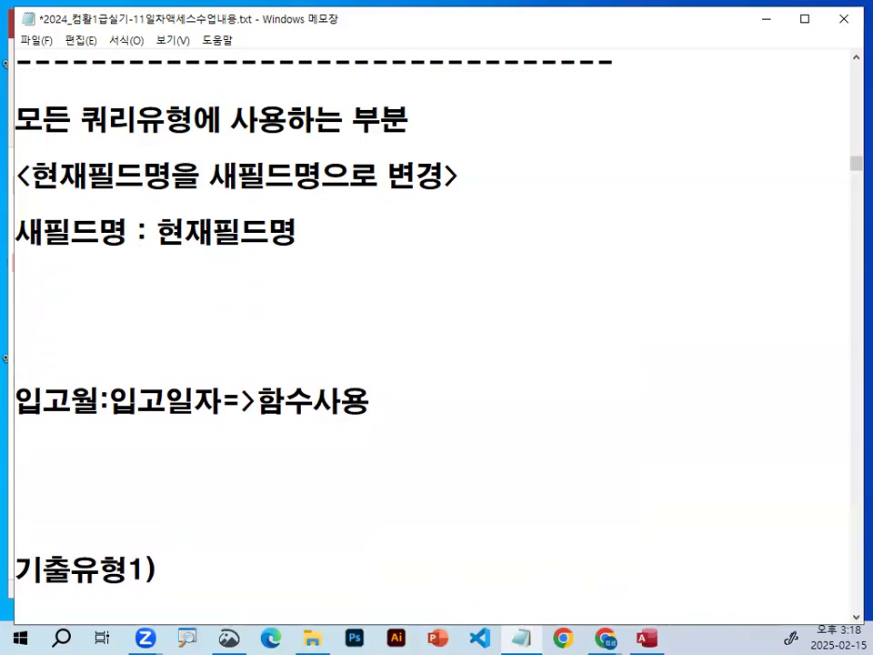
Complete the heading "<계산식,함수식결과를 새필드명으로 출력>" below the "새필드명 : 현재필드명" line.
type("계산식,")
type("함수ㅅ")
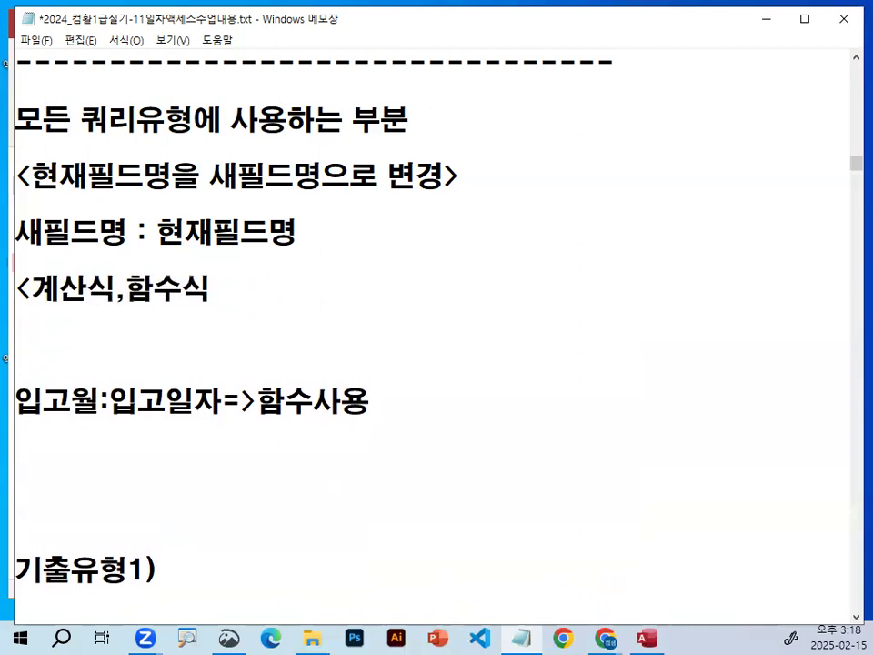
type("결괍")
key("BackSpace")
type("를 새")
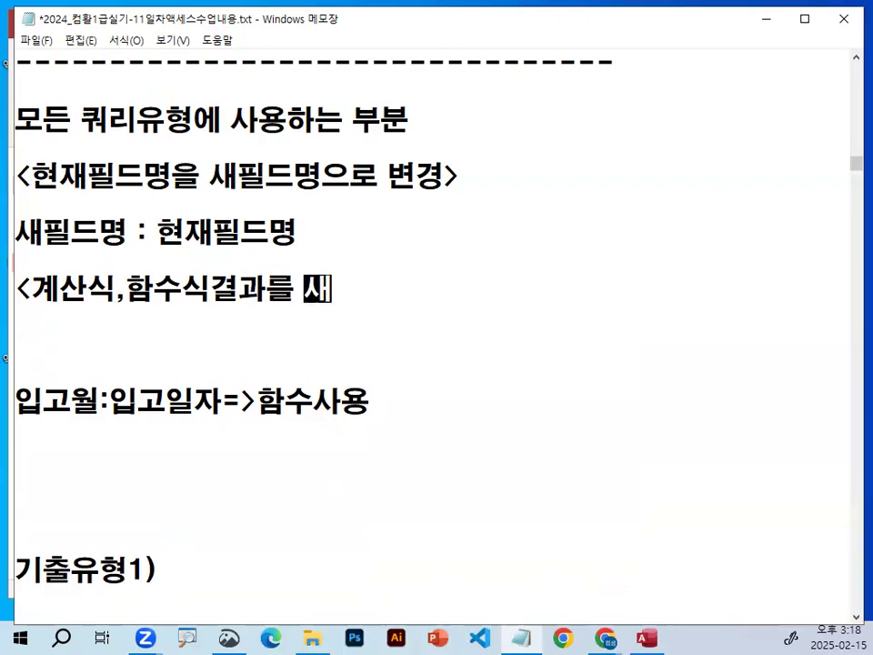
type("필드명")
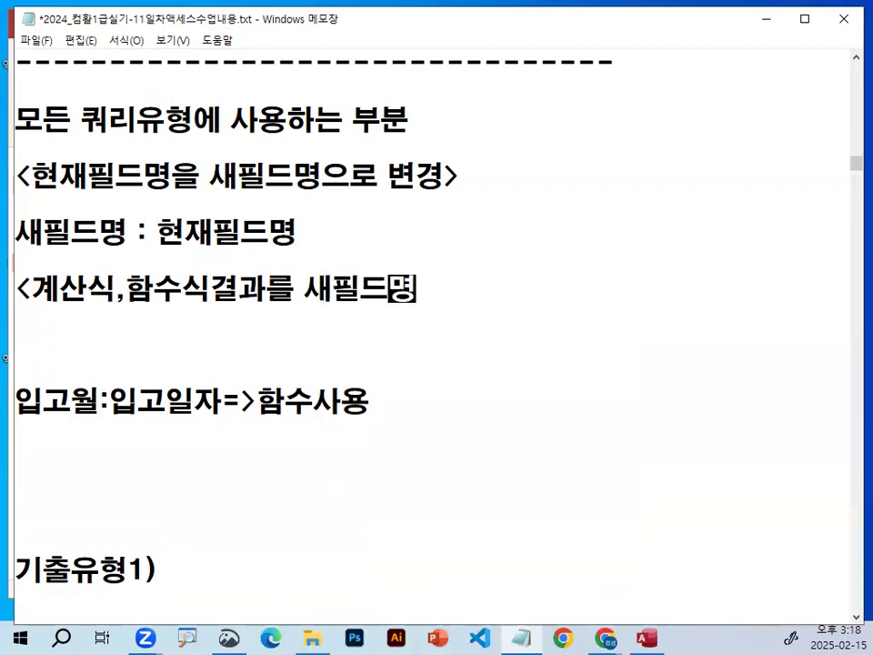
type("으로 추ㄹ력")
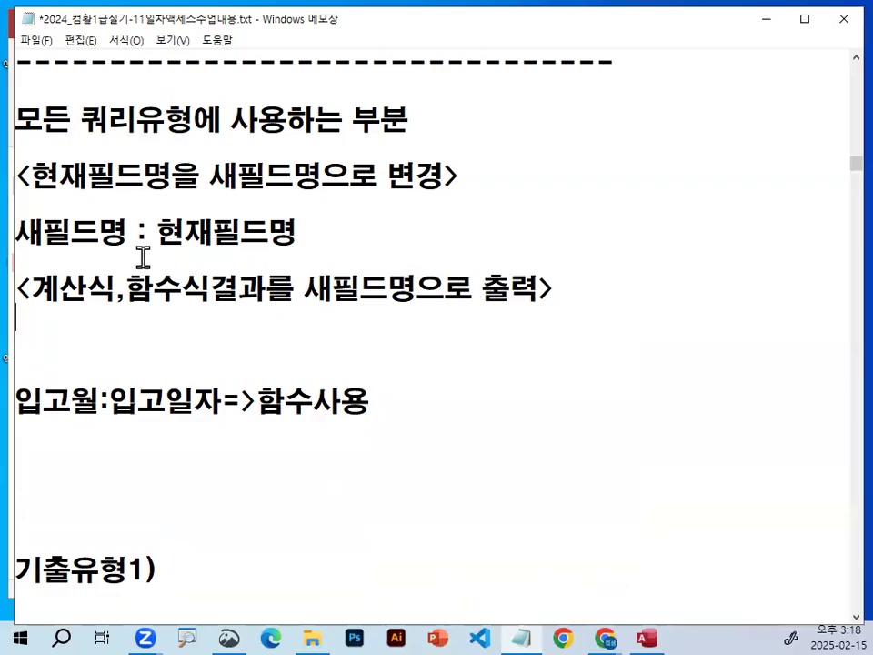
type("새필드명:계")
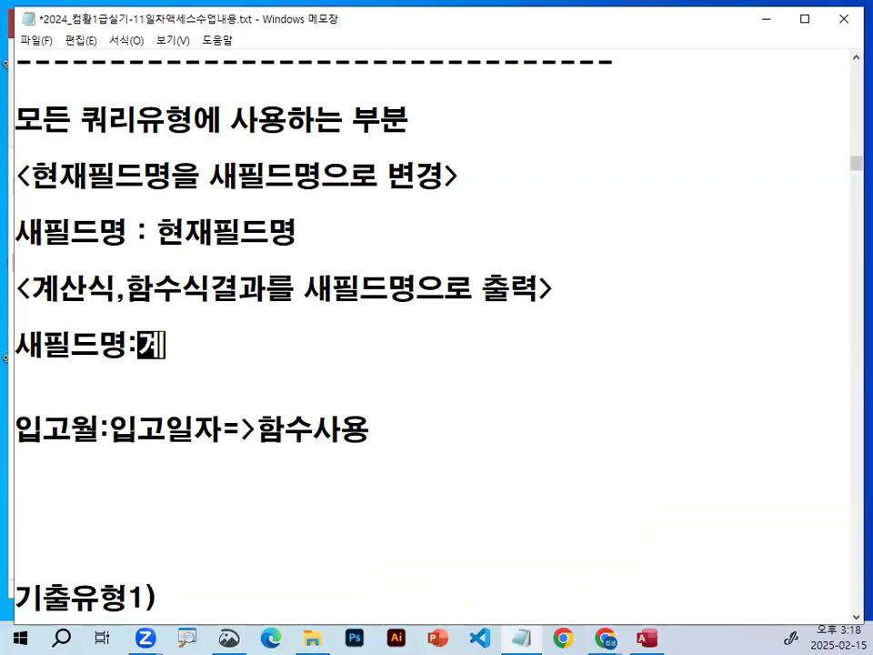
type("산식(")
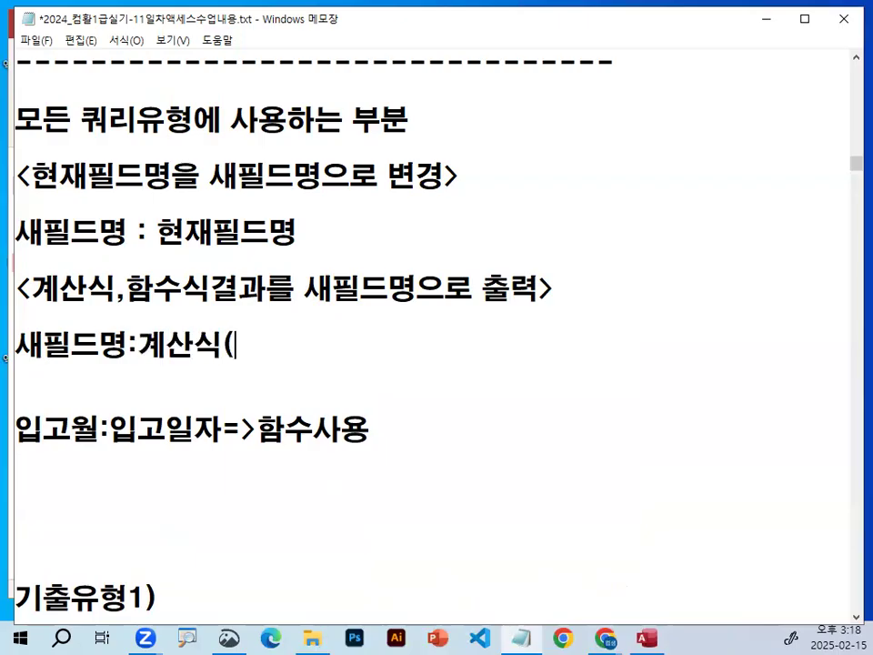
type("함숫")
type("식)")
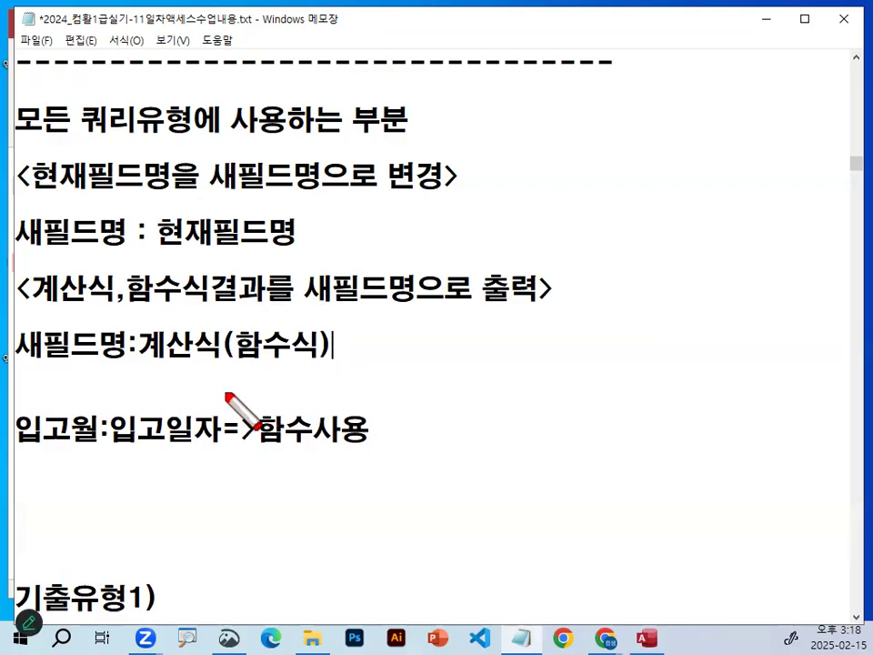
Mark both 새필드명 syntax lines and their colons with red pen strokes, and clear the marks.
left_click_drag(160, 370, 332, 368)
mouse_move(107, 356)
left_mouse_down()
mouse_move(31, 342)
mouse_move(118, 350)
left_mouse_up()
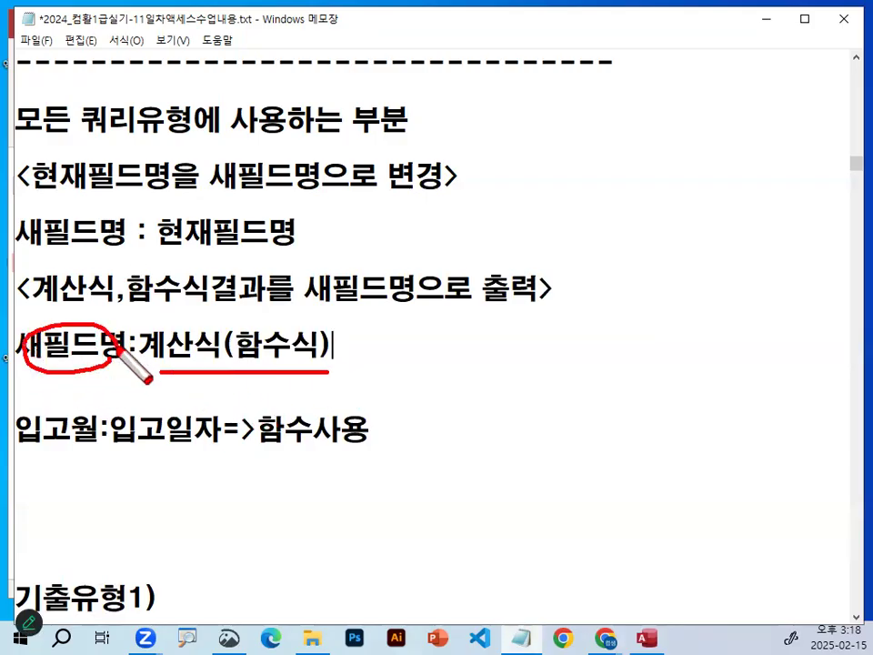
left_click_drag(16, 247, 288, 247)
left_click_drag(13, 369, 363, 373)
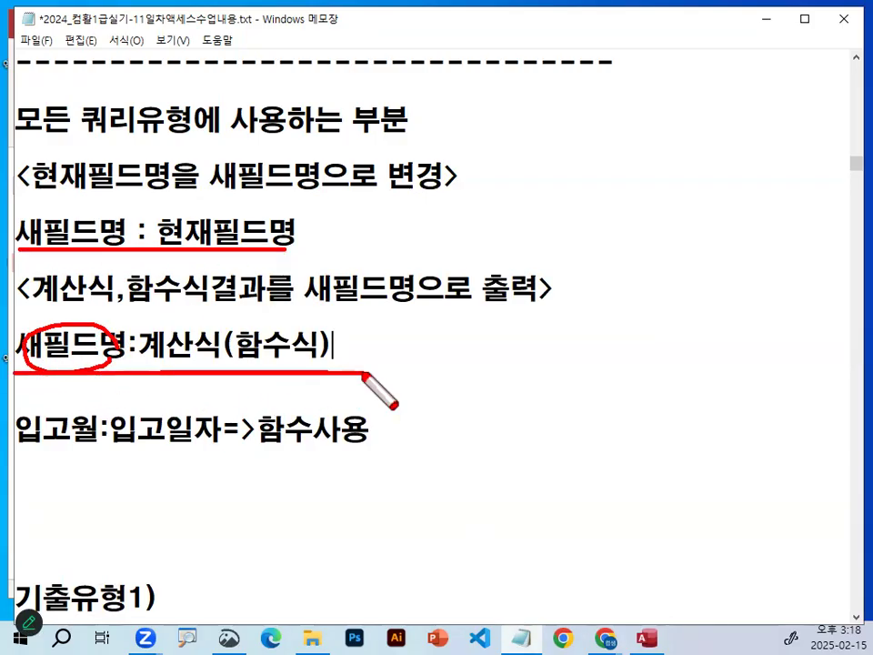
mouse_move(147, 214)
left_mouse_down()
mouse_move(127, 222)
mouse_move(164, 233)
left_mouse_up()
mouse_move(150, 351)
left_mouse_down()
mouse_move(139, 330)
mouse_move(154, 354)
left_mouse_up()
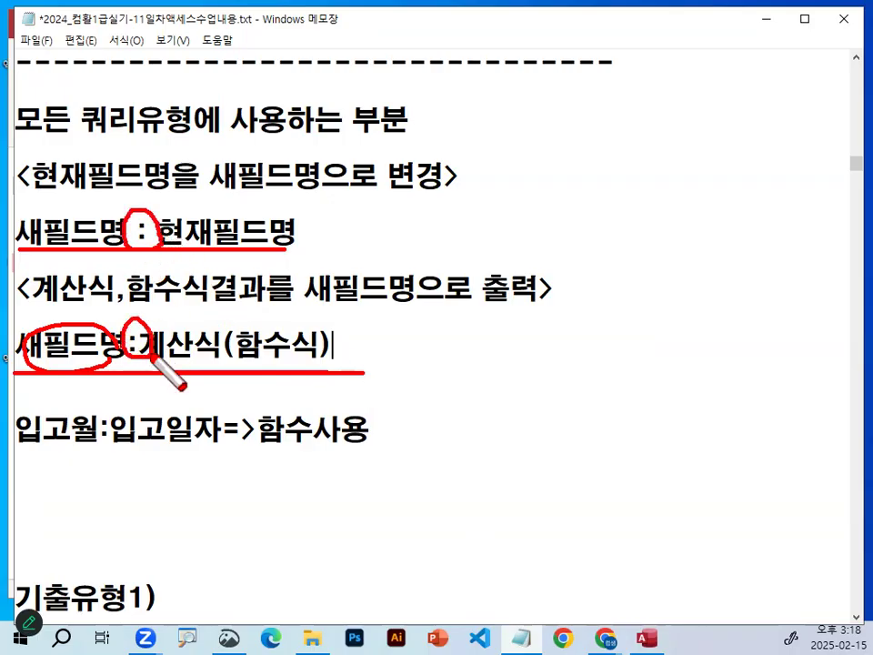
key("Escape")
Replace the line "입고월:입고일자=>함수사용" with a dashed separator and remove the blank lines before "기출유형1)".
left_click(126, 476)
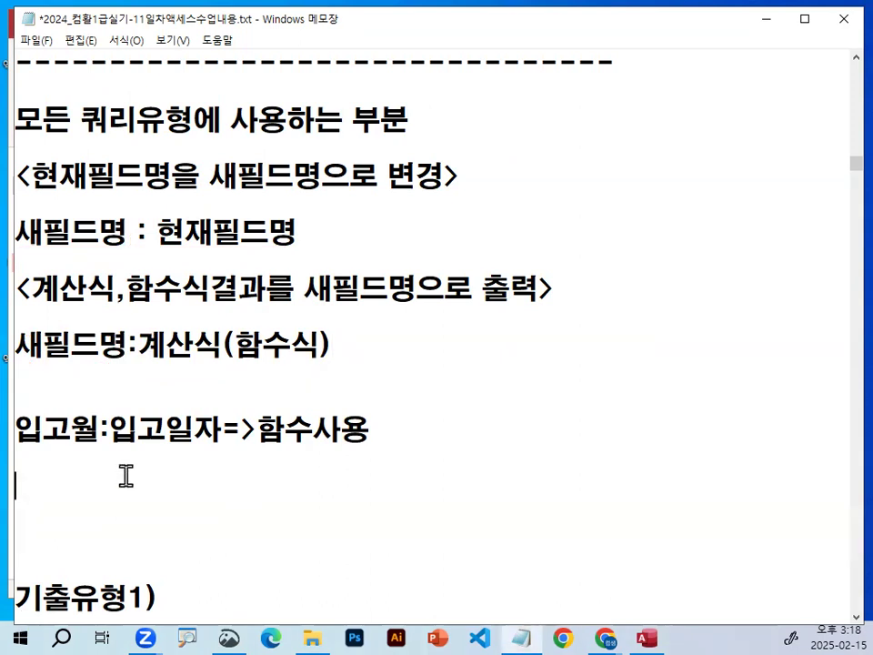
left_click_drag(41, 435, 446, 436)
key("BackSpace")
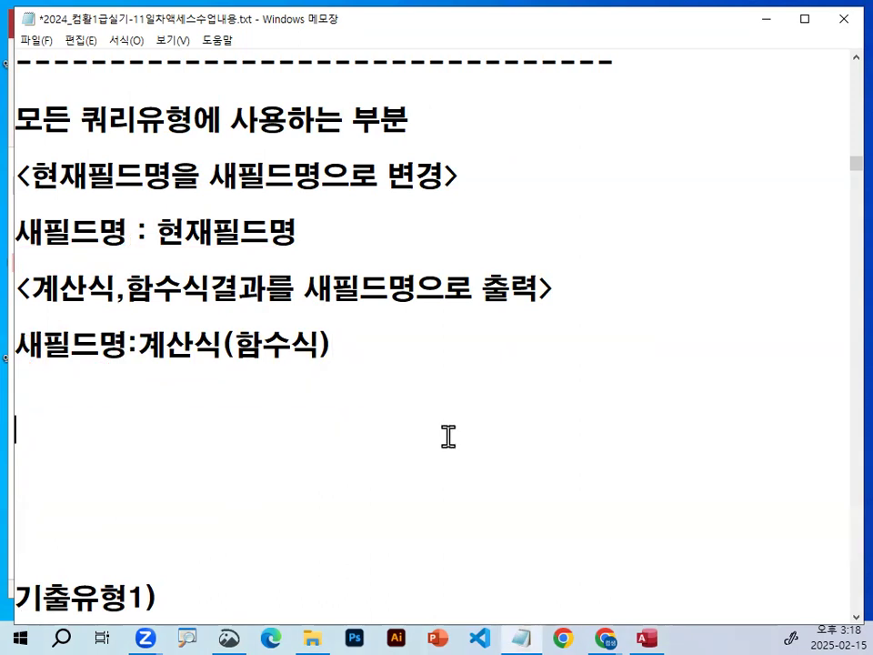
type("-----------------------------------")
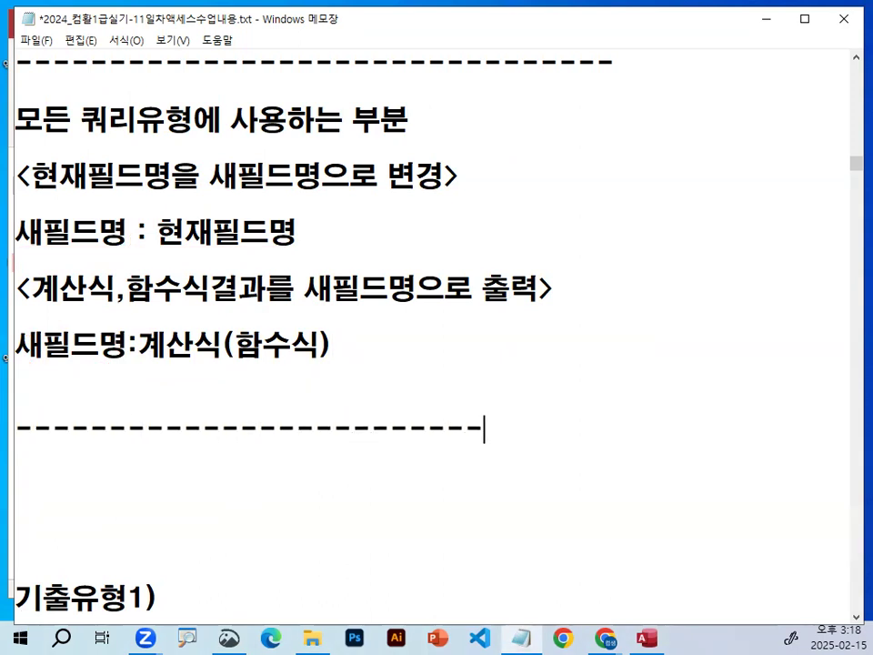
key("Delete")
key("Delete")
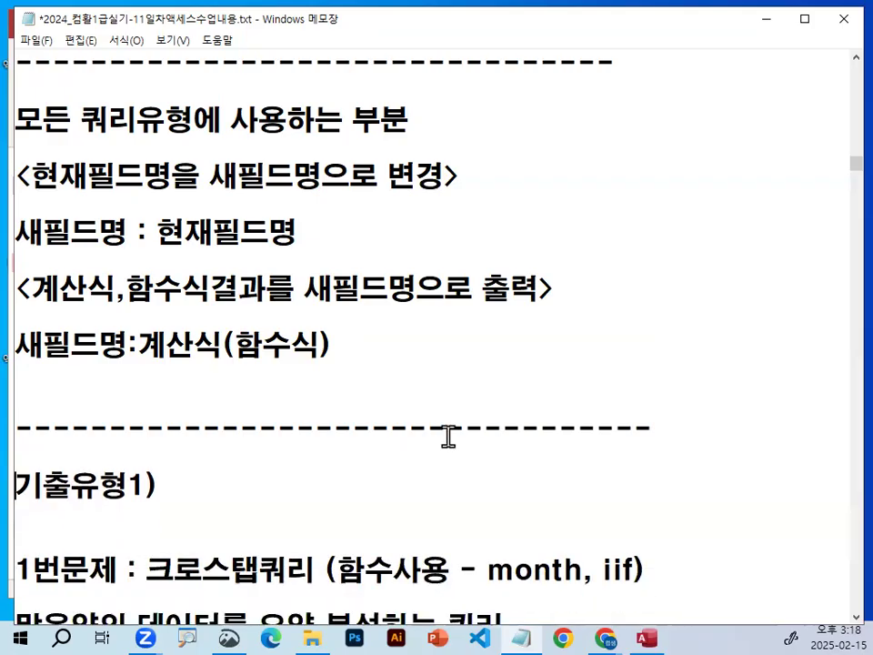
Review the crosstab query notes down to <작업방법>, highlighting the one-object query wizard condition and the 쿼리디자인 alternative.
scroll(448, 436, "down", 1)
scroll(451, 479, "down", 2)
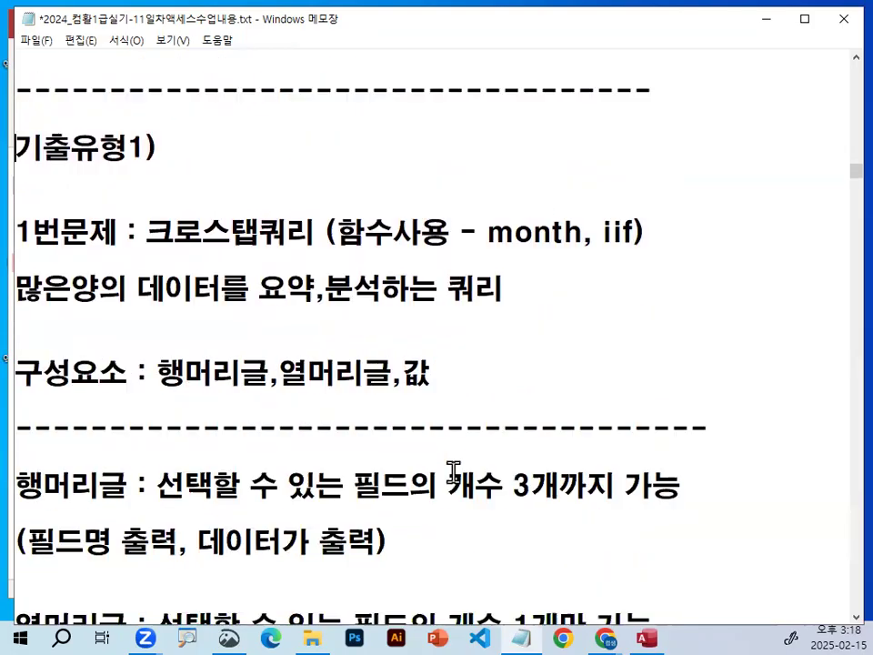
scroll(462, 452, "down", 3)
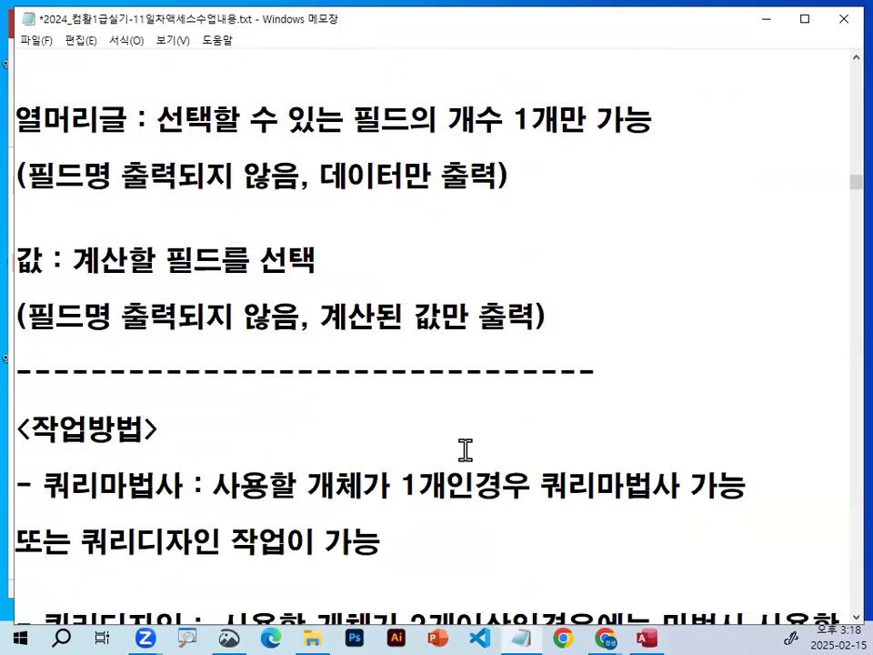
scroll(466, 445, "down", 1)
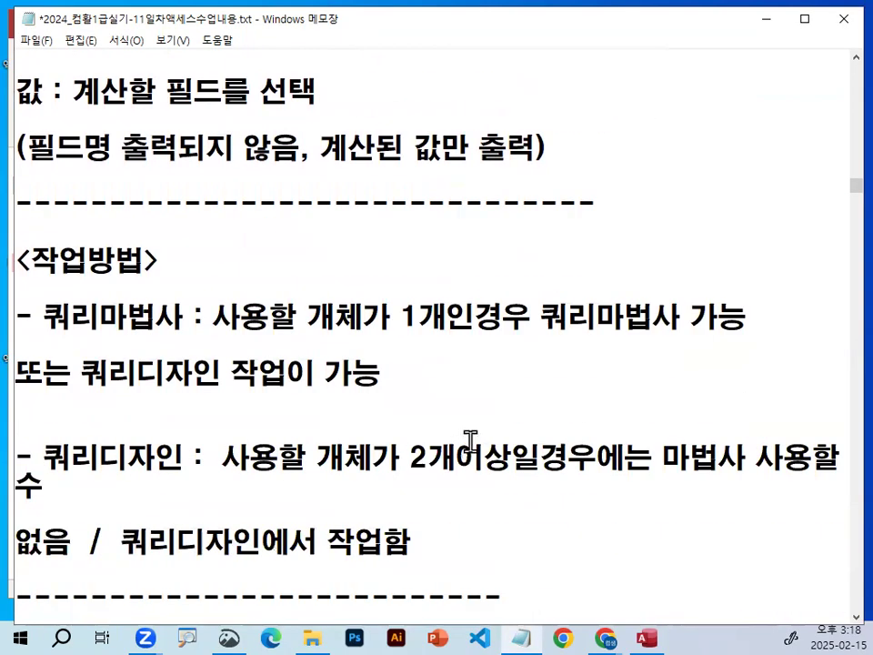
left_click_drag(213, 317, 670, 314)
left_click_drag(80, 372, 230, 372)
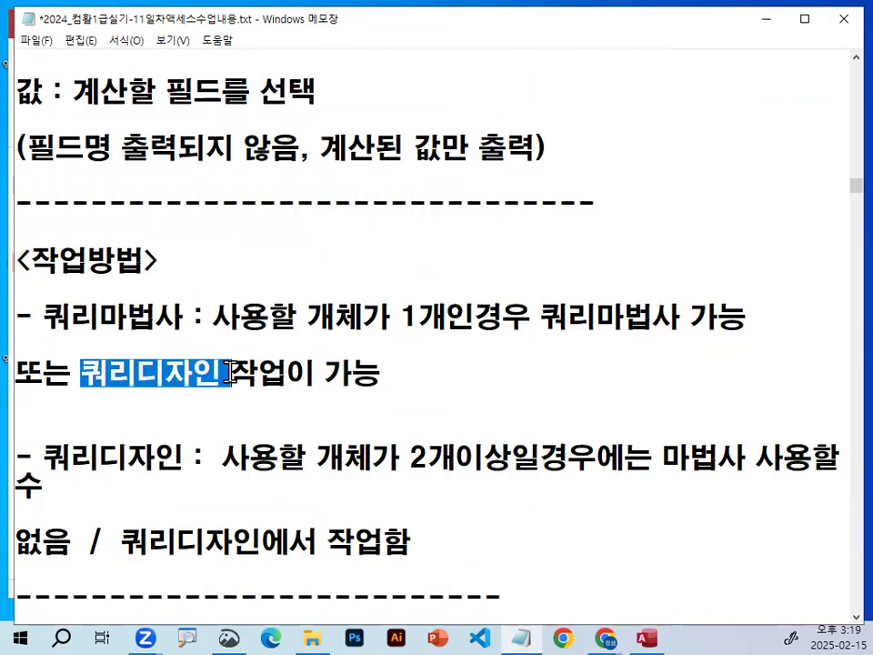
left_click(292, 410)
Mark the 쿼리마법사 and 쿼리디자인 object-count conditions with red underlines, circles and an arrow to 마법사, and clear the marks.
left_click_drag(233, 343, 425, 341)
mouse_move(684, 317)
left_mouse_down()
mouse_move(515, 321)
mouse_move(600, 289)
mouse_move(689, 314)
mouse_move(673, 320)
left_mouse_up()
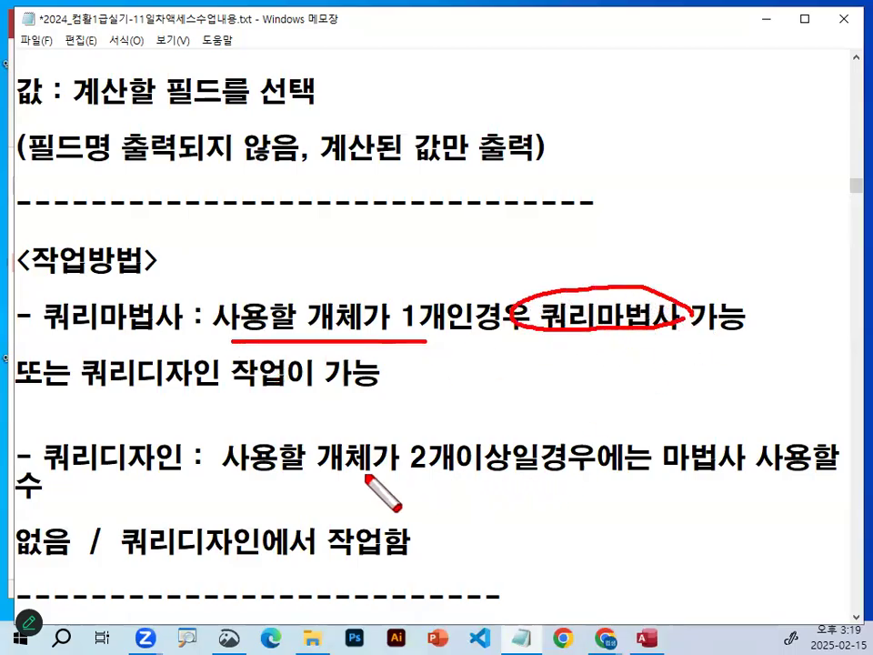
left_click_drag(366, 474, 503, 474)
mouse_move(723, 434)
left_mouse_down()
mouse_move(739, 462)
mouse_move(760, 473)
left_mouse_up()
left_click_drag(755, 338, 671, 450)
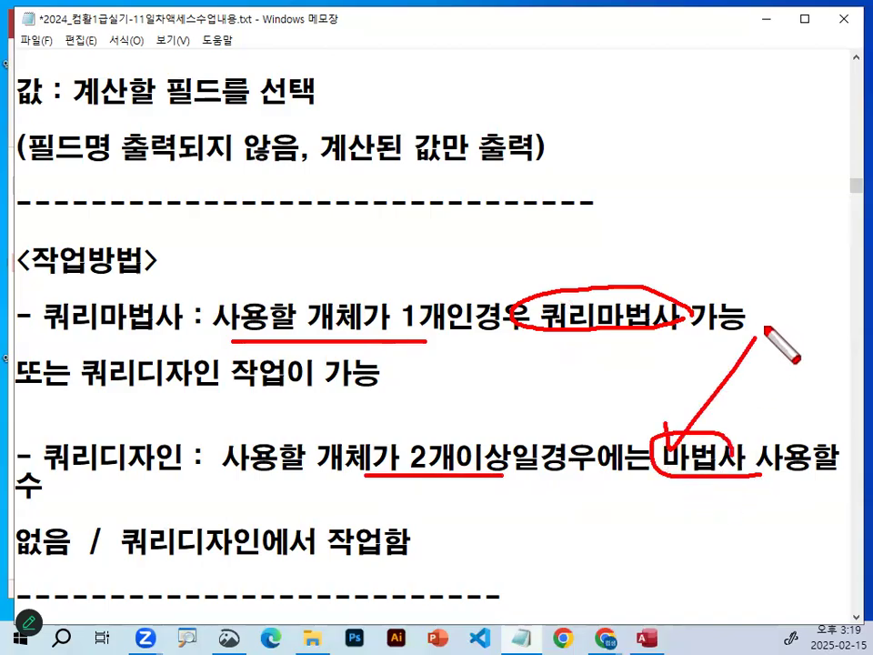
key("Escape")
Delete the extra space after "쿼리디자인 :" in the <작업방법> notes.
left_click(203, 461)
key("Delete")
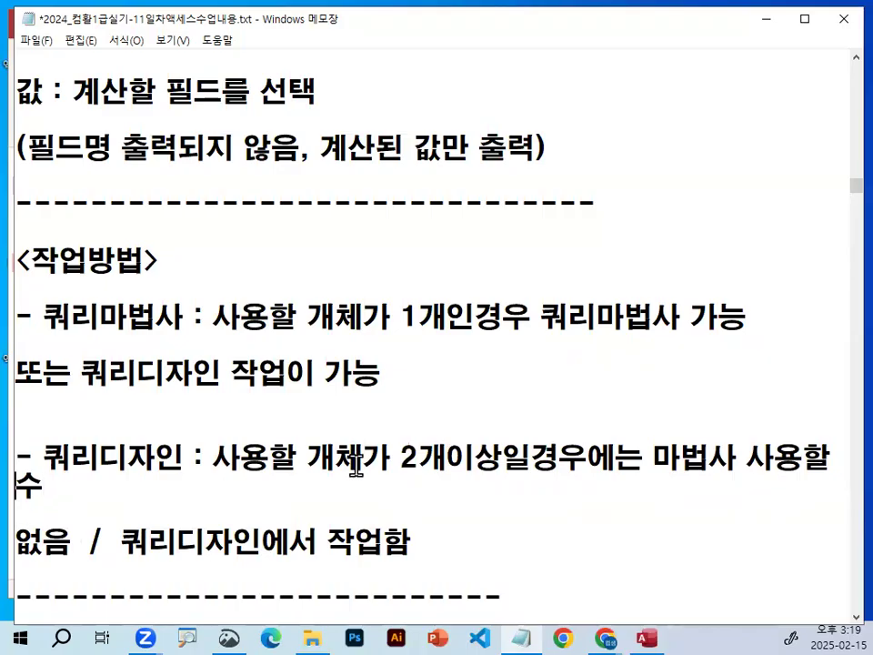
Highlight the phrase "쿼리디자인에서 작업함" and its word "쿼리디자인" for review in the query design note.
scroll(236, 532, "down", 1)
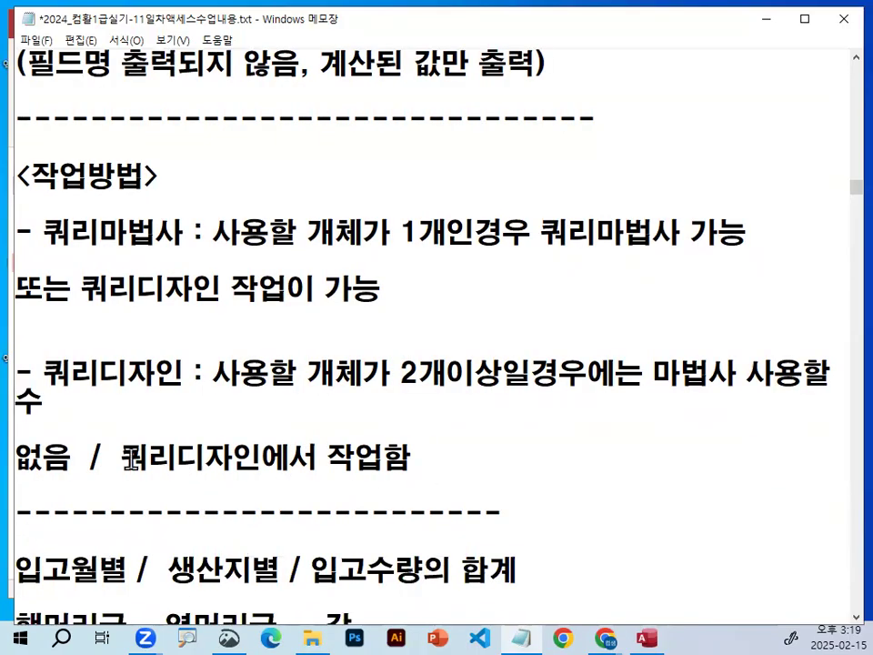
left_click_drag(125, 460, 423, 454)
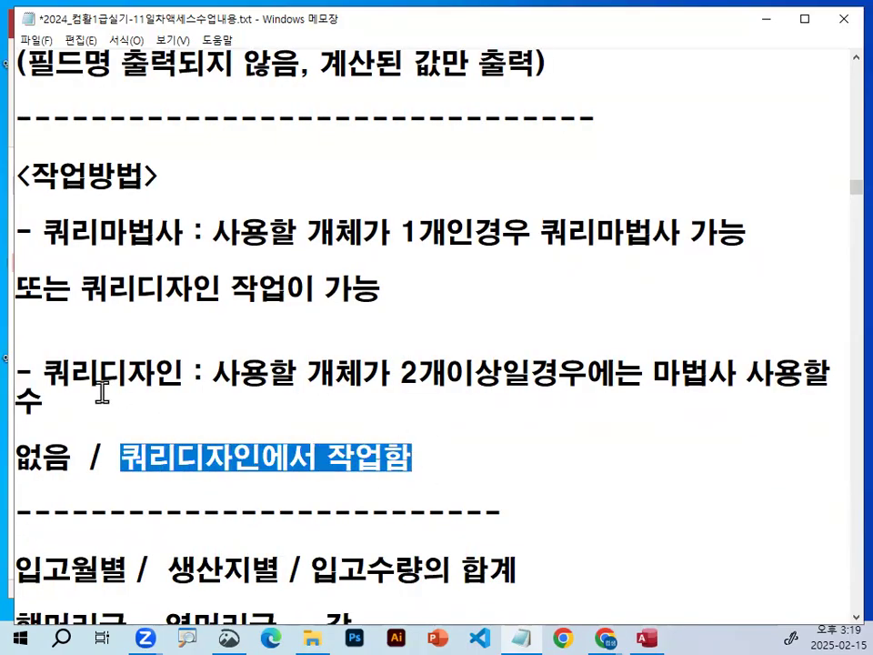
left_click(216, 371)
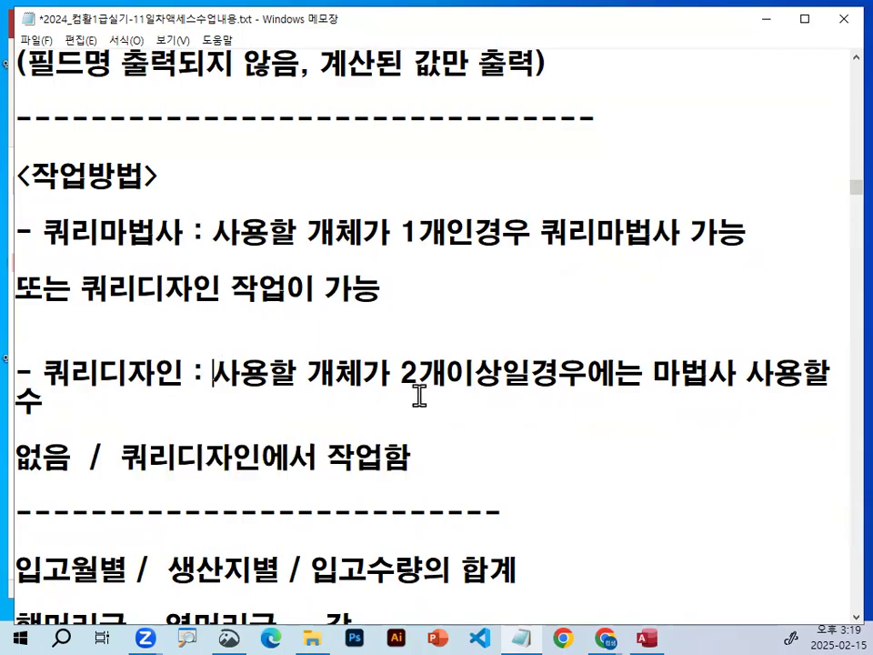
left_click_drag(124, 460, 258, 462)
left_click_drag(125, 464, 265, 457)
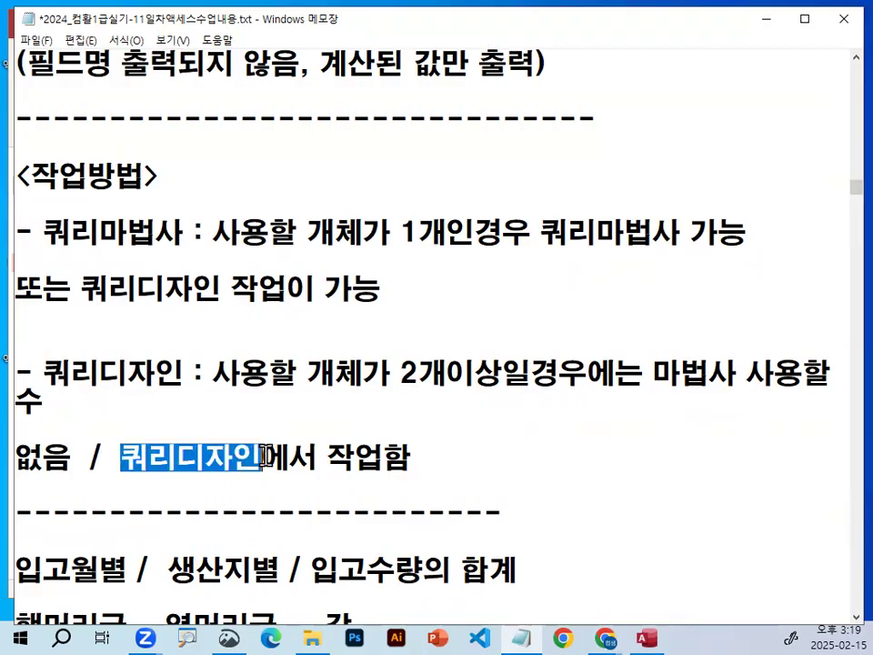
left_click_drag(116, 460, 275, 455)
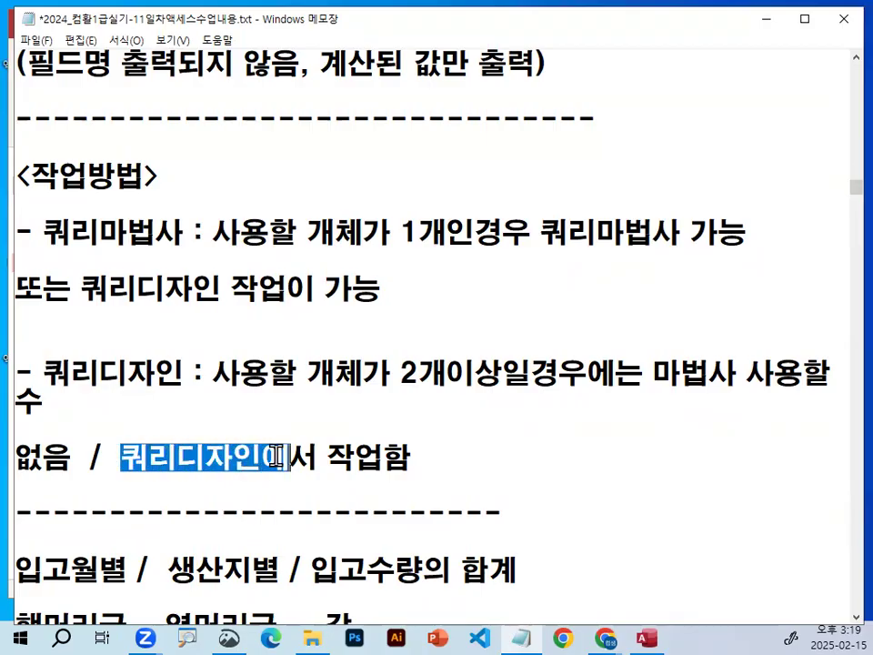
left_click(278, 454)
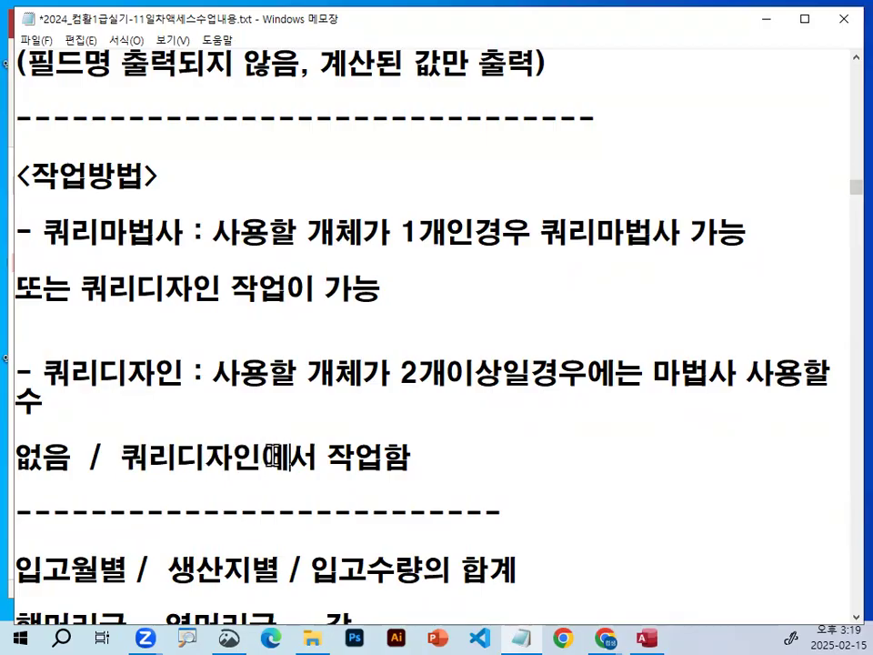
Highlight 입고월별, 행머리글 and 생산지별 one after another in the crosstab layout notes.
scroll(277, 453, "down", 3)
left_click_drag(16, 317, 129, 318)
left_click_drag(18, 374, 144, 373)
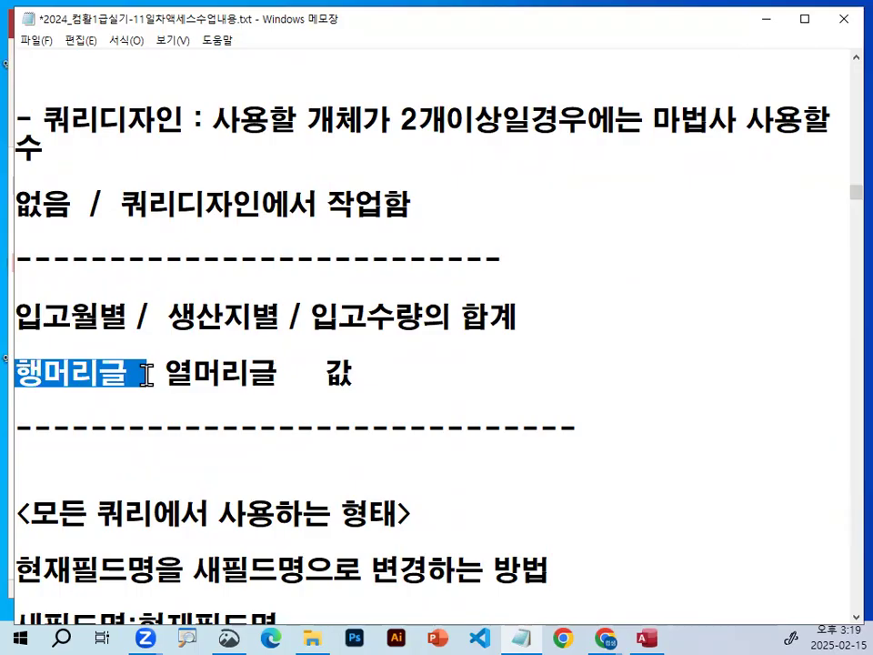
left_click_drag(169, 316, 271, 323)
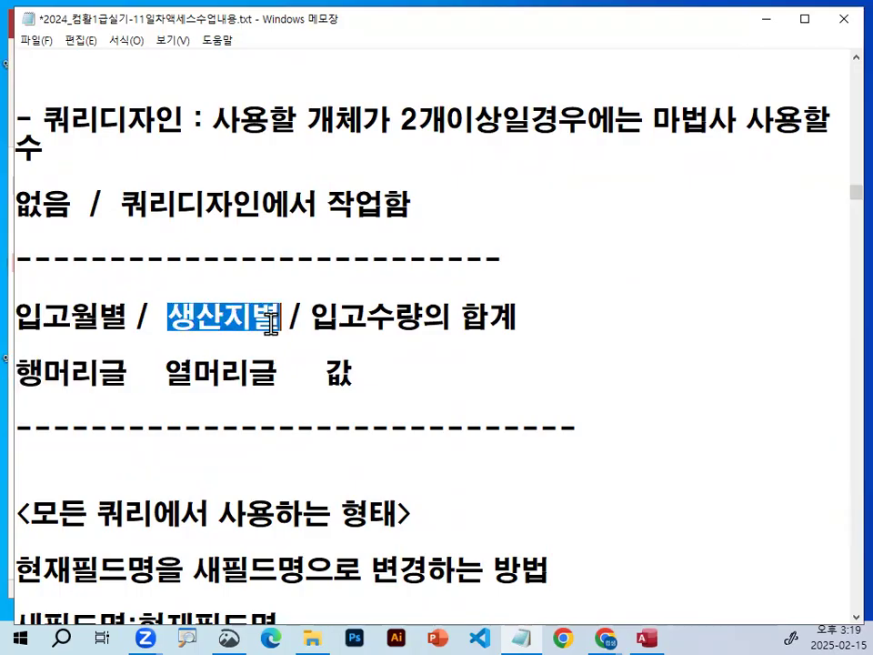
With the red pen, mark 입고월별 with 행머리글, 생산지별 with 열머리글, and 입고수량 with 값.
key("ctrl+2")
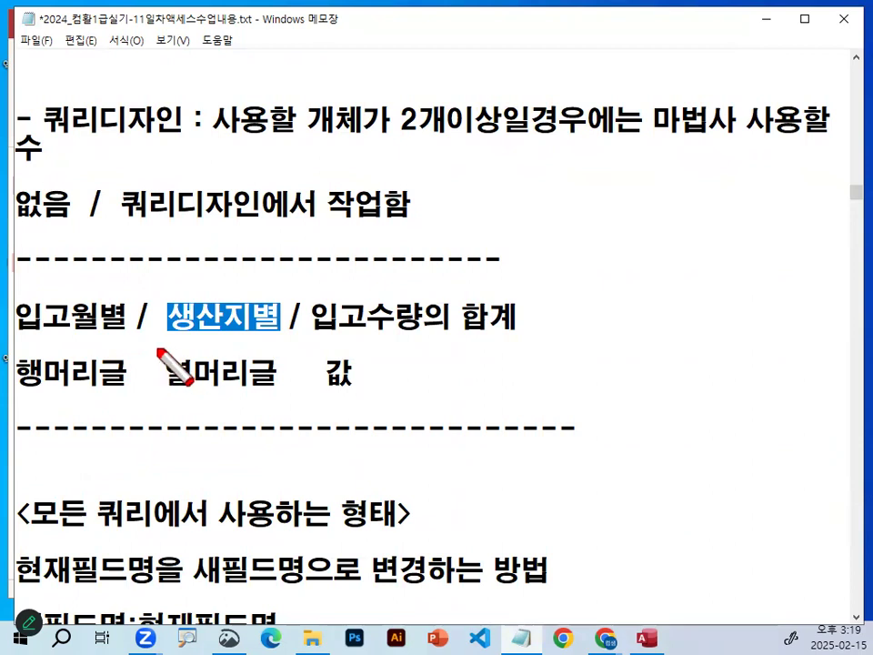
mouse_move(14, 341)
left_mouse_down()
mouse_move(116, 342)
mouse_move(121, 382)
mouse_move(110, 364)
left_mouse_up()
left_click_drag(32, 294, 99, 208)
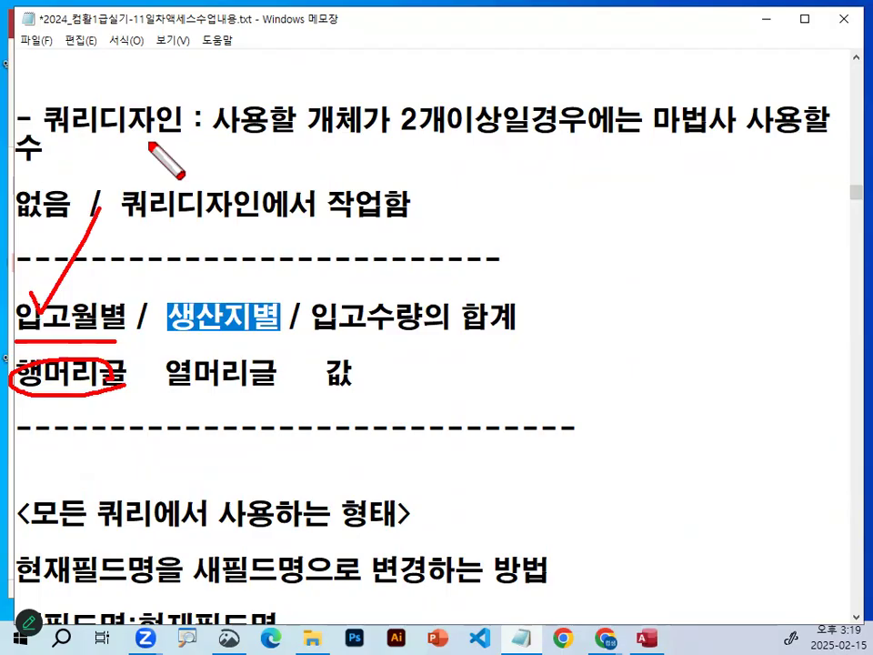
left_click_drag(274, 333, 264, 331)
left_click_drag(162, 393, 286, 394)
left_click_drag(247, 196, 193, 295)
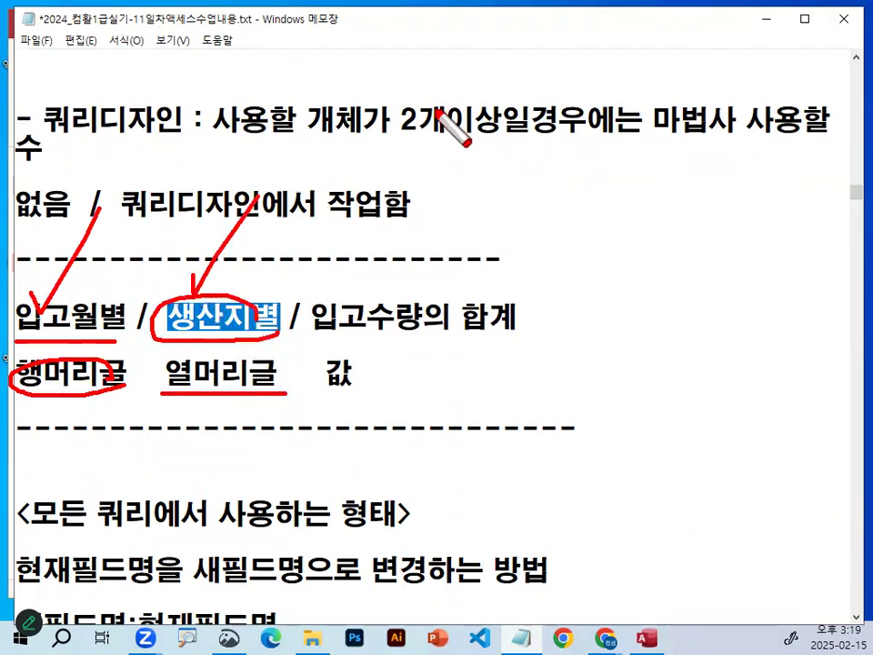
mouse_move(322, 357)
left_mouse_down()
mouse_move(382, 397)
mouse_move(341, 363)
mouse_move(431, 334)
left_mouse_up()
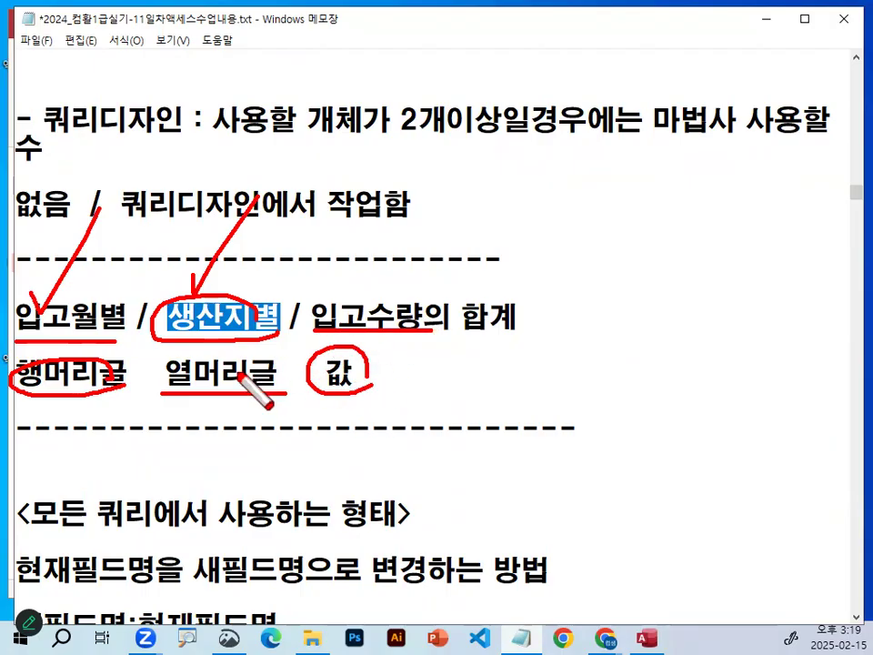
Circle 생산지별 and 입고월별 in red and draw an X above 입고수량의 합계.
left_click_drag(253, 329, 242, 328)
left_click_drag(114, 332, 104, 310)
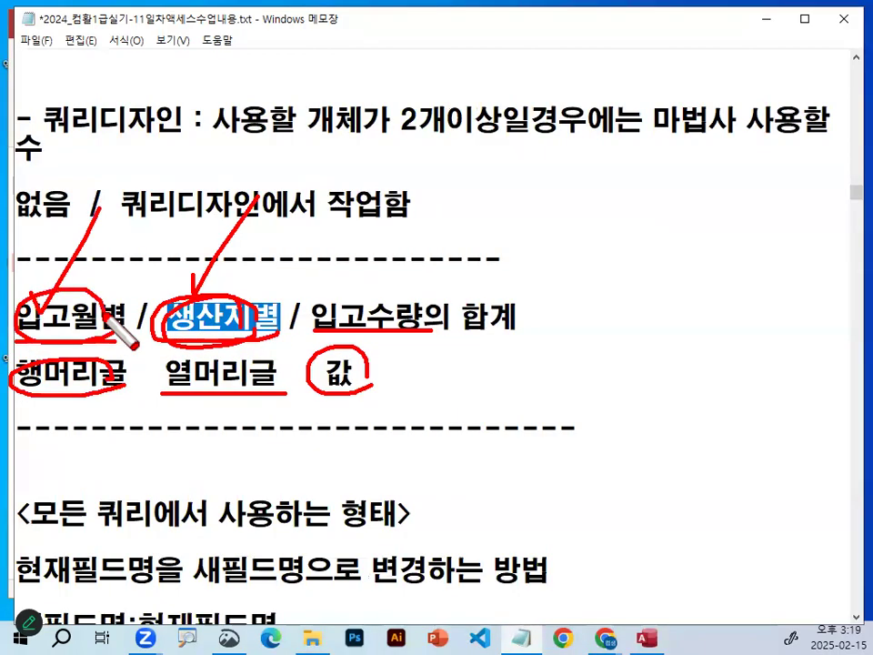
left_click_drag(386, 221, 346, 275)
left_click_drag(345, 223, 388, 271)
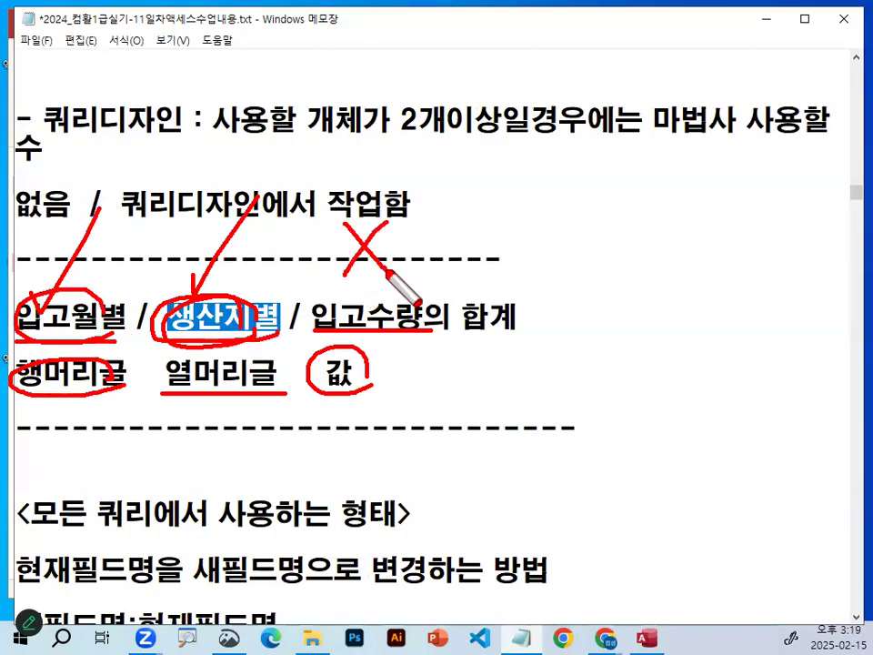
Clear the red marks and highlight 생산지별 and 입고월별 one after another in the crosstab layout notes.
key("Escape")
left_click_drag(168, 316, 291, 315)
left_click(291, 315)
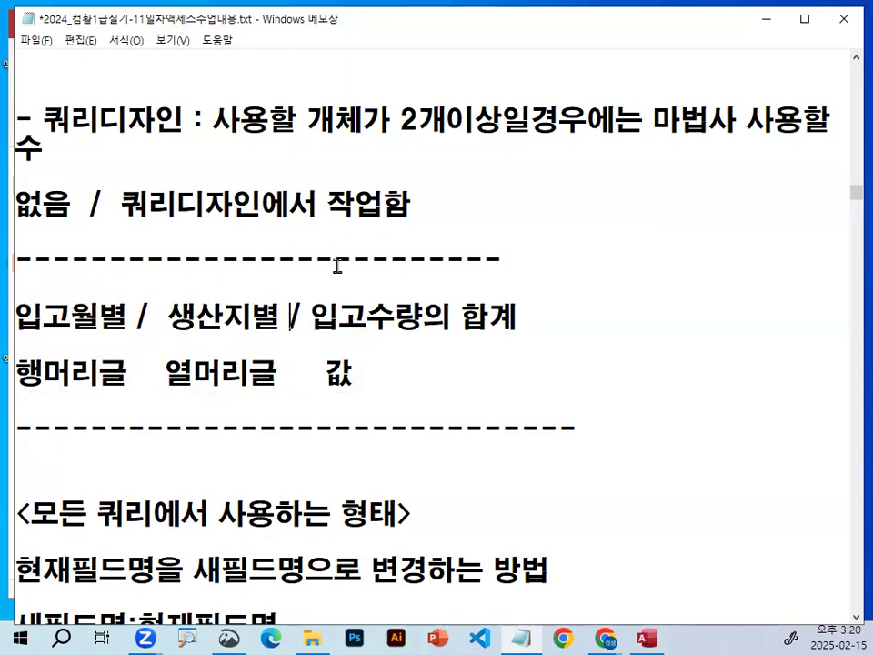
left_click_drag(16, 316, 130, 321)
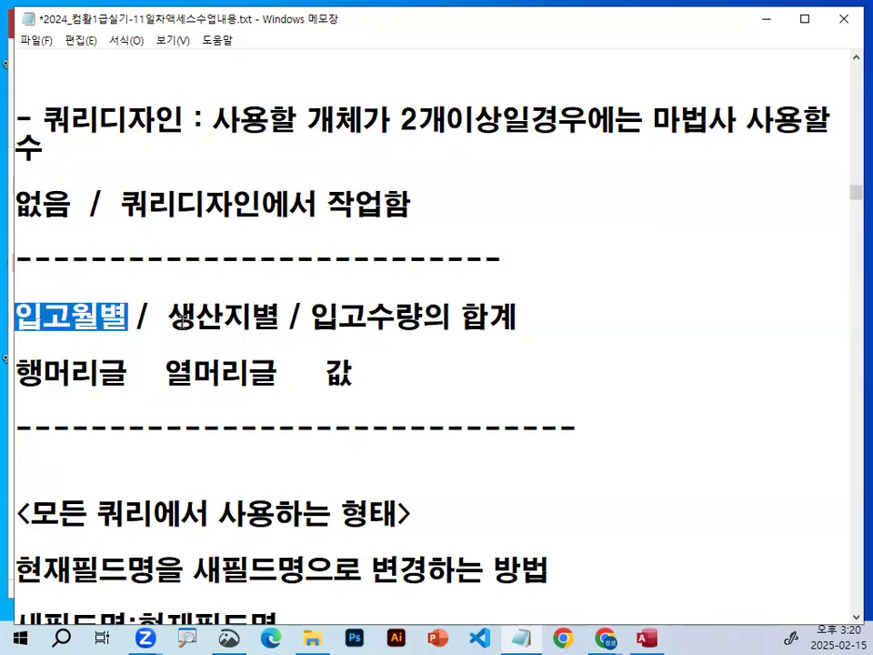
left_click_drag(16, 317, 96, 316)
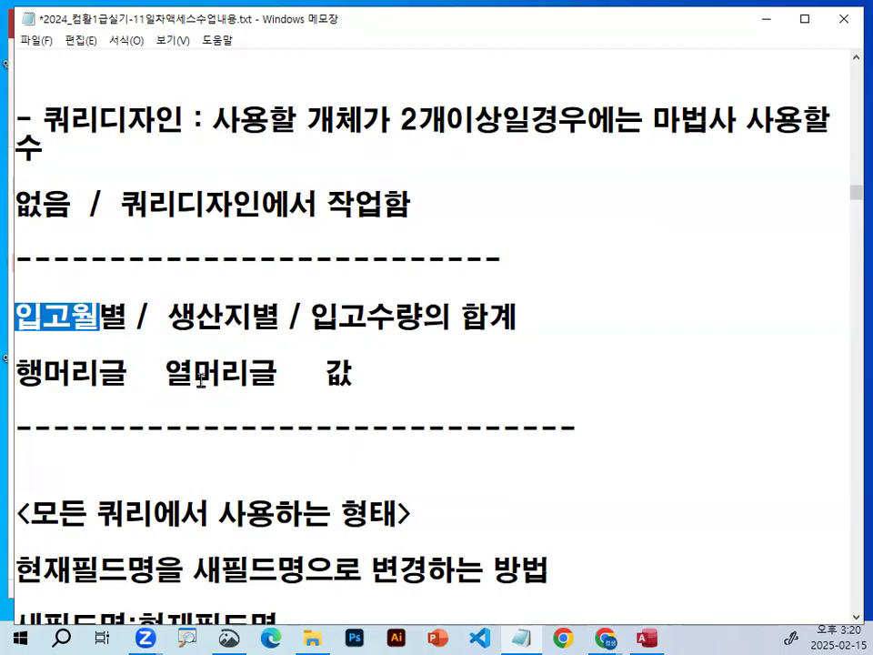
left_click(151, 321)
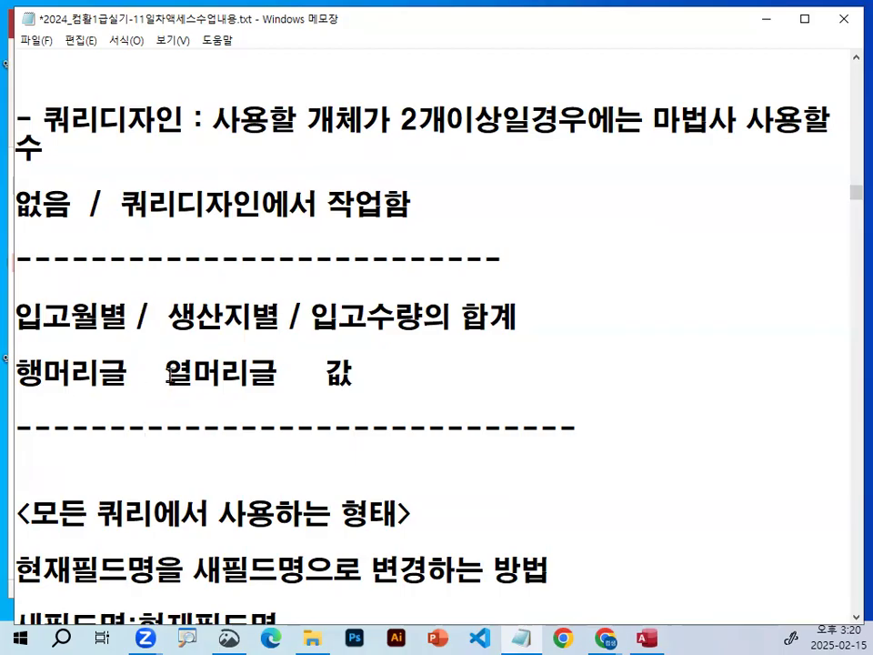
Highlight 쿼리마법사 and its condition "사용할 개체가 1개인경우" in the <작업방법> notes for review.
scroll(171, 373, "up", 1)
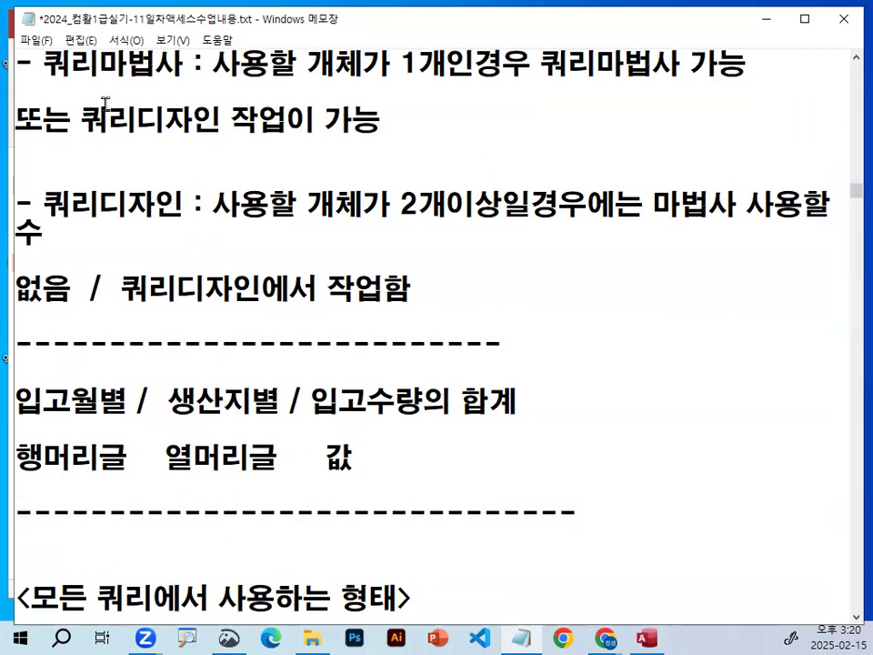
left_click_drag(44, 62, 193, 64)
scroll(206, 167, "up", 1)
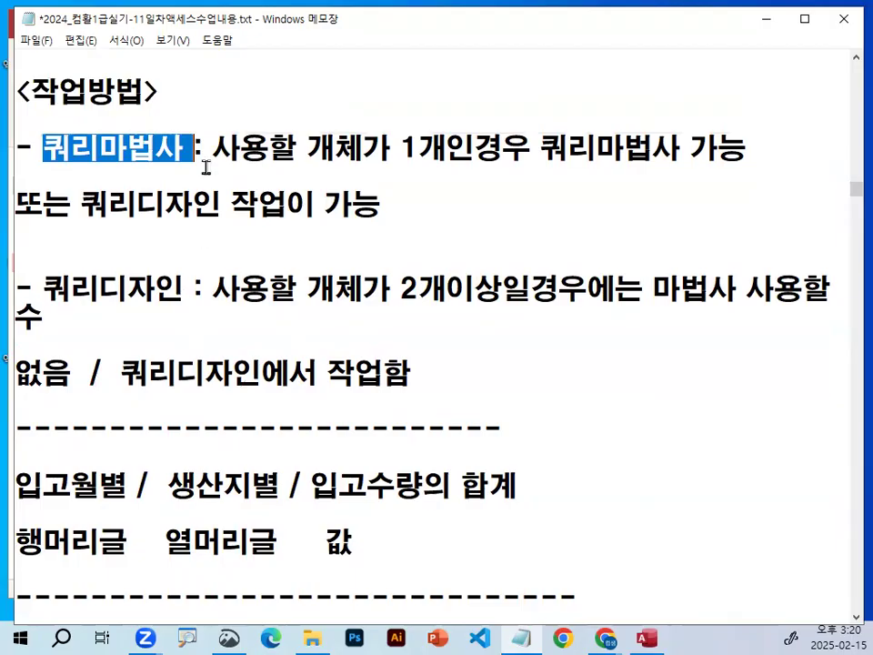
left_click_drag(51, 142, 204, 141)
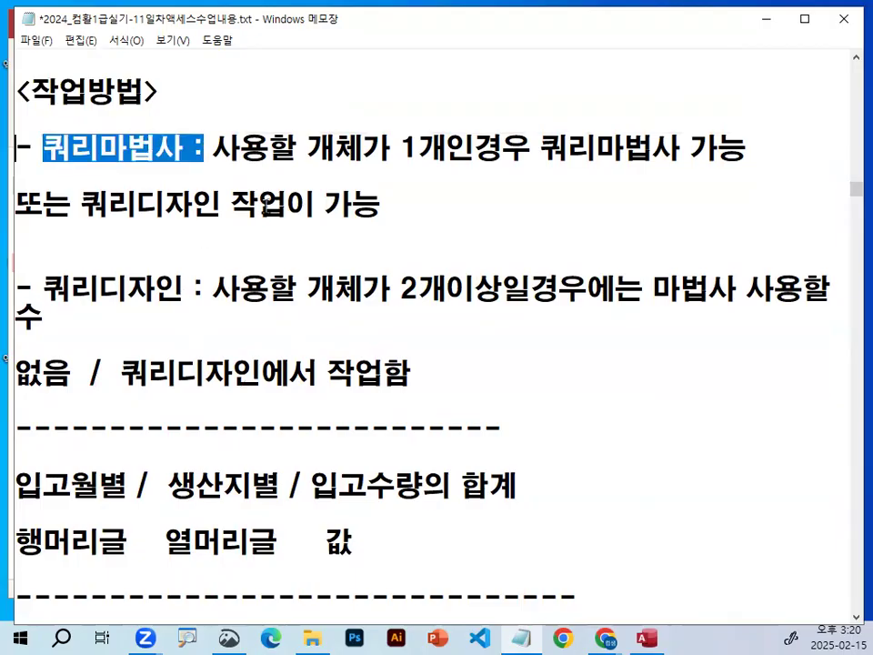
left_click_drag(214, 148, 528, 157)
scroll(312, 366, "down", 3)
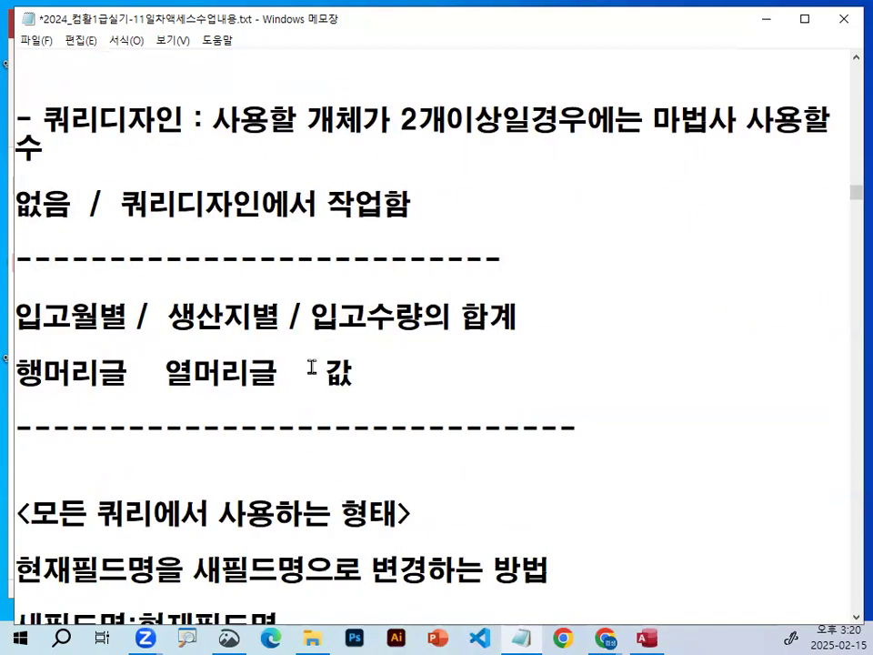
Go to the <작업순서> section of the notes and highlight 쿼리디자인에 in its opening line.
scroll(312, 366, "down", 1)
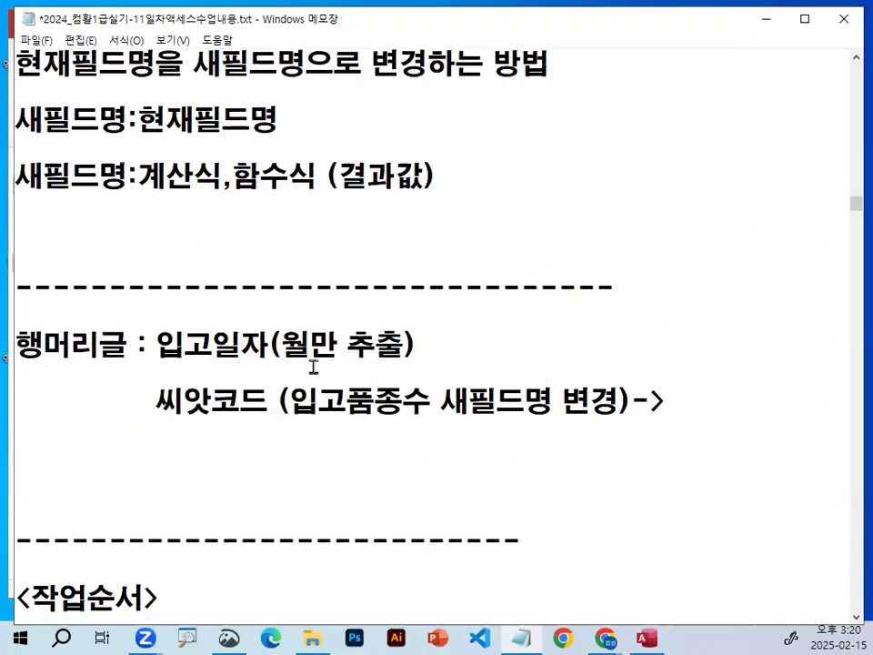
scroll(311, 366, "down", 1)
scroll(341, 317, "down", 1)
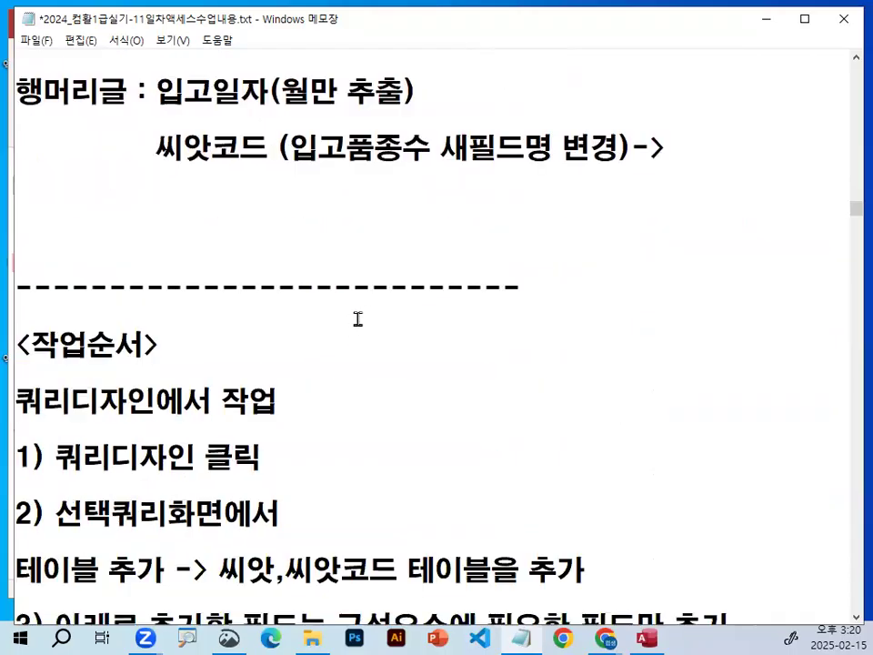
left_click_drag(16, 317, 181, 317)
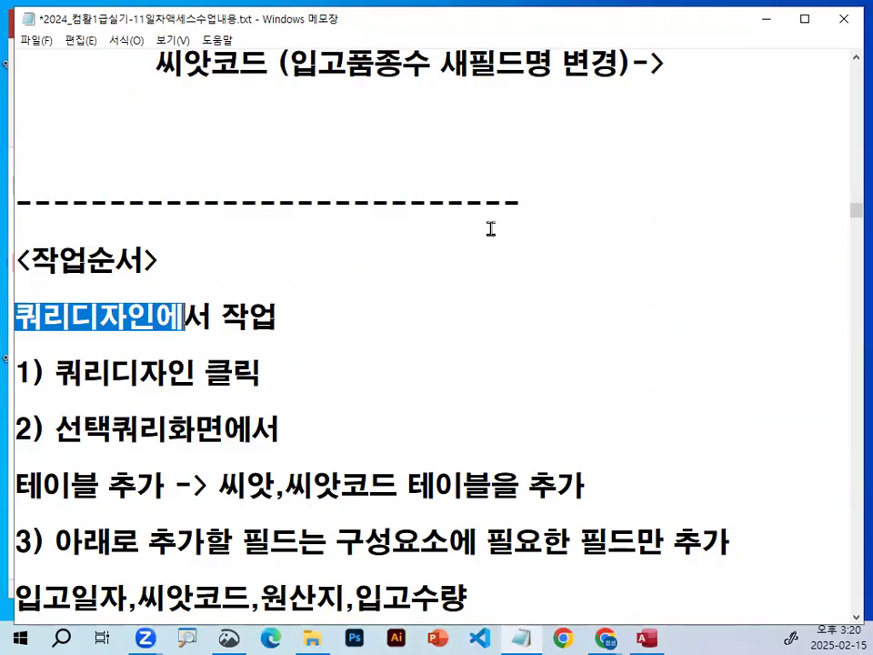
Insert "만들기탭 -> 쿼리 그룹 -> " before "쿼리디자인 클릭" in item 1 of <작업순서> and highlight the completed instruction.
left_click(56, 372)
type("ㅁ")
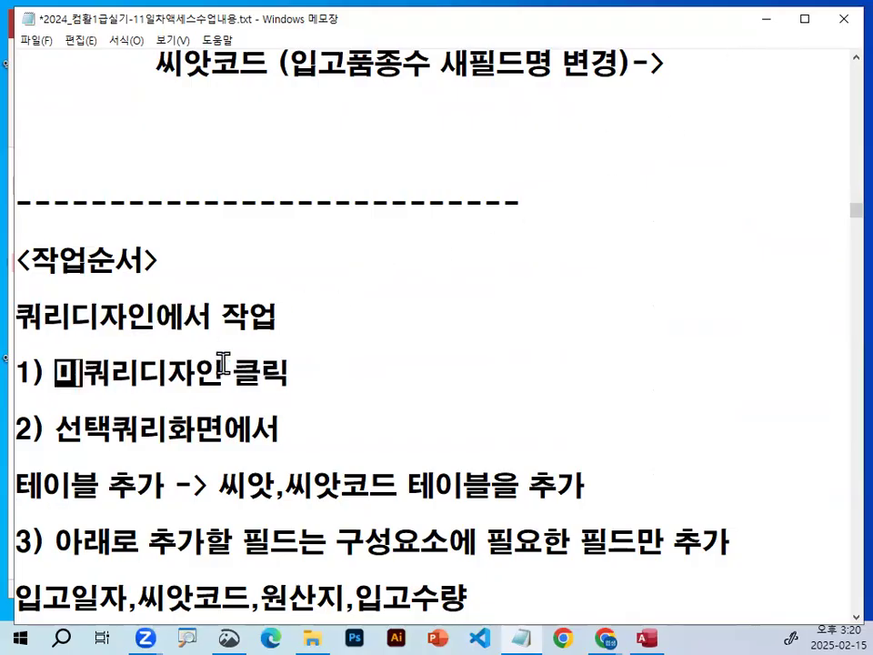
type("ㅣ")
key("BackSpace")
key("BackSpace")
type("미ㅏ")
key("BackSpace")
key("BackSpace")
type("ㅁㅏㄴ들기탭 ")
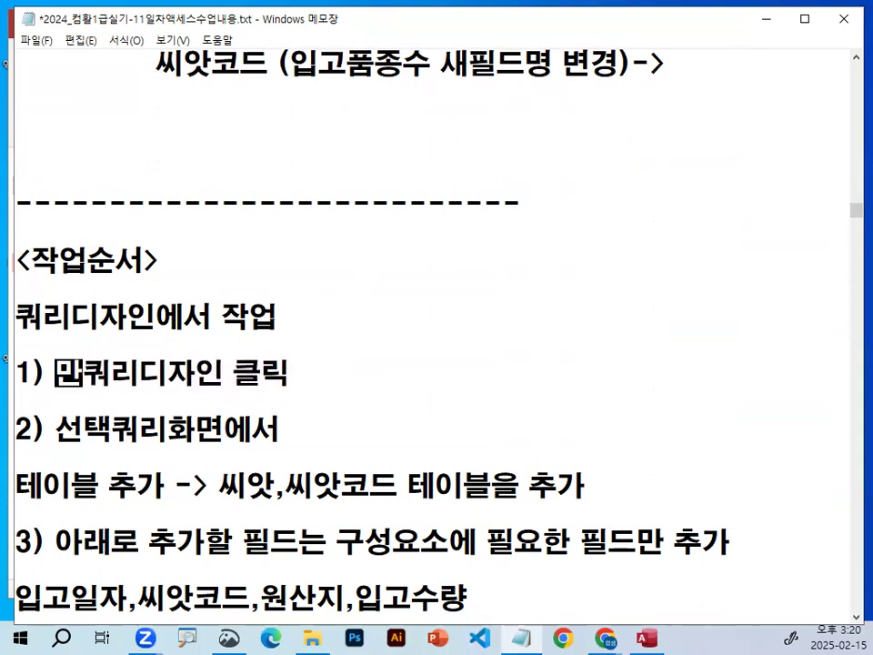
type("-> ")
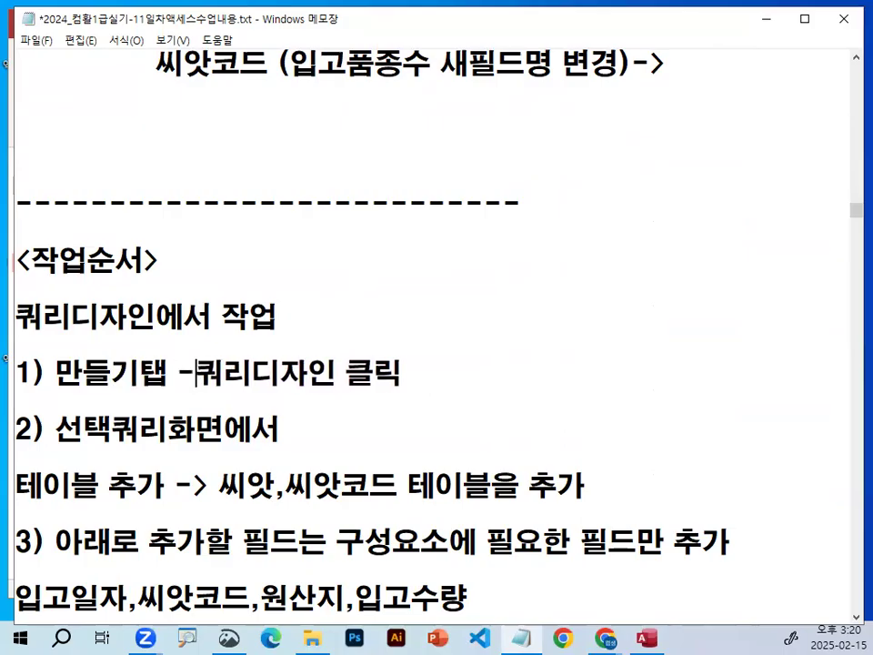
type("쿼리 그루")
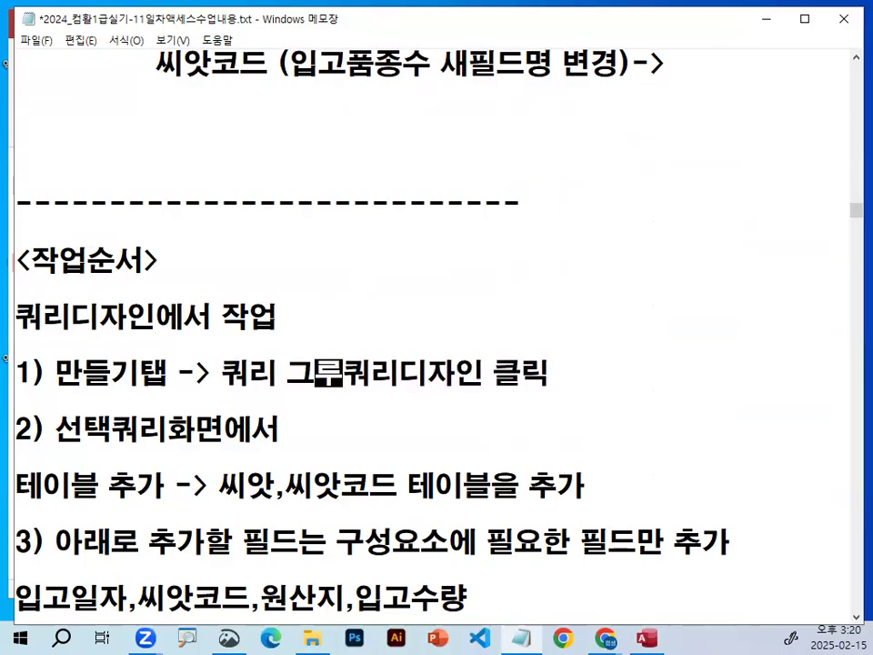
type("룹 -")
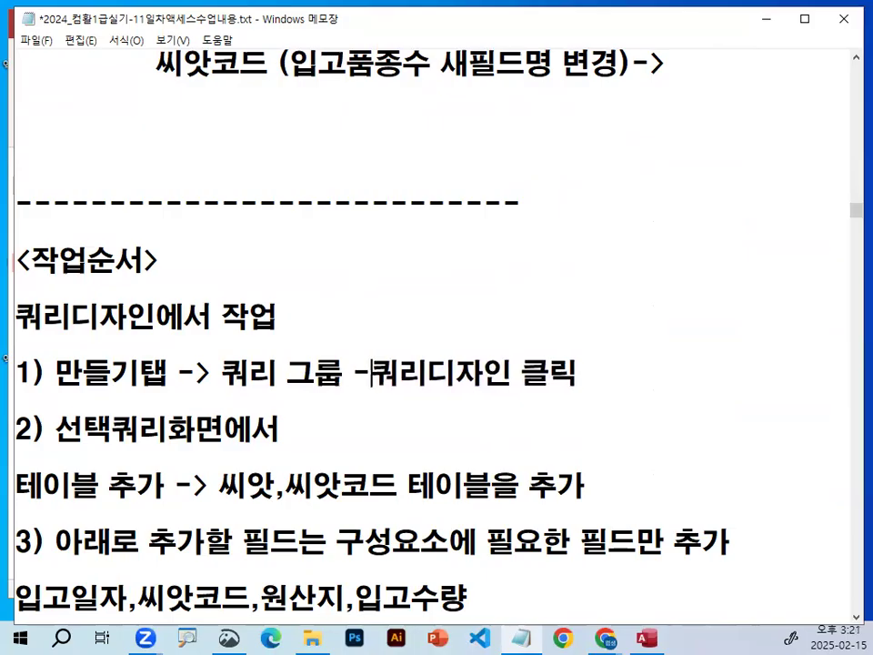
type(">")
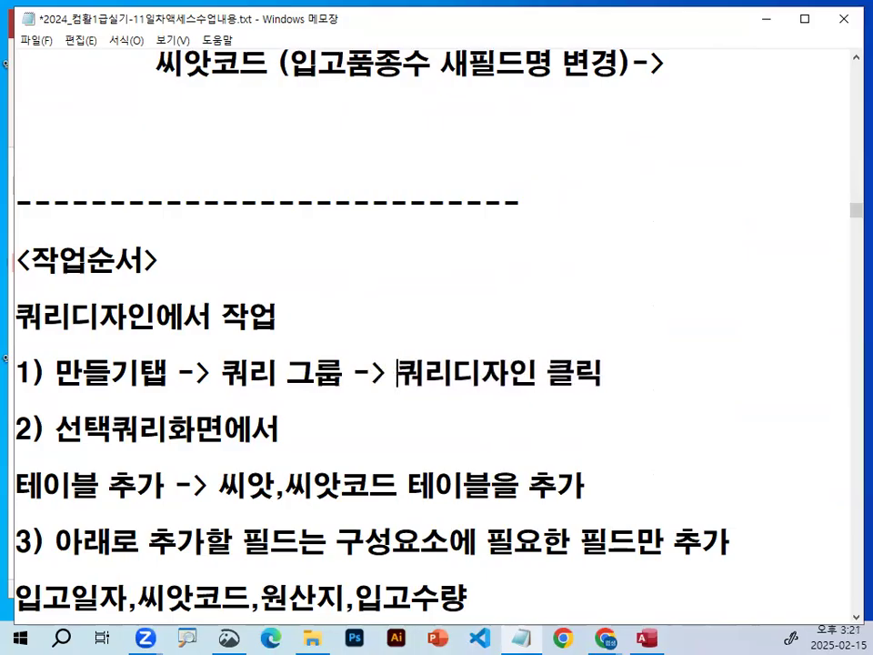
left_click_drag(56, 372, 648, 379)
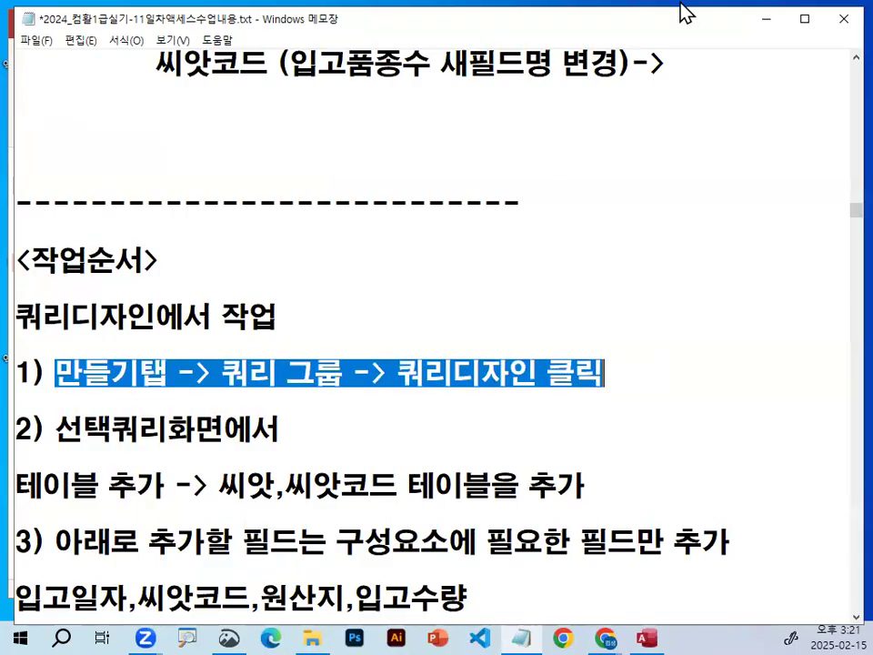
Switch to the 기출유형1 database in Access, circle 만들기 in red and show its commands.
left_click(766, 22)
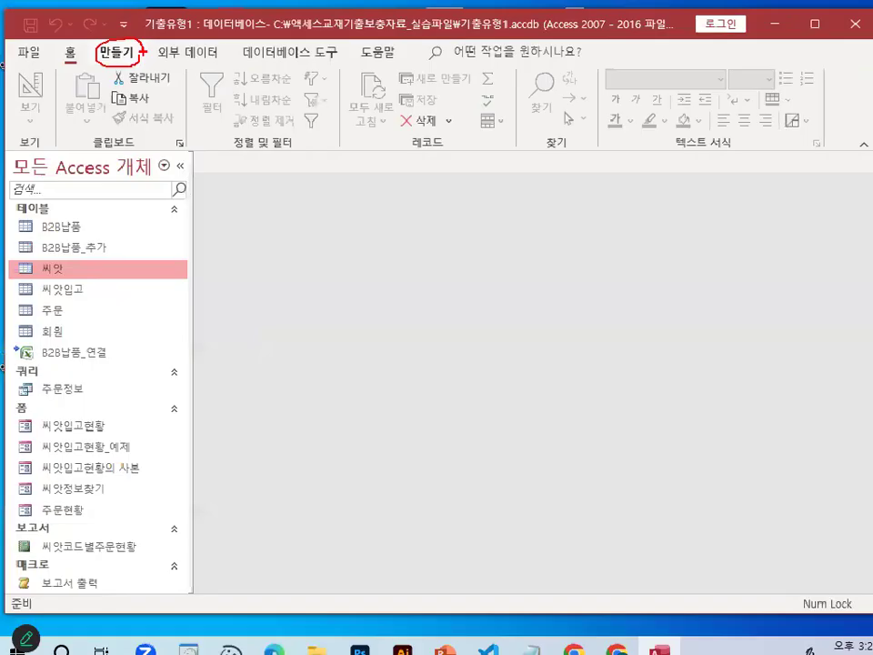
left_click(104, 93)
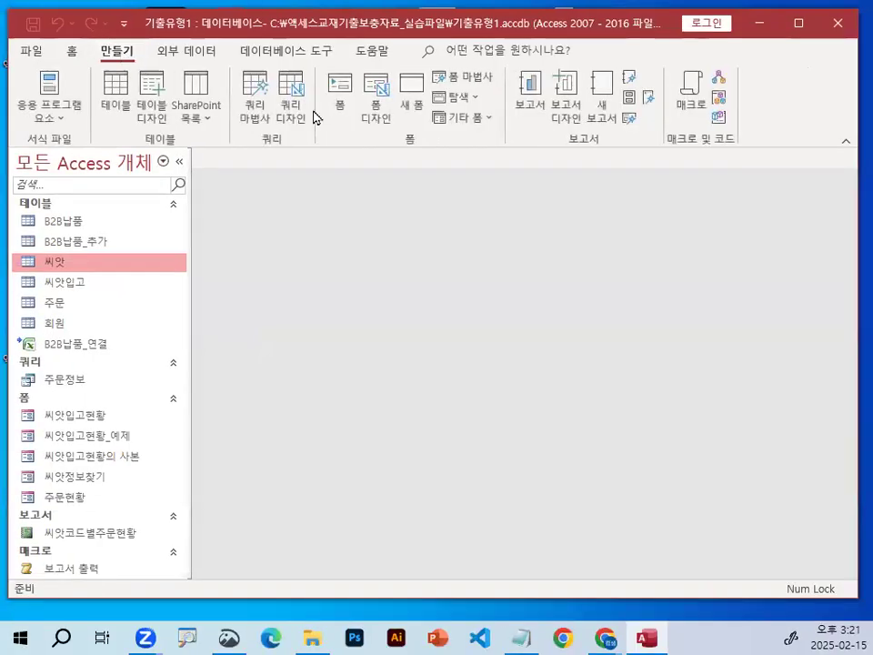
mouse_move(133, 366)
left_mouse_down()
mouse_move(34, 401)
mouse_move(133, 372)
left_mouse_up()
key("Escape")
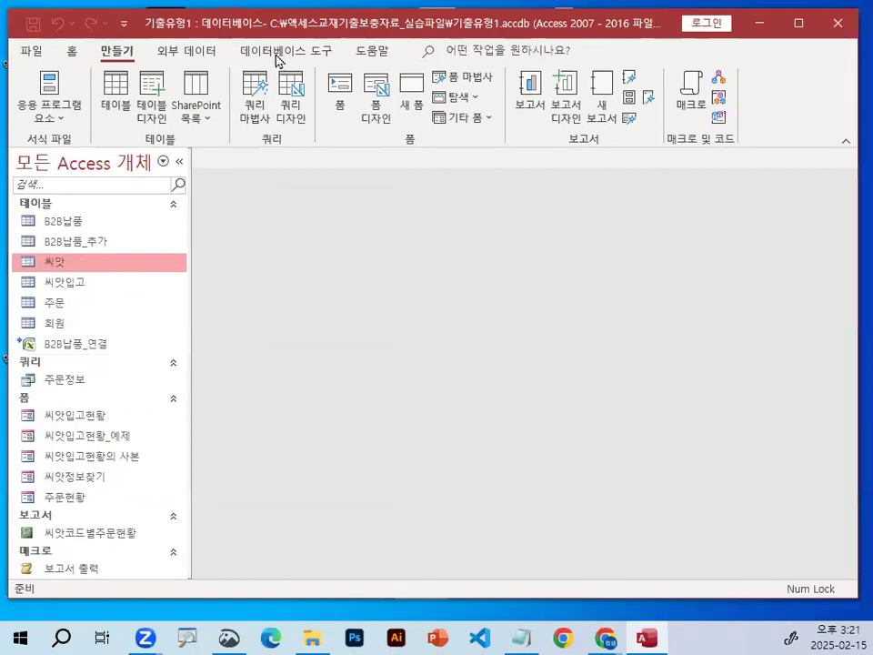
Circle the 쿼리 group name, 쿼리 마법사 and 쿼리 디자인 in red, adding strokes above them, and clear the marks.
key("ctrl+1")
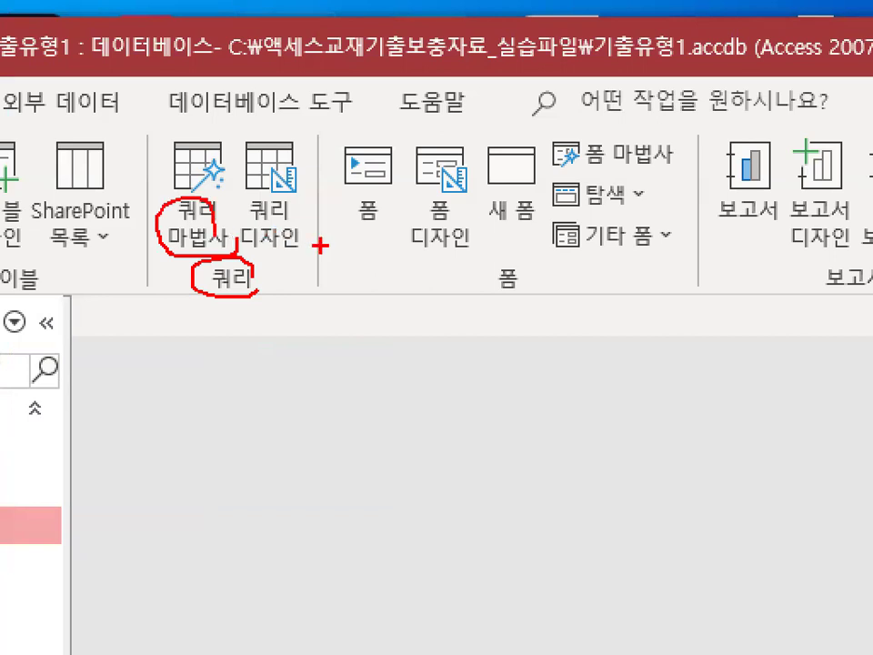
left_click_drag(319, 244, 238, 251)
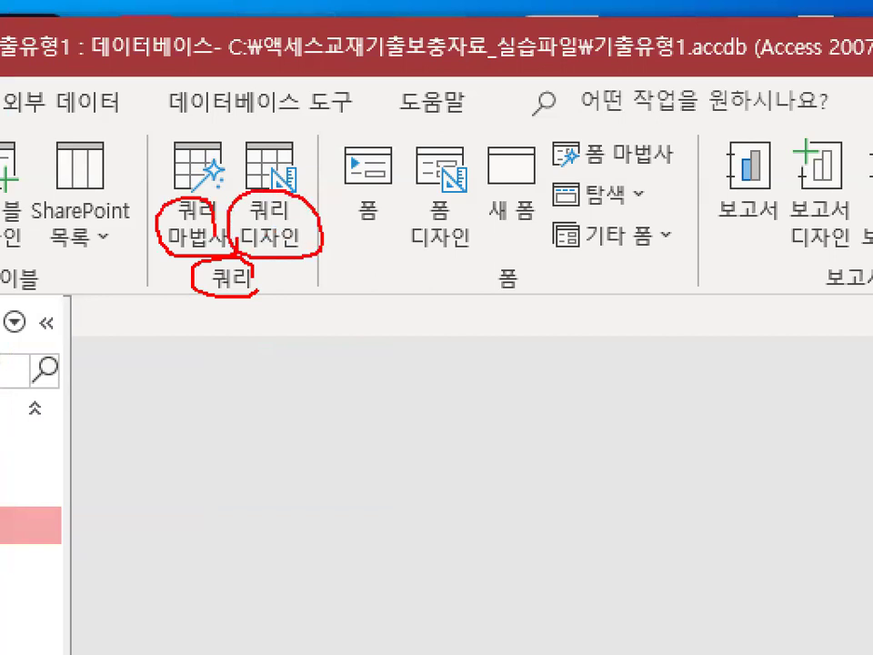
left_click_drag(168, 202, 222, 162)
left_click_drag(260, 163, 316, 82)
key("Escape")
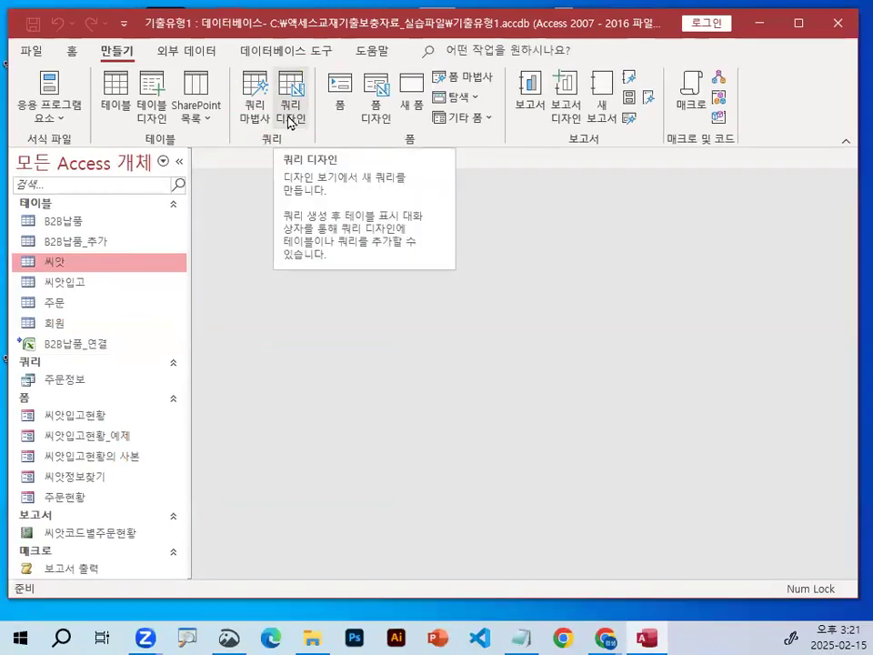
Circle 쿼리 디자인 in red, create a new query in design view, and circle its empty table area.
key("ctrl+1")
left_click(289, 115)
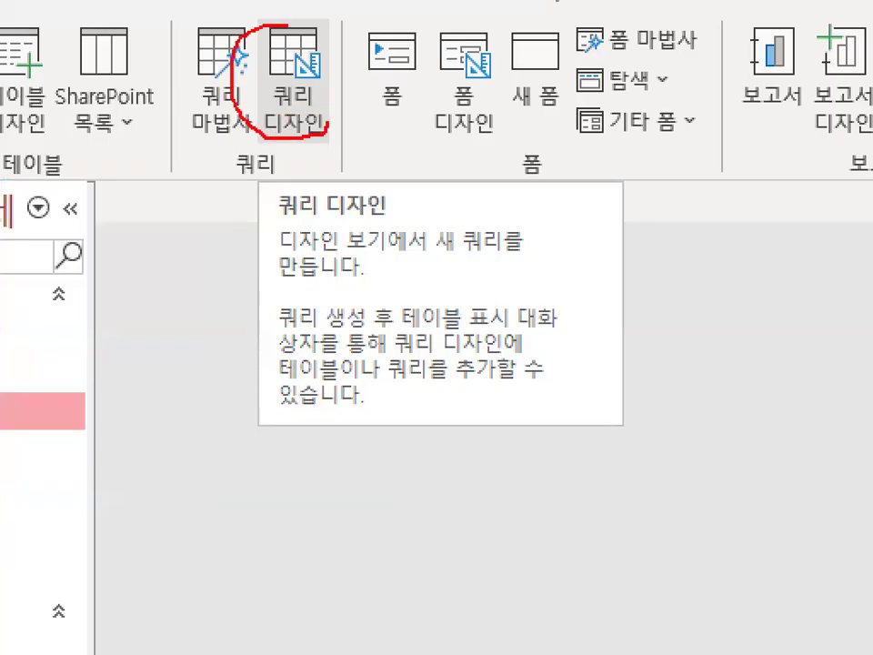
key("Escape")
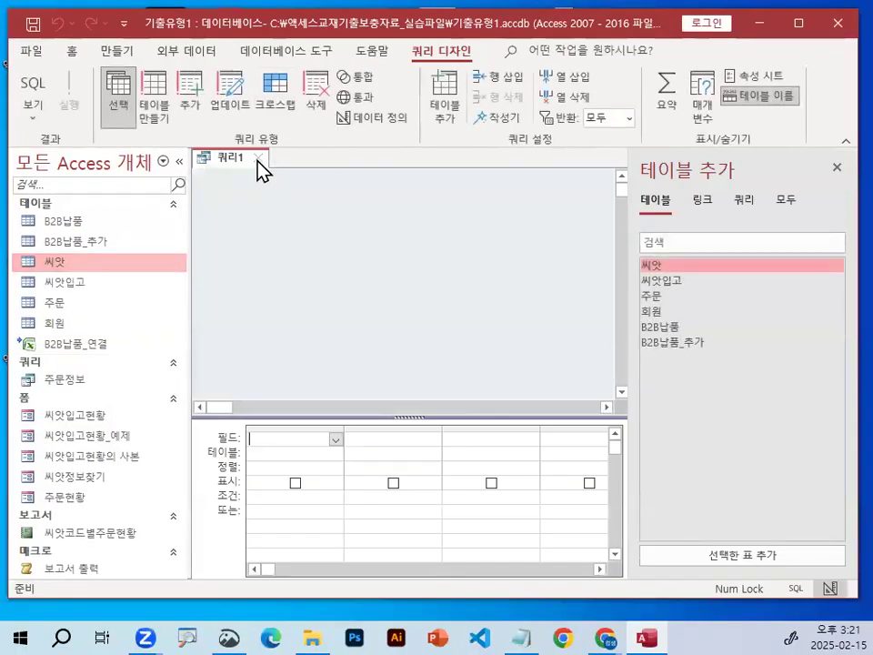
mouse_move(437, 310)
left_mouse_down()
mouse_move(381, 338)
mouse_move(414, 301)
left_mouse_up()
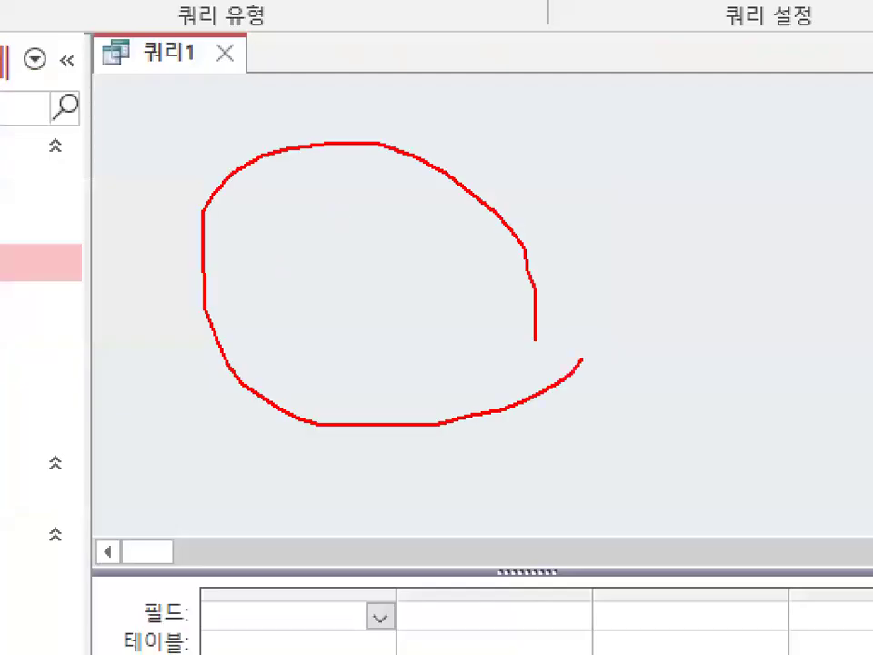
key("Escape")
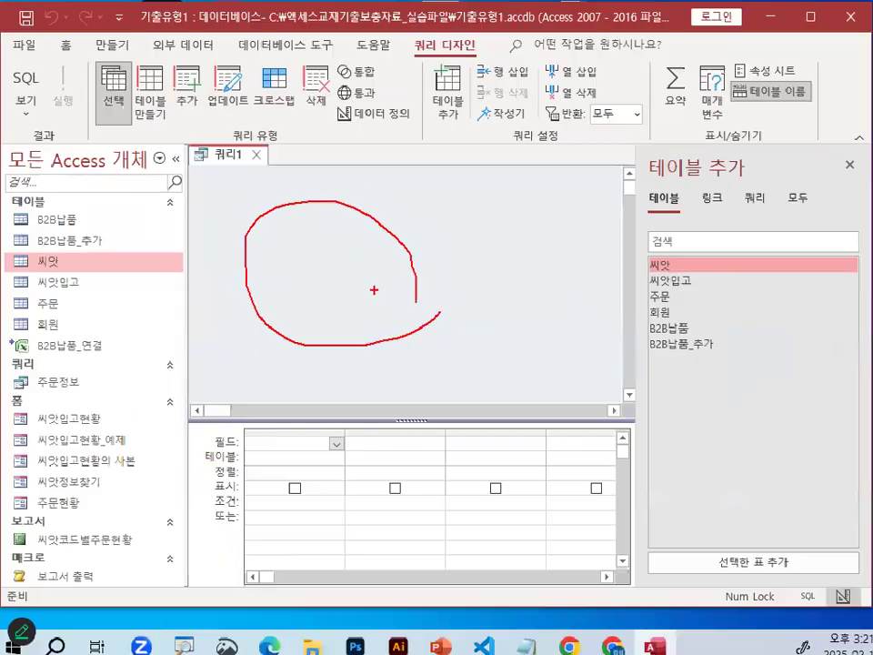
Underline the 테이블 추가 heading, circle its 테이블 and 쿼리 categories in red, and clear the marks.
key("ctrl+1")
left_click(763, 211)
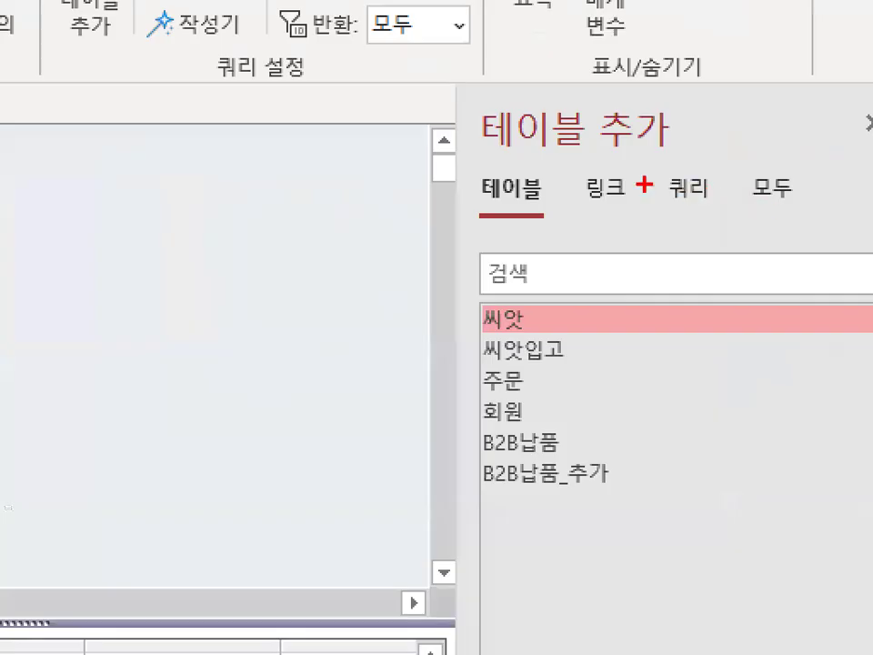
left_click_drag(492, 148, 651, 145)
mouse_move(455, 179)
left_mouse_down()
mouse_move(487, 216)
mouse_move(564, 216)
left_mouse_up()
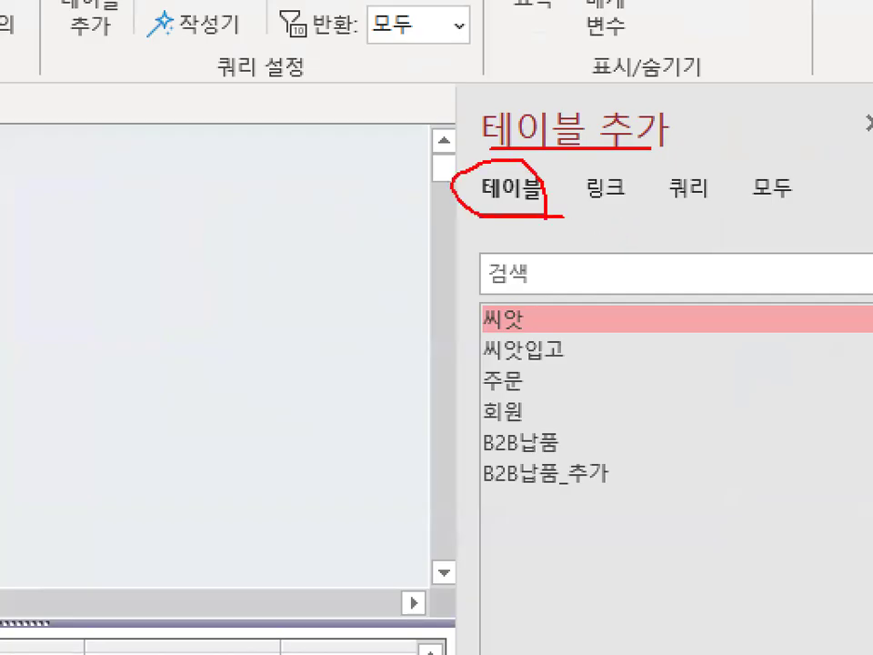
left_click_drag(509, 164, 536, 211)
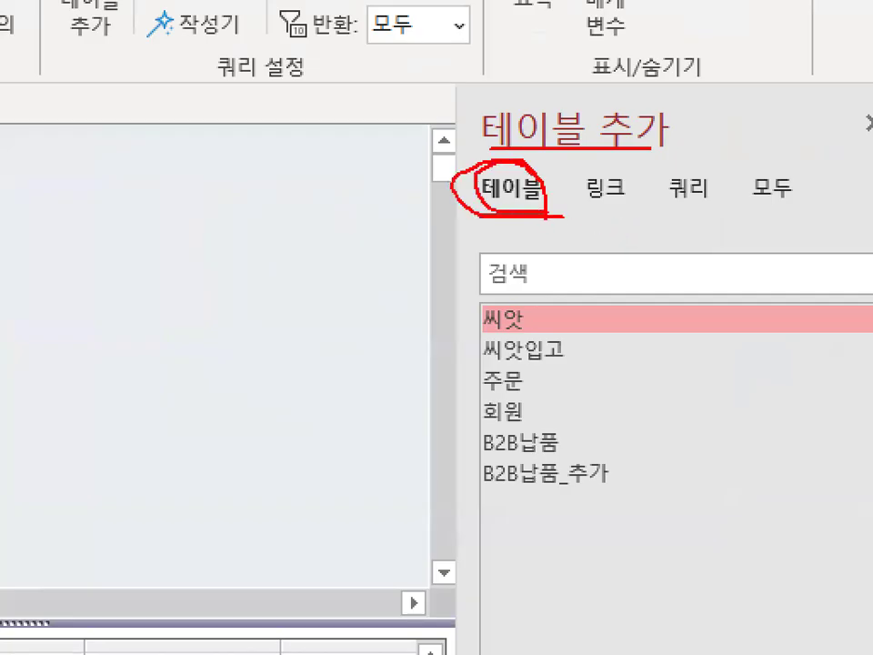
mouse_move(724, 201)
left_mouse_down()
mouse_move(663, 219)
mouse_move(682, 163)
mouse_move(735, 207)
left_mouse_up()
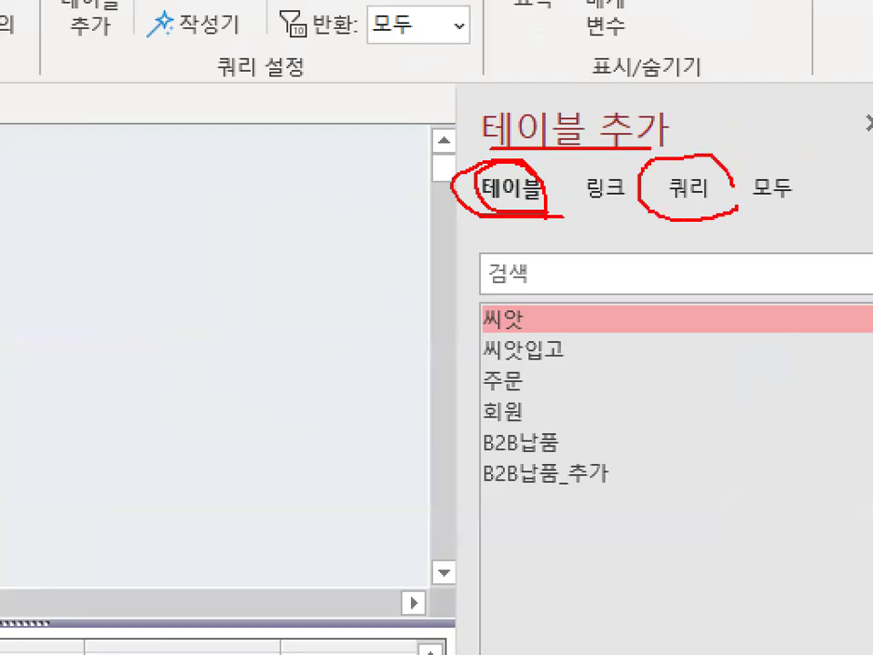
key("Escape")
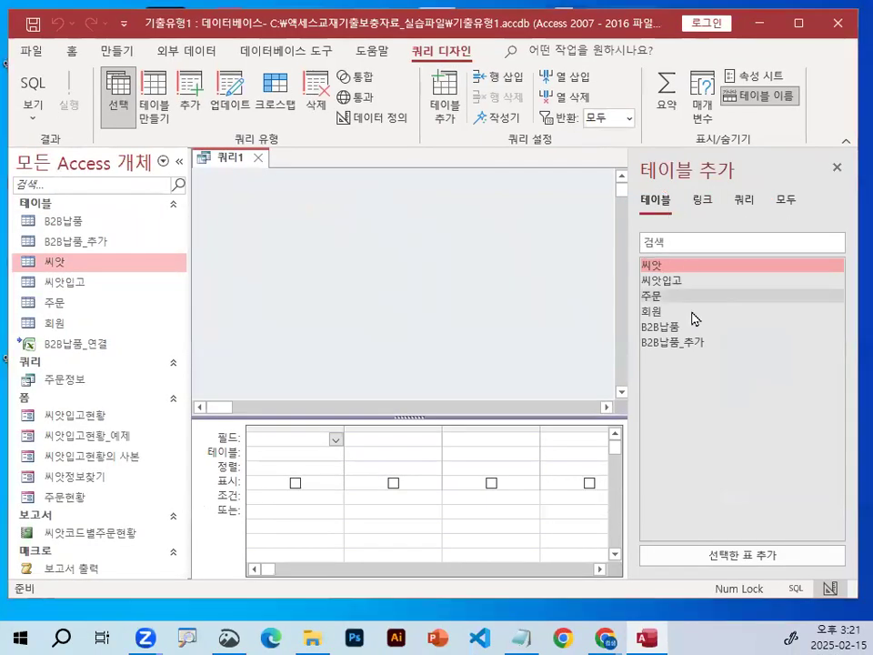
Bracket the list of available tables from 씨앗 to B2B납품_추가 in red and clear the mark.
key("ctrl+1")
left_click(593, 259)
mouse_move(582, 198)
left_mouse_down()
mouse_move(557, 327)
mouse_move(568, 373)
left_mouse_up()
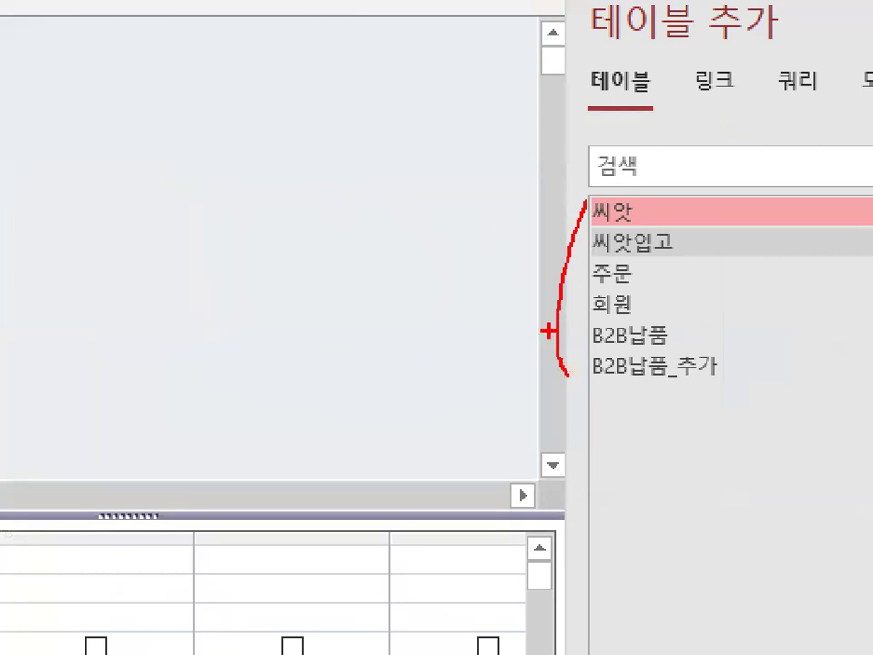
key("Escape")
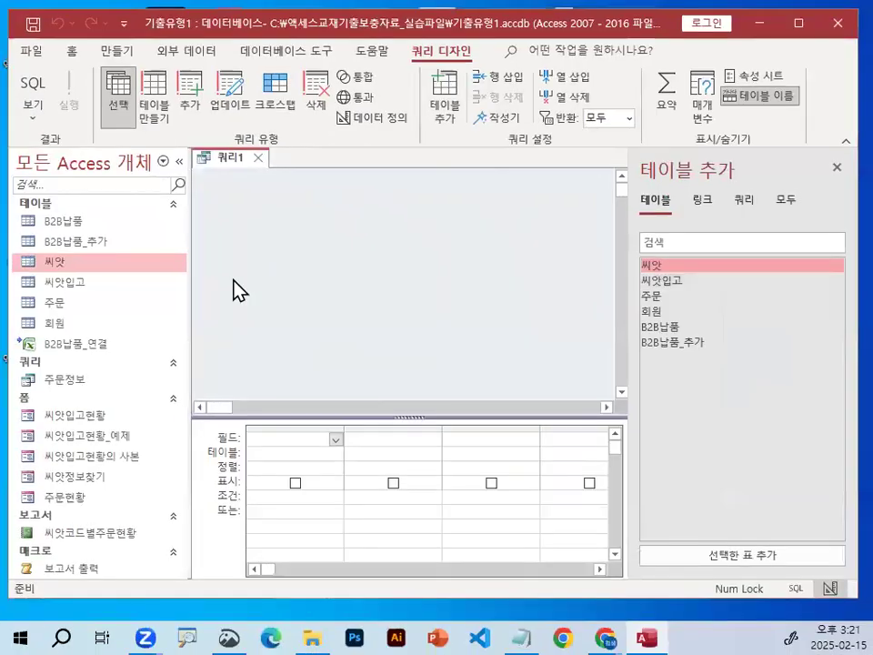
Draw a red check mark and a curved arrow pointing into the query's empty table area.
key("ctrl+1")
left_click(292, 202)
left_click_drag(300, 196, 524, 11)
mouse_move(870, 411)
left_mouse_down()
mouse_move(532, 256)
mouse_move(598, 255)
left_mouse_up()
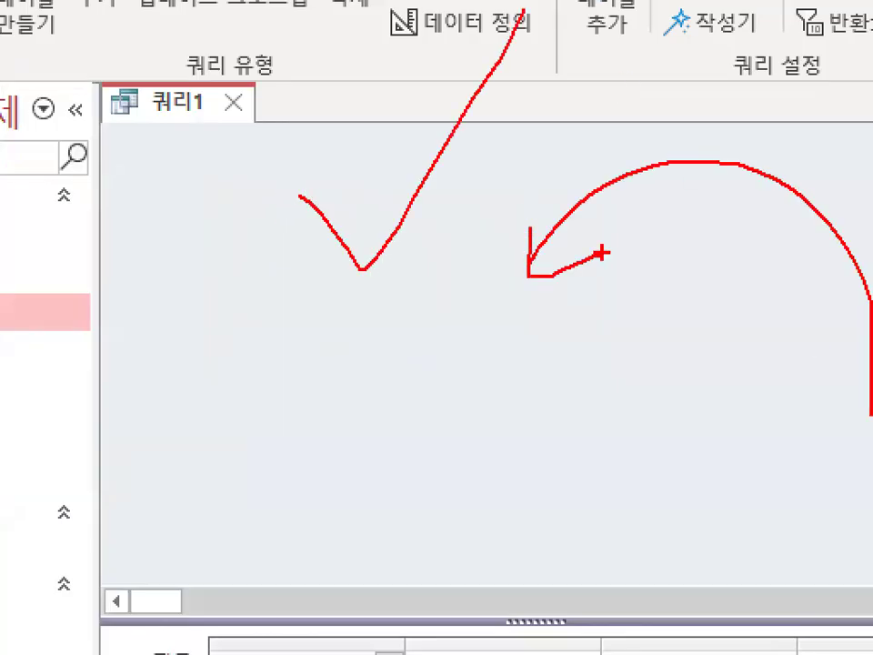
Clear the red marks, add the 씨앗 and 씨앗입고 tables to the query, and close the table list.
key("Escape")
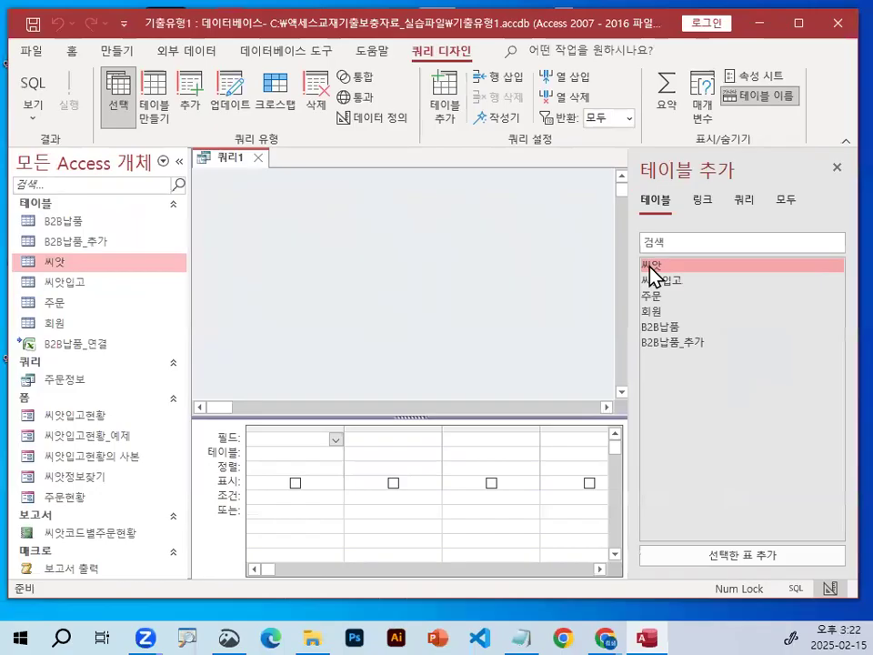
double_click(650, 266)
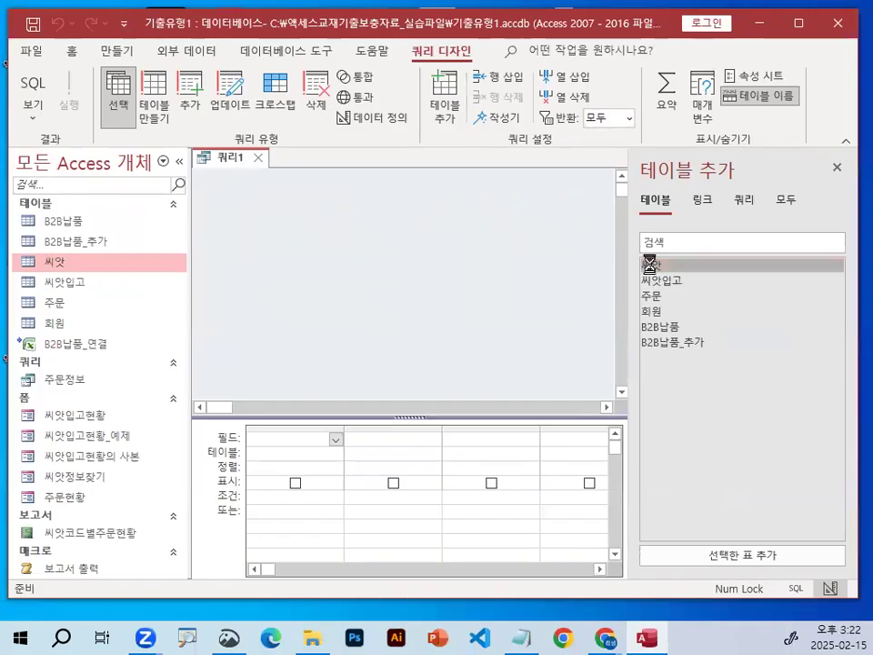
double_click(666, 281)
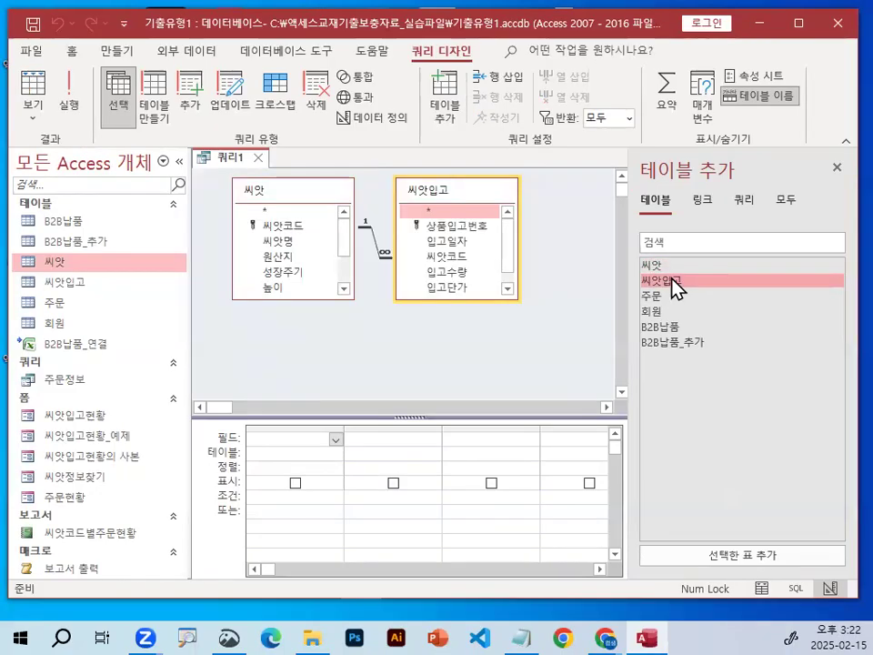
left_click(837, 168)
Circle the join line between 씨앗 and 씨앗입고 in red, clear the mark, and enlarge the design grid upward.
key("ctrl+1")
mouse_move(430, 272)
left_mouse_down()
mouse_move(403, 210)
mouse_move(433, 261)
left_mouse_up()
key("Escape")
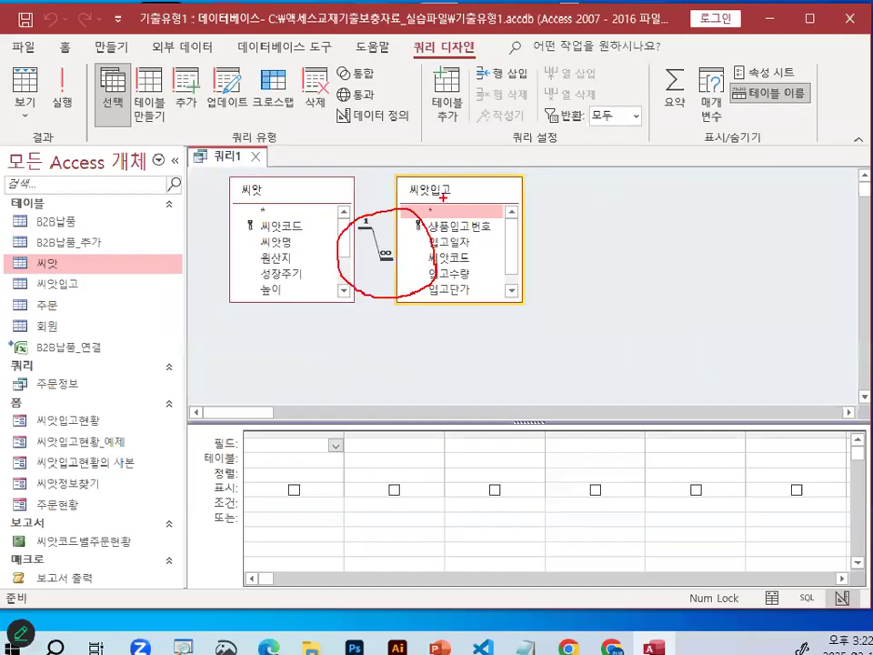
left_click_drag(412, 414, 414, 341)
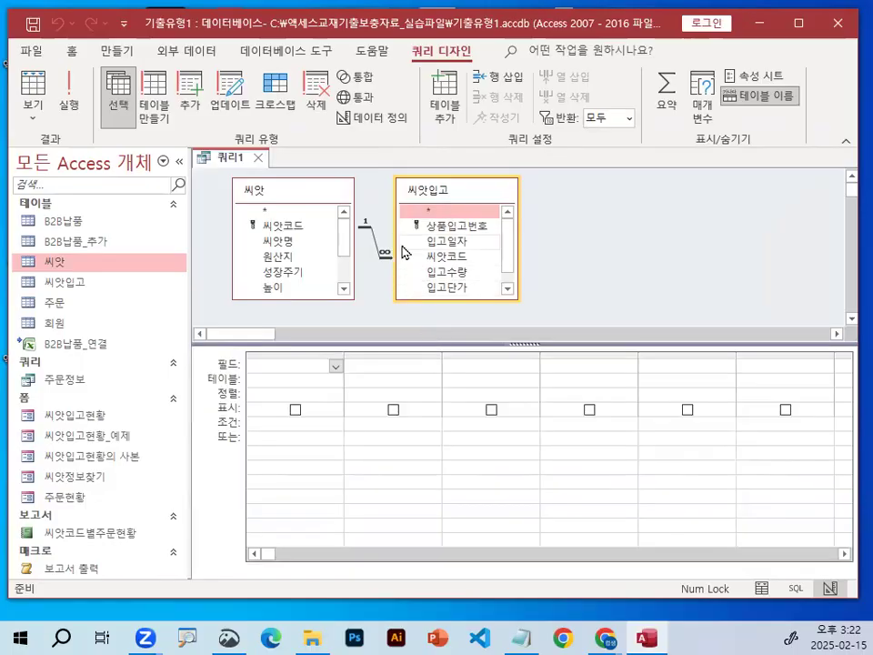
Circle the 1-to-∞ relationship between the two tables again in red and clear the marks.
key("ctrl+1")
left_click_drag(414, 249, 335, 236)
left_click_drag(270, 227, 409, 264)
key("Escape")
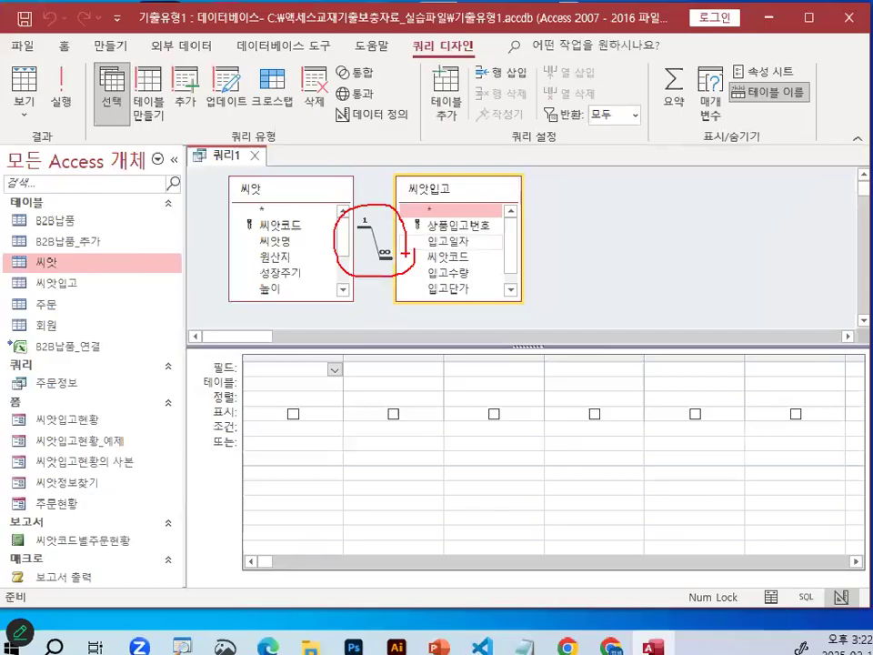
key("ctrl+1")
left_click(301, 341)
key("Escape")
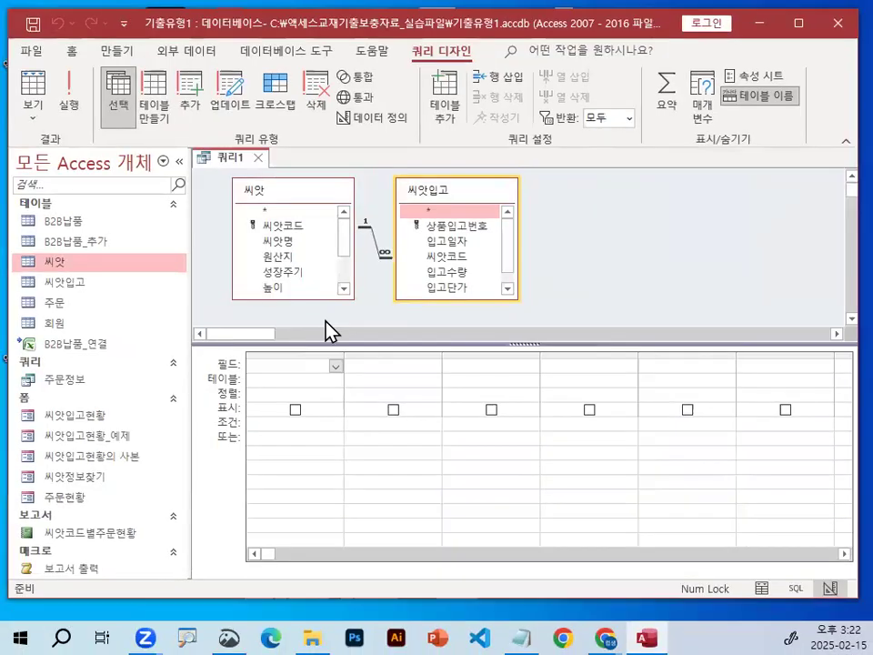
Set the pen shape to 사각형, draw red rectangles over the query's table area and the 선택 query type, and clear them.
right_click(297, 445)
mouse_move(337, 485)
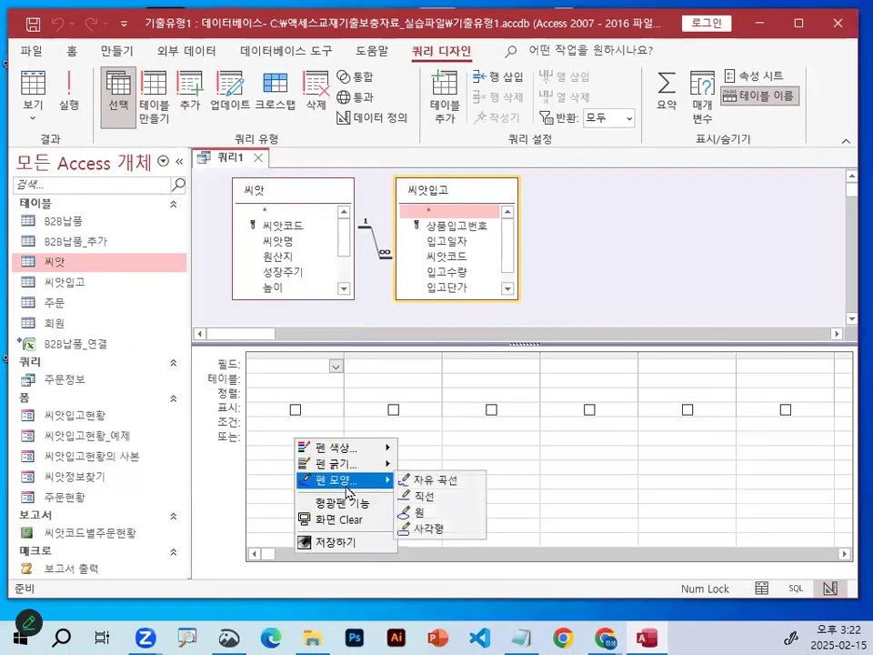
left_click(416, 532)
left_click_drag(92, 132, 710, 405)
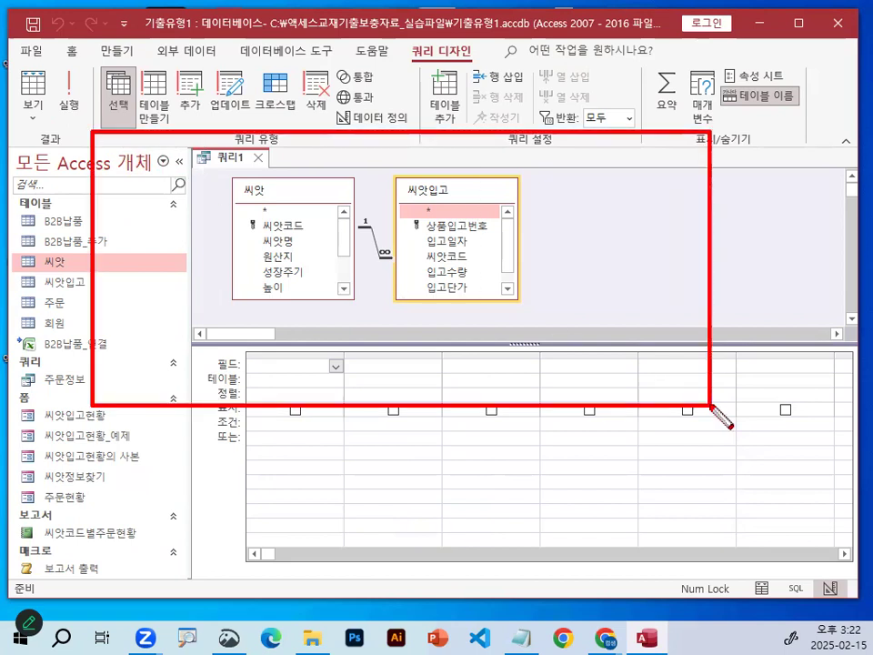
left_click_drag(80, 45, 169, 168)
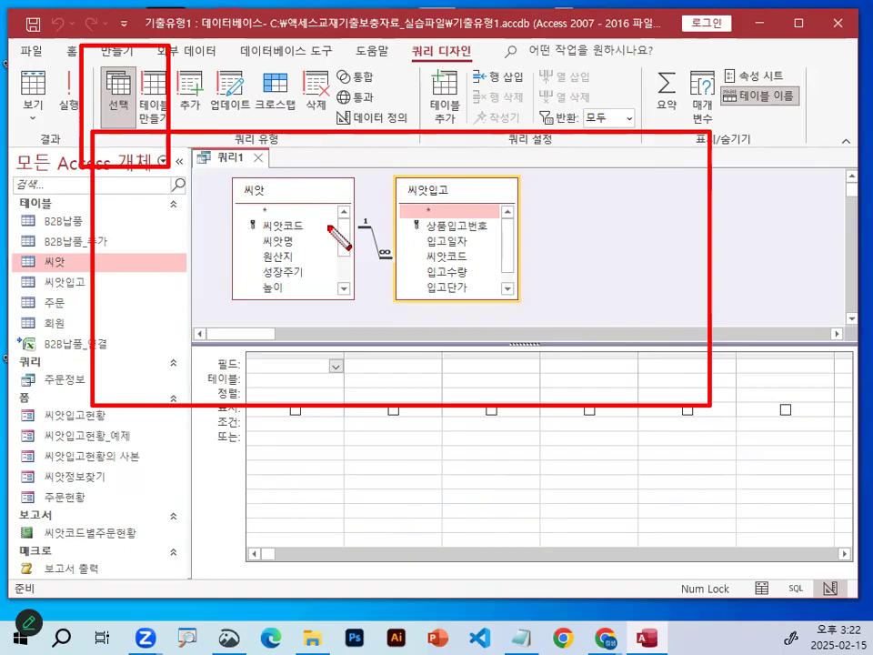
key("Escape")
Circle the 쿼리 유형 group label in red and clear the mark.
key("ctrl+1")
left_click(341, 211)
mouse_move(342, 212)
left_mouse_down()
mouse_move(303, 242)
mouse_move(218, 202)
mouse_move(338, 211)
left_mouse_up()
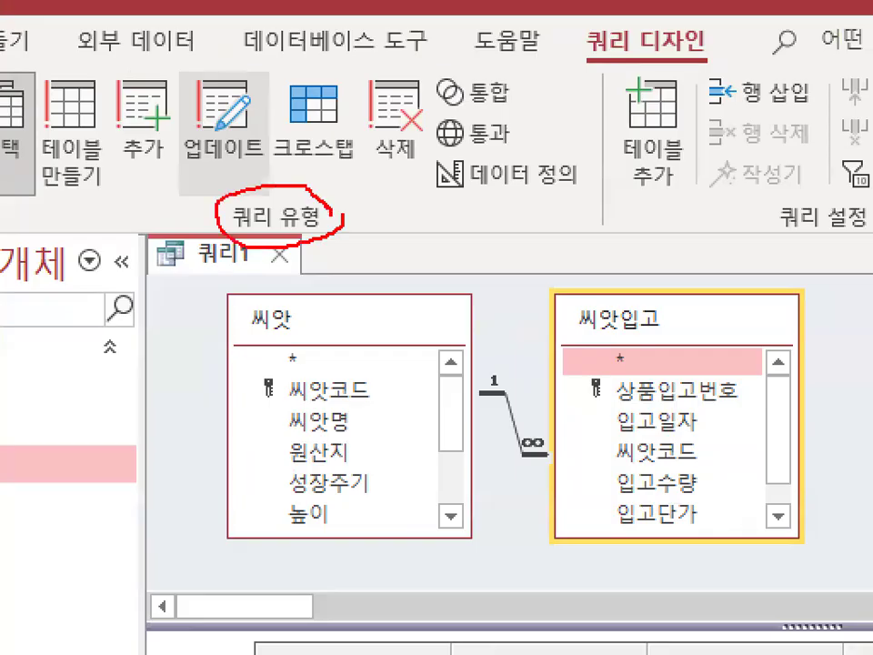
key("Escape")
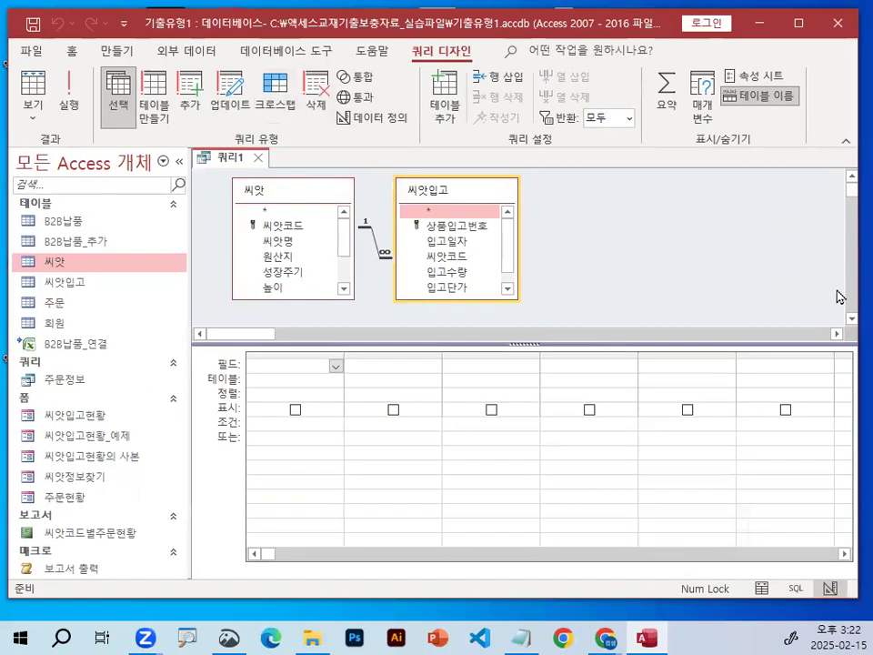
Circle 요약 in red, add a stroke pointing at it, and clear the marks.
key("ctrl+1")
left_click(690, 91)
left_click_drag(691, 91, 677, 112)
mouse_move(694, 211)
left_mouse_down()
mouse_move(702, 136)
mouse_move(717, 165)
left_mouse_up()
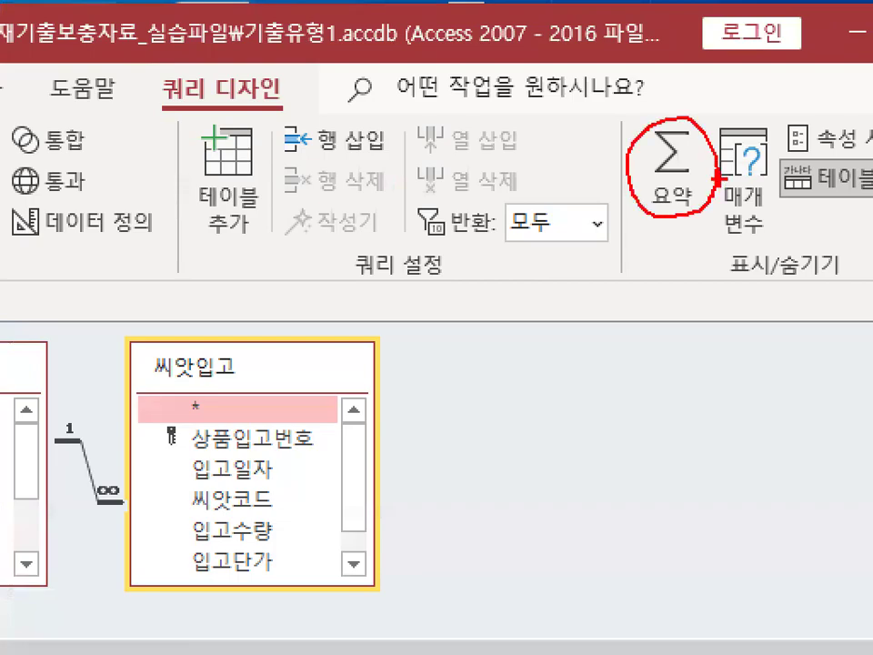
left_click_drag(661, 121, 718, 1)
key("Escape")
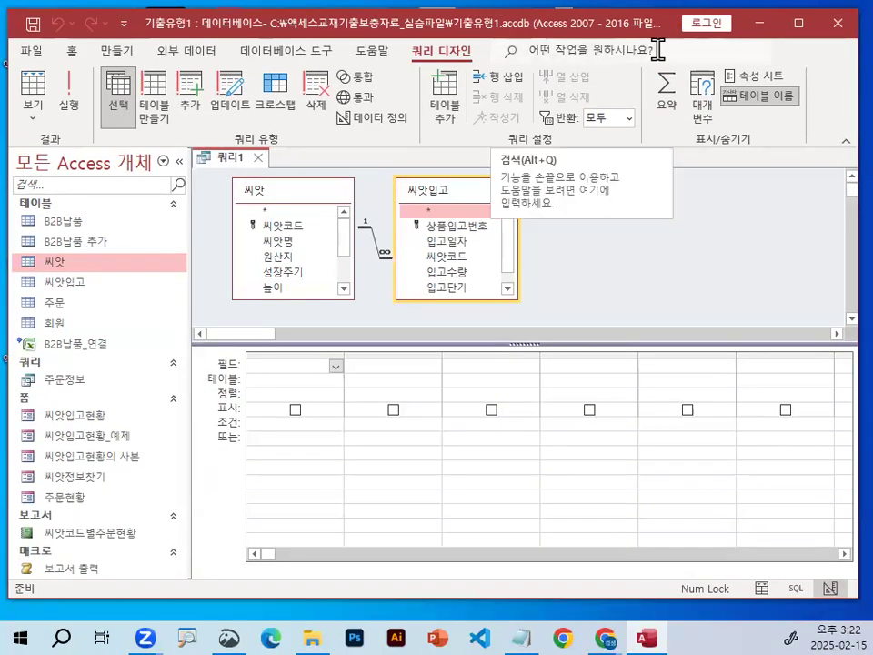
Circle the 크로스탭 query type in red and clear the mark.
key("ctrl+1")
mouse_move(345, 125)
left_mouse_down()
mouse_move(254, 155)
mouse_move(250, 32)
mouse_move(344, 95)
left_mouse_up()
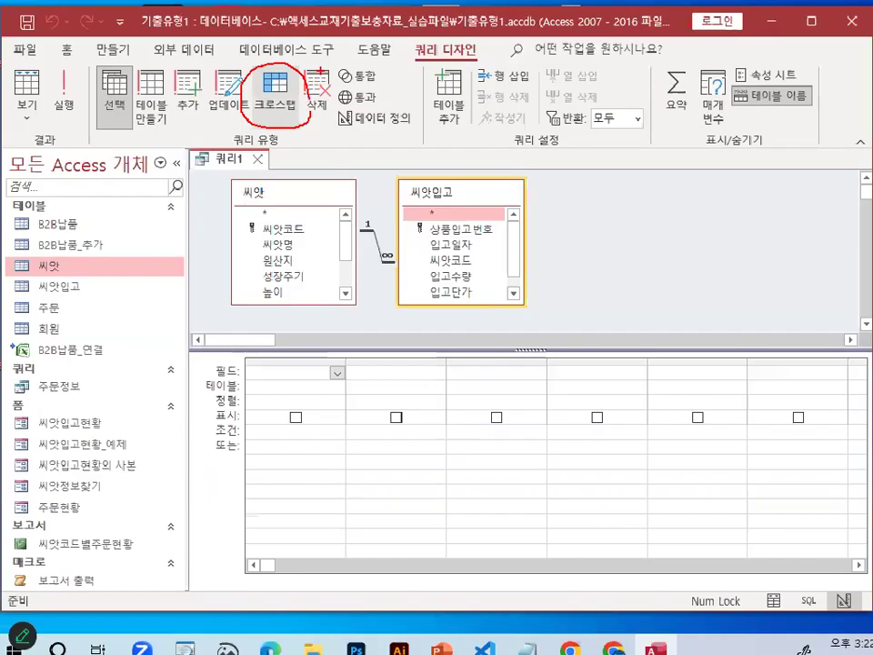
key("Escape")
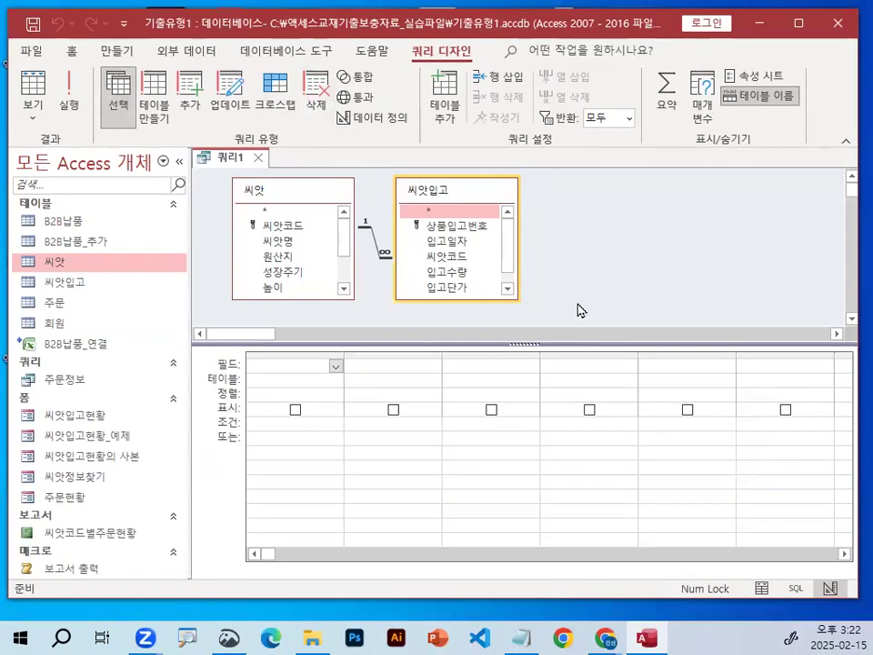
Circle the first empty 필드 cell in red, draw arrows from the tables down to the grid, and clear the marks.
key("ctrl+1")
left_click_drag(305, 378, 319, 380)
mouse_move(347, 198)
left_mouse_down()
mouse_move(347, 344)
mouse_move(402, 280)
left_mouse_up()
left_click_drag(489, 216, 452, 332)
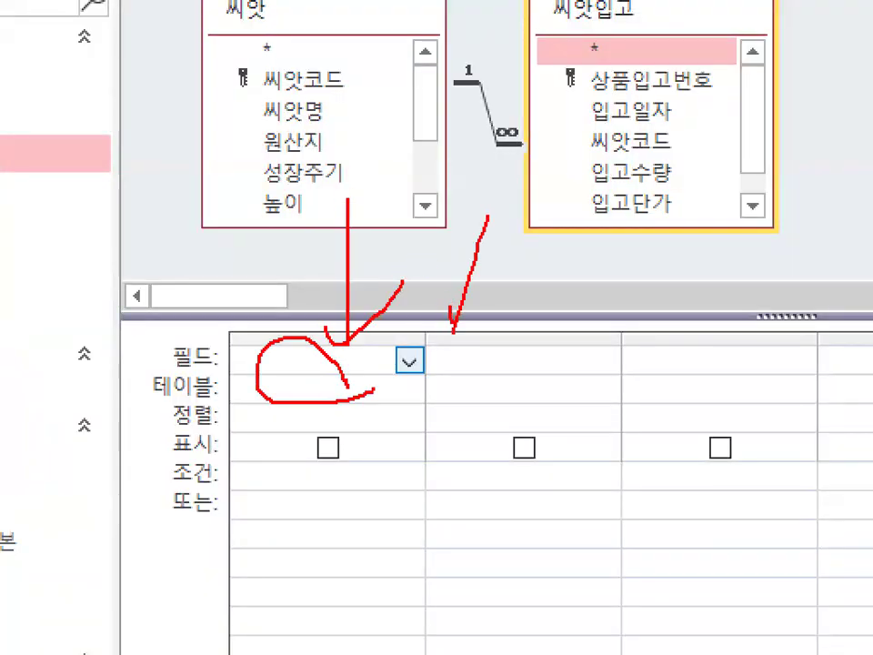
key("Escape")
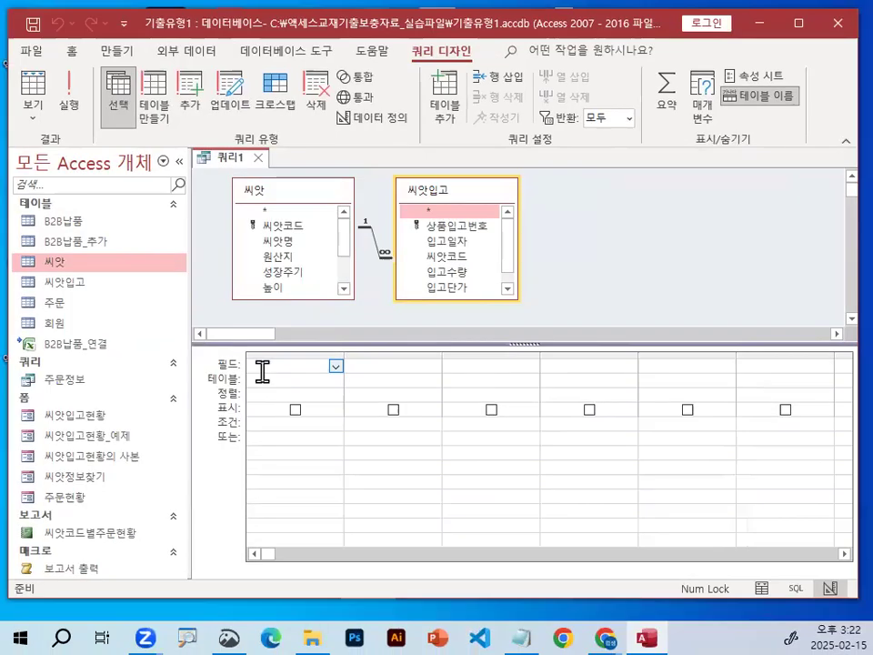
Add the 입고일자 field from 씨앗입고 to the first grid column and circle it in red.
left_click(264, 366)
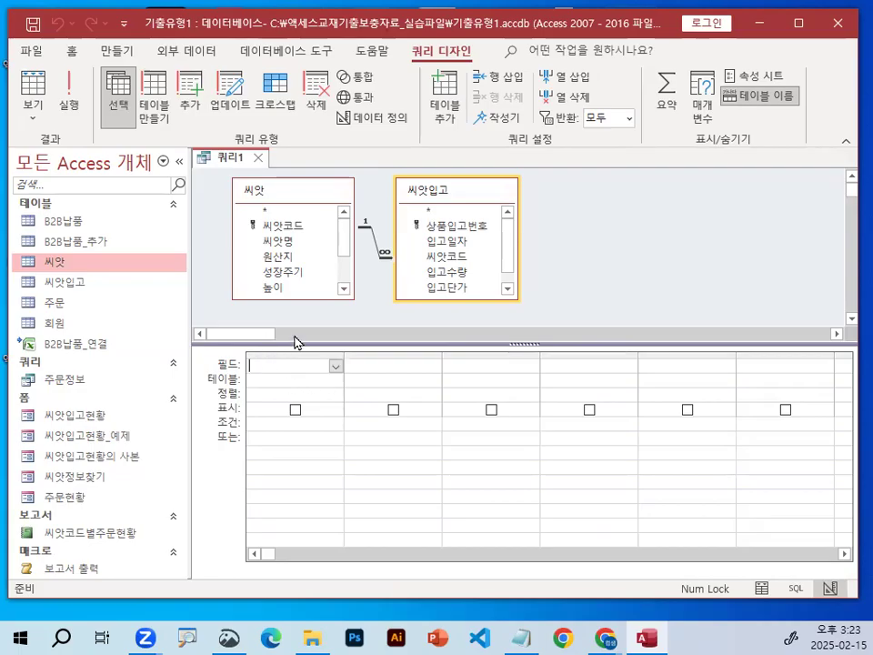
double_click(445, 242)
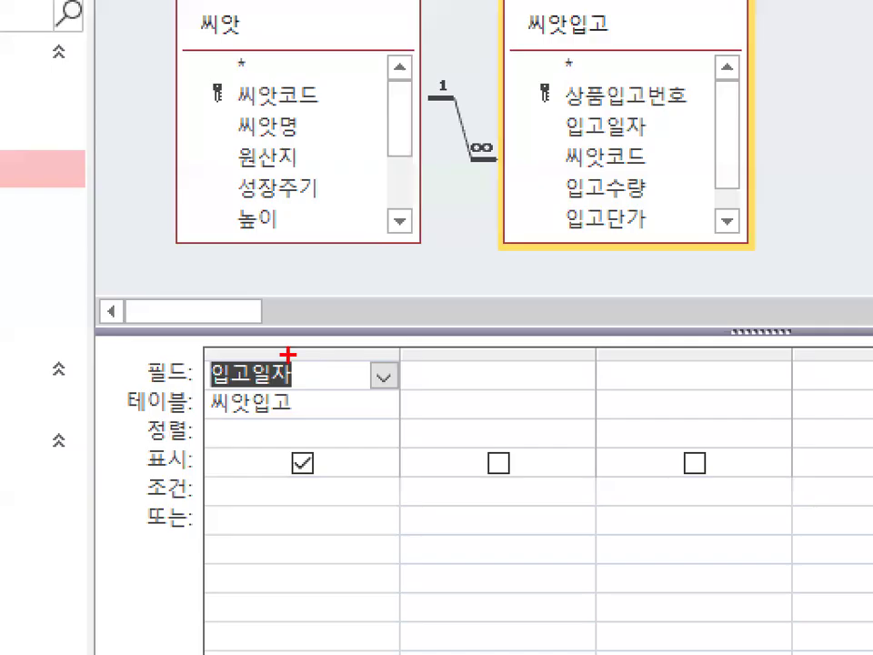
mouse_move(287, 353)
left_mouse_down()
mouse_move(283, 418)
mouse_move(263, 349)
mouse_move(312, 360)
left_mouse_up()
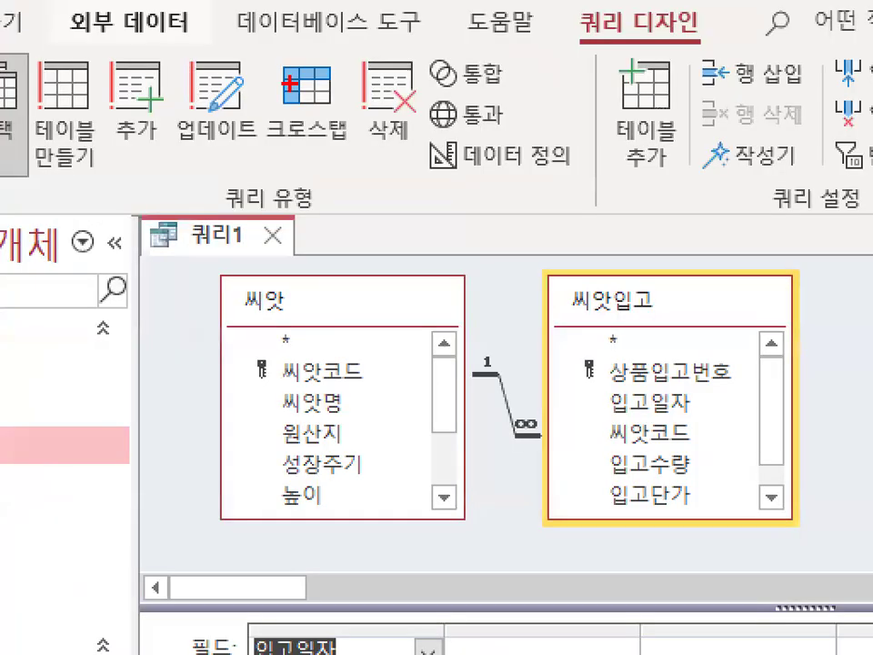
Circle the 크로스탭 query type and the 표시 row label in red.
mouse_move(316, 94)
left_mouse_down()
mouse_move(250, 117)
mouse_move(294, 104)
left_mouse_up()
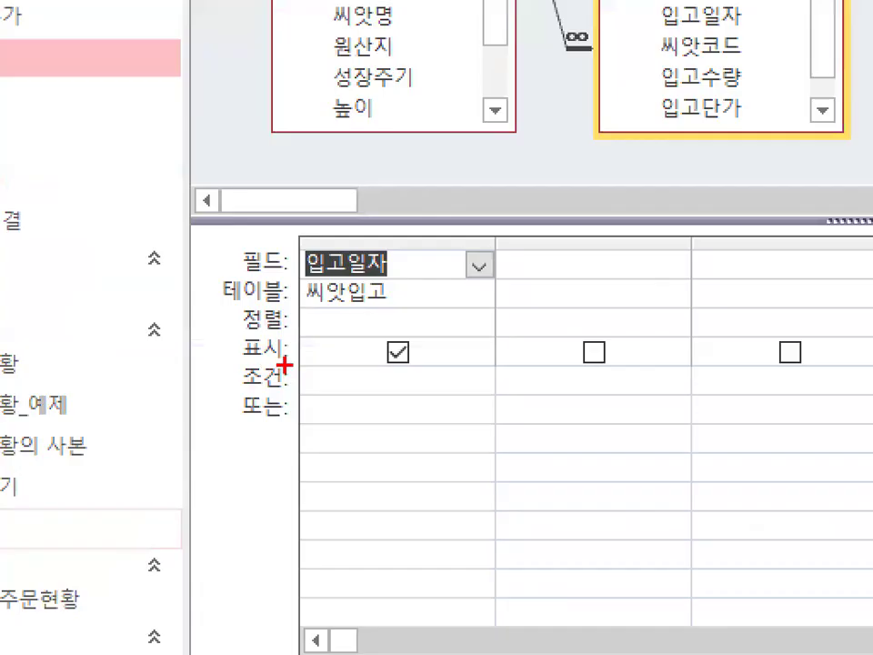
mouse_move(282, 367)
left_mouse_down()
mouse_move(156, 375)
mouse_move(186, 319)
mouse_move(289, 316)
left_mouse_up()
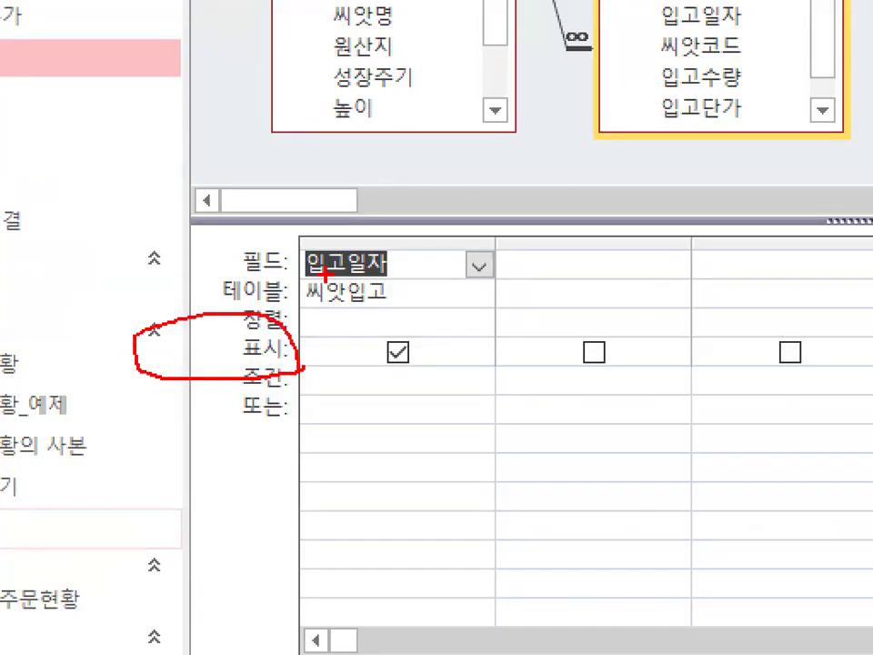
left_click_drag(330, 196, 407, 96)
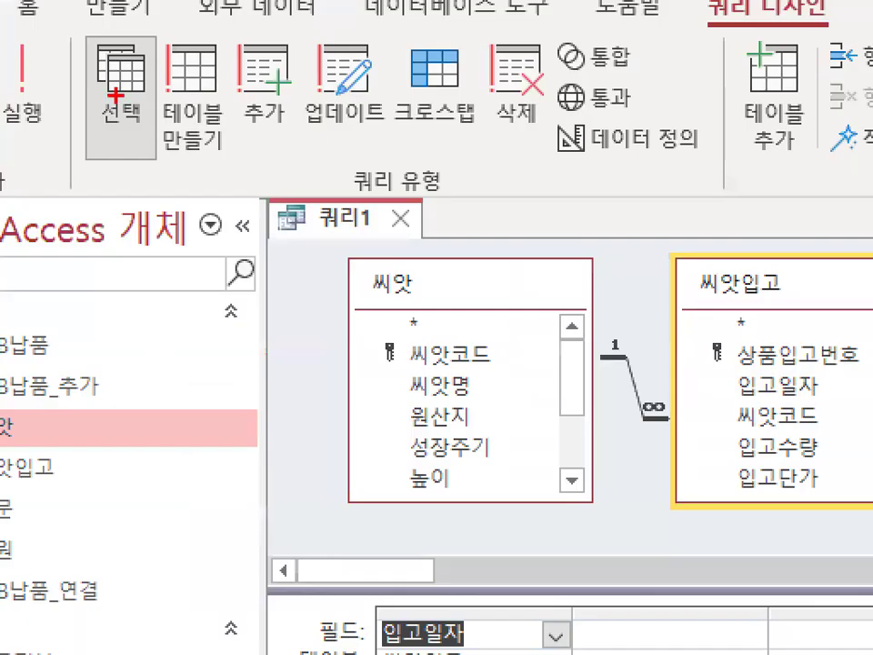
Circle the 선택 query type in red and draw thick arrows from both tables down to the design grid.
left_click_drag(123, 10, 55, 20)
left_click_drag(55, 136, 165, 96)
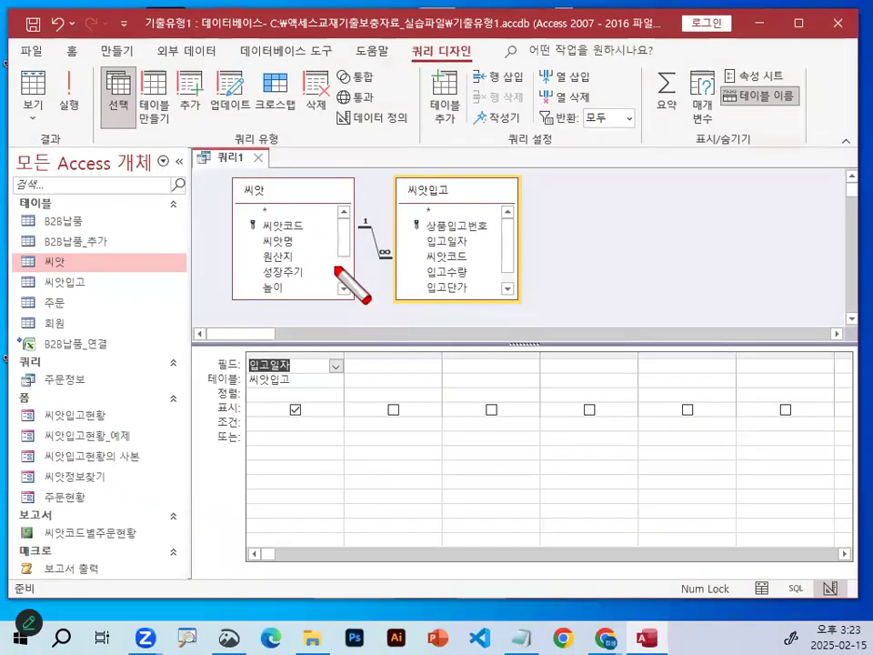
left_click_drag(549, 398, 553, 568)
left_click_drag(316, 316, 357, 318)
mouse_move(423, 256)
left_mouse_down()
mouse_move(399, 333)
mouse_move(432, 321)
left_mouse_up()
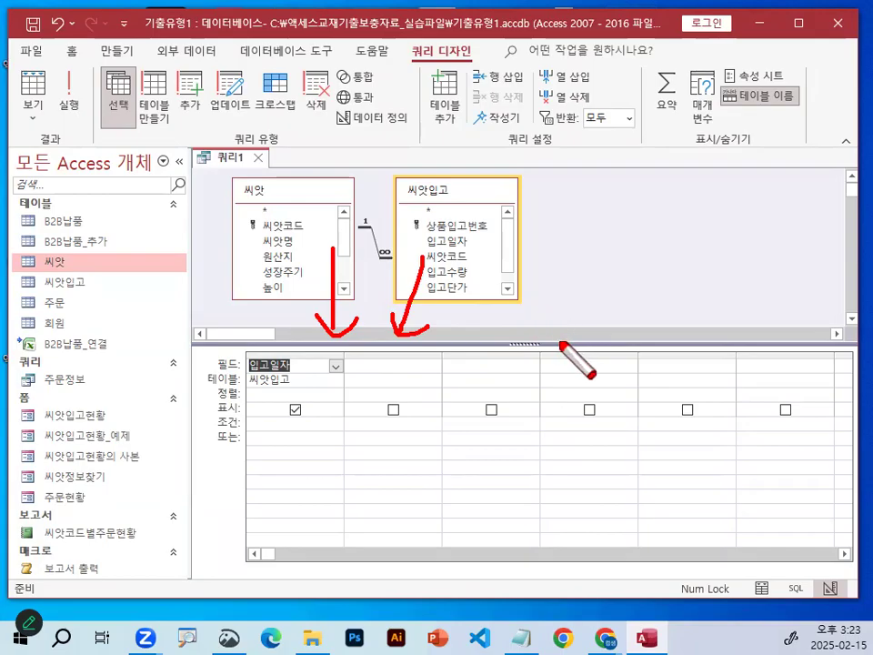
Circle the 입고일자 entry in the design grid in red, draw an arrow to it, and clear the marks.
mouse_move(320, 380)
left_mouse_down()
mouse_move(247, 386)
mouse_move(314, 382)
left_mouse_up()
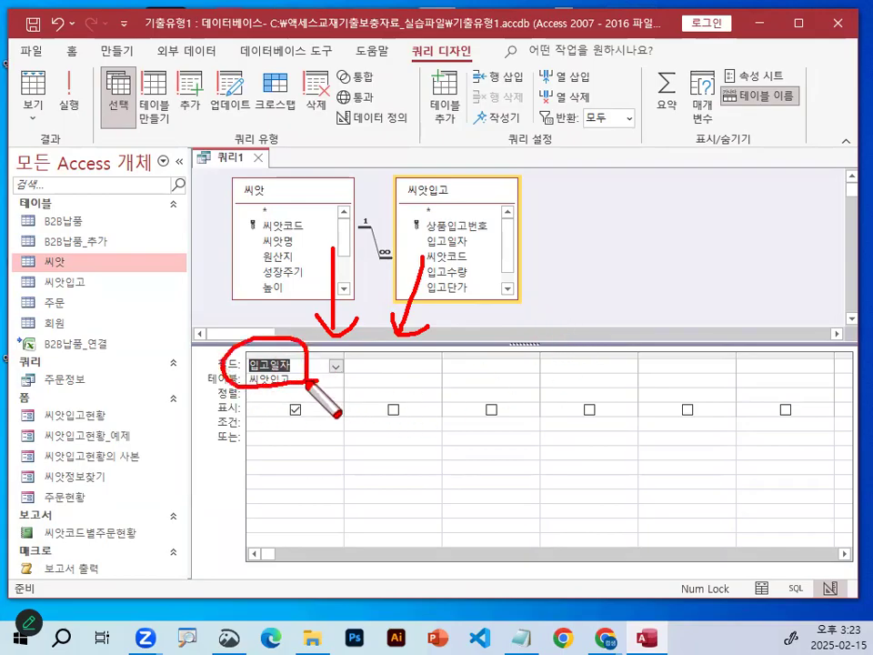
left_click_drag(314, 261, 256, 346)
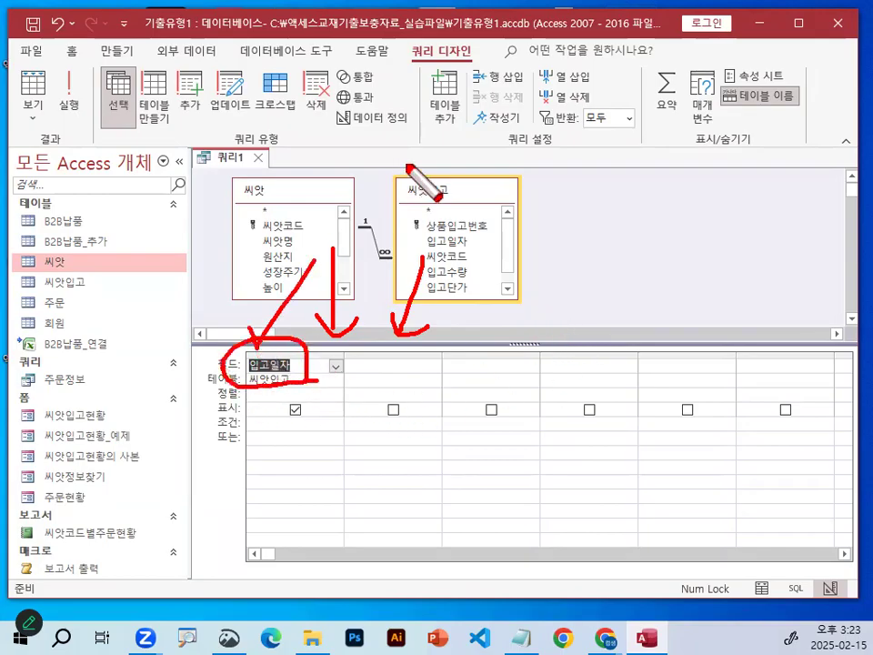
key("Escape")
key("ctrl+1")
left_click(297, 373)
left_click_drag(333, 378, 359, 377)
key("Escape")
key("Escape")
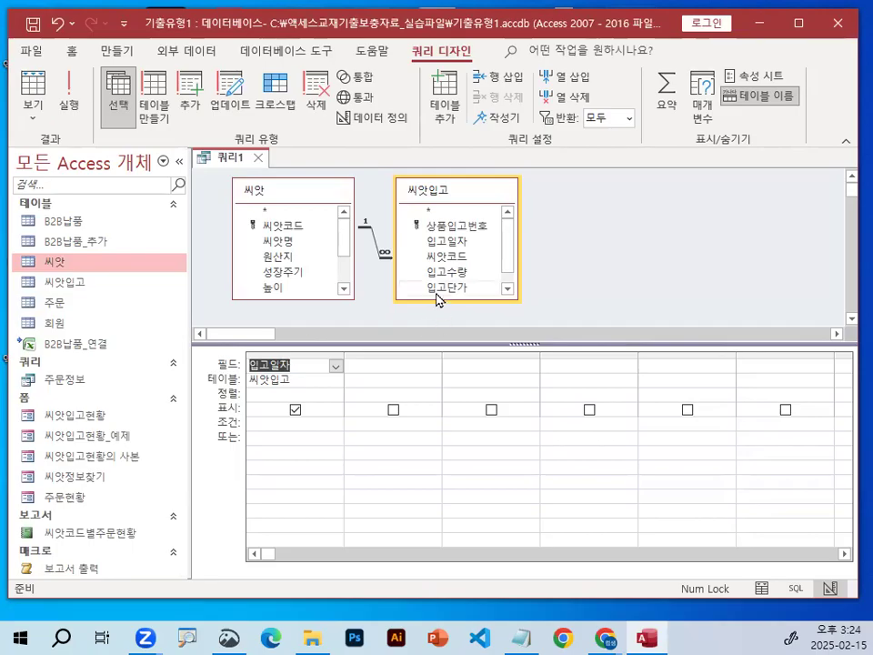
Add the 씨앗코드 field from 씨앗입고 to the second grid column and circle 크로스탭 in red.
double_click(445, 259)
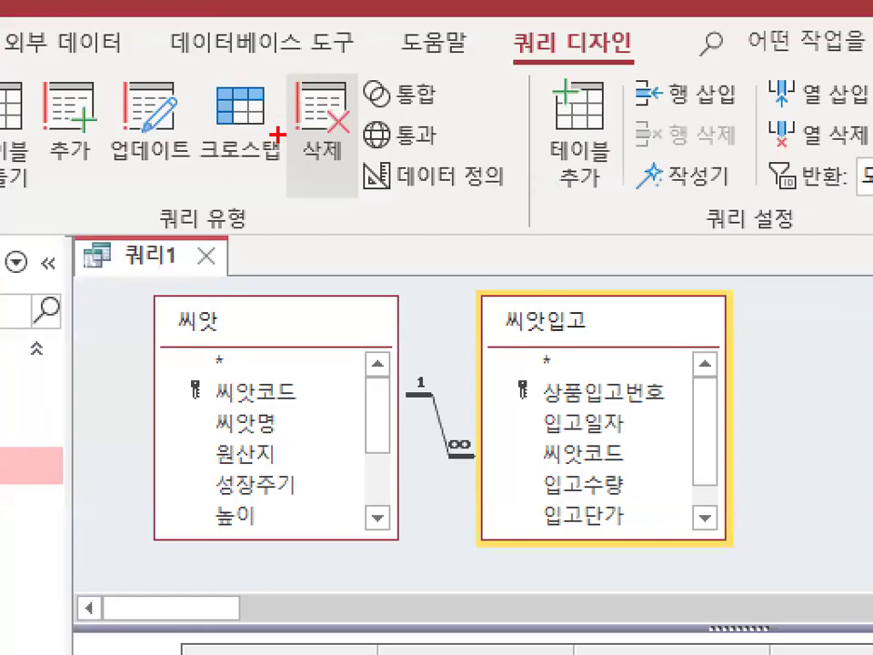
mouse_move(278, 135)
left_mouse_down()
mouse_move(273, 174)
mouse_move(198, 123)
mouse_move(305, 155)
left_mouse_up()
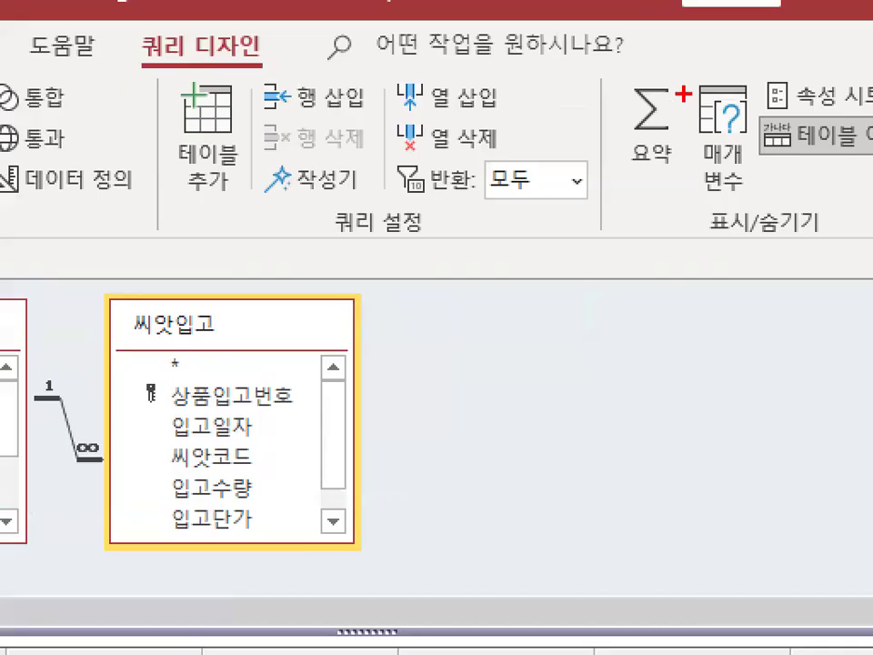
Circle 요약 in red twice, marking it with a long check stroke, and clear the marks.
mouse_move(695, 98)
left_mouse_down()
mouse_move(653, 115)
mouse_move(668, 64)
mouse_move(693, 95)
left_mouse_up()
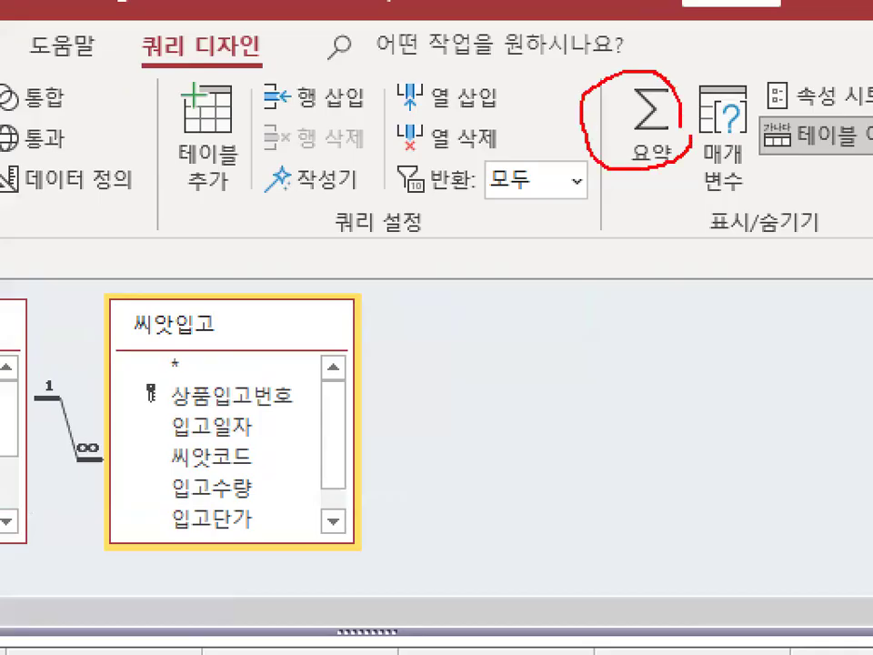
left_click_drag(628, 82, 698, 0)
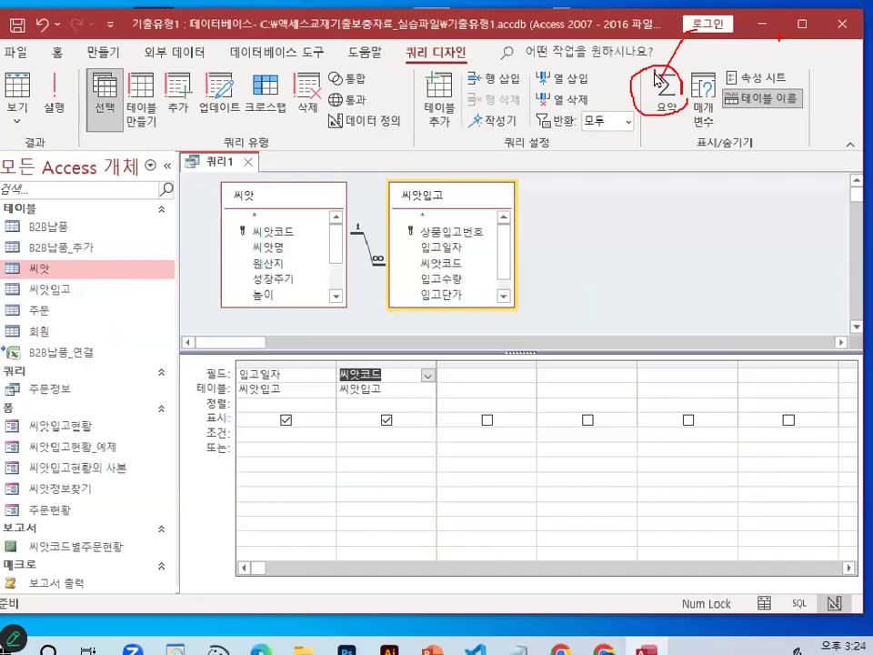
key("Escape")
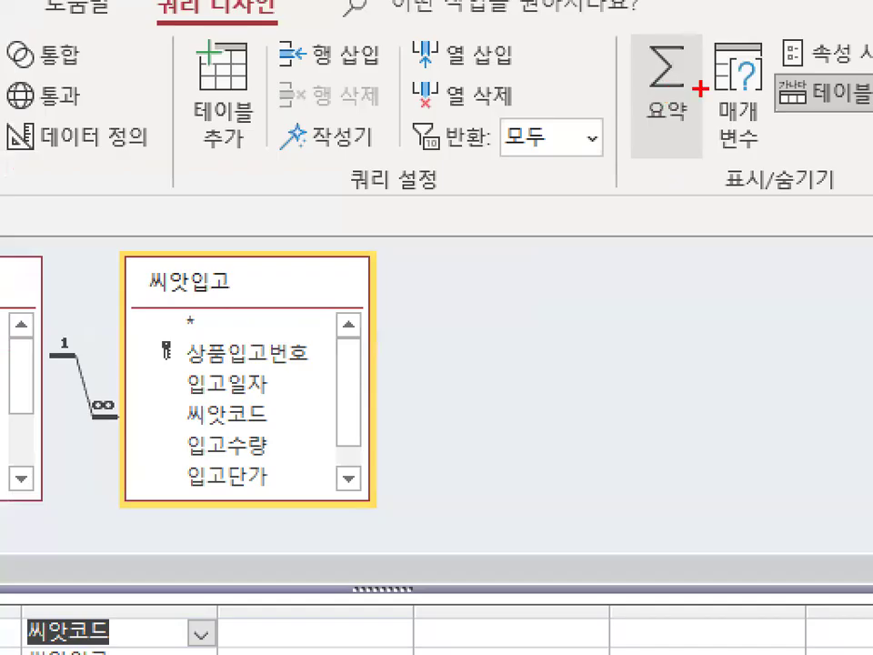
mouse_move(690, 103)
left_mouse_down()
mouse_move(659, 120)
mouse_move(701, 113)
left_mouse_up()
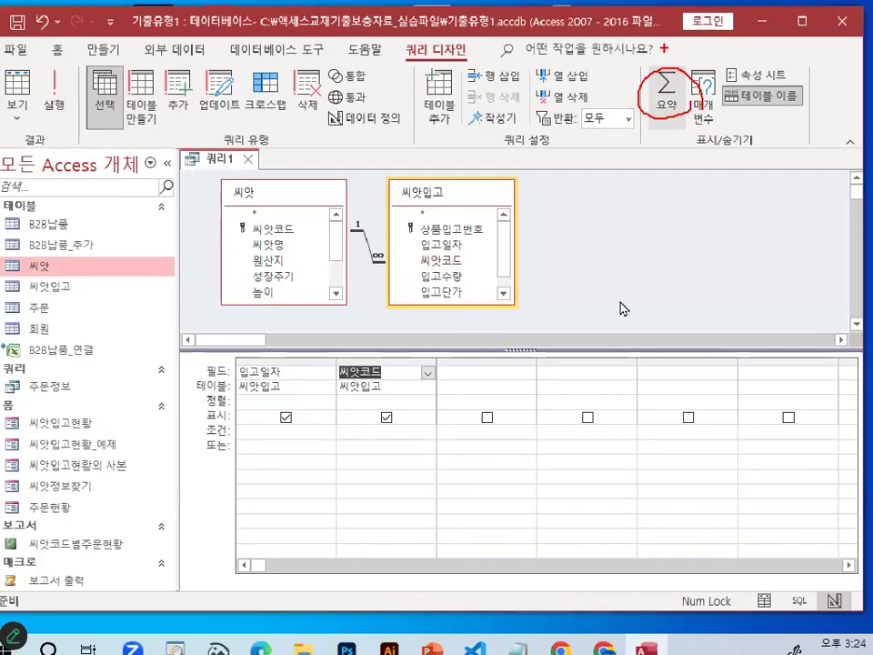
key("Escape")
Switch to the Notepad class notes and return to the passage on row headings, column headings and values.
left_click(522, 629)
scroll(471, 410, "up", 1)
scroll(470, 410, "up", 4)
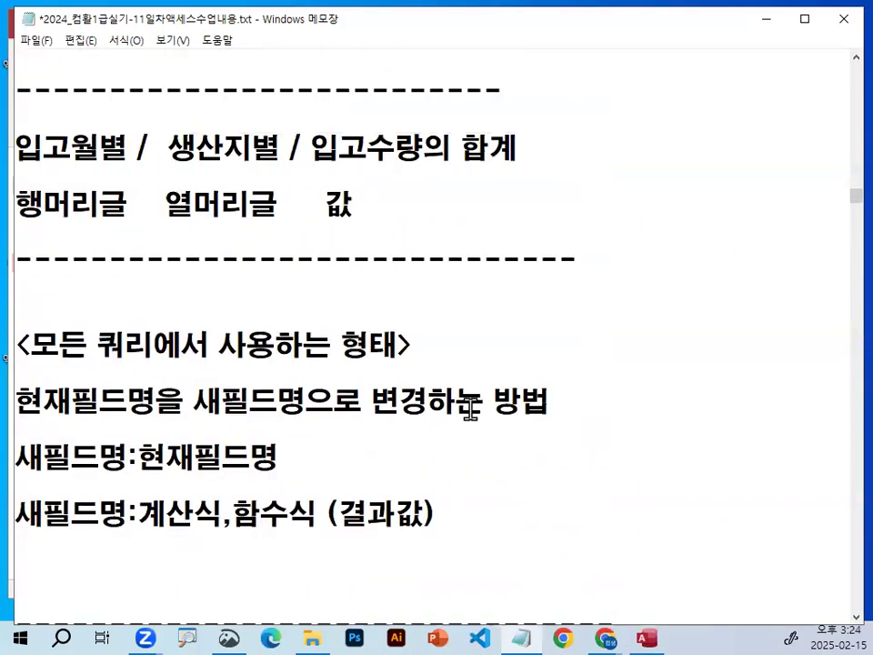
Highlight 입고수량, 합계 and 값 in the class notes to relate the quantity total to the crosstab value.
left_click_drag(311, 147, 425, 147)
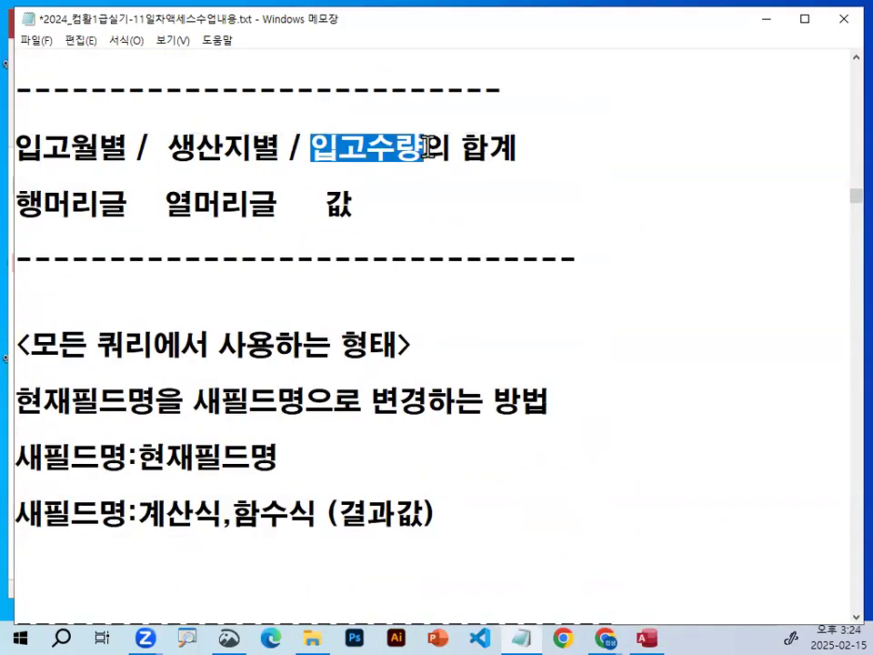
double_click(493, 147)
left_click_drag(462, 145, 525, 148)
left_click_drag(464, 147, 536, 146)
double_click(346, 207)
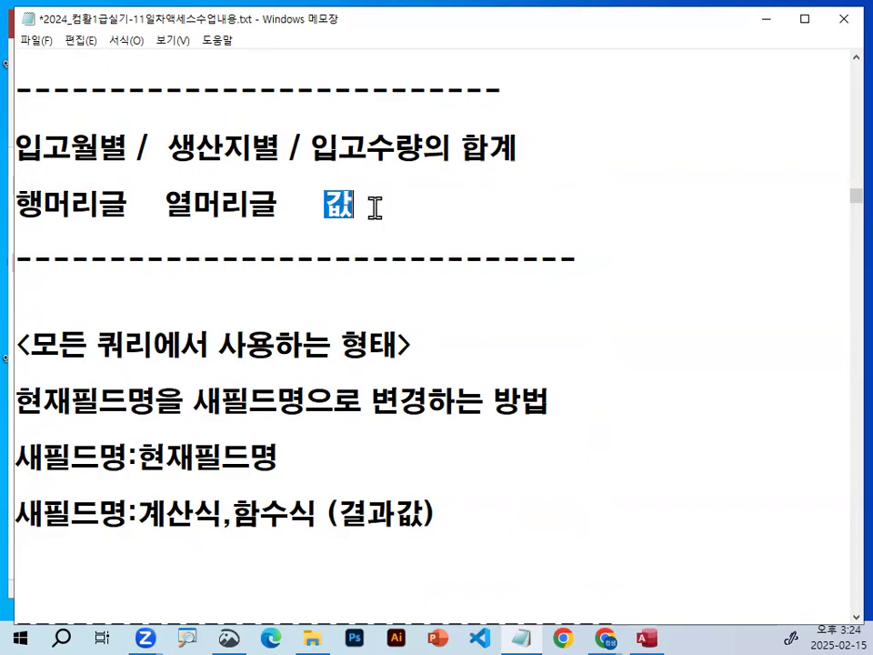
left_click_drag(311, 147, 424, 148)
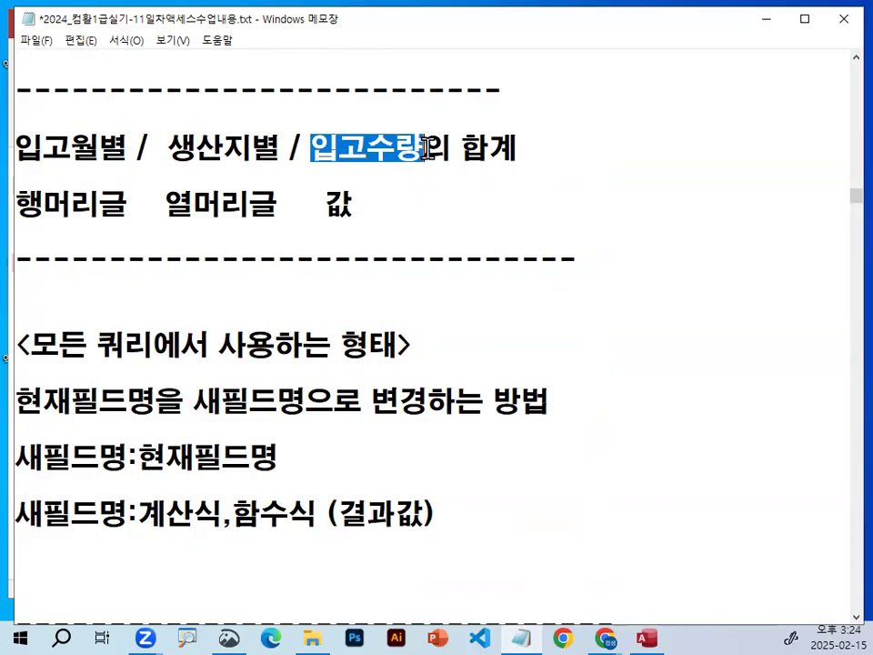
left_click(357, 201)
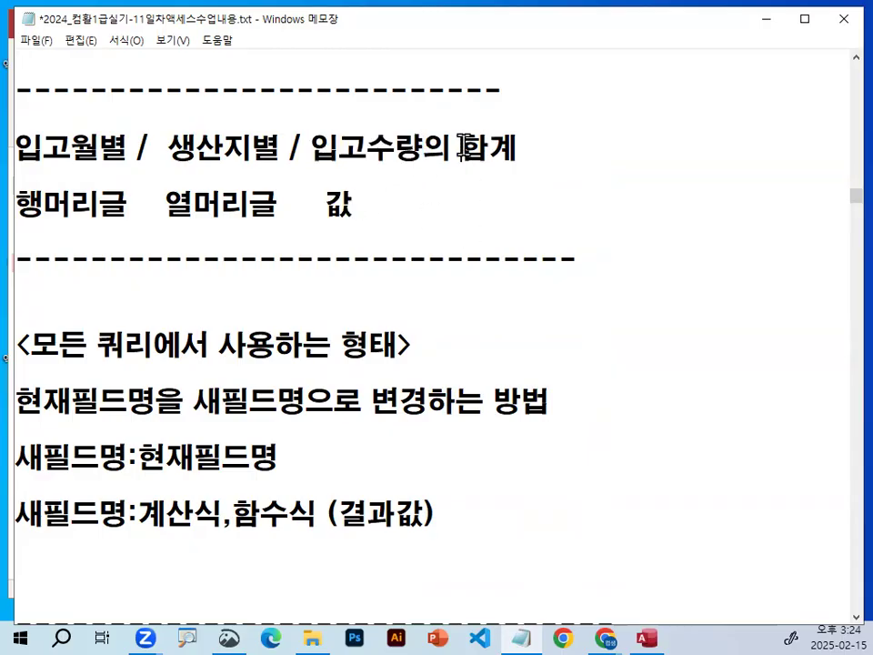
left_click_drag(461, 148, 520, 146)
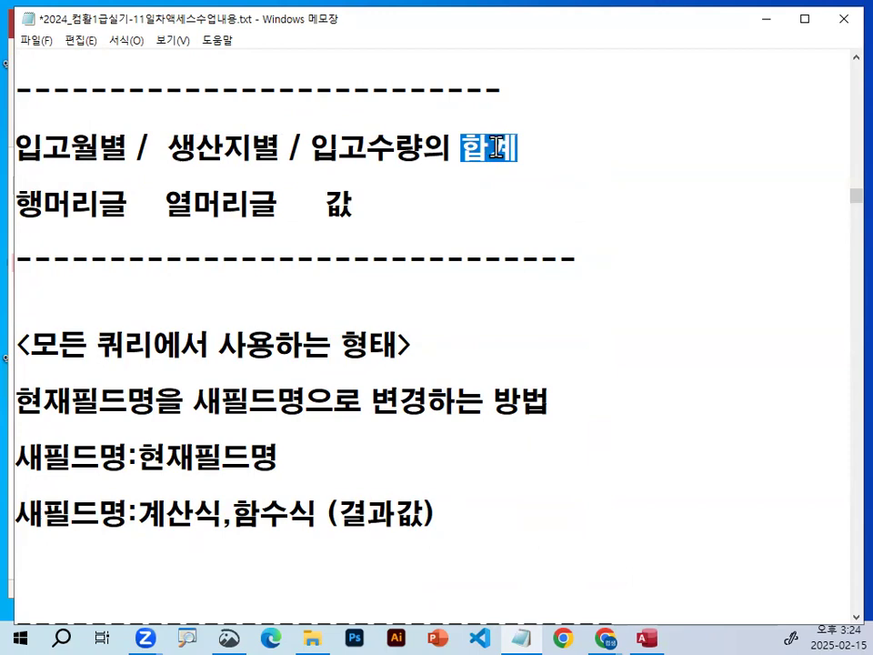
Find 요약(계산) 쿼리 in the notes' list of design-view queries, highlight it, circle 요약 in red, and clear the mark.
scroll(477, 303, "up", 3)
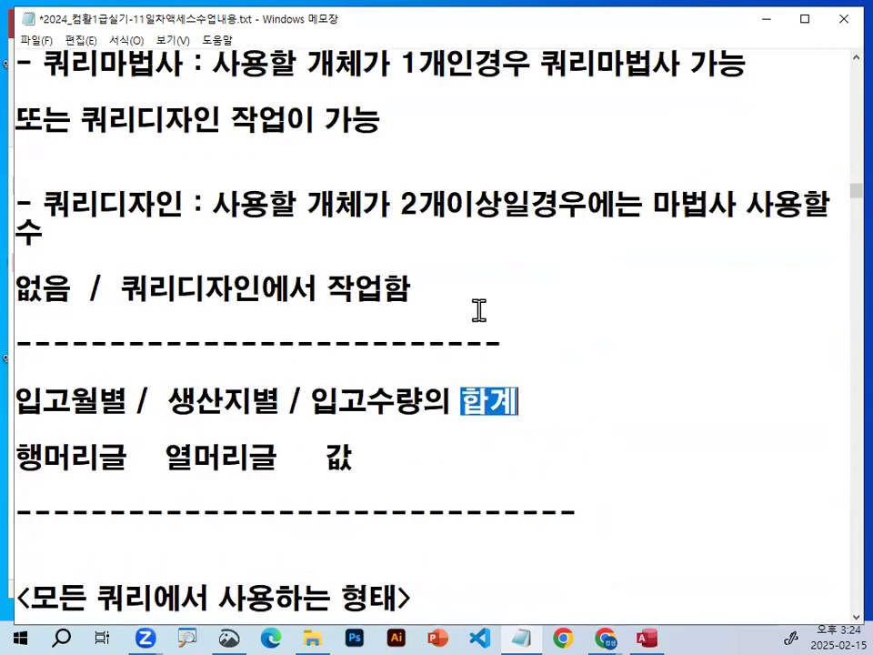
scroll(478, 309, "up", 5)
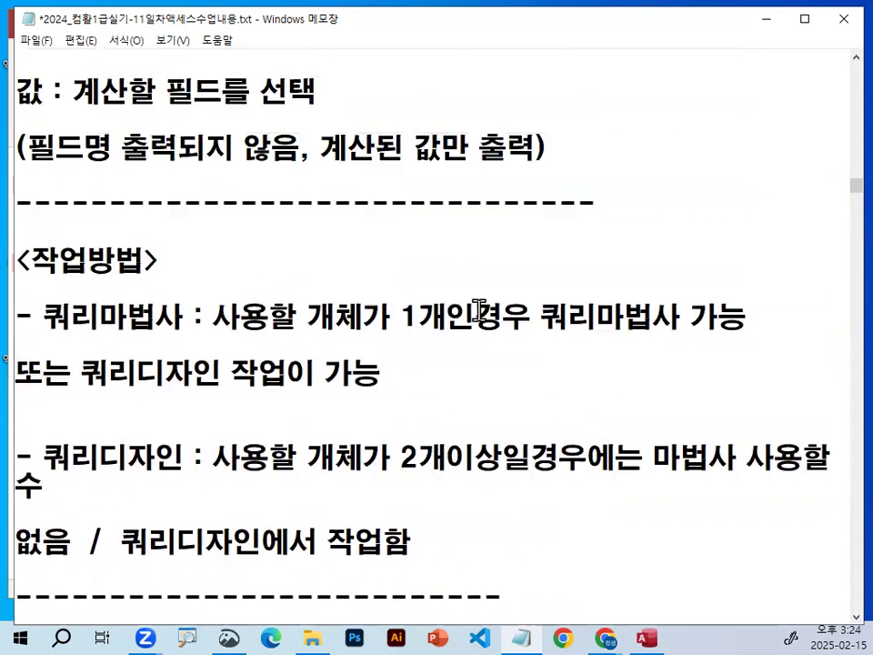
scroll(478, 311, "up", 12)
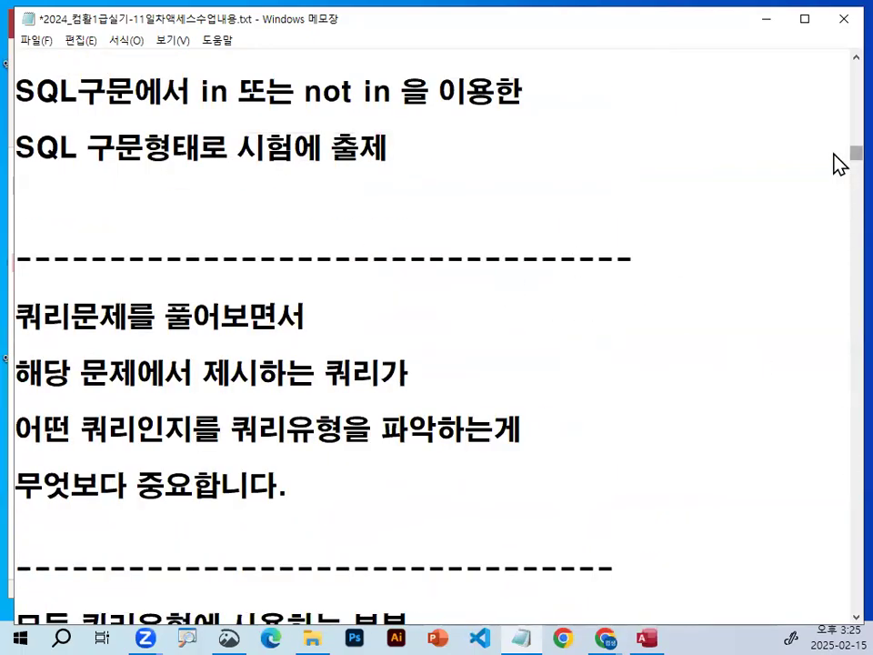
scroll(838, 163, "up", 5)
scroll(838, 153, "up", 5)
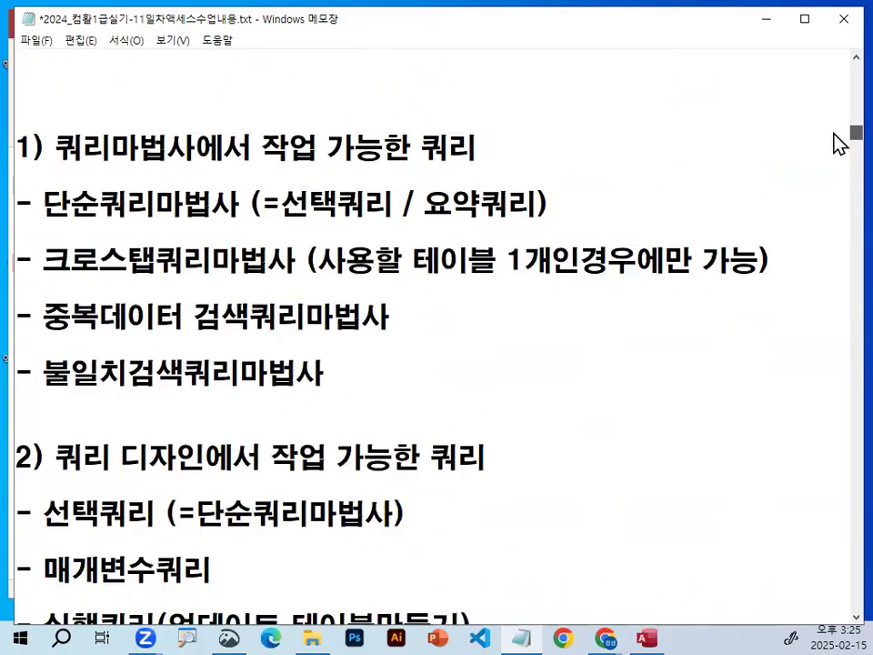
scroll(837, 153, "down", 5)
scroll(837, 152, "down", 1)
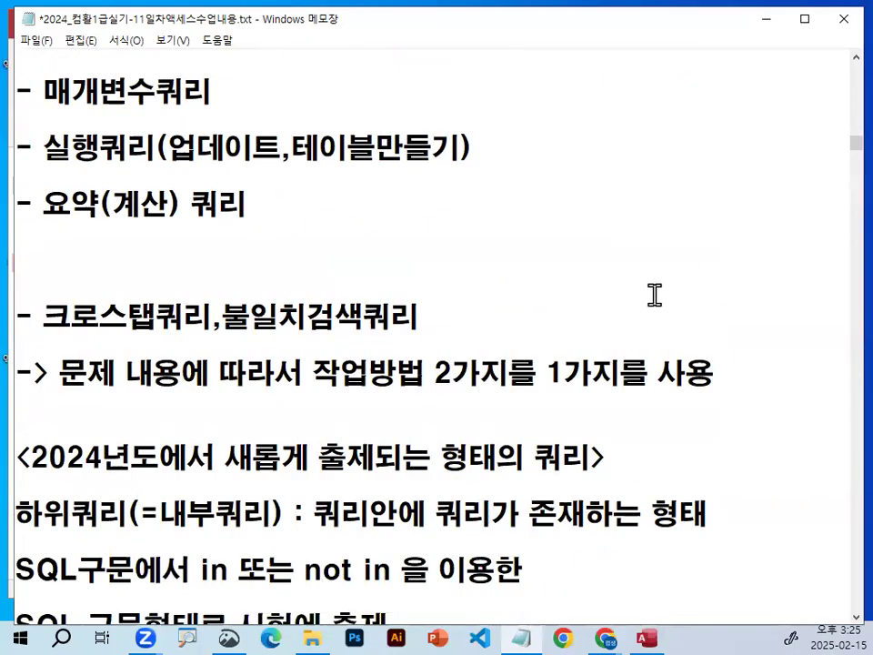
scroll(654, 294, "up", 1)
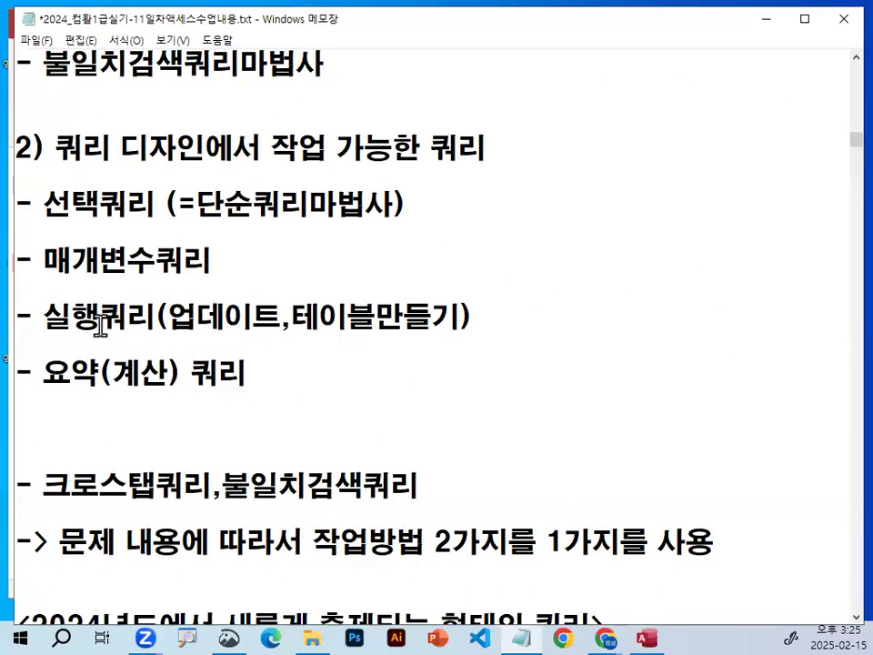
left_click_drag(44, 373, 233, 373)
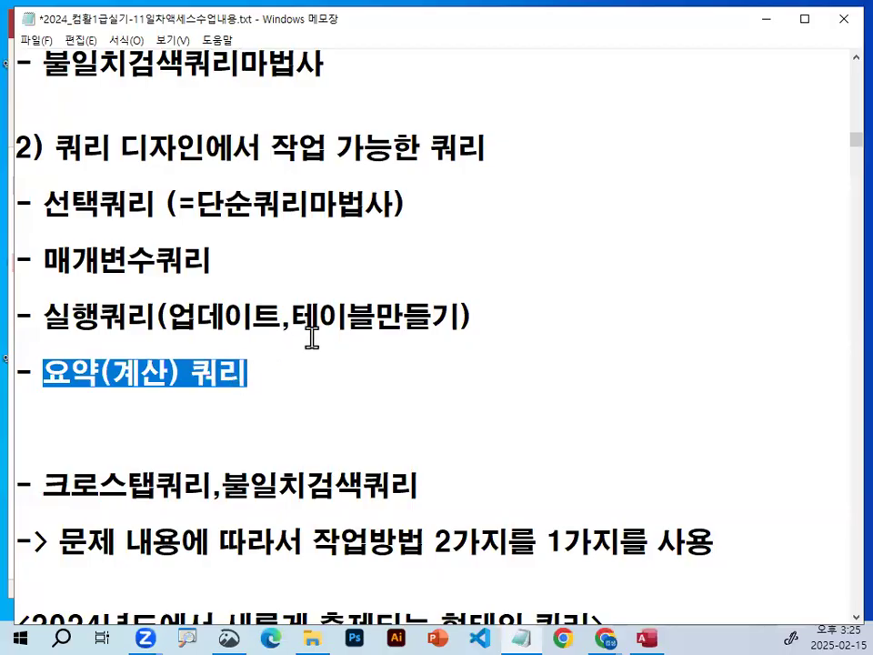
mouse_move(98, 380)
left_mouse_down()
mouse_move(64, 393)
mouse_move(108, 380)
left_mouse_up()
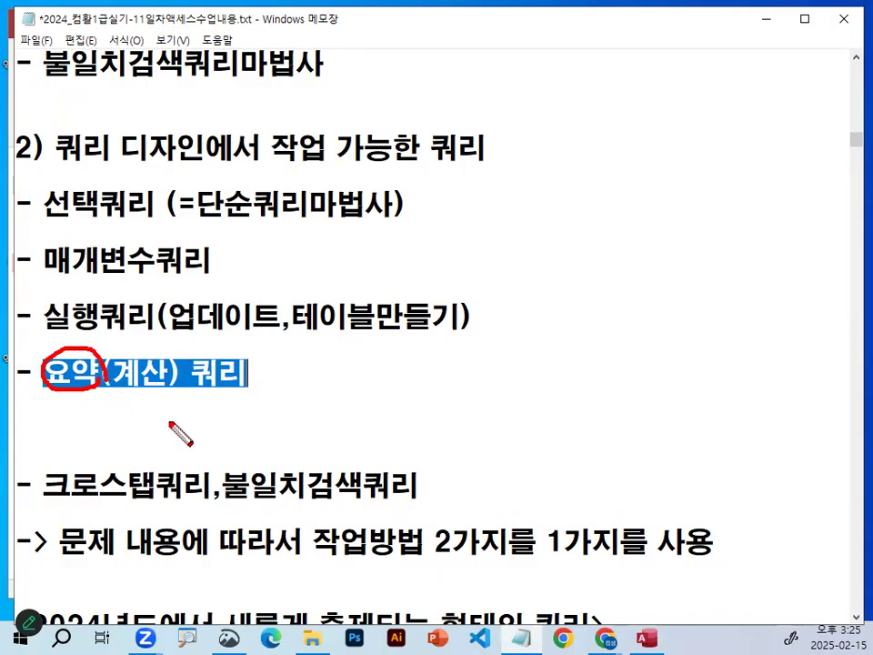
key("Escape")
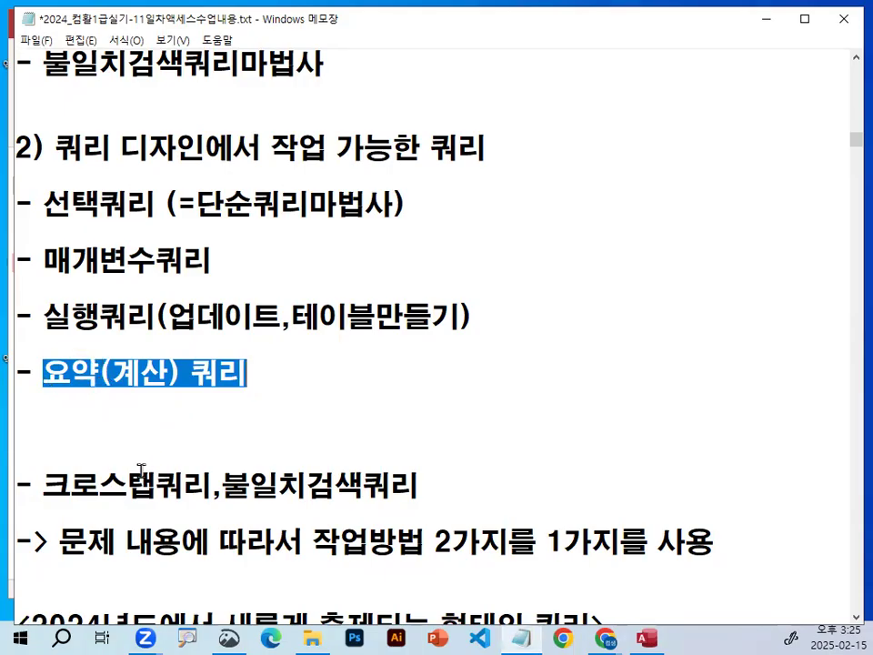
Highlight 크로스탭쿼리 and 요약(계산) 쿼리 in the query list to compare the two query types.
scroll(101, 444, "down", 1)
left_click_drag(42, 401, 201, 406)
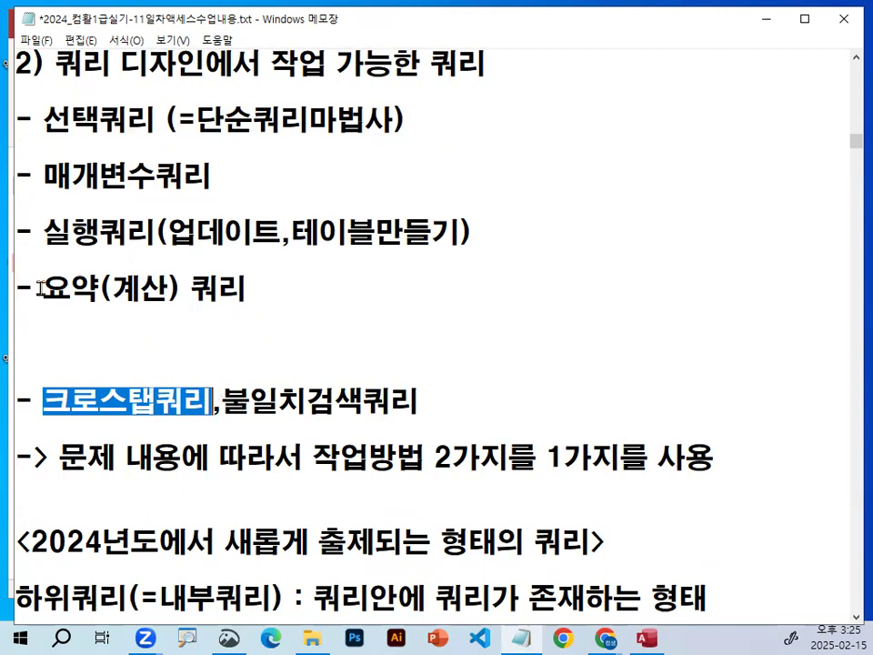
left_click_drag(44, 287, 251, 293)
left_click_drag(42, 402, 215, 407)
Highlight 입고일자 in the notes' 행머리글 passage and return to the Access query design.
left_click_drag(847, 149, 850, 206)
scroll(338, 363, "down", 5)
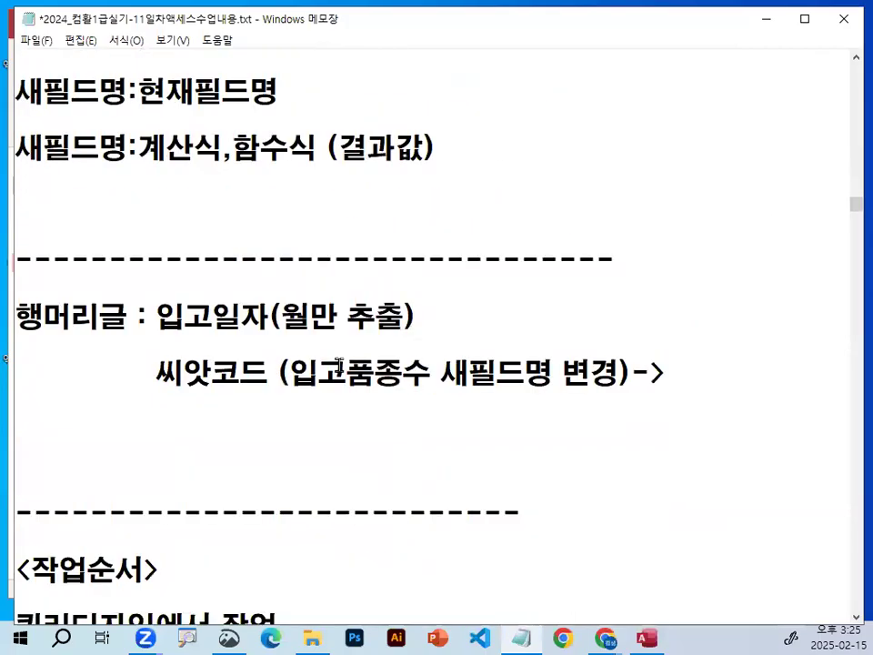
scroll(338, 363, "down", 1)
scroll(338, 363, "up", 1)
left_click_drag(156, 315, 277, 318)
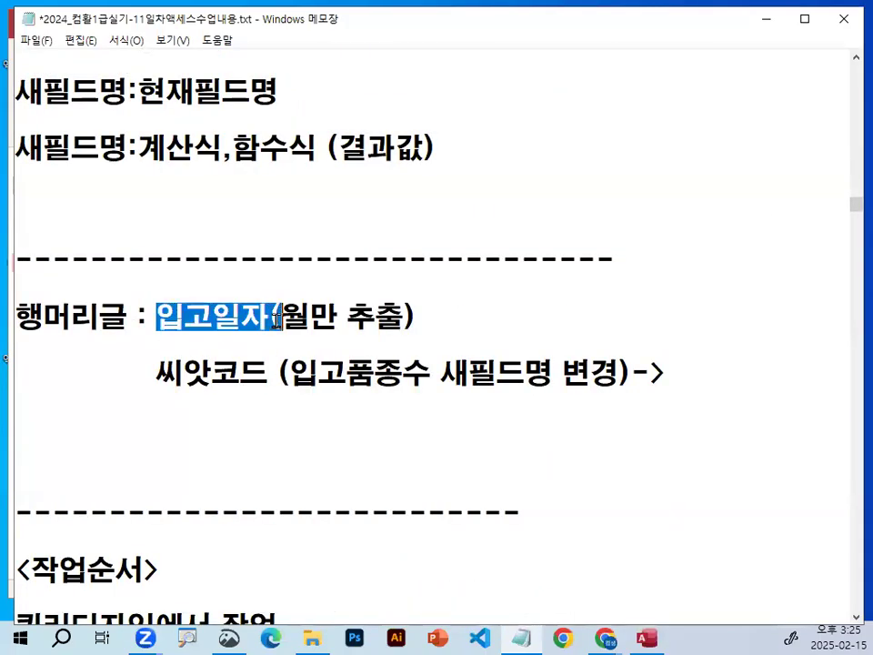
left_click(764, 18)
Circle the 씨앗코드 entry in the design grid in red, put a check over 입고일자, and clear the marks.
left_click(405, 368)
mouse_move(393, 375)
left_mouse_down()
mouse_move(346, 366)
mouse_move(314, 344)
mouse_move(411, 353)
left_mouse_up()
mouse_move(124, 312)
left_mouse_down()
mouse_move(151, 362)
mouse_move(251, 223)
left_mouse_up()
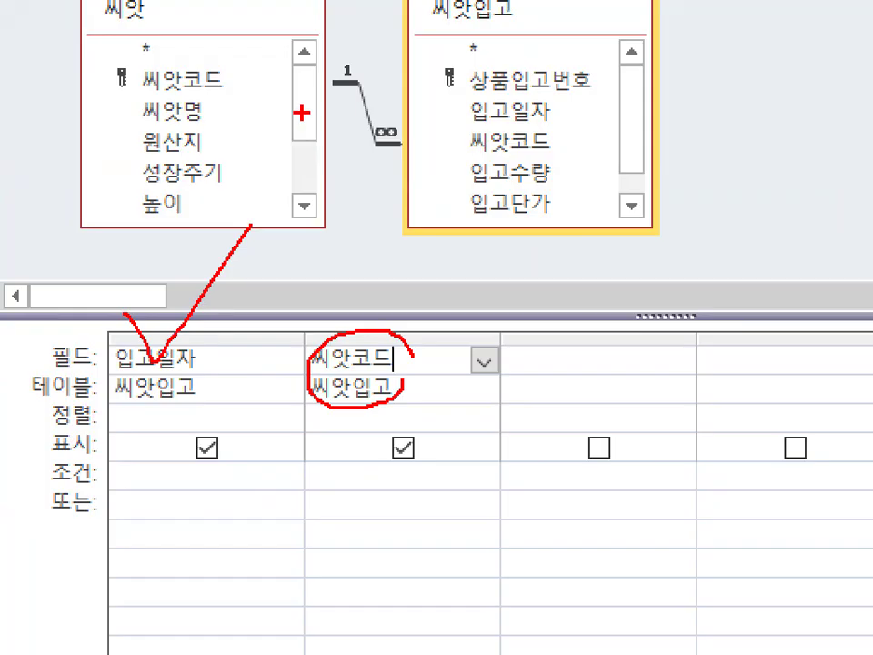
key("Escape")
Circle 씨앗코드 and 입고일자 in the grid, add an arrow, an X and a handwritten note, and clear the marks.
key("ctrl+1")
left_click(402, 394)
mouse_move(402, 393)
left_mouse_down()
mouse_move(297, 406)
mouse_move(400, 300)
mouse_move(414, 332)
left_mouse_up()
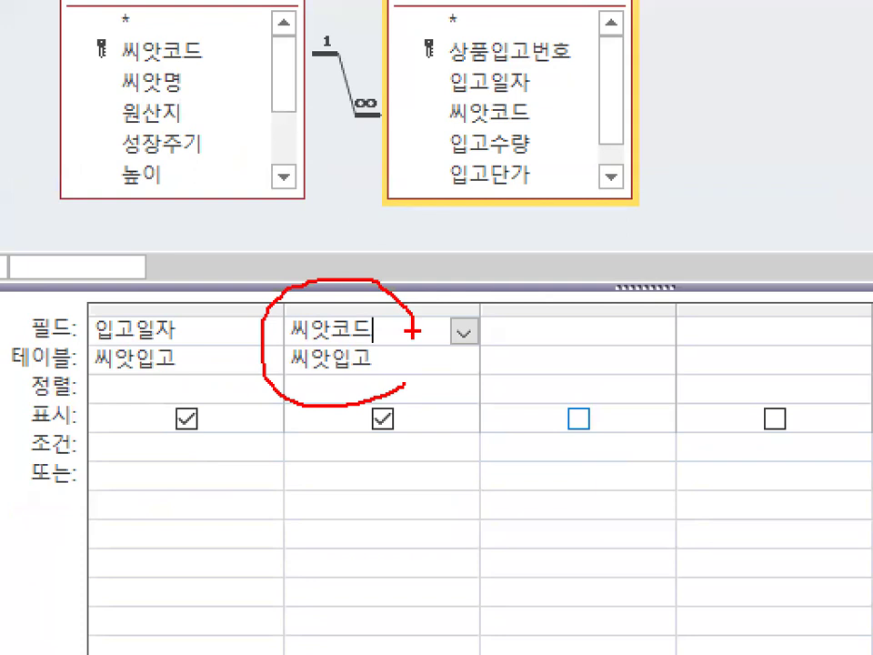
mouse_move(332, 389)
left_mouse_down()
mouse_move(335, 584)
mouse_move(368, 564)
left_mouse_up()
left_click_drag(452, 497, 420, 549)
left_click_drag(416, 475, 447, 557)
mouse_move(241, 364)
left_mouse_down()
mouse_move(101, 398)
mouse_move(127, 278)
mouse_move(238, 387)
mouse_move(218, 263)
mouse_move(229, 320)
left_mouse_up()
mouse_move(178, 189)
left_mouse_down()
mouse_move(148, 194)
mouse_move(232, 206)
left_mouse_up()
left_click_drag(181, 201, 180, 252)
left_click_drag(180, 231, 232, 238)
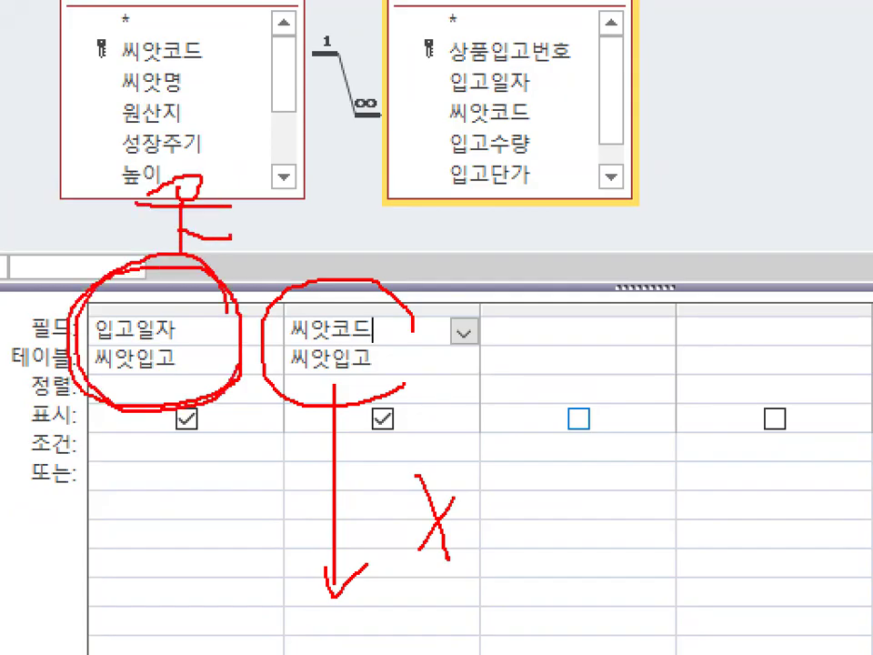
left_click_drag(233, 189, 288, 231)
mouse_move(436, 356)
left_mouse_down()
mouse_move(262, 351)
mouse_move(391, 353)
left_mouse_up()
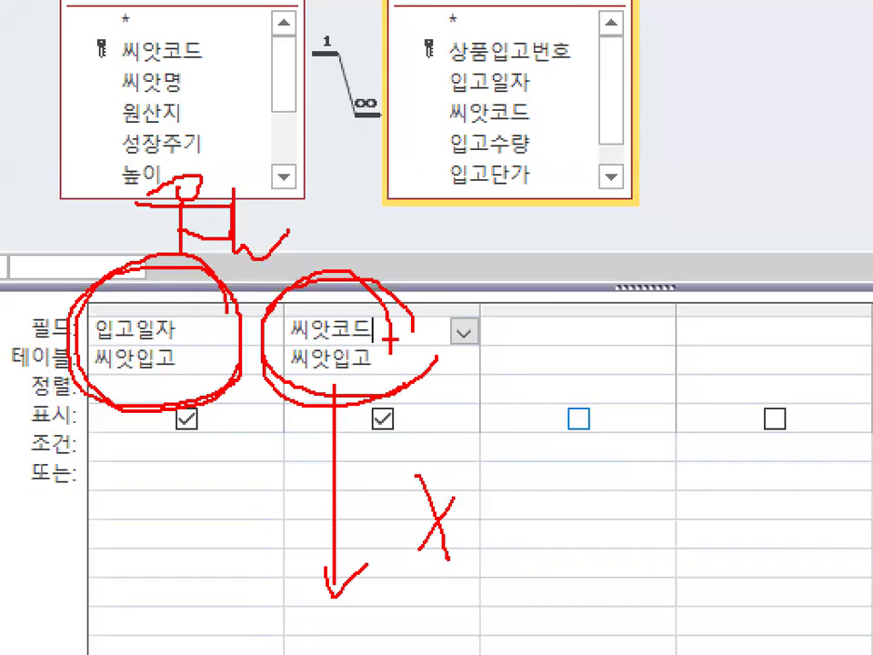
key("Escape")
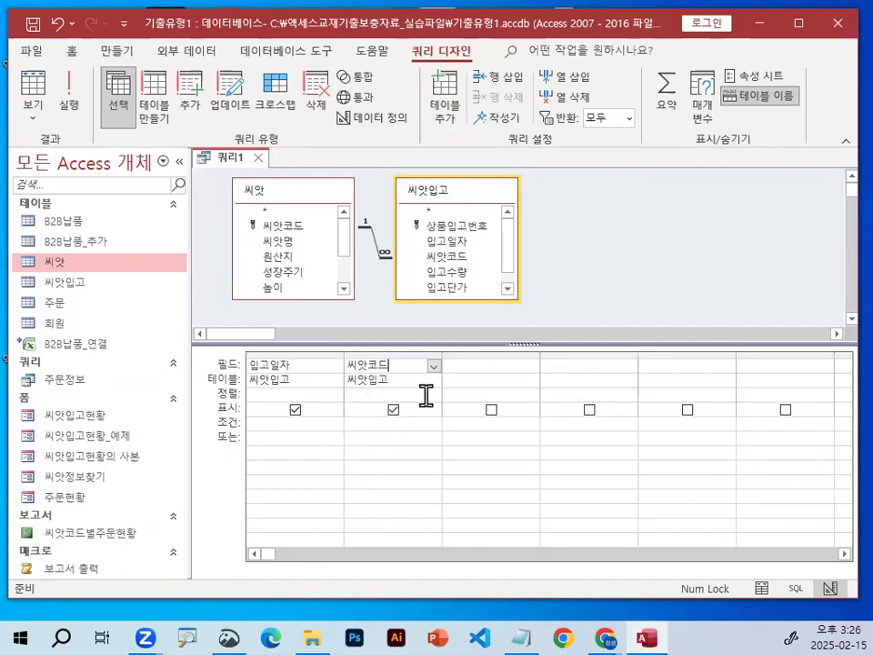
Circle the 씨앗 and 씨앗입고 table names above the design grid in red and clear the marks.
key("ctrl+1")
mouse_move(317, 185)
left_mouse_down()
mouse_move(265, 108)
mouse_move(308, 168)
left_mouse_up()
left_click_drag(593, 186, 598, 153)
key("Escape")
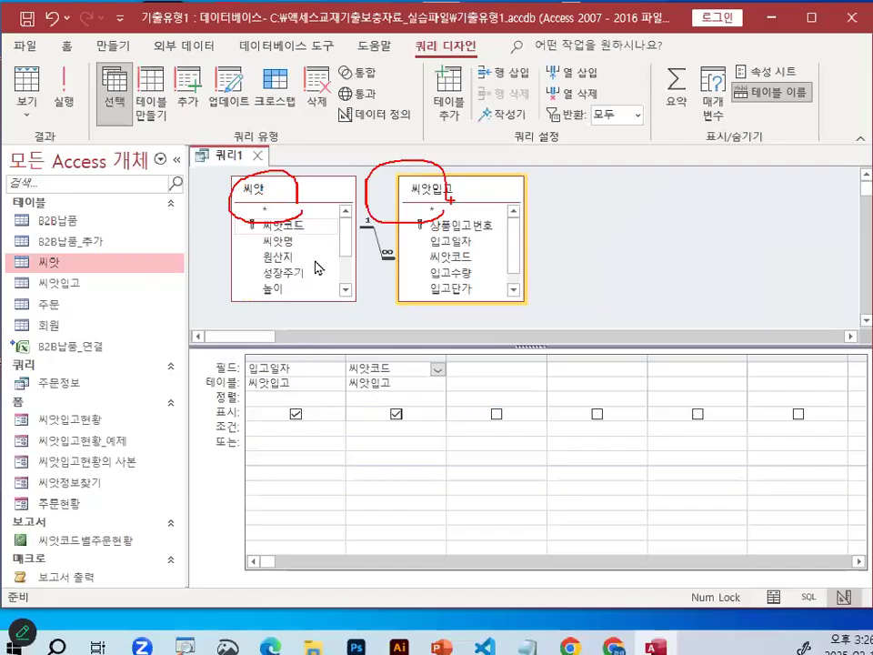
Look through the table field lists and make the 씨앗입고 table box slightly narrower.
left_click(510, 290)
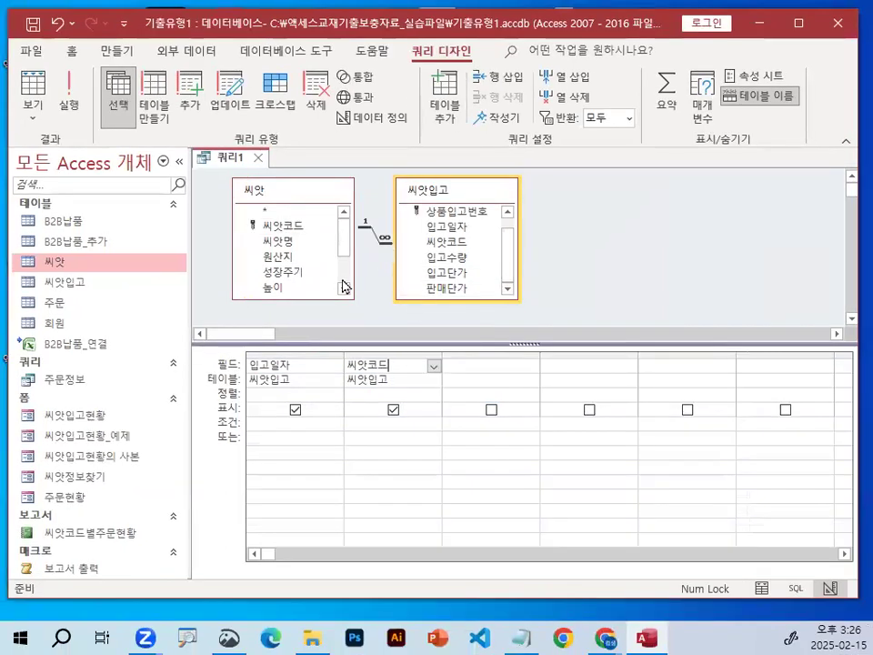
mouse_move(341, 242)
left_mouse_down()
mouse_move(347, 283)
mouse_move(350, 229)
left_mouse_up()
left_click_drag(515, 254, 509, 246)
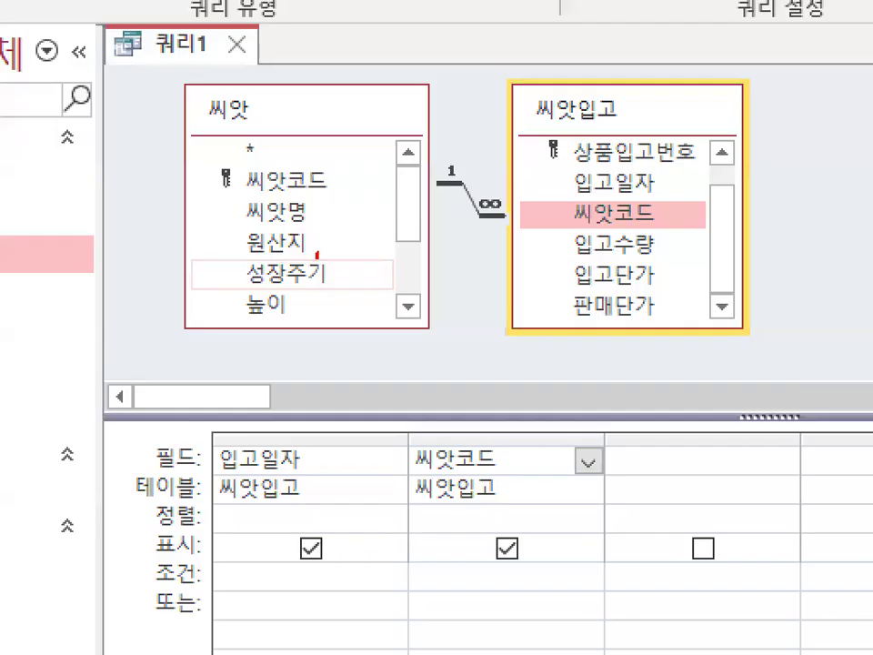
Add the 원산지 field from 씨앗 to the third grid column, marking it with red circles and a check stroke.
left_click_drag(297, 249, 300, 253)
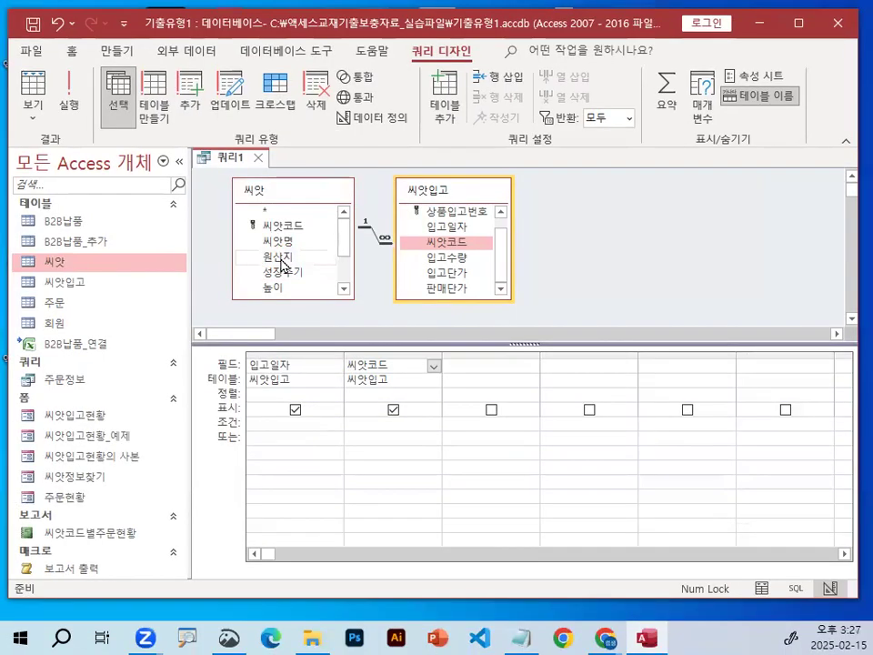
double_click(278, 256)
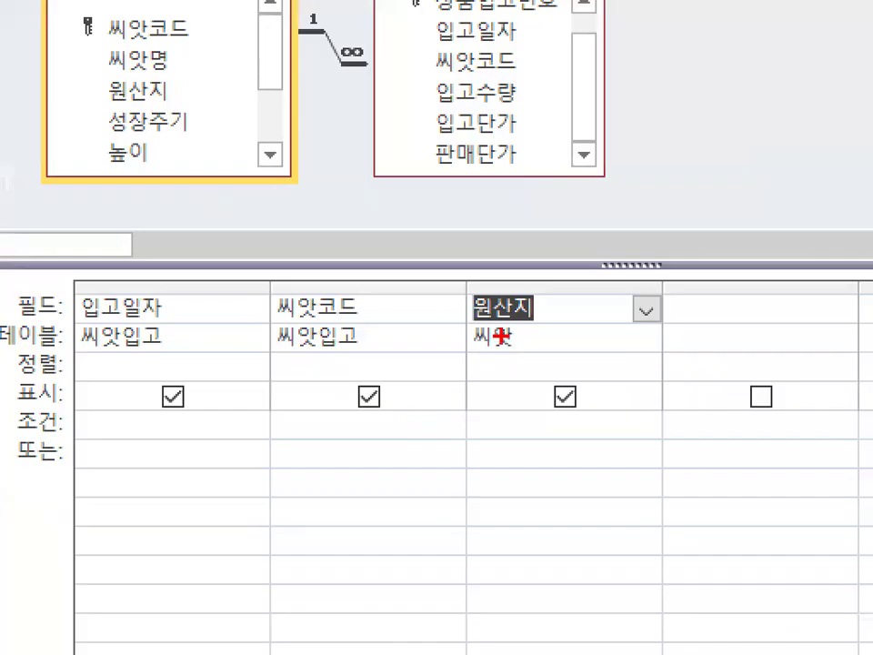
mouse_move(480, 379)
left_mouse_down()
mouse_move(456, 388)
mouse_move(473, 367)
left_mouse_up()
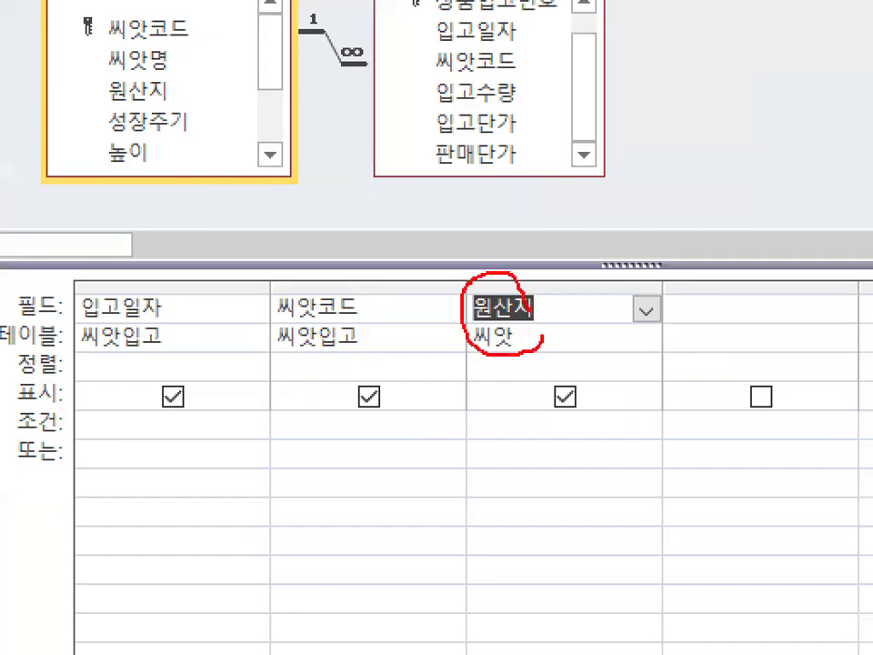
mouse_move(474, 218)
left_mouse_down()
mouse_move(510, 230)
mouse_move(545, 141)
left_mouse_up()
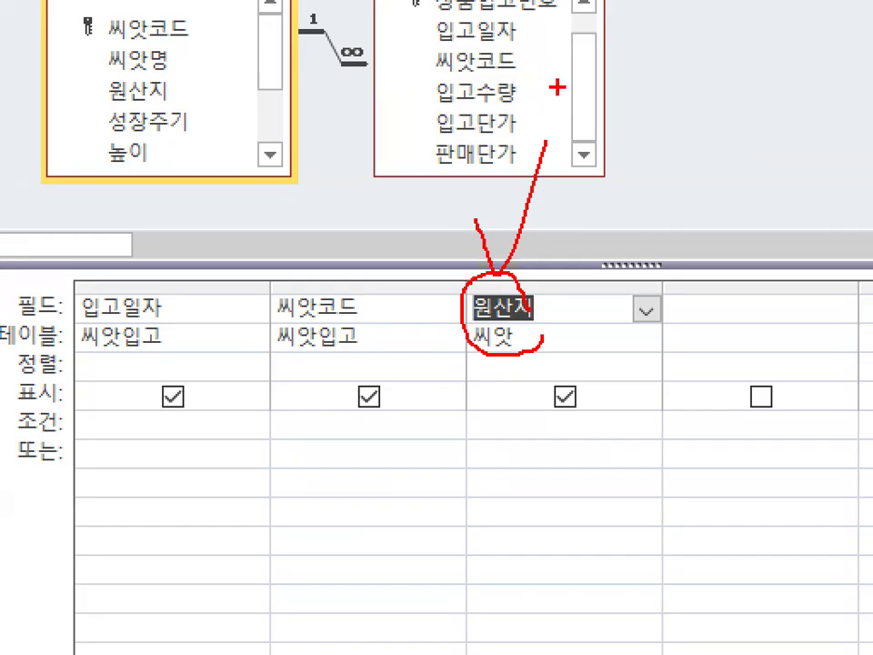
mouse_move(498, 276)
left_mouse_down()
mouse_move(455, 289)
mouse_move(491, 356)
mouse_move(540, 337)
left_mouse_up()
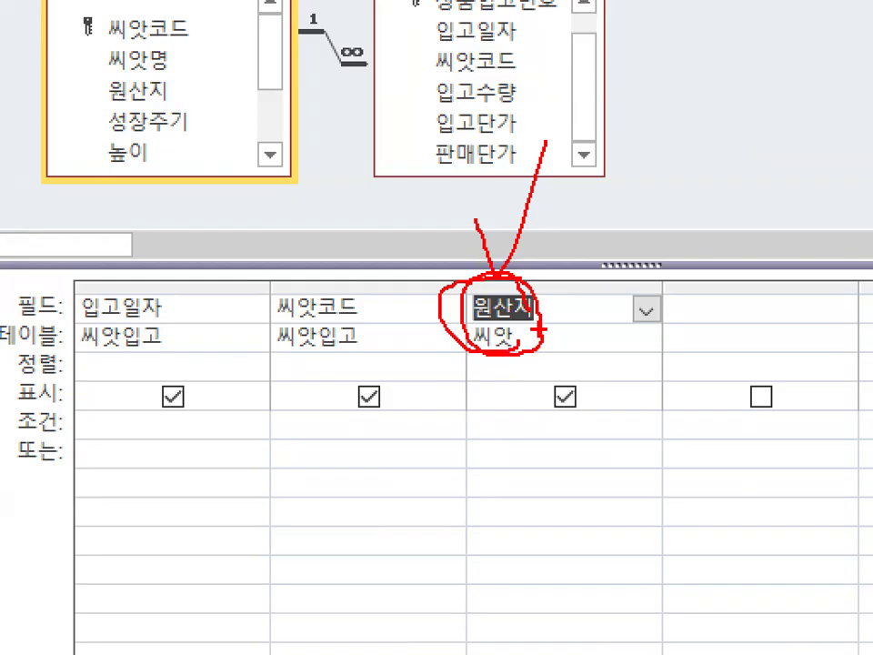
key("Escape")
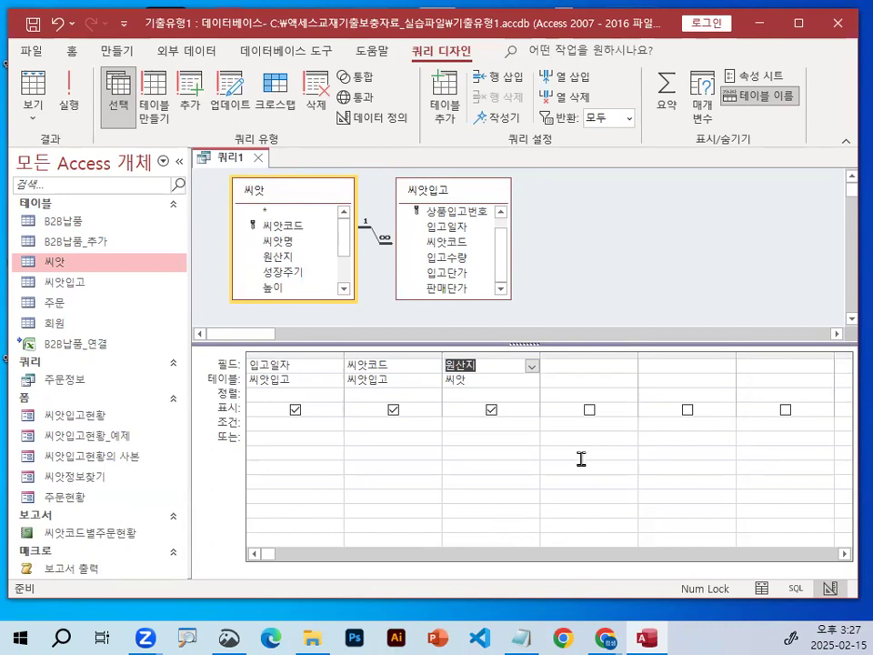
Select the empty fourth column's field cell, circle the column in red with a check stroke, and clear the marks.
left_click(572, 364)
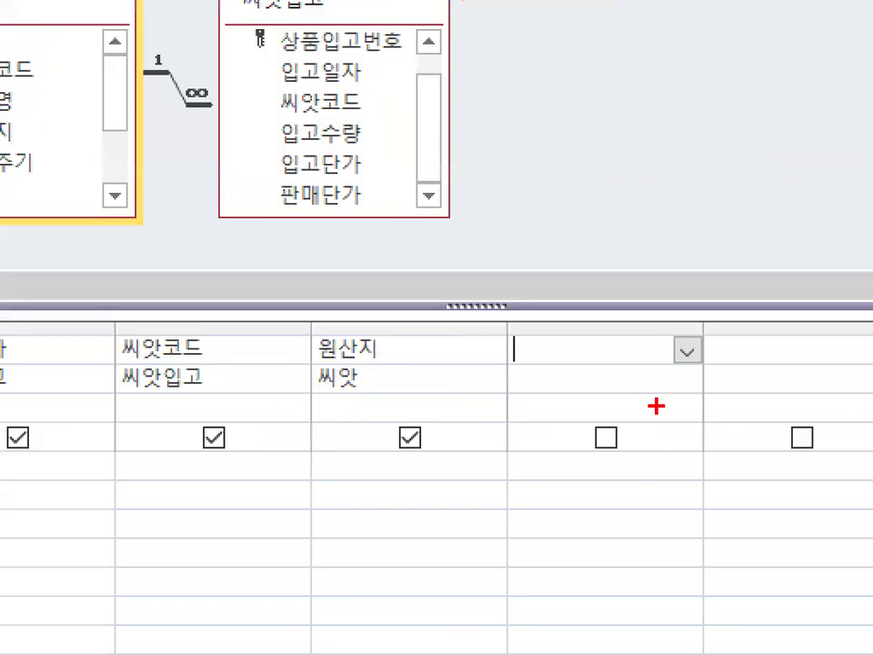
mouse_move(658, 421)
left_mouse_down()
mouse_move(592, 457)
mouse_move(503, 390)
mouse_move(653, 313)
mouse_move(691, 411)
left_mouse_up()
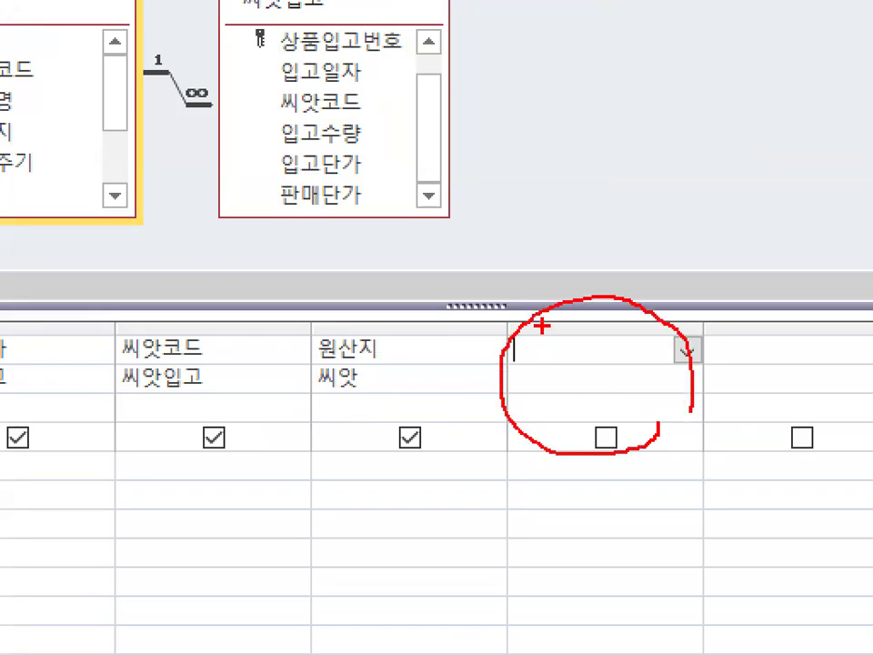
left_click_drag(543, 326, 603, 289)
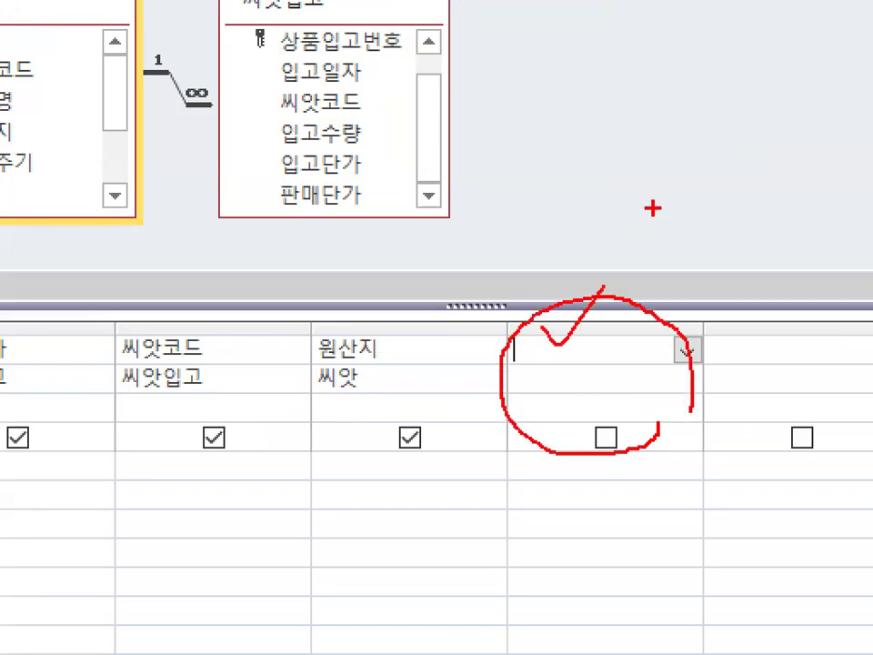
key("Escape")
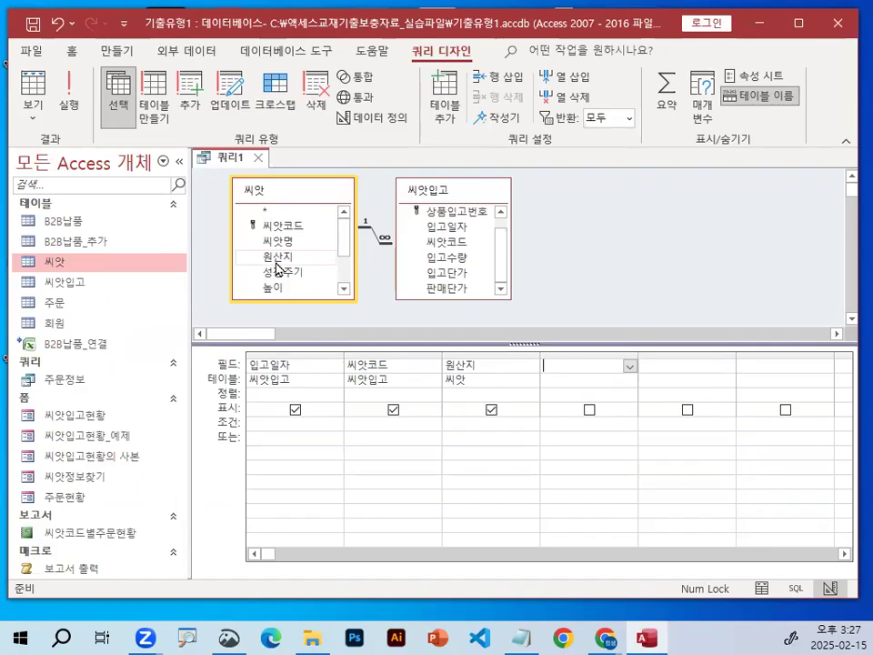
Add the 입고수량 field from 씨앗입고 to the fourth grid column, circle it in red, and clear the marks.
mouse_move(446, 257)
left_mouse_down()
mouse_move(593, 388)
mouse_move(530, 325)
mouse_move(608, 361)
left_mouse_up()
key("ctrl+1")
left_click(587, 386)
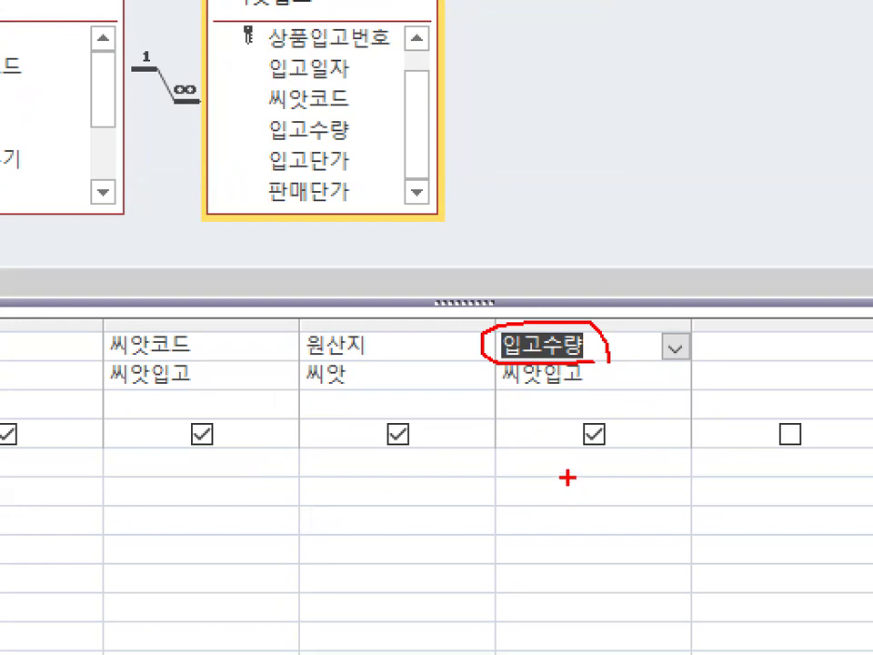
mouse_move(488, 289)
left_mouse_down()
mouse_move(556, 195)
mouse_move(564, 157)
left_mouse_up()
key("Escape")
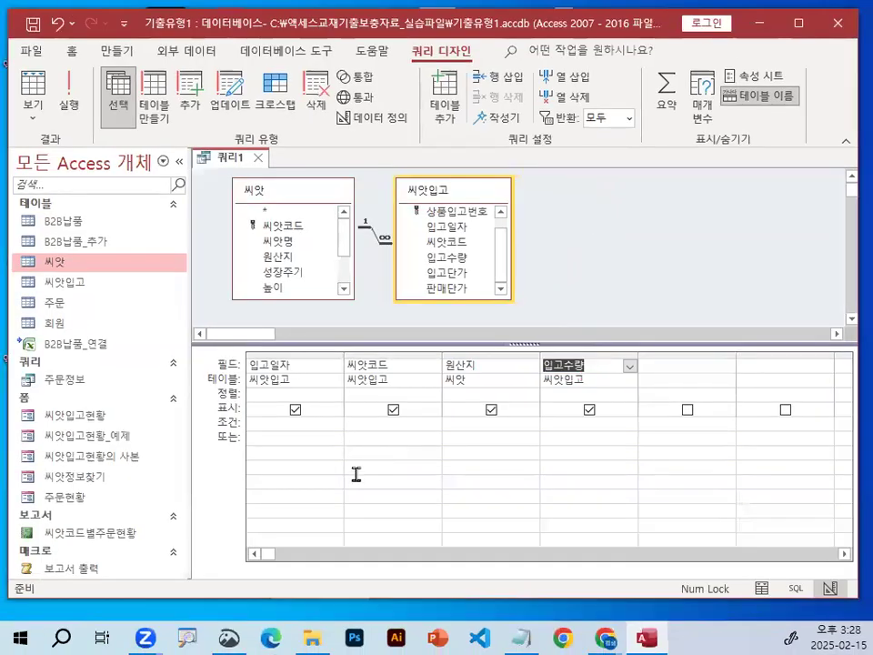
Circle the 입고일자, 씨앗코드, 원산지 and 입고수량 fields in the design grid in red.
key("ctrl+1")
mouse_move(367, 356)
left_mouse_down()
mouse_move(224, 383)
mouse_move(323, 336)
mouse_move(344, 387)
left_mouse_up()
mouse_move(556, 391)
left_mouse_down()
mouse_move(399, 360)
mouse_move(541, 374)
left_mouse_up()
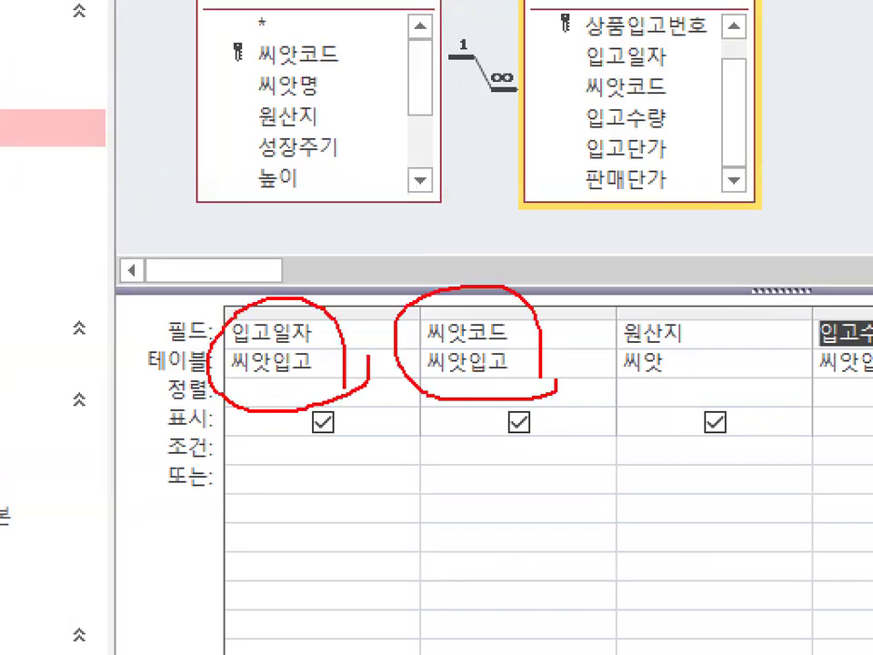
left_click_drag(822, 358, 677, 291)
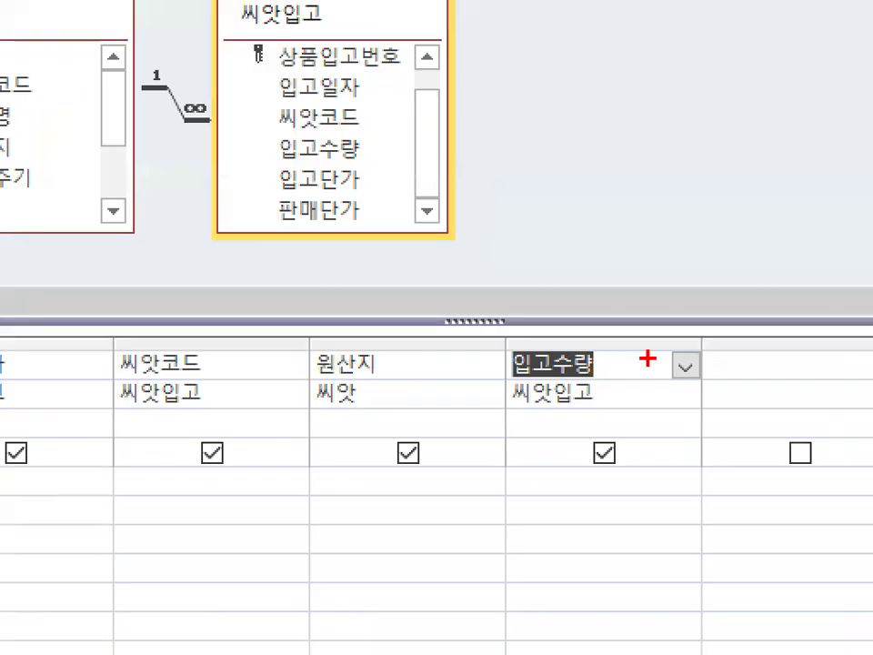
left_click_drag(633, 374, 646, 386)
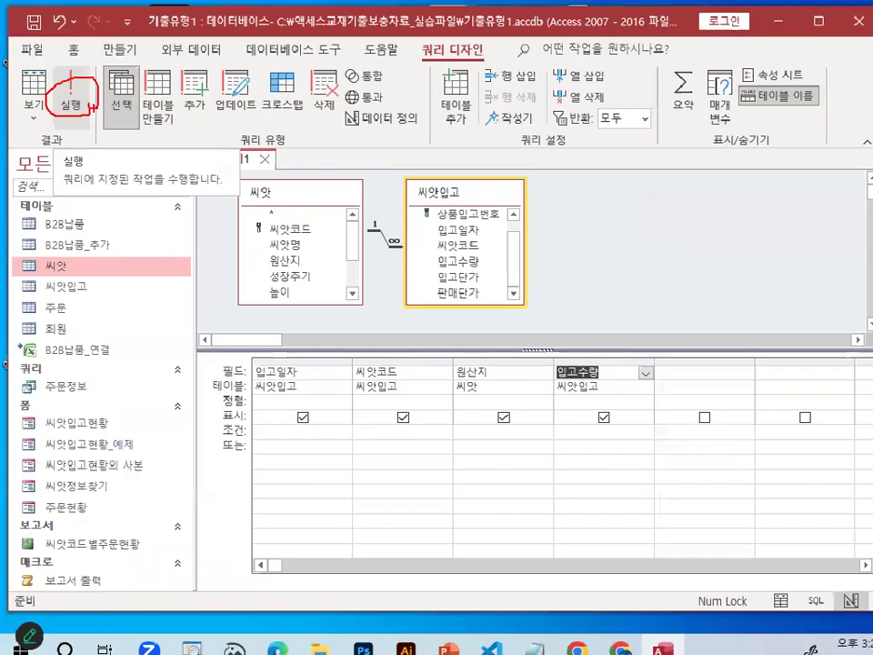
Run the query, then underline the 입고일자 heading and mark the dates below it with a red circle and check stroke.
left_click(100, 90)
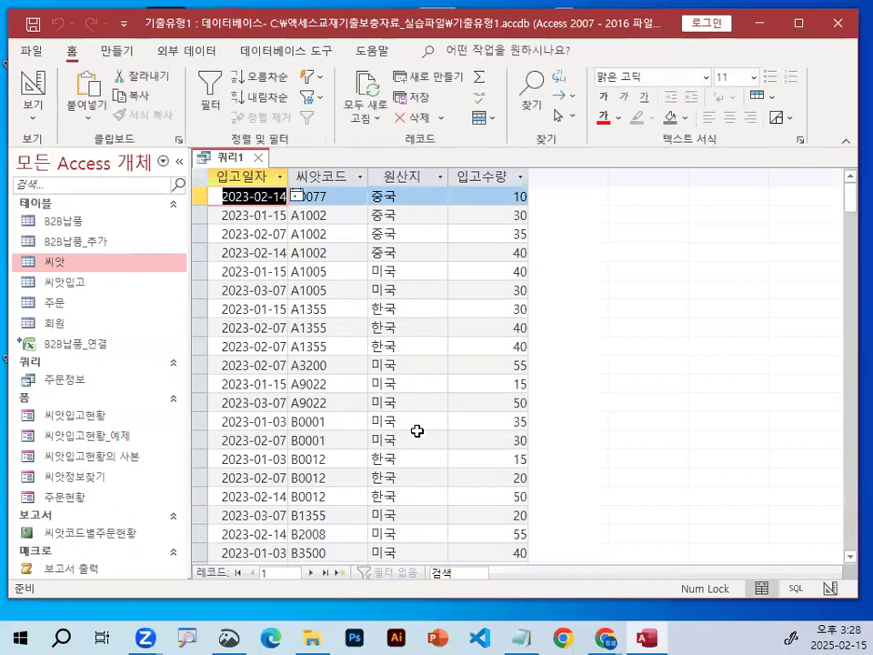
left_click(429, 364)
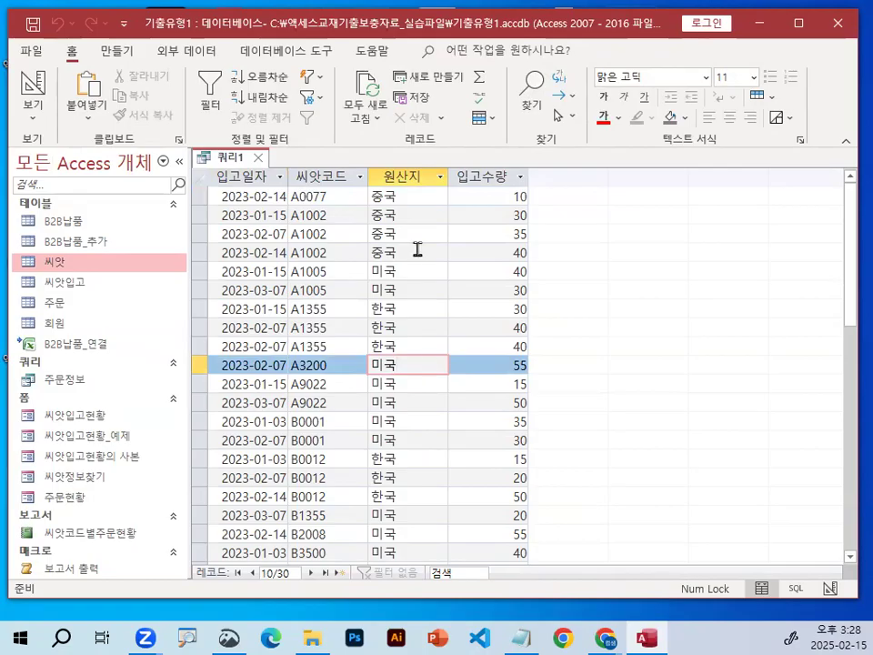
key("ctrl+2")
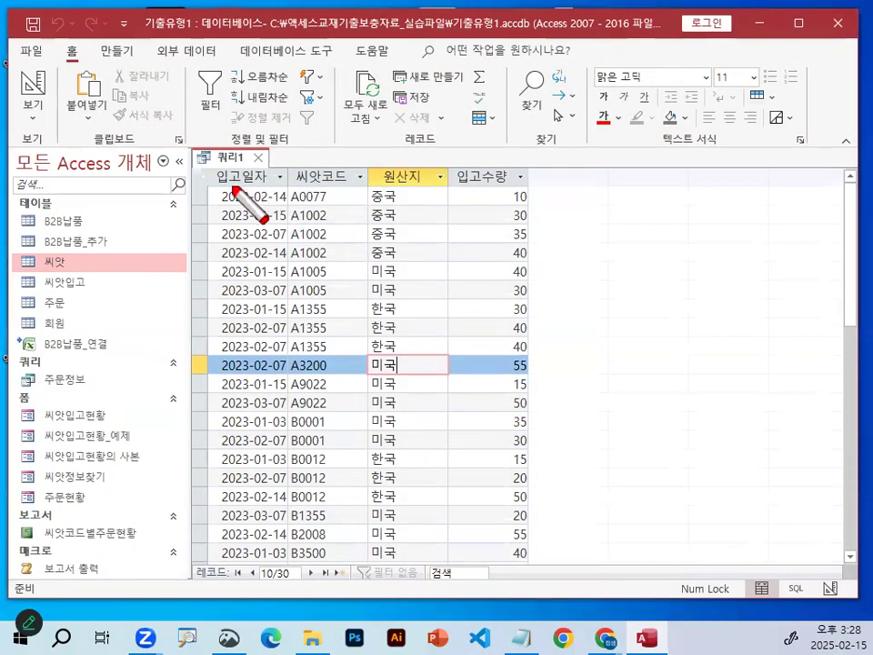
left_click_drag(219, 187, 269, 187)
mouse_move(271, 271)
left_mouse_down()
mouse_move(230, 222)
mouse_move(288, 254)
mouse_move(289, 273)
left_mouse_up()
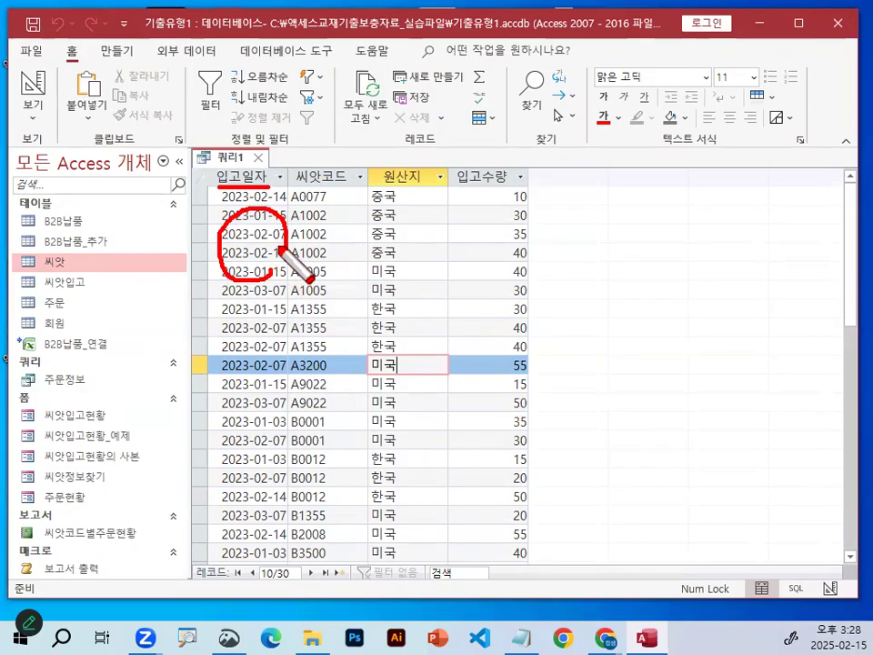
mouse_move(219, 209)
left_mouse_down()
mouse_move(241, 234)
mouse_move(305, 162)
left_mouse_up()
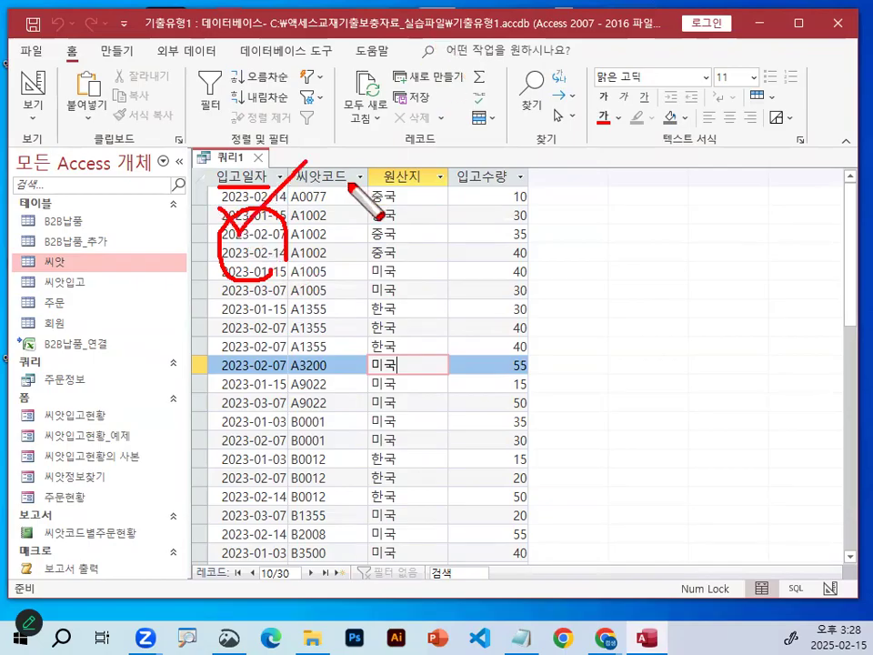
Mark the 씨앗코드 heading and its codes in red, add a cross beside them, and clear the marks.
mouse_move(347, 183)
left_mouse_down()
mouse_move(313, 162)
mouse_move(341, 170)
mouse_move(331, 272)
left_mouse_up()
mouse_move(298, 192)
left_mouse_down()
mouse_move(329, 171)
mouse_move(322, 198)
left_mouse_up()
left_click_drag(377, 212, 355, 249)
left_click_drag(355, 215, 376, 246)
key("Escape")
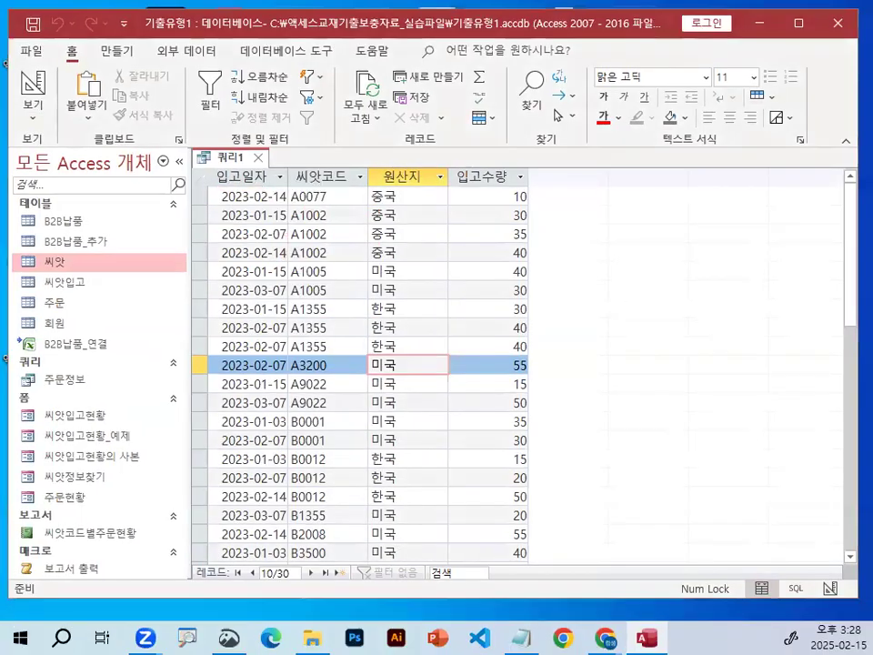
Circle the first 입고일자 dates, add red check strokes down the 씨앗코드 values, and clear the marks.
key("ctrl+2")
mouse_move(235, 190)
left_mouse_down()
mouse_move(263, 288)
mouse_move(338, 255)
left_mouse_up()
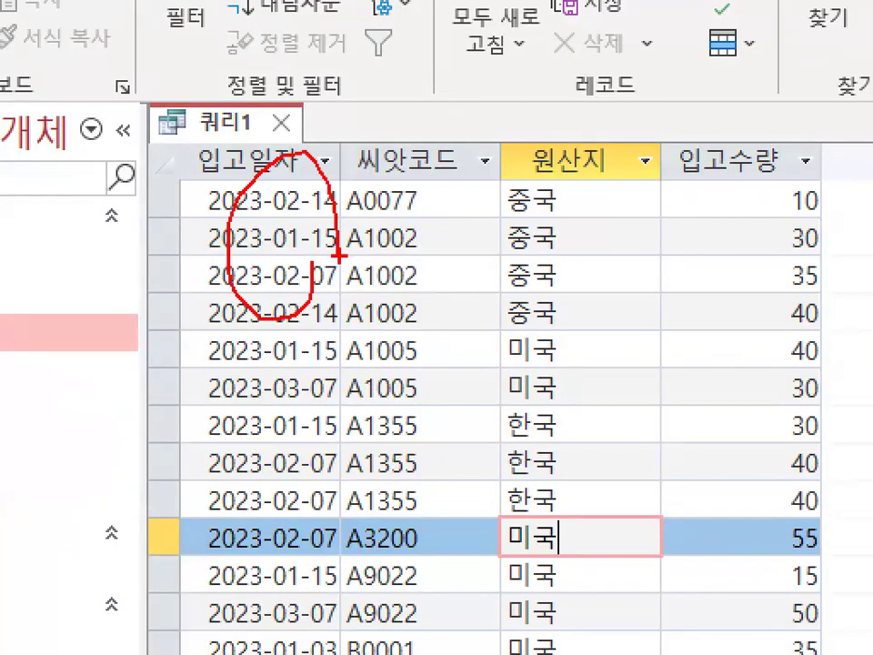
mouse_move(386, 164)
left_mouse_down()
mouse_move(432, 160)
mouse_move(384, 271)
left_mouse_up()
left_click_drag(459, 264, 387, 355)
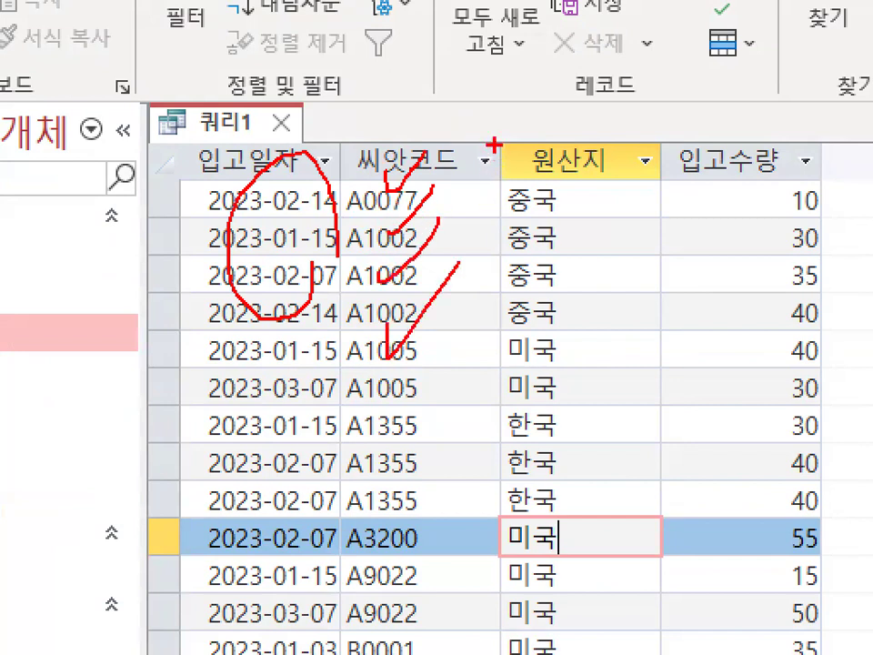
key("Escape")
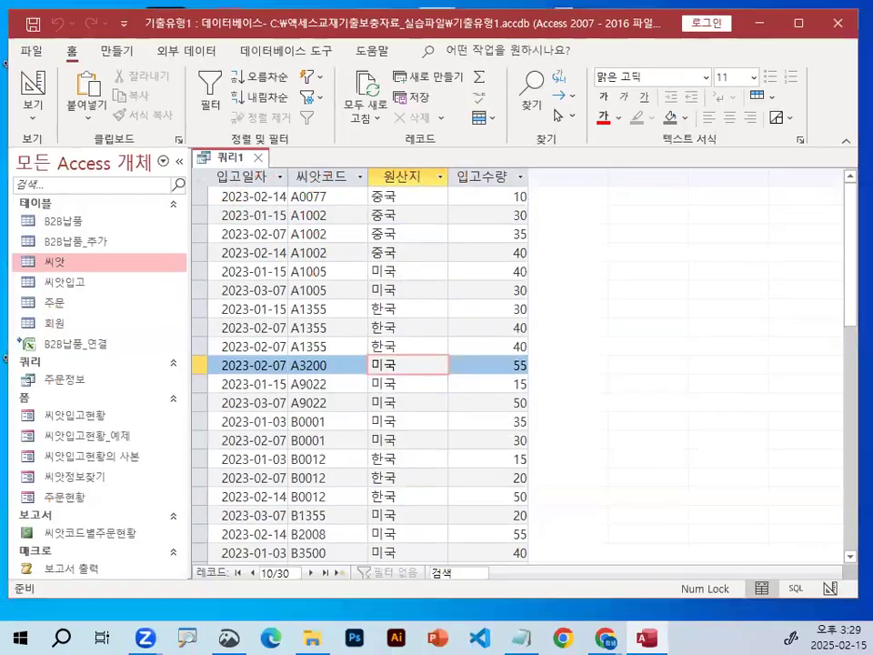
Circle the 원산지 heading, cross out its values, and handwrite a circled, checked red note beside the 입고수량 column.
key("ctrl+1")
mouse_move(433, 179)
left_mouse_down()
mouse_move(388, 207)
mouse_move(407, 174)
left_mouse_up()
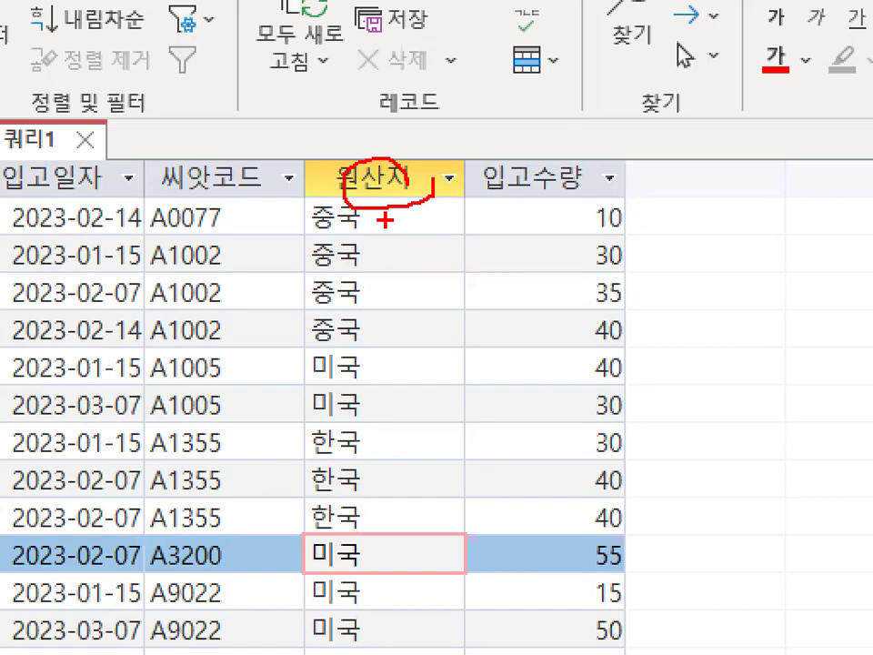
left_click_drag(363, 285, 302, 393)
left_click_drag(304, 316, 403, 383)
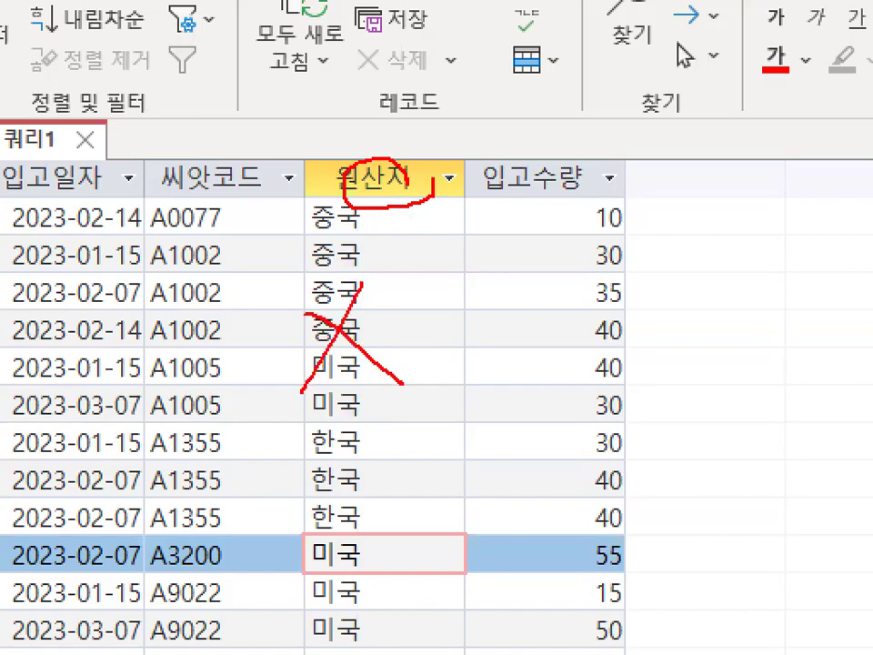
left_click_drag(435, 260, 485, 260)
mouse_move(652, 195)
left_mouse_down()
mouse_move(661, 195)
mouse_move(661, 260)
mouse_move(673, 264)
left_mouse_up()
mouse_move(742, 177)
left_mouse_down()
mouse_move(700, 174)
mouse_move(698, 284)
left_mouse_up()
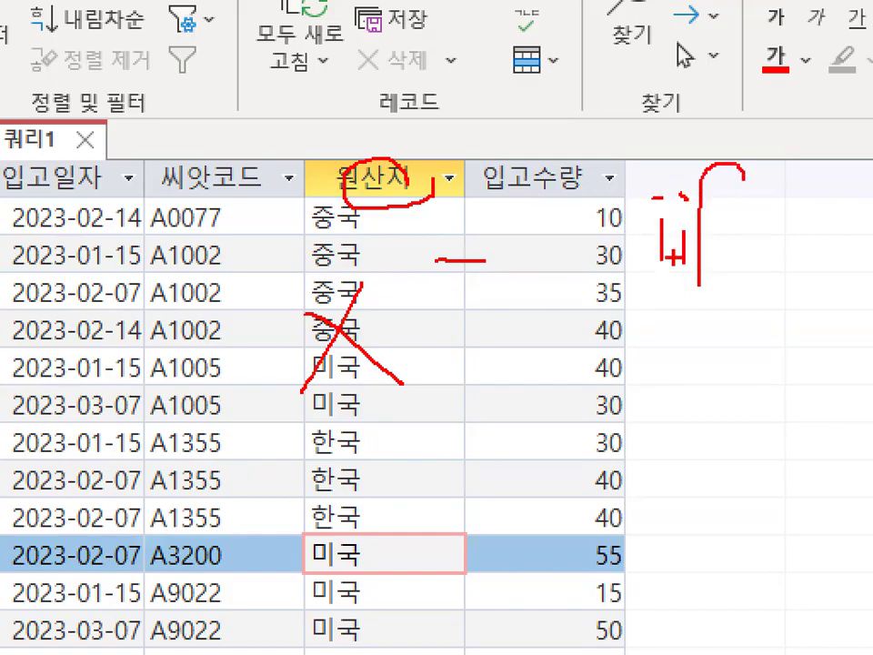
mouse_move(677, 113)
left_mouse_down()
mouse_move(591, 300)
mouse_move(769, 282)
left_mouse_up()
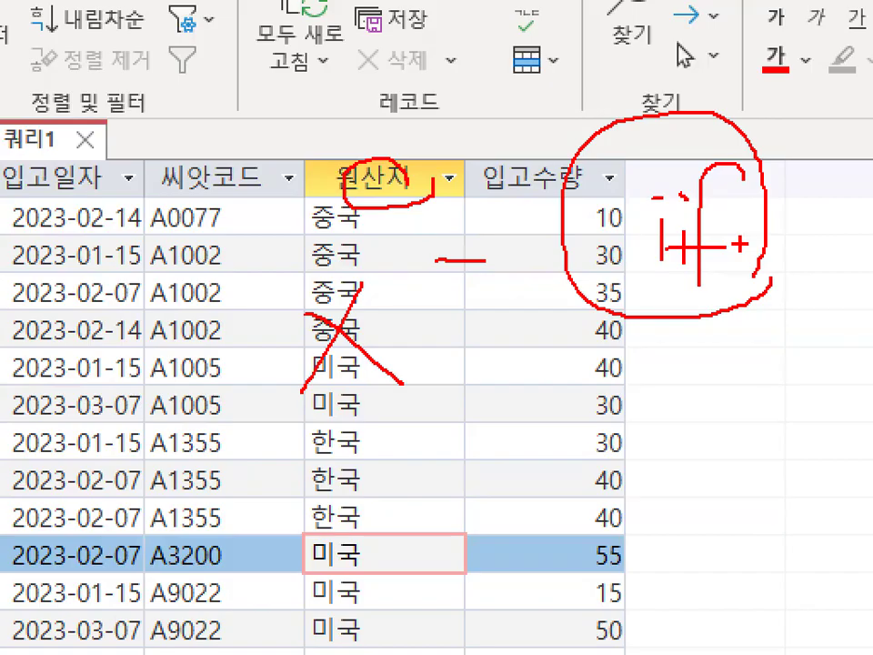
mouse_move(662, 186)
left_mouse_down()
mouse_move(766, 122)
mouse_move(800, 18)
left_mouse_up()
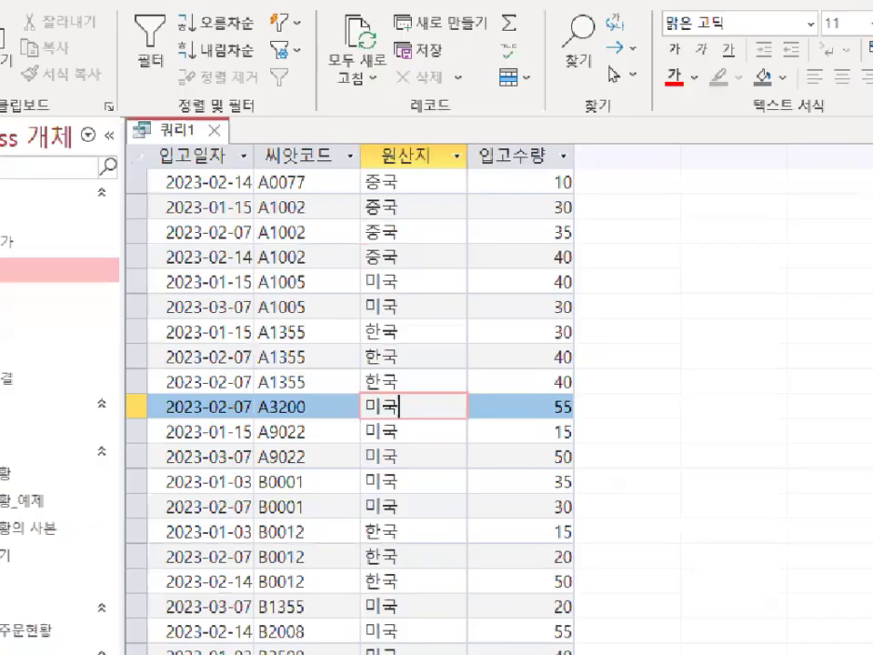
Circle the 원산지 values, the 입고수량 heading and its quantities, clear the marks, and underline all four column headings in red.
mouse_move(433, 252)
left_mouse_down()
mouse_move(351, 266)
mouse_move(423, 267)
left_mouse_up()
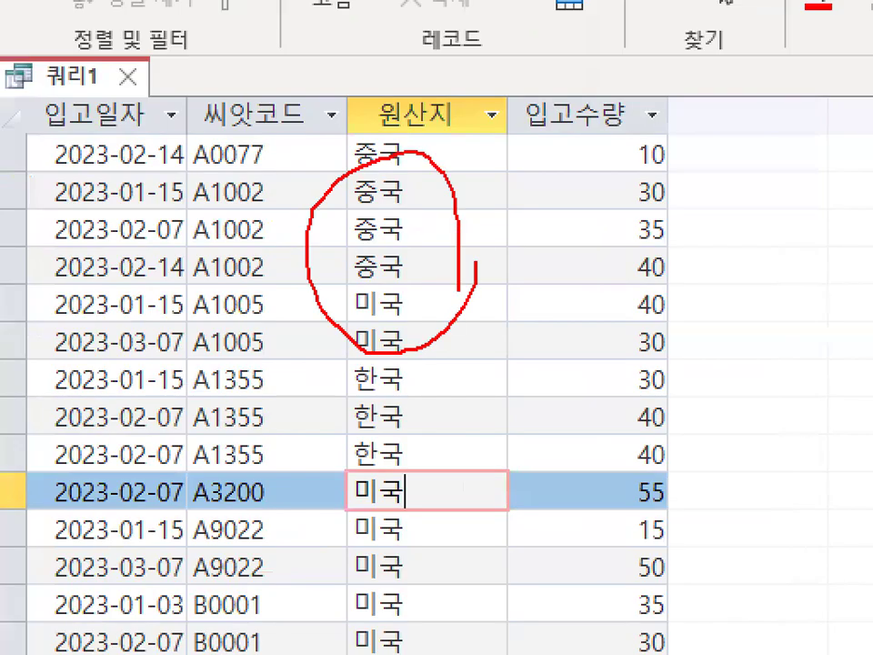
mouse_move(616, 133)
left_mouse_down()
mouse_move(595, 88)
mouse_move(615, 137)
left_mouse_up()
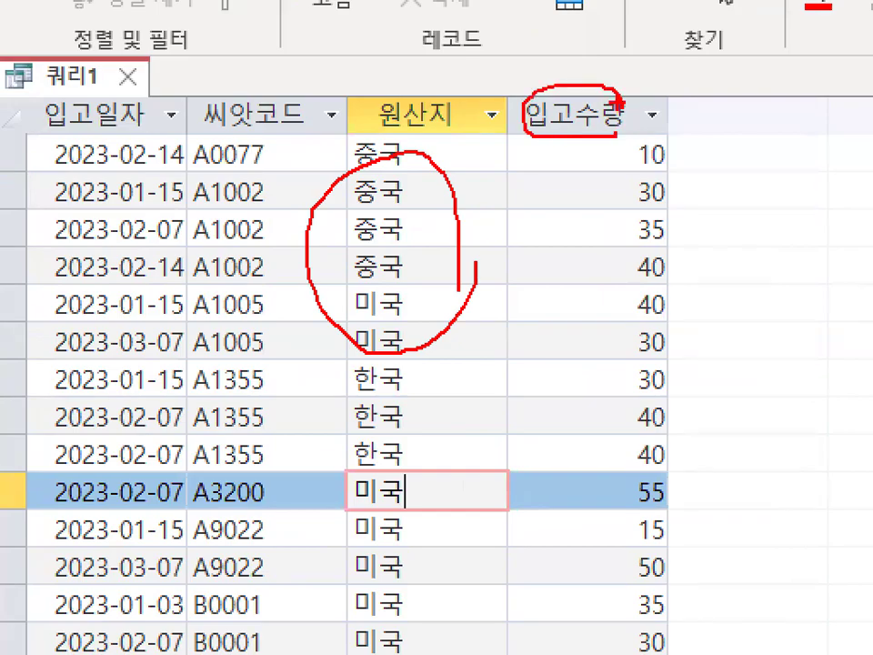
mouse_move(668, 302)
left_mouse_down()
mouse_move(559, 271)
mouse_move(719, 268)
left_mouse_up()
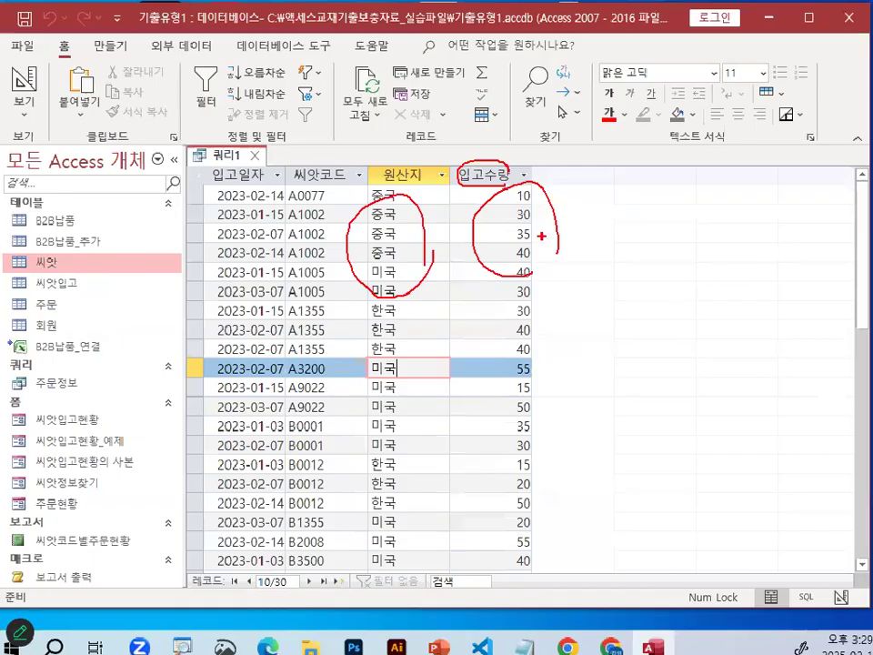
key("e")
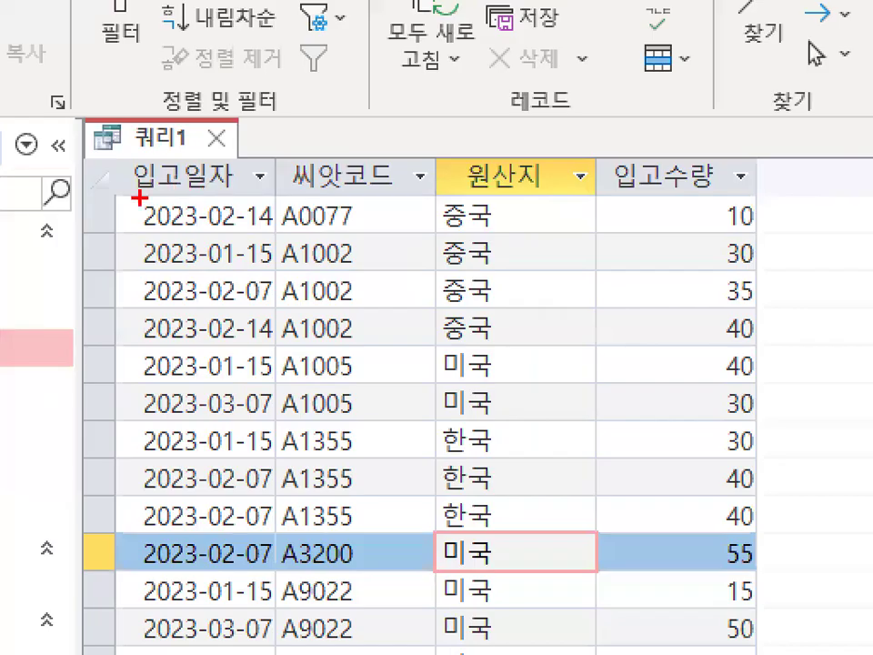
left_click_drag(215, 184, 536, 184)
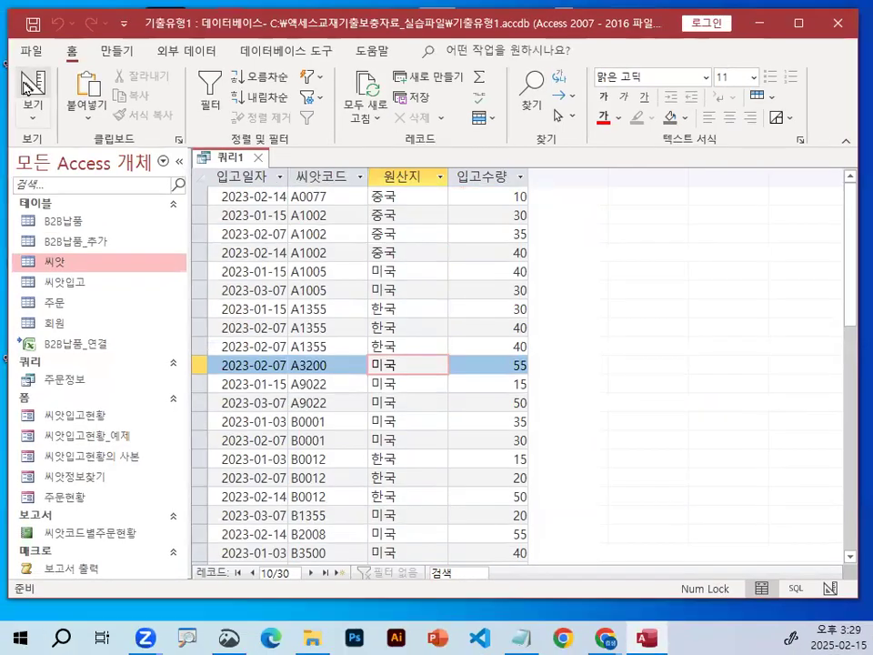
Return the query to design view and change its type to crosstab (크로스탭).
left_click(32, 91)
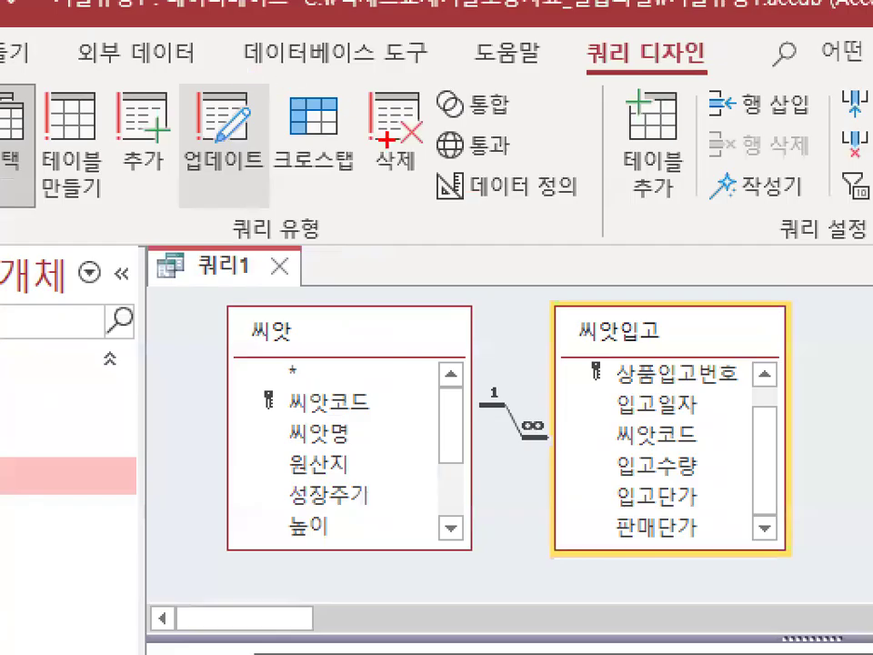
mouse_move(208, 113)
left_mouse_down()
mouse_move(399, 146)
mouse_move(230, 98)
left_mouse_up()
left_click(276, 114)
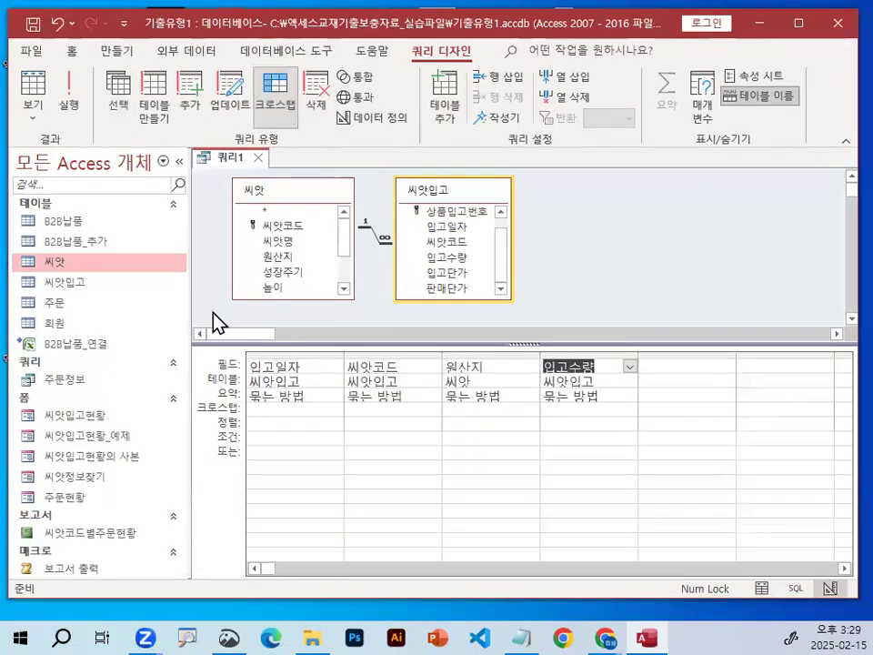
Circle the 요약 row label and the 요약 command, and underline the first three columns' 묶는 방법 entries in red.
left_click_drag(238, 396, 239, 404)
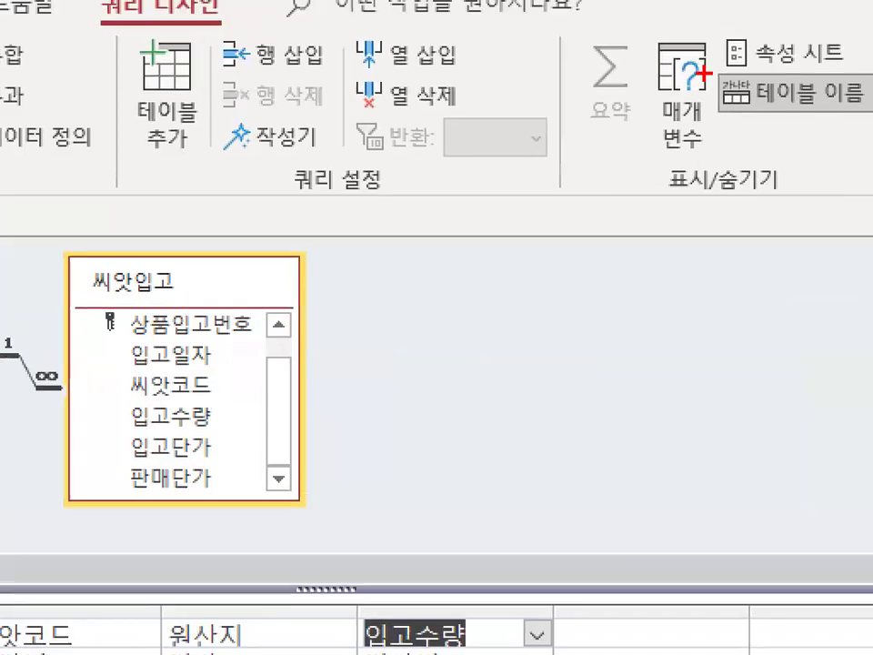
mouse_move(561, 48)
left_mouse_down()
mouse_move(696, 86)
mouse_move(644, 105)
left_mouse_up()
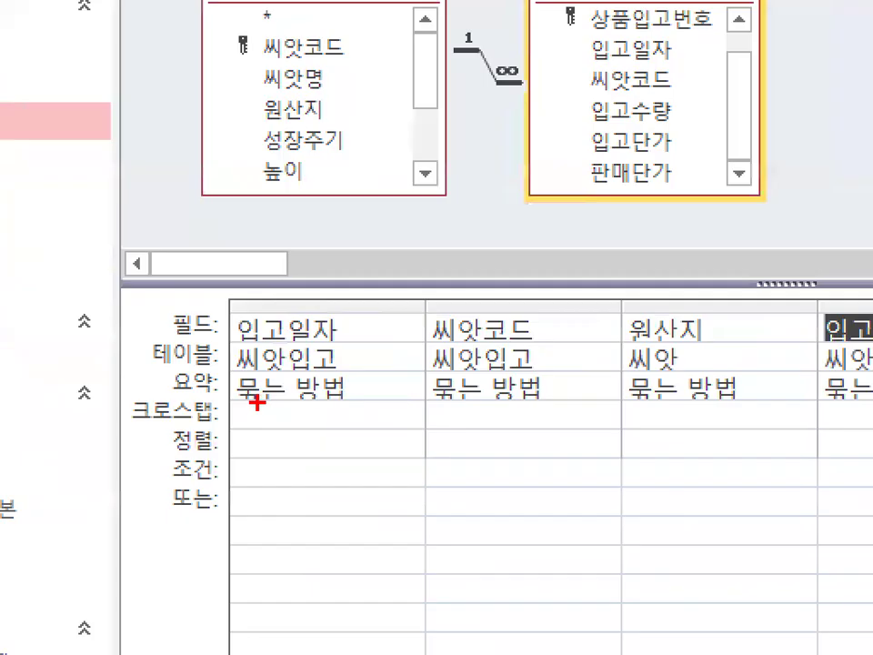
left_click_drag(257, 400, 344, 400)
left_click_drag(427, 400, 481, 400)
left_click_drag(591, 401, 682, 401)
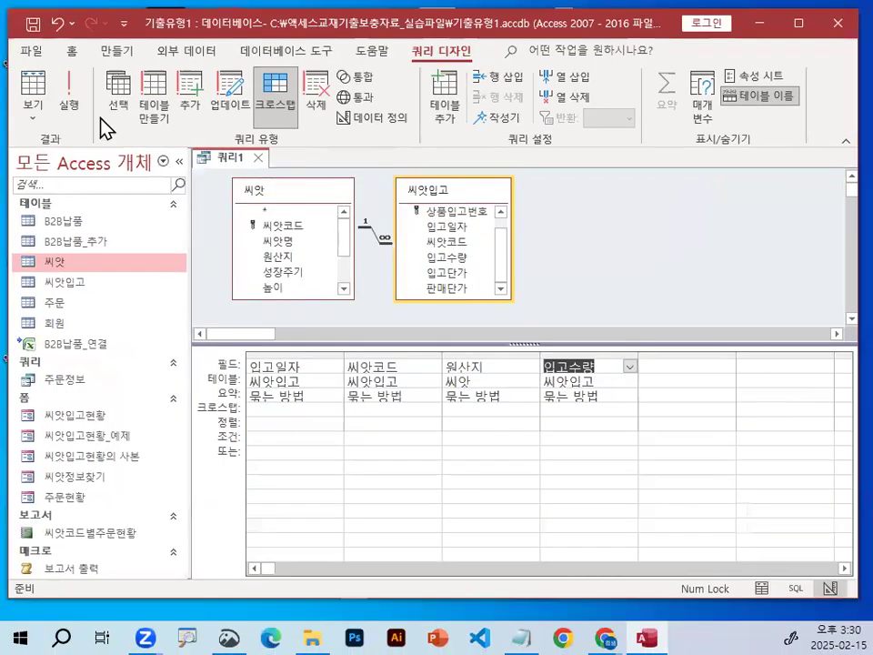
Try to run the crosstab query without heading or value options, dismiss the message, and circle the grid columns in red.
left_click(69, 89)
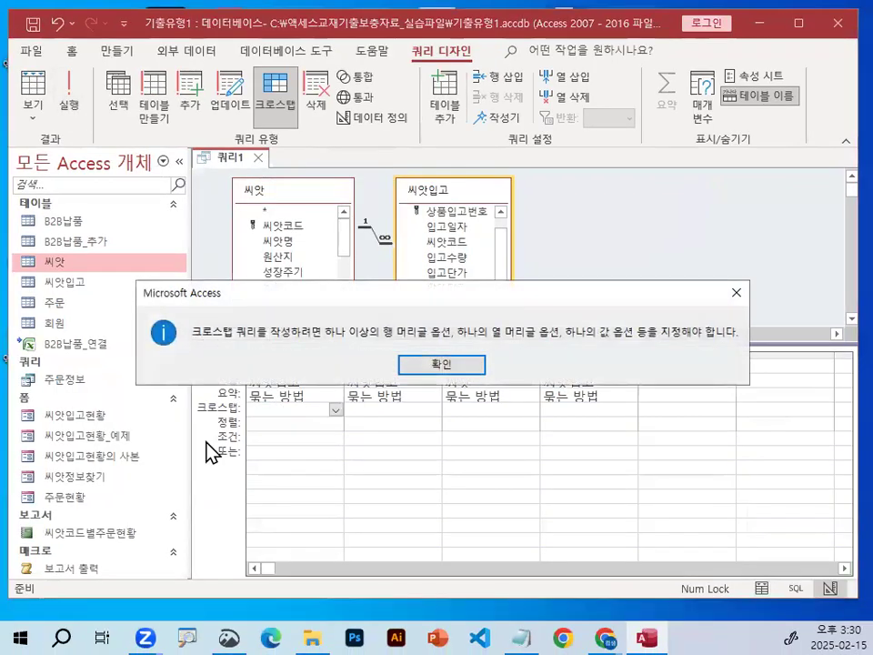
left_click(421, 365)
left_click_drag(401, 347, 545, 398)
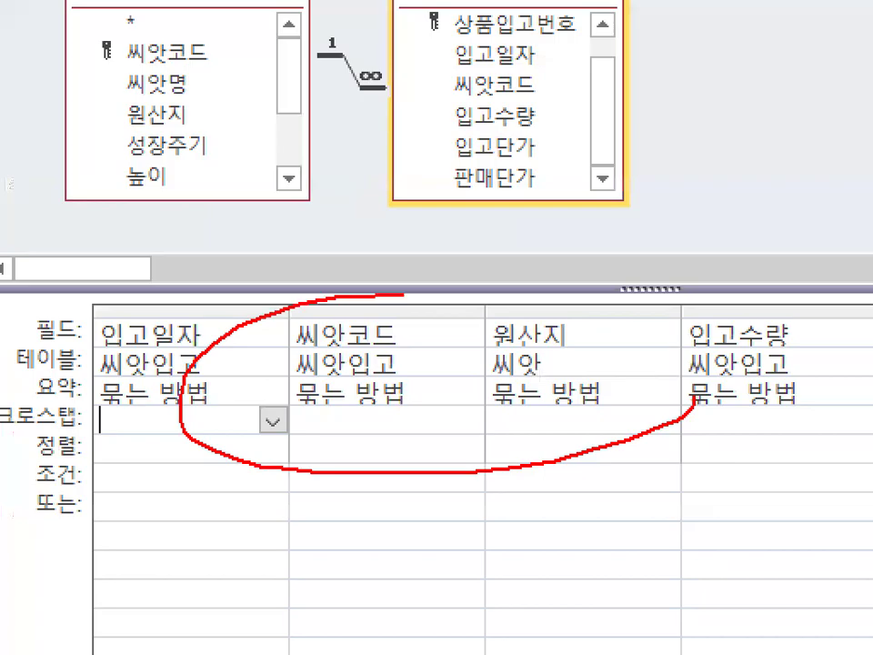
left_click_drag(404, 293, 571, 400)
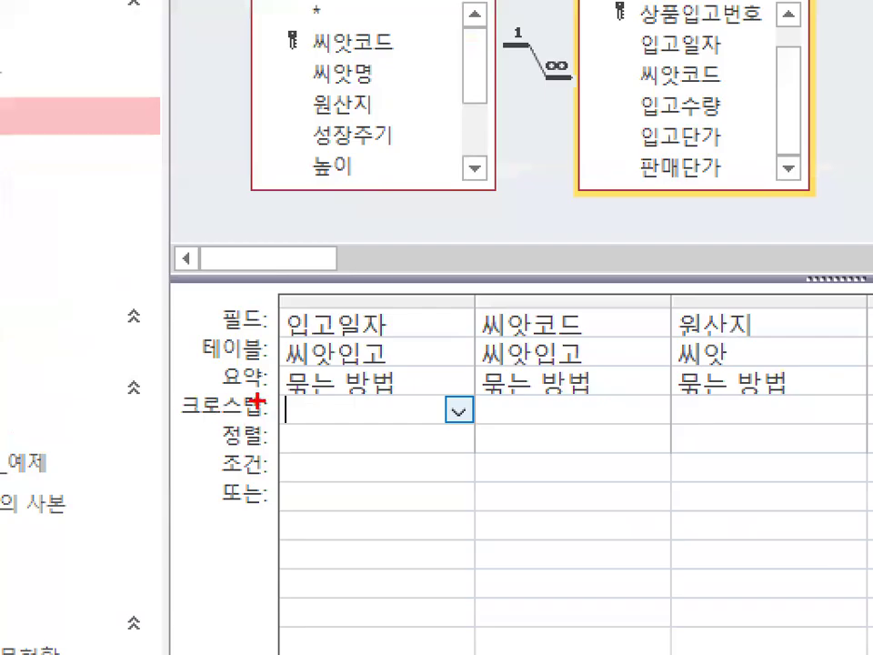
Circle the 크로스탭 row label and its empty cells under 입고일자, 씨앗코드 and 원산지, and clear the marks.
left_click_drag(68, 410, 59, 408)
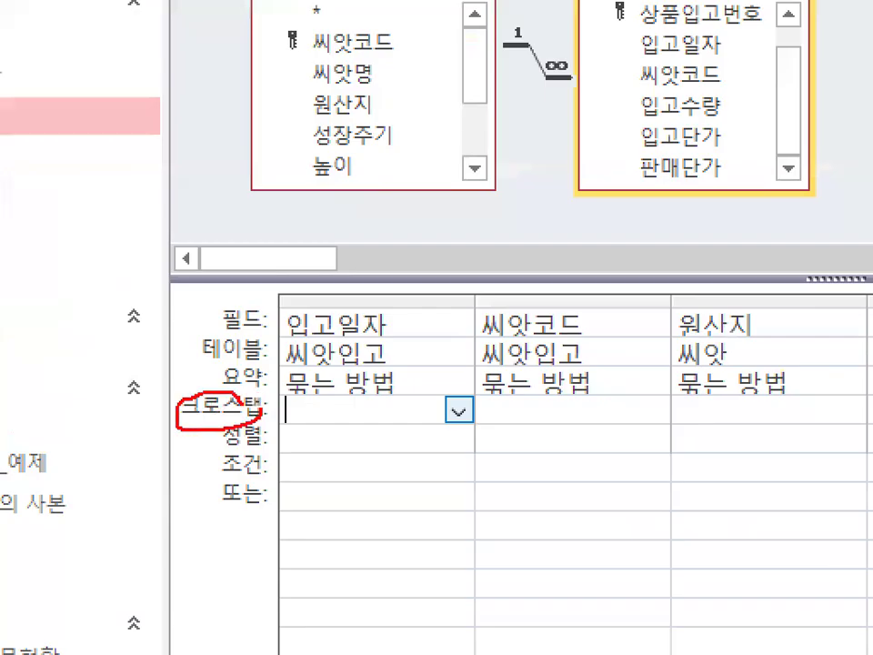
left_click_drag(404, 396, 440, 426)
left_click_drag(550, 398, 595, 430)
left_click_drag(754, 402, 775, 428)
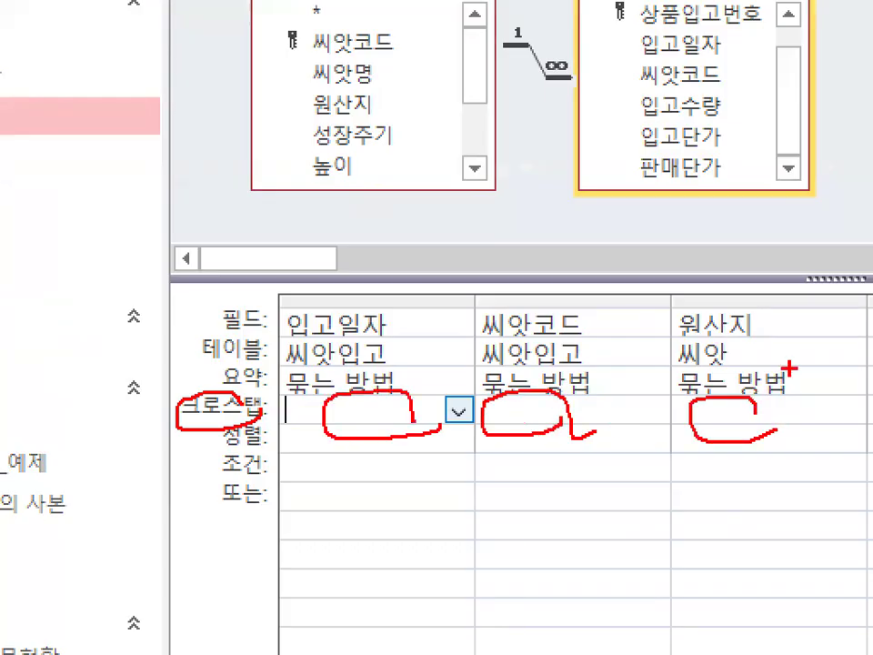
key("Escape")
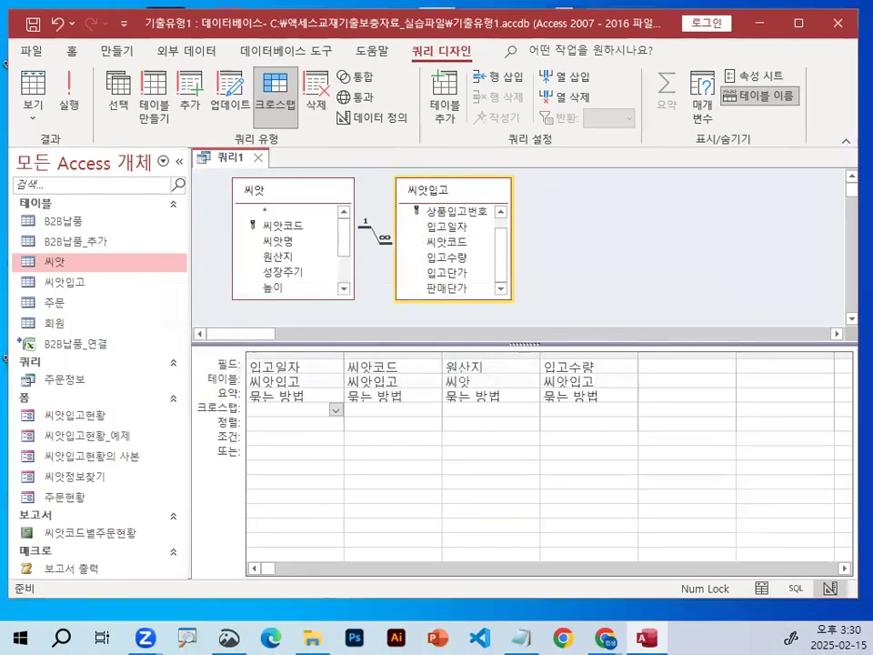
Circle the 입고일자 field name in red and set that column's 크로스탭 option to 행 머리글.
key("ctrl+1")
left_click_drag(284, 377, 312, 371)
mouse_move(367, 358)
left_mouse_down()
mouse_move(234, 334)
mouse_move(366, 357)
left_mouse_up()
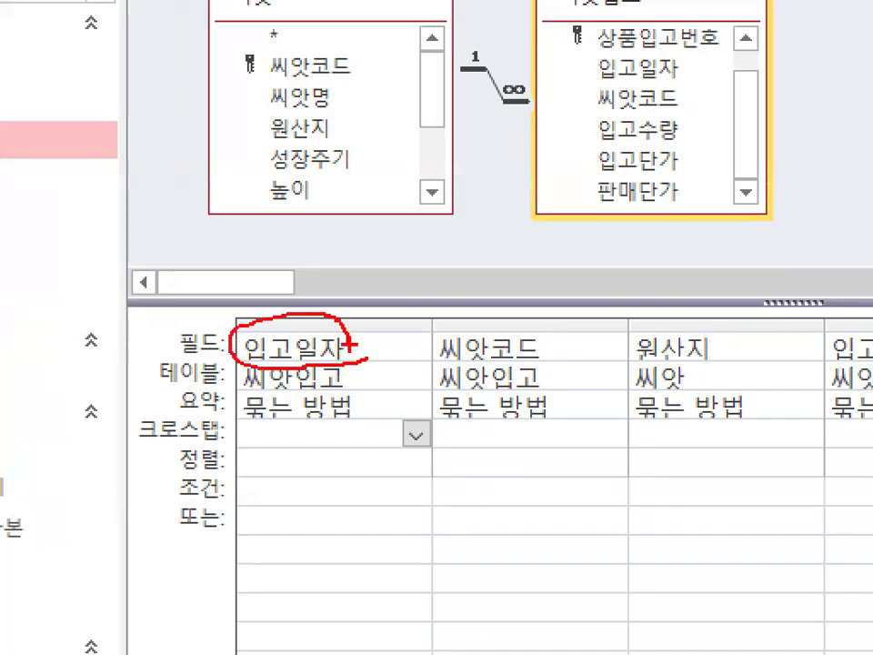
key("Escape")
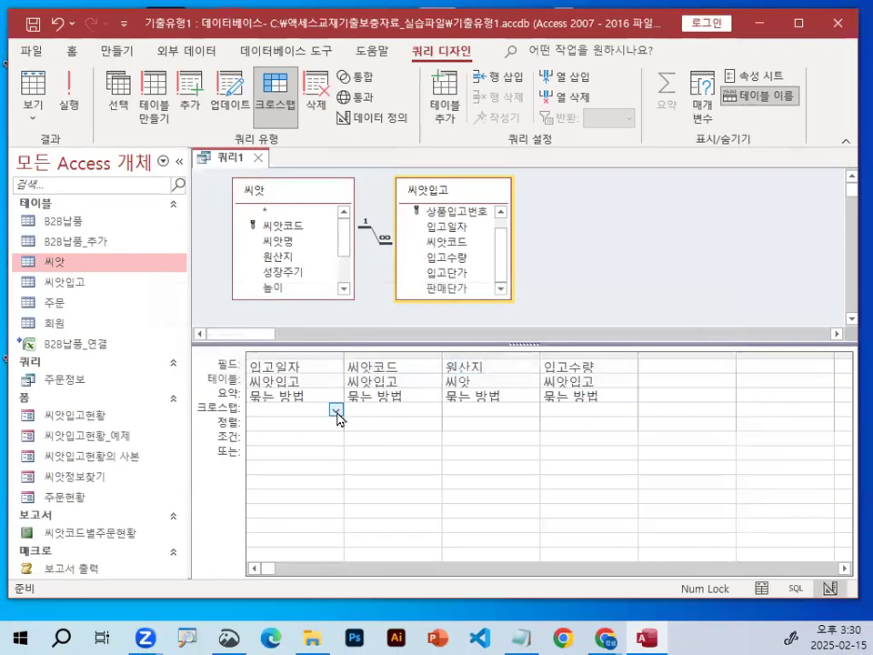
left_click(336, 410)
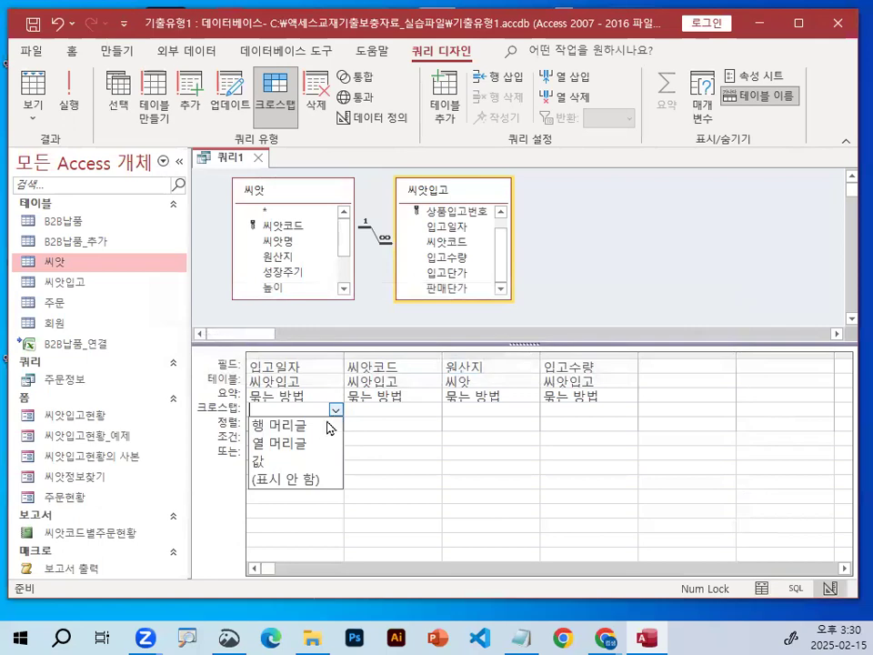
left_click(322, 423)
Set the 씨앗코드 column's 크로스탭 option to 행 머리글, mark the row heading entries in red, and clear the marks.
mouse_move(302, 412)
left_mouse_down()
mouse_move(243, 417)
mouse_move(287, 404)
left_mouse_up()
mouse_move(514, 331)
left_mouse_down()
mouse_move(417, 334)
mouse_move(535, 314)
left_mouse_up()
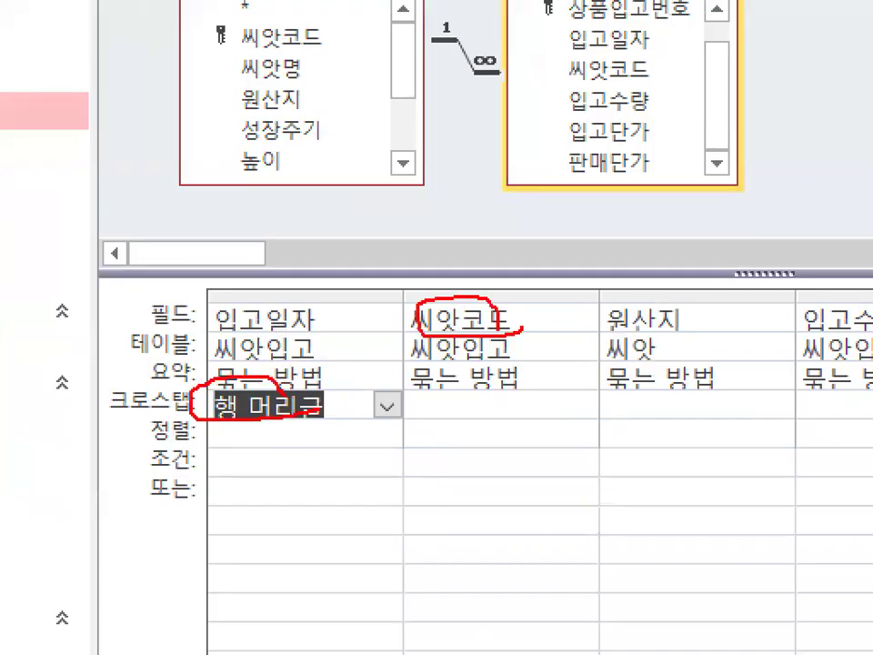
key("Escape")
left_click(380, 415)
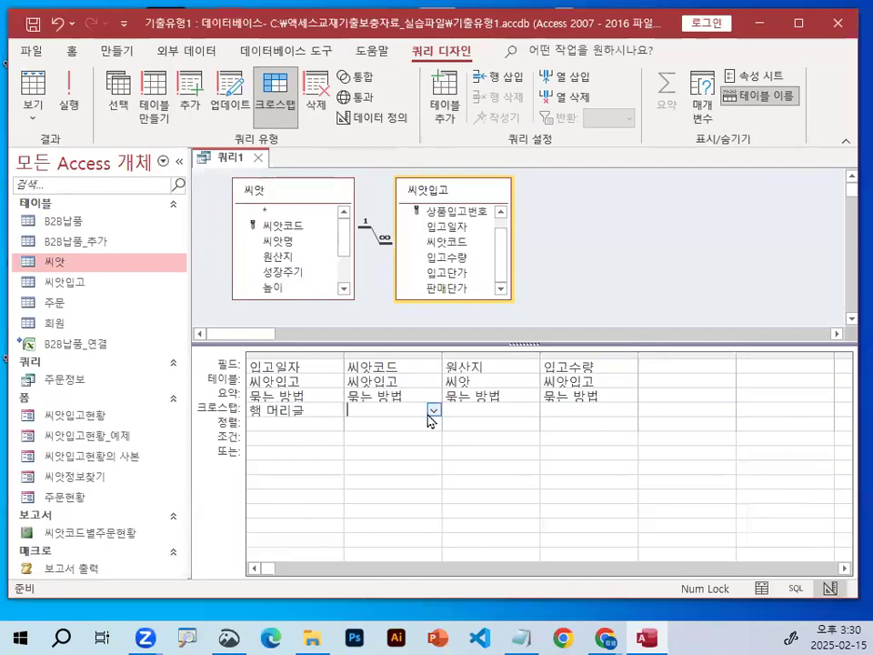
left_click(432, 411)
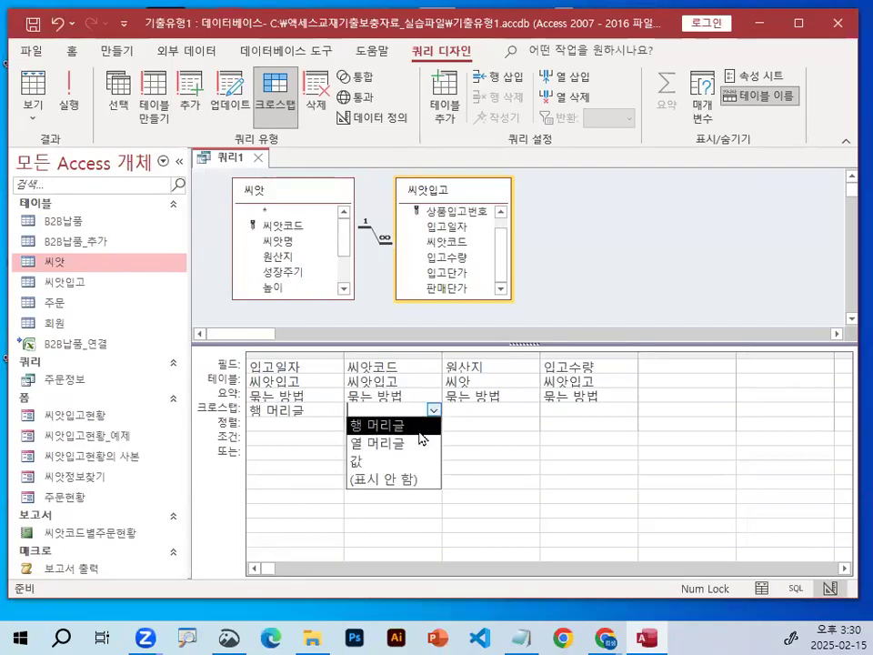
left_click(419, 431)
left_click_drag(384, 414, 379, 520)
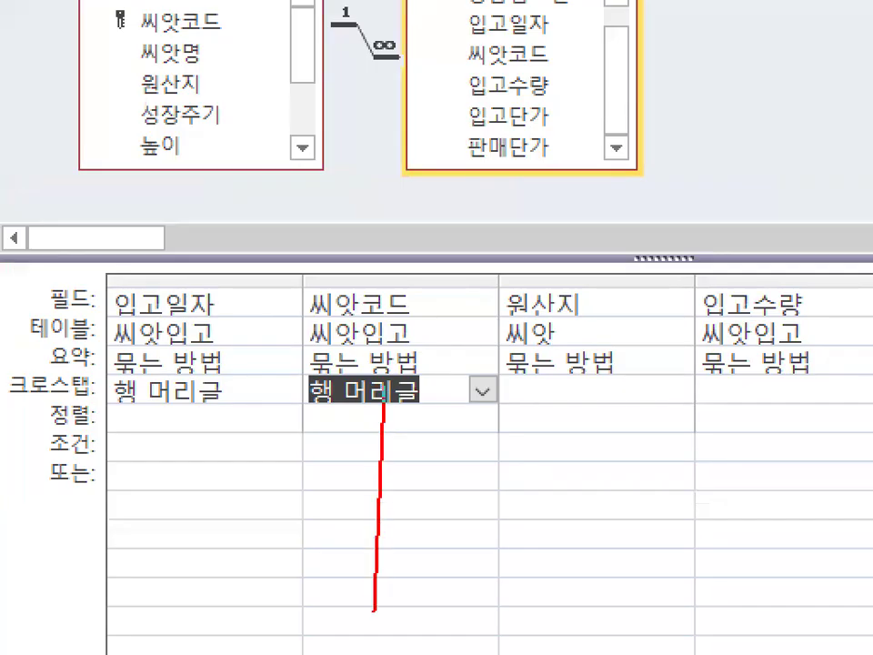
mouse_move(353, 575)
left_mouse_down()
mouse_move(362, 595)
mouse_move(425, 535)
left_mouse_up()
mouse_move(142, 361)
left_mouse_down()
mouse_move(141, 593)
mouse_move(235, 457)
left_mouse_up()
key("Escape")
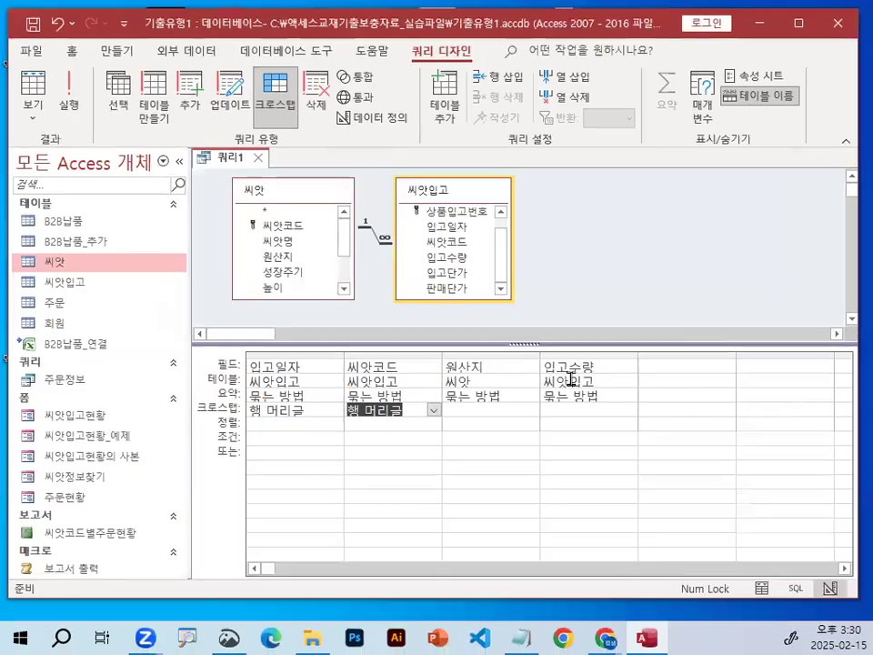
Draw a red arrow running rightward above the grid, clear it, and set the 원산지 column's 크로스탭 option to 열 머리글.
left_click(476, 411)
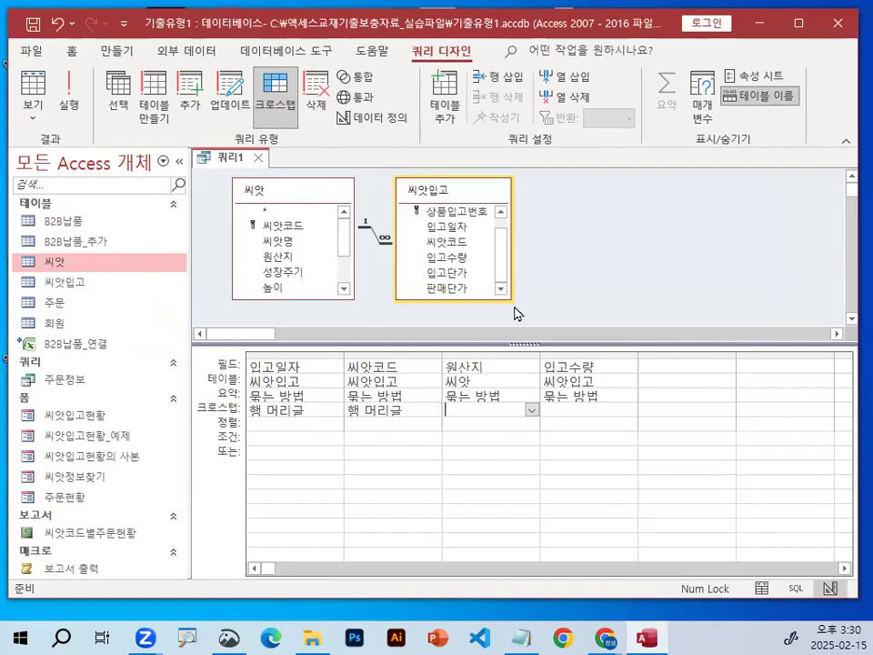
key("ctrl+1")
left_click_drag(393, 301, 425, 301)
mouse_move(335, 305)
left_mouse_down()
mouse_move(800, 300)
mouse_move(748, 335)
left_mouse_up()
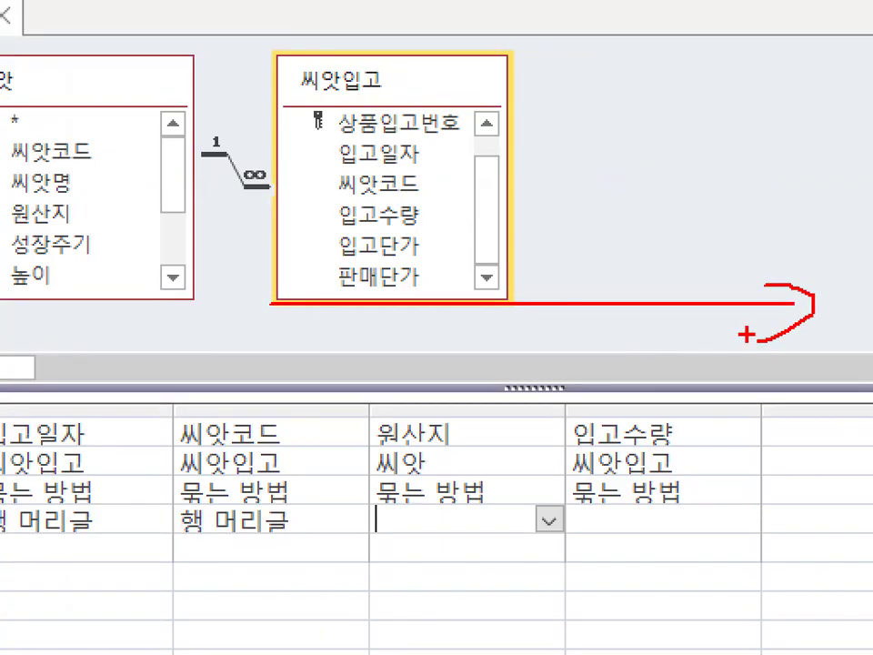
key("Escape")
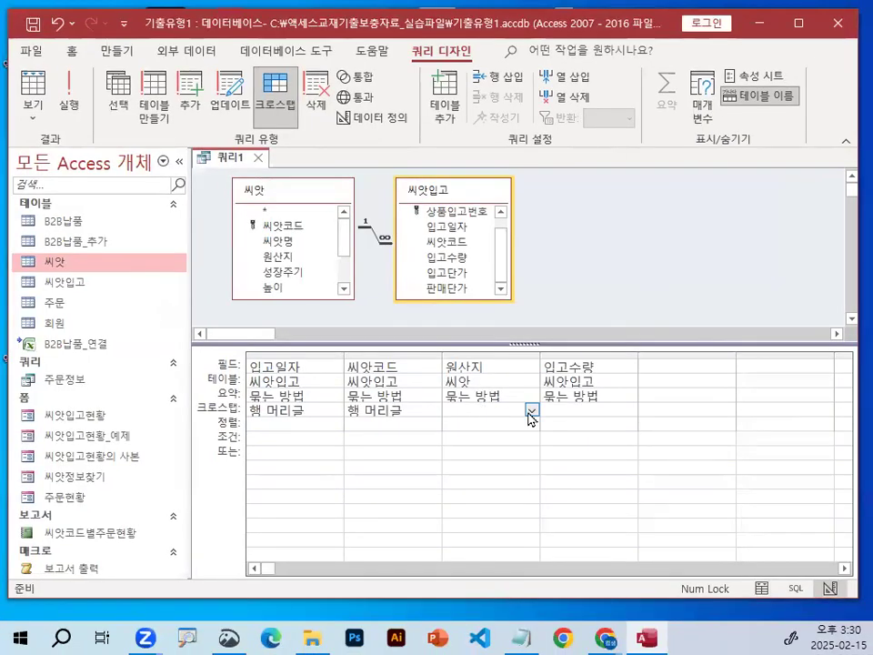
left_click(550, 521)
left_click(522, 450)
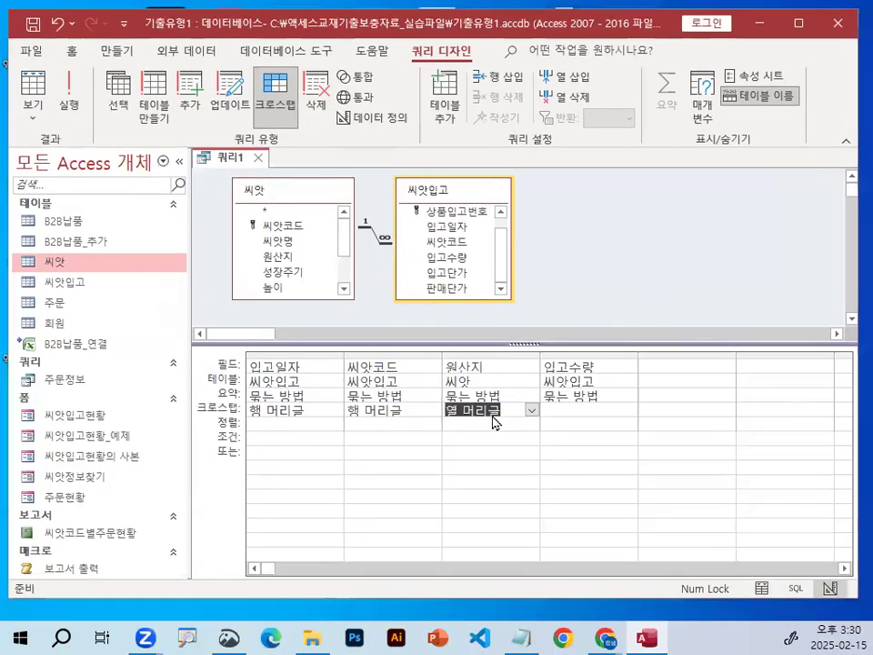
Circle the 원산지 field name, draw an arrow pointing down to it, and clear the marks.
key("ctrl+1")
mouse_move(487, 373)
left_mouse_down()
mouse_move(463, 373)
mouse_move(487, 373)
left_mouse_up()
mouse_move(437, 254)
left_mouse_down()
mouse_move(448, 278)
mouse_move(591, 131)
left_mouse_up()
key("Escape")
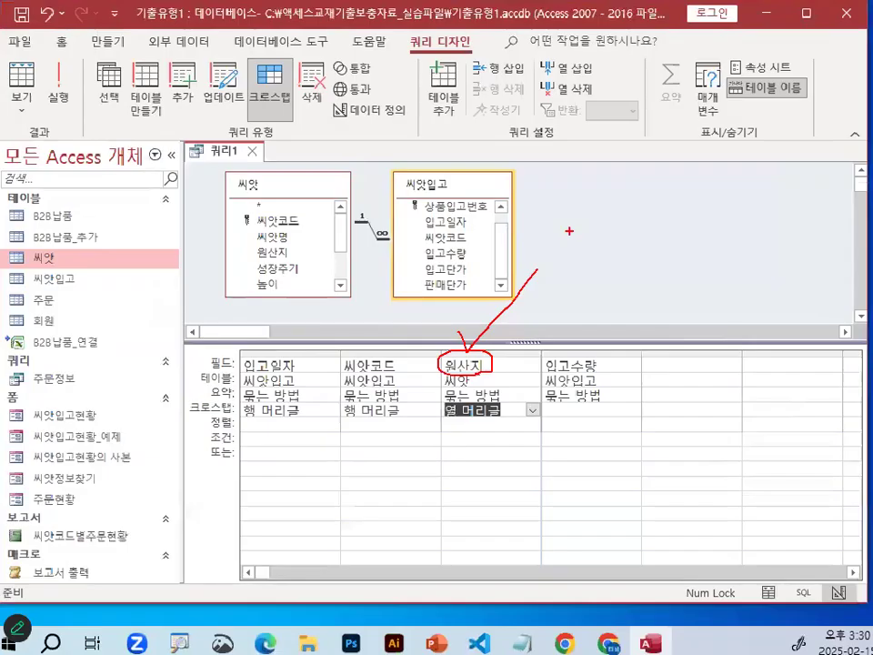
Circle the 입고수량 field name in red and set that column's 크로스탭 option to 값.
key("ctrl+1")
left_click_drag(611, 367, 602, 355)
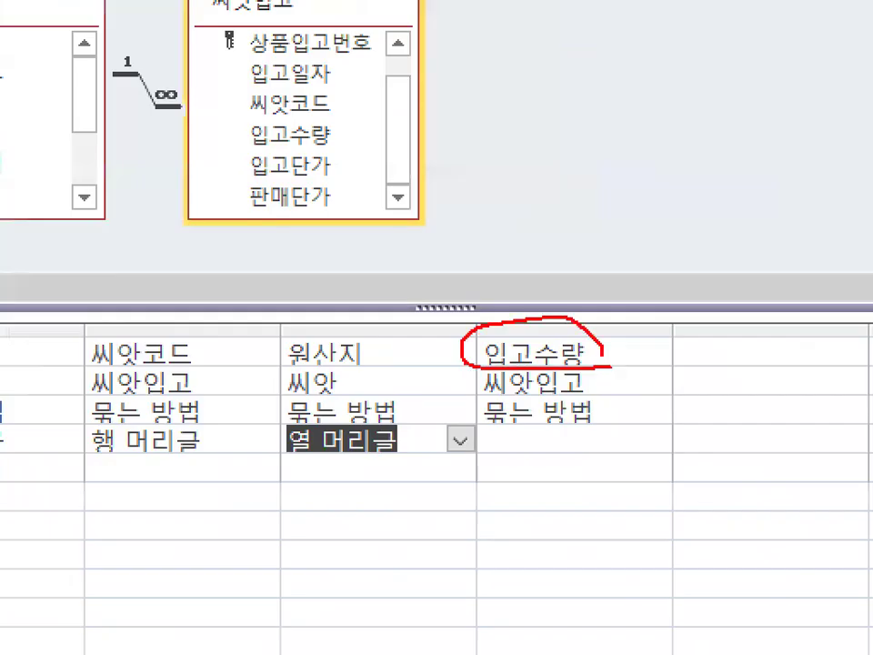
key("Escape")
left_click(548, 440)
left_click(629, 410)
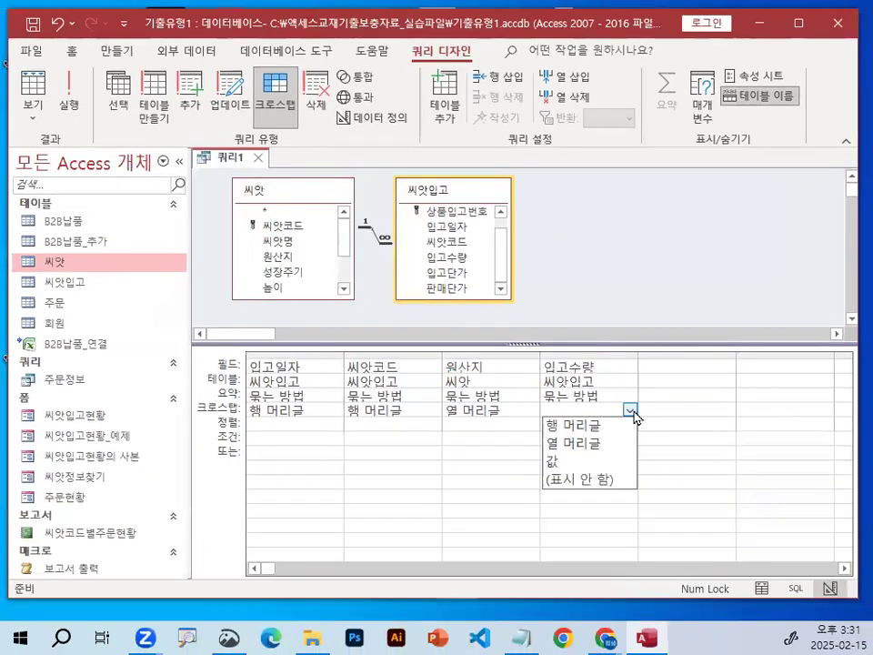
left_click(602, 463)
Circle the 값 entry and the 입고수량 field name in red, and clear the marks.
key("ctrl+1")
mouse_move(565, 412)
left_mouse_down()
mouse_move(551, 418)
mouse_move(558, 414)
left_mouse_up()
mouse_move(637, 314)
left_mouse_down()
mouse_move(530, 309)
mouse_move(637, 314)
left_mouse_up()
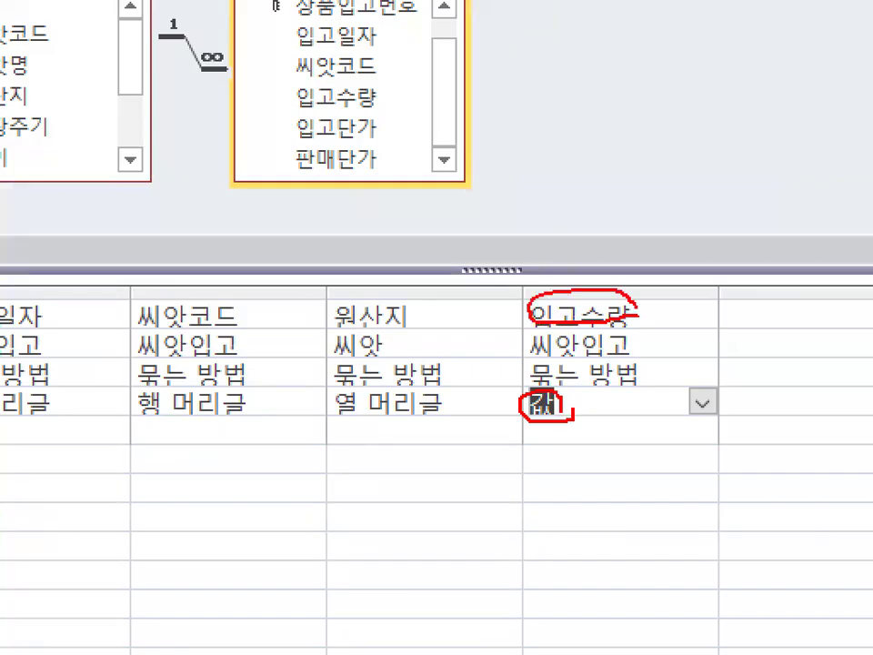
key("Escape")
key("ctrl+1")
left_click(368, 366)
mouse_move(391, 397)
left_mouse_down()
mouse_move(339, 464)
mouse_move(385, 393)
mouse_move(389, 411)
left_mouse_up()
key("Escape")
key("ctrl+1")
left_click(604, 367)
left_click_drag(604, 367, 617, 371)
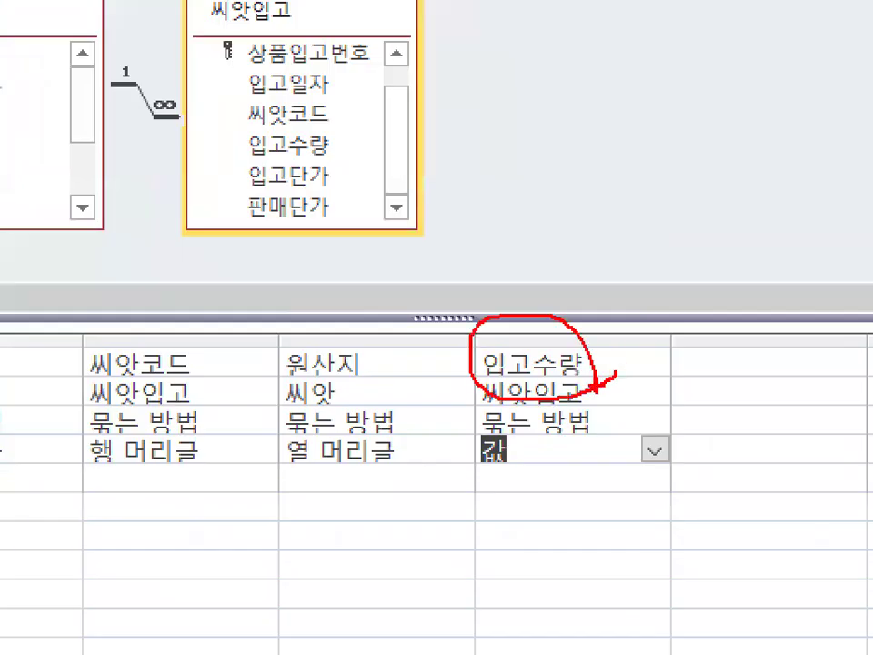
key("Escape")
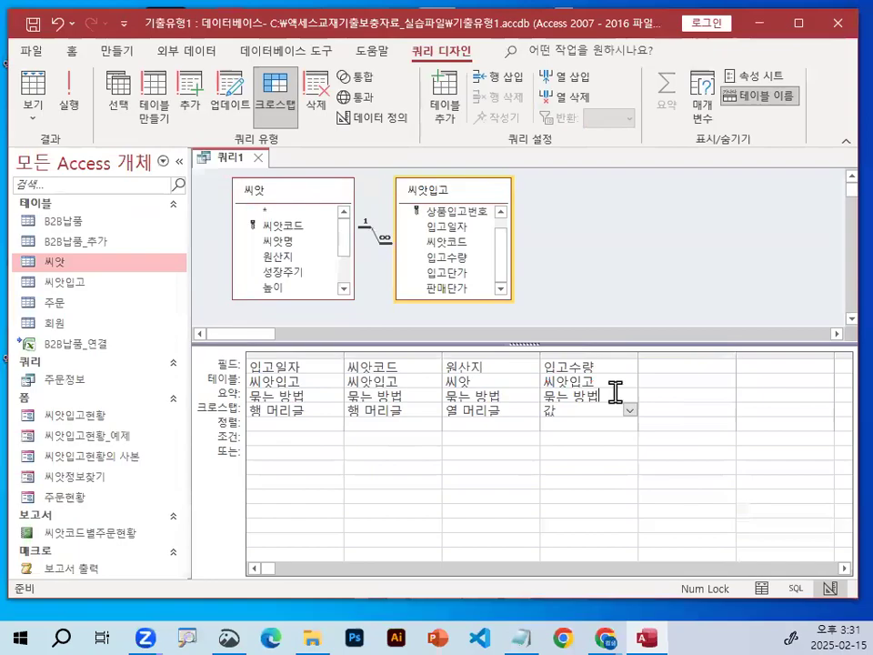
Set the 입고수량 column's 요약 option to 합계, circle the entry in red, and clear the mark.
left_click(631, 398)
left_click(622, 437)
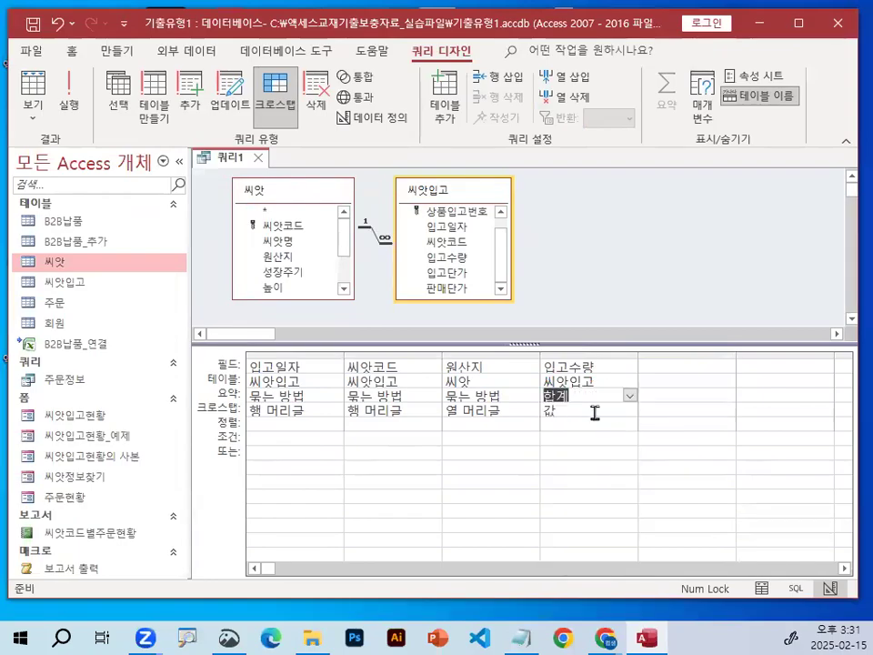
key("ctrl+1")
mouse_move(569, 398)
left_mouse_down()
mouse_move(488, 405)
mouse_move(559, 366)
left_mouse_up()
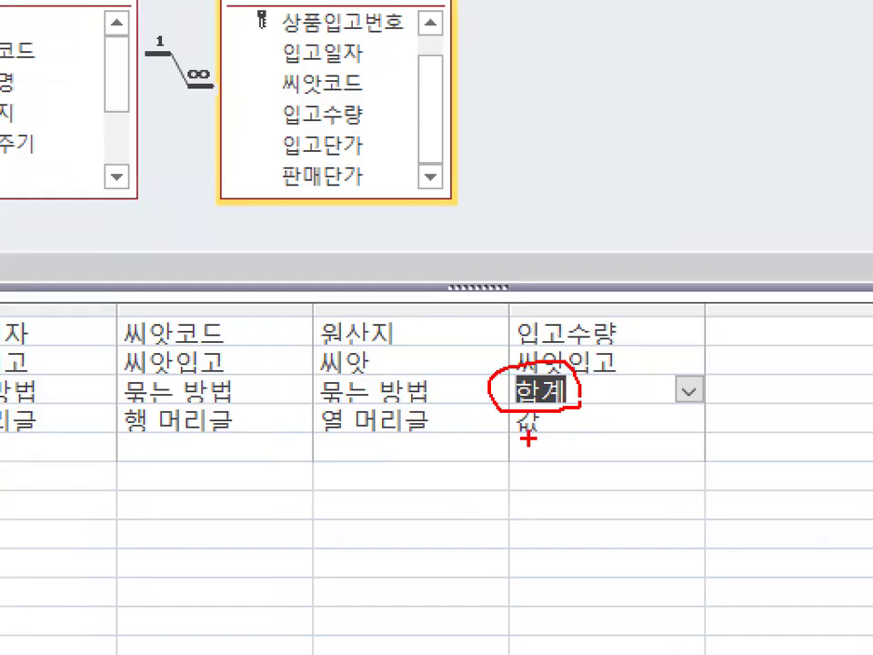
key("Escape")
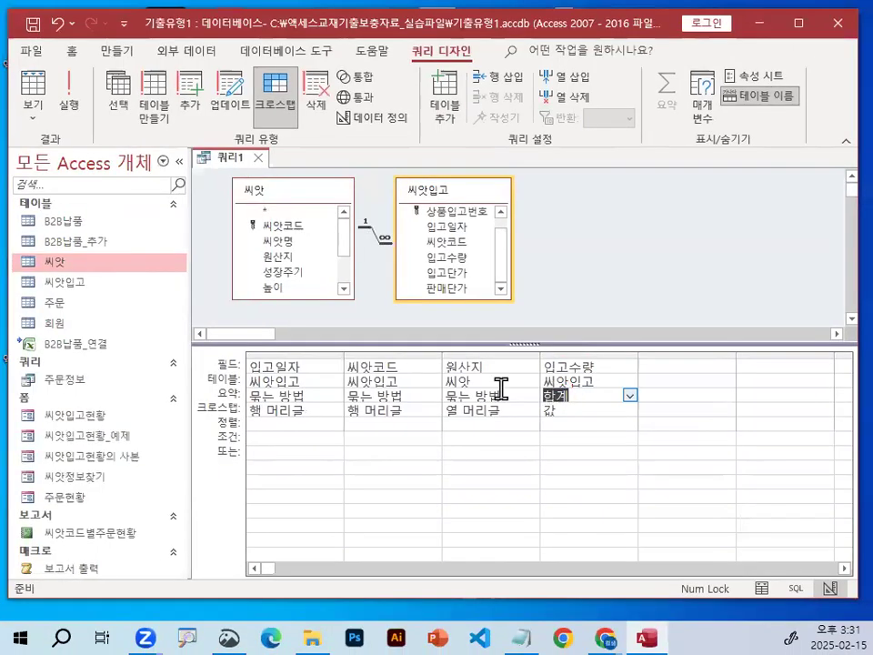
Underline the 씨앗코드 field name and mark its 묶는 방법 entry with a circle, an underline and a check mark.
key("ctrl+1")
left_click_drag(344, 370, 395, 370)
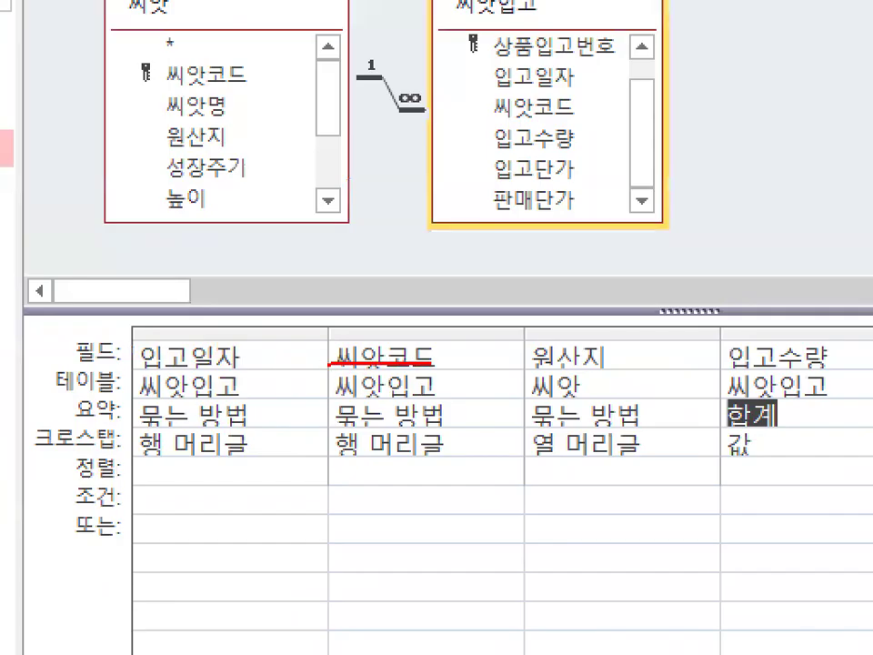
left_click_drag(348, 411, 427, 418)
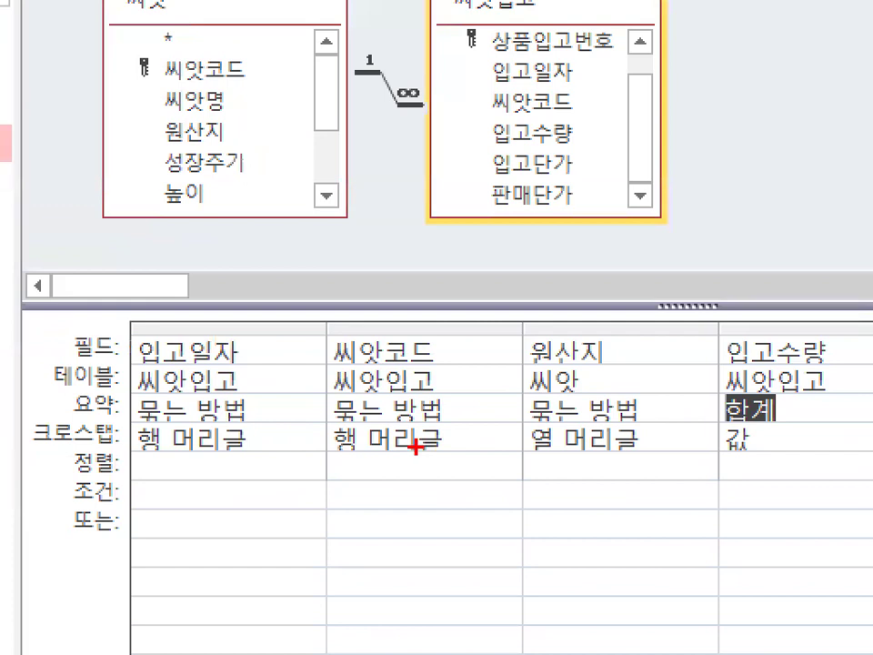
left_click_drag(327, 421, 442, 422)
mouse_move(354, 387)
left_mouse_down()
mouse_move(362, 400)
mouse_move(433, 288)
left_mouse_up()
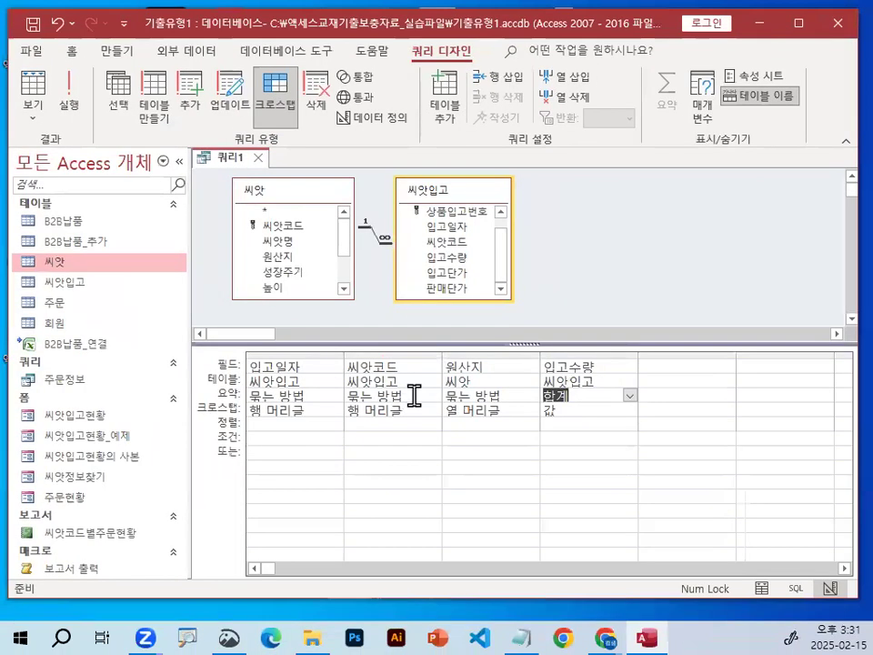
Set the 씨앗코드 column's 요약 option to 개수 and mark the entry in red.
left_click(420, 395)
left_click(433, 396)
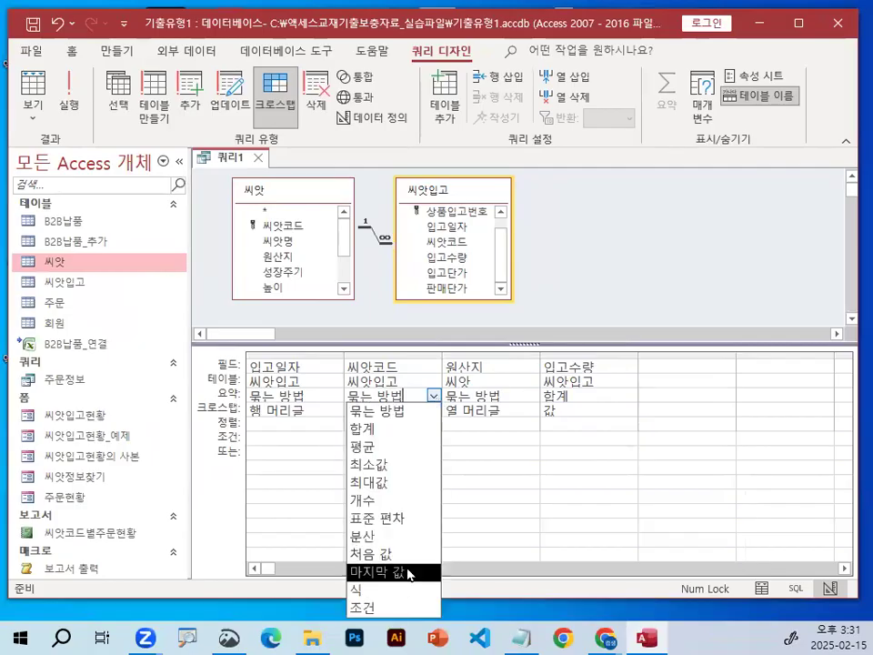
left_click(372, 499)
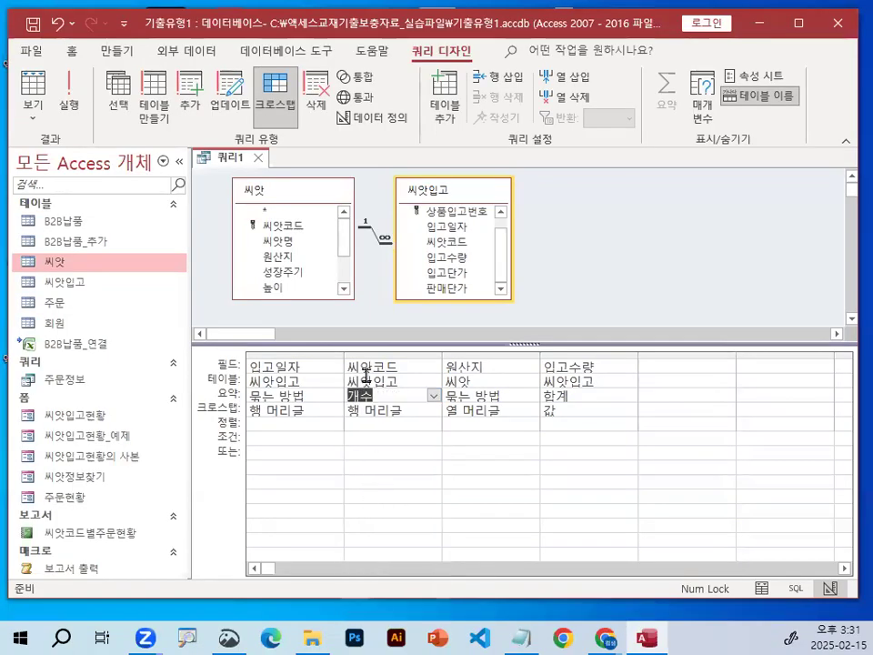
left_click_drag(354, 405, 379, 390)
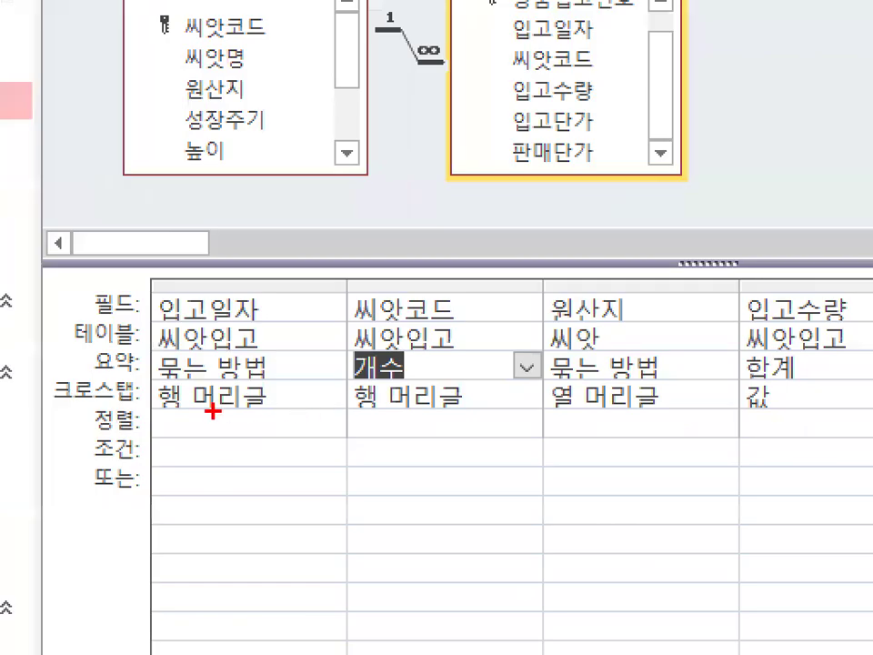
Underline the four columns' 크로스탭 entries, and circle the 입고일자 and 씨앗코드 columns, 원산지, 입고수량 and 값 in red.
left_click_drag(252, 414, 271, 414)
left_click_drag(200, 406, 250, 405)
left_click_drag(350, 418, 454, 418)
left_click_drag(538, 419, 655, 418)
left_click_drag(713, 420, 805, 419)
mouse_move(289, 387)
left_mouse_down()
mouse_move(166, 411)
mouse_move(138, 292)
mouse_move(297, 320)
mouse_move(307, 405)
left_mouse_up()
mouse_move(542, 384)
left_mouse_down()
mouse_move(368, 417)
mouse_move(495, 369)
left_mouse_up()
mouse_move(607, 309)
left_mouse_down()
mouse_move(572, 304)
mouse_move(637, 313)
left_mouse_up()
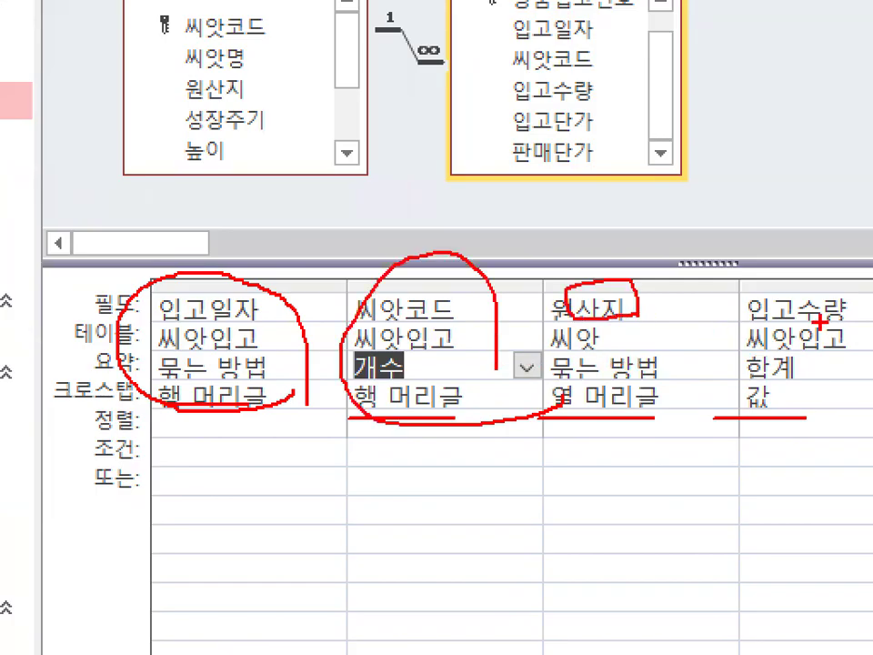
left_click_drag(748, 411, 780, 417)
mouse_move(824, 321)
left_mouse_down()
mouse_move(844, 319)
mouse_move(722, 302)
mouse_move(785, 280)
left_mouse_up()
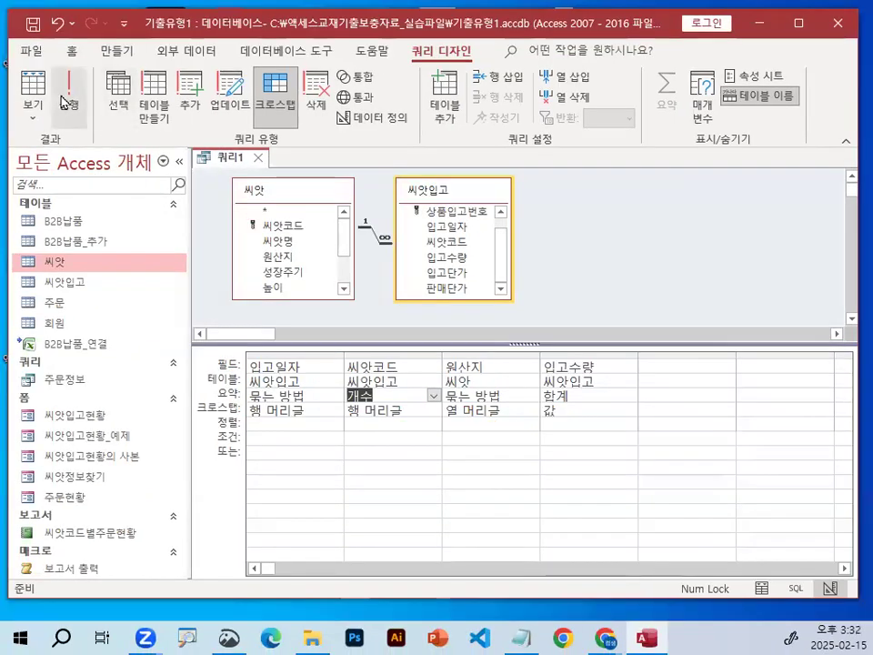
Run the crosstab query and widen the 씨앗코드의개수 result column to show its full header.
left_click(69, 91)
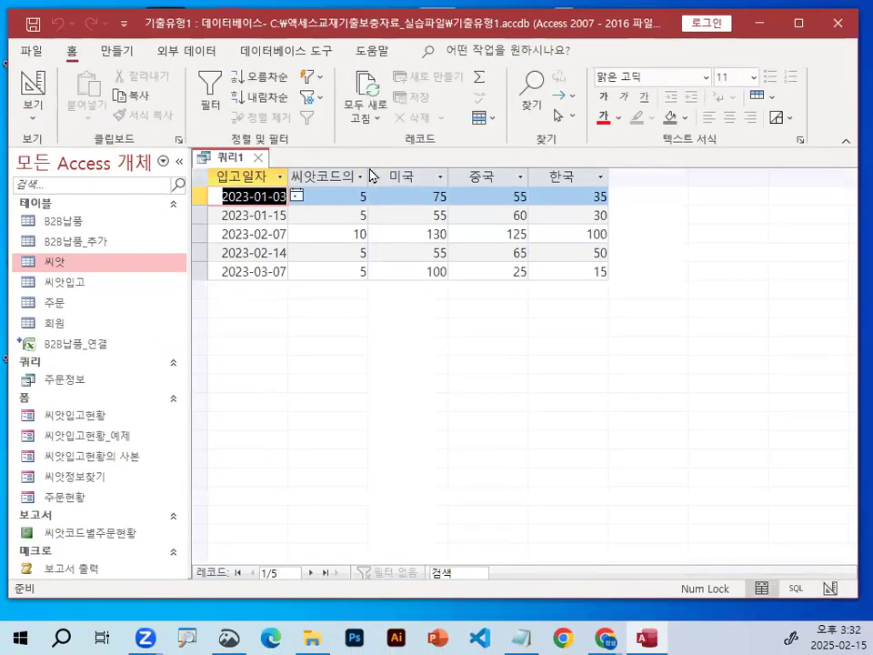
left_click_drag(366, 169, 425, 172)
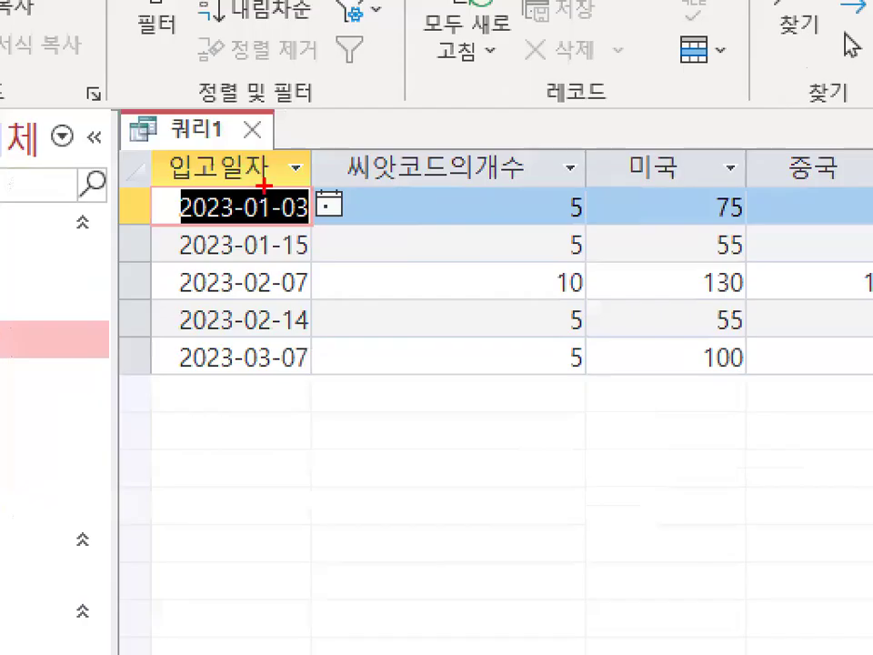
mouse_move(335, 298)
left_mouse_down()
mouse_move(176, 322)
mouse_move(196, 245)
mouse_move(312, 313)
left_mouse_up()
key("Escape")
Mark 입고일자 dates and 씨앗코드의개수 values in the crosstab results in red.
key("ctrl+1")
left_click(499, 161)
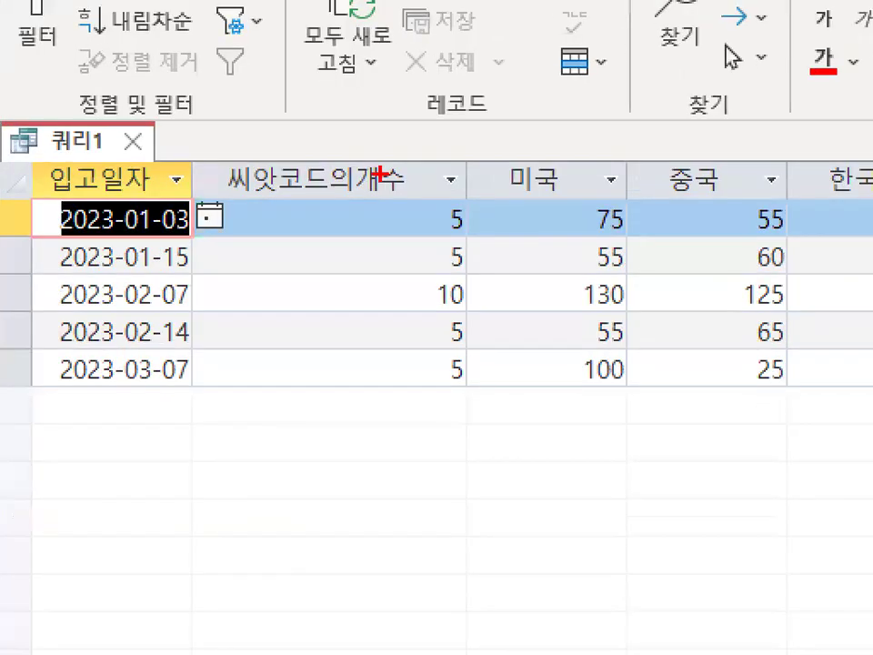
left_click_drag(113, 237, 174, 237)
mouse_move(128, 274)
left_mouse_down()
mouse_move(176, 275)
mouse_move(186, 291)
left_mouse_up()
mouse_move(403, 211)
left_mouse_down()
mouse_move(424, 208)
mouse_move(427, 225)
left_mouse_up()
left_click_drag(407, 277, 420, 279)
left_click_drag(414, 314, 437, 297)
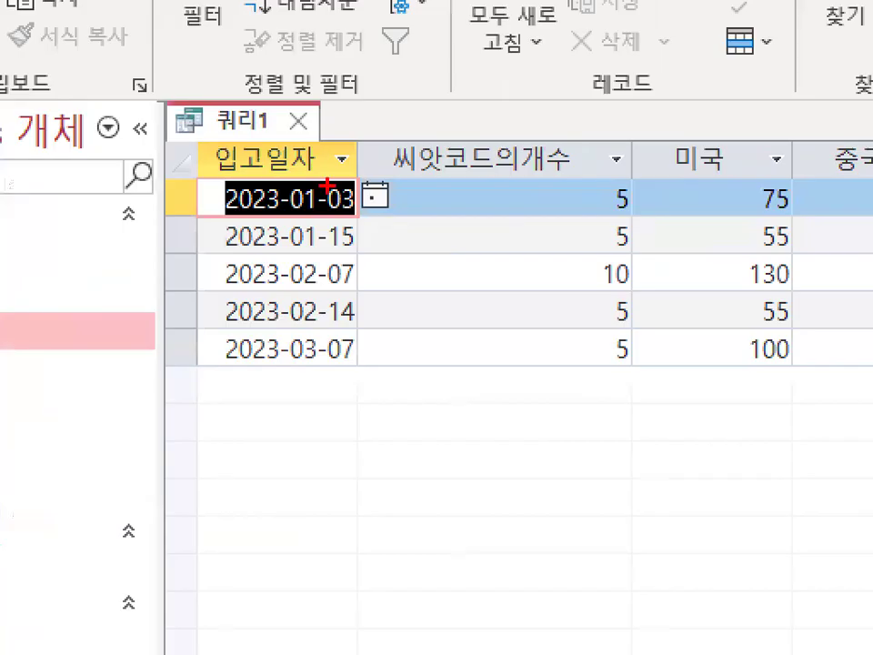
Circle the 입고일자 header, underline the month in each of the five dates, and circle the two 01 months together.
mouse_move(268, 184)
left_mouse_down()
mouse_move(218, 175)
mouse_move(320, 165)
left_mouse_up()
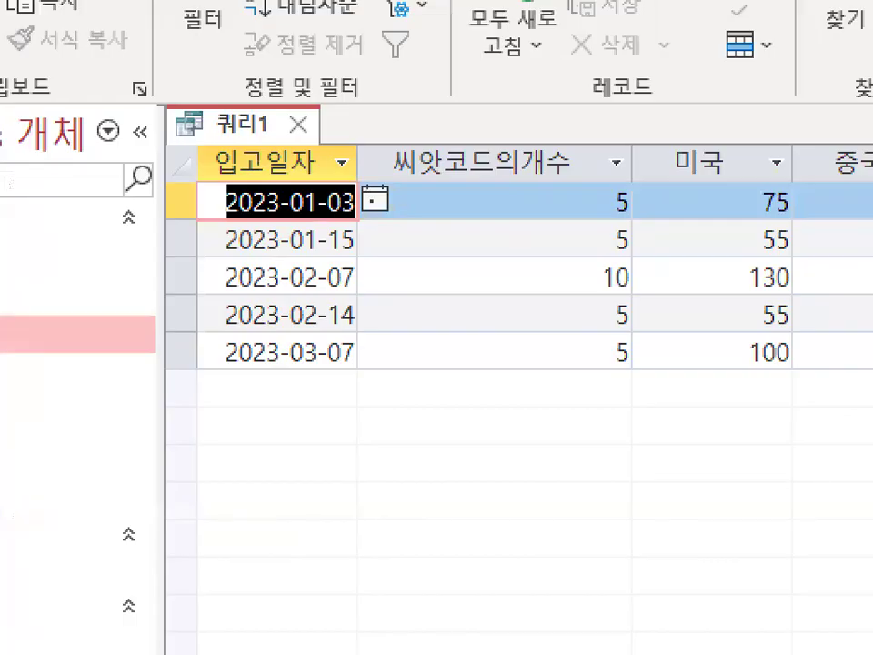
left_click_drag(286, 217, 320, 217)
left_click_drag(277, 259, 315, 260)
left_click_drag(275, 295, 317, 294)
left_click_drag(284, 331, 319, 331)
left_click_drag(283, 372, 328, 372)
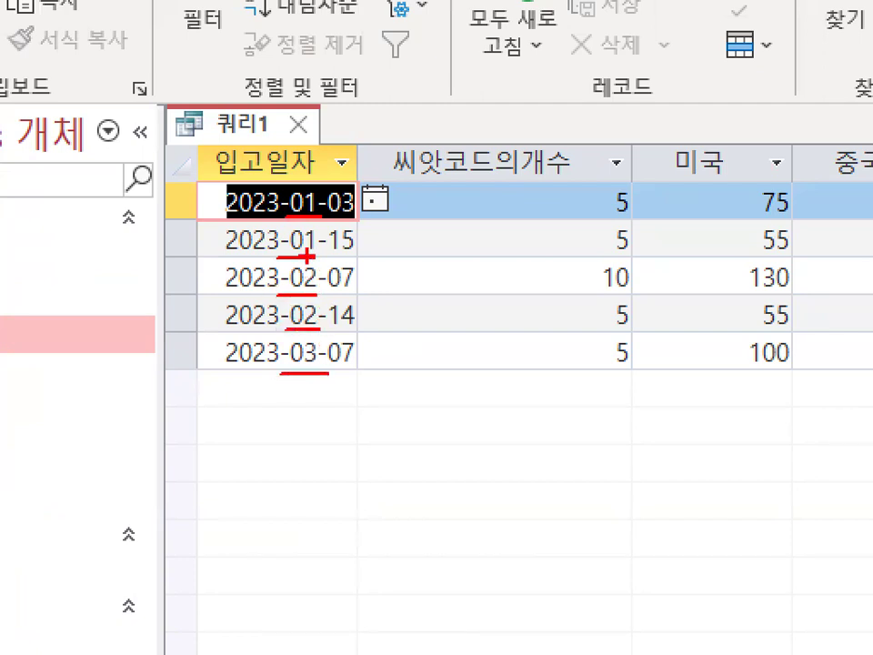
mouse_move(319, 251)
left_mouse_down()
mouse_move(280, 233)
mouse_move(323, 185)
left_mouse_up()
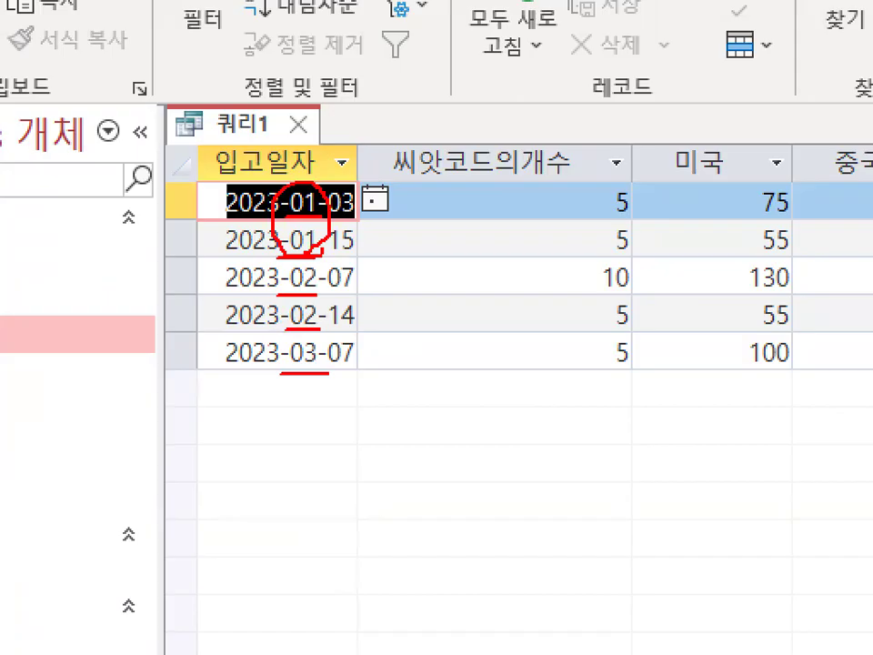
Circle the two 02 months together and the single 03 month in the 입고일자 dates in red.
mouse_move(277, 294)
left_mouse_down()
mouse_move(289, 314)
mouse_move(325, 333)
left_mouse_up()
left_click_drag(315, 269, 326, 317)
mouse_move(304, 372)
left_mouse_down()
mouse_move(309, 333)
mouse_move(328, 369)
left_mouse_up()
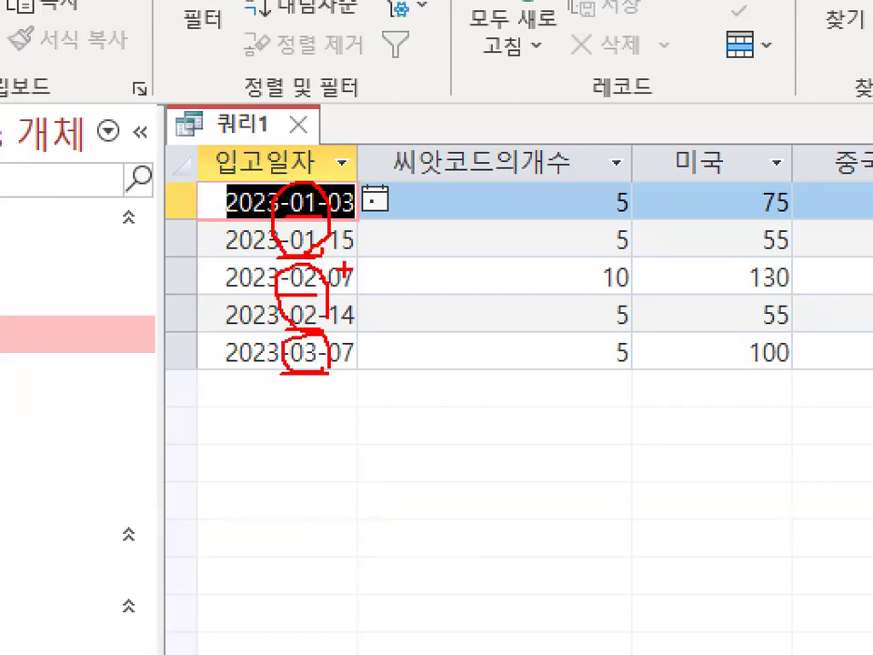
Draw a red line from the 01 months toward their counts, circle and bracket those two counts, and write 10 as their total.
left_click_drag(318, 215, 486, 220)
mouse_move(611, 189)
left_mouse_down()
mouse_move(598, 258)
mouse_move(576, 222)
mouse_move(641, 205)
mouse_move(636, 253)
left_mouse_up()
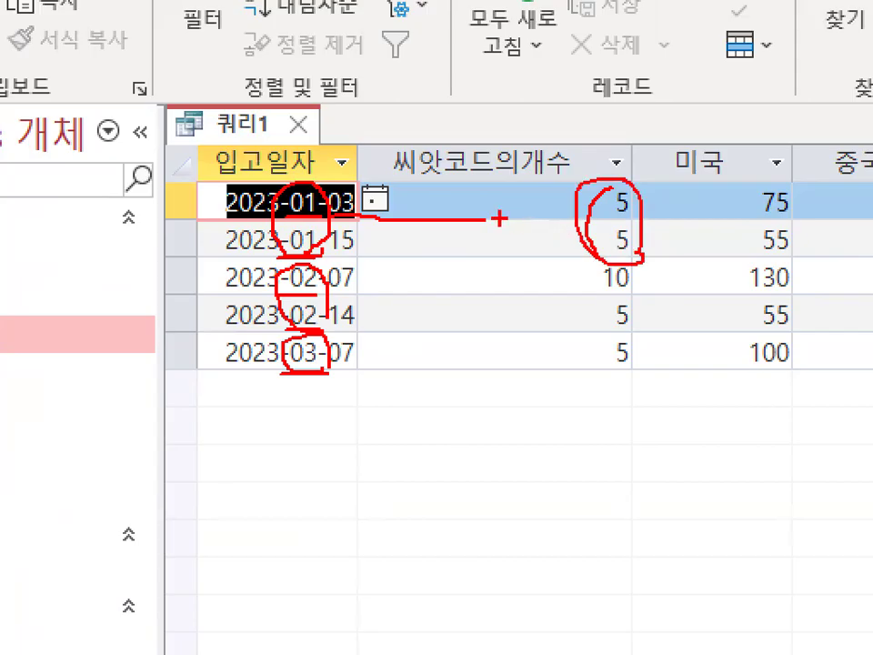
left_click_drag(553, 200, 533, 239)
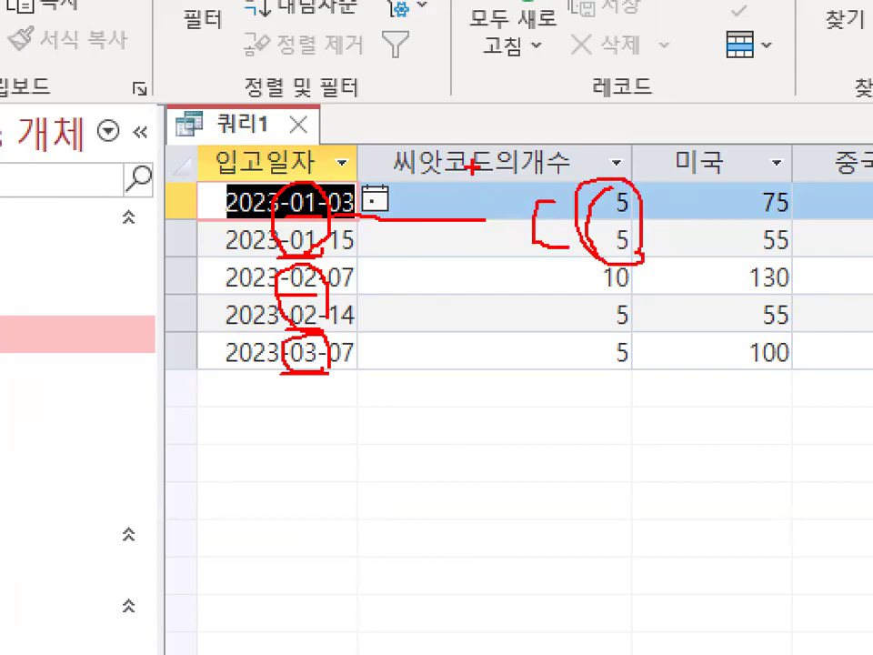
left_click_drag(471, 173, 507, 182)
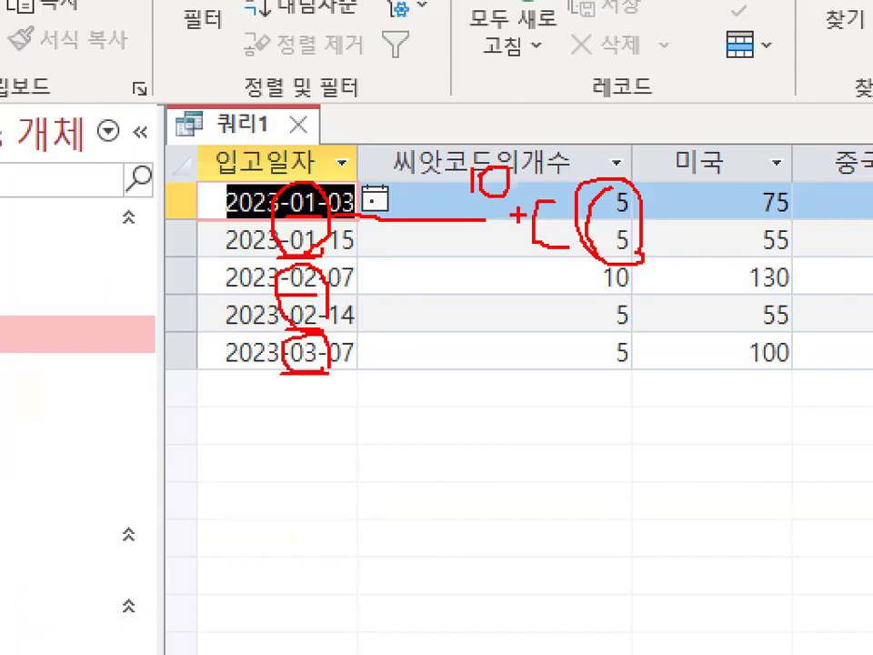
Bracket the two February counts and write 15 beside them, underline the March count and write 5 beside it.
left_click_drag(590, 269, 569, 317)
left_click_drag(504, 287, 503, 326)
left_click_drag(523, 282, 523, 314)
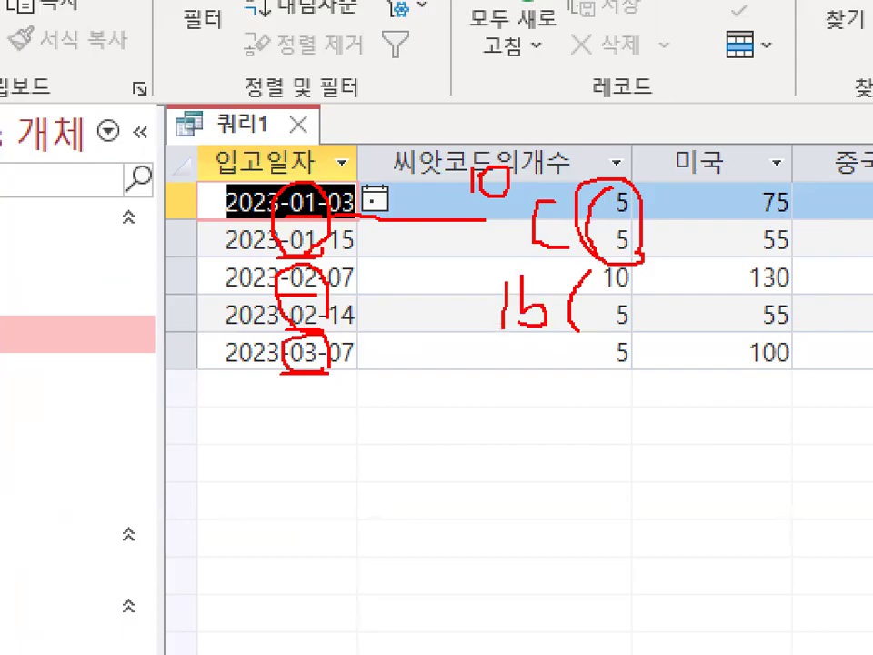
left_click_drag(605, 370, 638, 370)
mouse_move(527, 348)
left_mouse_down()
mouse_move(527, 378)
mouse_move(510, 379)
mouse_move(569, 357)
left_mouse_up()
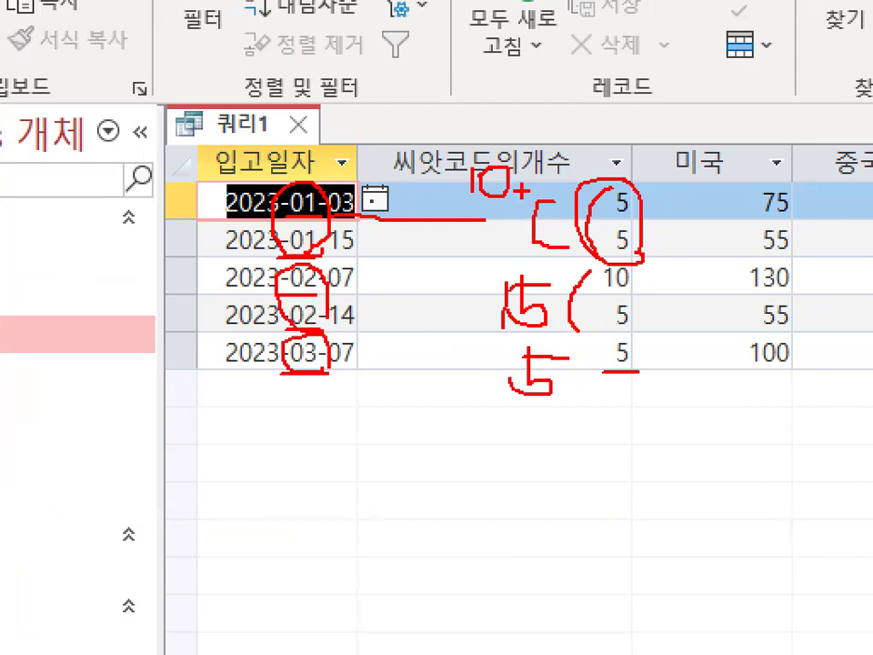
Circle the handwritten totals 10, 15 and 5, tick the 입고일자 header, and circle the two January counts again in red.
left_click_drag(527, 180, 531, 193)
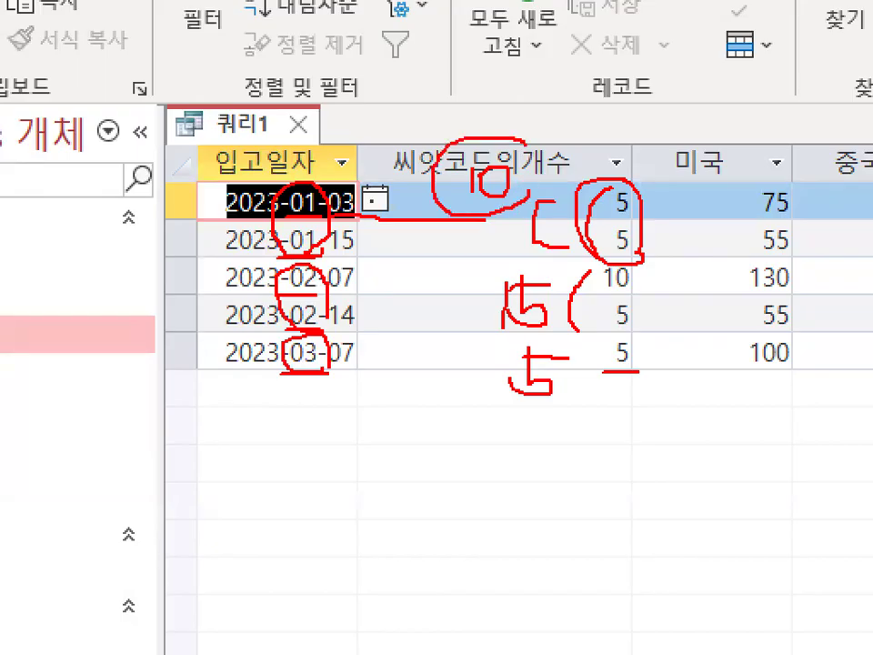
left_click_drag(551, 305, 548, 314)
left_click_drag(556, 357, 569, 417)
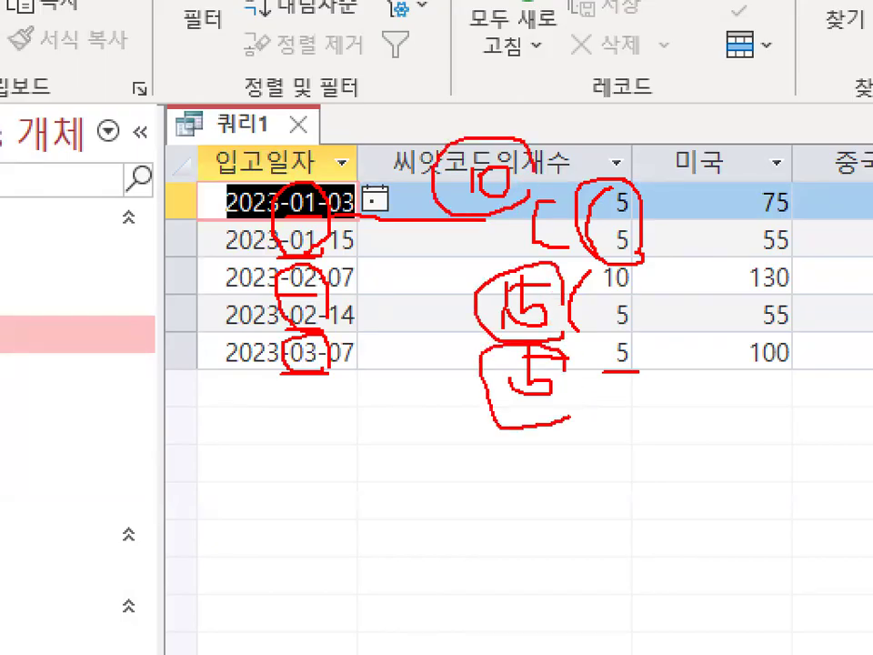
left_click_drag(206, 153, 312, 52)
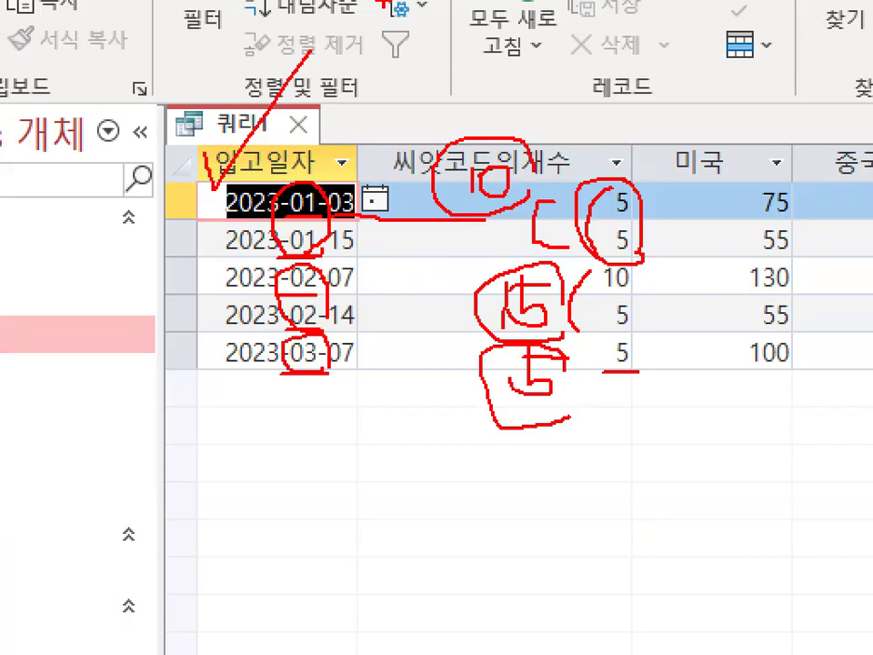
mouse_move(641, 264)
left_mouse_down()
mouse_move(608, 191)
mouse_move(640, 244)
left_mouse_up()
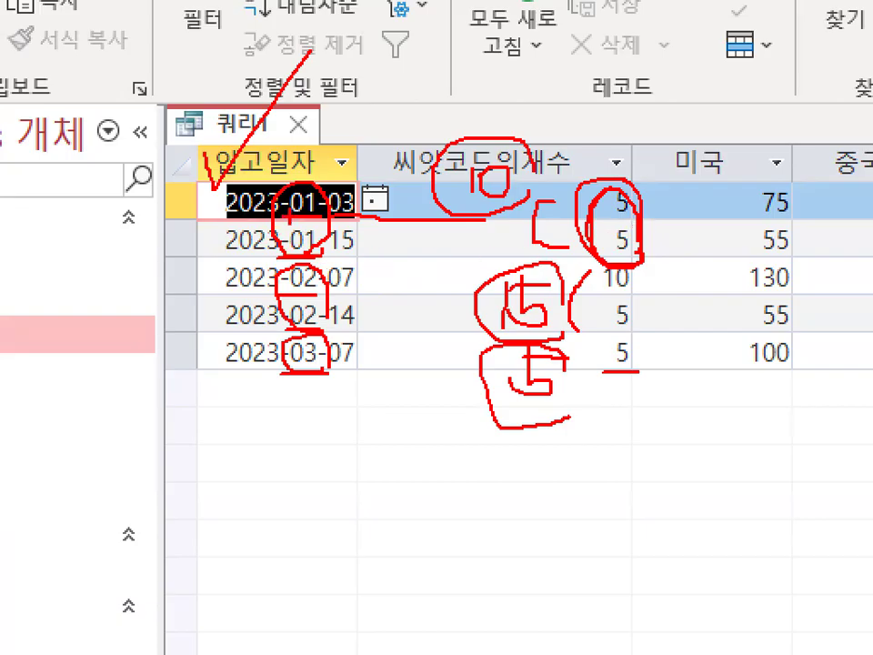
left_click_drag(647, 243, 640, 247)
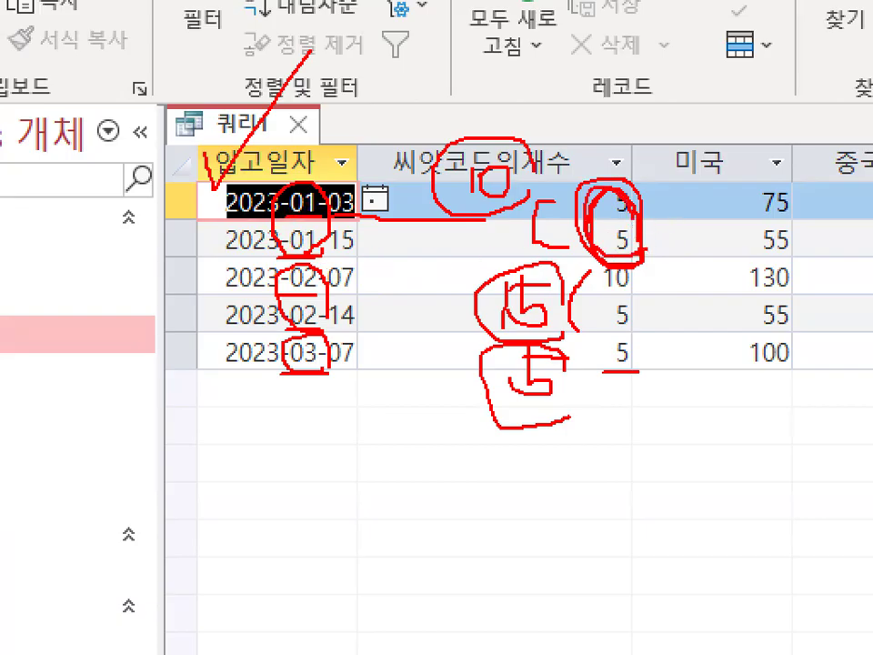
key("Escape")
Underline the month and day of all five 입고일자 dates in red and outline the 씨앗코드의개수 column's values.
key("ctrl+1")
left_click(381, 197)
mouse_move(411, 166)
left_mouse_down()
mouse_move(391, 224)
mouse_move(399, 328)
left_mouse_up()
left_click_drag(128, 201, 196, 201)
left_click_drag(144, 224, 208, 232)
left_click_drag(147, 278, 191, 280)
left_click_drag(151, 307, 209, 306)
left_click_drag(132, 347, 200, 347)
left_click_drag(449, 341, 525, 293)
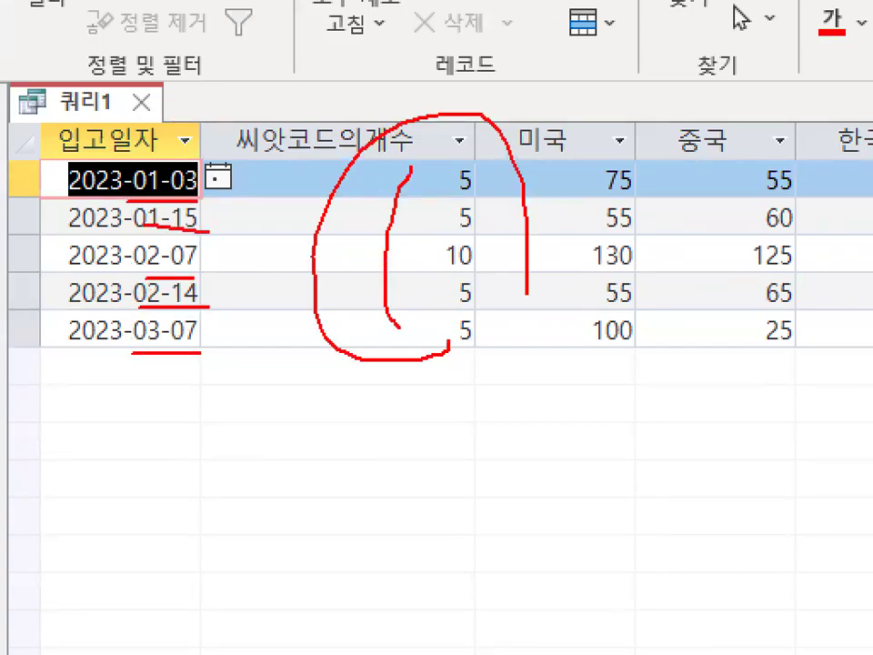
key("Escape")
Circle the upper 입고일자 dates, underline and tick the two January dates, and circle their two 씨앗코드의개수 values in red.
key("ctrl+1")
left_click(323, 218)
mouse_move(330, 225)
left_mouse_down()
mouse_move(335, 265)
mouse_move(201, 217)
mouse_move(335, 206)
mouse_move(337, 255)
left_mouse_up()
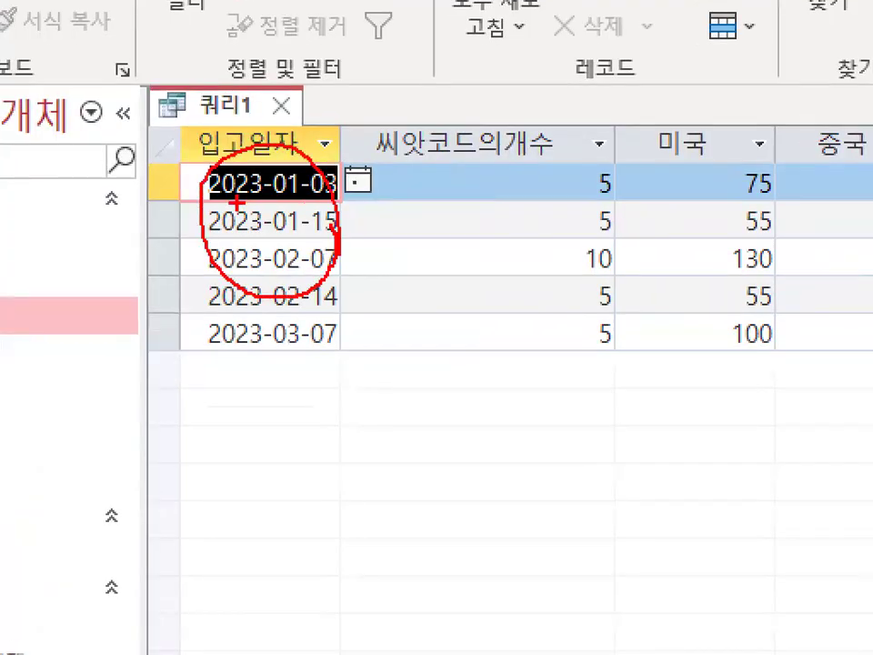
left_click_drag(235, 201, 311, 203)
left_click_drag(241, 247, 297, 251)
mouse_move(616, 234)
left_mouse_down()
mouse_move(563, 202)
mouse_move(615, 166)
mouse_move(622, 225)
left_mouse_up()
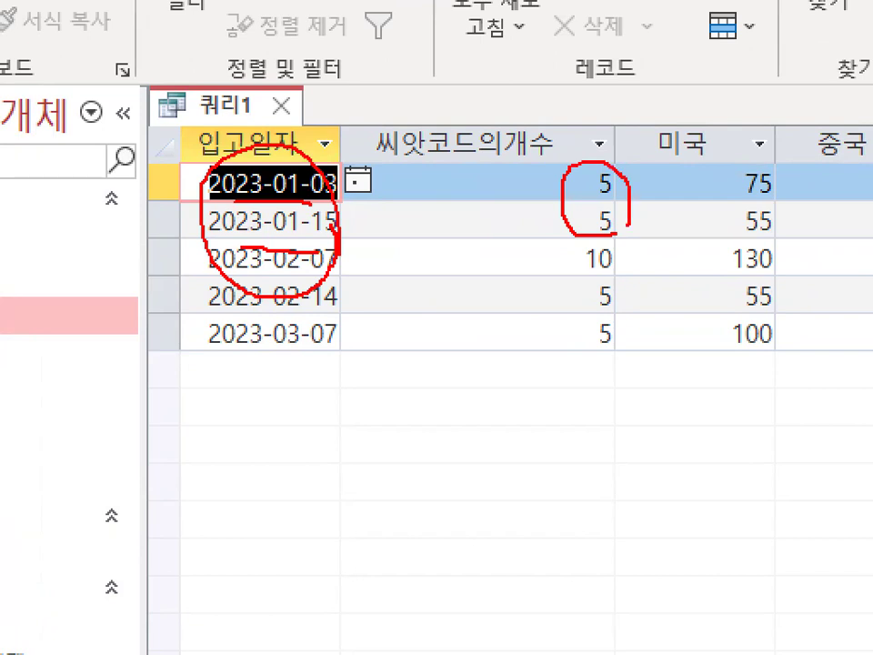
left_click_drag(271, 166, 307, 143)
mouse_move(287, 211)
left_mouse_down()
mouse_move(290, 230)
mouse_move(345, 164)
left_mouse_up()
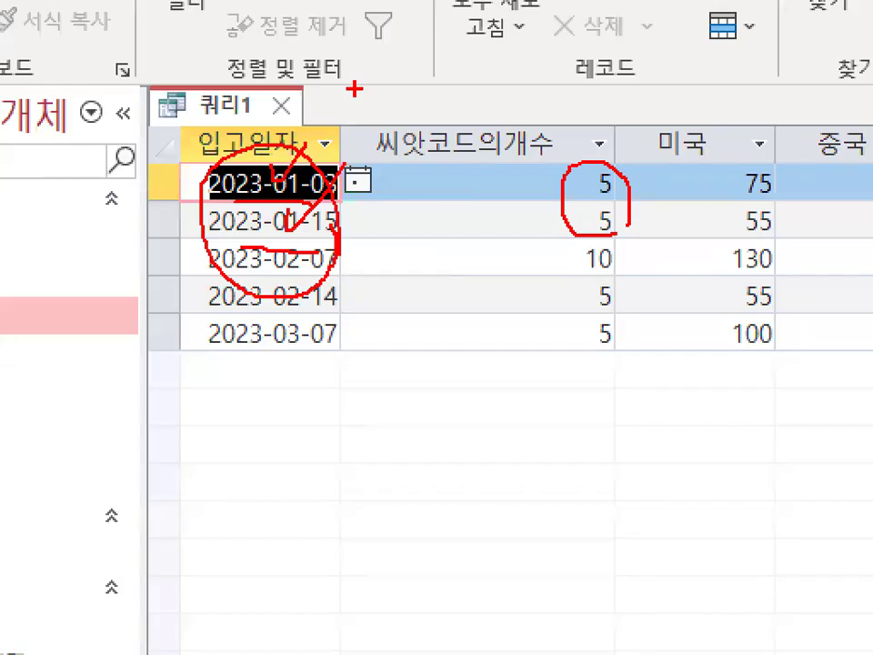
key("Escape")
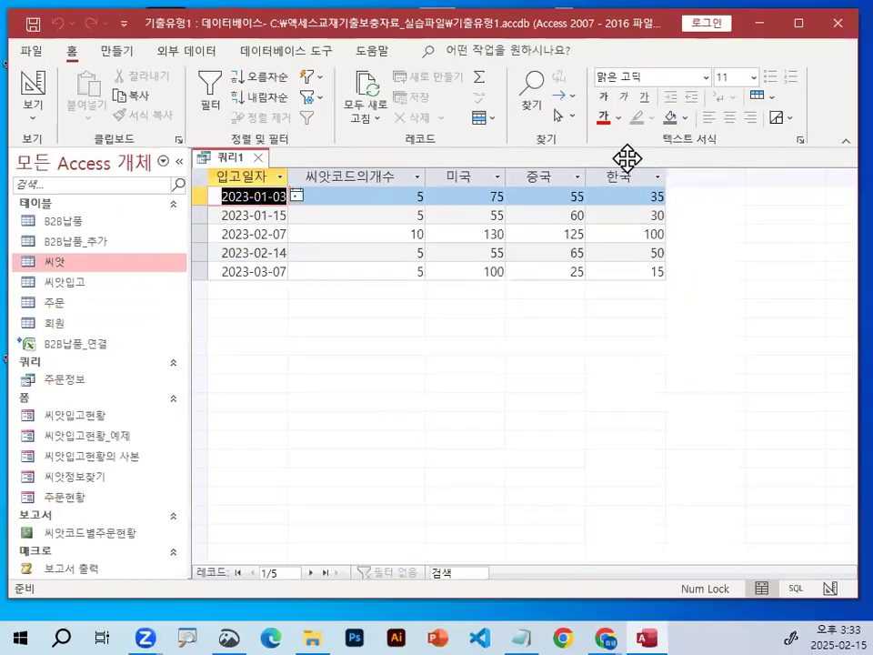
Circle the 한국 header in red and circle the 미국 and 중국 headers together.
key("ctrl+1")
left_click(613, 165)
left_click_drag(237, 218, 668, 221)
mouse_move(259, 215)
left_mouse_down()
mouse_move(483, 180)
mouse_move(678, 205)
mouse_move(642, 198)
mouse_move(650, 167)
left_mouse_up()
key("Escape")
key("ctrl+1")
left_click(653, 166)
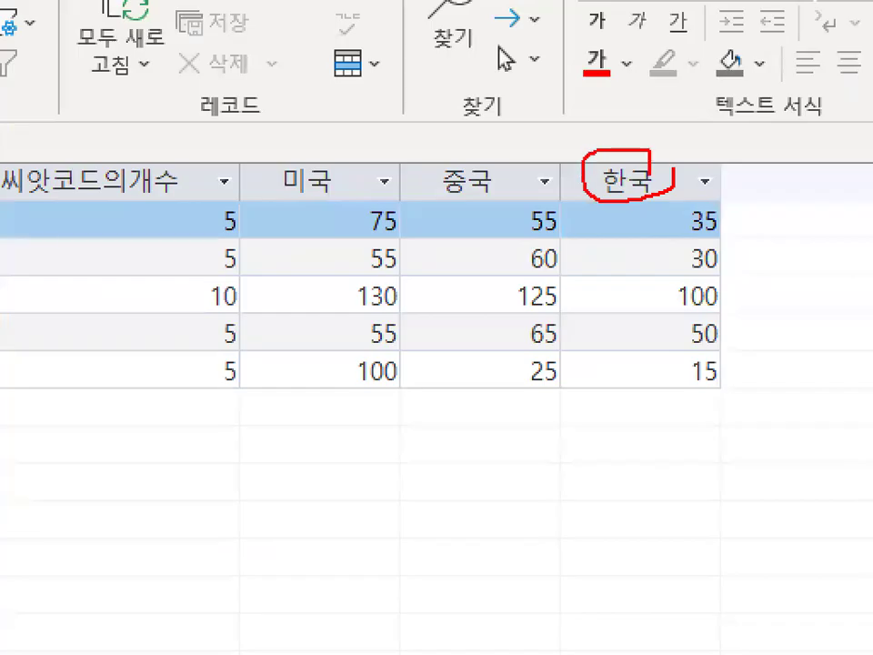
mouse_move(525, 191)
left_mouse_down()
mouse_move(293, 175)
mouse_move(493, 193)
left_mouse_up()
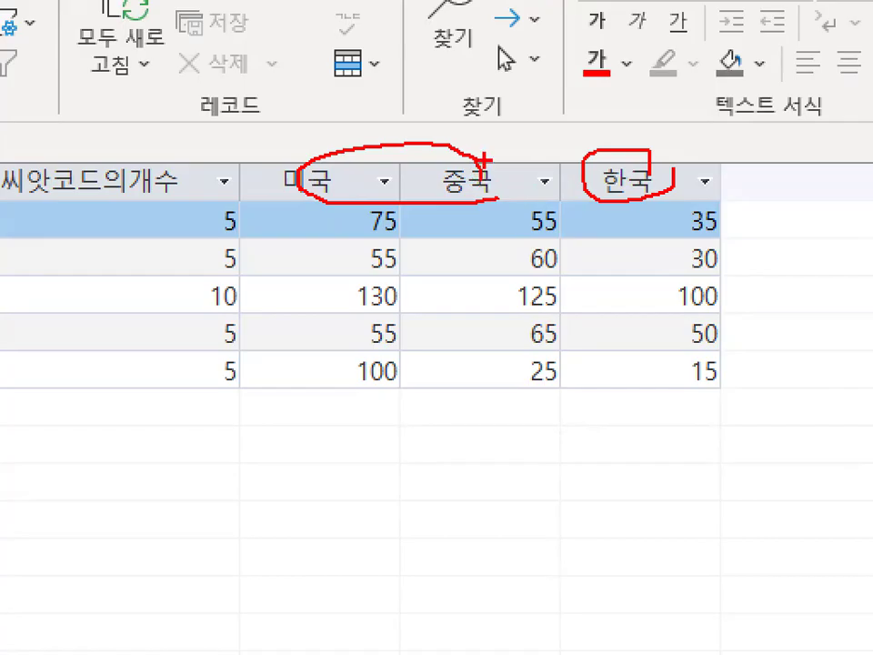
Link the 중국 header to the 한국 header with a red line and write iif below 한국.
left_click_drag(469, 167, 625, 200)
left_click_drag(591, 263, 593, 289)
left_click_drag(612, 250, 612, 274)
left_click(614, 295)
left_click_drag(651, 223, 631, 292)
left_click_drag(620, 252, 661, 252)
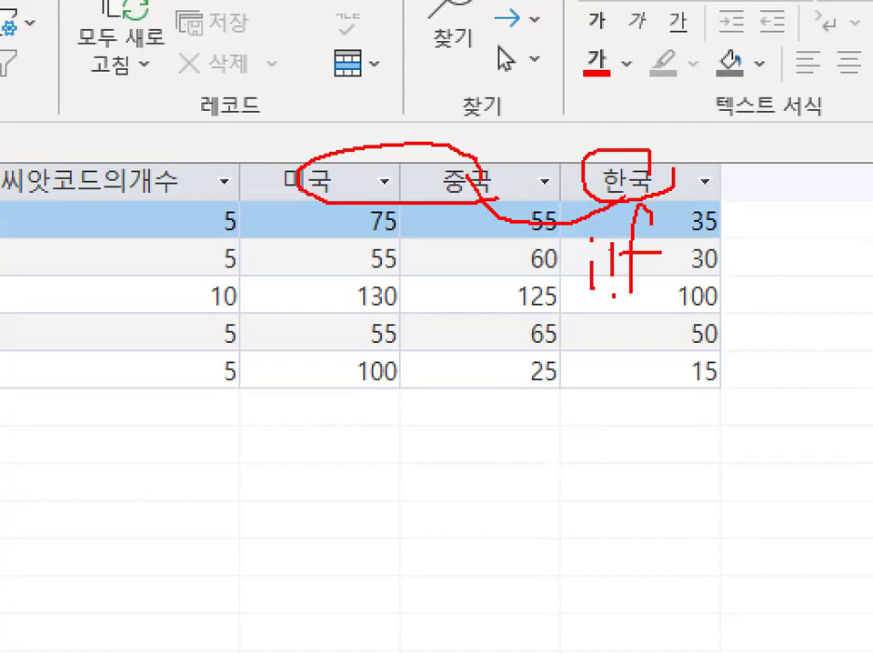
key("Escape")
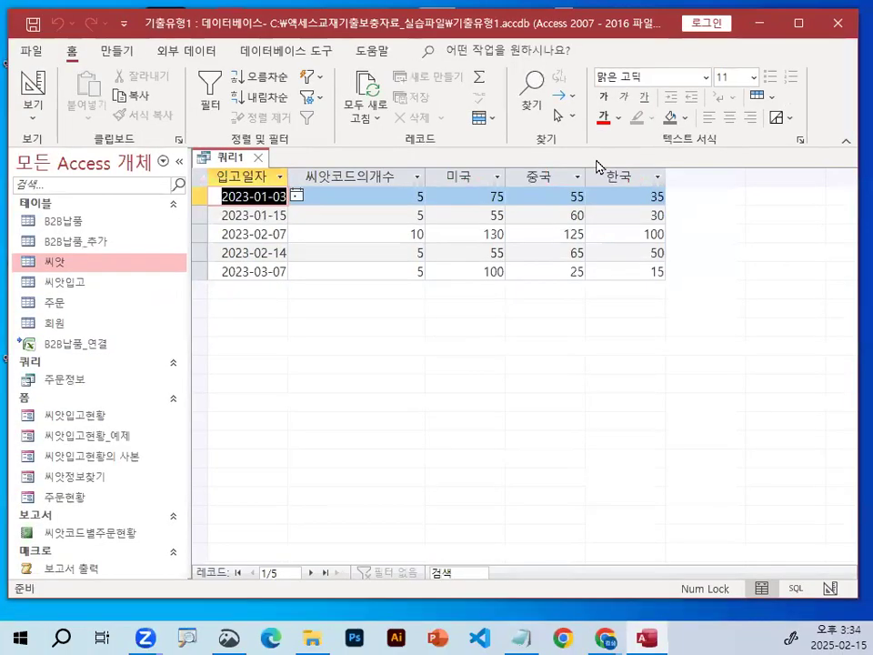
Underline the 씨앗코드의개수 header in red and circle its 씨앗코드 part.
key("ctrl+1")
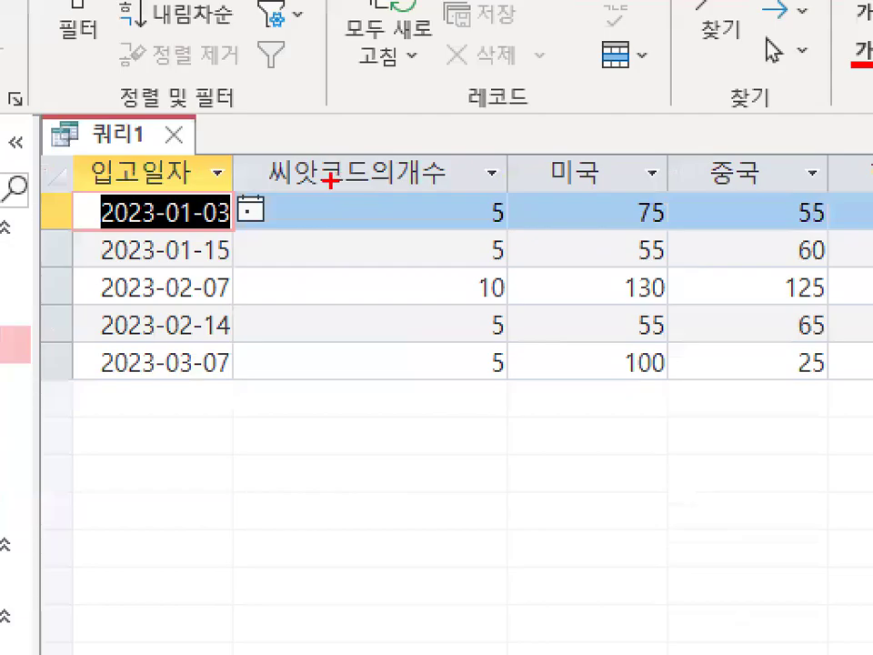
left_click_drag(269, 188, 449, 188)
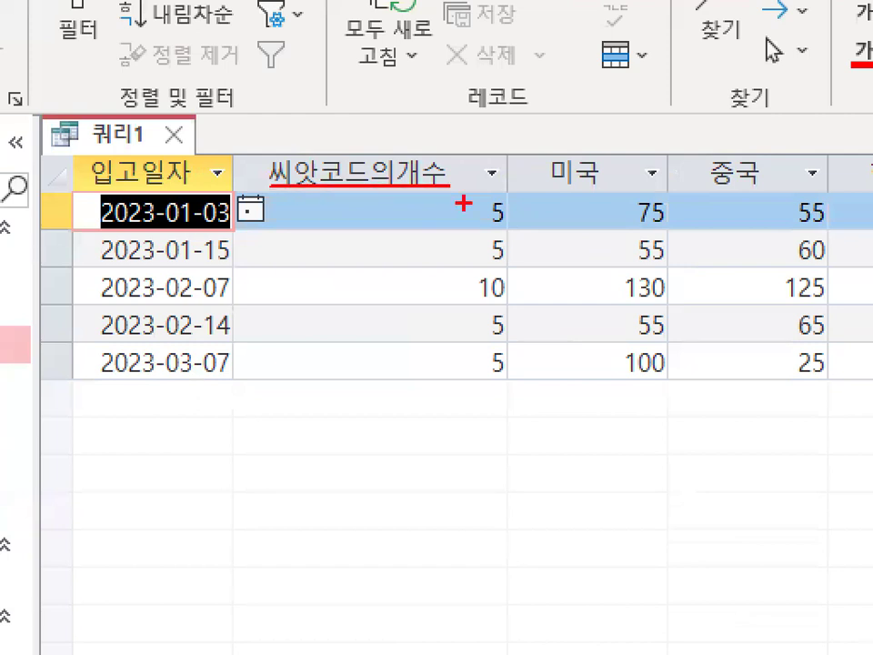
mouse_move(370, 187)
left_mouse_down()
mouse_move(279, 162)
mouse_move(376, 175)
left_mouse_up()
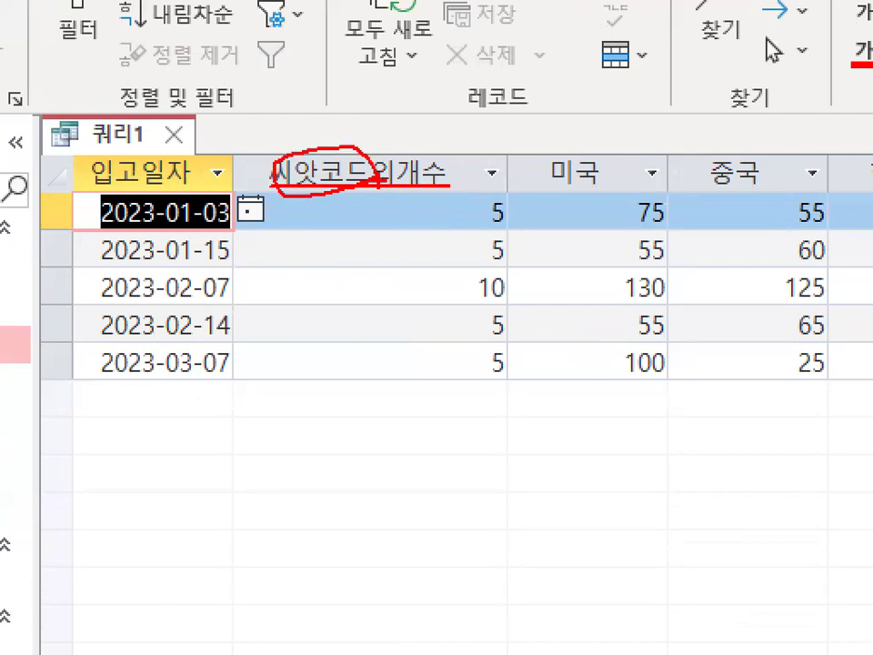
key("Escape")
Underline the 씨앗코드의개수 header, add a check mark above it, and circle the whole header in red.
key("ctrl+1")
left_click(342, 182)
left_click_drag(291, 194, 450, 193)
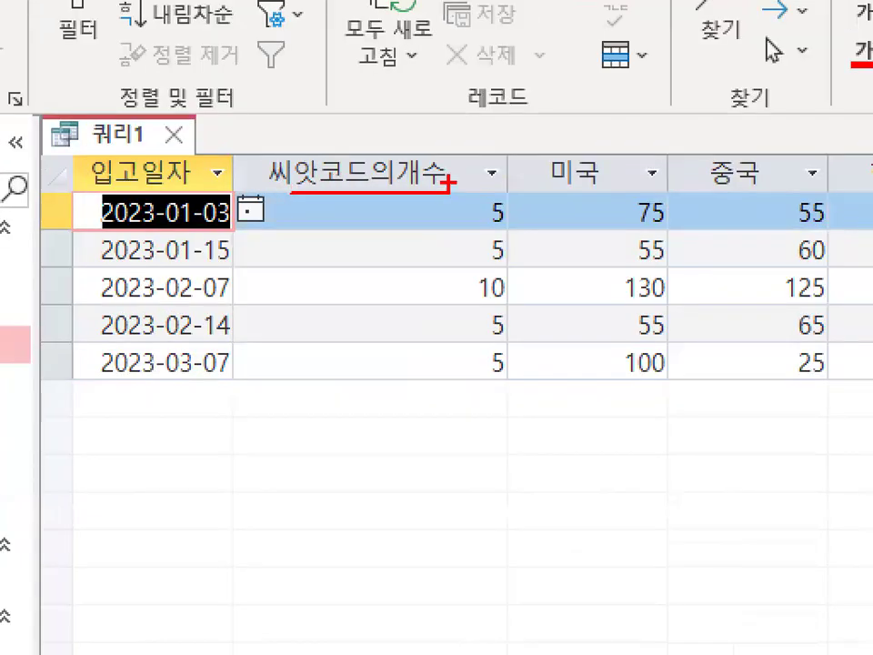
left_click_drag(319, 130, 375, 57)
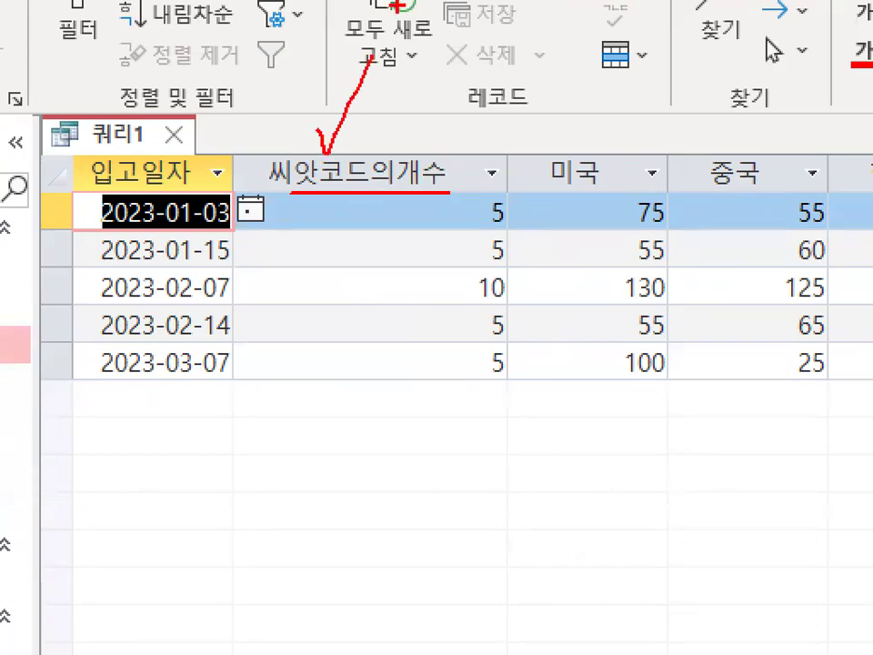
mouse_move(322, 200)
left_mouse_down()
mouse_move(458, 189)
mouse_move(314, 207)
left_mouse_up()
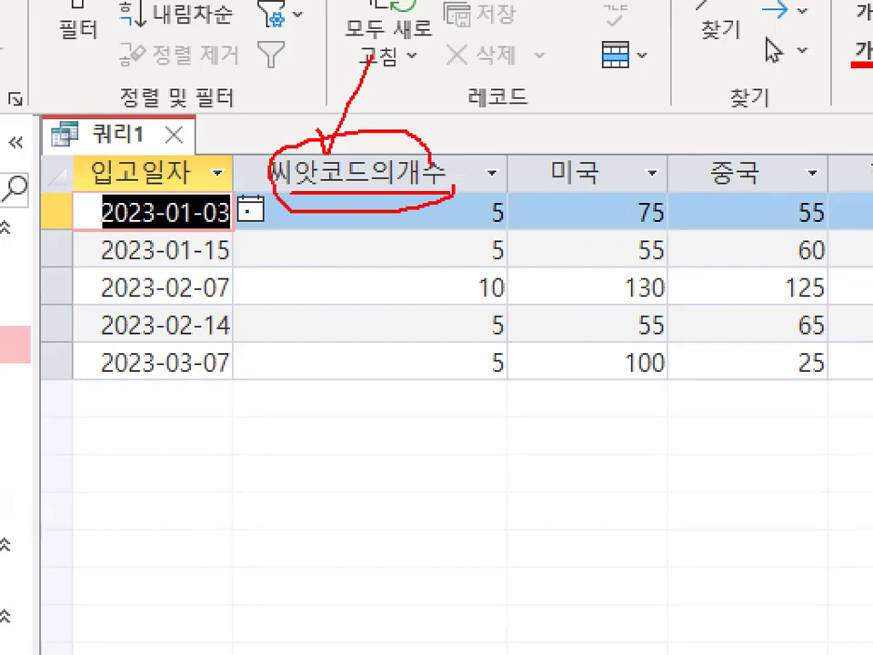
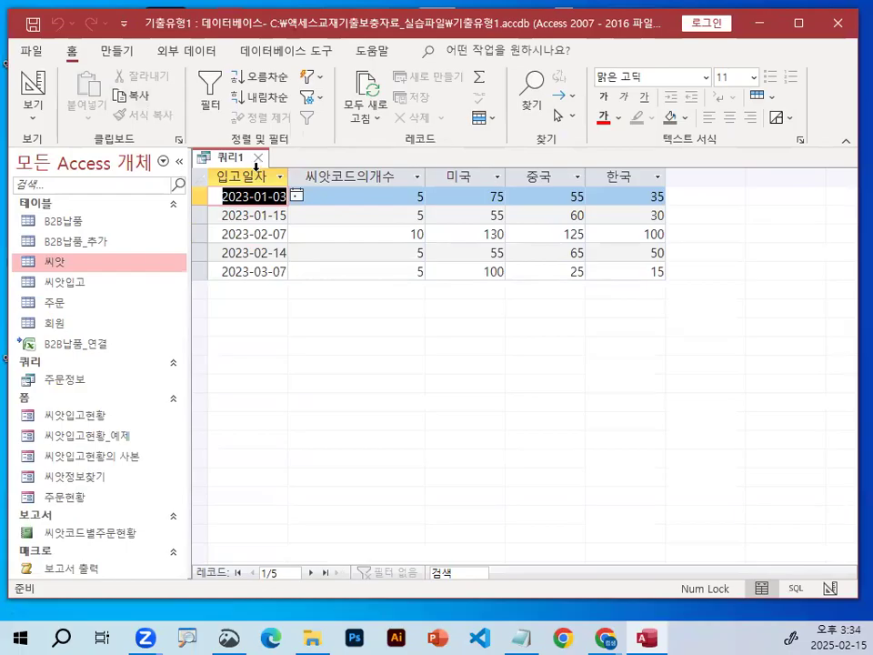
Circle the 입고일자 header in red, return to the query design, and circle the 입고일자 field there.
mouse_move(257, 170)
left_mouse_down()
mouse_move(293, 193)
mouse_move(236, 138)
mouse_move(269, 145)
left_mouse_up()
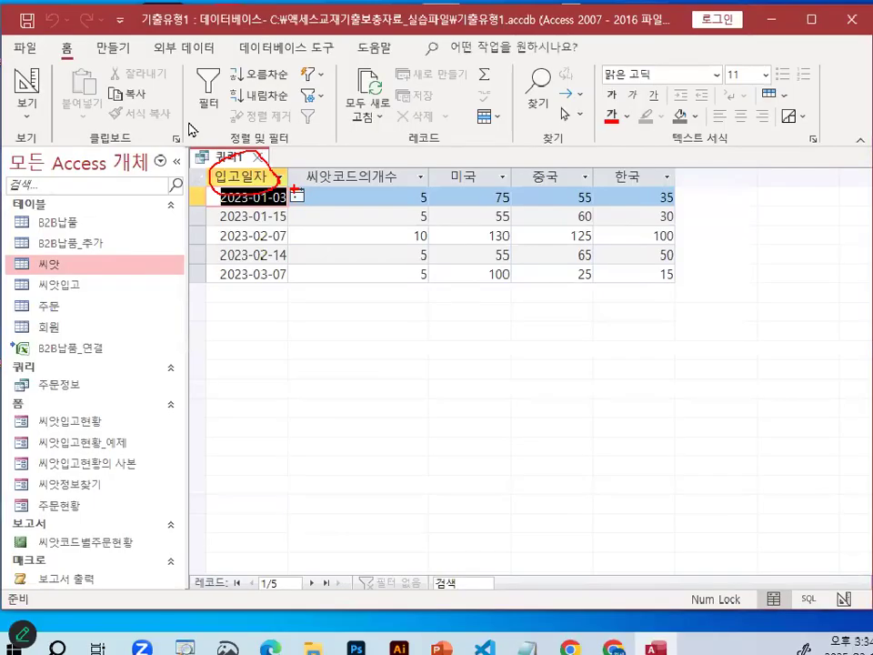
left_click(31, 86)
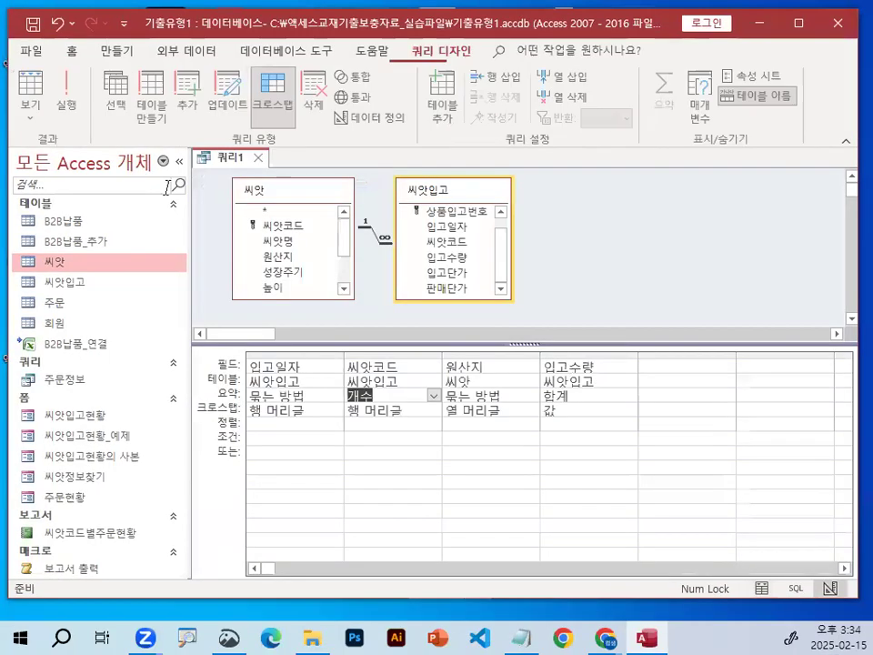
left_click(277, 367)
left_click_drag(241, 374, 301, 375)
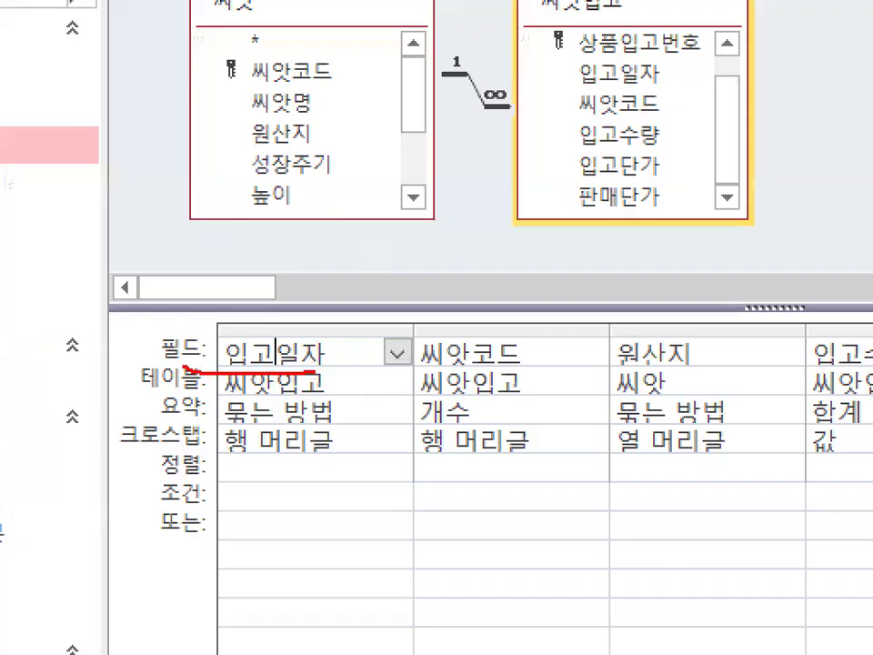
left_click_drag(184, 366, 312, 362)
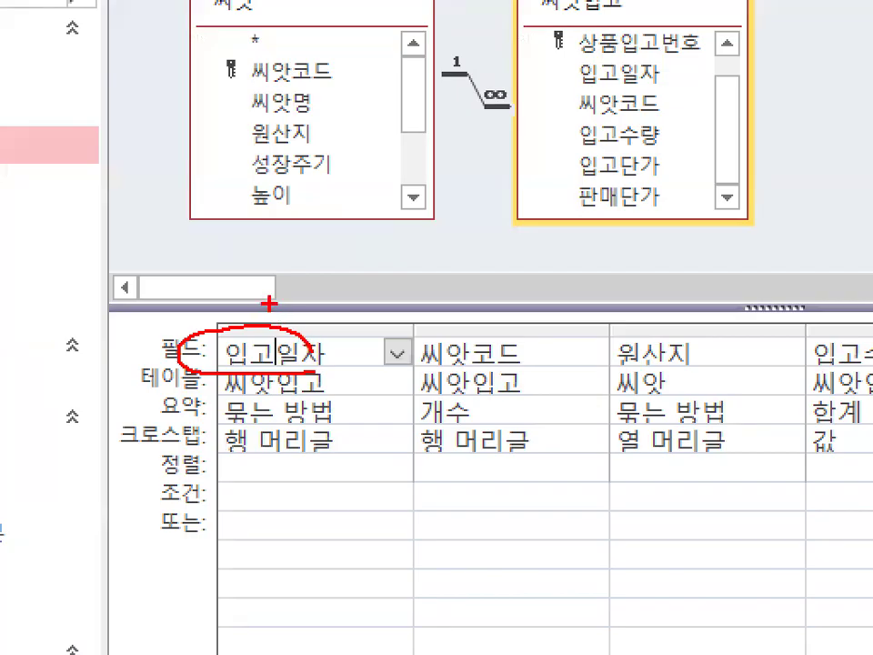
key("Escape")
left_click(321, 356)
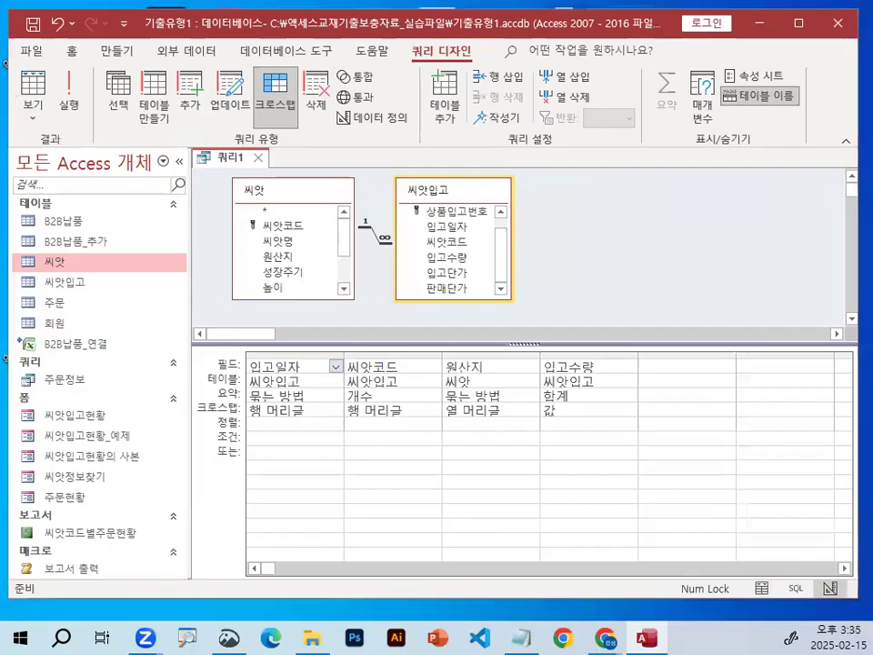
left_click_drag(315, 364, 301, 364)
key("Escape")
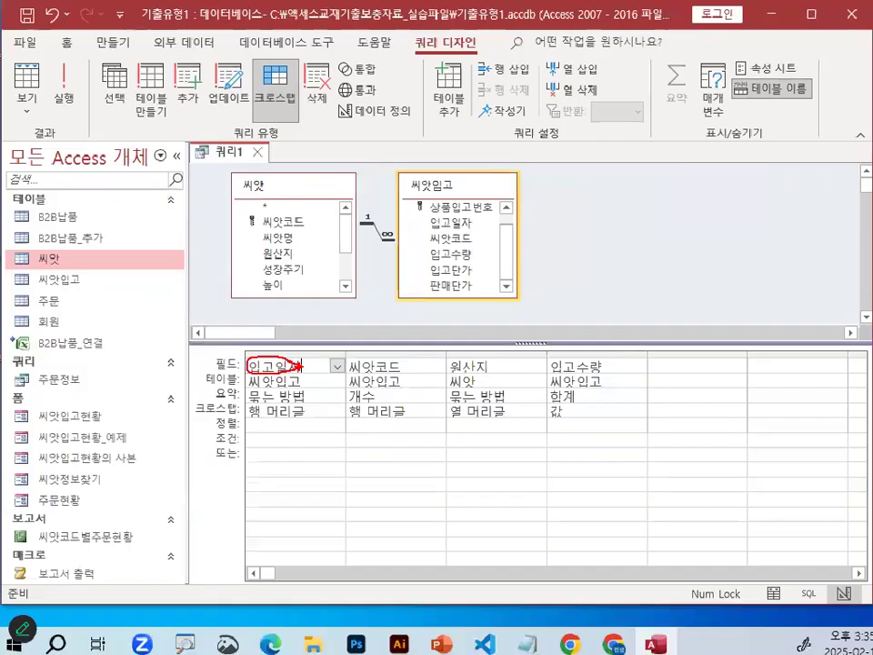
Open the 입고일자 field in the zoom editor and prefix it with the alias 입고월:.
right_click(287, 359)
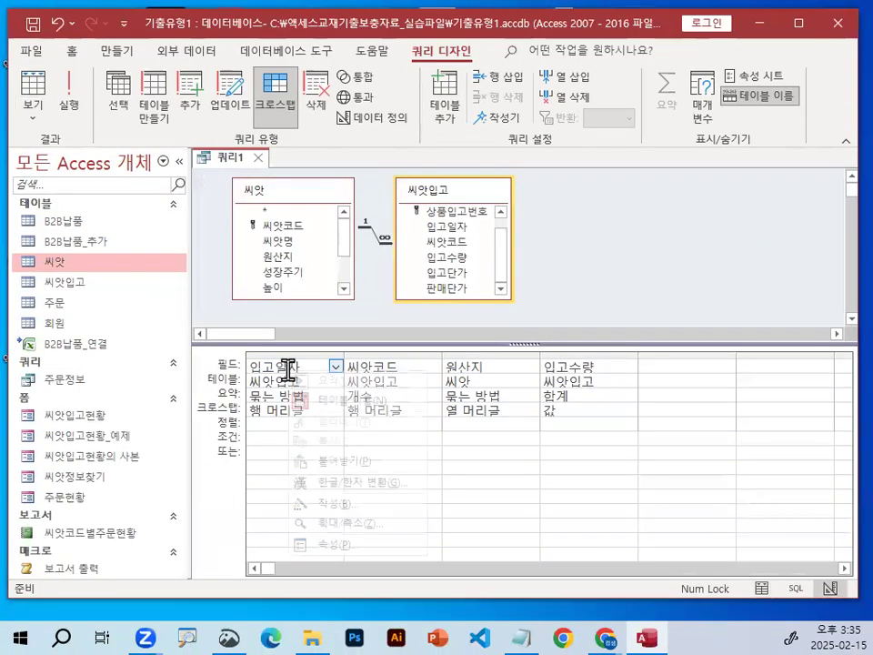
left_click(338, 523)
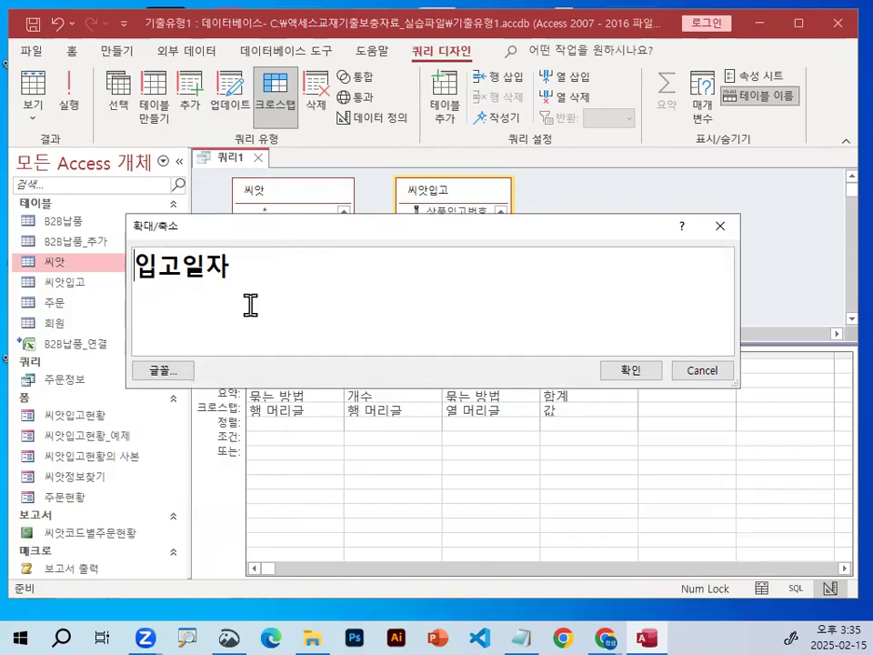
type("dlw")
key("BackSpace")
key("BackSpace")
key("BackSpace")
type("입고월")
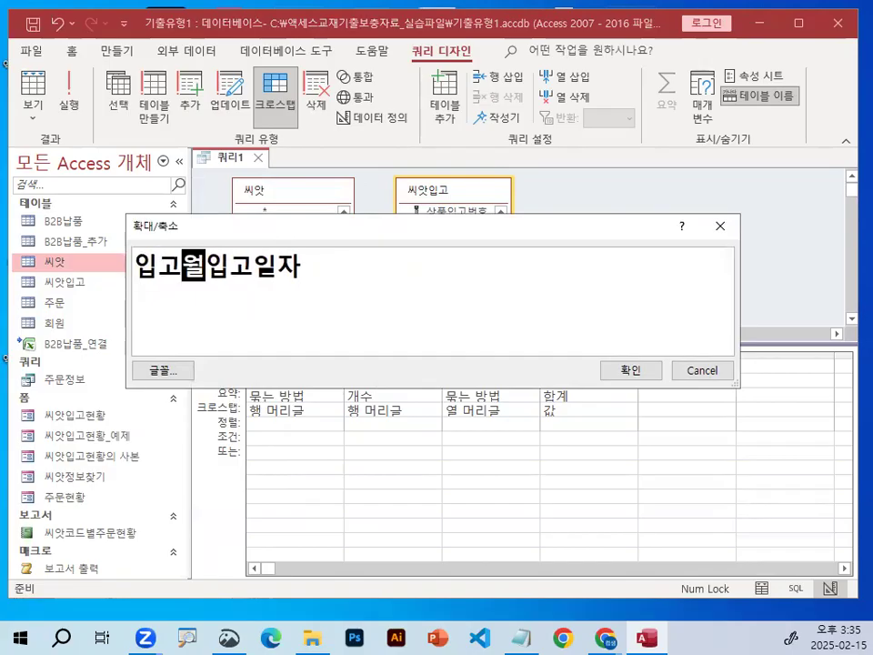
type(":")
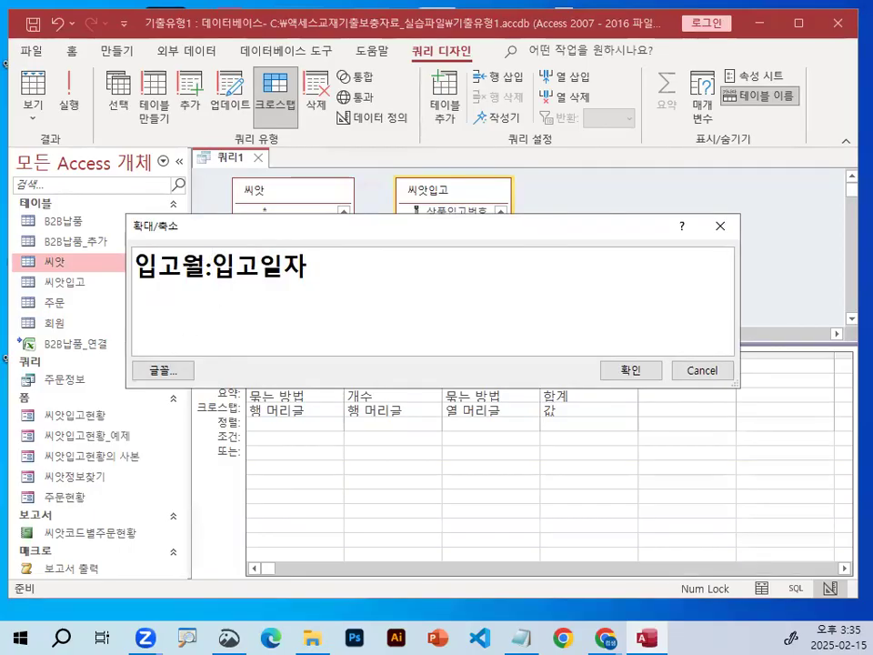
Circle the alias 입고월 in red, underline 입고일자, and draw an arrow and a cross below the expression.
key("ctrl+1")
left_click(200, 269)
mouse_move(217, 271)
left_mouse_down()
mouse_move(164, 277)
mouse_move(150, 218)
mouse_move(215, 269)
left_mouse_up()
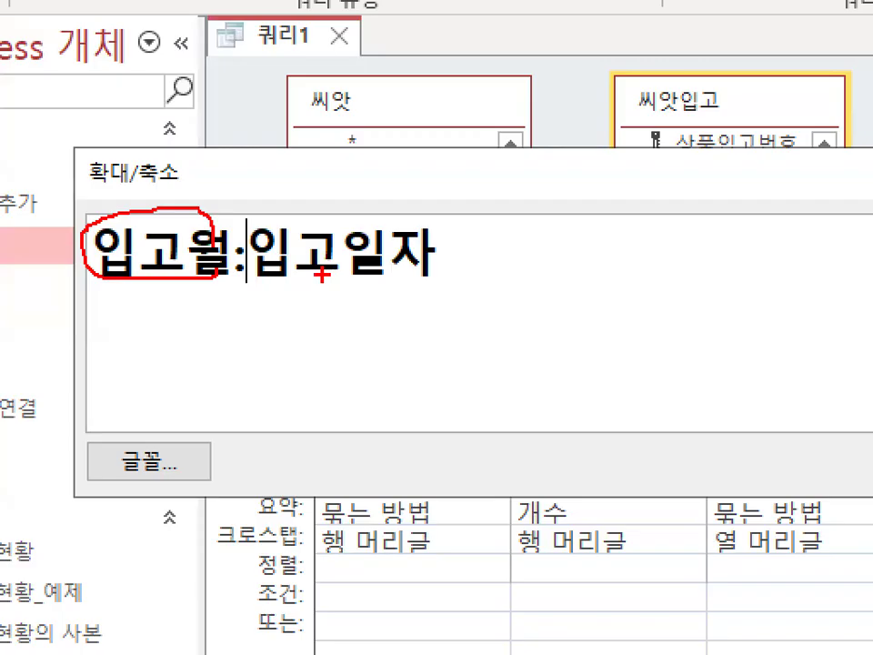
mouse_move(258, 270)
left_mouse_down()
mouse_move(422, 271)
mouse_move(399, 394)
left_mouse_up()
mouse_move(368, 353)
left_mouse_down()
mouse_move(396, 400)
mouse_move(465, 351)
left_mouse_up()
left_click_drag(536, 374, 611, 272)
left_click_drag(542, 263, 621, 351)
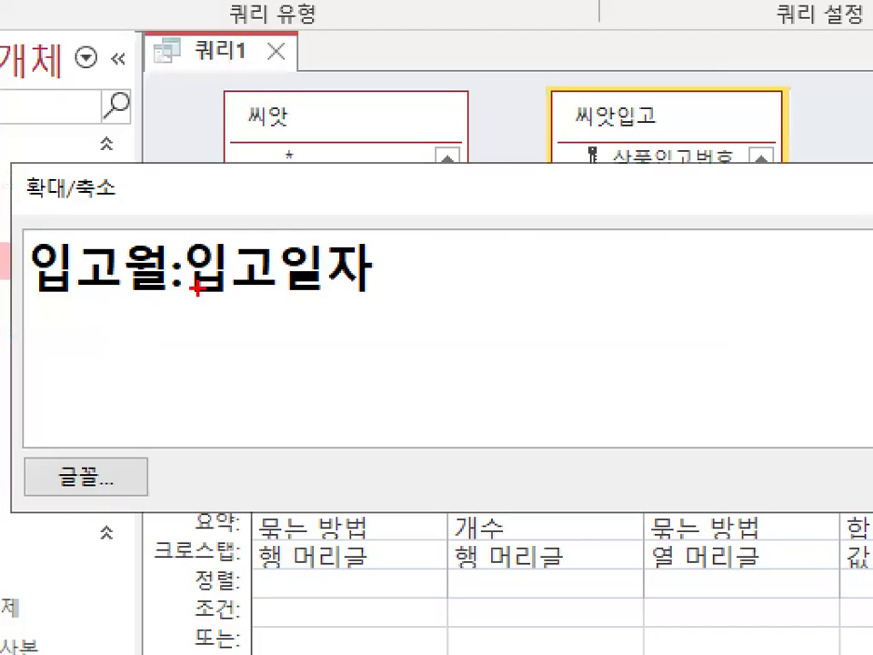
left_click_drag(220, 273, 312, 272)
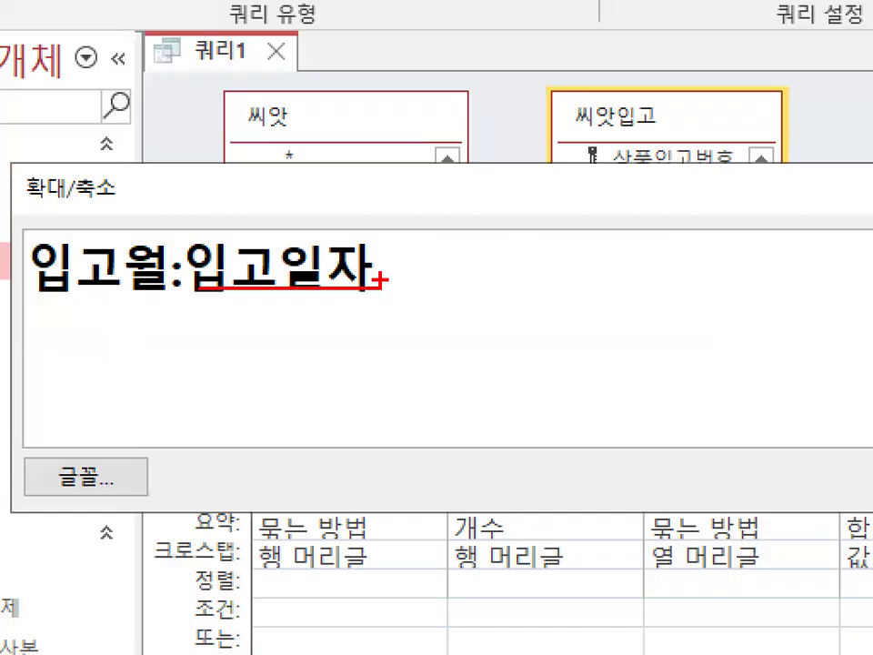
key("Escape")
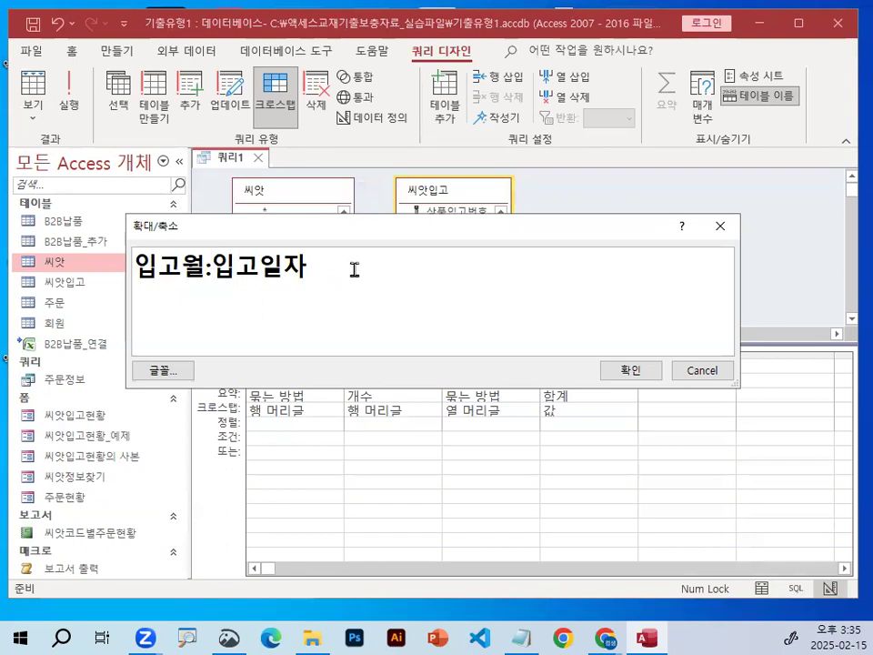
Wrap 입고일자 in the month function so the expression reads 입고월:month(입고일자).
type("mo")
type("nth")
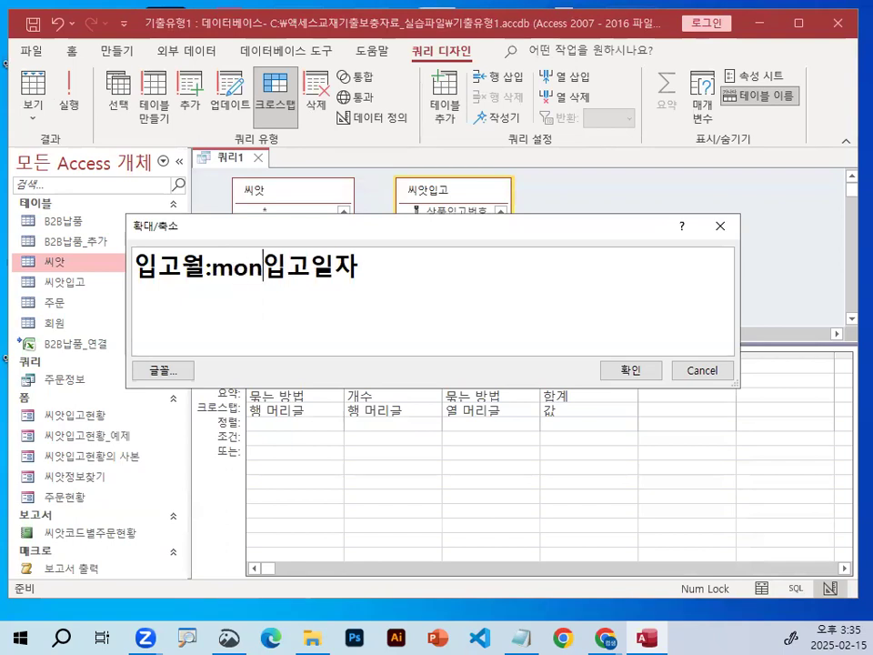
type("(")
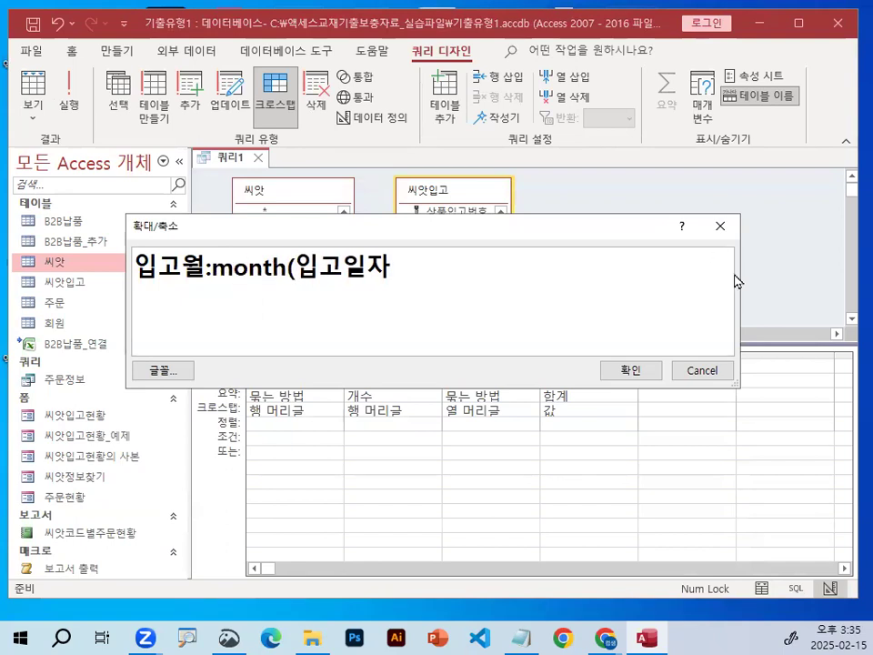
left_click(473, 266)
type(")")
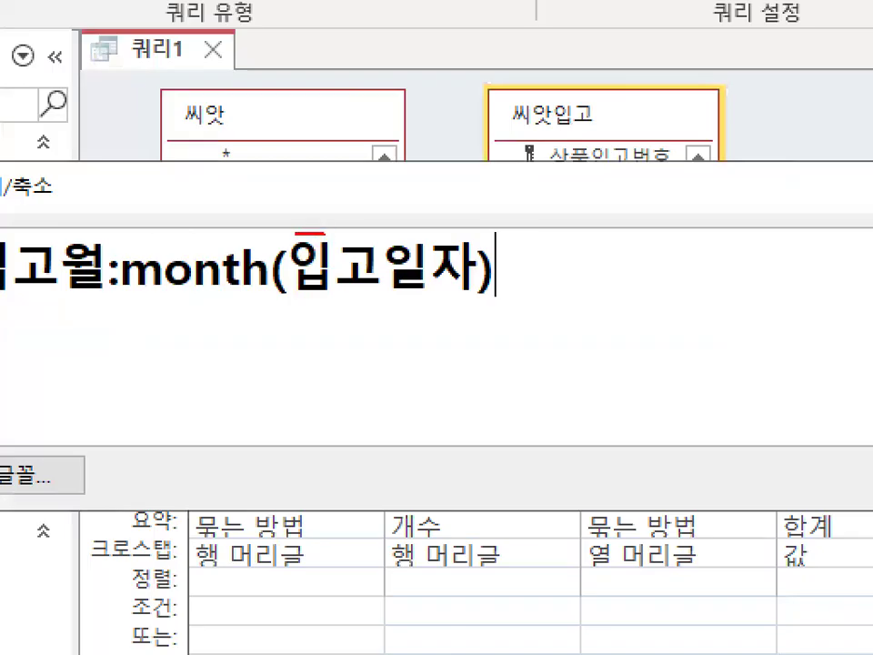
Draw red square brackets around 입고일자 inside the month function.
mouse_move(458, 231)
left_mouse_down()
mouse_move(474, 281)
mouse_move(427, 269)
left_mouse_up()
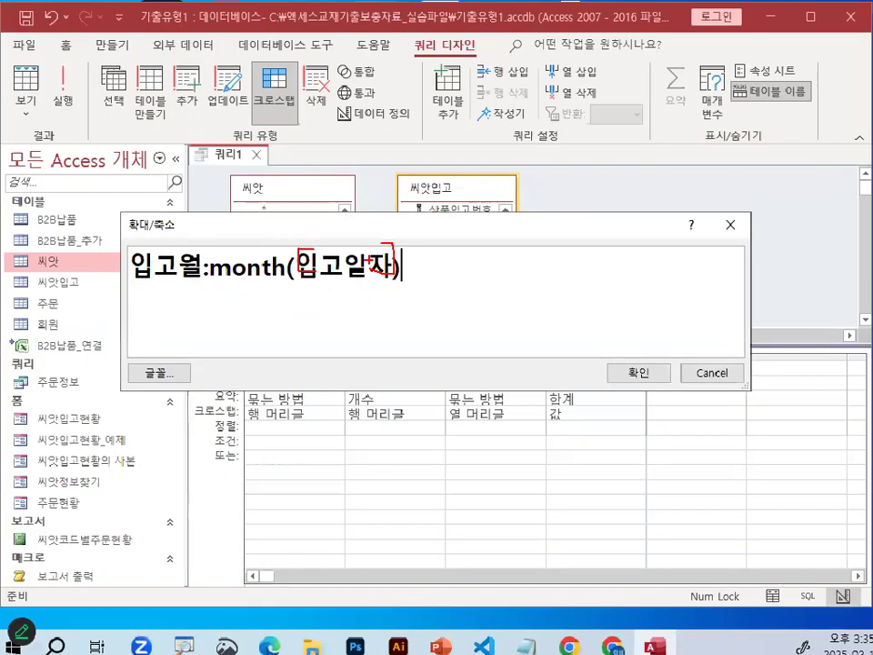
left_click_drag(297, 264, 391, 264)
left_click(411, 264)
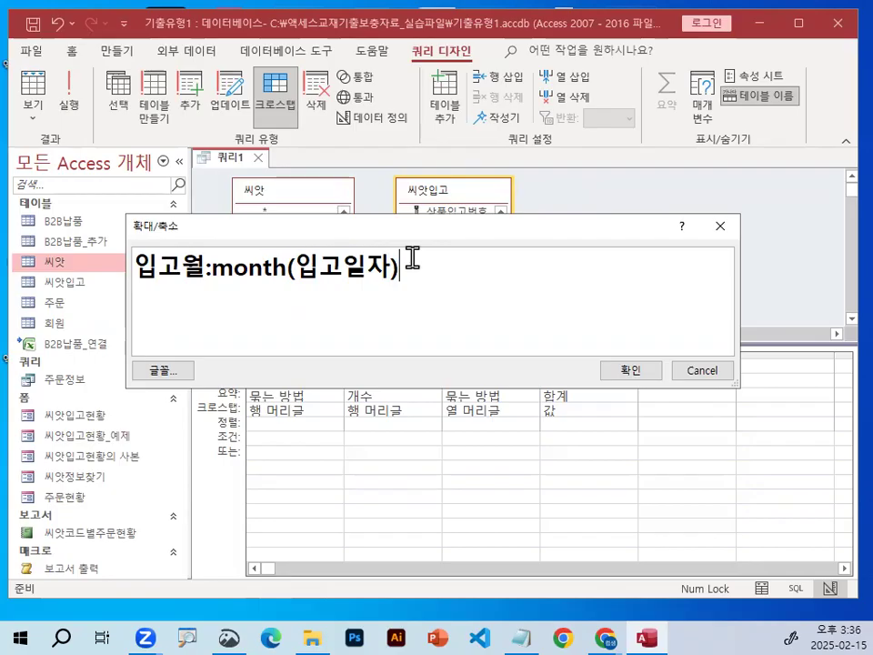
Append &"월" to the end of the 입고월 expression.
type("&")
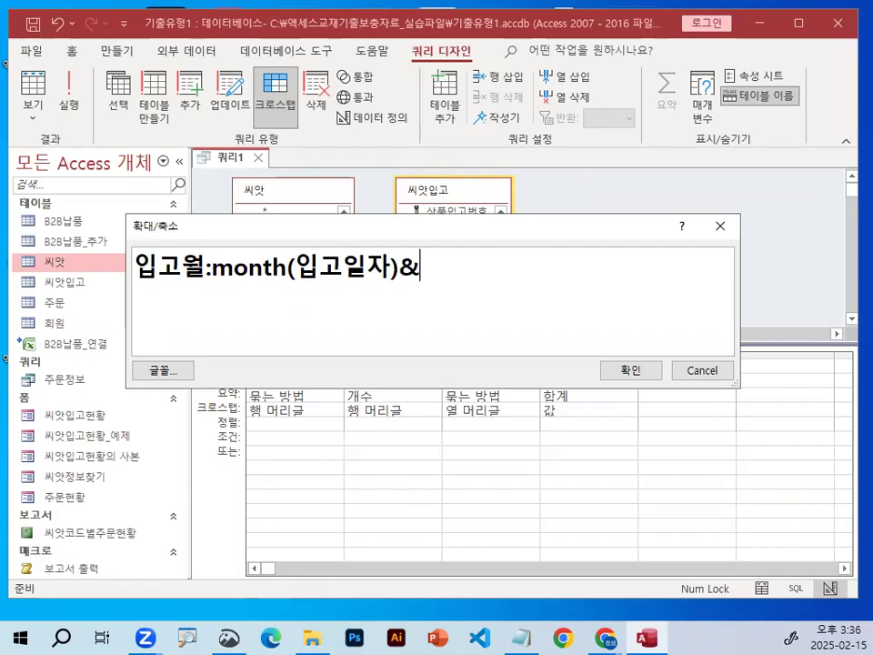
type("\"")
type("dnj")
key("BackSpace")
key("BackSpace")
key("BackSpace")
key("Hangul")
type(",우")
key("BackSpace")
key("BackSpace")
key("BackSpace")
type("월\"")
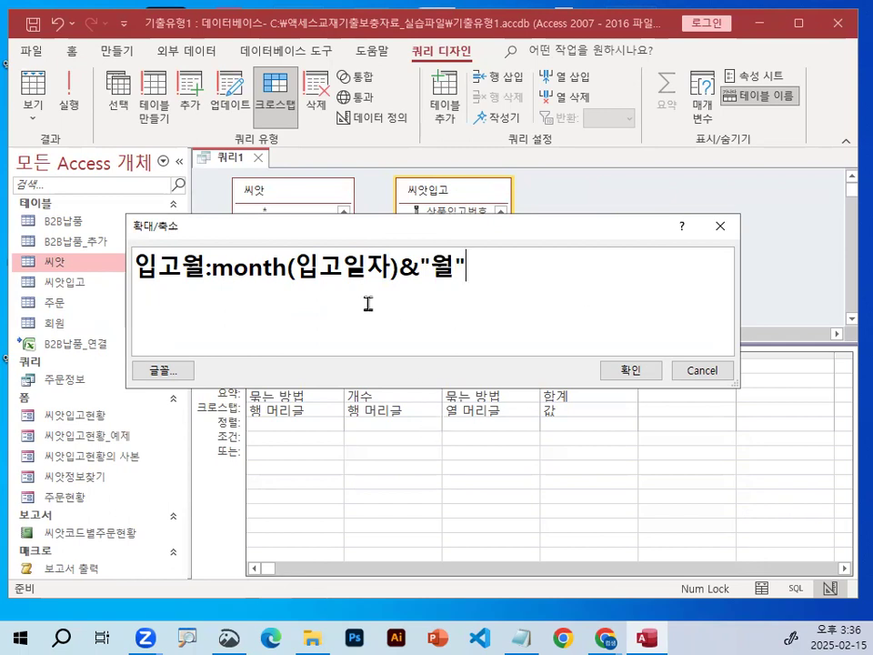
Underline 입고일자 and circle month, "월" and 입고월 in red, adding handwriting below the expression.
key("ctrl+2")
left_click_drag(298, 282, 374, 283)
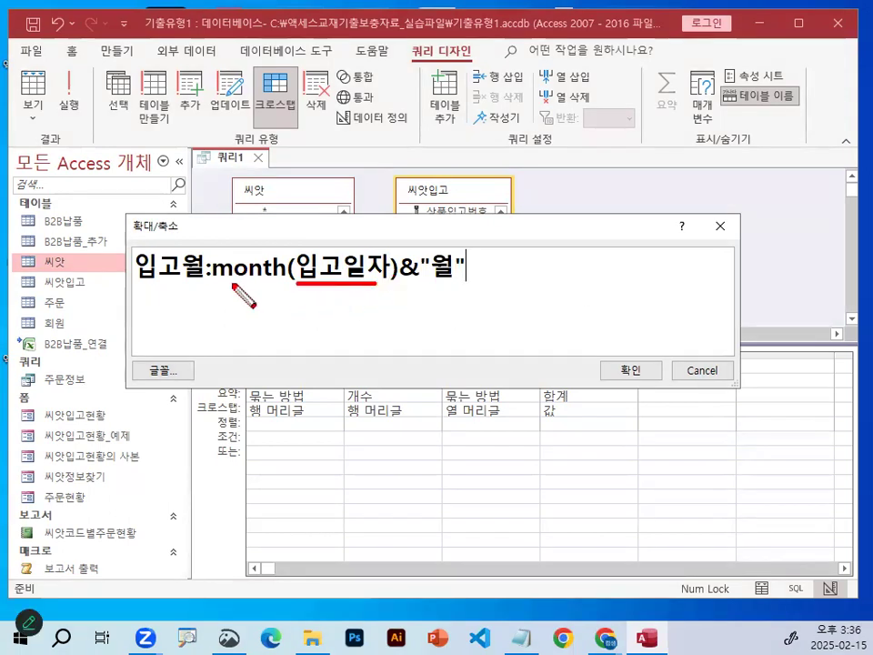
mouse_move(238, 289)
left_mouse_down()
mouse_move(273, 251)
mouse_move(278, 266)
left_mouse_up()
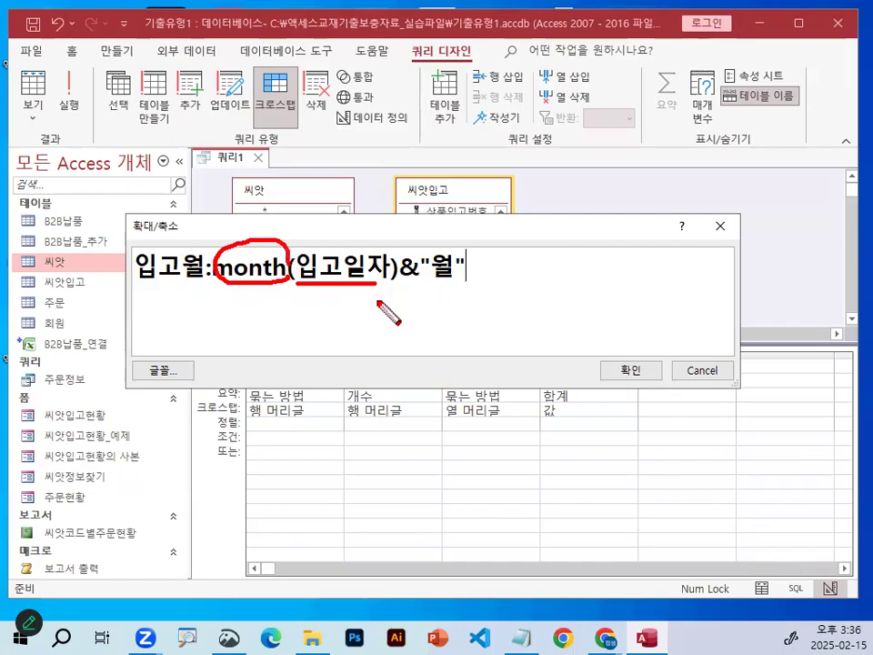
left_click_drag(353, 290, 354, 325)
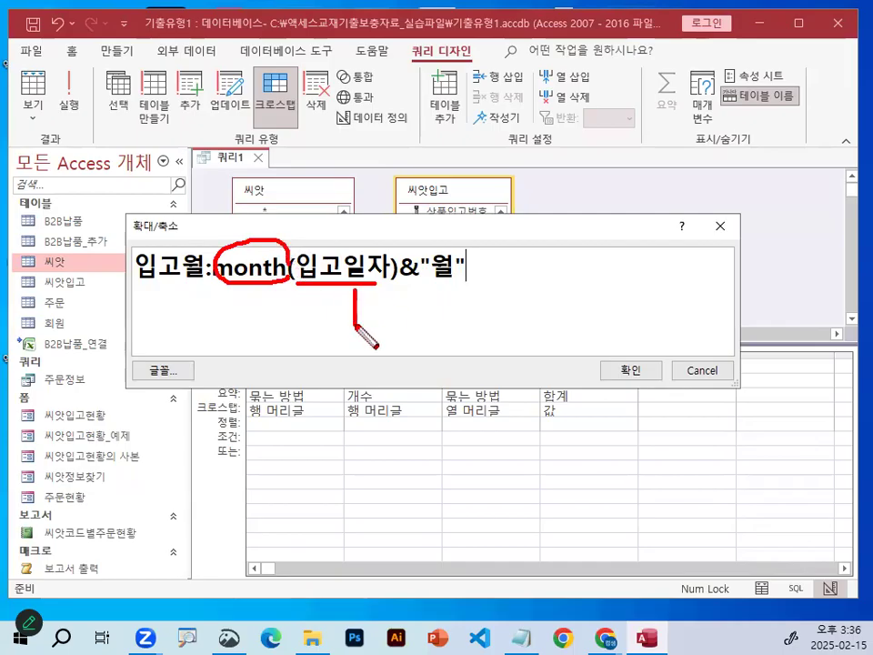
mouse_move(438, 287)
left_mouse_down()
mouse_move(467, 249)
mouse_move(459, 245)
left_mouse_up()
mouse_move(375, 288)
left_mouse_down()
mouse_move(368, 291)
mouse_move(398, 295)
mouse_move(378, 316)
mouse_move(404, 291)
mouse_move(426, 306)
left_mouse_up()
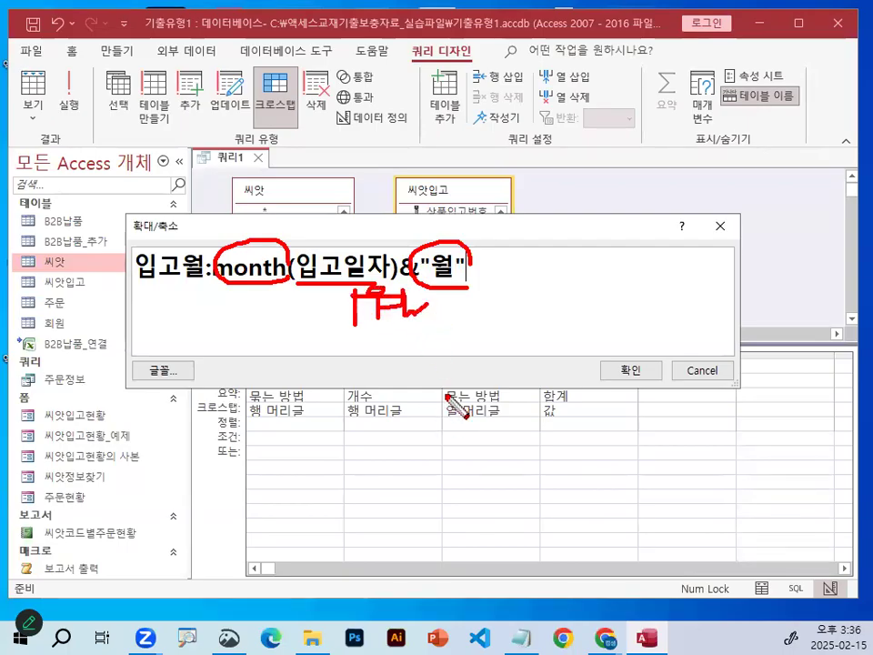
mouse_move(208, 292)
left_mouse_down()
mouse_move(144, 263)
mouse_move(216, 272)
left_mouse_up()
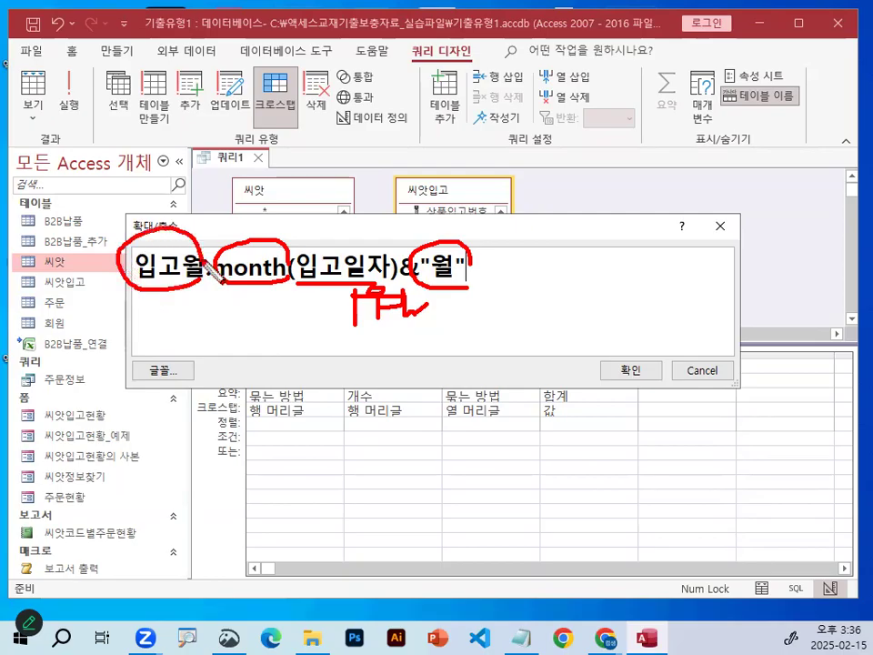
key("Escape")
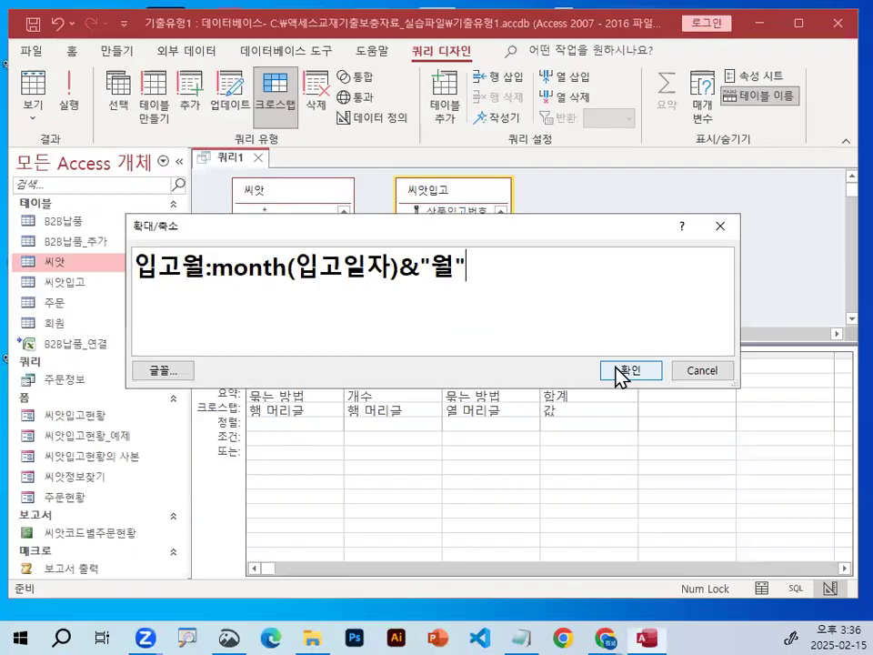
Apply the 입고월 expression to the field and widen its design column to fit the whole expression.
left_click(622, 371)
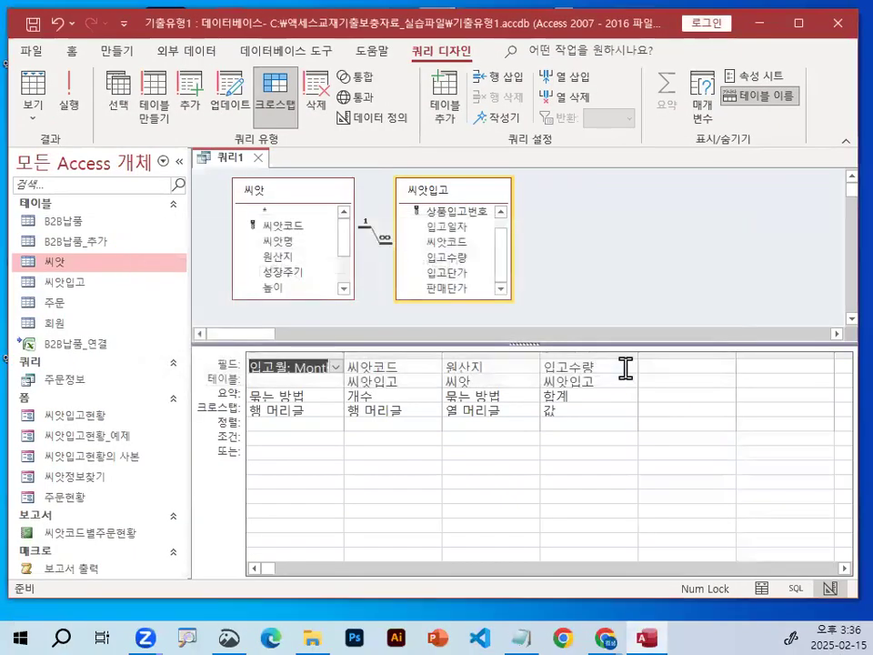
left_click_drag(342, 356, 540, 356)
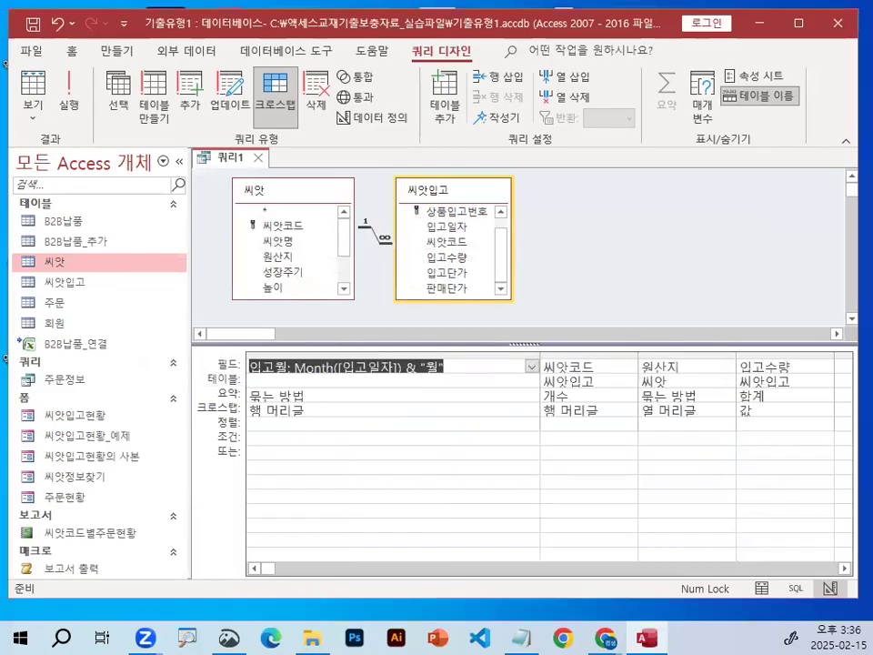
Underline the full 입고월 expression in the design grid in red and circle it.
key("ctrl+1")
left_click_drag(256, 378, 272, 378)
left_click_drag(198, 361, 515, 361)
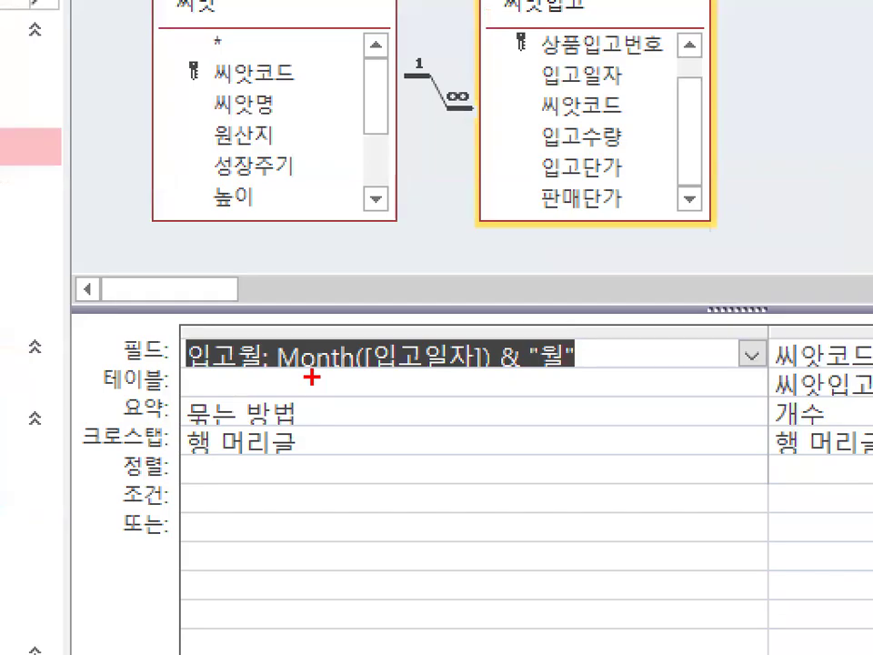
mouse_move(414, 369)
left_mouse_down()
mouse_move(398, 384)
mouse_move(367, 381)
left_mouse_up()
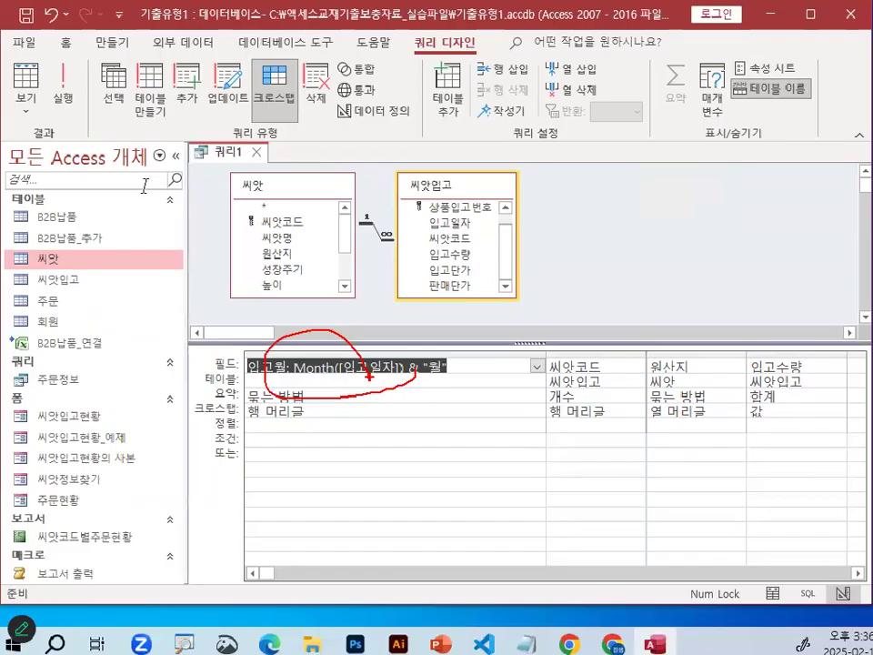
Run the crosstab query and circle the 1월 row heading and the 입고월 header in red.
left_click(70, 87)
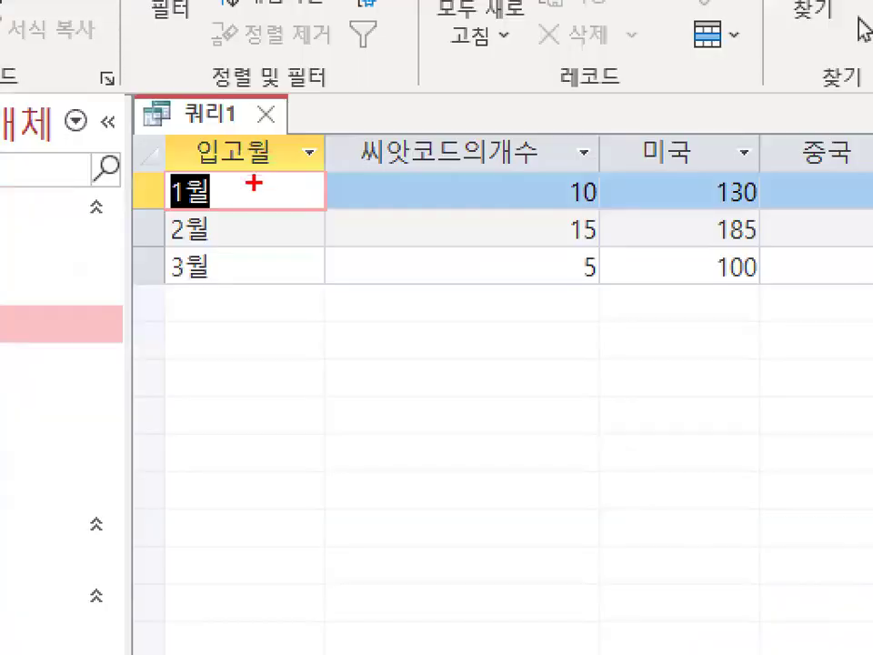
mouse_move(252, 193)
left_mouse_down()
mouse_move(231, 211)
mouse_move(230, 189)
left_mouse_up()
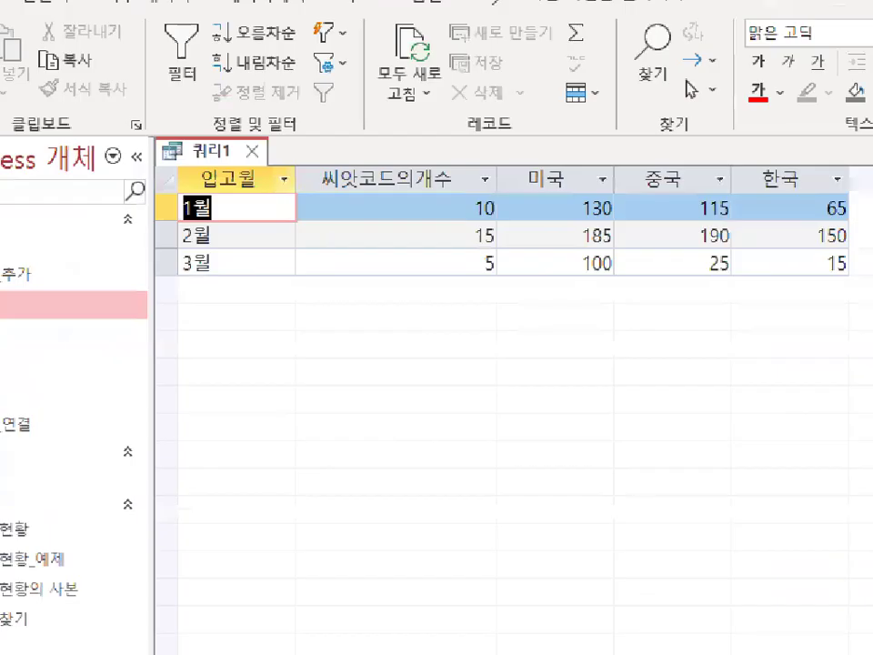
mouse_move(284, 144)
left_mouse_down()
mouse_move(273, 160)
mouse_move(264, 136)
left_mouse_up()
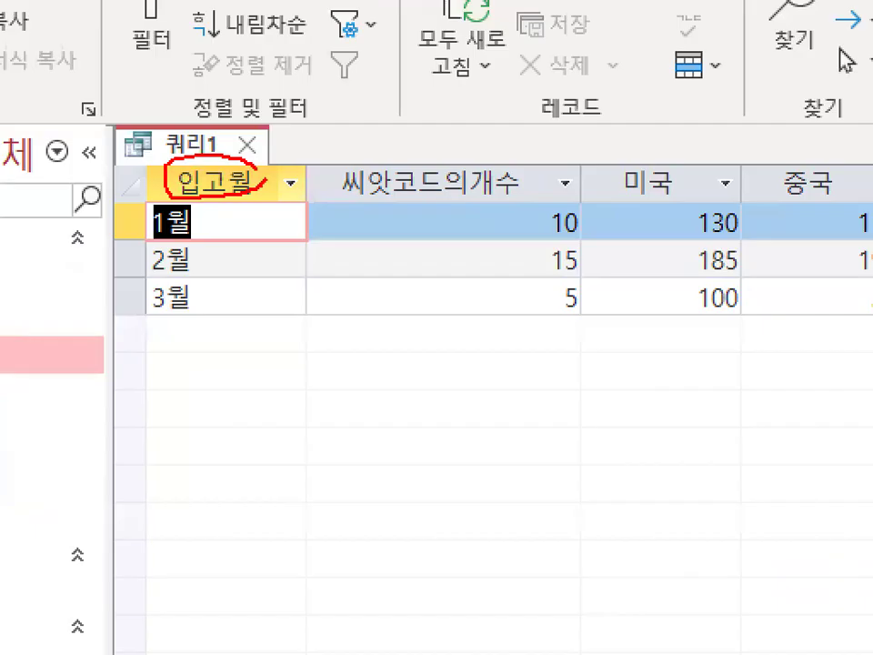
key("Escape")
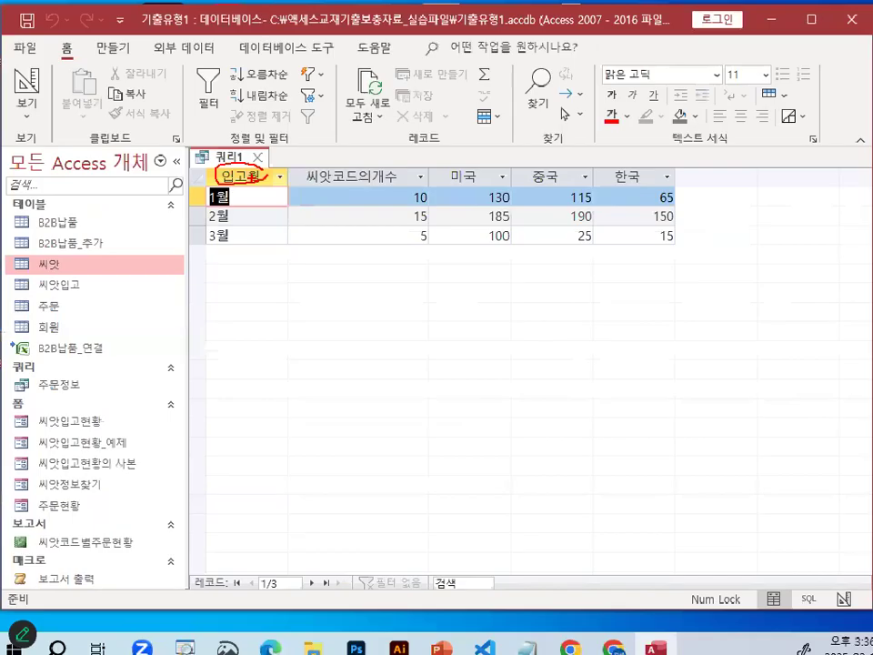
Underline the 씨앗코드의개수 header in red and cross it out.
key("ctrl+1")
left_click(351, 175)
mouse_move(267, 188)
left_mouse_down()
mouse_move(414, 189)
mouse_move(398, 174)
mouse_move(347, 198)
left_mouse_up()
left_click_drag(350, 161, 382, 190)
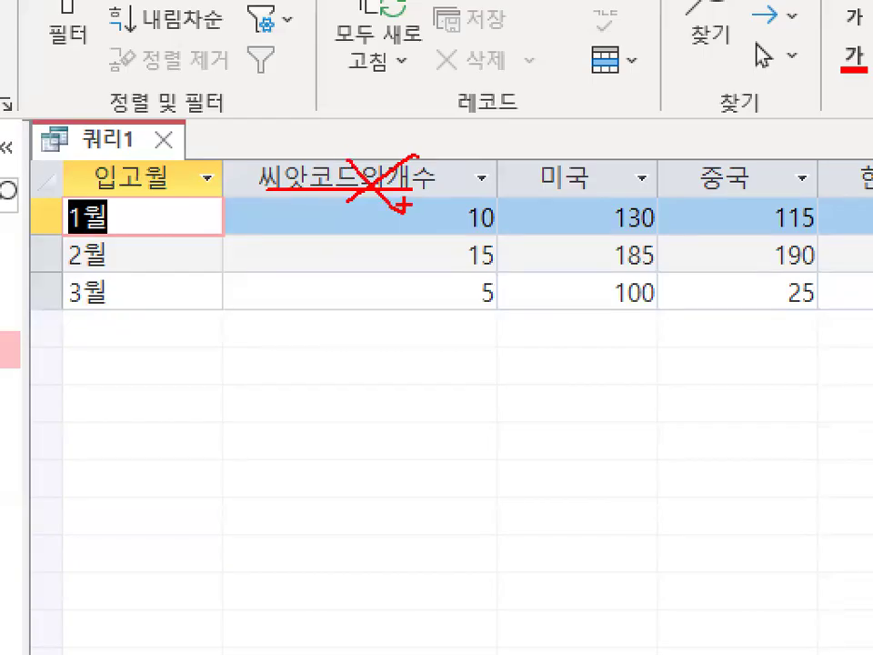
Clear the red cross-out and circle the 씨앗코드의개수 column header in red.
key("Escape")
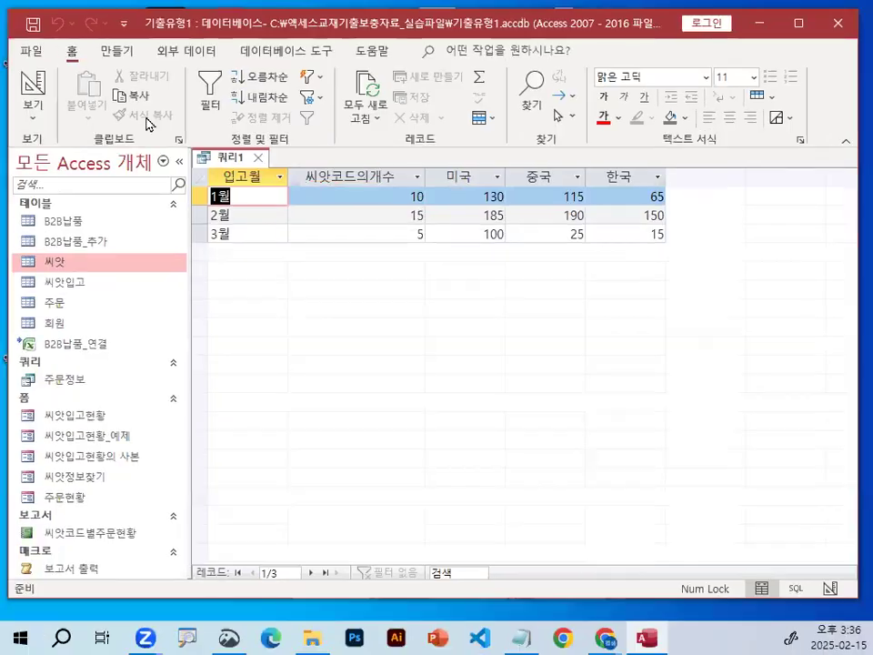
key("ctrl+1")
left_click(414, 173)
mouse_move(424, 182)
left_mouse_down()
mouse_move(296, 199)
mouse_move(391, 176)
left_mouse_up()
key("Escape")
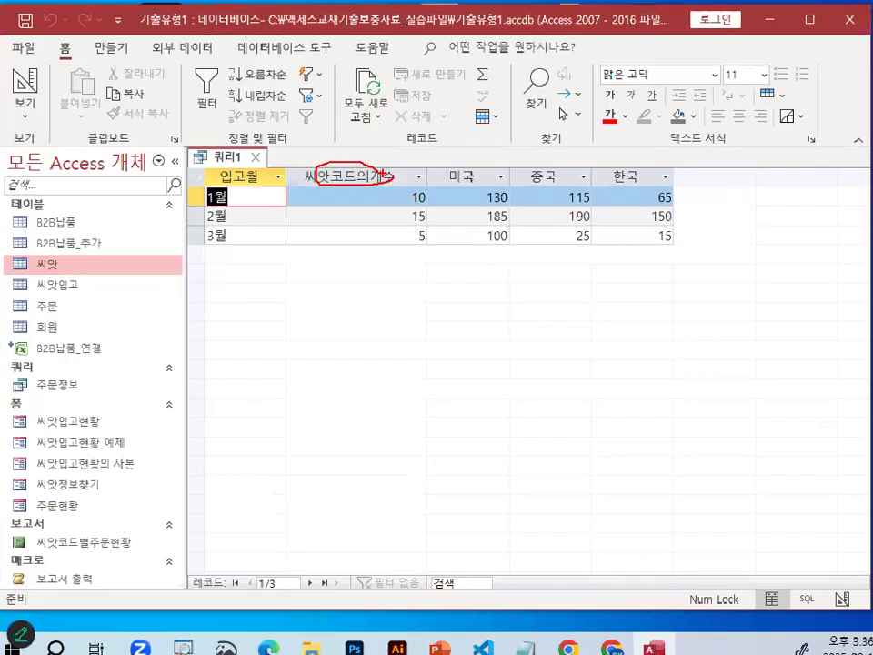
Return the query to design view and circle the 씨앗코드 field name in red.
left_click(35, 82)
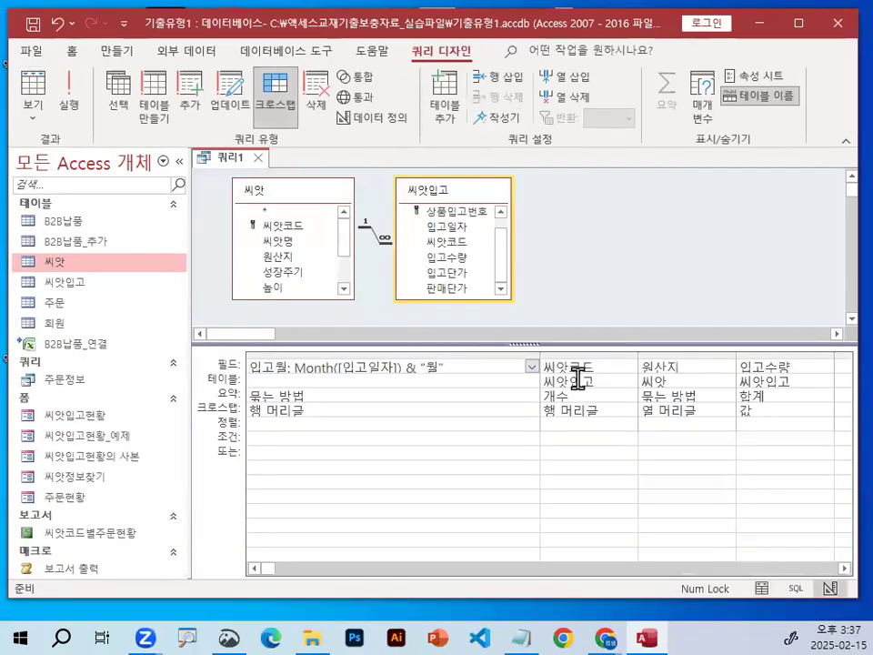
key("ctrl+1")
left_click(594, 371)
mouse_move(569, 374)
left_mouse_down()
mouse_move(452, 349)
mouse_move(582, 355)
left_mouse_up()
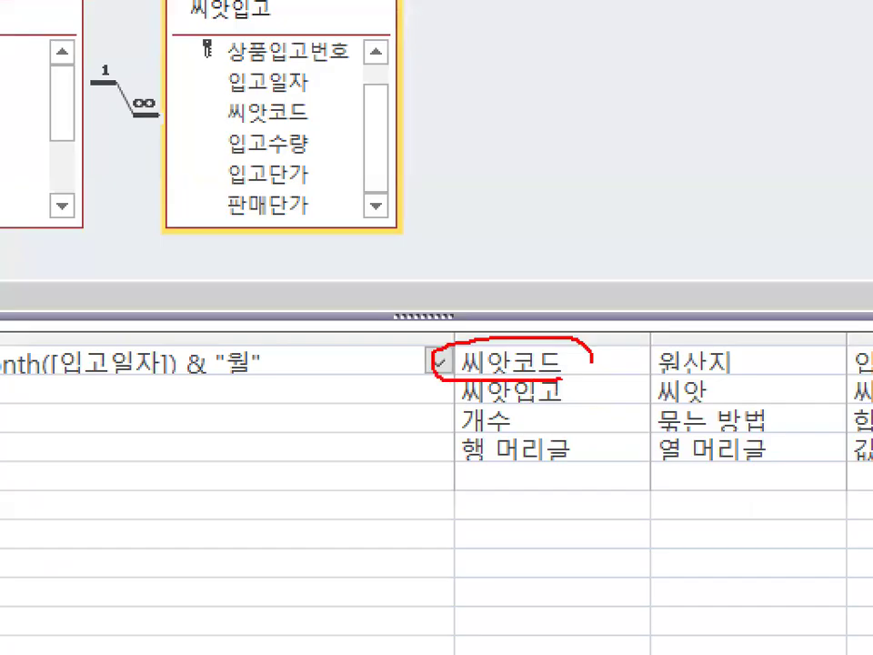
key("Escape")
Underline the 씨앗코드 field name and circle its 개수 summary setting in red.
key("ctrl+1")
left_click(556, 376)
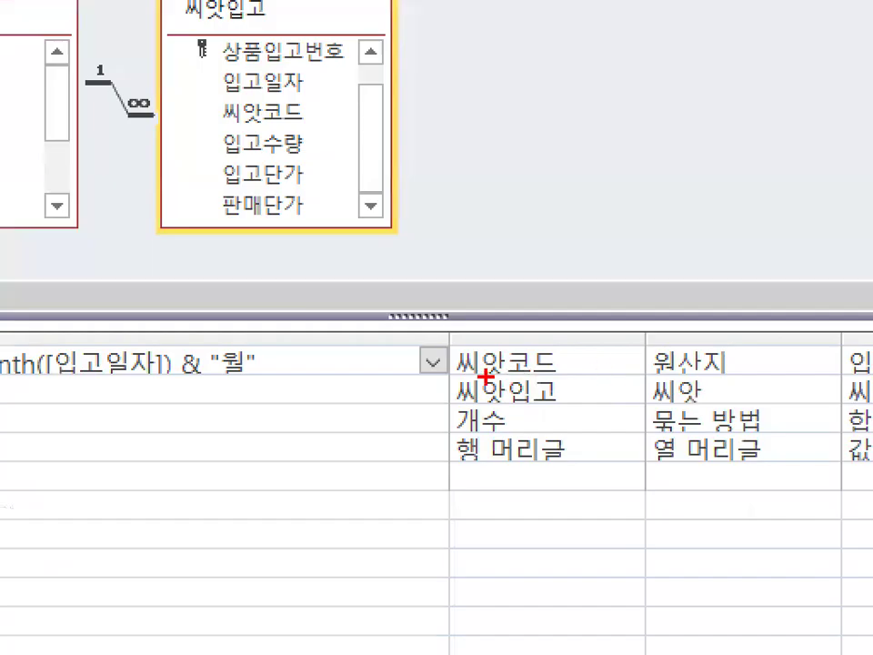
left_click_drag(543, 369, 581, 371)
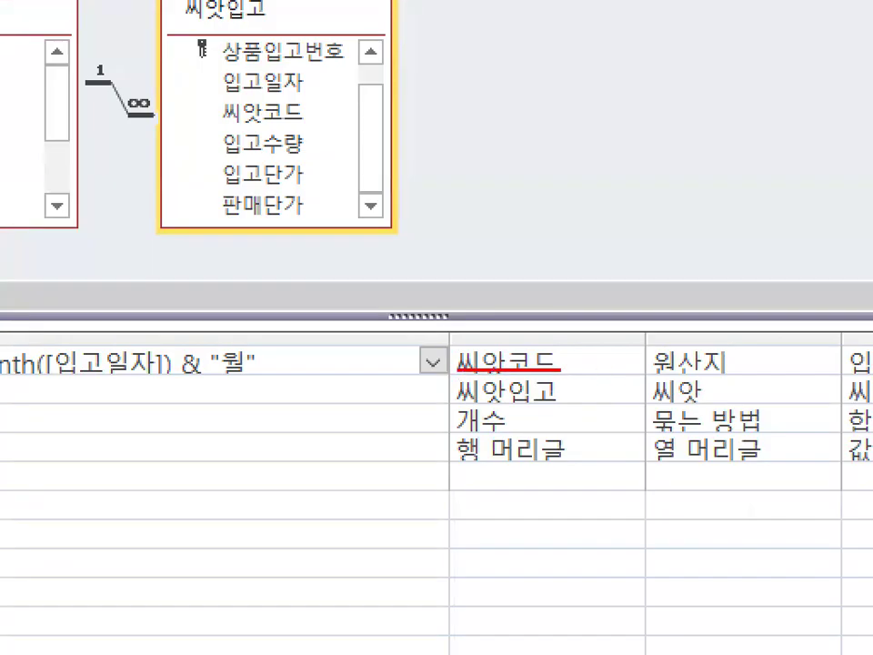
mouse_move(498, 421)
left_mouse_down()
mouse_move(468, 430)
mouse_move(495, 400)
left_mouse_up()
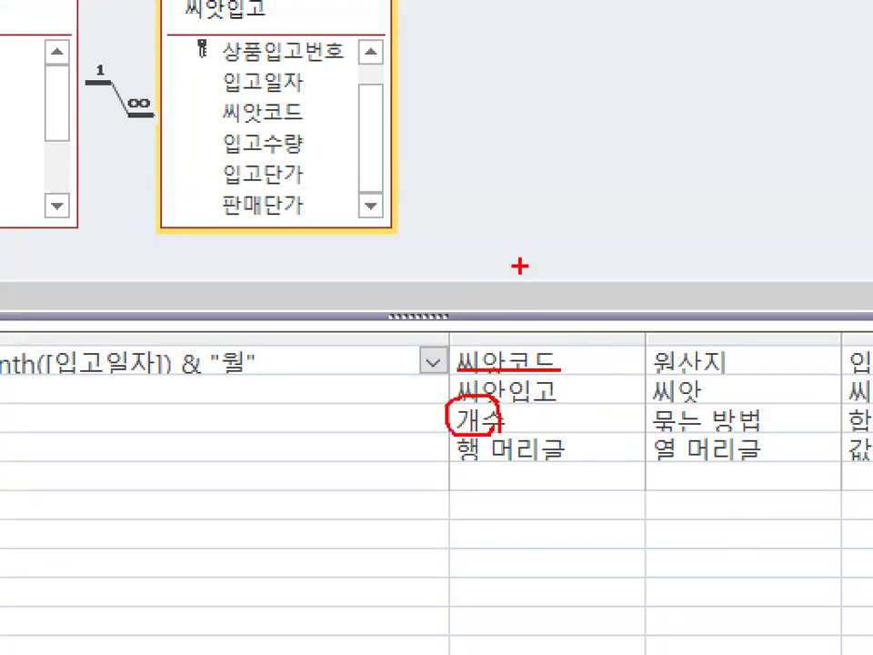
key("Escape")
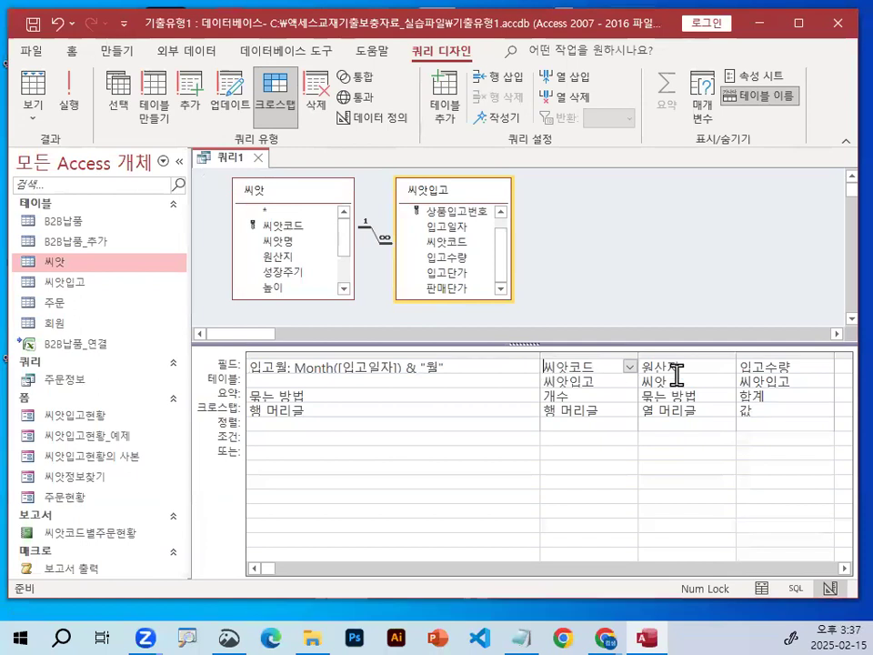
Give the 씨앗코드 field the alias 입고품종수 by entering 입고품종수:씨앗코드 in the Zoom editor.
right_click(575, 369)
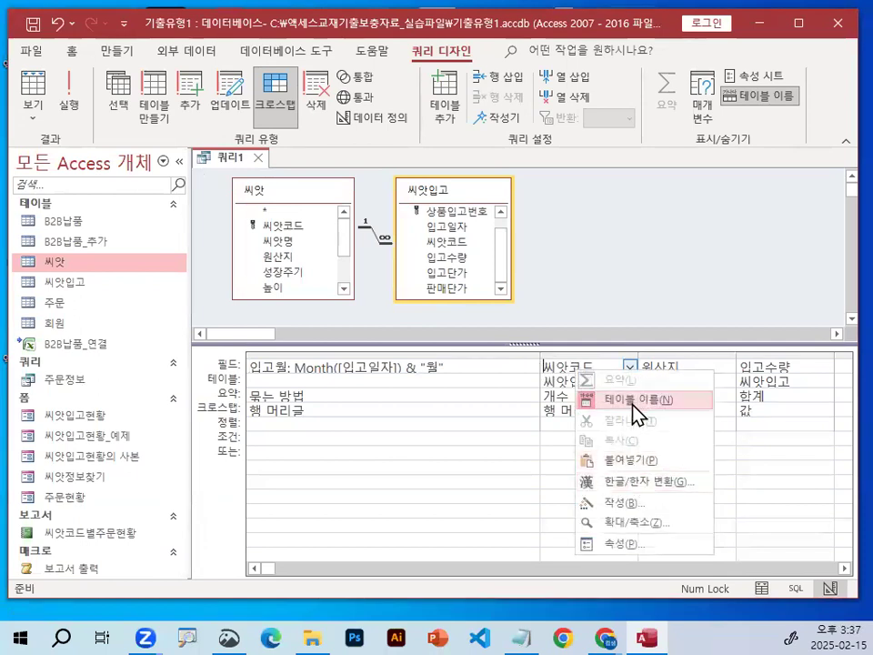
left_click(637, 523)
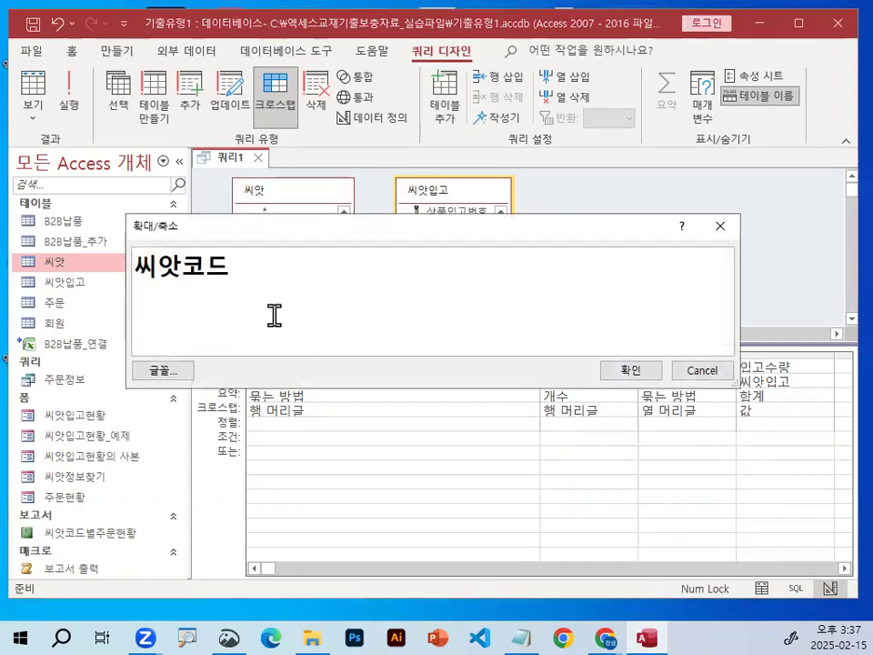
type("입고")
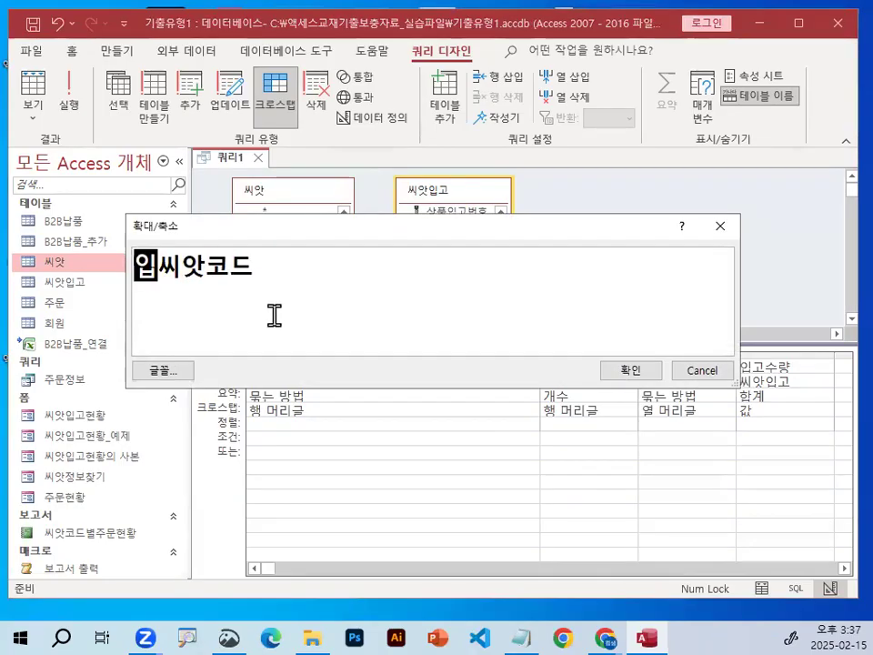
type("품종수")
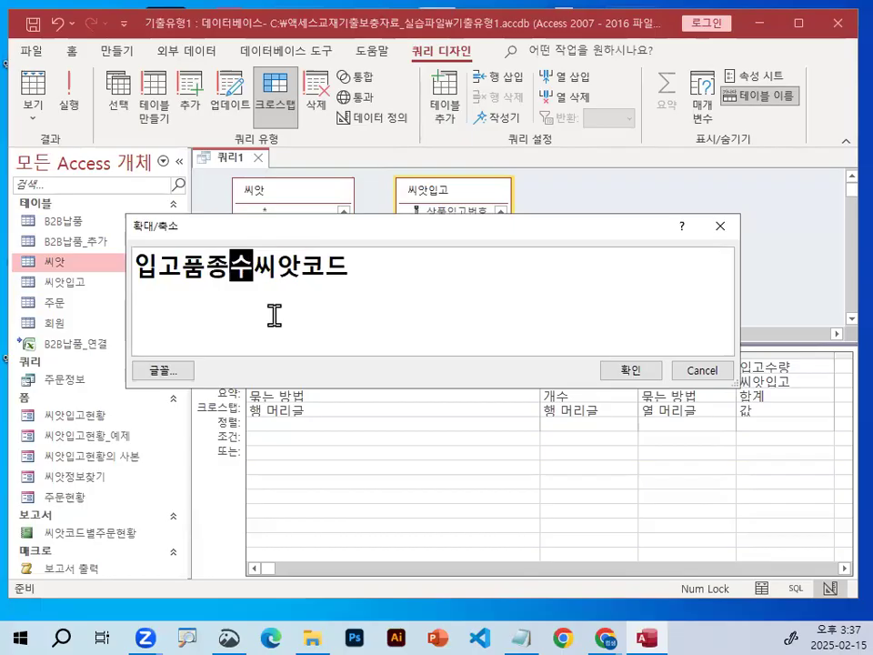
type(":")
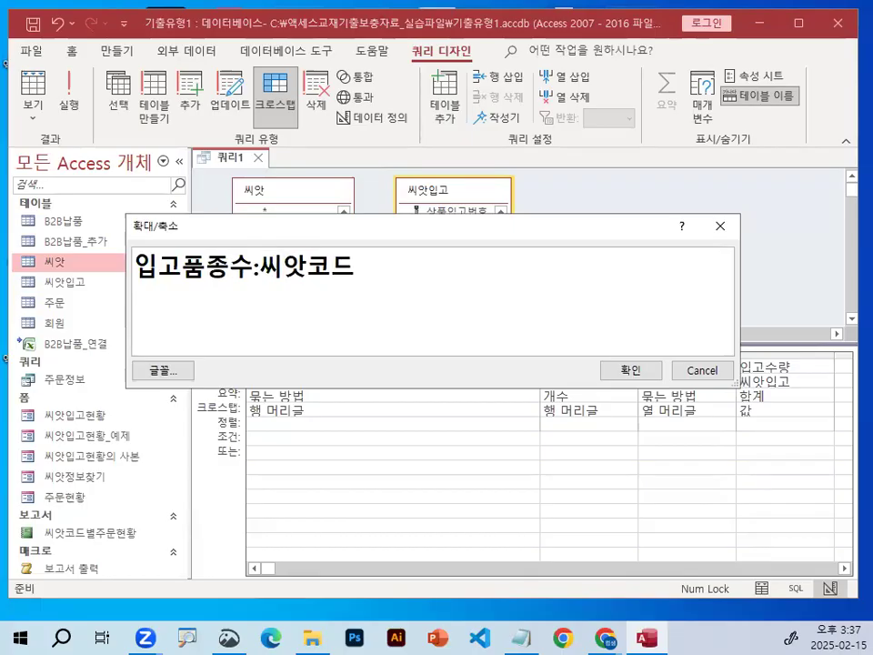
left_click(626, 371)
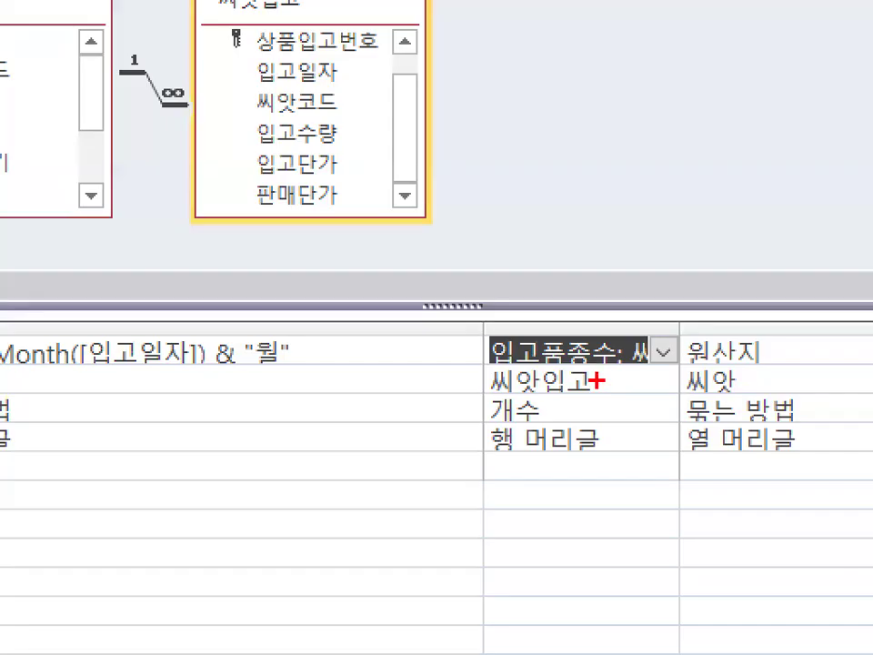
mouse_move(612, 368)
left_mouse_down()
mouse_move(590, 374)
mouse_move(571, 352)
mouse_move(614, 363)
left_mouse_up()
key("Escape")
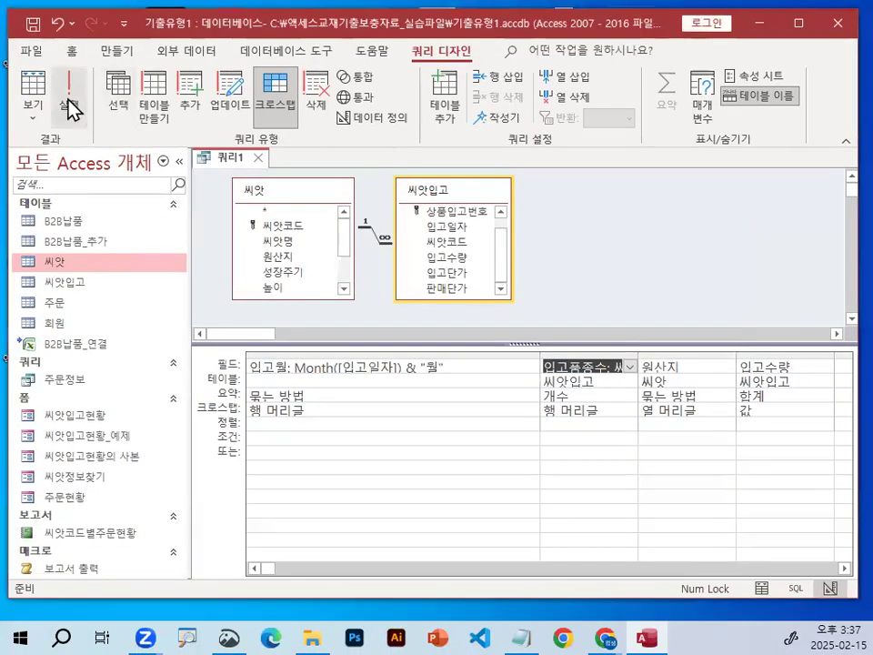
Run the crosstab query and circle the 입고품종수 header in red.
left_click(71, 109)
left_click_drag(393, 185, 308, 175)
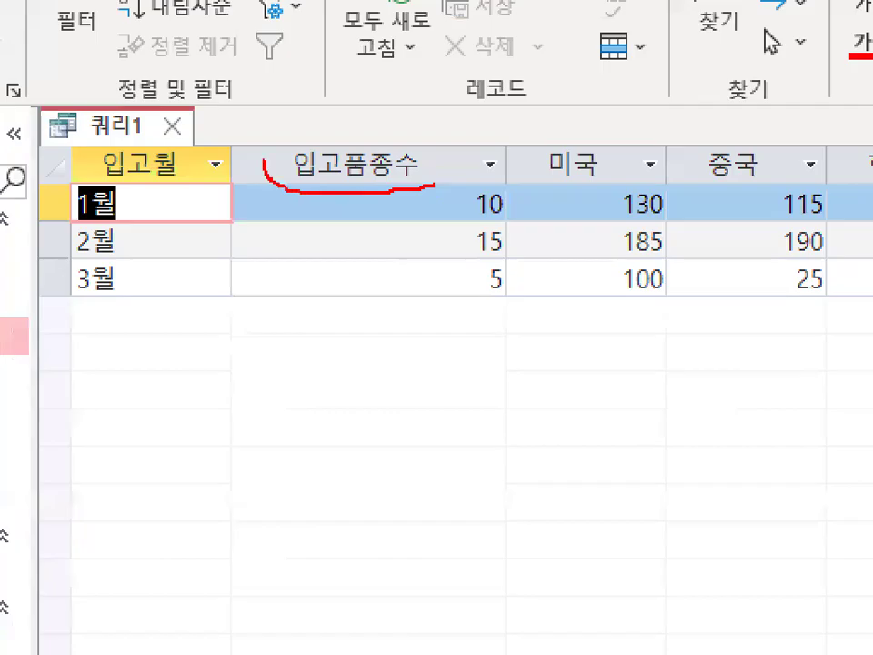
left_click_drag(433, 184, 266, 153)
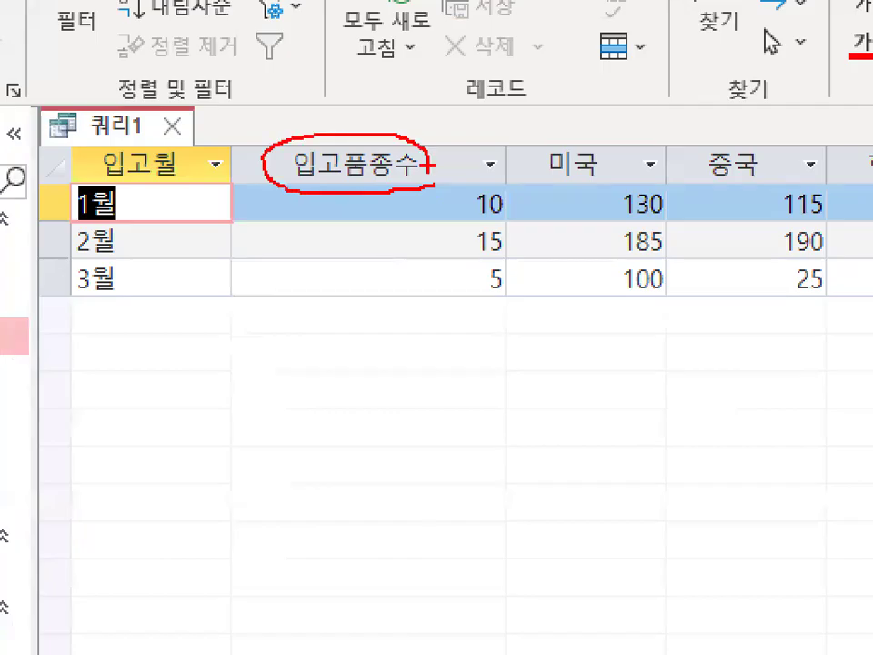
key("Escape")
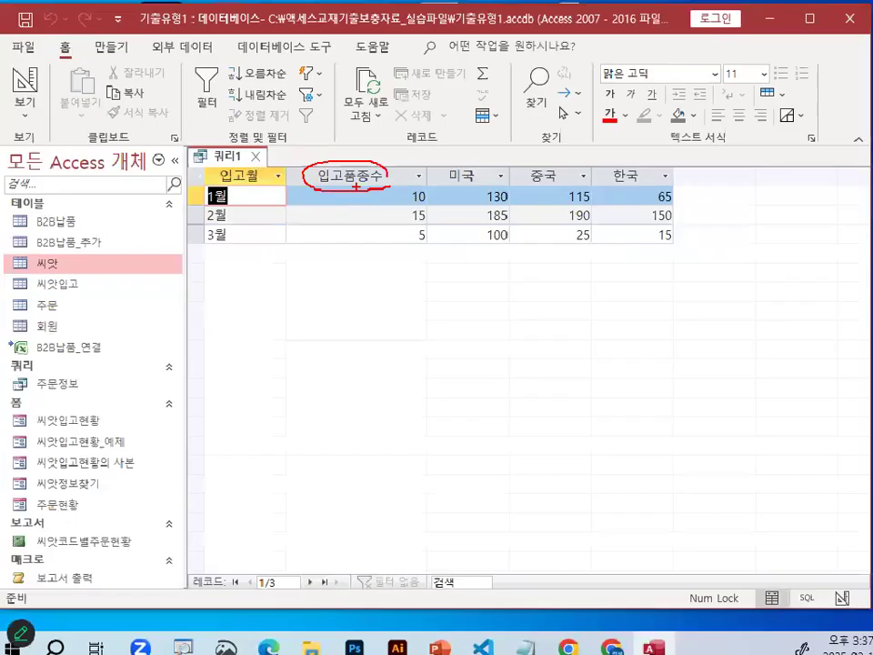
Draw a red bracket beside the three 입고품종수 values.
key("ctrl+1")
left_click(407, 210)
mouse_move(406, 172)
left_mouse_down()
mouse_move(398, 177)
mouse_move(407, 271)
left_mouse_up()
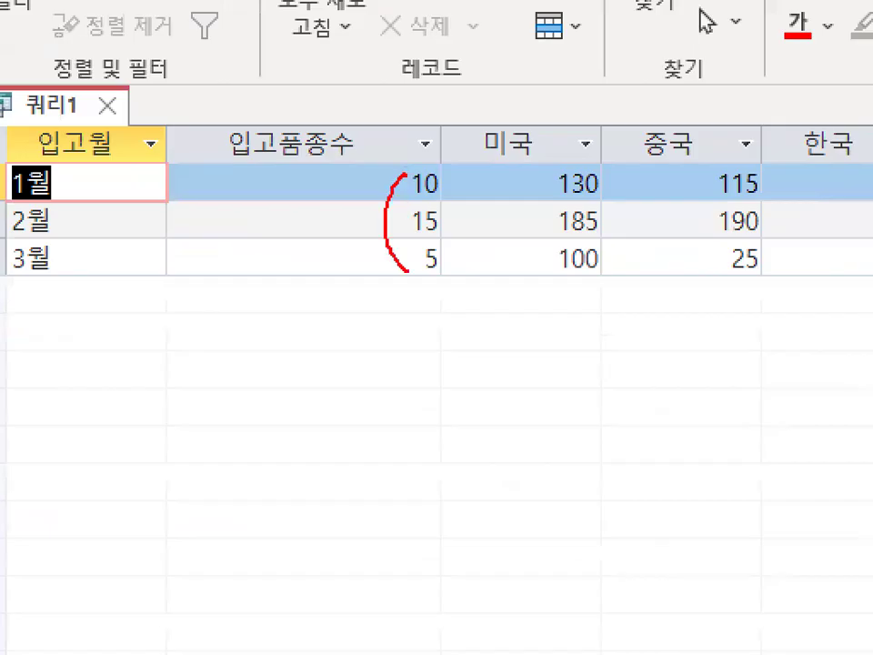
key("Escape")
Draw a red loop around the values under the 중국 and 한국 headings.
key("ctrl+1")
left_click(708, 217)
mouse_move(716, 218)
left_mouse_down()
mouse_move(391, 159)
mouse_move(568, 228)
left_mouse_up()
key("Escape")
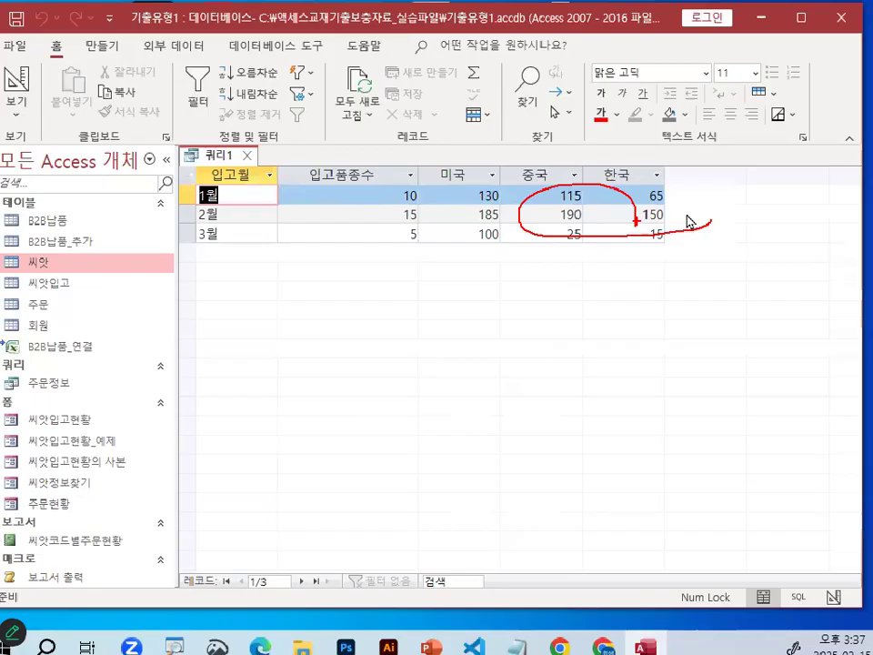
Underline and circle the 미국, 중국 and 한국 column headers in red.
key("ctrl+1")
left_click(150, 123)
left_click_drag(174, 145, 226, 143)
mouse_move(471, 193)
left_mouse_down()
mouse_move(858, 193)
mouse_move(855, 182)
mouse_move(312, 196)
mouse_move(823, 160)
left_mouse_up()
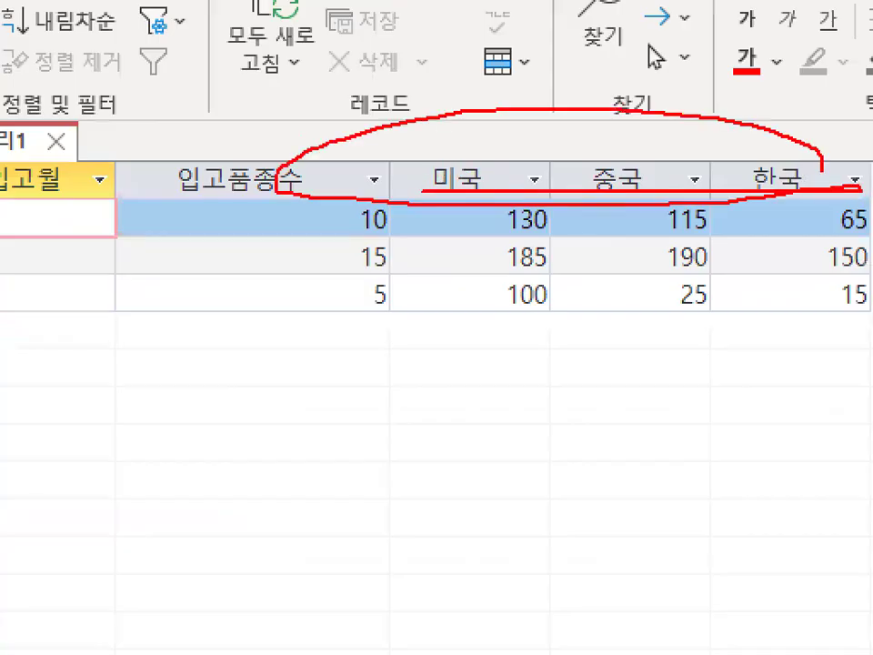
key("Escape")
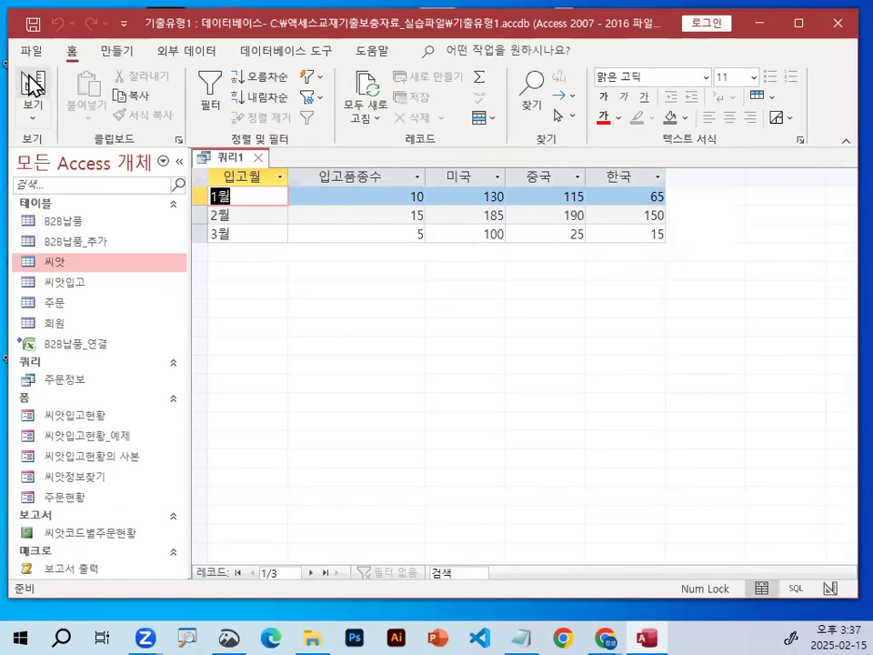
Return the query to design view and open the 원산지 field in the Zoom editor, placed clear of the design grid.
left_click(33, 82)
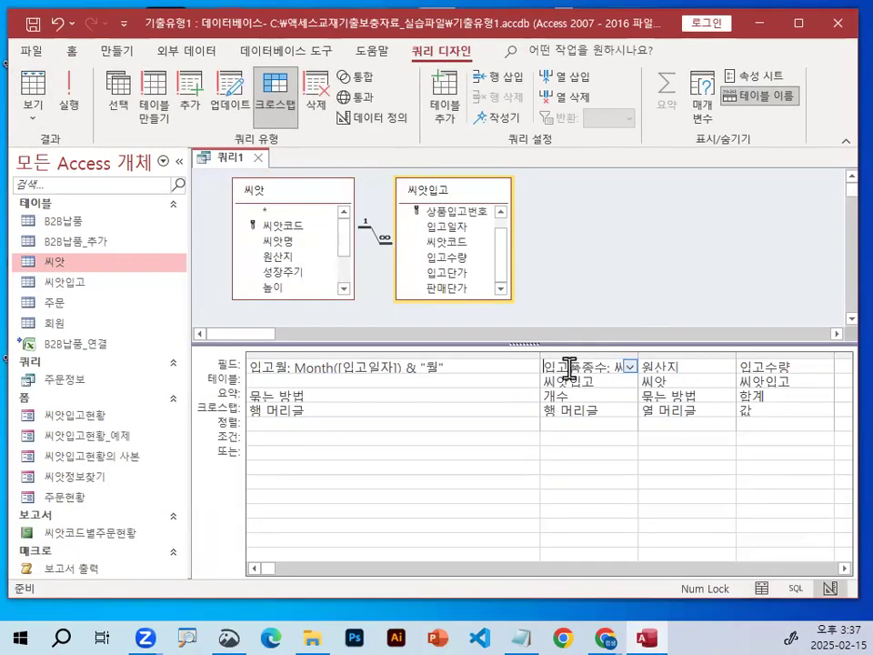
left_click(689, 367)
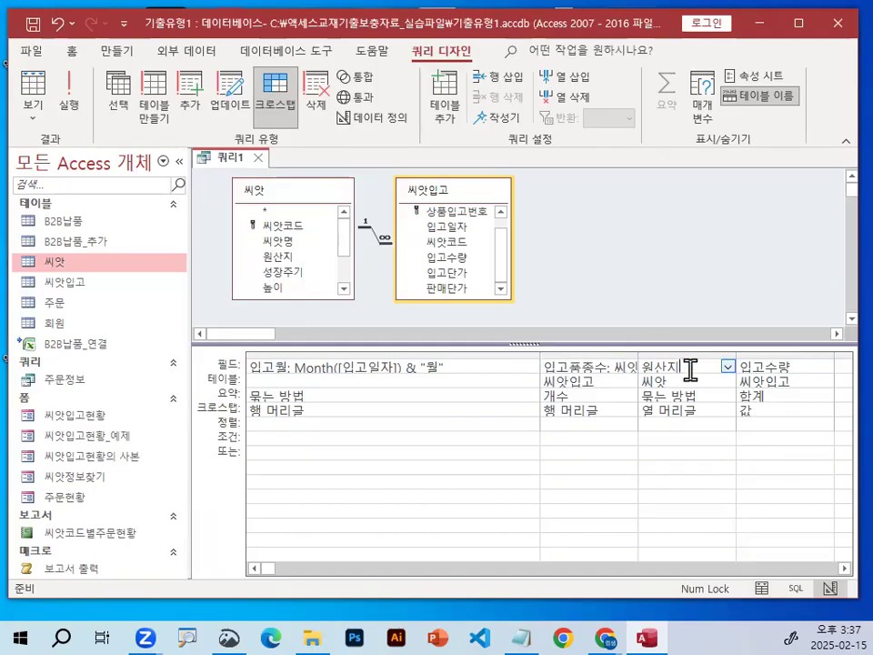
right_click(692, 365)
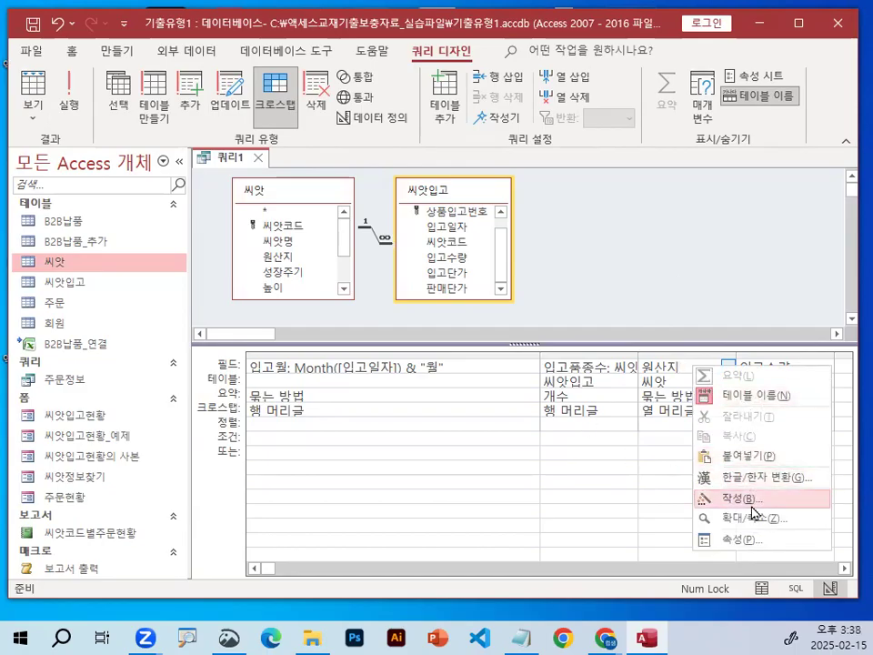
left_click(757, 526)
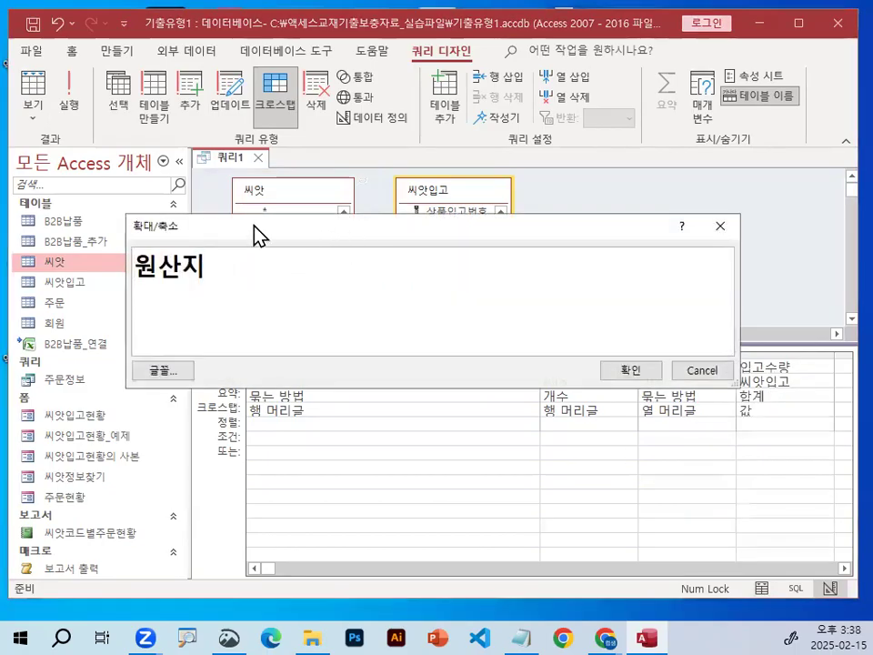
left_click_drag(257, 230, 313, 197)
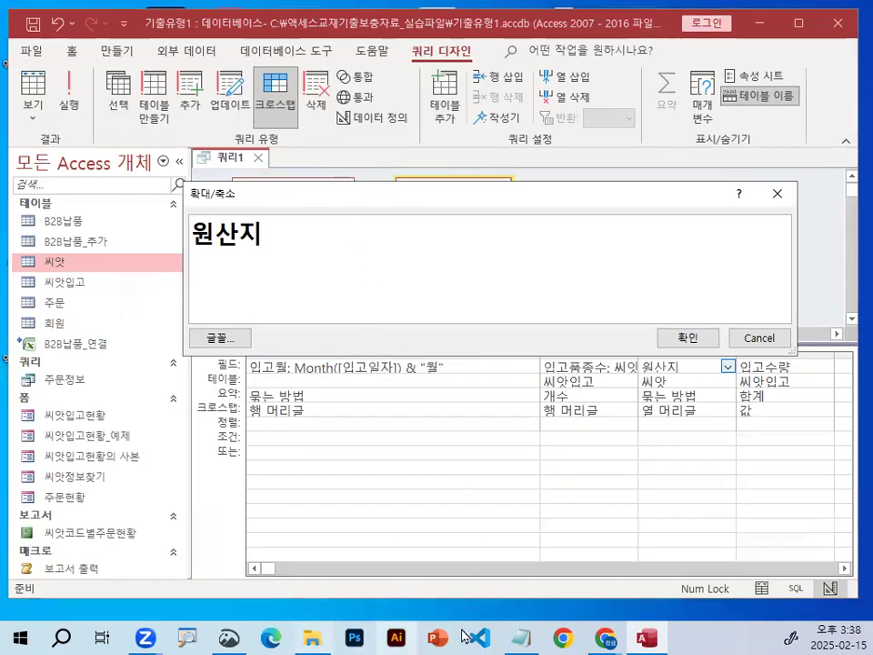
Switch to the Notepad lesson notes and highlight iif in the iif(조건,T,F) line of the 원산지 필드 작업 section.
left_click(523, 634)
scroll(302, 370, "down", 10)
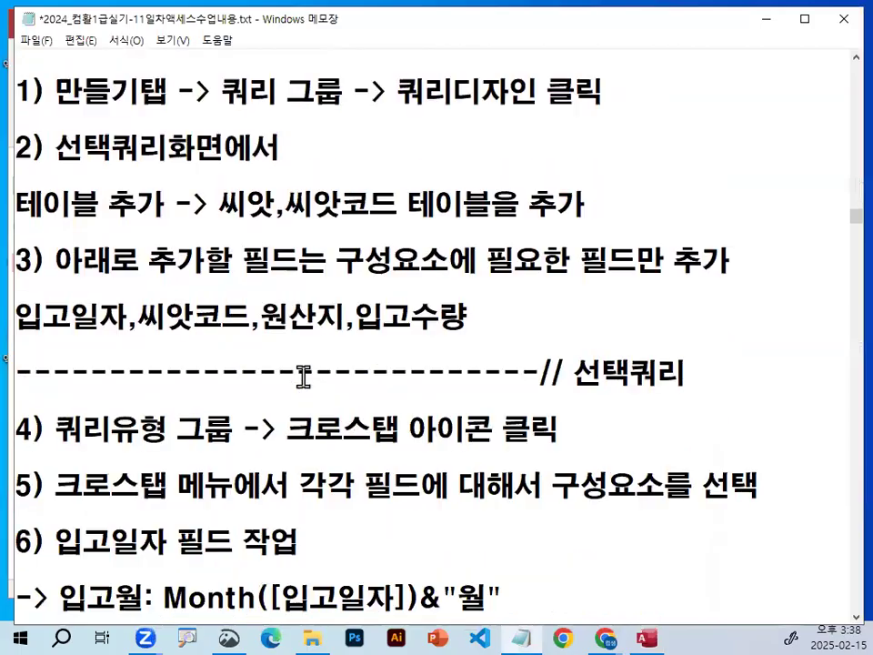
scroll(302, 375, "down", 1)
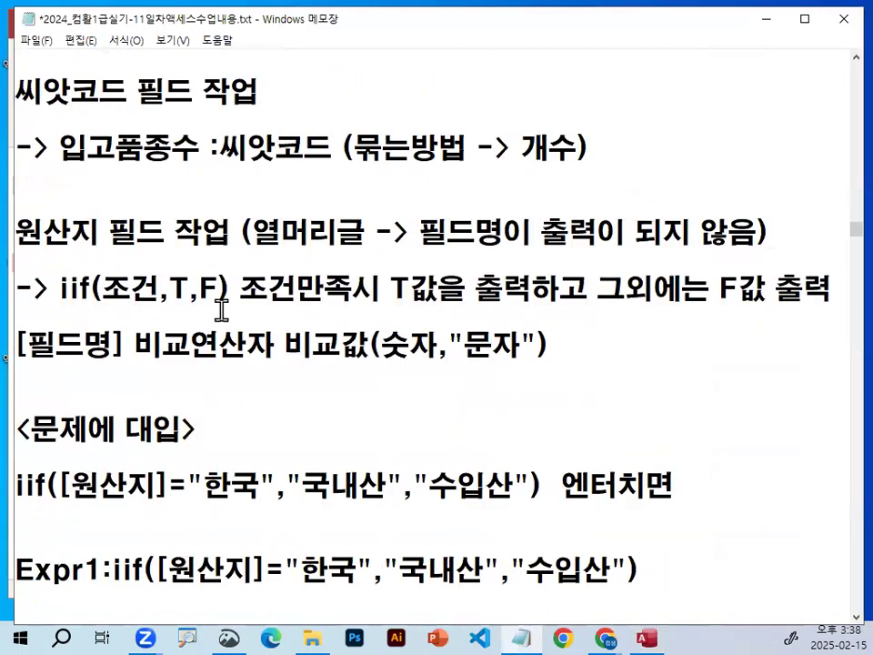
left_click_drag(51, 288, 241, 288)
double_click(181, 287)
left_click_drag(60, 287, 132, 274)
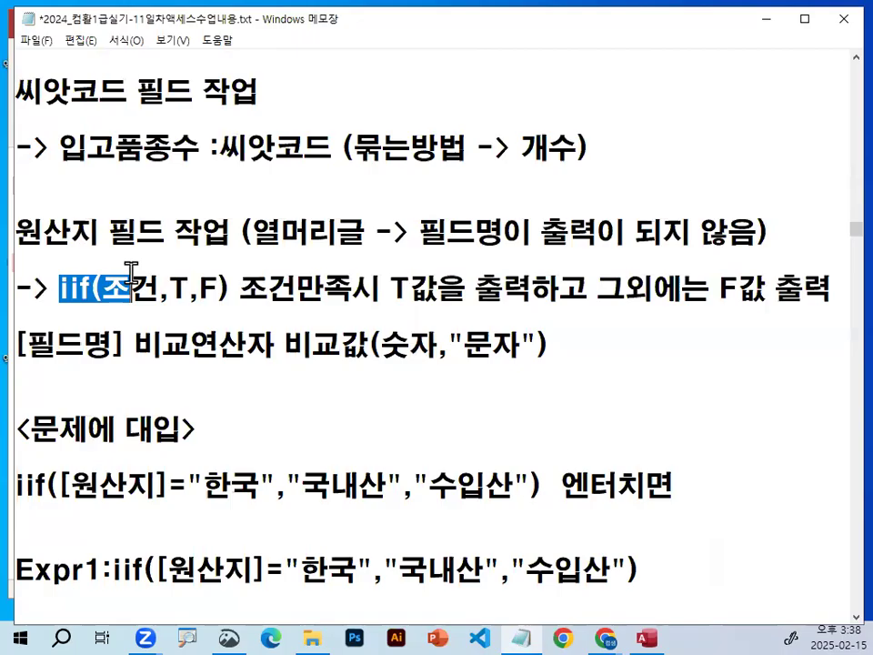
left_click_drag(57, 292, 88, 289)
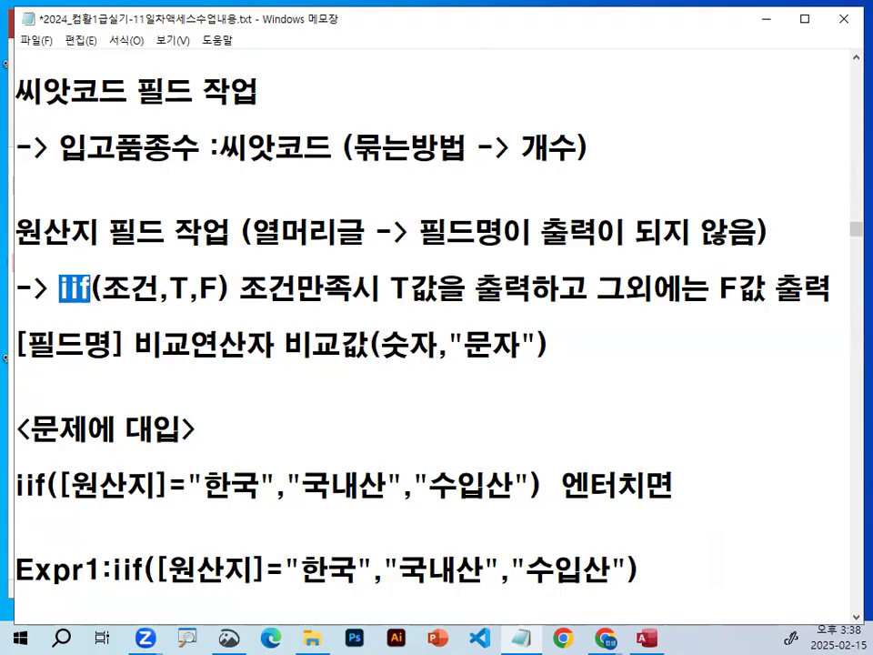
Circle the highlighted iif function name in the notes in red.
key("ctrl+1")
left_click(127, 292)
mouse_move(165, 306)
left_mouse_down()
mouse_move(86, 239)
mouse_move(162, 291)
left_mouse_up()
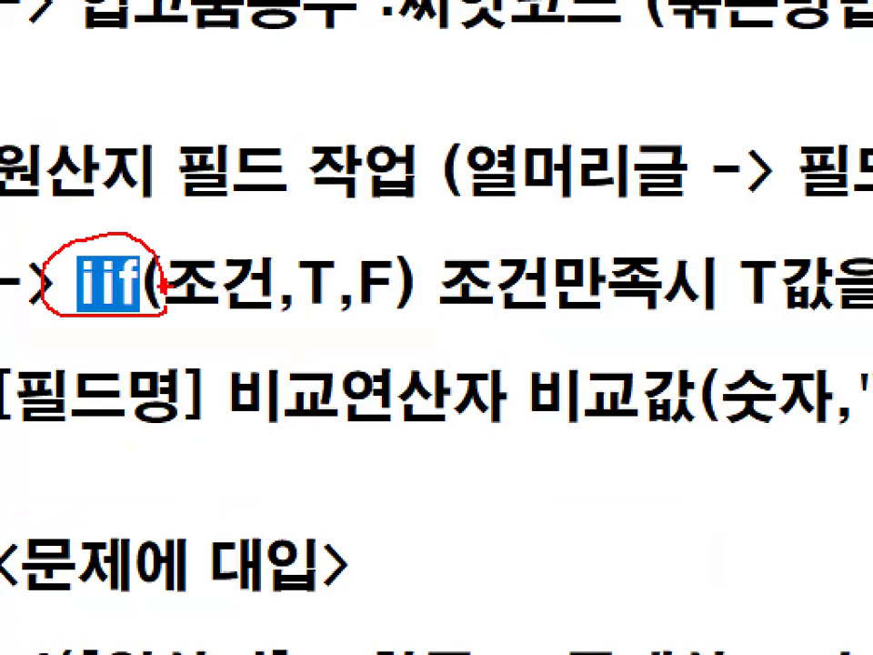
key("Escape")
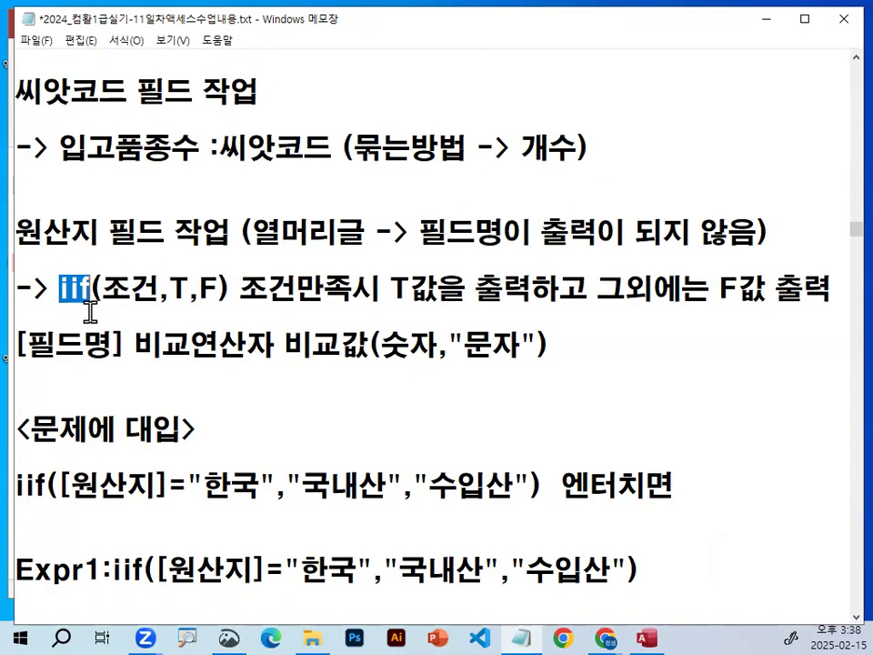
Add a separate line reading "평균 avg" above the <문제에 대입> heading in the notes.
left_click(105, 373)
key("Return")
key("Return")
key("Up")
type("평균")
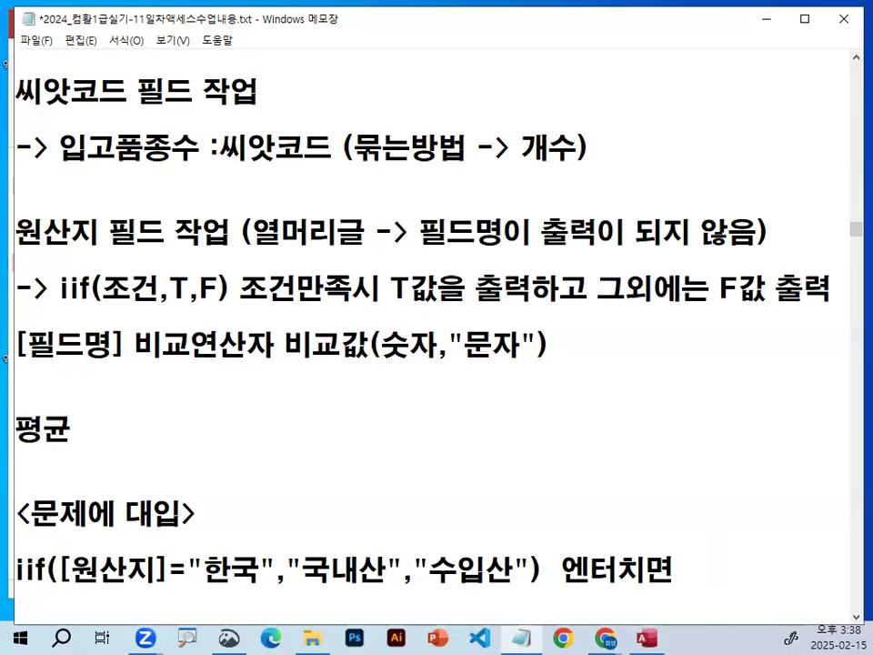
type("  avg")
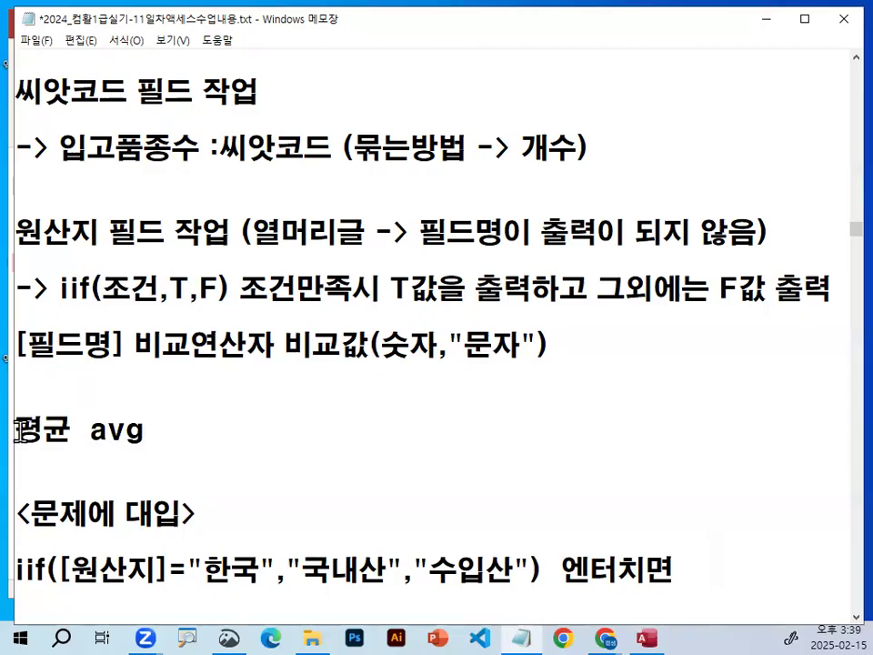
Delete the "평균 avg" line from the notes and highlight the iif(조건,T,F) explanation line.
left_click_drag(18, 429, 185, 421)
key("Delete")
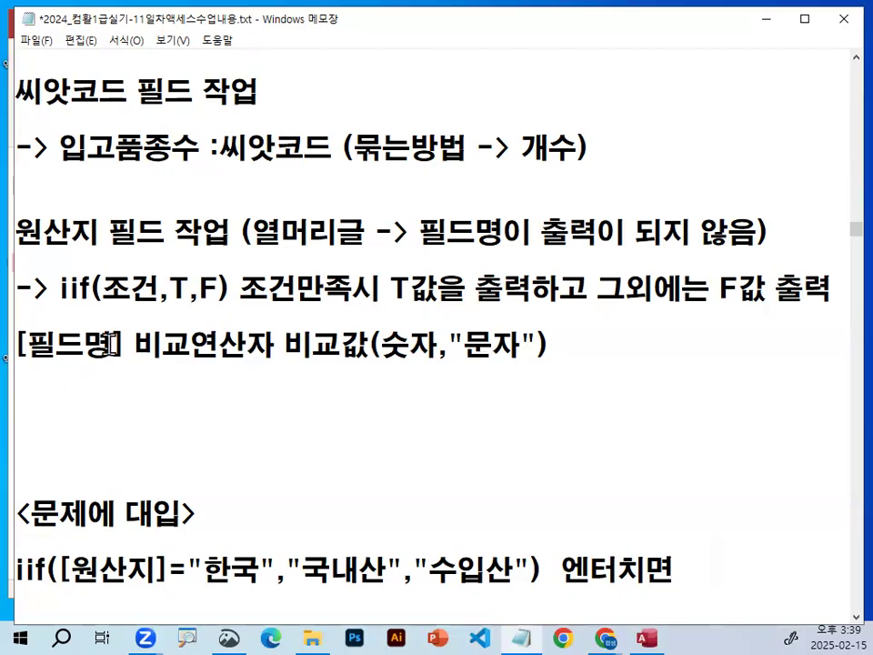
mouse_move(72, 288)
left_mouse_down()
mouse_move(98, 288)
mouse_move(65, 289)
mouse_move(88, 288)
left_mouse_up()
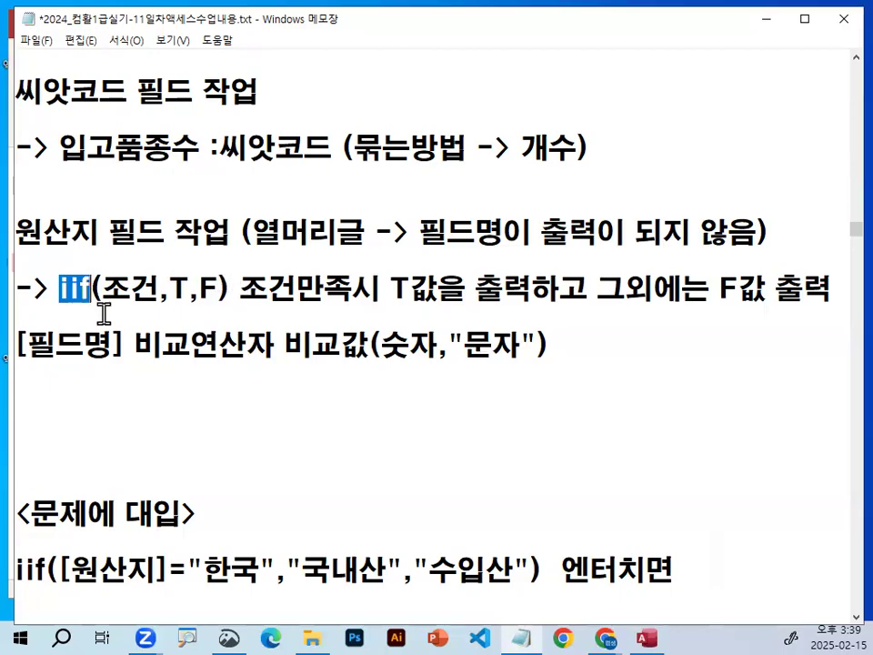
left_click(209, 303)
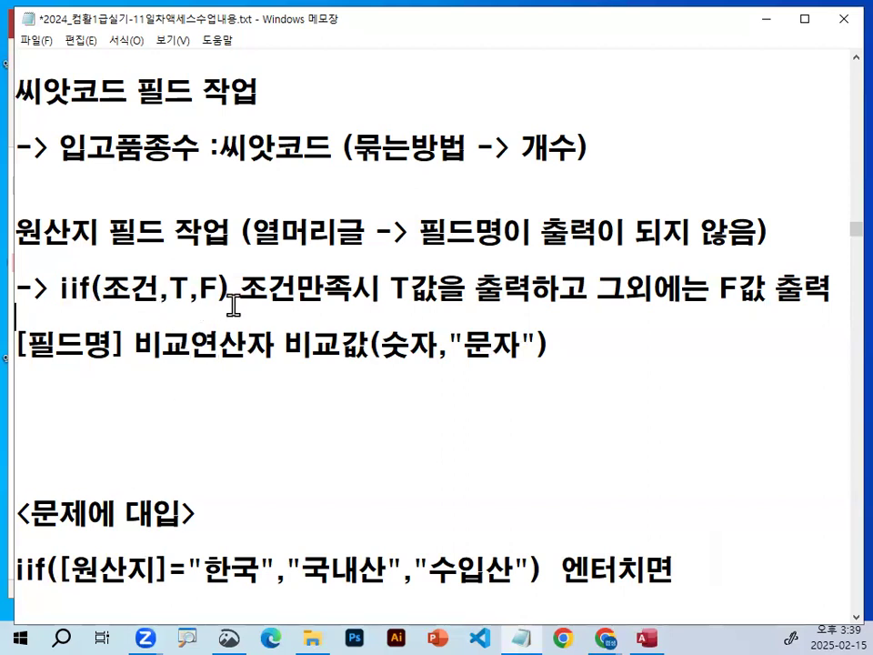
left_click_drag(62, 291, 826, 292)
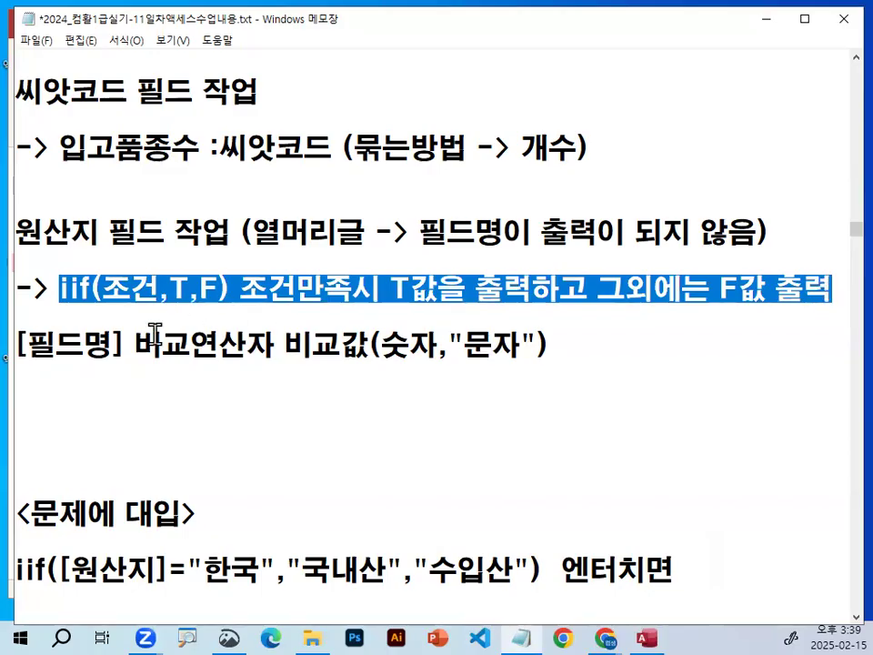
Highlight the 조건 argument, the bracketed [필드명] and the 비교연산자 part of the condition syntax in the notes.
left_click_drag(104, 290, 168, 289)
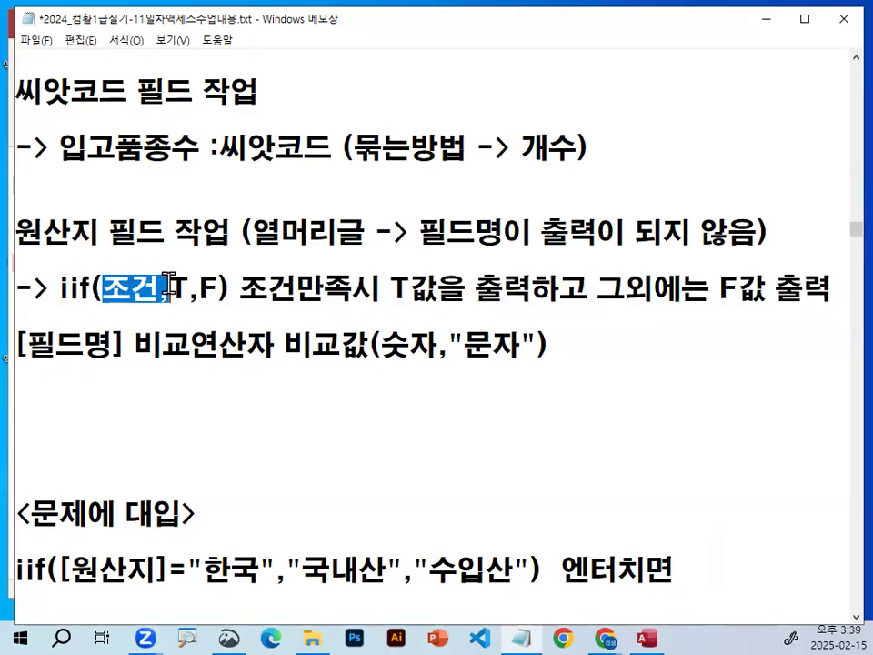
left_click_drag(25, 344, 379, 346)
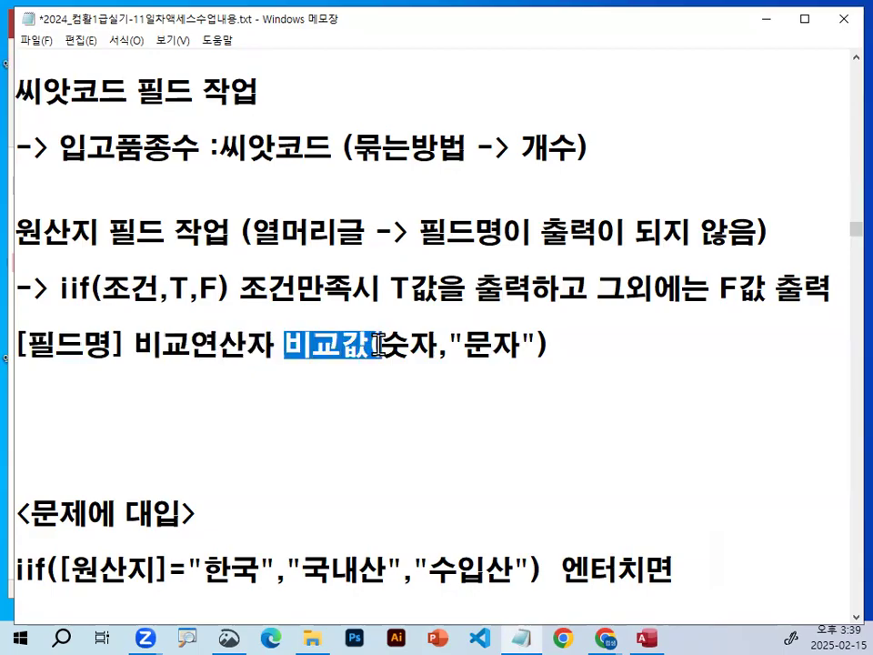
left_click_drag(25, 344, 102, 344)
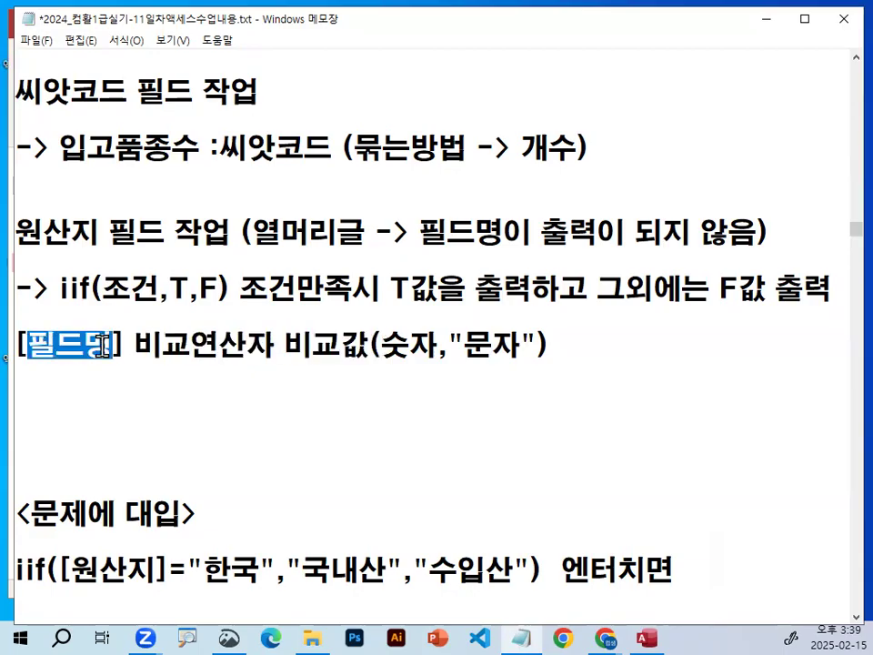
left_click_drag(127, 345, 17, 344)
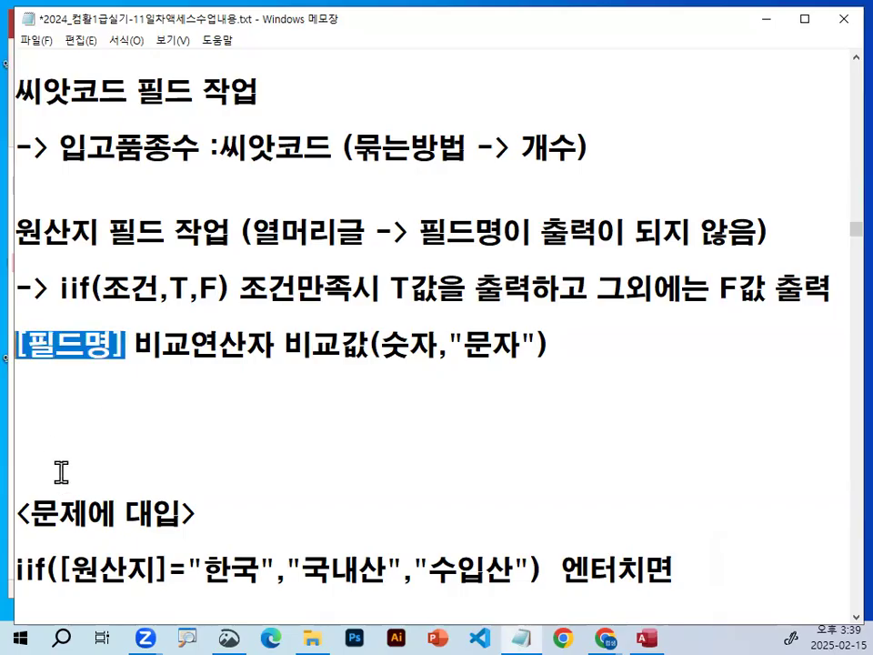
double_click(171, 345)
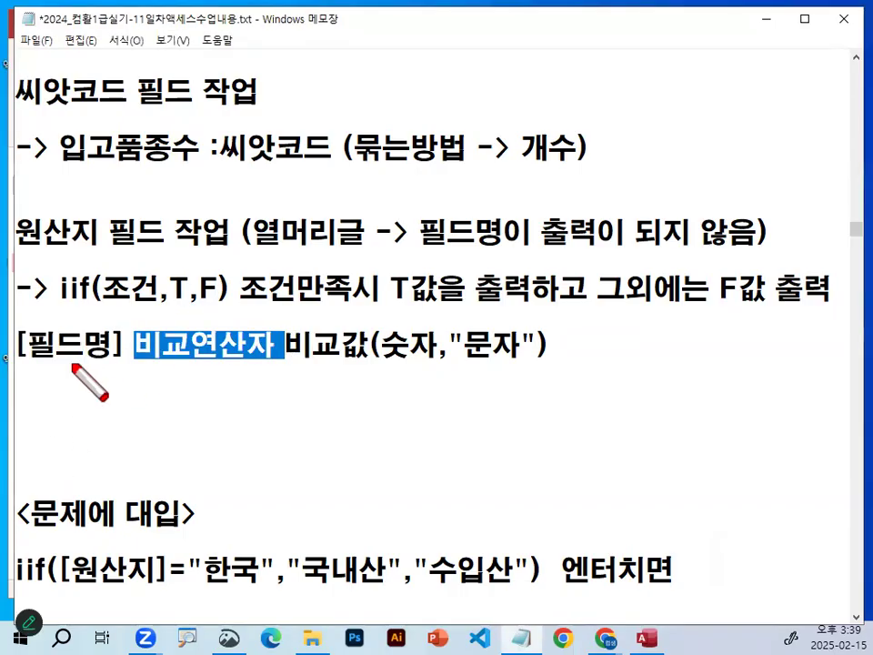
Circle 필드명 and 비교값 in red, link them with a curve, write T and F beside it, and clear the annotations.
left_click_drag(119, 356, 105, 352)
mouse_move(393, 347)
left_mouse_down()
mouse_move(380, 333)
mouse_move(360, 348)
left_mouse_up()
mouse_move(66, 372)
left_mouse_down()
mouse_move(208, 452)
mouse_move(398, 365)
mouse_move(479, 384)
mouse_move(440, 445)
left_mouse_up()
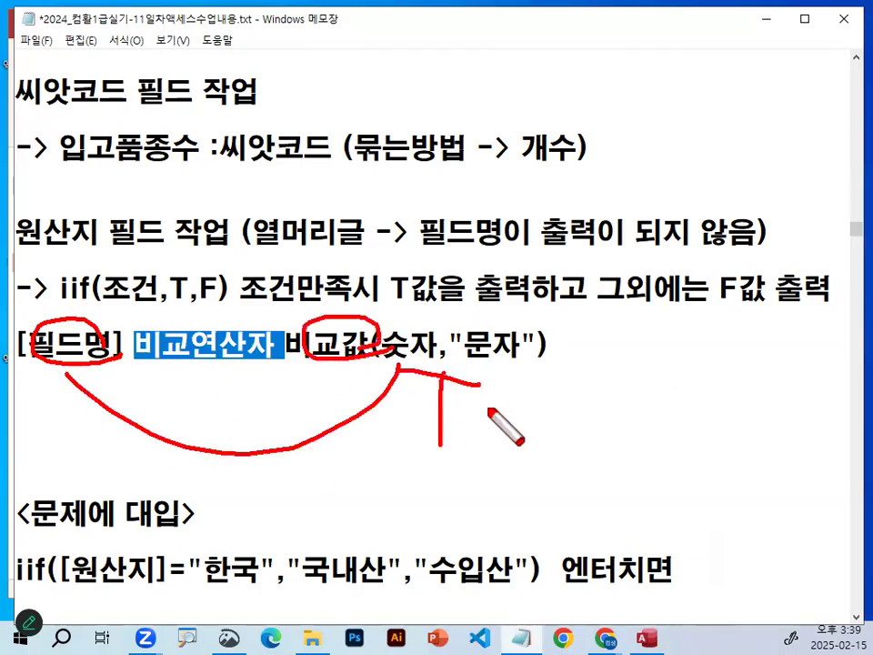
left_click_drag(503, 389, 557, 390)
left_click_drag(523, 389, 523, 462)
left_click_drag(523, 416, 579, 417)
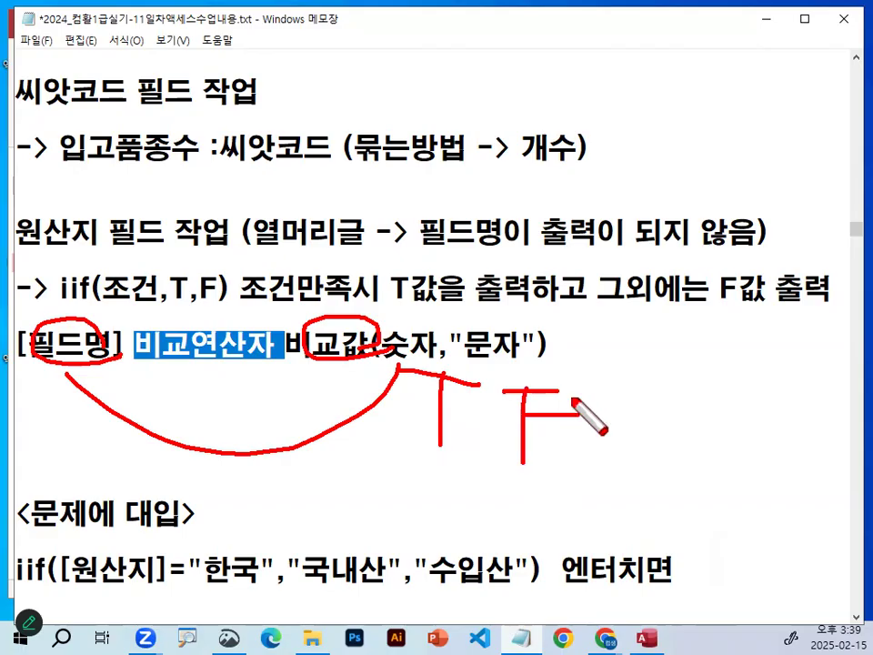
key("Escape")
Add a dashed separator line directly above the <문제에 대입> heading in the notes.
left_click_drag(51, 353, 546, 353)
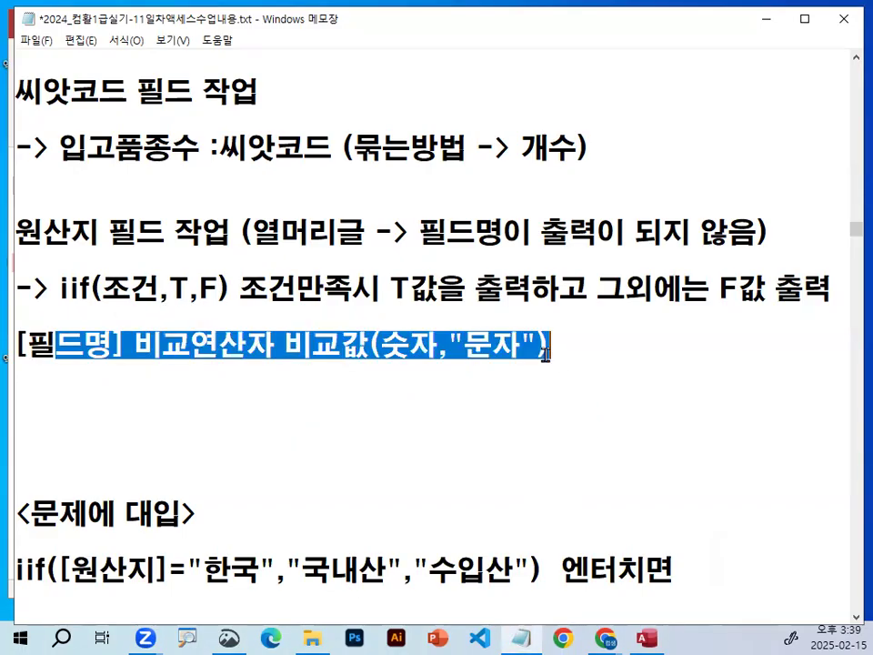
scroll(392, 439, "down", 2)
left_click(166, 289)
type("--------------------------------------")
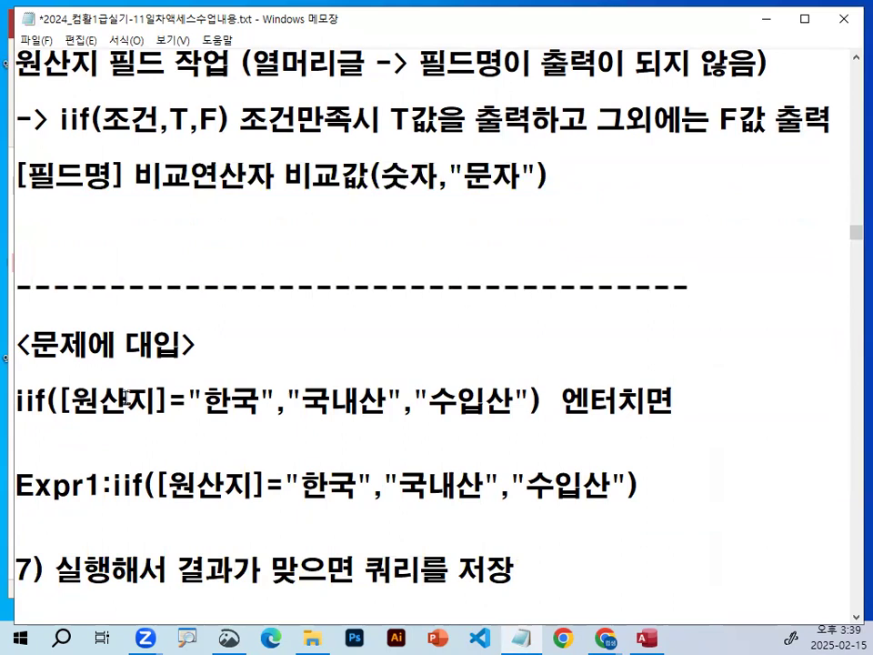
Highlight the parts of the iif([원산지]="한국","국내산","수입산") example, finishing with iif([원산지]= selected.
scroll(126, 392, "down", 1)
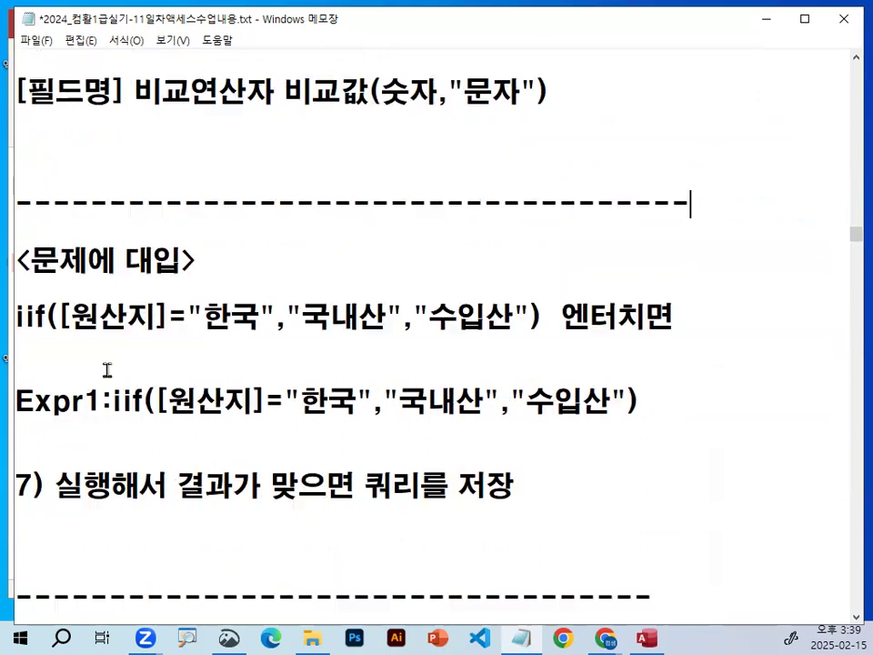
left_click_drag(71, 318, 278, 318)
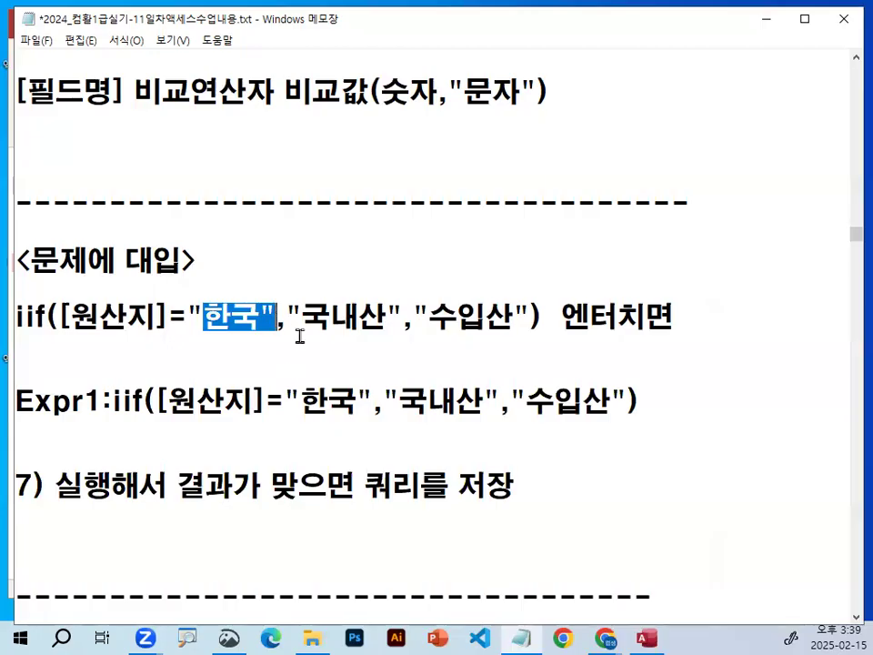
left_click_drag(61, 316, 240, 318)
left_click_drag(301, 317, 695, 315)
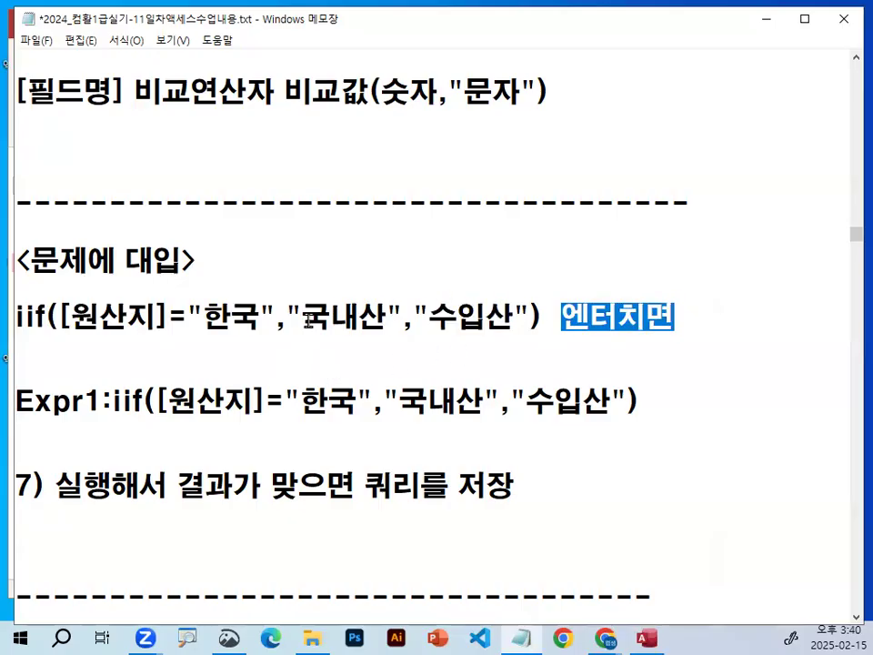
left_click(17, 317)
left_click_drag(16, 318, 189, 318)
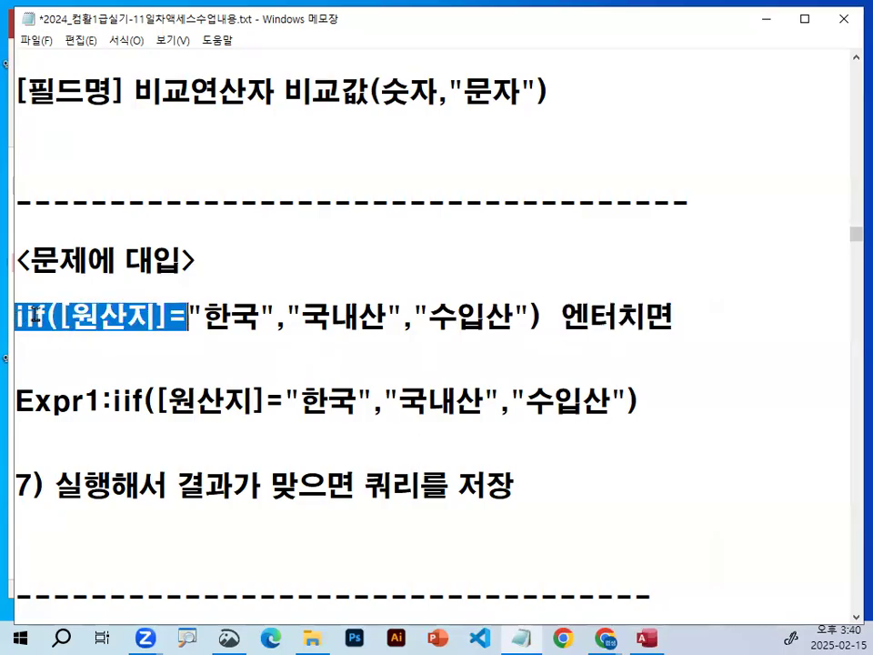
Mark the opening part of the iif example under <문제에 대입> with the annotation pen and clear the mark.
key("ctrl+1")
left_click(37, 313)
mouse_move(62, 318)
left_mouse_down()
mouse_move(31, 269)
mouse_move(63, 310)
left_mouse_up()
key("Escape")
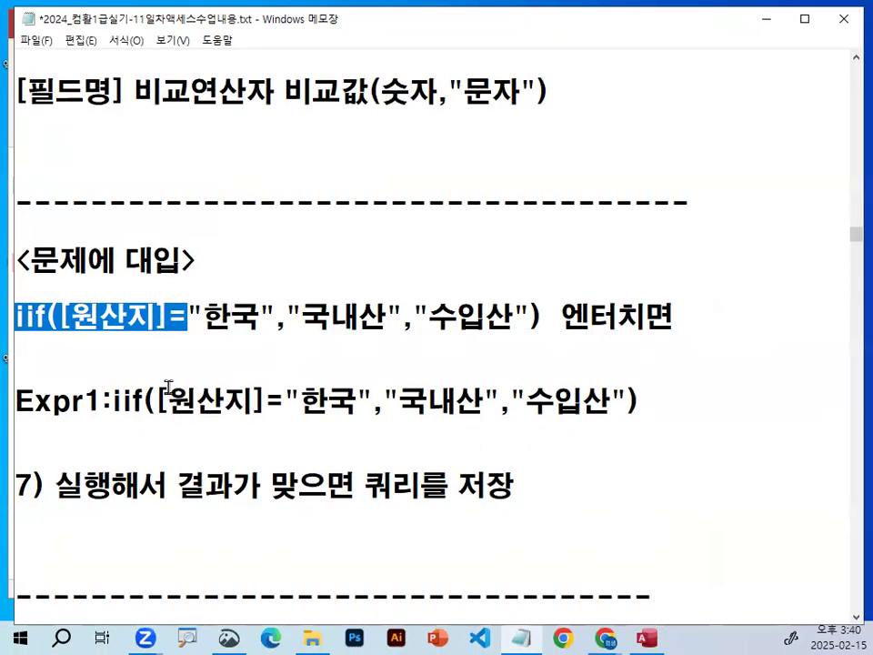
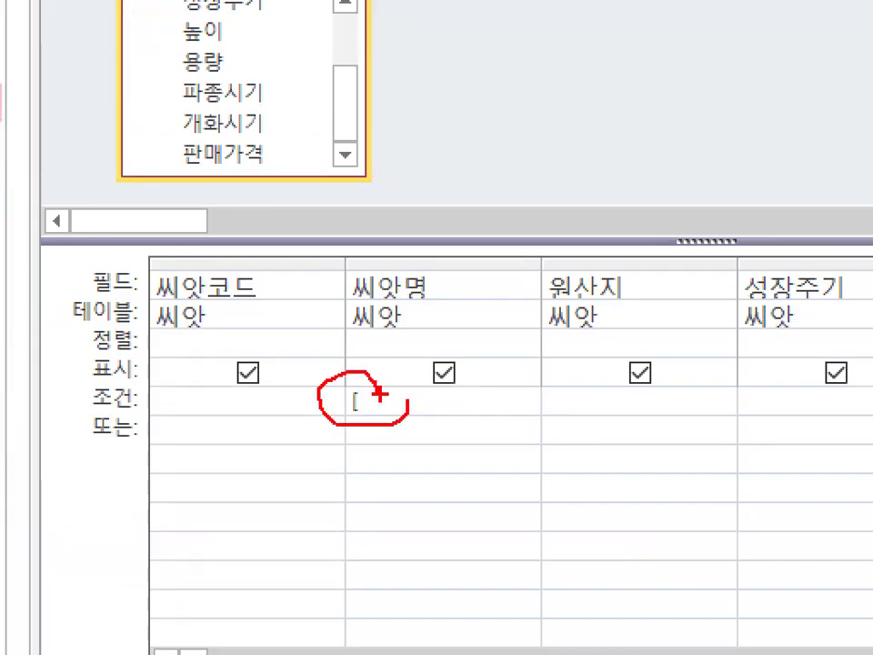
Clear the pen mark and complete the 씨앗명 criterion as [씨앗명 입력].
key("Escape")
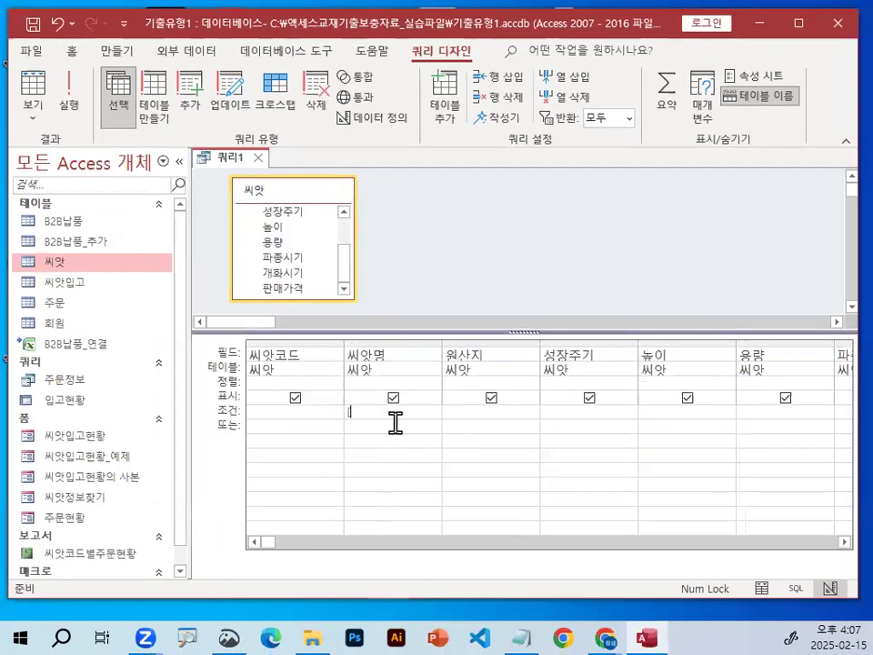
type("씨앗명 입")
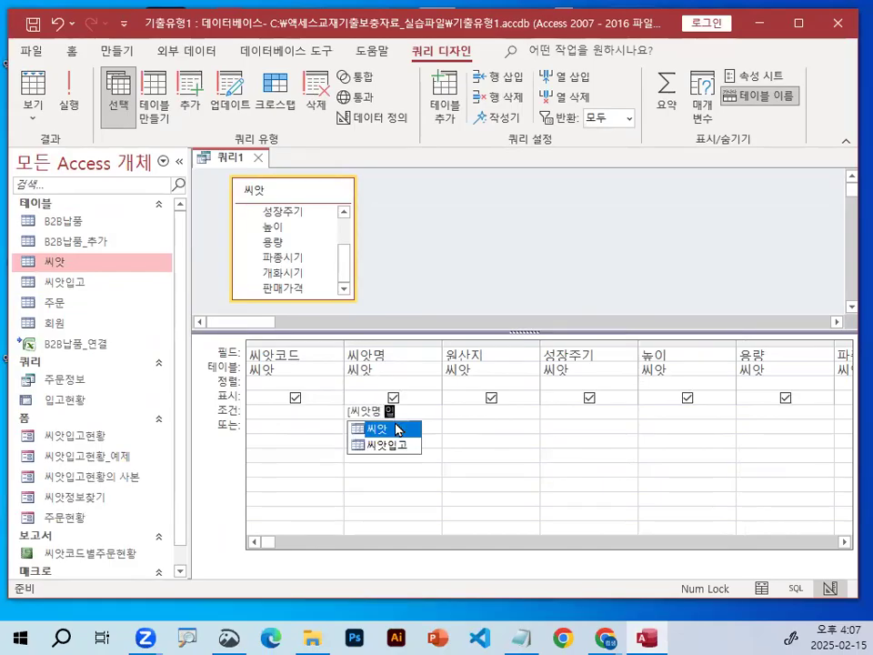
type("력]")
Circle and underline the [씨앗명 입력] criterion, mark its prompt text with a circle and check mark, and clear the annotations.
key("ctrl+1")
mouse_move(444, 405)
left_mouse_down()
mouse_move(220, 396)
mouse_move(399, 429)
left_mouse_up()
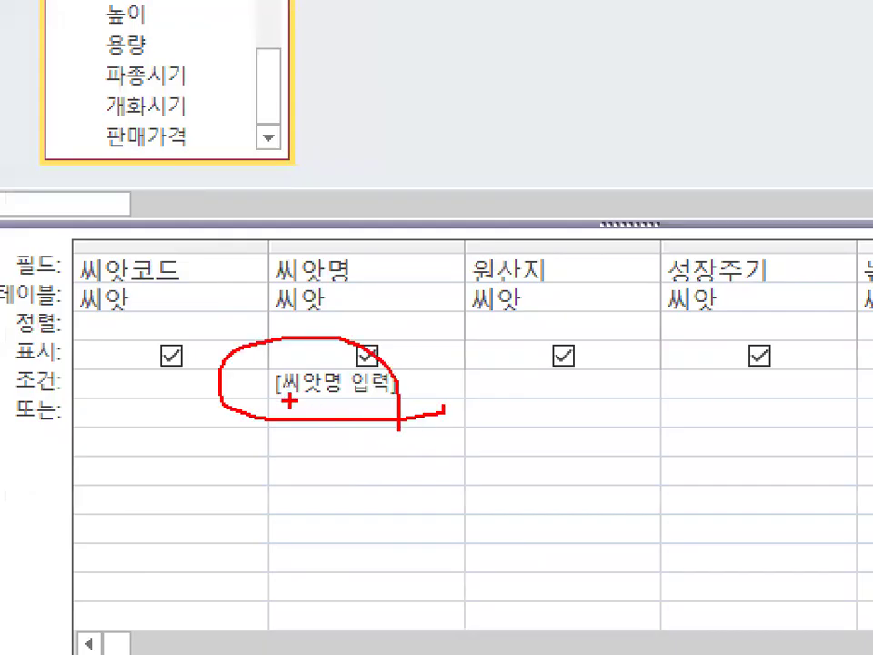
left_click_drag(288, 397, 391, 396)
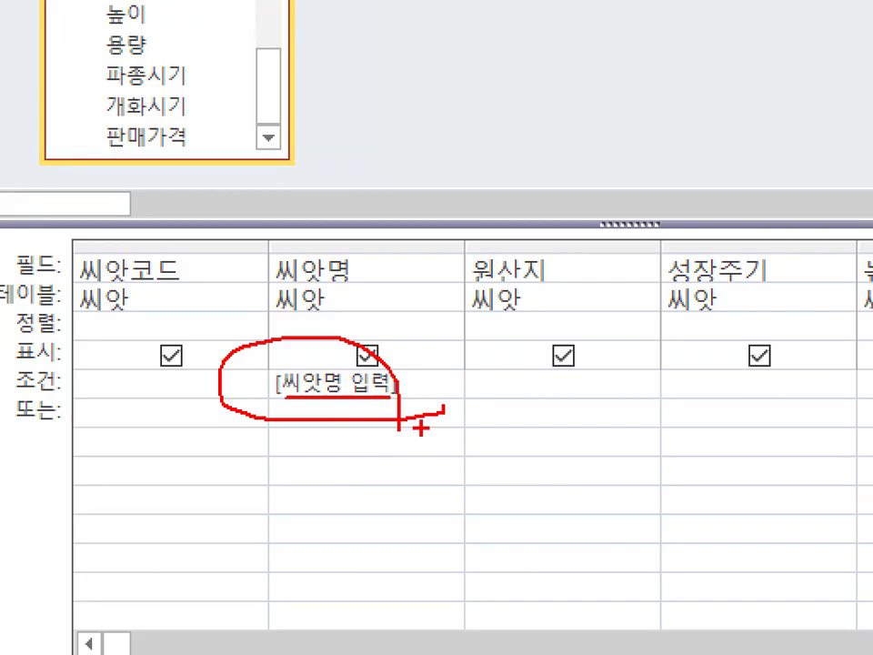
key("Escape")
key("ctrl+1")
left_click_drag(397, 419, 406, 416)
mouse_move(326, 362)
left_mouse_down()
mouse_move(334, 392)
mouse_move(387, 323)
left_mouse_up()
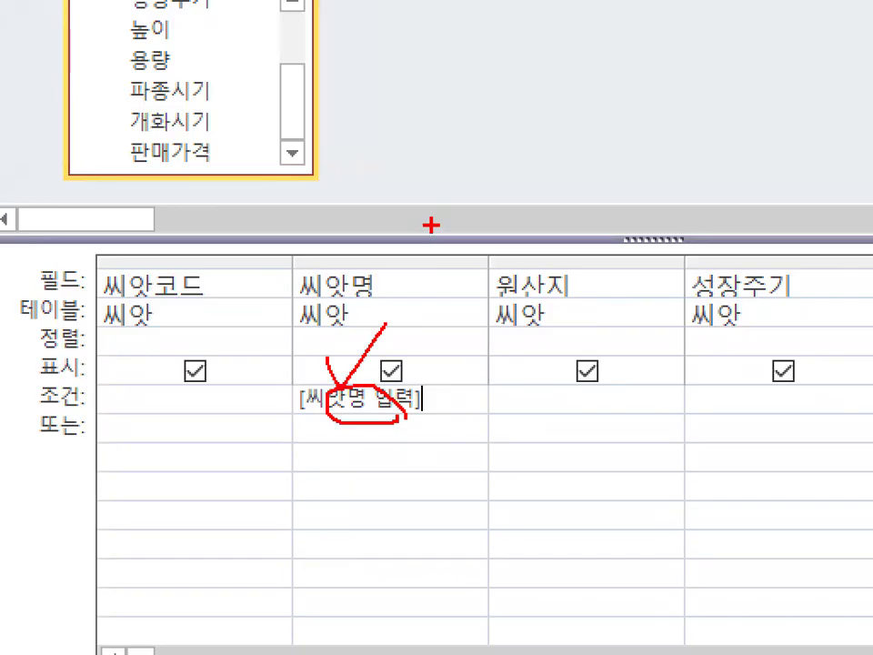
key("Escape")
Circle the opening and closing square brackets of the [씨앗명 입력] criterion and clear the marks.
key("ctrl+1")
left_click(378, 447)
mouse_move(348, 404)
left_mouse_down()
mouse_move(341, 390)
mouse_move(342, 403)
left_mouse_up()
mouse_move(460, 397)
left_mouse_down()
mouse_move(419, 398)
mouse_move(446, 395)
left_mouse_up()
key("Escape")
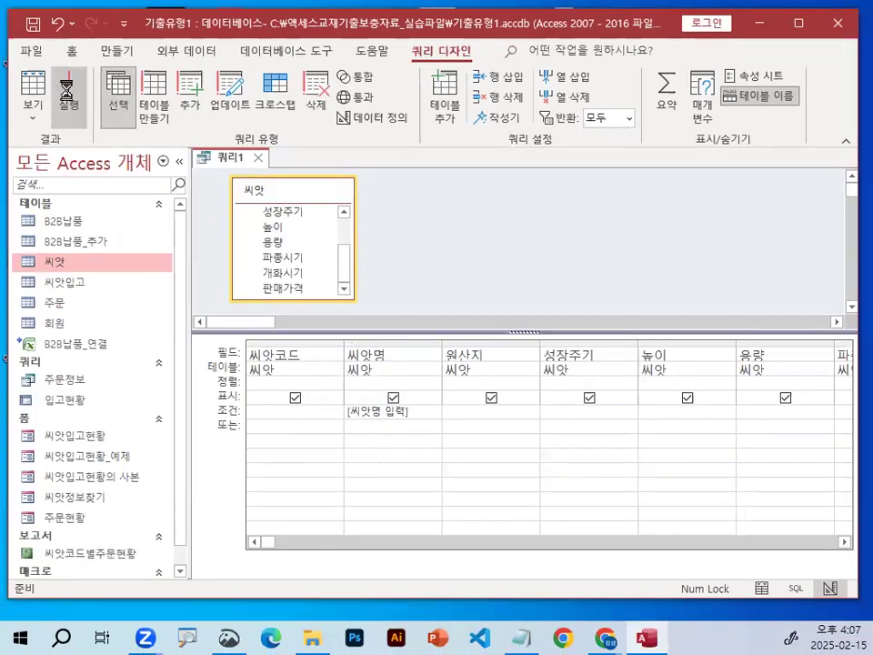
Run the query, annotate the 매개 변수 값 입력 dialog with a check mark and a box, and clear the marks.
left_click(68, 96)
key("ctrl+1")
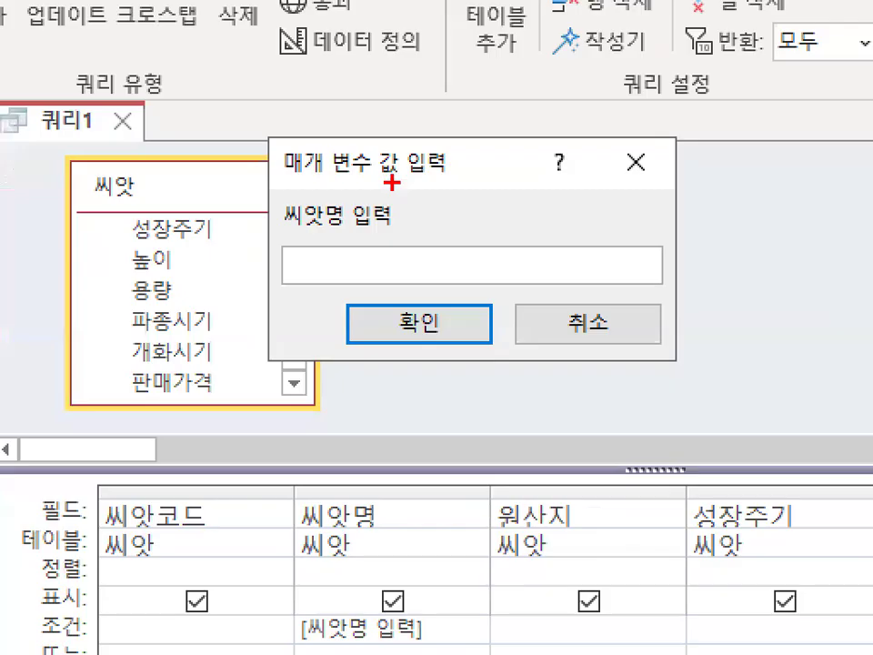
left_click_drag(396, 168, 460, 102)
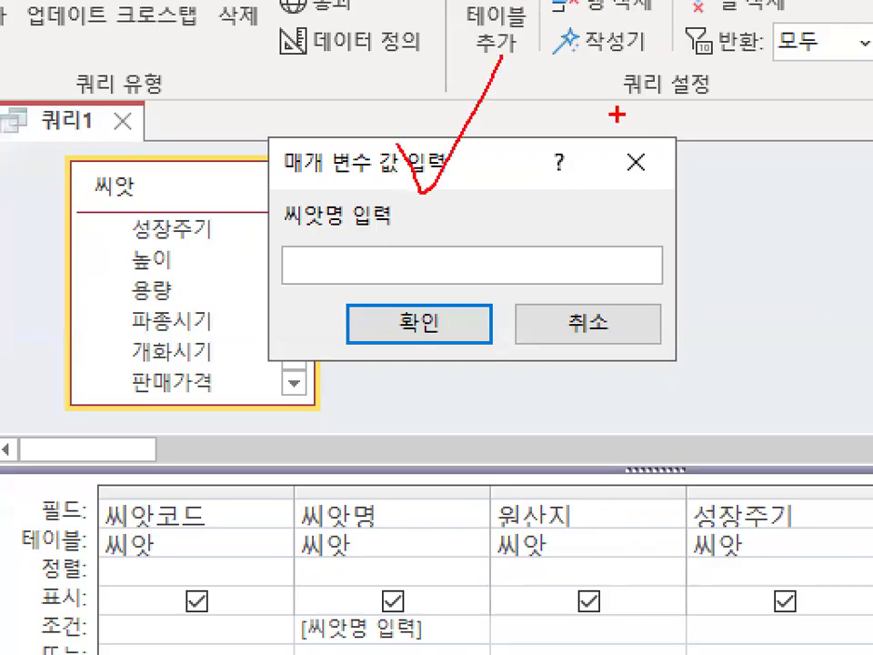
left_click_drag(618, 114, 584, 205)
mouse_move(715, 113)
left_mouse_down()
mouse_move(763, 113)
mouse_move(690, 184)
left_mouse_up()
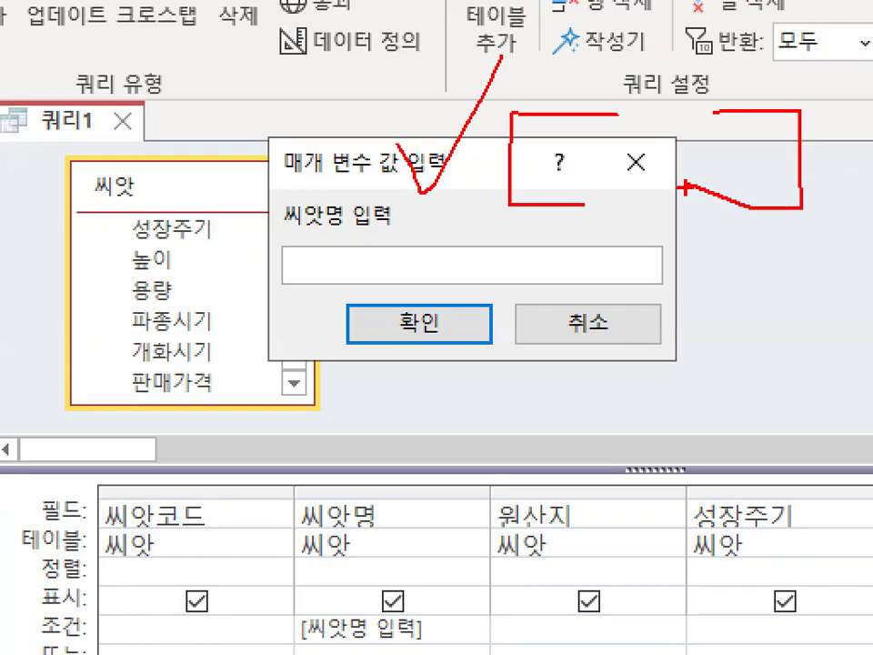
key("Escape")
Underline the 씨앗명 입력 prompt in the dialog and the matching criterion in the design grid, clearing each mark.
key("ctrl+1")
left_click(322, 222)
left_click_drag(316, 221, 413, 221)
key("Escape")
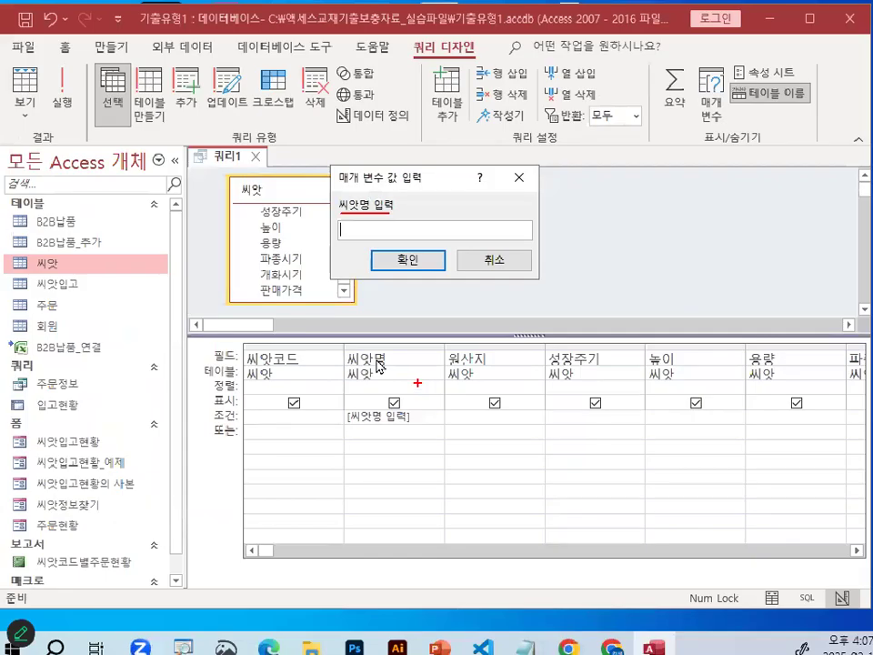
key("ctrl+1")
left_click_drag(343, 415, 412, 415)
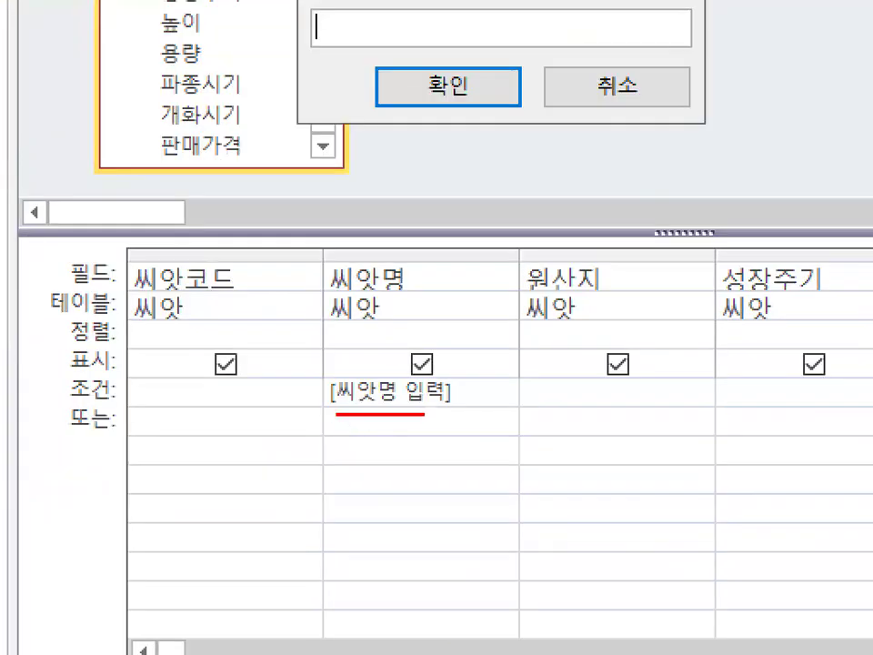
key("Escape")
key("ctrl+1")
mouse_move(590, 242)
left_mouse_down()
mouse_move(316, 370)
mouse_move(593, 334)
left_mouse_up()
key("Escape")
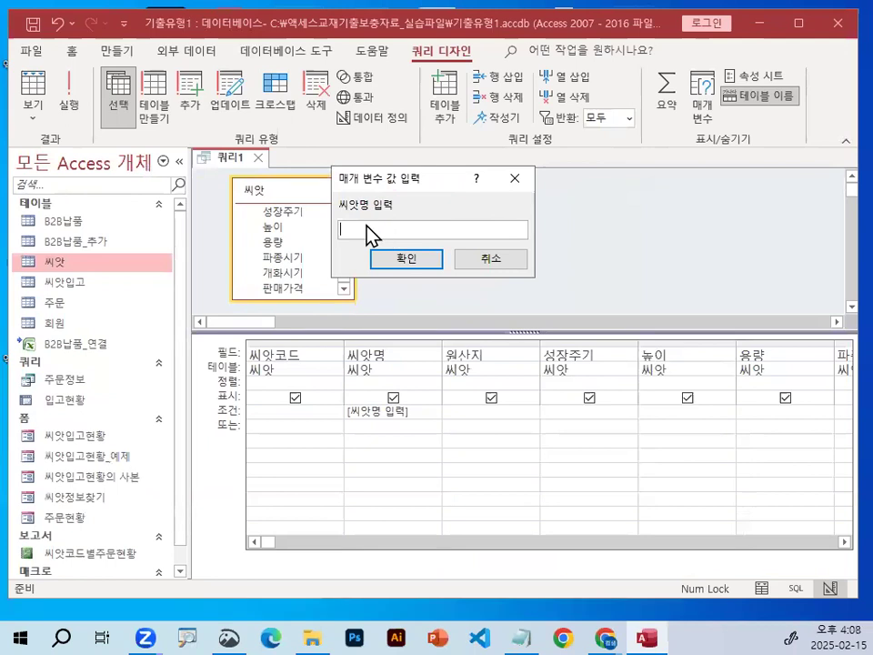
Cancel the parameter prompt, run the query without the 씨앗명 criterion, and restore [씨앗명 입력] in the design grid.
left_click(498, 272)
left_click(69, 100)
left_click(492, 261)
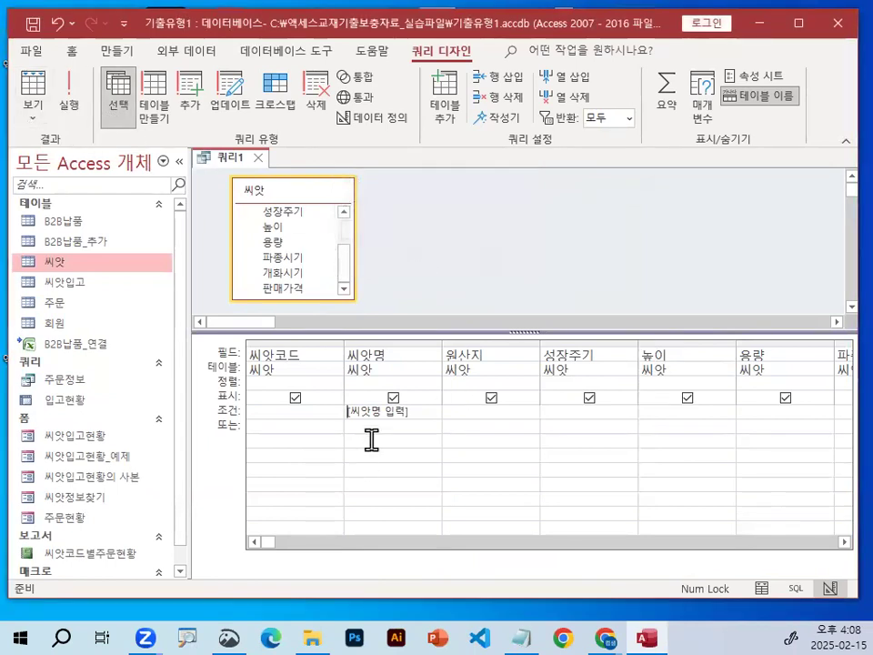
left_click_drag(423, 416, 314, 409)
key("ctrl+c")
key("Delete")
left_click(69, 100)
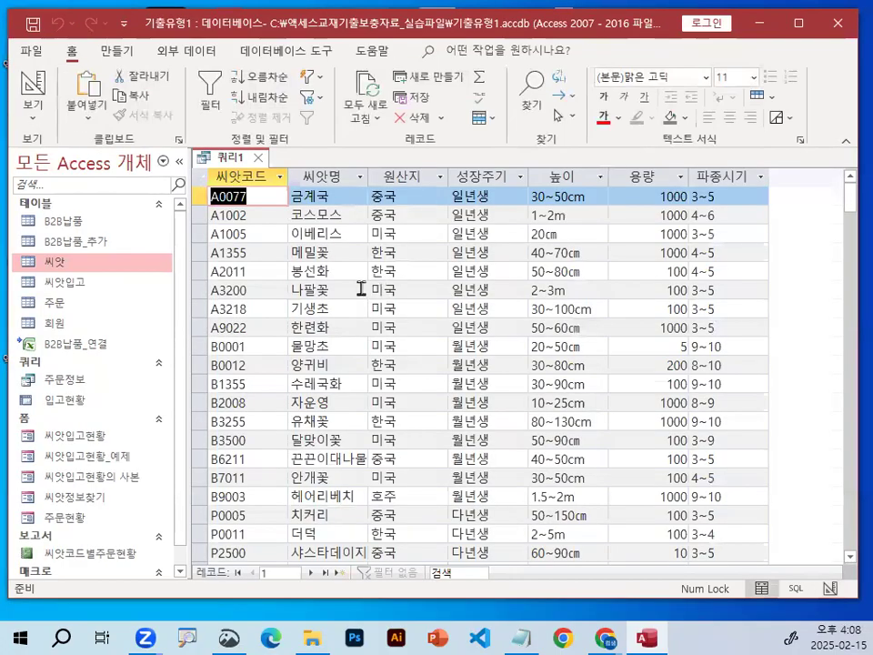
left_click(35, 87)
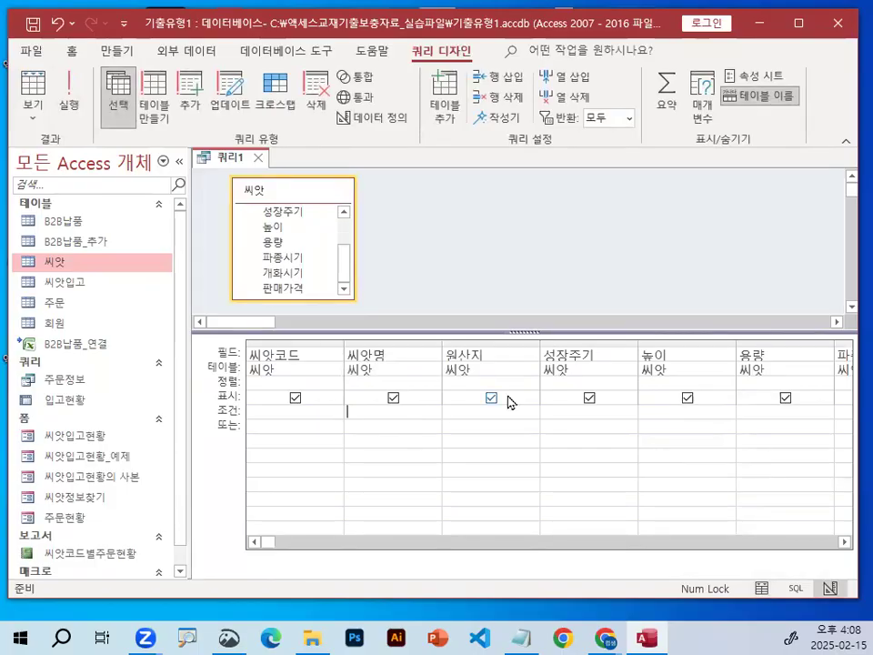
key("ctrl+v")
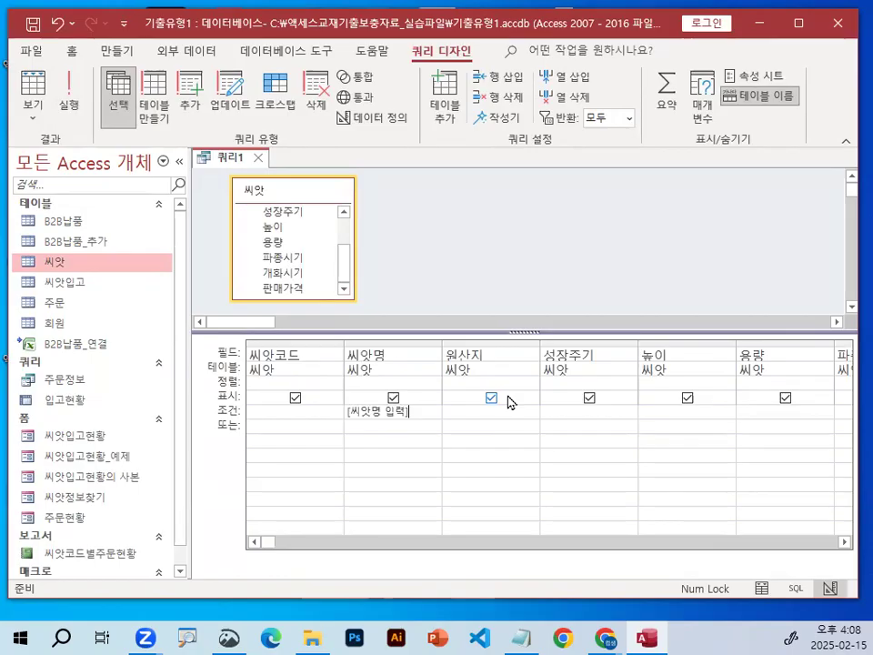
Run the query with 봉선화 as the 씨앗명 parameter value.
left_click(69, 90)
type("별")
key("BackSpace")
key("BackSpace")
type("봉선화")
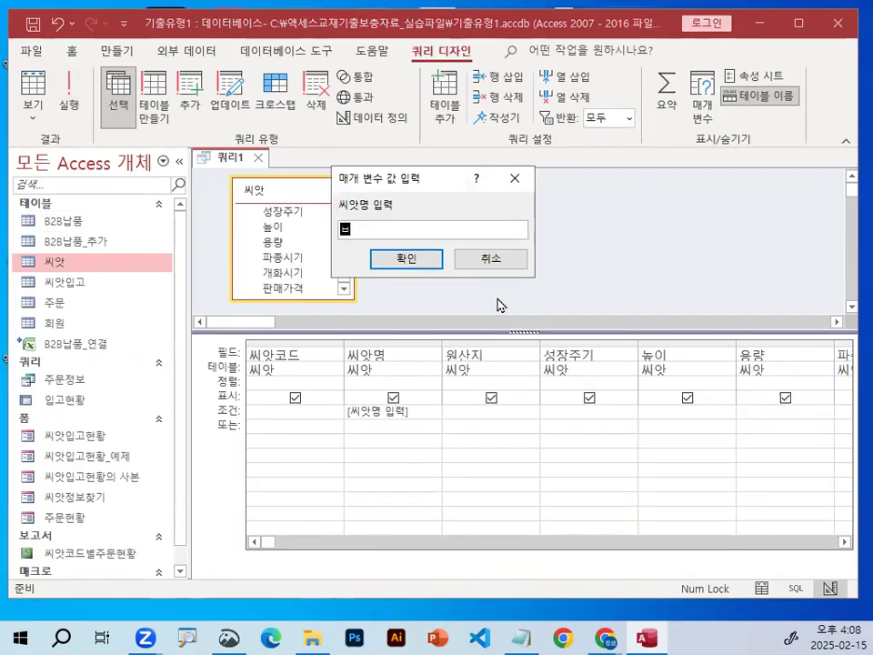
key("Return")
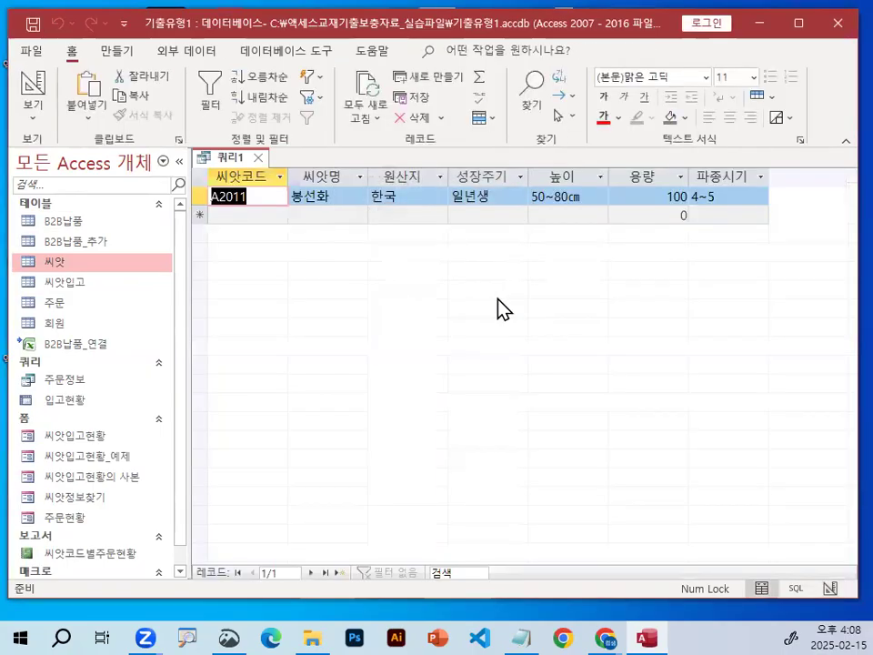
Mark the 씨앗명 column of the query result with a check mark and circles around 봉선화, and clear the annotations.
key("ctrl+1")
left_click(299, 192)
left_click_drag(315, 126, 408, 33)
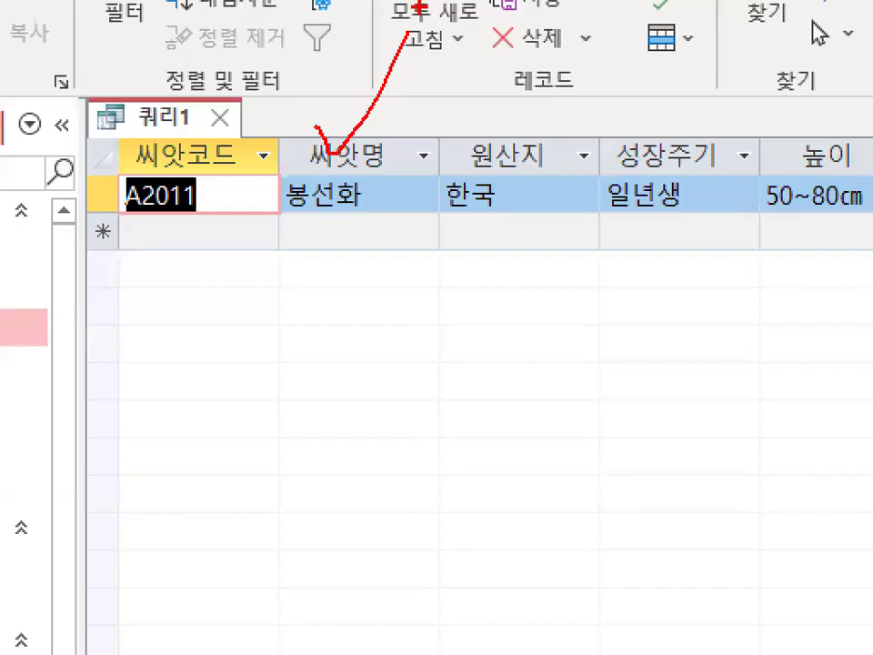
mouse_move(276, 181)
left_mouse_down()
mouse_move(433, 236)
mouse_move(285, 136)
left_mouse_up()
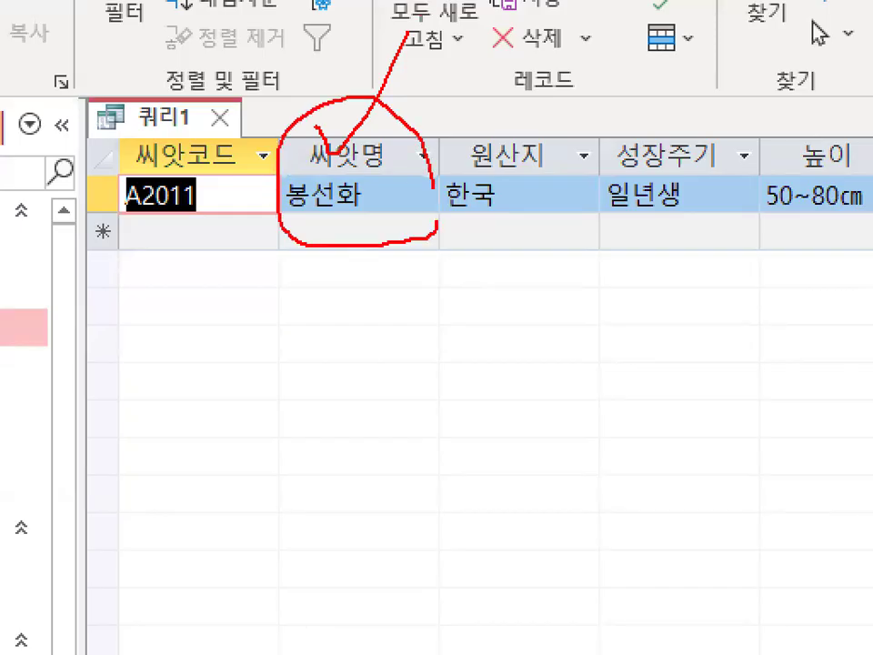
left_click_drag(423, 221, 416, 197)
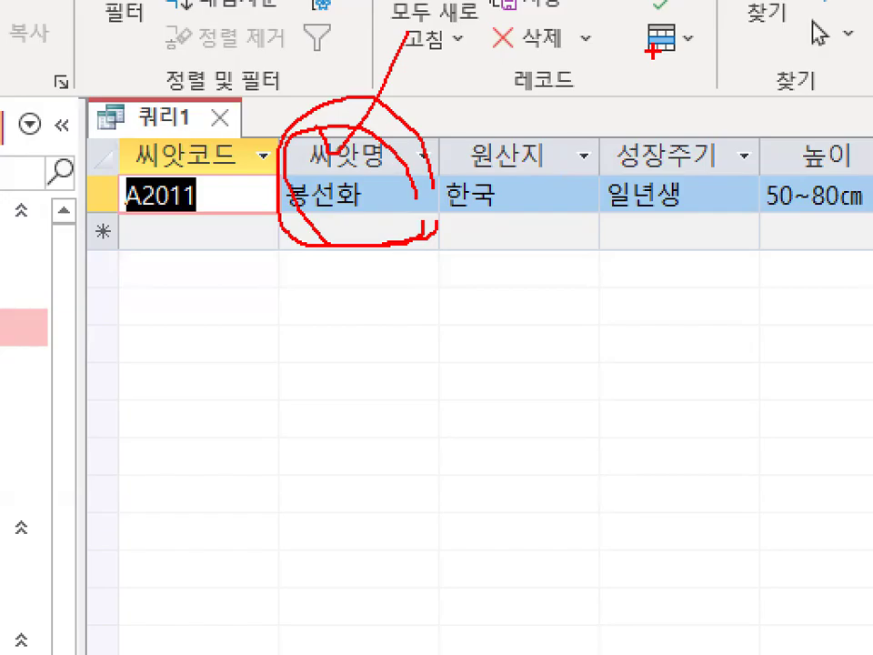
key("Escape")
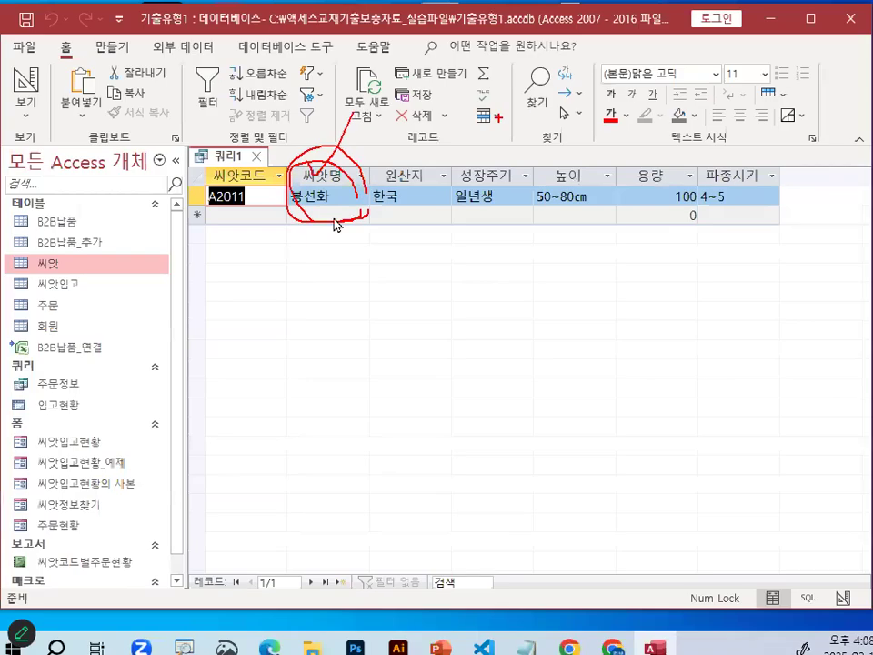
Extend the 씨앗명 criterion in the query design to Like "*" & [씨앗명 입력] & "*".
left_click(29, 91)
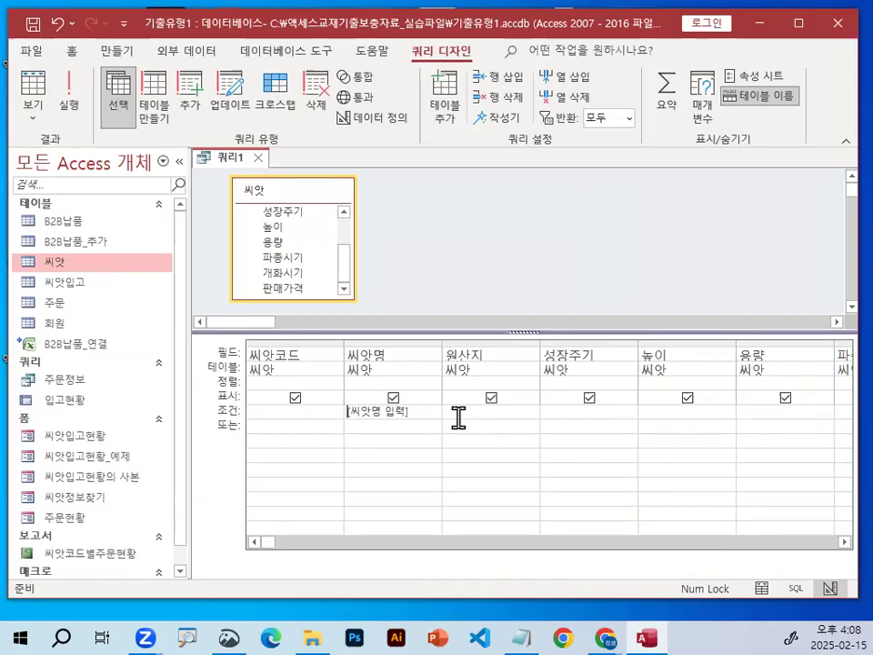
type("like \"*")
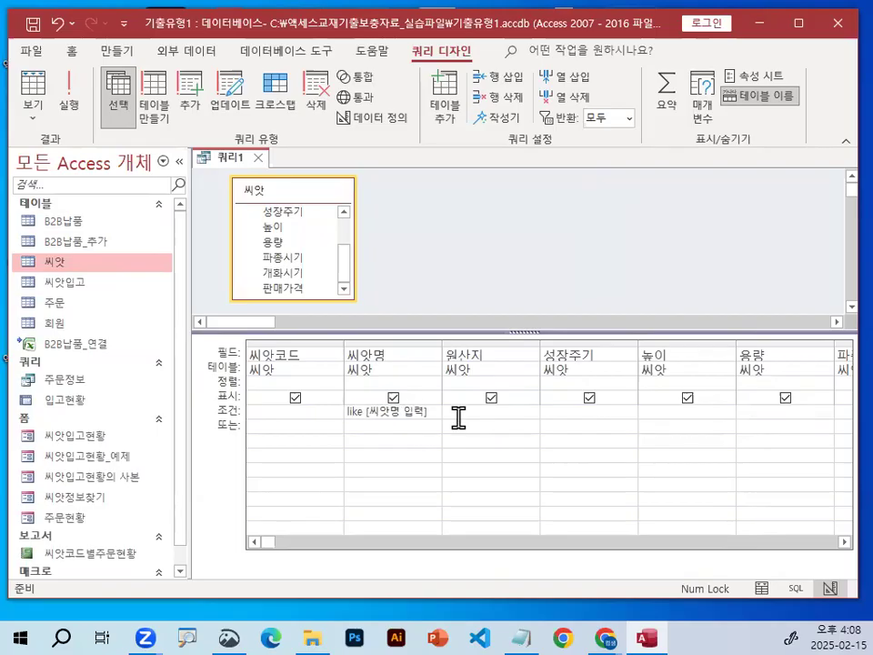
type("\" ")
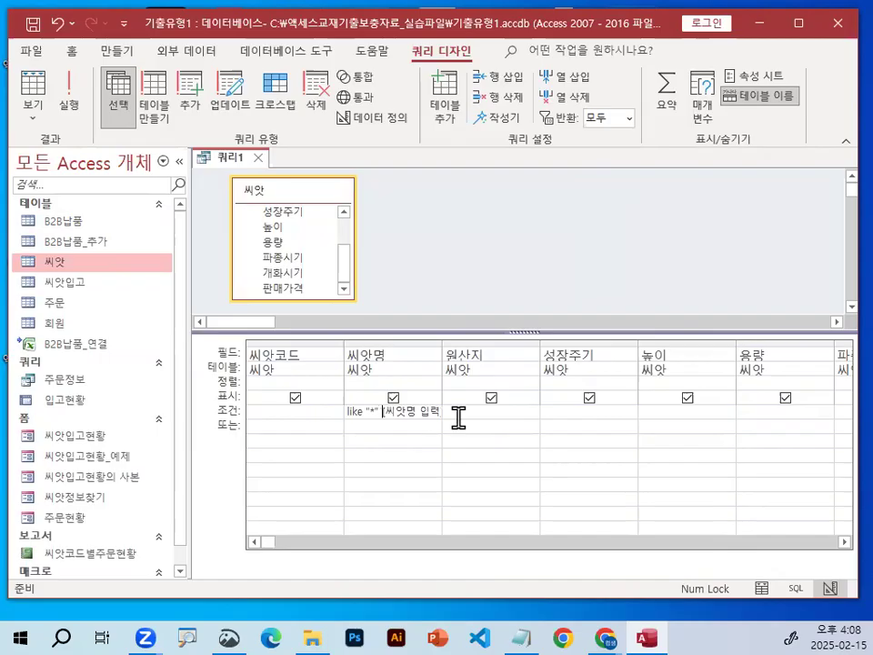
type("&")
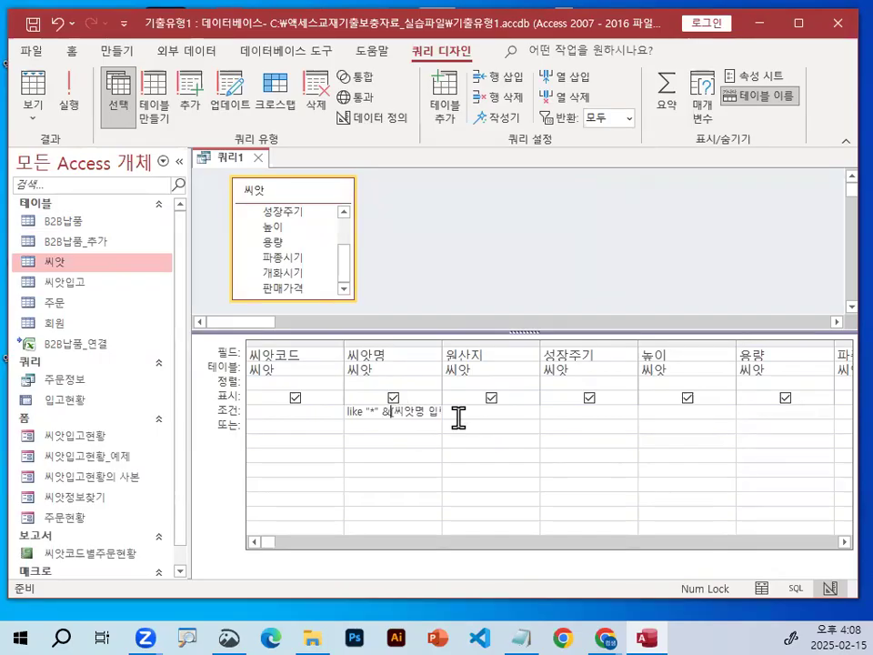
right_click(392, 455)
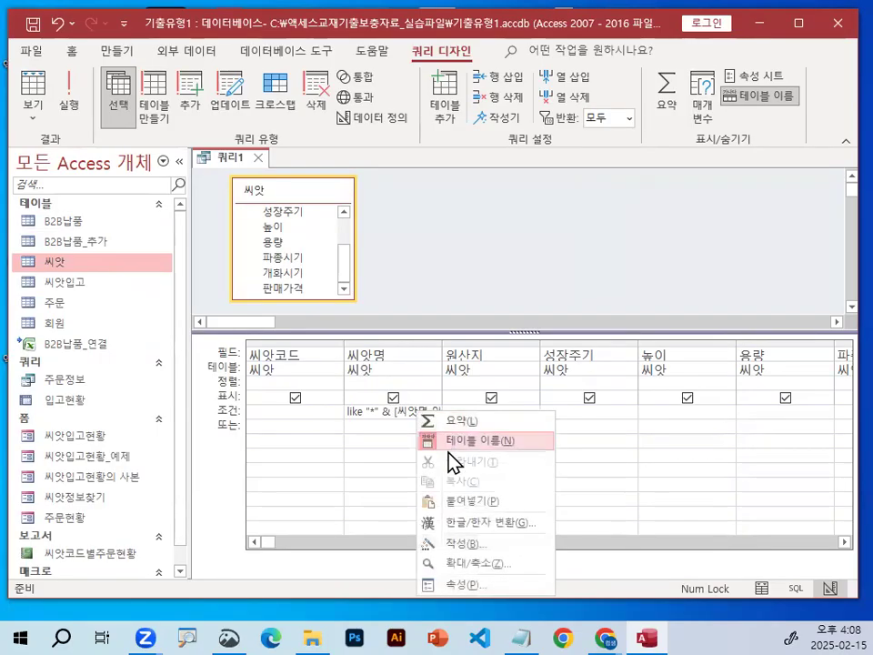
left_click(480, 545)
left_click(618, 127)
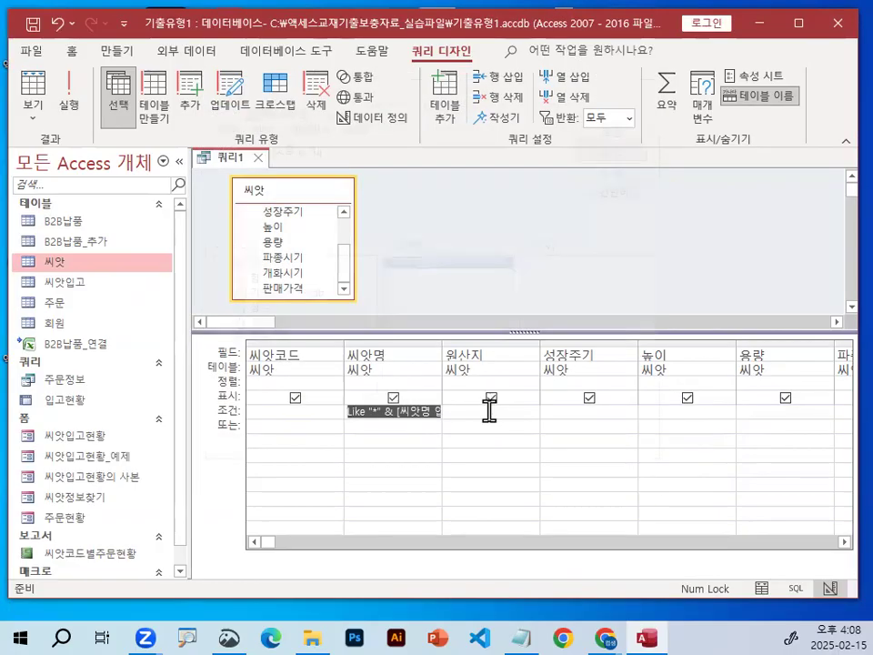
right_click(425, 419)
left_click(483, 568)
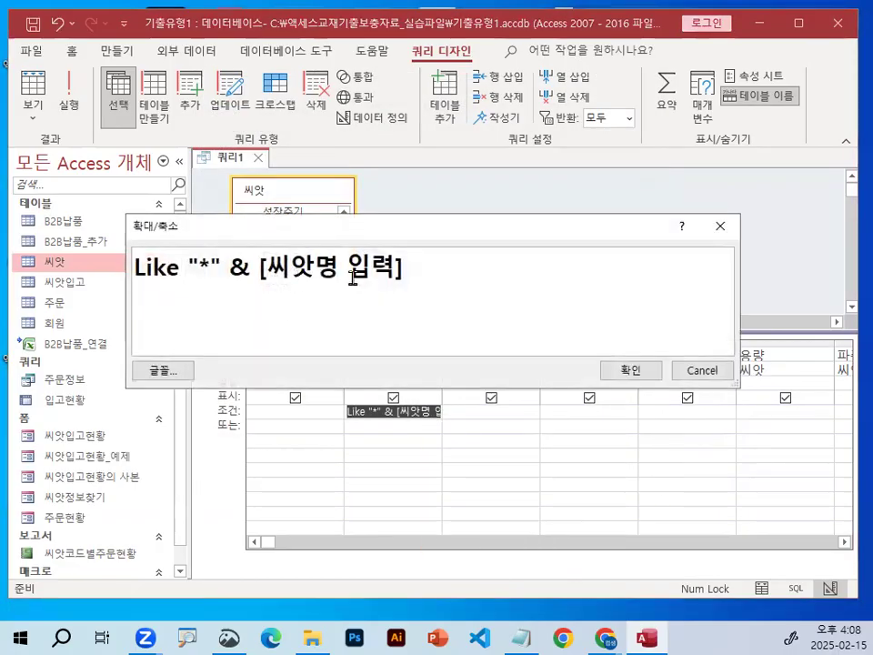
type("&")
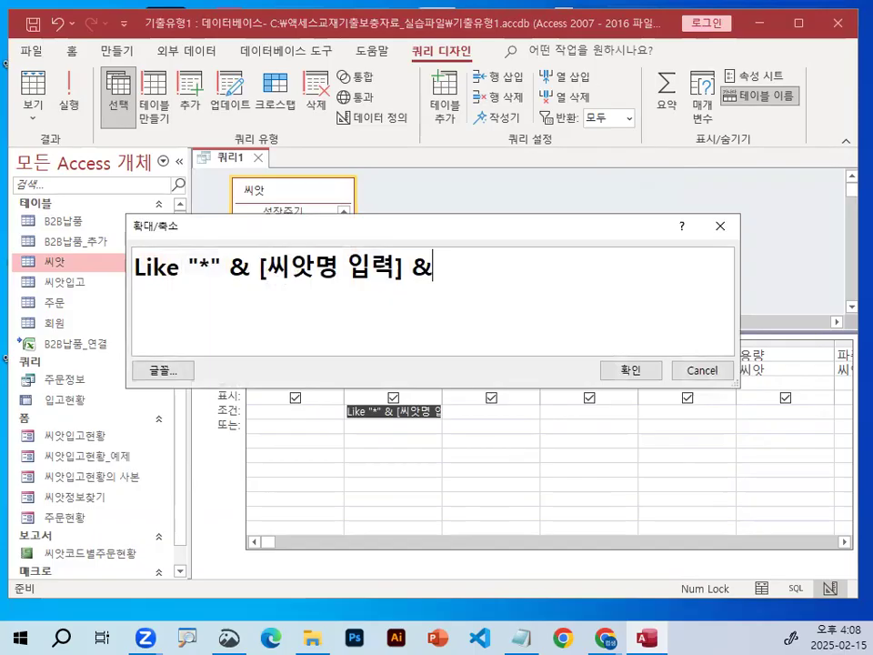
type(" \"*\"")
Circle the parameter text and both asterisk wildcards in the enlarged Like expression, and clear the marks.
key("ctrl+1")
left_click(229, 256)
mouse_move(453, 289)
left_mouse_down()
mouse_move(406, 260)
mouse_move(411, 300)
left_mouse_up()
mouse_move(203, 291)
left_mouse_down()
mouse_move(190, 297)
mouse_move(201, 263)
left_mouse_up()
left_click_drag(638, 284, 730, 284)
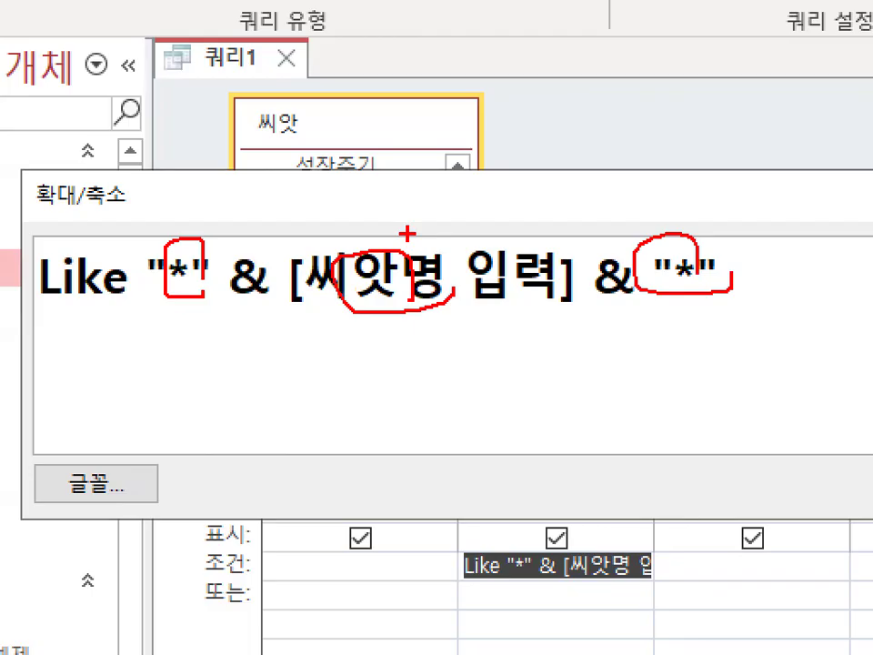
key("Escape")
Mark further parts of the enlarged Like expression, clear the annotations, and accept the expression as the 씨앗명 criterion.
key("ctrl+1")
left_click(114, 285)
left_click_drag(114, 286, 322, 279)
mouse_move(805, 272)
left_mouse_down()
mouse_move(796, 243)
mouse_move(799, 263)
left_mouse_up()
key("Escape")
key("Escape")
left_click(643, 372)
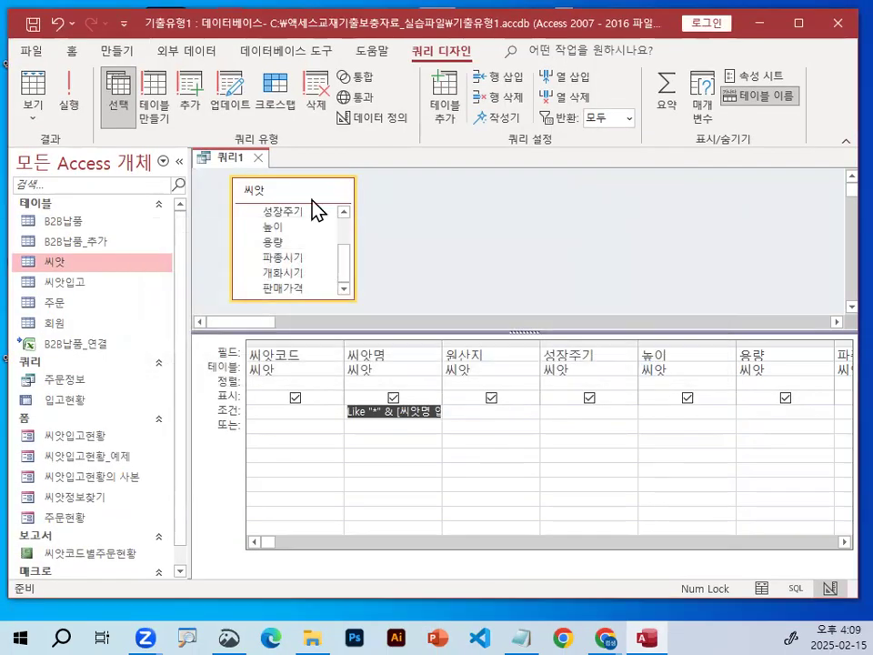
Run the query with the partial name 봉 as the 씨앗명 parameter value.
left_click(65, 84)
type("qhd")
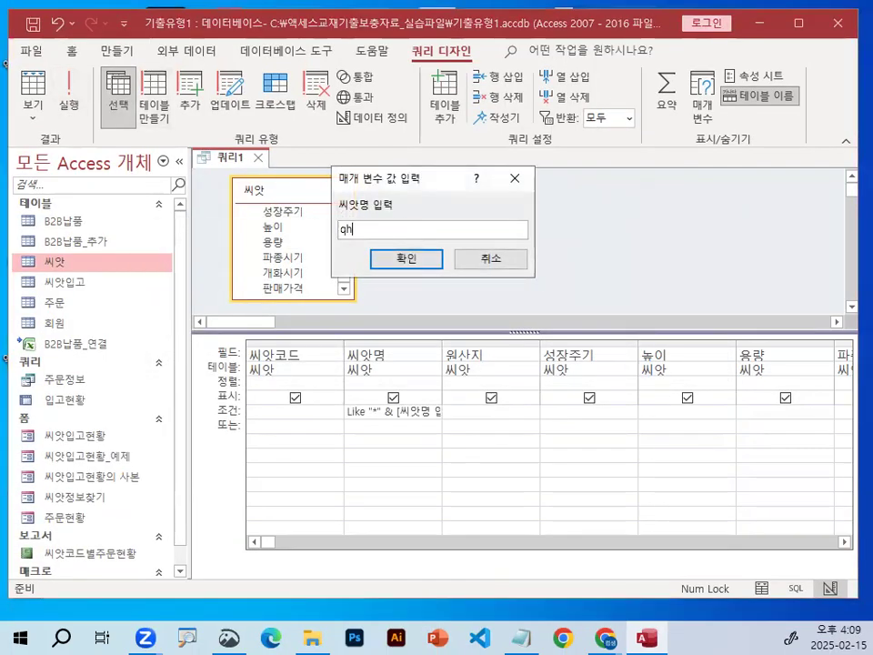
key("BackSpace")
key("BackSpace")
key("BackSpace")
key("Hangul")
type("봉")
key("Return")
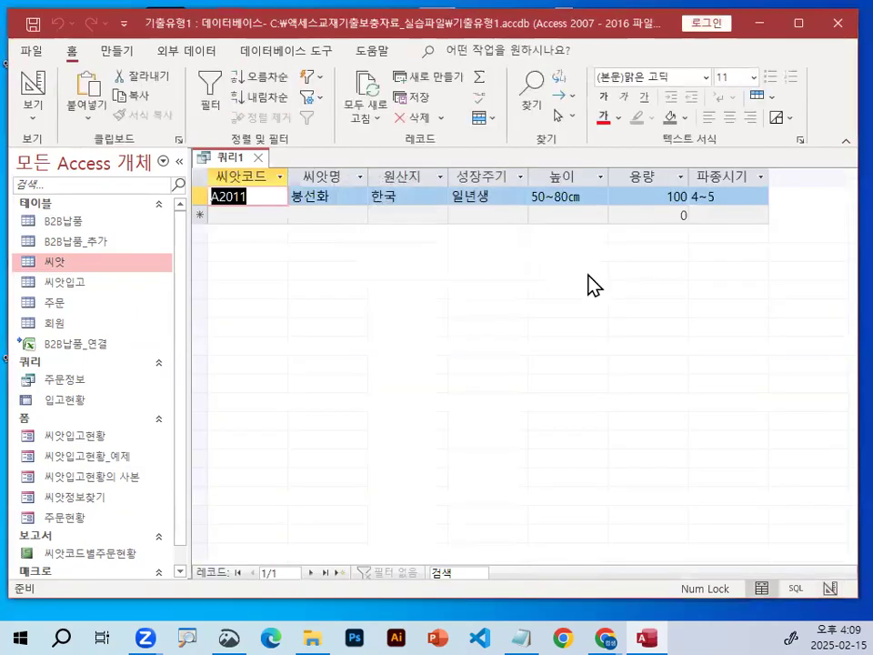
Circle the 씨앗명 value in the enlarged query result, and clear the mark.
key("ctrl+1")
mouse_move(442, 218)
left_mouse_down()
mouse_move(365, 160)
mouse_move(442, 262)
left_mouse_up()
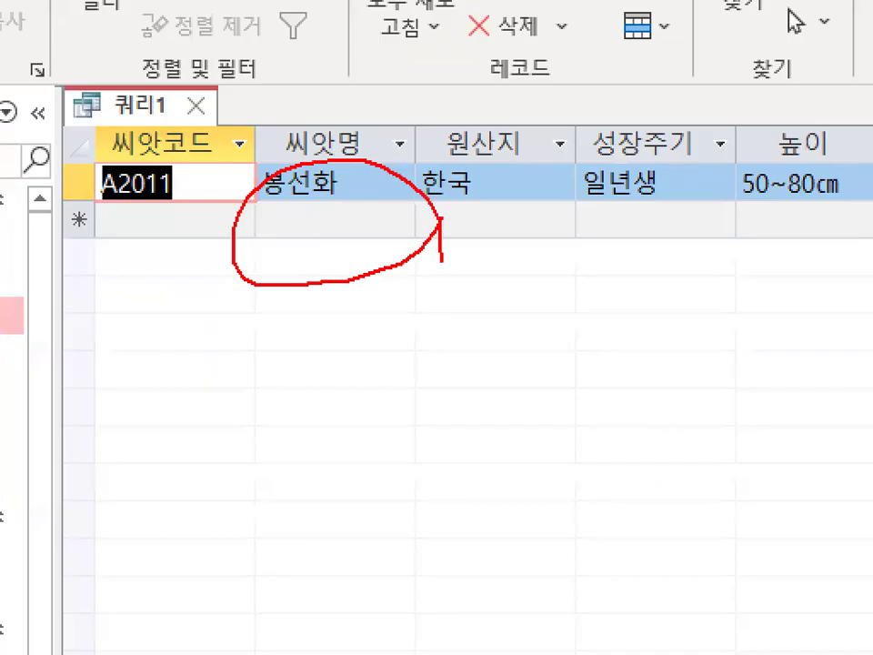
key("Escape")
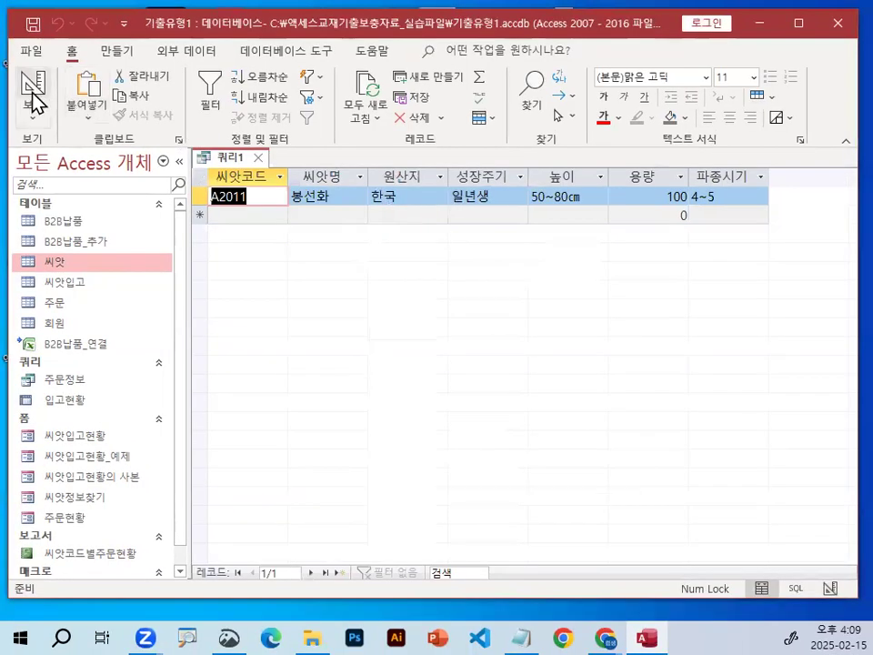
Circle part of the 씨앗명 criterion in the query design, clear the mark, and close 쿼리1 without saving its changes.
left_click(43, 100)
key("ctrl+1")
left_click_drag(424, 422, 415, 421)
key("Escape")
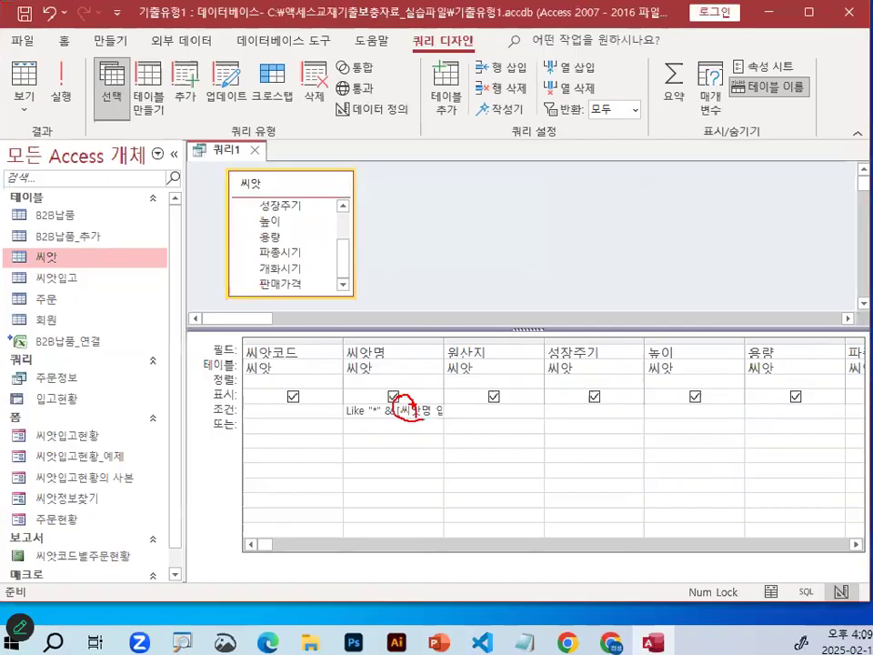
left_click(258, 157)
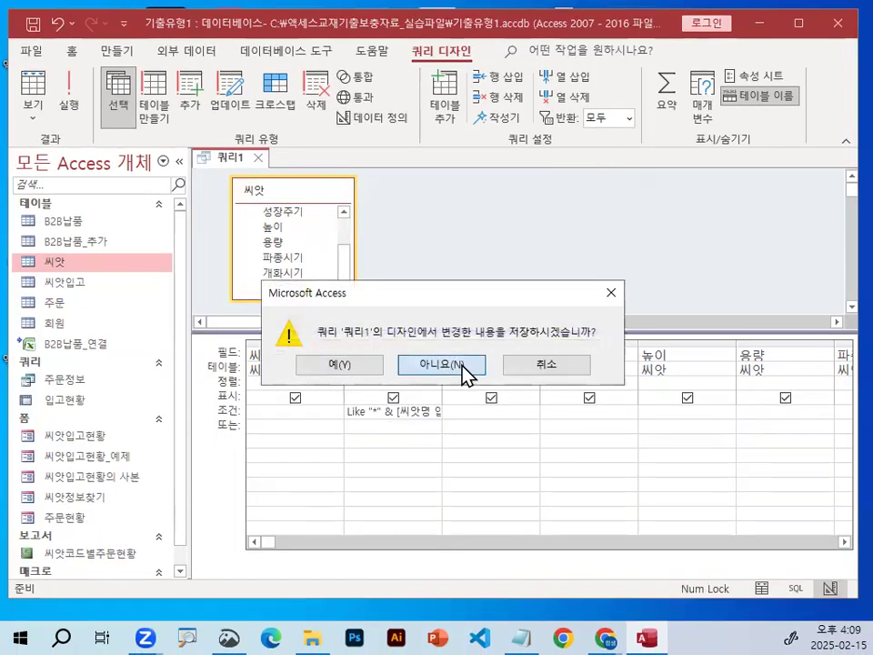
left_click(462, 366)
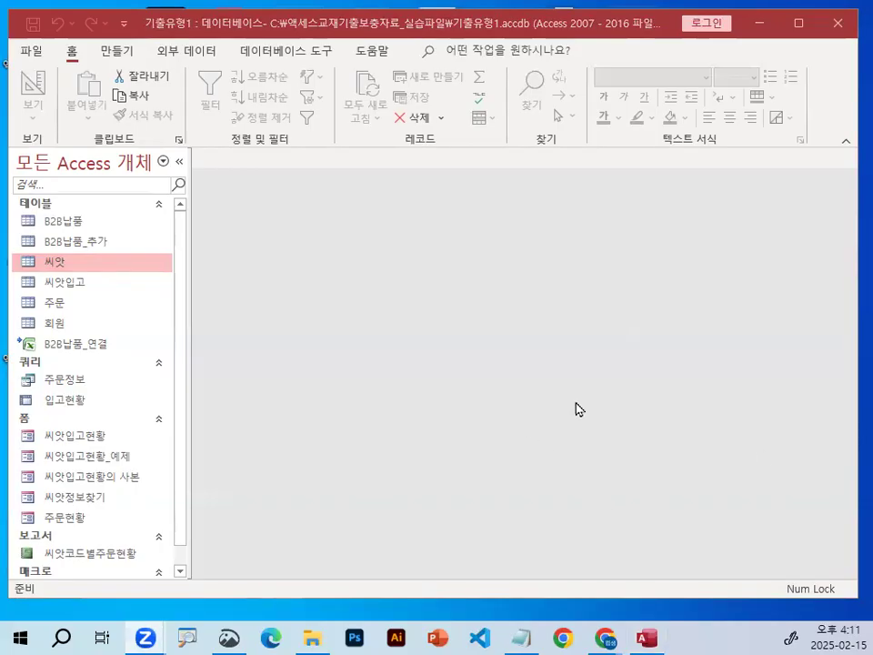
Switch to the Notepad class notes and highlight the two lines listing 매개변수쿼리, 업데이트쿼리 and 요약쿼리+매개변수쿼리.
left_click(521, 638)
scroll(462, 289, "down", 2)
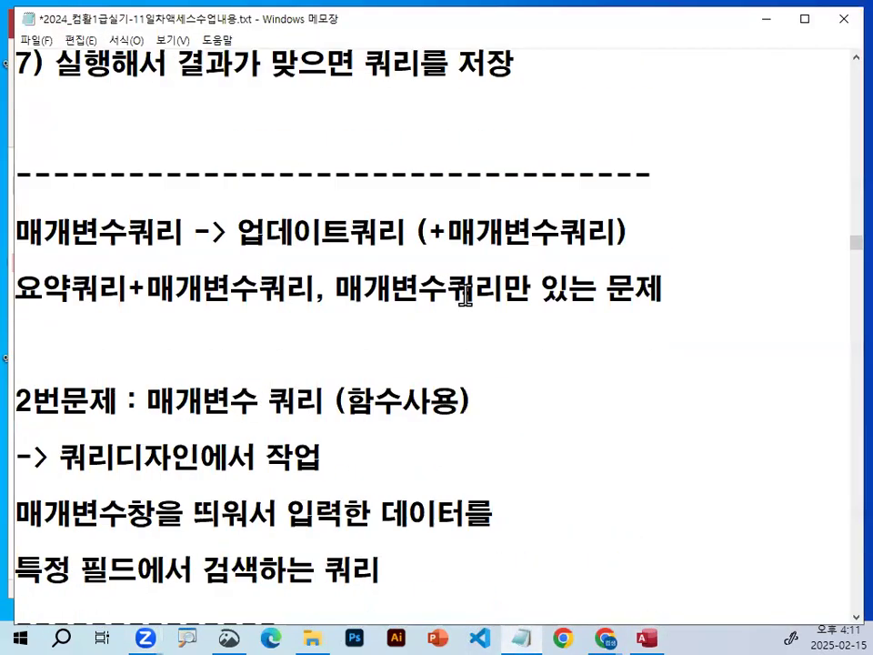
left_click_drag(73, 239, 184, 235)
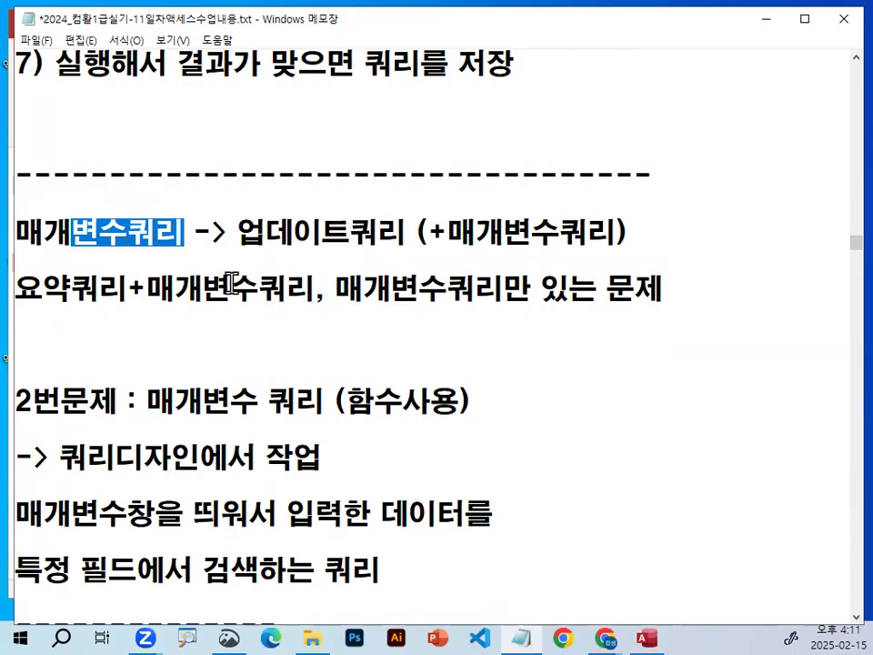
left_click(283, 318)
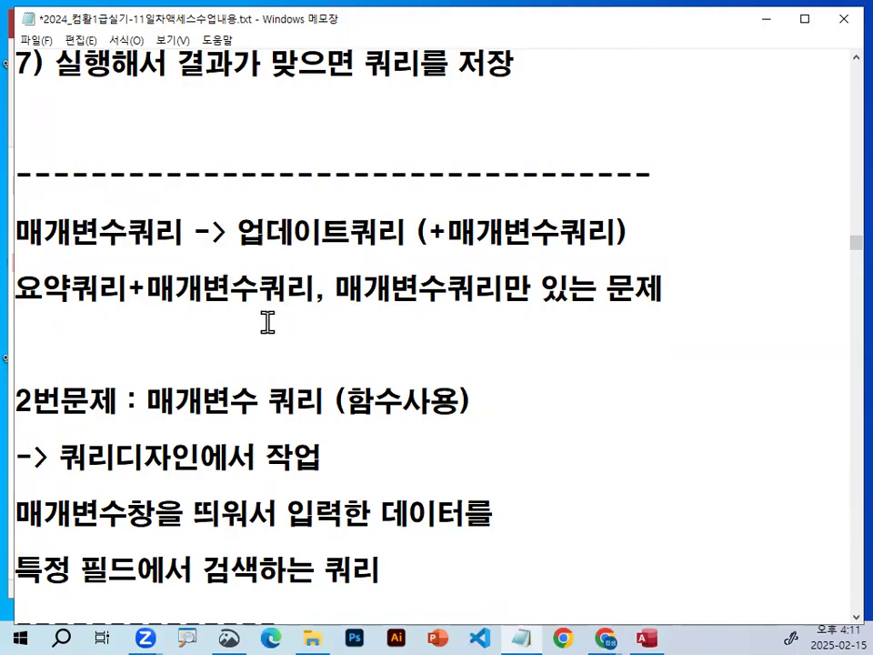
scroll(267, 321, "down", 1)
left_click_drag(16, 54, 357, 146)
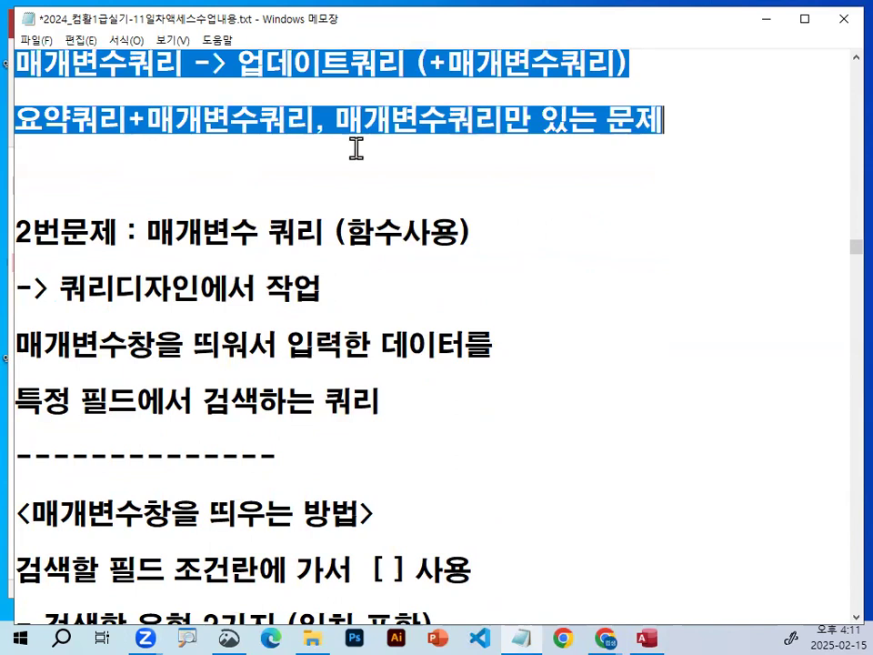
Fill the blank line above the 2번문제 heading with a dashed separator.
left_click(162, 155)
key("Down")
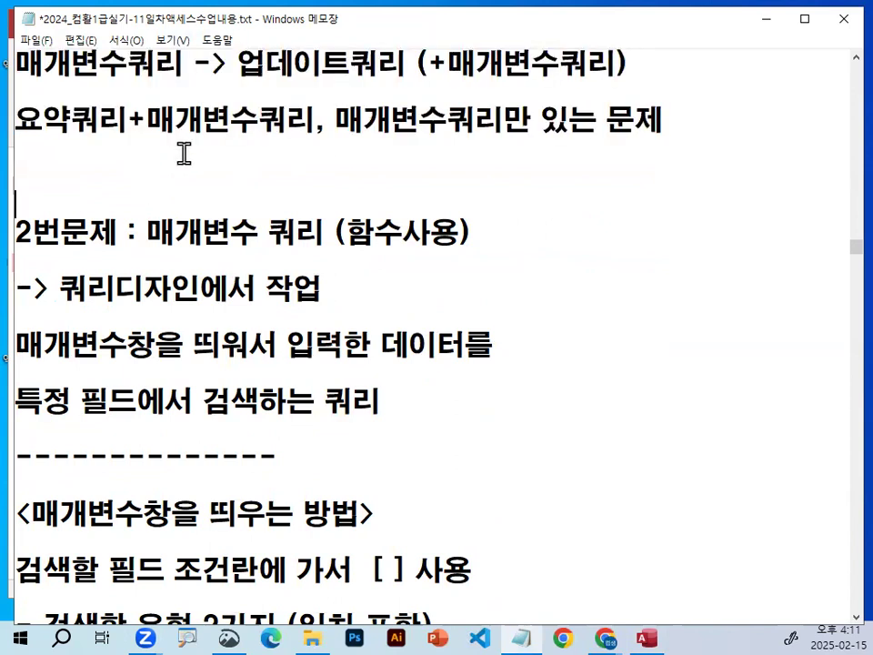
type("------------------------------------")
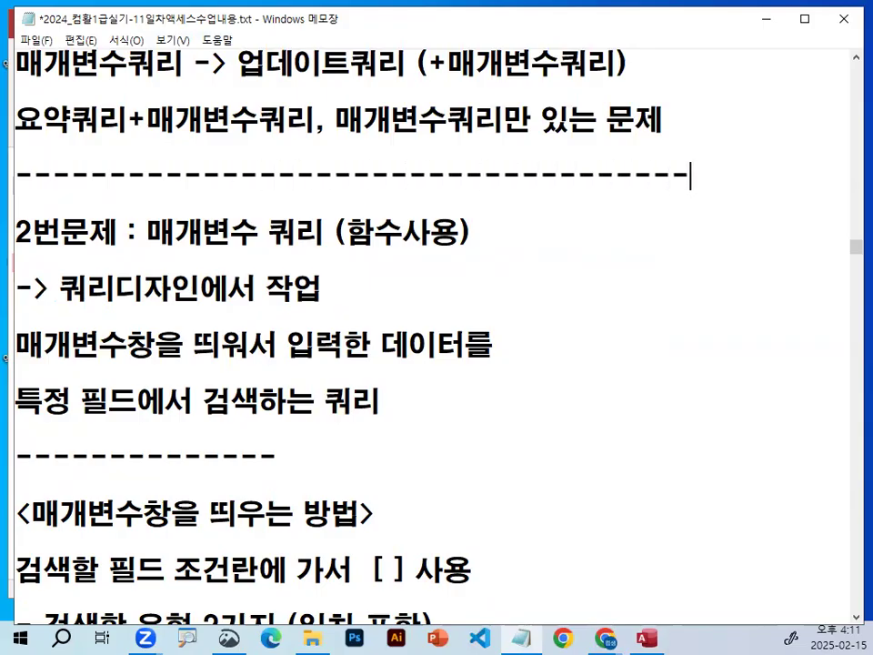
Circle the word 함수 in the 2번문제 heading, and clear the mark.
scroll(203, 156, "down", 1)
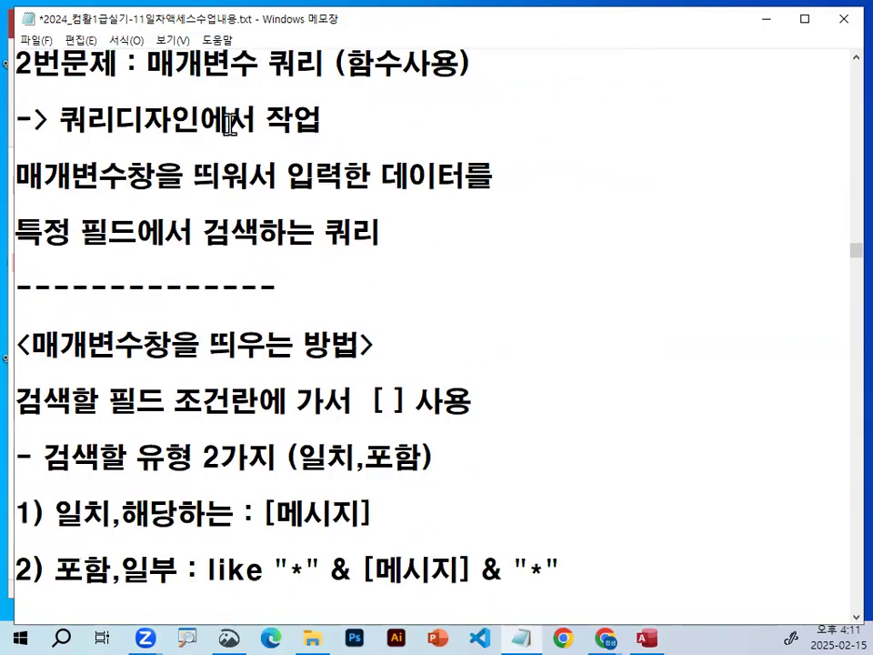
scroll(255, 117, "up", 1)
key("ctrl+2")
mouse_move(398, 160)
left_mouse_down()
mouse_move(406, 134)
mouse_move(409, 161)
left_mouse_up()
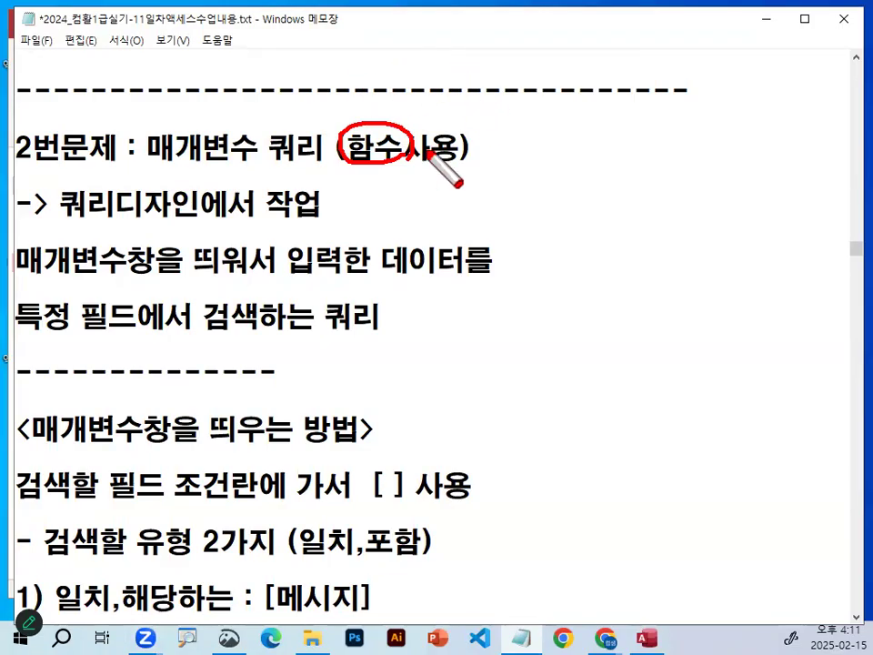
key("Escape")
Replace (함수사용) in the 2번문제 : 매개변수 쿼리 heading with (정렬, 함수사용-switch).
left_click_drag(322, 145, 501, 142)
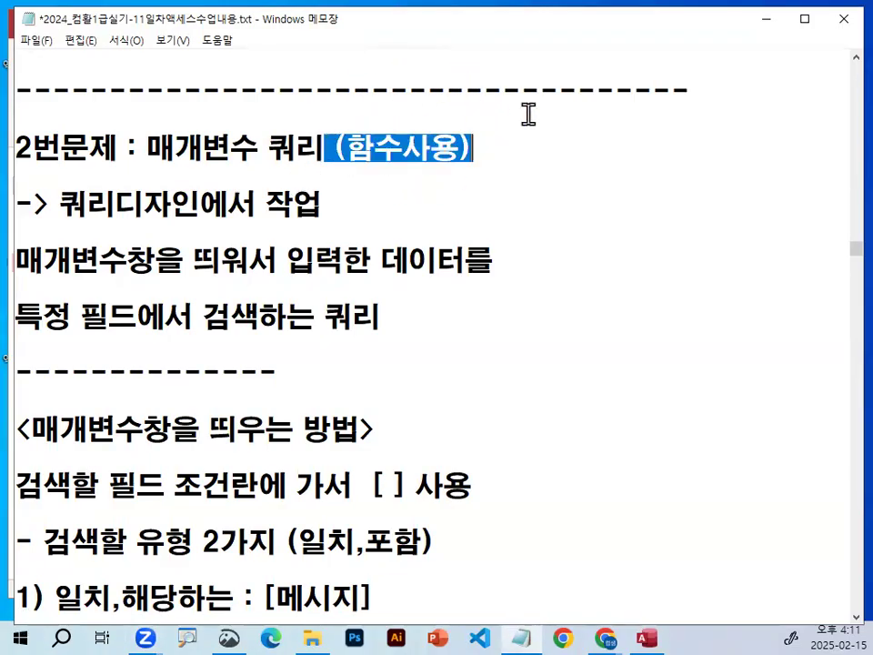
key("Delete")
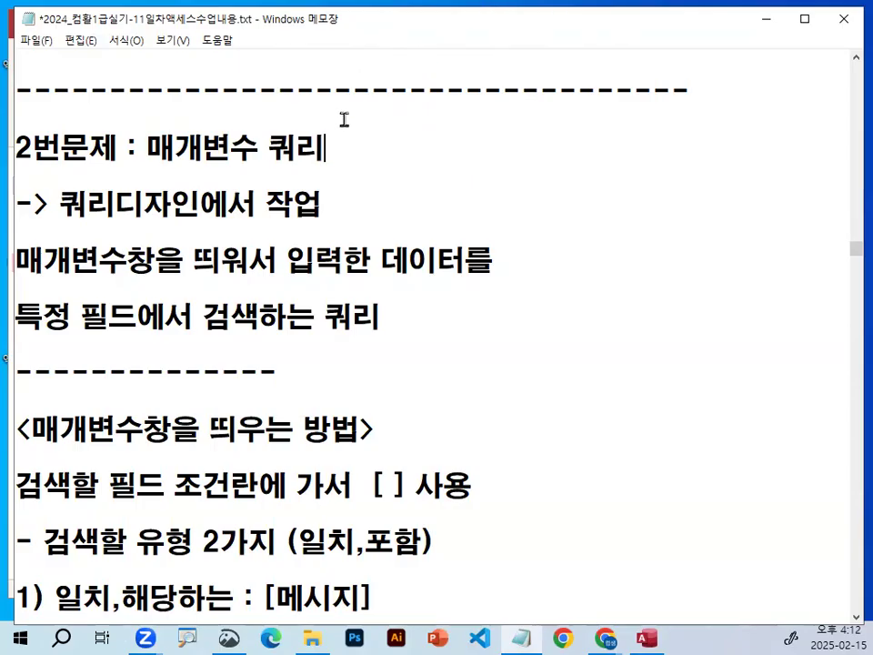
left_click_drag(147, 145, 297, 146)
left_click(327, 146)
type("(ed")
key("BackSpace")
key("BackSpace")
type("wjd")
key("BackSpace")
key("BackSpace")
key("BackSpace")
key("Hangul")
type("정렬,")
type(" 함수사용")
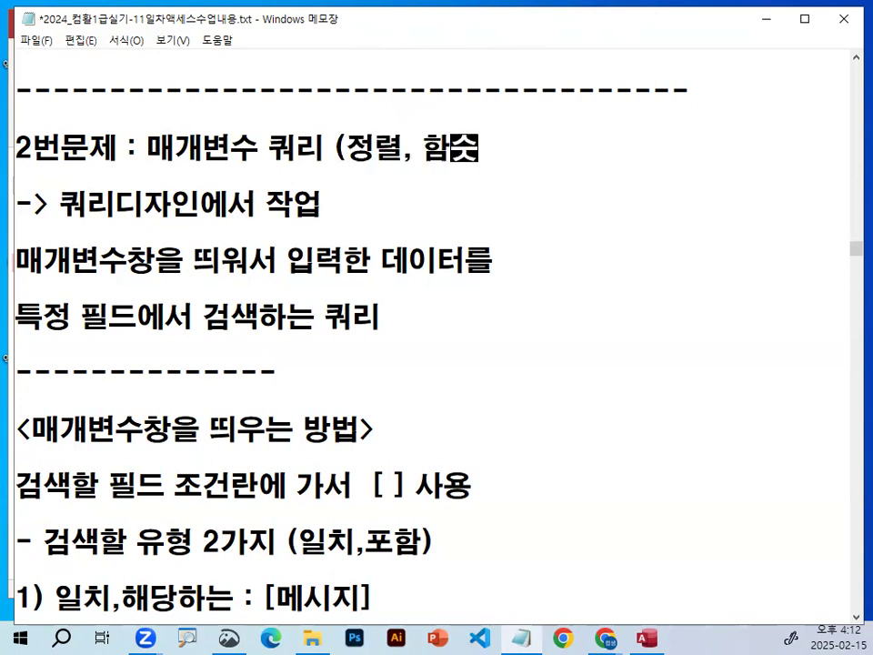
type("-s")
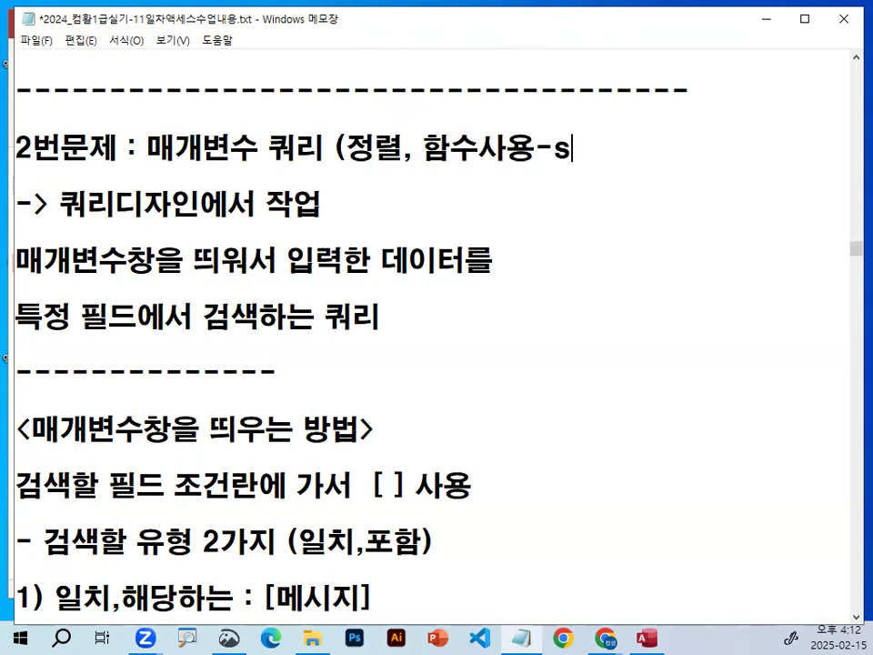
type("wi")
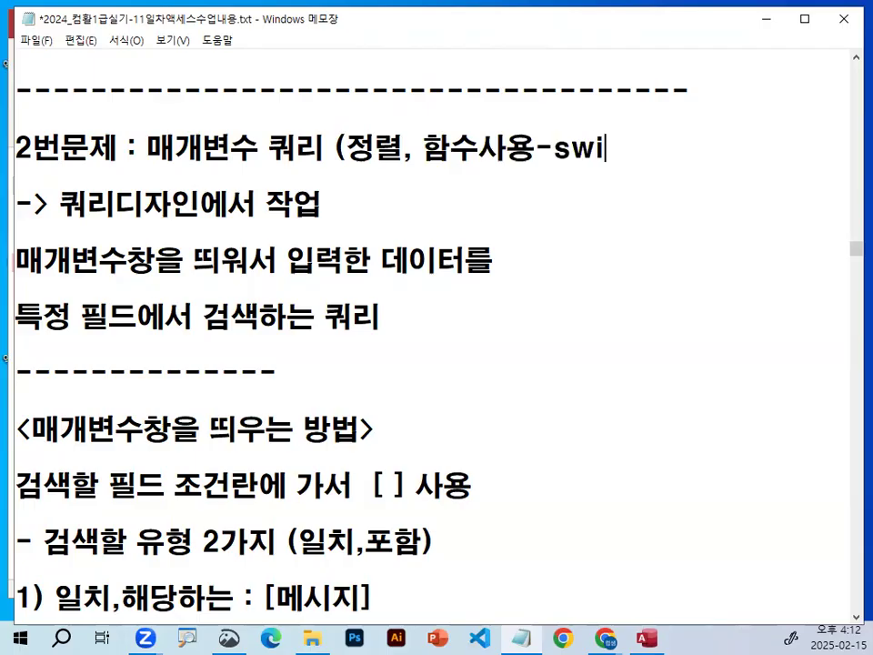
type("tch)")
Highlight switch, 함수사용 and 매개변수 쿼리 one after another in the 2번문제 heading.
left_click_drag(345, 148, 648, 143)
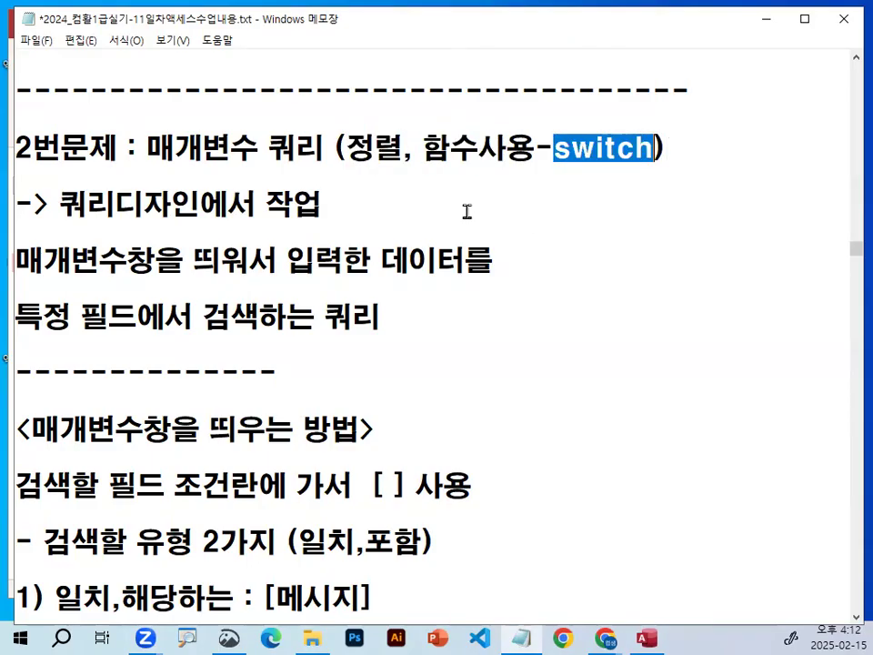
left_click(458, 147)
left_click_drag(421, 147, 536, 146)
left_click(344, 194)
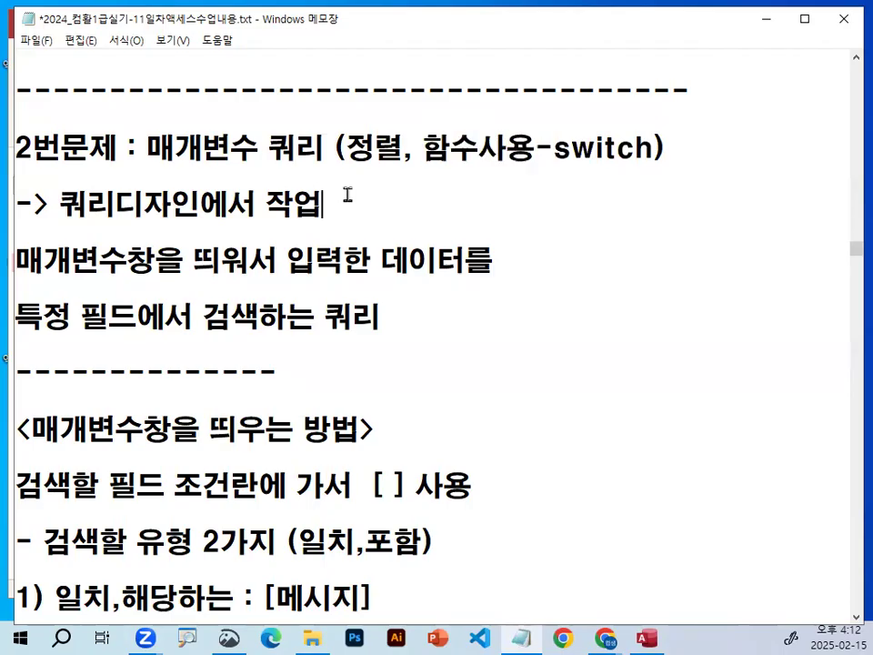
left_click_drag(143, 147, 333, 142)
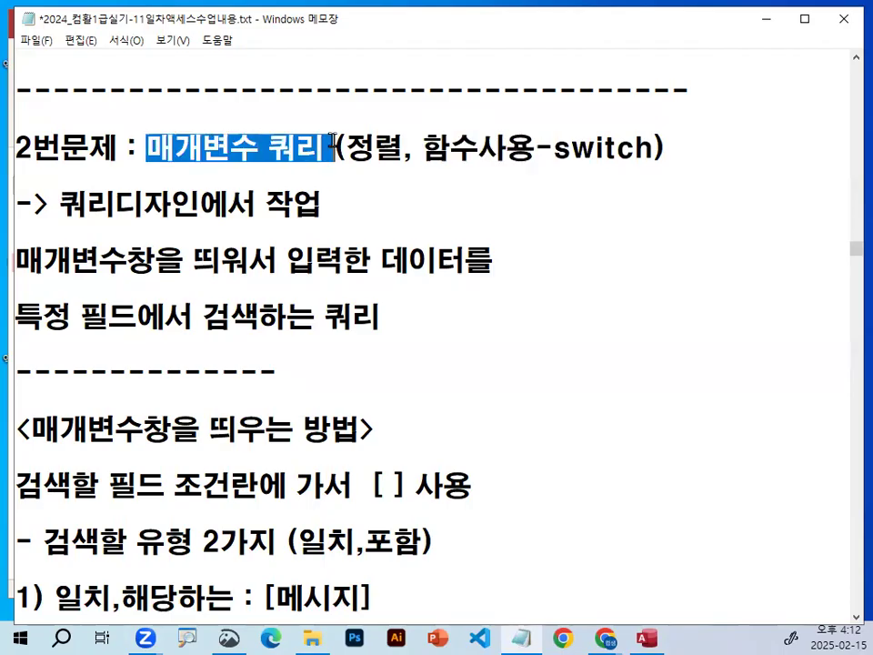
Highlight 쿼리디자인에서 작업 and the key phrases of the description about searching a specific field with the entered data.
left_click_drag(59, 204, 327, 205)
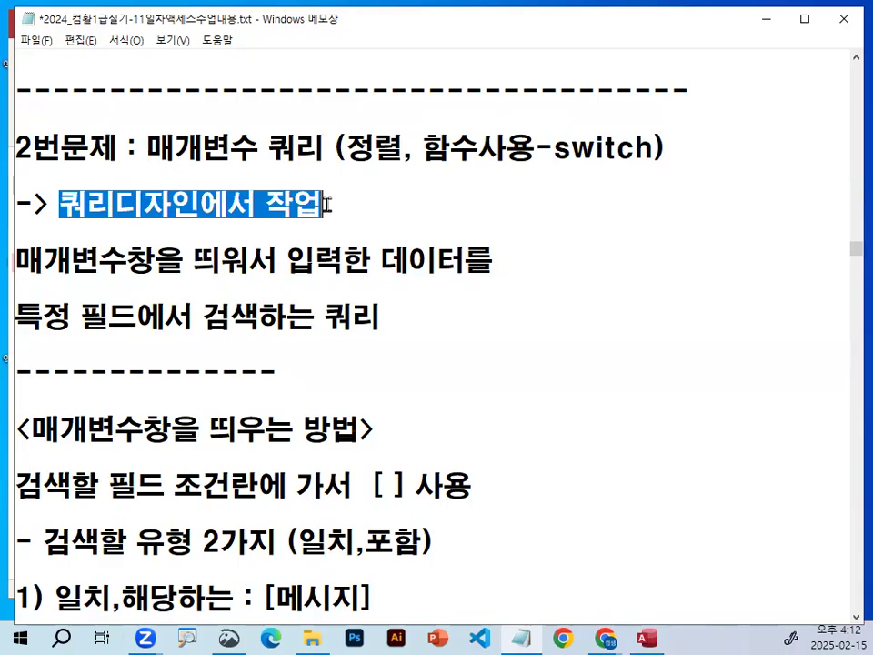
left_click(327, 205)
left_click_drag(15, 261, 197, 261)
left_click(274, 261)
left_click_drag(275, 260, 465, 261)
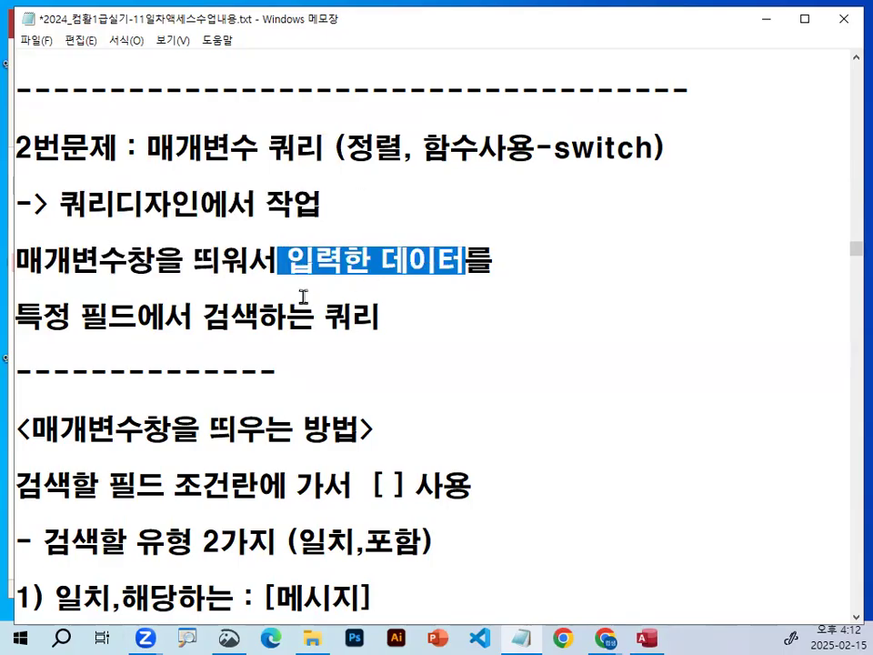
left_click_drag(203, 315, 402, 315)
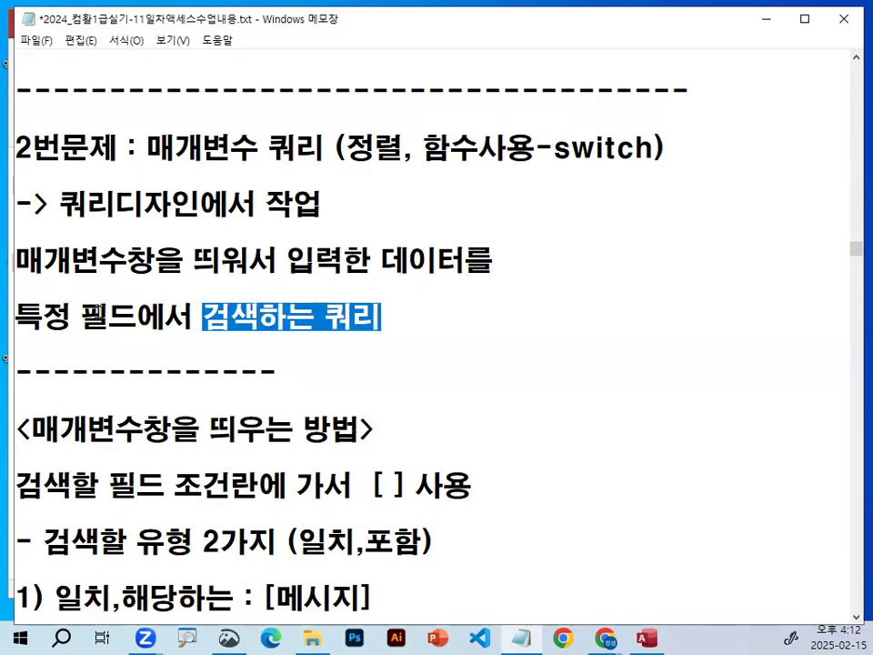
left_click_drag(71, 316, 137, 315)
Highlight part of the 매개변수창을 띄우는 방법 heading, underline 검색할 필드 조건란, and circle the [ ] brackets.
scroll(173, 331, "down", 2)
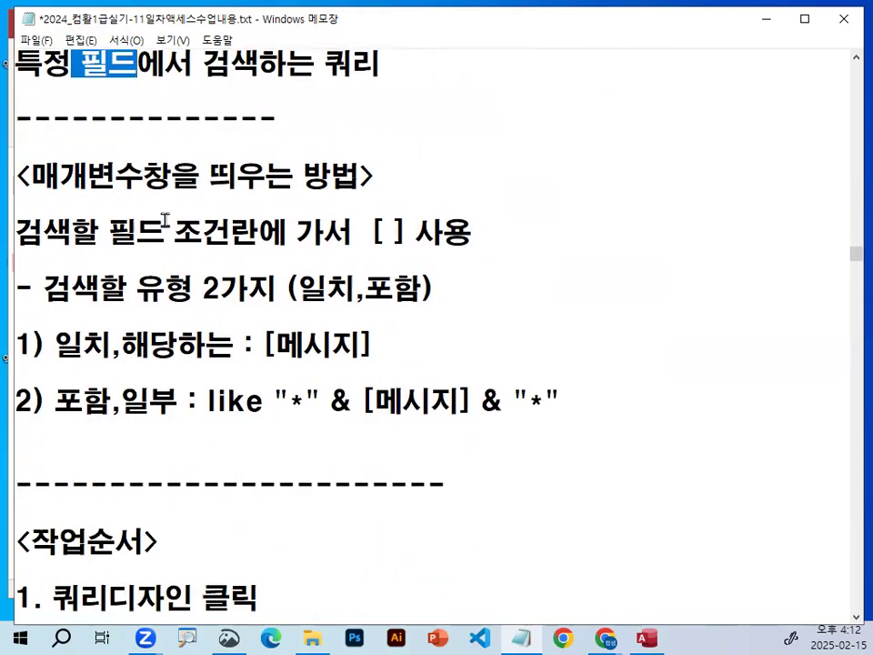
left_click_drag(209, 175, 337, 176)
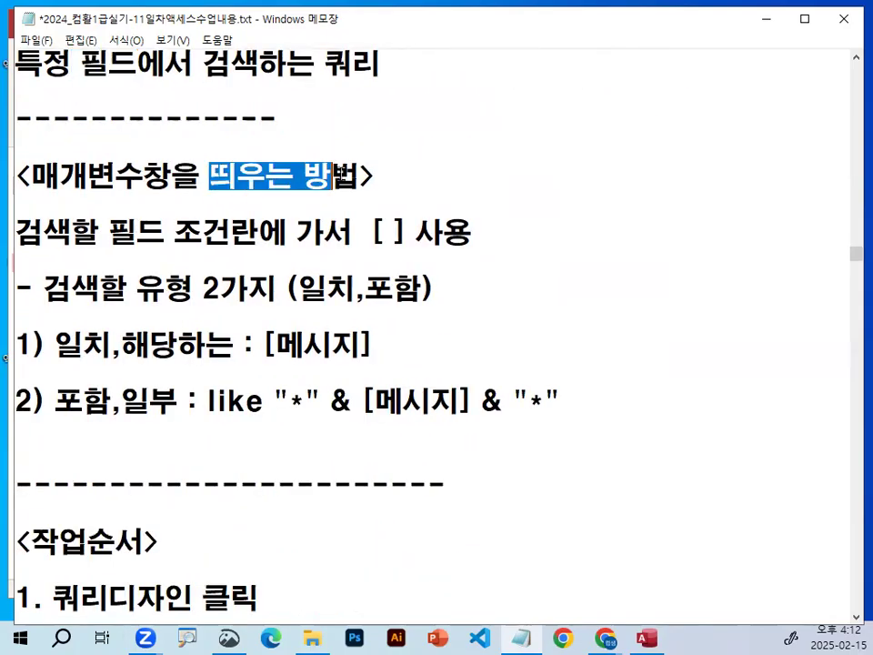
left_click(371, 177)
key("ctrl+2")
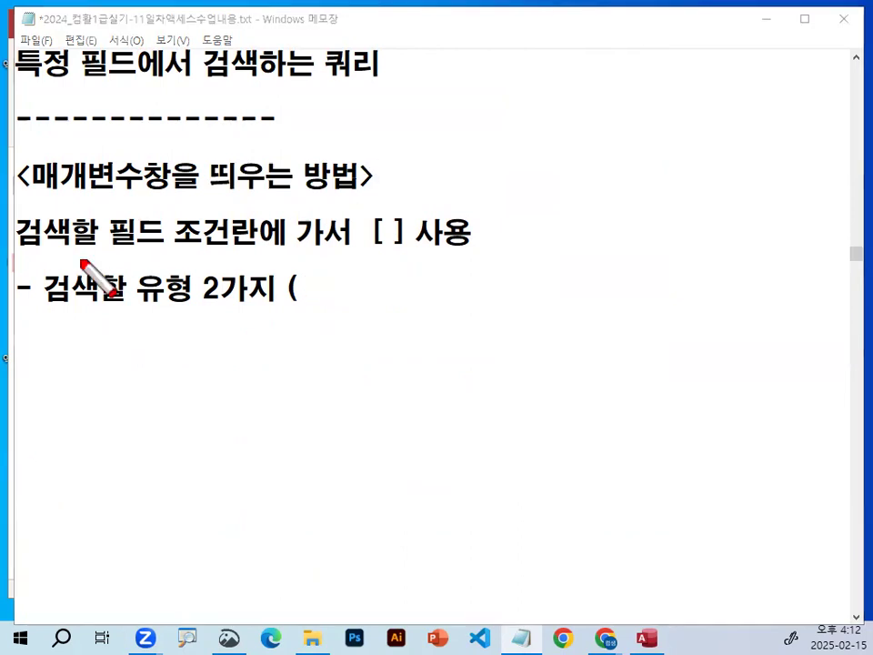
left_click_drag(21, 256, 247, 256)
mouse_move(411, 239)
left_mouse_down()
mouse_move(369, 243)
mouse_move(404, 205)
mouse_move(417, 239)
left_mouse_up()
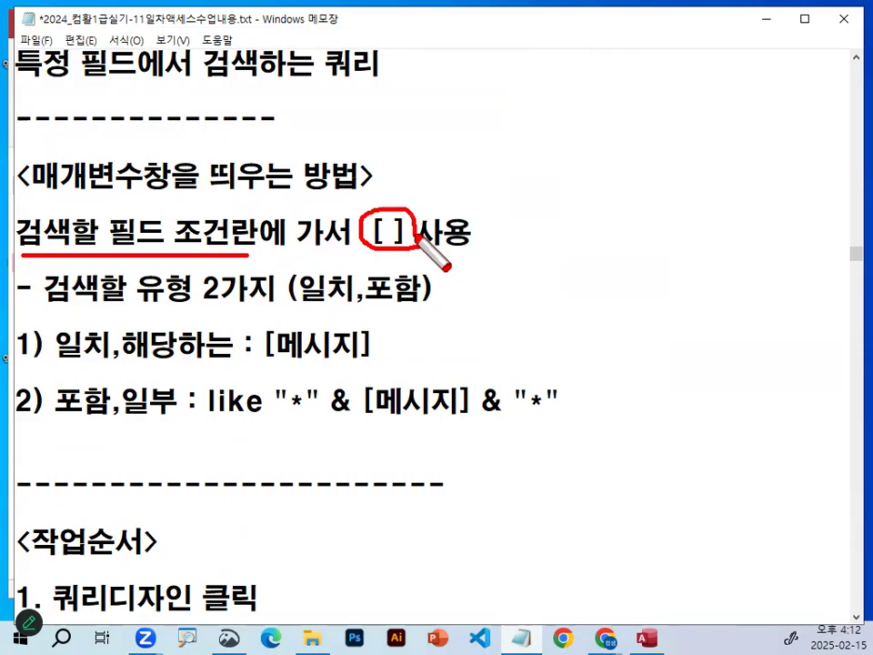
Underline the two search types, tick 일치 and 포함, mark the 일치,해당하는 : [메시지] rule, and clear the marks.
left_click_drag(45, 306, 432, 304)
mouse_move(311, 258)
left_mouse_down()
mouse_move(325, 274)
mouse_move(349, 234)
left_mouse_up()
mouse_move(370, 245)
left_mouse_down()
mouse_move(392, 273)
mouse_move(429, 239)
left_mouse_up()
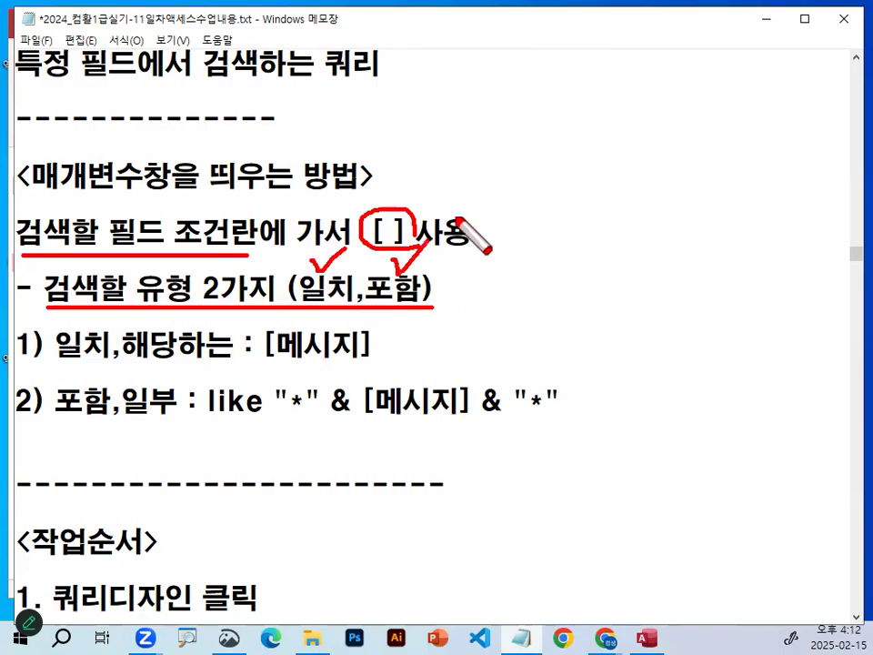
left_click_drag(59, 368, 215, 370)
mouse_move(270, 364)
left_mouse_down()
mouse_move(350, 365)
mouse_move(293, 330)
mouse_move(341, 350)
left_mouse_up()
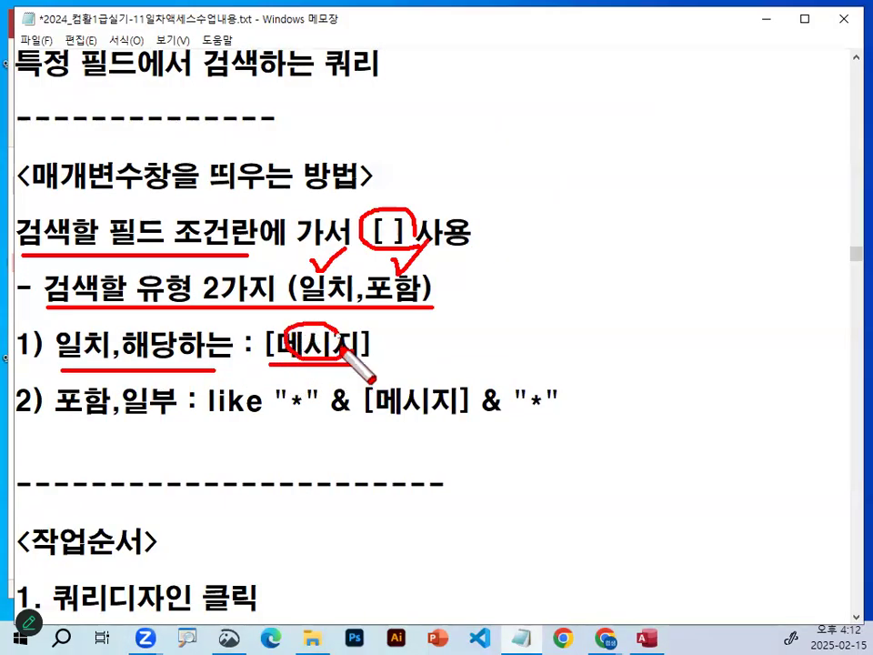
key("Escape")
Underline like and both "*" wildcards in the 포함,일부 rule, and clear the marks.
scroll(242, 357, "down", 1)
key("ctrl+2")
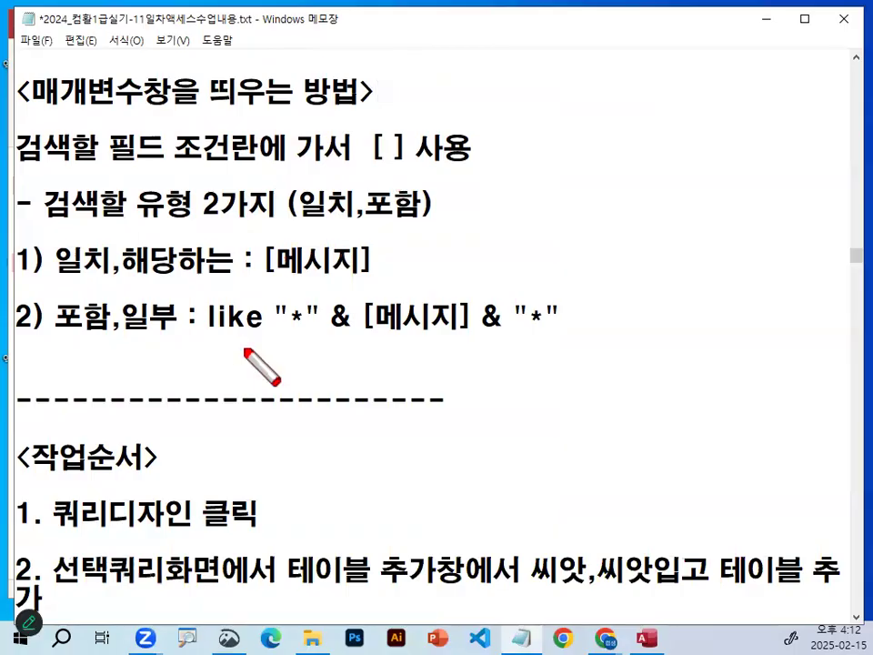
left_click_drag(202, 332, 311, 334)
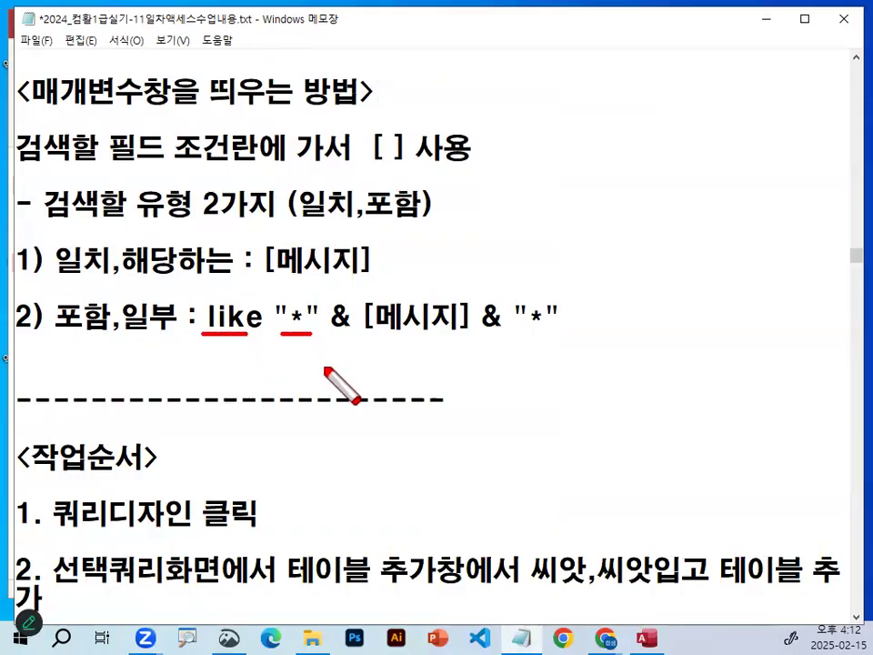
mouse_move(244, 323)
left_mouse_down()
mouse_move(209, 298)
mouse_move(314, 319)
left_mouse_up()
mouse_move(521, 330)
left_mouse_down()
mouse_move(512, 315)
mouse_move(566, 331)
left_mouse_up()
key("Escape")
Mark how each & joins the parts of the enlarged like "*" & [메시지] & "*" expression, and underline the whole 포함,일부 rule.
key("ctrl+1")
mouse_move(406, 327)
left_mouse_down()
mouse_move(378, 282)
mouse_move(412, 328)
left_mouse_up()
mouse_move(392, 352)
left_mouse_down()
mouse_move(392, 375)
mouse_move(483, 368)
left_mouse_up()
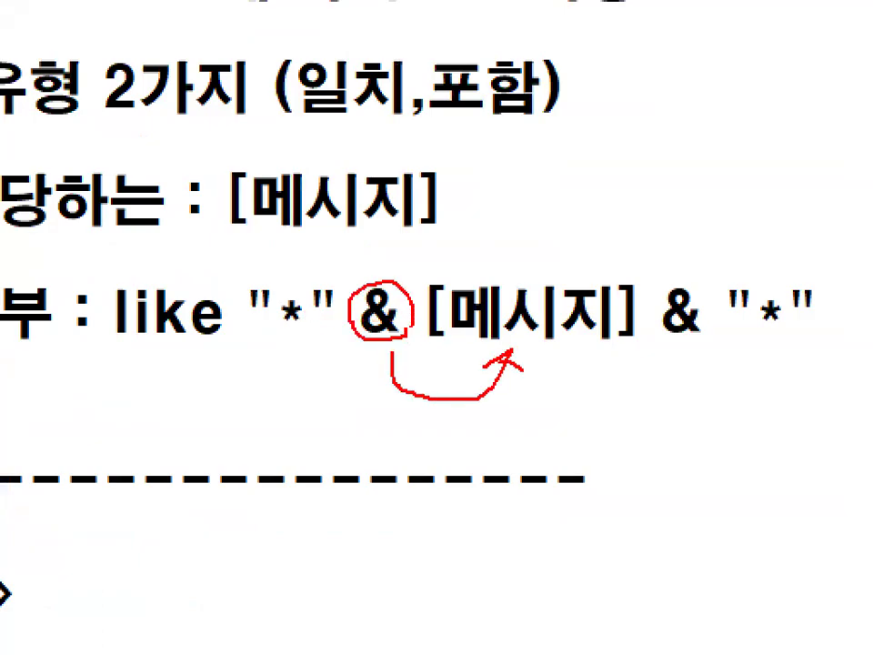
mouse_move(670, 349)
left_mouse_down()
mouse_move(790, 339)
mouse_move(826, 359)
left_mouse_up()
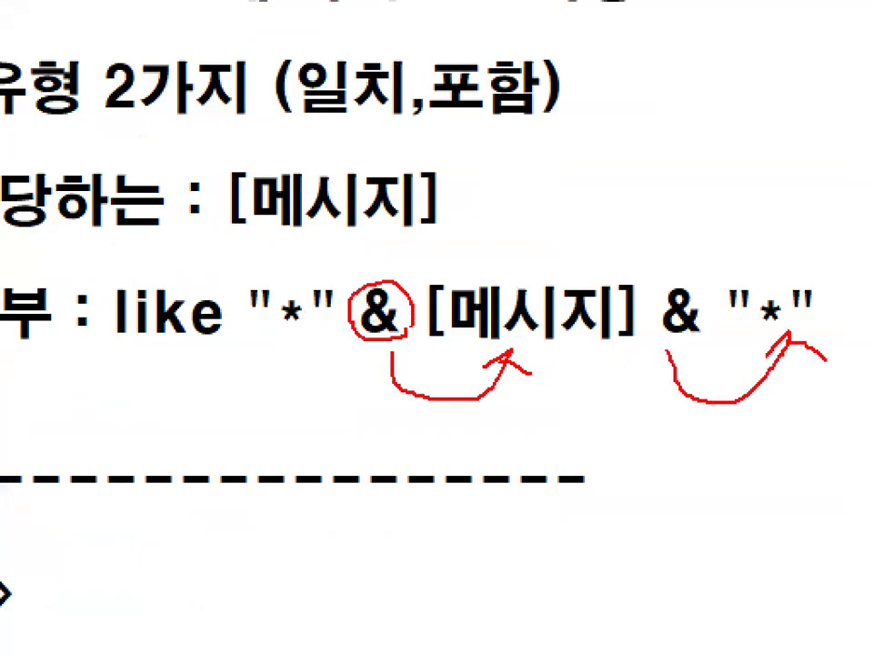
key("Escape")
key("ctrl+2")
left_click_drag(49, 338, 608, 338)
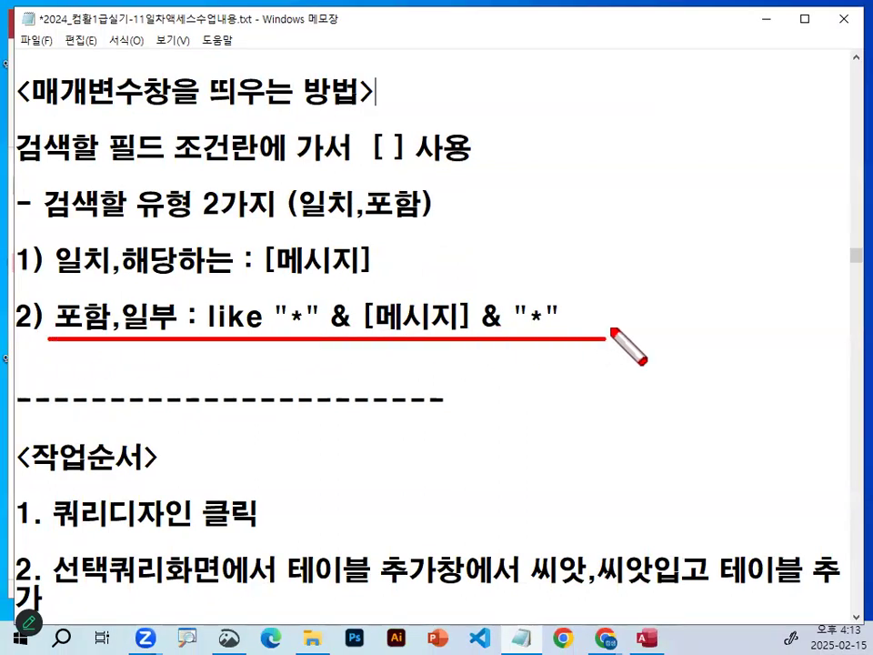
Underline the 일치,해당하는 rule, tick 일치, circle the colon in the 포함,일부 rule, and clear the marks.
left_click_drag(69, 288, 361, 286)
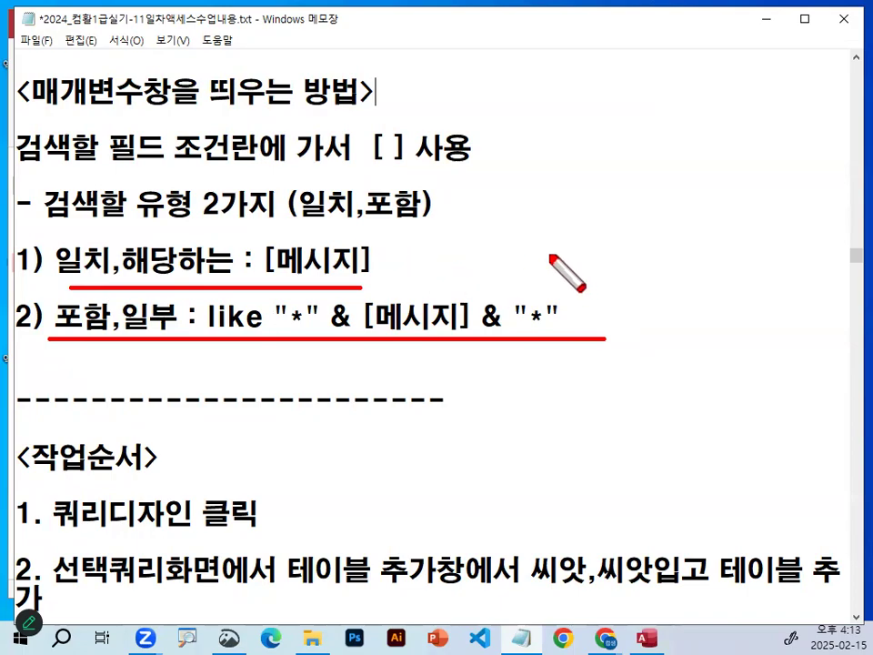
mouse_move(83, 238)
left_mouse_down()
mouse_move(98, 247)
mouse_move(143, 208)
left_mouse_up()
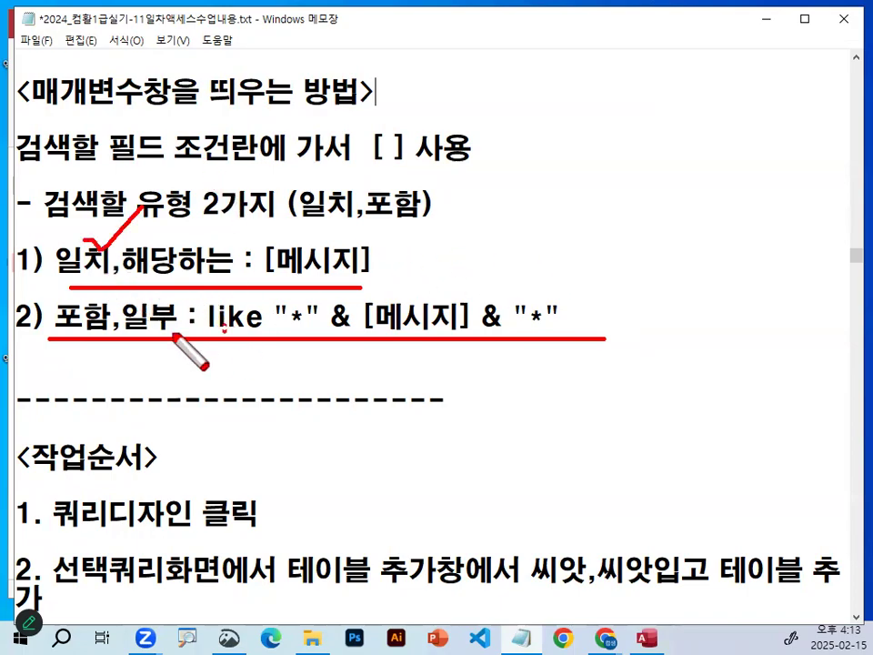
left_click_drag(173, 337, 233, 323)
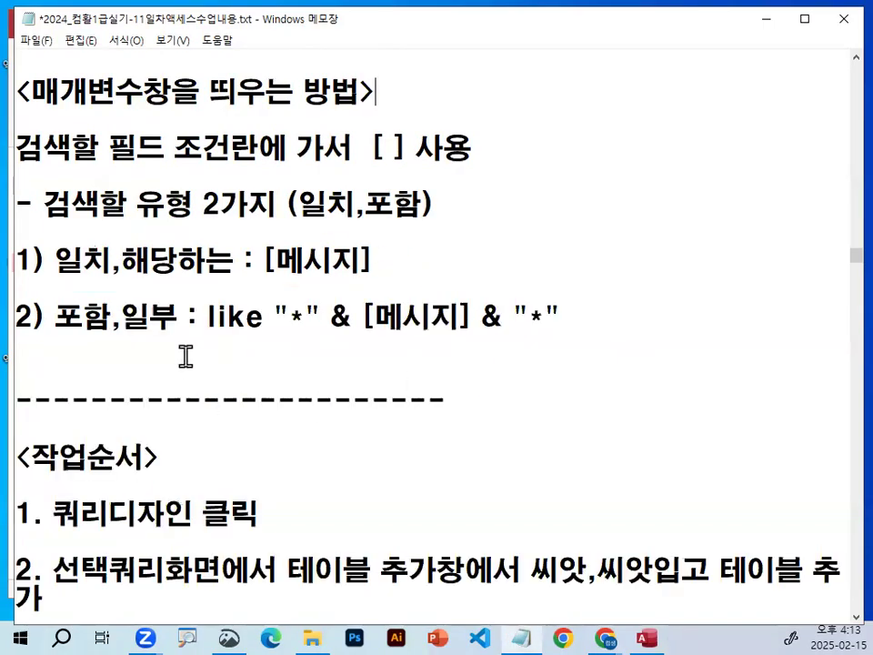
left_click(203, 352)
Highlight 쿼리디자인 클릭 and 선택쿼리화면에서 in the first two items of the 작업순서 list.
scroll(202, 350, "down", 1)
left_click_drag(53, 344, 272, 344)
left_click_drag(56, 347, 255, 348)
left_click_drag(80, 400, 247, 400)
scroll(250, 382, "down", 1)
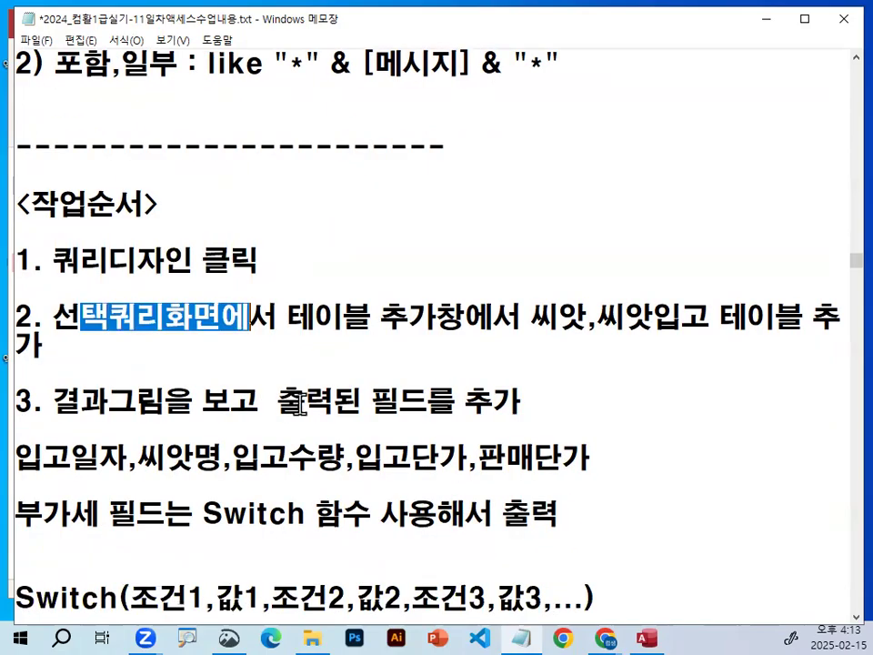
Move 씨앗,씨앗입고 테이블 추가 in item 2 onto its own line, leaving one blank line before item 3.
left_click(530, 318)
key("Return")
key("Return")
key("Down")
key("Return")
key("Return")
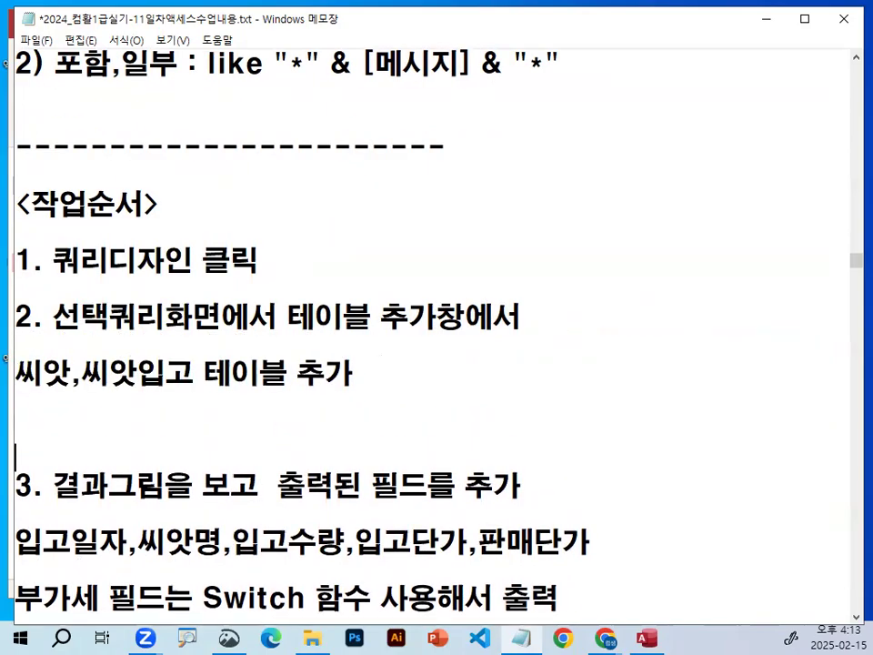
left_click_drag(20, 371, 353, 370)
left_click_drag(135, 371, 287, 371)
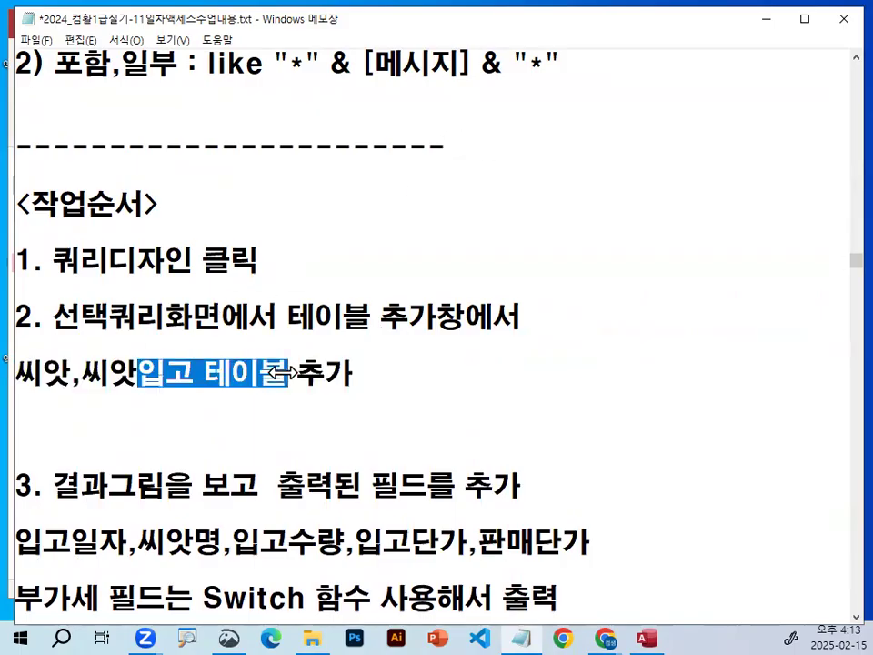
left_click(240, 425)
key("BackSpace")
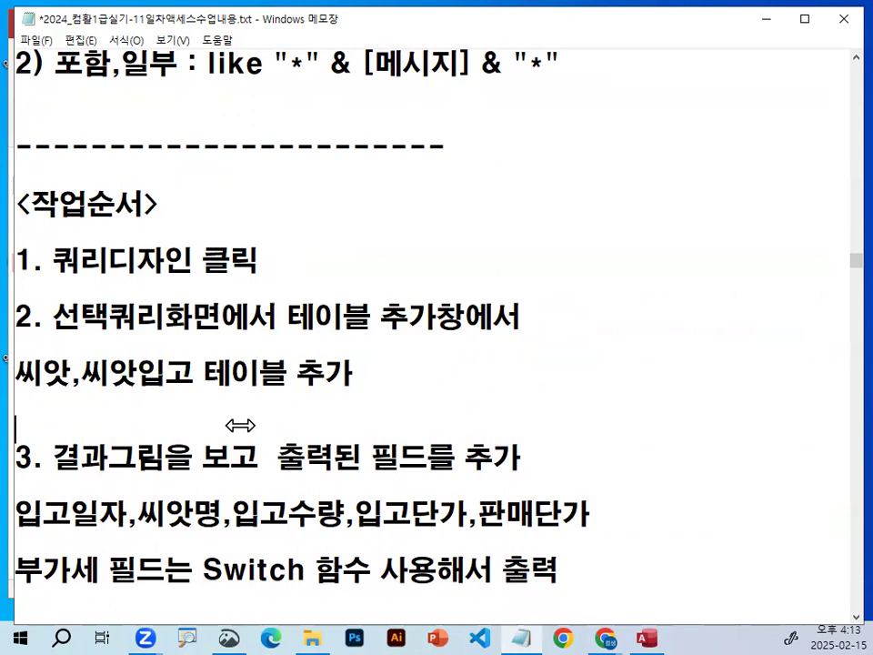
Highlight 출력된 필드를 추가 in item 3 and parts of the field list from 입고일자 to 판매단가.
left_click_drag(282, 459, 512, 460)
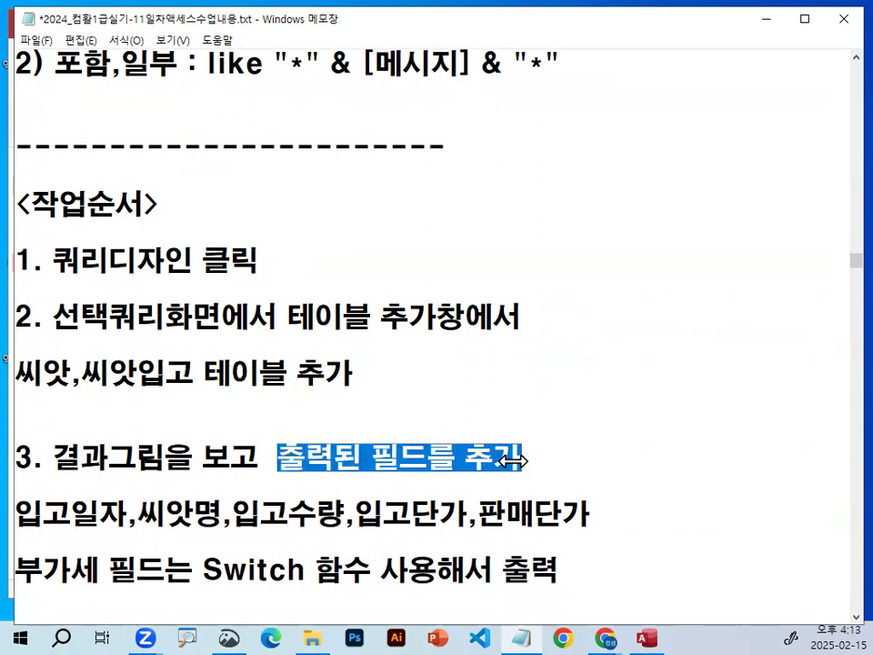
scroll(512, 460, "down", 1)
left_click_drag(17, 426, 194, 421)
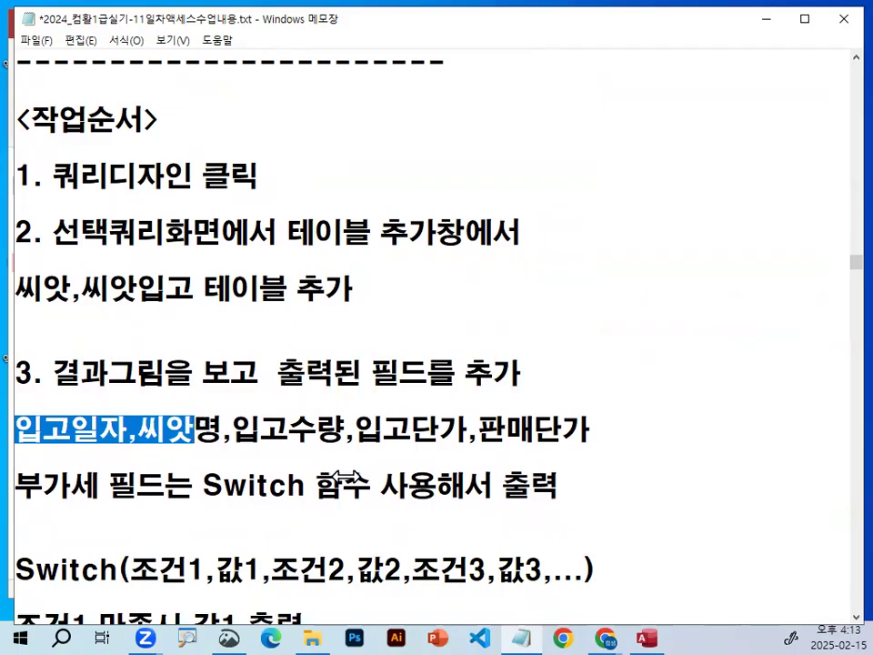
left_click_drag(382, 428, 587, 431)
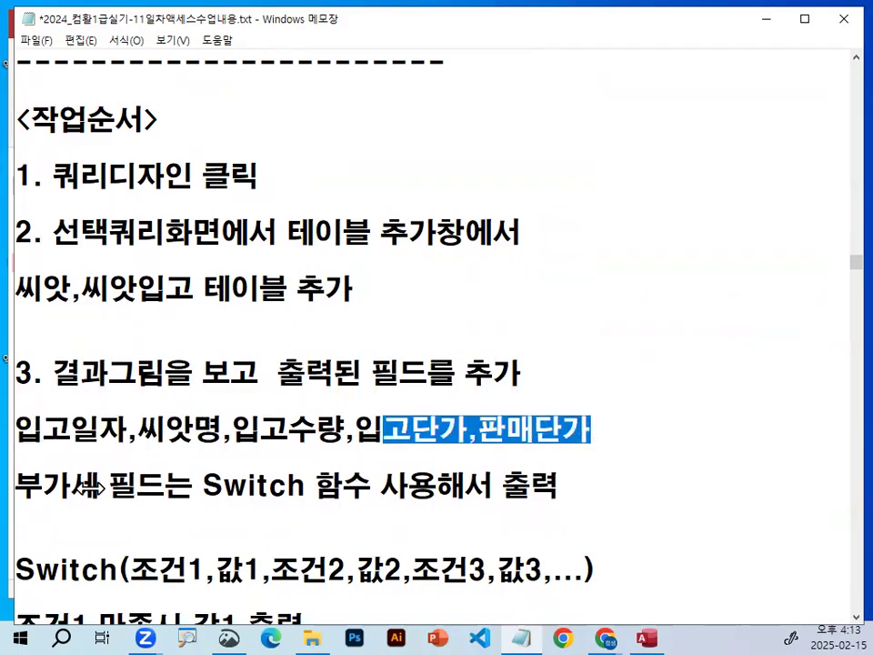
Insert a dashed separator line directly below the 부가세 필드는 Switch 함수 사용해서 출력 line.
left_click(73, 515)
key("Return")
key("Up")
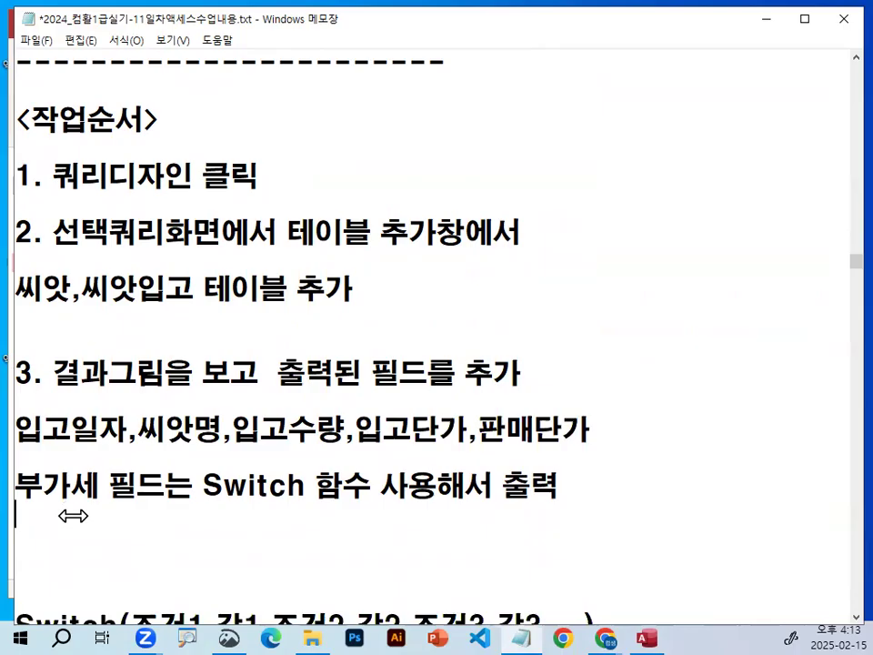
type("--------------------------------")
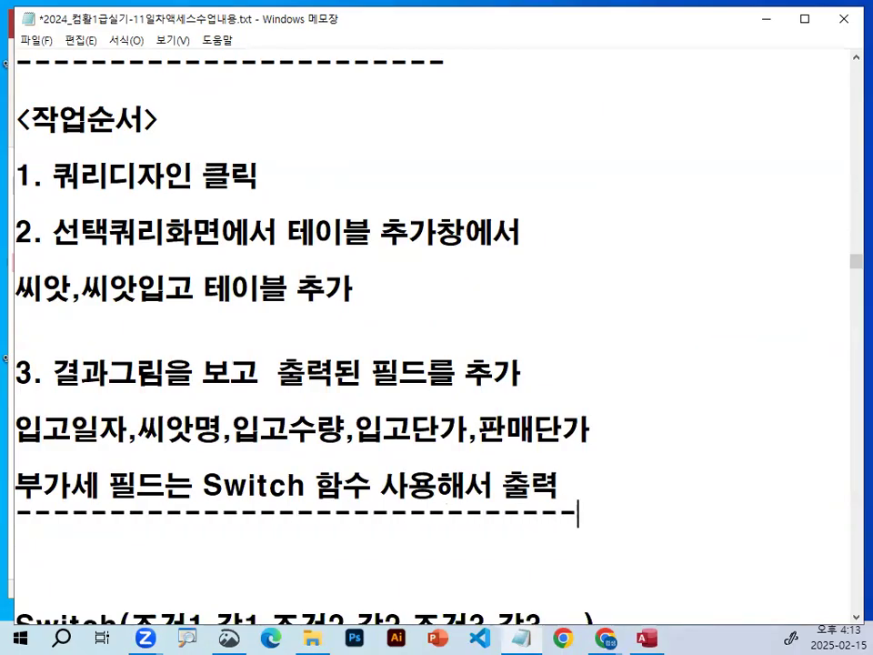
Draw slash marks at the end of the 부가세 필드 line and its separator, and clear the marks.
key("ctrl+2")
mouse_move(612, 479)
left_mouse_down()
mouse_move(580, 521)
mouse_move(587, 523)
left_mouse_up()
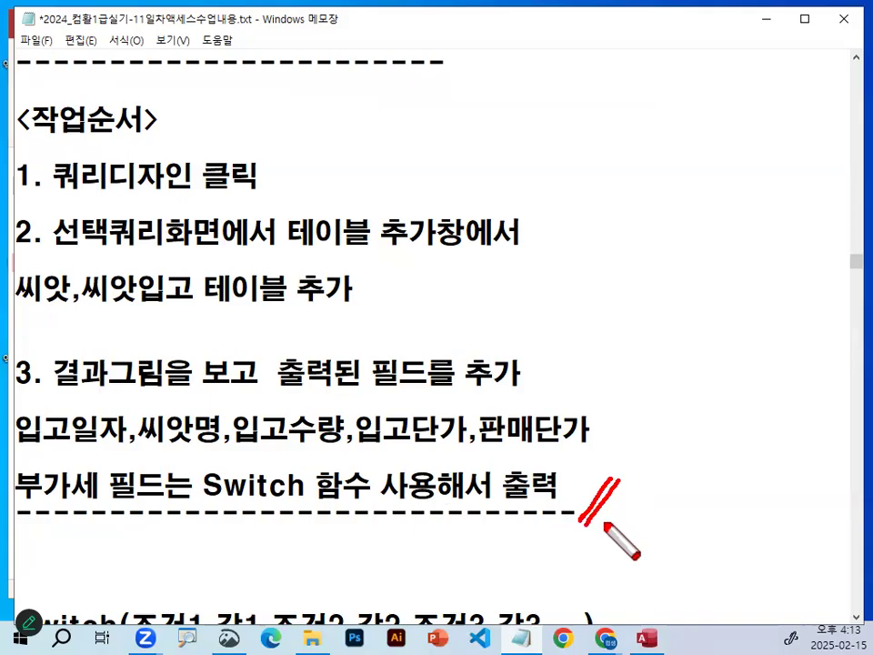
mouse_move(688, 362)
left_mouse_down()
mouse_move(689, 514)
mouse_move(721, 465)
left_mouse_up()
key("Escape")
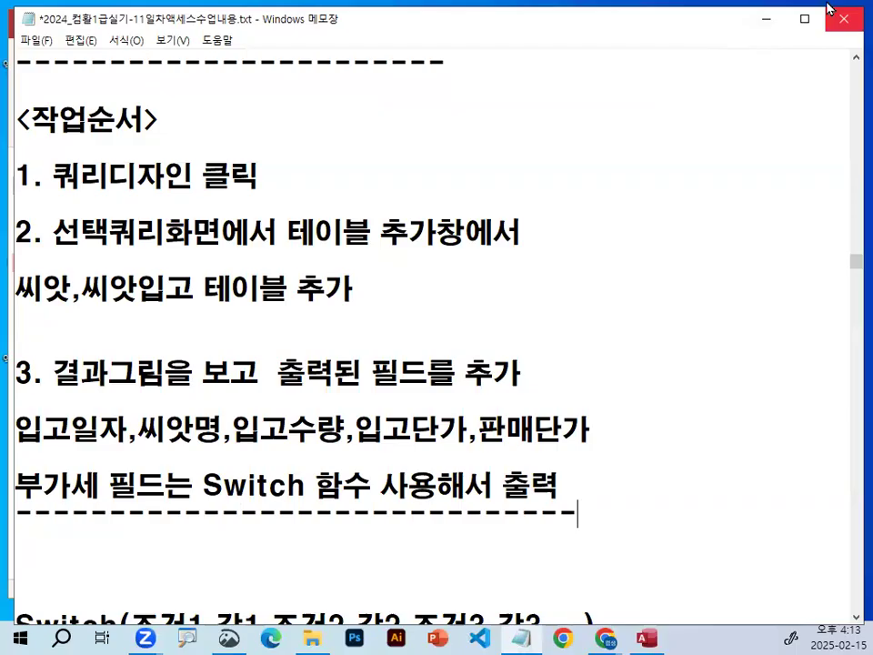
Switch to the Access database, circle 만들기 and 쿼리 디자인 while zoomed in, and create a new query in Design view.
left_click(766, 20)
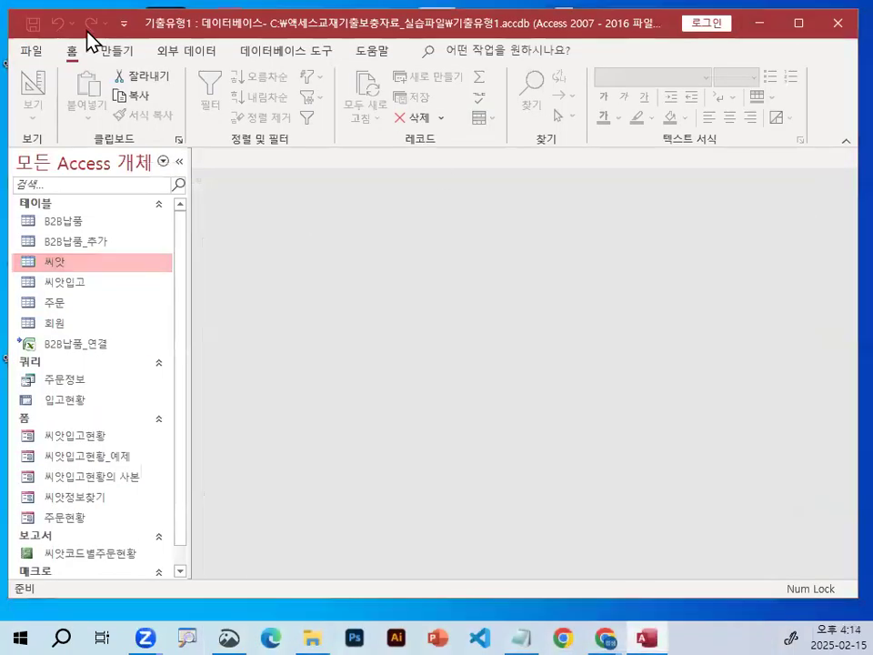
key("ctrl+1")
left_click(215, 74)
left_click_drag(229, 86, 132, 108)
key("Escape")
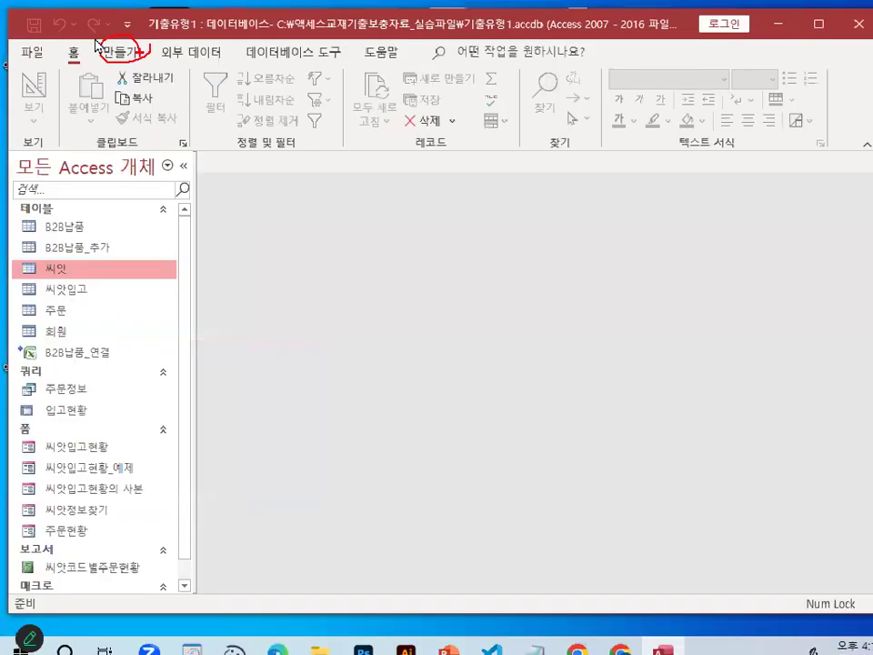
left_click(117, 51)
key("ctrl+1")
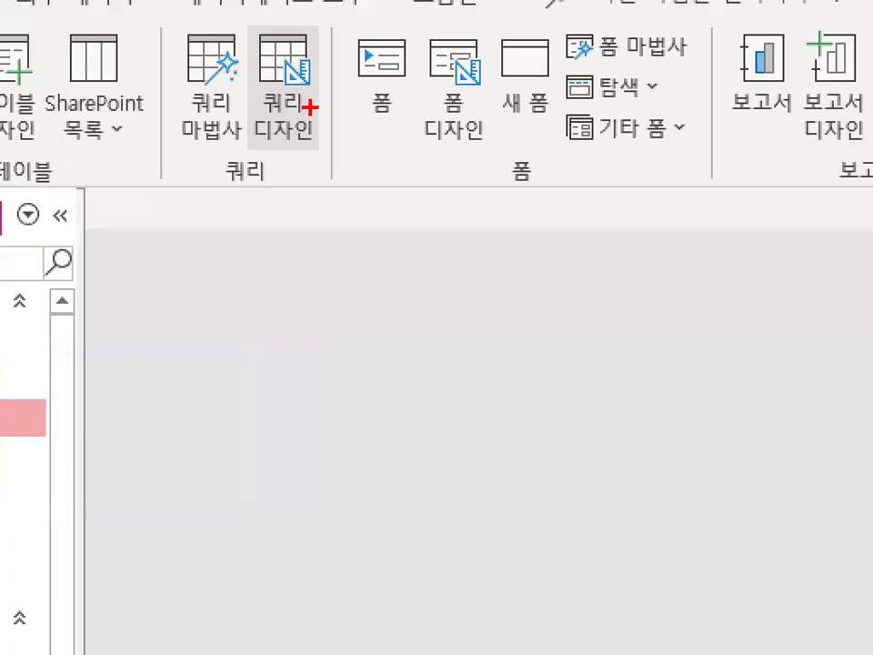
mouse_move(262, 139)
left_mouse_down()
mouse_move(324, 85)
mouse_move(326, 125)
left_mouse_up()
key("Escape")
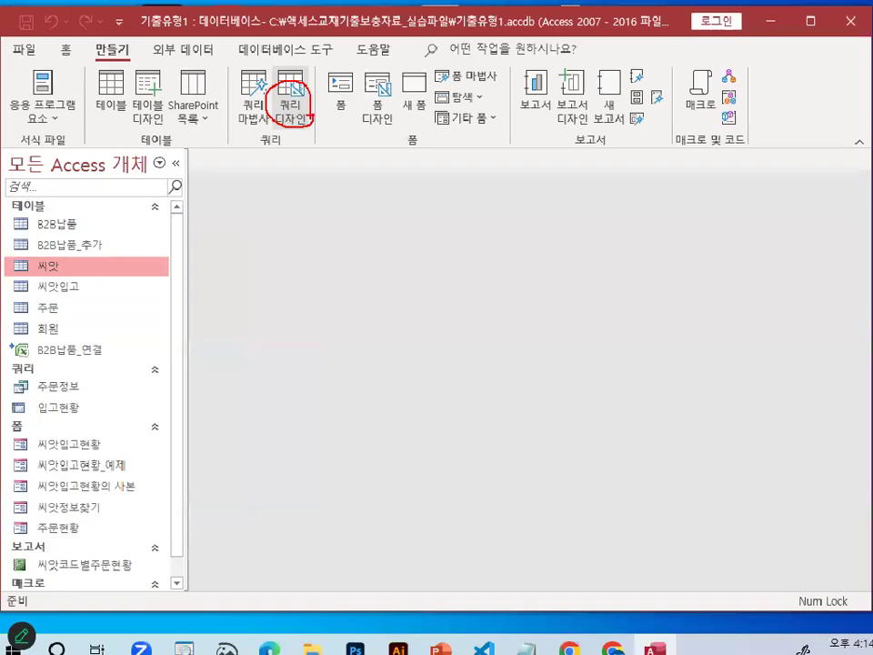
left_click(297, 109)
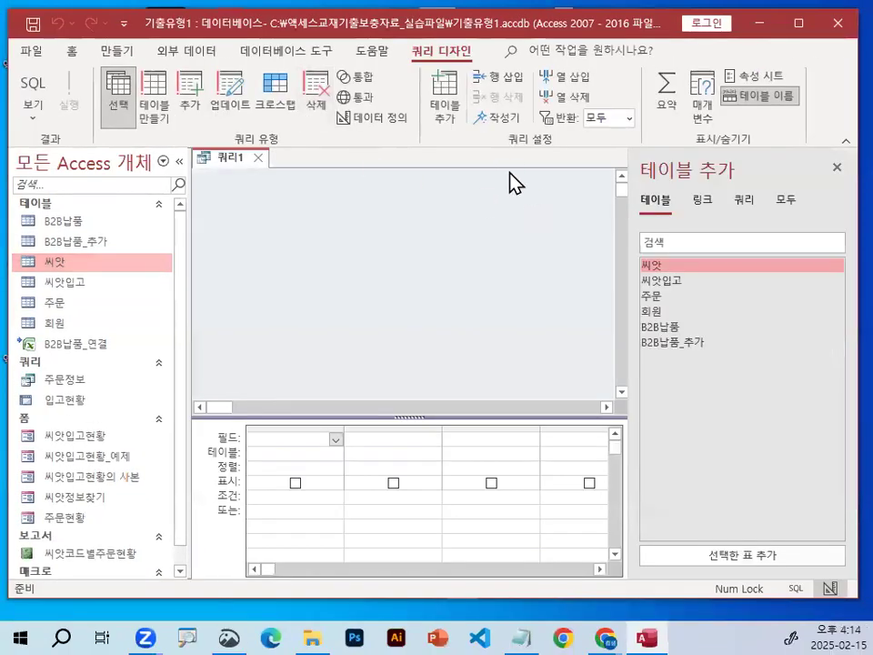
Add the 씨앗 and 씨앗입고 tables to the query, close the table list, and enlarge the design grid.
double_click(663, 266)
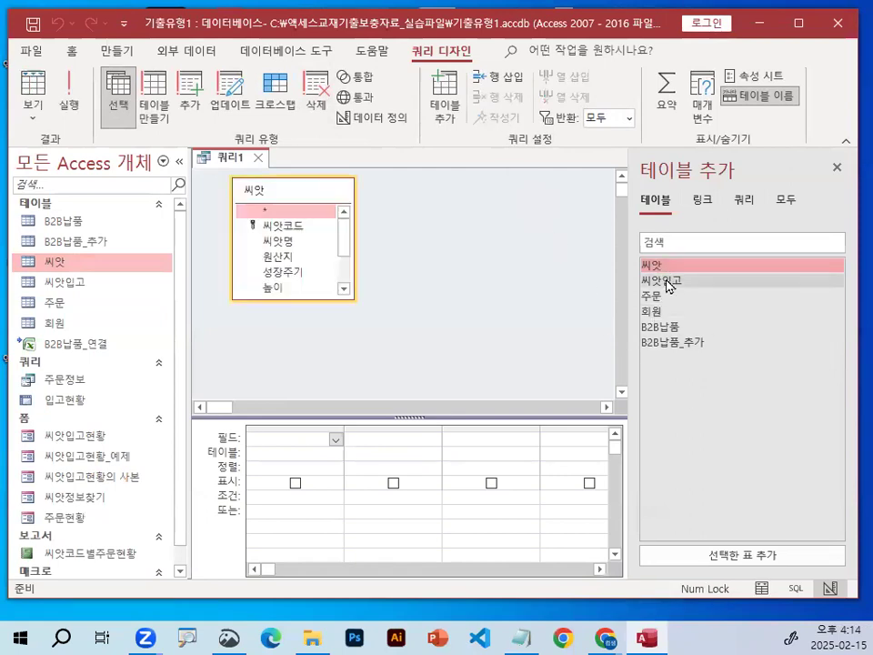
double_click(669, 282)
left_click(841, 170)
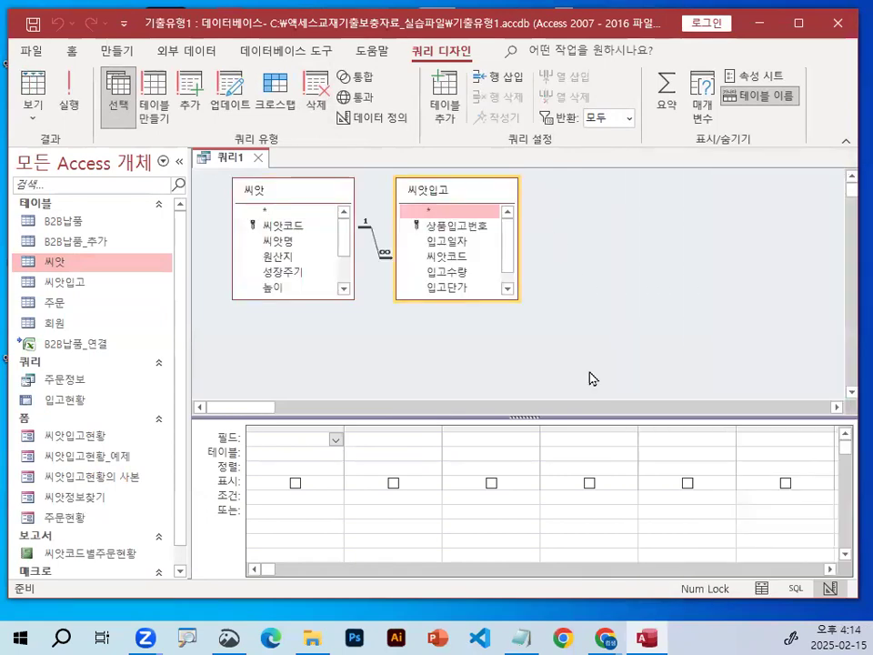
left_click_drag(553, 417, 553, 418)
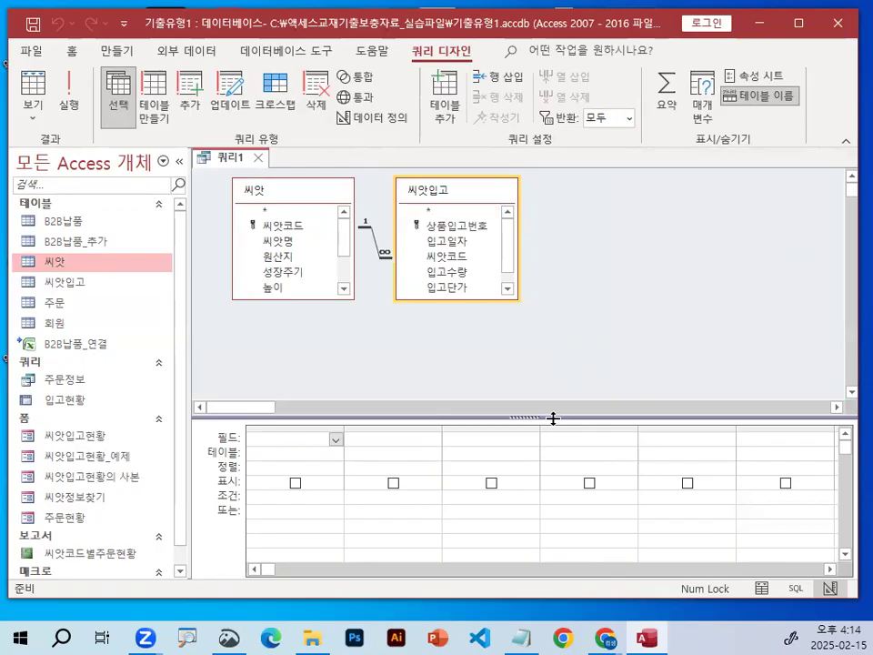
left_click_drag(554, 331, 555, 332)
Draw an arrow from the 씨앗 table's field list down to the first Field cell, and clear it.
key("ctrl+1")
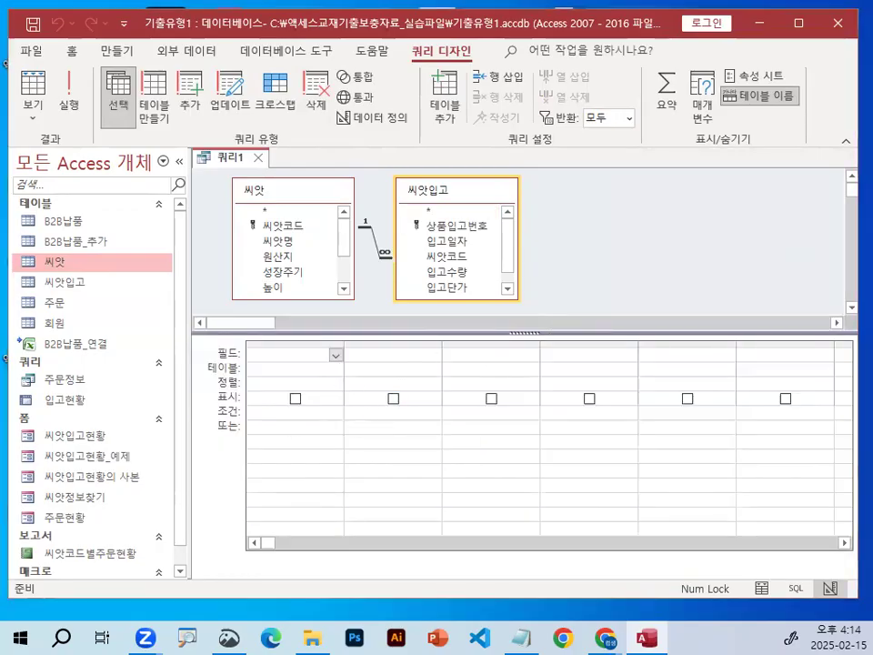
left_click(316, 368)
left_click_drag(308, 169, 318, 332)
mouse_move(307, 307)
left_mouse_down()
mouse_move(311, 316)
mouse_move(400, 254)
left_mouse_up()
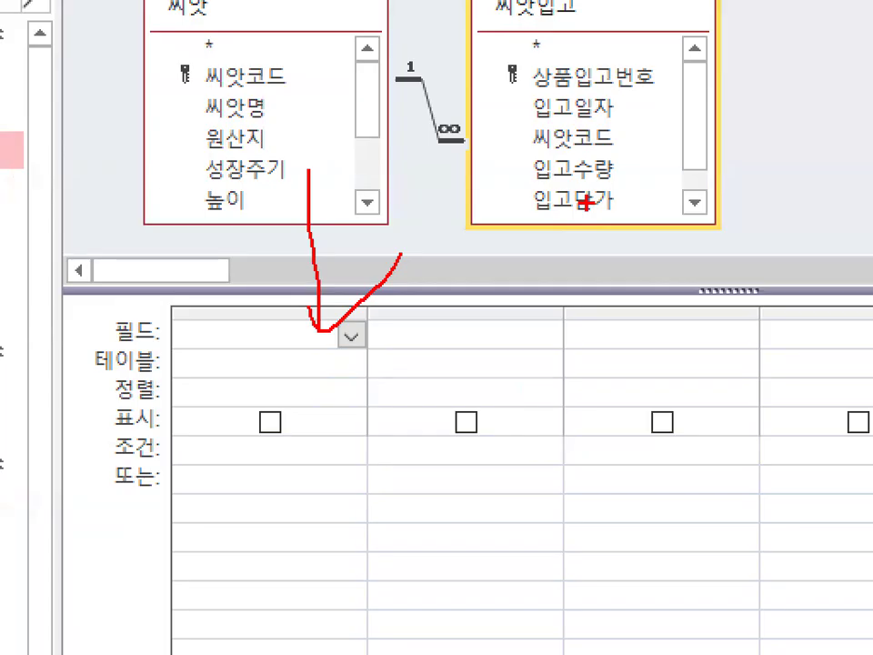
key("Escape")
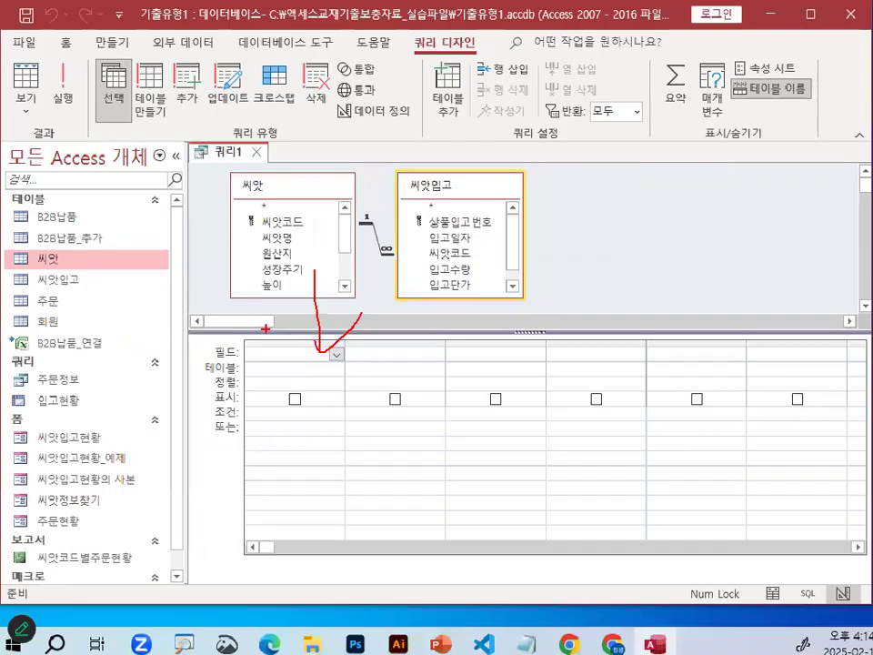
Add 입고일자 from 씨앗입고 as the query's first column, and circle it in the design grid.
double_click(442, 242)
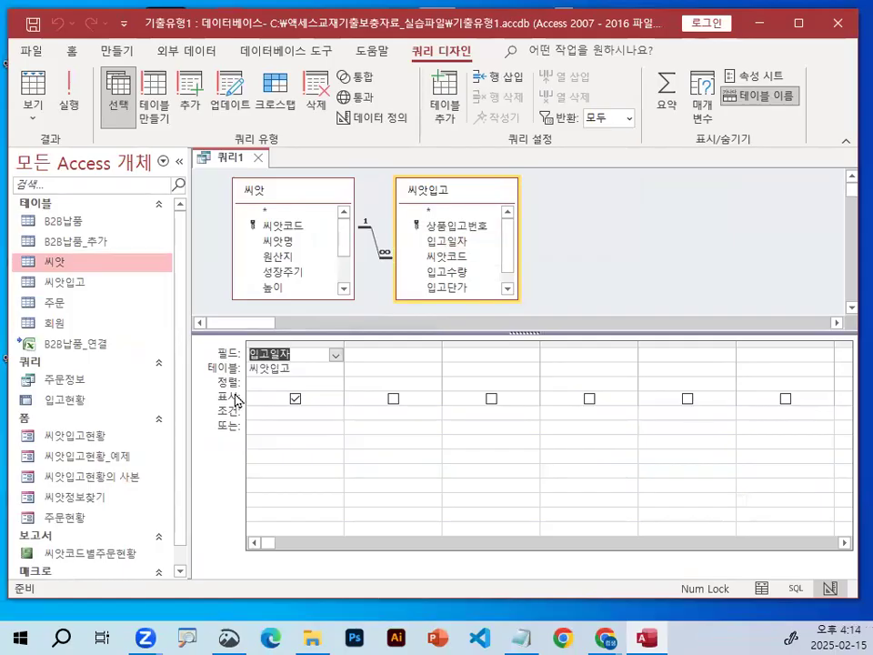
key("ctrl+1")
left_click(376, 335)
mouse_move(402, 342)
left_mouse_down()
mouse_move(240, 320)
mouse_move(361, 349)
left_mouse_up()
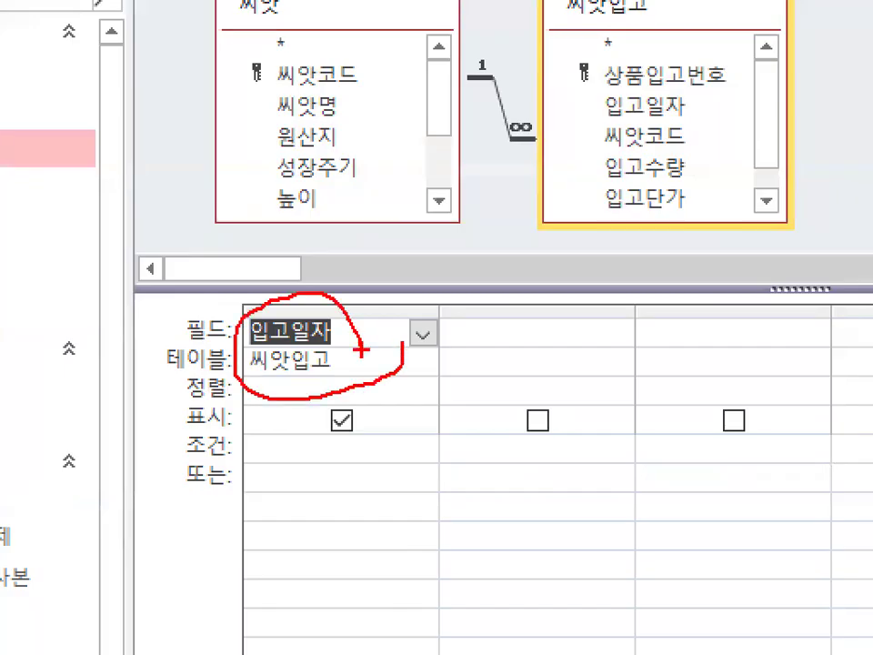
key("Escape")
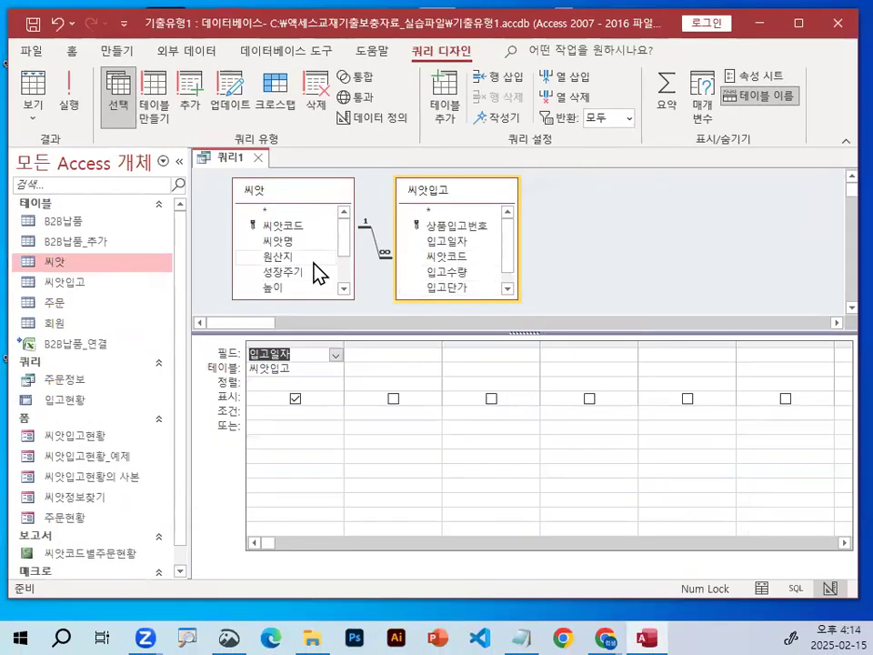
Circle 씨앗명 in the 씨앗 table, add it as the query's second column, and circle the new entry.
left_click(282, 240)
key("ctrl+1")
left_click(312, 237)
left_click_drag(329, 248, 234, 238)
key("Escape")
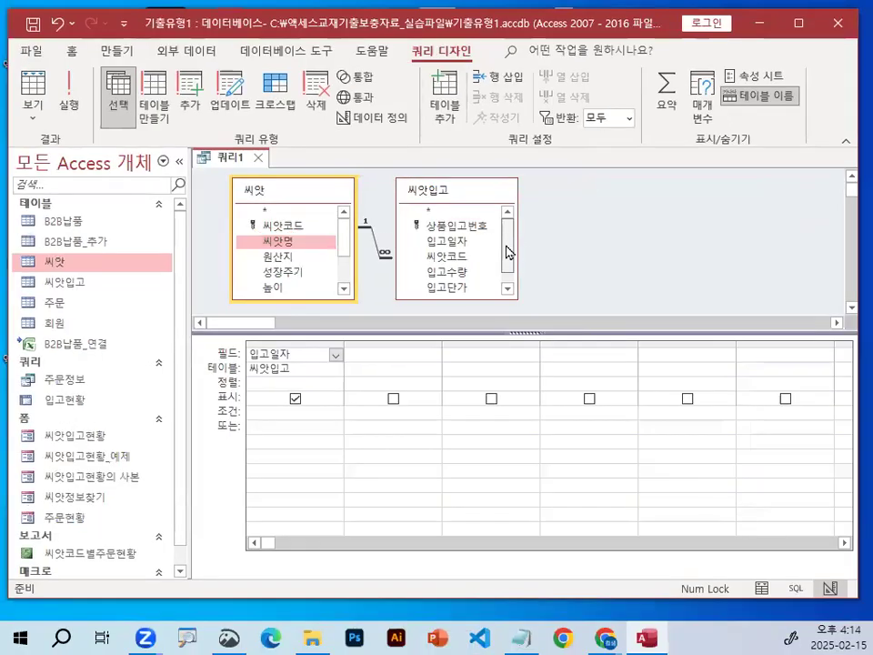
left_click_drag(508, 252, 511, 280)
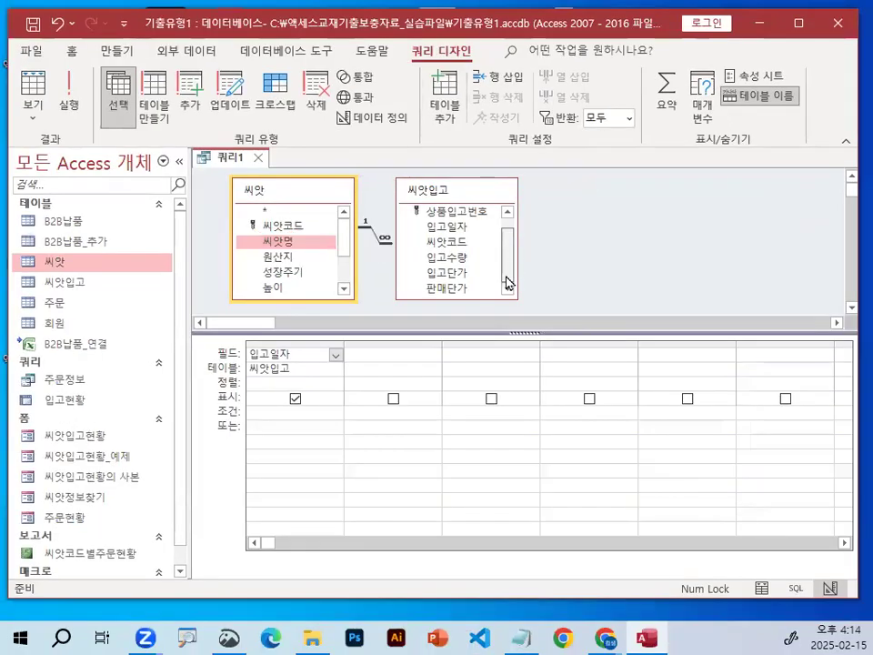
left_click_drag(277, 255, 392, 362)
key("ctrl+1")
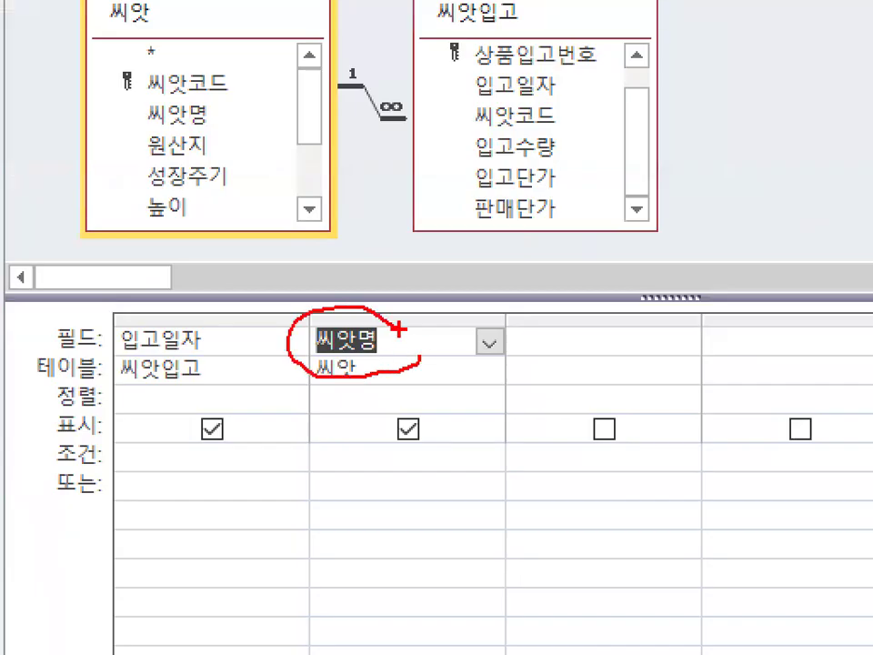
key("Escape")
key("Escape")
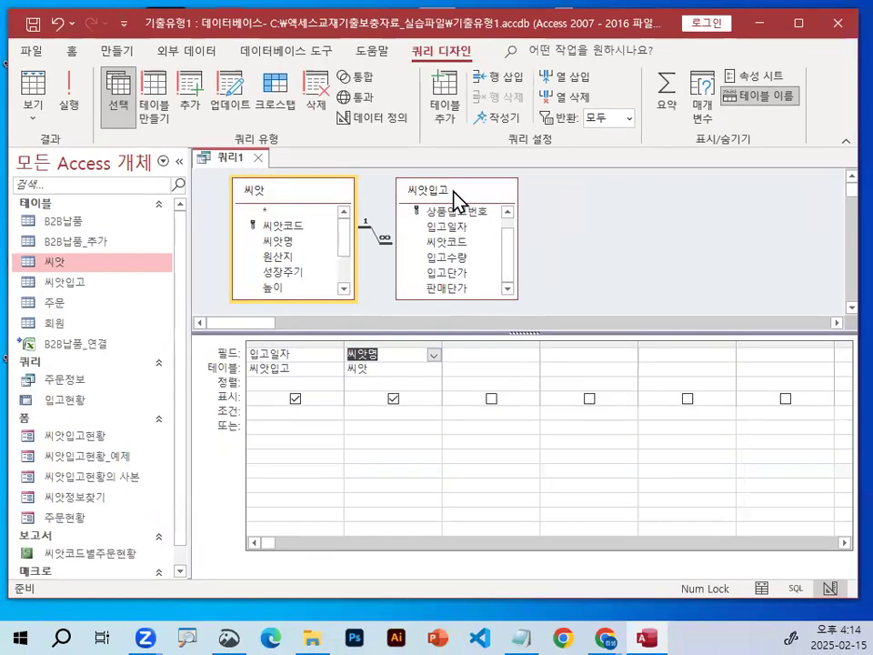
Add 입고수량, 입고단가 and 판매단가 from 씨앗입고 to the query, and select the next empty Field cell.
double_click(451, 261)
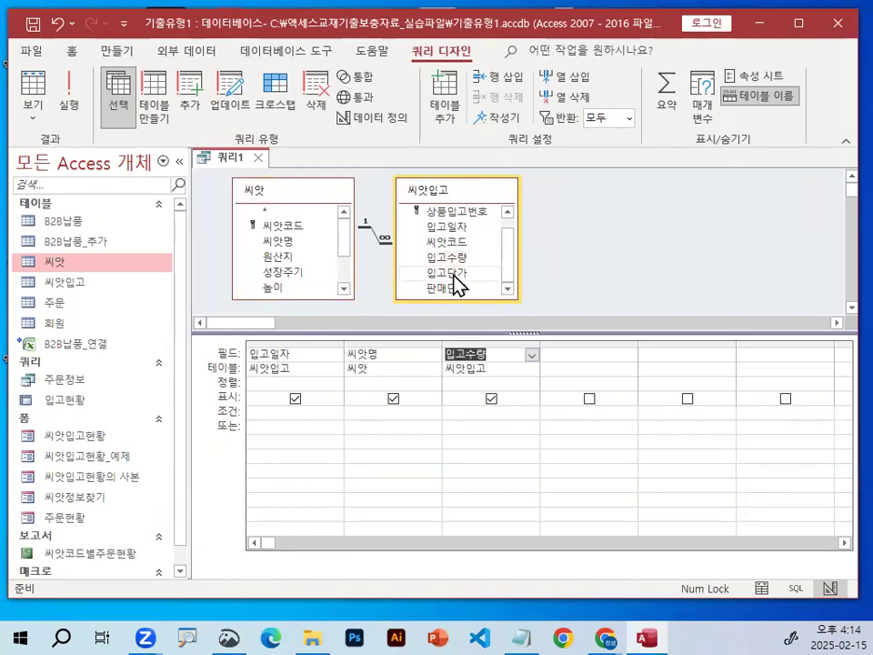
double_click(452, 273)
double_click(454, 287)
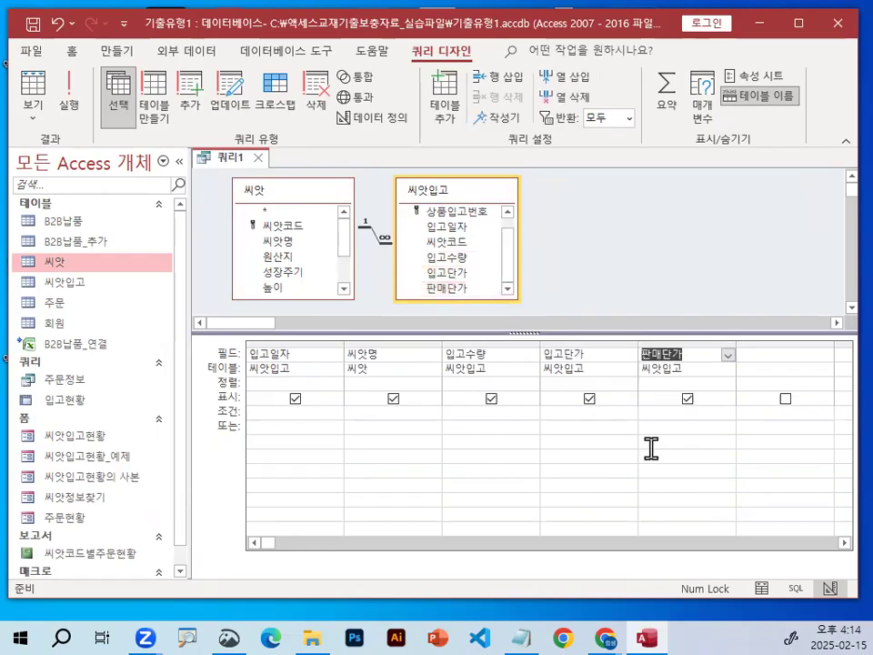
left_click(770, 360)
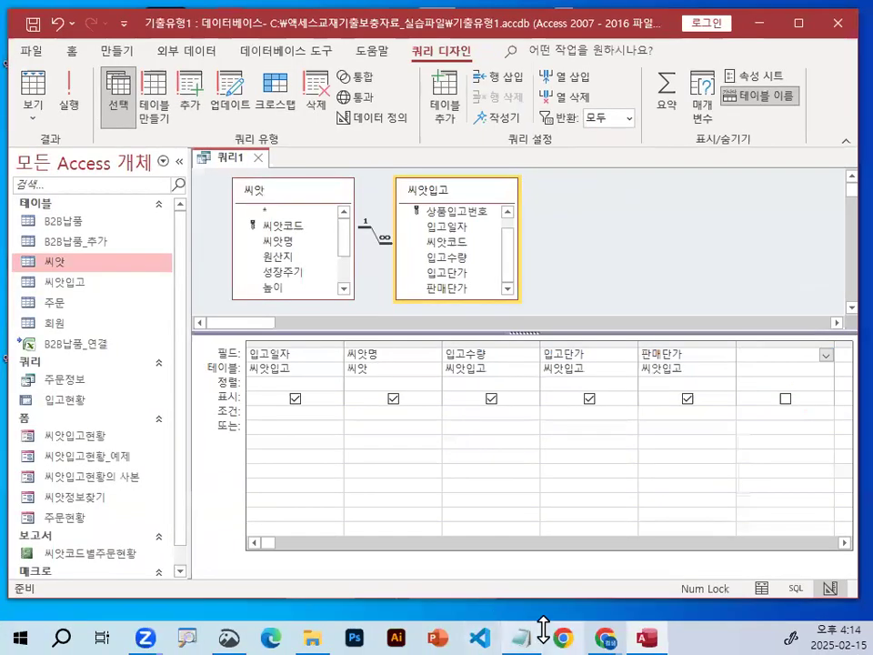
Switch to the Notepad lesson notes and highlight 값1 in the Switch function's syntax line.
left_click(522, 637)
scroll(331, 383, "down", 4)
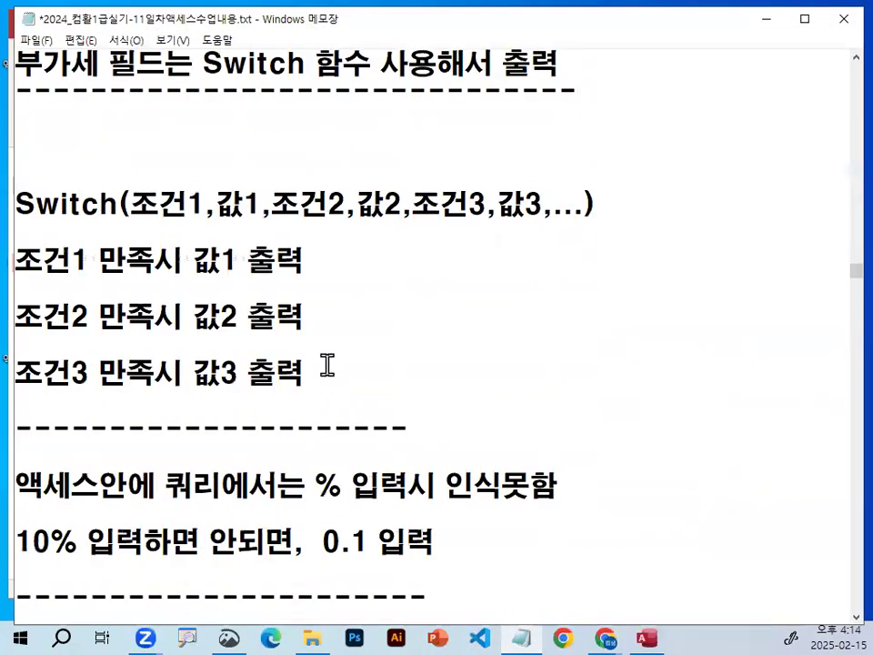
left_click_drag(18, 205, 258, 201)
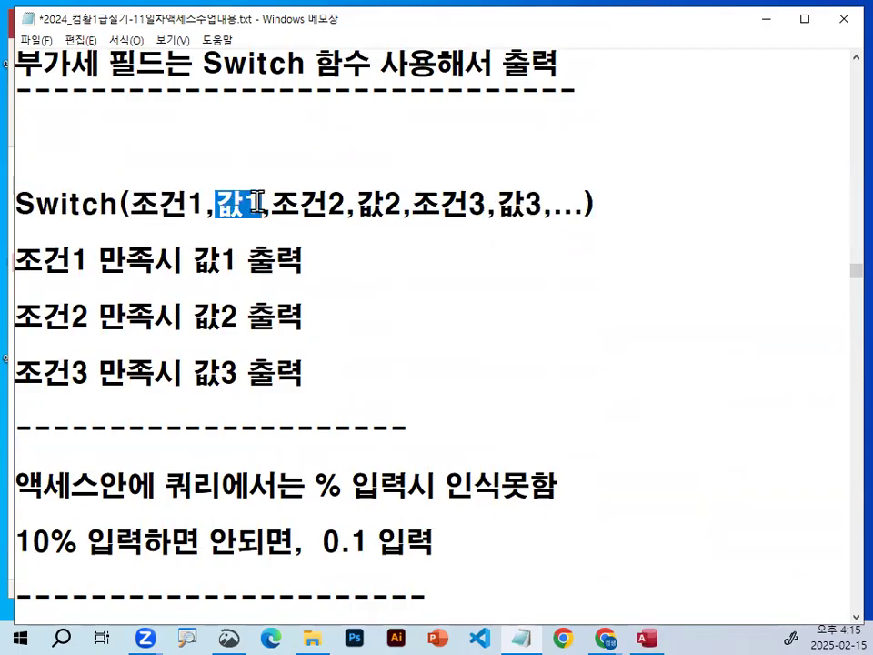
left_click(273, 206)
Cross out 조건1, circle 조건2 and 값2, draw an arrow under 조건3,값3 and a circled F beside the syntax, and clear the marks.
key("ctrl+2")
left_click_drag(195, 182, 153, 227)
left_click_drag(155, 181, 207, 237)
left_click_drag(270, 222, 343, 222)
mouse_move(400, 186)
left_mouse_down()
mouse_move(405, 221)
mouse_move(536, 230)
mouse_move(517, 251)
left_mouse_up()
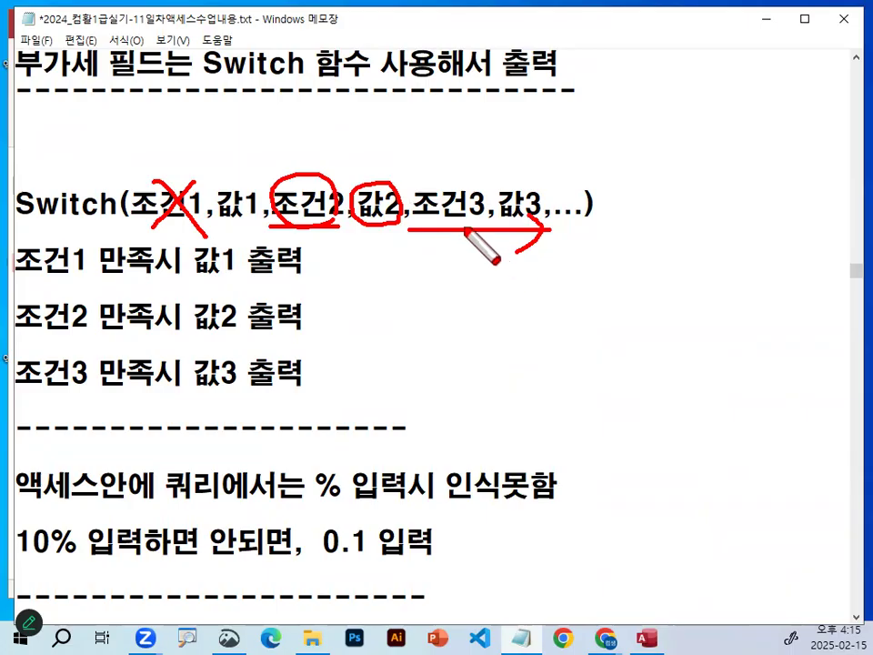
mouse_move(667, 186)
left_mouse_down()
mouse_move(639, 240)
mouse_move(668, 204)
mouse_move(624, 234)
mouse_move(633, 174)
mouse_move(689, 219)
left_mouse_up()
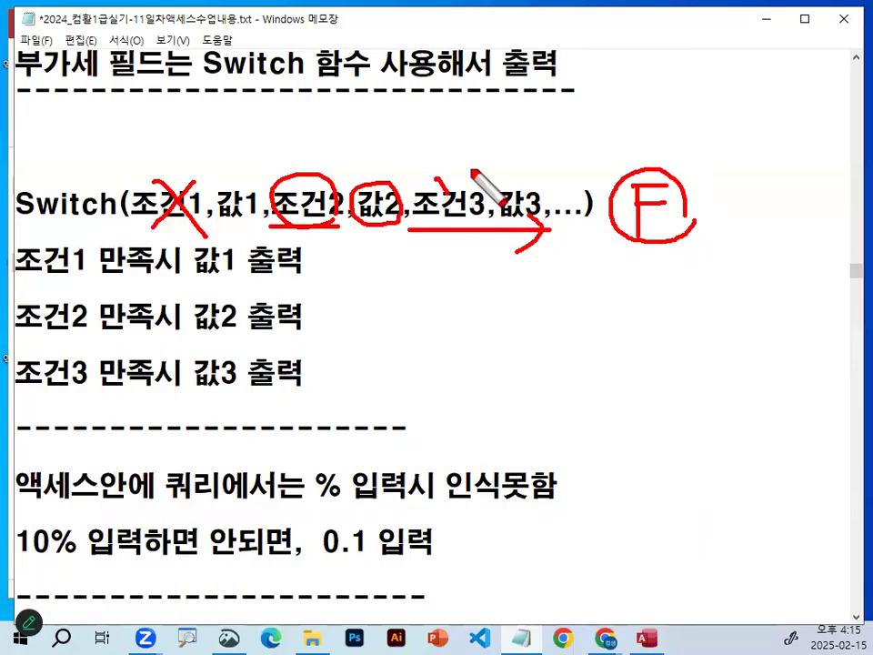
left_click_drag(434, 150, 500, 143)
key("Escape")
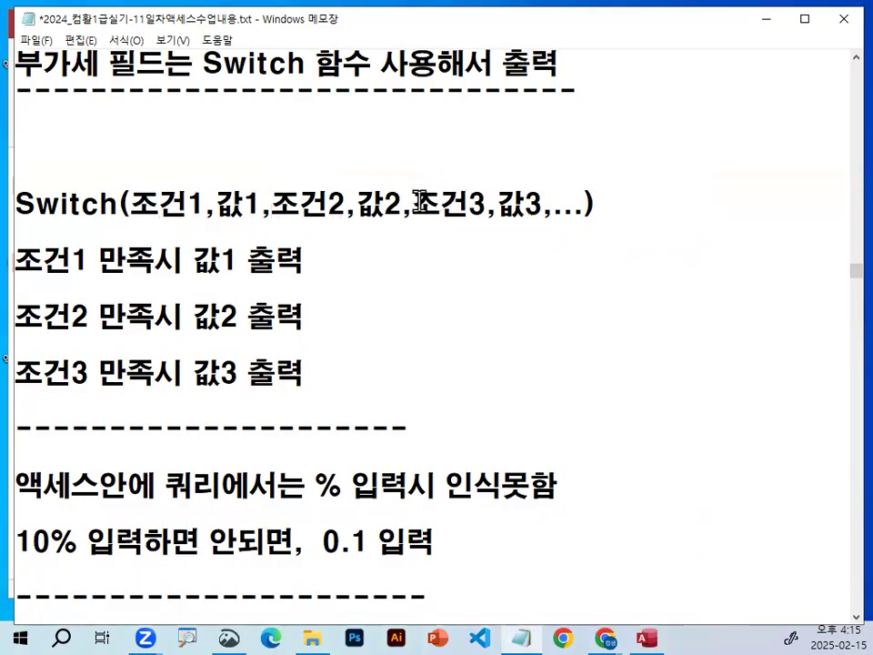
Highlight 조건3,값3 in the Switch syntax line, and clear the selection.
left_click_drag(414, 202, 541, 201)
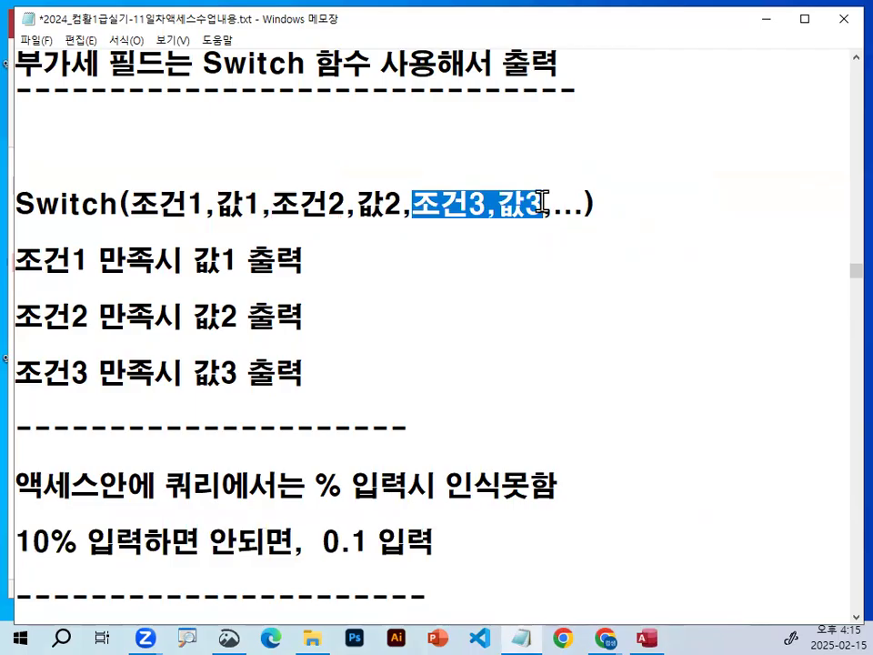
left_click(541, 201)
left_click_drag(17, 203, 535, 204)
left_click(124, 202)
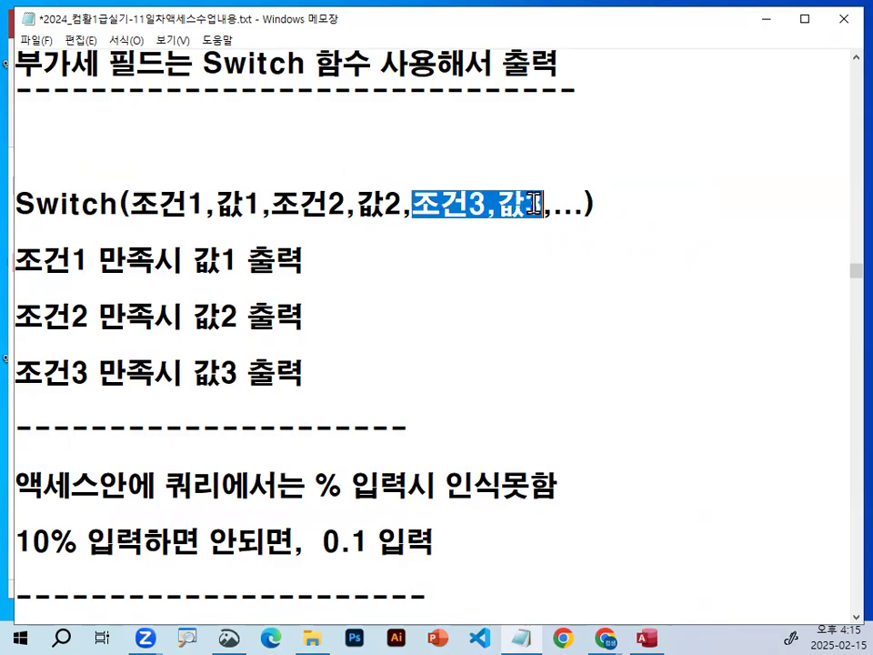
left_click(537, 204)
Underline the whole Switch syntax line, sketch a box below it, and clear the drawing.
key("ctrl+2")
left_click_drag(28, 224, 659, 219)
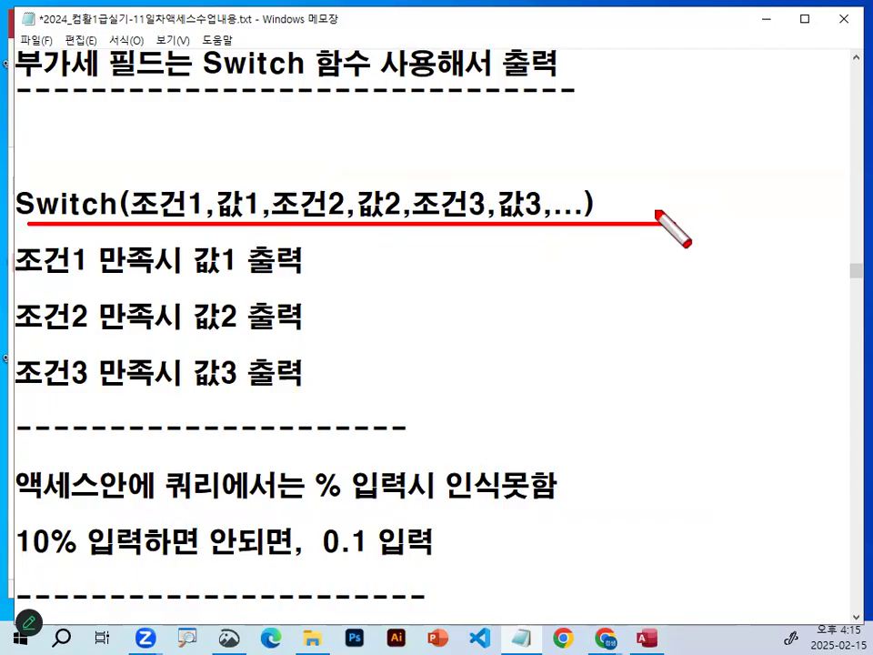
left_click_drag(657, 219, 675, 221)
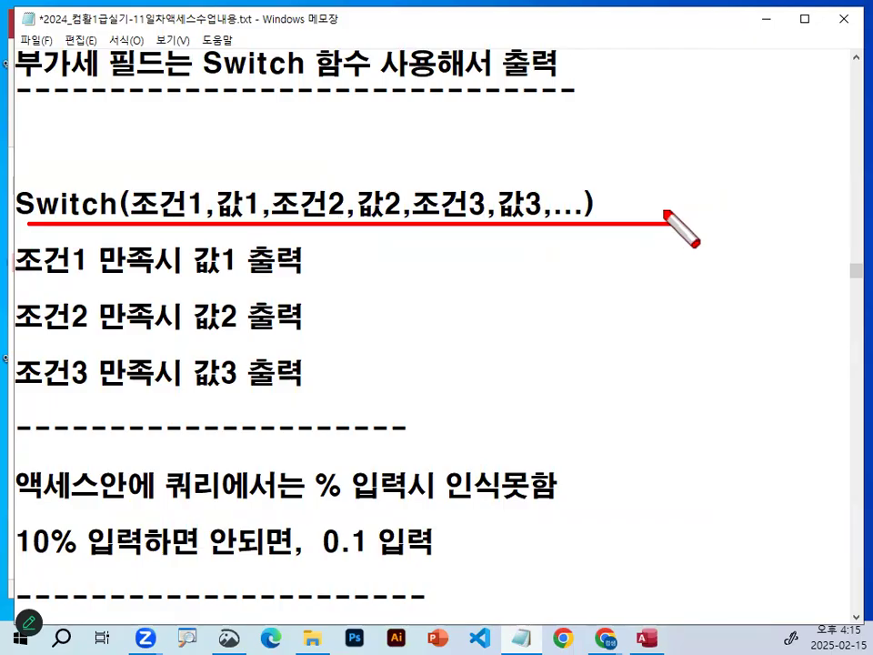
mouse_move(509, 264)
left_mouse_down()
mouse_move(468, 311)
mouse_move(521, 309)
mouse_move(586, 259)
mouse_move(562, 306)
left_mouse_up()
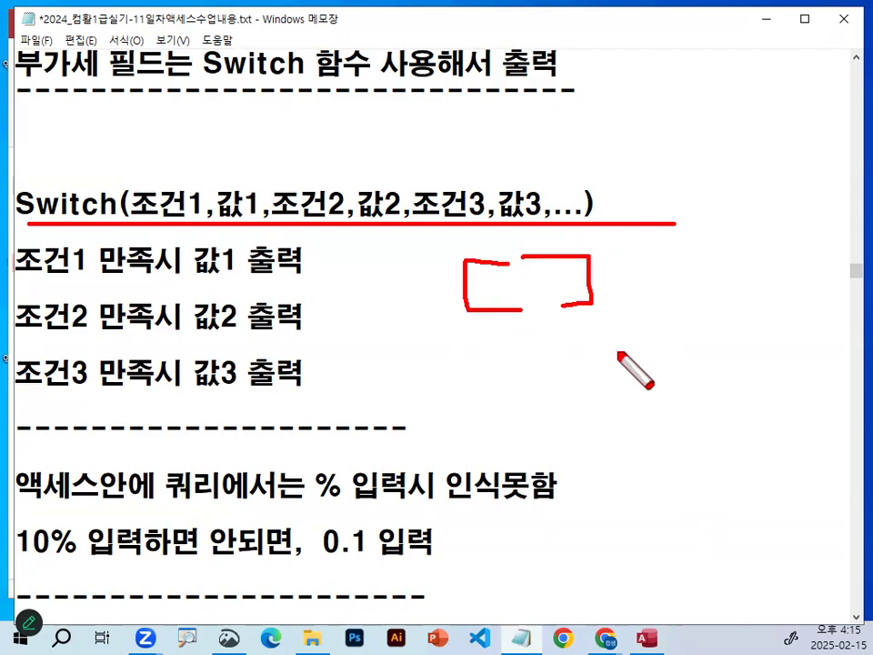
key("Escape")
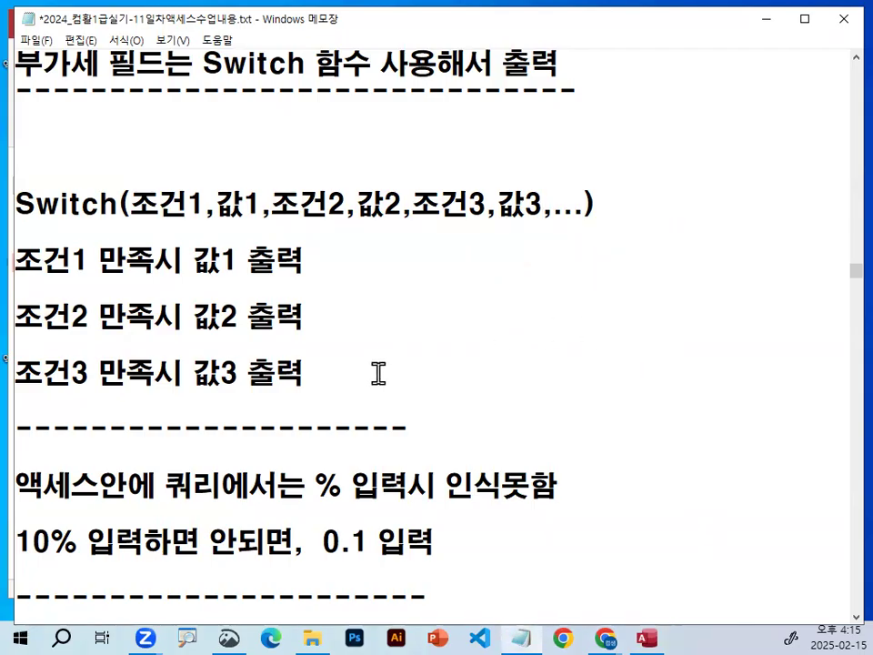
Highlight the notes that % is not recognized in Access queries and that 0.1 is entered instead.
scroll(375, 372, "down", 1)
scroll(379, 371, "down", 1)
left_click_drag(315, 316, 579, 316)
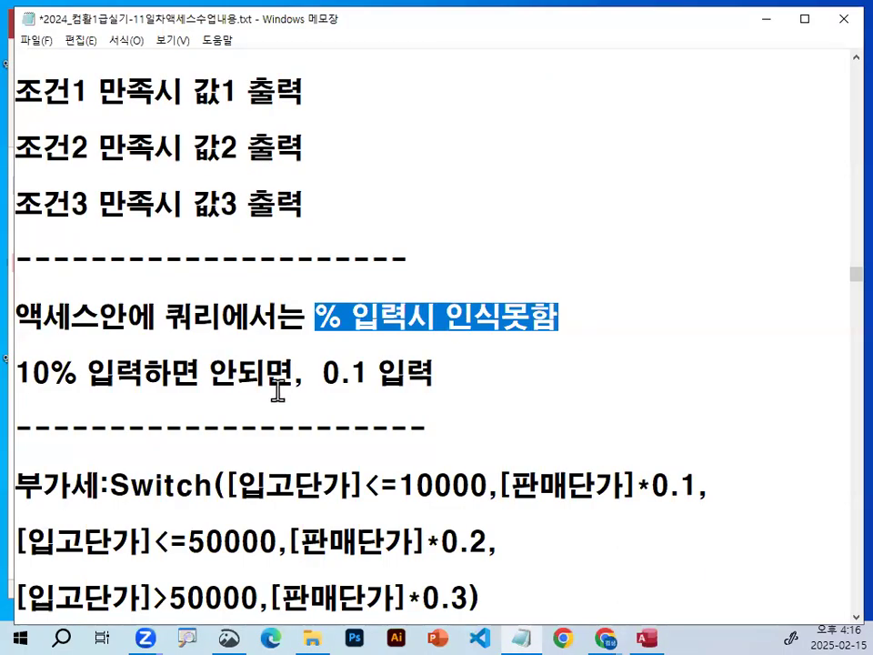
left_click(25, 373)
left_click_drag(25, 373, 447, 375)
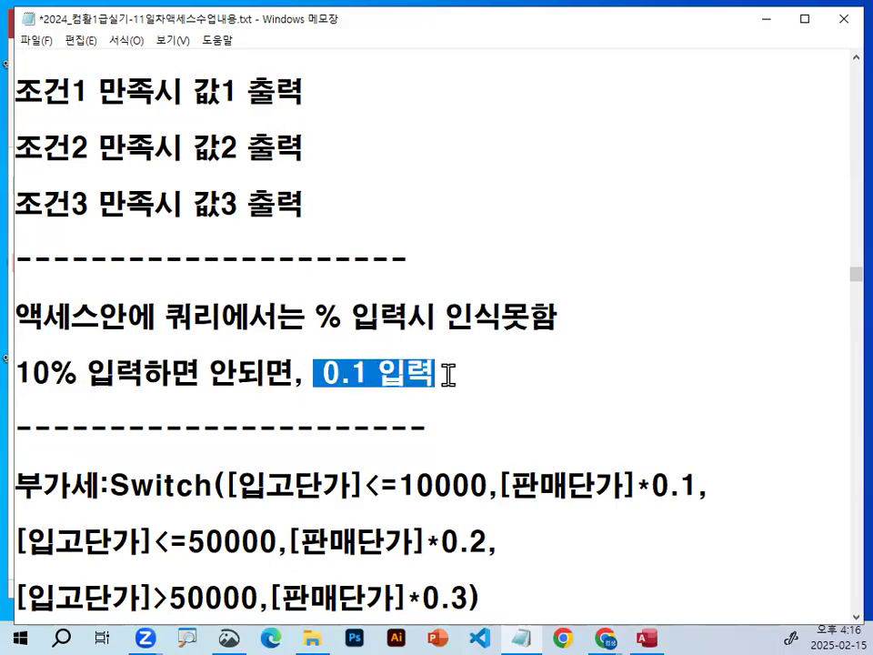
Insert blank lines below the 부가세 Switch expression in the notes.
scroll(436, 363, "down", 1)
left_click(375, 204)
left_click(131, 455)
key("Return")
key("Return")
key("Return")
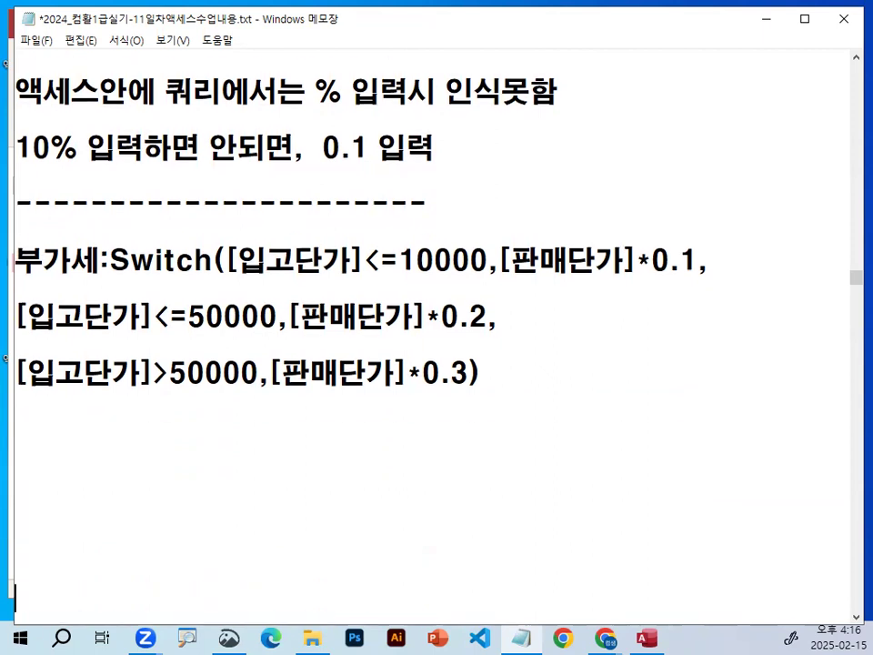
Underline 부가세 at the start of the Switch expression, and clear the mark.
scroll(291, 418, "down", 1)
key("ctrl+2")
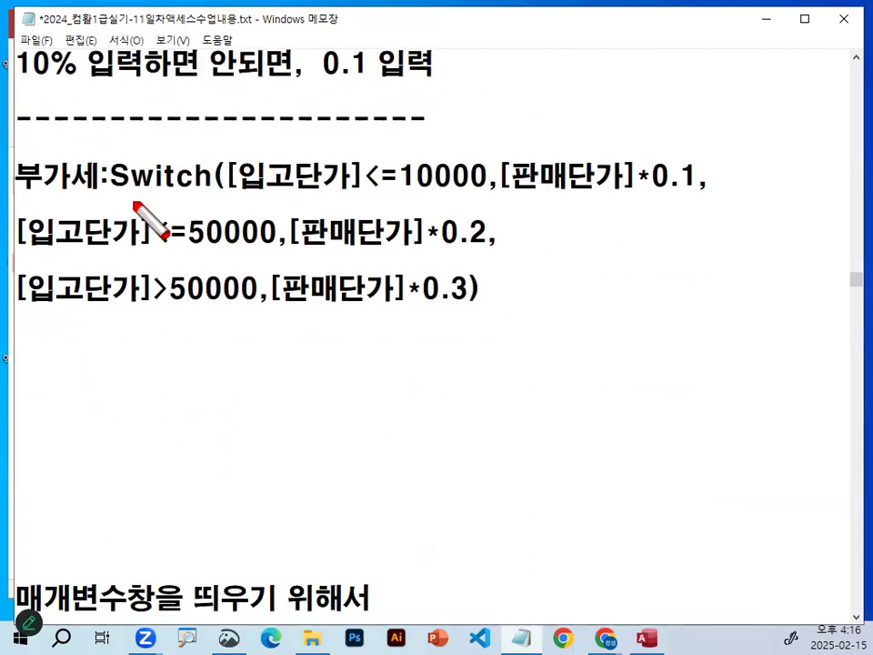
left_click_drag(18, 189, 78, 190)
key("Escape")
Add the line 새필드명:함수식(결과값) above the 부가세 expression, with a blank line between them.
left_click(105, 151)
key("Return")
key("Return")
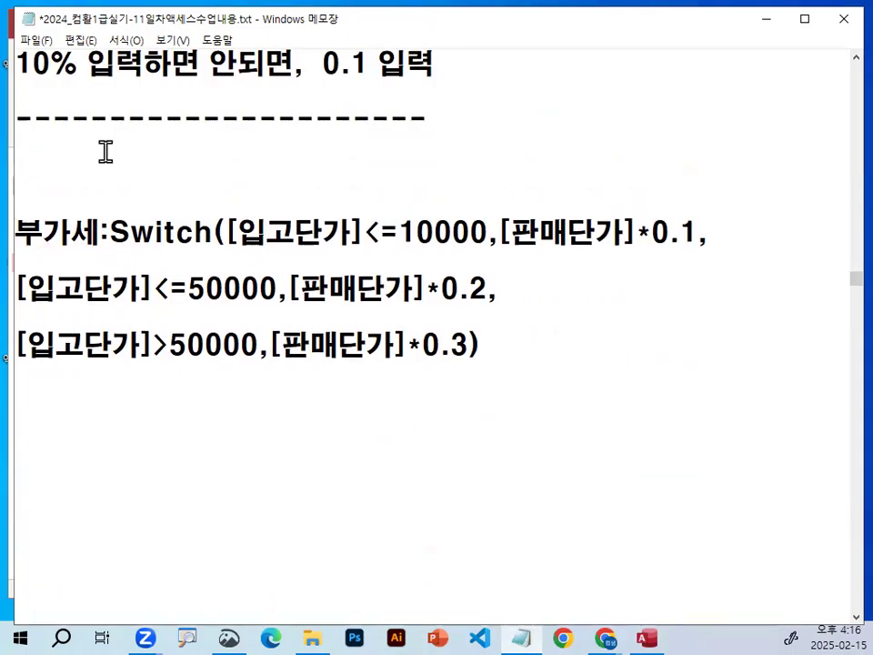
key("Return")
key("Up")
type("to새필드명")
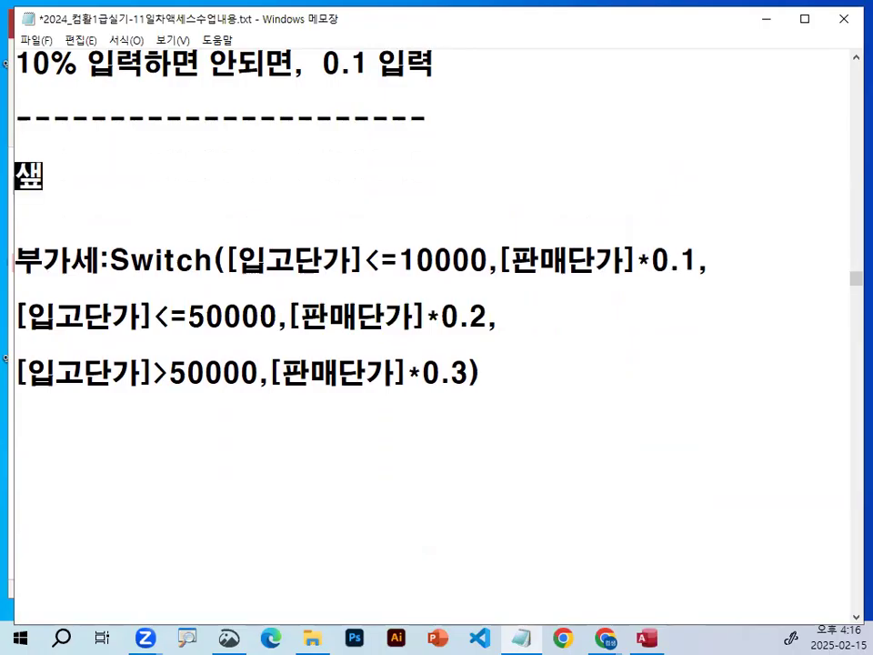
type(":함수식(")
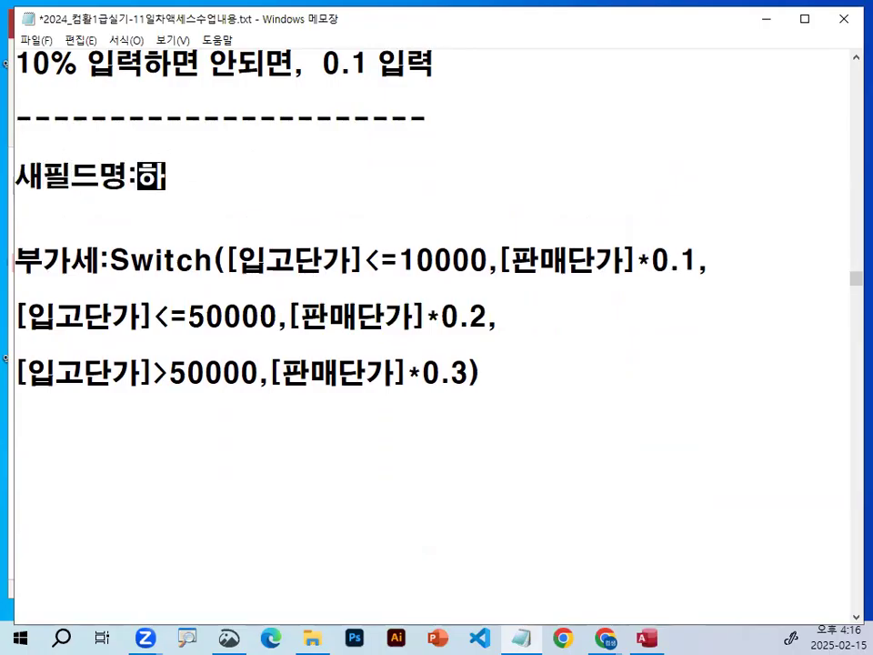
type("결")
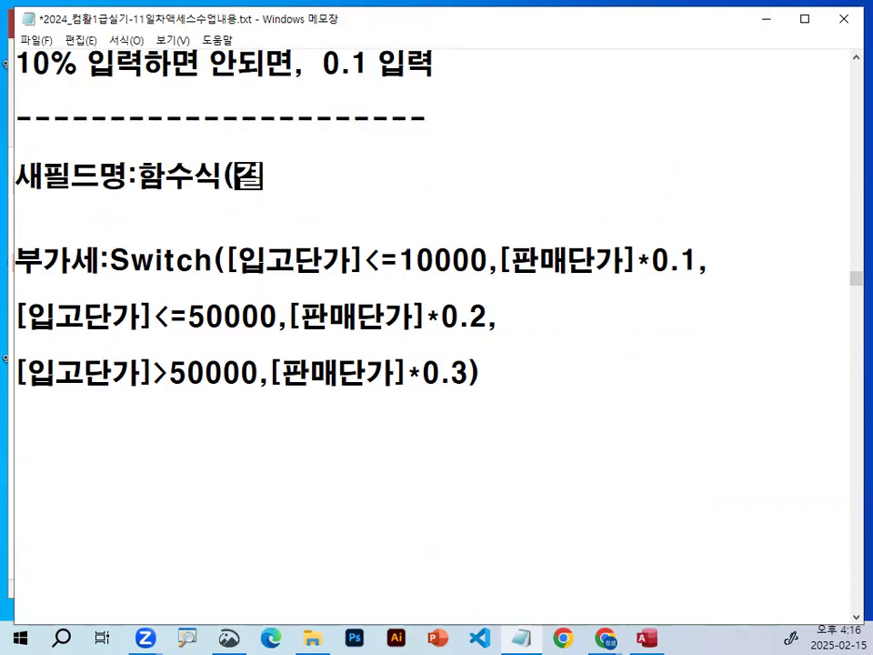
type("과)")
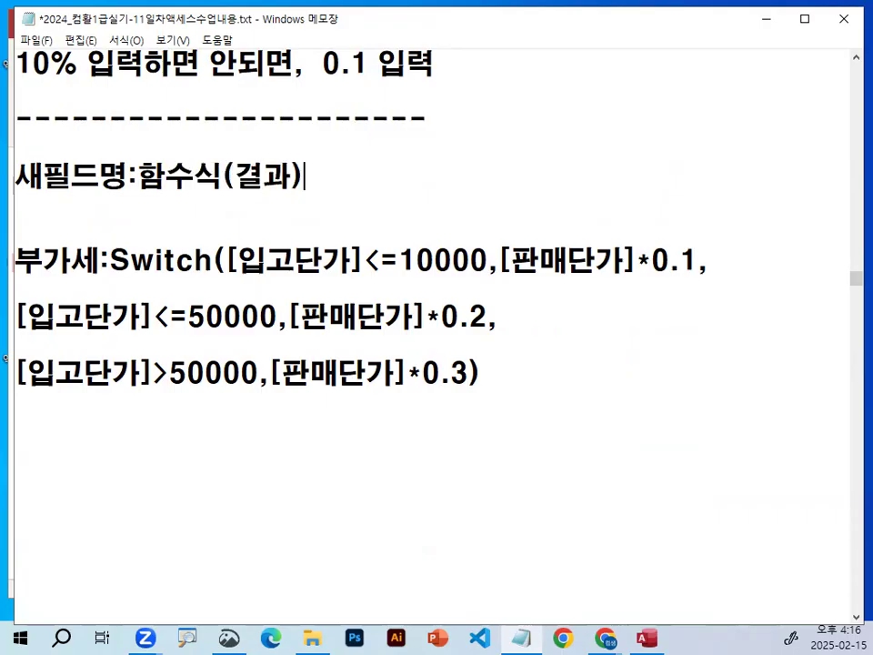
type("갑")
type(")")
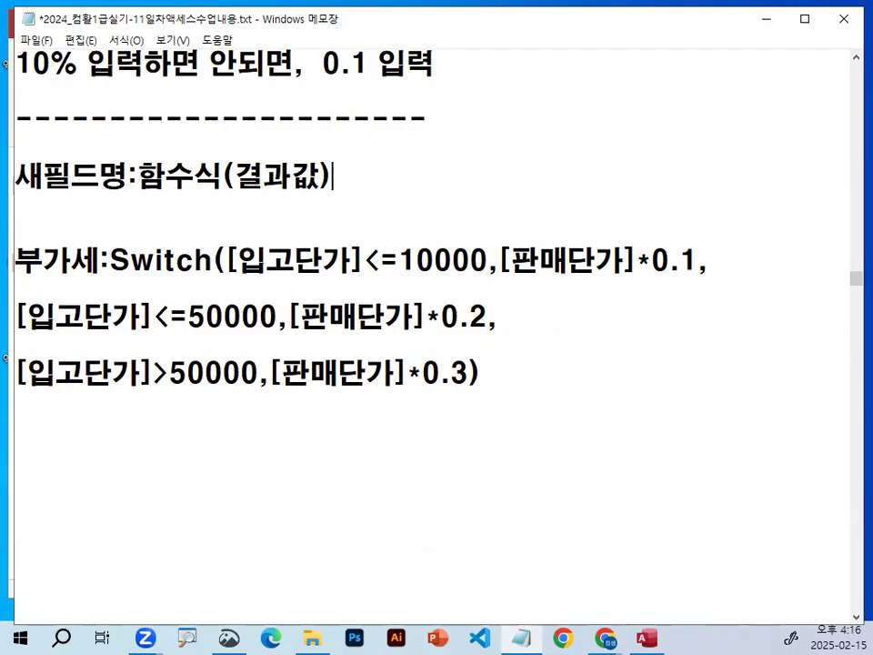
Underline 새필드명:함수식(결과값), Switch and 입고단가, add pen marks above the expression, and clear all marks.
key("ctrl+2")
left_click_drag(19, 202, 111, 201)
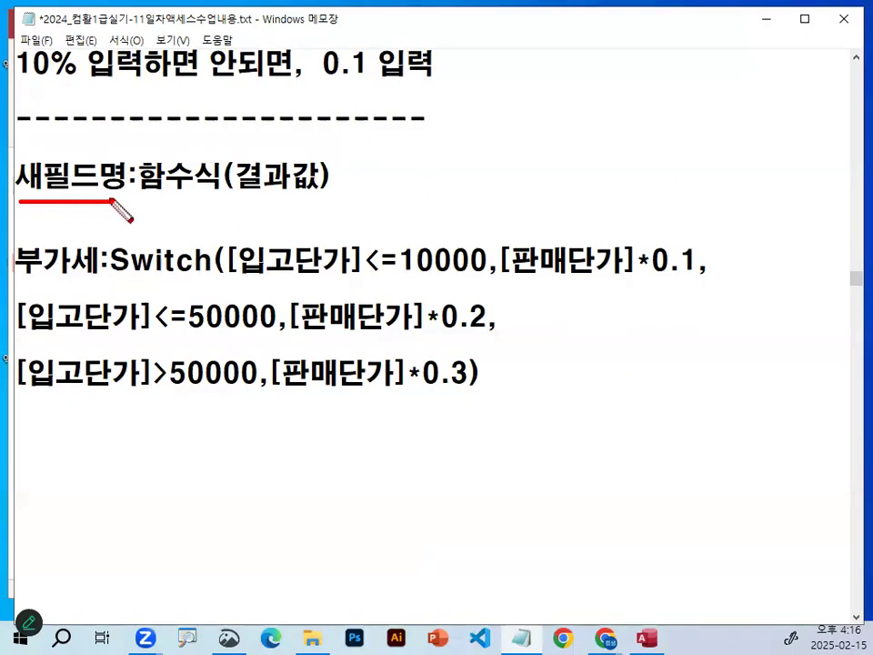
left_click_drag(47, 202, 308, 201)
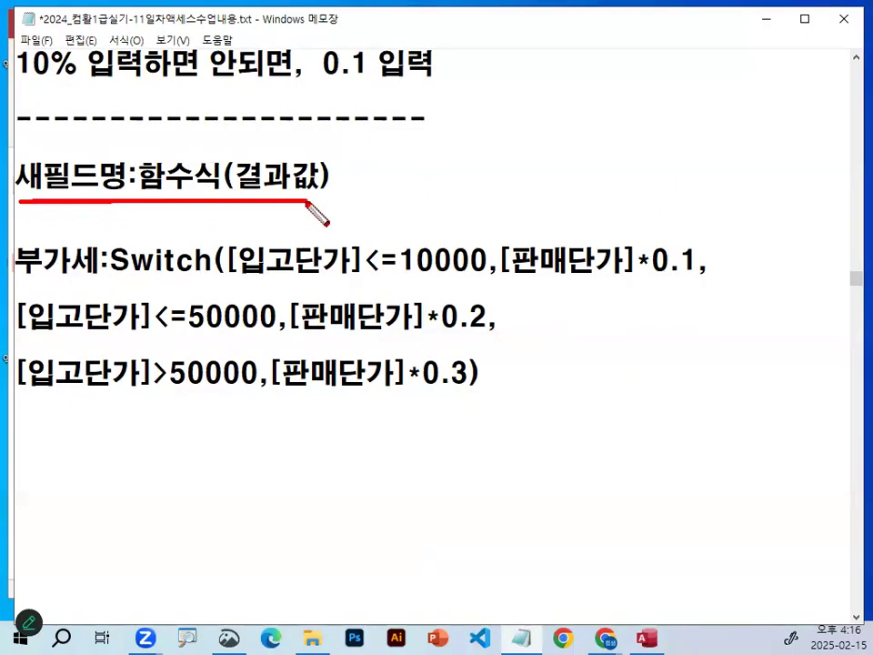
left_click_drag(118, 277, 333, 273)
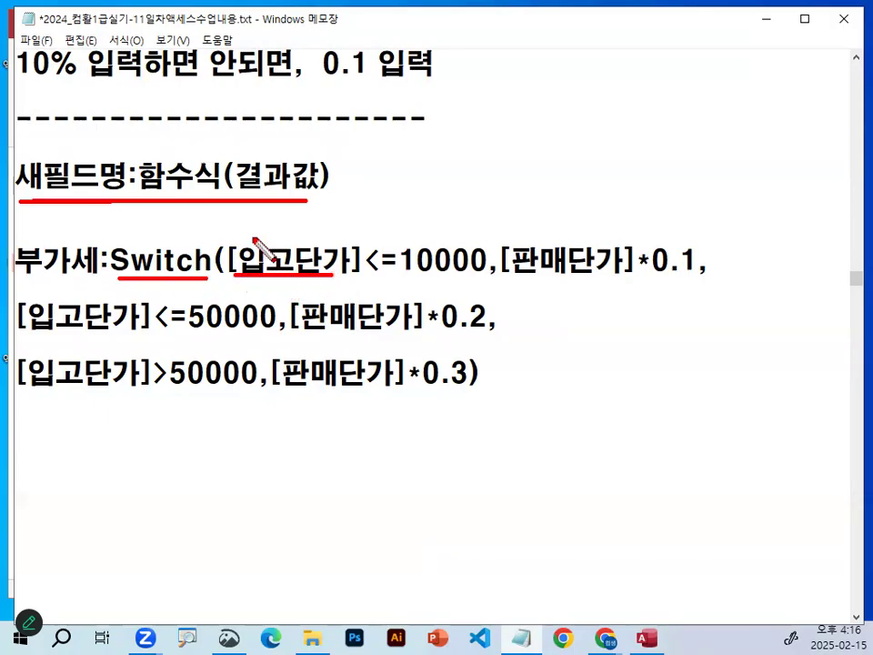
left_click_drag(271, 218, 301, 208)
mouse_move(429, 171)
left_mouse_down()
mouse_move(406, 209)
mouse_move(485, 168)
mouse_move(455, 199)
left_mouse_up()
key("Escape")
Highlight the <=10000 condition and the *0.1 factor in the first line of the expression, and deselect.
mouse_move(238, 260)
left_mouse_down()
mouse_move(347, 246)
mouse_move(414, 261)
mouse_move(487, 261)
left_mouse_up()
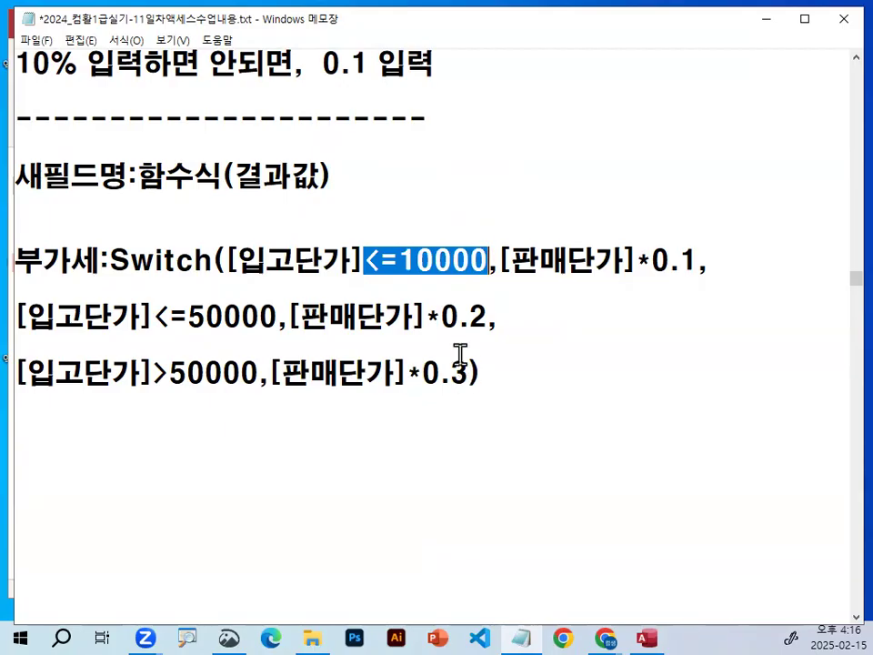
left_click_drag(499, 261, 693, 257)
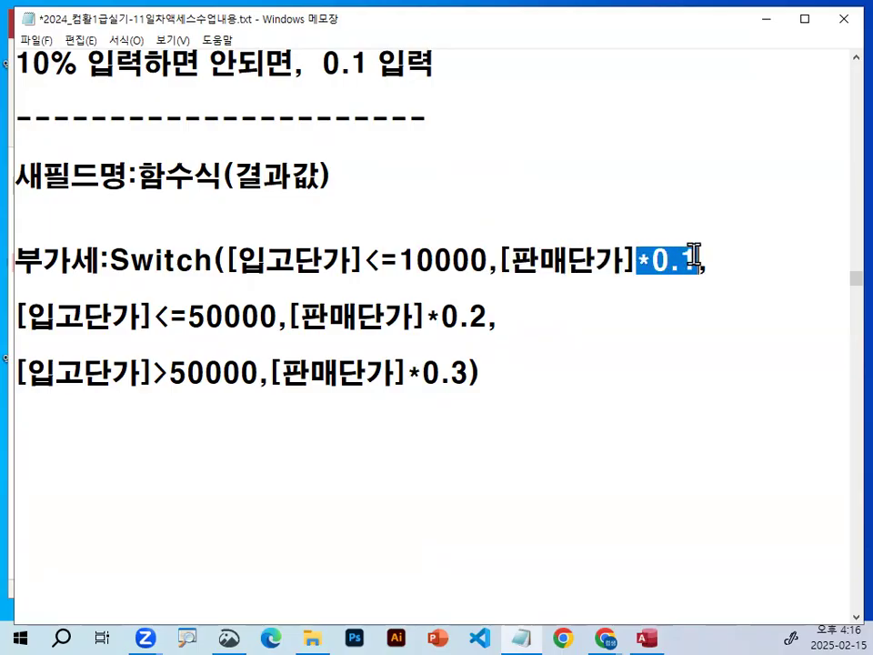
left_click(692, 391)
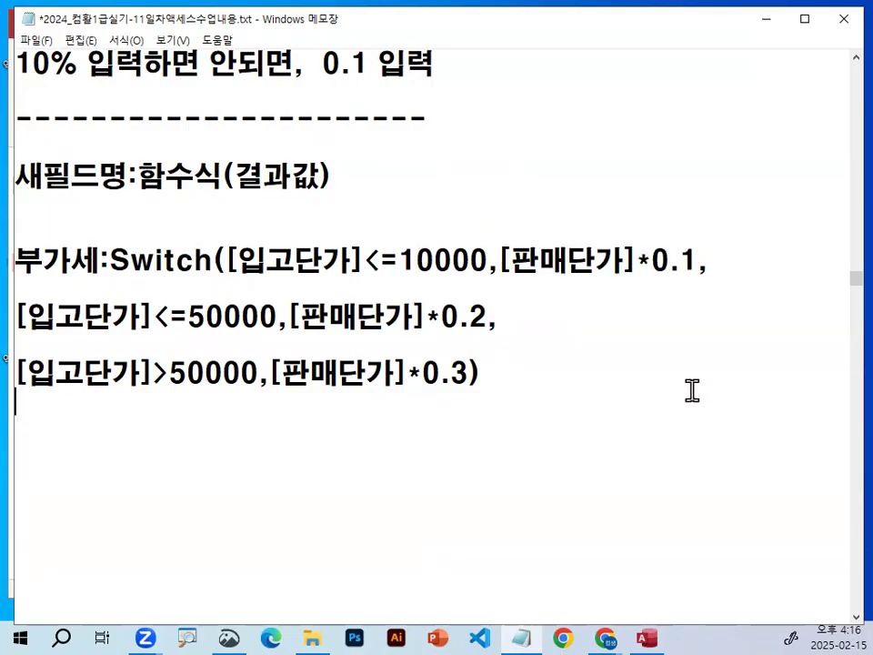
Circle and tick 부가세, underline and tick [입고단가]<=10000, underline [판매단가] and 0.1, and clear the marks.
key("ctrl+2")
left_click_drag(252, 289, 459, 289)
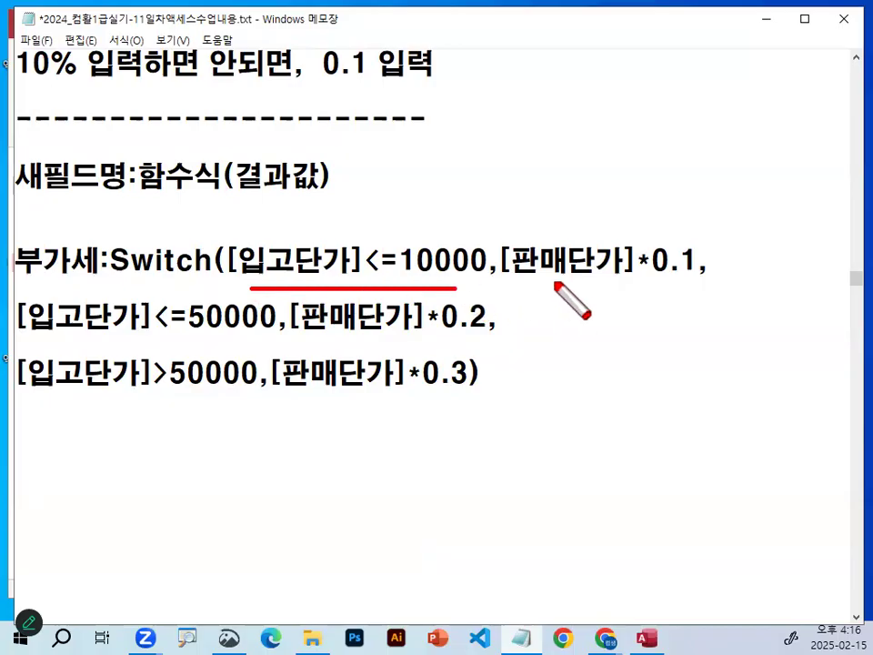
mouse_move(24, 277)
left_mouse_down()
mouse_move(99, 242)
mouse_move(86, 272)
left_mouse_up()
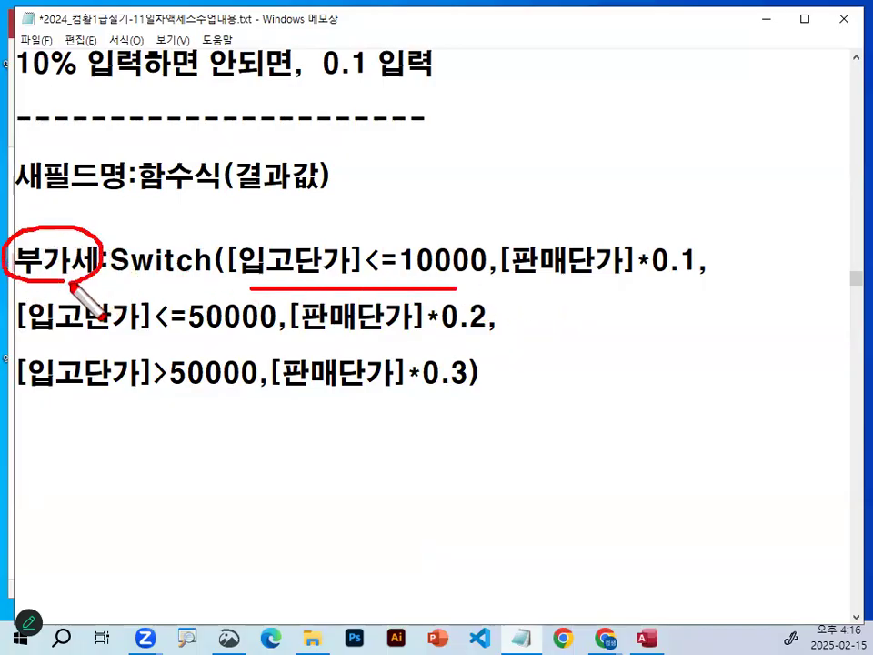
left_click_drag(306, 227, 366, 210)
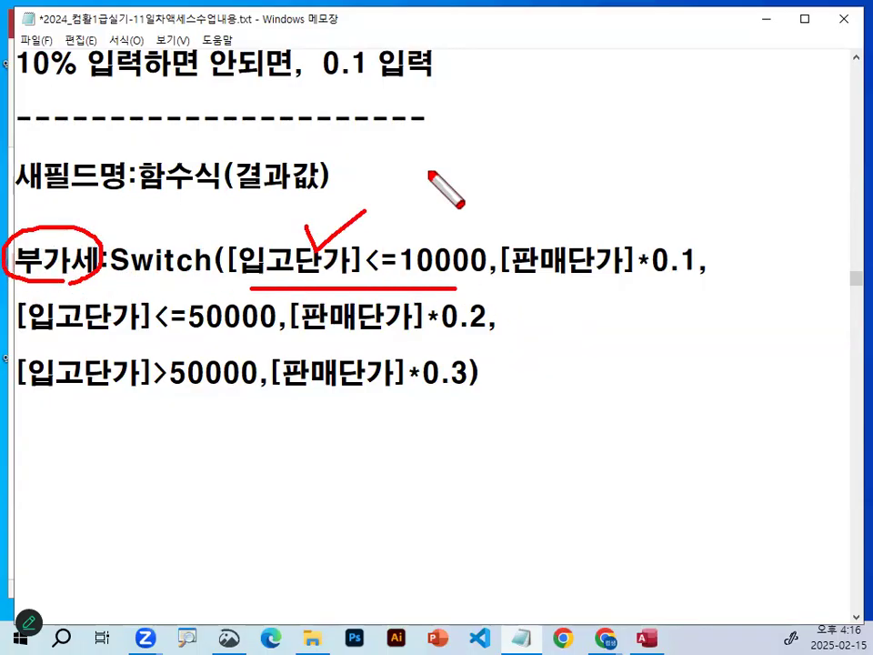
left_click_drag(507, 282, 698, 277)
left_click_drag(36, 221, 93, 189)
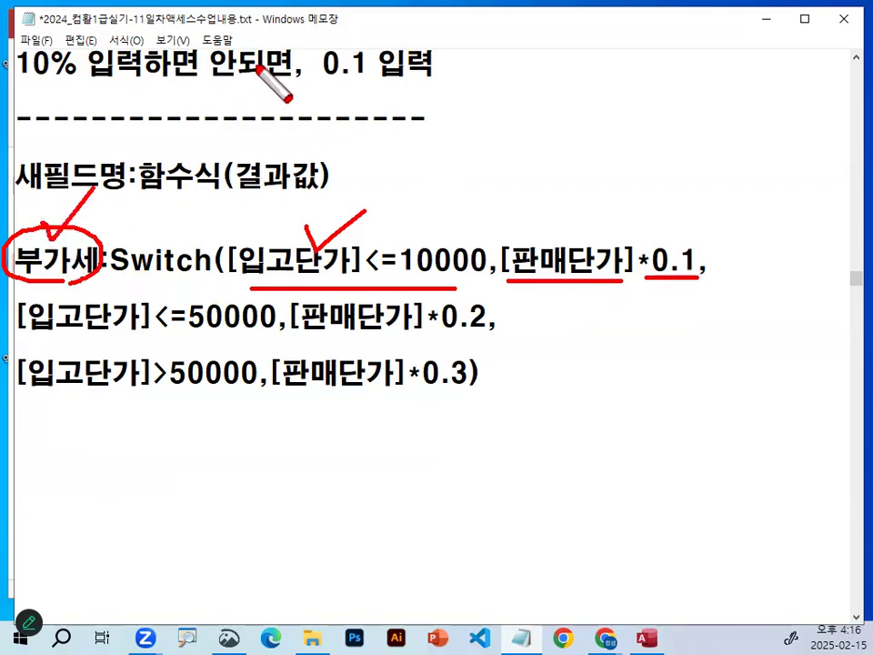
key("Escape")
Highlight the first condition and value pair, [입고단가]<=10000,[판매단가]*0.1, and deselect it.
left_click_drag(238, 260, 639, 257)
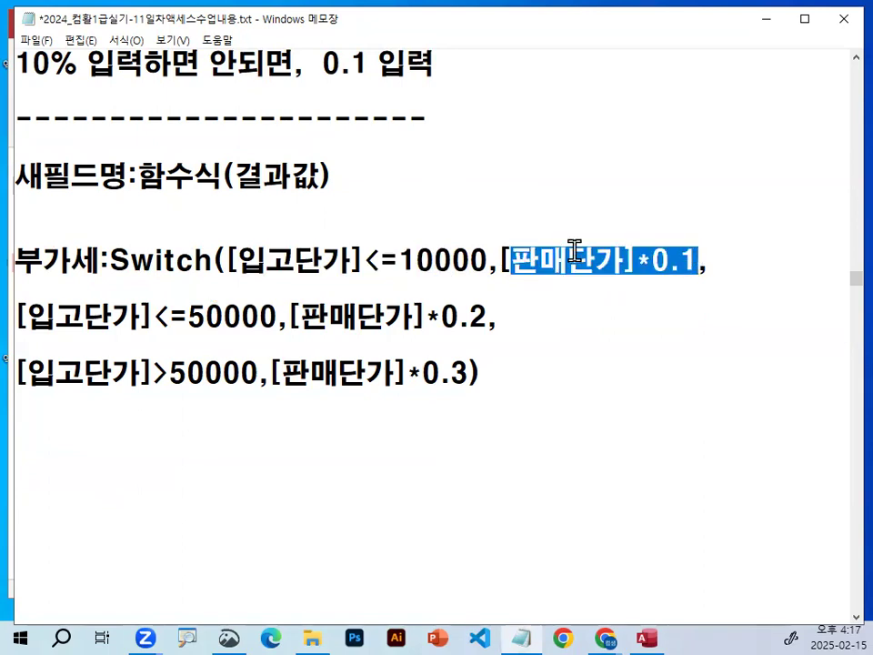
left_click_drag(227, 261, 696, 265)
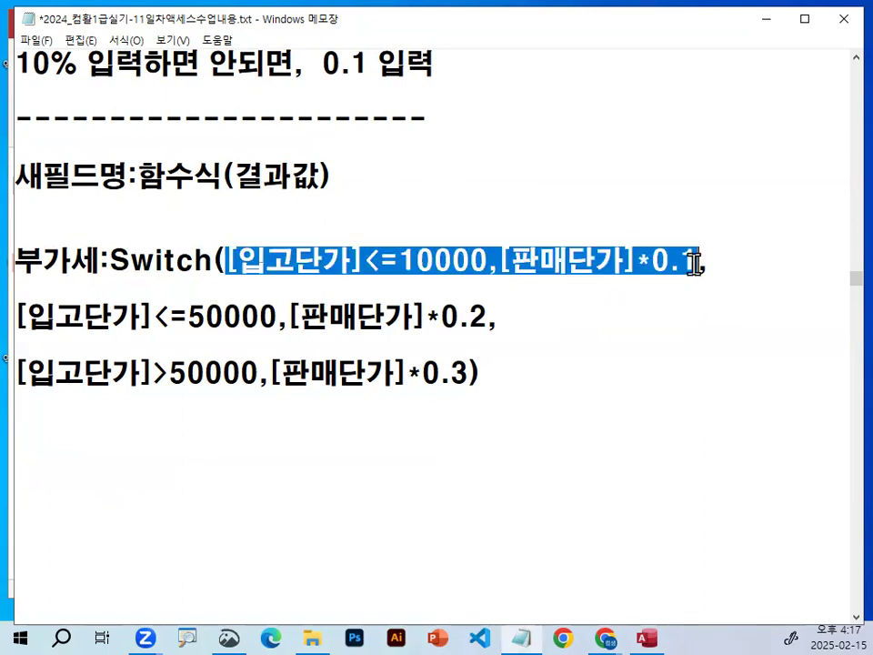
left_click(721, 263)
Compare the second condition with the first by highlighting 10000 and the leading 5 of 50000 in the expression.
left_click_drag(31, 322, 222, 318)
left_click(222, 318)
left_click_drag(398, 260, 491, 261)
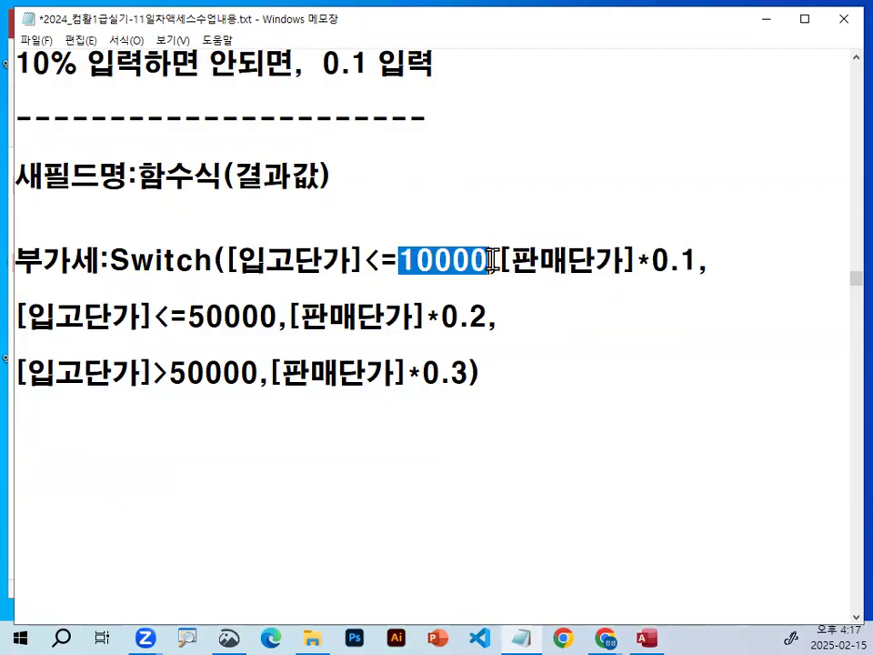
left_click_drag(188, 317, 203, 318)
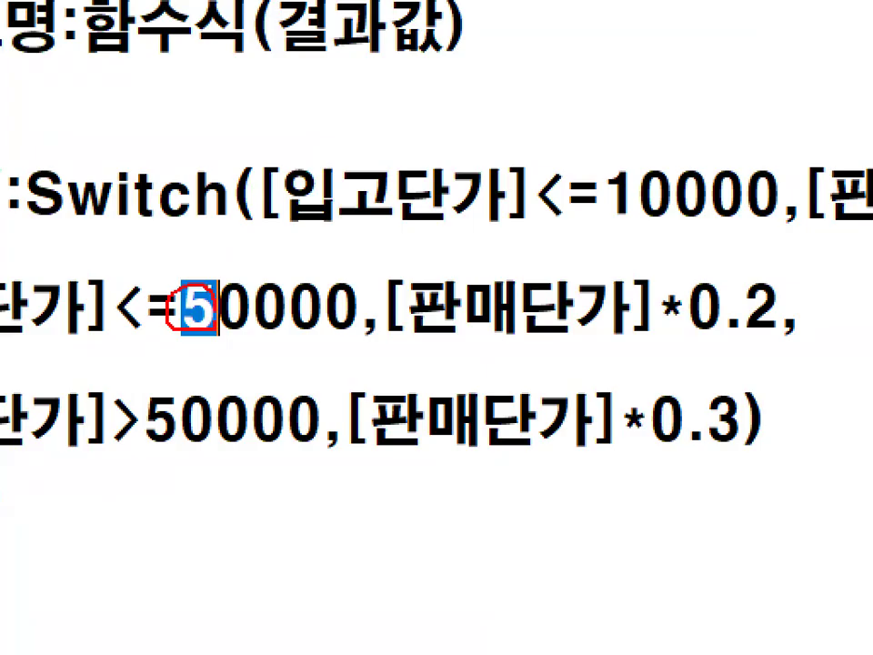
Highlight <=50000 in the second condition of the expression and deselect it.
left_click_drag(108, 309, 359, 309)
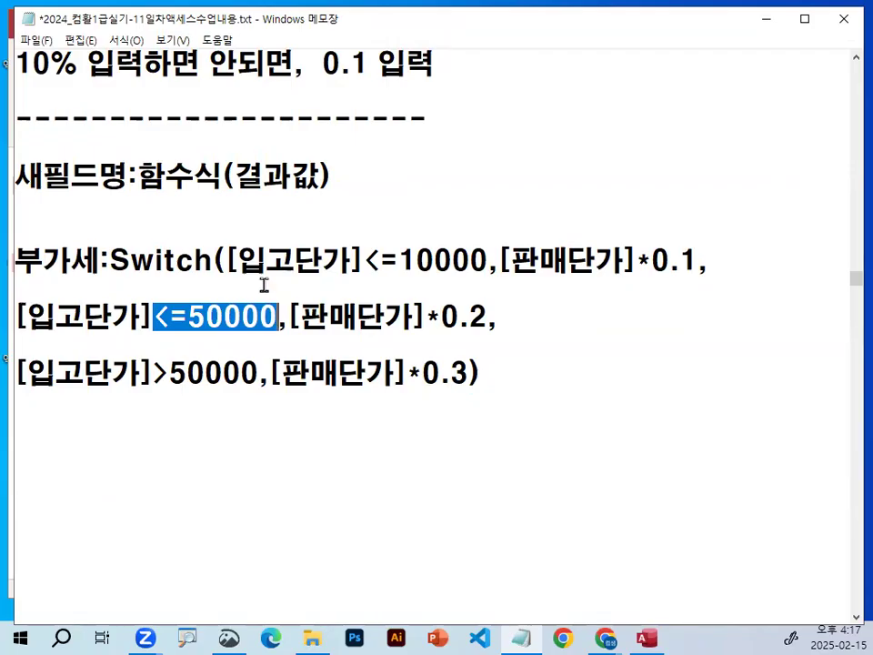
left_click(273, 290)
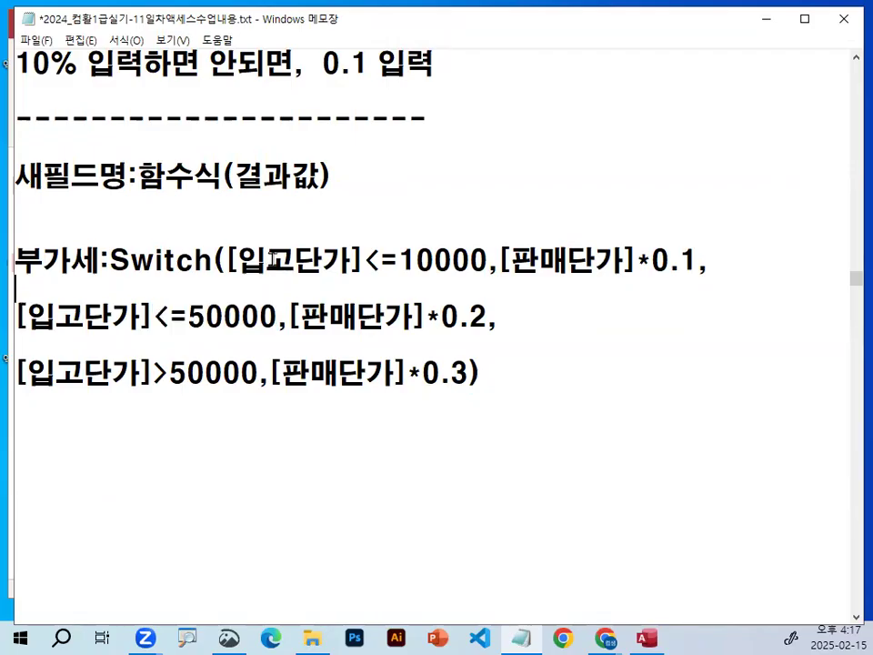
Draw a vertical line across the expression and three below it, box the ends of two of them, and clear the marks.
key("ctrl+2")
left_click_drag(484, 186, 483, 360)
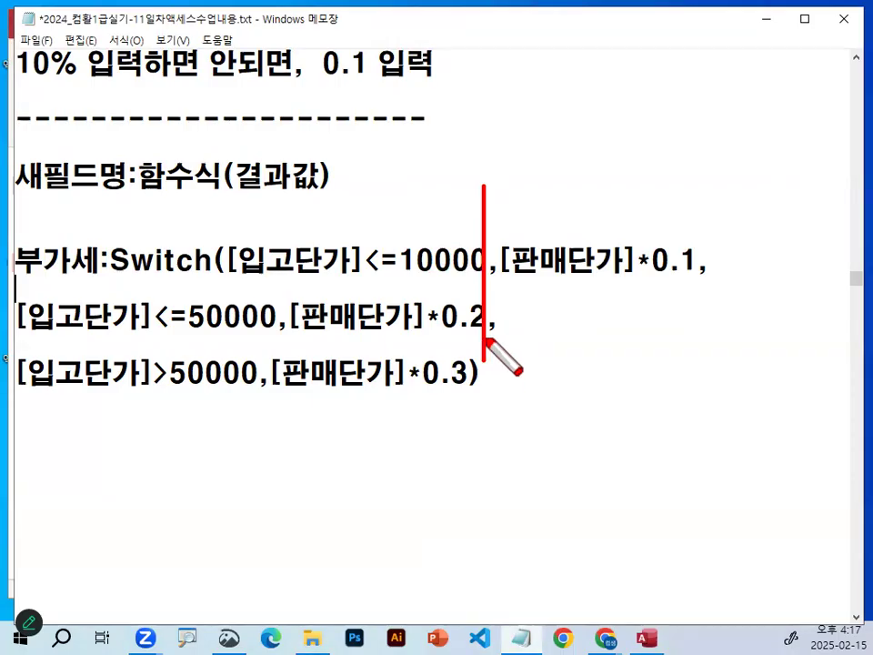
left_click_drag(243, 406, 236, 536)
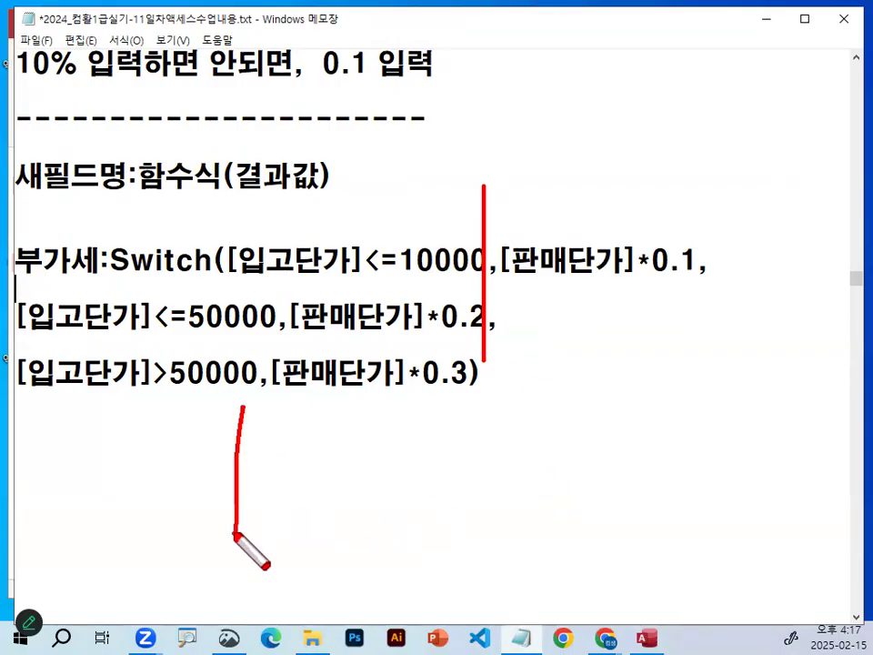
left_click_drag(434, 410, 425, 543)
left_click_drag(659, 400, 660, 525)
left_click_drag(425, 543, 444, 557)
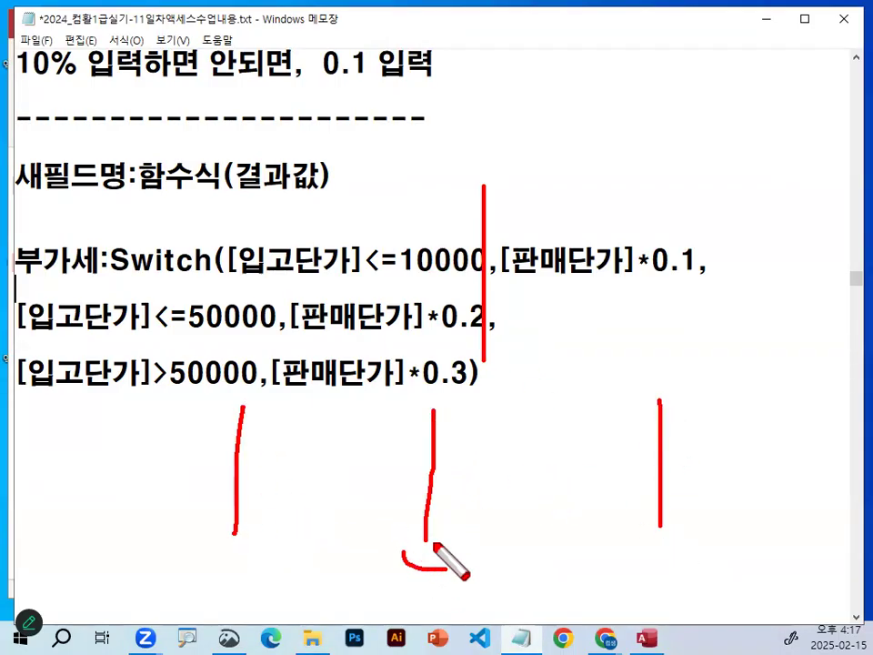
left_click_drag(660, 528, 688, 551)
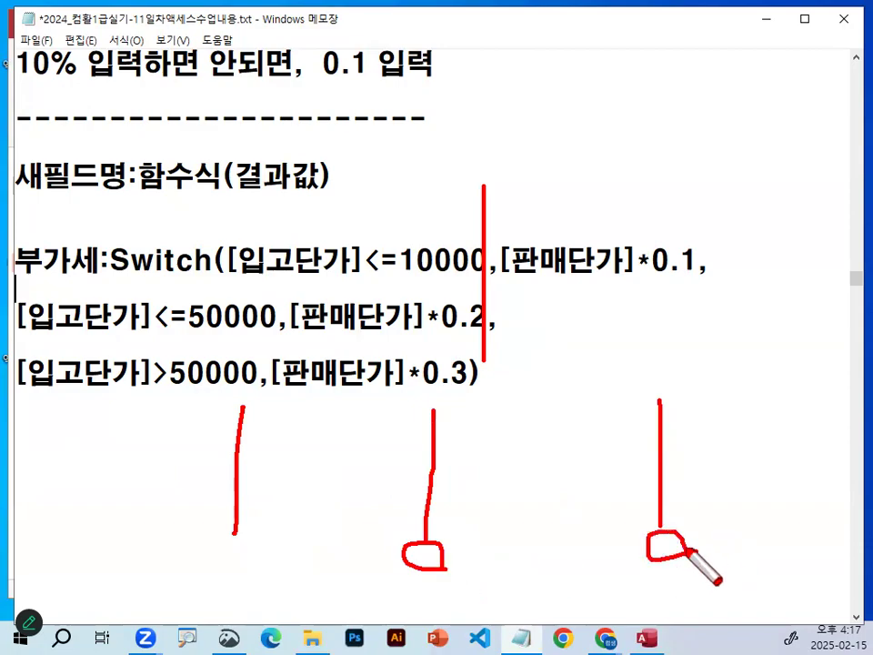
key("Escape")
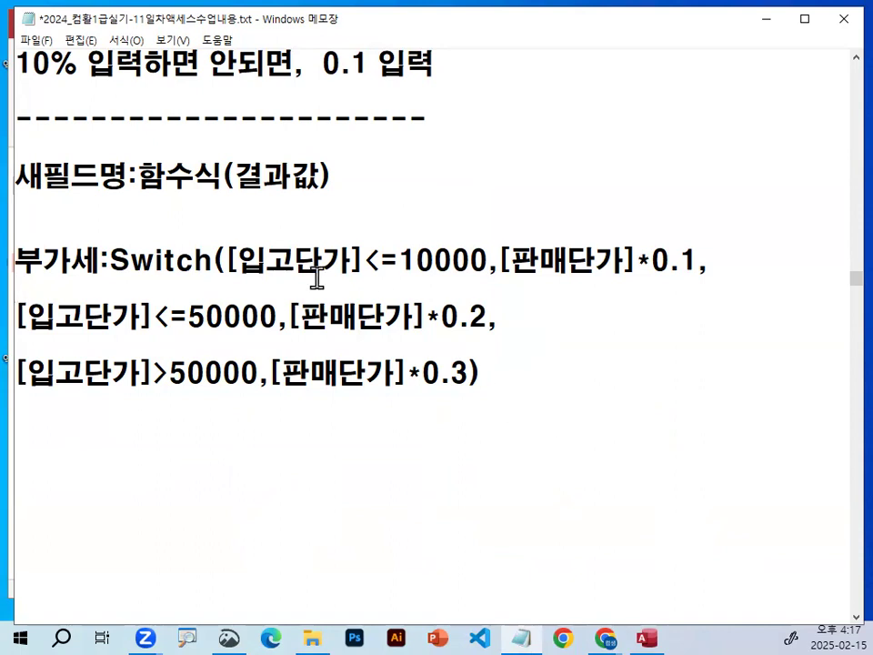
Highlight <=10000 in the first condition, and then only its <= operator.
left_click_drag(239, 261, 480, 261)
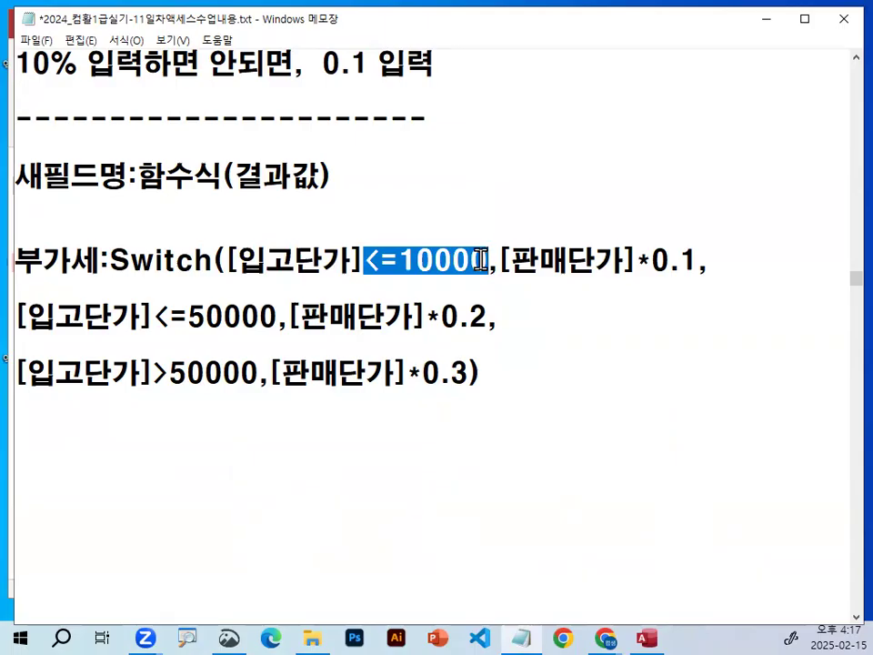
left_click(483, 261)
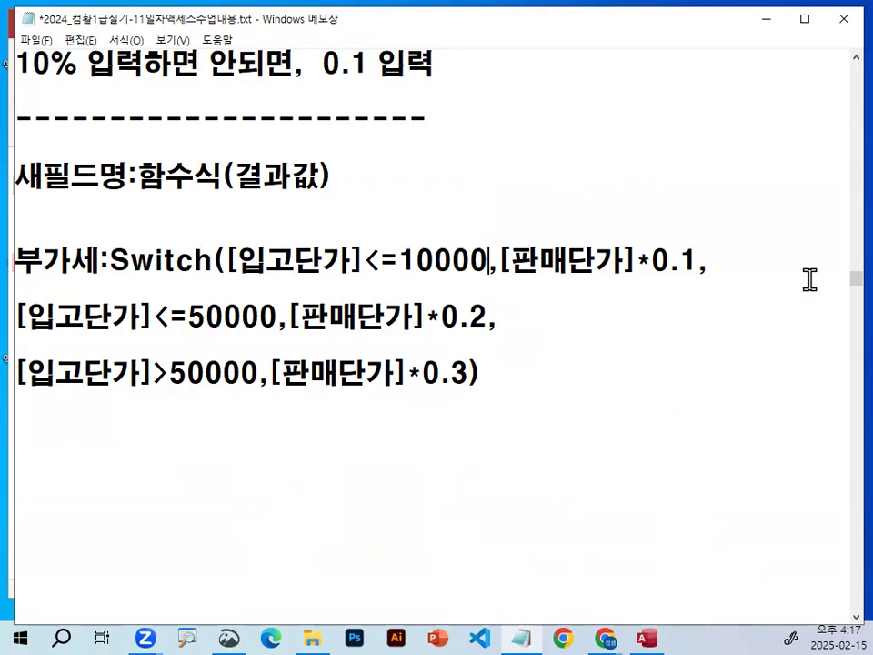
left_click_drag(368, 266, 401, 256)
left_click(593, 264)
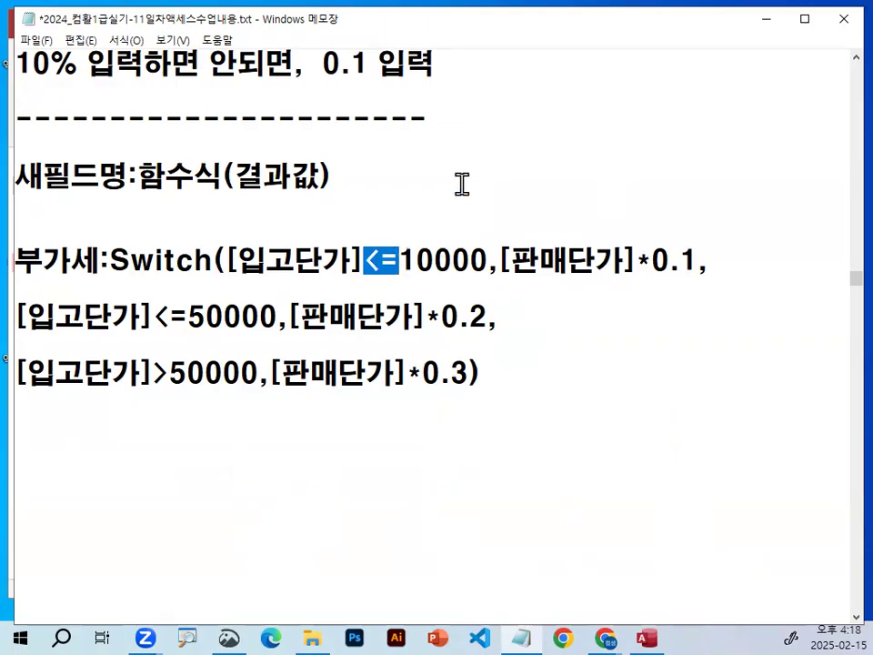
Highlight <=50000 and 0.2 in the second line, [입고단가]>50000 and [판매단가]*0.3 in the third, and deselect.
left_click_drag(152, 316, 280, 315)
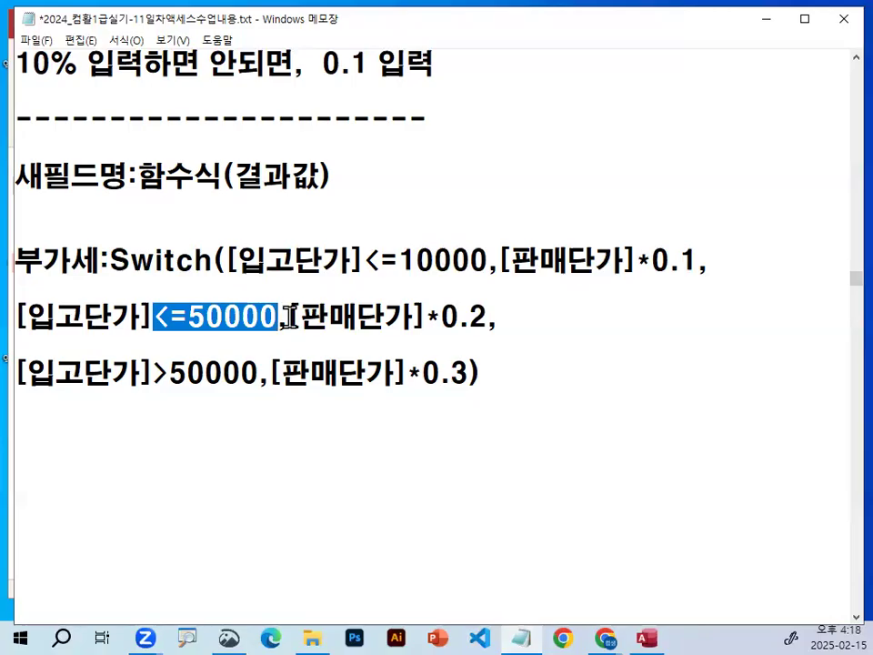
left_click_drag(442, 316, 479, 315)
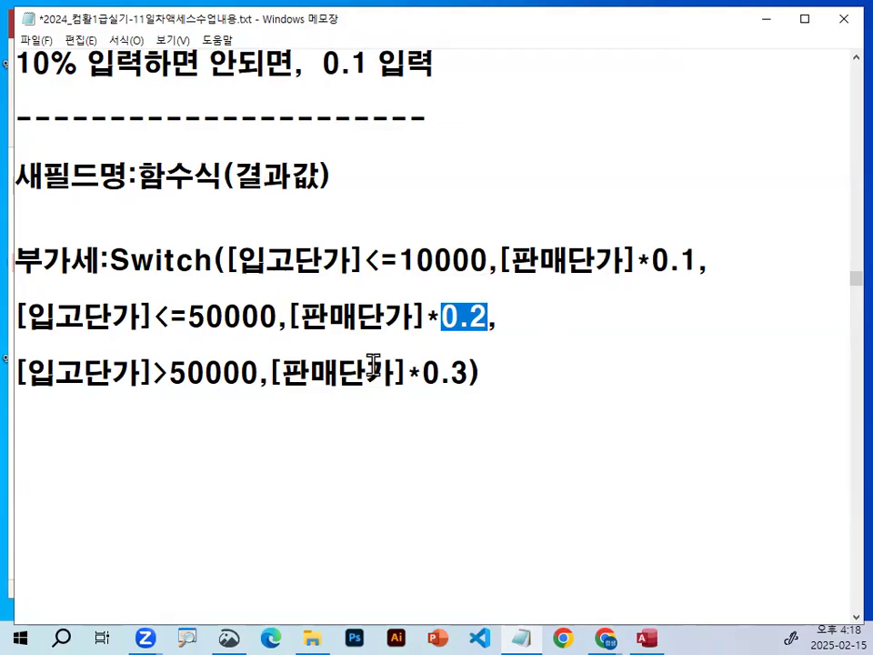
left_click_drag(20, 373, 260, 368)
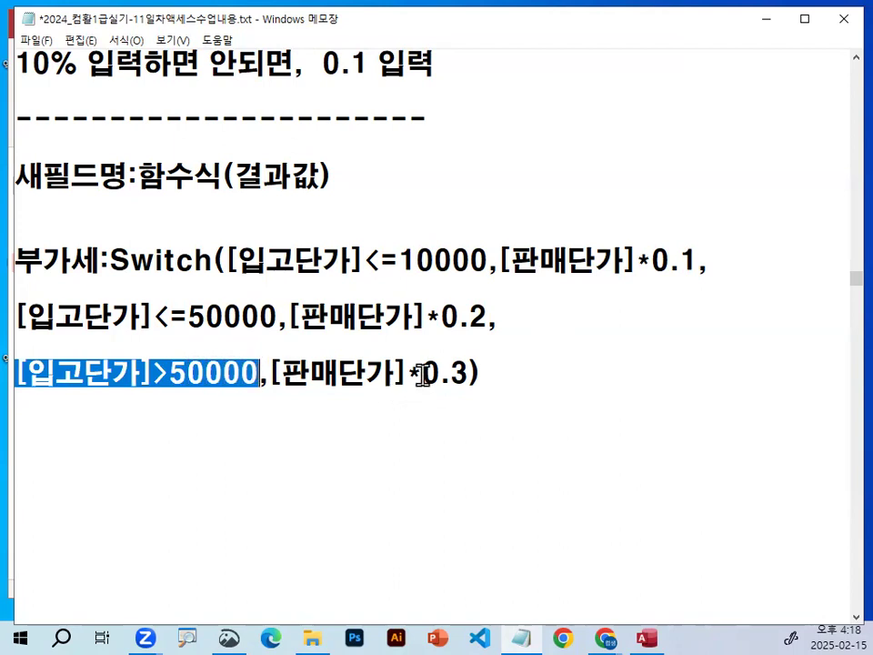
left_click_drag(421, 373, 469, 372)
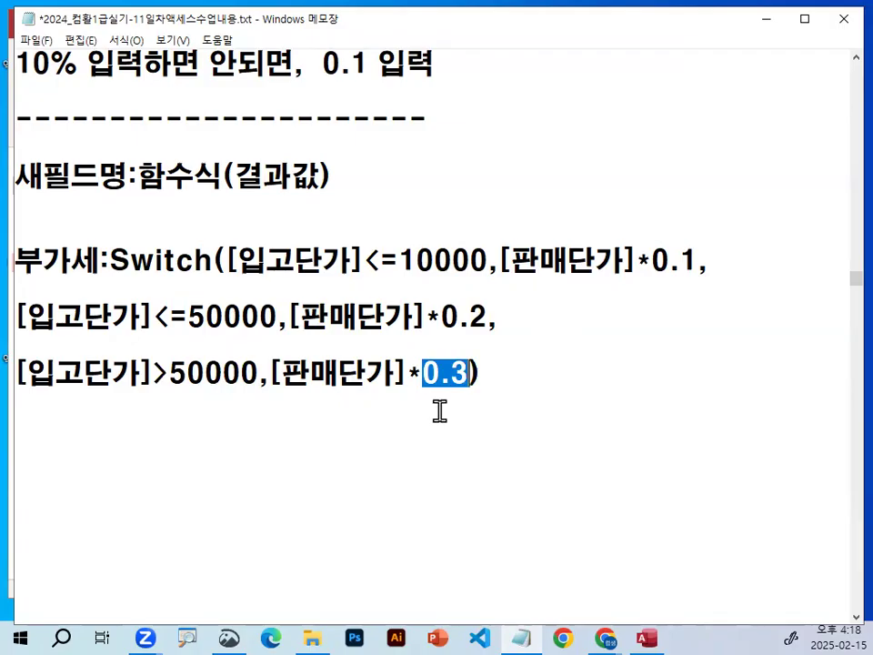
left_click_drag(263, 372, 468, 373)
left_click(491, 370)
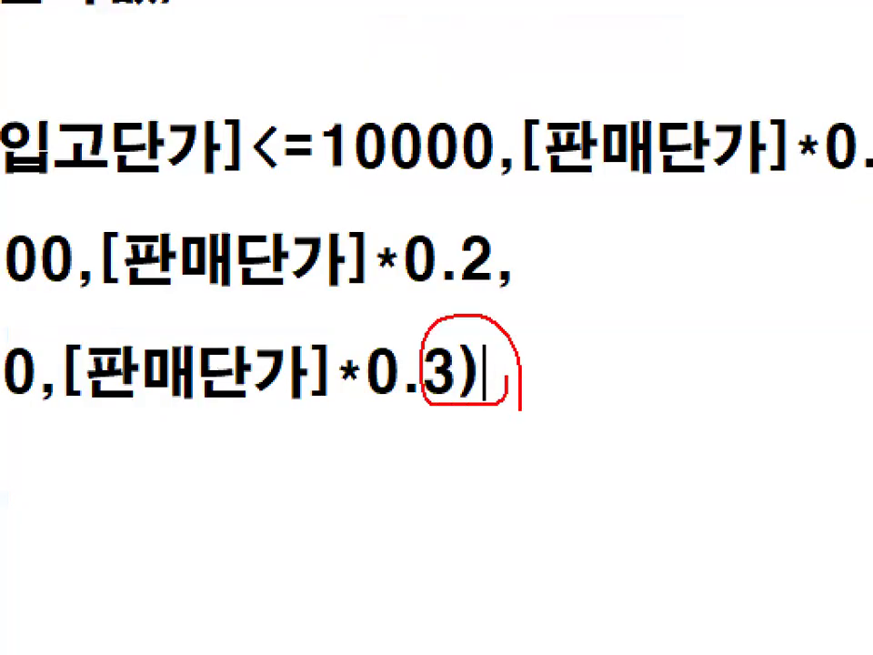
Switch to the Access query and enter the field name 부과세: in the Zoom box of the empty column after 판매단가.
left_click(644, 633)
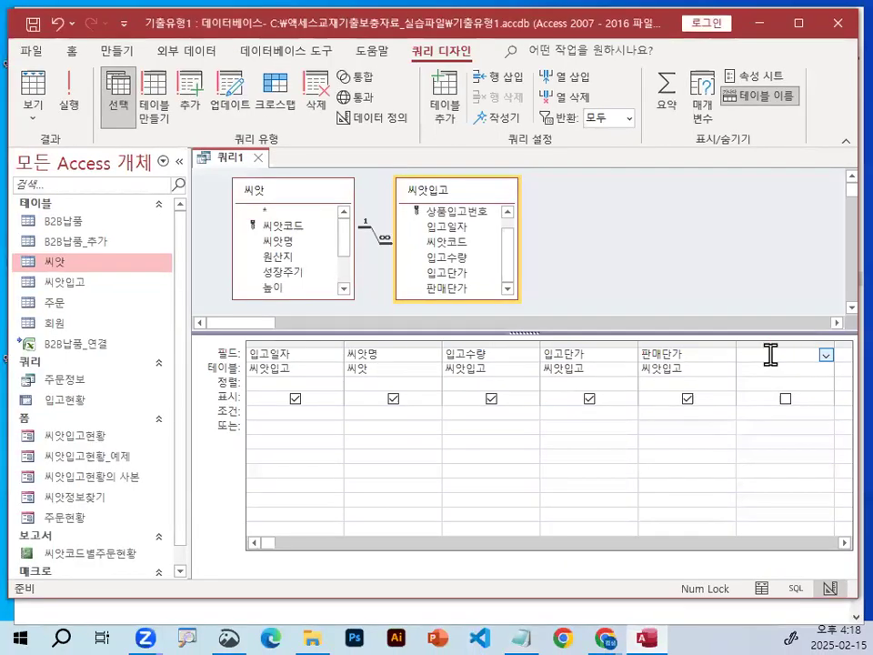
right_click(682, 364)
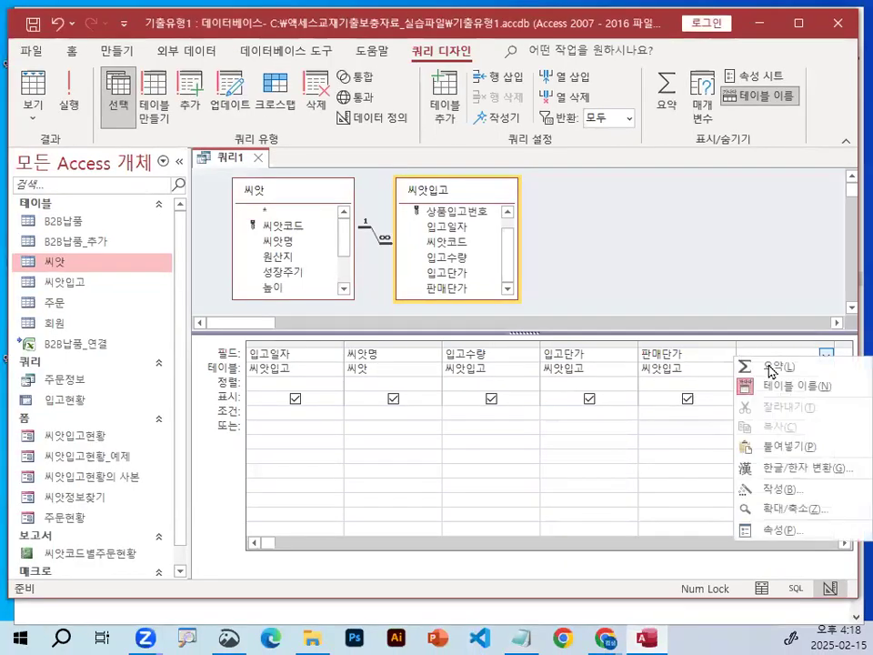
left_click(805, 512)
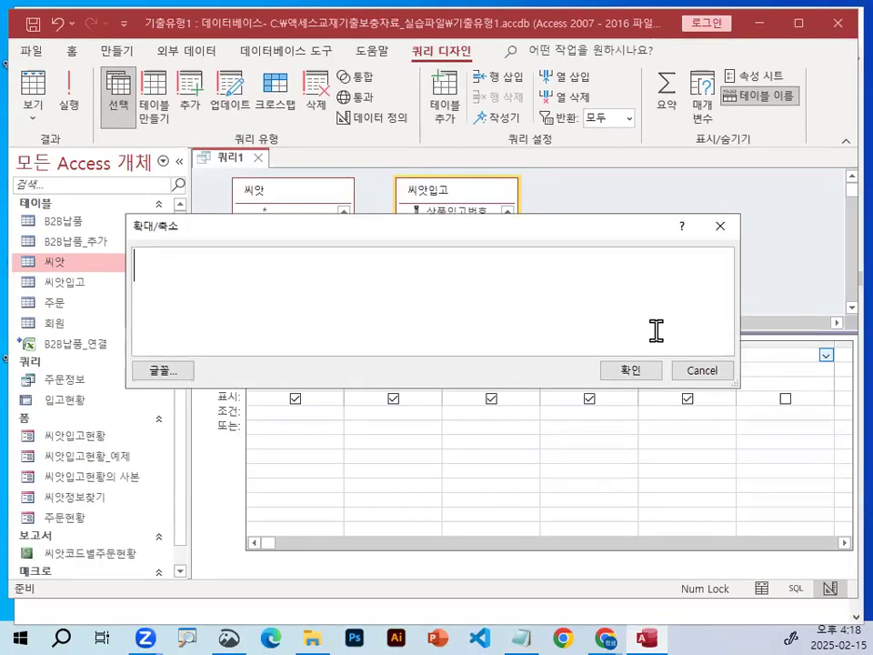
type("뷰")
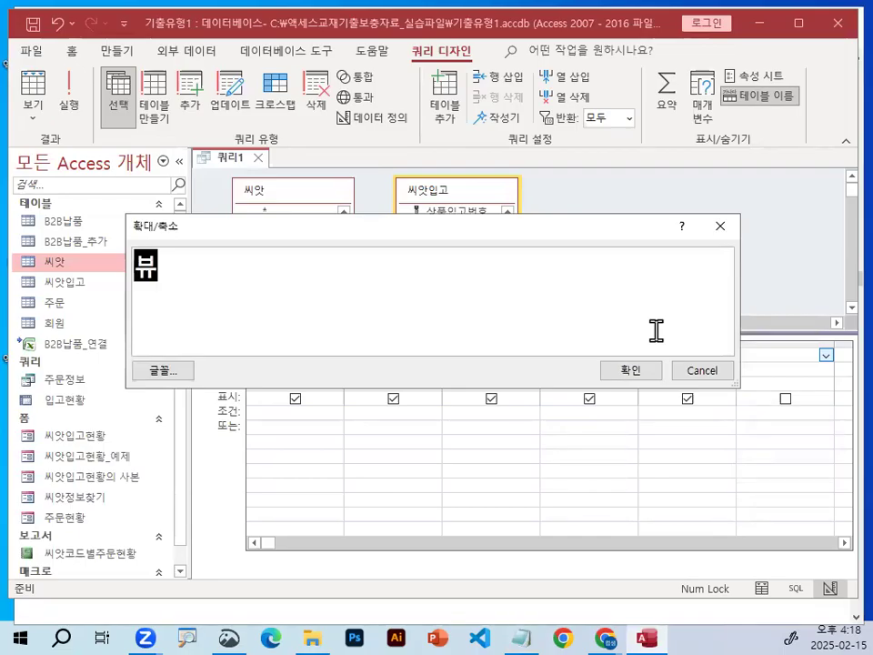
key("BackSpace")
type("부과세")
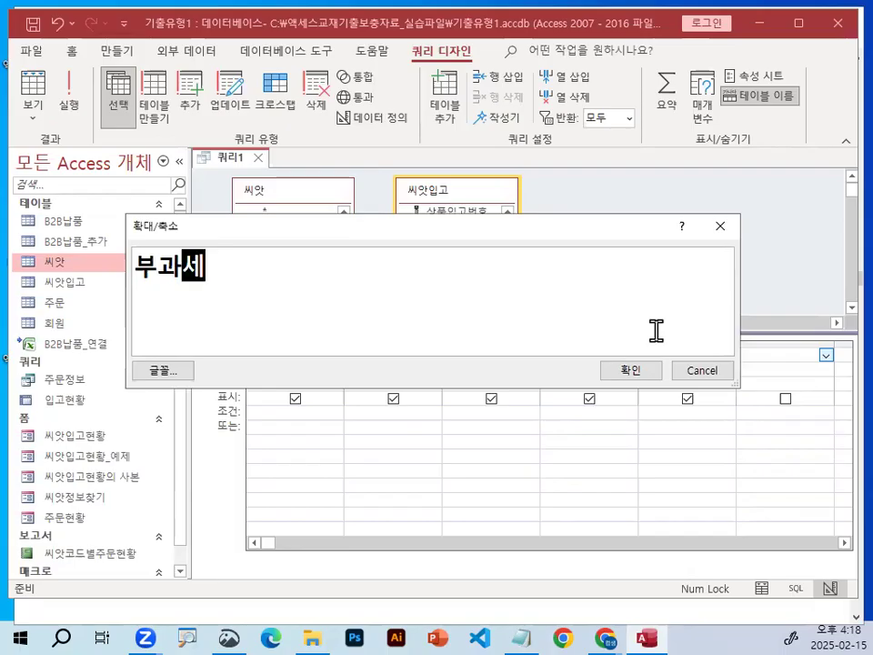
type(":")
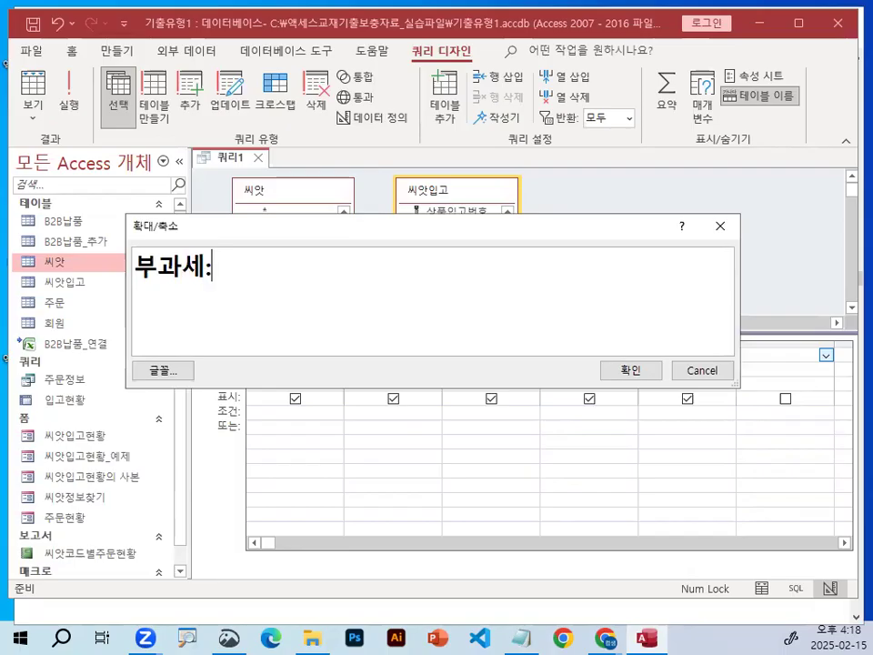
type("ㄴswi")
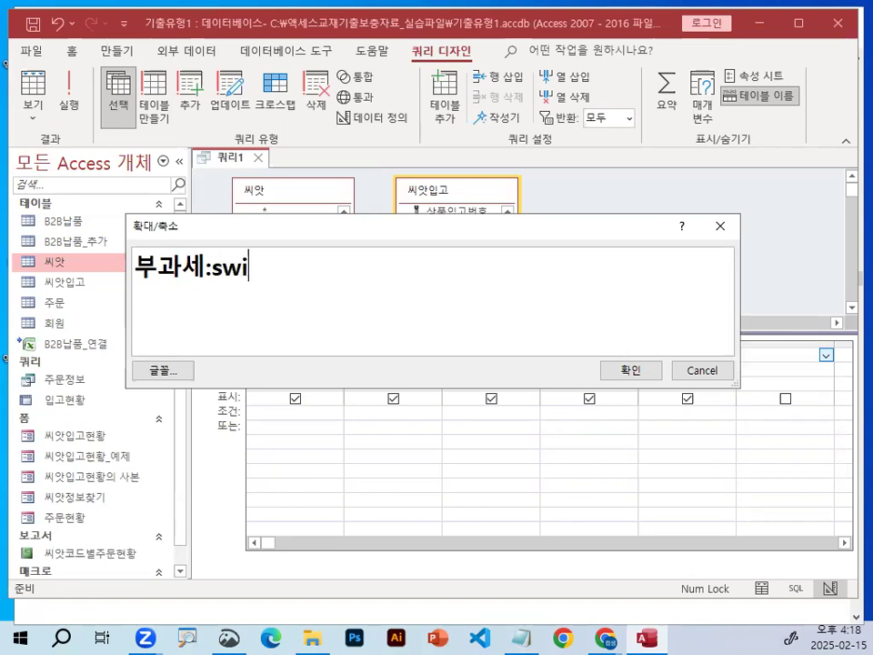
type("tch([입고단가")
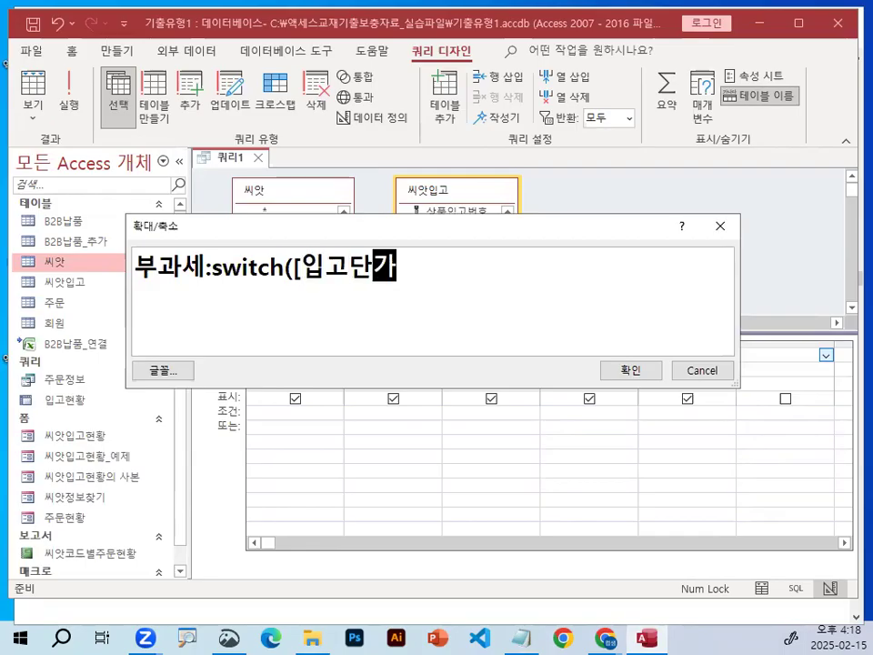
type("]")
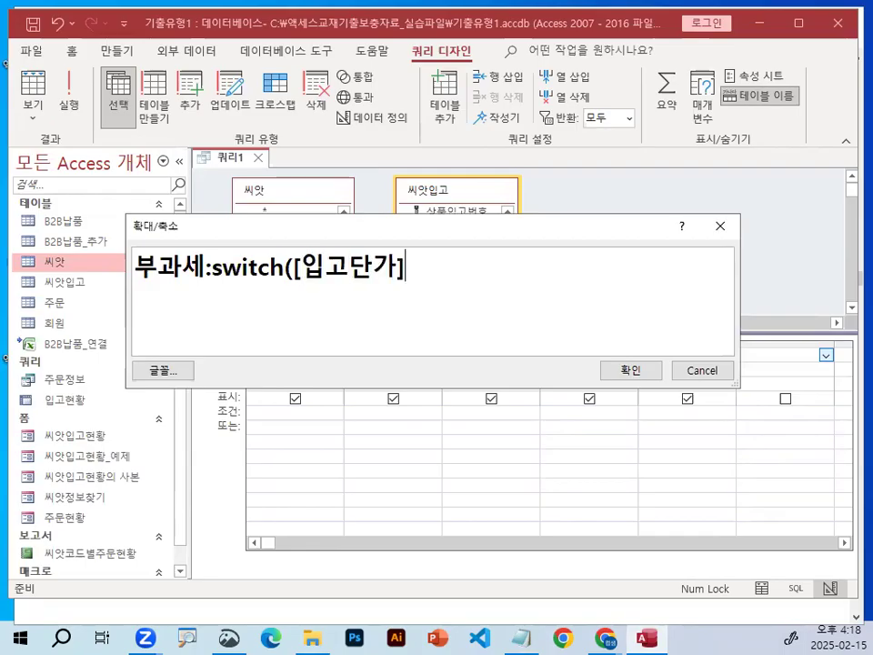
type("<=10000,[")
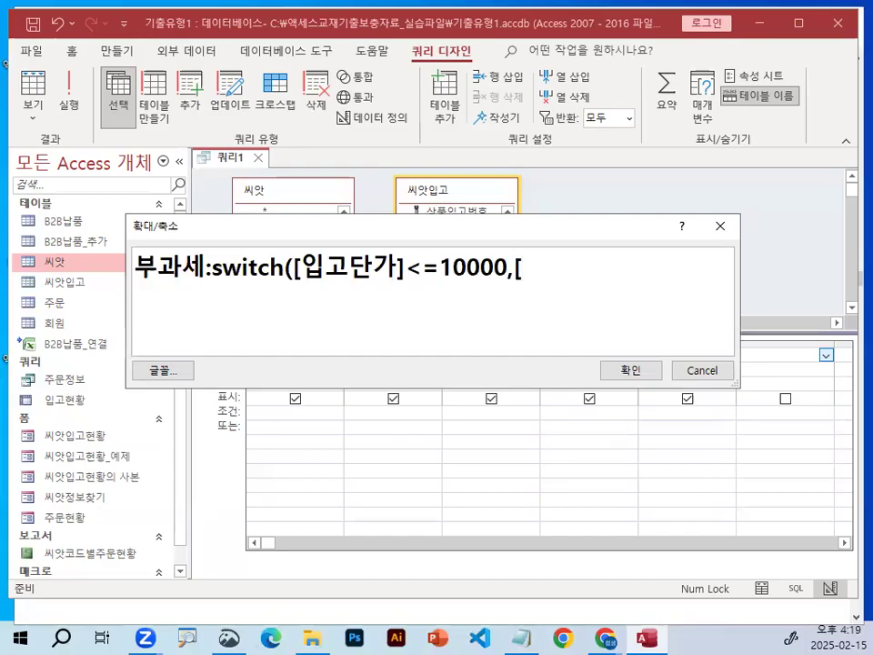
Continue the expression with the first condition and value pair, switch([입고단가]<=10000,[판매단가]*0.1, ending with a comma.
type("판매단ㄱ")
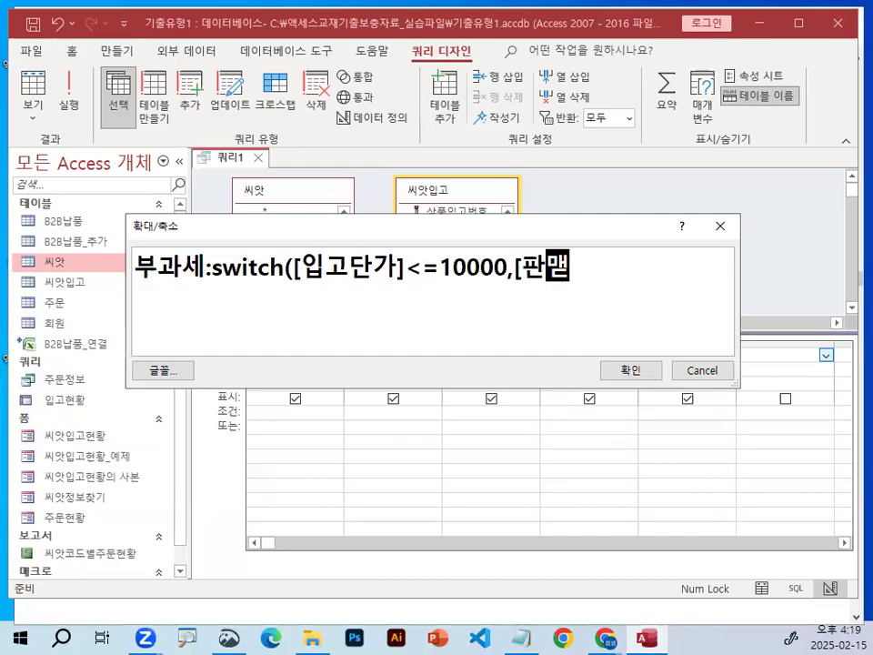
type("ㅏ]*")
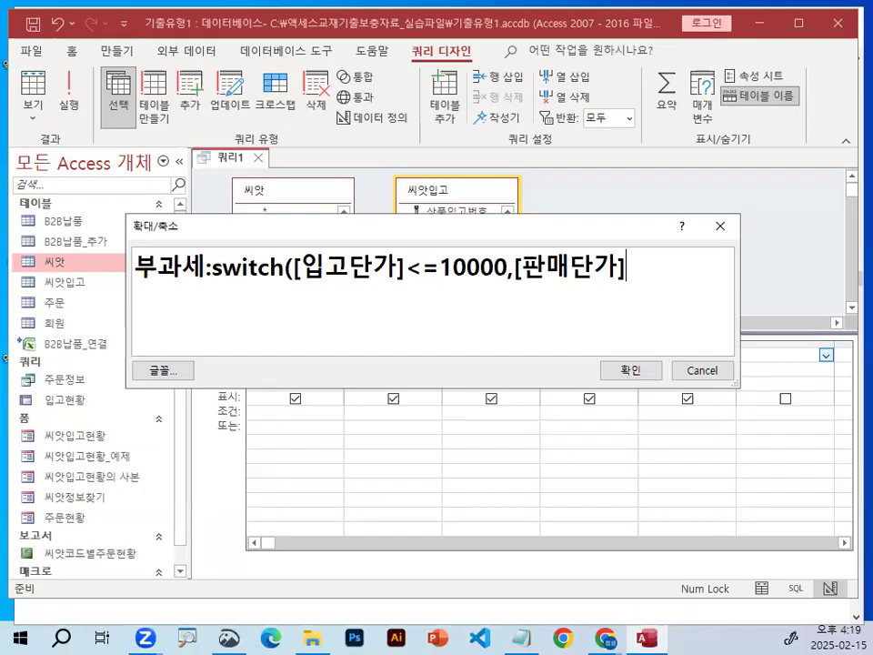
type("0.1")
Copy the first condition and value pair to the end of the expression and change the copy to <=50000 and *0.2.
left_click_drag(293, 268, 690, 281)
key("ctrl+c")
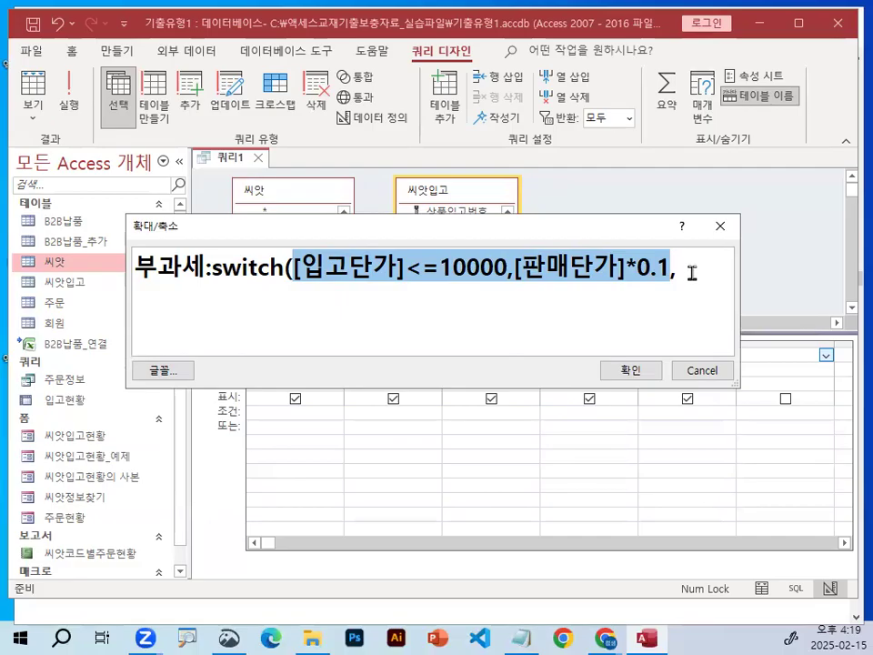
left_click(697, 266)
key("ctrl+v")
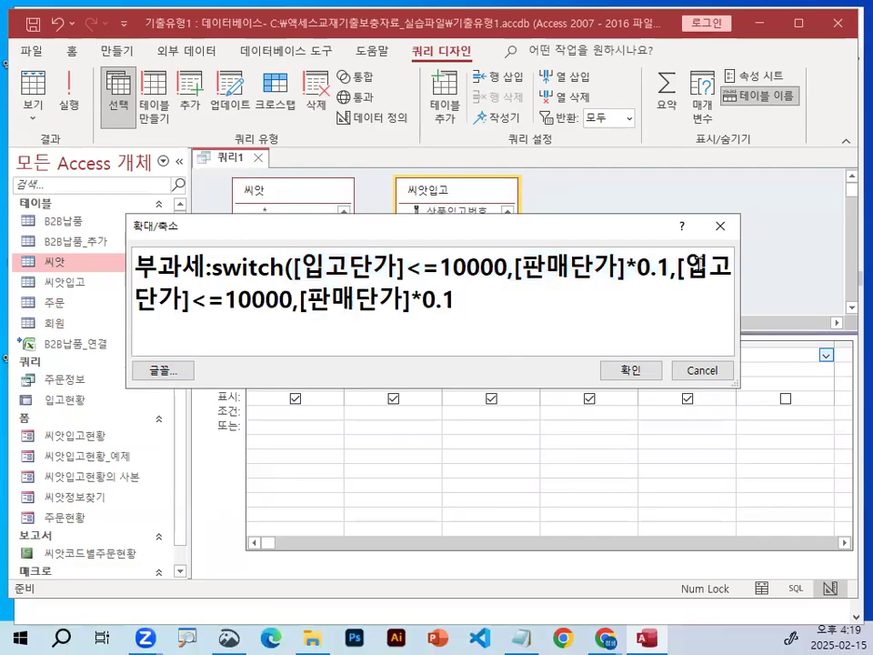
left_click_drag(225, 301, 235, 301)
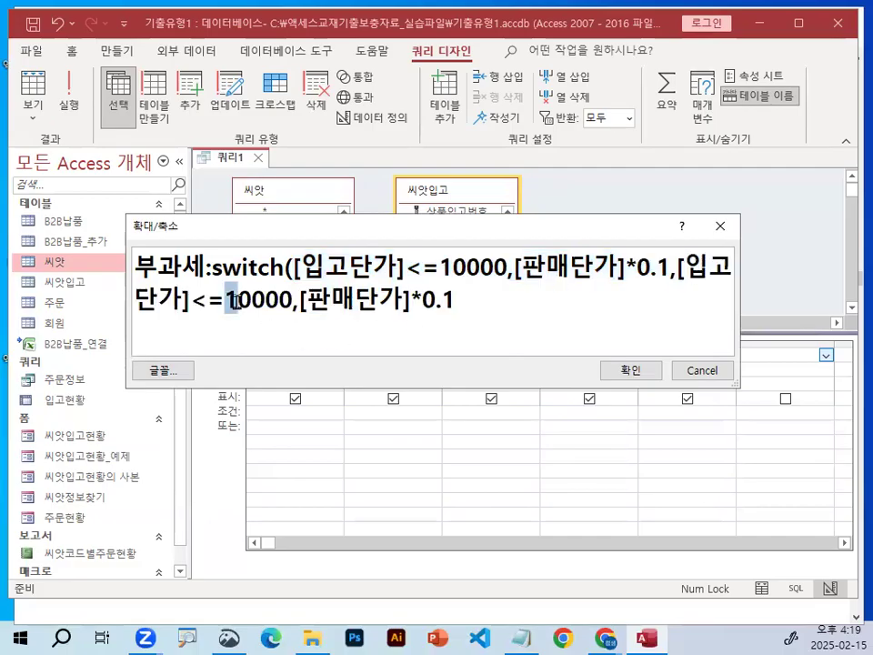
type("5")
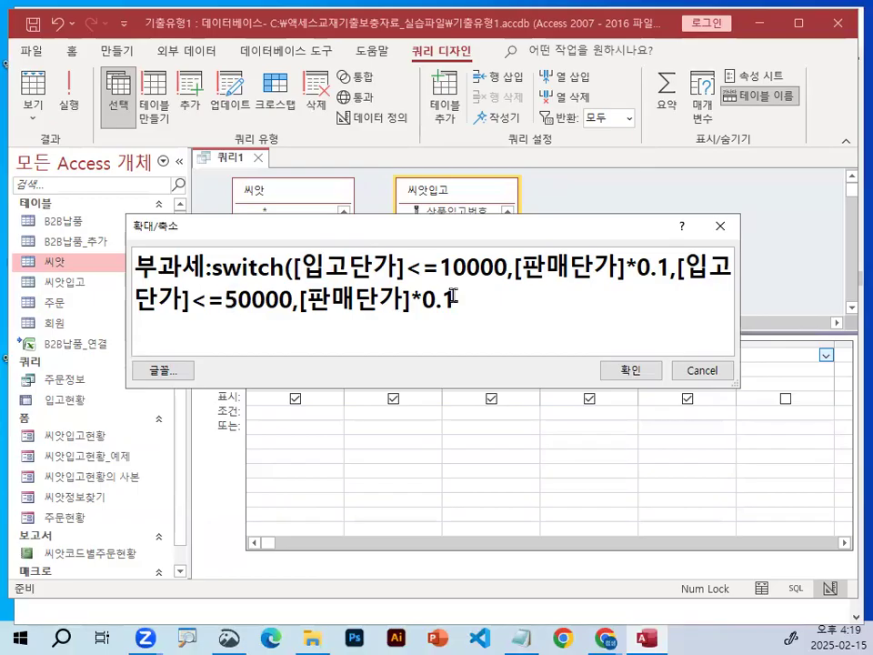
left_click_drag(442, 300, 463, 300)
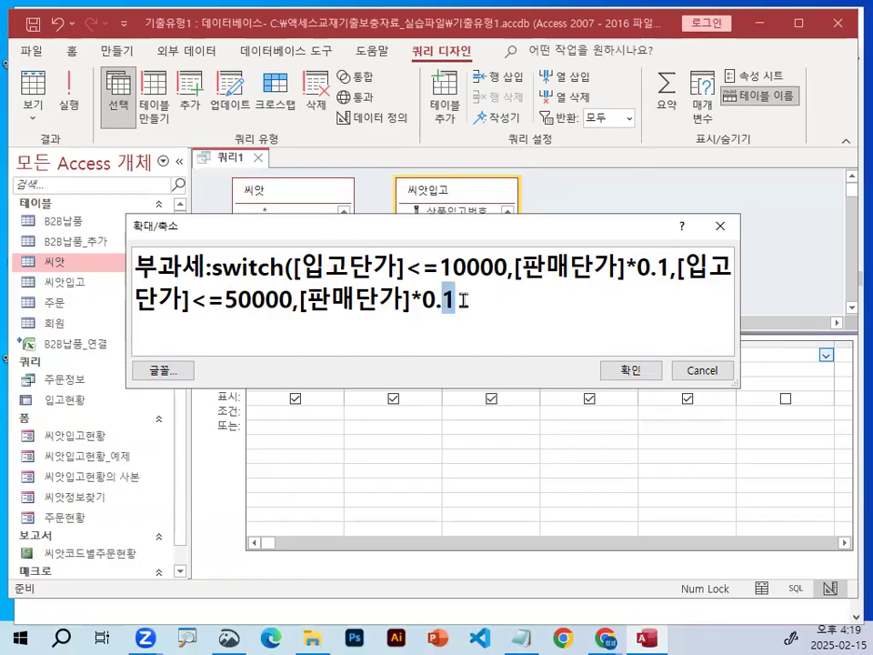
type("2")
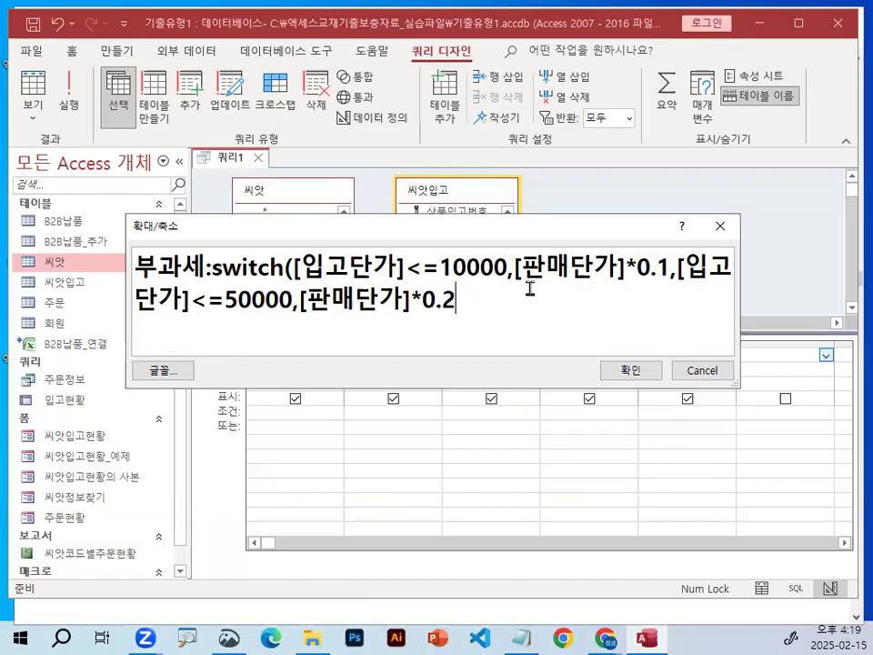
type(",")
Append a third pasted condition and value pair, change it to [입고단가]>50000,[판매단가]*0.3, and close the Switch expression with a parenthesis.
key("ctrl+v")
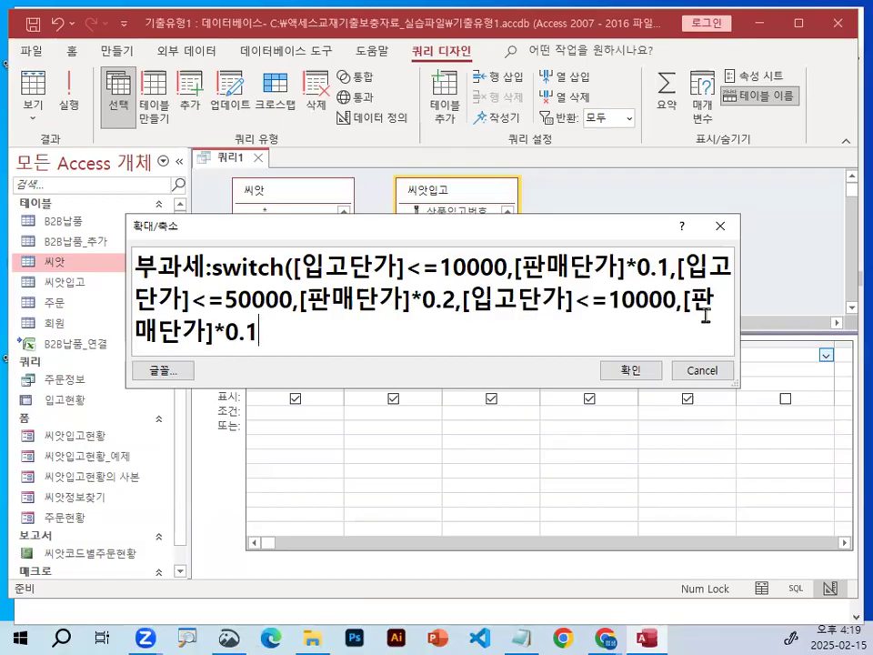
left_click_drag(574, 300, 605, 301)
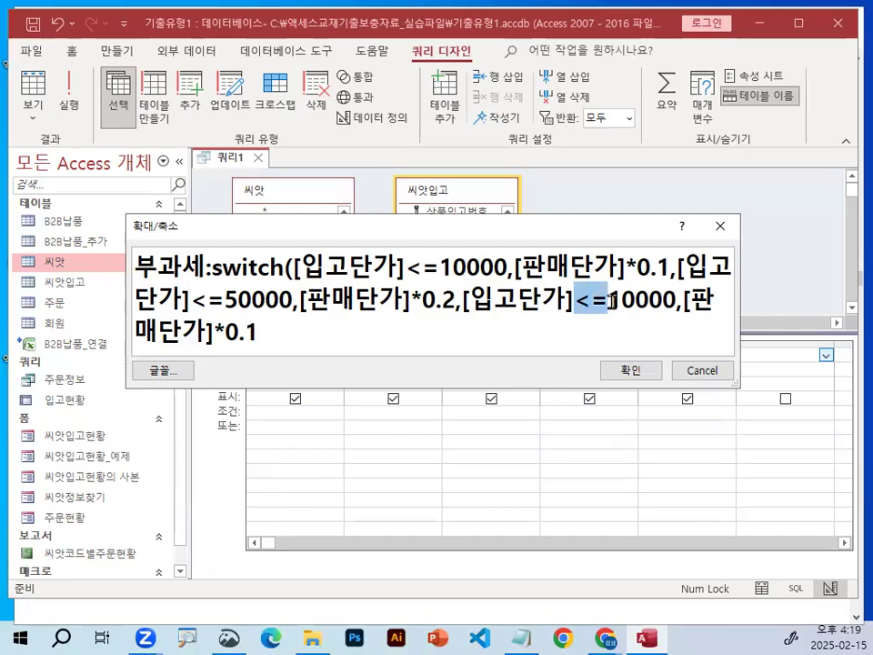
type(">")
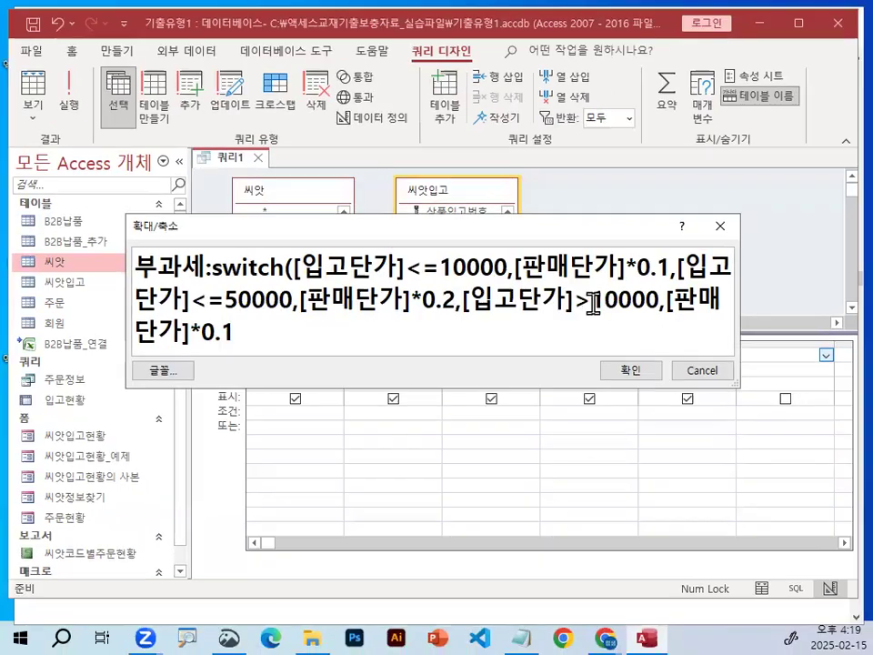
left_click_drag(593, 302, 602, 303)
type("5")
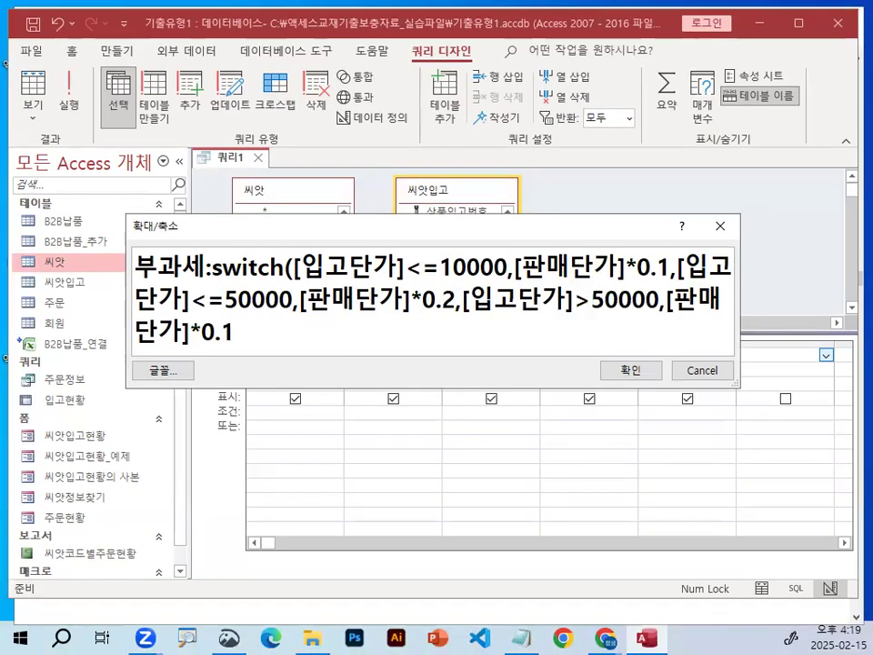
left_click_drag(224, 330, 234, 330)
type("3)")
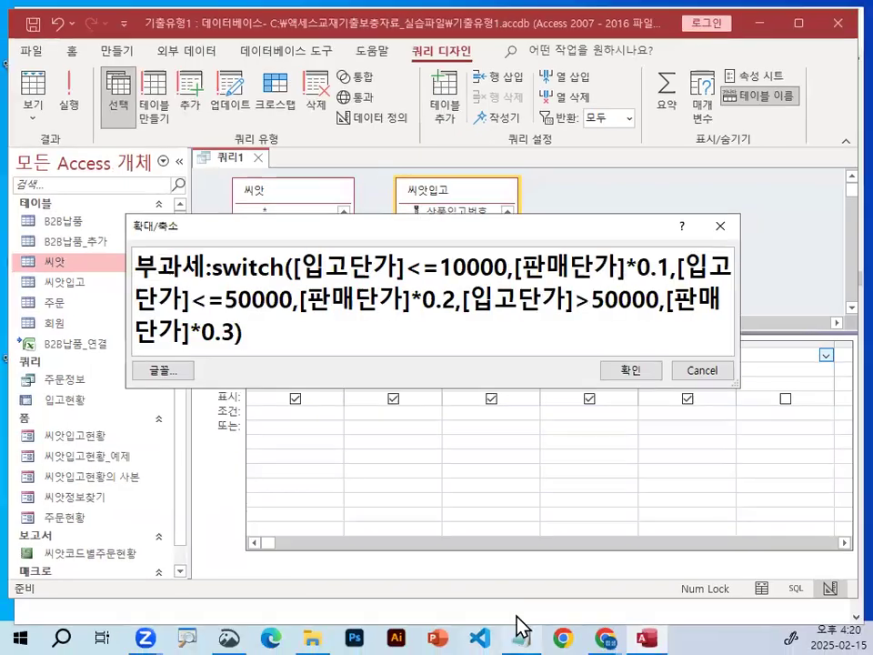
Switch to the Notepad notes to review the three condition and value pairs of the Switch formula, and return to Access.
left_click(518, 629)
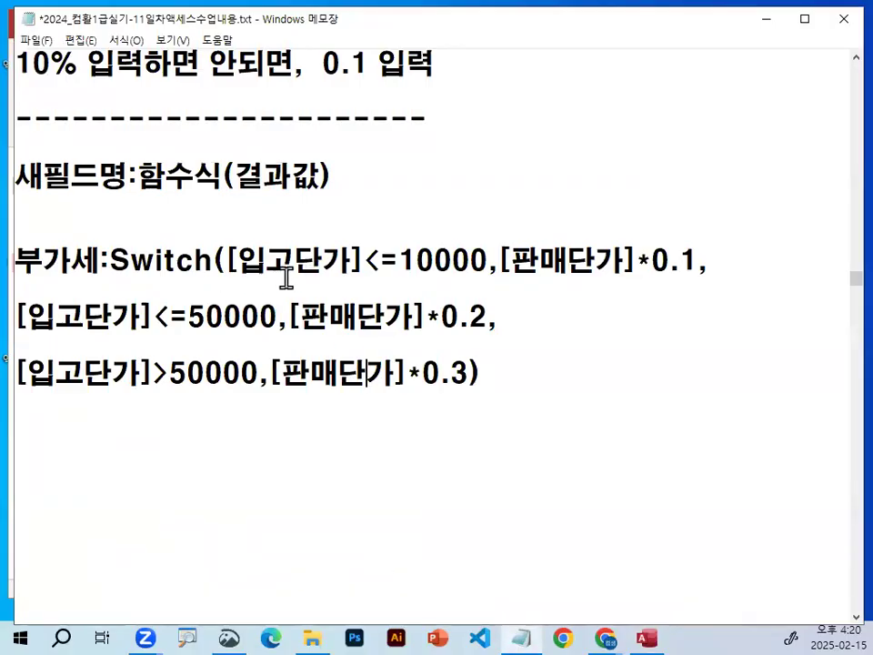
left_click_drag(231, 282, 700, 276)
left_click_drag(32, 336, 477, 335)
left_click_drag(20, 393, 458, 391)
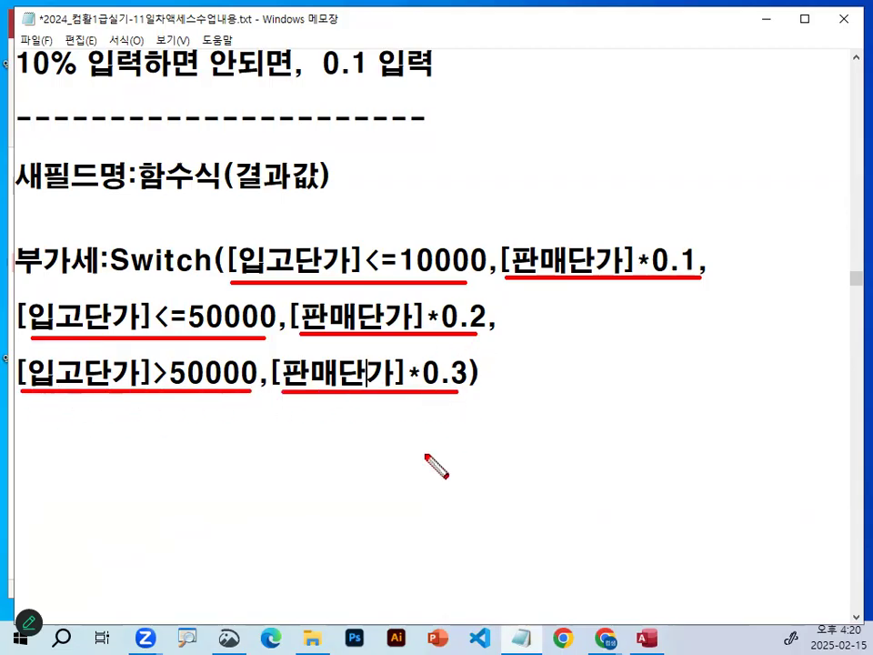
key("Escape")
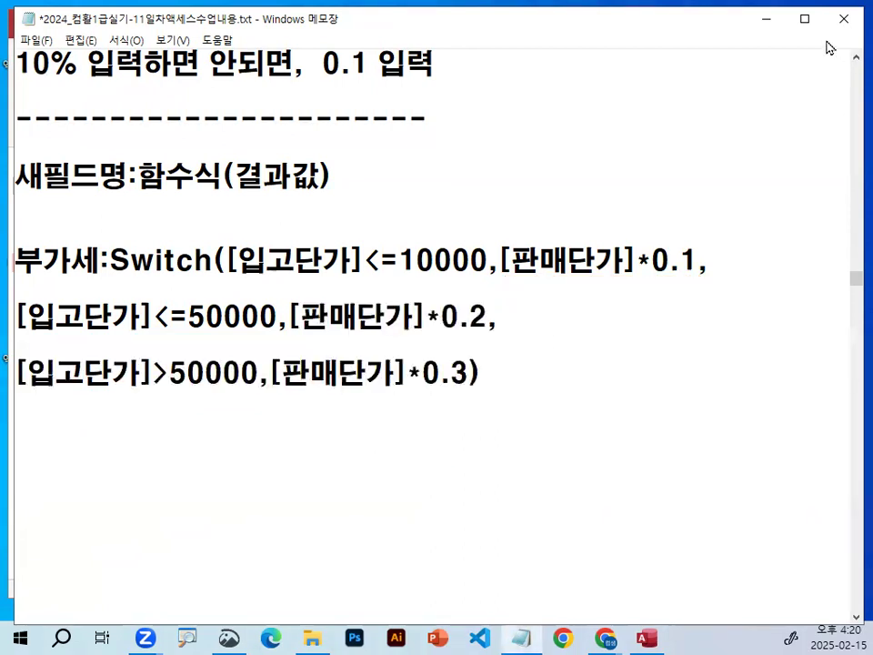
left_click(765, 18)
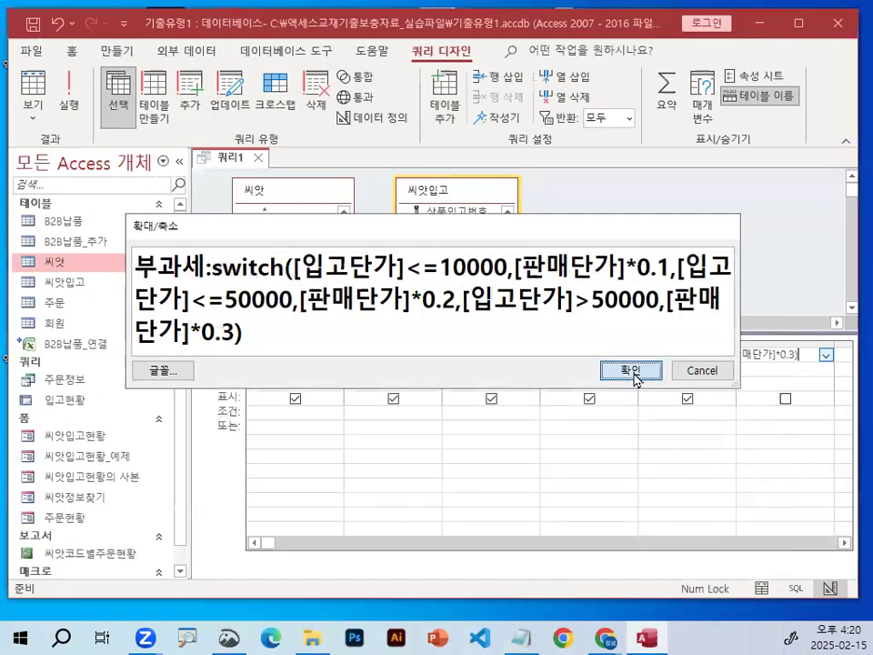
Confirm the 부과세 expression and show the select query's results in Datasheet View.
left_click(631, 371)
left_click(628, 467)
key("ctrl+1")
left_click(112, 101)
mouse_move(156, 128)
left_mouse_down()
mouse_move(99, 165)
mouse_move(180, 138)
mouse_move(150, 134)
mouse_move(185, 138)
left_mouse_up()
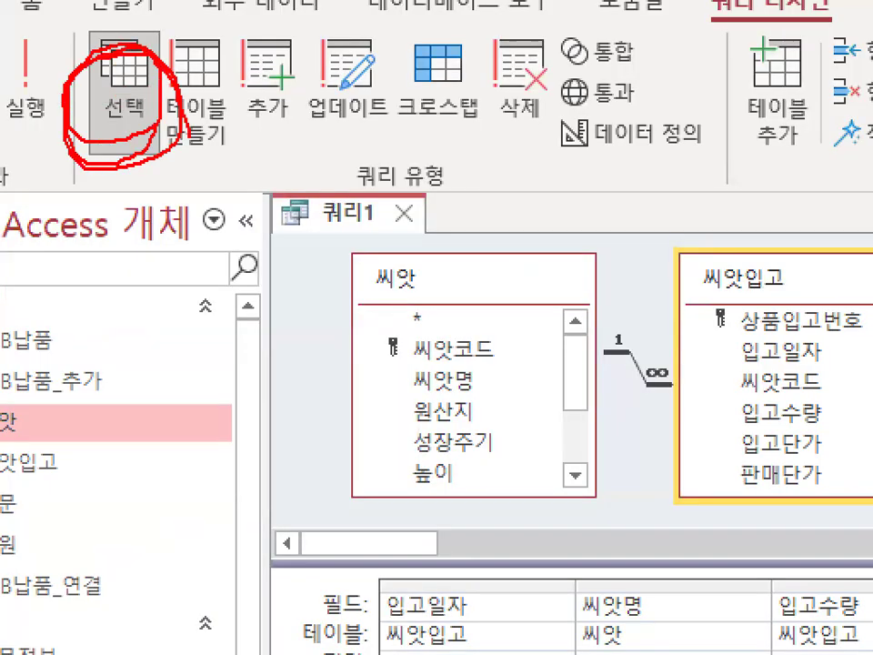
key("Escape")
left_click(76, 104)
Examine the calculated 부과세 values of the first three records in the query results.
key("ctrl+1")
left_click(699, 217)
left_click_drag(699, 218, 758, 195)
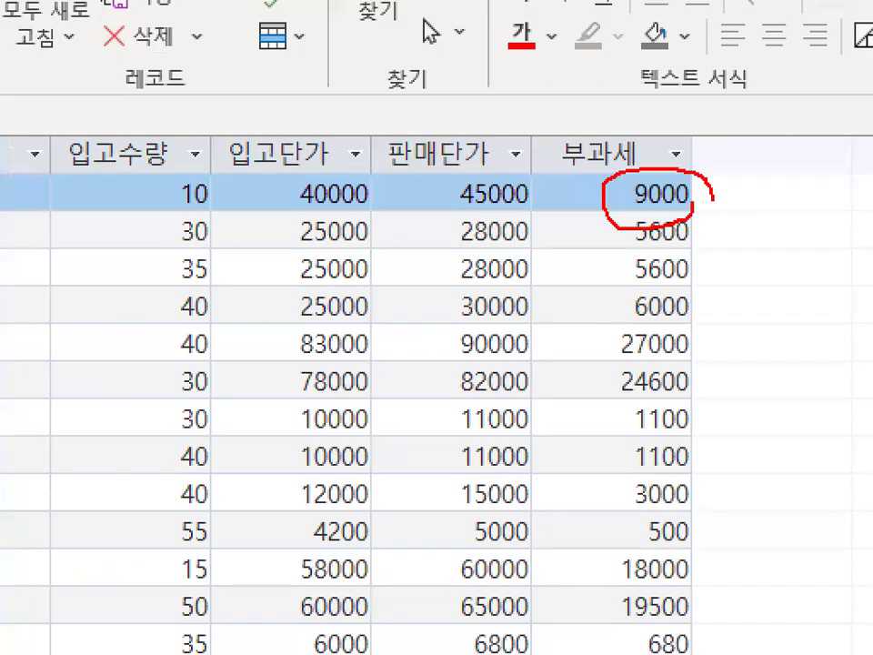
key("Escape")
key("ctrl+1")
left_click(692, 199)
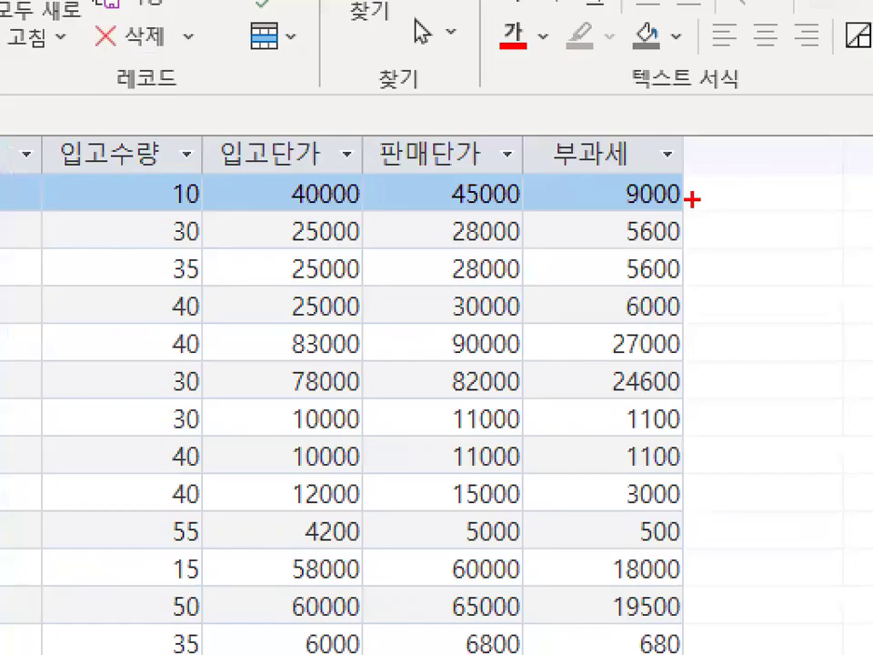
left_click_drag(602, 208, 677, 206)
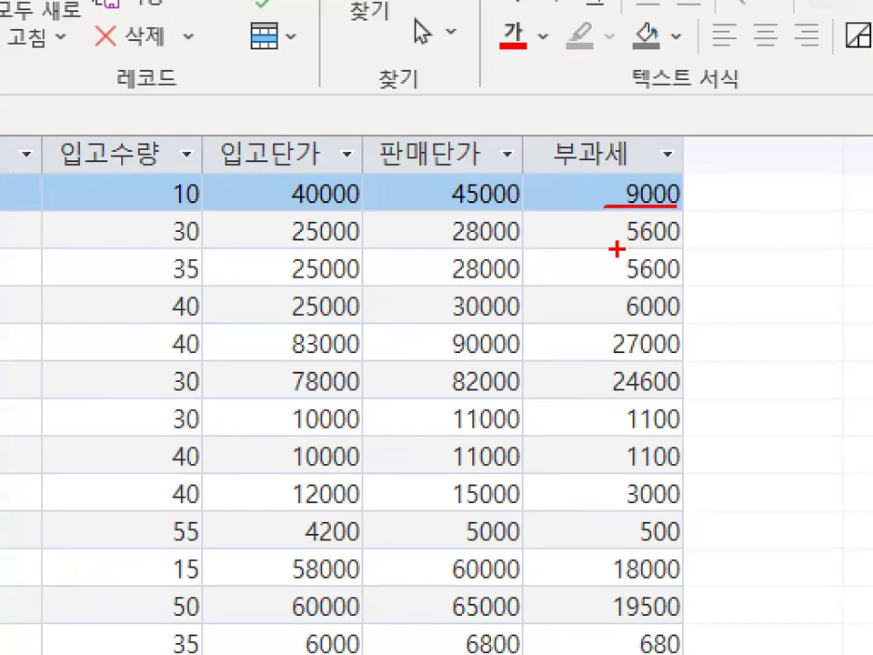
left_click_drag(593, 252, 690, 252)
left_click_drag(607, 282, 689, 282)
left_click_drag(704, 178, 715, 272)
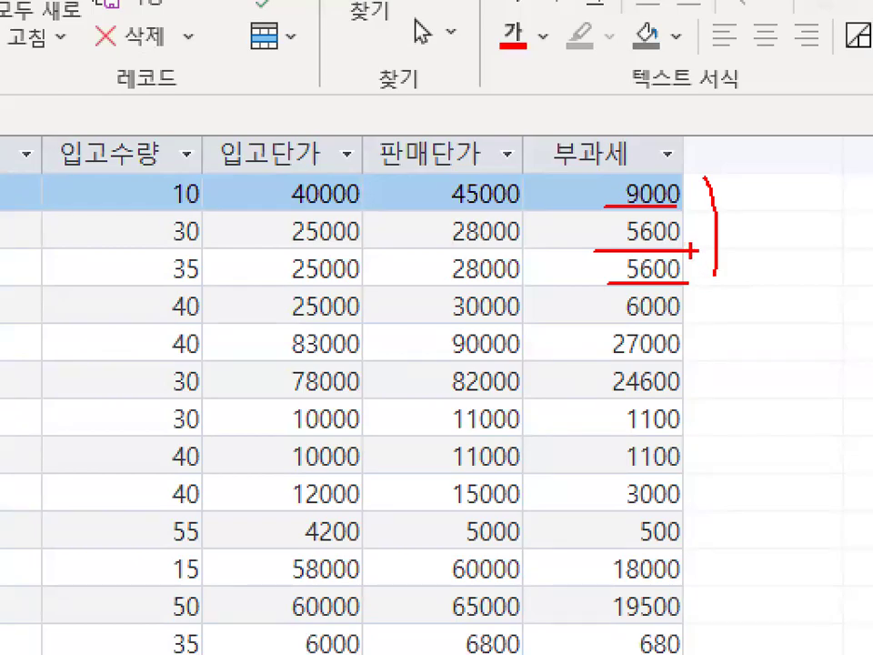
key("Escape")
Compare the 입고단가, 판매단가 and 부과세 columns across the query results.
key("ctrl+1")
left_click(495, 179)
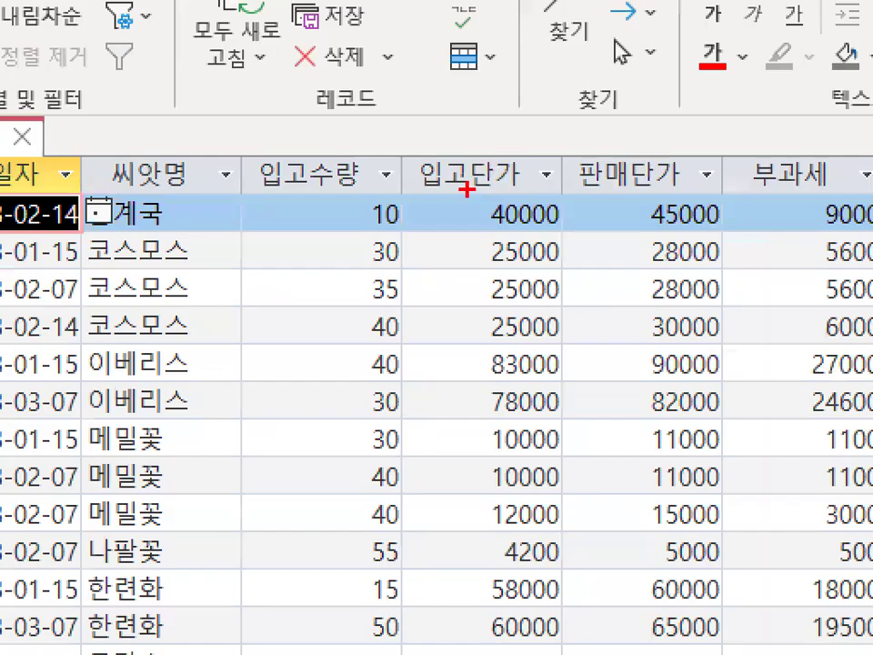
left_click_drag(420, 191, 810, 190)
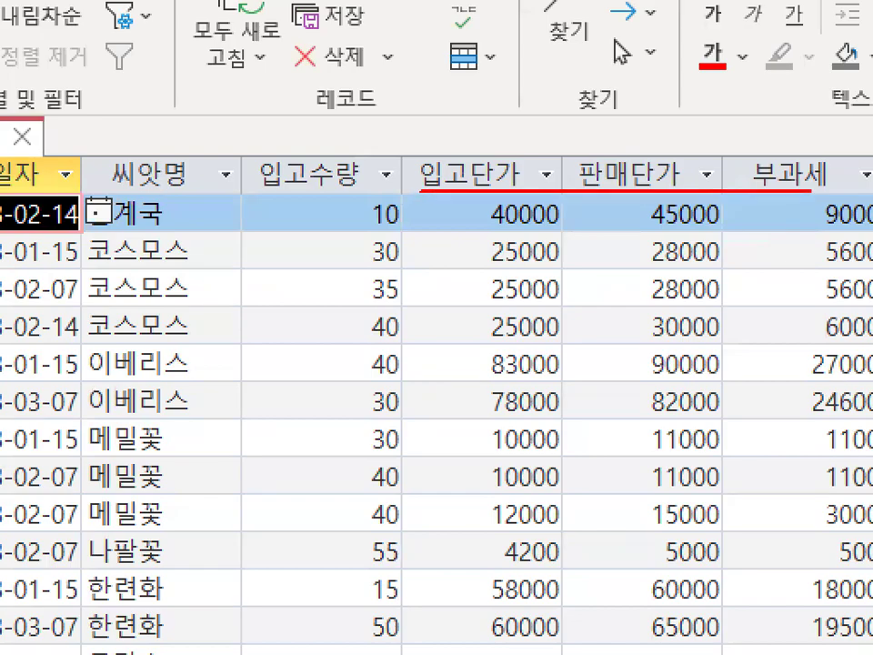
left_click_drag(479, 207, 464, 535)
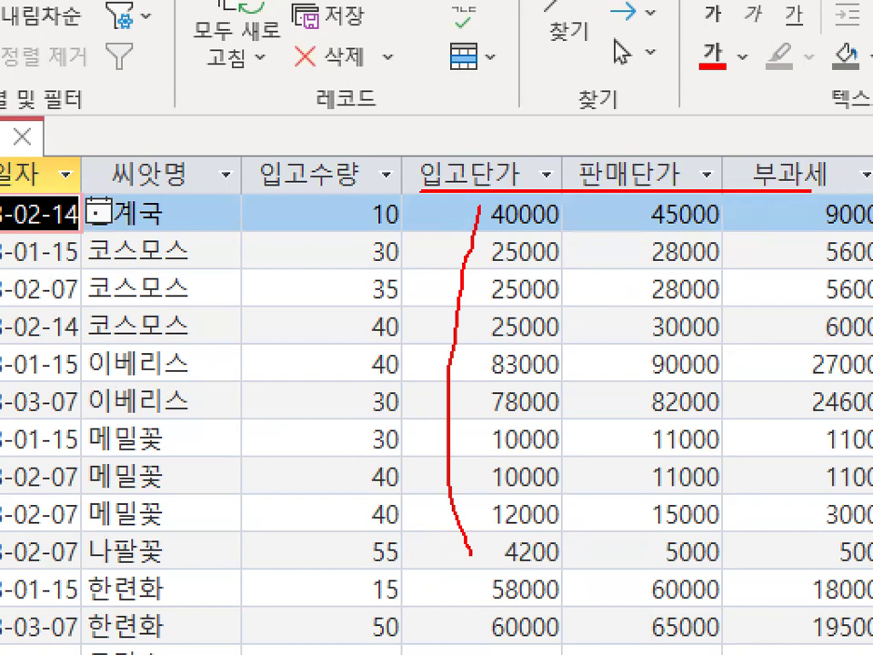
left_click_drag(636, 191, 636, 533)
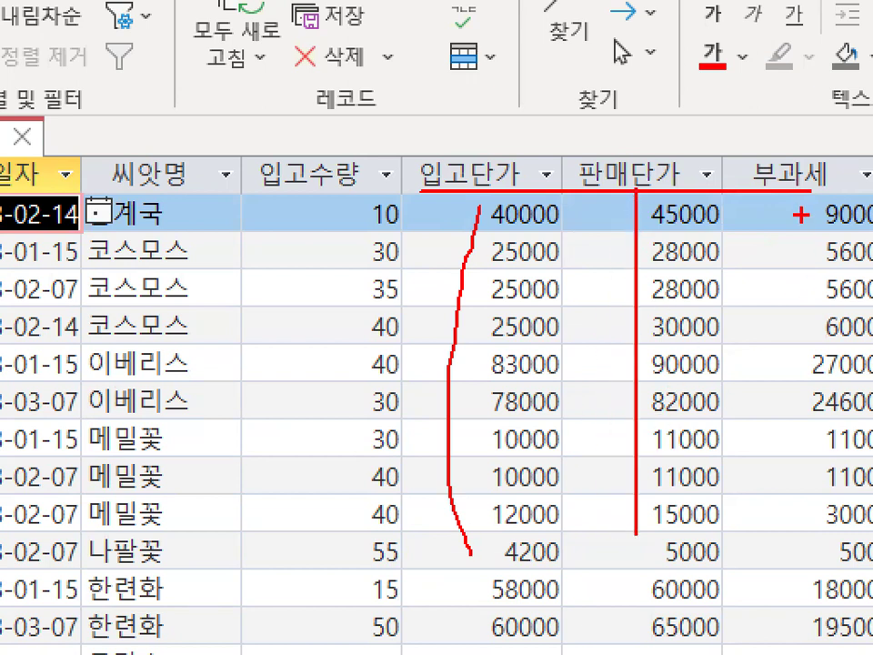
left_click_drag(860, 419, 793, 384)
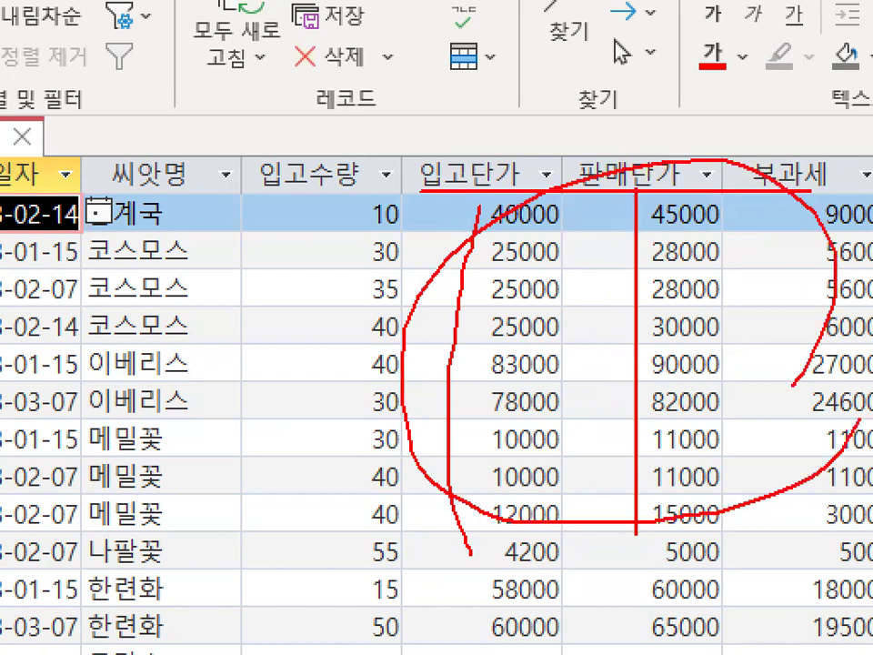
key("Escape")
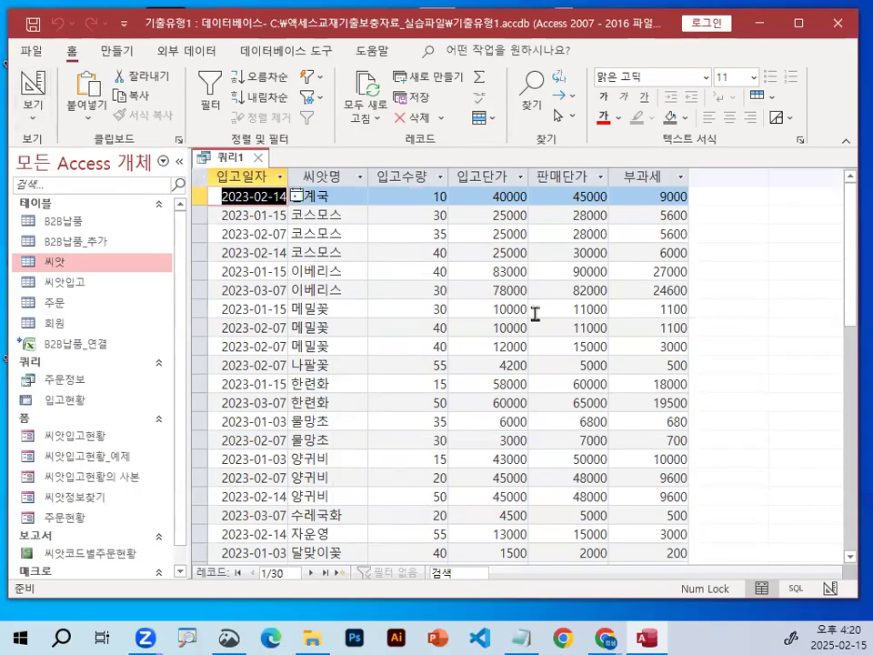
Check how the price values and the first record's 부과세 value are displayed.
key("ctrl+1")
left_click(554, 241)
mouse_move(758, 265)
left_mouse_down()
mouse_move(588, 370)
mouse_move(723, 276)
left_mouse_up()
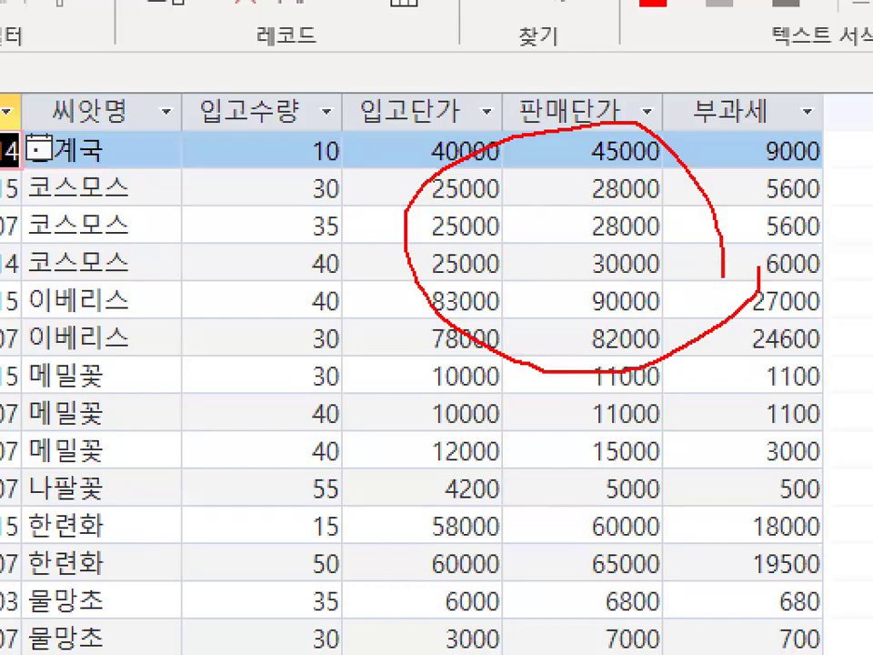
key("Escape")
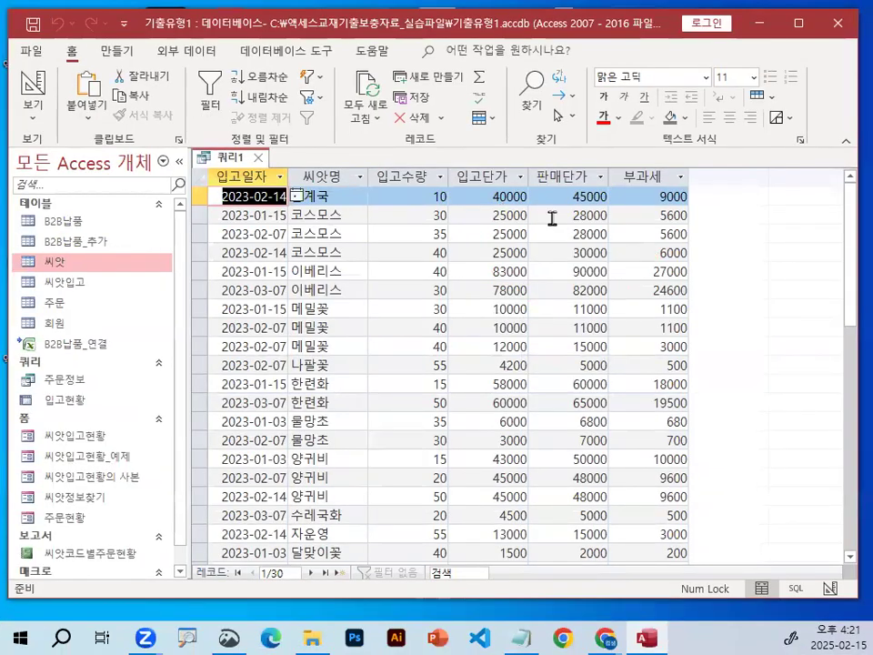
key("ctrl+1")
left_click(680, 200)
left_click_drag(679, 200, 701, 187)
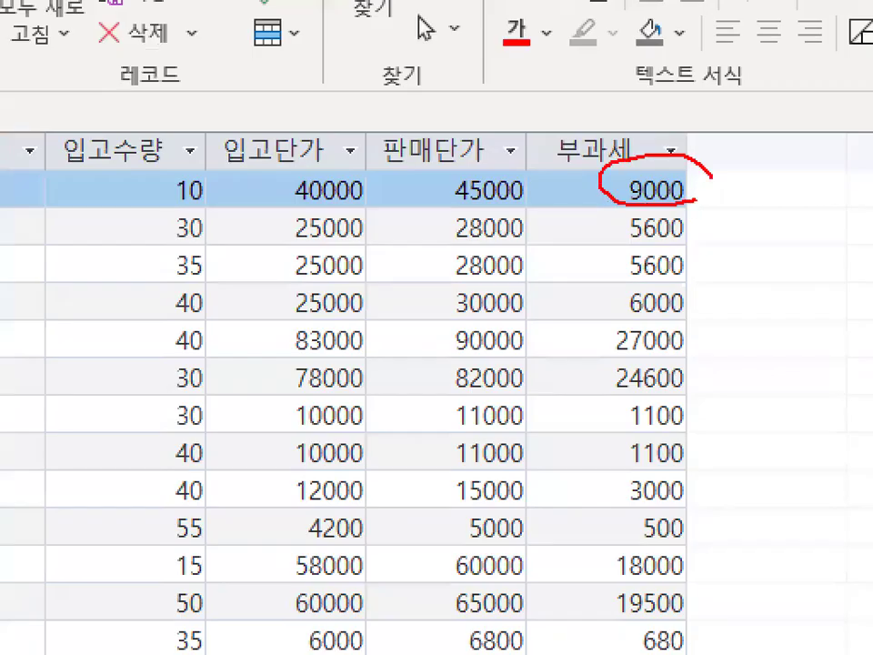
key("Escape")
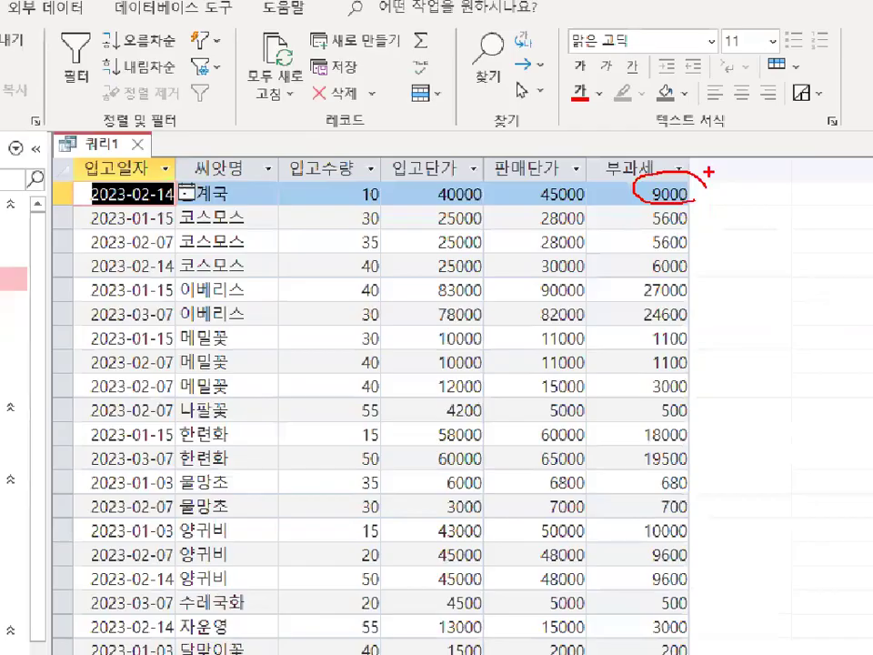
Return the query to Design View and review the 입고단가, 판매단가 and 부과세 columns in the design grid.
left_click(34, 84)
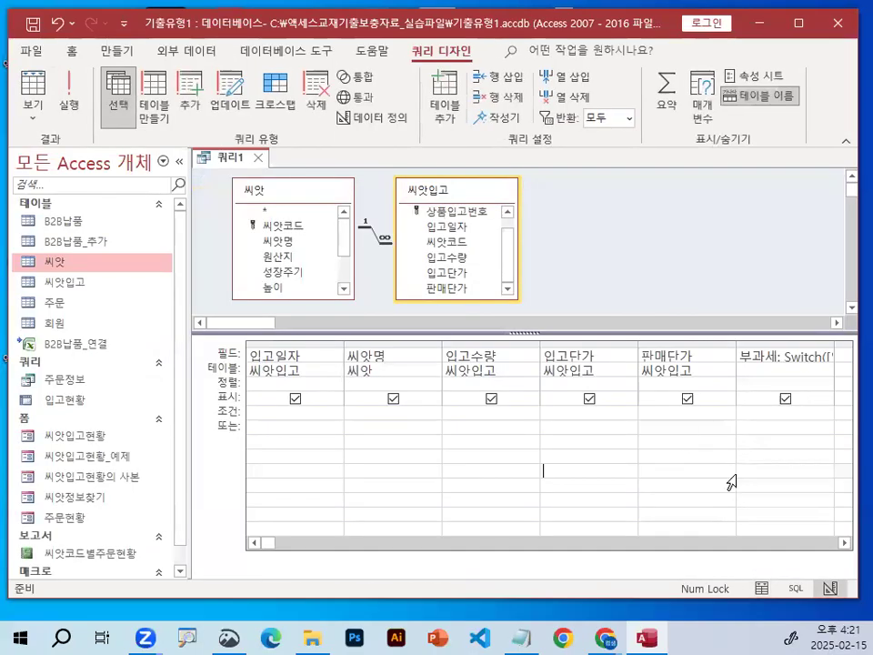
left_click(844, 543)
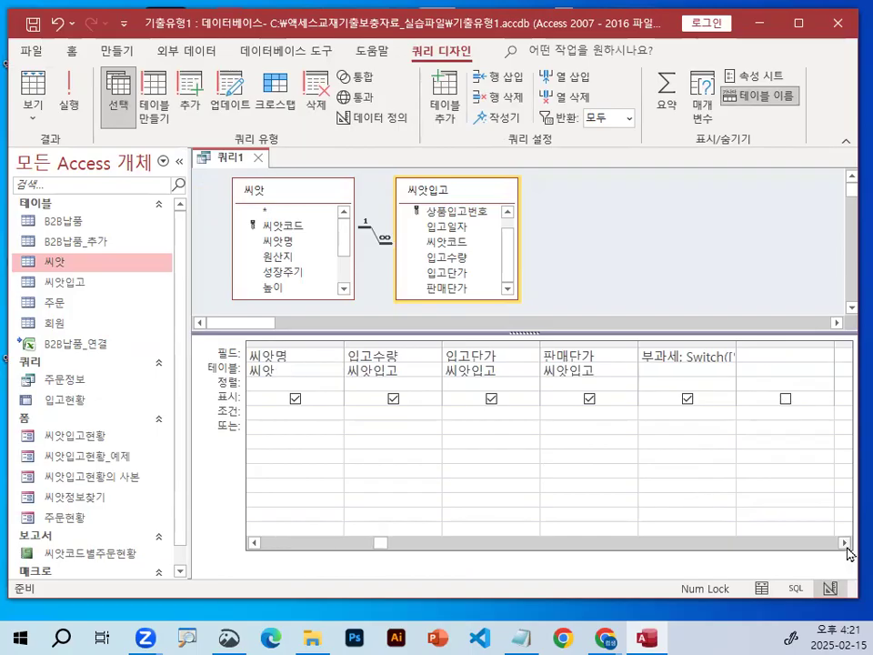
key("ctrl+1")
left_click(611, 379)
mouse_move(303, 293)
left_mouse_down()
mouse_move(319, 326)
mouse_move(369, 285)
left_mouse_up()
mouse_move(504, 295)
left_mouse_down()
mouse_move(520, 327)
mouse_move(591, 252)
left_mouse_up()
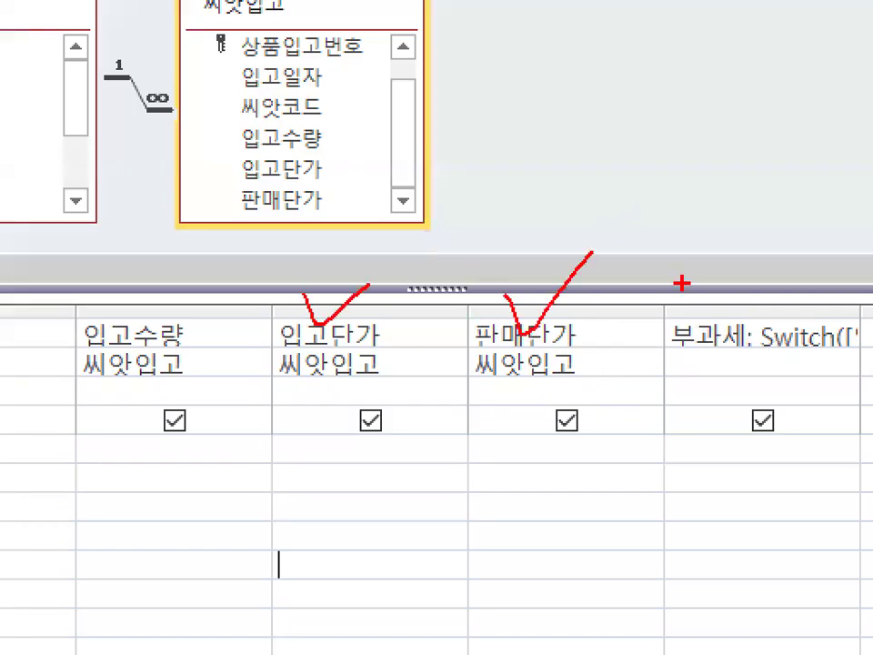
left_click_drag(693, 269, 756, 206)
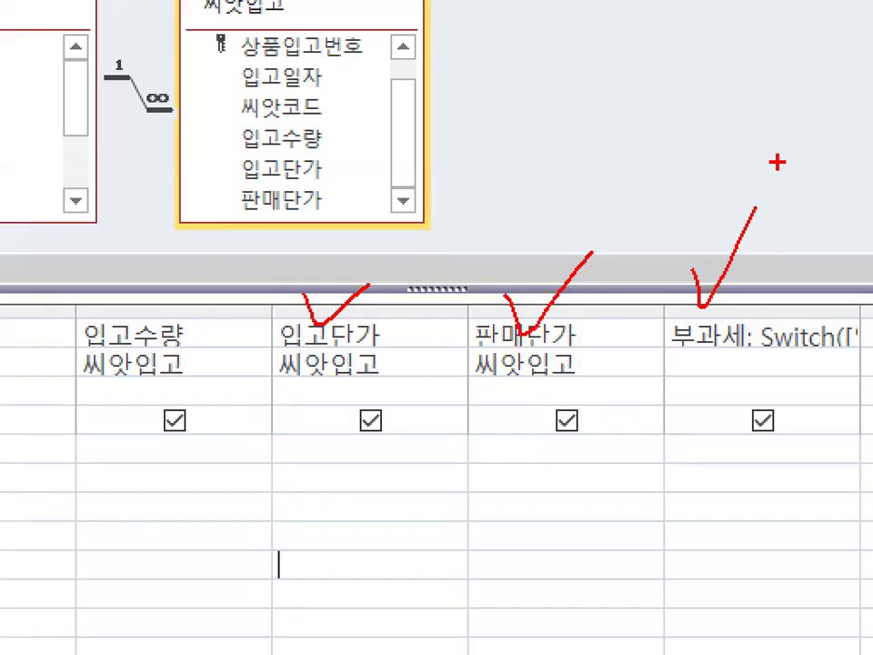
key("Escape")
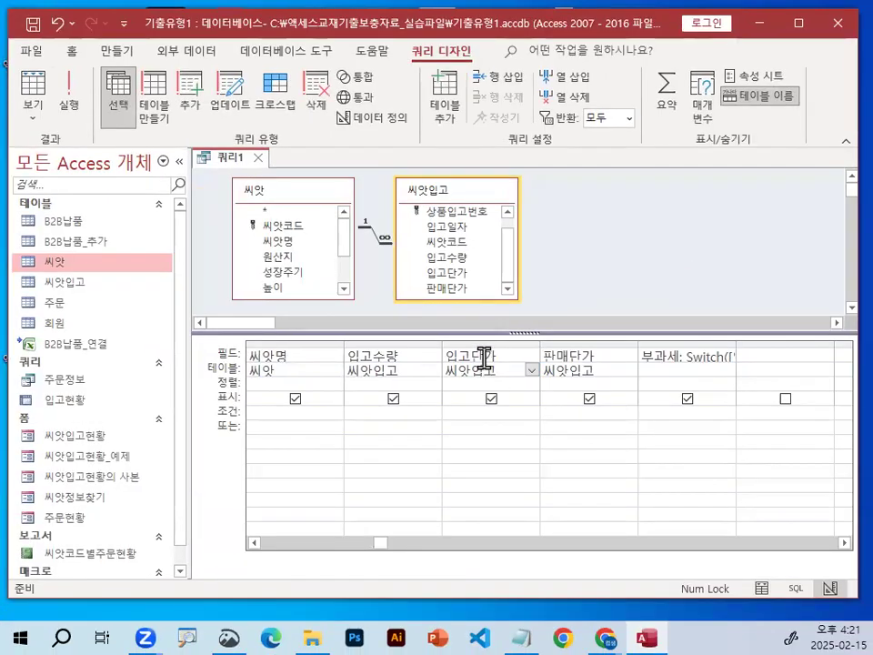
Open the property sheet for the 입고단가 field in the query grid.
key("ctrl+1")
left_click(484, 357)
left_click_drag(455, 373, 512, 353)
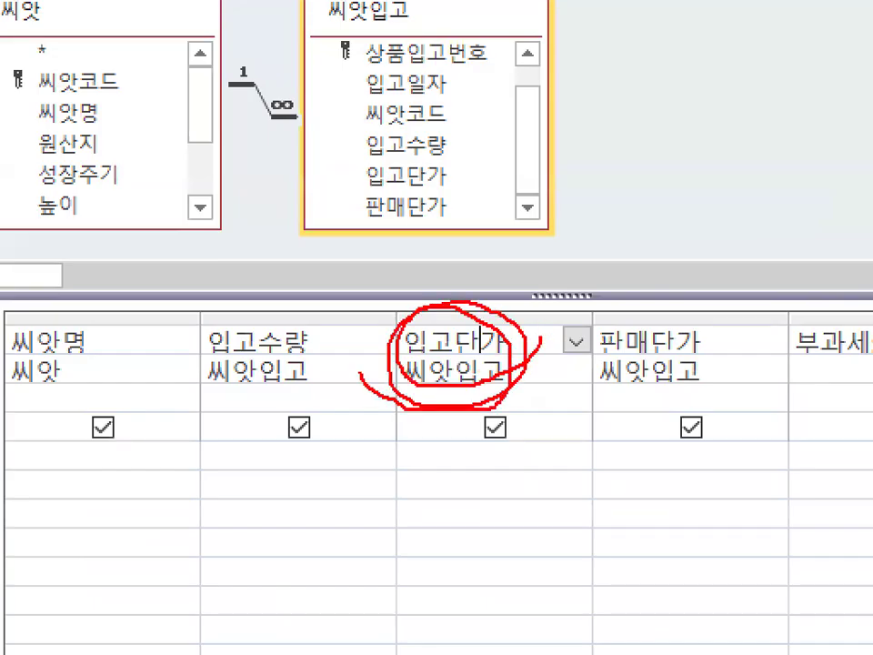
key("Escape")
right_click(492, 360)
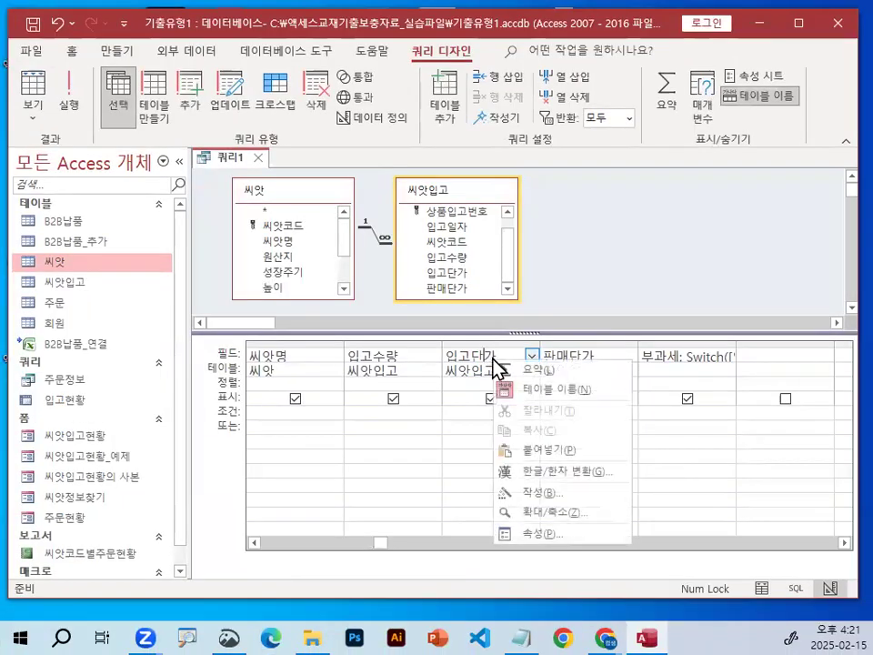
key("ctrl+1")
left_click(559, 542)
left_click_drag(558, 542, 514, 534)
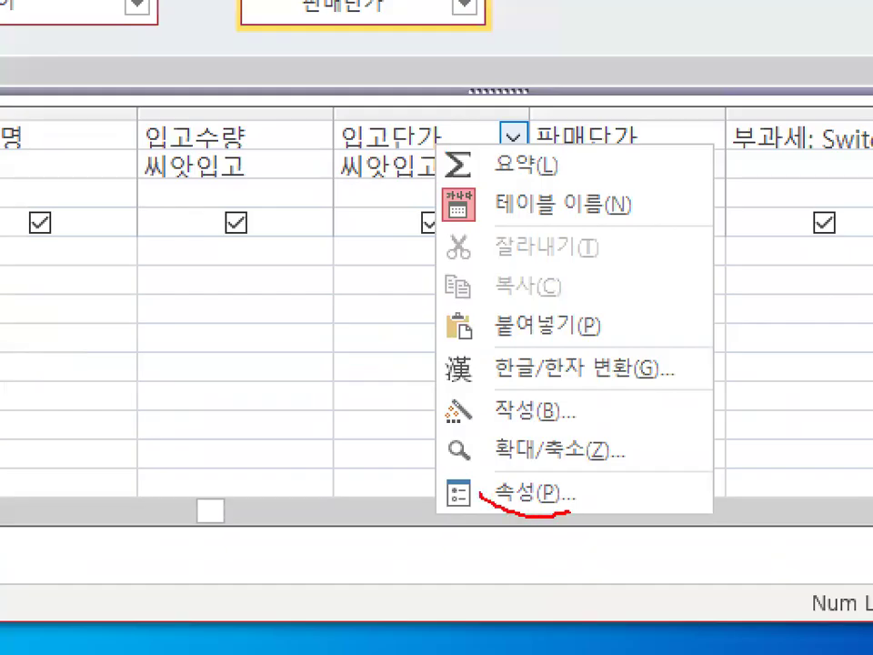
left_click_drag(571, 511, 480, 477)
left_click_drag(393, 166, 461, 128)
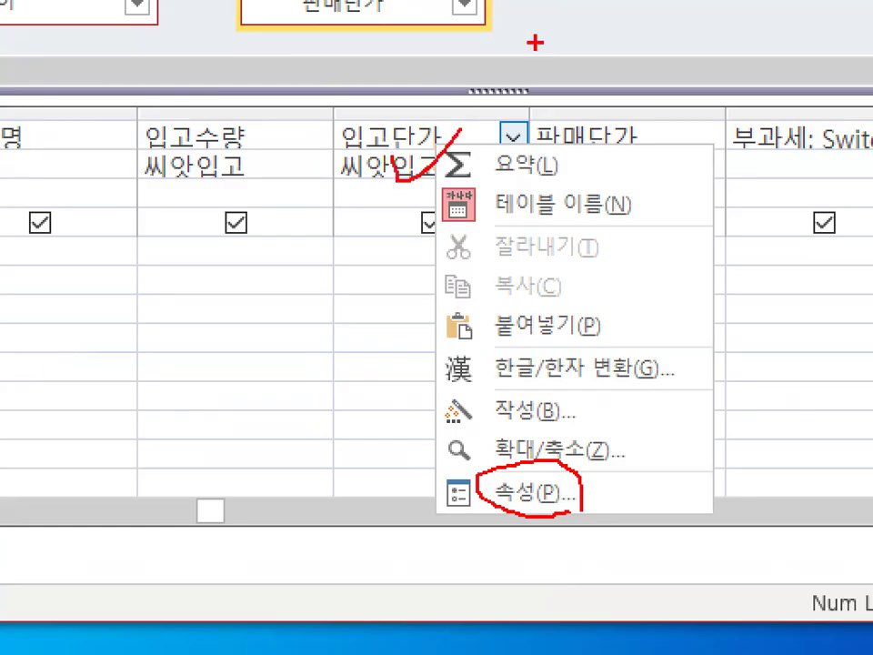
key("Escape")
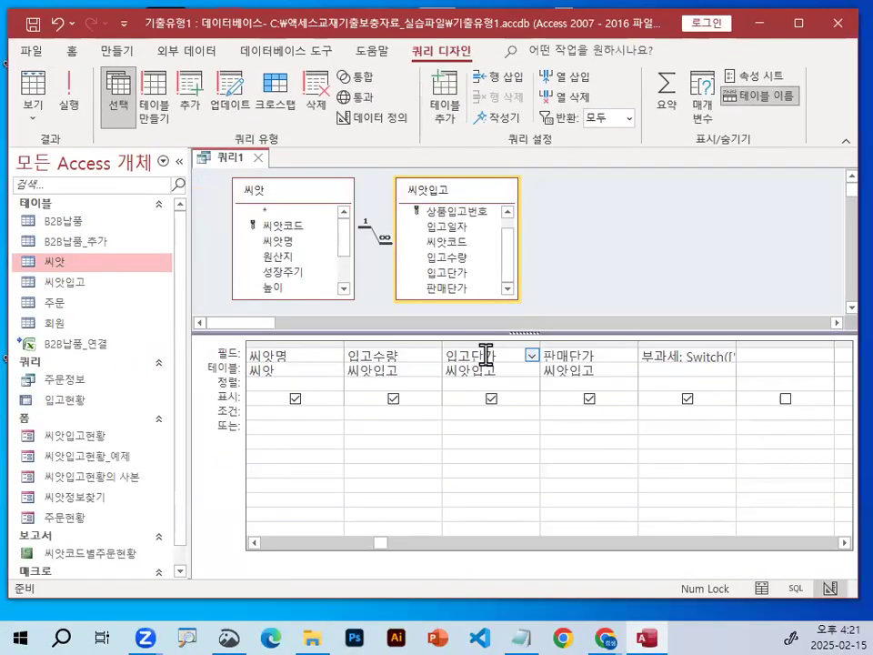
right_click(484, 351)
left_click(548, 531)
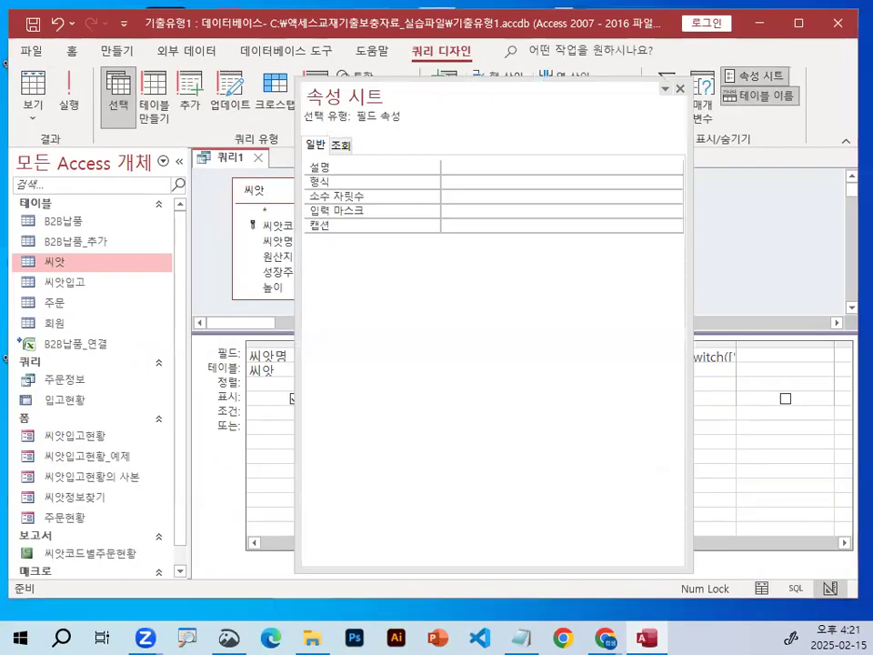
Set the display format of the 입고단가 query field to 통화.
key("ctrl+1")
left_click_drag(399, 127, 421, 118)
mouse_move(488, 127)
left_mouse_down()
mouse_move(382, 100)
mouse_move(428, 144)
left_mouse_up()
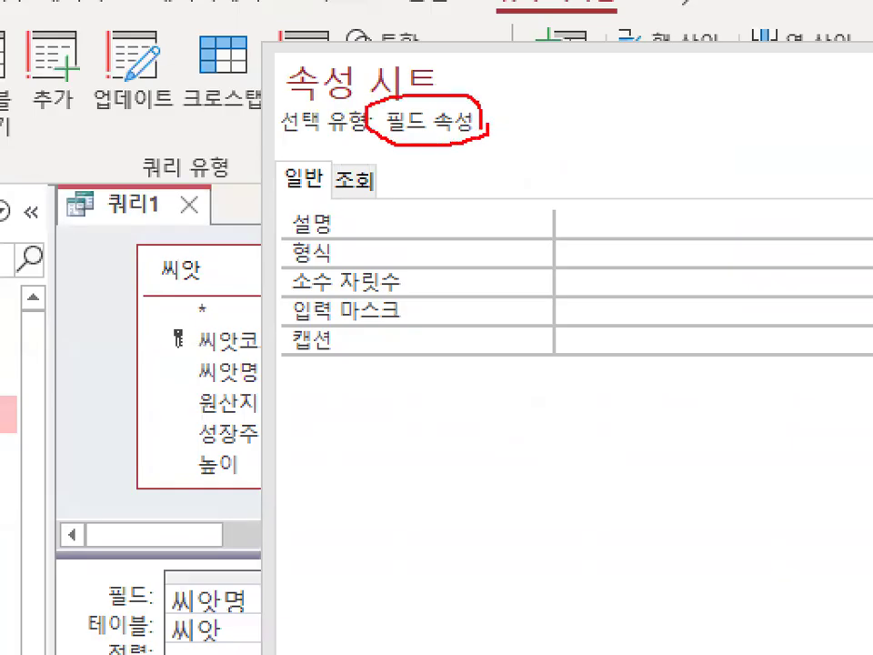
mouse_move(331, 266)
left_mouse_down()
mouse_move(283, 265)
mouse_move(347, 246)
left_mouse_up()
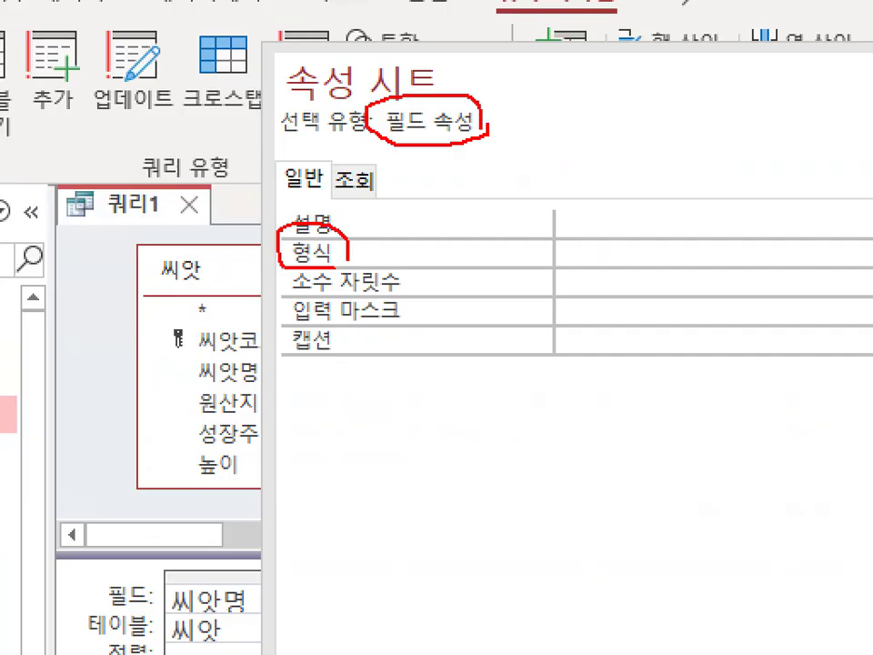
key("Escape")
left_click_drag(477, 162, 339, 100)
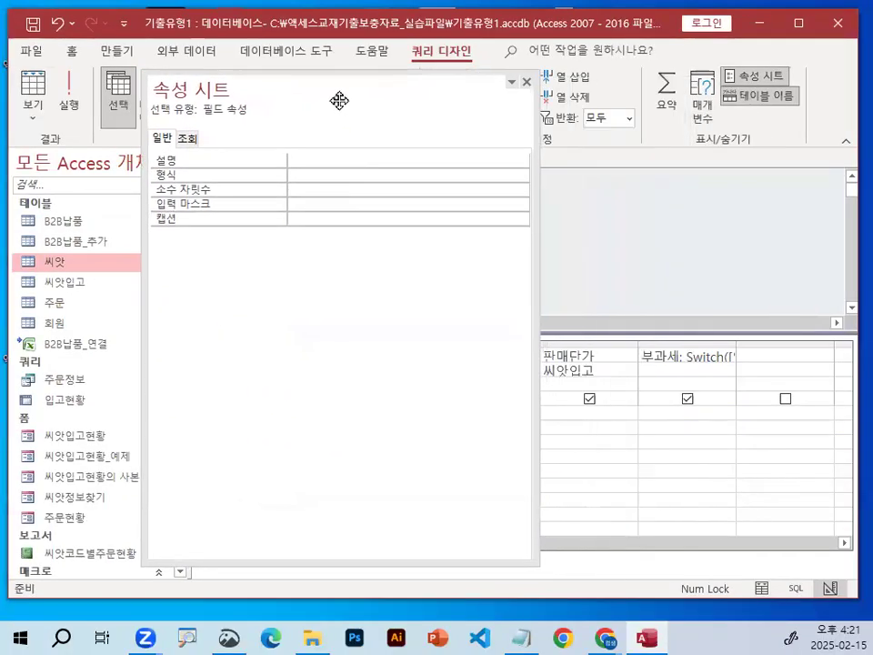
left_click(343, 173)
left_click(521, 176)
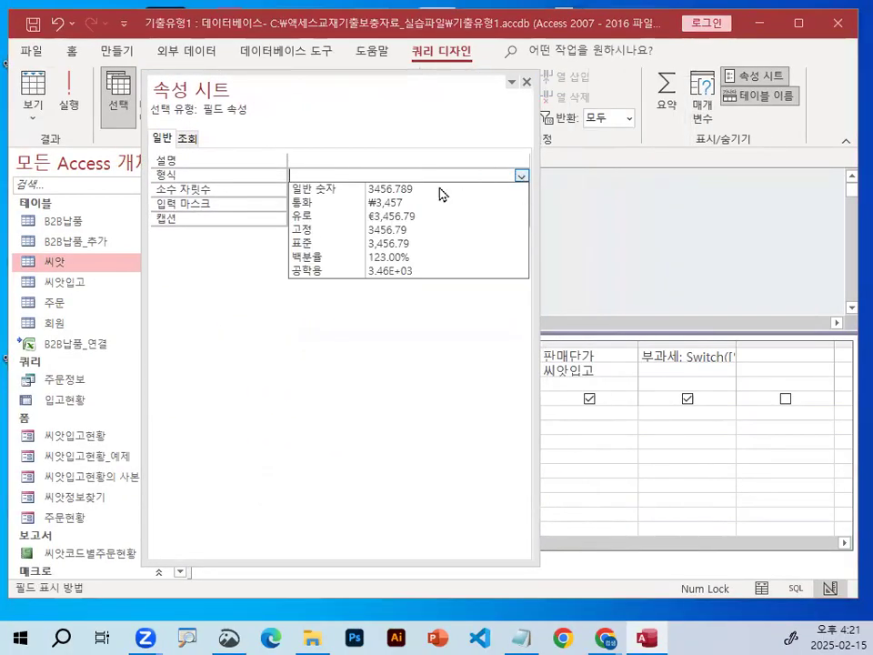
left_click(350, 201)
key("ctrl+1")
mouse_move(313, 182)
left_mouse_down()
mouse_move(263, 138)
mouse_move(325, 173)
mouse_move(319, 179)
left_mouse_up()
key("Escape")
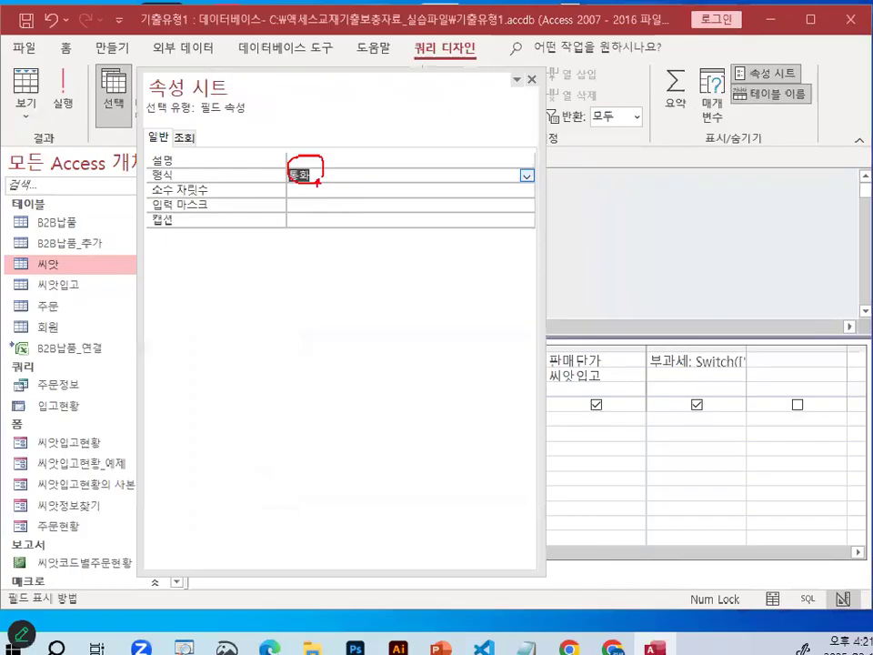
Set the display format of the 판매단가 query field to 통화.
left_click_drag(406, 94, 292, 68)
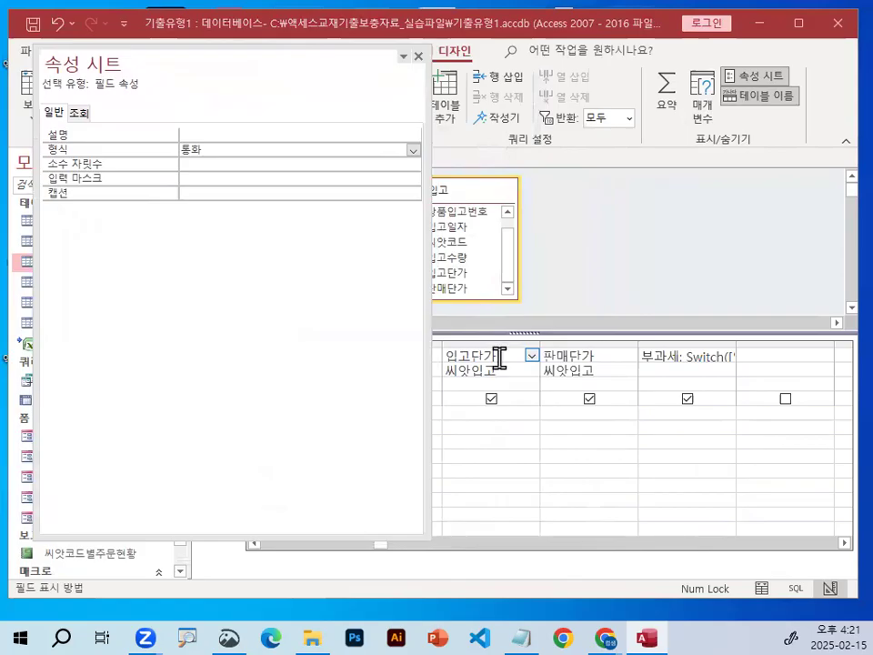
left_click(563, 356)
key("ctrl+1")
left_click_drag(569, 333, 692, 150)
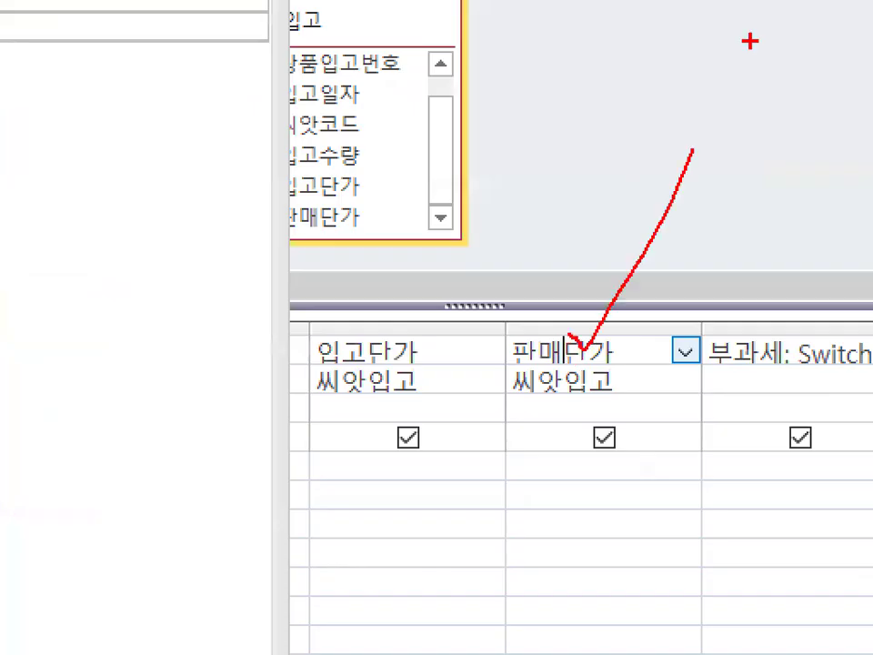
key("Escape")
key("ctrl+1")
mouse_move(290, 174)
left_mouse_down()
mouse_move(275, 152)
mouse_move(271, 205)
left_mouse_up()
key("Escape")
left_click(235, 149)
left_click(423, 152)
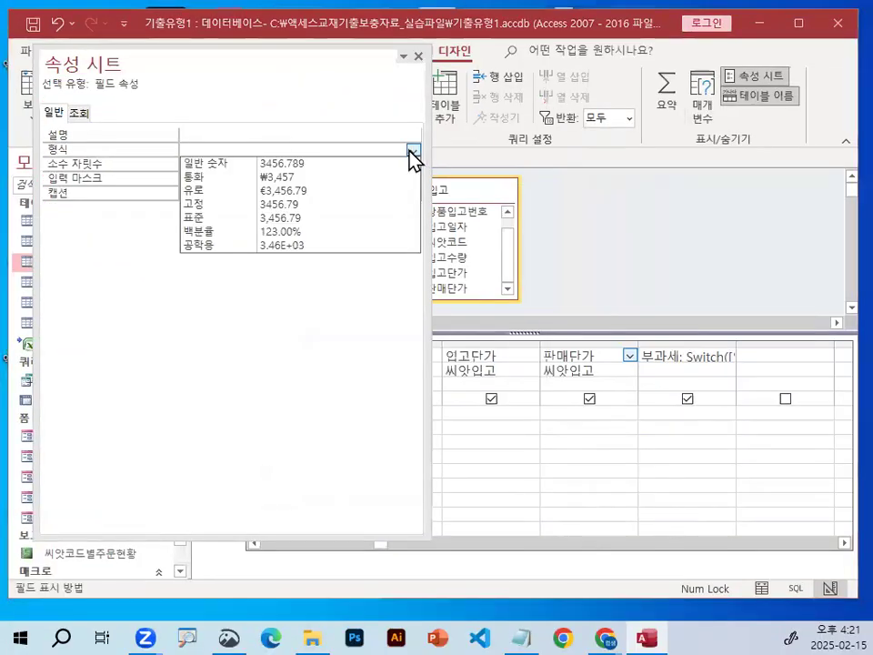
left_click(366, 179)
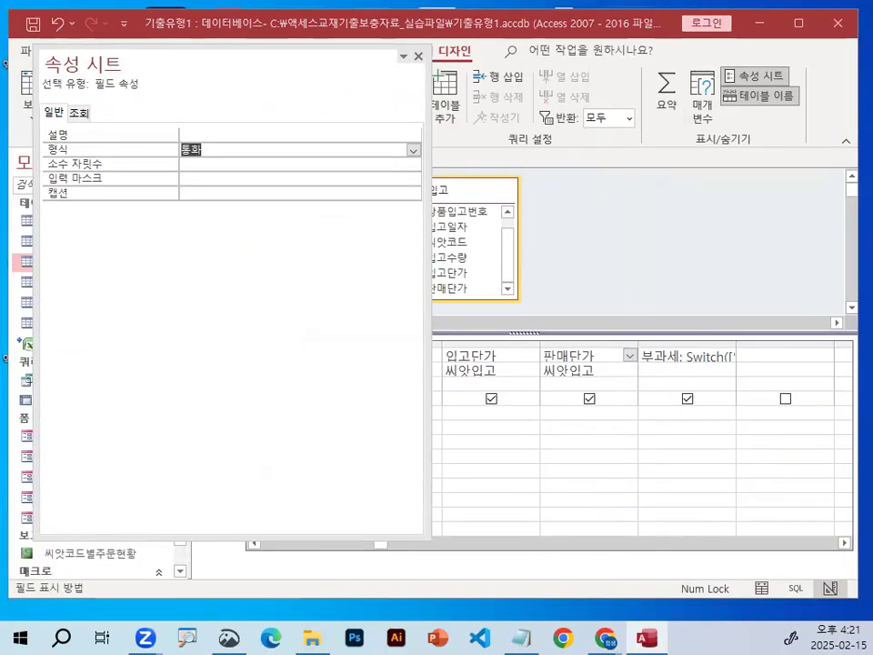
Set the display format of the calculated 부과세 field to 통화 and close the property sheet.
key("ctrl+1")
left_click_drag(701, 309, 665, 353)
key("Escape")
left_click(663, 356)
key("ctrl+1")
mouse_move(156, 211)
left_mouse_down()
mouse_move(489, 178)
mouse_move(482, 295)
left_mouse_up()
key("Escape")
left_click(387, 147)
left_click(414, 150)
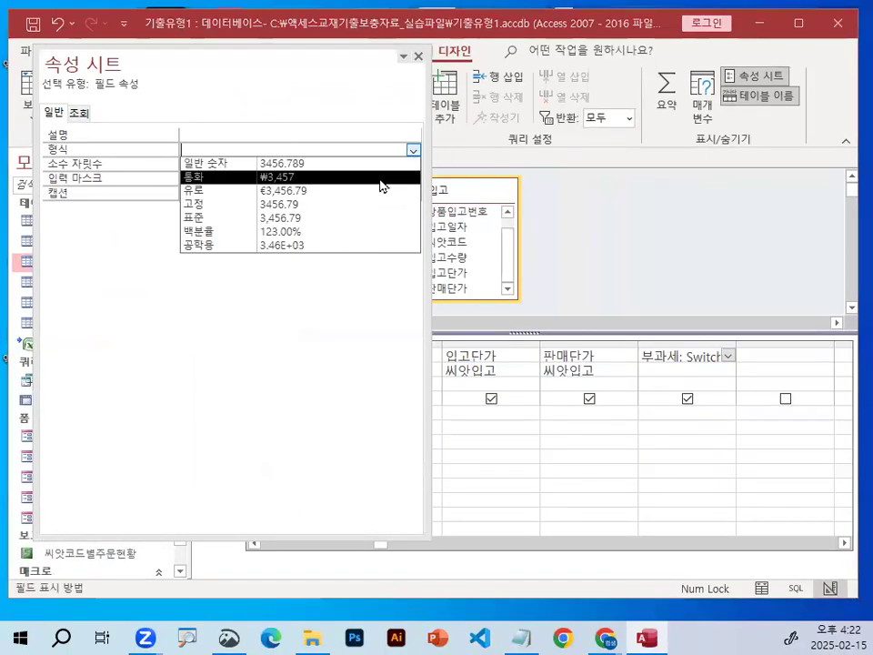
left_click(380, 174)
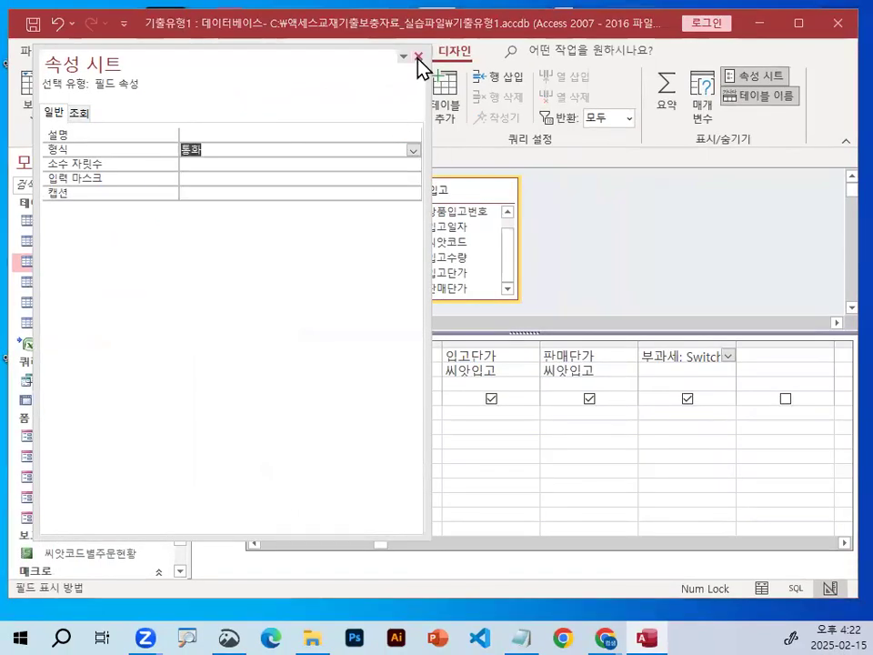
left_click(418, 56)
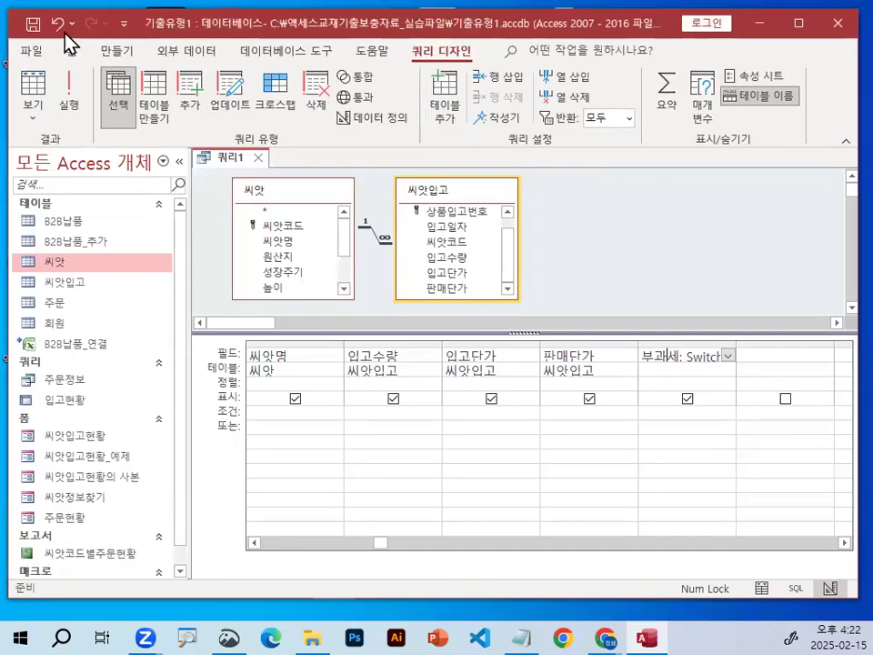
Show the query results and check the currency format of the 입고단가, 판매단가 and 부과세 columns.
key("ctrl+1")
left_click_drag(32, 116, 99, 104)
left_click_drag(34, 141, 150, 99)
key("Escape")
left_click(103, 90)
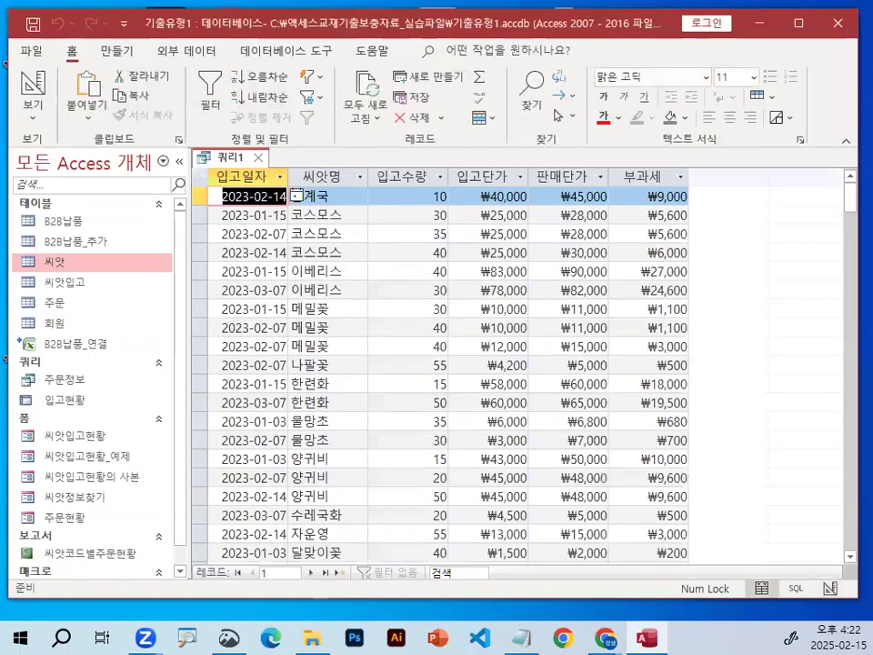
key("ctrl+1")
left_click_drag(687, 247, 700, 317)
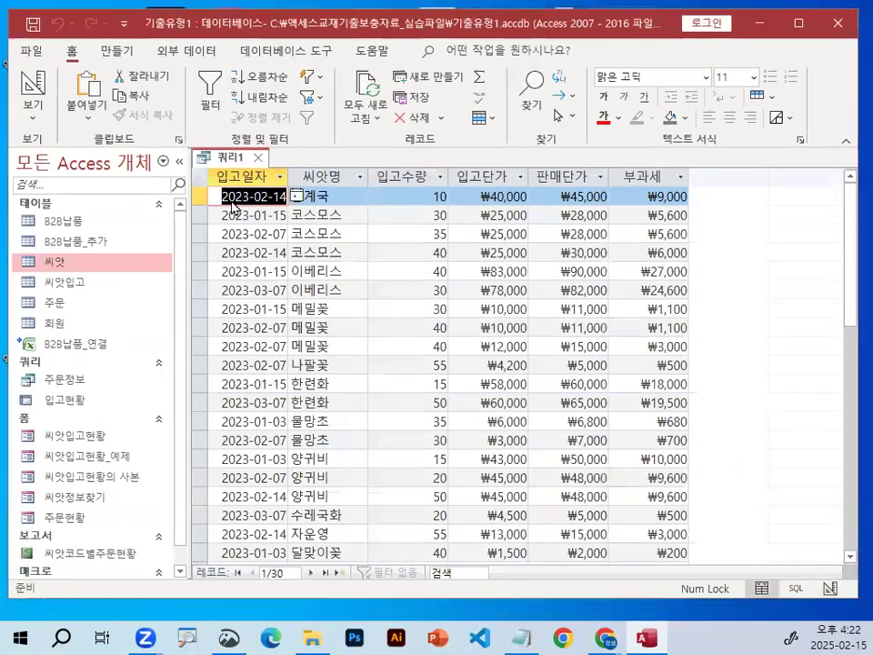
Examine the order of the 입고일자 dates in the query results.
key("ctrl+1")
mouse_move(289, 262)
left_mouse_down()
mouse_move(222, 272)
mouse_move(294, 243)
left_mouse_up()
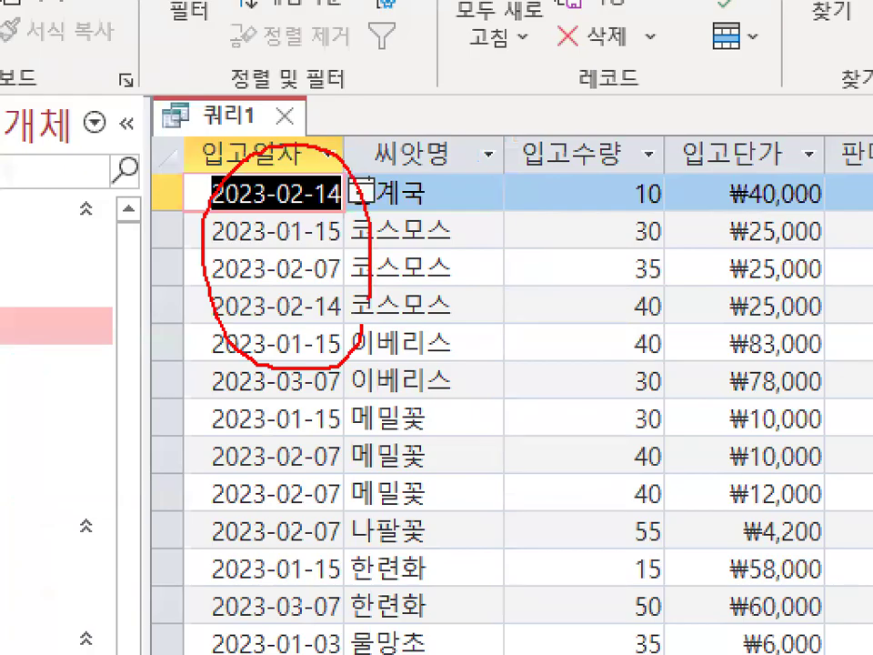
left_click_drag(270, 186, 338, 80)
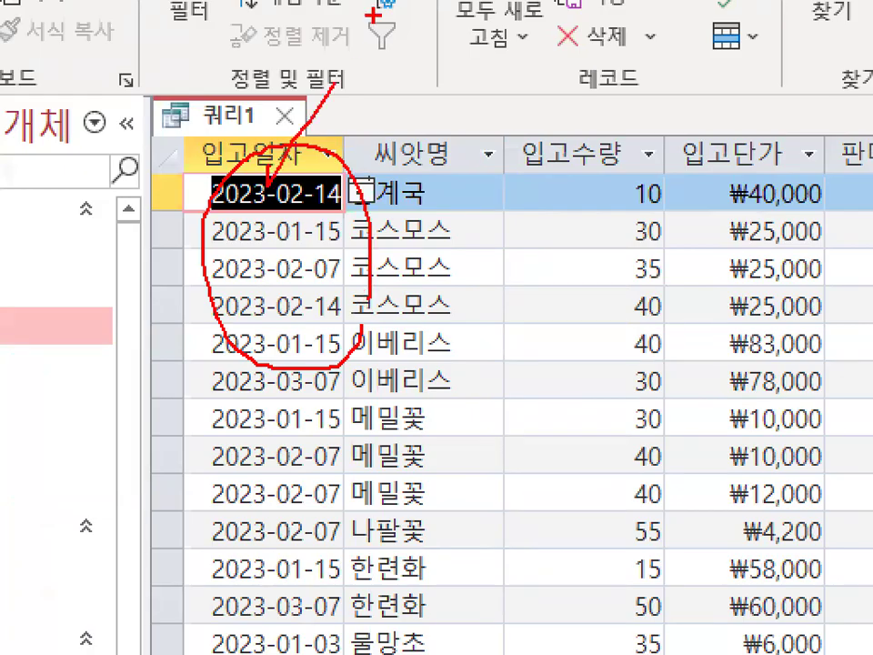
key("Escape")
Return the query from the results to Design View.
key("ctrl+1")
mouse_move(98, 94)
left_mouse_down()
mouse_move(99, 105)
mouse_move(25, 59)
mouse_move(100, 91)
left_mouse_up()
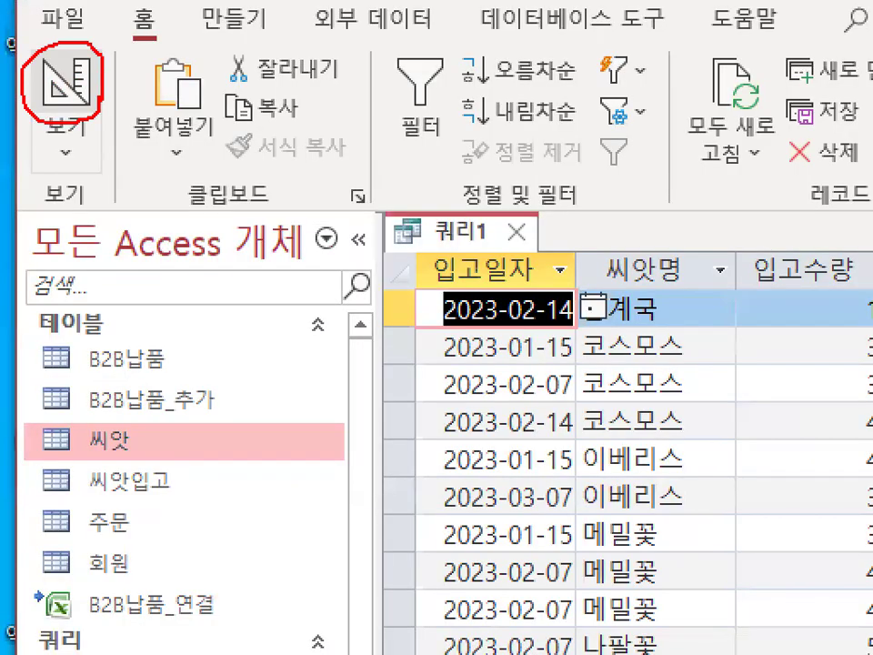
key("Escape")
left_click(87, 95)
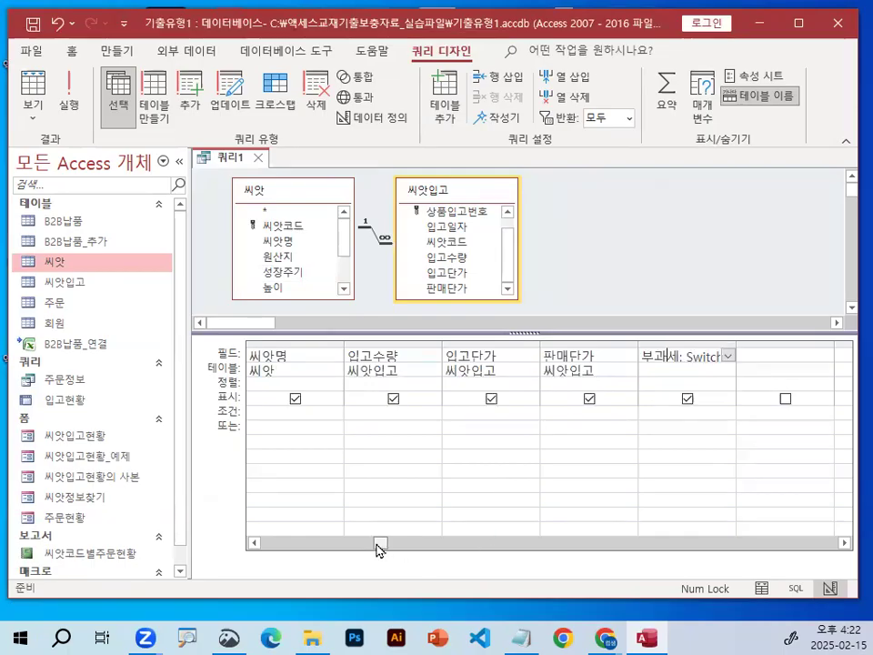
Sort the query by the 입고일자 field in descending order (내림차순).
left_click_drag(380, 543, 259, 485)
mouse_move(321, 377)
left_mouse_down()
mouse_move(302, 404)
mouse_move(323, 374)
left_mouse_up()
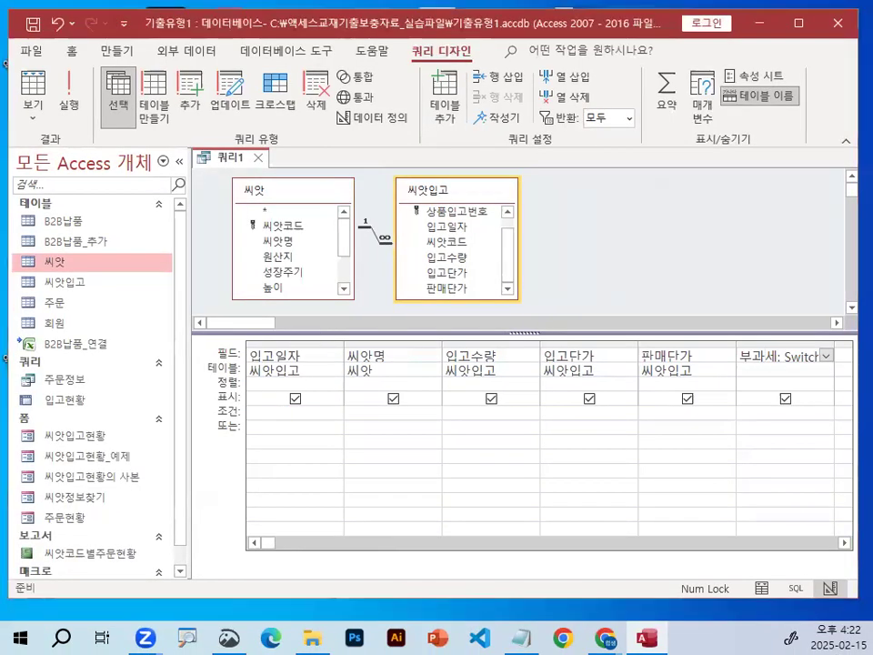
key("ctrl+1")
left_click(264, 461)
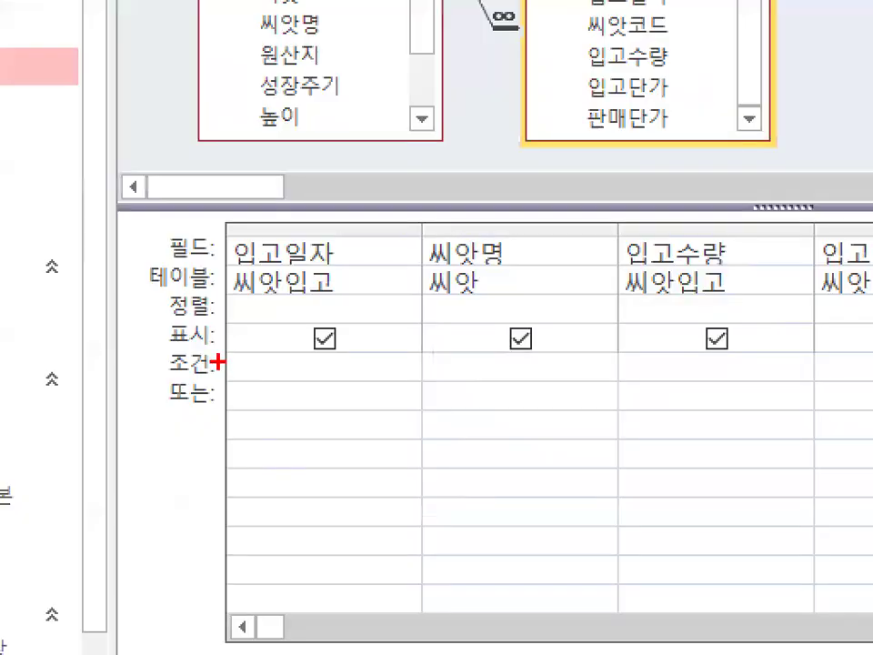
mouse_move(202, 283)
left_mouse_down()
mouse_move(164, 314)
mouse_move(214, 325)
mouse_move(297, 255)
left_mouse_up()
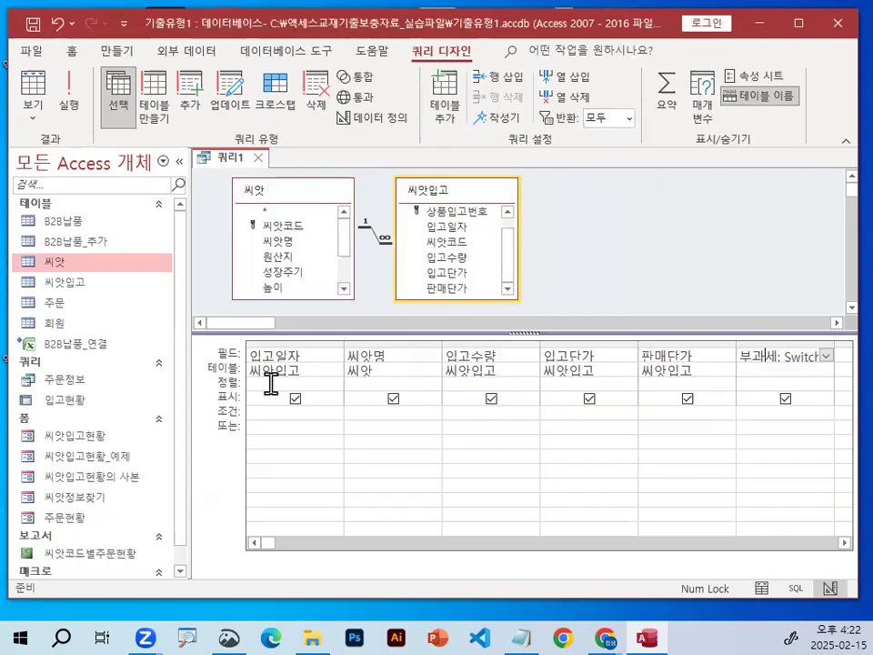
left_click(270, 382)
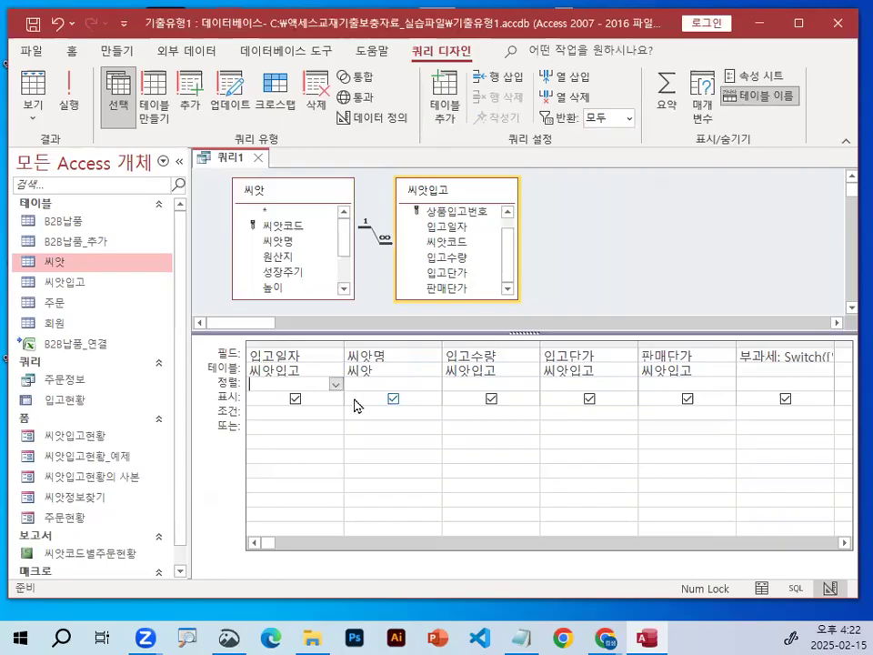
key("ctrl+1")
left_click(348, 389)
mouse_move(345, 387)
left_mouse_down()
mouse_move(333, 390)
mouse_move(338, 351)
left_mouse_up()
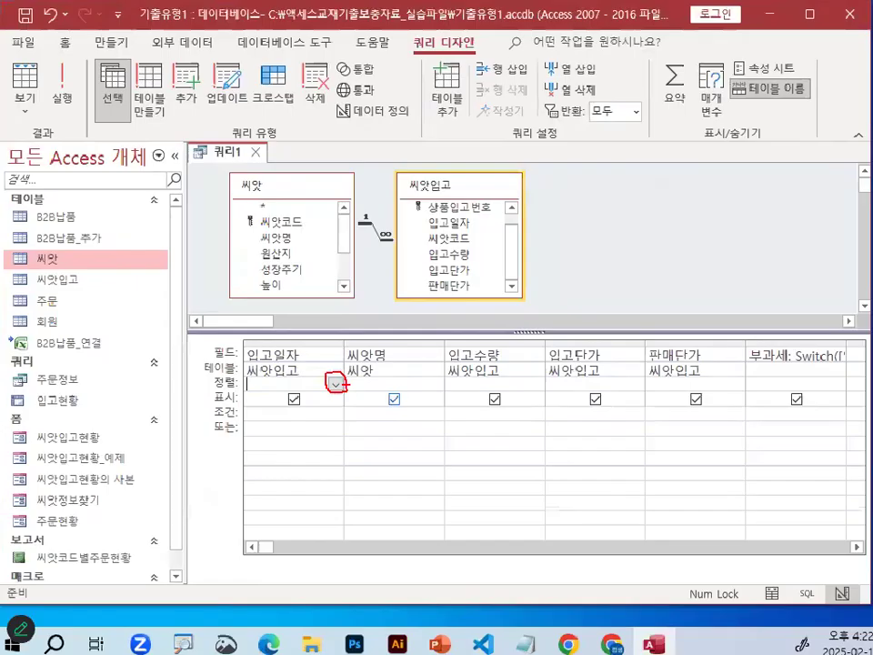
left_click(326, 374)
left_click(328, 420)
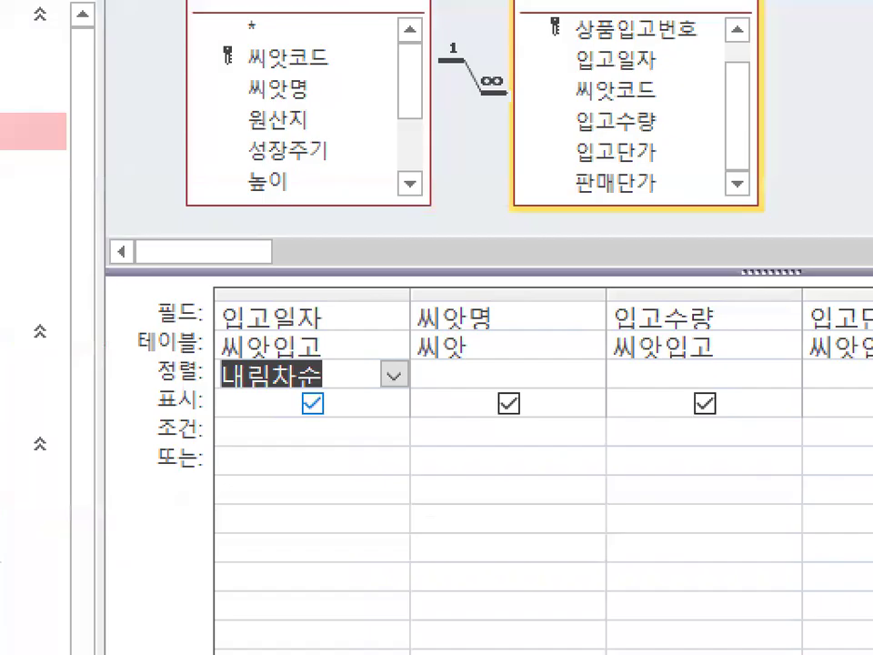
mouse_move(329, 382)
left_mouse_down()
mouse_move(323, 363)
mouse_move(336, 376)
left_mouse_up()
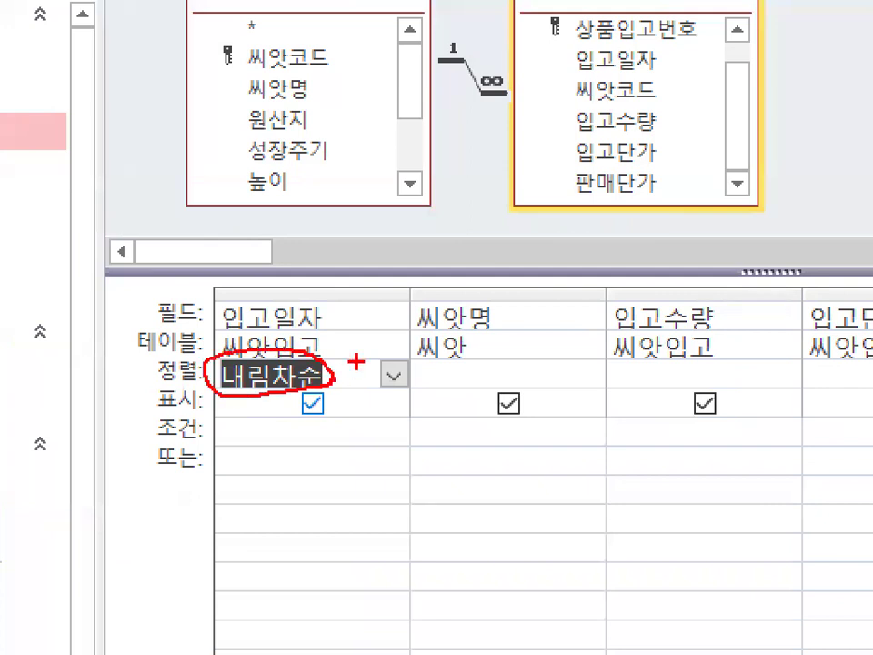
left_click_drag(304, 270, 377, 218)
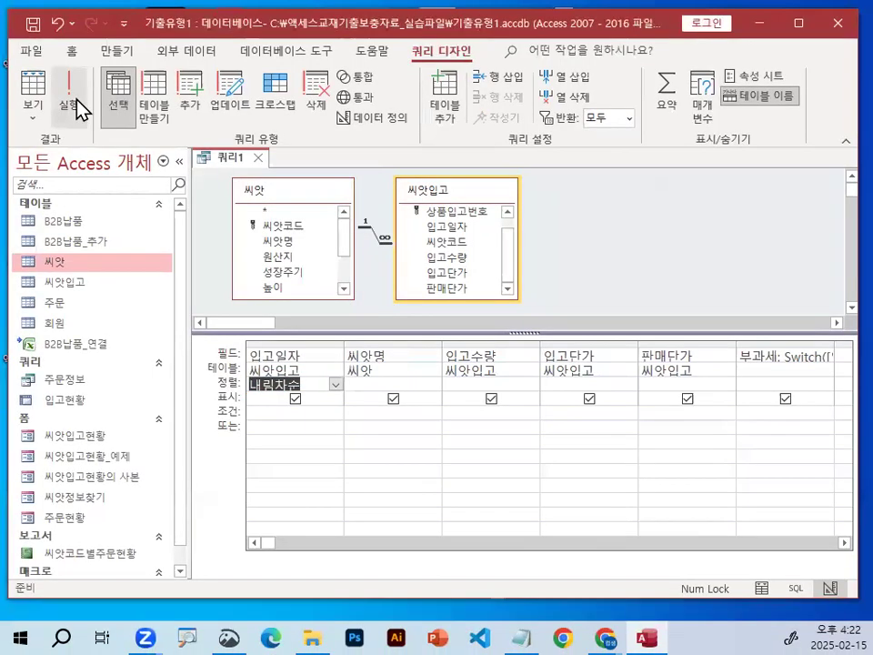
Show the query results to check the 입고일자 sort order, and return to Design View.
left_click(67, 91)
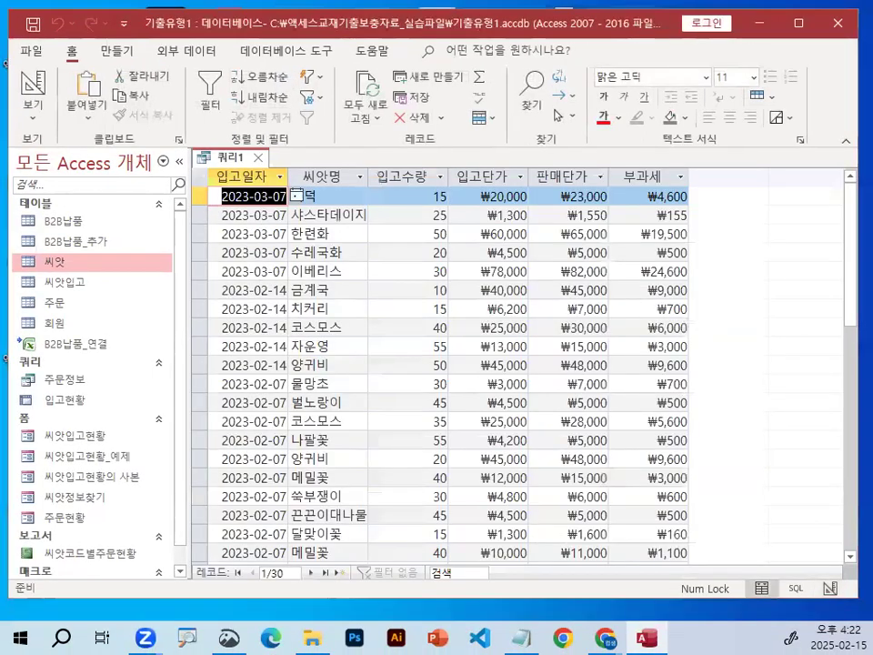
mouse_move(239, 156)
left_mouse_down()
mouse_move(228, 273)
mouse_move(313, 178)
left_mouse_up()
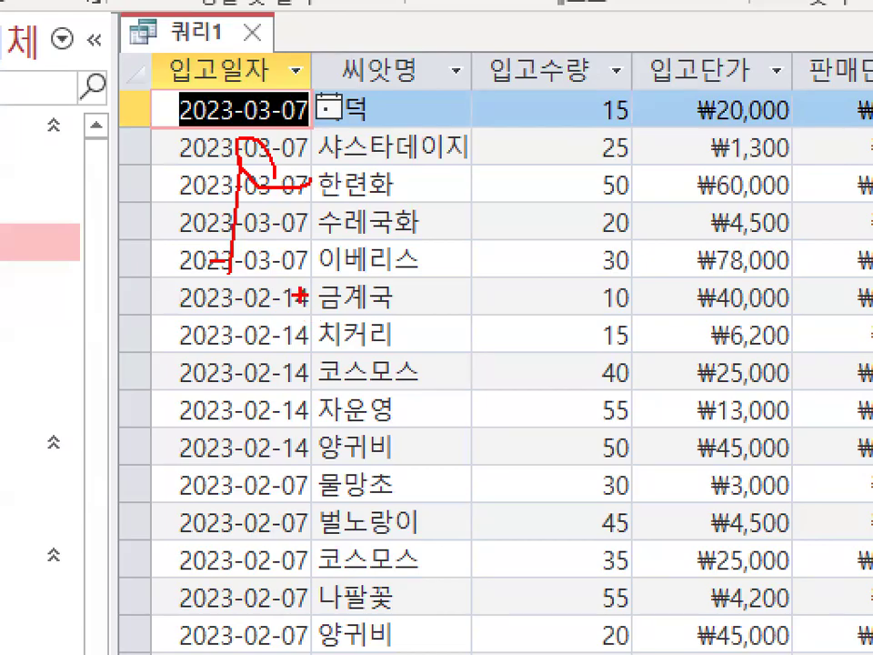
mouse_move(238, 150)
left_mouse_down()
mouse_move(232, 409)
mouse_move(215, 417)
mouse_move(320, 292)
left_mouse_up()
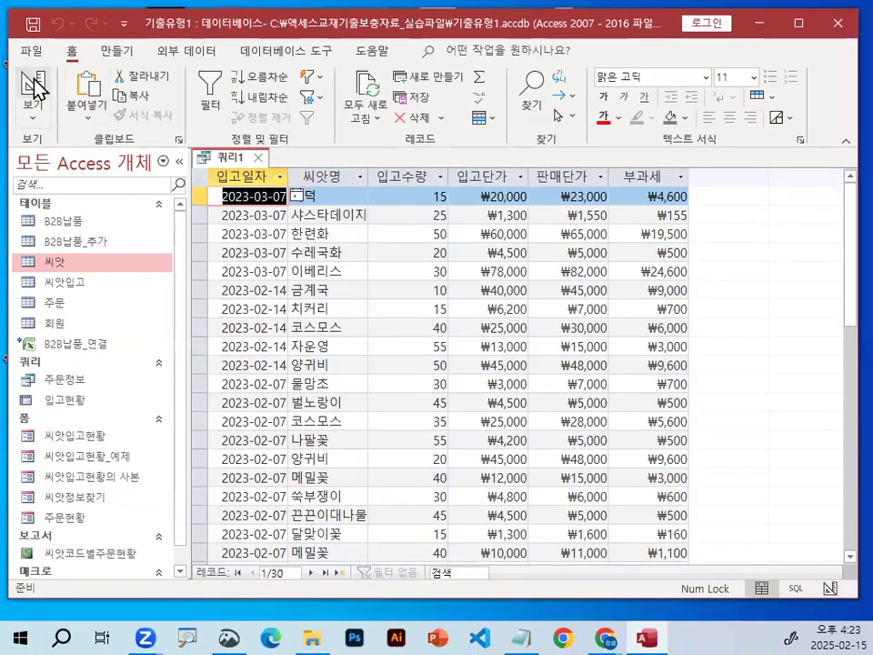
left_click(34, 86)
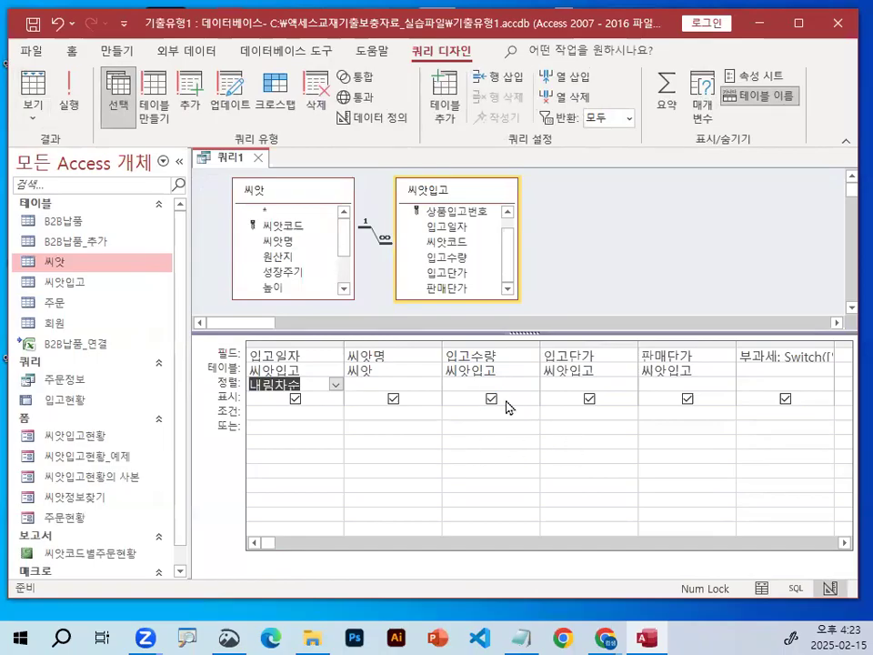
Begin the 씨앗명 field's criterion with like "*" in the zoomed expression editor.
left_click(386, 355)
mouse_move(437, 366)
left_mouse_down()
mouse_move(338, 358)
mouse_move(413, 373)
left_mouse_up()
key("Escape")
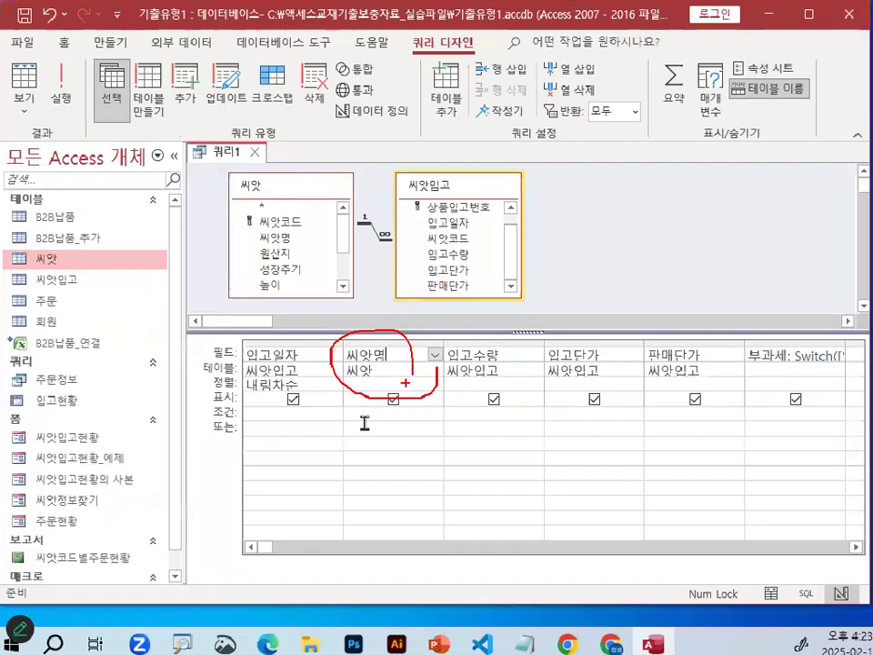
left_click(351, 456)
right_click(363, 413)
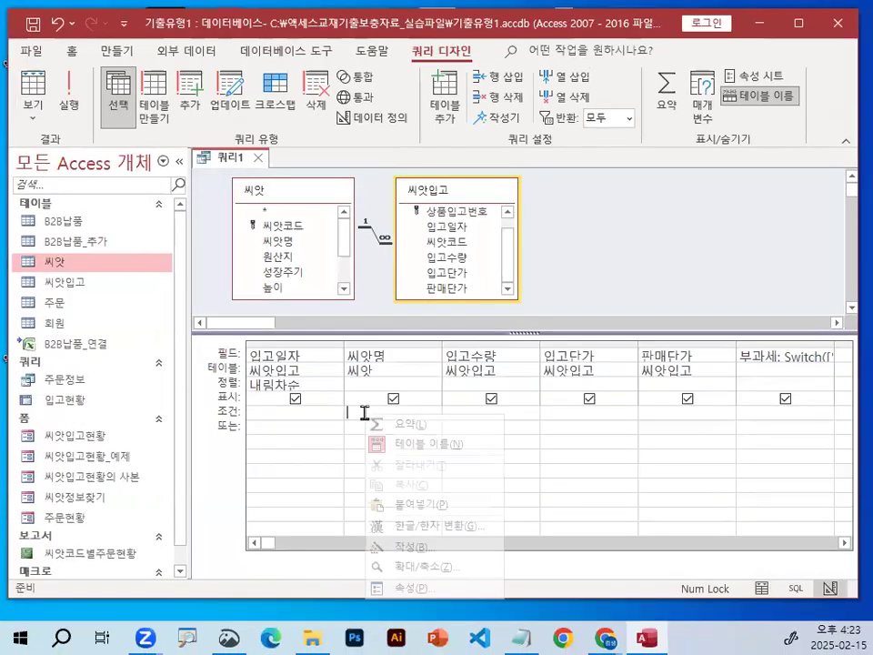
left_click(444, 567)
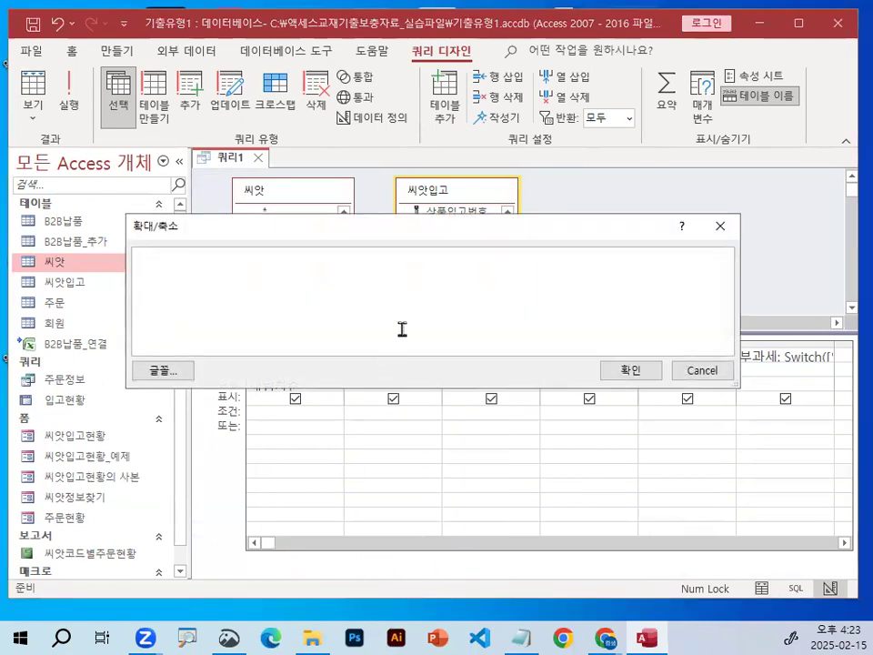
type("ㅣㅑ")
key("BackSpace")
key("BackSpace")
type("like")
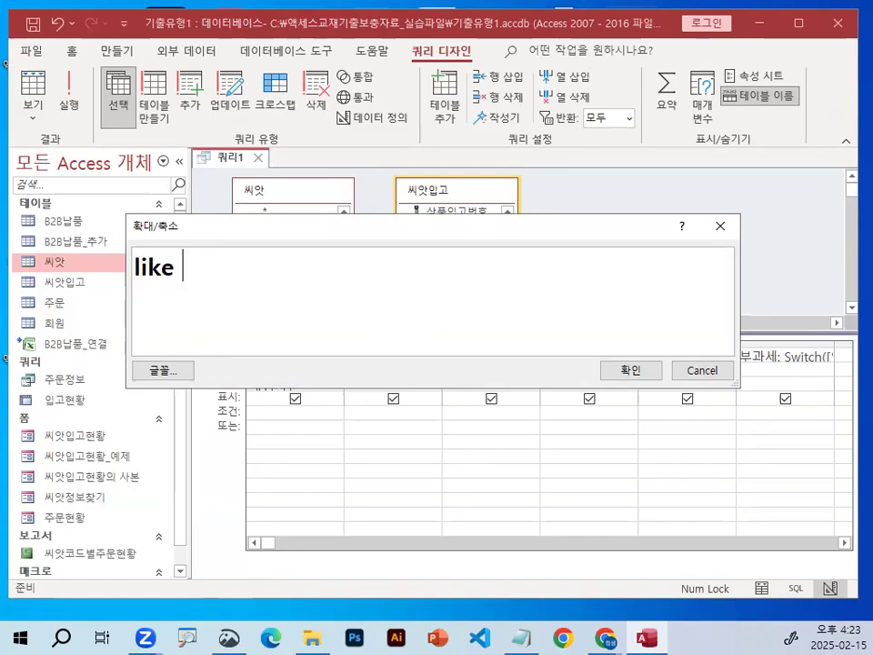
type("\"*\"")
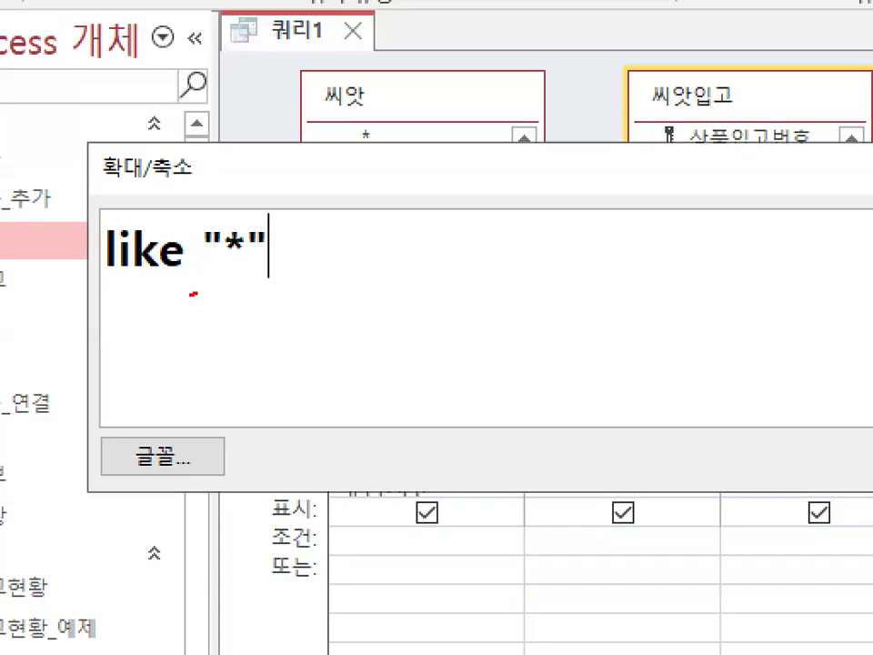
left_click_drag(193, 293, 244, 342)
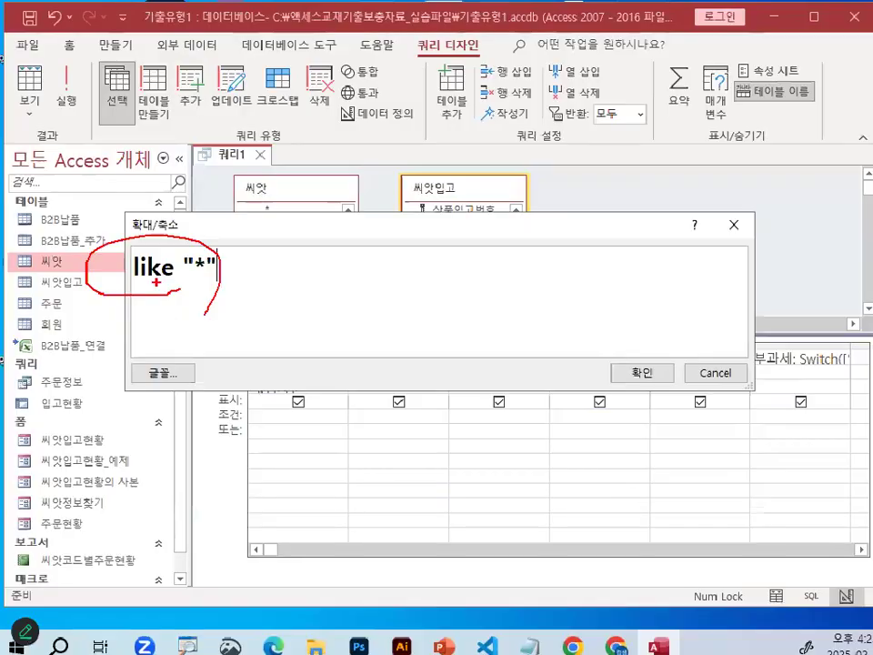
key("Escape")
mouse_move(204, 244)
left_mouse_down()
mouse_move(227, 231)
mouse_move(267, 235)
left_mouse_up()
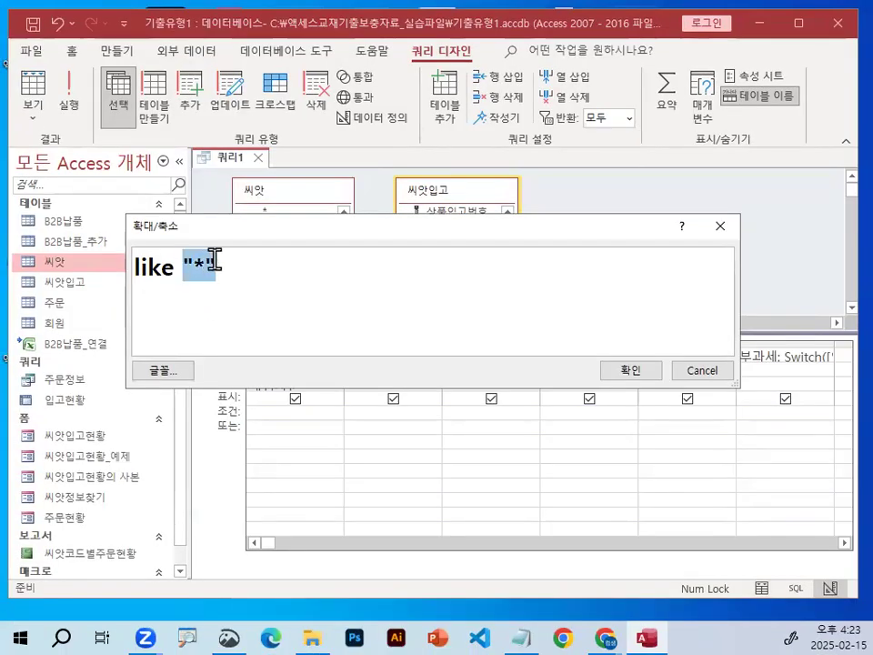
Append & [검색할 씨앗명의 일부를 입력하시오] to the 씨앗명 criterion as a parameter prompt.
left_click(259, 273)
type("& [")
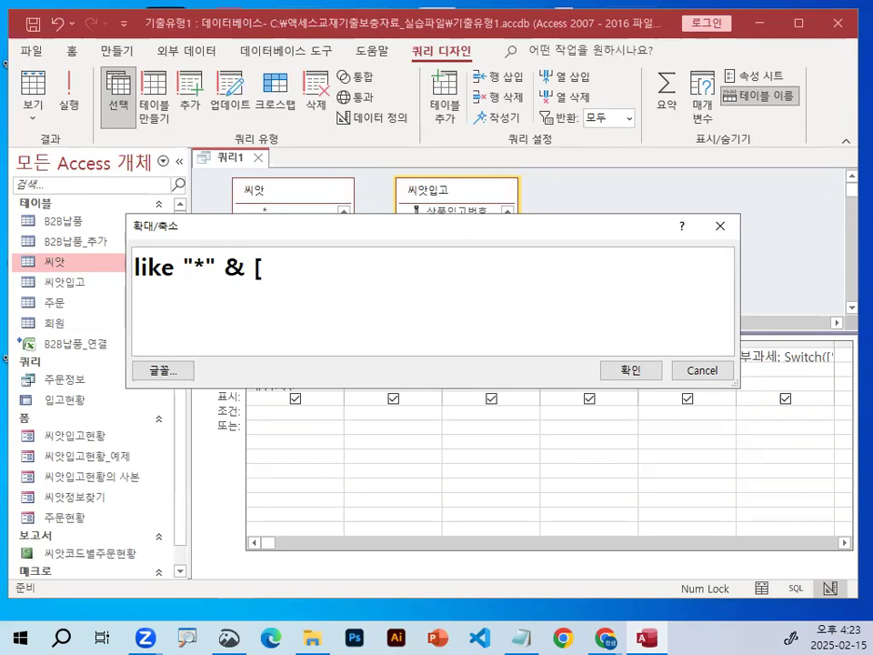
type("검색")
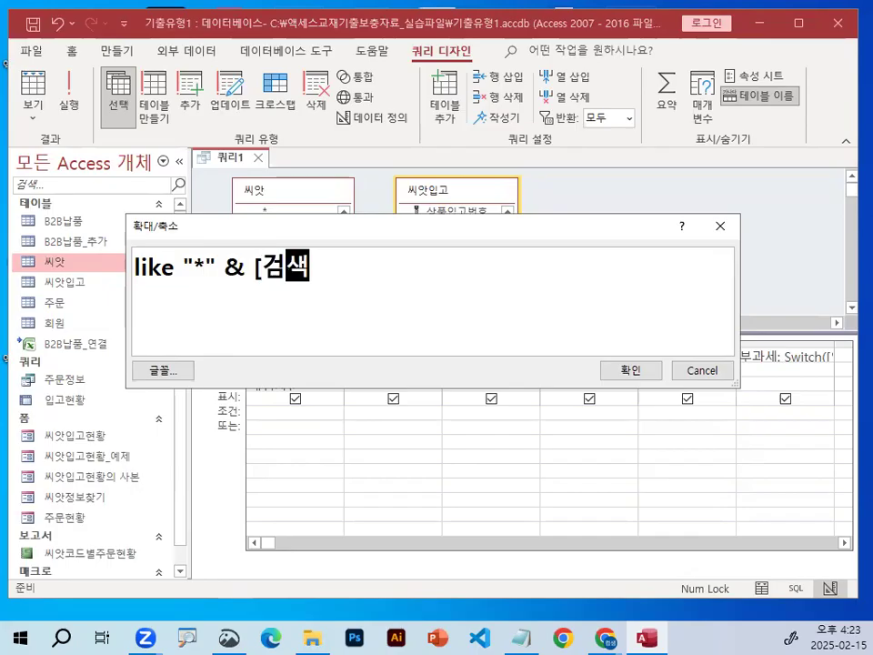
type("할 ")
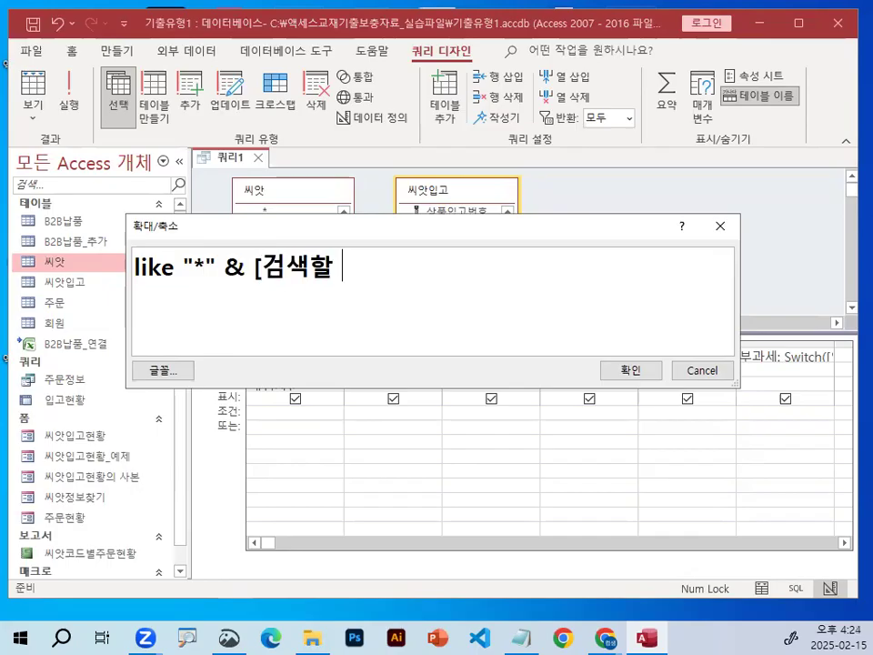
type("씨앗명")
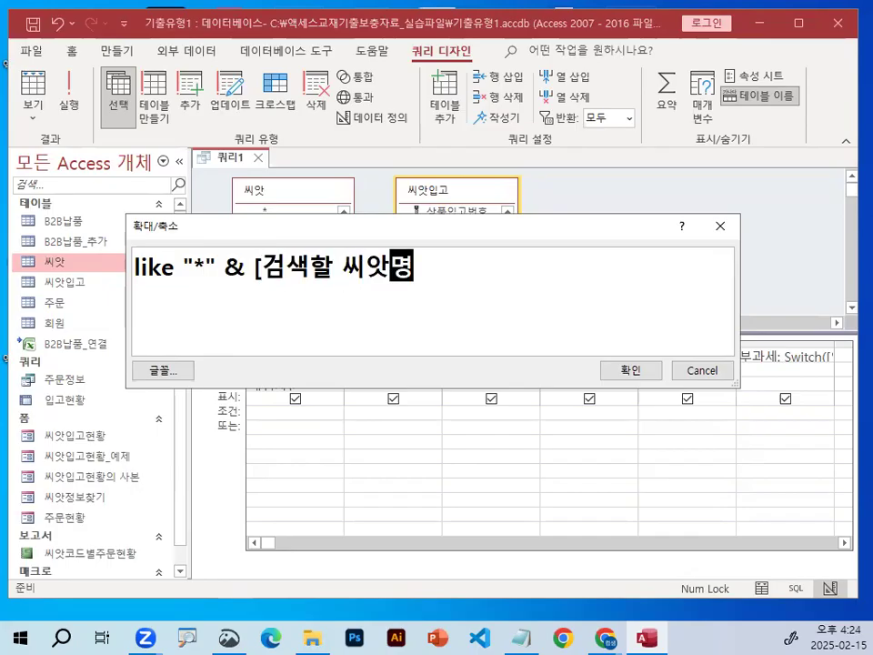
type("의 일부를")
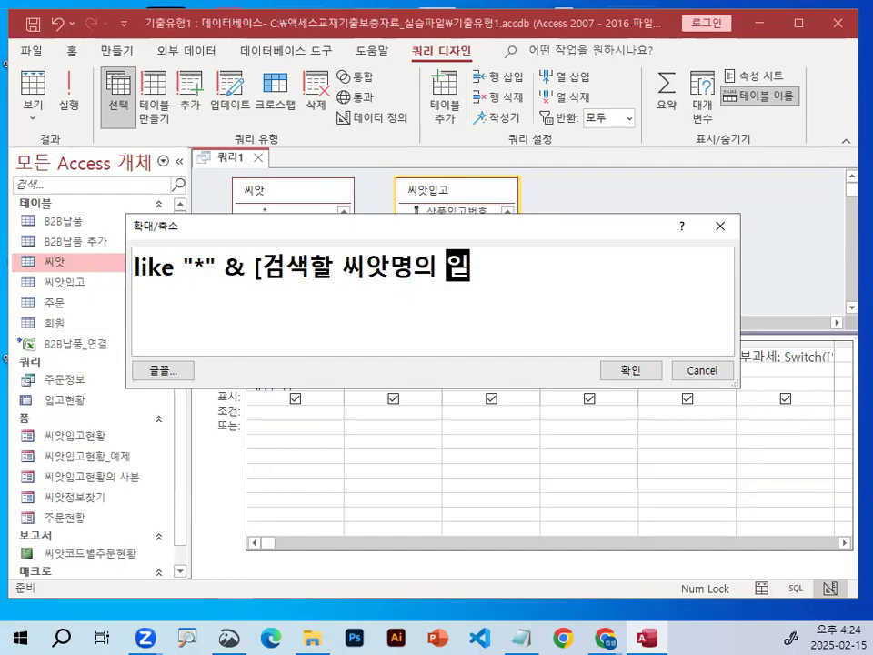
type(" 입력")
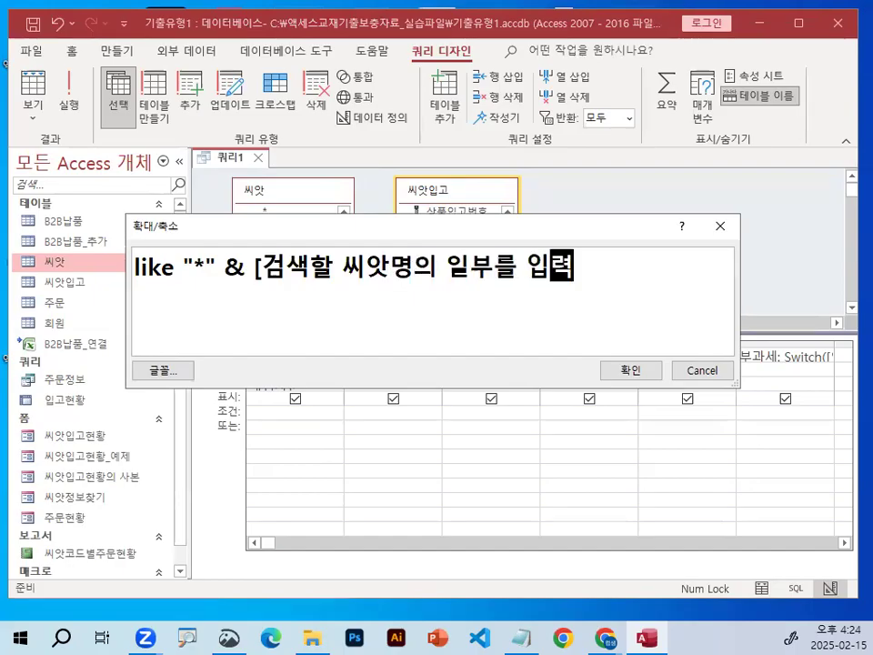
type("하시")
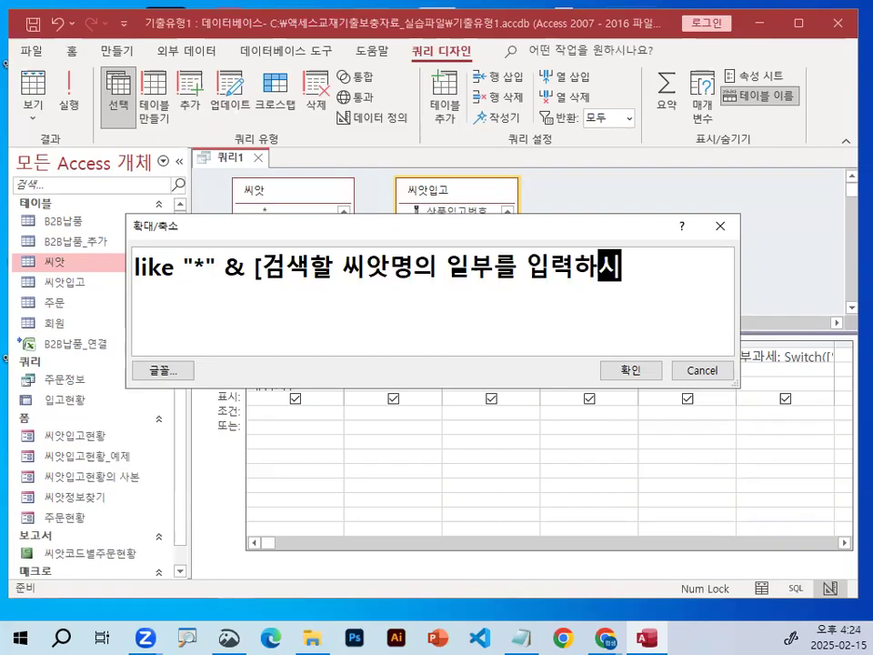
type("오]")
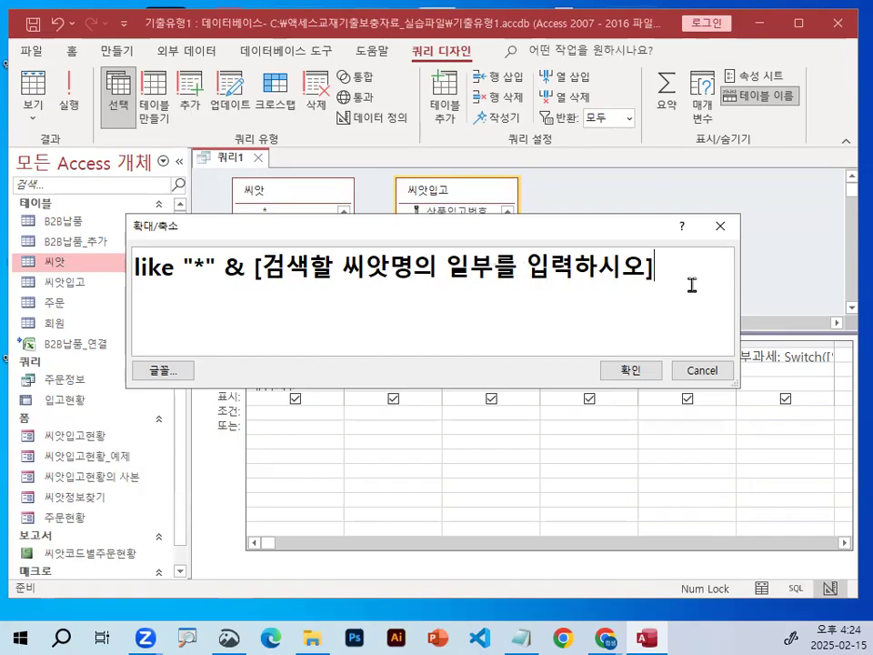
Add a period after 입력하시오 inside the square brackets of the parameter prompt.
left_click_drag(262, 266, 636, 264)
left_click(639, 265)
type(".")
key("ctrl+1")
mouse_move(743, 283)
left_mouse_down()
mouse_move(604, 208)
mouse_move(680, 302)
left_mouse_up()
left_click_drag(638, 214, 697, 127)
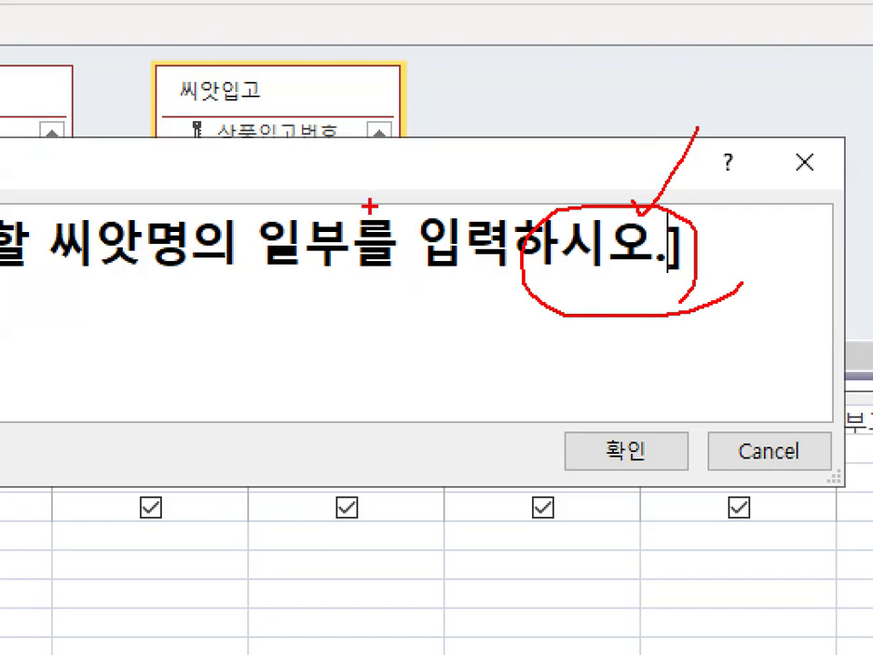
key("Escape")
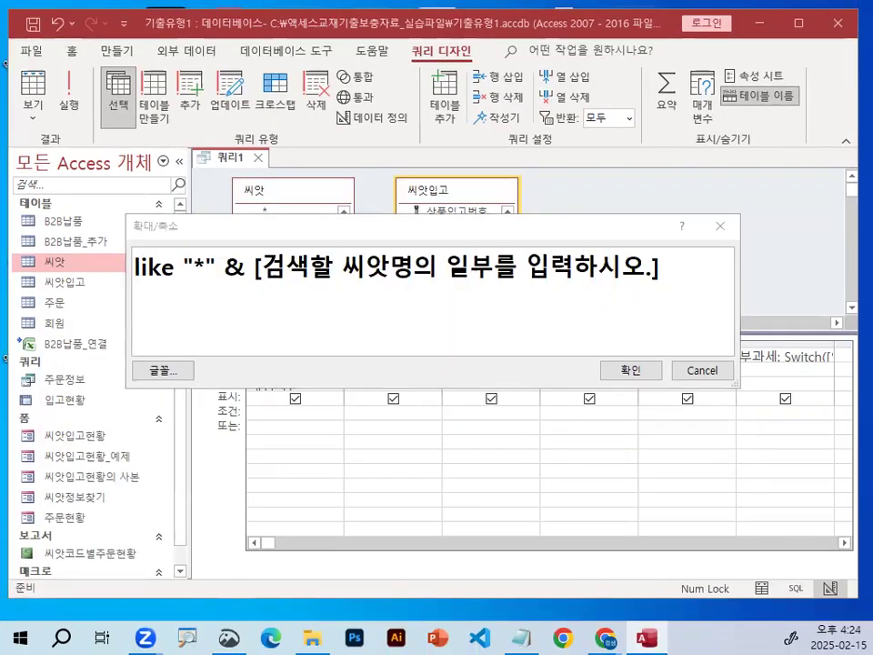
key("ctrl+1")
left_click(653, 270)
mouse_move(668, 266)
left_mouse_down()
mouse_move(669, 274)
mouse_move(640, 278)
mouse_move(666, 257)
left_mouse_up()
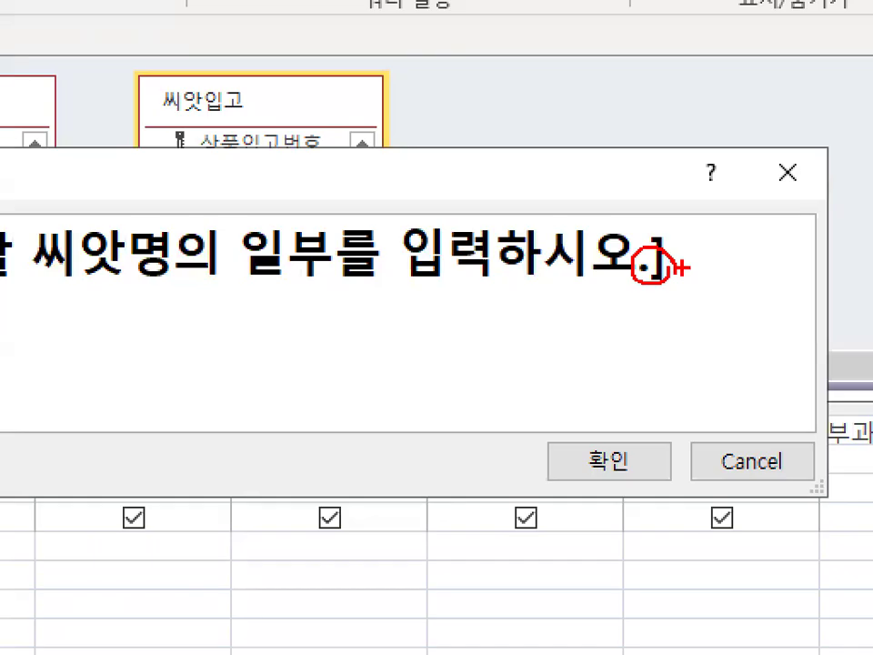
key("Escape")
key("ctrl+1")
left_click(629, 242)
mouse_move(620, 221)
left_mouse_down()
mouse_move(650, 224)
mouse_move(631, 271)
left_mouse_up()
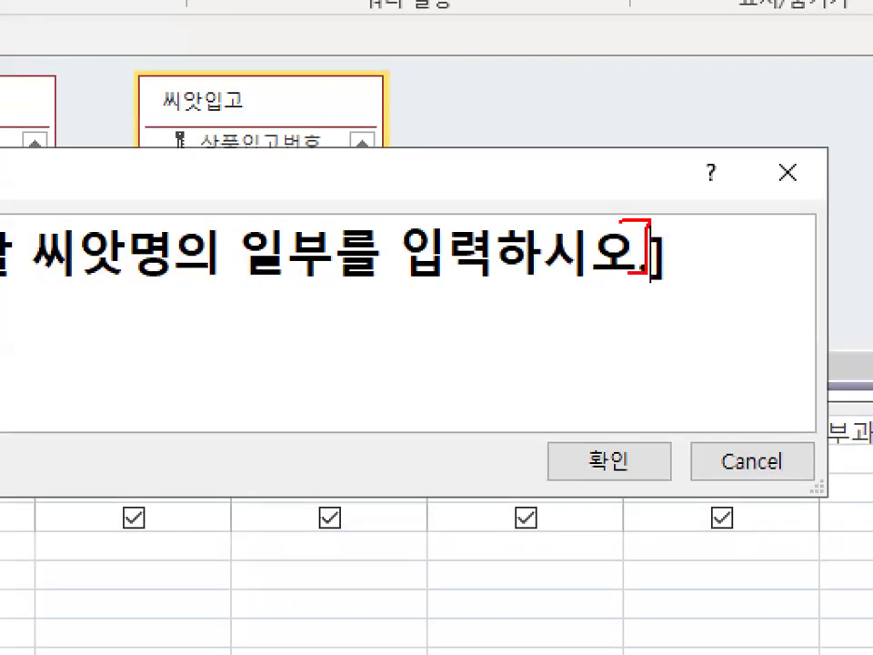
key("Escape")
Complete the 씨앗명 criterion with & "*" after the bracketed prompt and apply the expression.
left_click(688, 276)
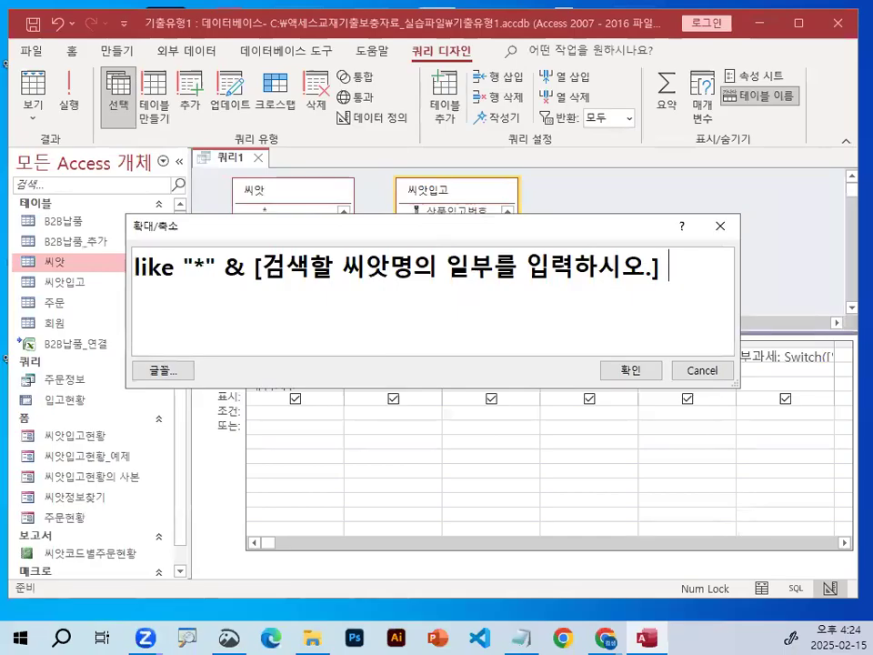
type("&")
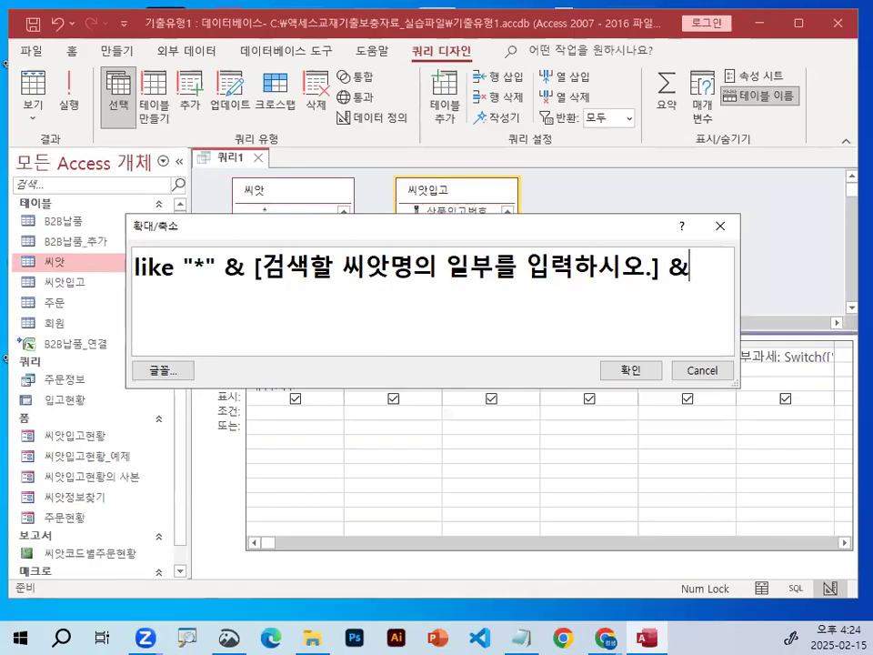
type(" \"*\"")
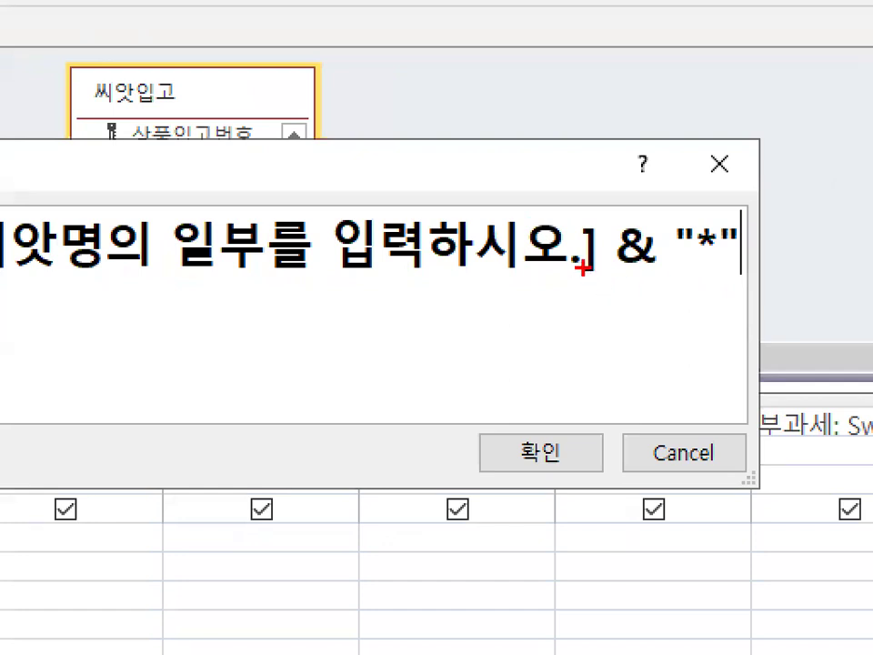
mouse_move(569, 263)
left_mouse_down()
mouse_move(591, 239)
mouse_move(597, 265)
left_mouse_up()
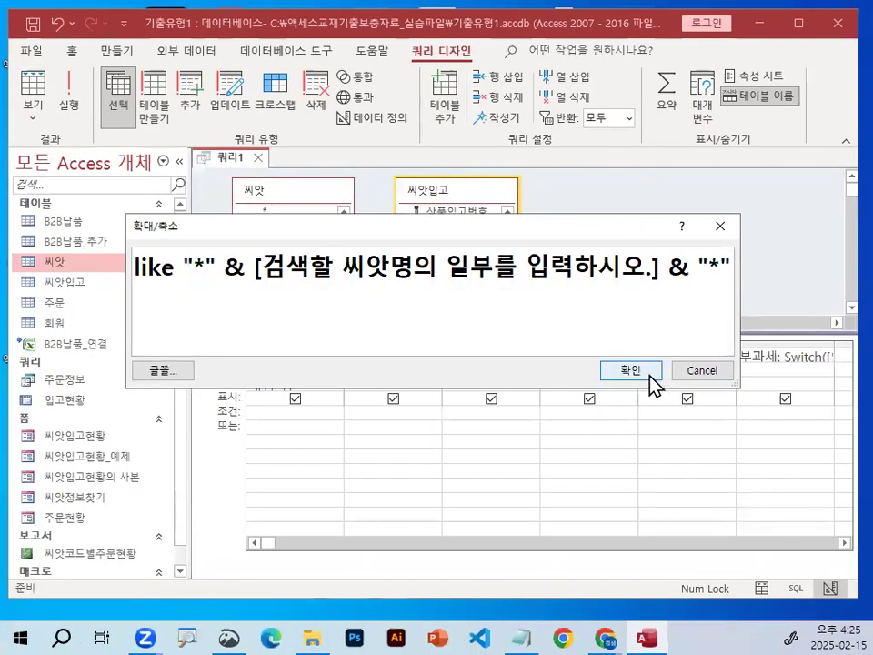
left_click(568, 459)
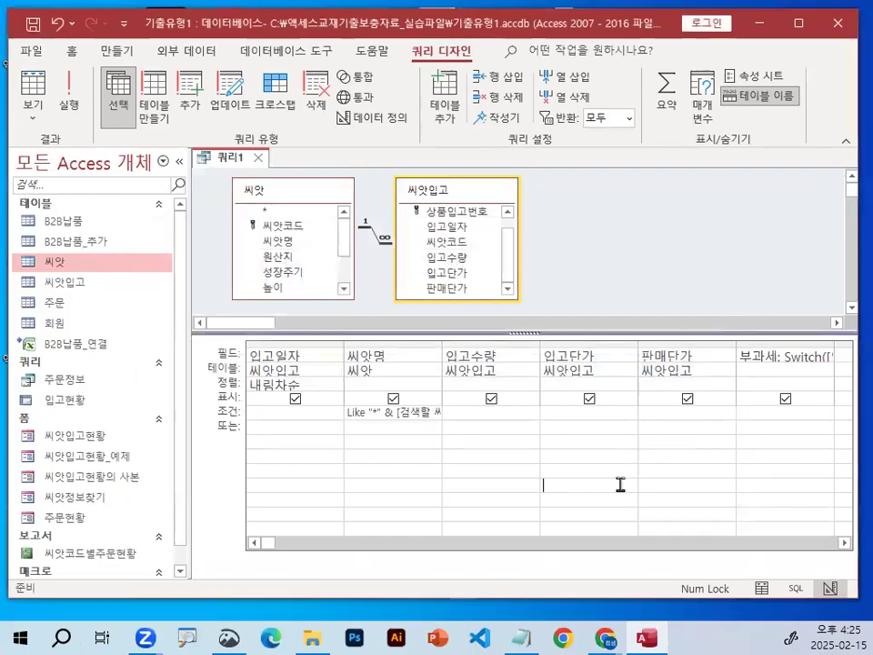
Try to run the query with the parameter criterion on 씨앗명.
left_click(409, 454)
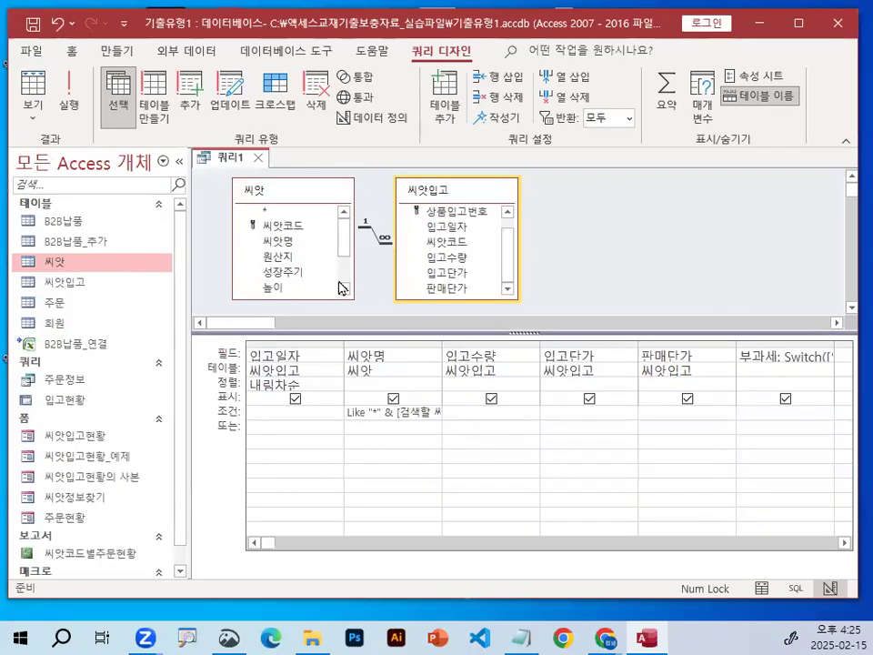
left_click(71, 109)
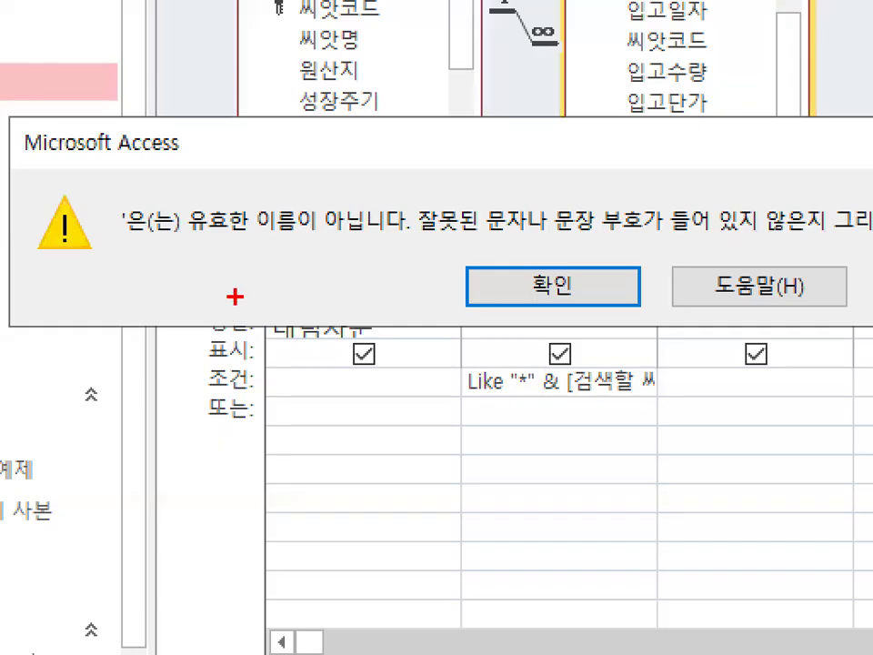
left_click_drag(212, 339, 250, 337)
left_click_drag(273, 234, 364, 233)
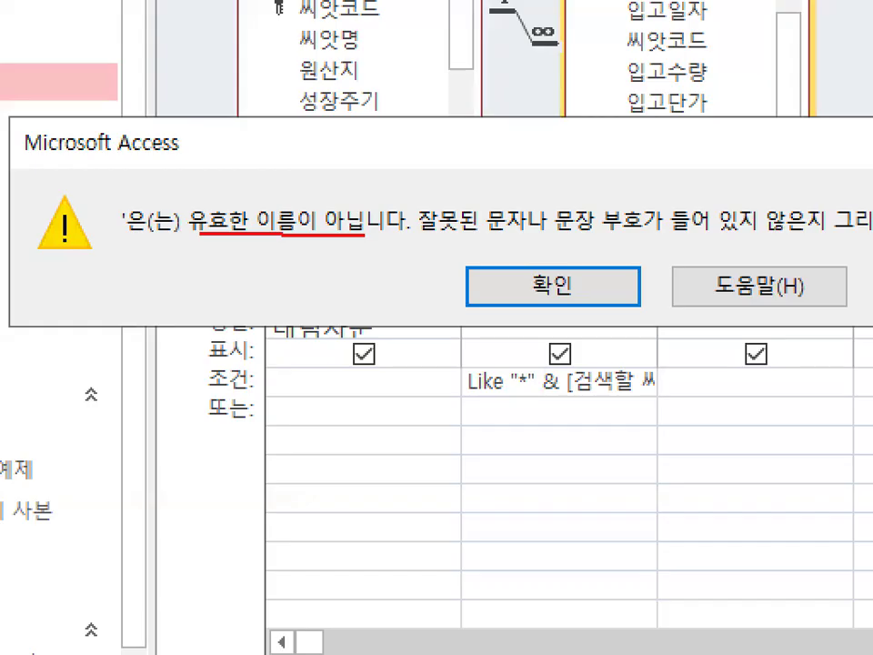
left_click_drag(425, 240, 838, 242)
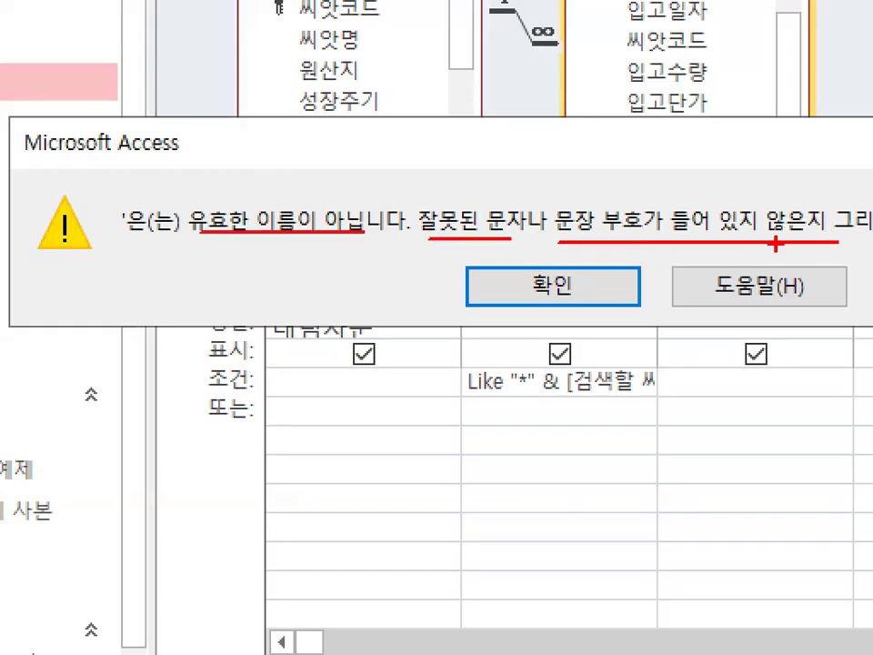
key("Escape")
key("ctrl+1")
left_click(569, 336)
left_click_drag(389, 344, 685, 338)
mouse_move(774, 341)
left_mouse_down()
mouse_move(673, 354)
mouse_move(752, 314)
left_mouse_up()
key("Escape")
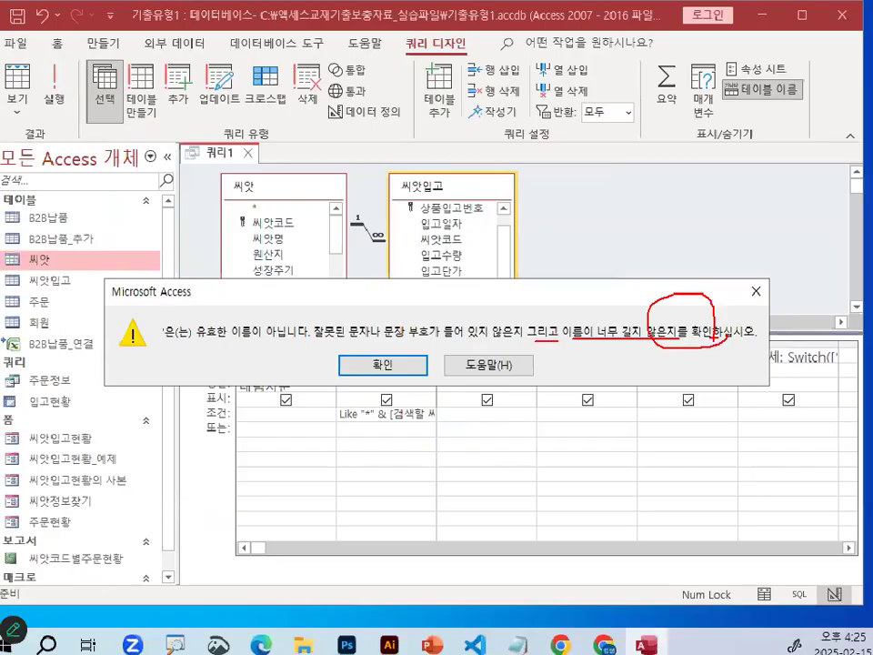
left_click(393, 365)
Widen the 씨앗명 column in the design grid and remove the period before the closing bracket in its criterion.
left_click_drag(442, 344, 630, 353)
key("ctrl+1")
left_click(593, 437)
mouse_move(559, 414)
left_mouse_down()
mouse_move(498, 366)
mouse_move(551, 428)
left_mouse_up()
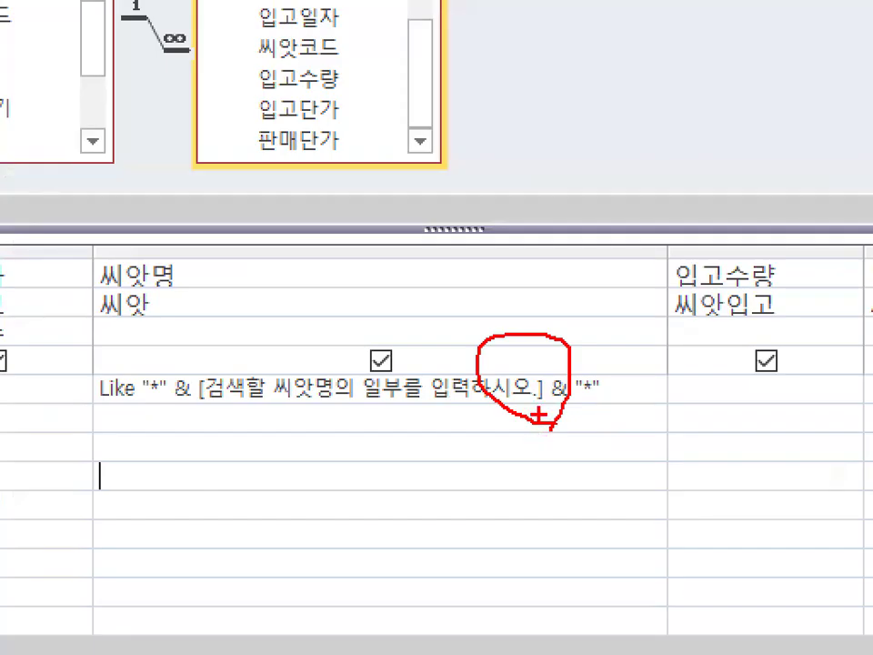
key("Escape")
key("ctrl+1")
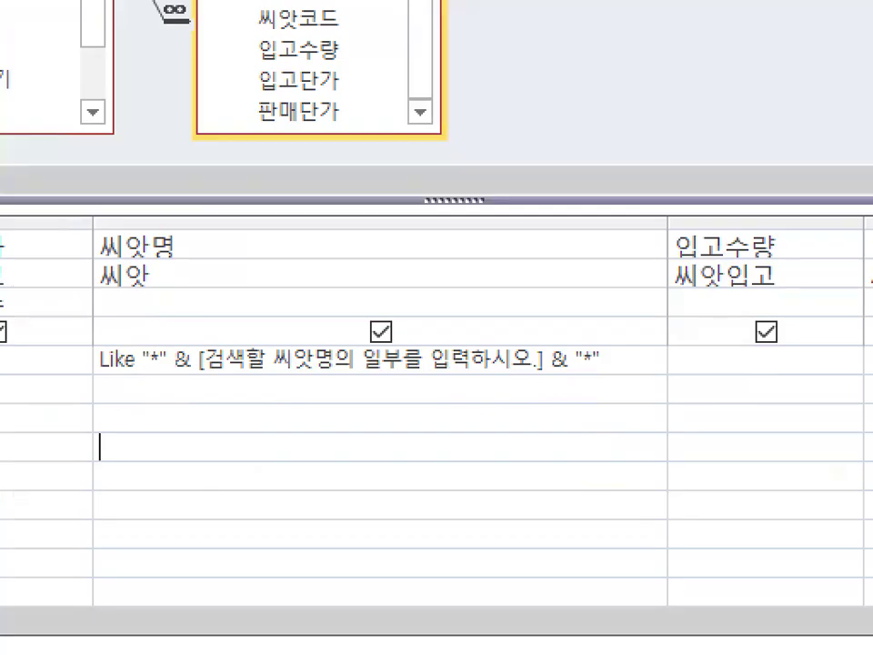
left_click_drag(442, 258, 517, 278)
key("Escape")
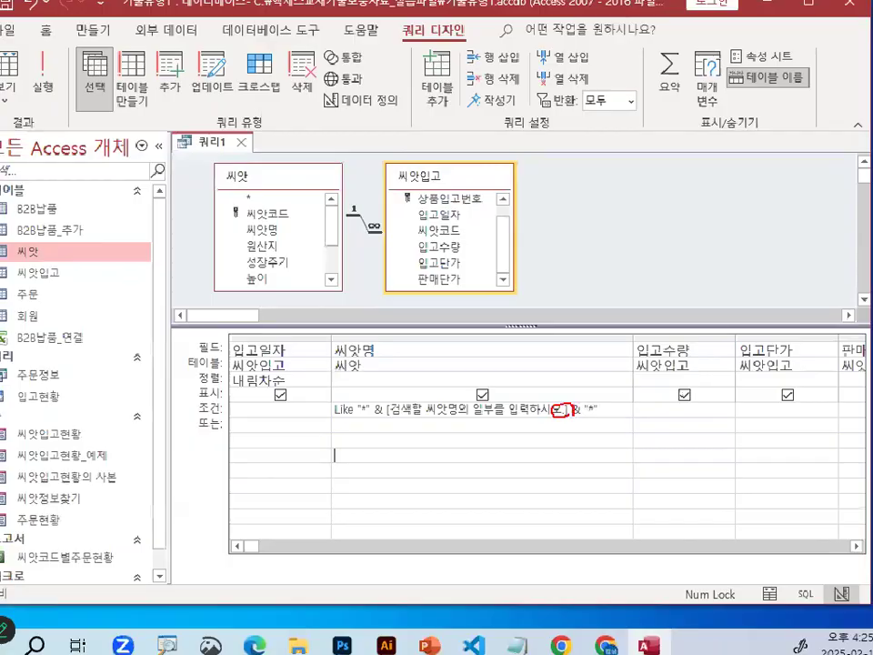
key("BackSpace")
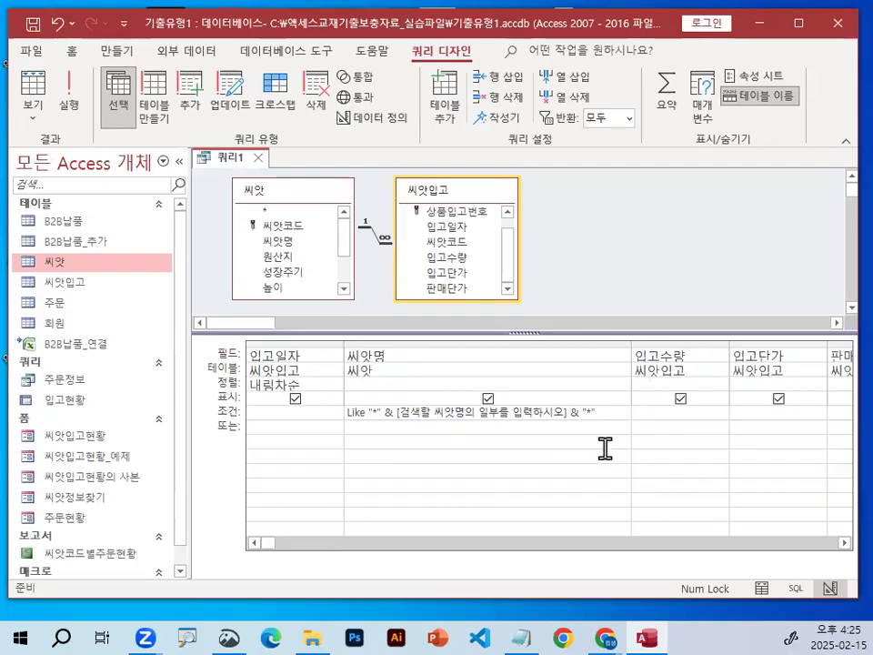
Run the query with 국 as the seed-name search text and check the number of records returned.
left_click(69, 91)
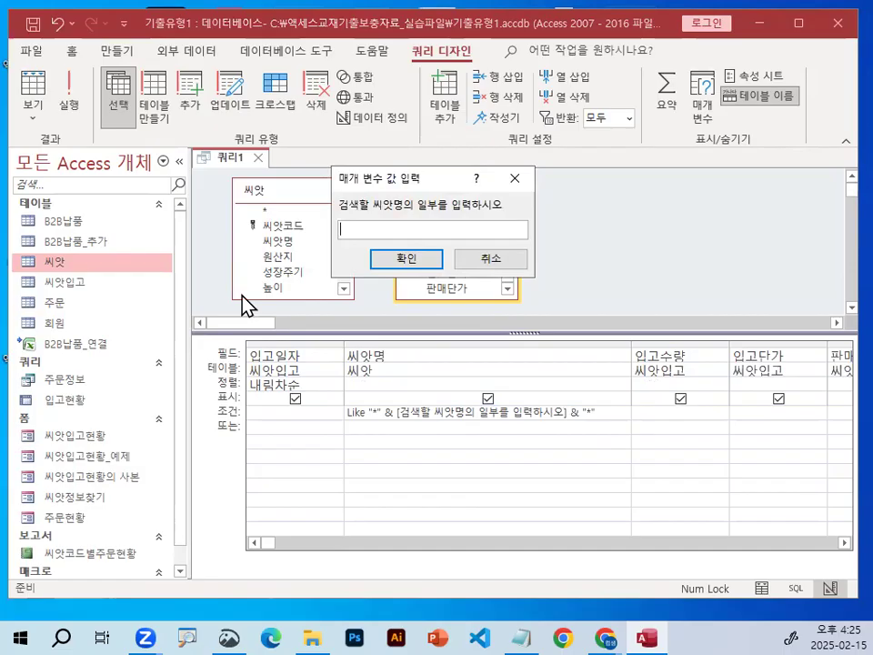
type("국")
key("Return")
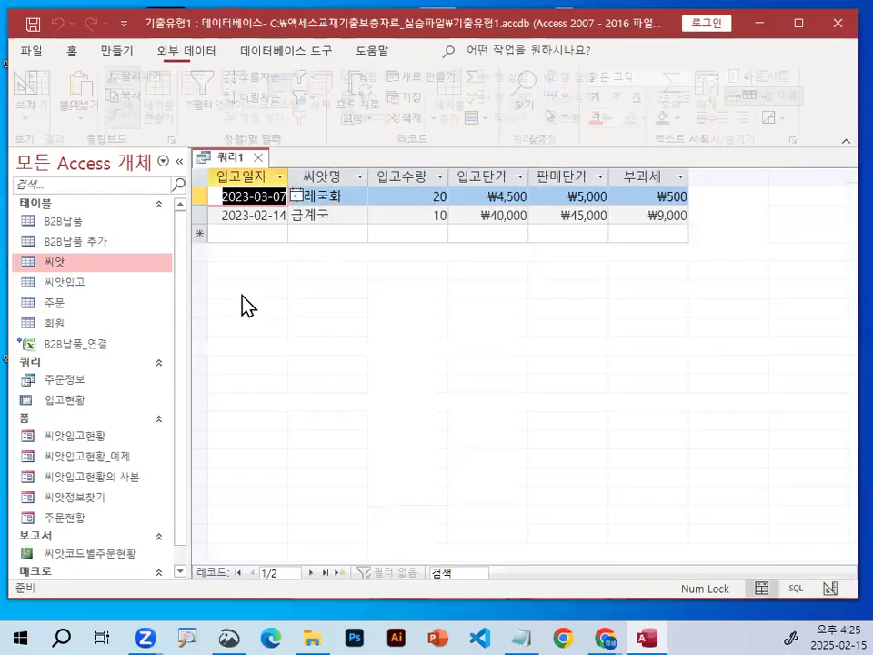
left_click(392, 195)
left_click_drag(343, 515, 344, 525)
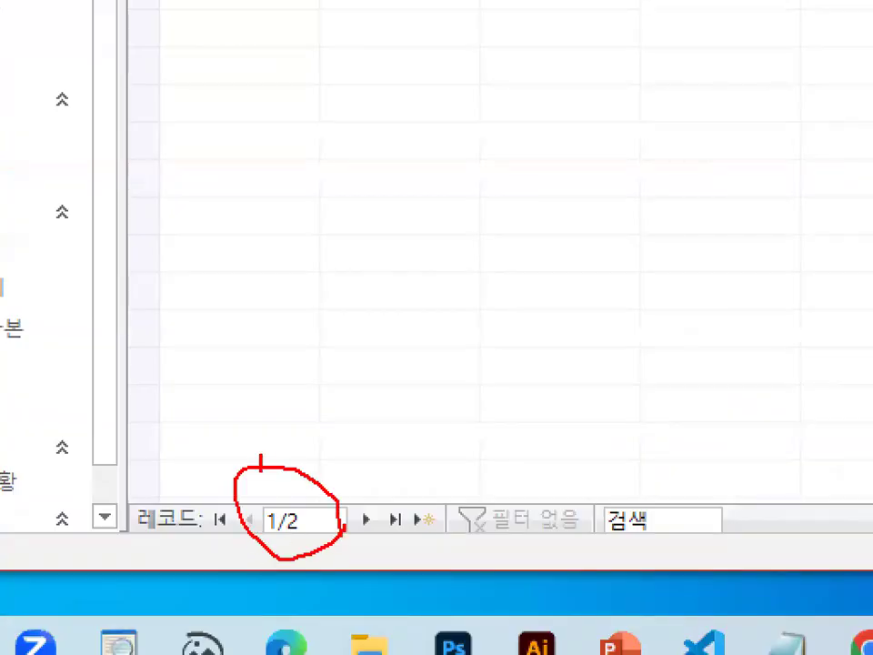
Examine the query result's record count, the returned 입고일자 and 씨앗명 values, and the currency formatting of 입고단가, 판매단가 and 부과세.
left_click_drag(262, 464, 442, 309)
key("Escape")
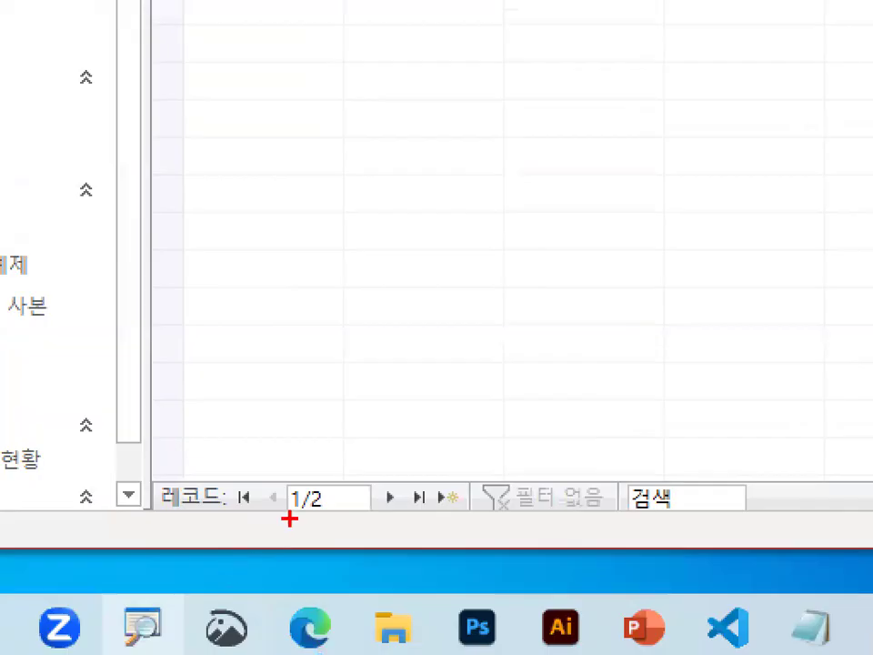
mouse_move(360, 513)
left_mouse_down()
mouse_move(313, 530)
mouse_move(359, 473)
mouse_move(372, 517)
left_mouse_up()
key("Escape")
mouse_move(198, 191)
left_mouse_down()
mouse_move(193, 241)
mouse_move(235, 252)
left_mouse_up()
mouse_move(282, 221)
left_mouse_down()
mouse_move(351, 218)
mouse_move(300, 193)
mouse_move(274, 211)
left_mouse_up()
mouse_move(302, 271)
left_mouse_down()
mouse_move(338, 211)
mouse_move(389, 234)
left_mouse_up()
key("Escape")
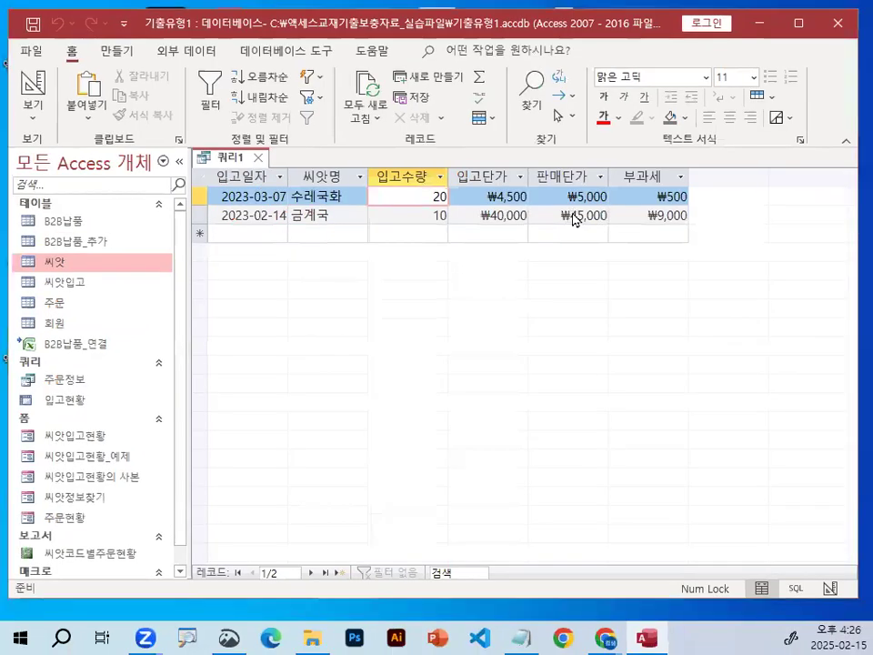
key("ctrl+1")
left_click(583, 214)
mouse_move(859, 227)
left_mouse_down()
mouse_move(716, 244)
mouse_move(338, 190)
mouse_move(672, 154)
mouse_move(820, 220)
left_mouse_up()
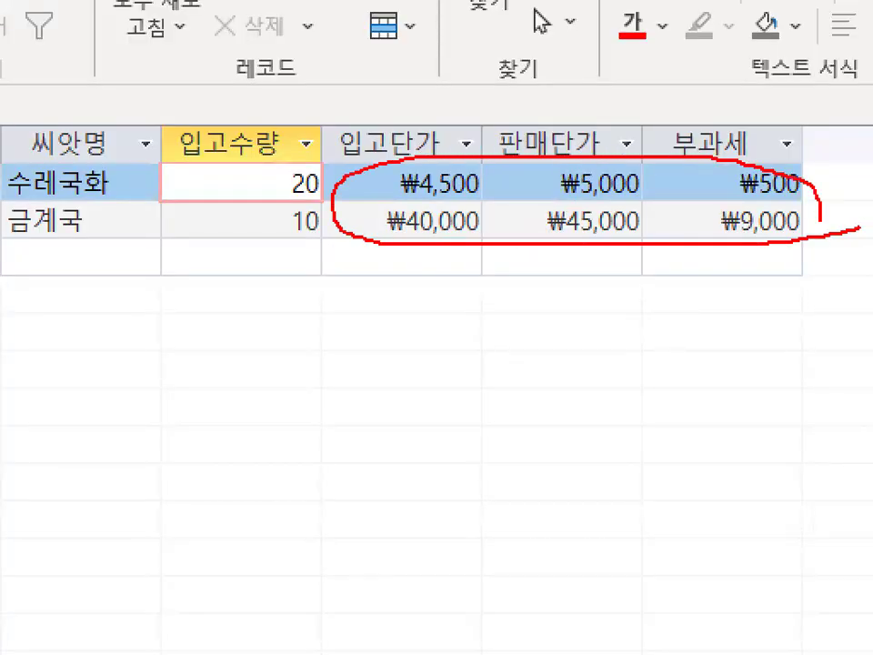
key("Escape")
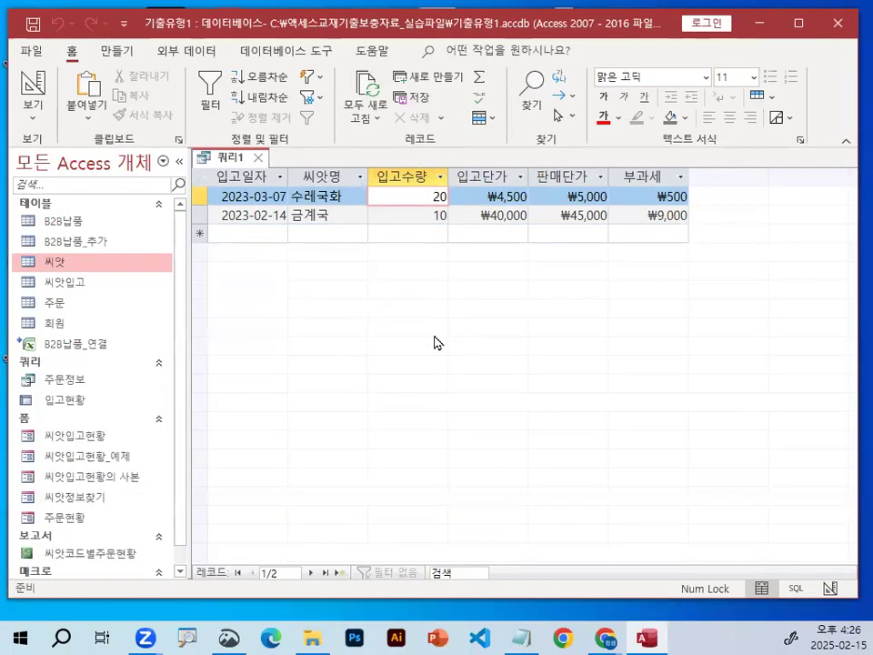
Save the query under the name 씨앗입고조회.
key("ctrl+1")
mouse_move(116, 76)
left_mouse_down()
mouse_move(44, 13)
mouse_move(107, 57)
left_mouse_up()
key("Escape")
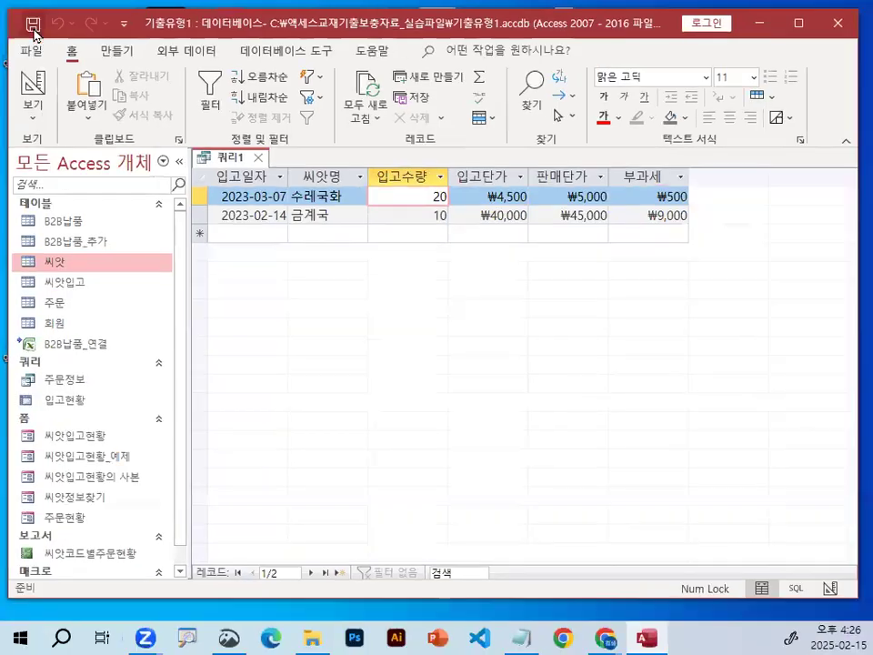
key("ctrl+s")
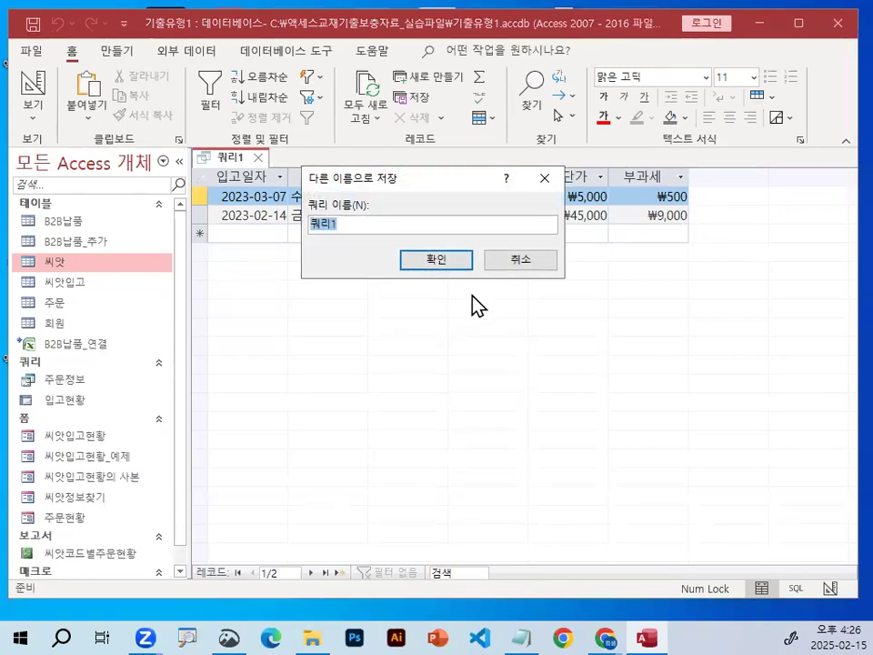
type("ㅆ")
type("앗입고")
type("조회")
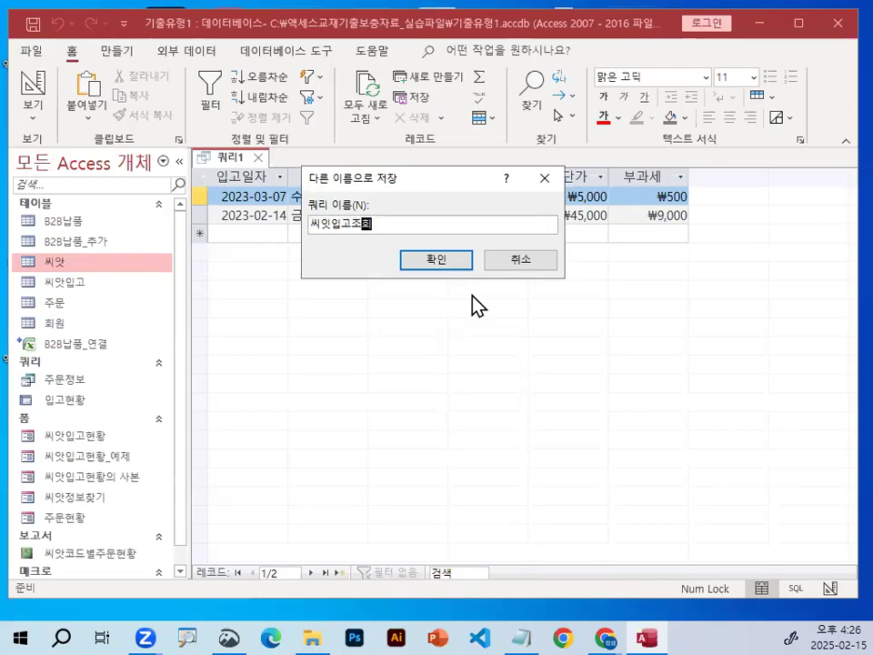
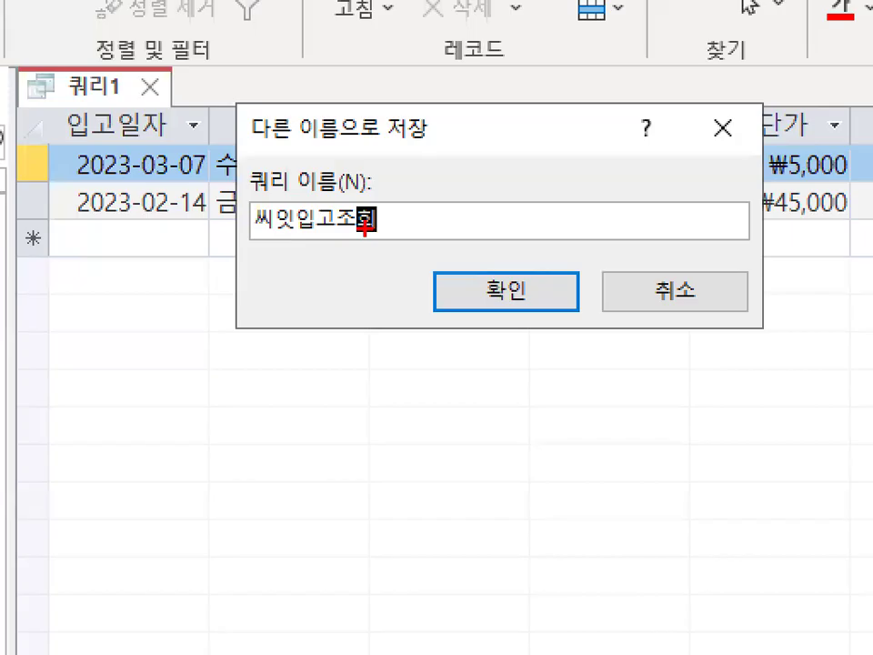
Correct the second syllable of the query name so it reads 씨앗입고조회, and confirm the save.
mouse_move(383, 234)
left_mouse_down()
mouse_move(219, 240)
mouse_move(402, 242)
left_mouse_up()
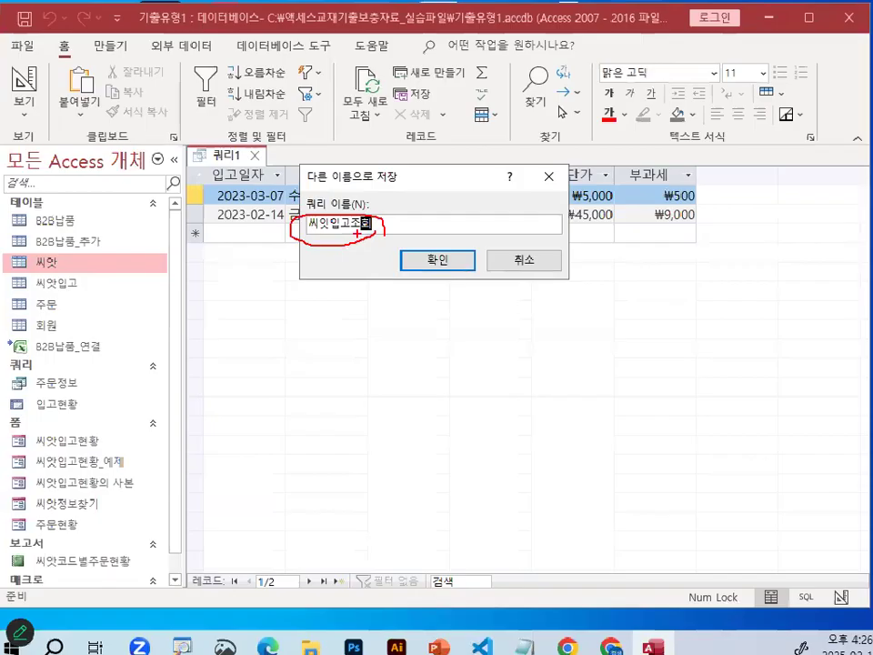
left_click_drag(321, 223, 331, 224)
type("ㅇ")
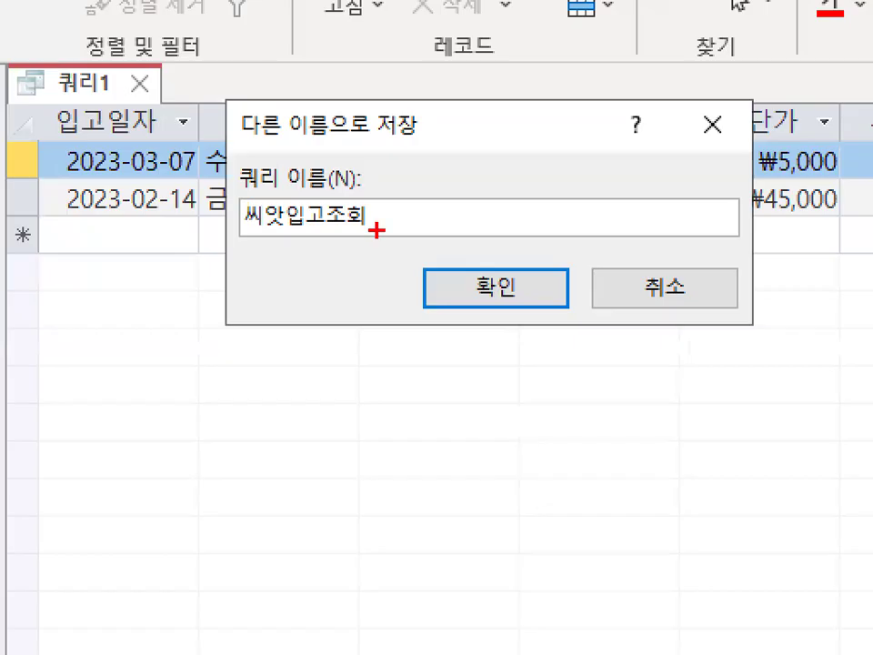
mouse_move(375, 231)
left_mouse_down()
mouse_move(310, 221)
mouse_move(357, 227)
left_mouse_up()
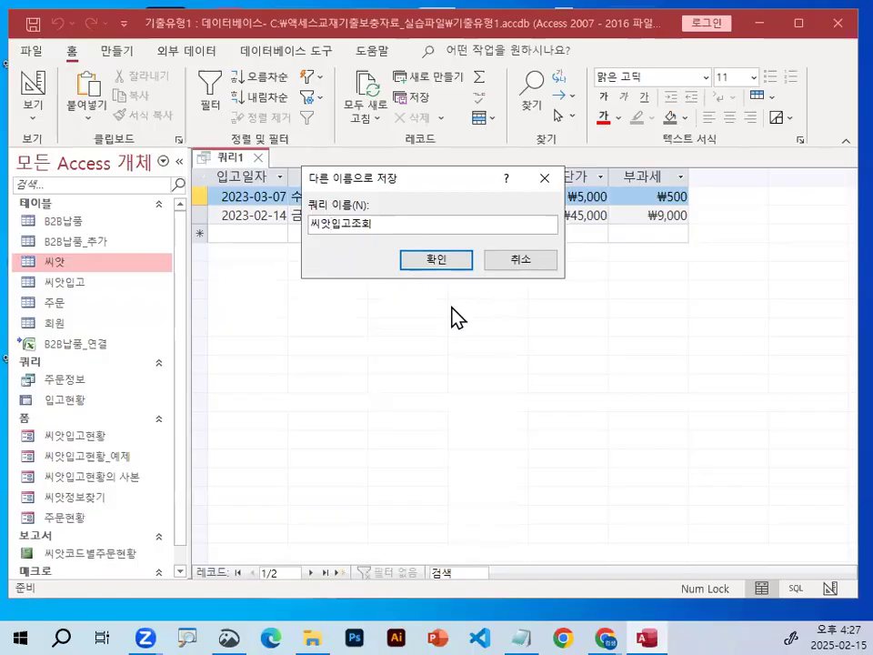
left_click(424, 259)
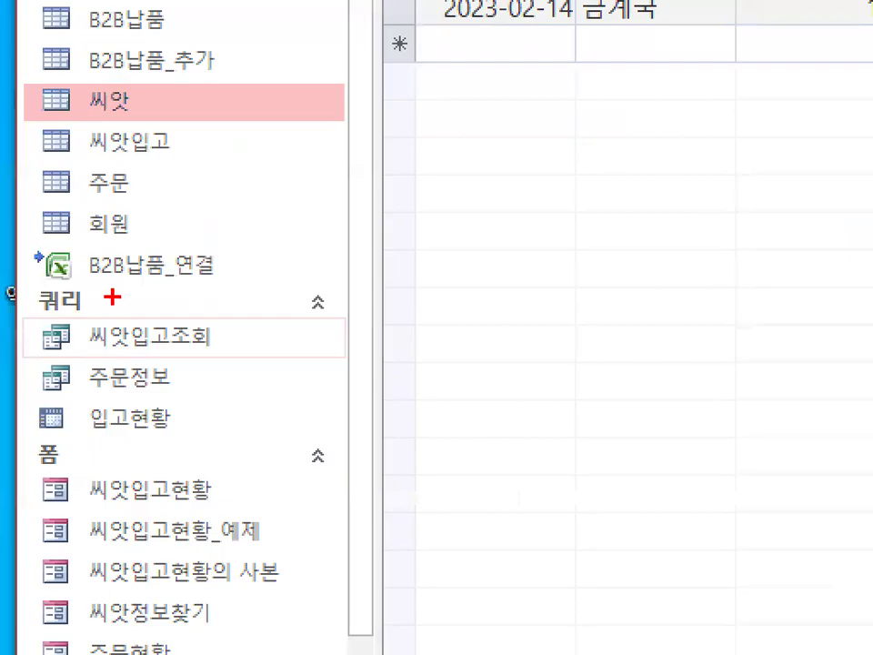
Check the saved 씨앗입고조회 entry in the list of queries and close its datasheet.
mouse_move(55, 363)
left_mouse_down()
mouse_move(50, 357)
mouse_move(251, 346)
left_mouse_up()
mouse_move(142, 296)
left_mouse_down()
mouse_move(178, 284)
mouse_move(220, 227)
left_mouse_up()
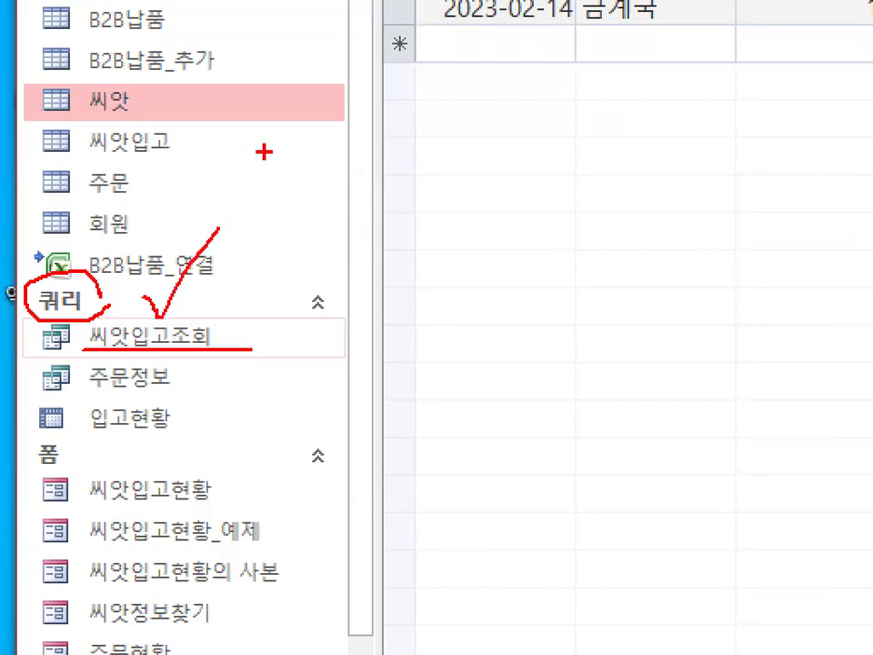
key("Escape")
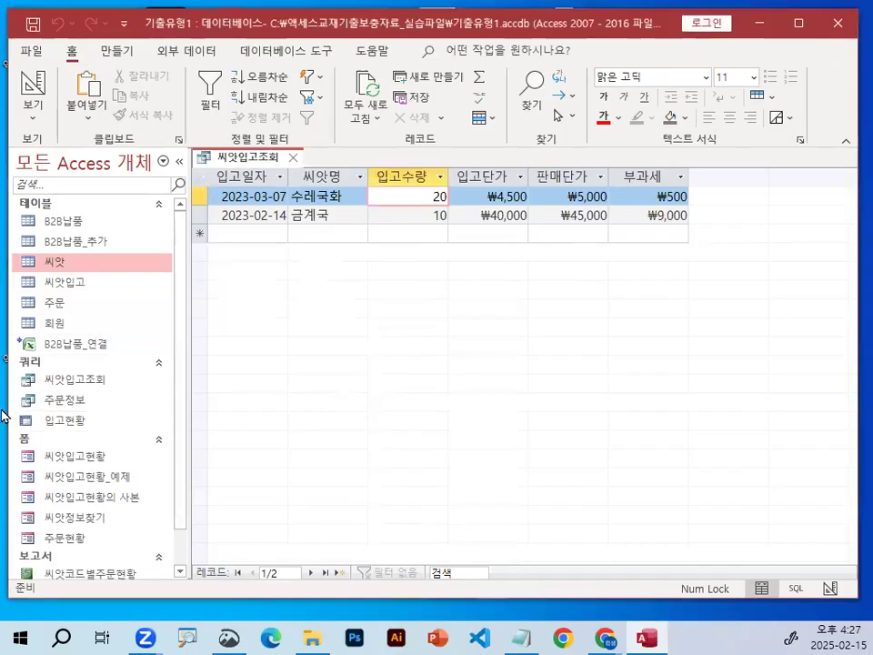
key("ctrl+1")
left_click(1, 410)
mouse_move(225, 355)
left_mouse_down()
mouse_move(224, 334)
mouse_move(224, 352)
left_mouse_up()
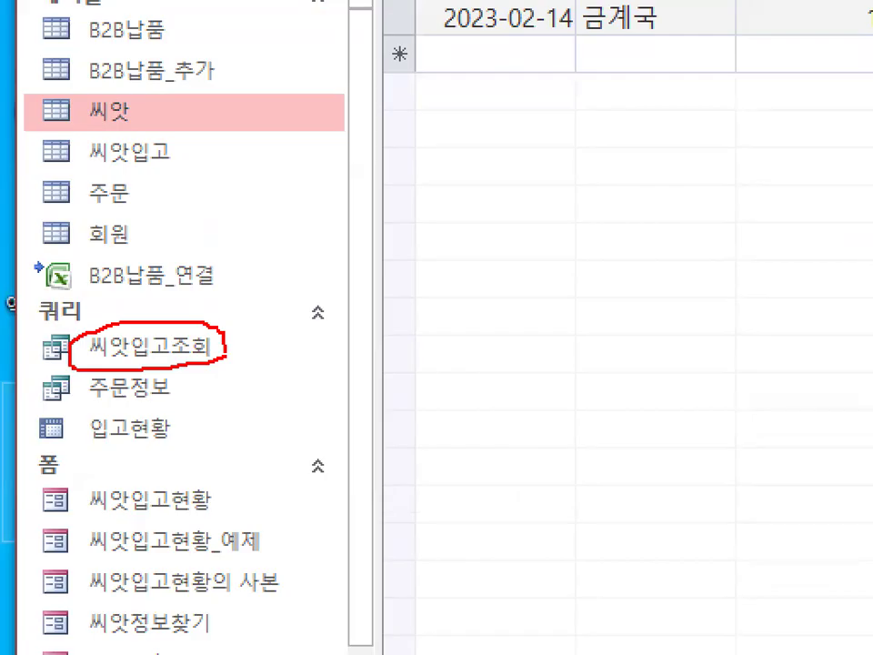
mouse_move(684, 85)
left_mouse_down()
mouse_move(569, 6)
mouse_move(637, 89)
left_mouse_up()
key("Escape")
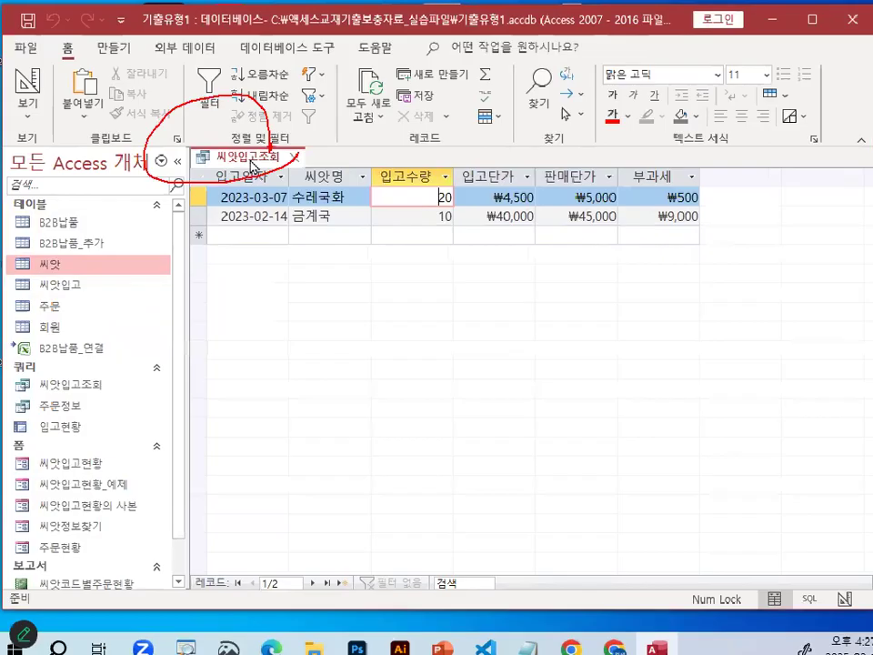
left_click(359, 152)
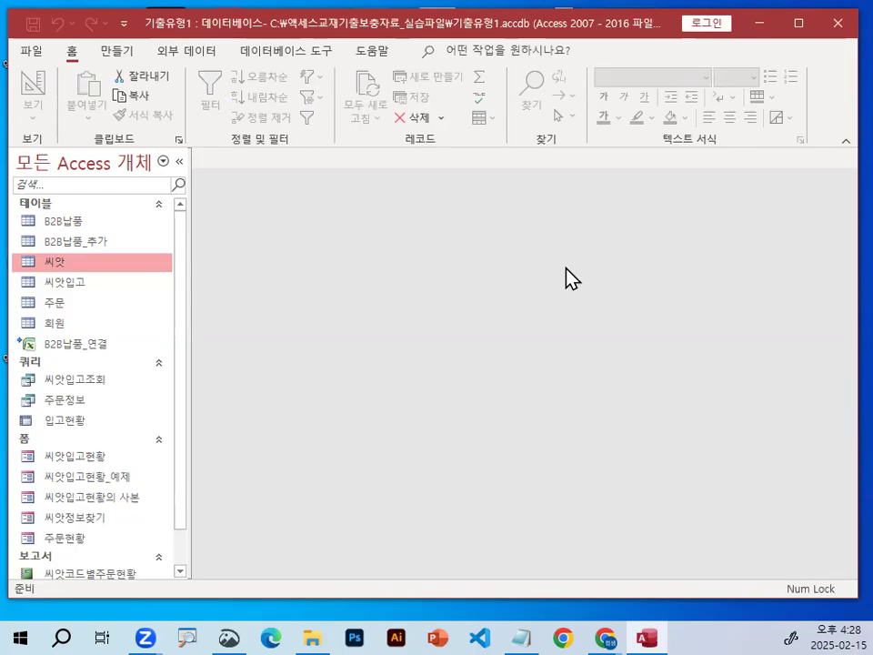
Switch to the Notepad class notes and remove the extra blank lines above the line 매개변수창을 띄우기 위해서.
left_click(535, 627)
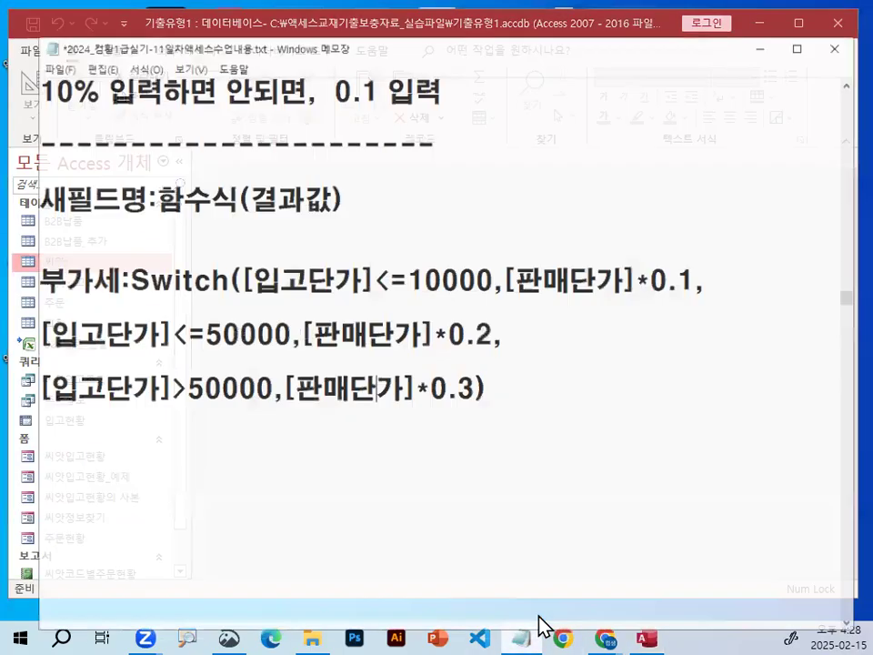
left_click(292, 447)
scroll(294, 436, "down", 1)
left_click(297, 392)
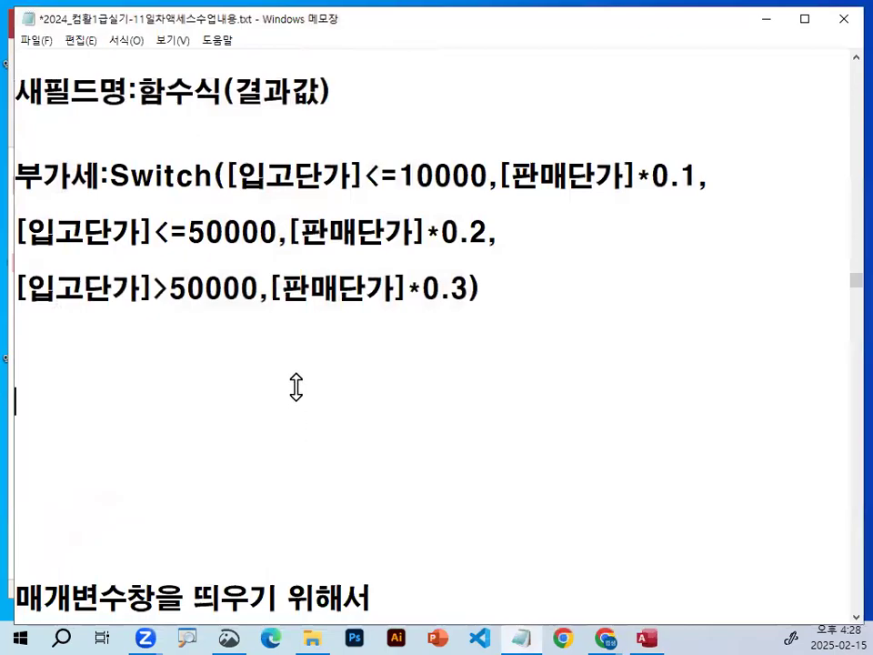
key("BackSpace")
key("Delete")
key("Delete")
key("Delete")
key("Delete")
key("Delete")
key("Delete")
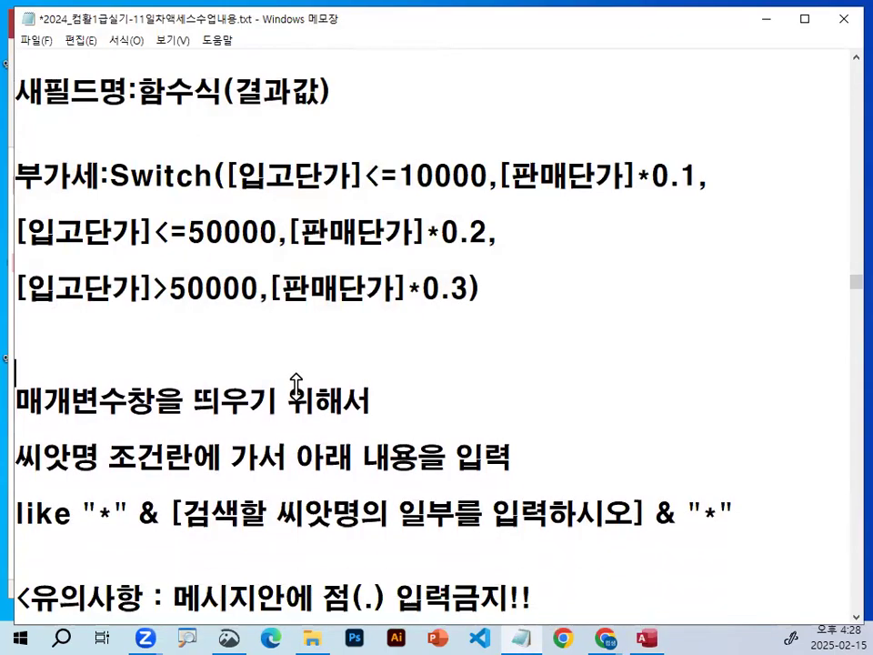
Insert blank lines between the dashed divider and the 기출유형1) heading in the notes.
scroll(295, 384, "down", 3)
scroll(296, 387, "down", 2)
key("Down")
key("Down")
key("Up")
key("Up")
key("Up")
key("Down")
key("shift+End")
key("Up")
key("Up")
key("Up")
key("Delete")
key("Up")
key("Up")
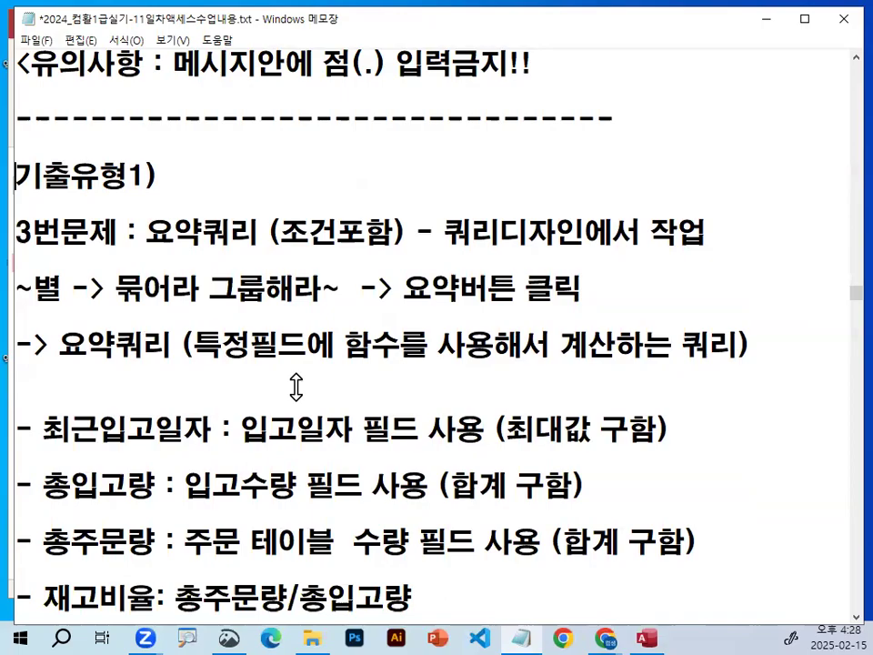
key("Return")
key("Return")
key("Return")
key("Up")
key("Up")
key("Up")
key("Up")
key("Down")
Write the note line 쿼리문제에서 ~별 쿼리유형은 2가지 directly below the dashed divider.
type("쿼리무")
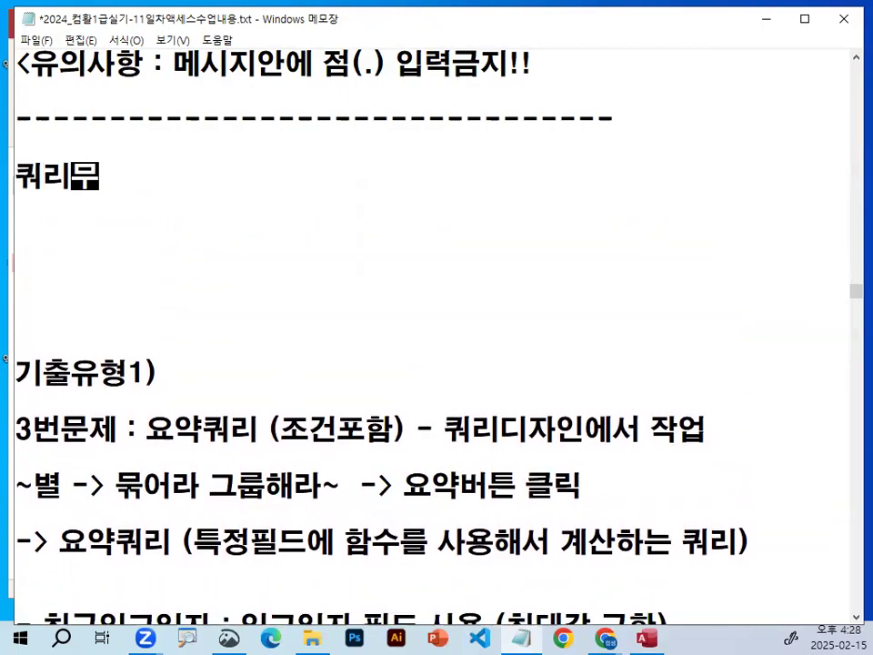
type("문제에서  ~별  쿼리문제ㄴ")
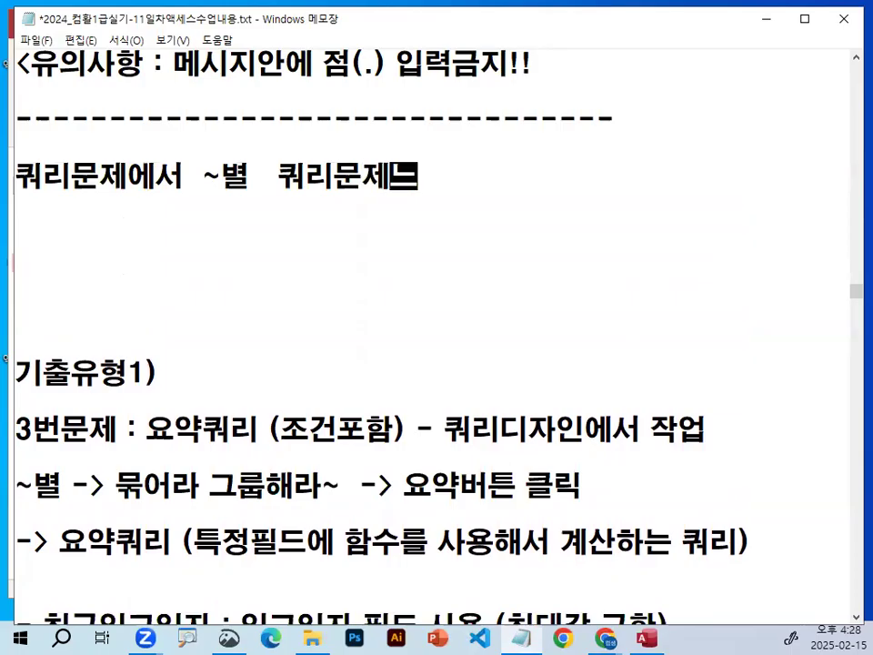
key("BackSpace")
key("BackSpace")
key("BackSpace")
type("유형은")
type("  ㄷ")
key("BackSpace")
type("2가지")
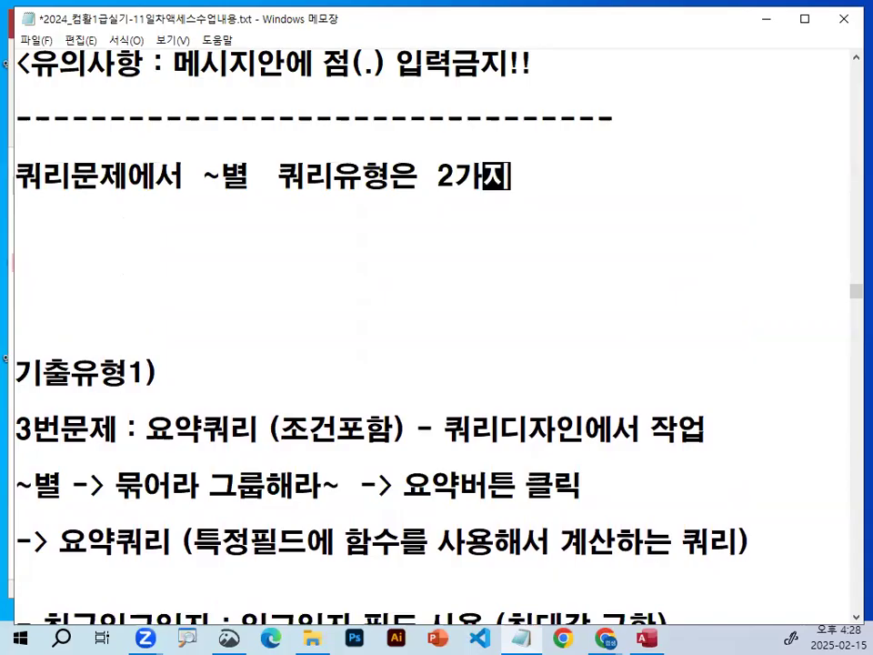
Add a line listing the two query types as 요약쿼리, 크로스탭쿼리.
key("Return")
type("ㅇㅇ")
key("BackSpace")
key("BackSpace")
type("입")
key("BackSpace")
key("BackSpace")
key("BackSpace")
type("요가")
key("BackSpace")
type("약쿼리, 크로스탭쿼리")
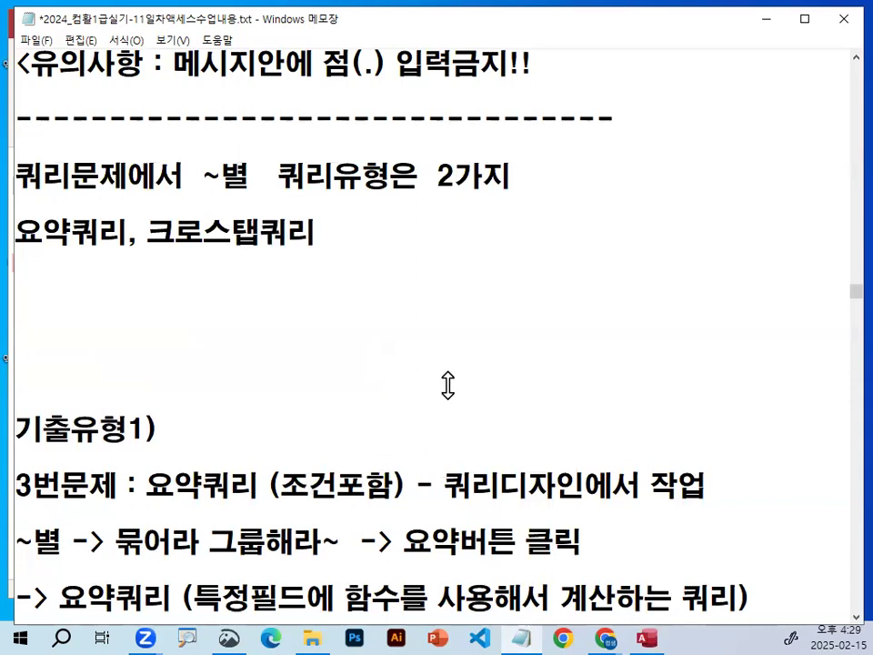
type(" (값영역ㅇ")
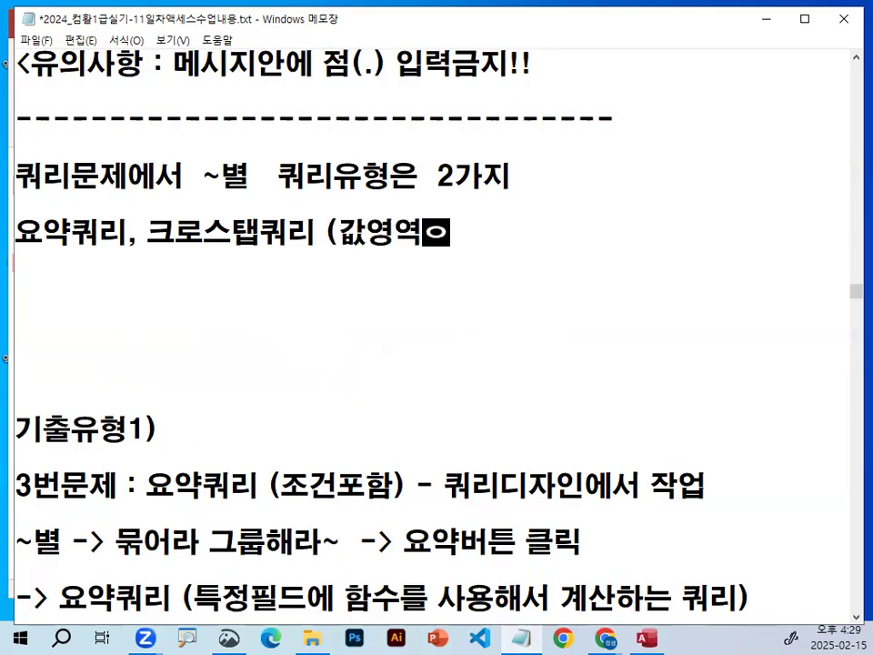
type("에 함수ㅅ")
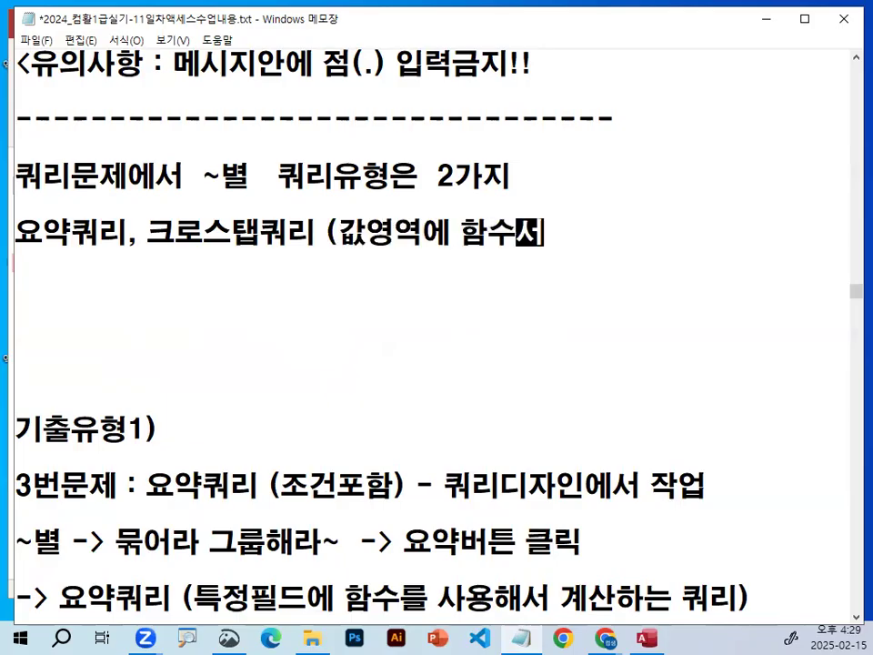
type("선ㅌ개)")
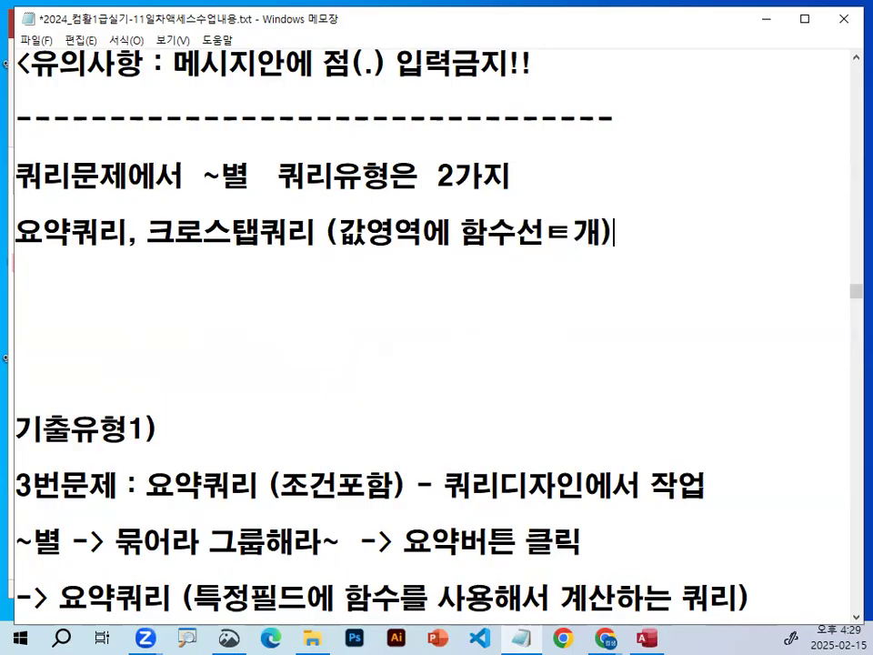
Append the remark (값영역에 함수선택) after 크로스탭쿼리.
key("BackSpace")
key("BackSpace")
key("BackSpace")
type("택")
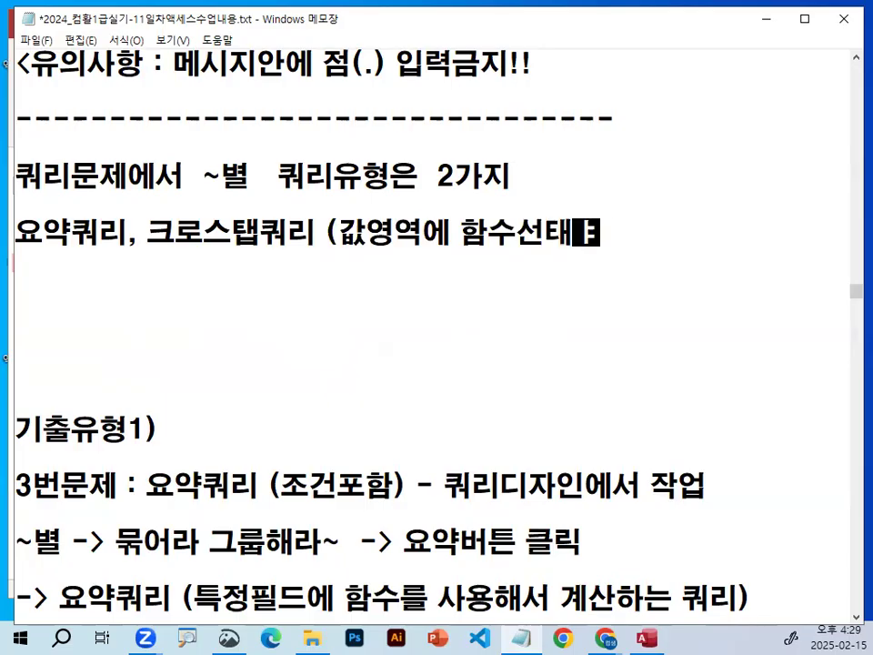
type(")")
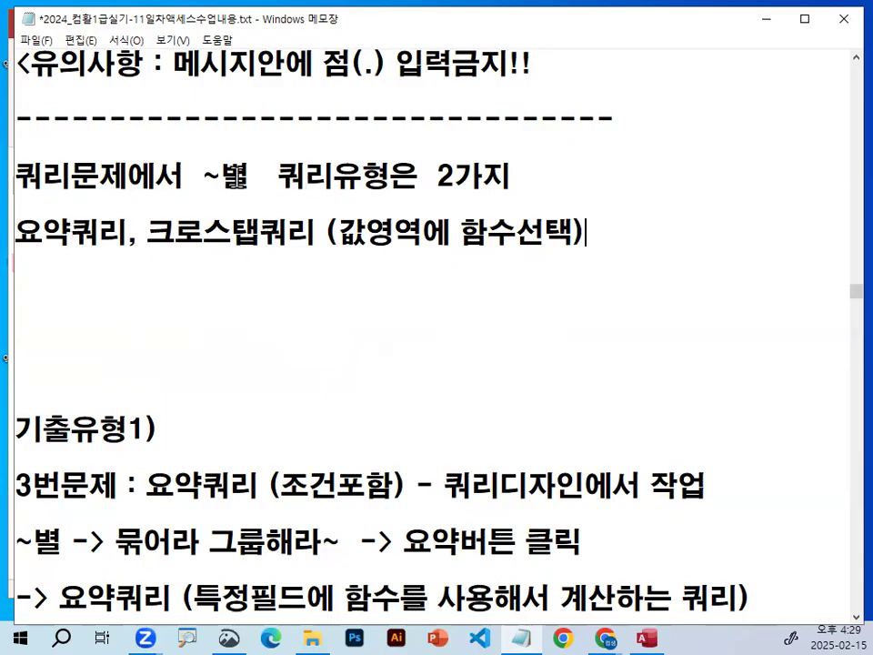
double_click(234, 175)
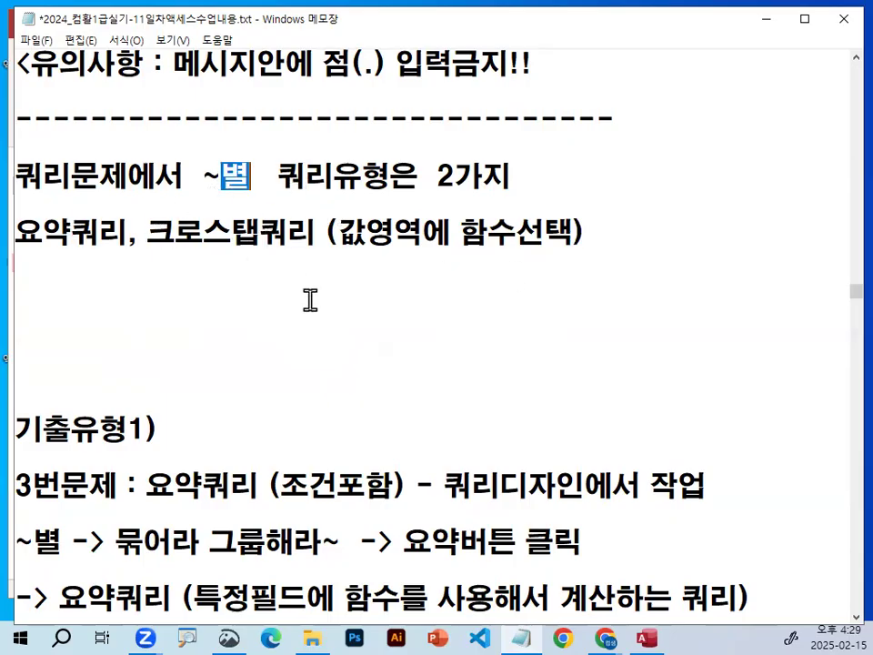
left_click(171, 282)
left_click_drag(461, 235, 585, 234)
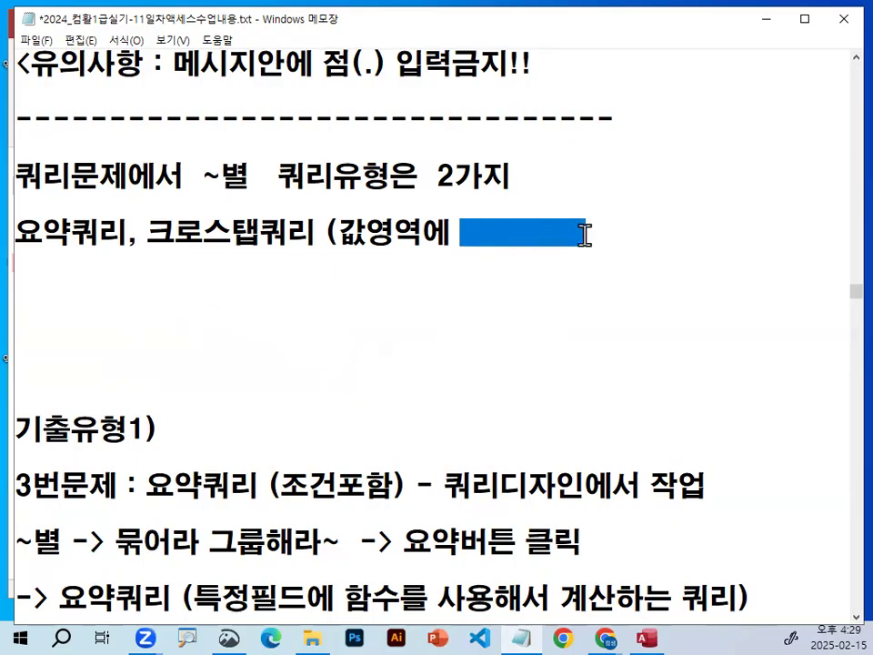
left_click_drag(16, 235, 336, 232)
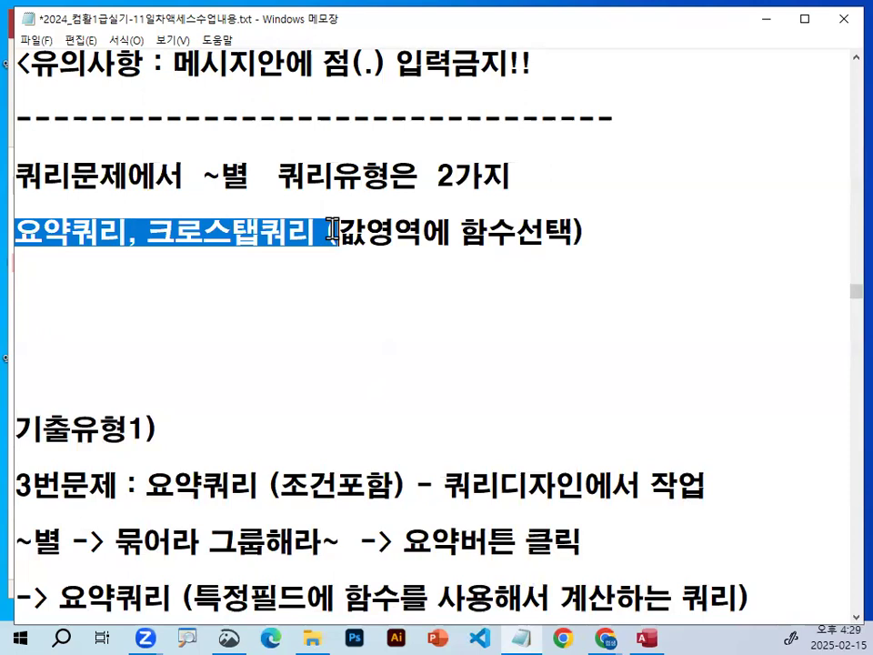
left_click_drag(24, 230, 318, 230)
Replace the spare blank lines below the query-type note with a dashed divider and leave one blank line above 기출유형1).
left_click(227, 278)
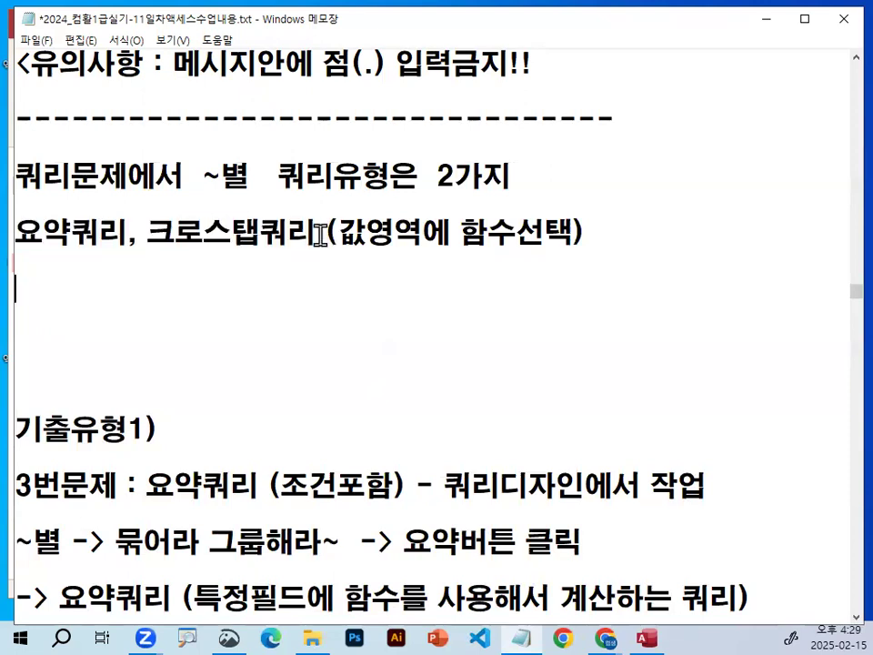
key("Delete")
key("Delete")
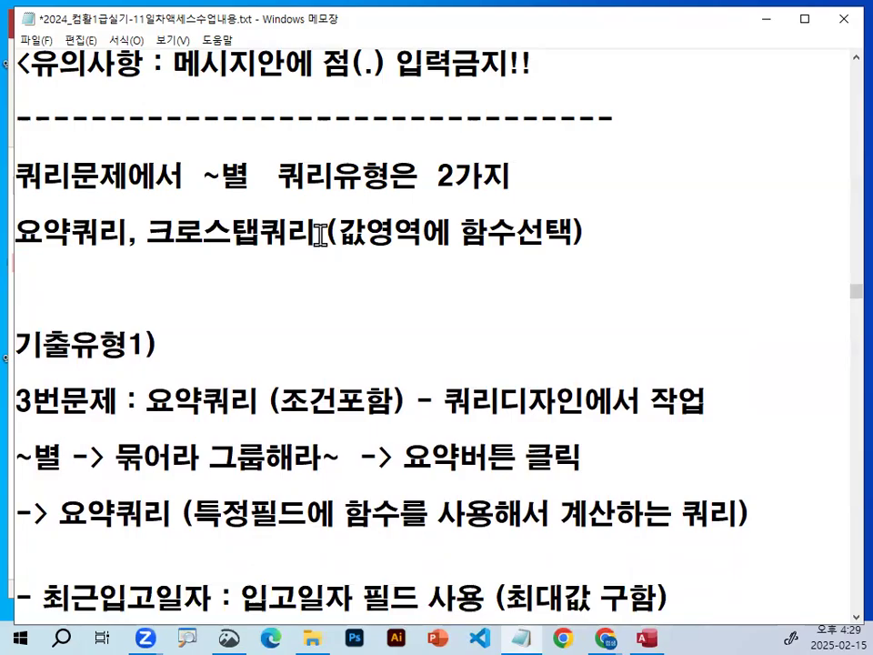
type("----------------------------------")
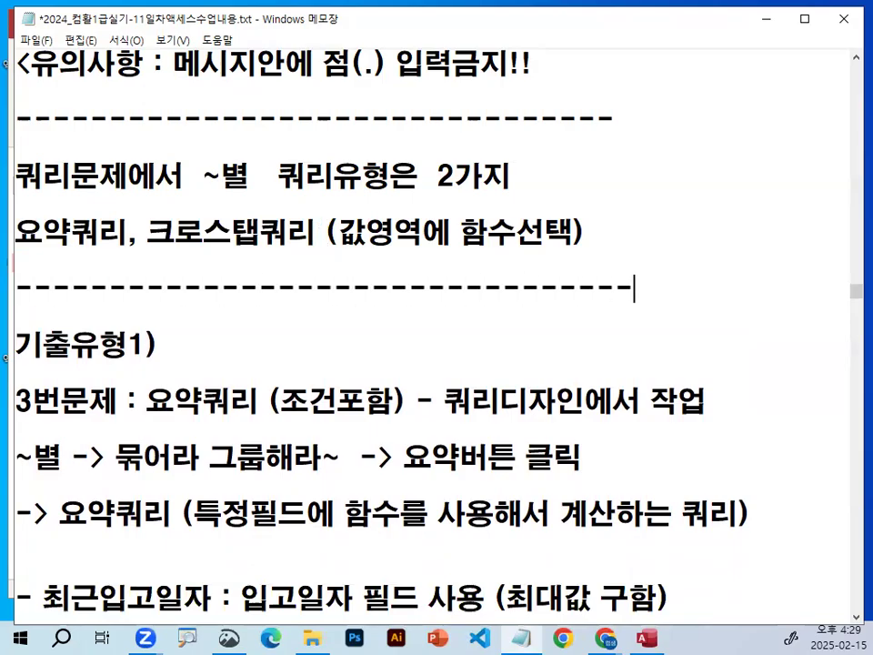
key("Down")
key("Return")
Review the notes for 기출유형1) problem 3, highlighting the 조건포함 remark on the summary query.
scroll(345, 274, "down", 1)
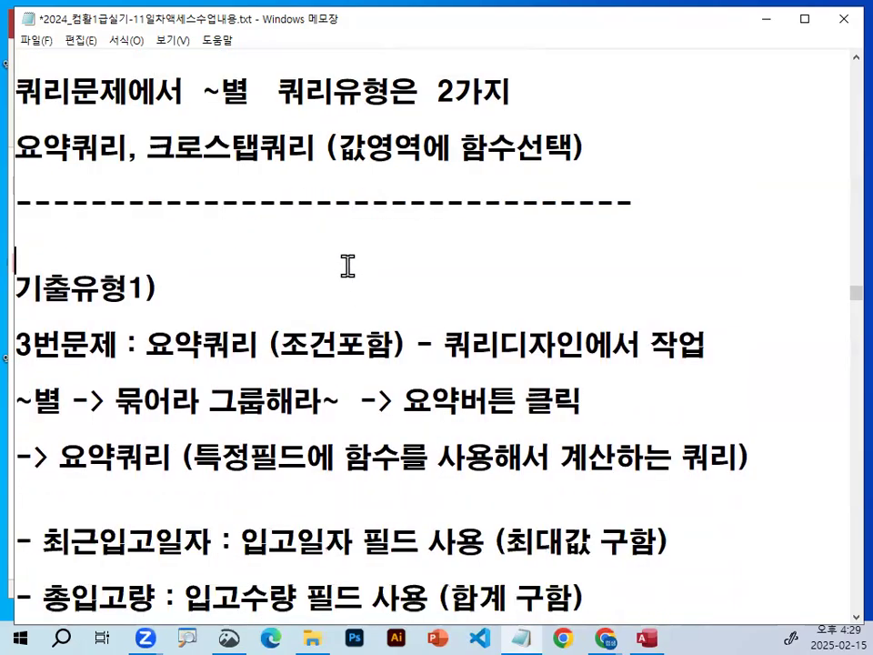
scroll(346, 265, "down", 1)
left_click_drag(154, 274, 398, 259)
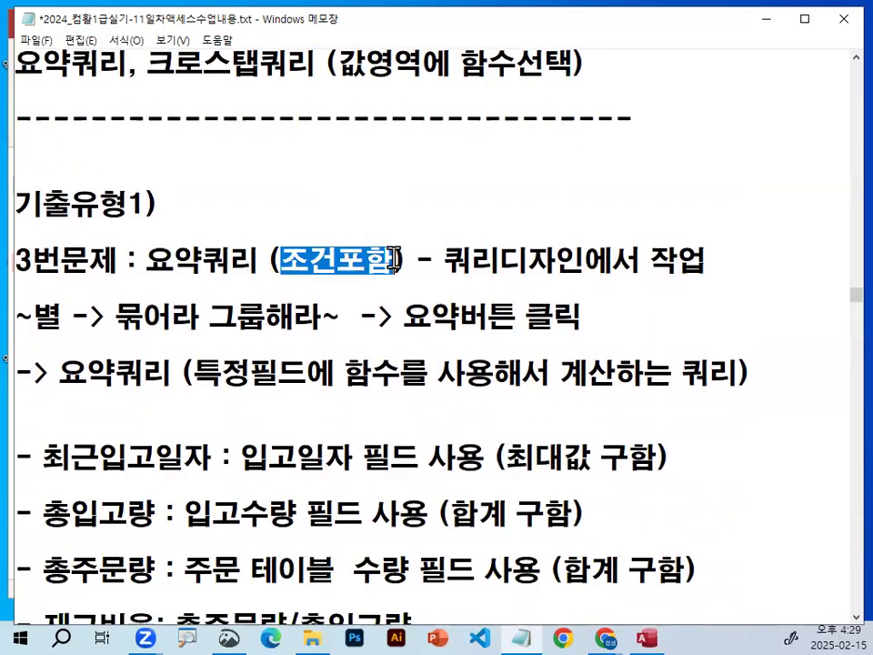
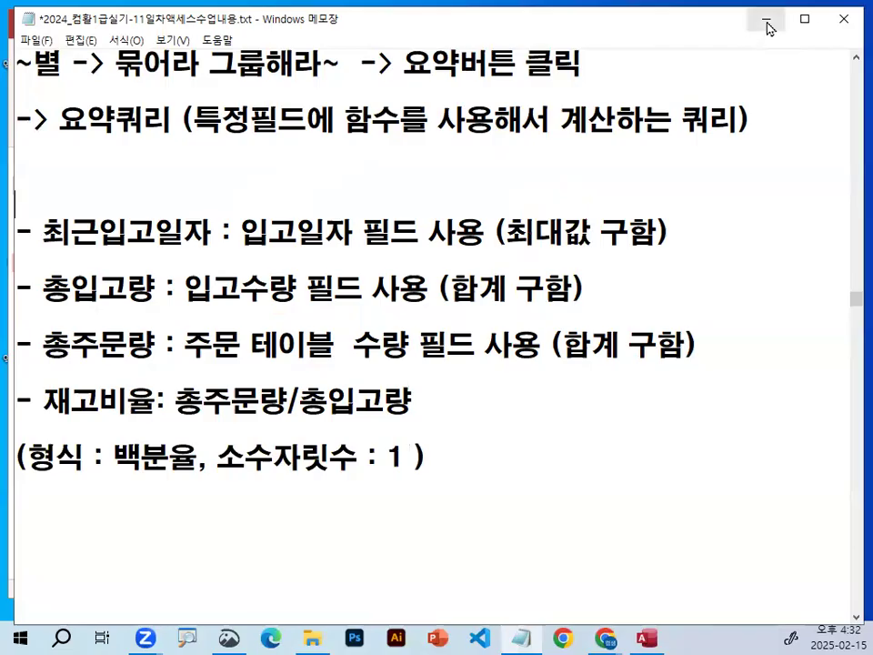
Leave the Notepad notes for the Access database 기출유형1 and start a new query in design view.
left_click(767, 19)
key("ctrl+2")
mouse_move(145, 51)
left_mouse_down()
mouse_move(97, 53)
mouse_move(135, 51)
left_mouse_up()
key("Escape")
left_click(122, 53)
key("ctrl+1")
left_click(224, 93)
mouse_move(414, 115)
left_mouse_down()
mouse_move(364, 145)
mouse_move(408, 100)
left_mouse_up()
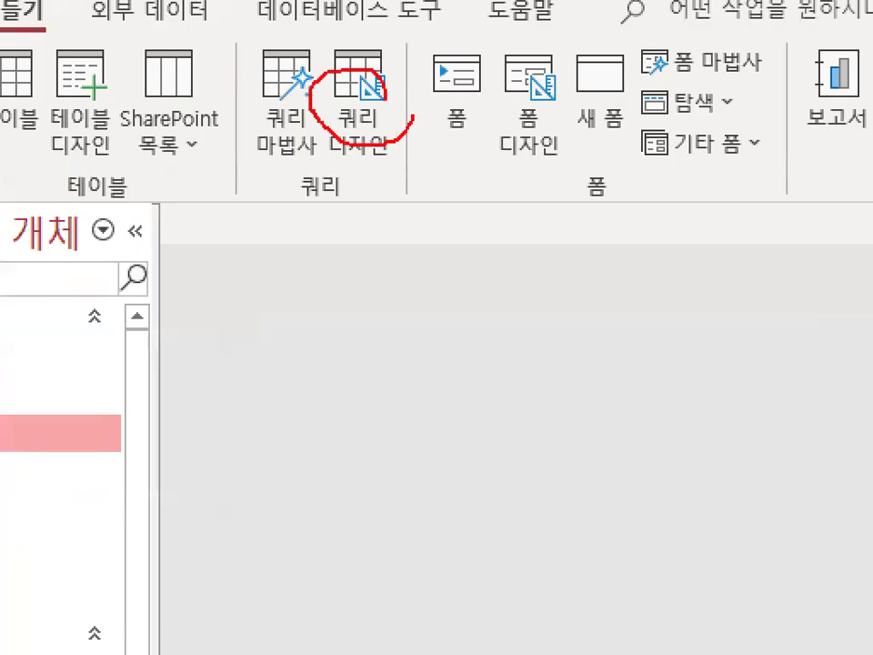
key("Escape")
left_click(359, 128)
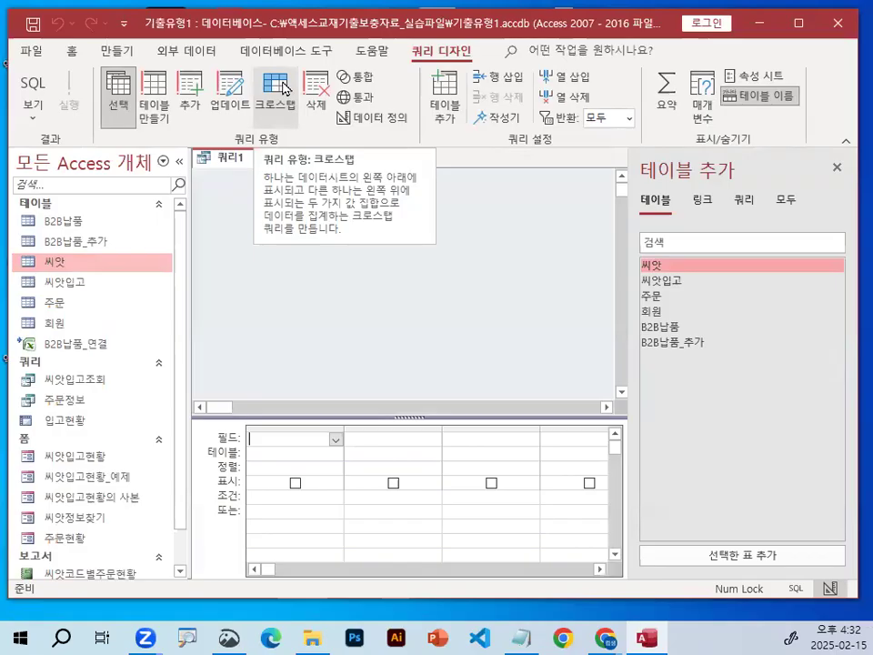
Add the tables 씨앗입고, 씨앗 and 주문 to the query, place 주문 beside 씨앗, and enlarge the design grid.
double_click(671, 282)
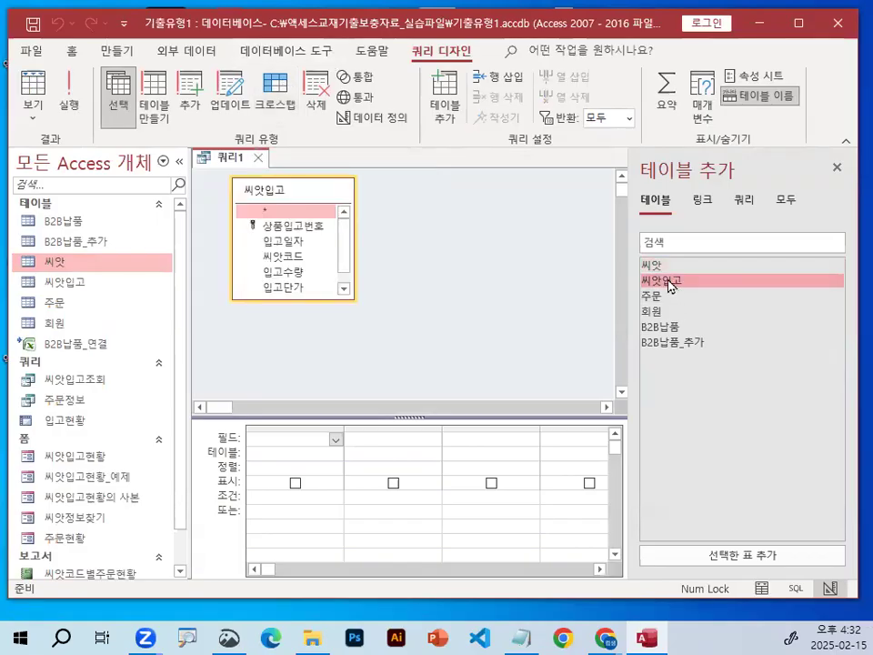
double_click(662, 266)
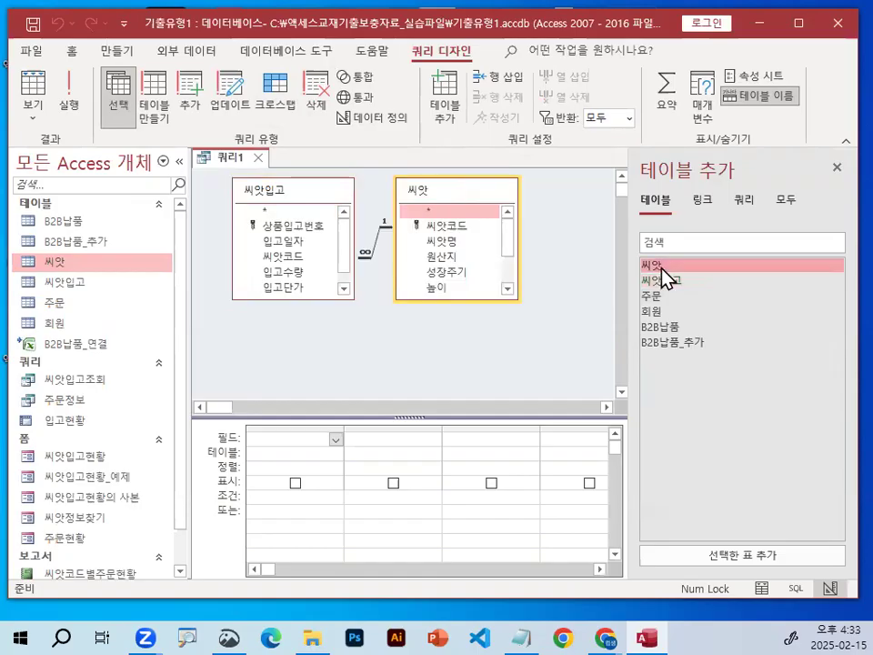
double_click(656, 296)
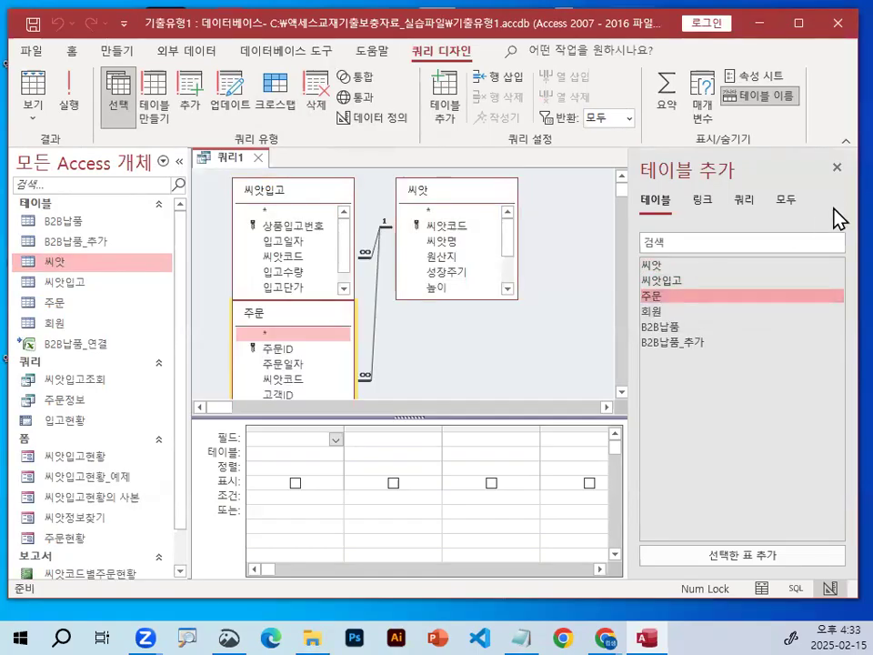
left_click(837, 167)
left_click_drag(350, 319, 686, 204)
left_click_drag(561, 415, 556, 339)
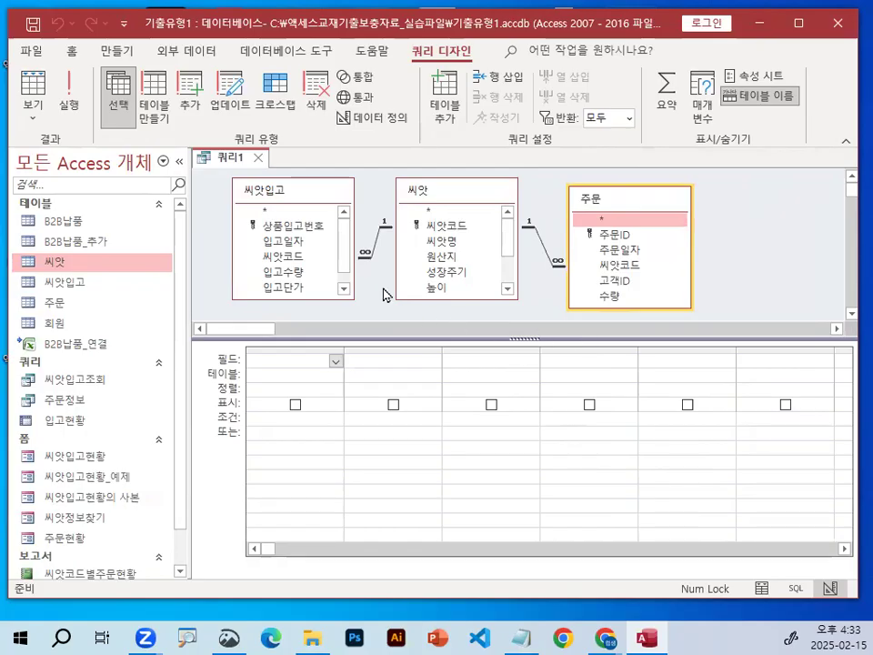
Add the field 씨앗명 from 씨앗 and the field 입고일자 from 씨앗입고 to the query grid.
double_click(447, 252)
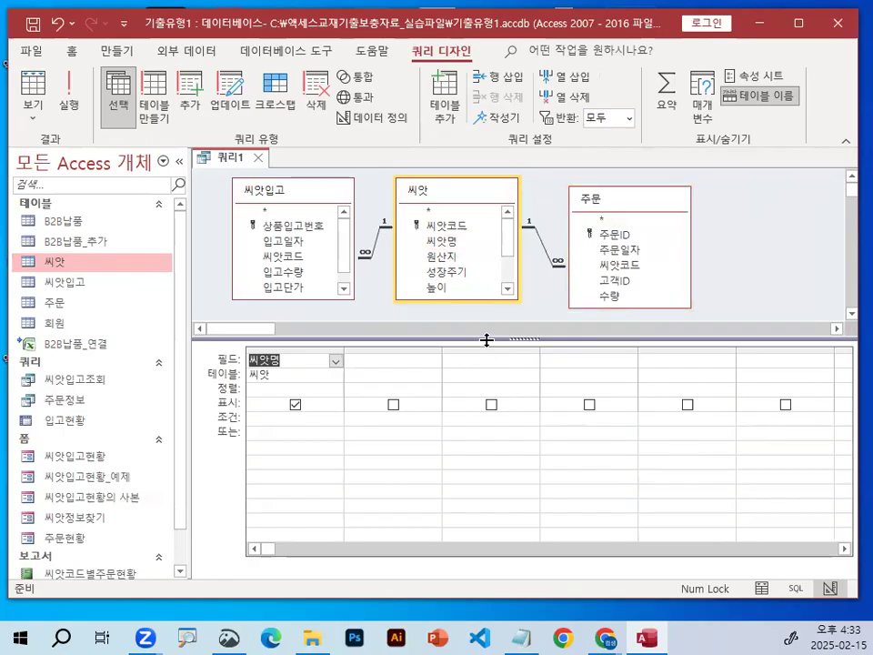
key("ctrl+1")
left_click(283, 245)
mouse_move(297, 142)
left_mouse_down()
mouse_move(225, 146)
mouse_move(286, 124)
mouse_move(288, 141)
left_mouse_up()
mouse_move(329, 247)
left_mouse_down()
mouse_move(242, 239)
mouse_move(332, 239)
left_mouse_up()
key("Escape")
double_click(283, 239)
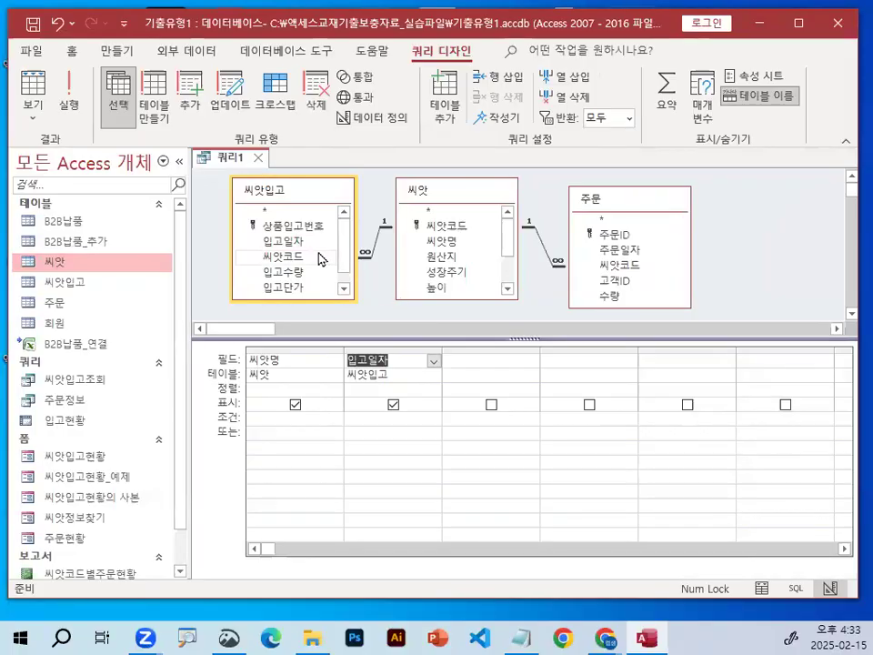
Add the field 입고수량 from the 씨앗입고 table as the third query column.
key("ctrl+1")
left_click(290, 274)
left_click_drag(266, 272, 302, 271)
mouse_move(241, 283)
left_mouse_down()
mouse_move(303, 247)
mouse_move(321, 267)
left_mouse_up()
key("Escape")
left_click(288, 276)
double_click(289, 273)
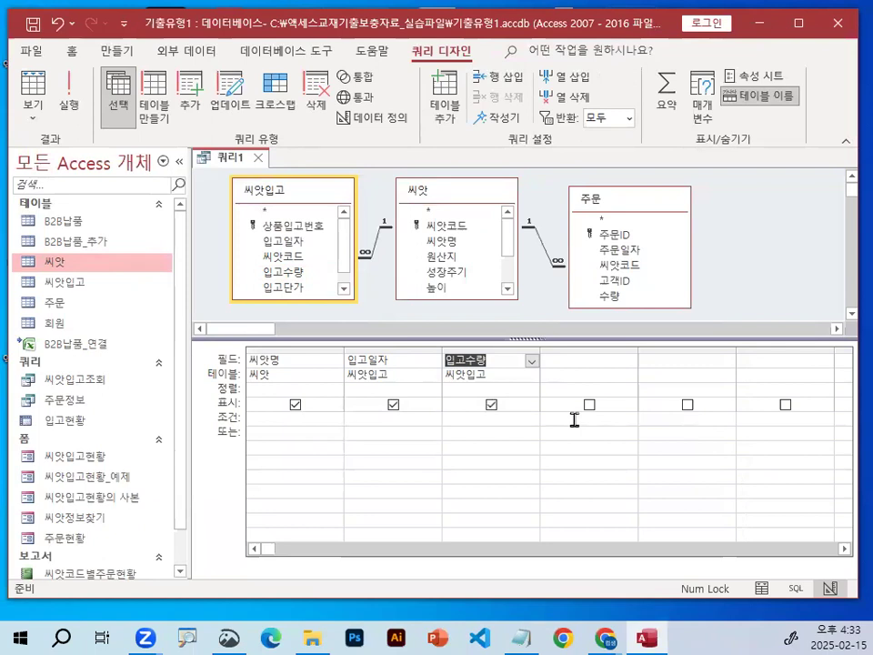
Add the field 수량 from the 주문 table as the fourth query column.
key("ctrl+1")
mouse_move(631, 201)
left_mouse_down()
mouse_move(563, 230)
mouse_move(608, 202)
left_mouse_up()
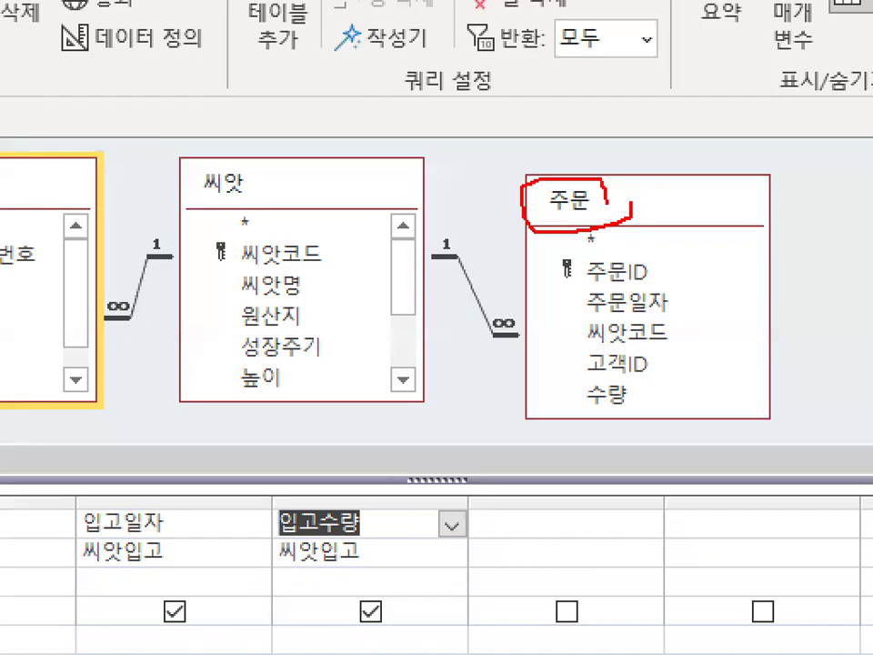
mouse_move(658, 398)
left_mouse_down()
mouse_move(585, 413)
mouse_move(631, 392)
left_mouse_up()
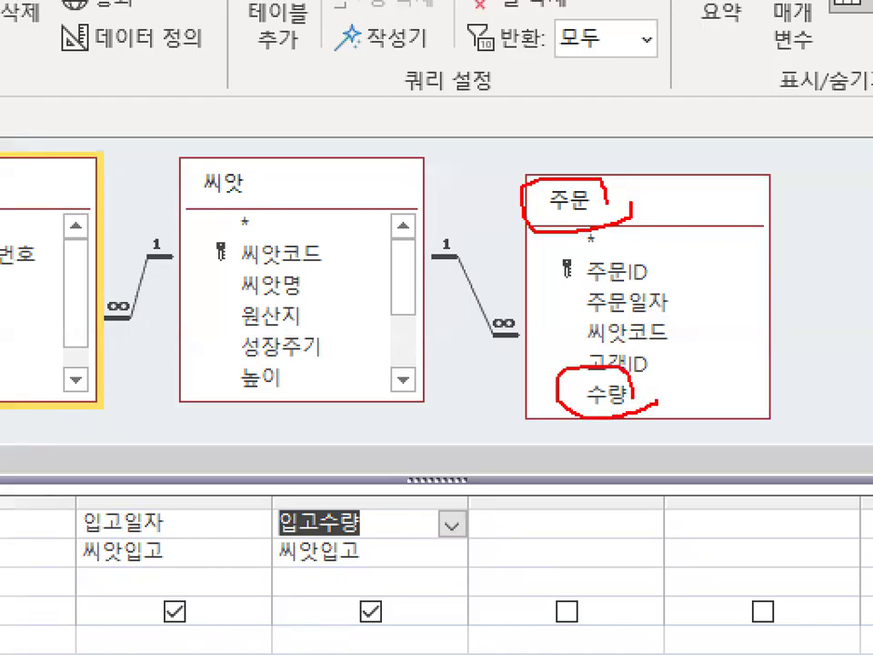
key("Escape")
double_click(611, 296)
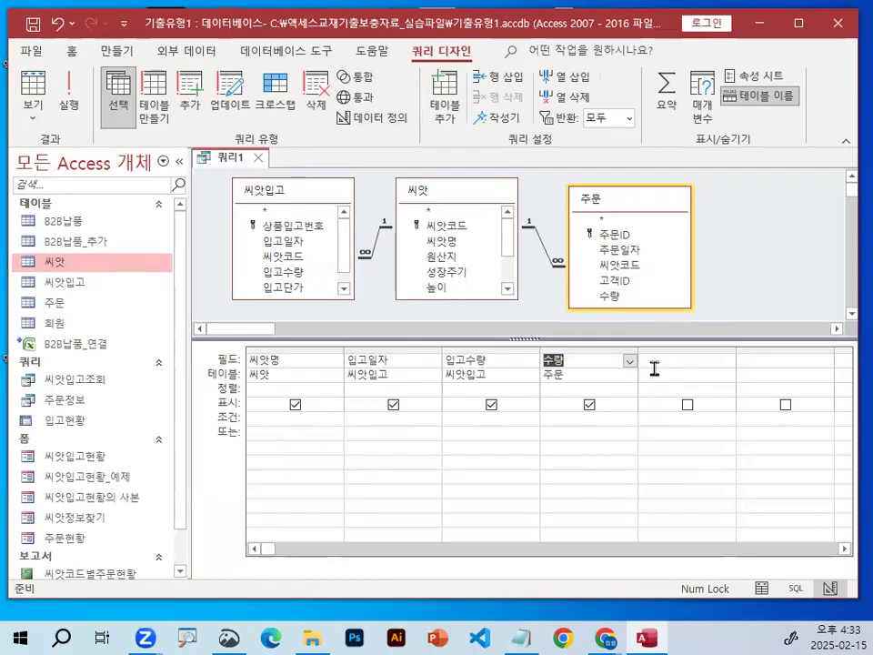
Review the four fields placed in the query grid and the 선택 query type.
key("ctrl+1")
left_click(350, 374)
mouse_move(871, 355)
left_mouse_down()
mouse_move(181, 428)
mouse_move(753, 356)
left_mouse_up()
mouse_move(267, 298)
left_mouse_down()
mouse_move(277, 323)
mouse_move(393, 191)
left_mouse_up()
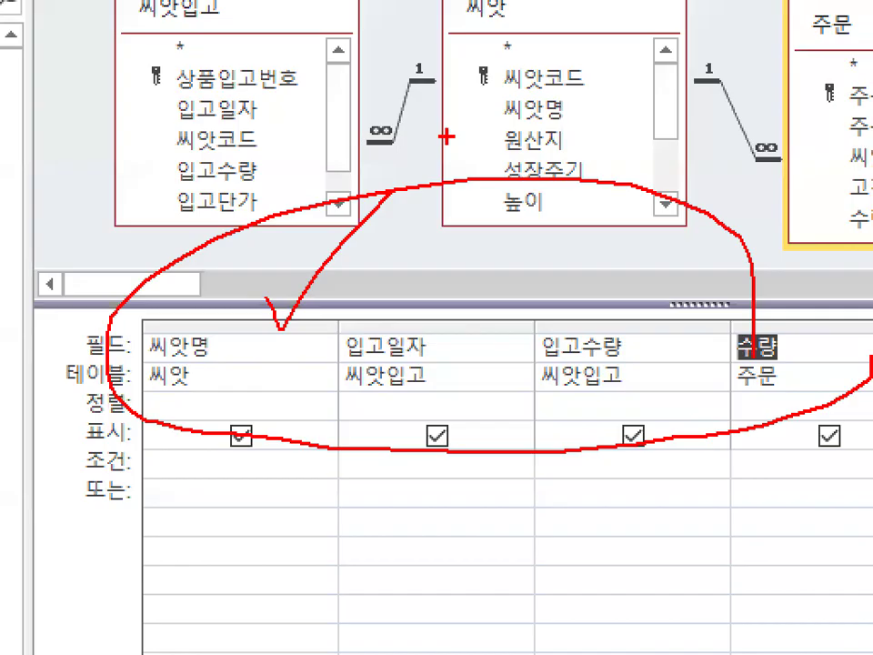
key("Escape")
key("ctrl+1")
left_click(382, 366)
key("Escape")
key("ctrl+1")
left_click(133, 100)
mouse_move(125, 154)
left_mouse_down()
mouse_move(79, 170)
mouse_move(137, 133)
left_mouse_up()
key("Escape")
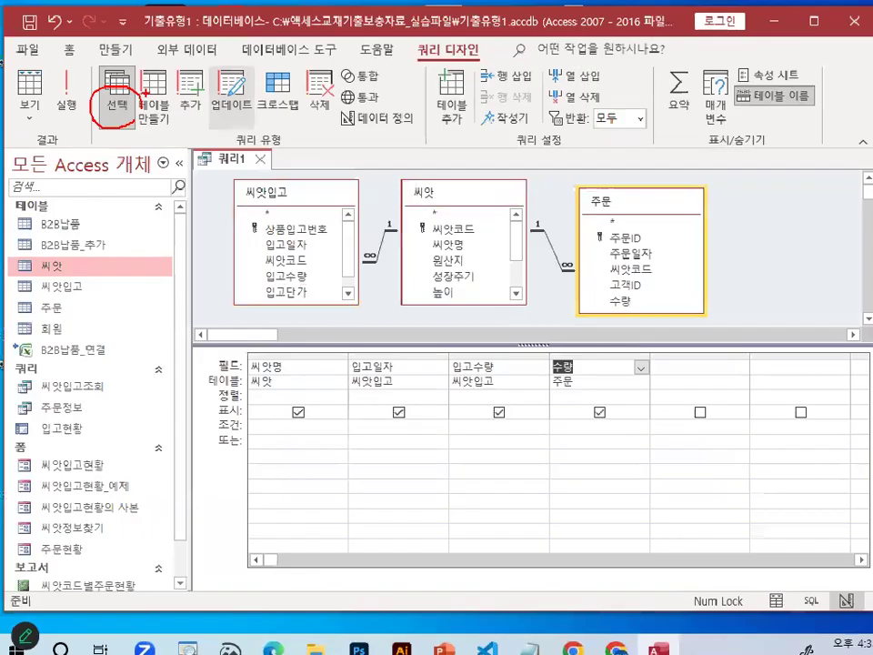
Turn on the 요약 row so each field of the query has a grouping setting.
key("ctrl+1")
left_click(708, 156)
mouse_move(708, 155)
left_mouse_down()
mouse_move(647, 181)
mouse_move(696, 38)
left_mouse_up()
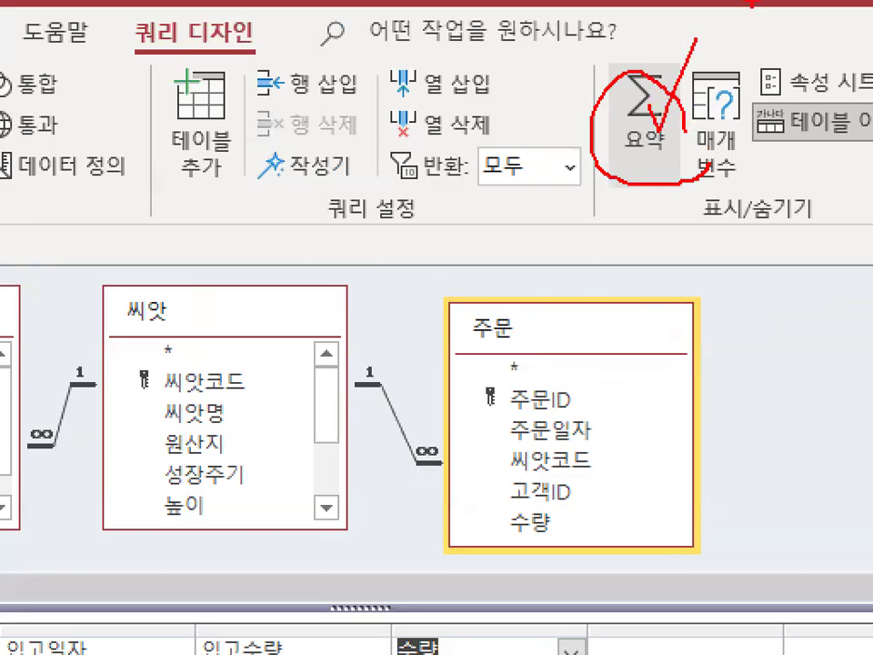
key("Escape")
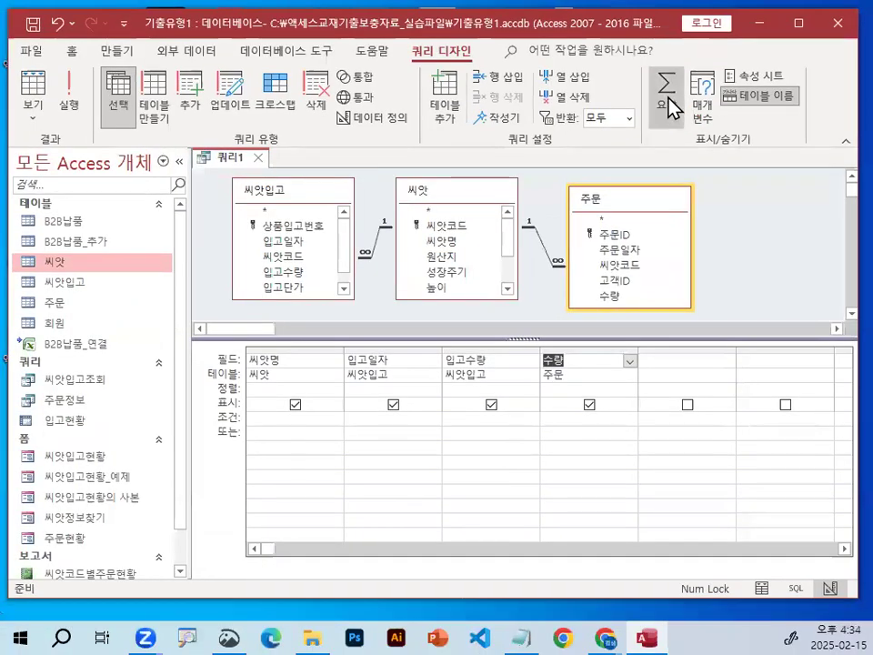
left_click(667, 86)
key("ctrl+1")
left_click_drag(245, 394, 477, 401)
mouse_move(209, 390)
left_mouse_down()
mouse_move(179, 380)
mouse_move(209, 362)
left_mouse_up()
mouse_move(292, 242)
left_mouse_down()
mouse_move(274, 312)
mouse_move(289, 389)
left_mouse_up()
left_click_drag(536, 223, 480, 396)
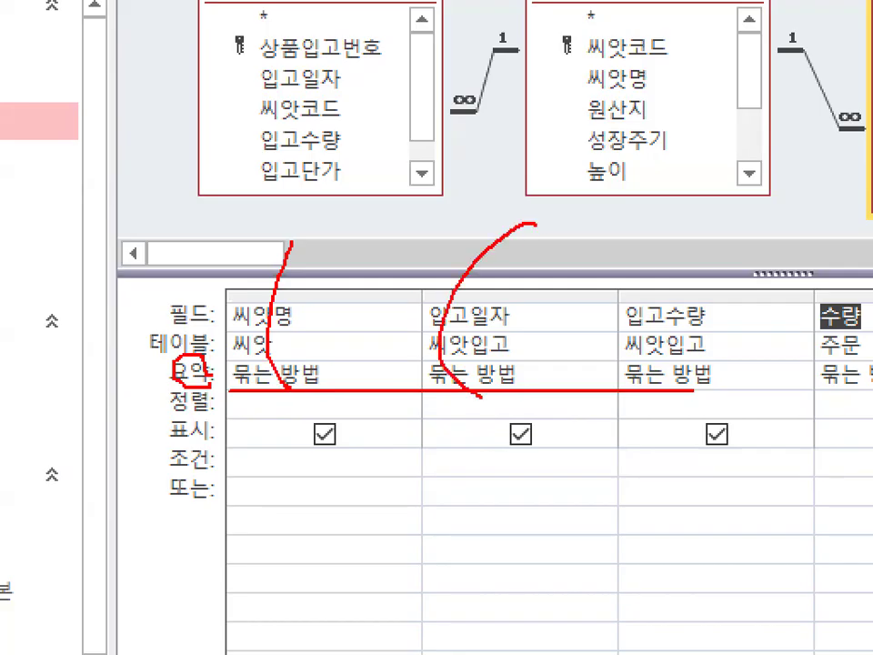
key("Escape")
View the query as a datasheet, examine the repeated 씨앗명 rows with their 입고수량 and 수량 values, and return to design view.
left_click(78, 111)
key("ctrl+1")
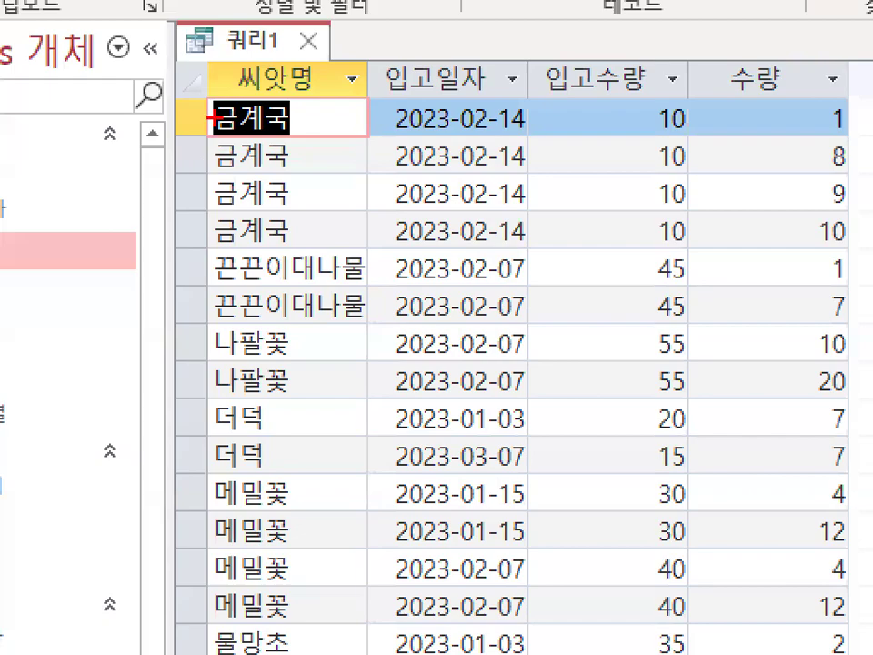
left_click_drag(212, 118, 224, 196)
left_click_drag(214, 258, 207, 304)
mouse_move(218, 344)
left_mouse_down()
mouse_move(212, 397)
mouse_move(230, 480)
left_mouse_up()
key("Escape")
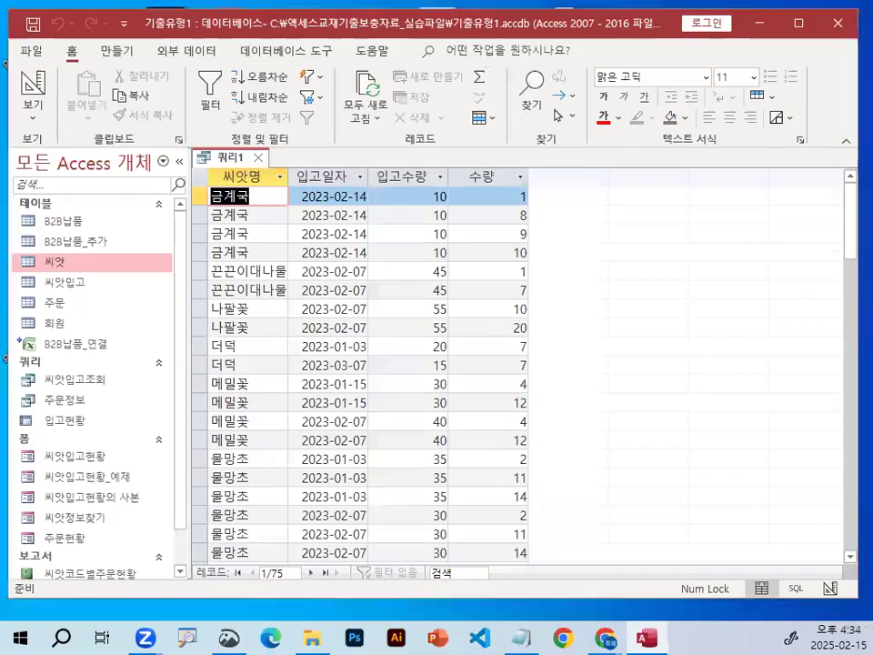
key("ctrl+1")
left_click_drag(215, 118, 343, 195)
mouse_move(632, 318)
left_mouse_down()
mouse_move(537, 306)
mouse_move(627, 289)
left_mouse_up()
mouse_move(839, 257)
left_mouse_down()
mouse_move(855, 291)
mouse_move(838, 337)
left_mouse_up()
key("ctrl+1")
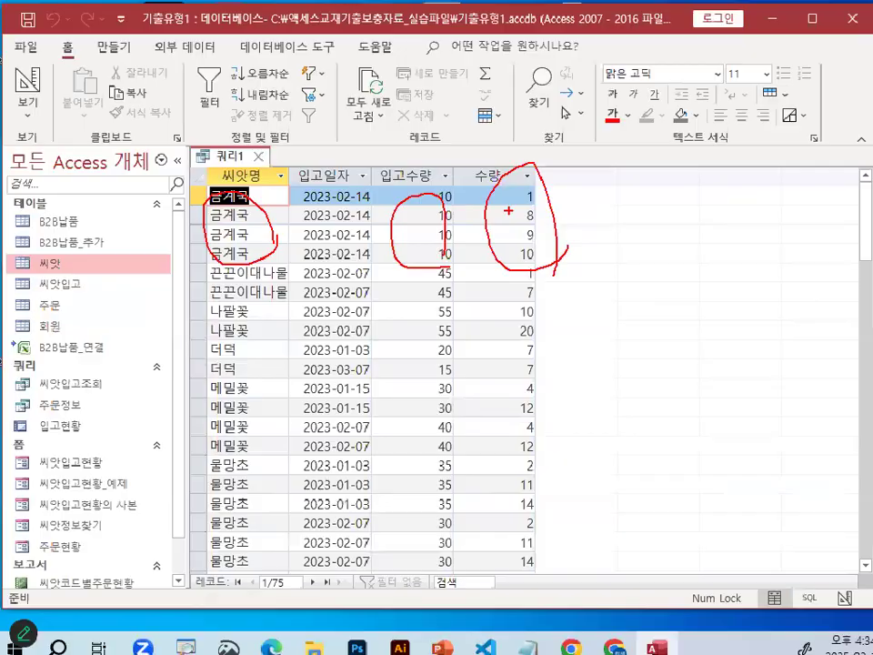
key("ctrl+1")
left_click_drag(170, 202, 409, 201)
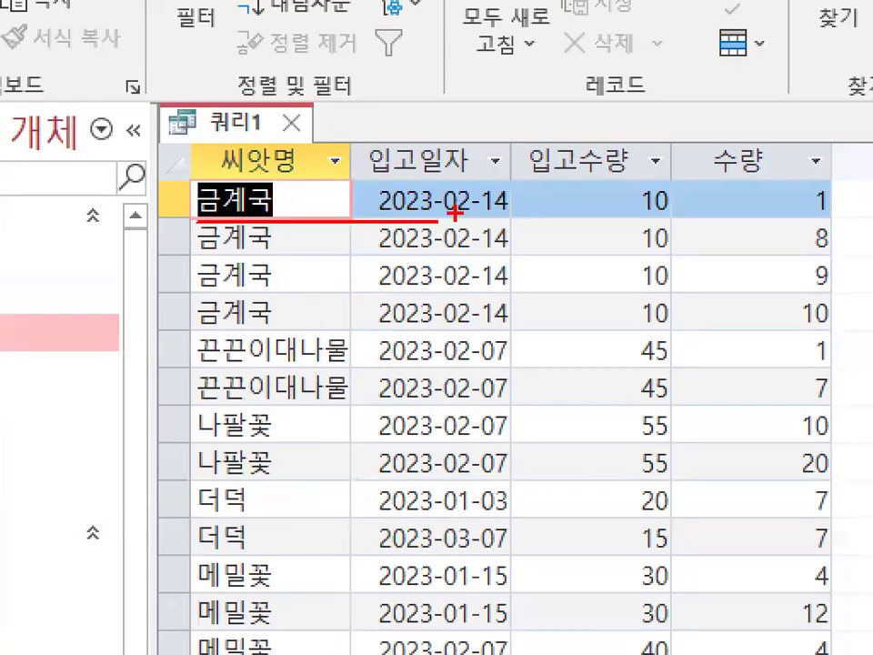
mouse_move(326, 296)
left_mouse_down()
mouse_move(313, 309)
mouse_move(198, 193)
mouse_move(302, 279)
left_mouse_up()
mouse_move(734, 309)
left_mouse_down()
mouse_move(523, 246)
mouse_move(701, 271)
left_mouse_up()
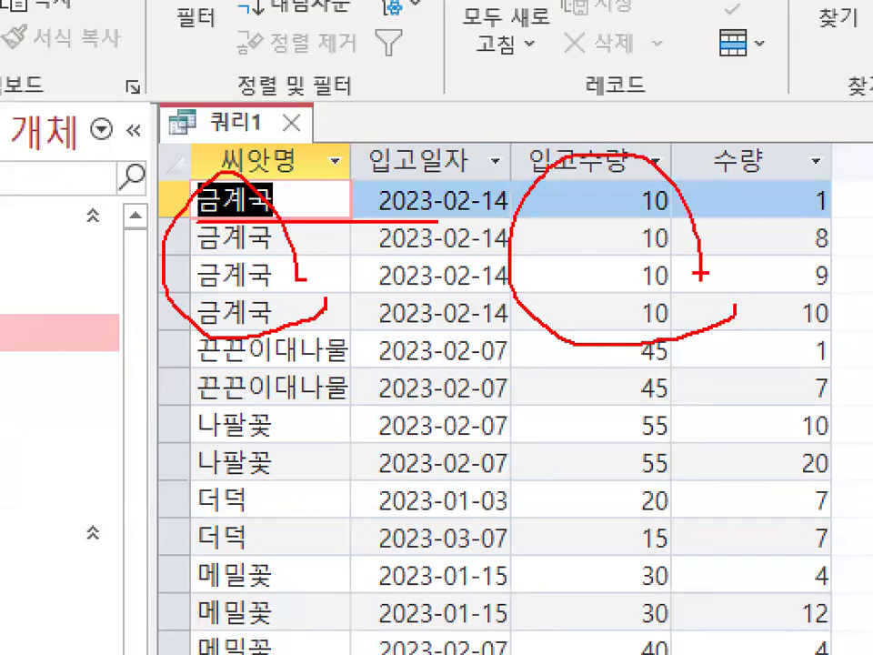
left_click_drag(627, 191, 753, 2)
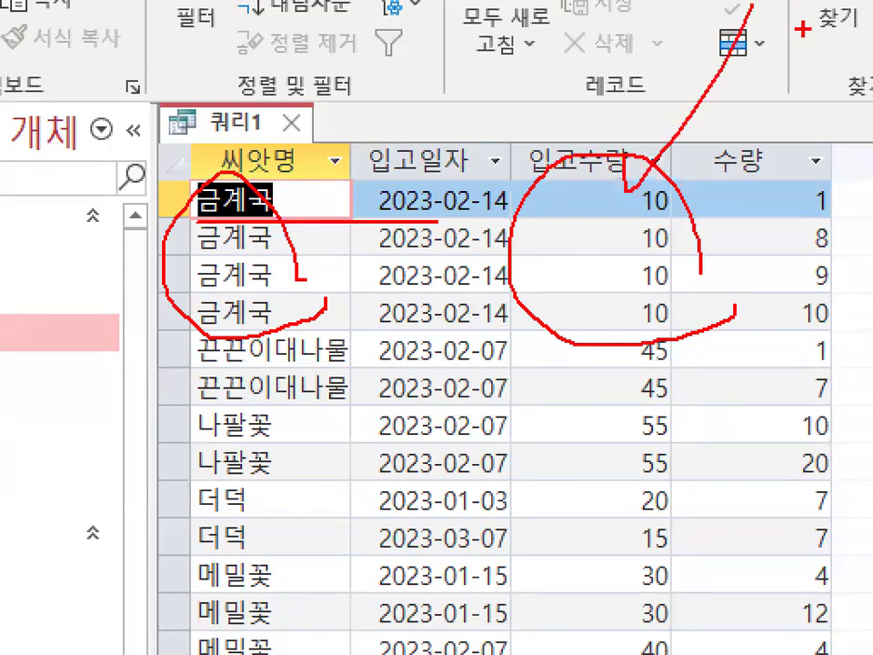
key("Escape")
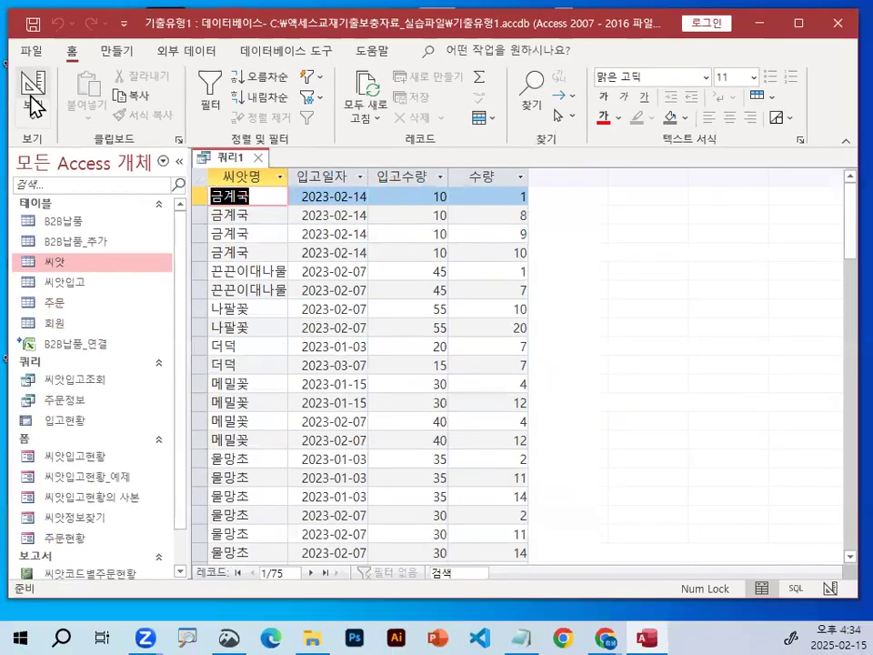
left_click(33, 86)
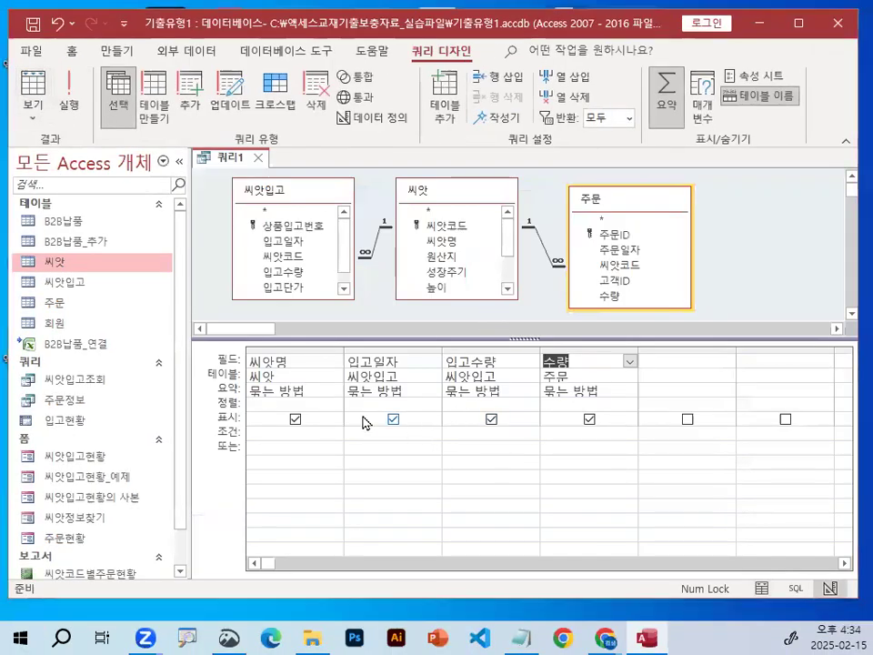
Set the 요약 function of the 입고일자 column to 최대값.
key("ctrl+1")
left_click_drag(258, 402, 595, 402)
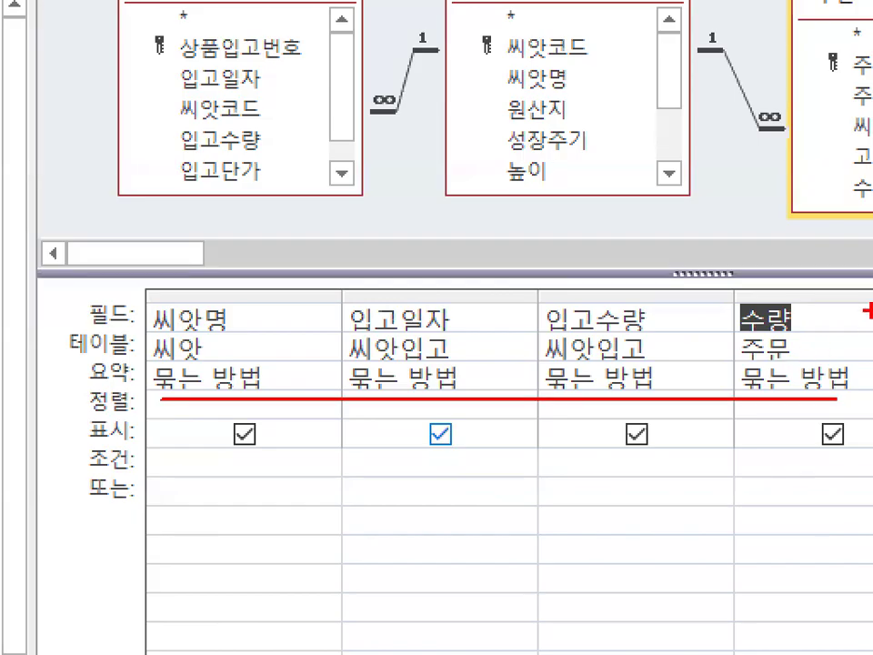
key("Escape")
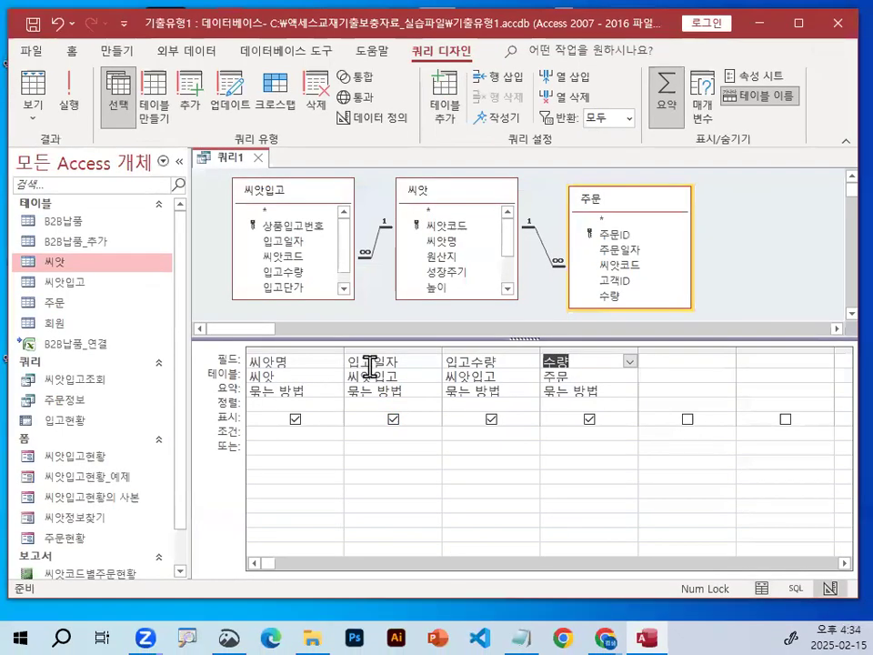
key("ctrl+1")
left_click_drag(346, 365, 415, 362)
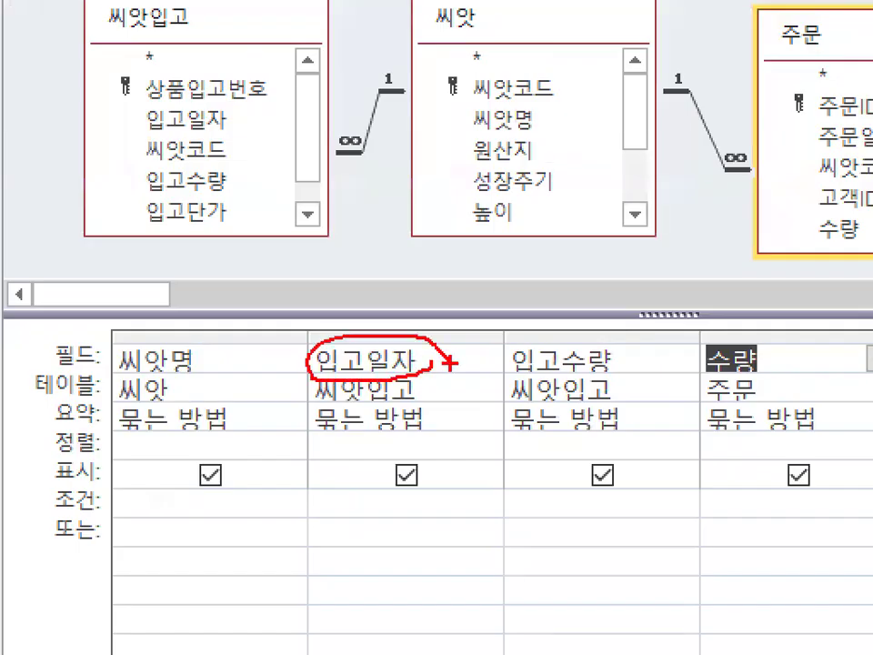
key("Escape")
left_click(398, 391)
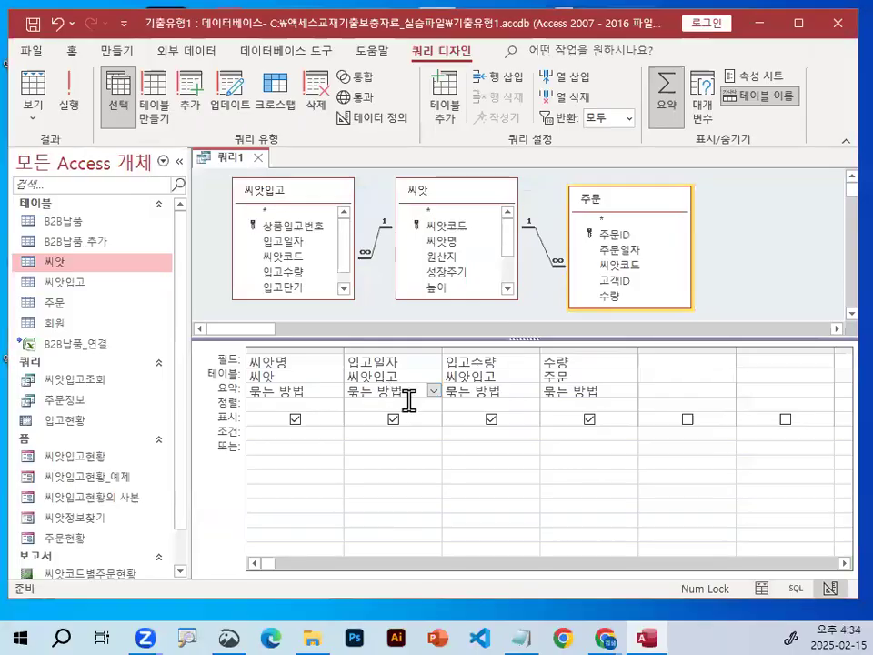
key("ctrl+1")
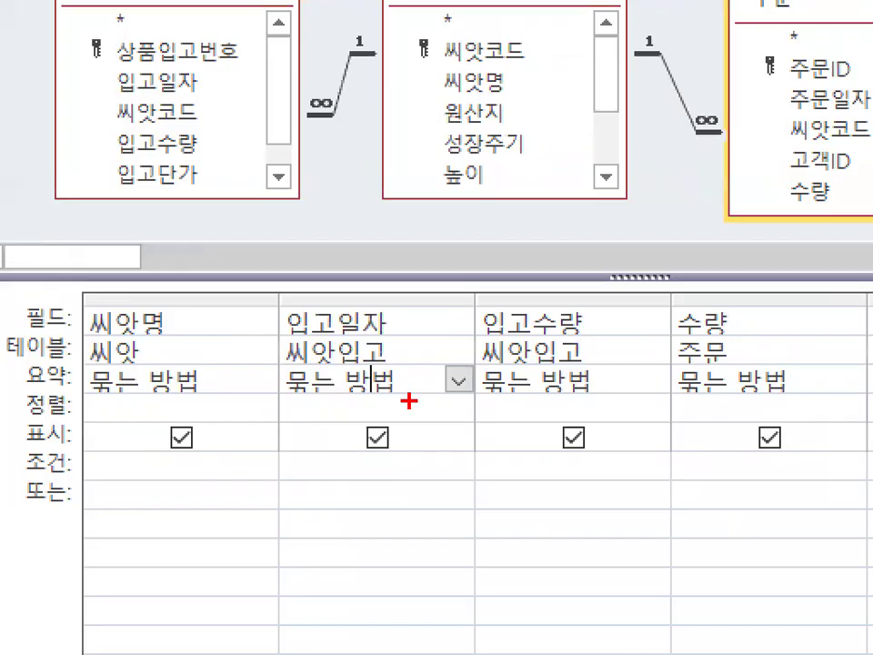
mouse_move(467, 391)
left_mouse_down()
mouse_move(451, 391)
mouse_move(465, 365)
mouse_move(479, 393)
left_mouse_up()
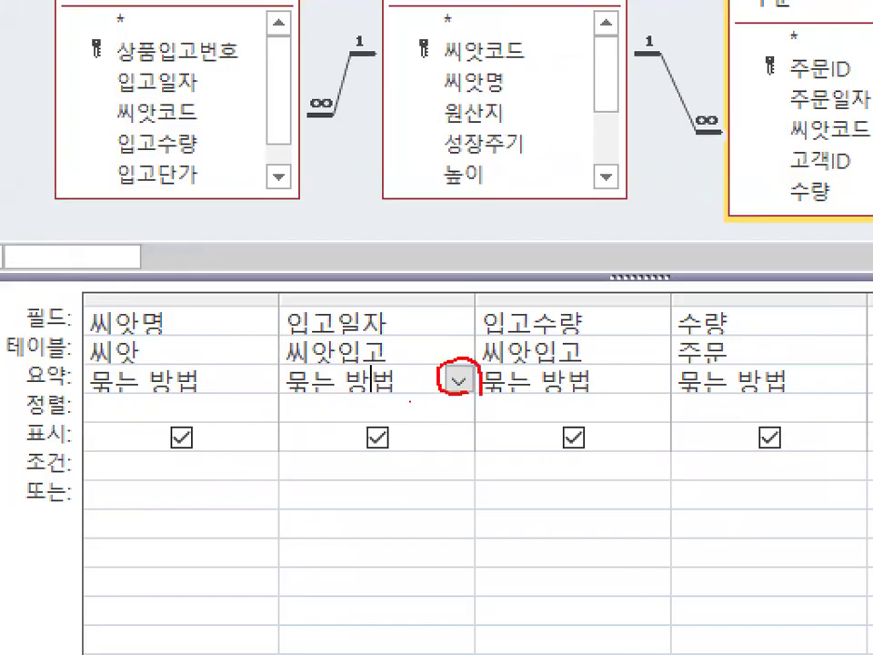
key("Escape")
left_click(438, 392)
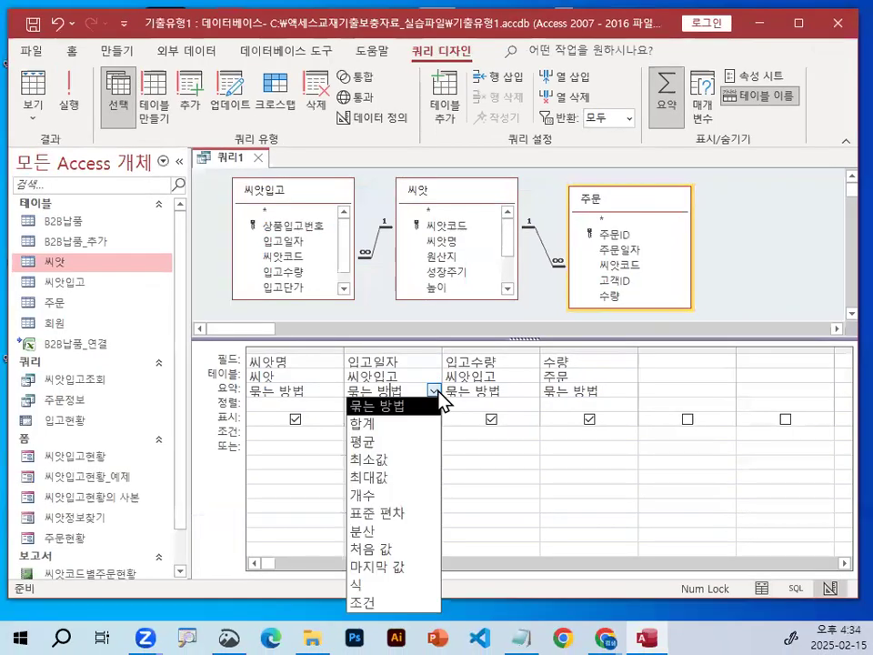
left_click(403, 476)
key("ctrl+1")
mouse_move(377, 387)
left_mouse_down()
mouse_move(336, 388)
mouse_move(407, 381)
left_mouse_up()
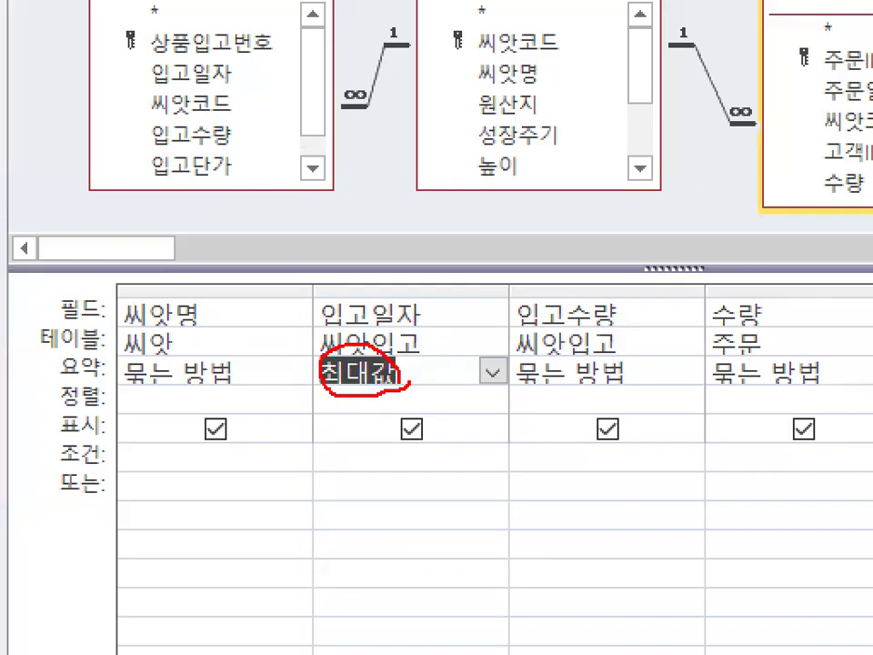
left_click_drag(334, 288, 407, 149)
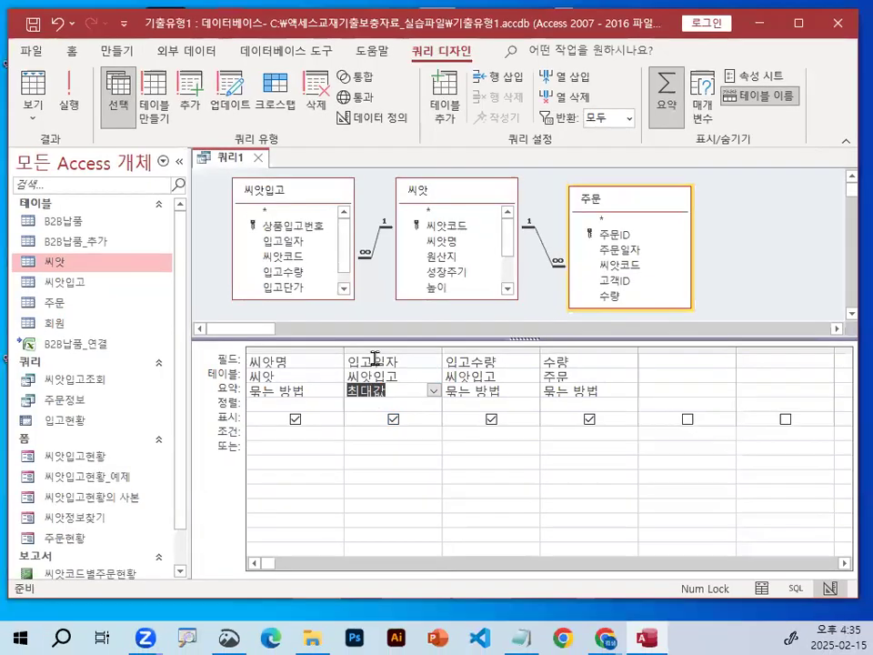
Give the 입고일자 field the alias 최근입고일자, using the Zoom box to enter 최근입고일자:입고일자.
left_click(369, 311)
right_click(373, 359)
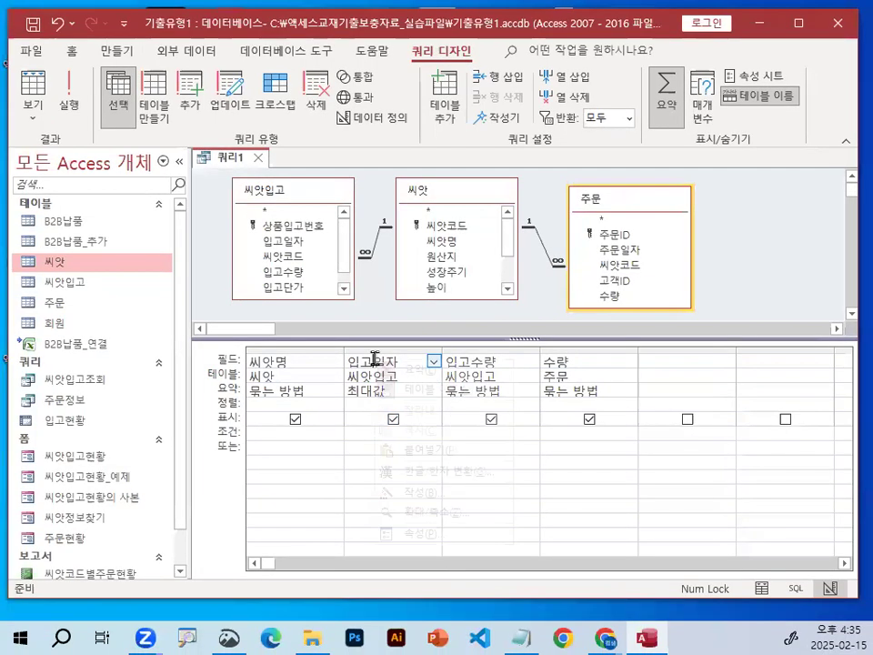
left_click(437, 515)
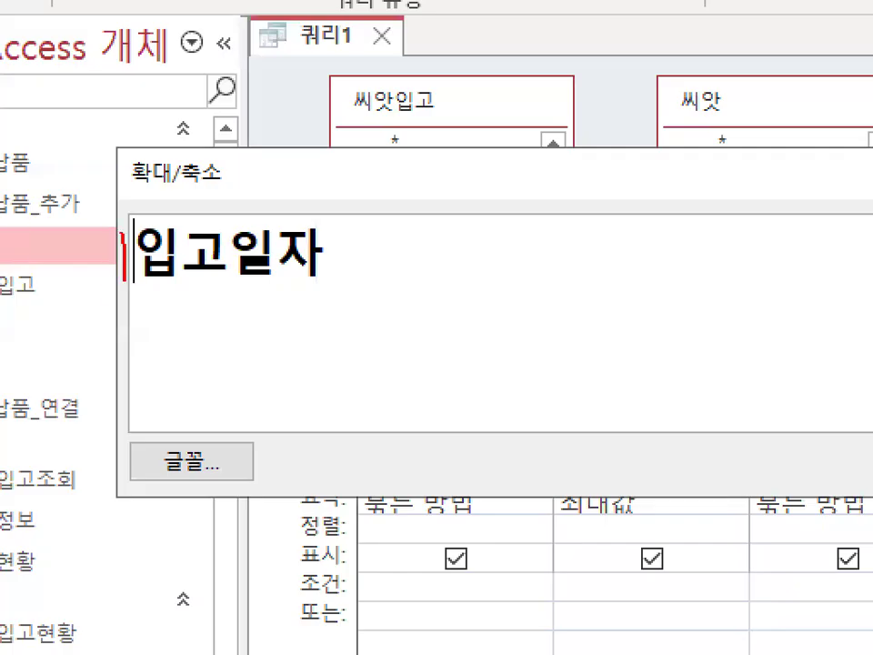
mouse_move(122, 234)
left_mouse_down()
mouse_move(91, 238)
mouse_move(100, 308)
left_mouse_up()
key("Escape")
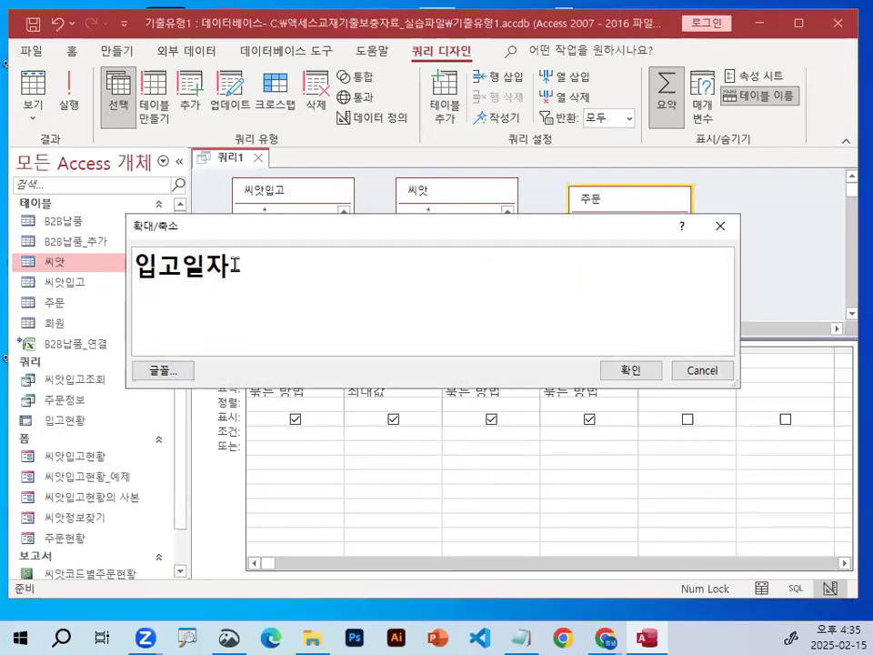
key("Home")
type("최근입")
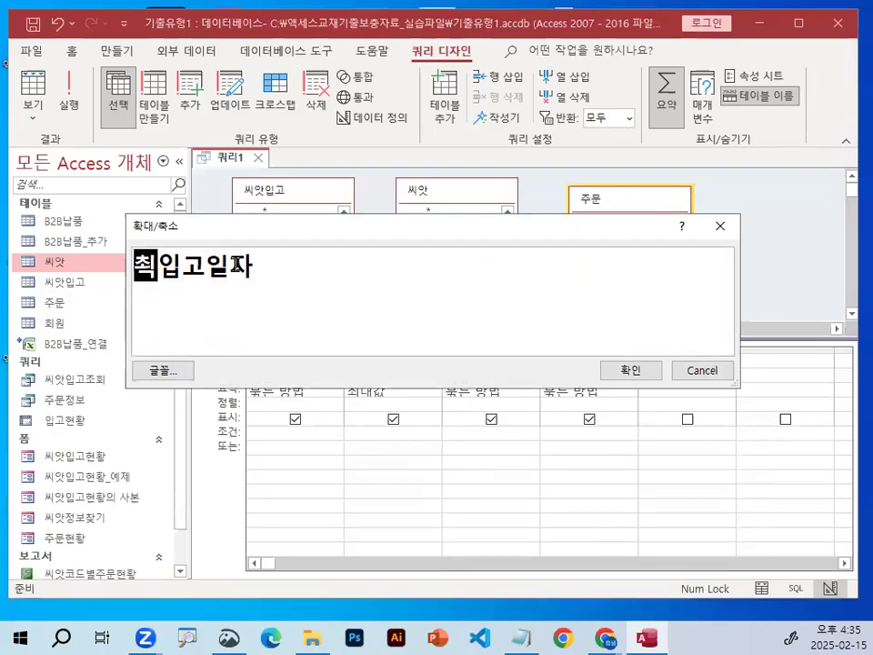
key("BackSpace")
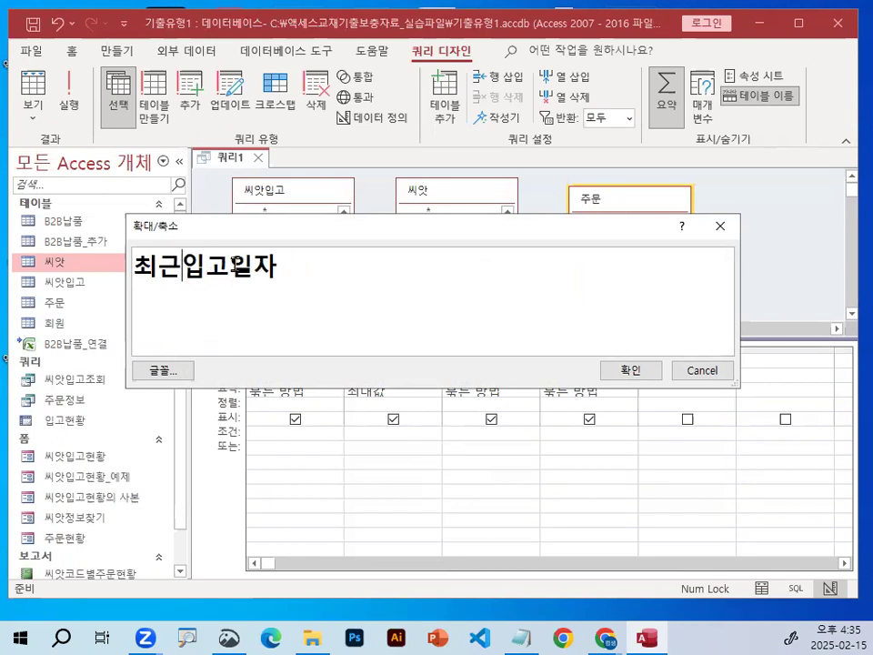
type("일자")
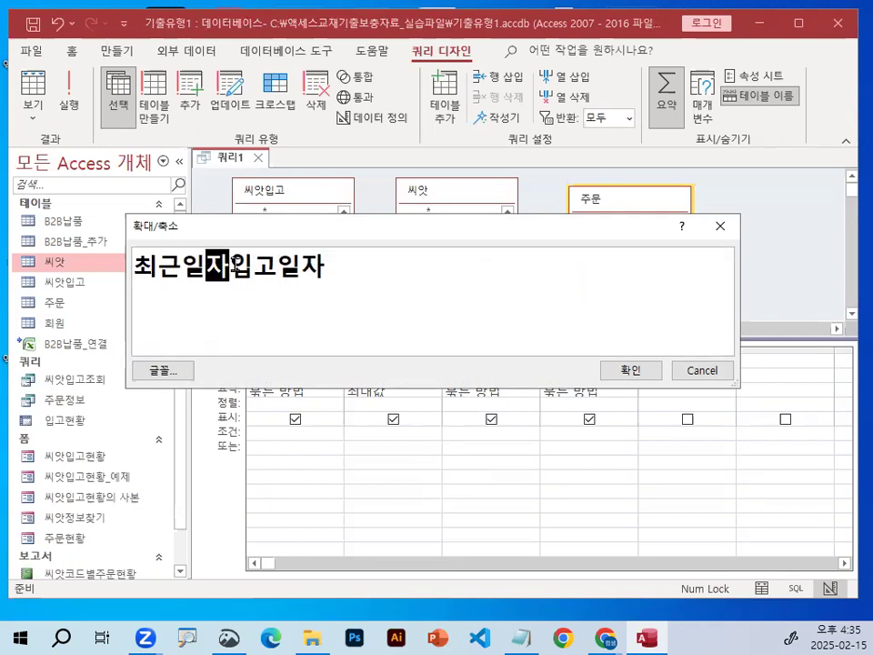
key("BackSpace")
key("BackSpace")
key("BackSpace")
type("입고일자")
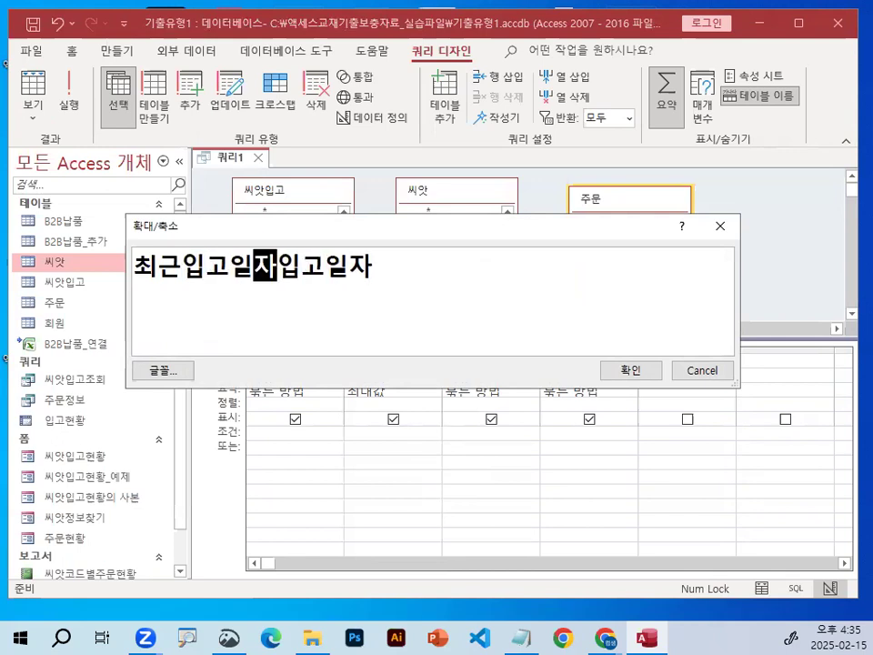
type(":")
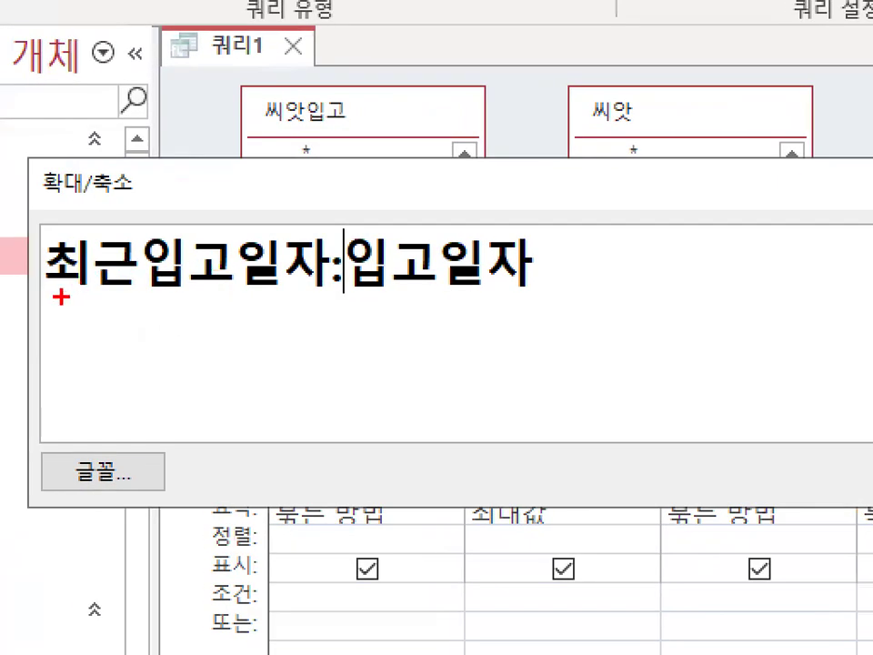
left_click_drag(61, 297, 552, 285)
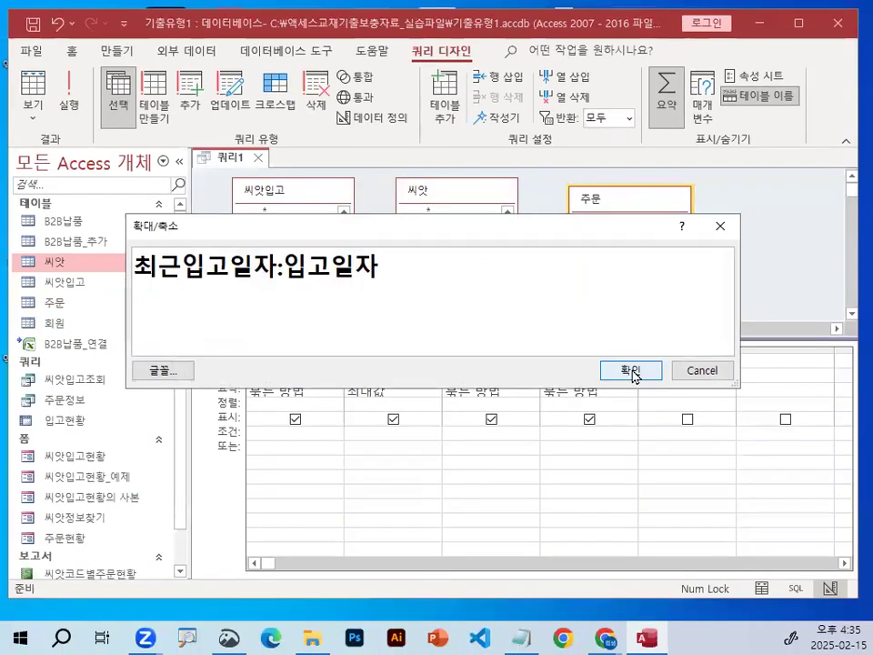
left_click(636, 372)
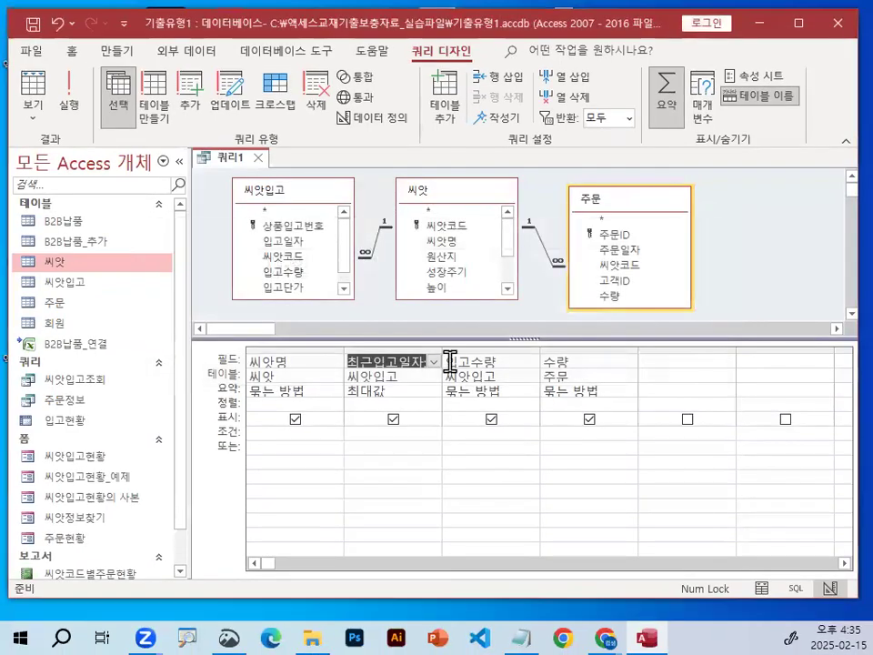
Give the 입고수량 field the alias 총입고량 by expanding its field cell and entering 총입고량:입고수량.
right_click(446, 361)
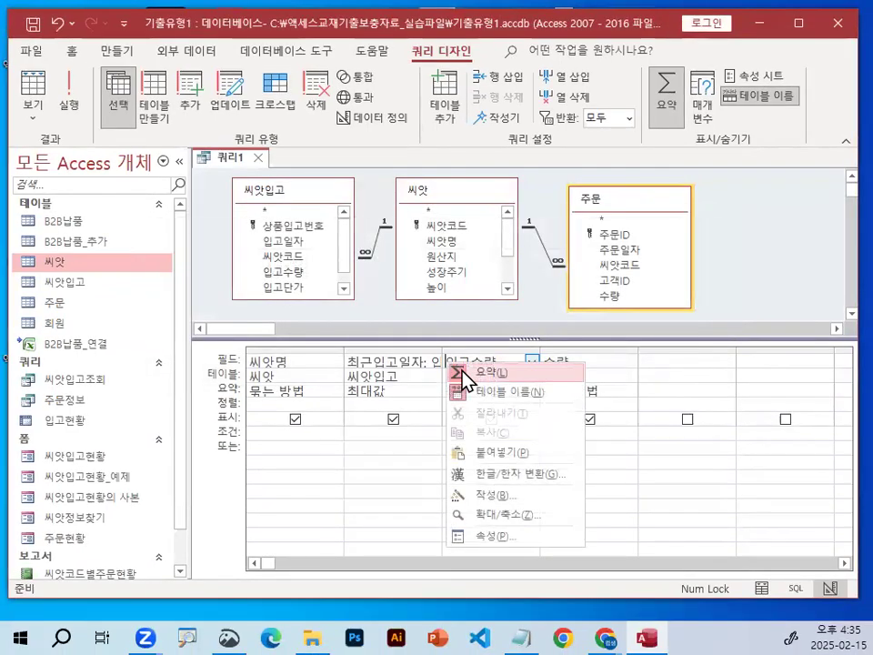
left_click(523, 514)
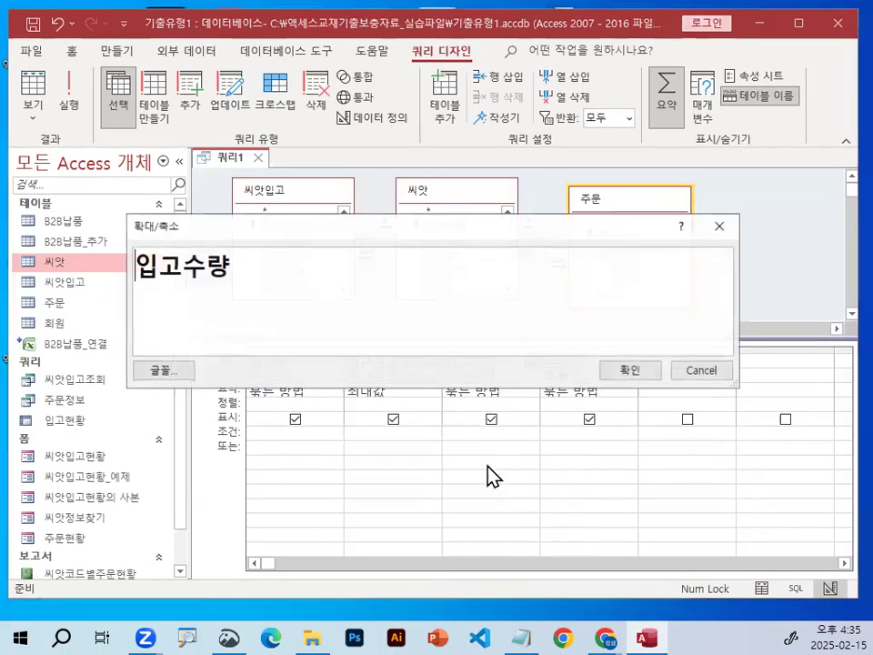
type("총입고")
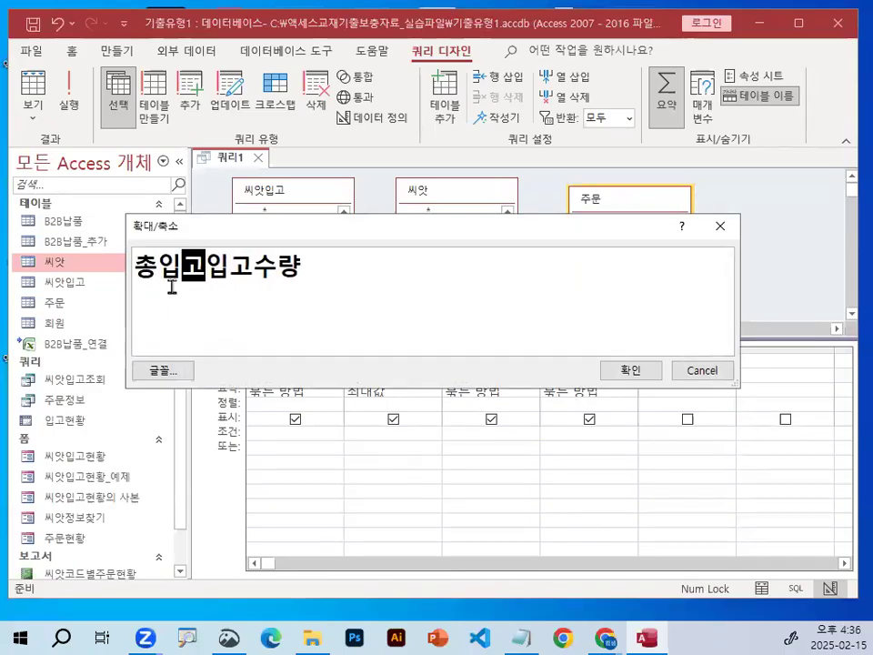
type("량:")
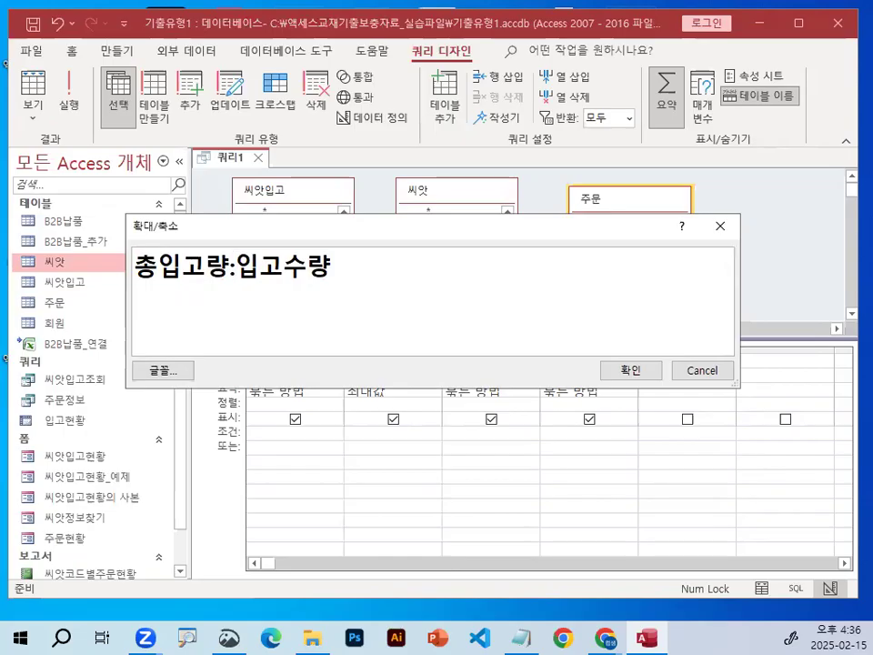
key("ctrl+1")
left_click(119, 287)
left_click_drag(125, 275, 385, 284)
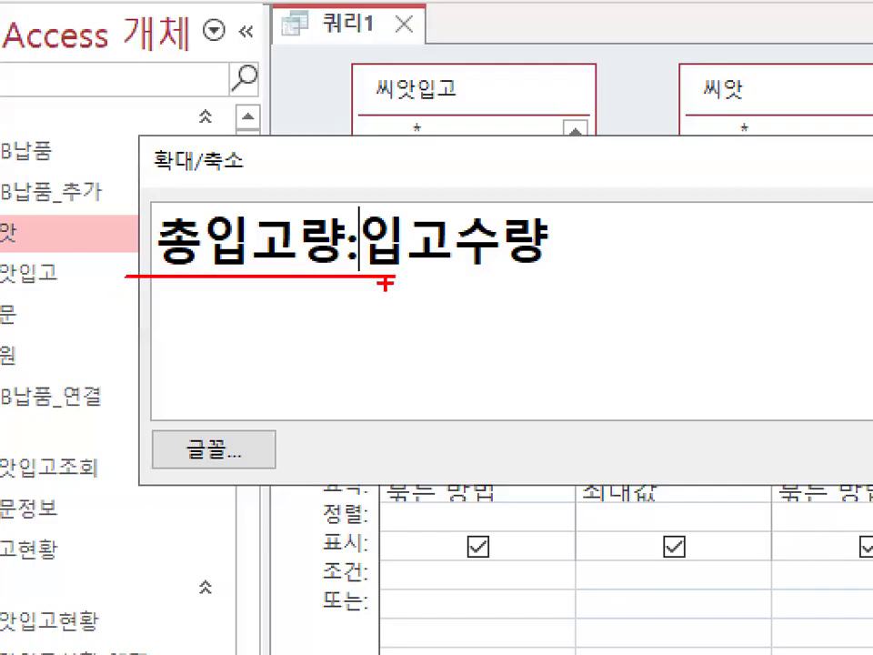
left_click_drag(351, 234, 362, 267)
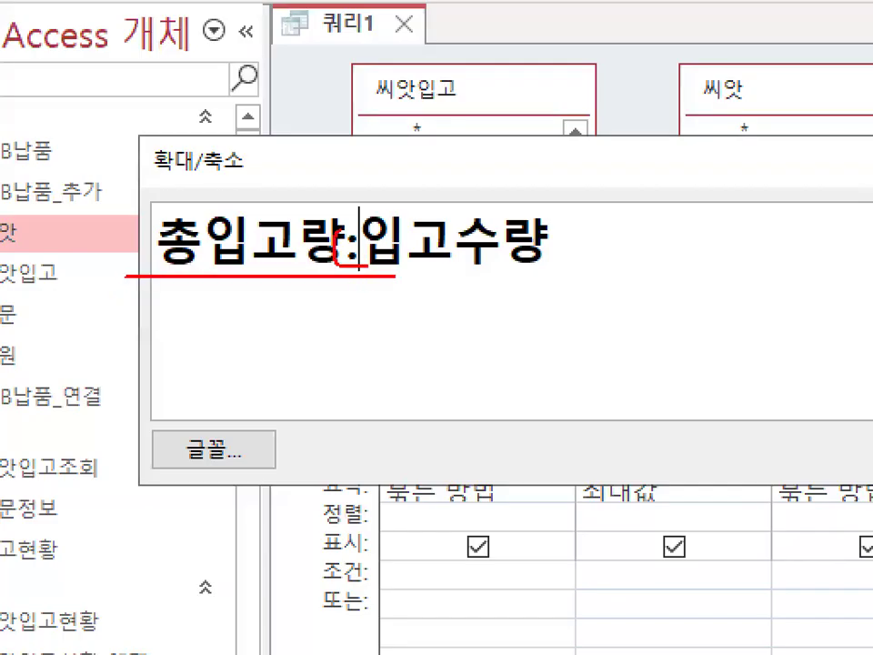
key("Escape")
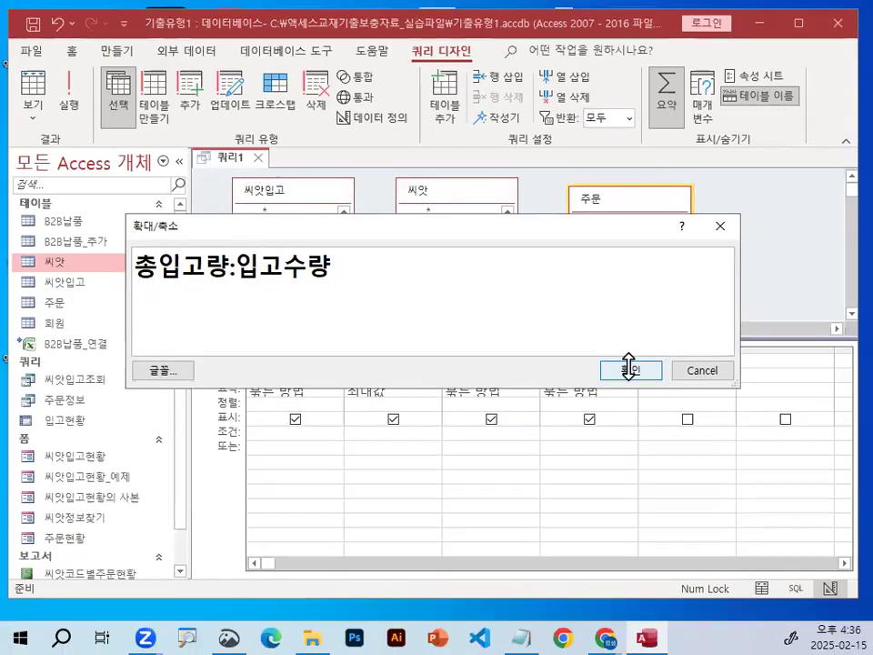
left_click(637, 371)
Give the 수량 field of the 주문 table the alias 총주문량, entered as 총주문량:수량.
left_click(578, 358)
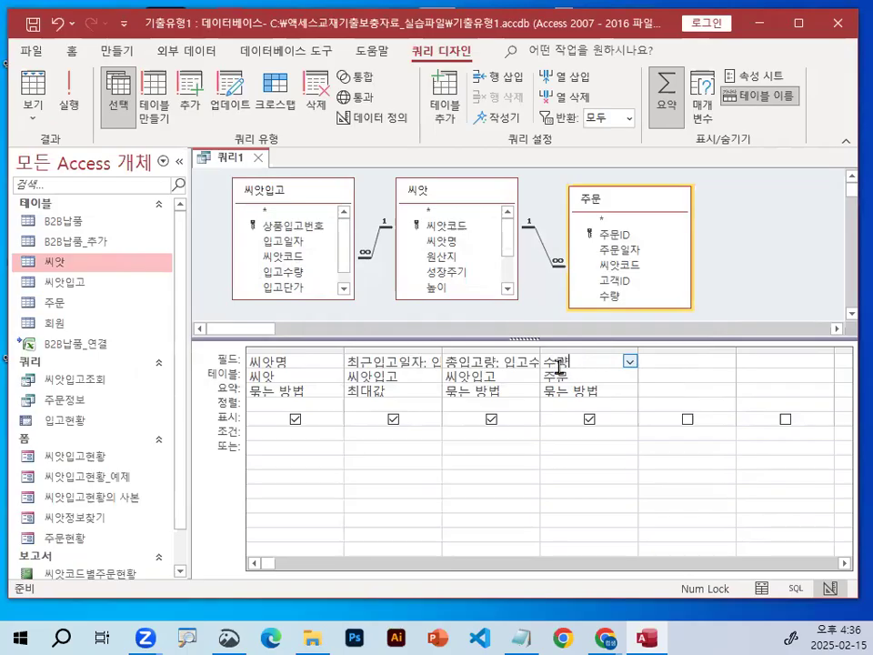
right_click(596, 361)
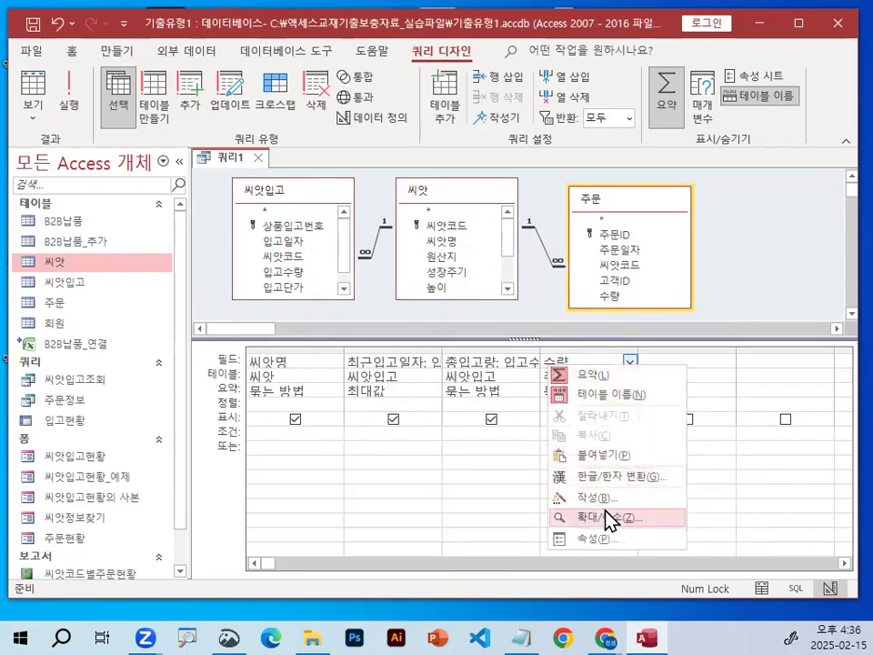
left_click(604, 515)
type("총주문")
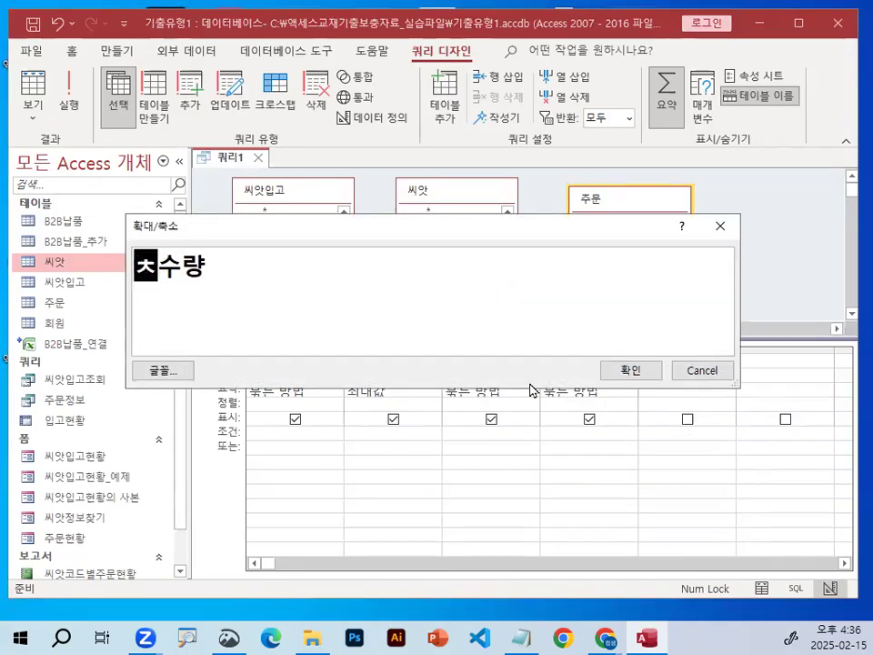
type("량:")
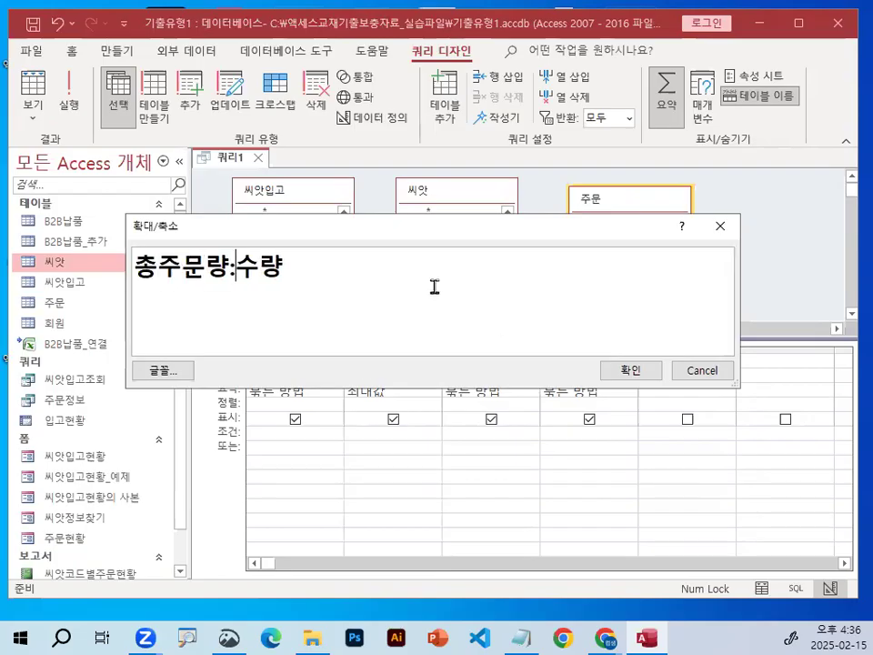
left_click(630, 370)
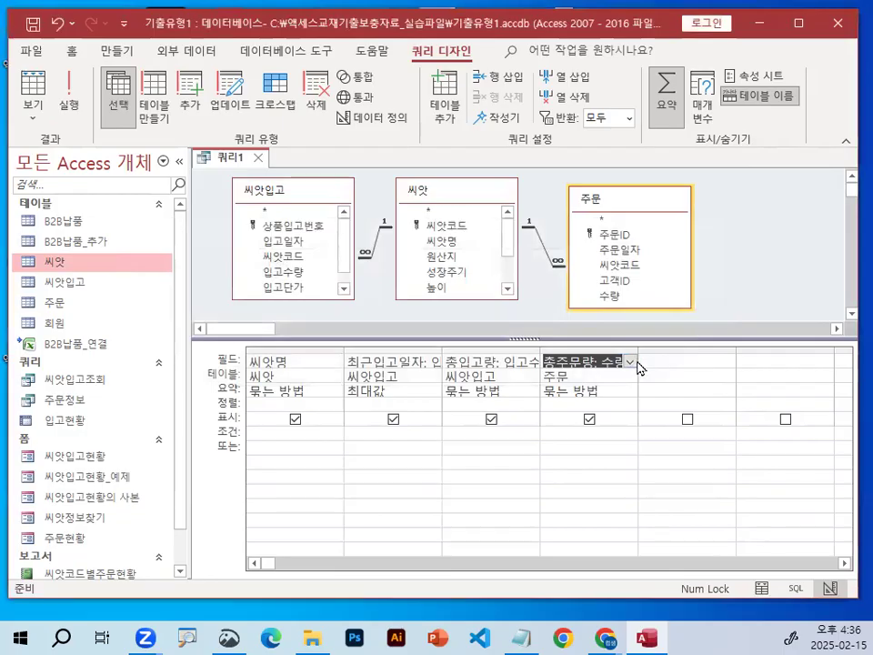
key("ctrl+1")
left_click(584, 365)
mouse_move(590, 366)
left_mouse_down()
mouse_move(540, 367)
mouse_move(576, 353)
left_mouse_up()
mouse_move(421, 363)
left_mouse_down()
mouse_move(352, 336)
mouse_move(390, 364)
left_mouse_up()
left_click_drag(199, 375, 255, 344)
key("Escape")
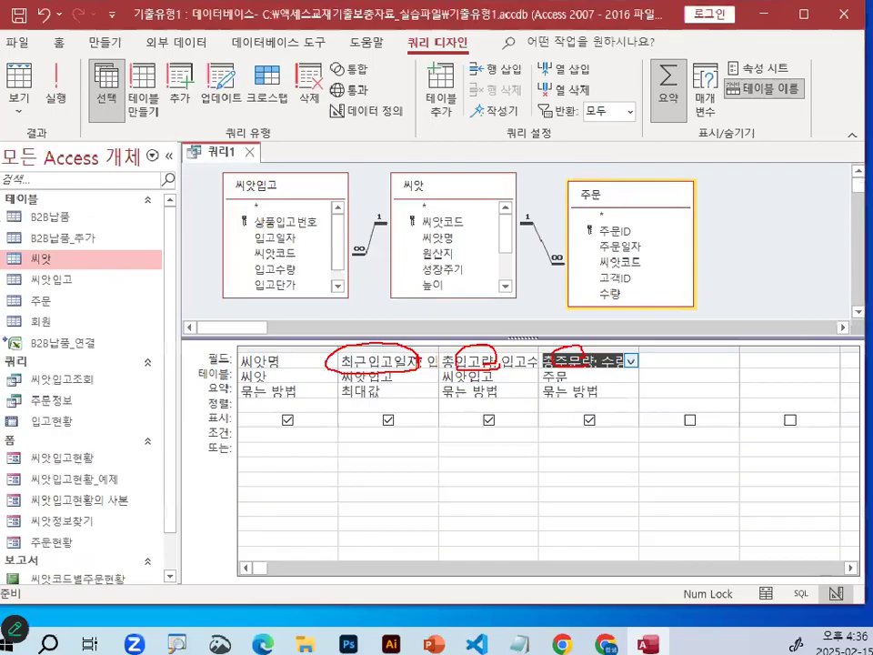
Begin a calculated field in the empty column after 총주문량, entering its alias as 재고비율: in the Zoom box.
left_click(698, 364)
key("ctrl+1")
mouse_move(715, 337)
left_mouse_down()
mouse_move(736, 362)
mouse_move(724, 376)
left_mouse_up()
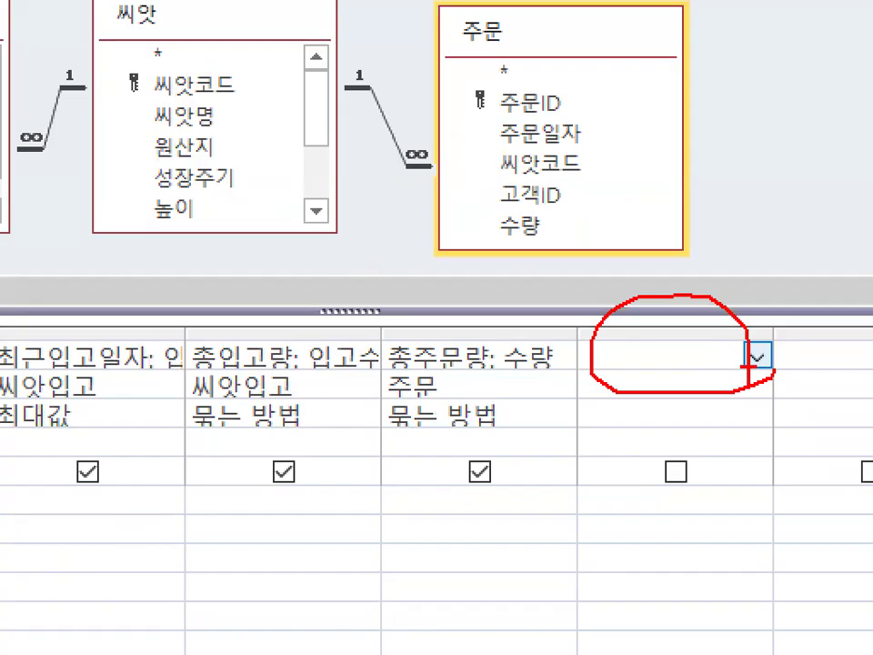
key("Escape")
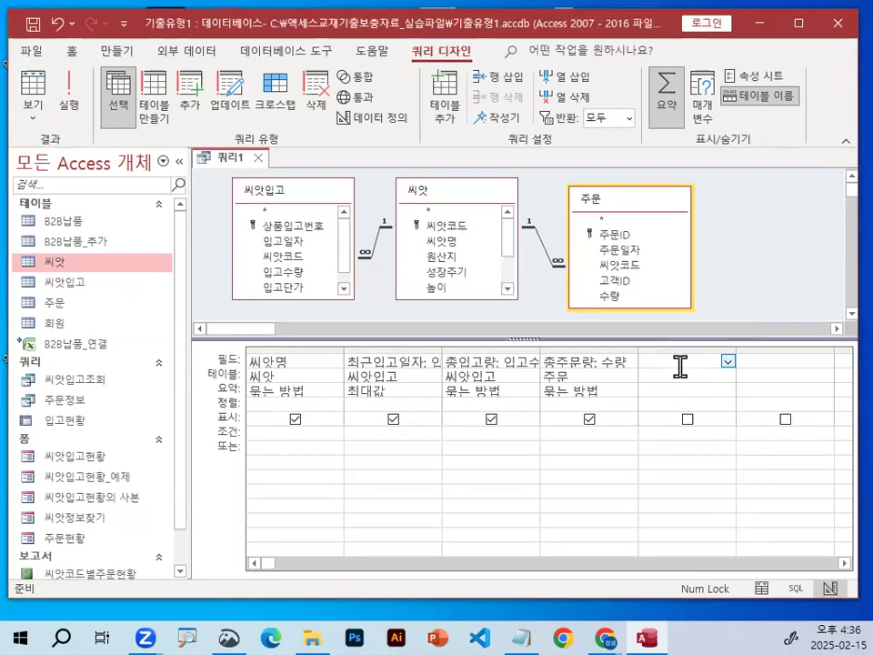
right_click(680, 365)
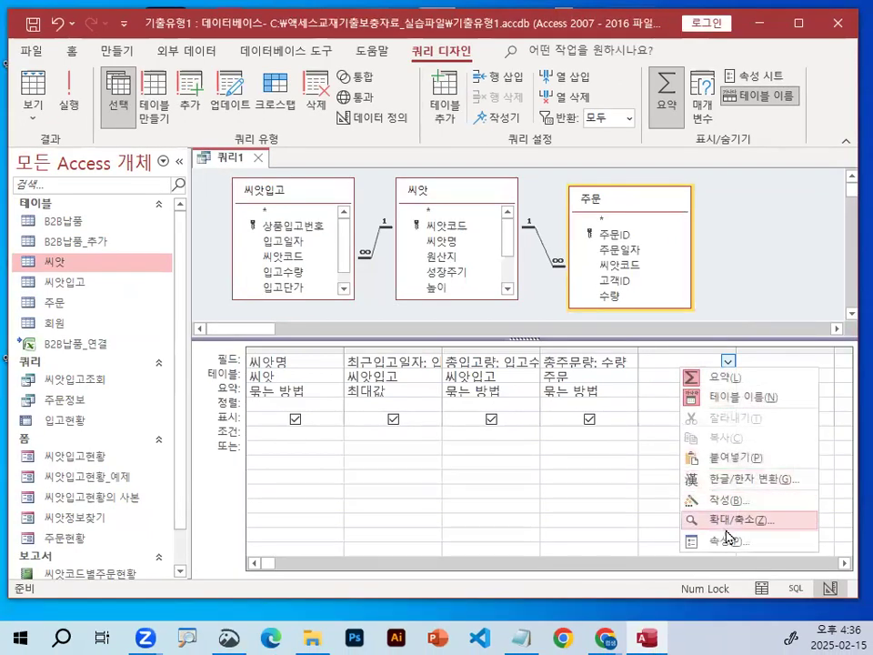
left_click(727, 520)
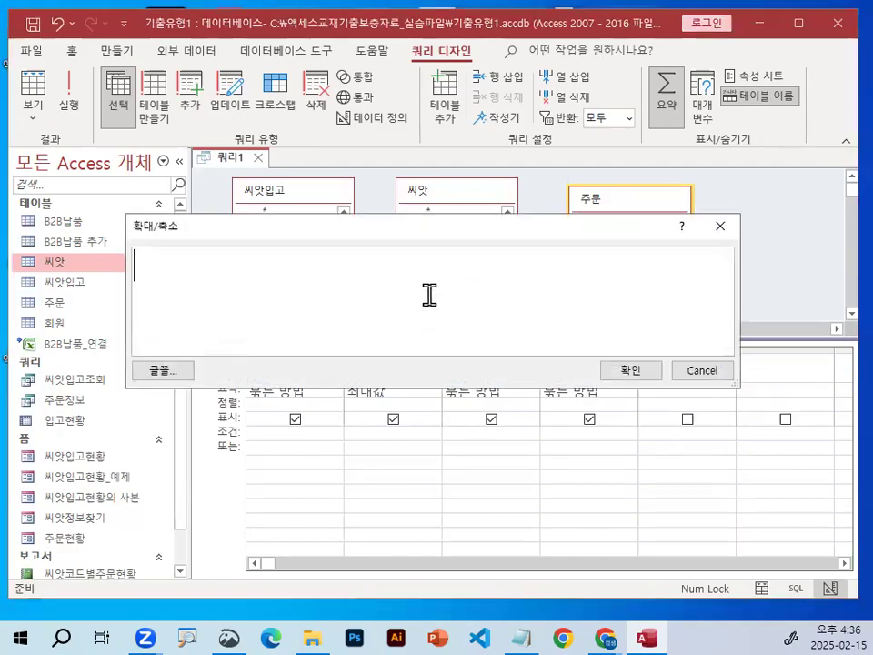
type("재고비율")
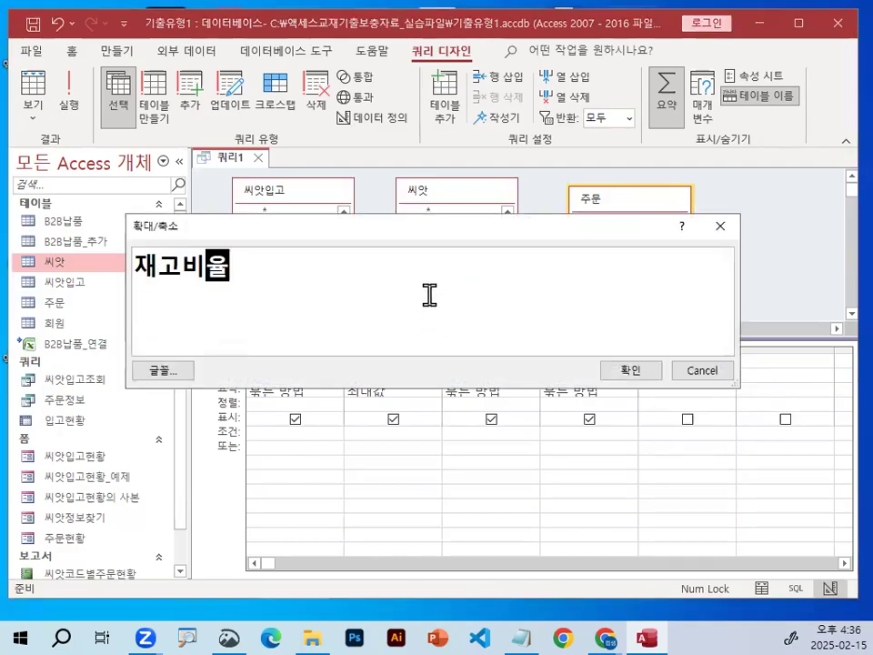
type(":")
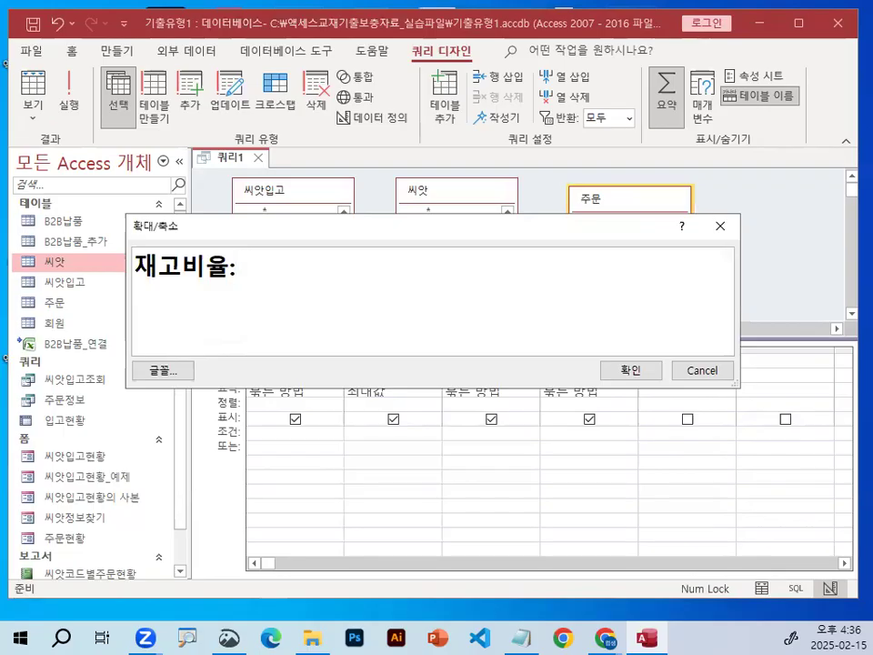
Complete the 재고비율 calculated field with the expression [총주문량]/[총입고량] and confirm the entry.
type("[총ㄷ")
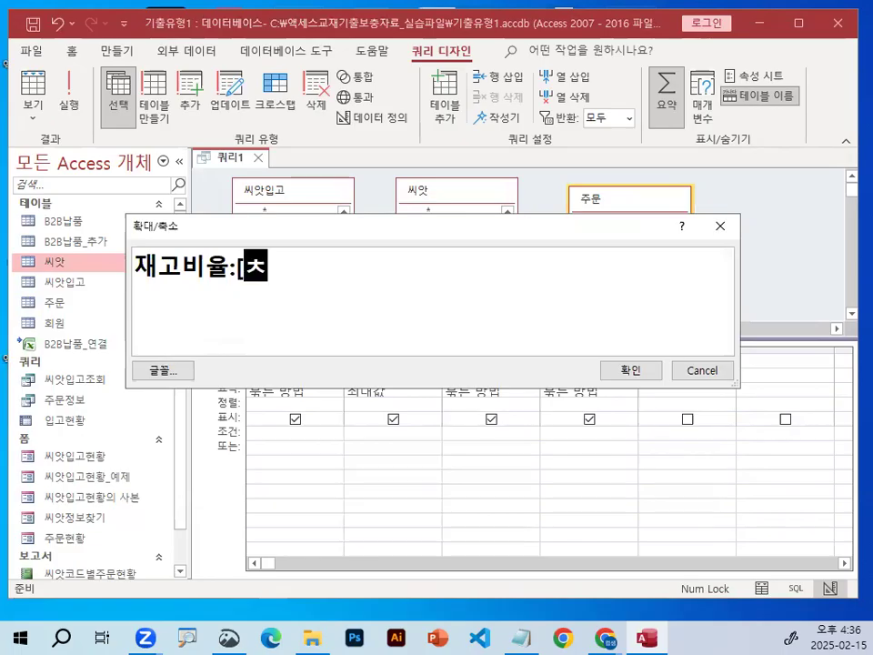
type("ㅜ무")
key("BackSpace")
key("BackSpace")
key("BackSpace")
type("주문량")
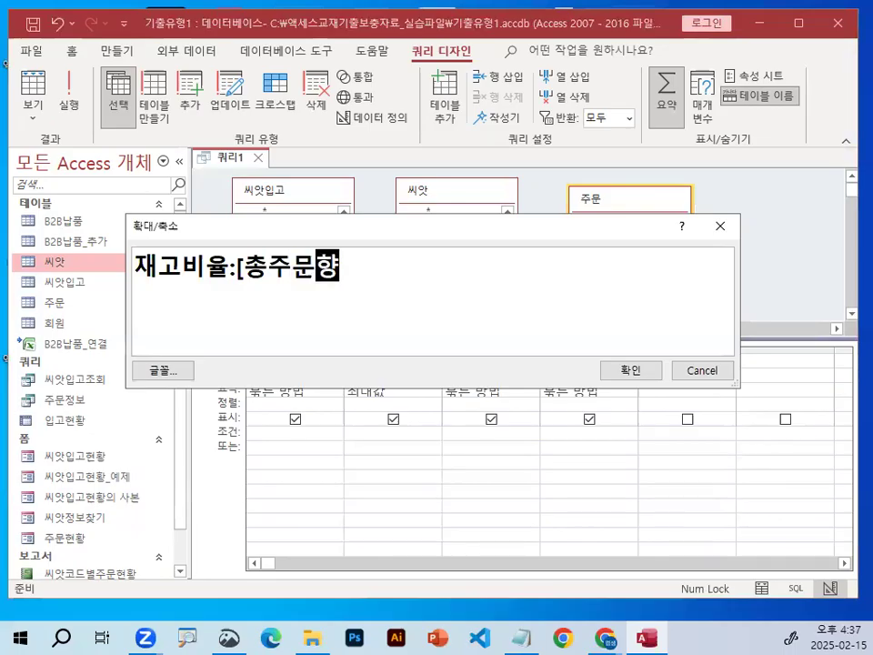
type("]")
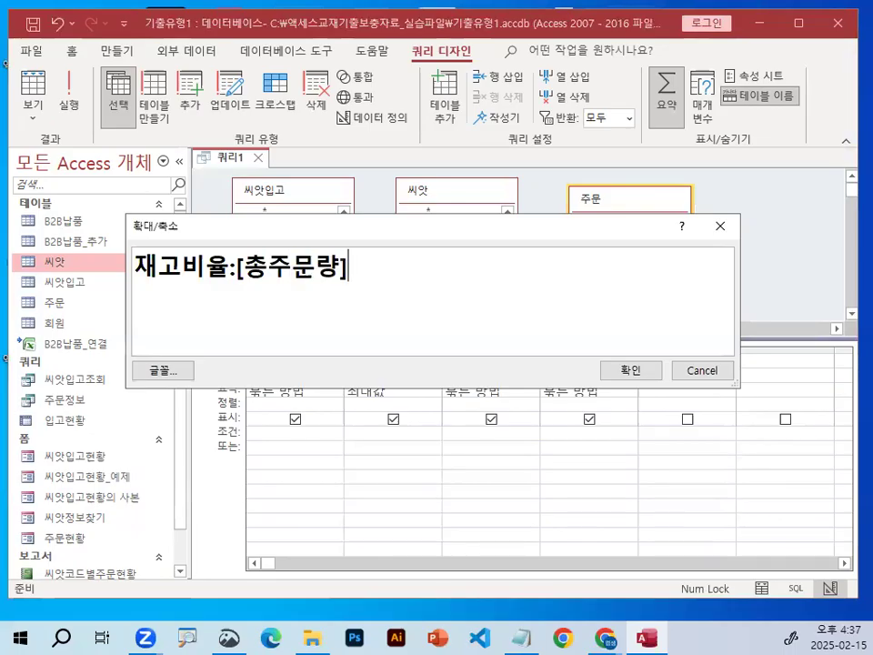
type("/[총입고랴")
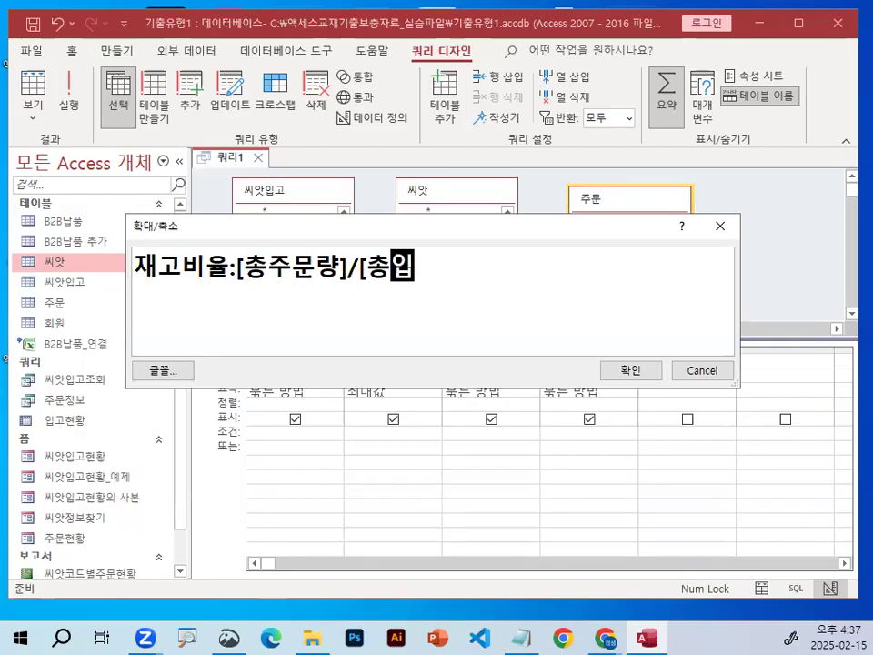
type("ㅇ")
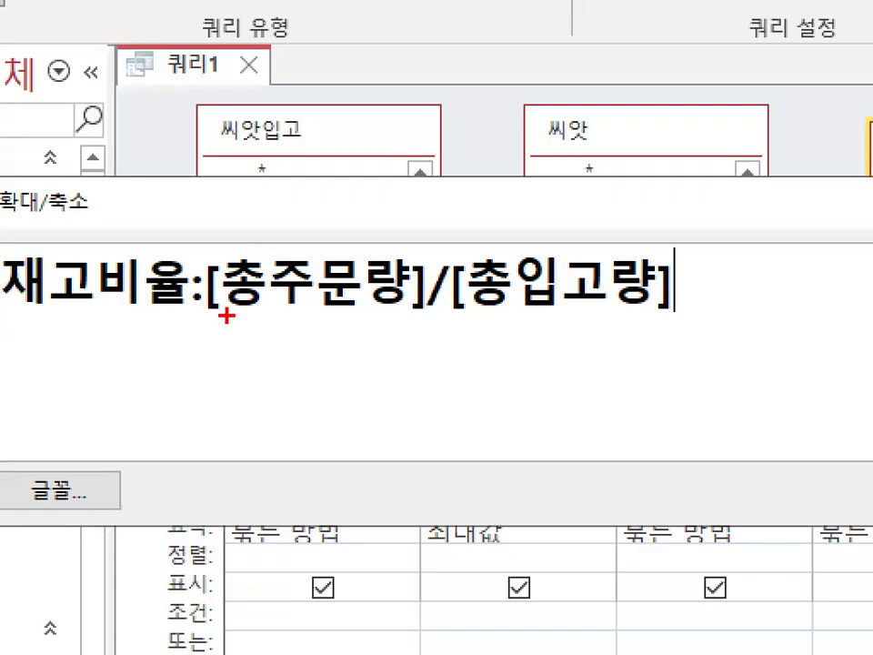
mouse_move(246, 283)
left_mouse_down()
mouse_move(454, 284)
mouse_move(195, 324)
mouse_move(370, 314)
left_mouse_up()
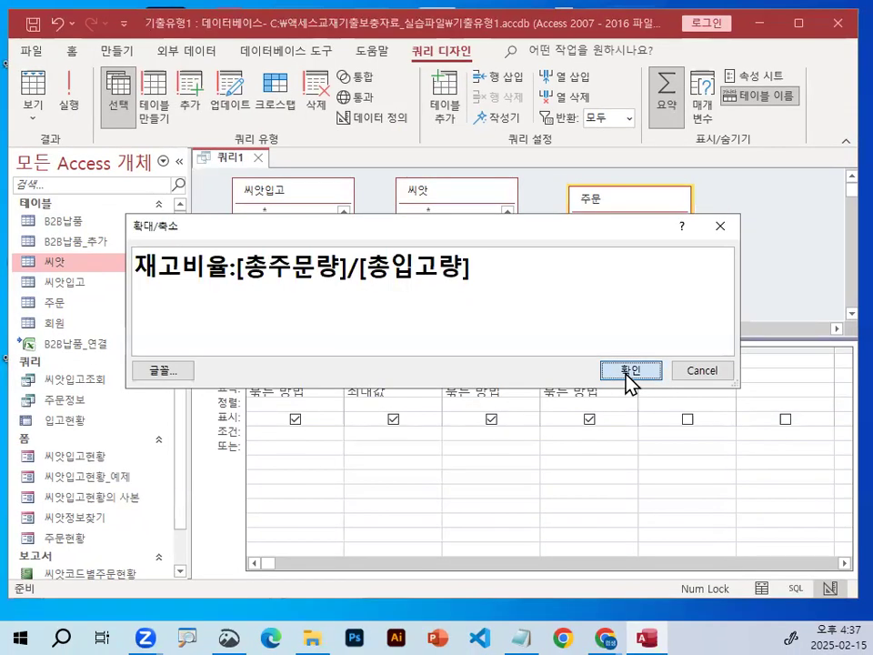
left_click(628, 371)
left_click(590, 478)
mouse_move(400, 365)
left_mouse_down()
mouse_move(363, 361)
mouse_move(400, 372)
left_mouse_up()
mouse_move(520, 368)
left_mouse_down()
mouse_move(460, 378)
mouse_move(531, 377)
left_mouse_up()
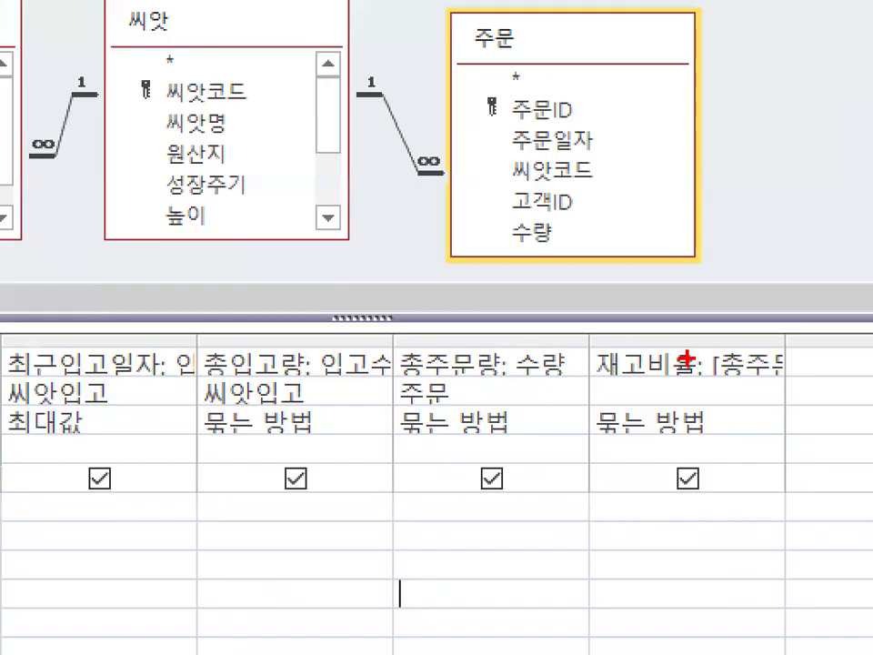
left_click_drag(680, 355, 852, 397)
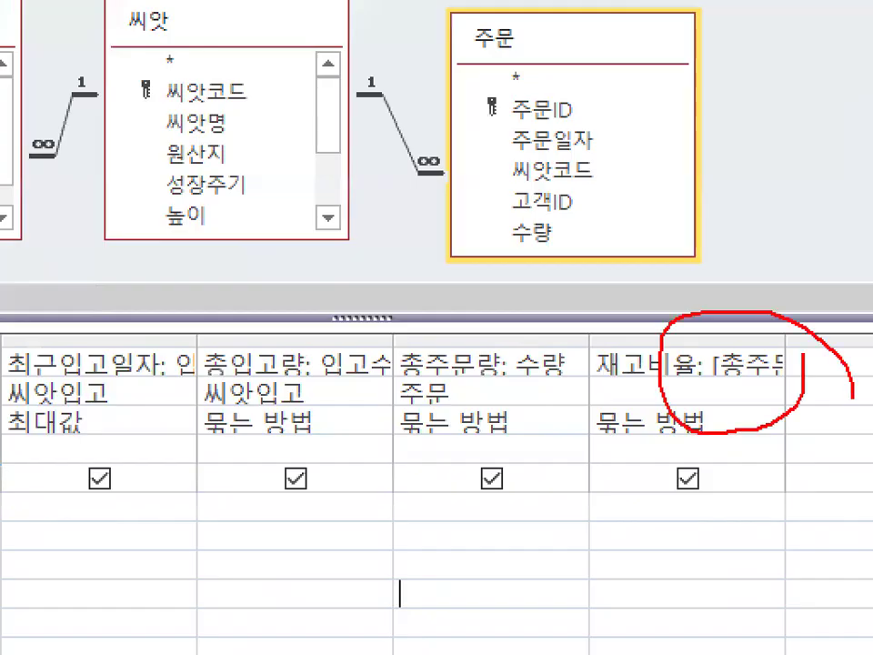
key("Escape")
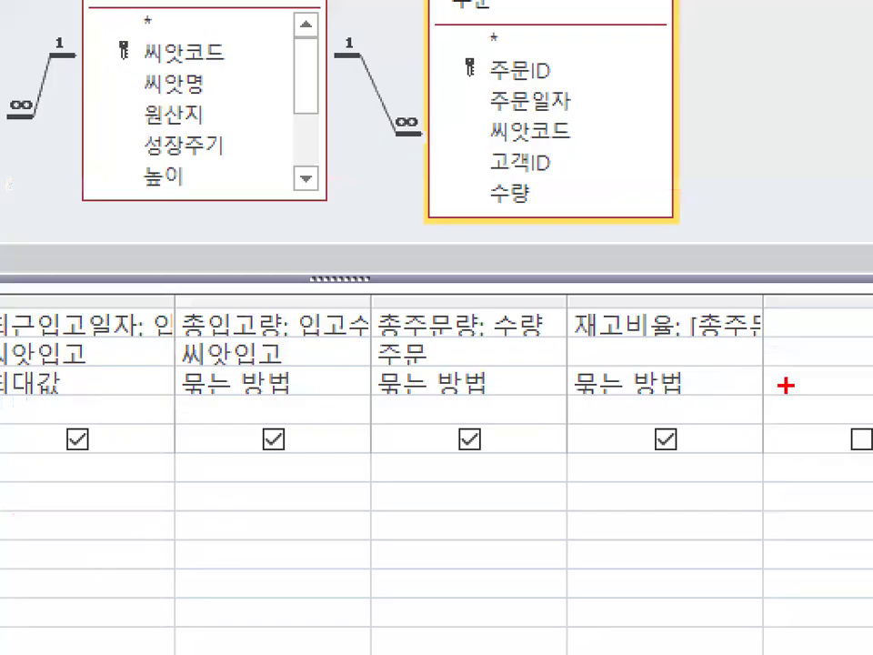
mouse_move(748, 391)
left_mouse_down()
mouse_move(599, 361)
mouse_move(746, 412)
mouse_move(771, 349)
left_mouse_up()
key("Escape")
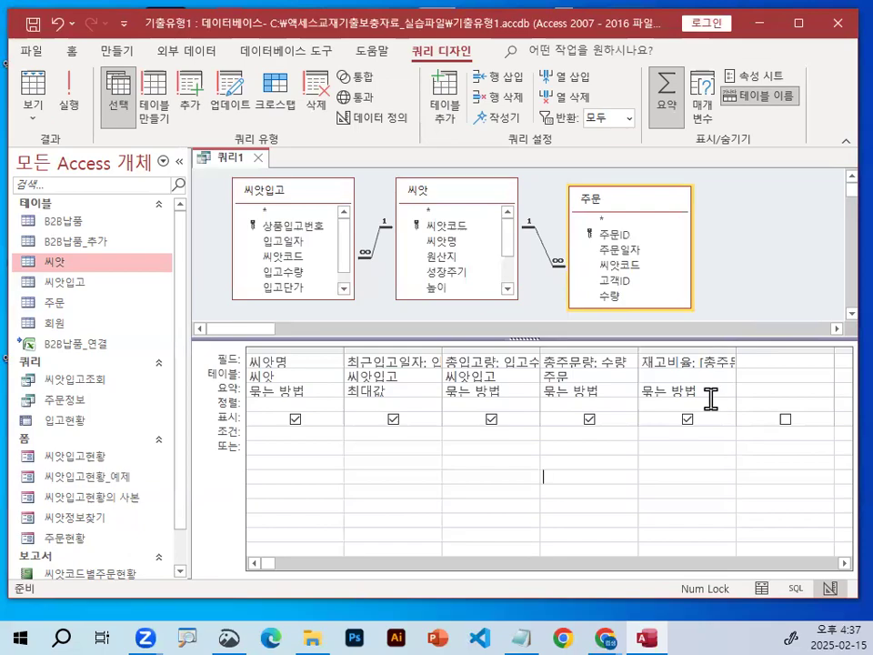
Try to run the summary query and cancel the parameter entry for 총주문량.
left_click(69, 91)
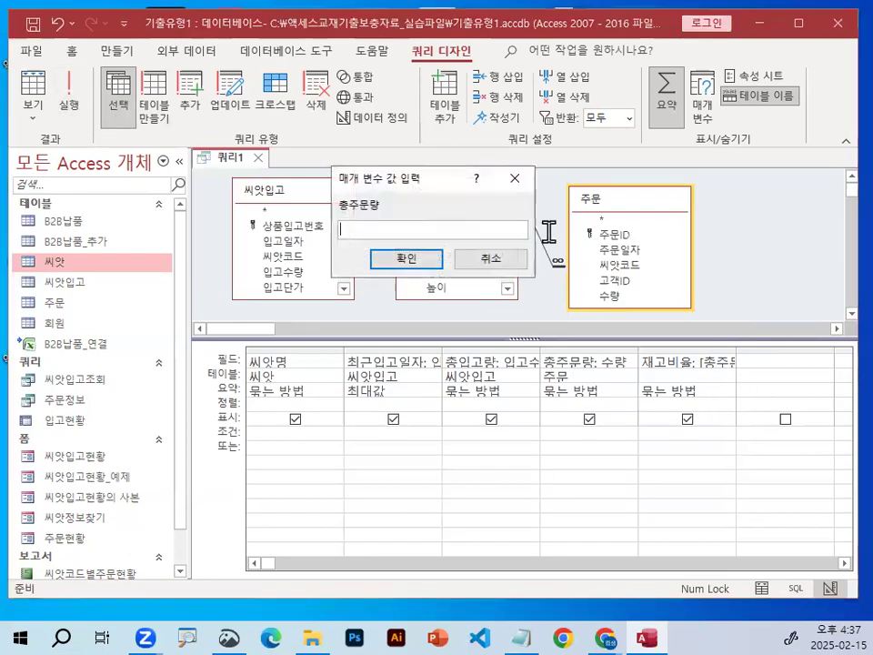
left_click(498, 259)
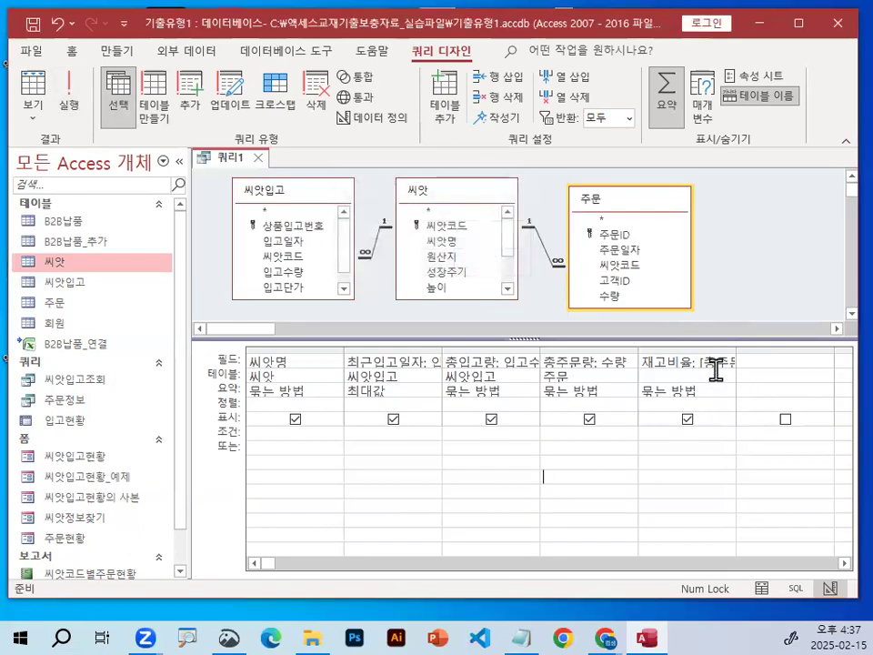
left_click(624, 368)
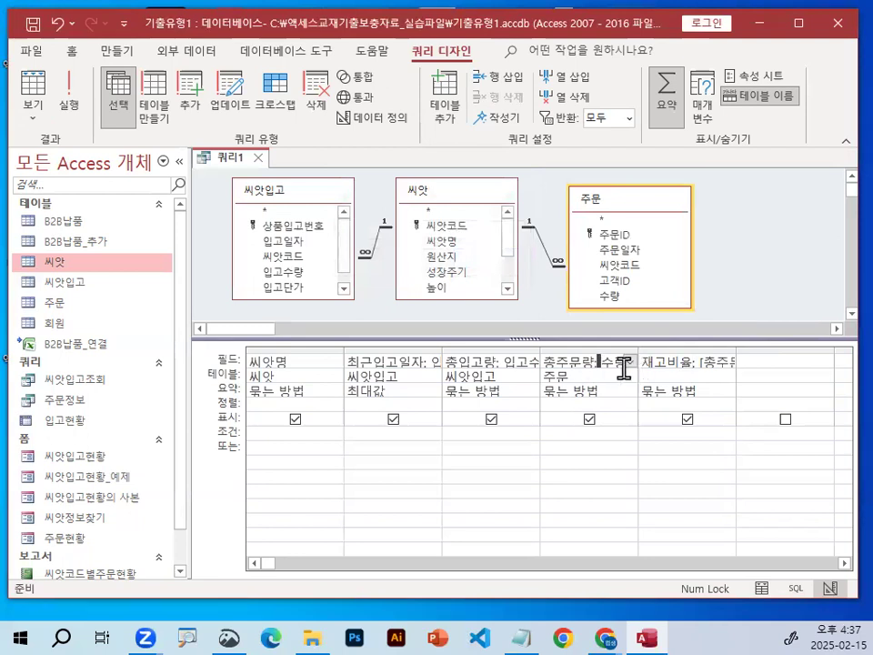
left_click(462, 393)
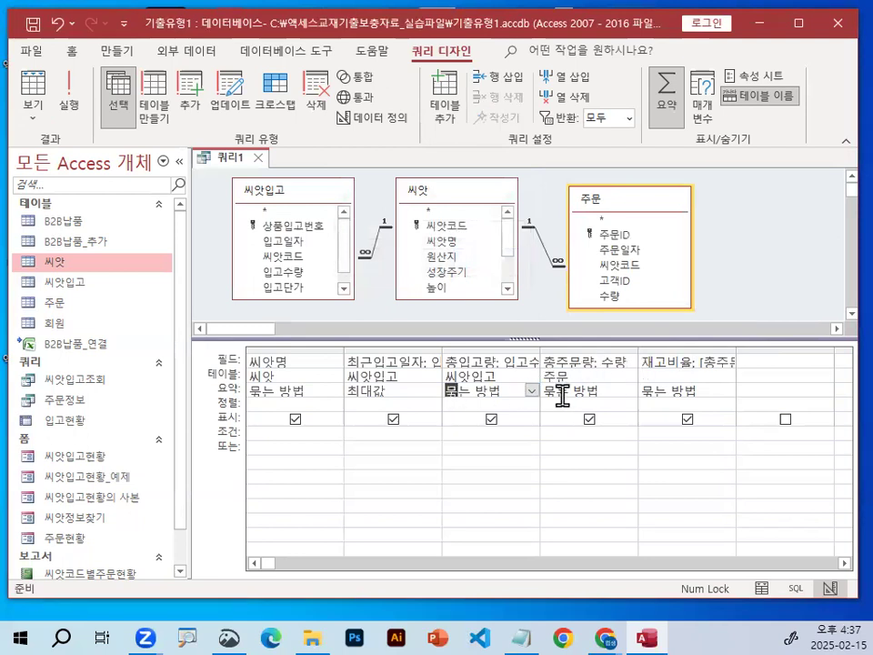
left_click(618, 466)
key("ctrl+1")
left_click(487, 375)
left_click_drag(510, 362, 492, 342)
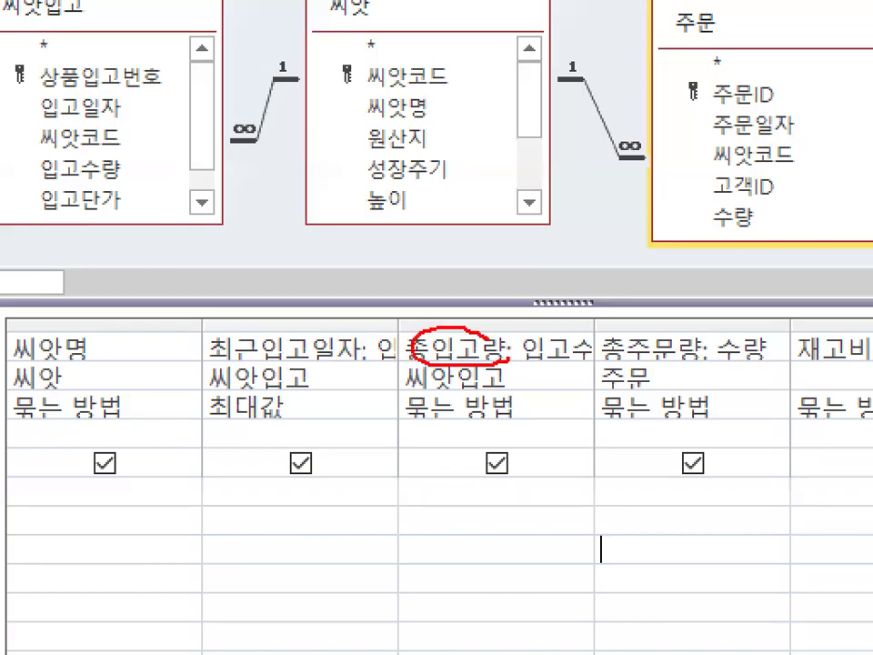
mouse_move(505, 405)
left_mouse_down()
mouse_move(515, 420)
mouse_move(535, 410)
mouse_move(349, 392)
mouse_move(516, 412)
left_mouse_up()
key("Escape")
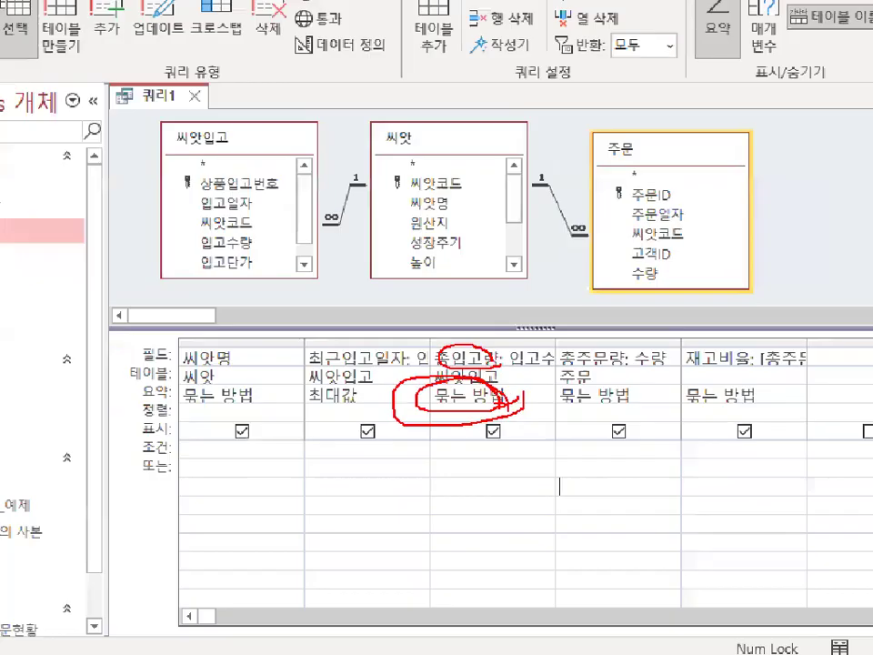
key("ctrl+1")
left_click(396, 386)
left_click_drag(300, 401, 396, 393)
left_click_drag(329, 380, 397, 396)
mouse_move(518, 409)
left_mouse_down()
mouse_move(872, 404)
mouse_move(871, 416)
left_mouse_up()
key("Escape")
key("Escape")
Set the summary function of both the 총입고량 and 총주문량 columns to 합계.
left_click(506, 391)
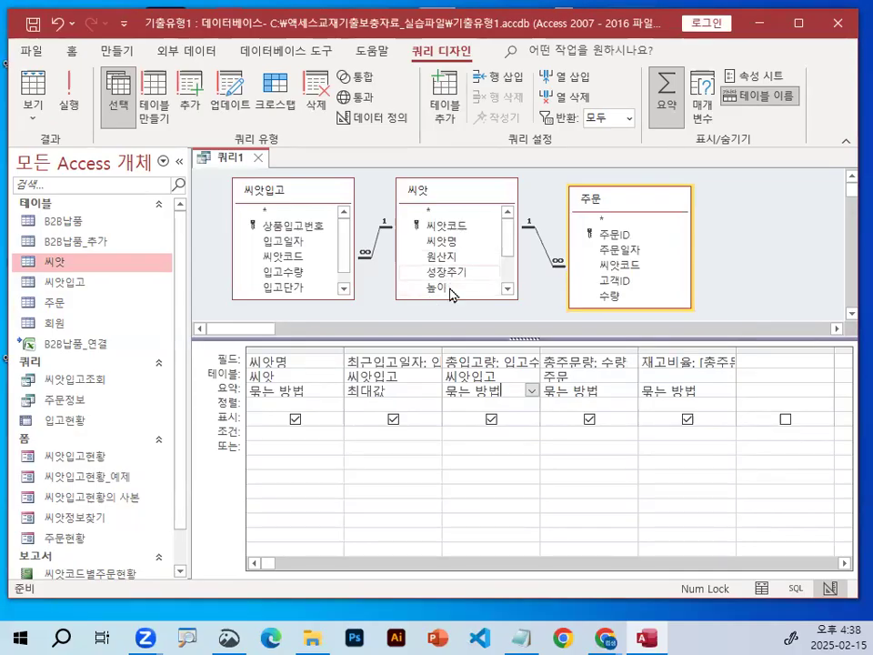
left_click(532, 391)
left_click(510, 423)
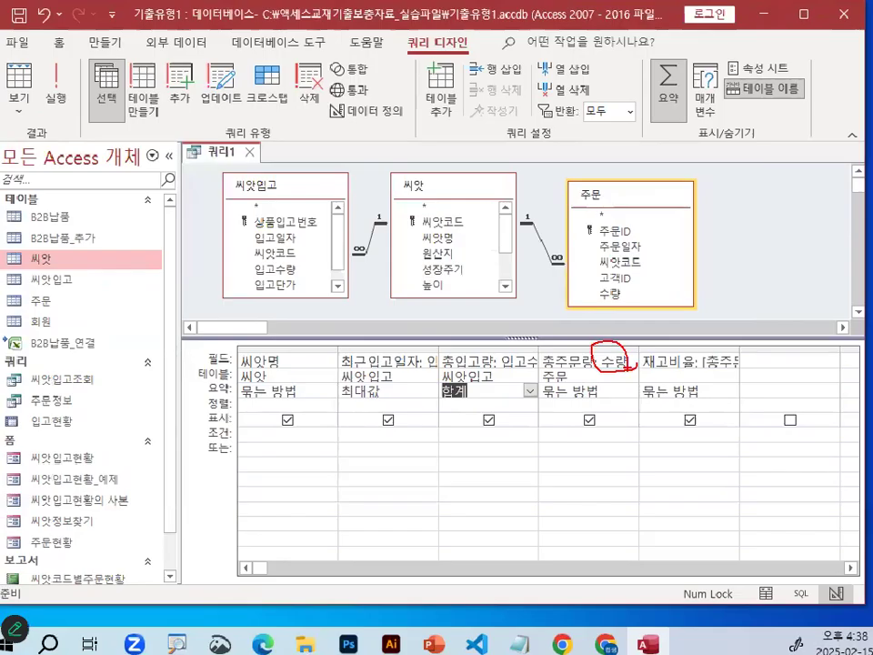
left_click(597, 391)
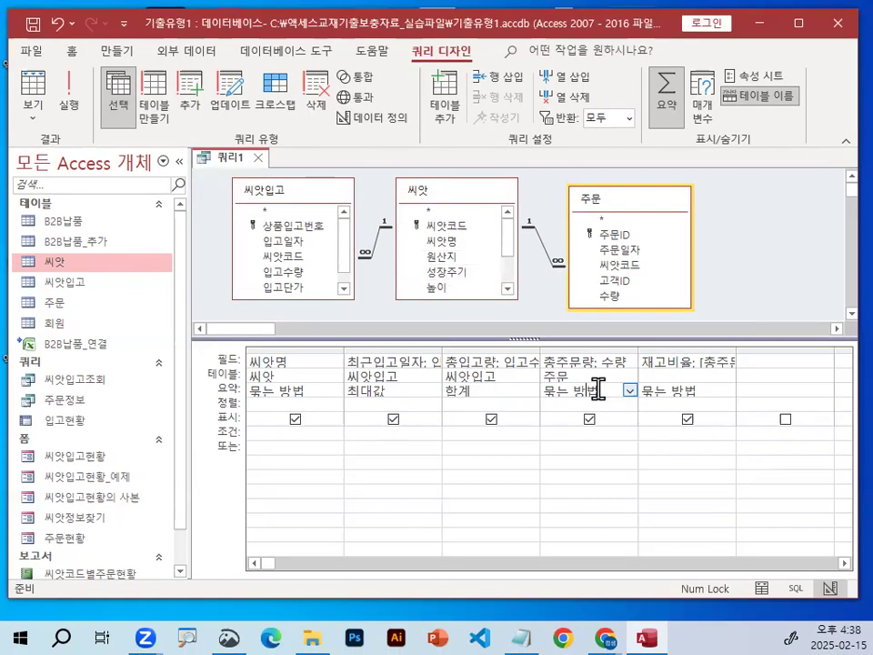
left_click(628, 391)
left_click(608, 426)
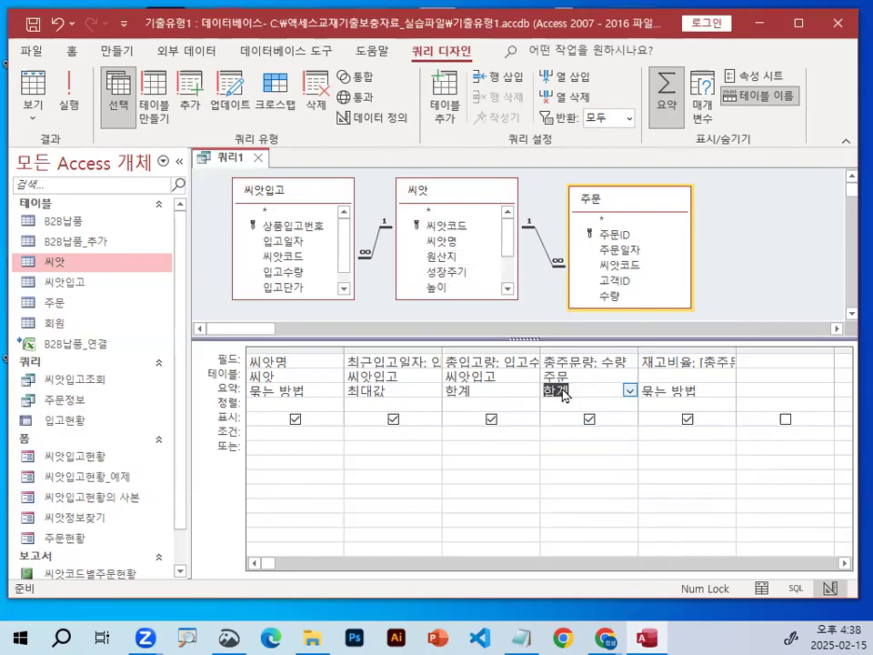
left_click_drag(489, 398, 479, 401)
left_click_drag(573, 394, 554, 406)
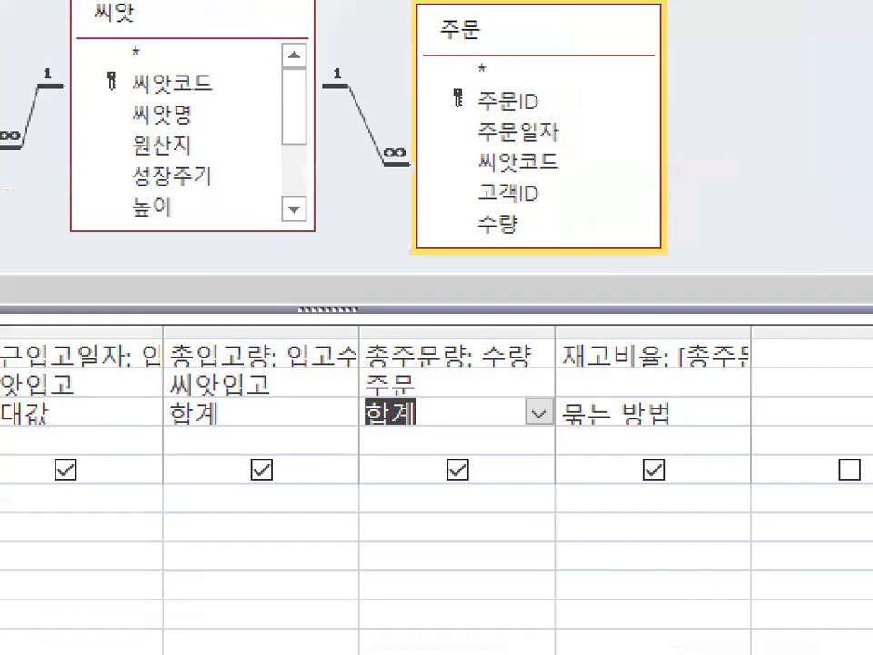
left_click_drag(761, 362, 741, 380)
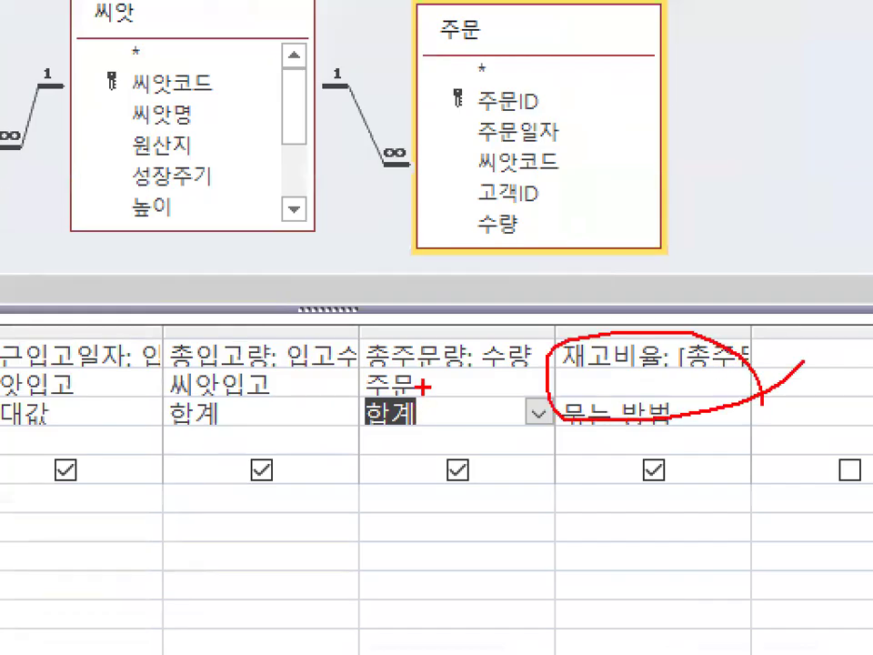
left_click_drag(421, 386, 455, 364)
left_click_drag(272, 382, 264, 414)
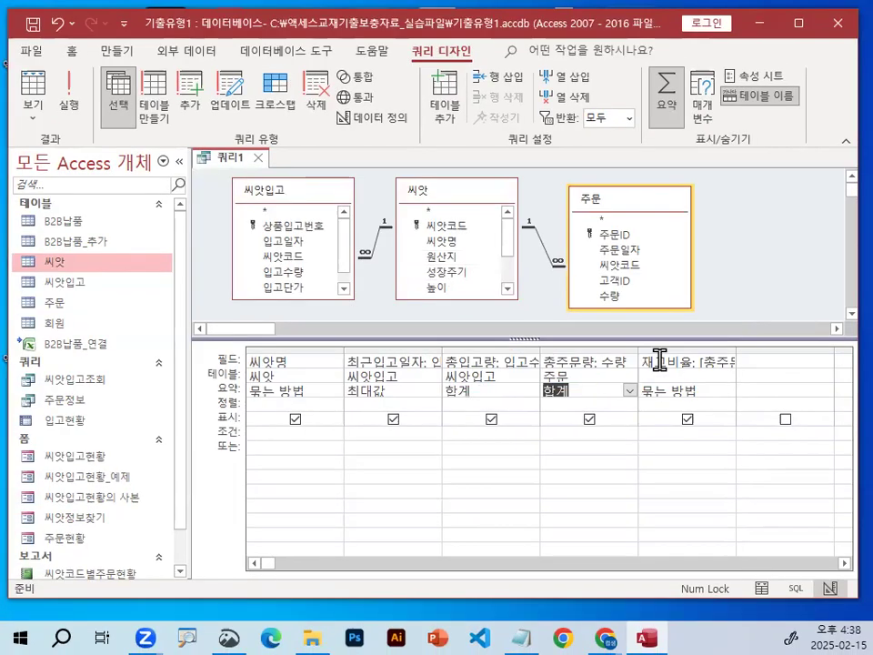
Try running the query again with the 합계 columns and cancel the 총주문량 parameter entry.
left_click(71, 83)
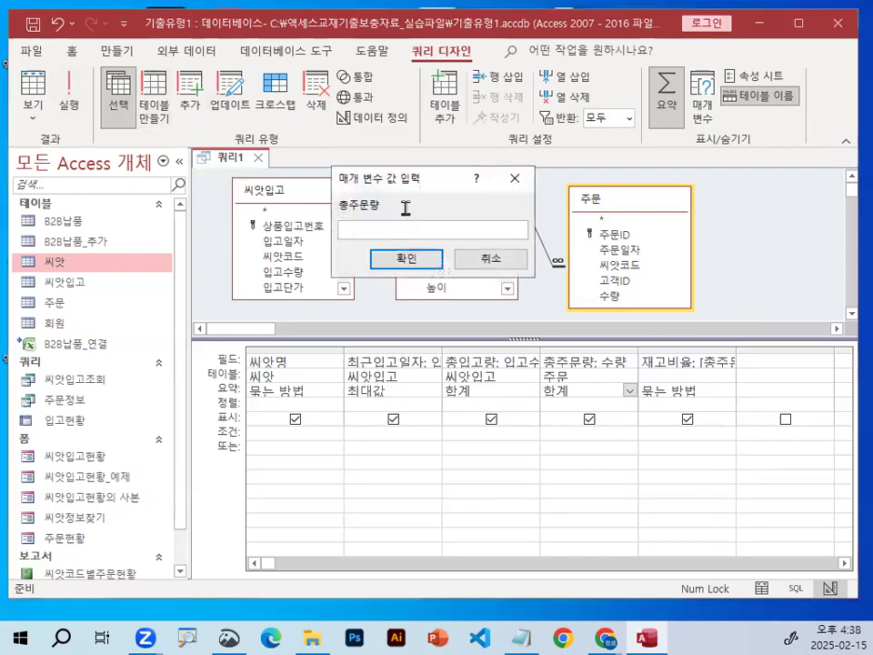
left_click(490, 262)
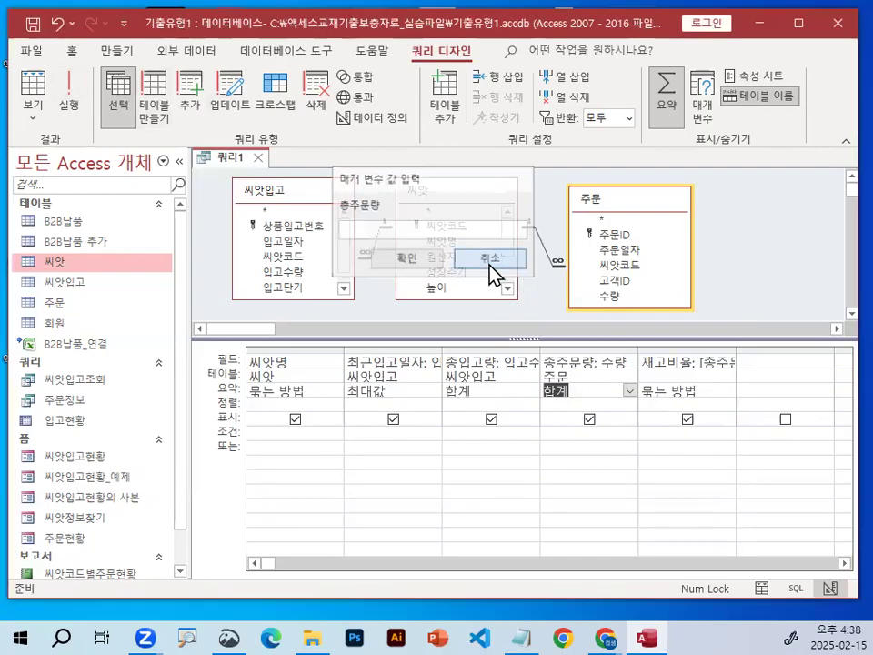
left_click(722, 404)
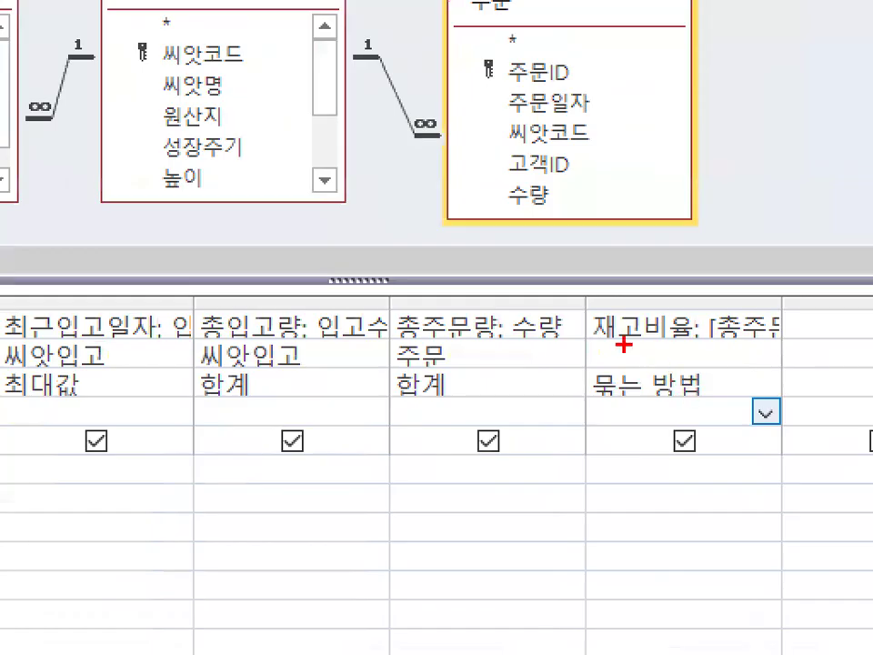
left_click_drag(594, 340, 773, 340)
key("Escape")
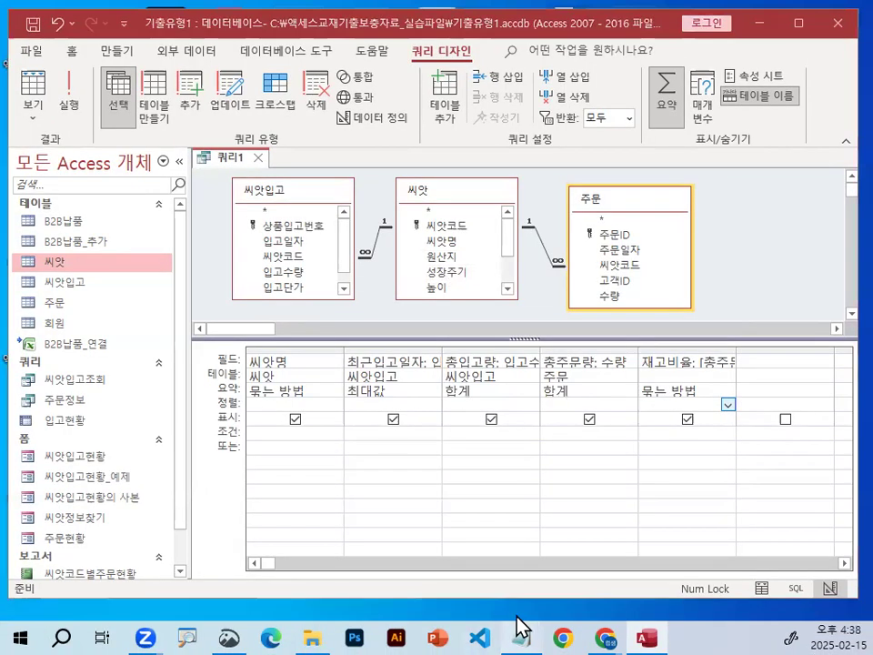
Switch to the Notepad lesson notes and add a dashed separator line below the (형식 : 백분율, 소수자릿수 : 1 ) line.
left_click(520, 637)
scroll(271, 403, "down", 2)
left_click(254, 335)
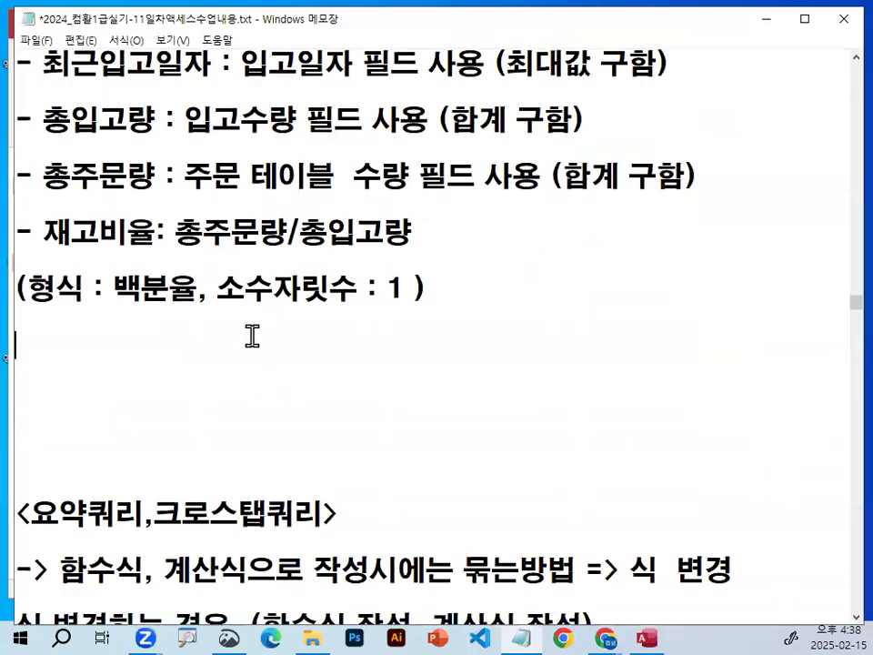
type("---------------------------------")
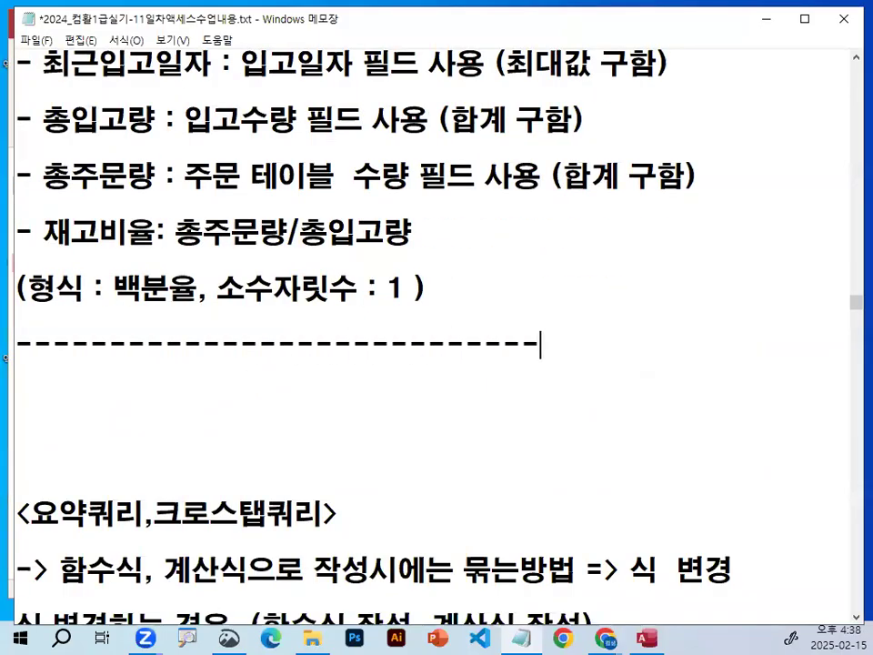
Remove the surplus blank lines below the separator and insert the heading <중요포인트> above <요약쿼리,크로스탭쿼리>.
key("Down")
key("Delete")
key("Delete")
key("Delete")
key("Delete")
key("Delete")
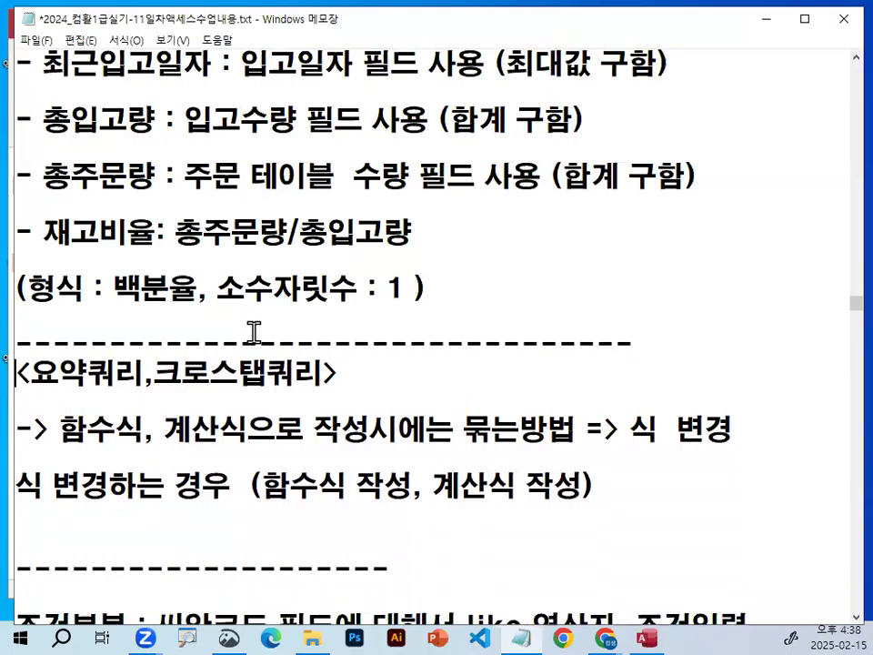
key("Return")
key("Return")
key("Up")
key("Up")
key("Return")
type("<중")
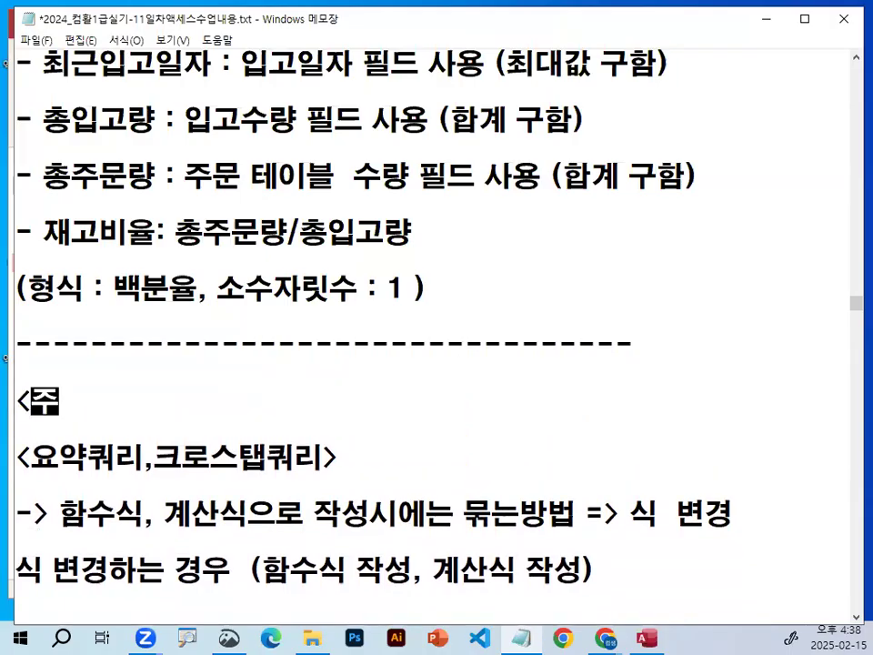
type("요")
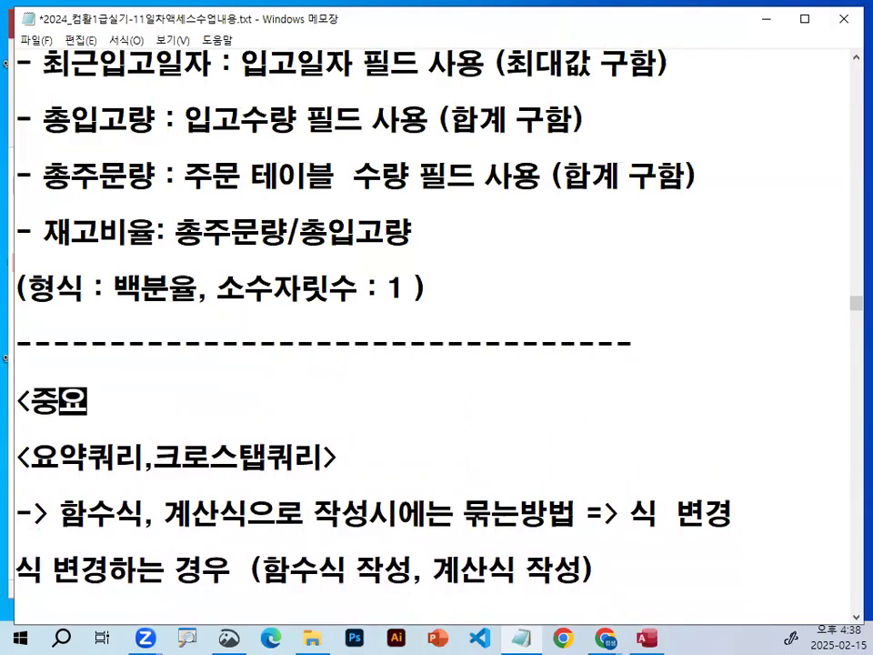
type("포인트>")
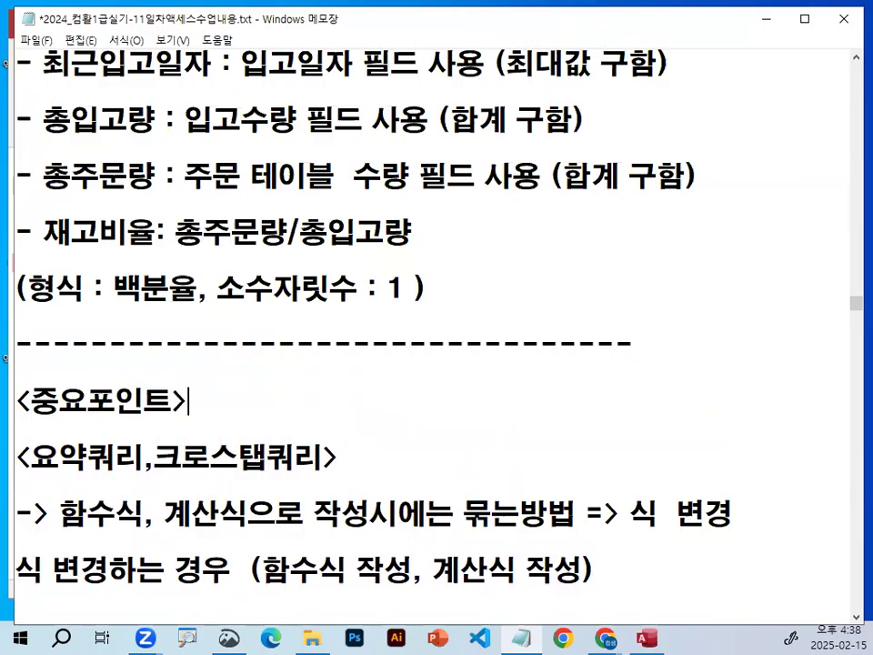
key("Right")
key("Down")
Review the note on changing 묶는방법 when a summary or crosstab query uses 함수식 or 계산식.
left_click_drag(153, 457, 347, 428)
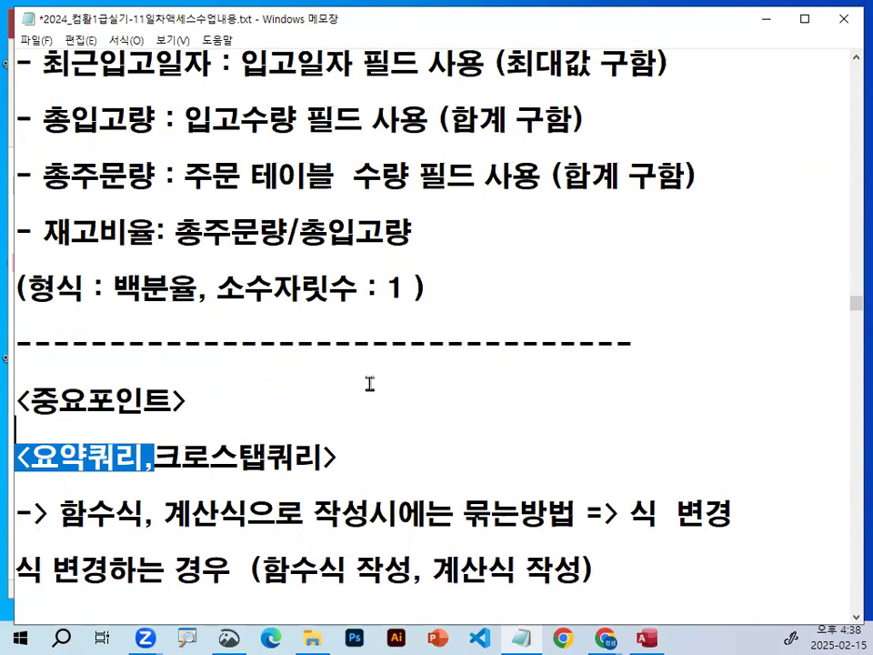
scroll(363, 373, "down", 1)
left_click_drag(58, 346, 245, 345)
left_click_drag(304, 346, 393, 343)
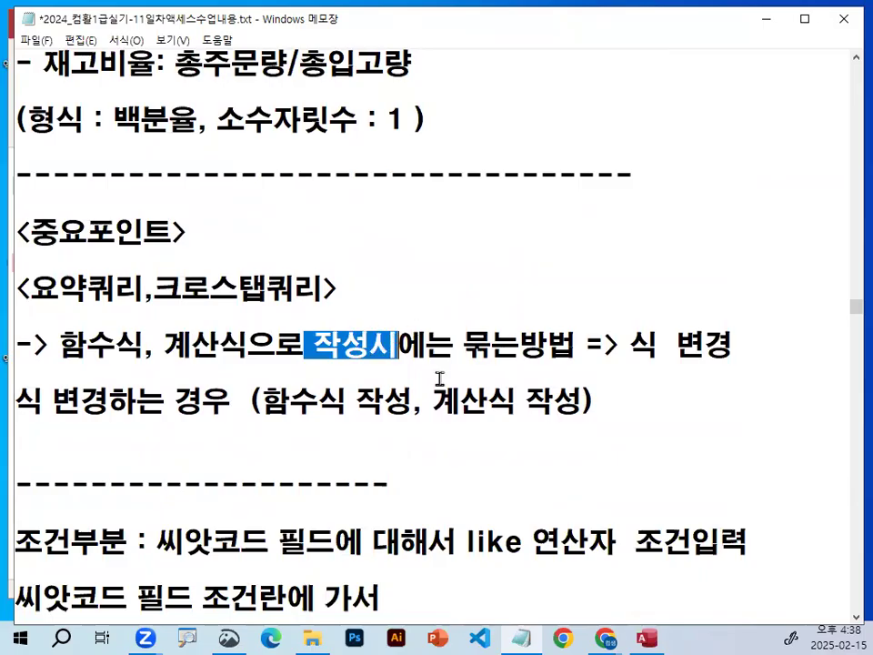
left_click_drag(463, 345, 572, 348)
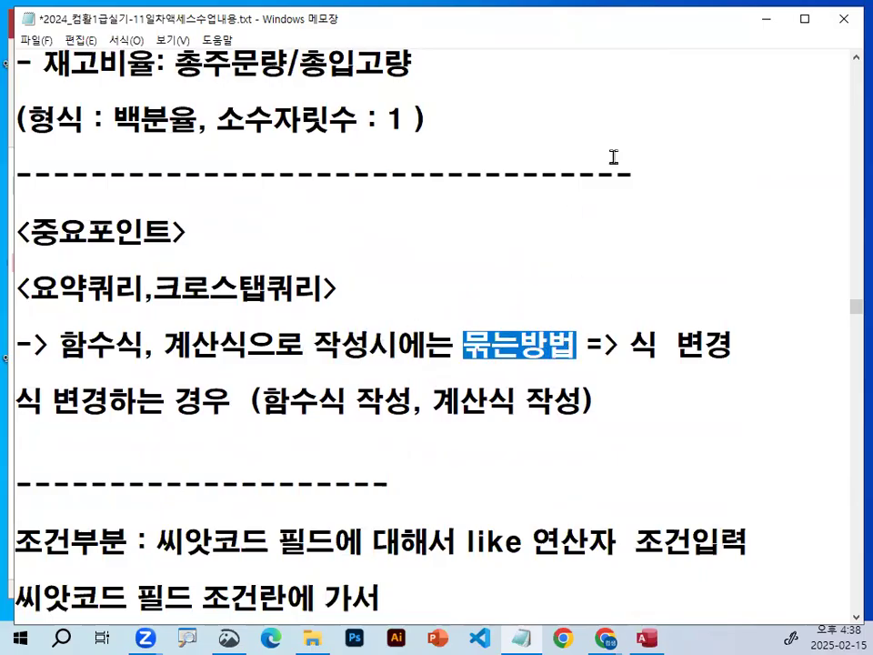
Return to Access, run the query with 재고비율 still set to 묶는 방법, and cancel the 총주문량 parameter entry.
left_click(766, 19)
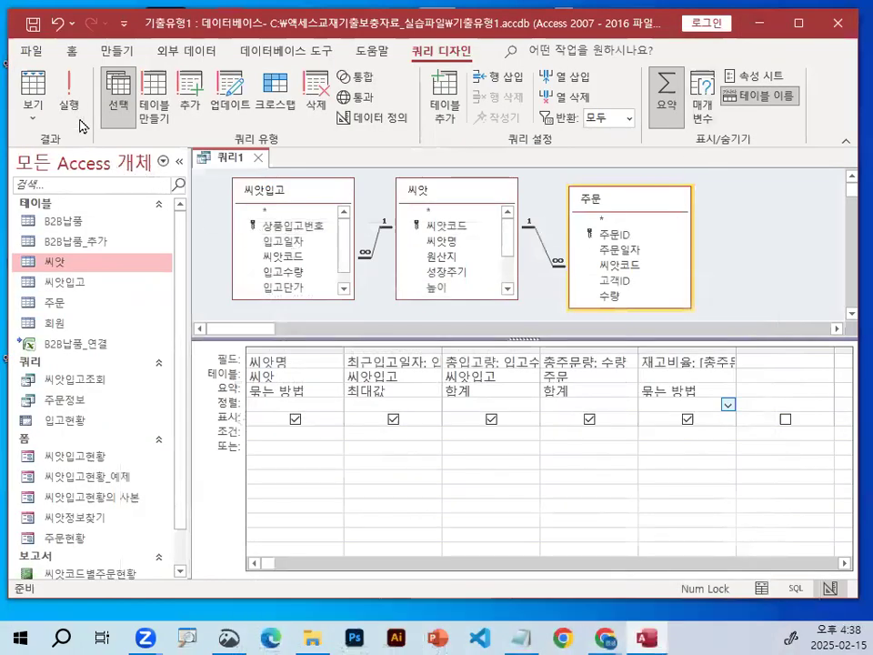
left_click(69, 91)
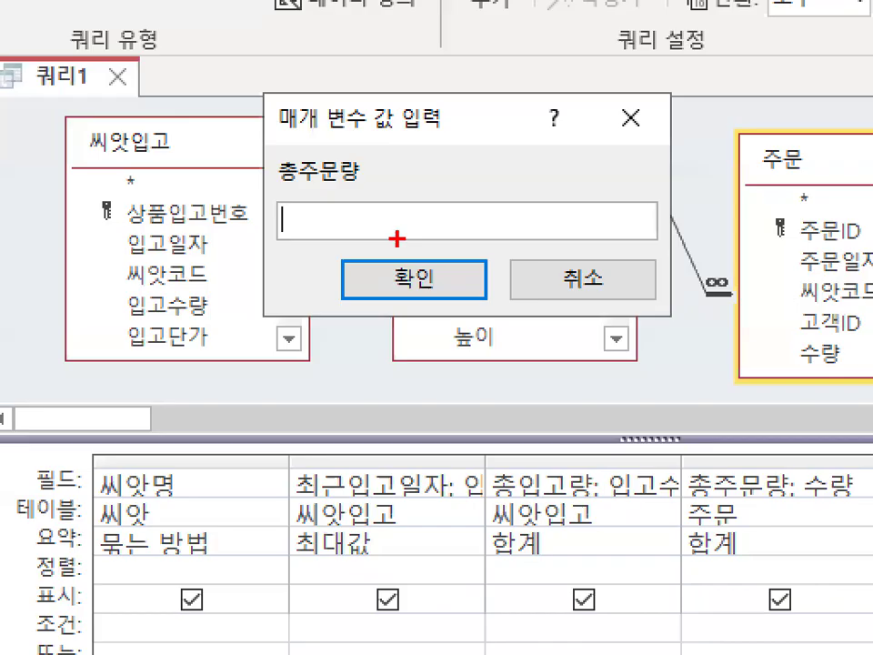
mouse_move(692, 228)
left_mouse_down()
mouse_move(691, 314)
mouse_move(259, 273)
mouse_move(673, 127)
mouse_move(714, 250)
left_mouse_up()
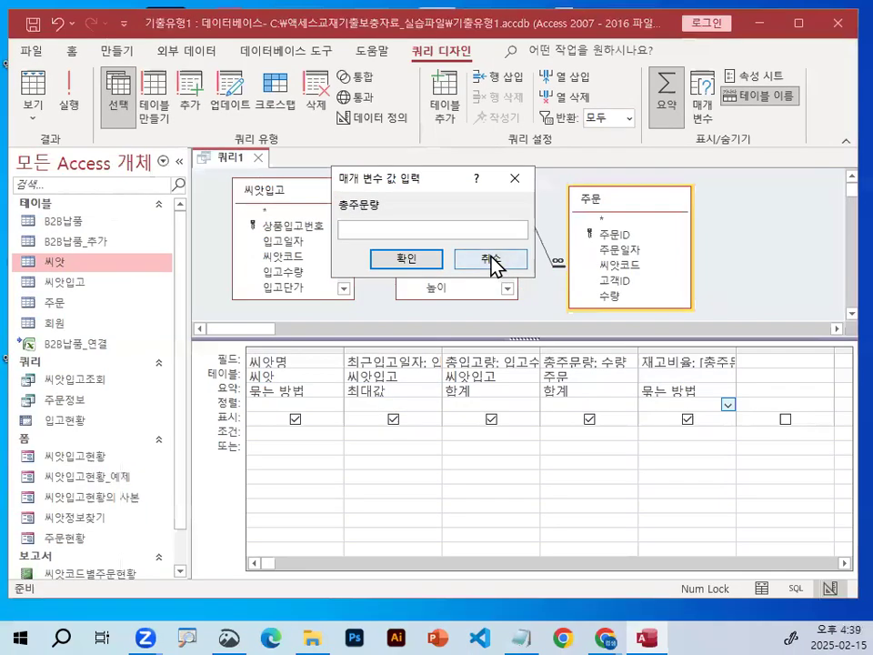
left_click(582, 284)
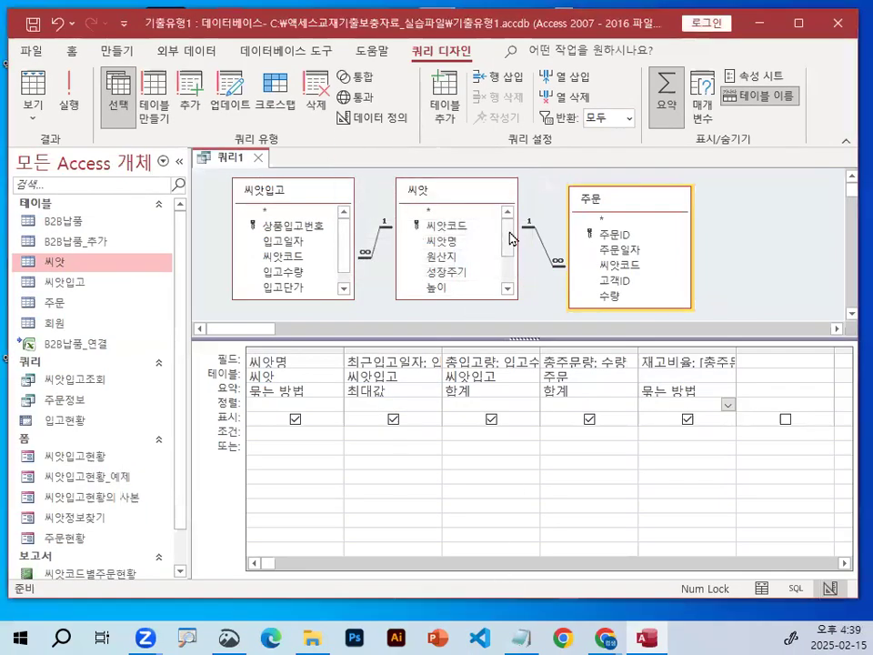
Switch to the Notepad notes and examine which summary option replaces 묶는방법 for 함수식 and 계산식 columns.
left_click(520, 622)
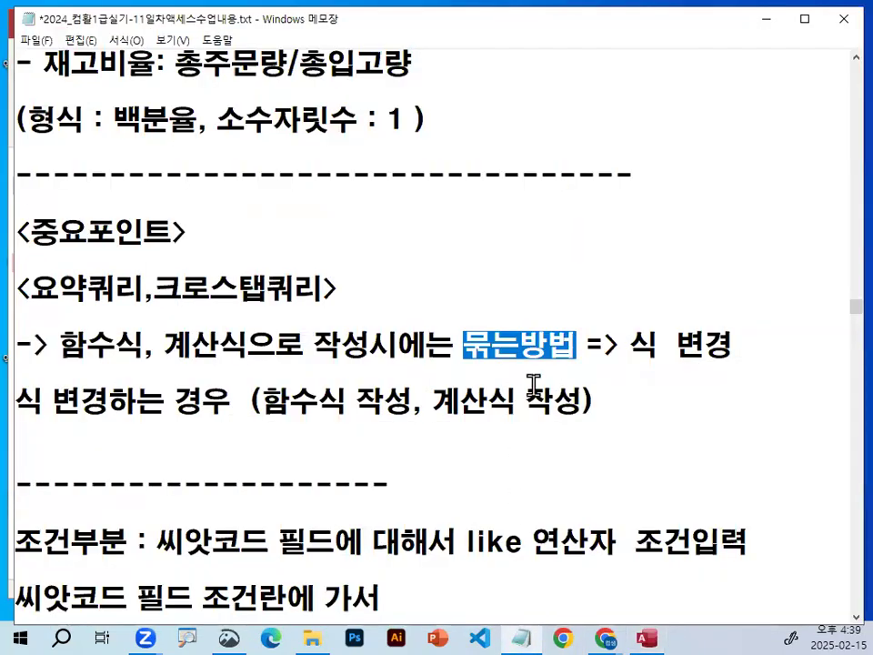
left_click(452, 343)
left_click_drag(628, 344, 715, 344)
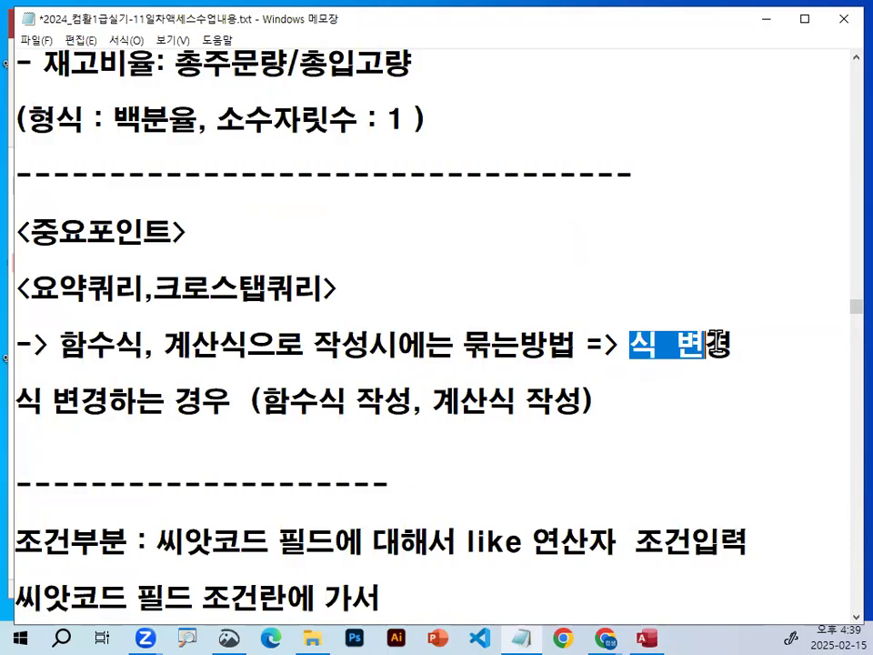
key("ctrl+2")
left_click_drag(66, 360, 271, 361)
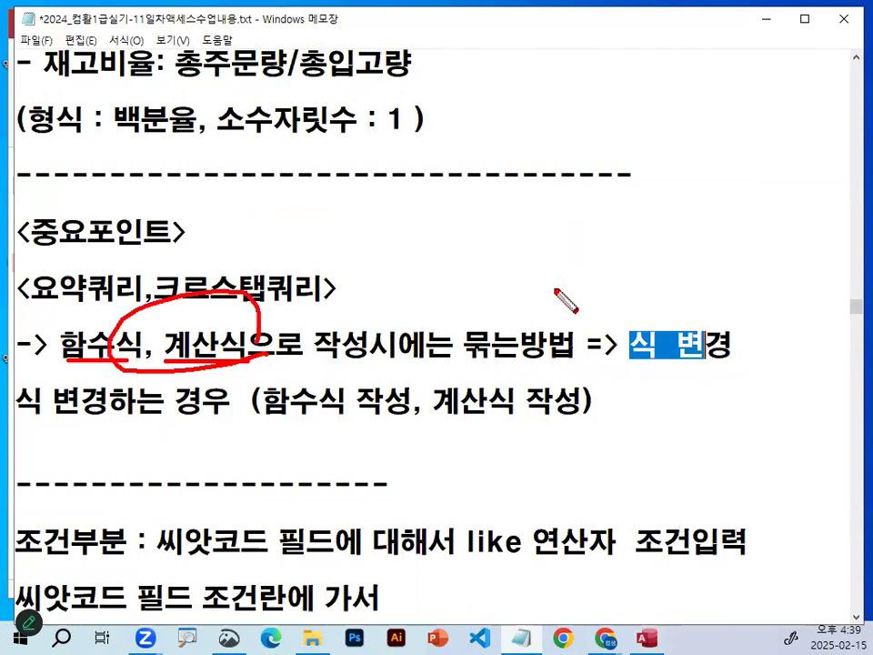
left_click_drag(751, 358, 733, 338)
key("Escape")
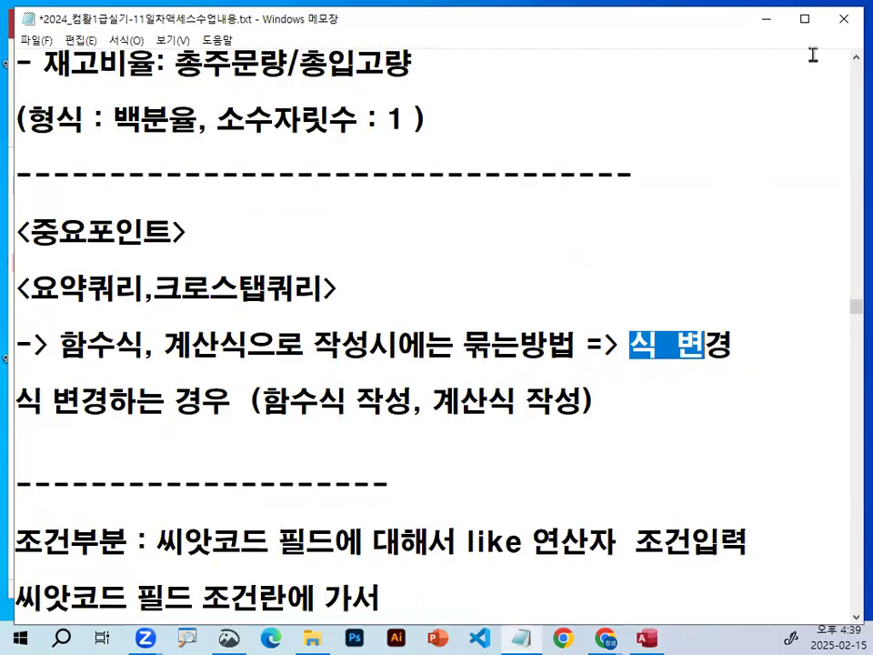
Return to the Access query design and change the 재고비율 column's 요약 setting to 식.
left_click(771, 24)
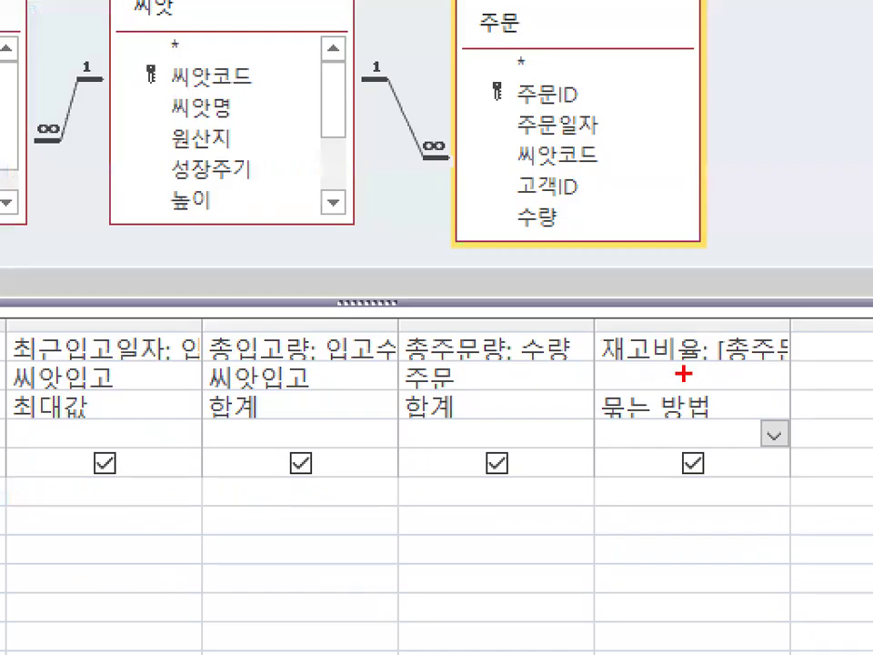
mouse_move(733, 357)
left_mouse_down()
mouse_move(727, 371)
mouse_move(718, 345)
left_mouse_up()
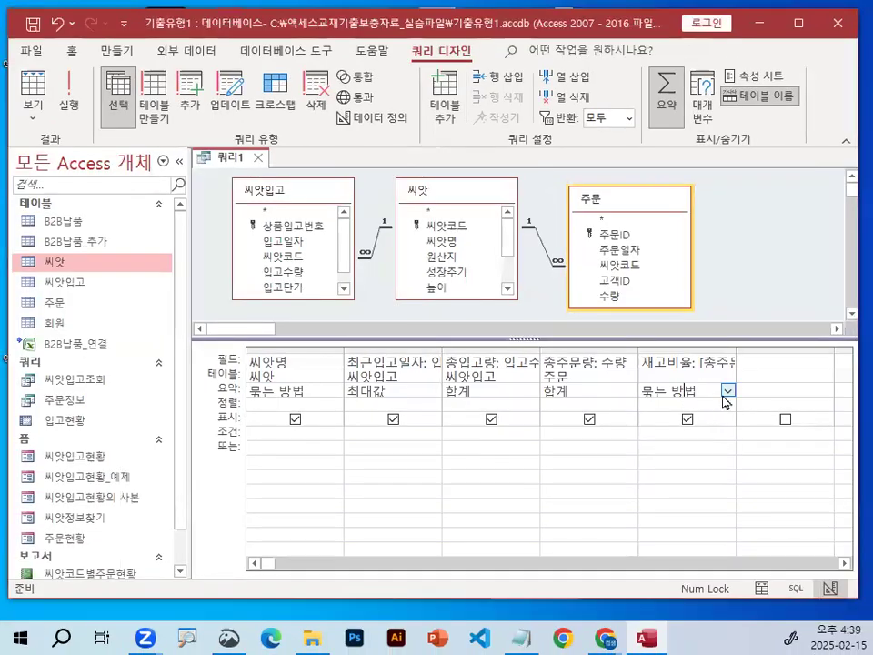
left_click(729, 405)
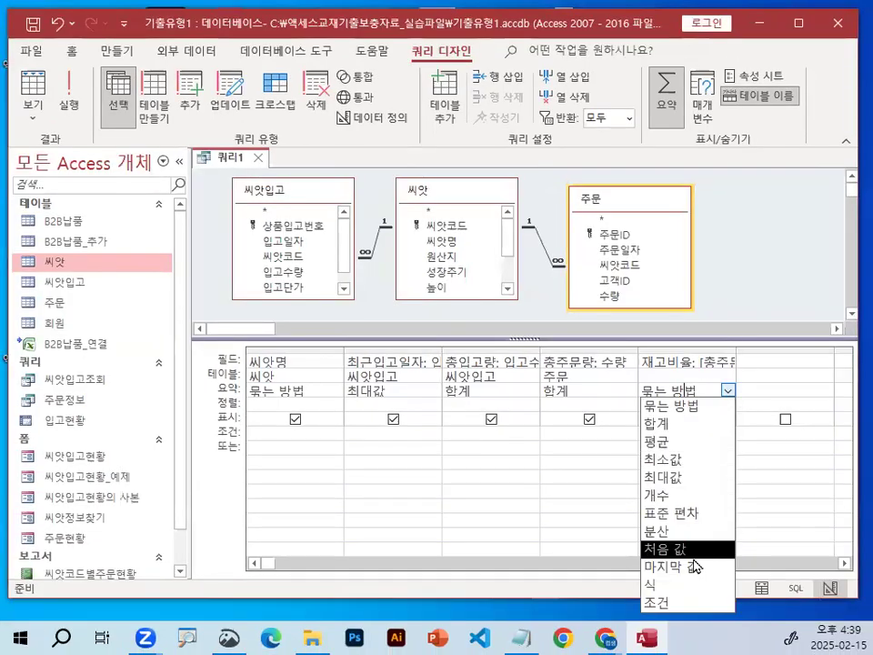
left_click(650, 584)
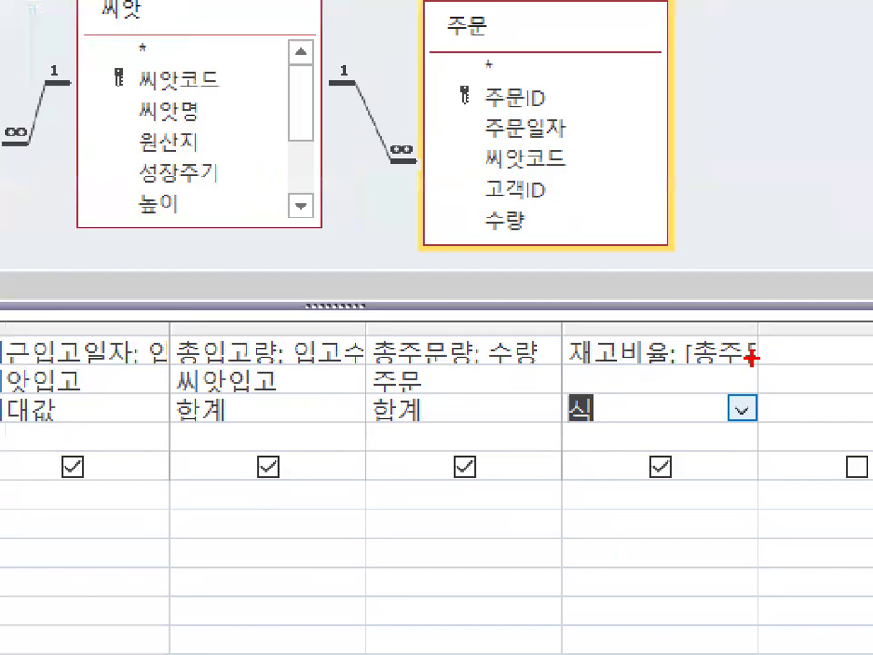
left_click_drag(669, 367, 796, 347)
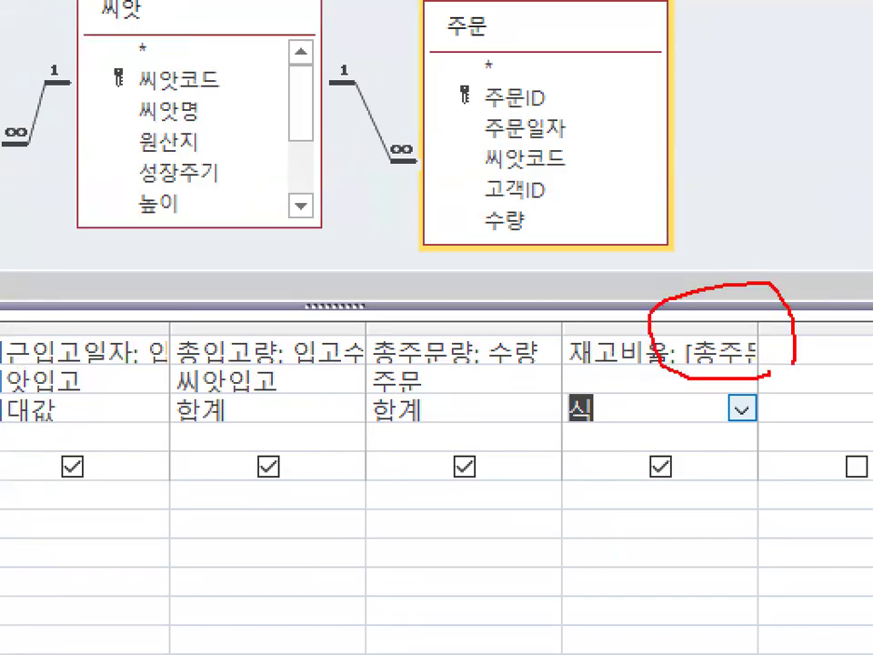
left_click_drag(558, 425, 628, 421)
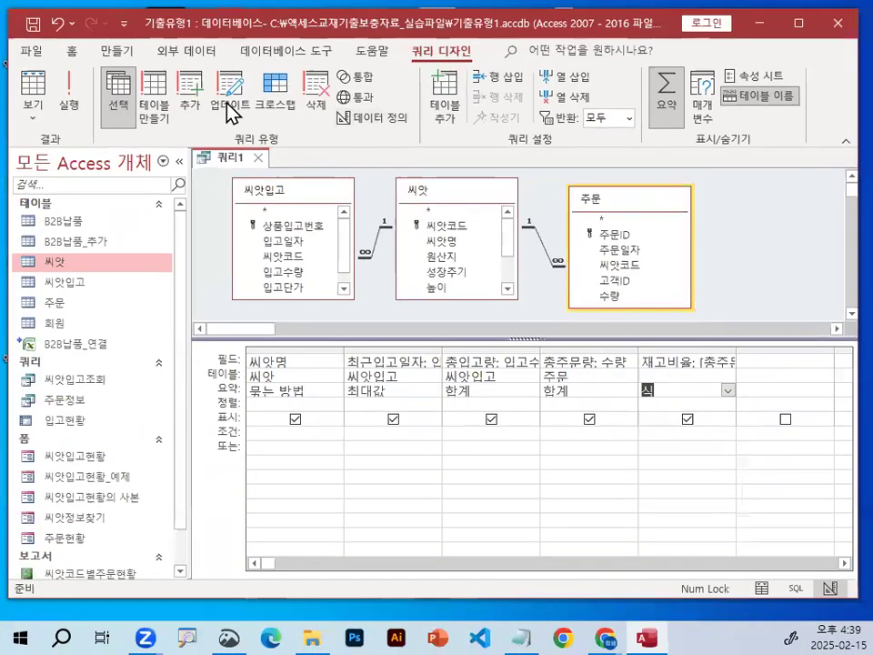
Run the summary query and check its result columns, including 재고비율.
left_click(69, 107)
mouse_move(595, 168)
left_mouse_down()
mouse_move(670, 234)
mouse_move(669, 289)
left_mouse_up()
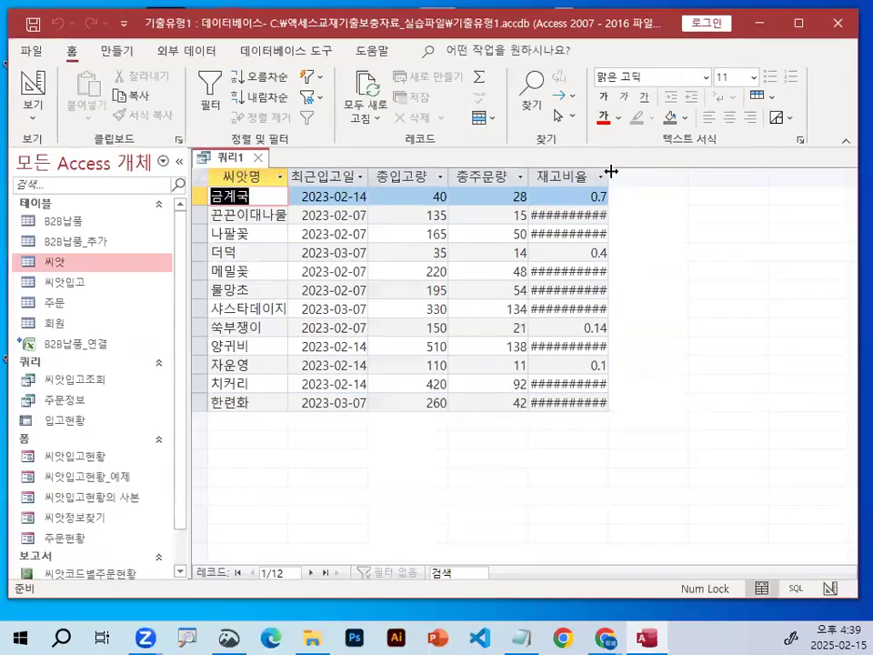
left_click_drag(616, 142, 733, 145)
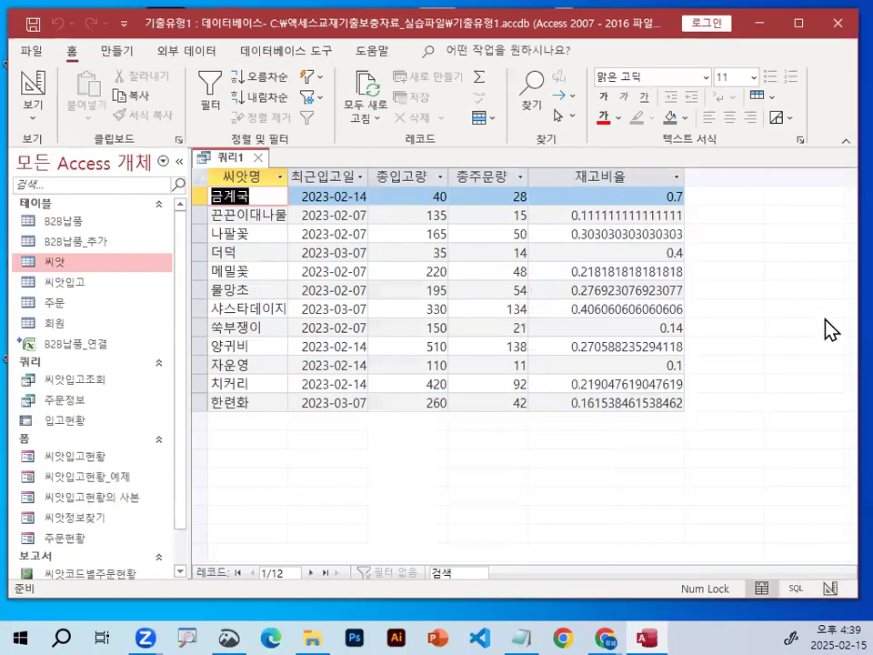
Switch back to the Notepad notes and reread the 요약쿼리, 크로스탭쿼리 rule about 함수식 and 계산식.
left_click(521, 637)
left_click(89, 348)
left_click_drag(63, 347, 130, 348)
left_click_drag(157, 350, 250, 351)
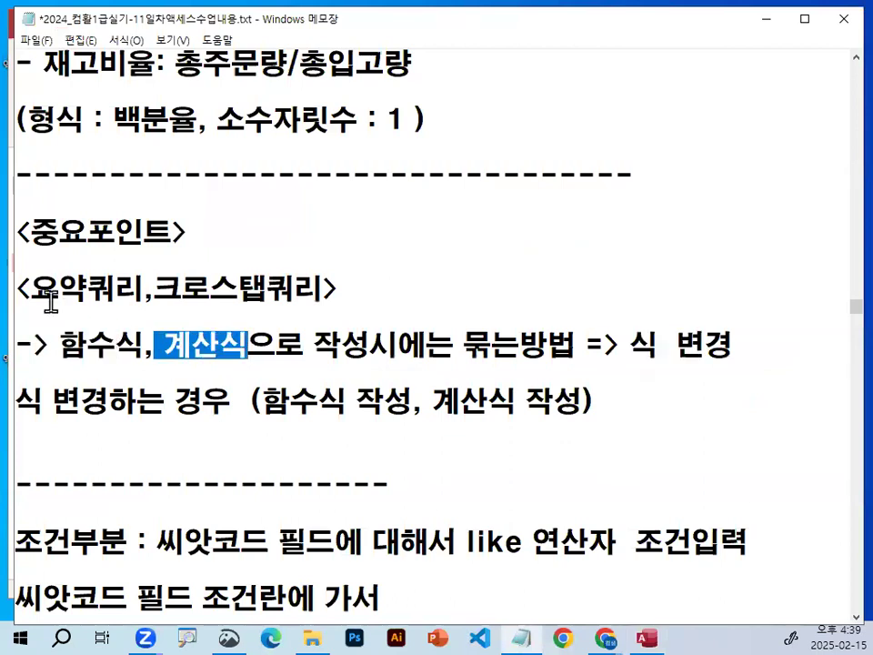
left_click_drag(36, 293, 85, 296)
left_click_drag(151, 291, 327, 289)
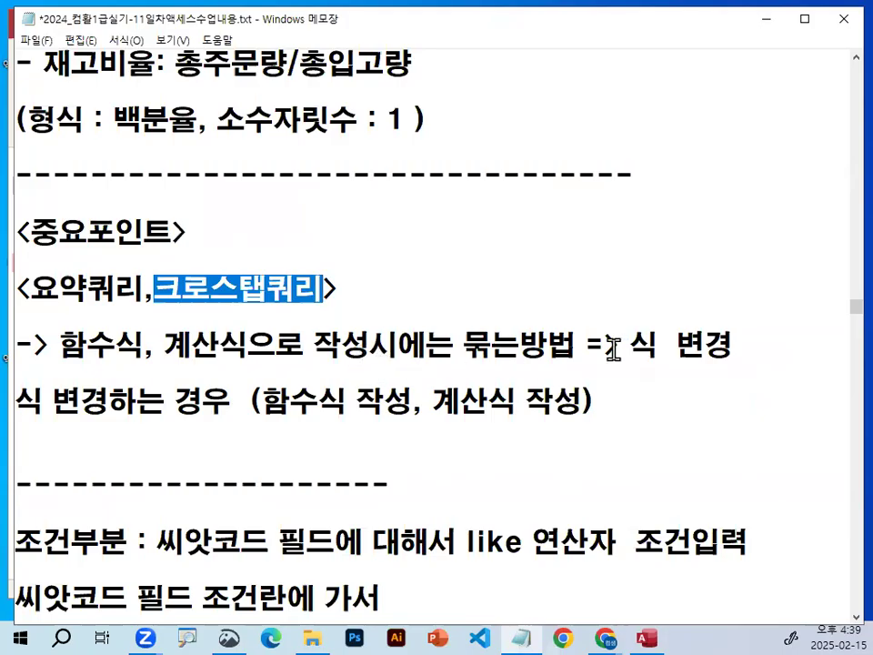
left_click_drag(629, 347, 746, 344)
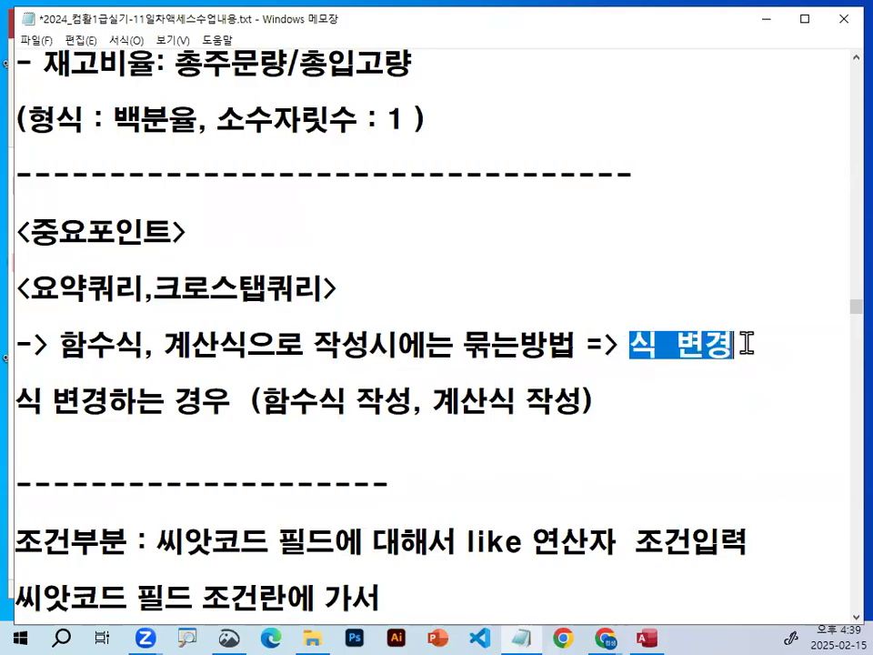
Add blank lines below the rule on 식 변경 and replace its leading arrow with the label 중요1).
left_click(314, 426)
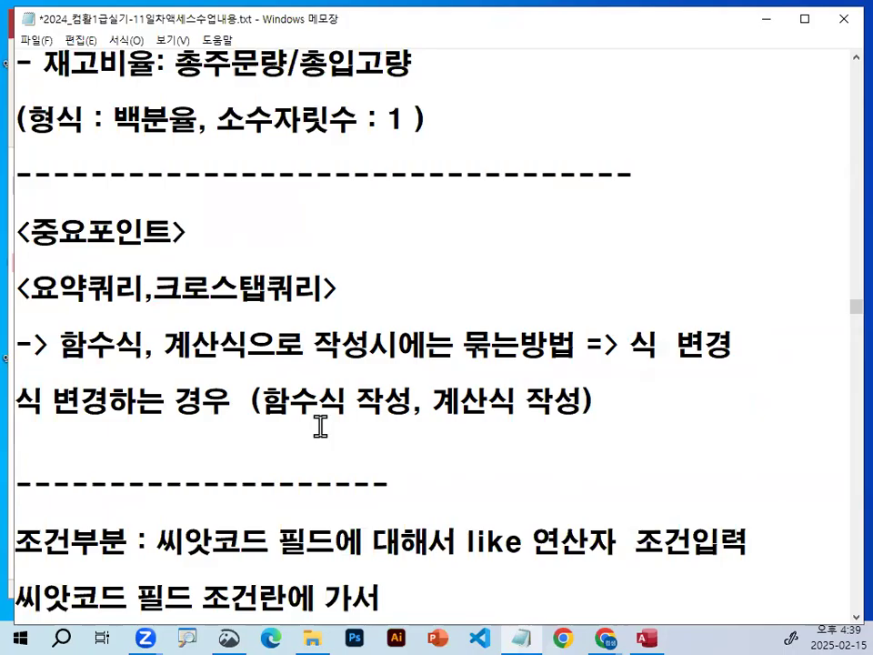
key("Return")
key("Return")
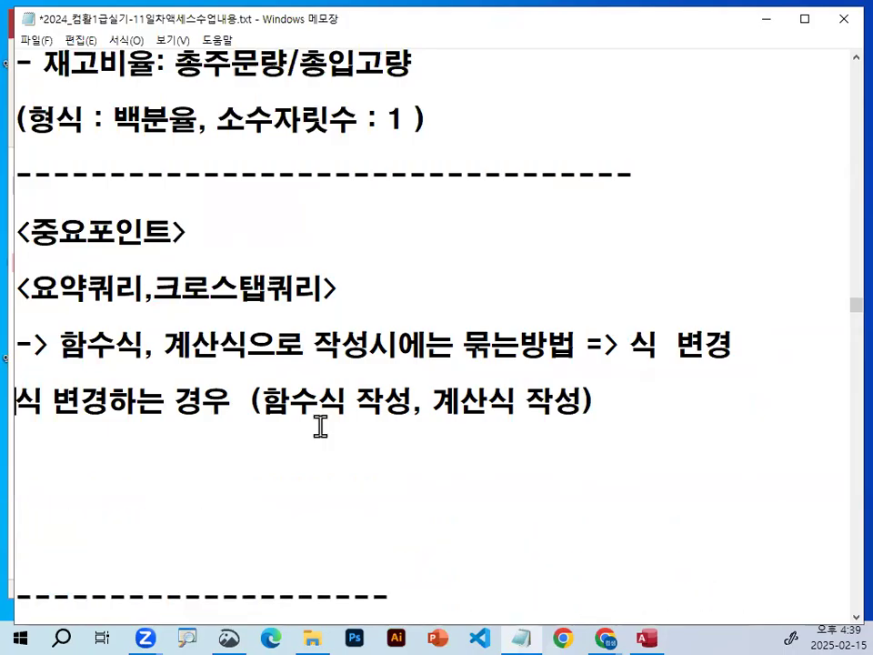
key("Delete")
key("Delete")
key("Delete")
type("중요1")
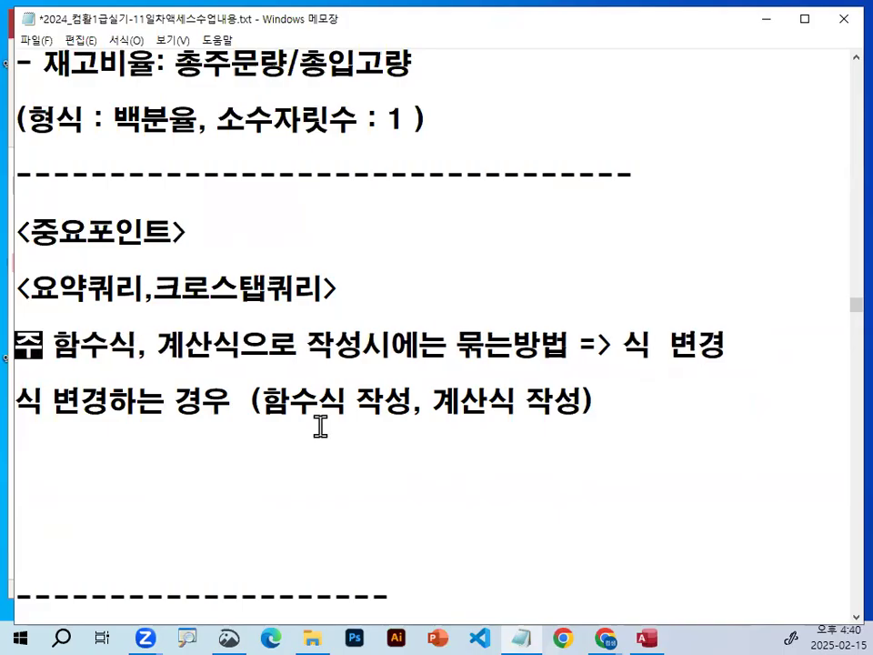
type(")")
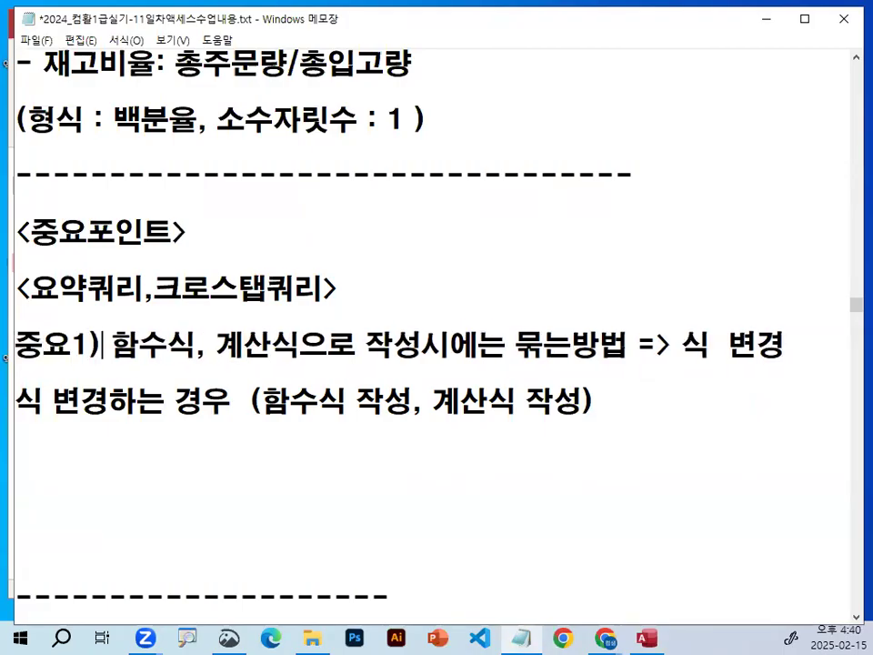
Add the label 중요2) below the 중요1) rule, with blank lines beneath it.
key("Return")
type("중요2")
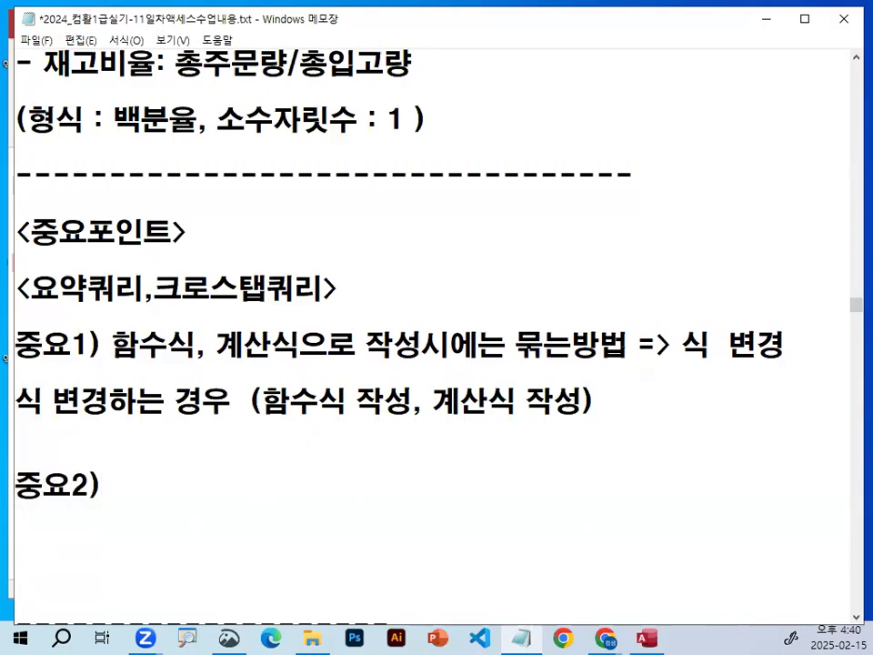
type(")")
key("Return")
key("Return")
key("Return")
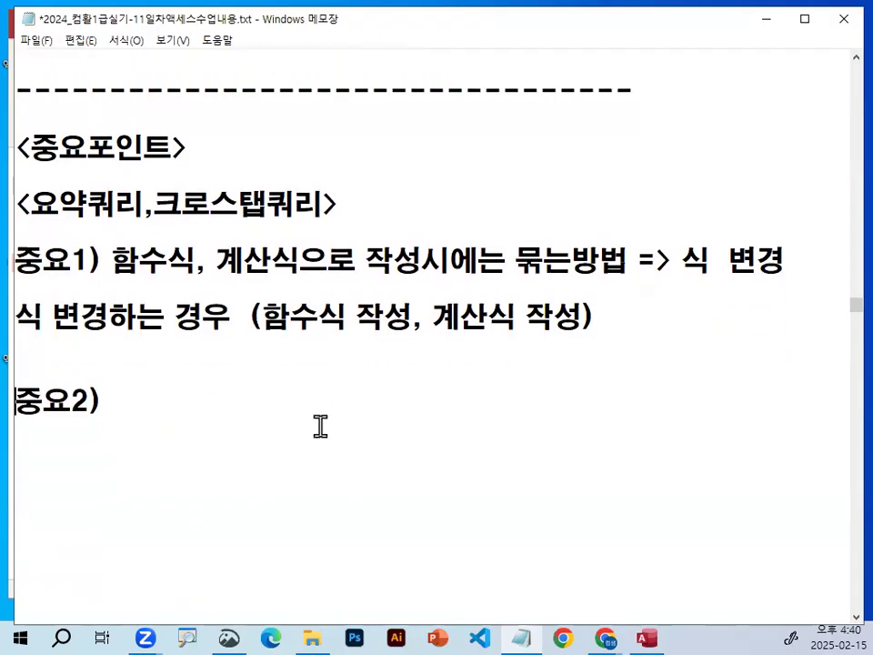
Write "해당 필드 조건란에 조건을 입력했을경우" after the 중요2) label.
type("해당")
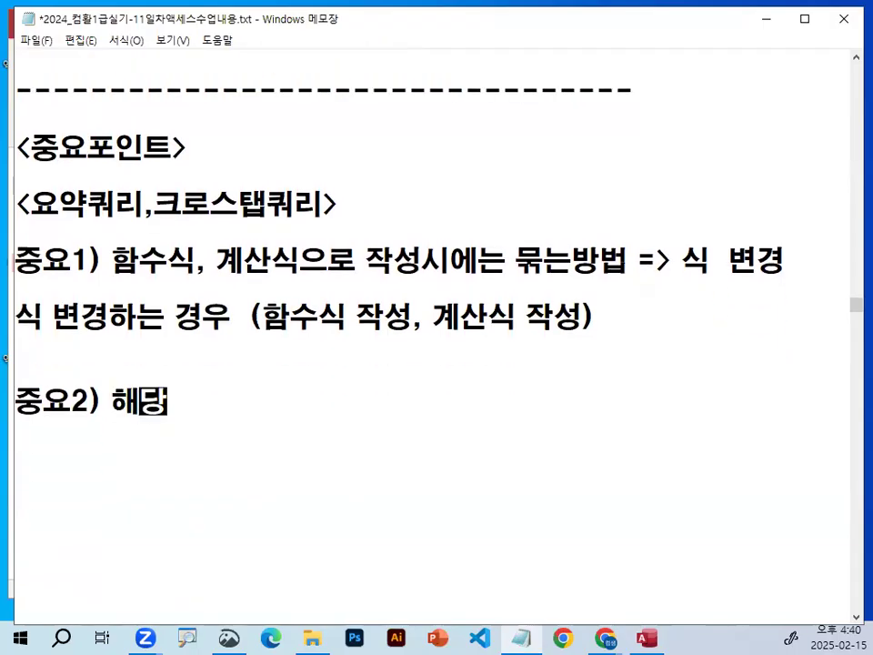
type(" 필드 조건이")
key("BackSpace")
type("란ㅇ에 조건을 입")
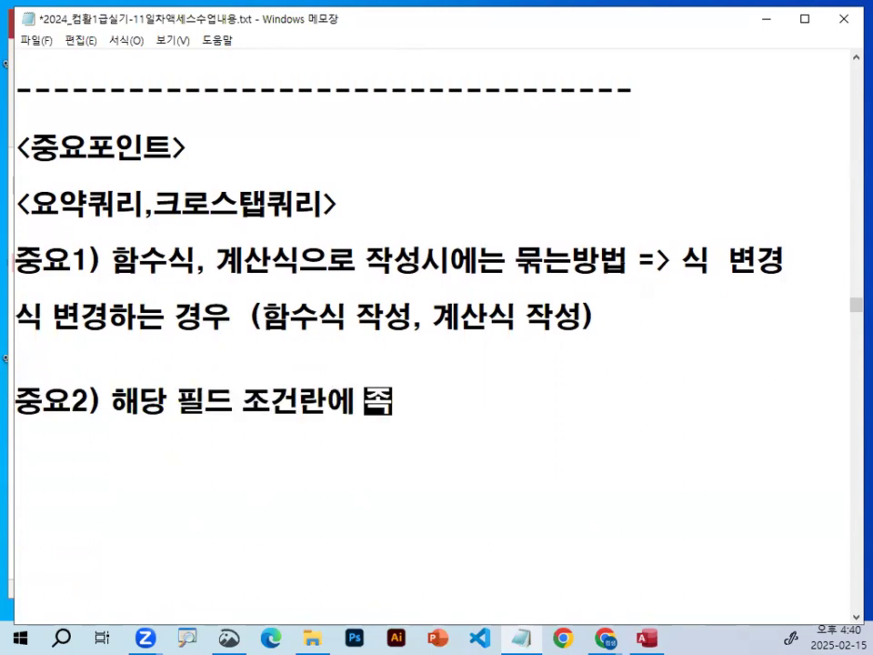
type("력했음")
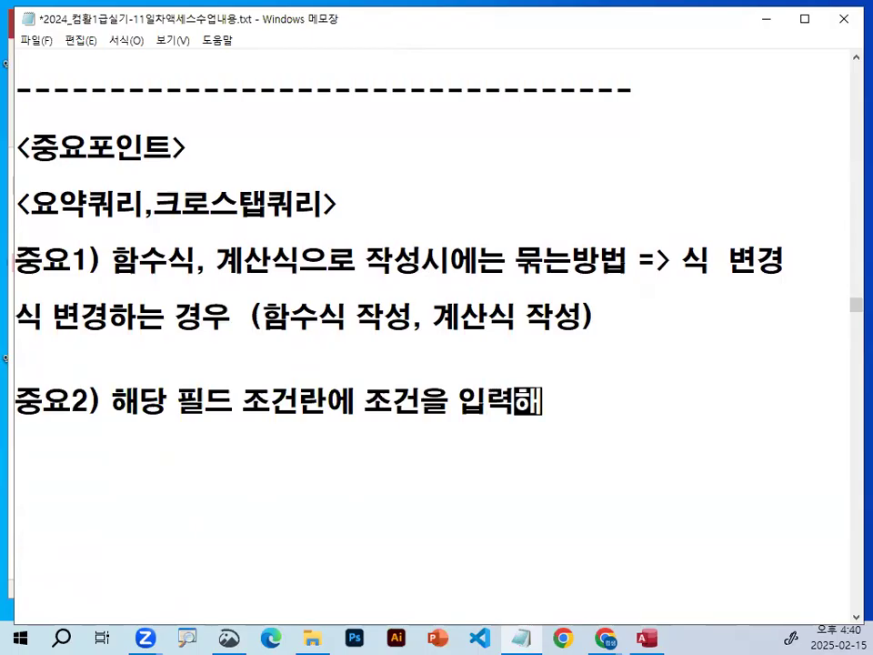
type("경우")
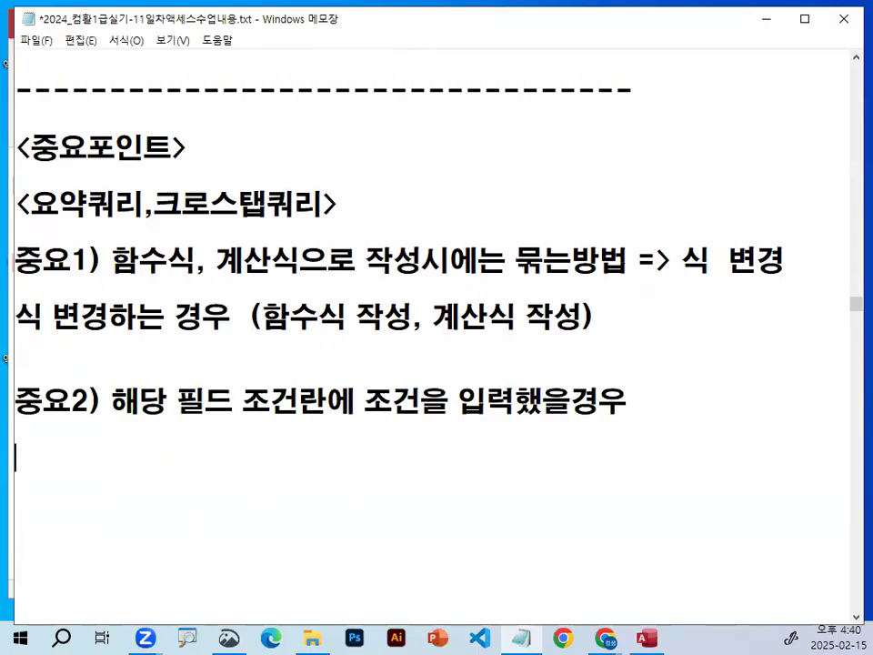
Add the line 묶는방법 => "조건" 변경함!!! beneath the 중요2) condition text.
key("Return")
type("ㅂ")
type("묶는방")
type("법 =>")
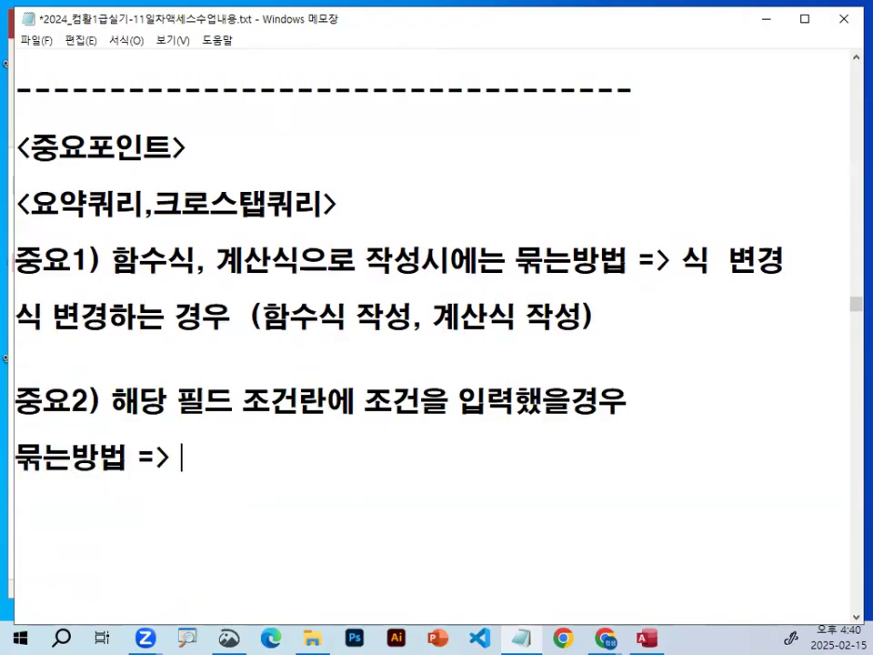
type(" \"조건\" qus")
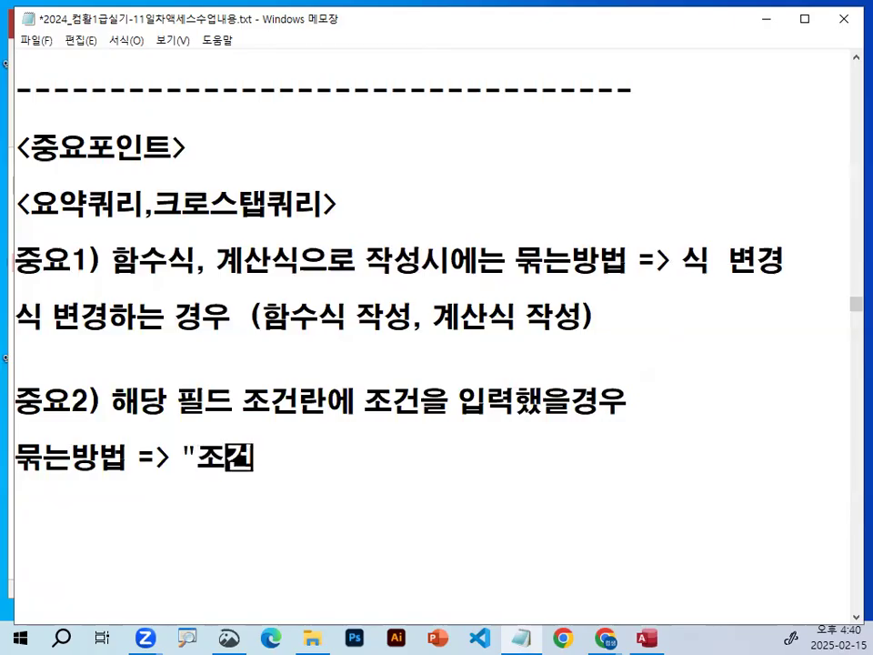
key("BackSpace")
key("BackSpace")
key("BackSpace")
key("Hangul")
type("변경ㄹ")
key("BackSpace")
type("한ㅁ")
key("BackSpace")
key("BackSpace")
type("ㅎㅏㅁ!!!")
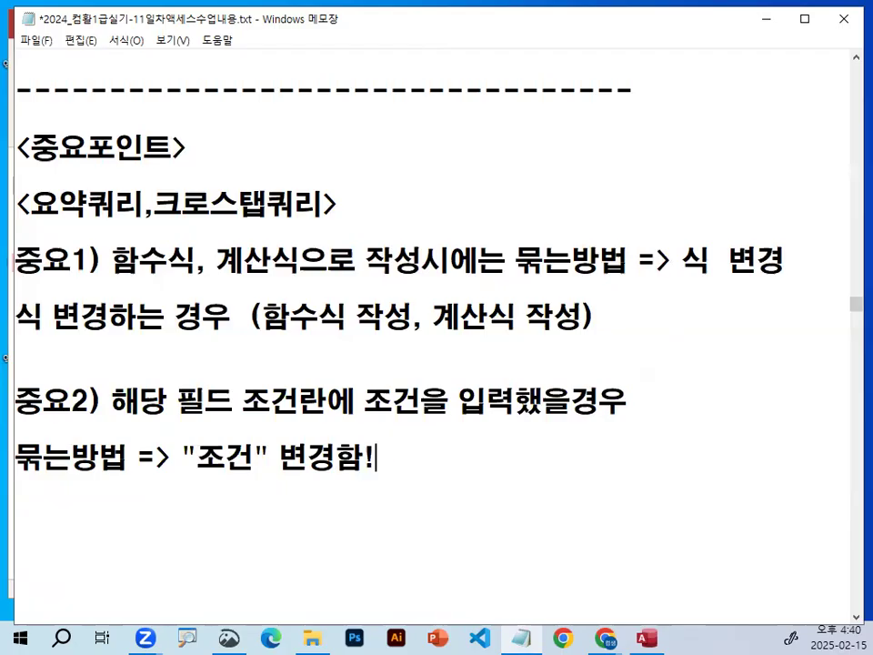
Put 식 in quotation marks and add !! after 변경 in the 중요1) line, and insert a dashed separator below the 중요2) rule.
double_click(697, 261)
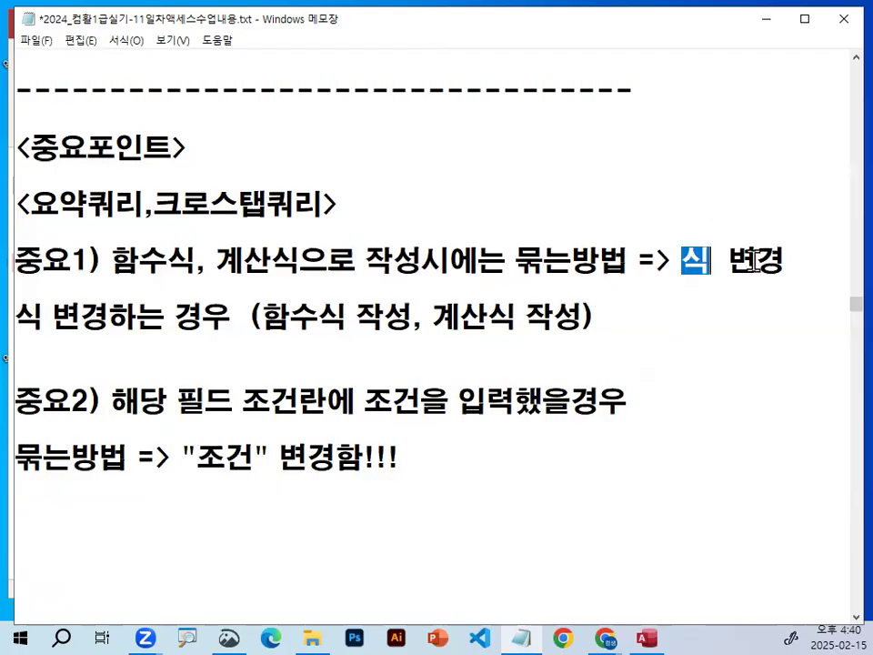
key("Left")
type("\"")
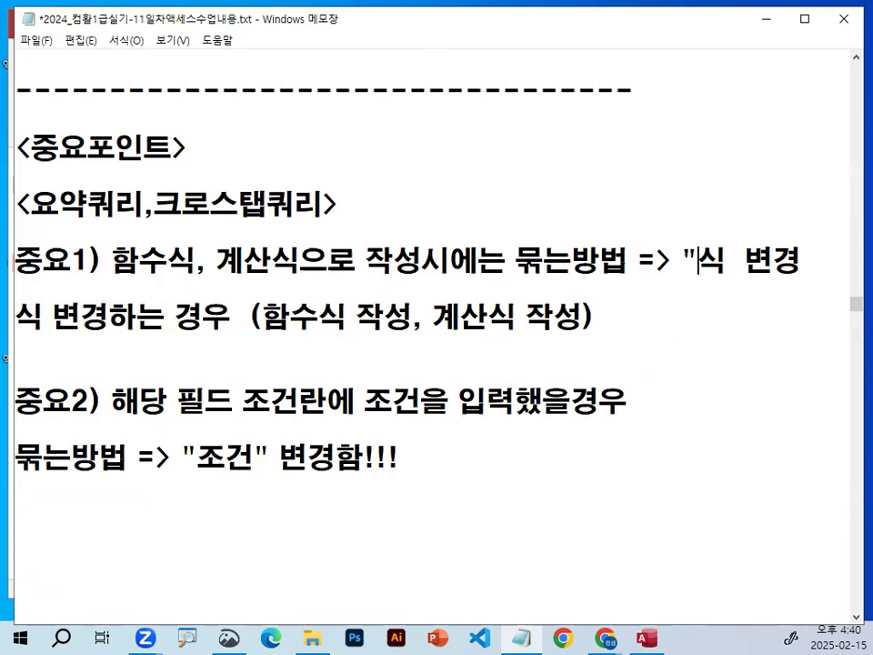
key("Right")
type("\"")
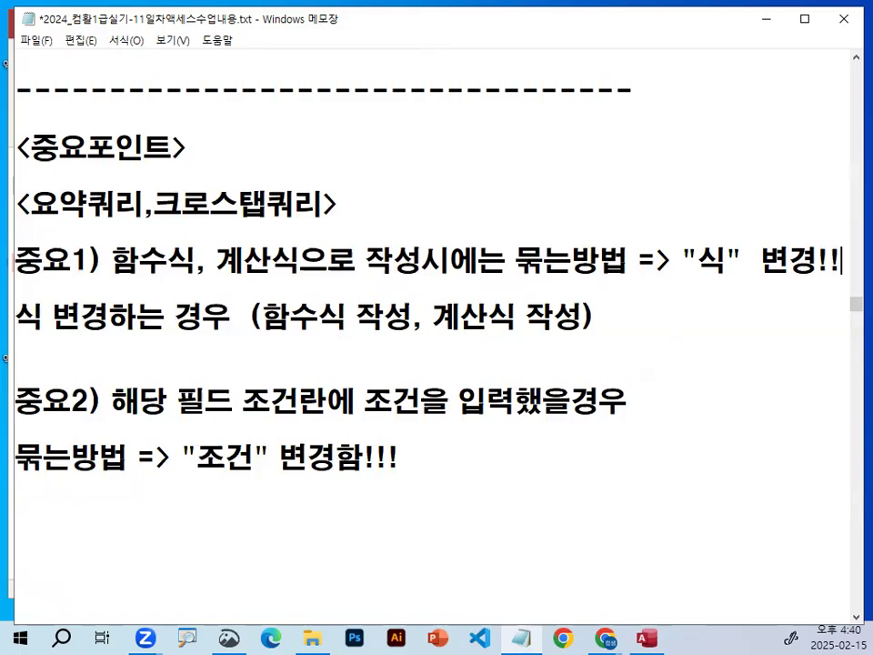
left_click(288, 509)
type("--------------------------------------")
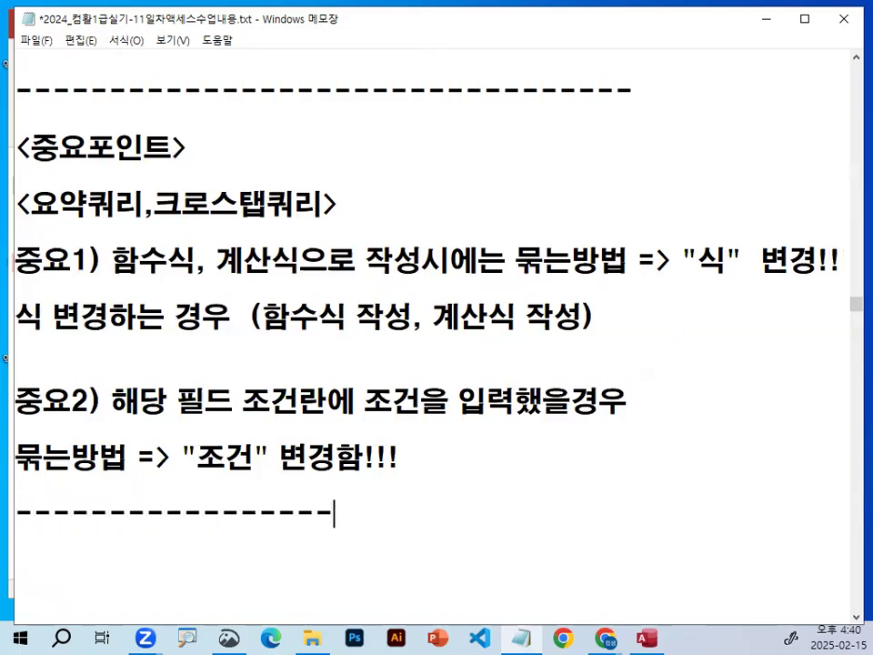
Review the 중요2) rule, marking 조건란, 조건, 묶는방법 and "조건" with the on-screen pen.
left_click_drag(260, 416, 421, 419)
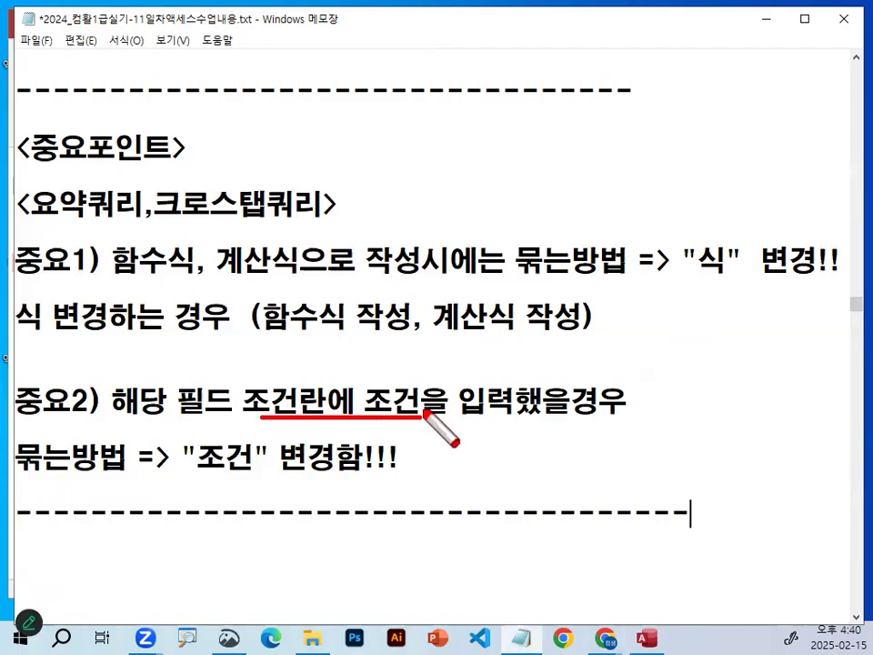
key("Escape")
scroll(432, 409, "down", 2)
scroll(452, 213, "up", 1)
left_click_drag(364, 231, 467, 231)
left_click_drag(14, 306, 127, 306)
mouse_move(254, 301)
left_mouse_down()
mouse_move(186, 307)
mouse_move(199, 258)
mouse_move(242, 270)
mouse_move(254, 302)
left_mouse_up()
mouse_move(314, 206)
left_mouse_down()
mouse_move(273, 241)
mouse_move(320, 209)
left_mouse_up()
left_click_drag(419, 204, 414, 227)
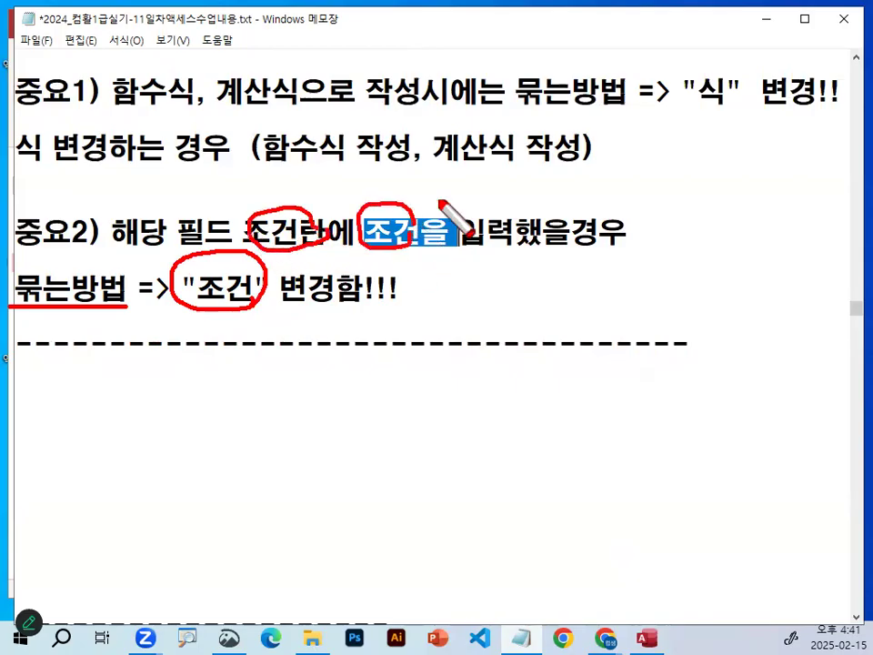
Review the <요약쿼리,크로스탭쿼리> heading and the 중요1) and 중요2) rules, marking them with the on-screen pen.
key("Escape")
scroll(304, 245, "up", 1)
key("ctrl+2")
left_click_drag(44, 219, 281, 223)
left_click_drag(64, 189, 127, 176)
left_click_drag(198, 179, 253, 141)
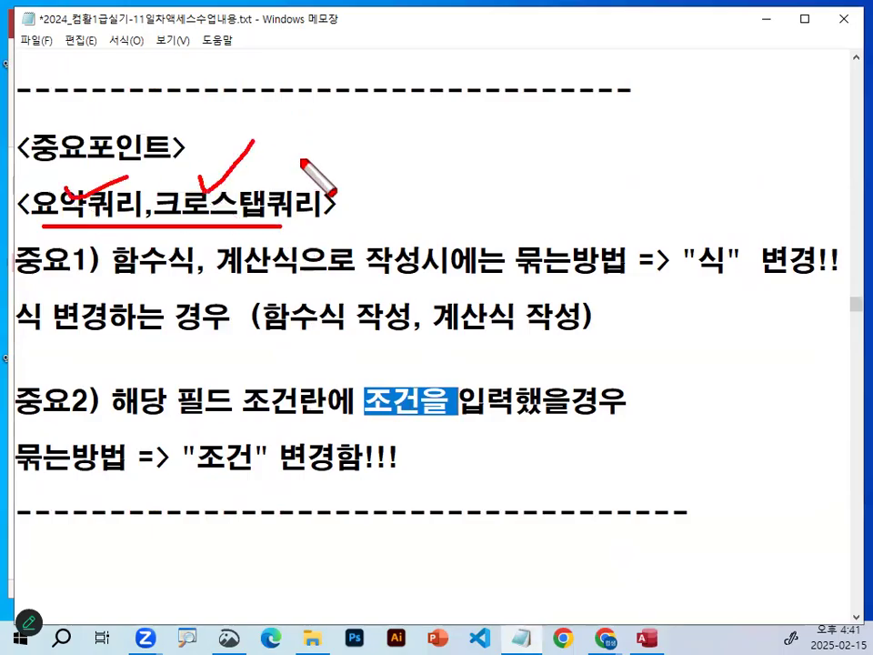
left_click_drag(46, 247, 97, 239)
left_click_drag(47, 391, 107, 355)
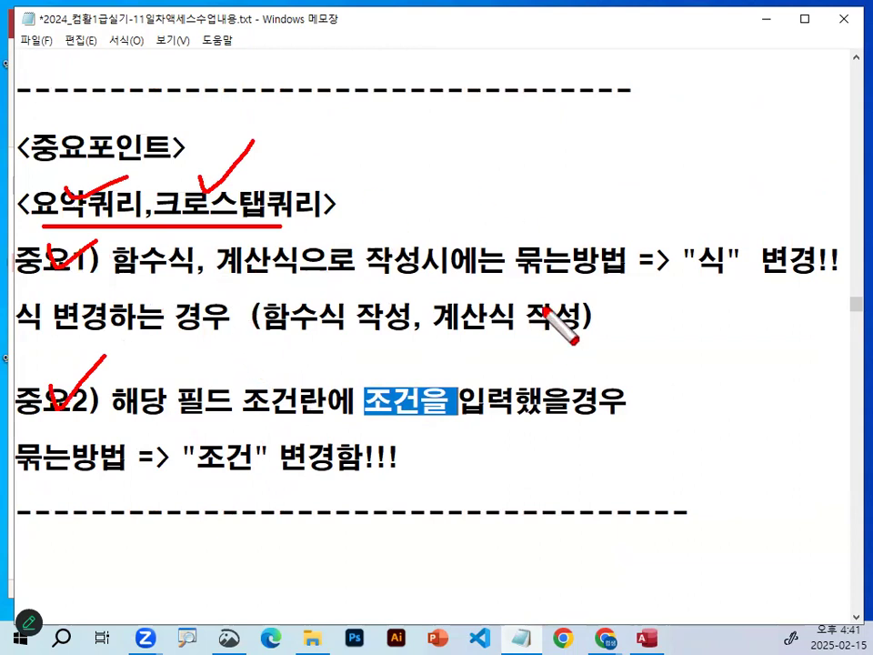
key("Escape")
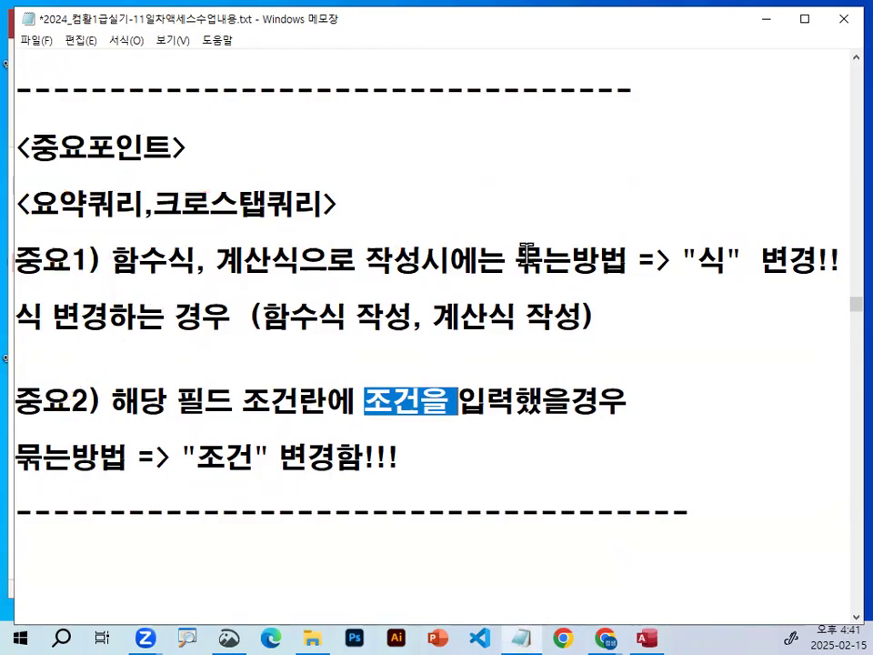
Compare the two rules by circling 묶는방법, "식" and "조건" with the on-screen pen.
key("ctrl+2")
left_click_drag(623, 278, 631, 274)
mouse_move(107, 472)
left_mouse_down()
mouse_move(11, 435)
mouse_move(113, 450)
left_mouse_up()
left_click_drag(741, 277, 698, 284)
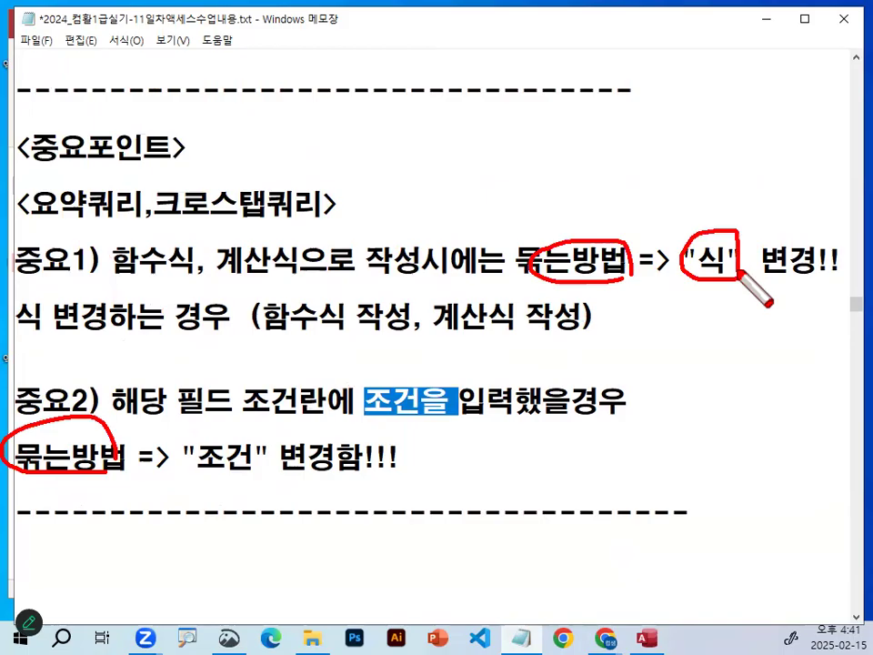
left_click_drag(273, 435, 279, 473)
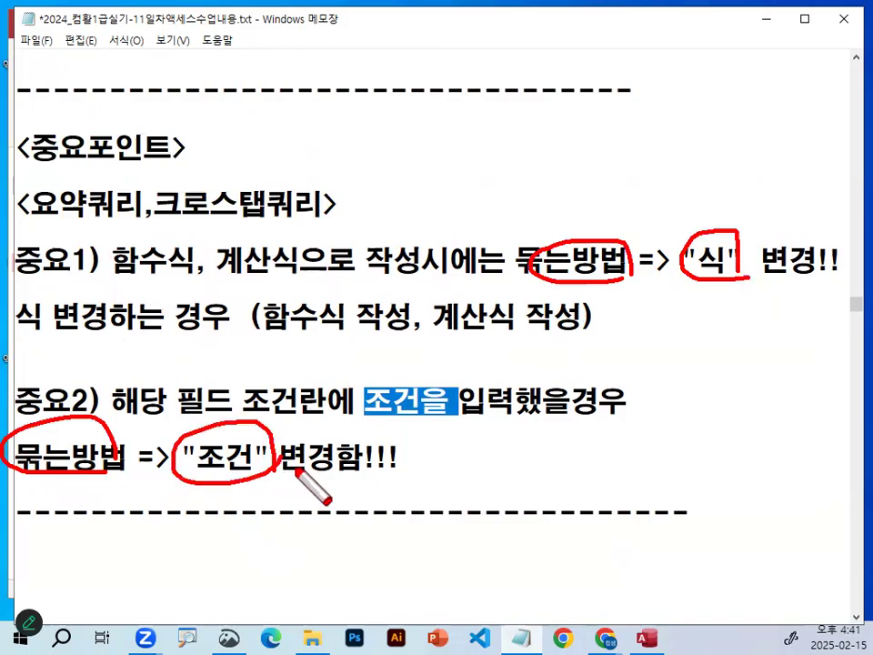
key("Escape")
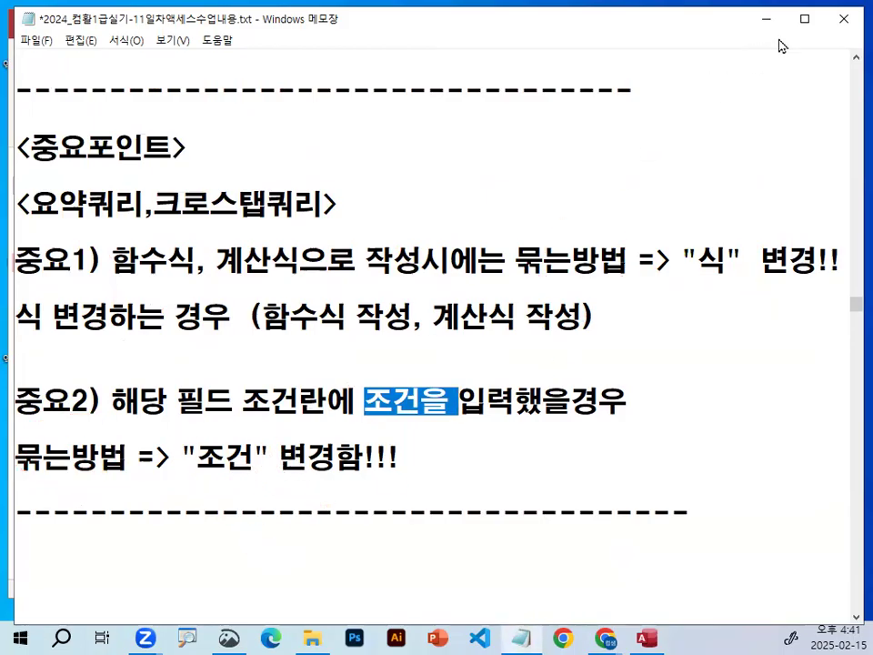
key("ctrl+2")
mouse_move(338, 448)
left_mouse_down()
mouse_move(309, 475)
mouse_move(182, 381)
mouse_move(265, 411)
mouse_move(274, 423)
mouse_move(384, 336)
left_mouse_up()
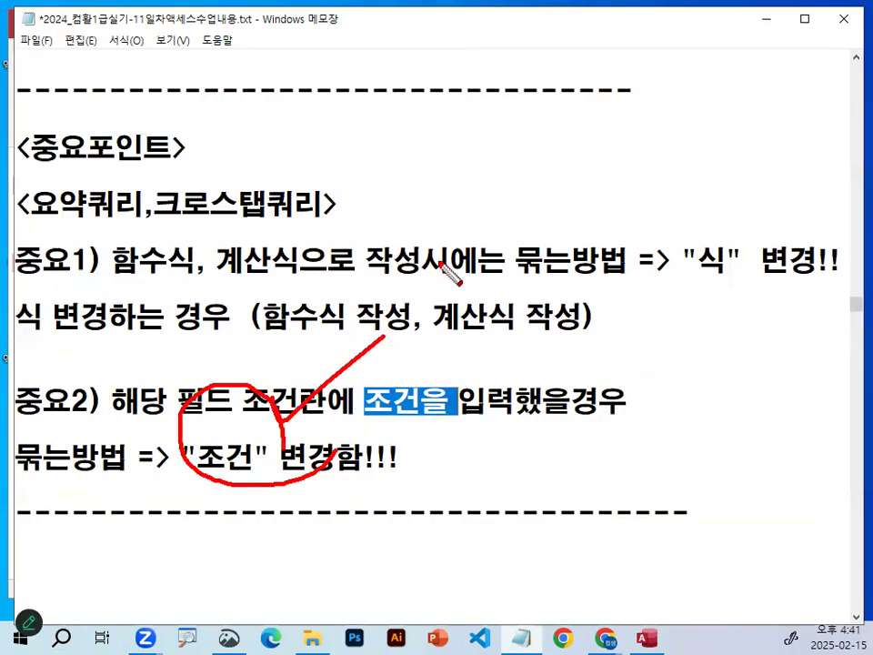
key("Escape")
Return to the Access query design and examine the 재고비율 column and its 식 summary setting.
left_click(776, 26)
key("ctrl+1")
mouse_move(537, 128)
left_mouse_down()
mouse_move(440, 409)
mouse_move(482, 598)
left_mouse_up()
mouse_move(735, 455)
left_mouse_down()
mouse_move(387, 388)
mouse_move(716, 456)
left_mouse_up()
key("Escape")
left_click(43, 71)
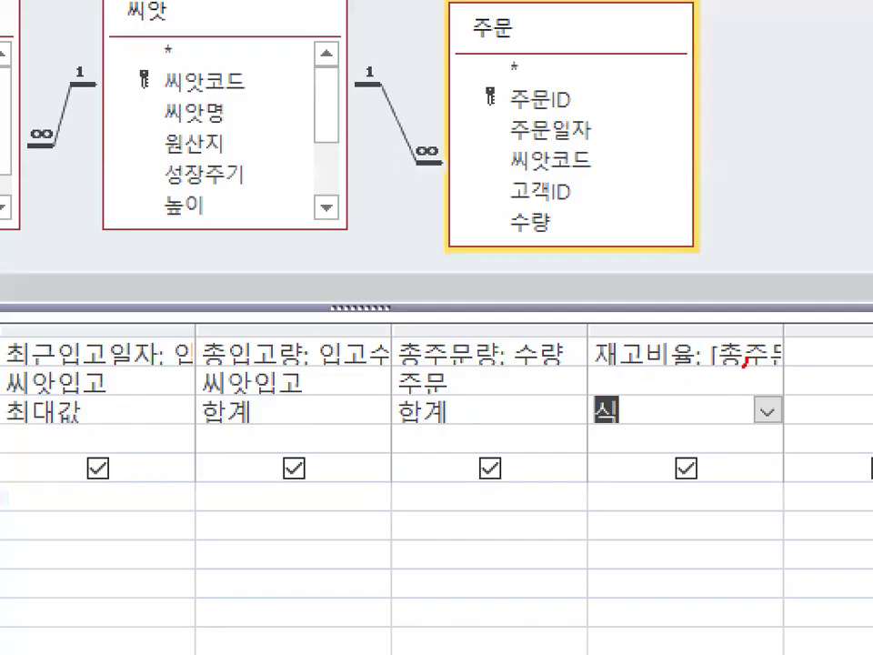
mouse_move(701, 365)
left_mouse_down()
mouse_move(660, 375)
mouse_move(722, 362)
left_mouse_up()
key("Escape")
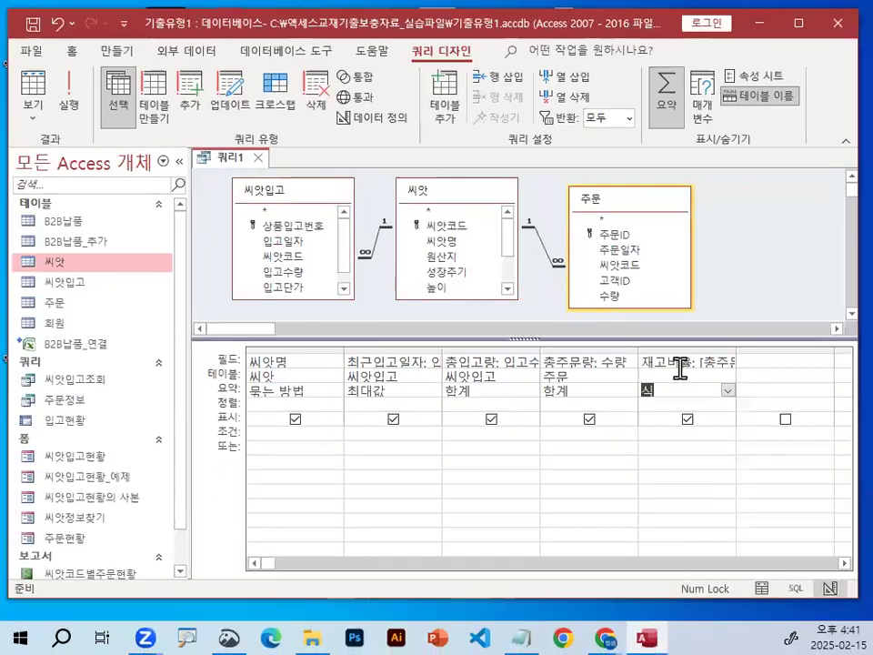
Open the field properties of the calculated 재고비율 column.
double_click(677, 365)
right_click(679, 365)
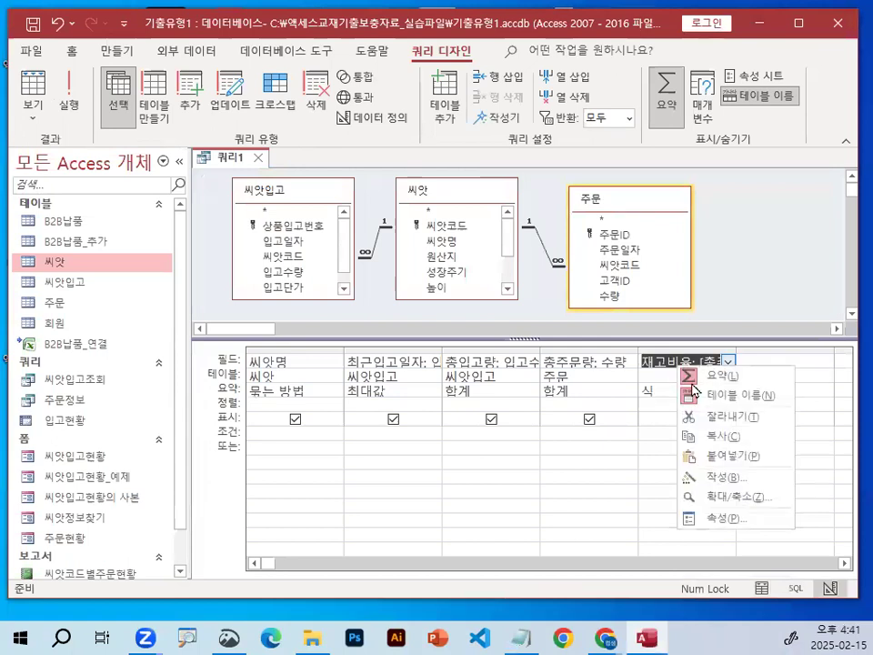
left_click(710, 520)
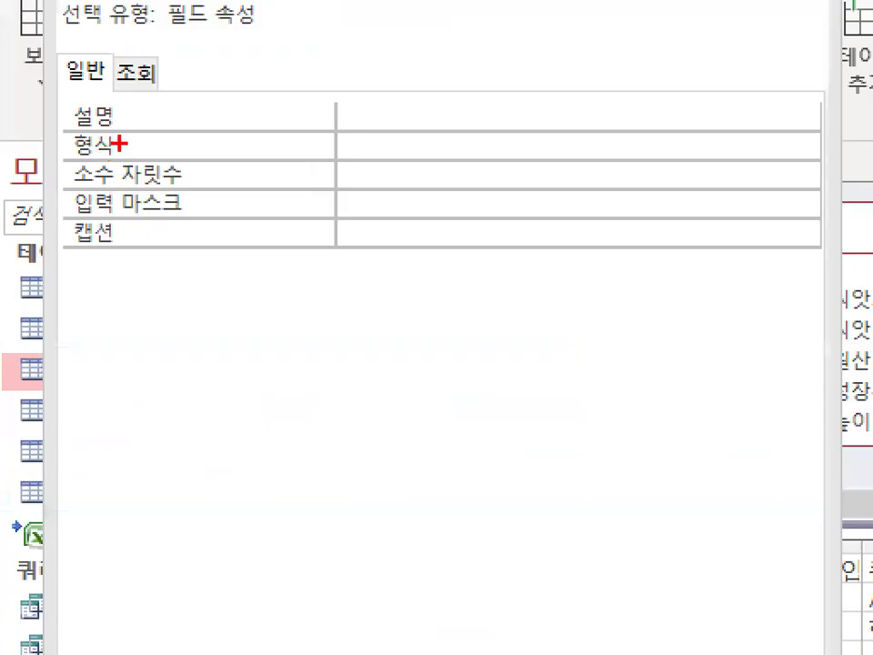
key("Escape")
left_click(707, 149)
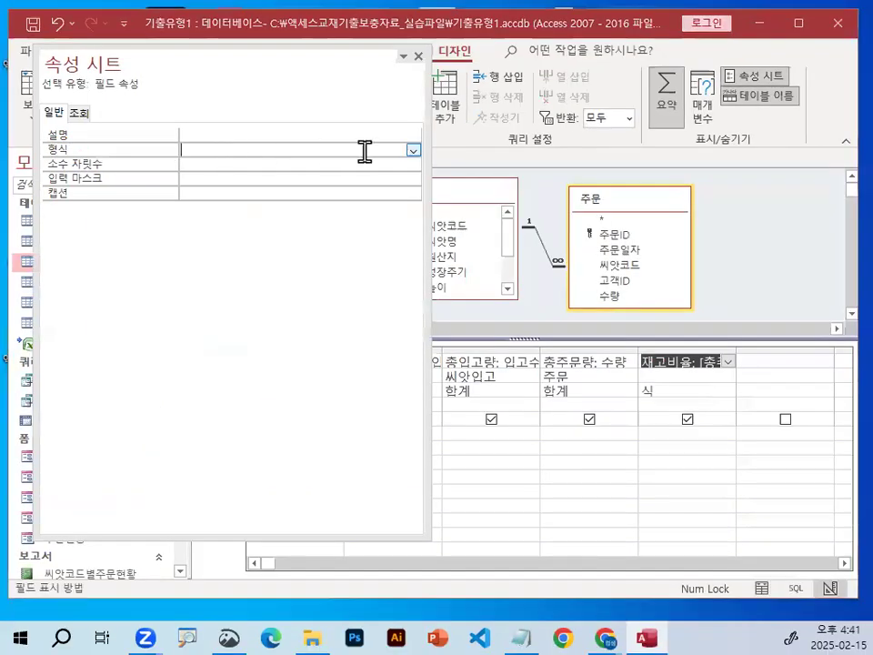
Set the 재고비율 field's 형식 property to 백분율.
left_click(413, 150)
left_click(413, 150)
left_click(412, 150)
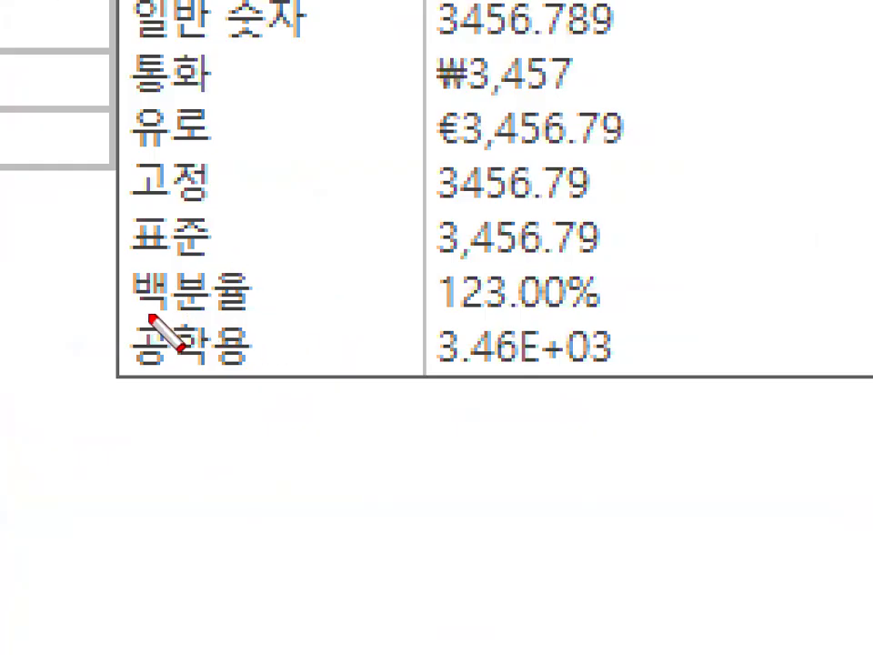
left_click_drag(187, 237, 208, 237)
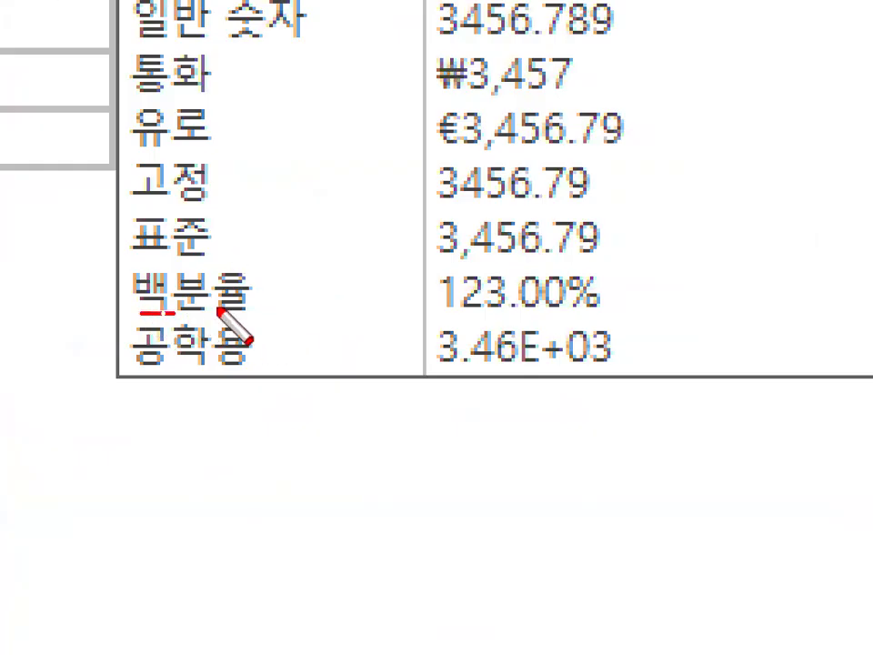
left_click_drag(521, 311, 557, 311)
left_click_drag(536, 263, 581, 228)
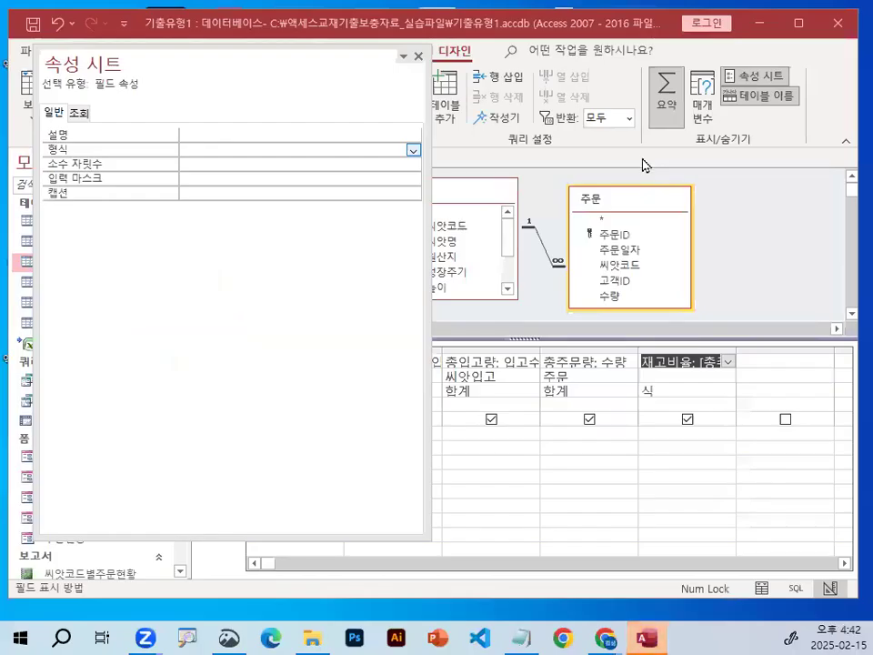
left_click(414, 153)
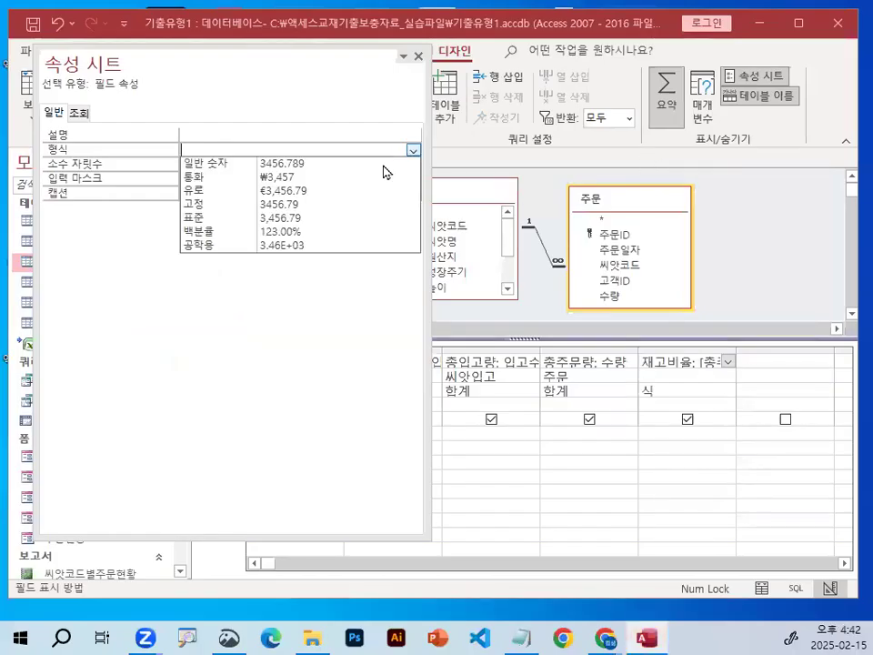
left_click(358, 230)
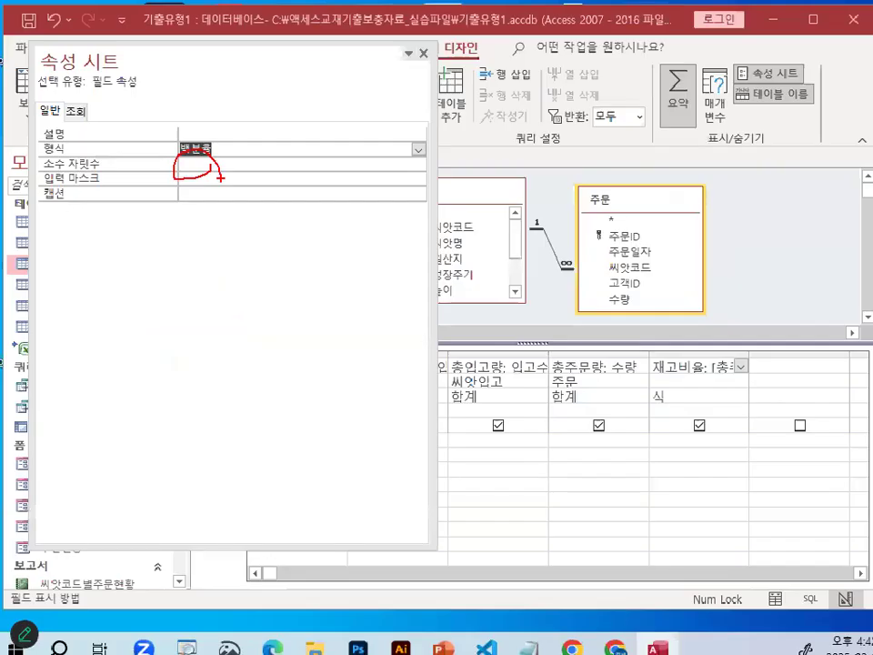
Set the 재고비율 field's 소수 자릿수 to 1 and close its properties.
left_click(201, 163)
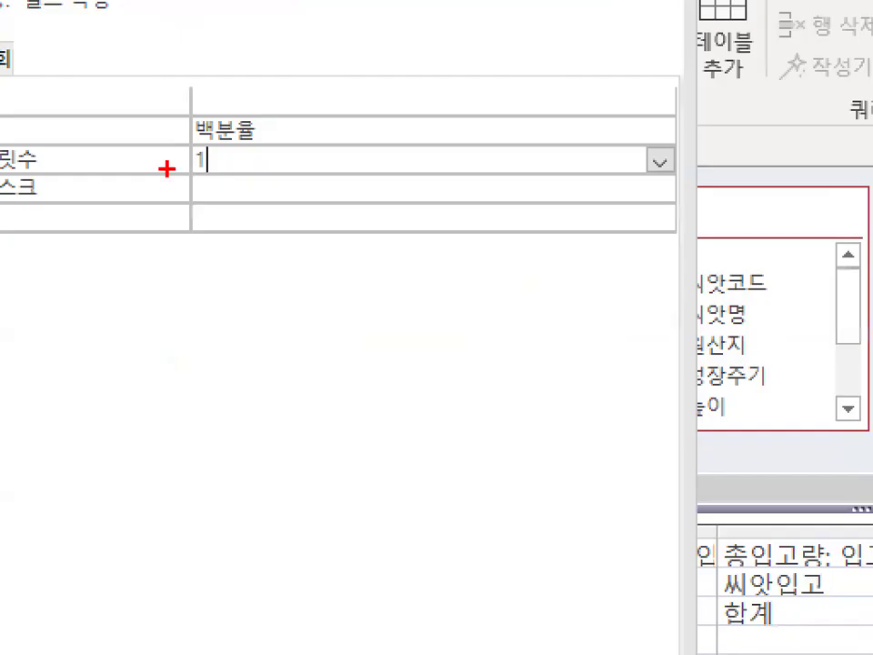
mouse_move(216, 174)
left_mouse_down()
mouse_move(175, 185)
mouse_move(221, 135)
left_mouse_up()
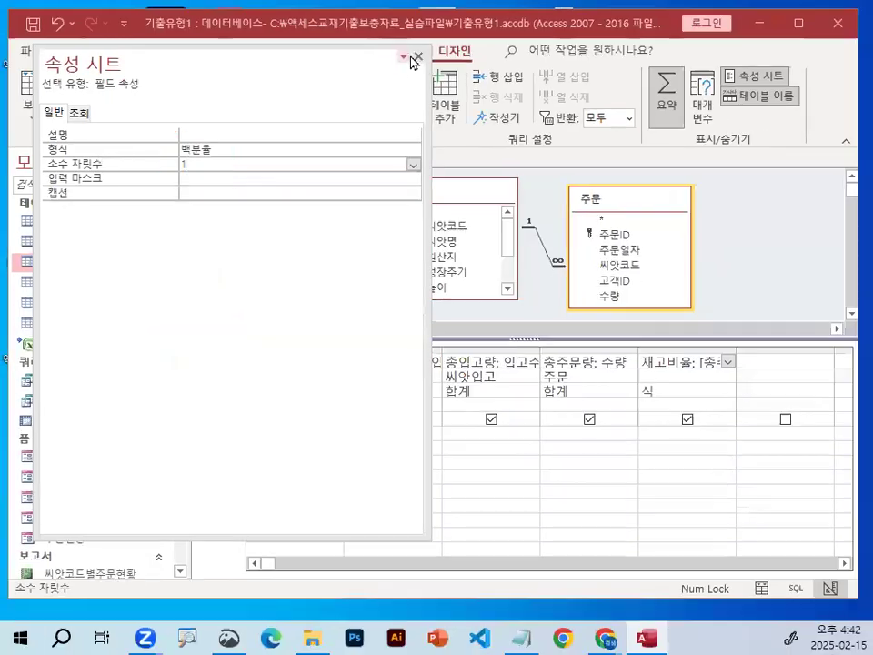
left_click(407, 57)
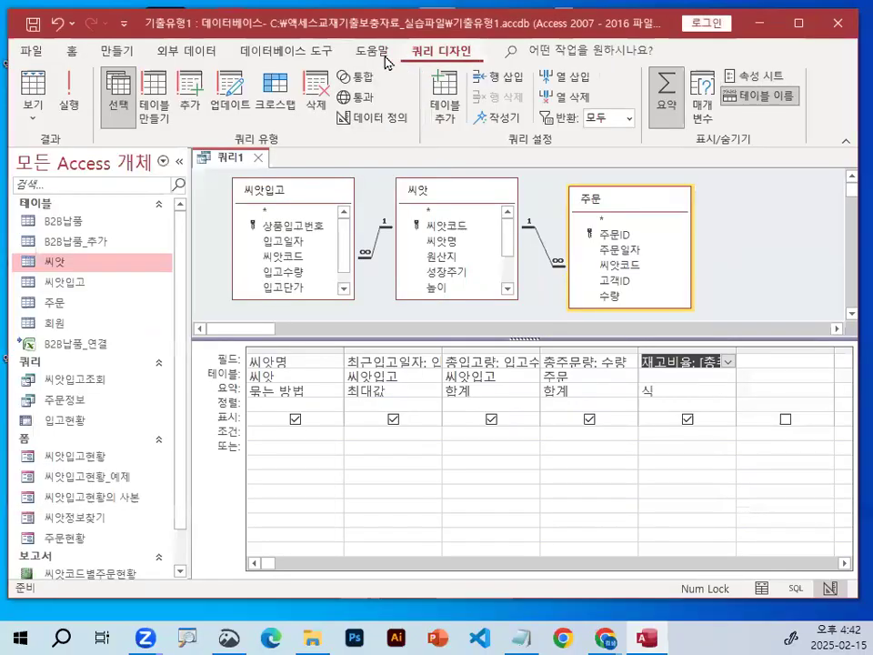
Run the query and check the percentage format and decimal places of the 재고비율 values.
left_click(69, 91)
left_click_drag(779, 264, 764, 297)
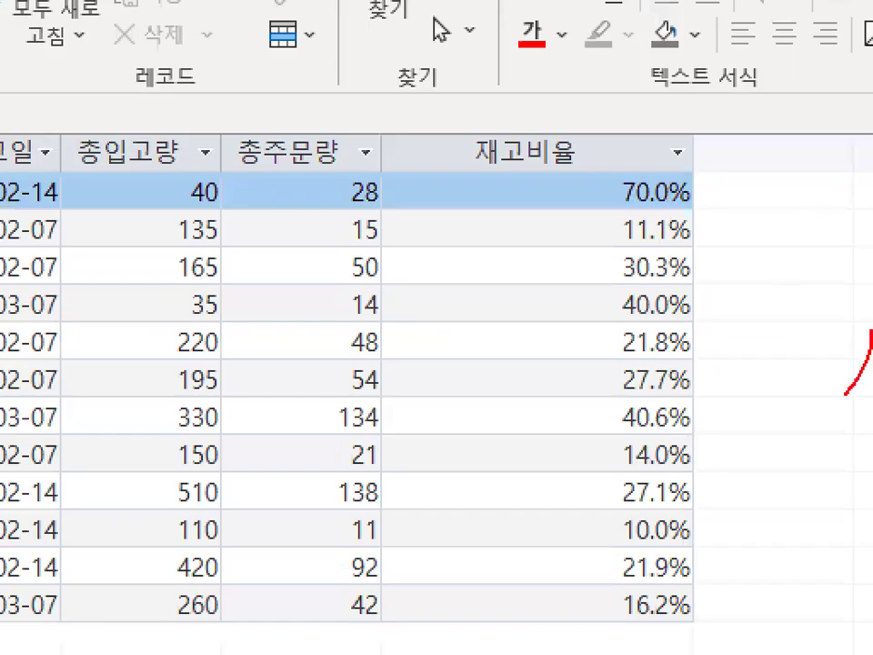
left_click_drag(846, 392, 863, 446)
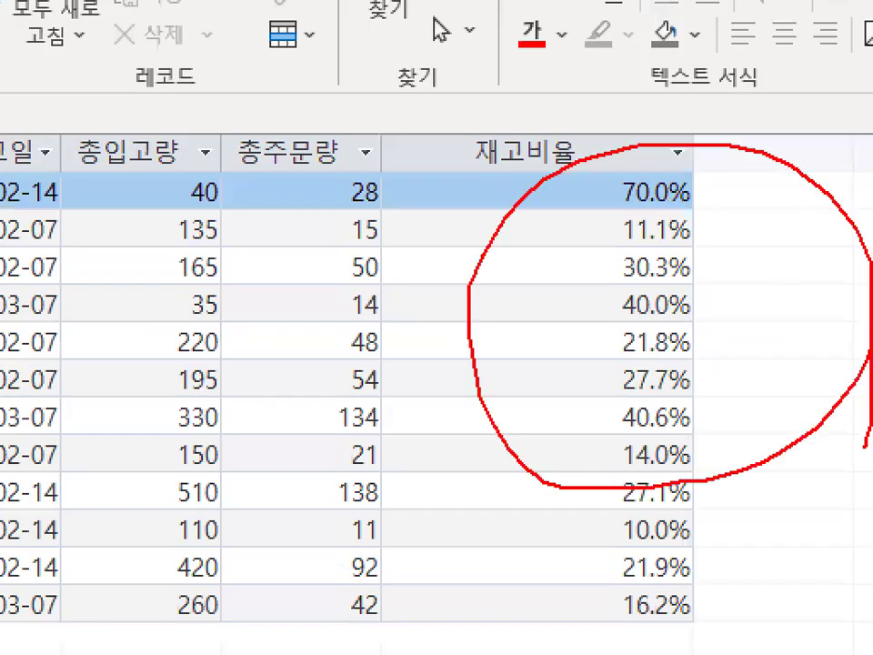
key("Escape")
key("ctrl+1")
left_click(674, 197)
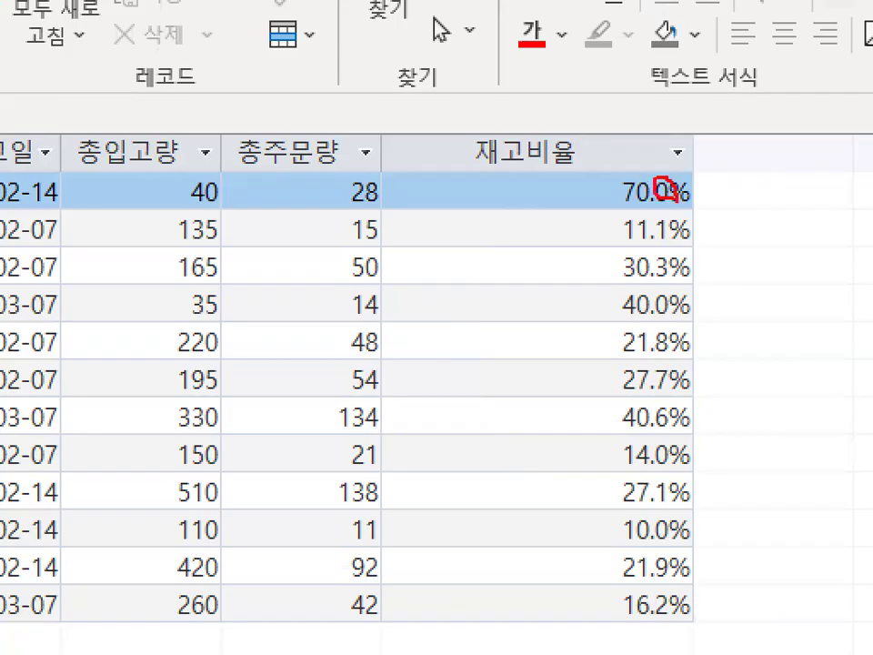
key("Escape")
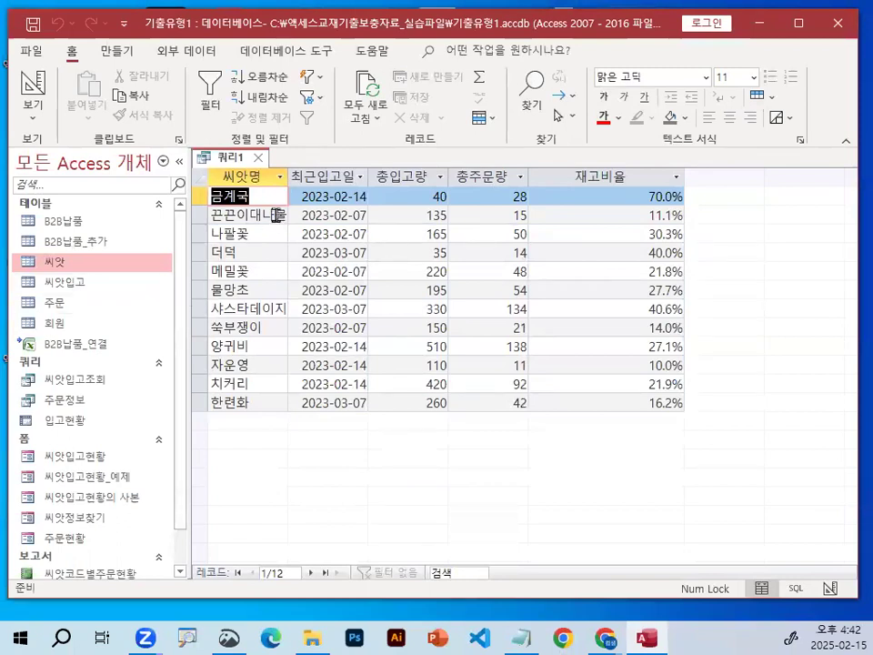
Compare the result rows with the problem's expected output, marking them with the on-screen pen.
key("ctrl+2")
left_click_drag(215, 196, 669, 195)
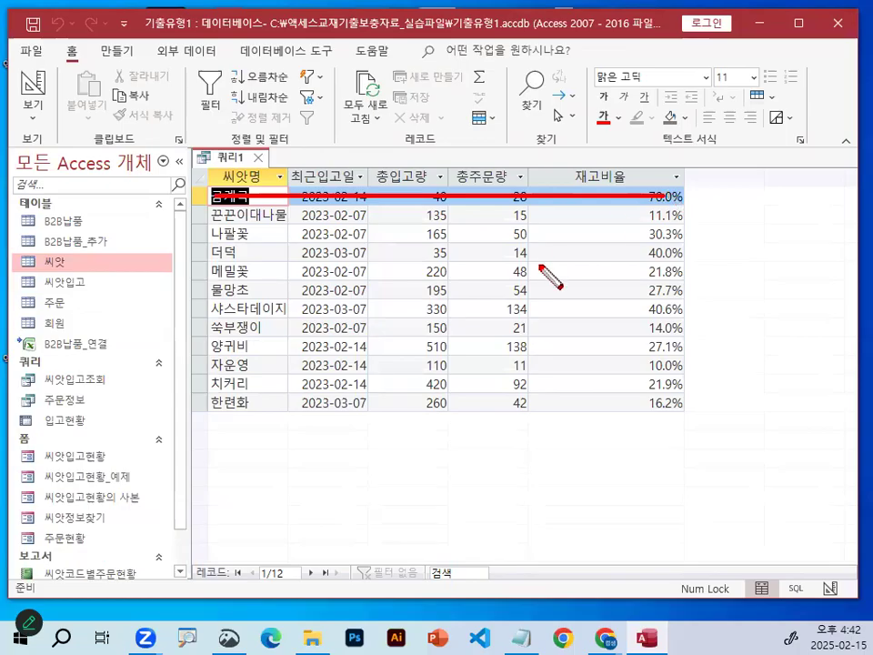
mouse_move(421, 330)
left_mouse_down()
mouse_move(432, 363)
mouse_move(529, 244)
left_mouse_up()
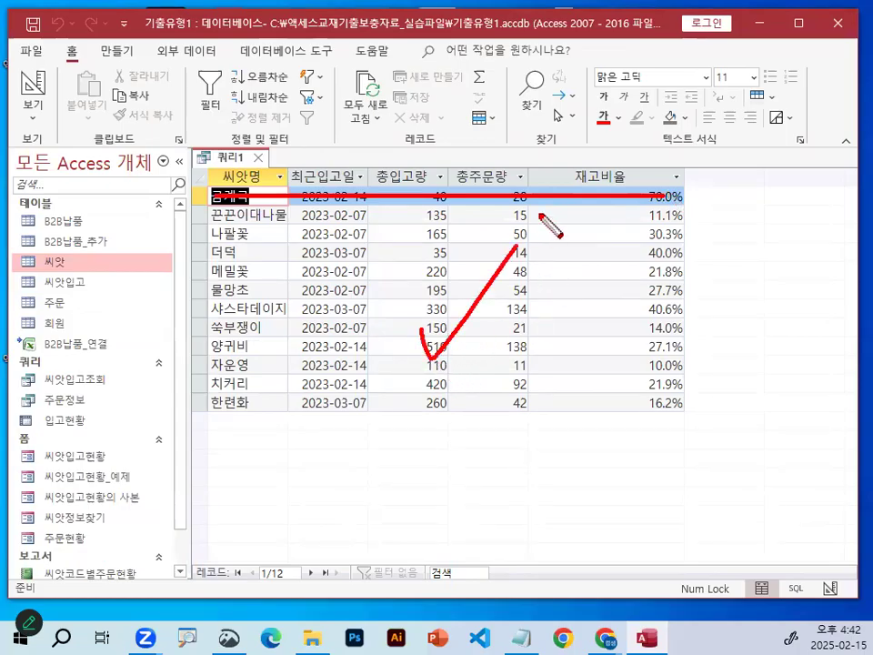
left_click_drag(554, 356, 466, 423)
left_click_drag(488, 361, 549, 443)
mouse_move(578, 259)
left_mouse_down()
mouse_move(591, 293)
mouse_move(678, 146)
left_mouse_up()
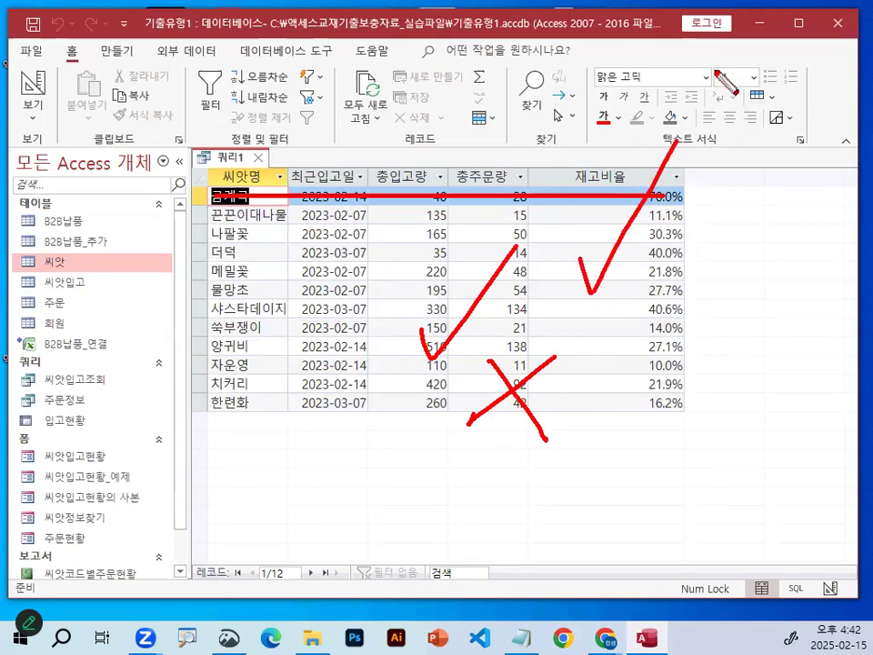
key("Escape")
In the query design, add 씨앗코드 from the 씨앗 table as the last column and hide it from the results.
left_click(31, 84)
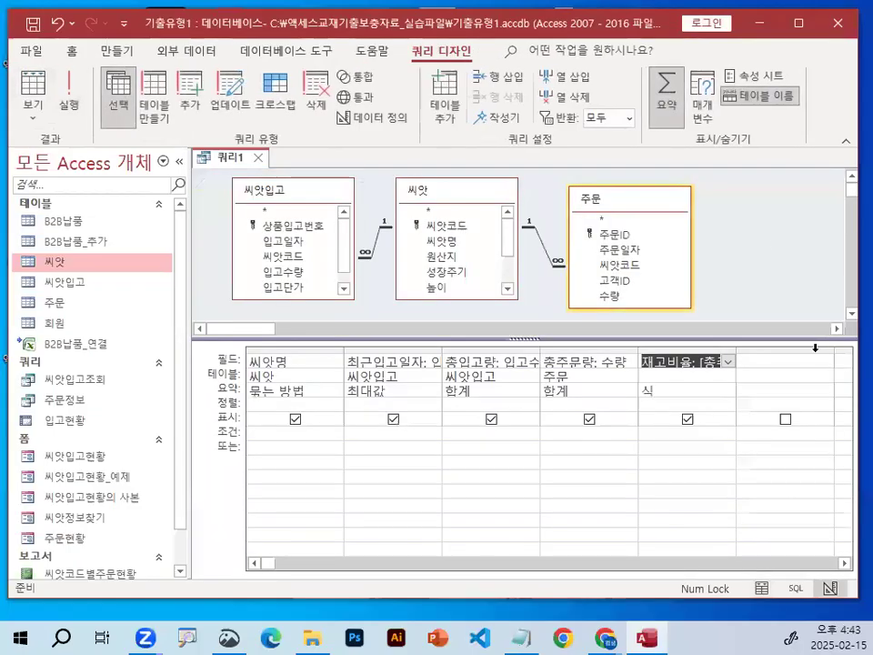
left_click(785, 363)
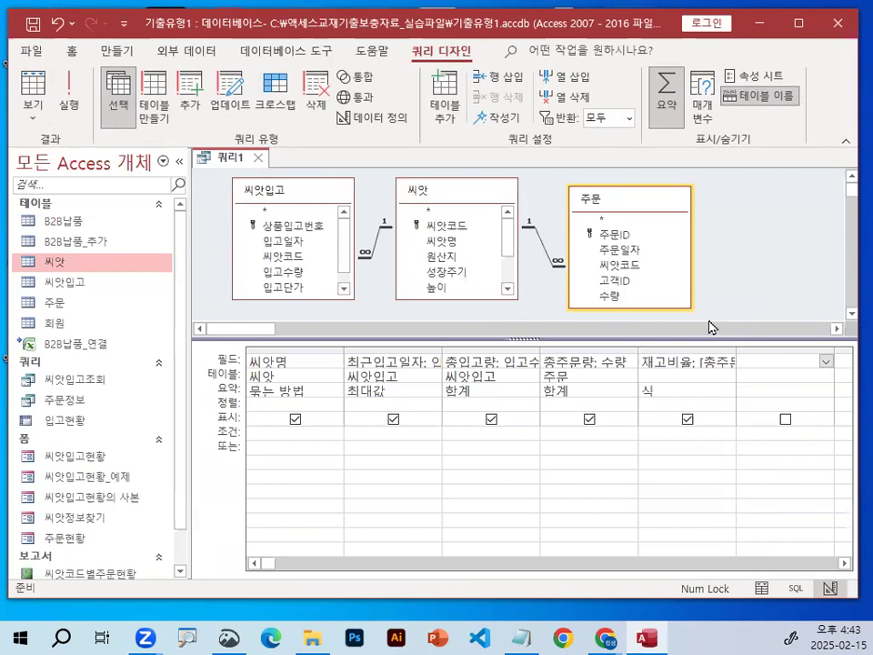
double_click(440, 228)
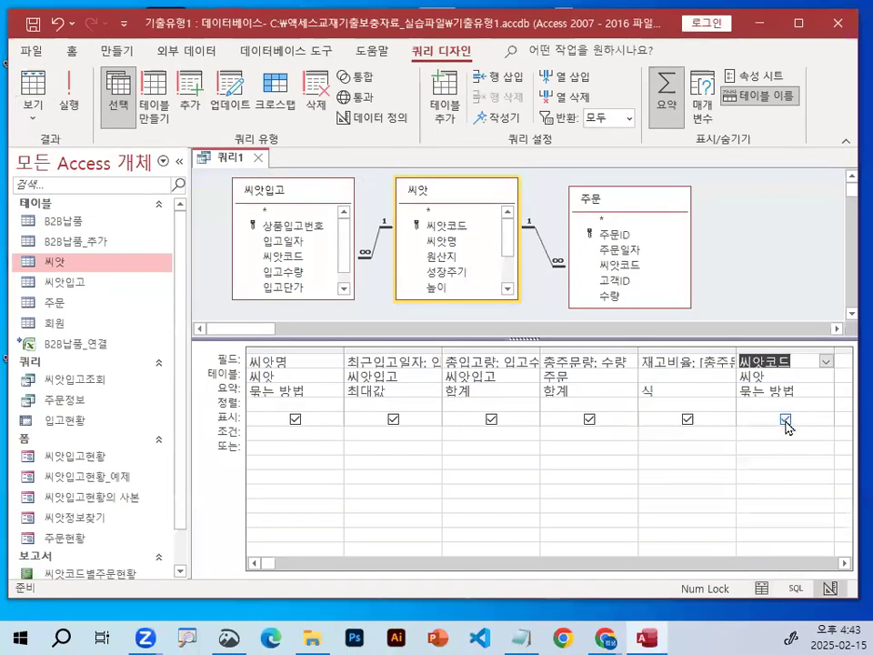
left_click(784, 420)
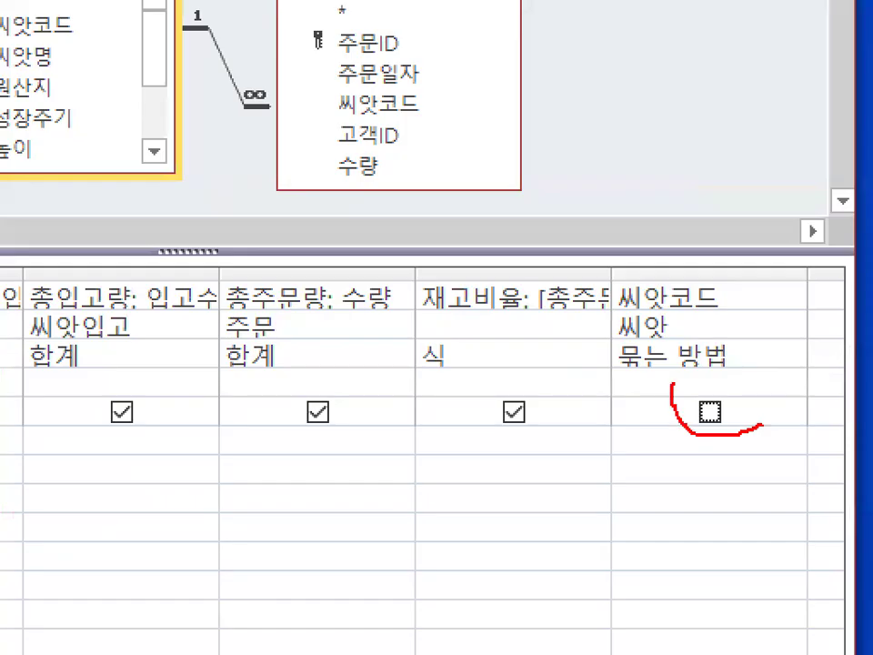
mouse_move(711, 311)
left_mouse_down()
mouse_move(610, 255)
mouse_move(708, 291)
left_mouse_up()
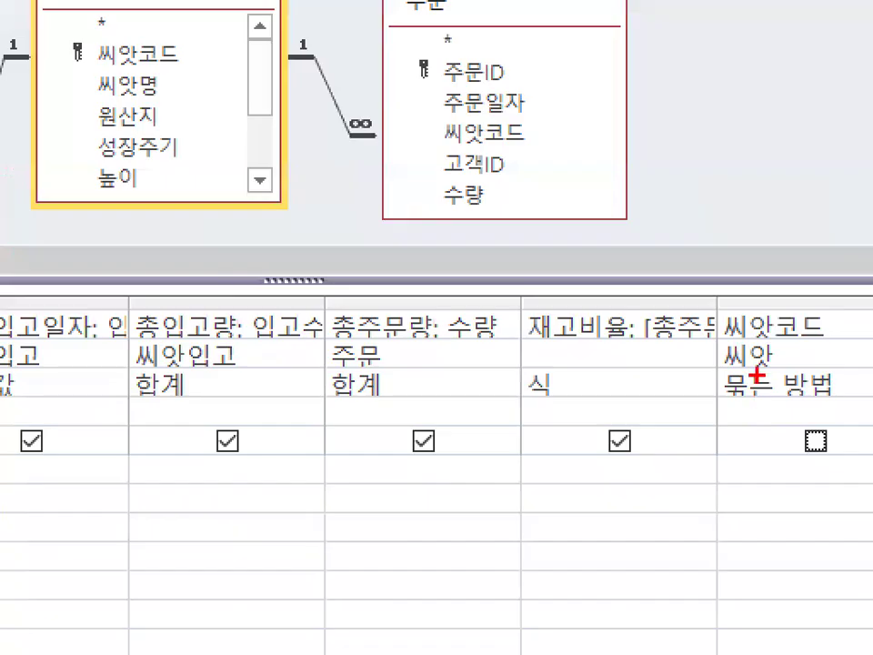
left_click_drag(787, 384, 813, 262)
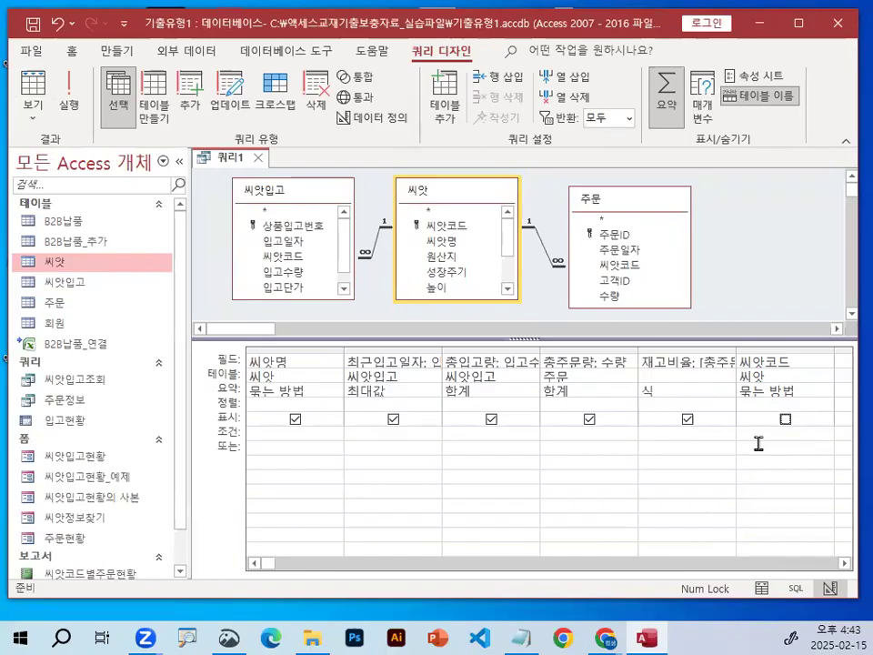
Switch to the Notepad notes and delete the surplus blank lines below the dashed separator under the 중요2) rule.
left_click(520, 638)
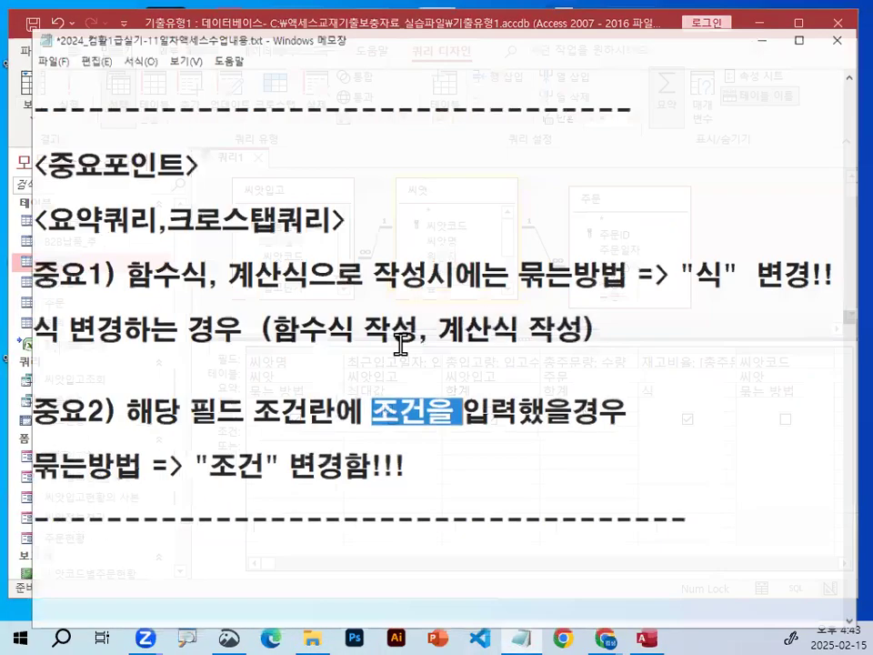
scroll(400, 345, "down", 2)
left_click(394, 311)
key("Delete")
key("Delete")
key("Delete")
key("Delete")
key("Delete")
key("Delete")
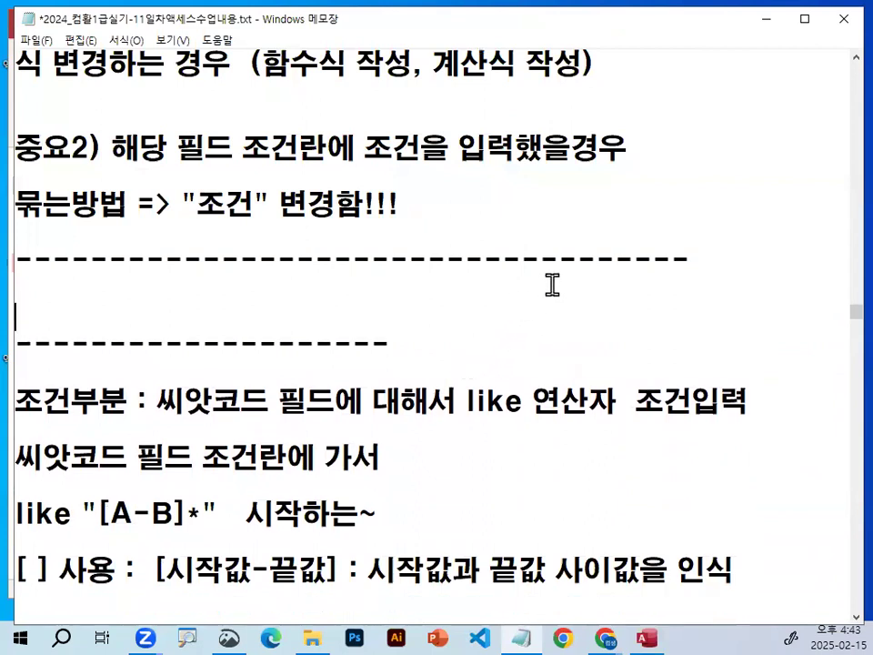
Review the 조건부분 note on entering a like condition for the 씨앗코드 field, highlighting the like operator and underlining [A-B].
scroll(341, 518, "down", 1)
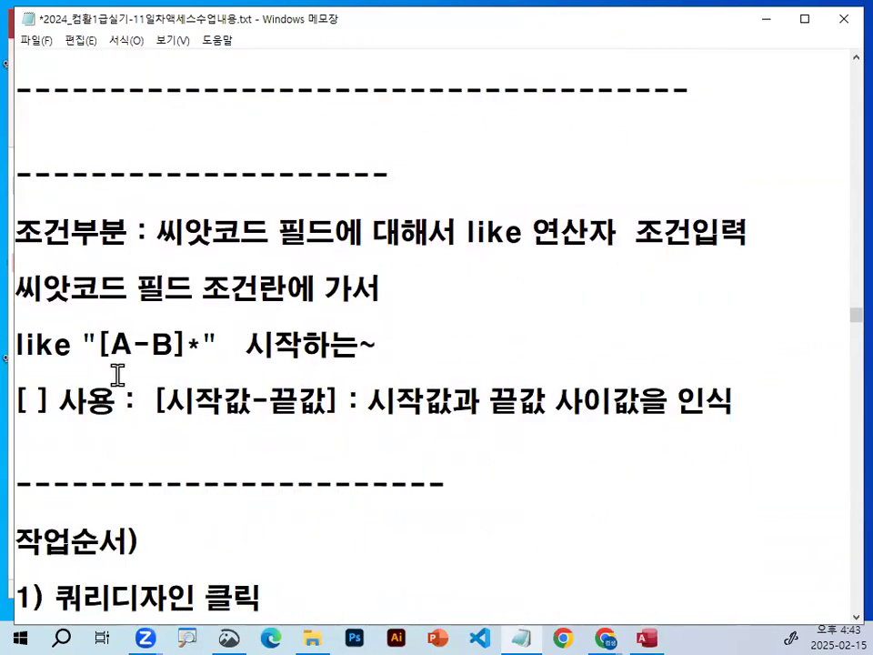
left_click_drag(466, 232, 549, 228)
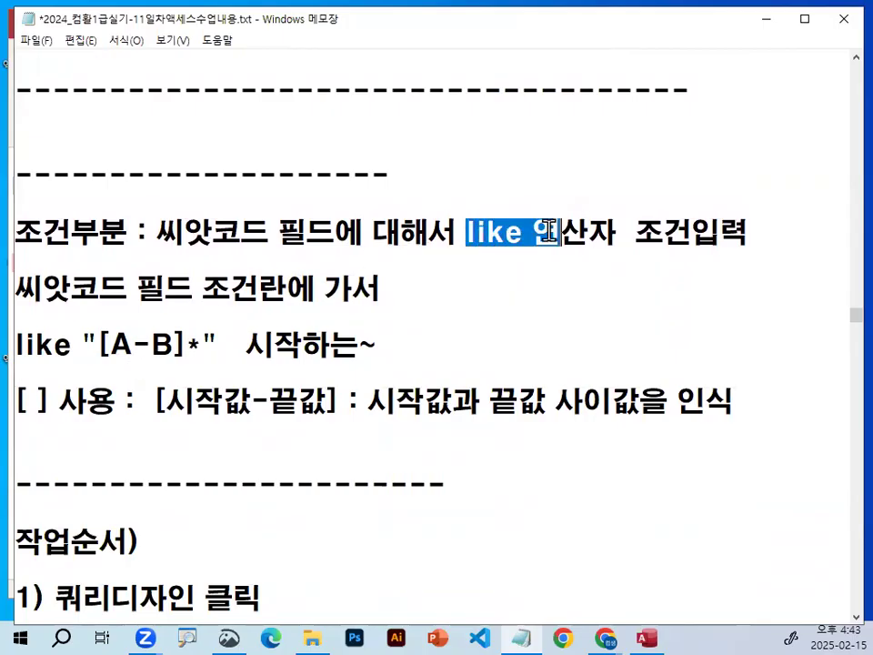
left_click(454, 296)
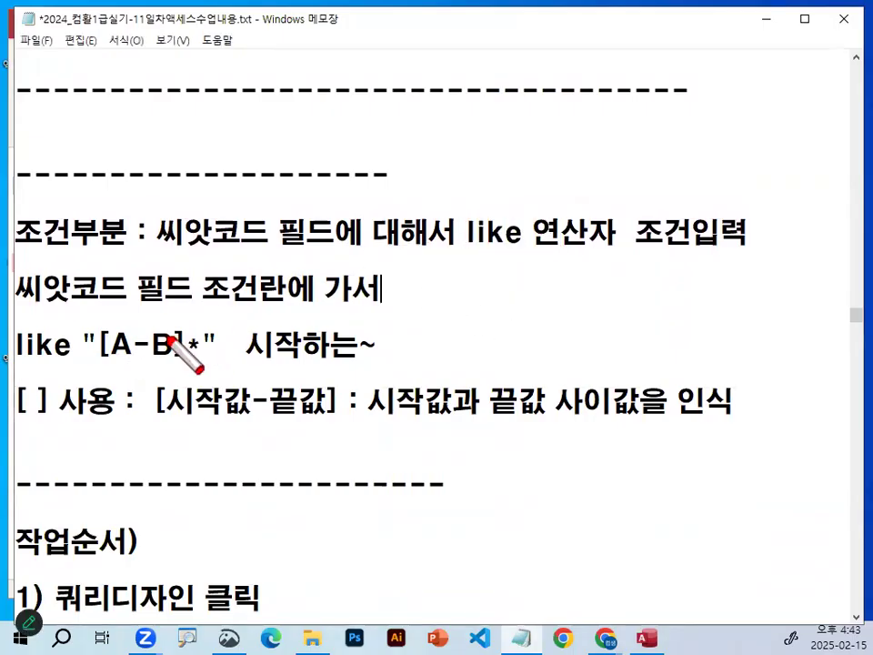
left_click_drag(97, 361, 183, 363)
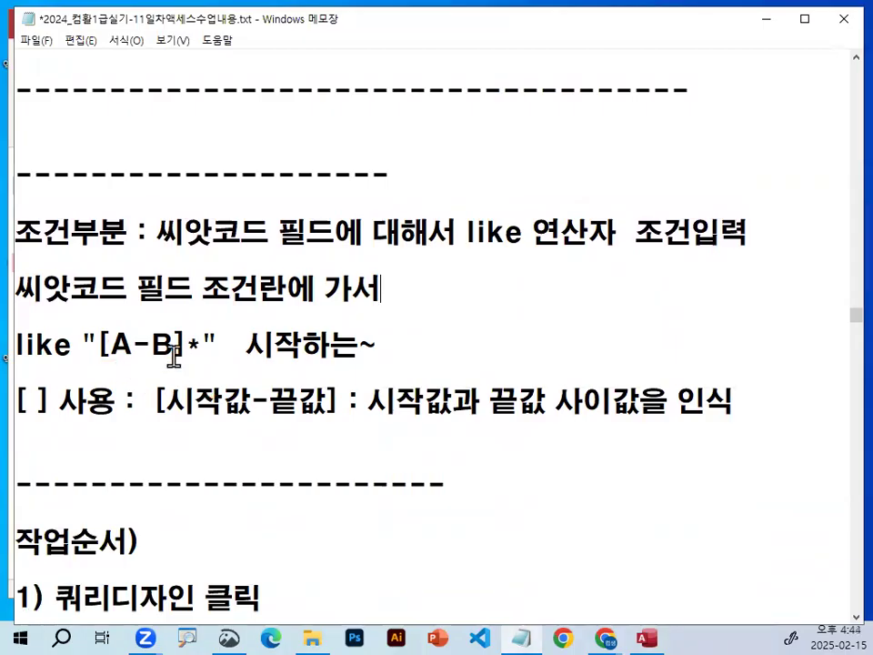
Examine the [시작값-끝값] bracket range rule in the notes, marking its parts and an A-C example with the on-screen pen.
scroll(175, 345, "down", 1)
left_click_drag(18, 334, 99, 334)
left_click_drag(162, 334, 336, 334)
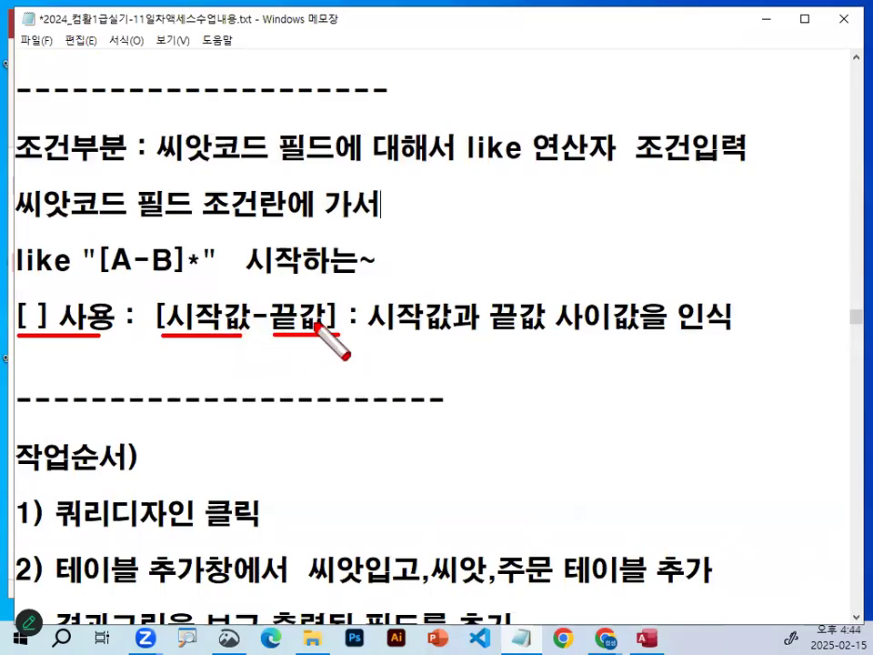
left_click_drag(366, 338, 542, 336)
mouse_move(628, 296)
left_mouse_down()
mouse_move(582, 336)
mouse_move(647, 313)
left_mouse_up()
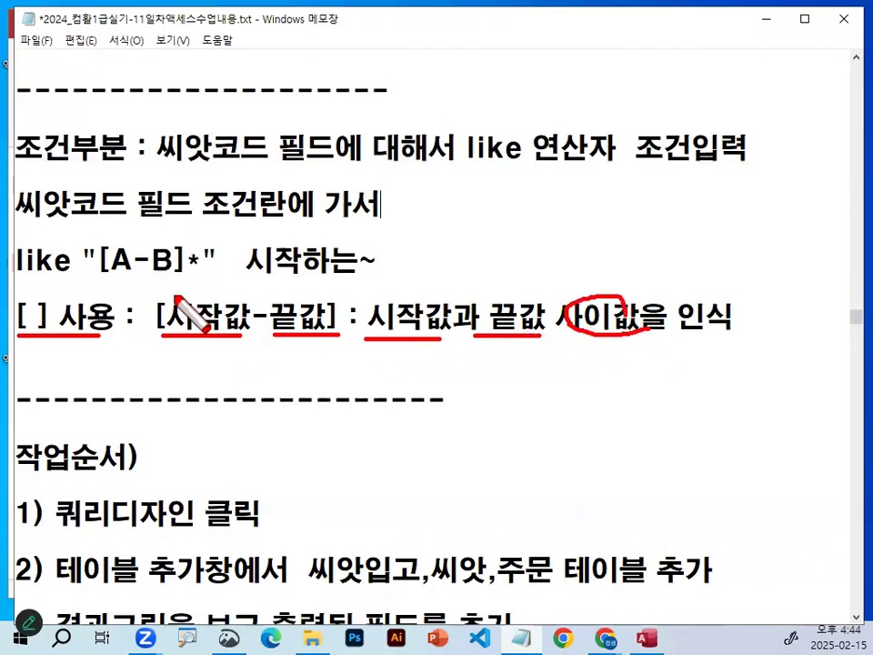
mouse_move(255, 369)
left_mouse_down()
mouse_move(232, 399)
mouse_move(306, 398)
left_mouse_up()
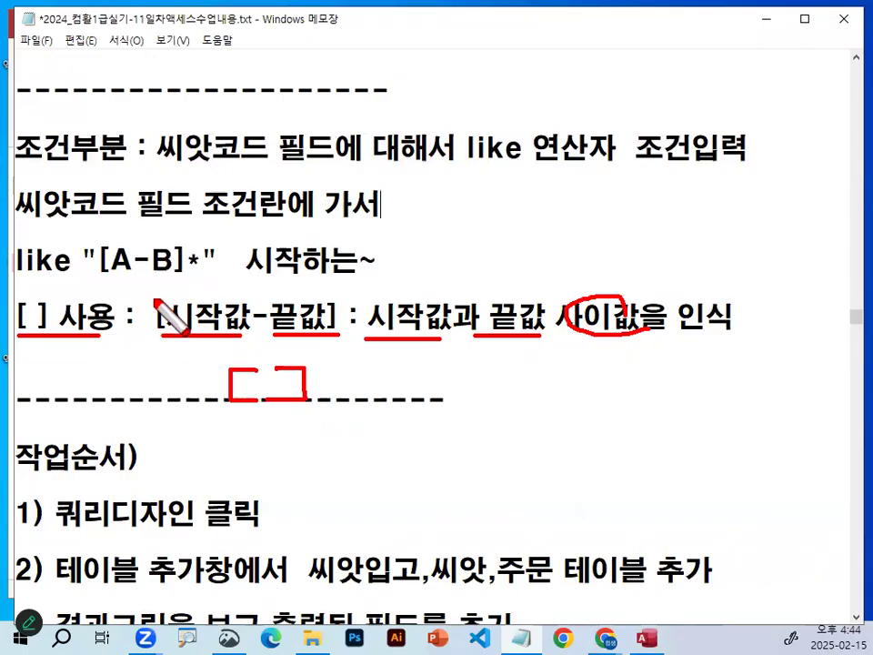
left_click_drag(111, 258, 185, 250)
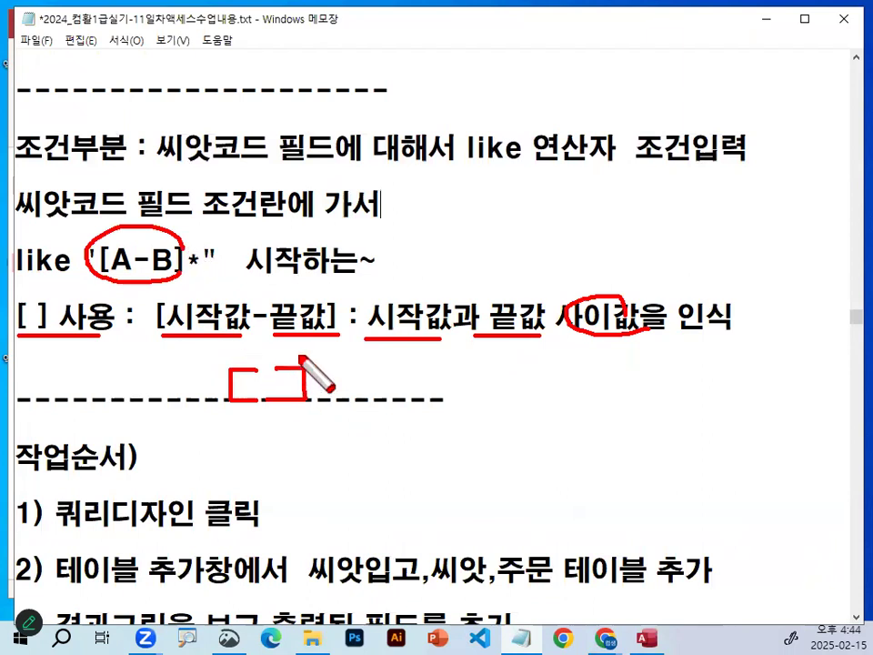
left_click_drag(578, 320, 648, 321)
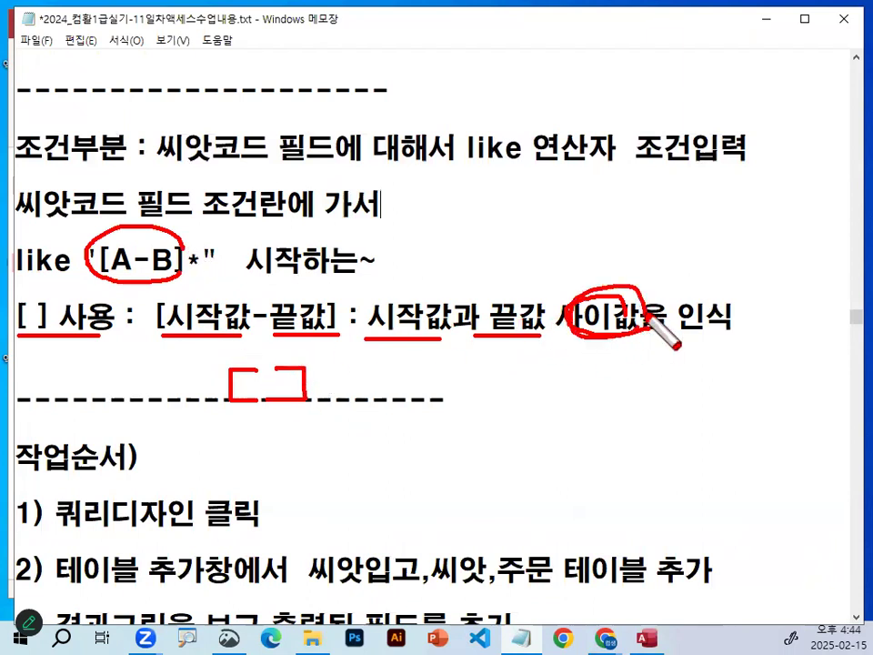
mouse_move(448, 405)
left_mouse_down()
mouse_move(514, 400)
mouse_move(549, 415)
left_mouse_up()
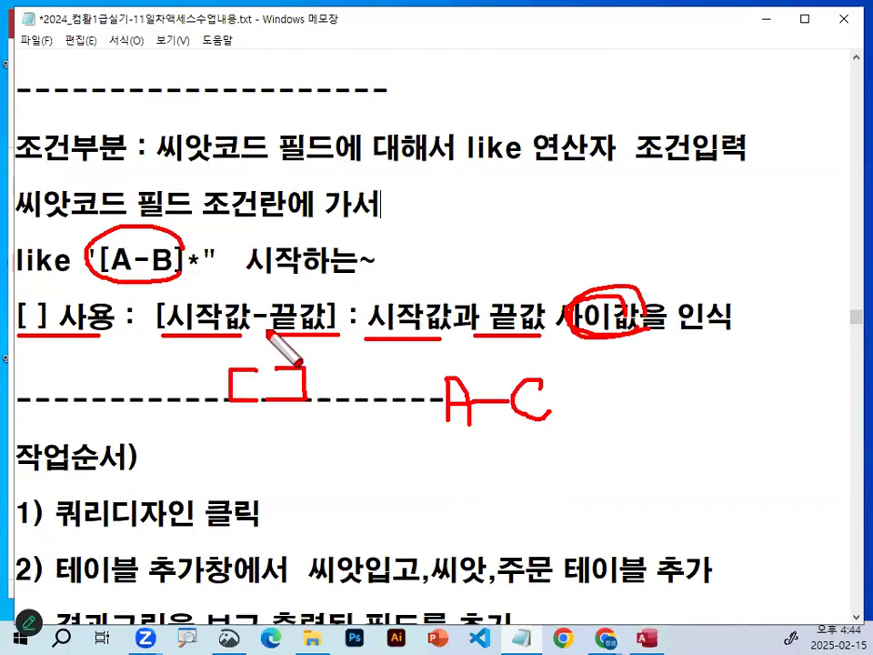
left_click_drag(260, 333, 277, 333)
key("Escape")
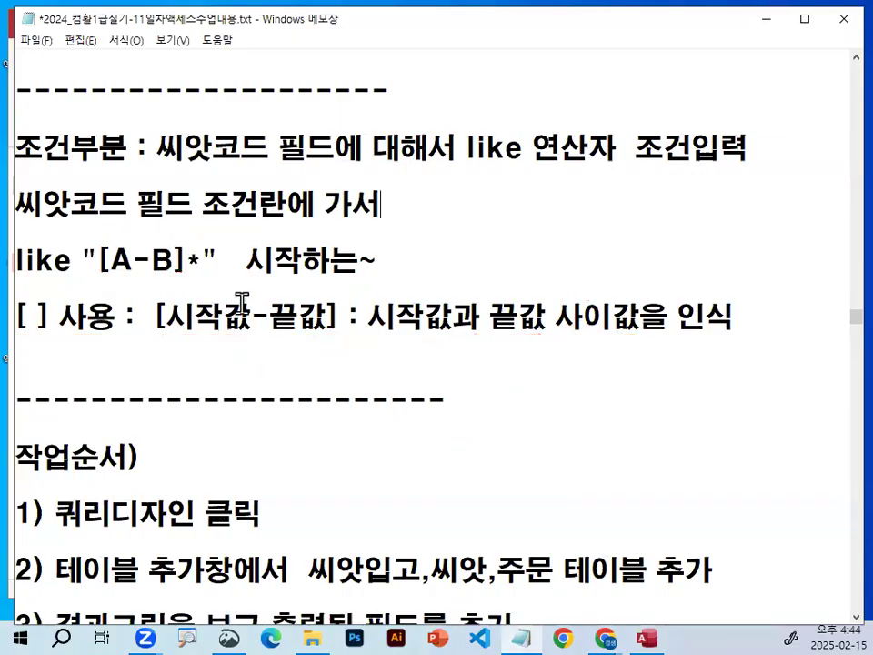
Examine the like "[A-B]*" pattern up close, marking its quotation marks, bracketed range and the letters A and B.
left_click_drag(98, 261, 134, 261)
mouse_move(190, 260)
left_mouse_down()
mouse_move(208, 259)
mouse_move(175, 260)
mouse_move(206, 259)
left_mouse_up()
left_click(204, 259)
left_click_drag(64, 223, 67, 258)
mouse_move(333, 238)
left_mouse_down()
mouse_move(338, 229)
mouse_move(289, 248)
left_mouse_up()
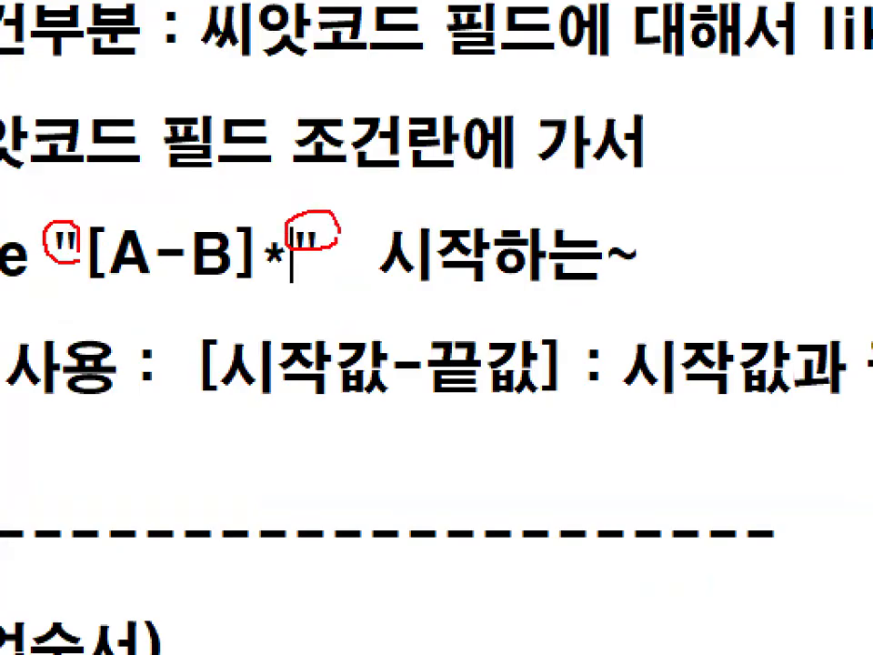
left_click_drag(92, 284, 225, 284)
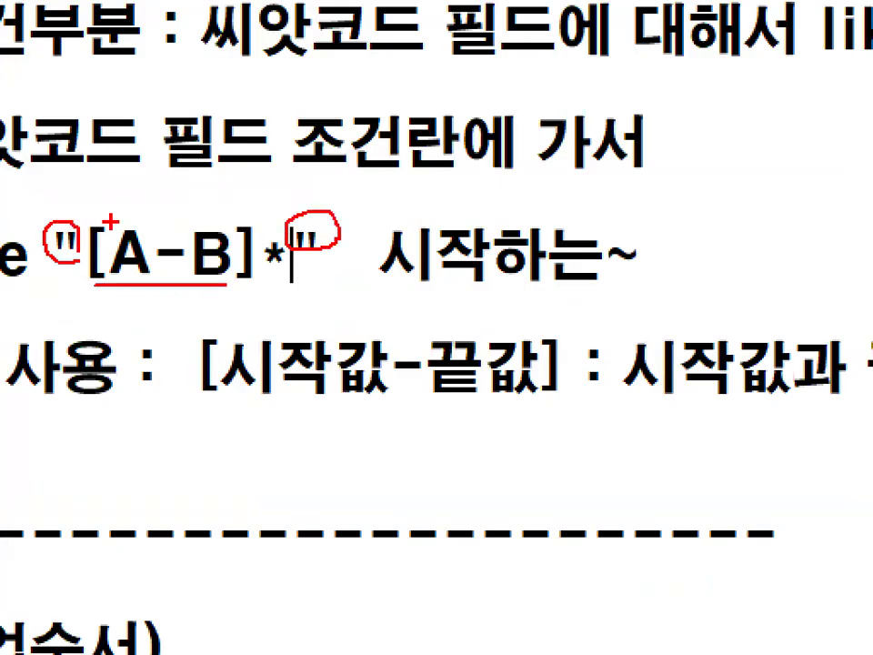
left_click_drag(107, 220, 161, 152)
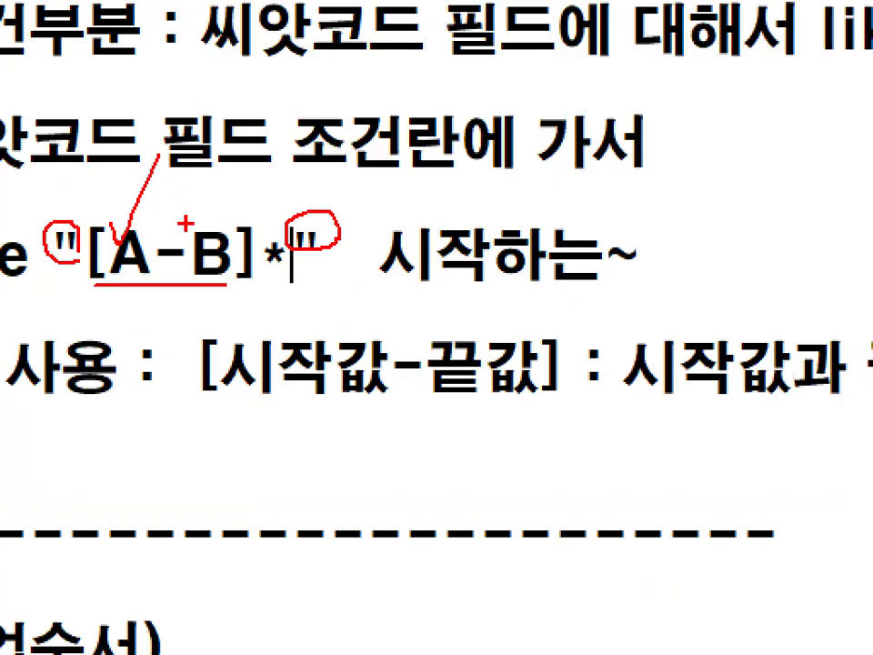
left_click_drag(203, 227, 246, 145)
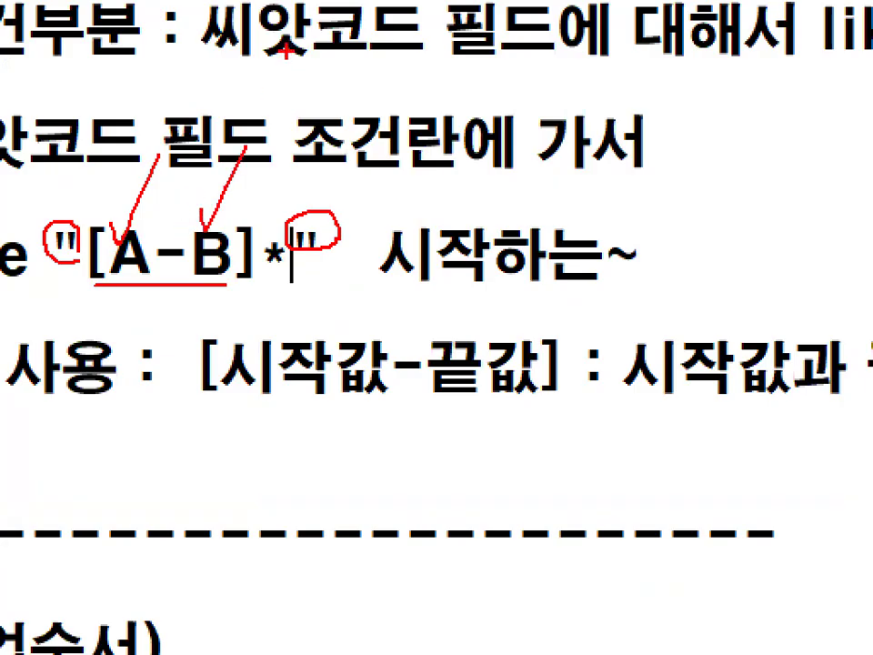
key("Escape")
Mark the bracketed range and the asterisk wildcard in the like "[A-B]*" pattern with the on-screen pen.
left_click(192, 262)
key("ctrl+1")
left_click(119, 264)
mouse_move(82, 289)
left_mouse_down()
mouse_move(214, 289)
mouse_move(281, 238)
left_mouse_up()
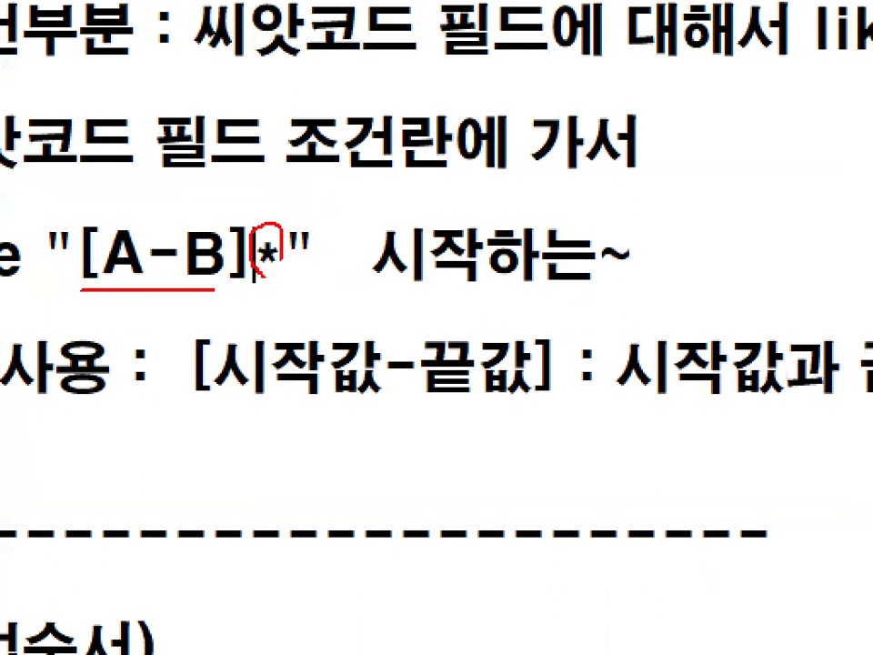
key("Escape")
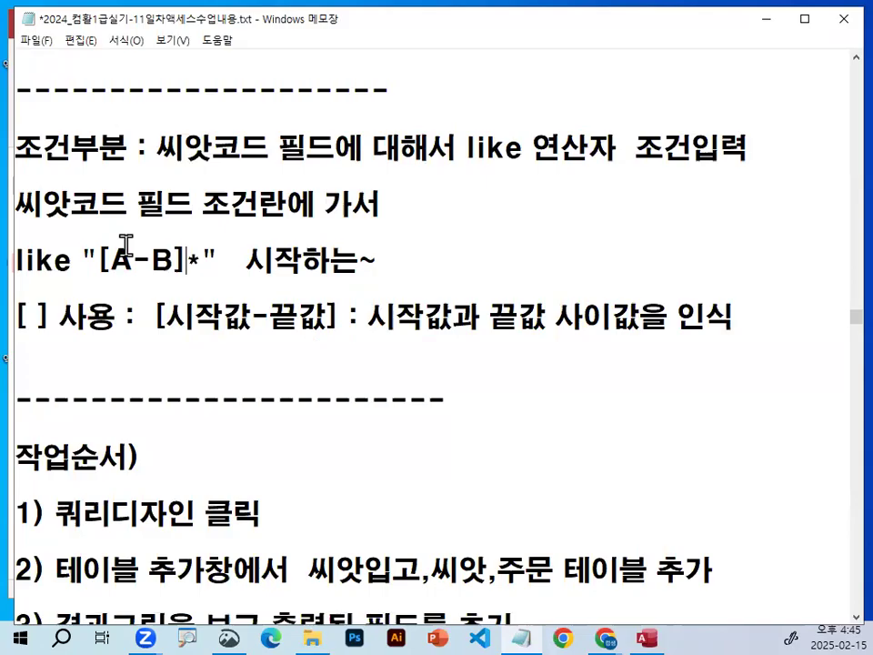
Check step 6 of the 작업순서 notes for the 씨앗코드 condition, highlighting like "[A-B]*" in its 조건란 line.
left_click_drag(98, 261, 179, 258)
left_click(180, 263)
scroll(92, 259, "down", 1)
scroll(92, 266, "down", 4)
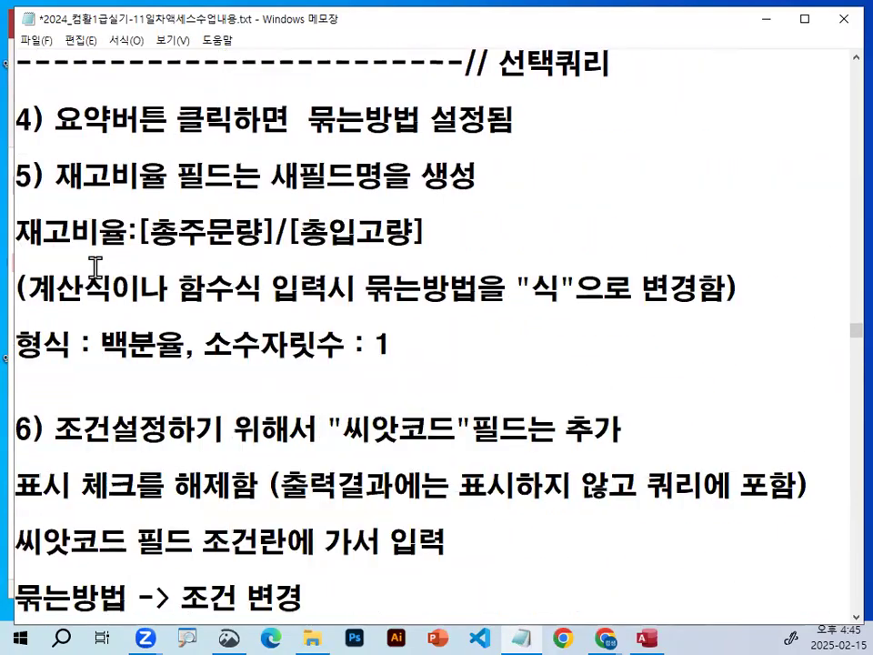
left_click_drag(121, 490, 324, 489)
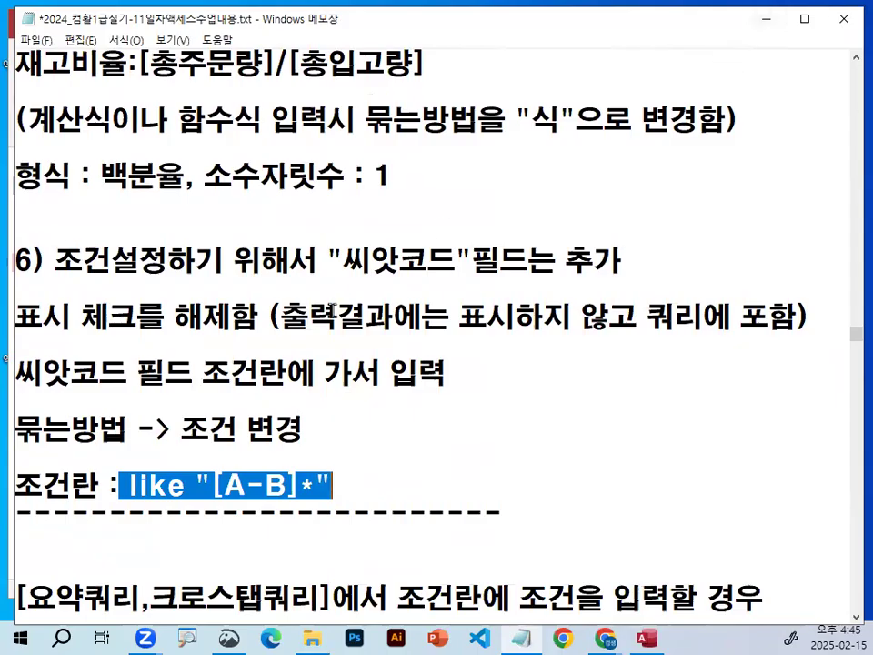
scroll(332, 312, "up", 1)
scroll(332, 312, "up", 4)
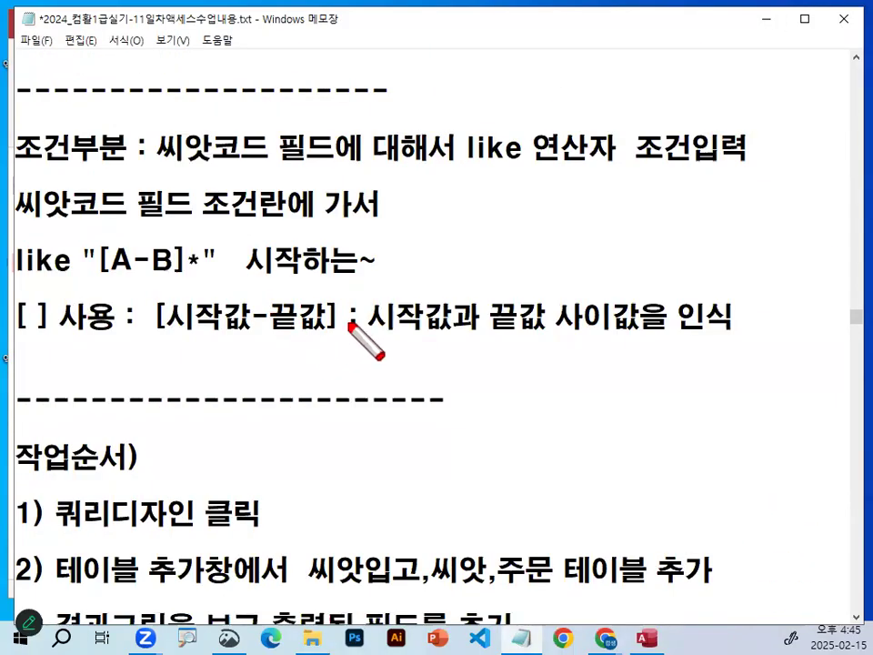
Switch to the Access query design and compare the 재고비율 and 씨앗코드 summary settings, marking them and the 씨앗코드 condition cell.
left_click(764, 20)
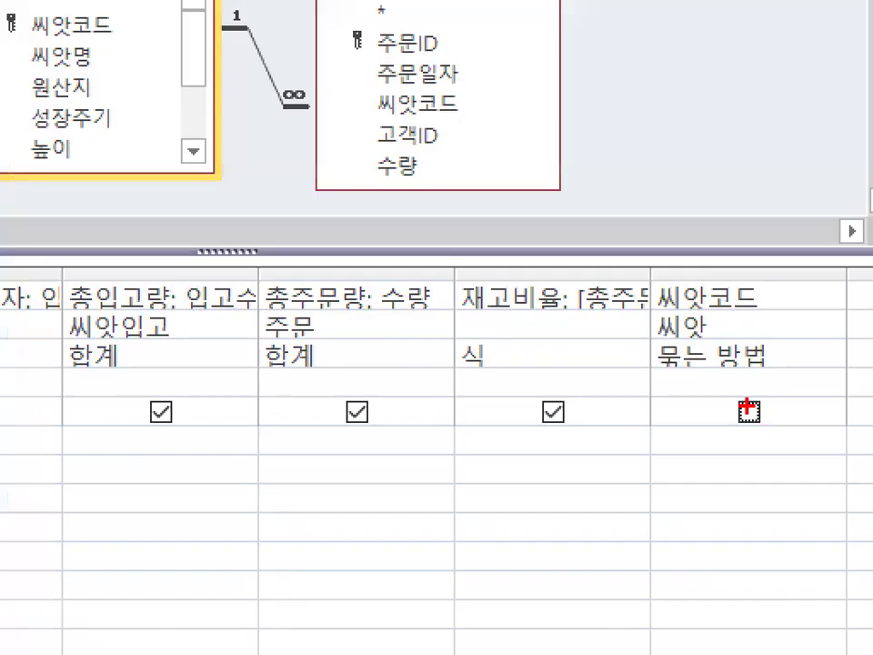
mouse_move(776, 424)
left_mouse_down()
mouse_move(747, 430)
mouse_move(771, 407)
left_mouse_up()
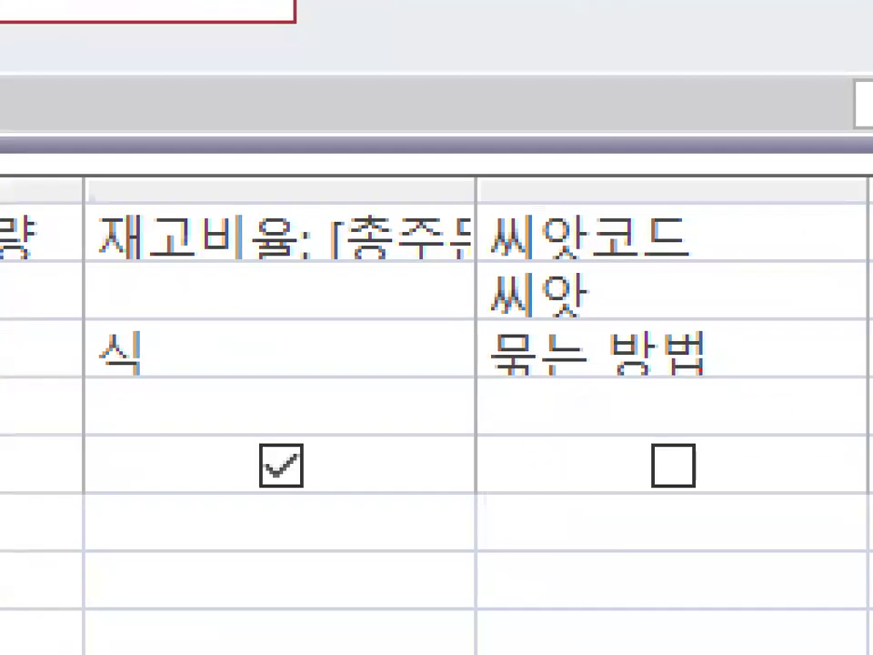
left_click_drag(792, 393, 774, 379)
left_click_drag(626, 307, 744, 391)
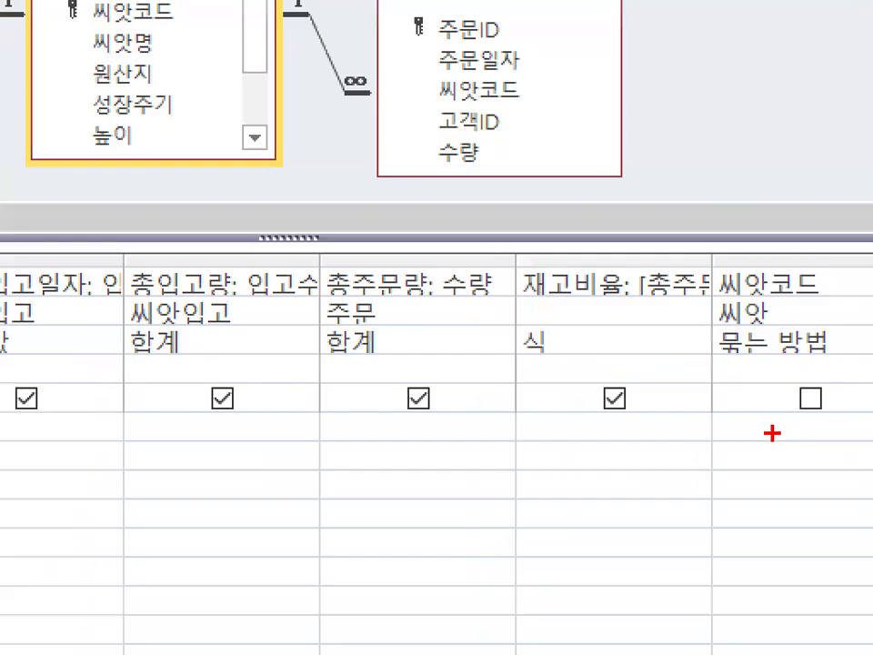
left_click_drag(762, 431, 772, 440)
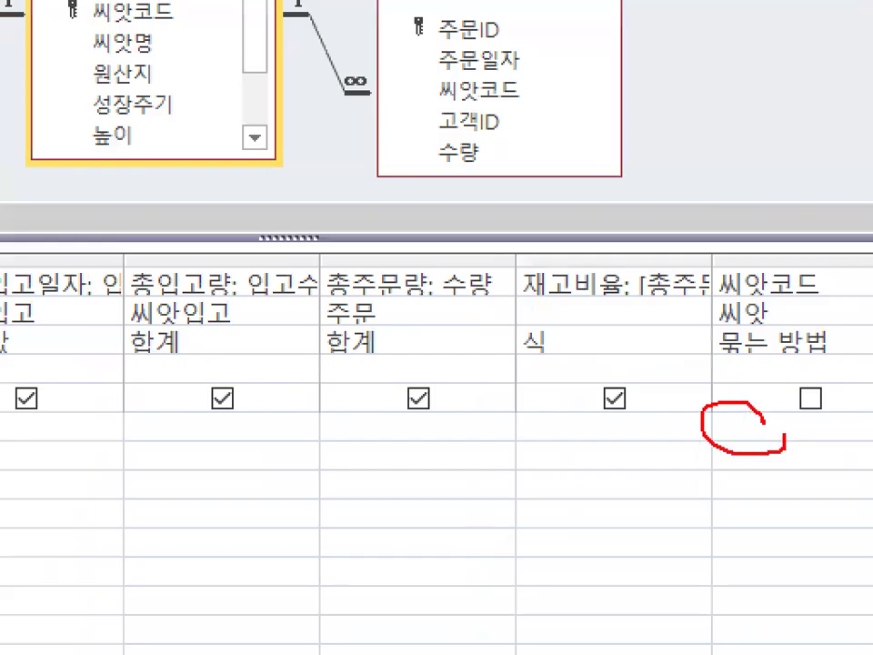
left_click_drag(733, 270, 611, 256)
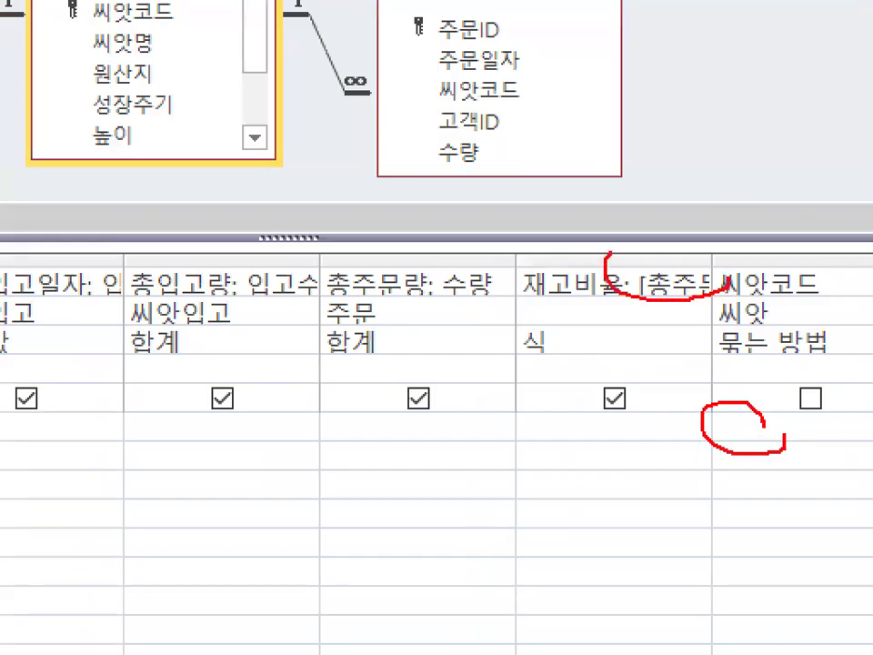
mouse_move(582, 352)
left_mouse_down()
mouse_move(527, 355)
mouse_move(549, 338)
left_mouse_up()
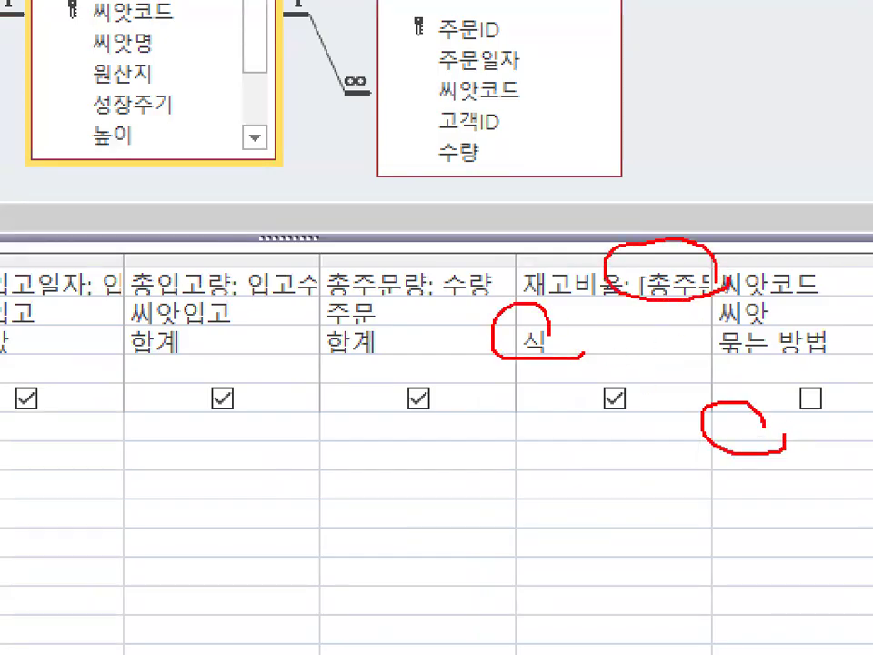
left_click_drag(769, 343, 714, 420)
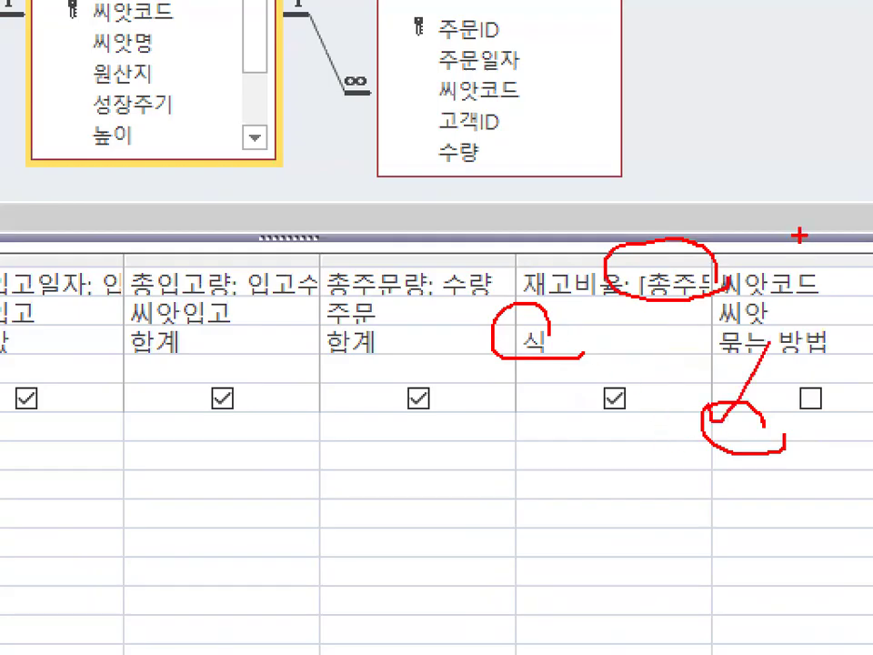
mouse_move(789, 360)
left_mouse_down()
mouse_move(759, 363)
mouse_move(741, 316)
mouse_move(816, 353)
left_mouse_up()
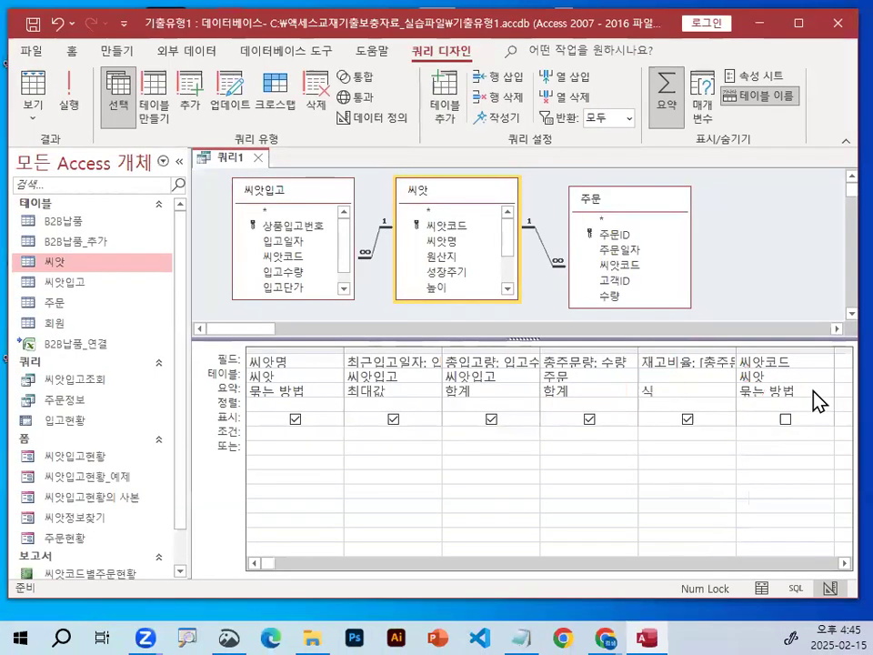
Set the 씨앗코드 column's 요약 setting to 조건, and mark that setting and the condition cell with the on-screen pen.
left_click(828, 390)
left_click(829, 389)
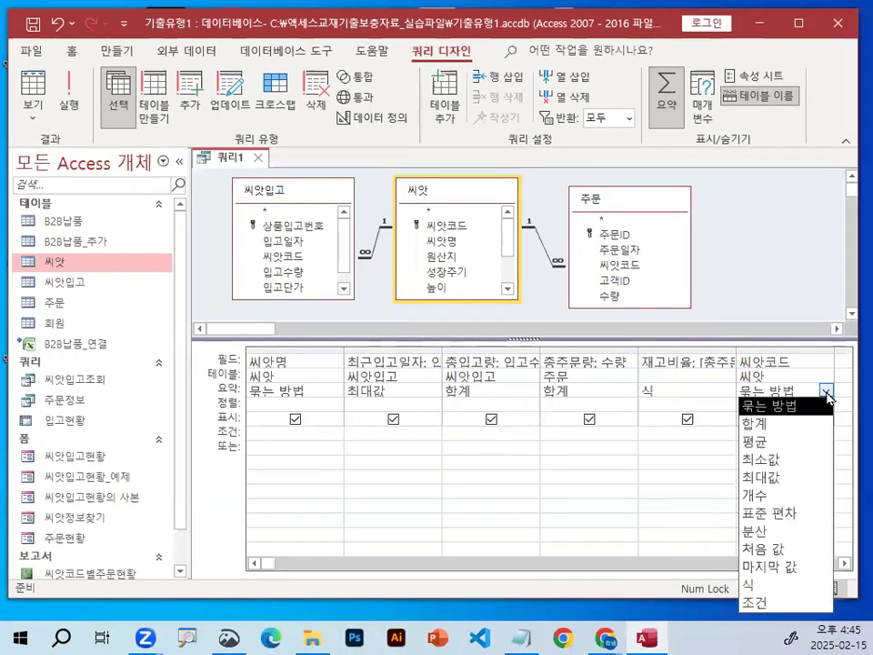
left_click(780, 600)
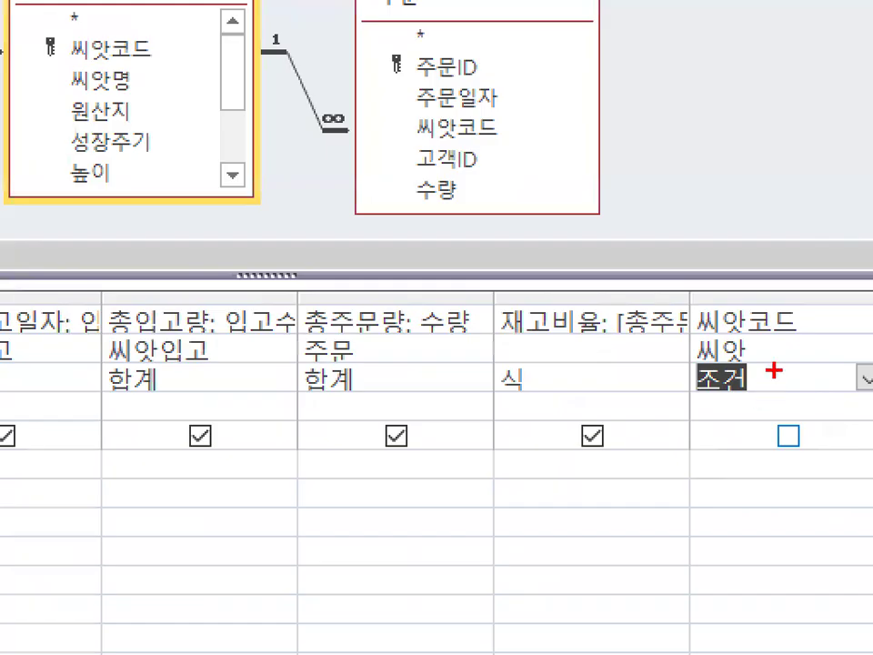
mouse_move(777, 385)
left_mouse_down()
mouse_move(748, 400)
mouse_move(747, 346)
left_mouse_up()
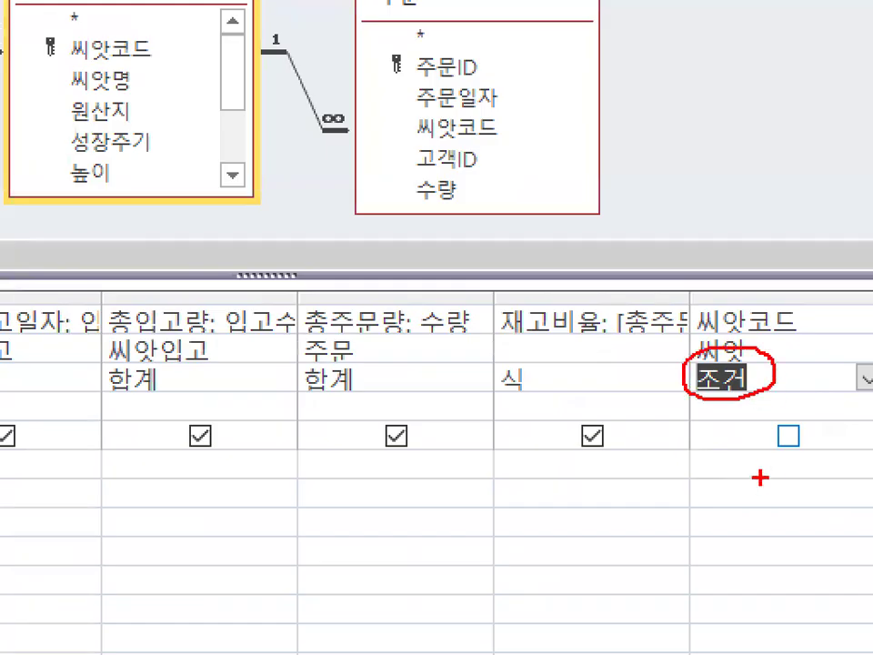
left_click_drag(691, 475, 751, 471)
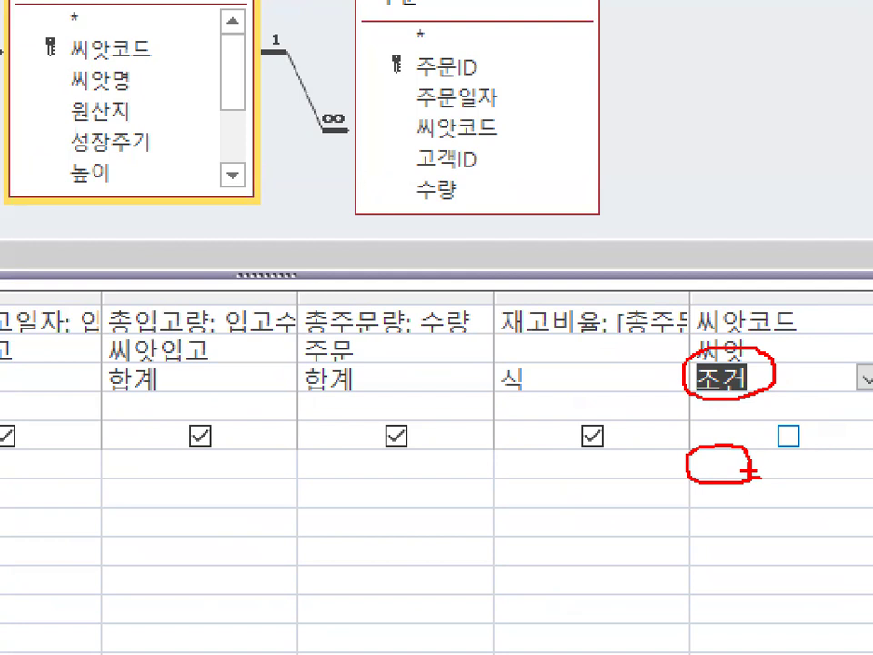
key("Escape")
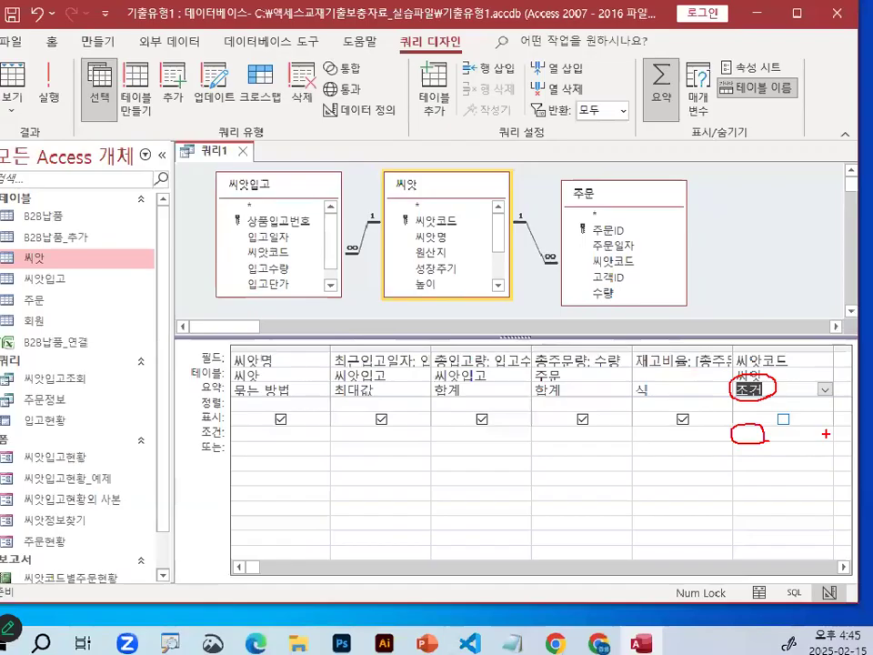
Switch to the Notepad notes and reread the 중요2) rule about changing 묶는방법 to "조건", highlighting its key phrases.
left_click(521, 638)
scroll(287, 392, "up", 2)
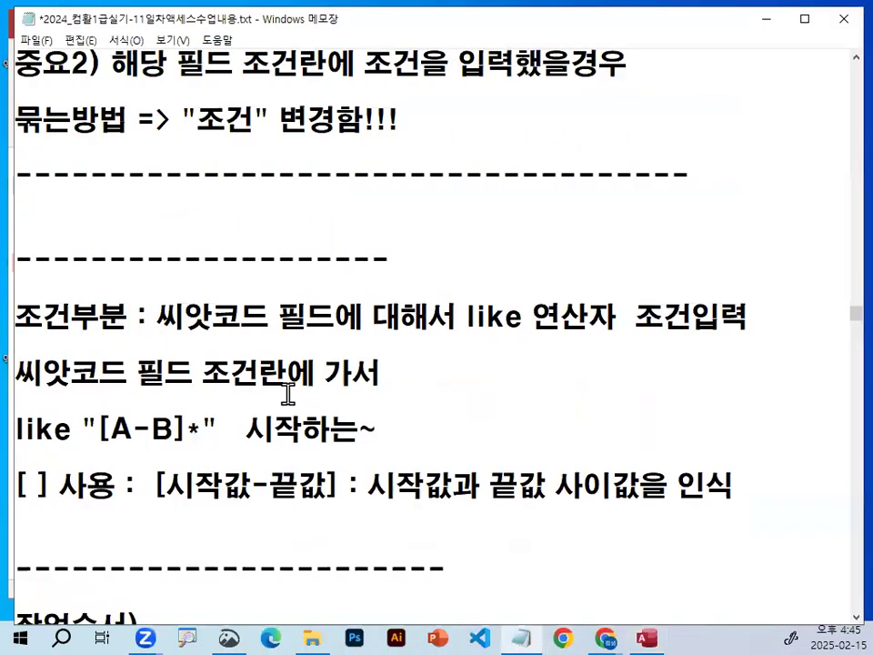
left_click_drag(197, 289, 363, 289)
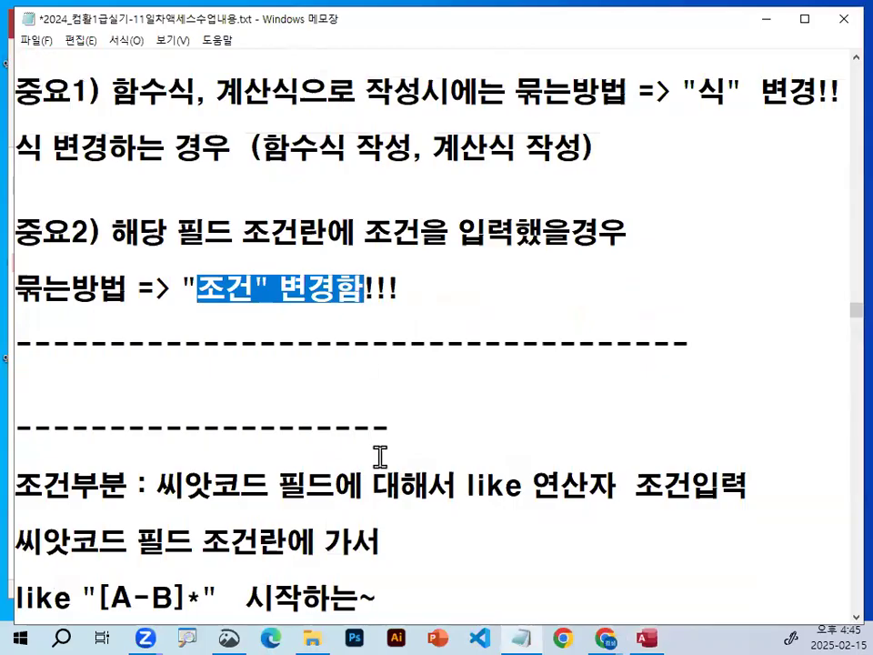
left_click_drag(111, 233, 343, 232)
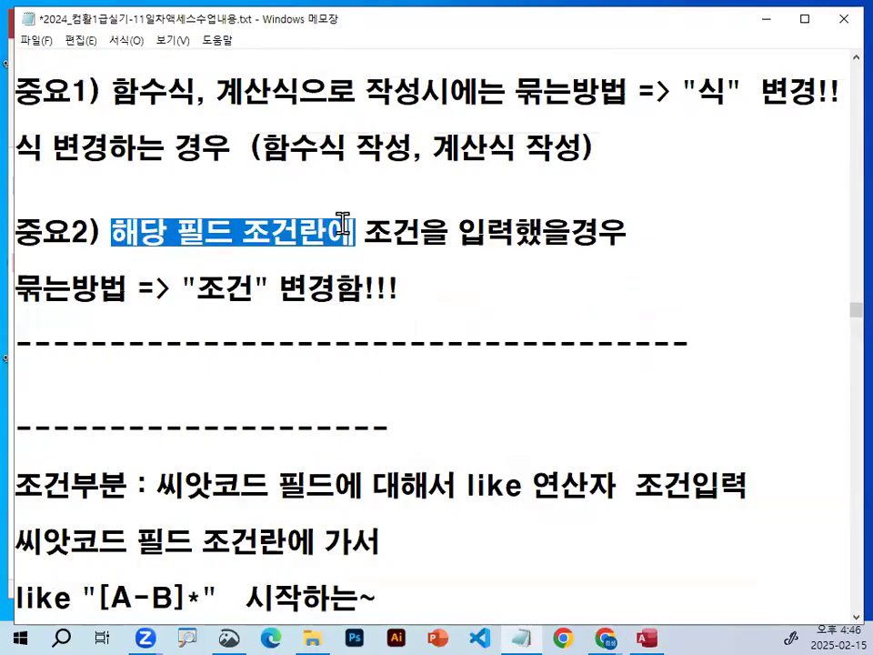
Reread the 중요1) and 중요2) rules in the notes, highlighting the condition wording and circling the "식" and "조건" changes with the on-screen pen.
left_click_drag(361, 228, 629, 229)
left_click_drag(16, 289, 362, 289)
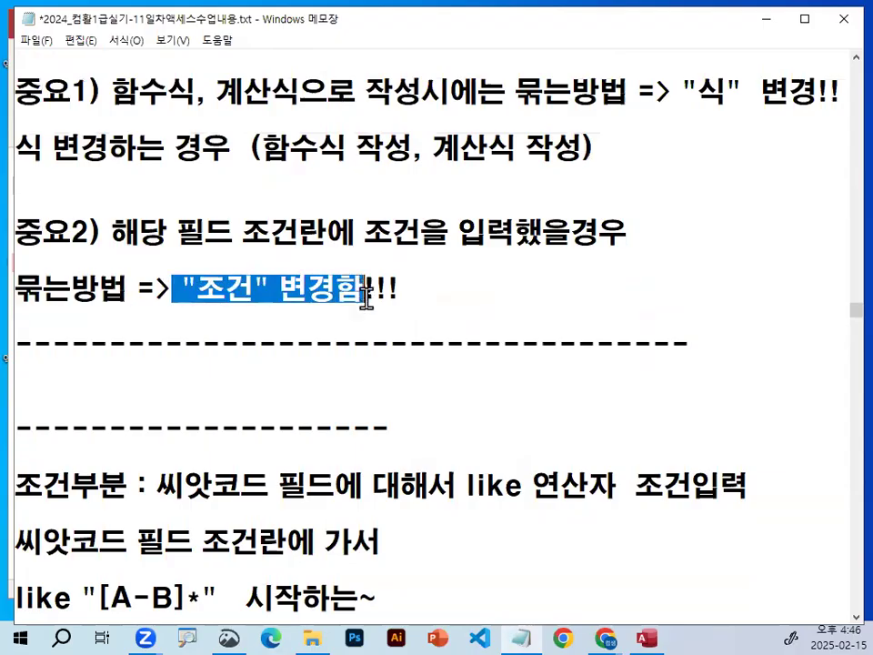
left_click(346, 285)
key("ctrl+2")
mouse_move(696, 104)
left_mouse_down()
mouse_move(692, 80)
mouse_move(698, 119)
left_mouse_up()
left_click_drag(371, 289, 353, 298)
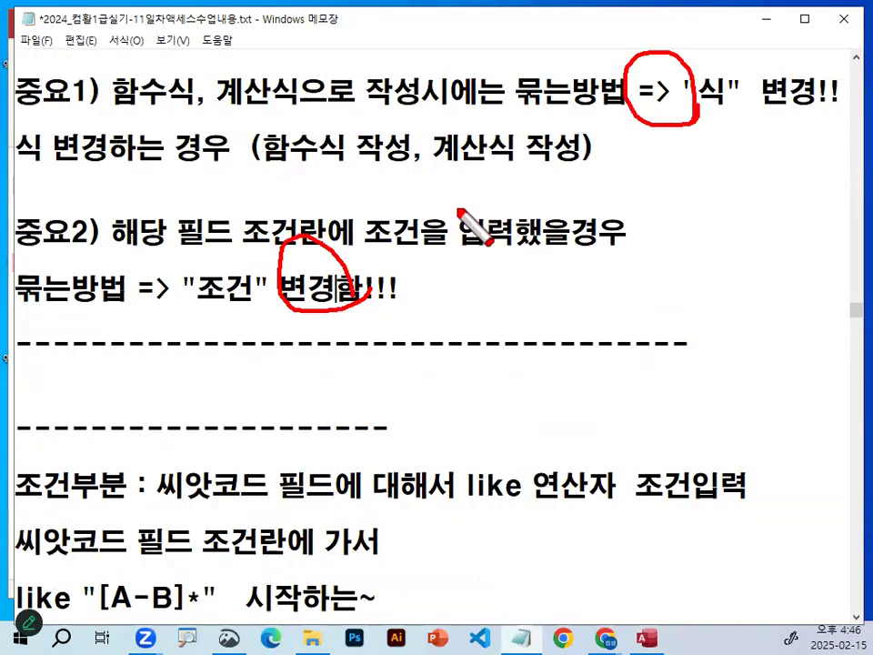
key("Escape")
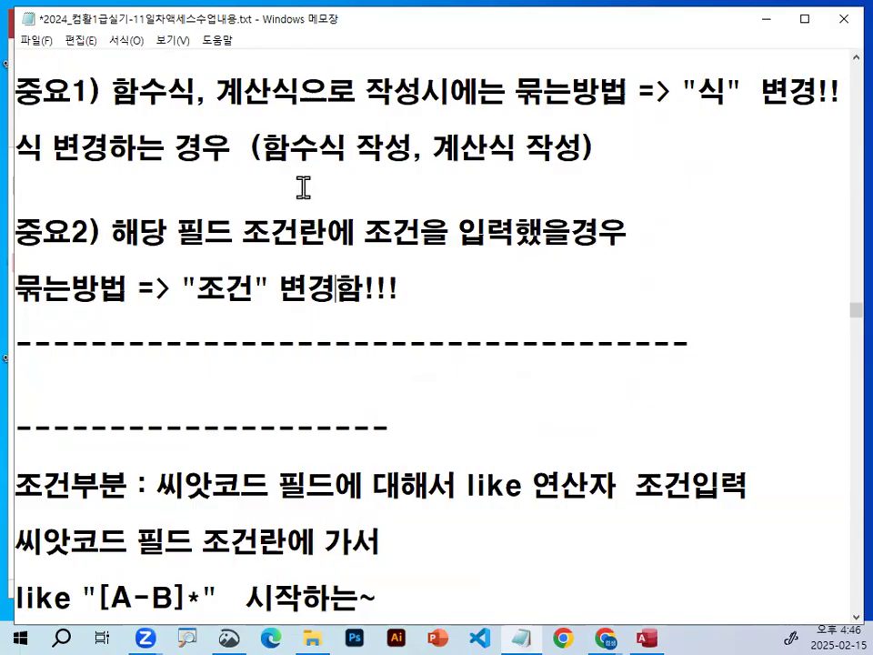
Delete the short dashed divider line above the 조건부분 paragraph in the notes.
left_click(586, 320)
left_click(313, 289)
left_click_drag(25, 428, 540, 427)
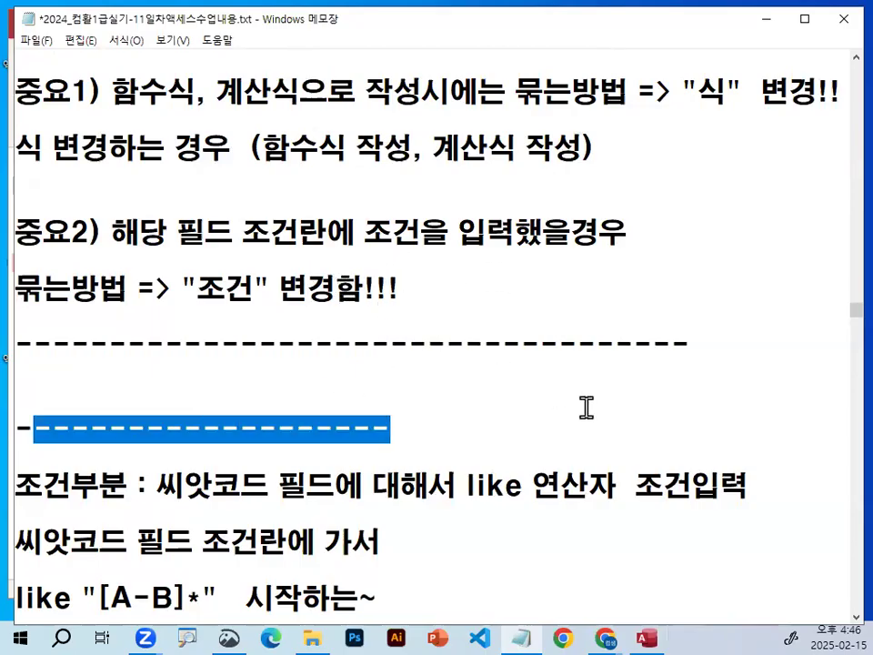
key("BackSpace")
key("BackSpace")
key("BackSpace")
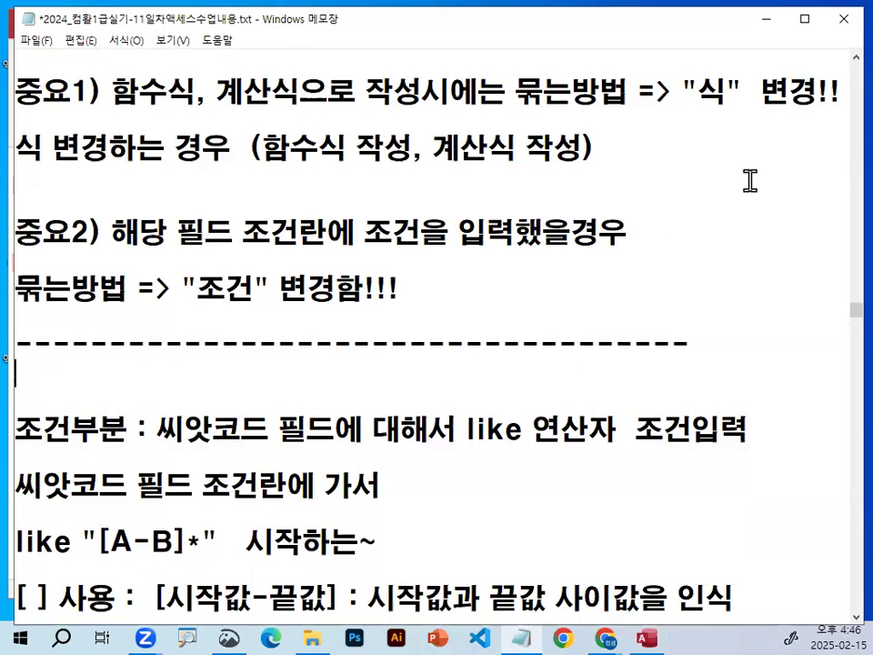
Switch to Access and write the 씨앗코드 column's condition as like "[A-B]*" in the 확대/축소 window.
left_click(764, 19)
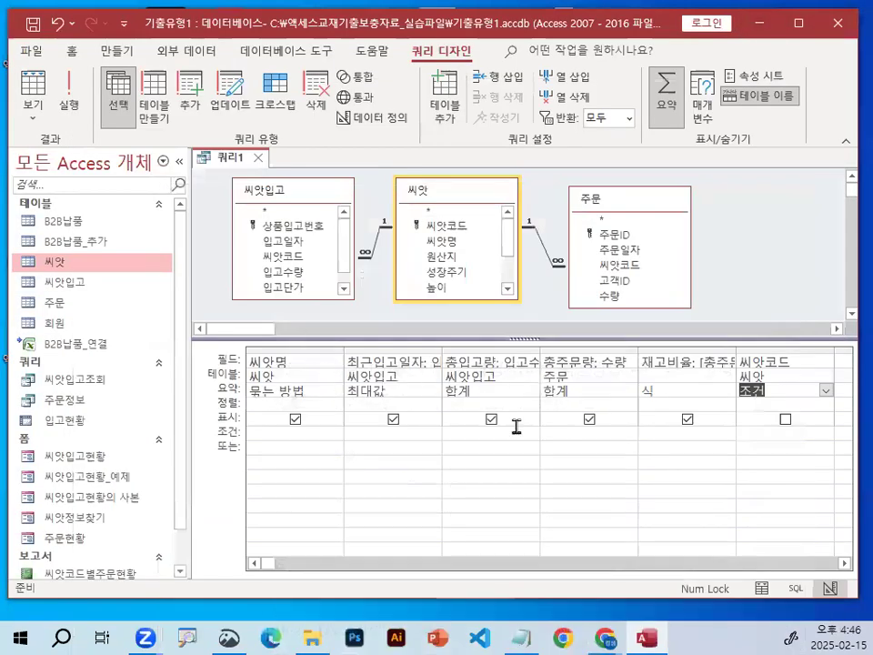
left_click(761, 433)
right_click(760, 432)
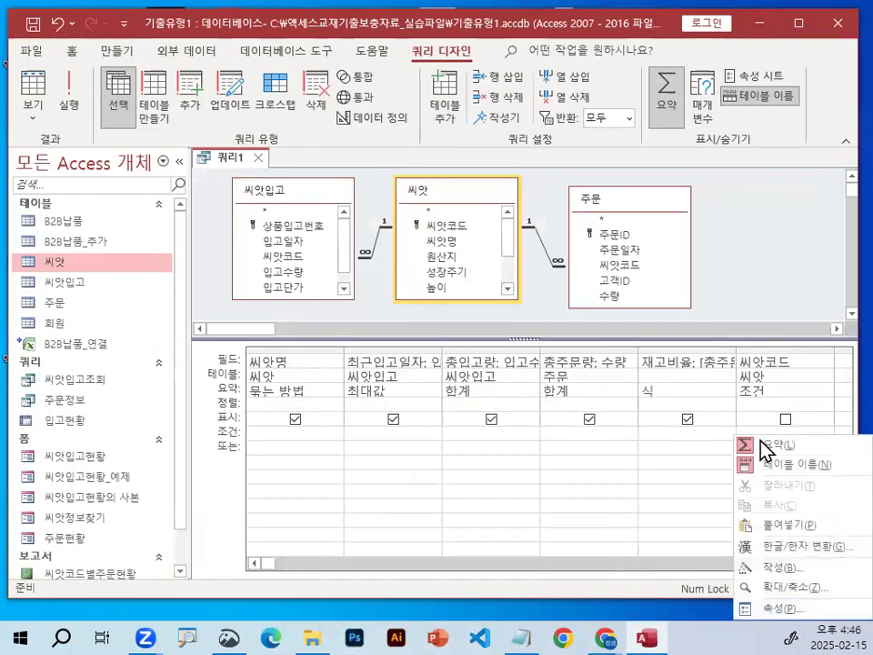
left_click(789, 588)
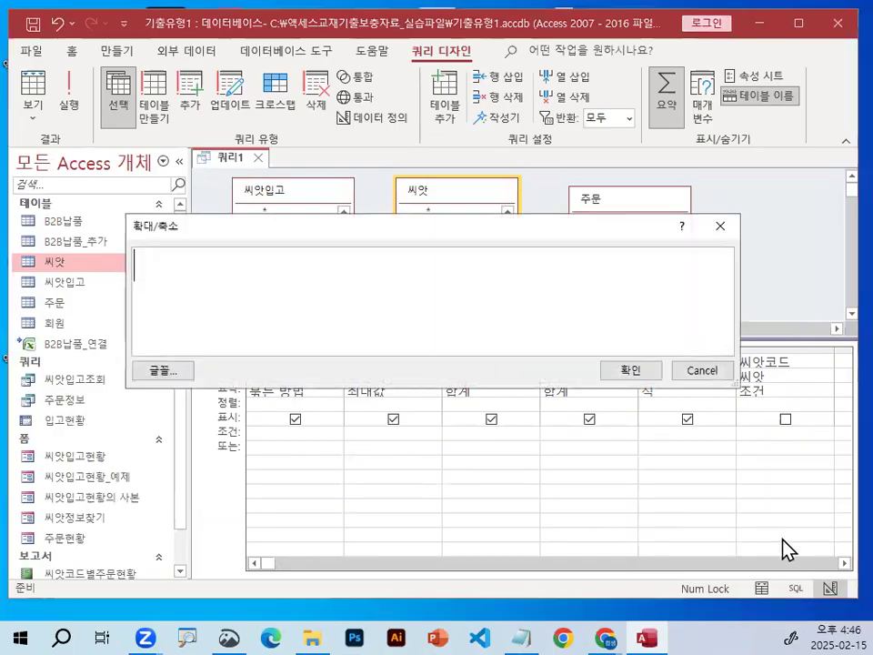
type("ㅣㅑ")
key("BackSpace")
key("BackSpace")
type("lk")
key("BackSpace")
key("BackSpace")
type("like ")
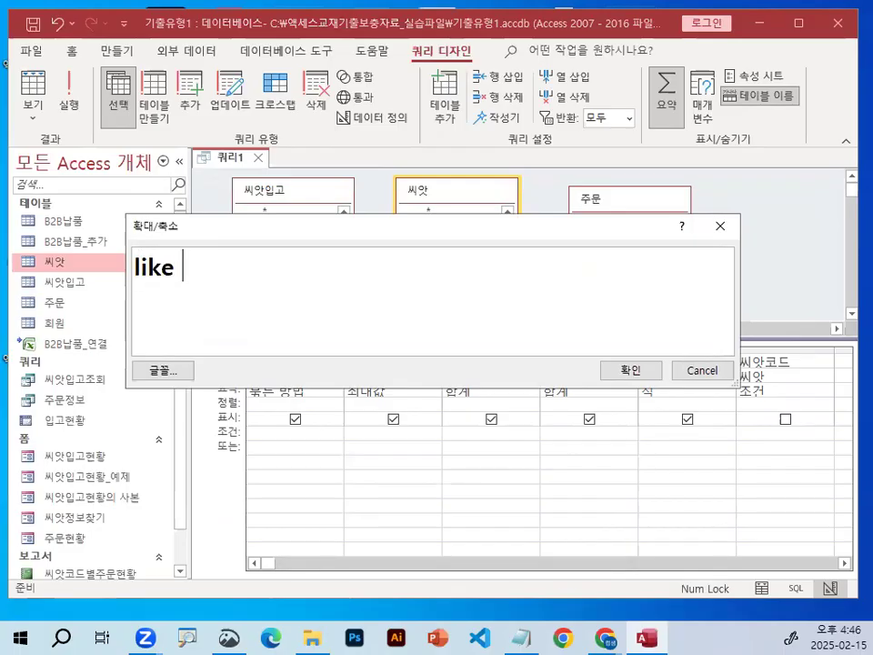
type("\"[")
key("BackSpace")
type("[")
key("BackSpace")
type("A")
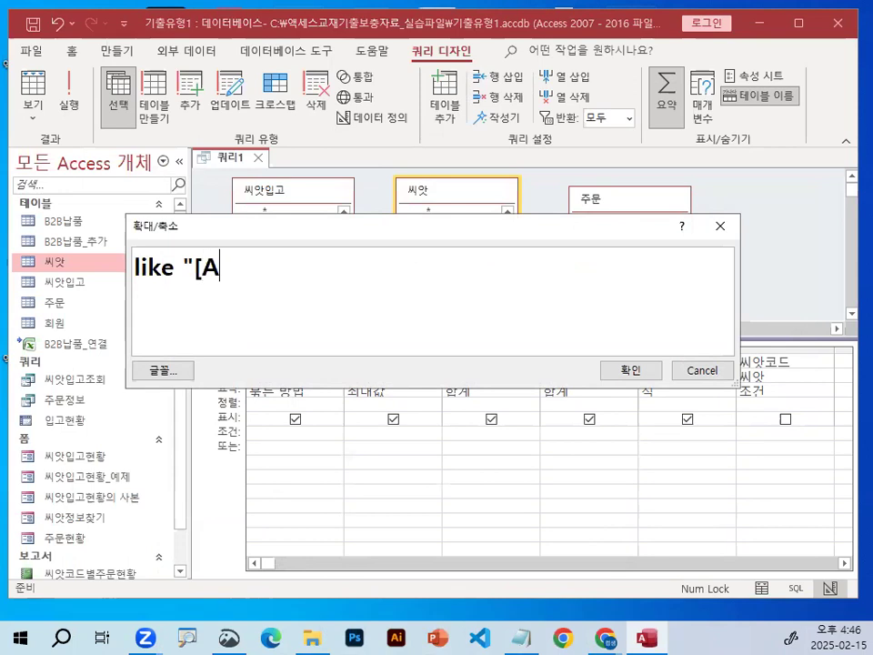
type("-")
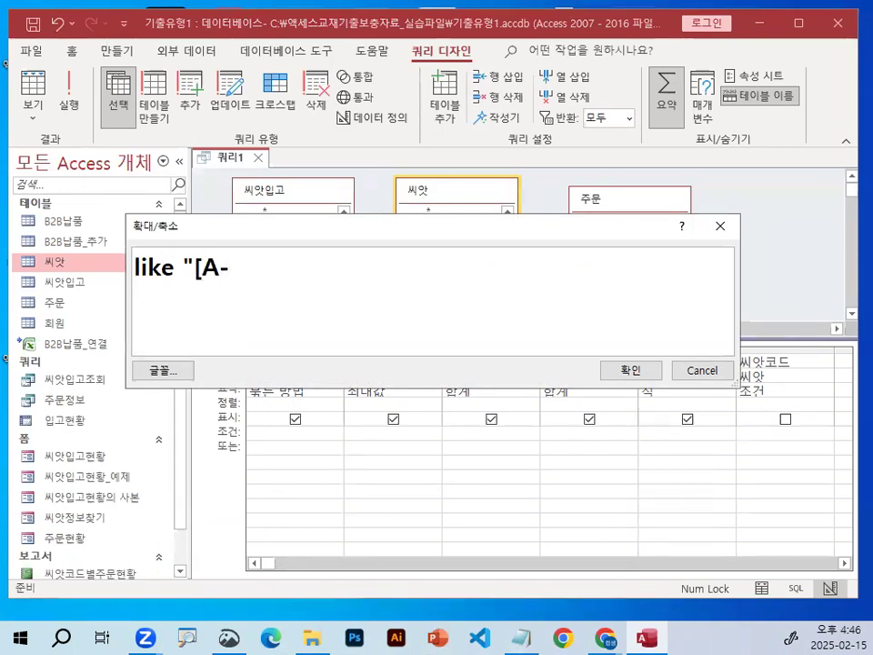
type("B]*")
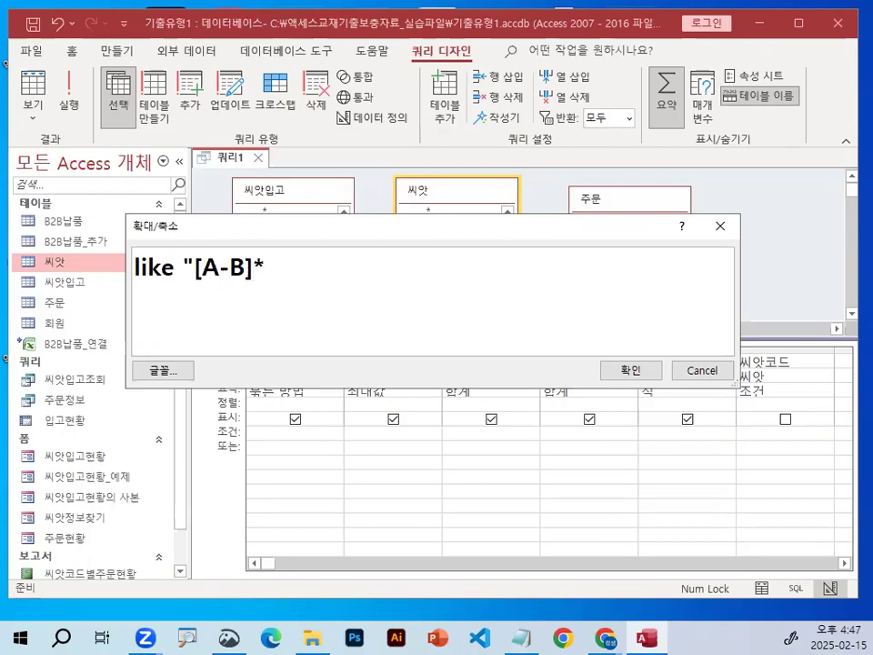
type("\"")
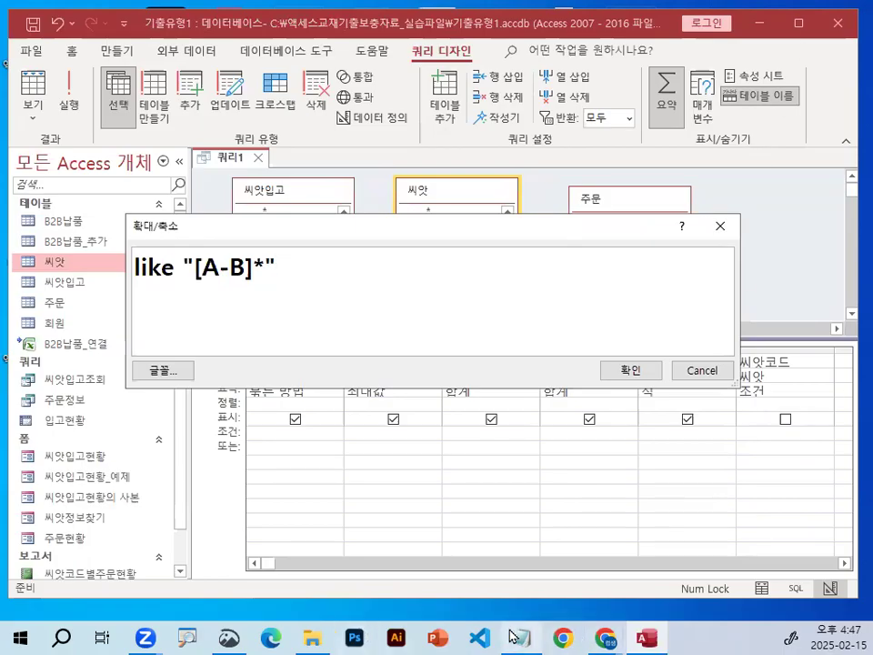
Switch to the Notepad notes and check the like "[A-B]*" line and the [시작값-끝값] explanation, highlighting both.
key("alt+Tab")
scroll(413, 400, "down", 1)
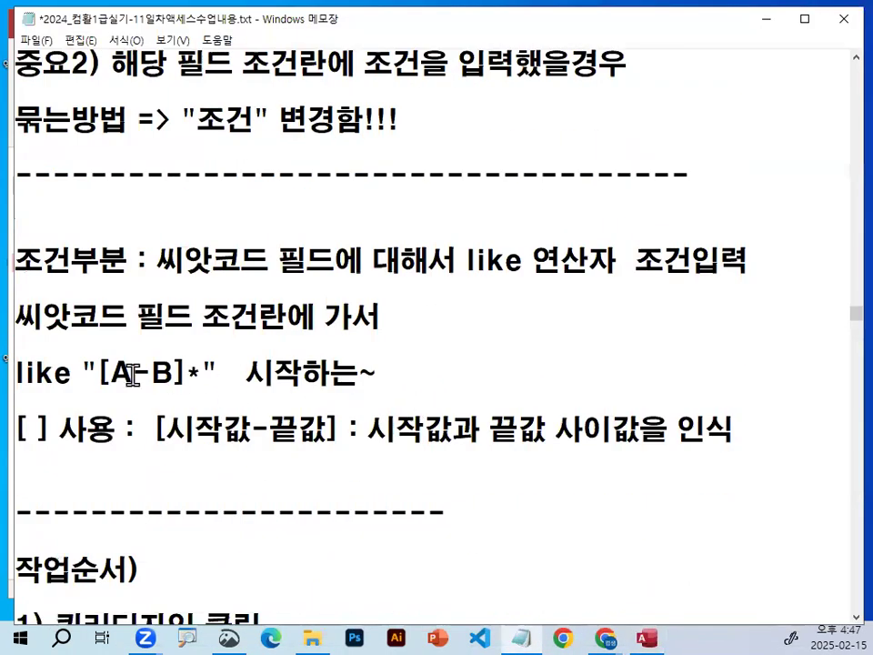
left_click_drag(161, 427, 760, 428)
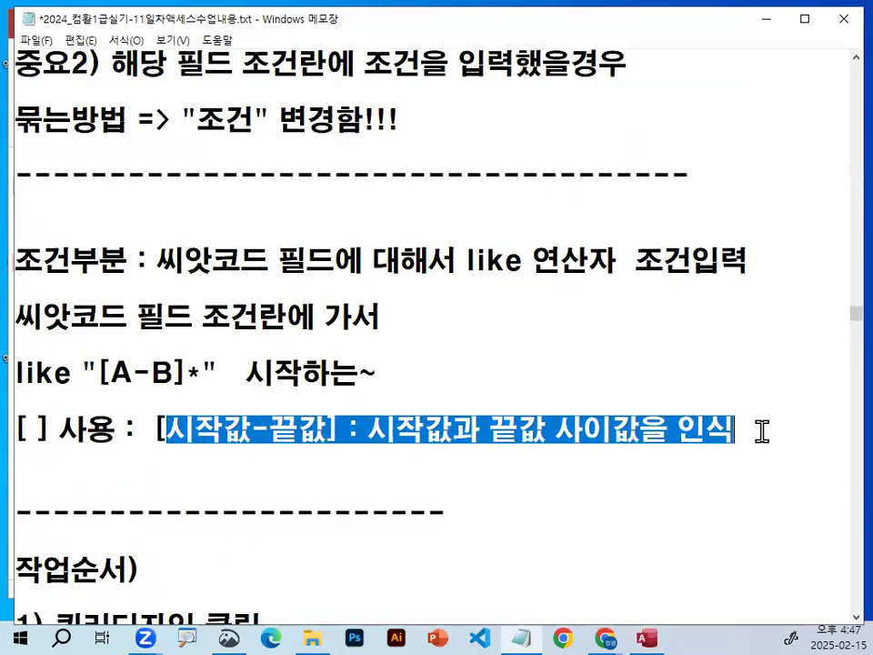
left_click_drag(23, 371, 134, 371)
left_click_drag(225, 366, 19, 365)
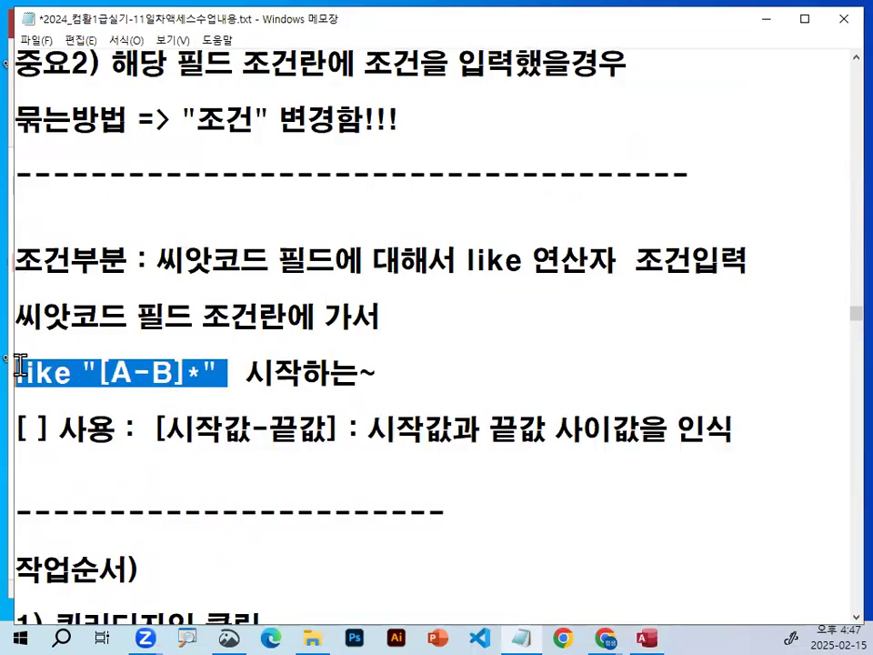
left_click(137, 428)
scroll(144, 422, "down", 1)
left_click(116, 287)
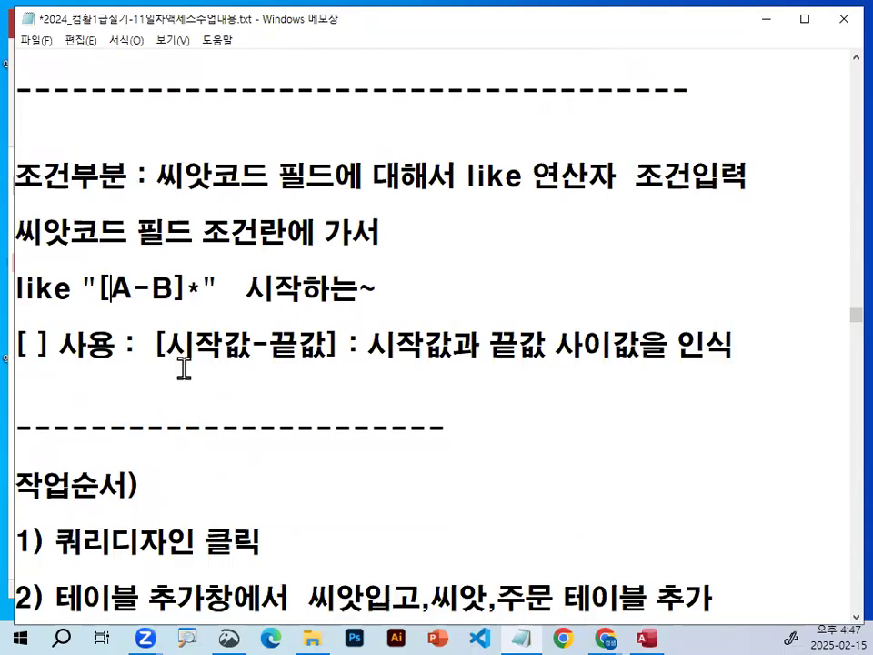
Return to Access, confirm the like "[A-B]*" condition, and bring the 씨앗코드 column fully into view.
left_click(764, 18)
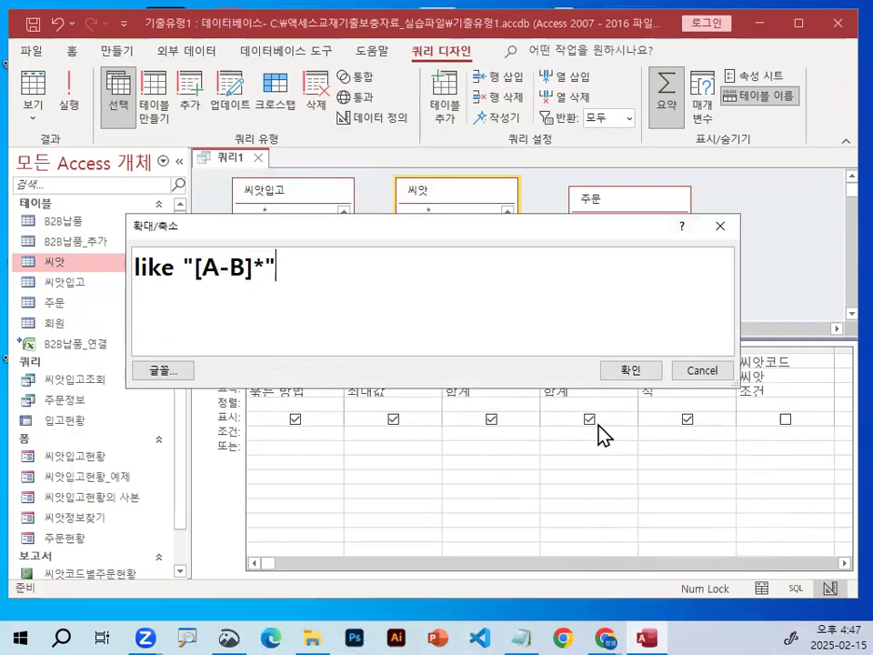
key("Return")
left_click(845, 563)
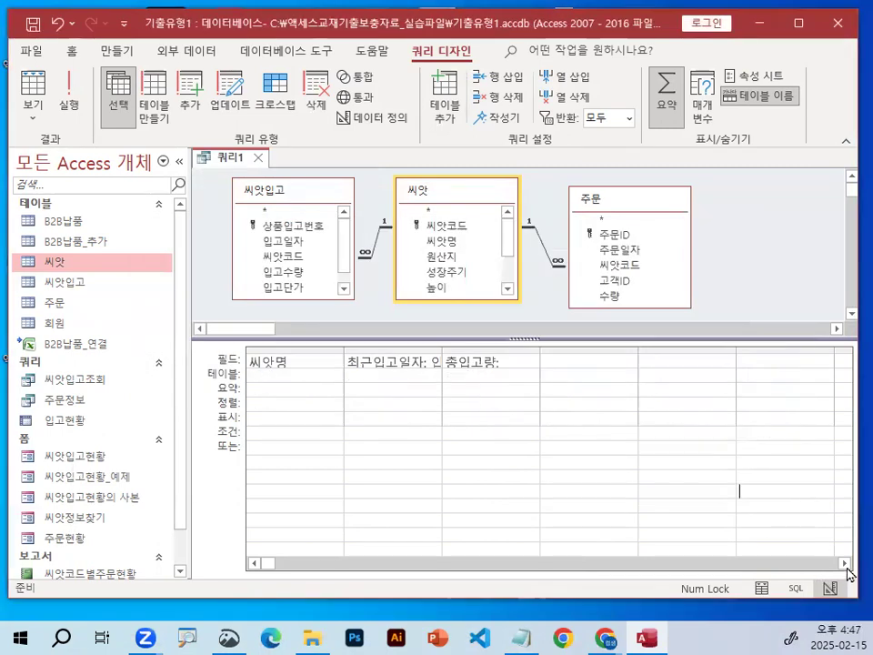
left_click(845, 563)
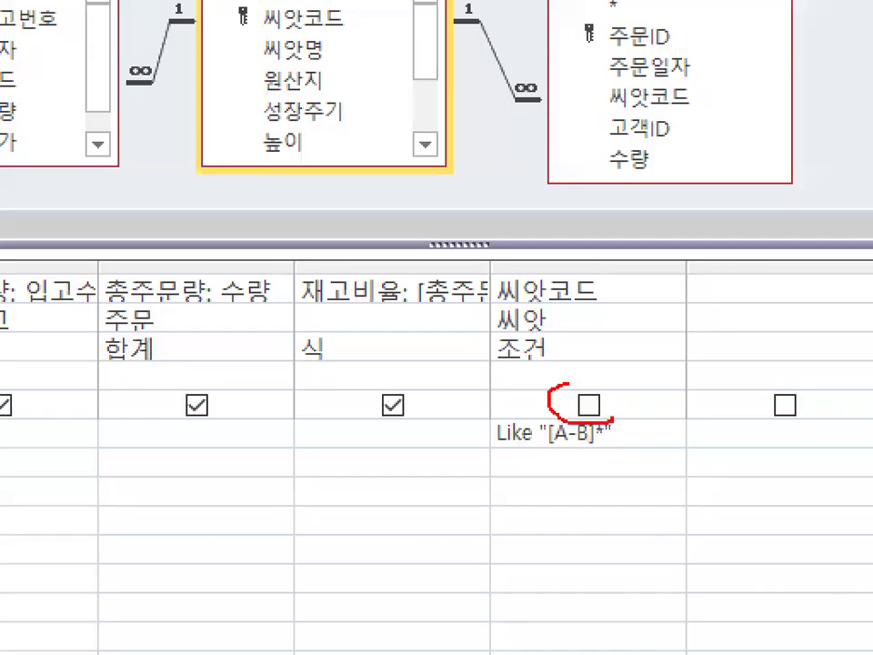
Mark the 씨앗코드 column's 표시 option with the on-screen pen, and turn it on and off again.
mouse_move(585, 364)
left_mouse_down()
mouse_move(699, 246)
mouse_move(626, 279)
mouse_move(441, 206)
mouse_move(565, 320)
left_mouse_up()
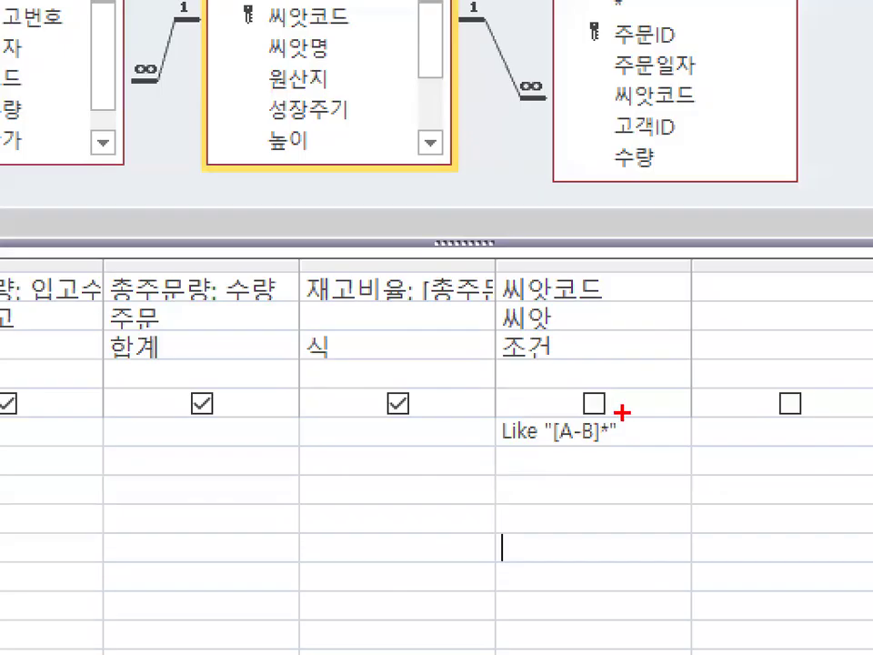
left_click_drag(615, 412, 581, 382)
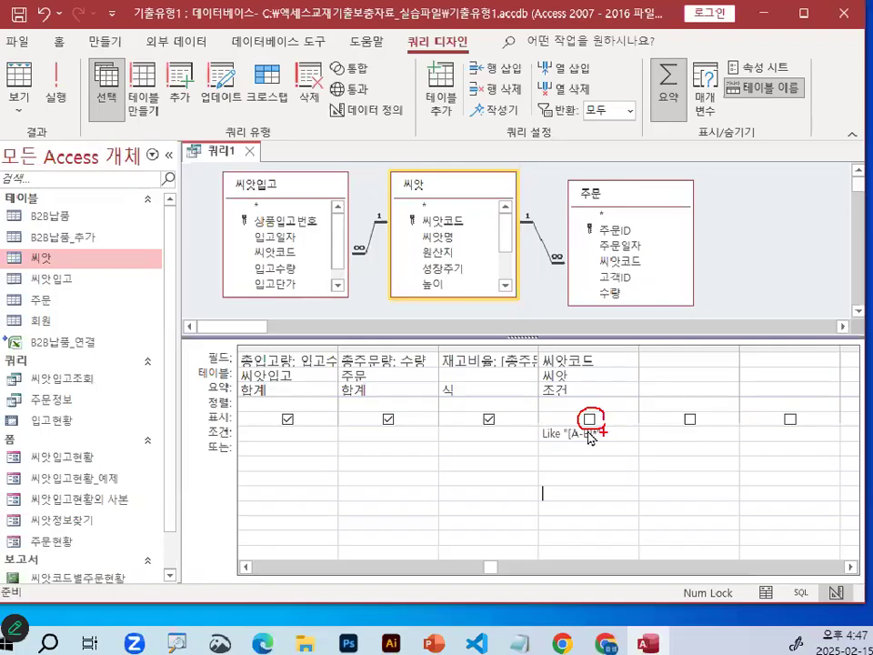
left_click(593, 402)
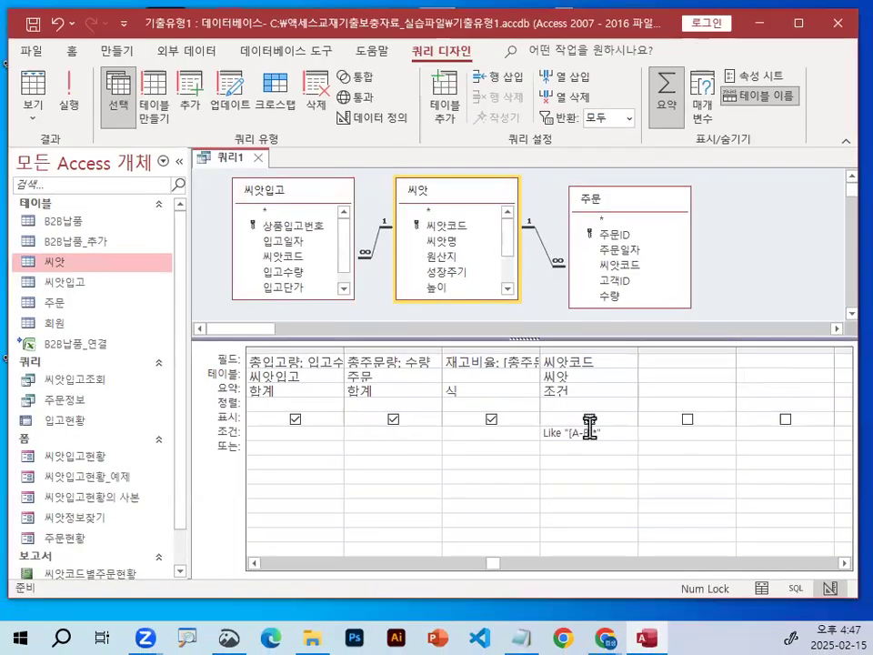
left_click(569, 394)
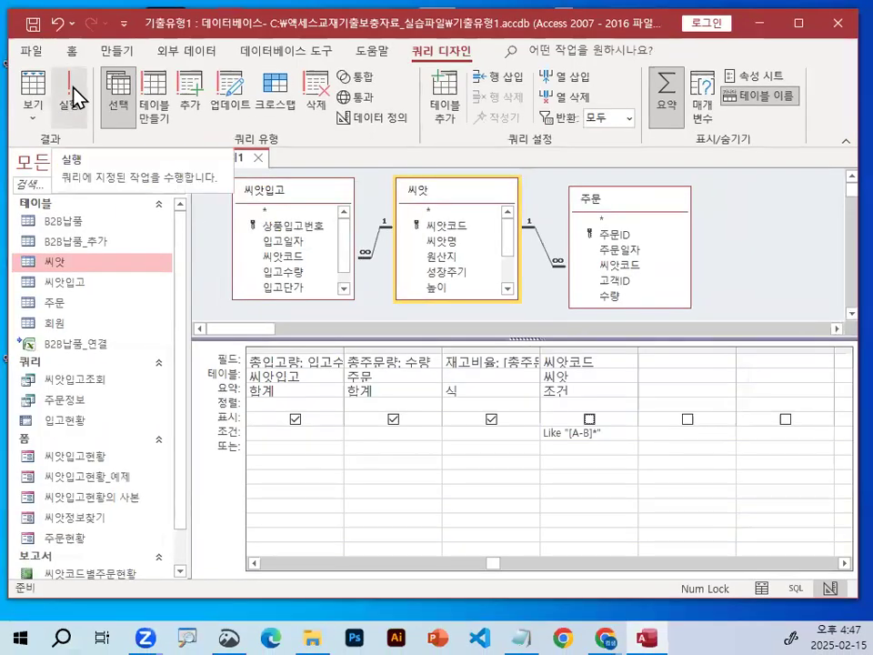
Run the query and mark the record count below the results with the on-screen pen.
left_click(75, 99)
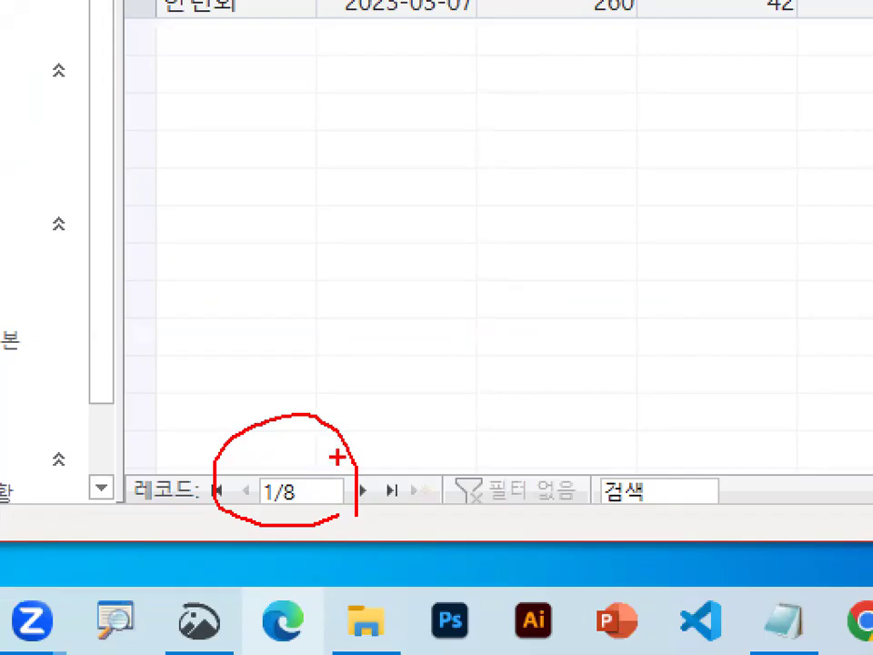
left_click_drag(258, 452, 398, 241)
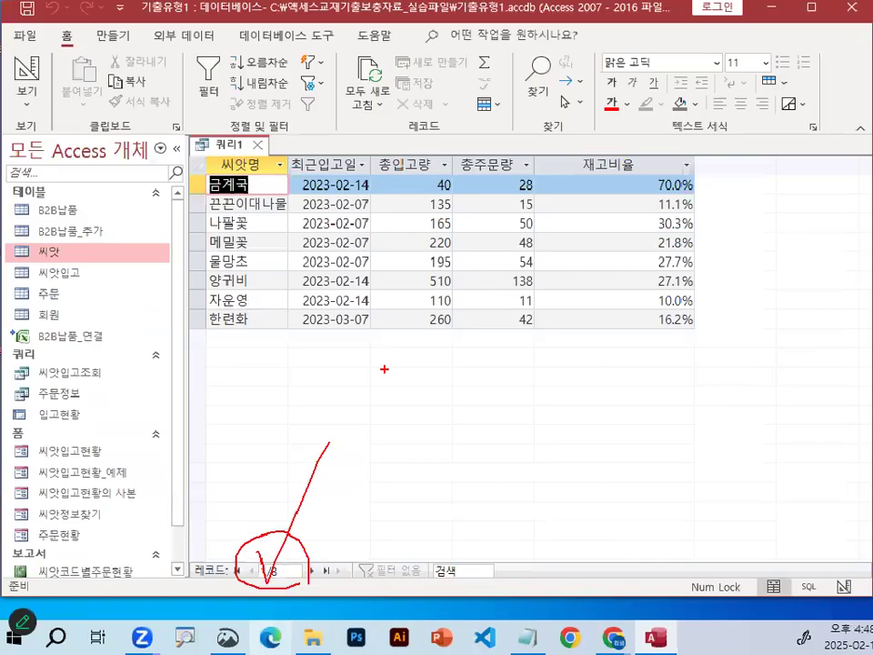
key("Escape")
left_click(232, 636)
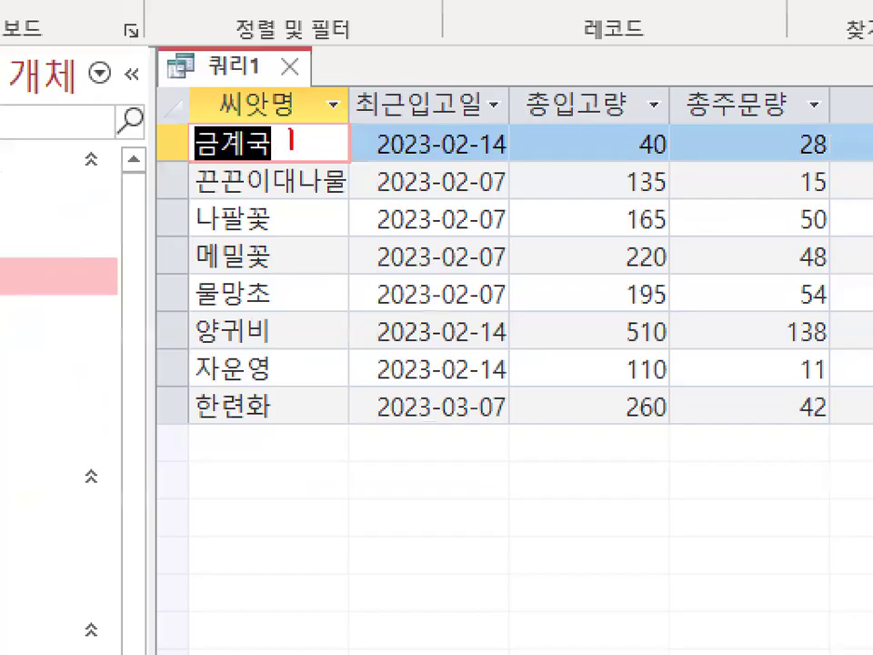
mouse_move(257, 179)
left_mouse_down()
mouse_move(258, 255)
mouse_move(278, 235)
left_mouse_up()
left_click_drag(273, 303, 397, 149)
key("Escape")
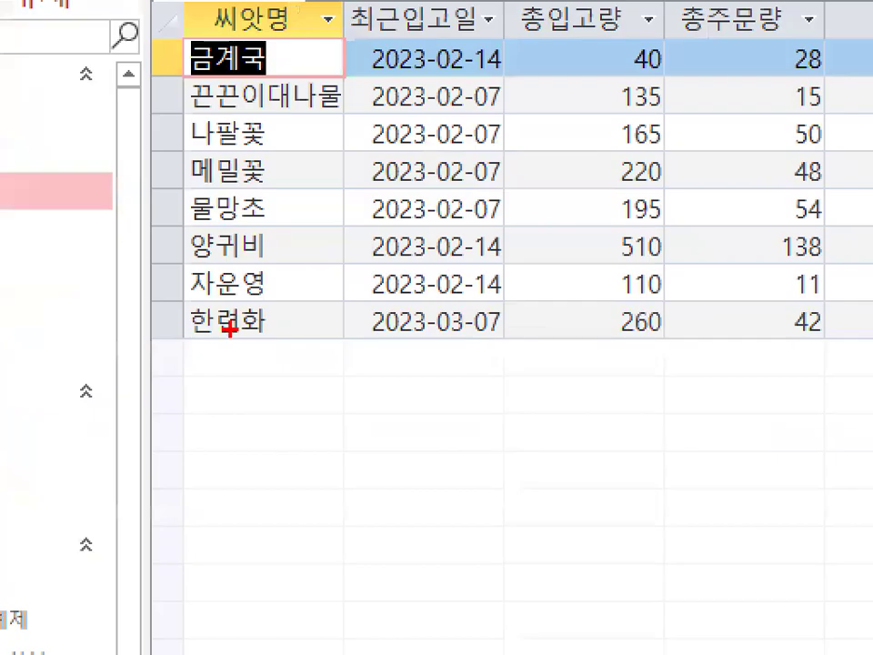
Review the query results, marking the last record and the 최근입고일, 총입고량, 총주문량 and 재고비율 columns with the on-screen pen.
mouse_move(302, 305)
left_mouse_down()
mouse_move(140, 333)
mouse_move(188, 297)
left_mouse_up()
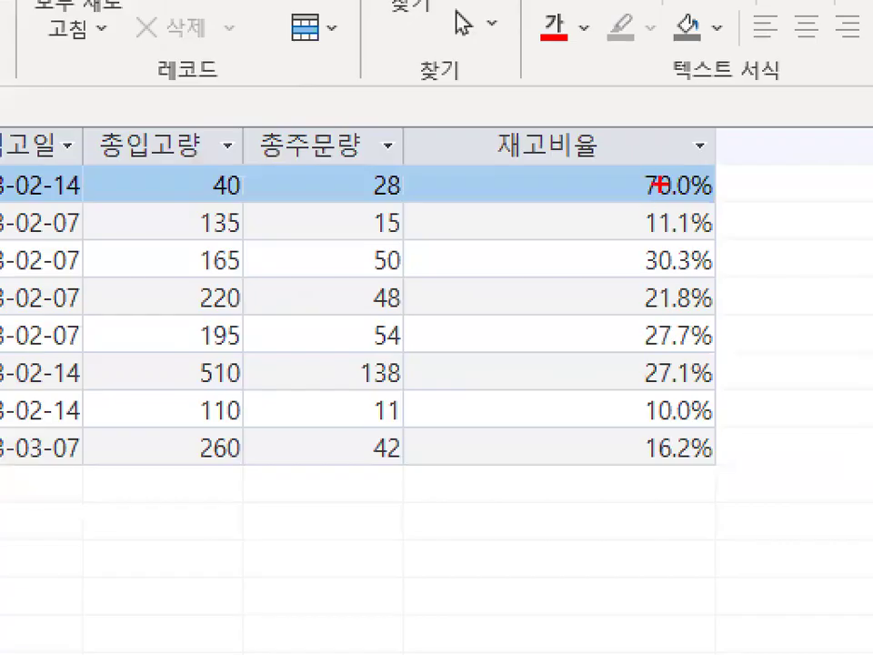
mouse_move(663, 188)
left_mouse_down()
mouse_move(649, 241)
mouse_move(654, 312)
left_mouse_up()
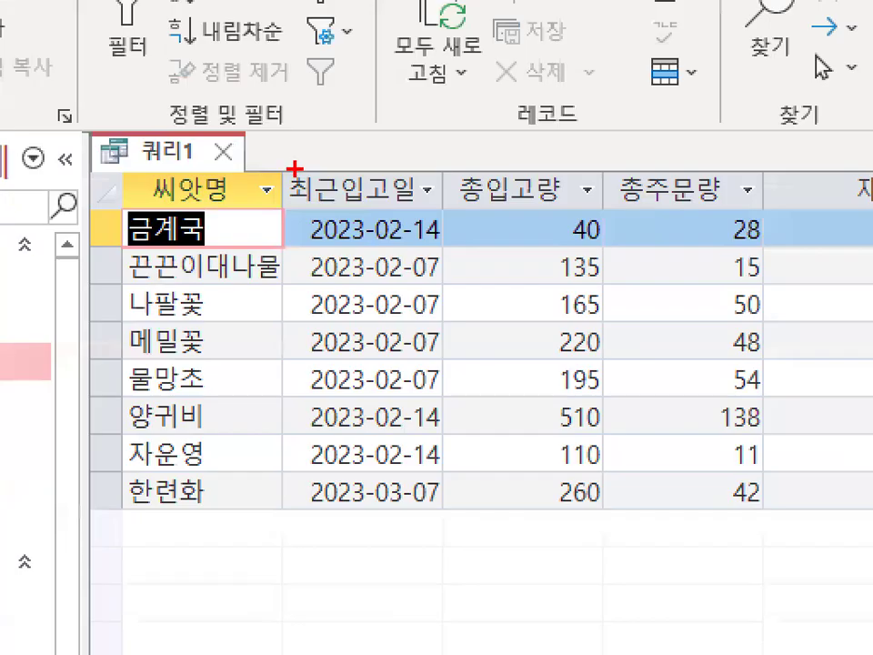
left_click_drag(291, 202, 391, 202)
left_click_drag(445, 212, 563, 212)
left_click_drag(635, 218, 732, 220)
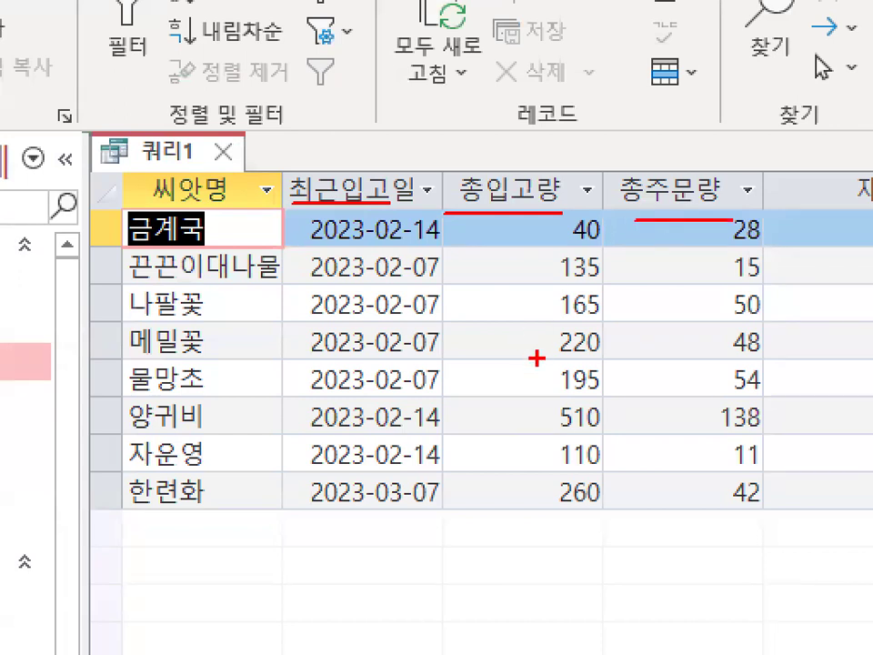
mouse_move(473, 244)
left_mouse_down()
mouse_move(473, 364)
mouse_move(500, 314)
left_mouse_up()
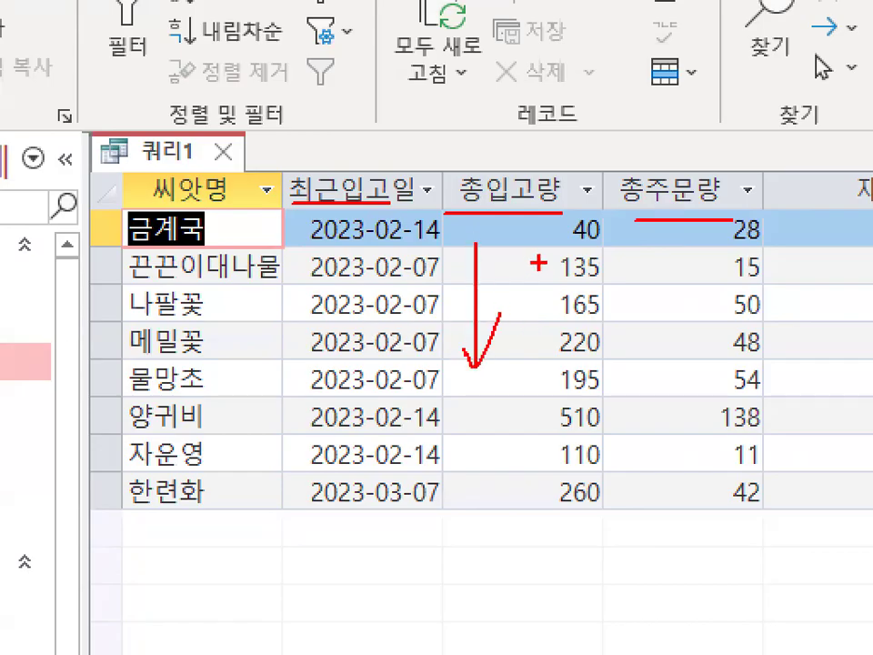
key("Escape")
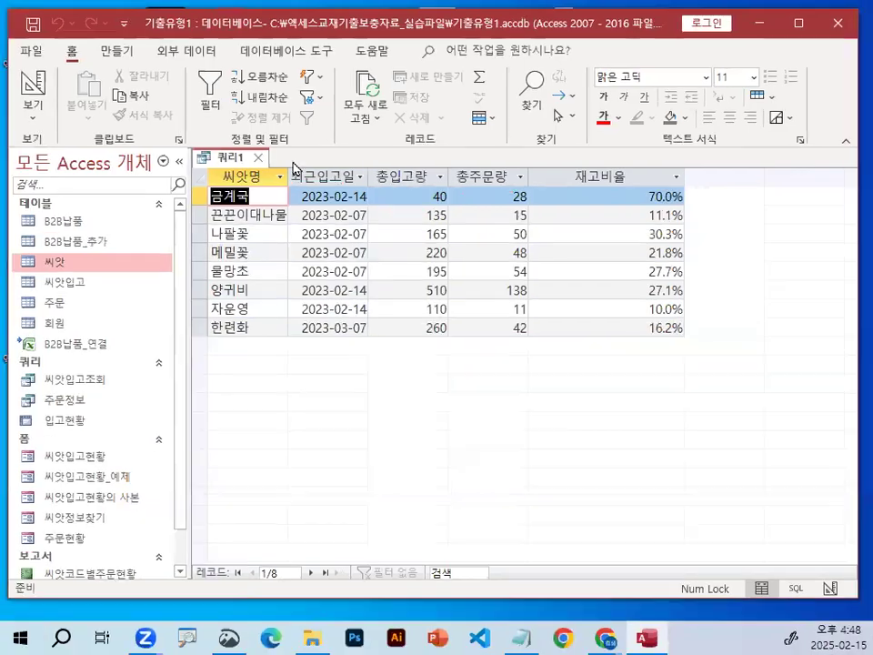
Save the query under the name 재고현황.
left_click(33, 24)
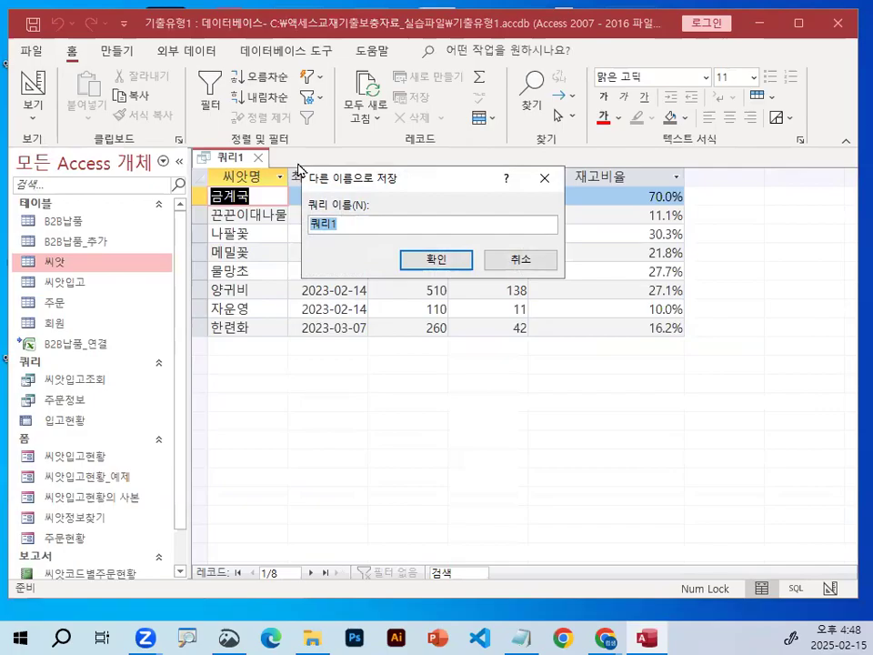
type("wo재고현호")
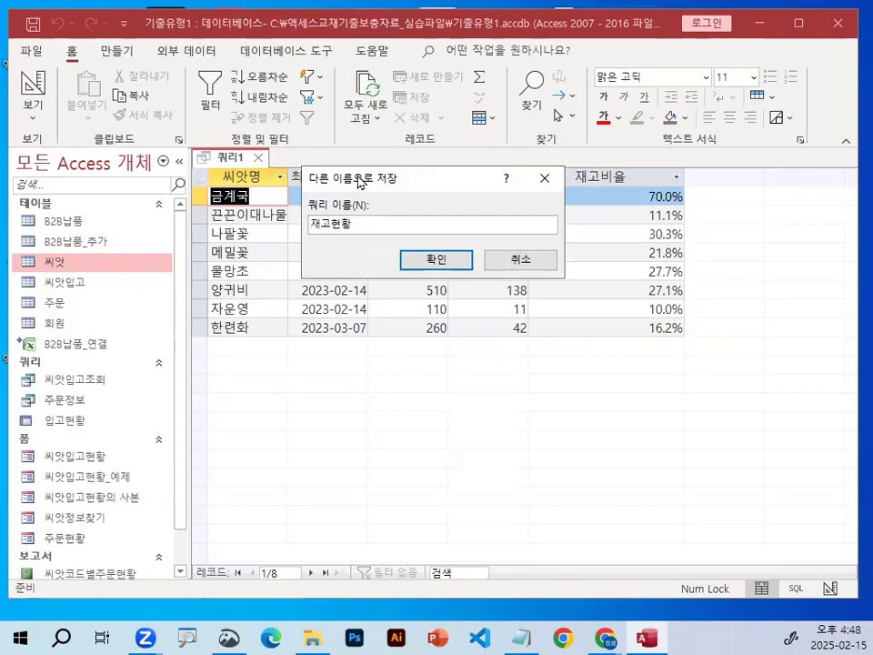
left_click(438, 262)
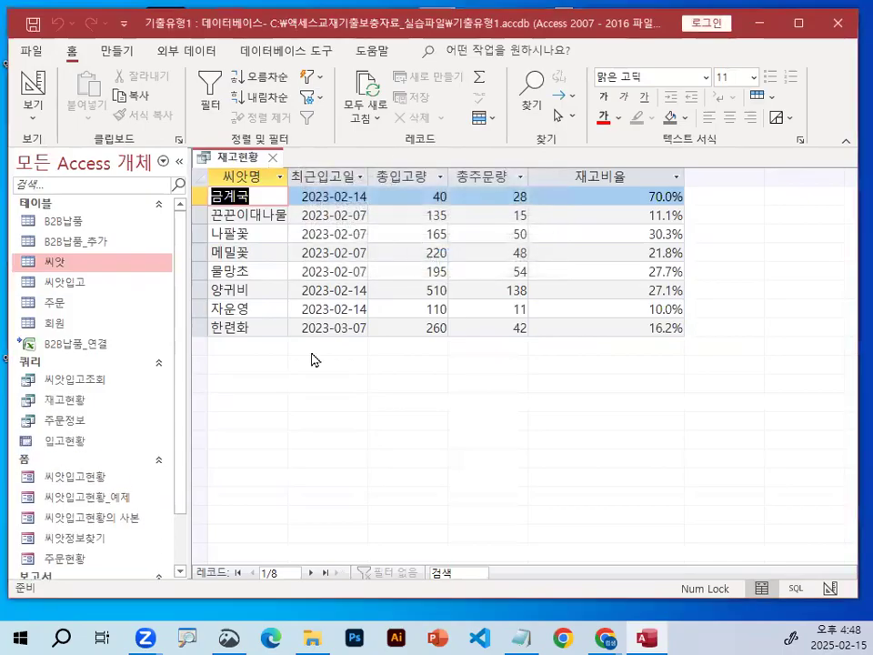
Circle the saved 재고현황 query in the object list with the on-screen pen, and clear the mark.
key("ctrl+1")
left_click(142, 396)
mouse_move(173, 386)
left_mouse_down()
mouse_move(120, 384)
mouse_move(67, 334)
mouse_move(174, 360)
left_mouse_up()
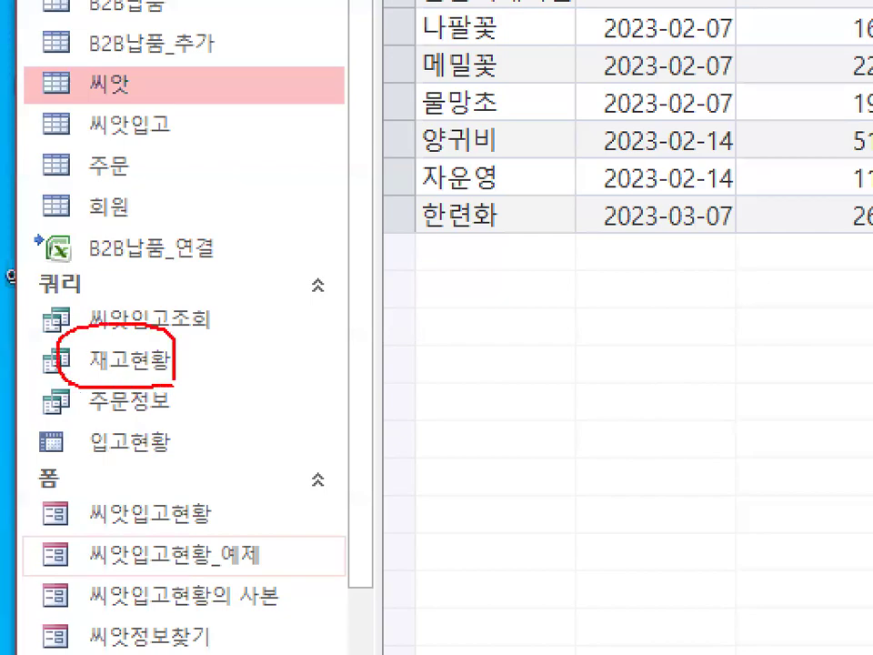
key("Escape")
Mark the close control of the 재고현황 query with the on-screen pen, and close the query.
key("ctrl+1")
left_click(267, 160)
left_click_drag(328, 145, 333, 171)
key("Escape")
left_click(276, 151)
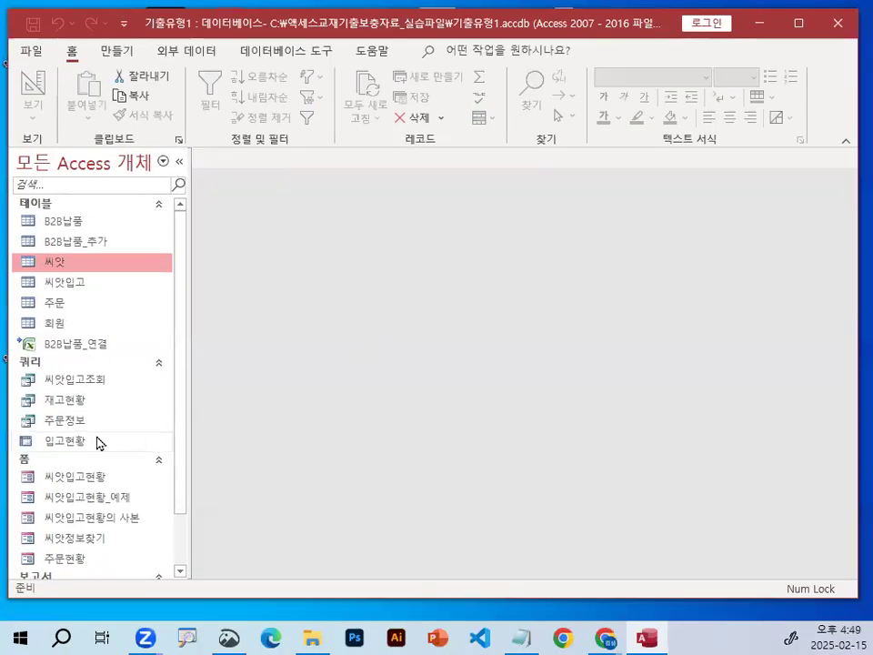
Reopen the saved 재고현황 query in Design view.
right_click(71, 428)
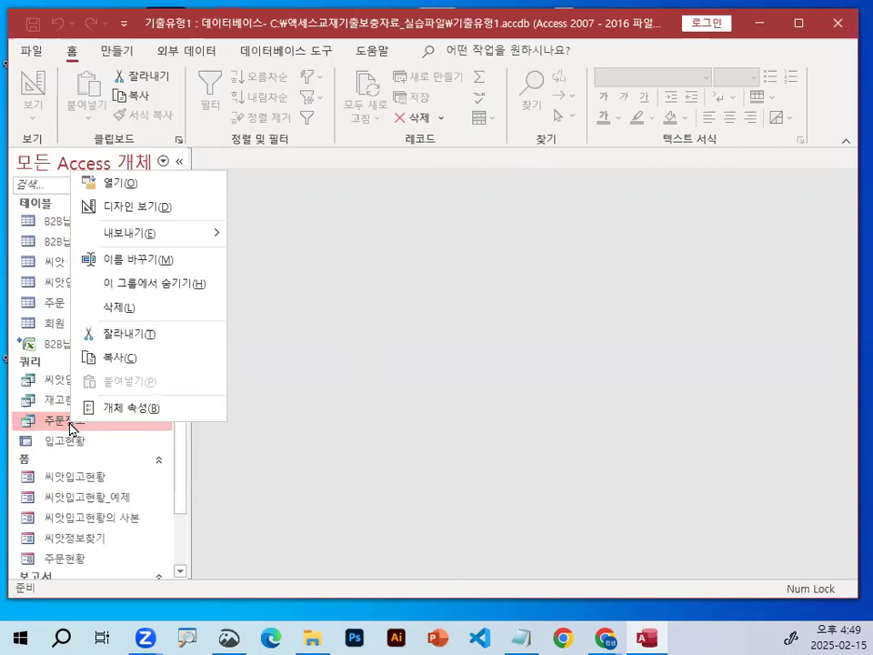
left_click(69, 435)
right_click(61, 405)
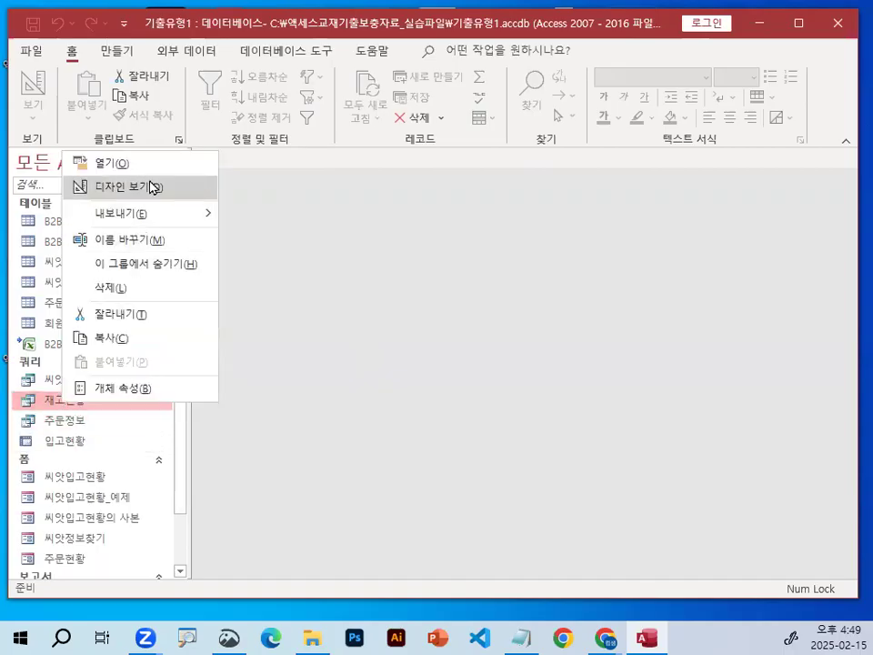
left_click(152, 187)
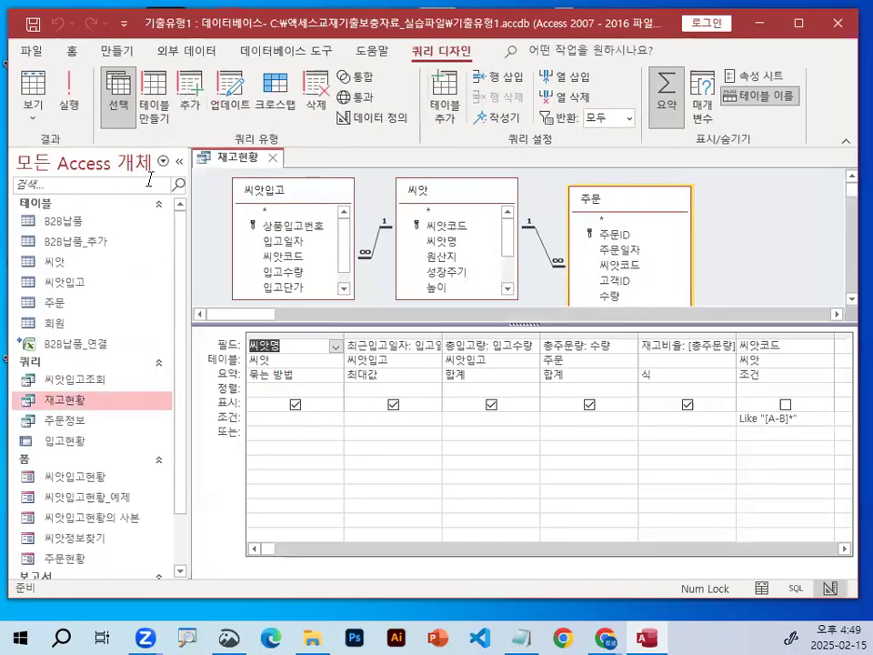
Run the 재고현황 query to check its results, and close it.
left_click(72, 93)
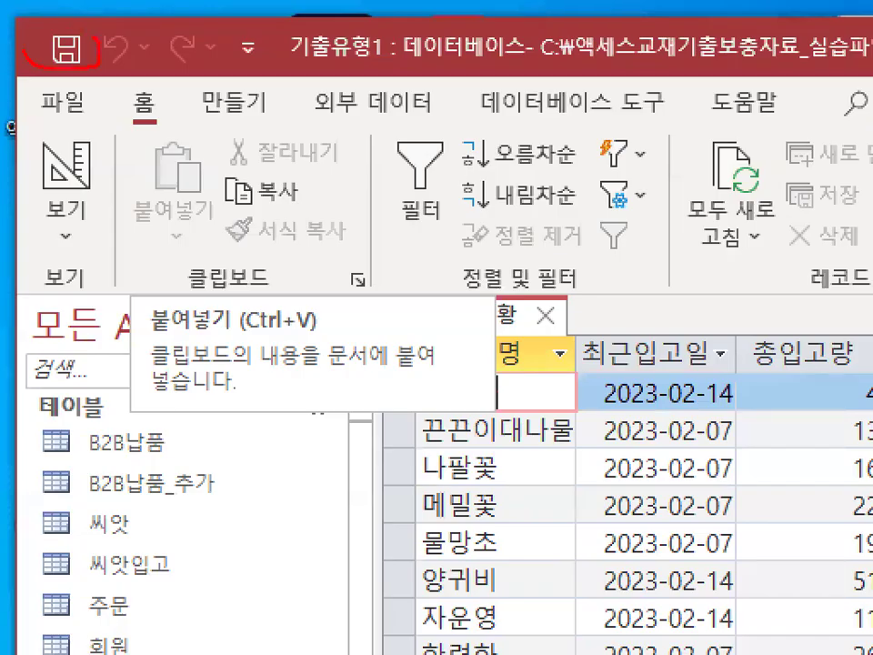
left_click_drag(24, 49, 104, 66)
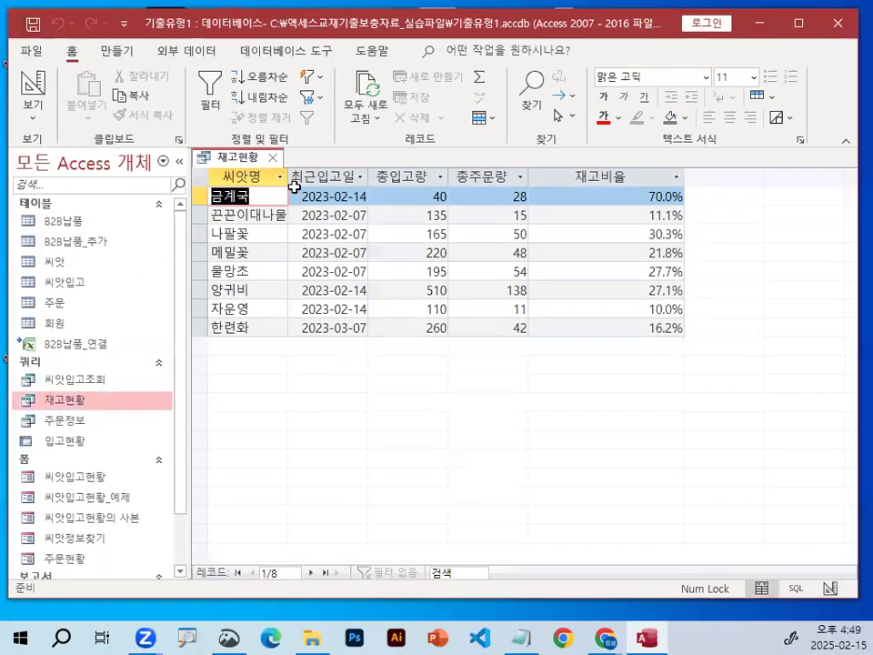
left_click(273, 158)
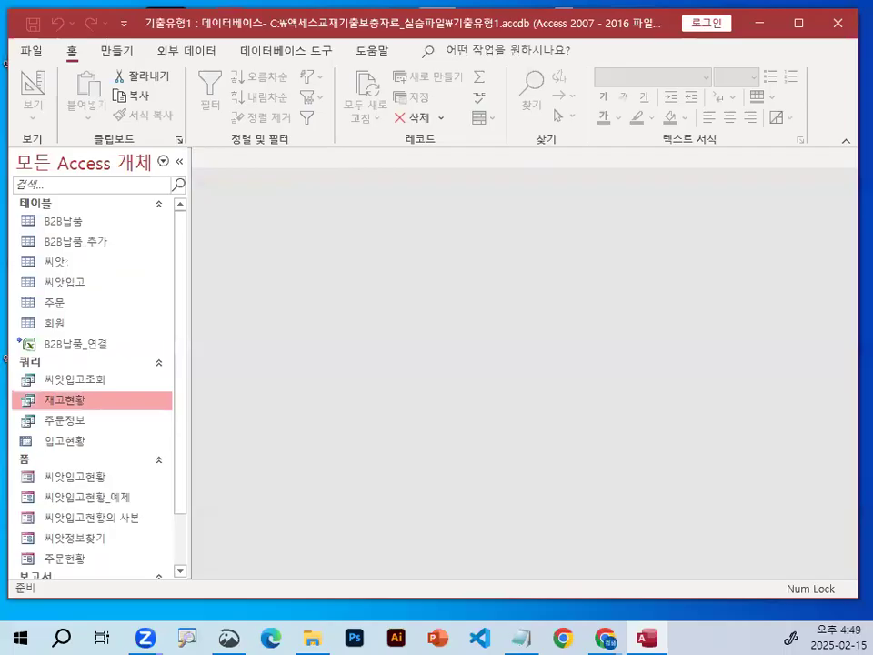
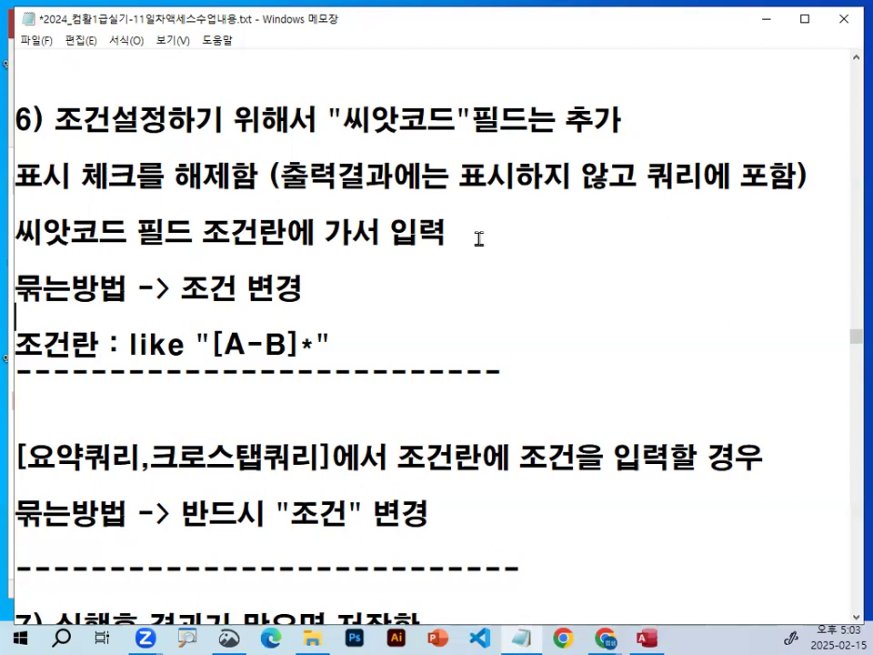
Insert a space between 테이블 and 만들기 in the 4번문제 line of the class notes.
scroll(433, 286, "down", 2)
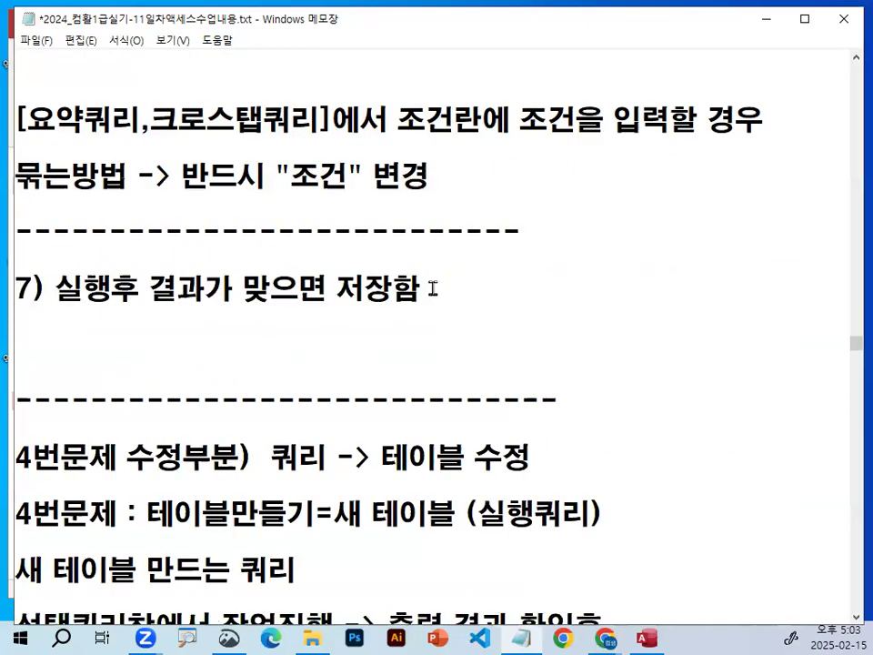
scroll(433, 288, "down", 3)
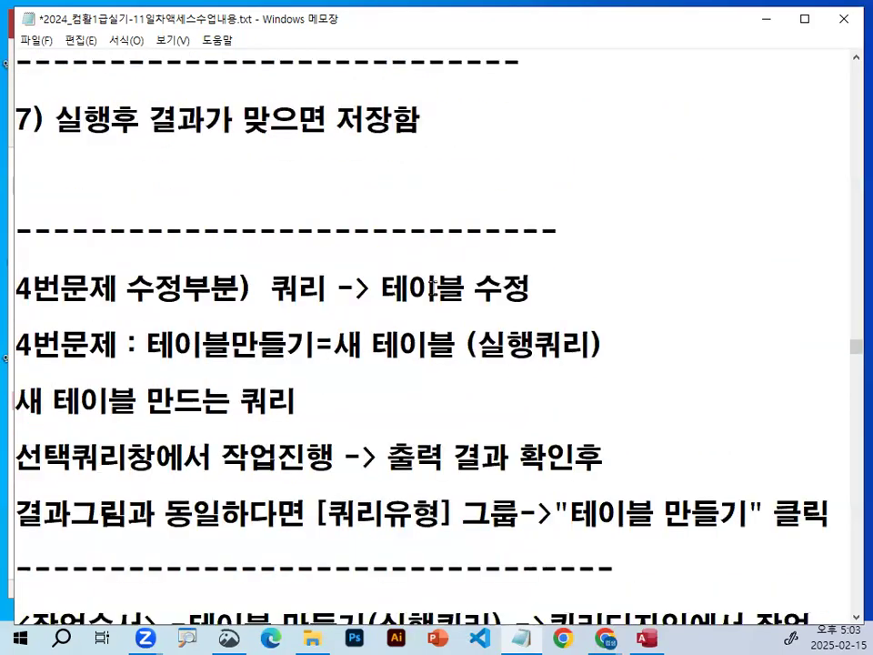
left_click_drag(15, 317, 309, 317)
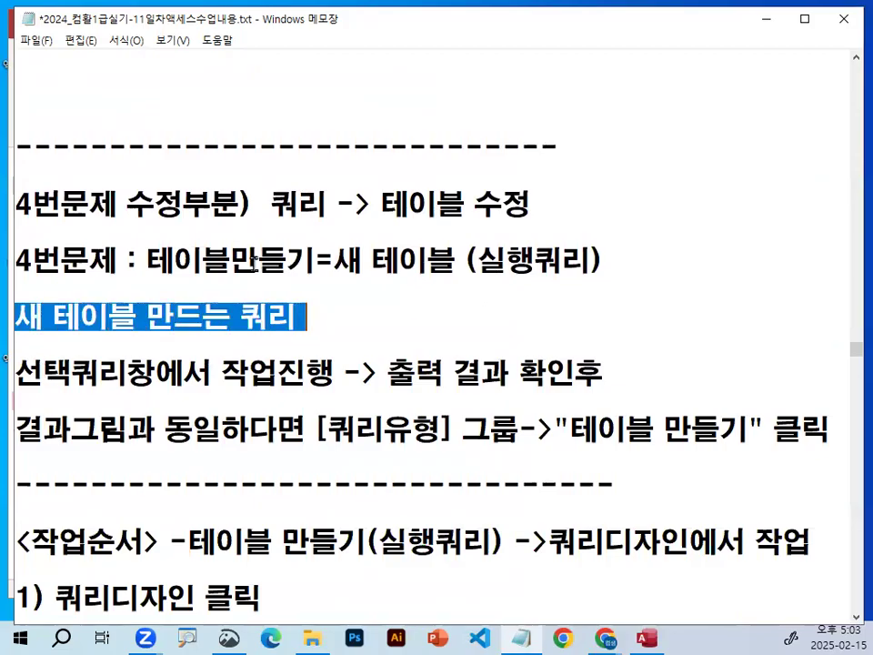
left_click_drag(174, 262, 303, 266)
left_click(302, 267)
key("Left")
key("Left")
key("Left")
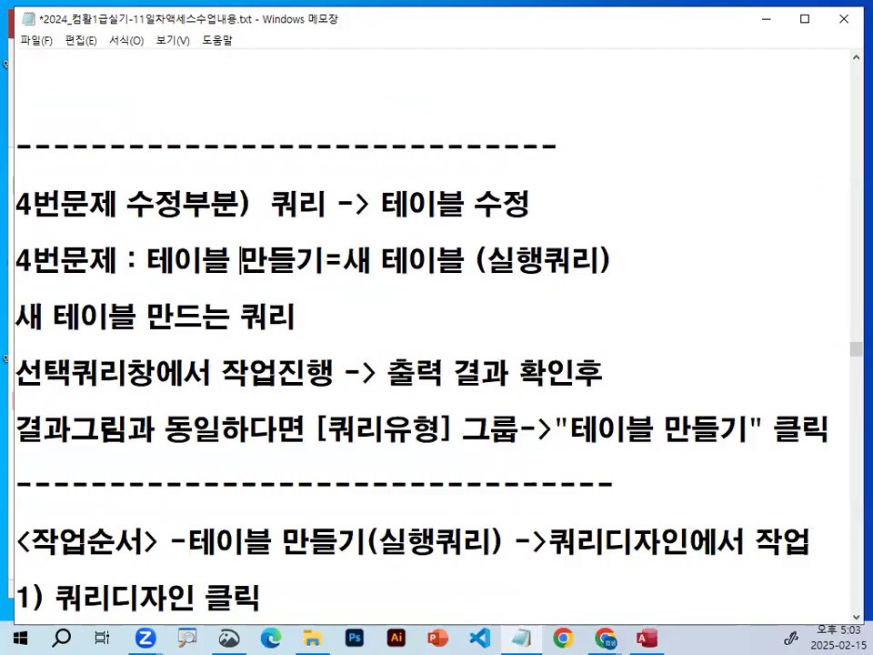
Read through the problem 4 notes on the make-table action query, from the select-query work to the 테이블 만들기 instruction.
left_click_drag(407, 204, 469, 205)
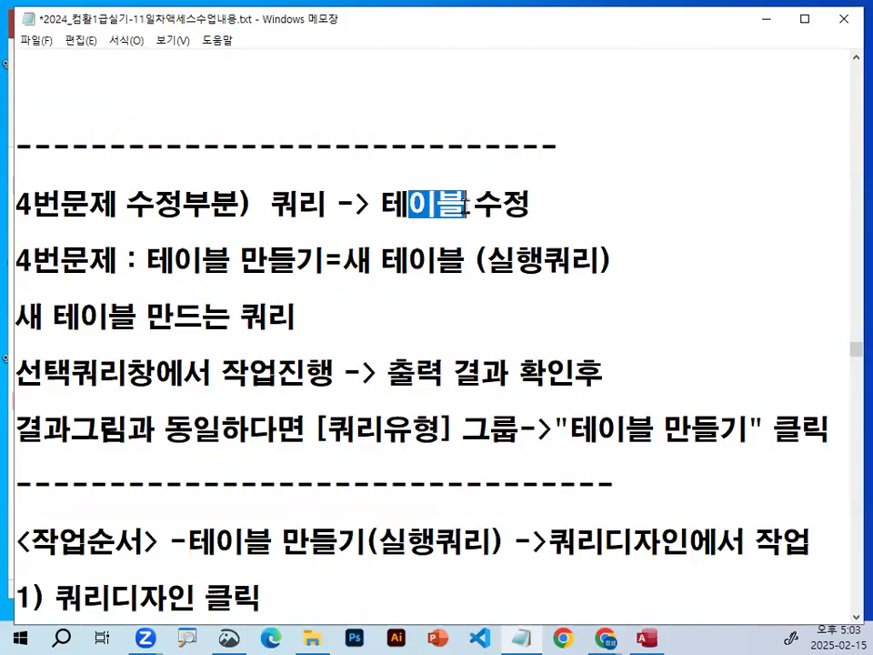
left_click_drag(384, 205, 467, 207)
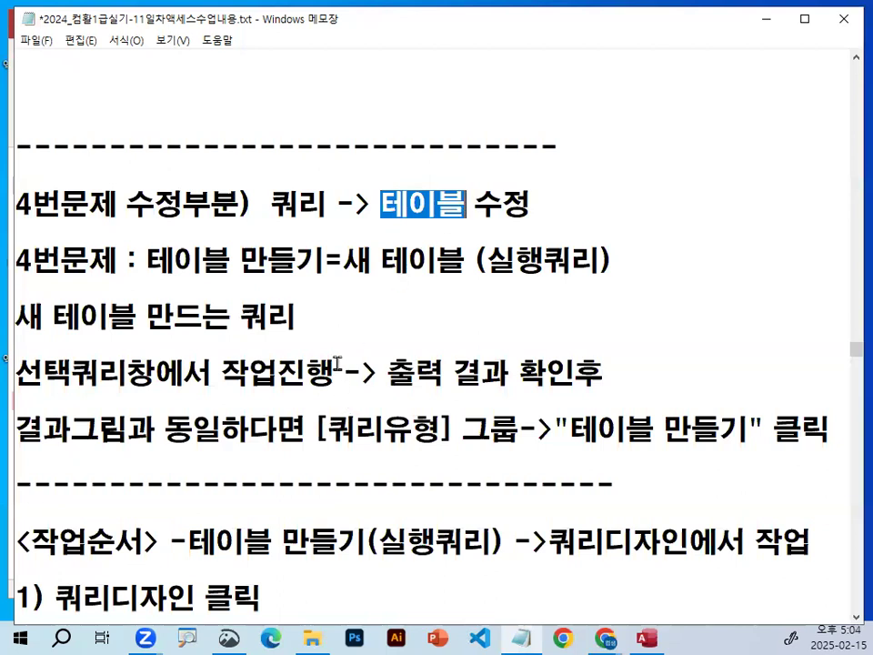
left_click_drag(484, 261, 607, 261)
left_click_drag(343, 260, 453, 257)
left_click_drag(16, 373, 333, 373)
left_click_drag(389, 373, 612, 375)
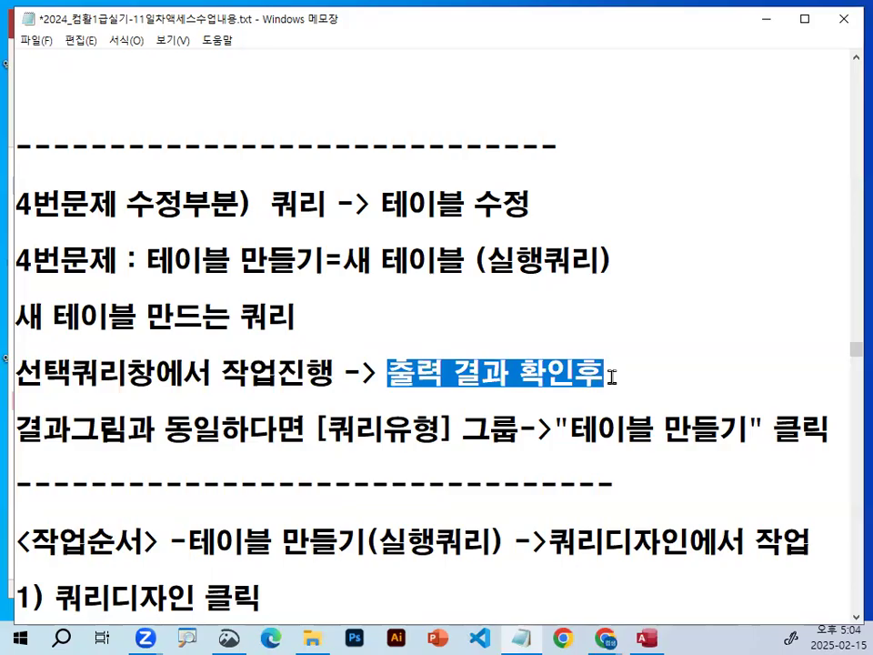
left_click_drag(306, 429, 516, 428)
left_click_drag(569, 428, 757, 431)
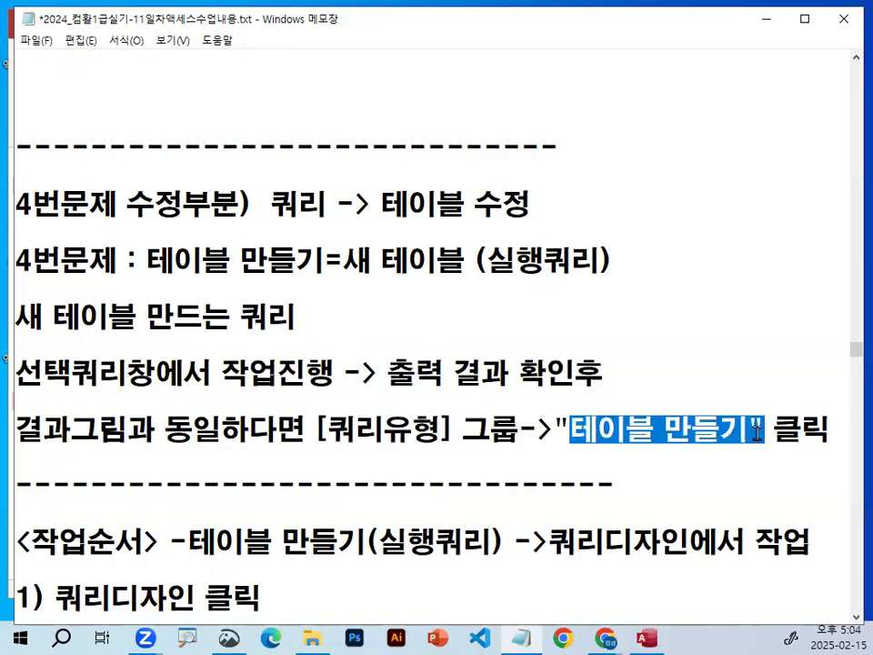
Examine how the notes link checking 출력 결과 against the result picture with choosing 테이블 만들기 in the 쿼리유형 group.
left_click(758, 429)
key("ctrl+2")
mouse_move(501, 362)
left_mouse_down()
mouse_move(382, 355)
mouse_move(507, 352)
left_mouse_up()
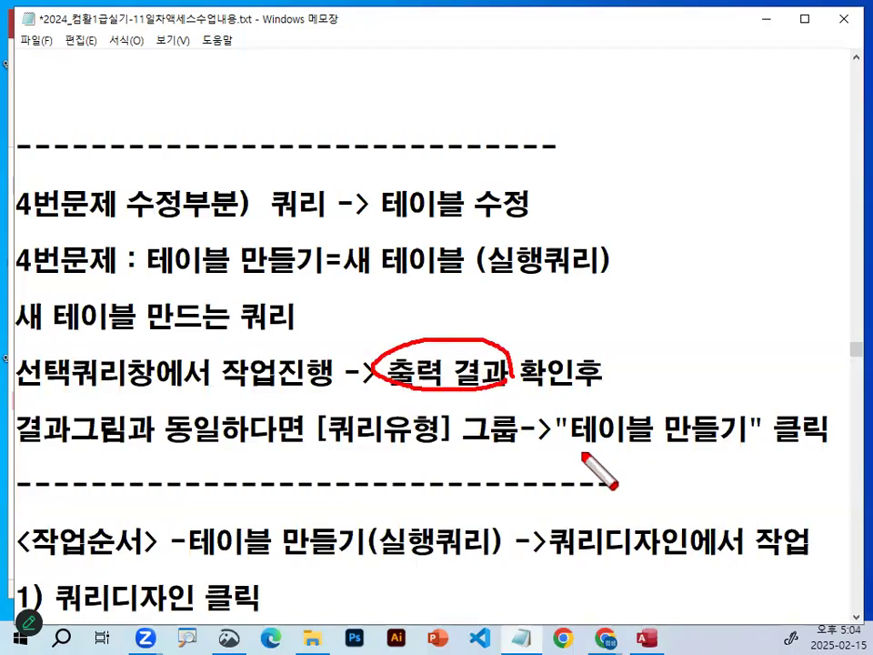
left_click_drag(580, 448, 767, 453)
left_click_drag(407, 343, 480, 295)
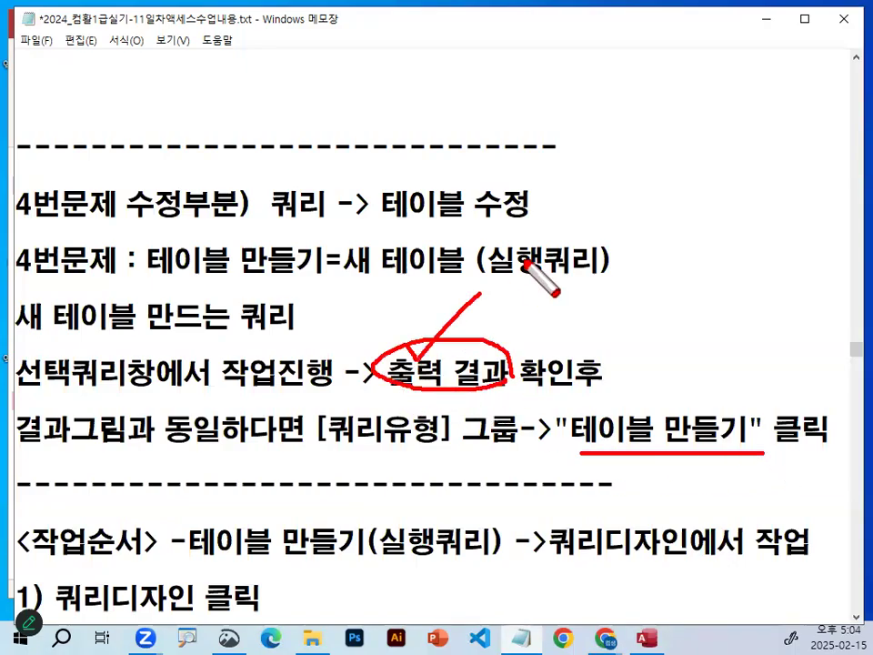
mouse_move(488, 364)
left_mouse_down()
mouse_move(681, 343)
mouse_move(684, 389)
mouse_move(707, 371)
left_mouse_up()
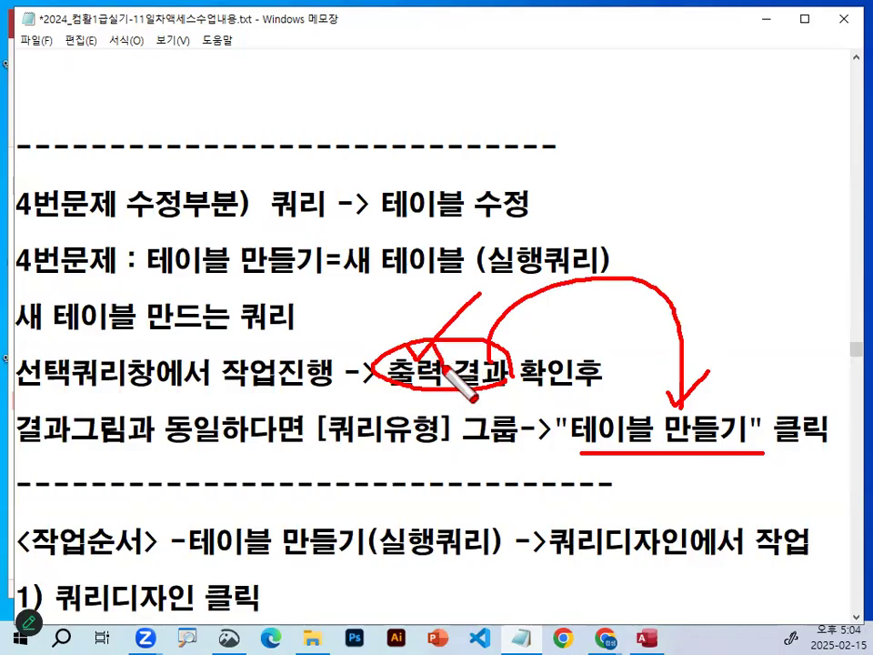
left_click_drag(443, 364, 501, 311)
mouse_move(721, 443)
left_mouse_down()
mouse_move(594, 451)
mouse_move(708, 423)
left_mouse_up()
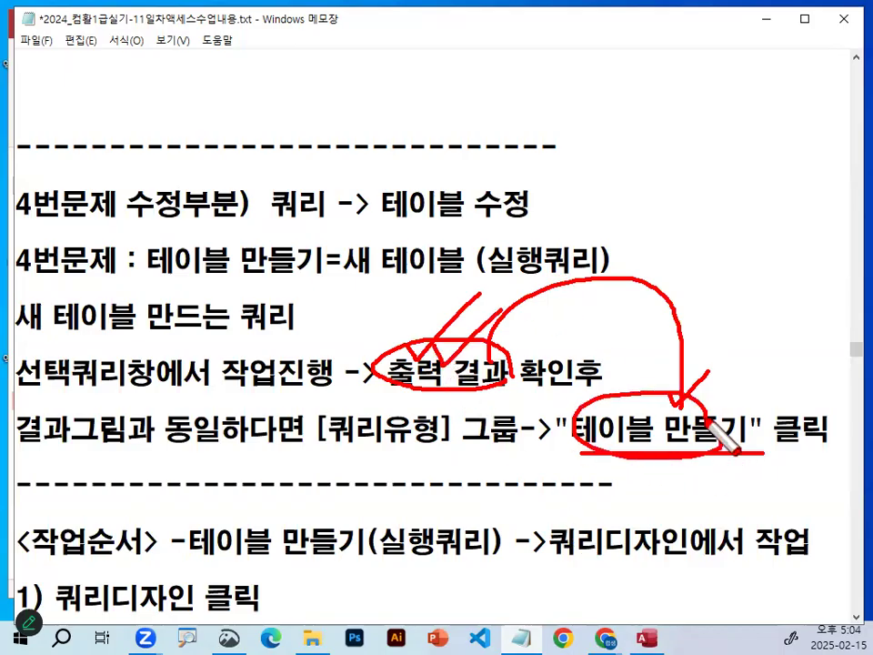
left_click_drag(145, 285, 472, 287)
key("Escape")
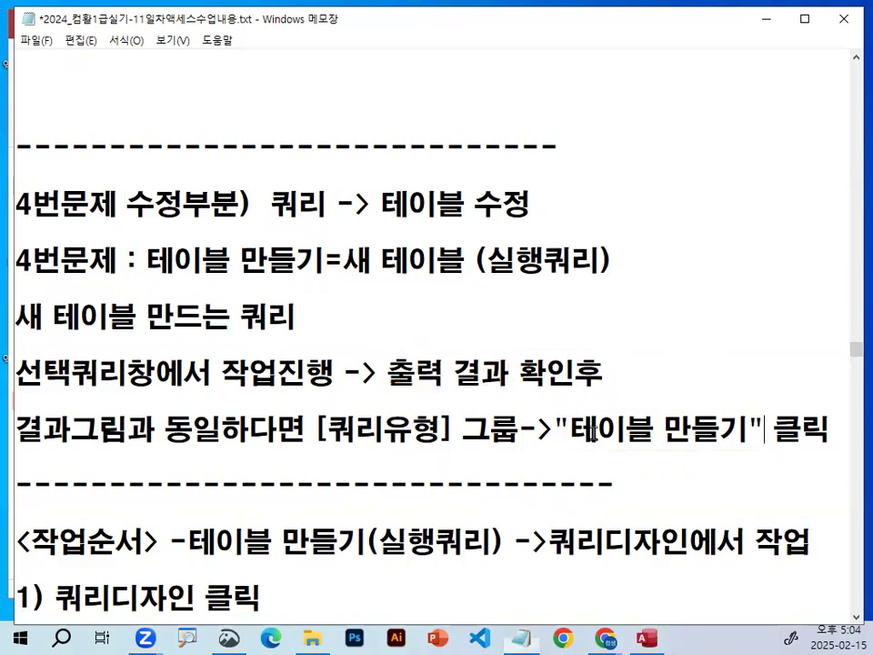
left_click_drag(18, 427, 275, 427)
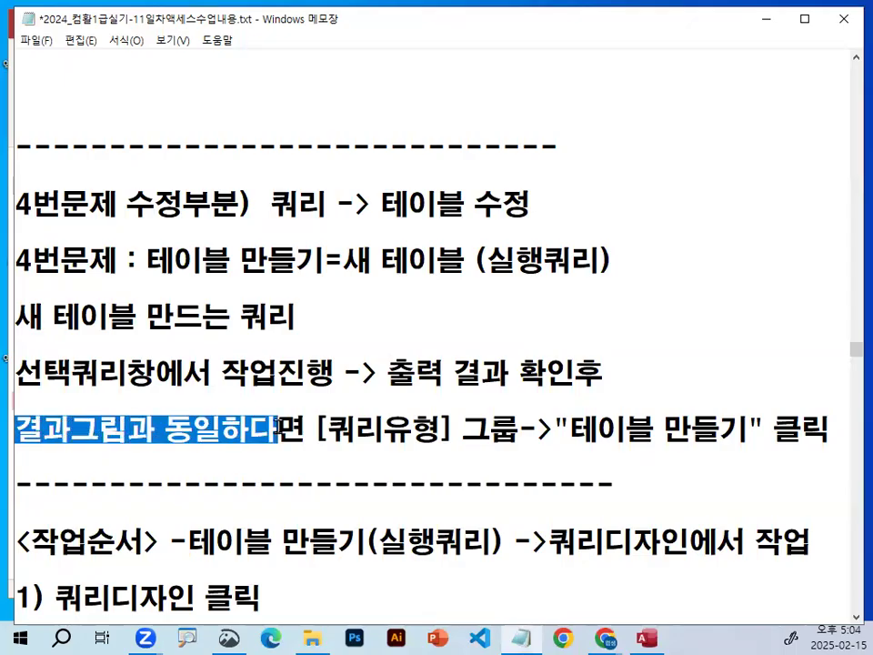
left_click_drag(570, 427, 726, 433)
left_click(288, 433)
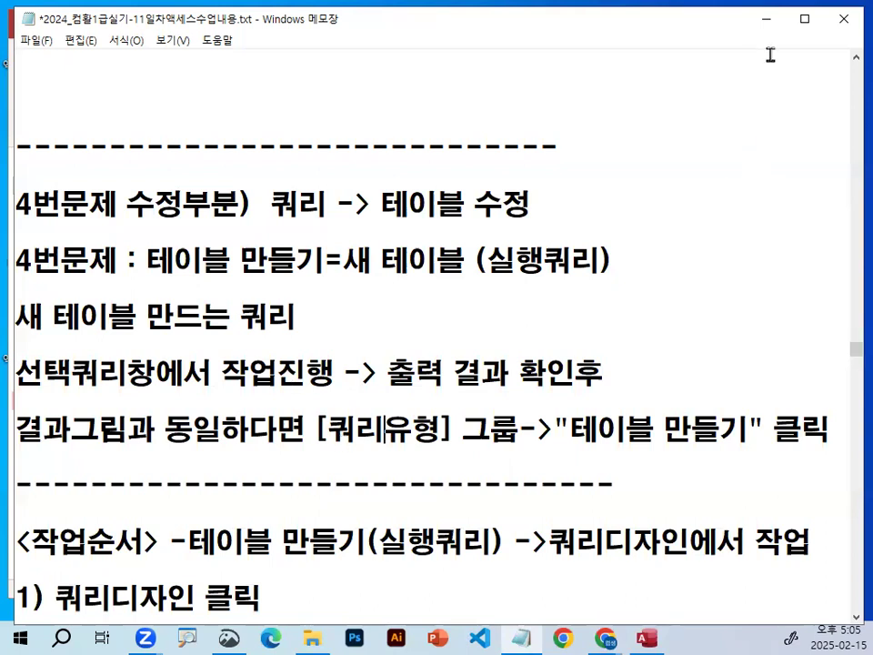
Switch to the 기출유형1 database in Access and create a new query in Design view.
left_click(766, 20)
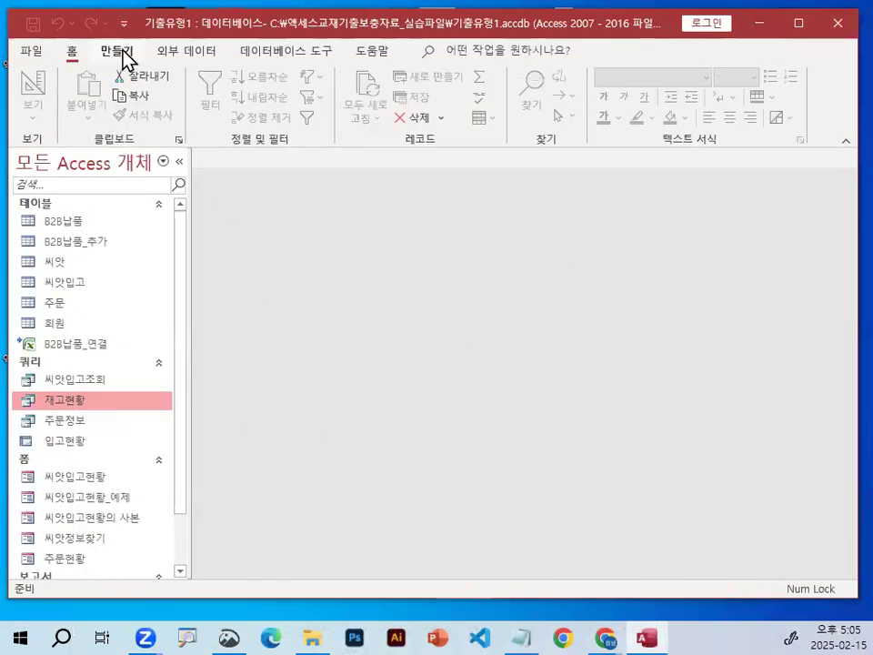
key("ctrl+1")
left_click(128, 80)
left_click_drag(169, 88, 125, 54)
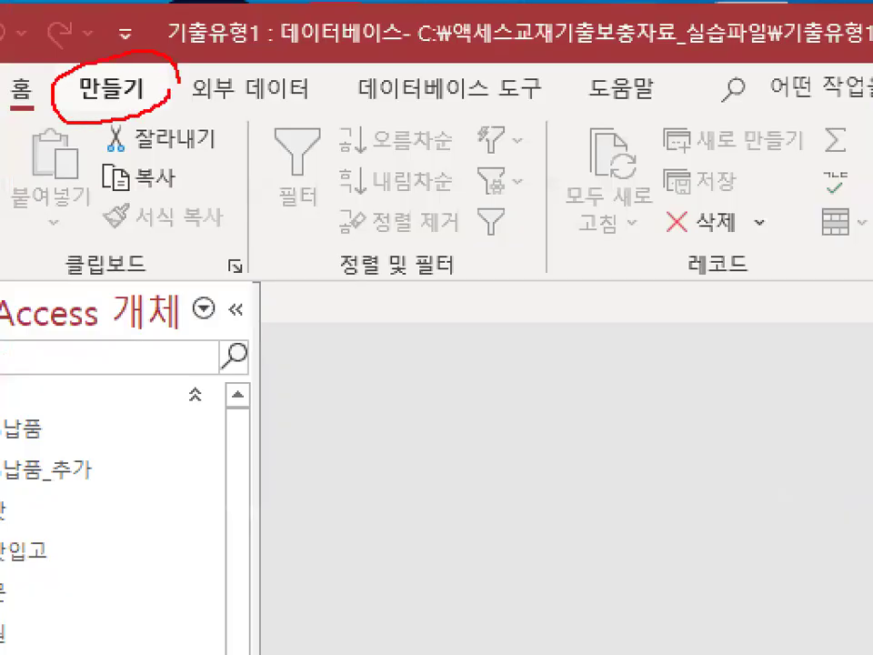
key("Escape")
left_click(121, 52)
key("ctrl+1")
left_click(293, 112)
mouse_move(327, 129)
left_mouse_down()
mouse_move(327, 121)
mouse_move(238, 84)
mouse_move(338, 111)
left_mouse_up()
left_click(290, 102)
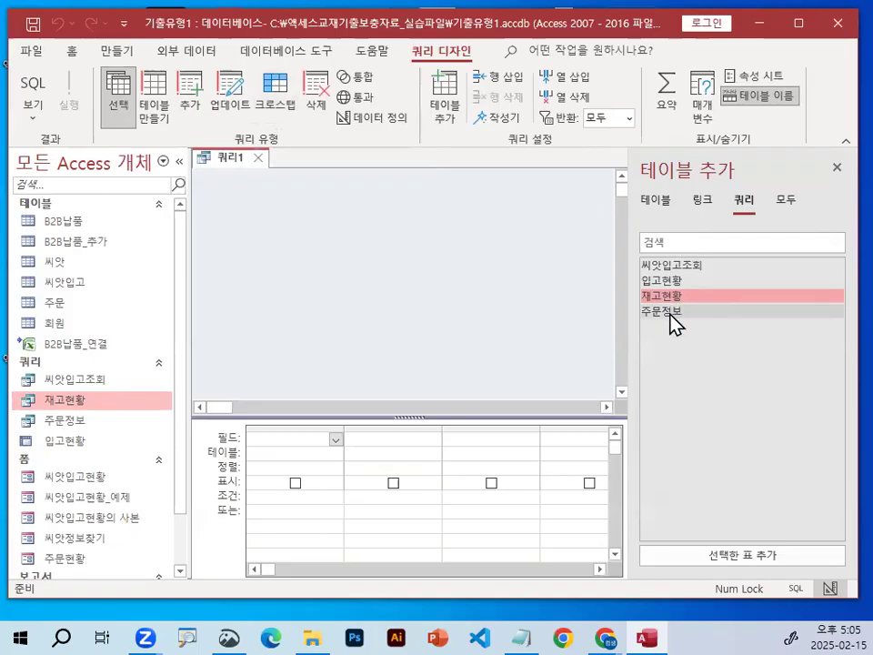
Add the 씨앗 and 씨앗입고 tables to the query and close the table list.
key("ctrl+2")
mouse_move(686, 317)
left_mouse_down()
mouse_move(706, 274)
mouse_move(704, 311)
left_mouse_up()
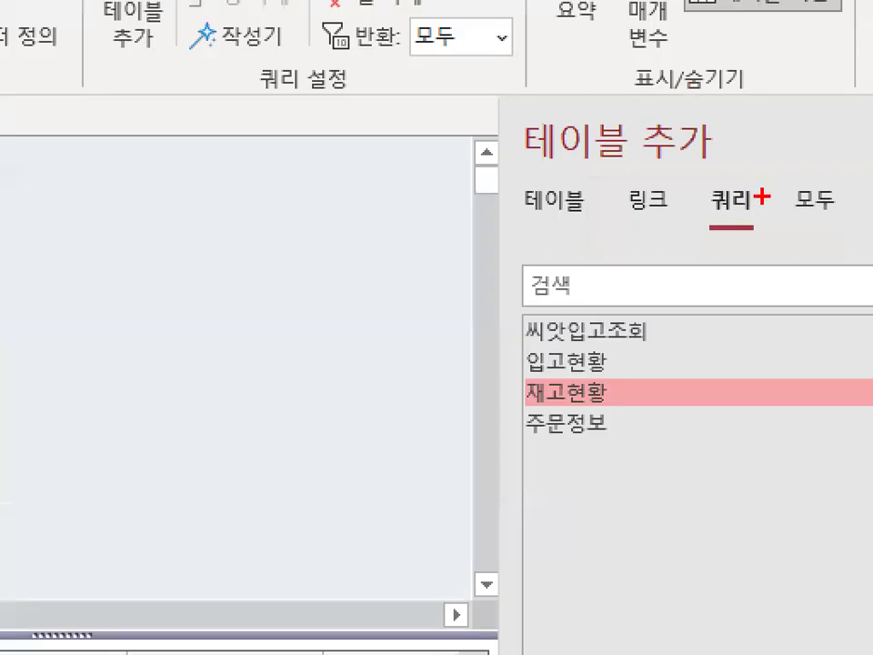
mouse_move(760, 190)
left_mouse_down()
mouse_move(726, 206)
mouse_move(756, 180)
left_mouse_up()
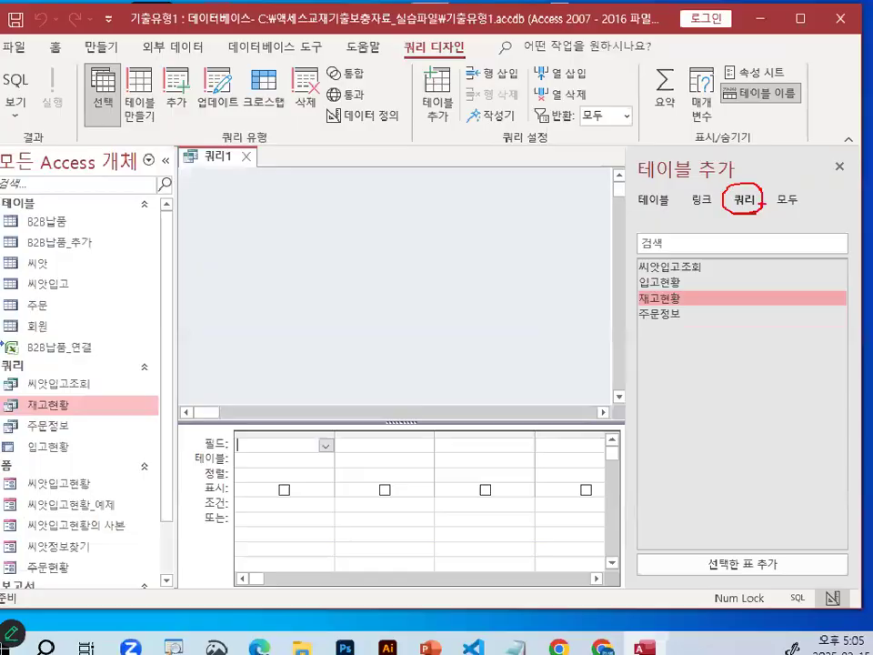
left_click(665, 204)
mouse_move(672, 203)
left_mouse_down()
mouse_move(669, 212)
mouse_move(653, 186)
mouse_move(684, 182)
left_mouse_up()
mouse_move(728, 561)
left_mouse_down()
mouse_move(585, 555)
mouse_move(722, 303)
mouse_move(757, 553)
left_mouse_up()
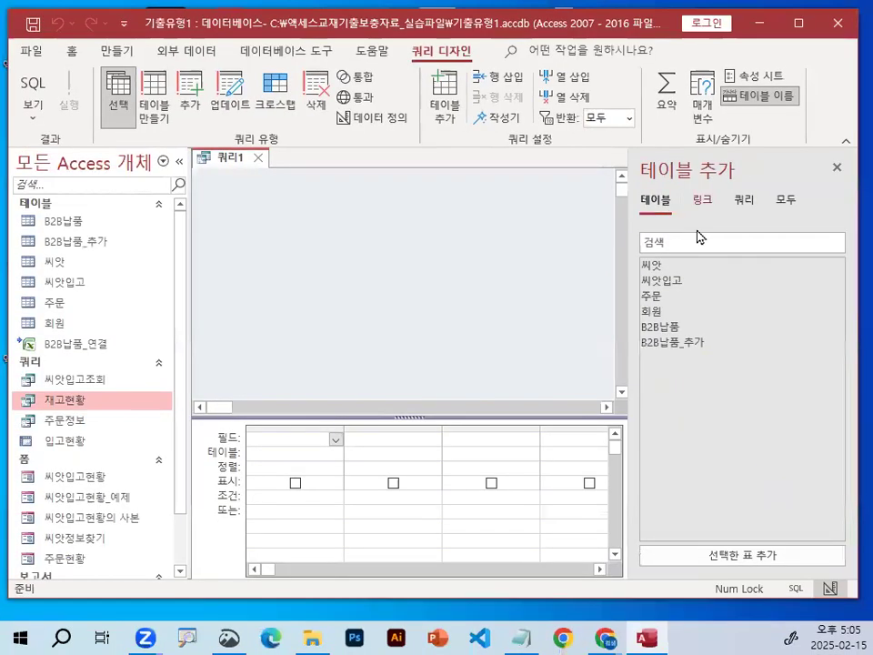
left_click(662, 269)
double_click(662, 269)
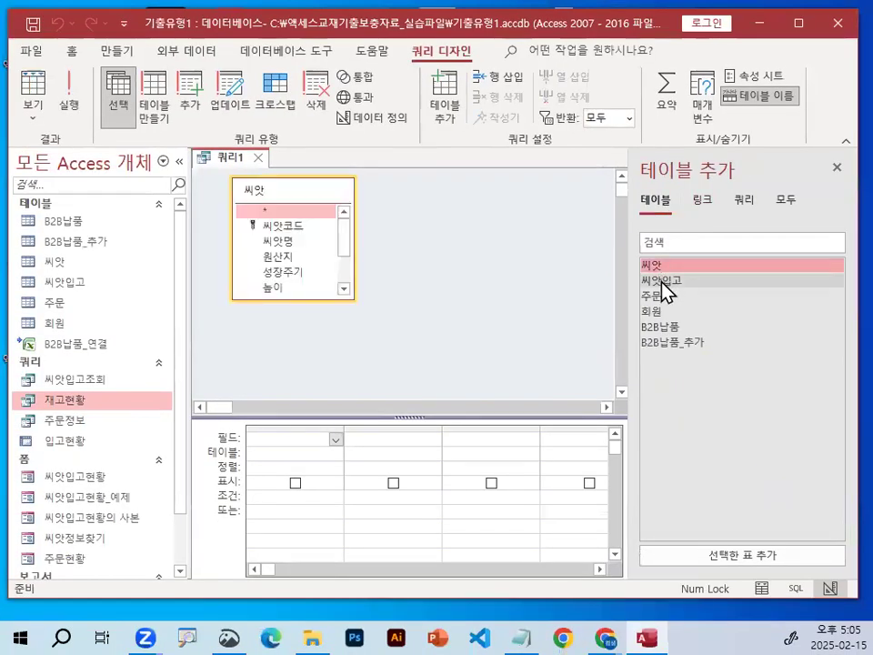
double_click(664, 282)
left_click(837, 170)
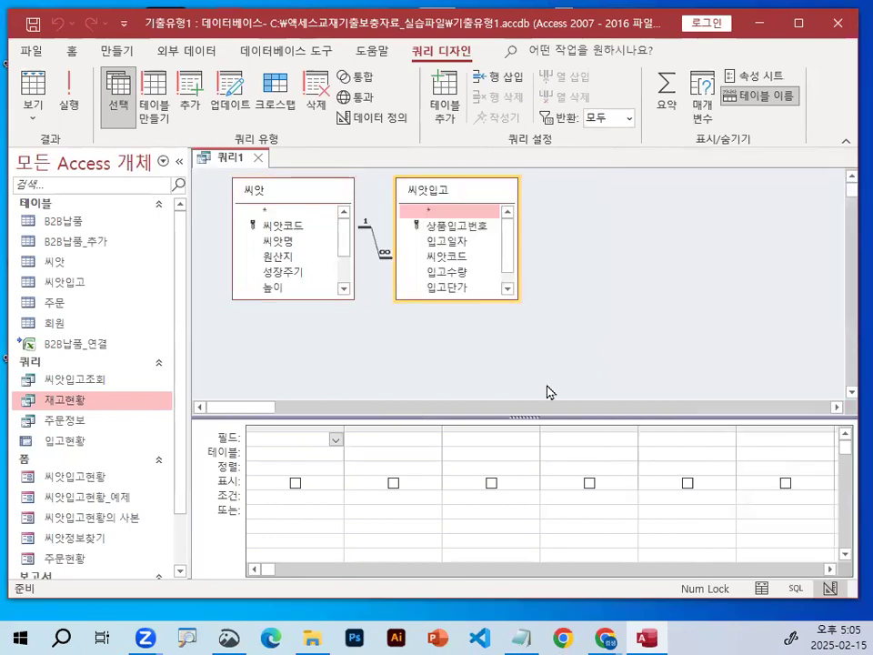
Enlarge the query design grid and add the 씨앗코드 and 씨앗명 fields from the 씨앗 table.
left_click_drag(547, 344, 548, 345)
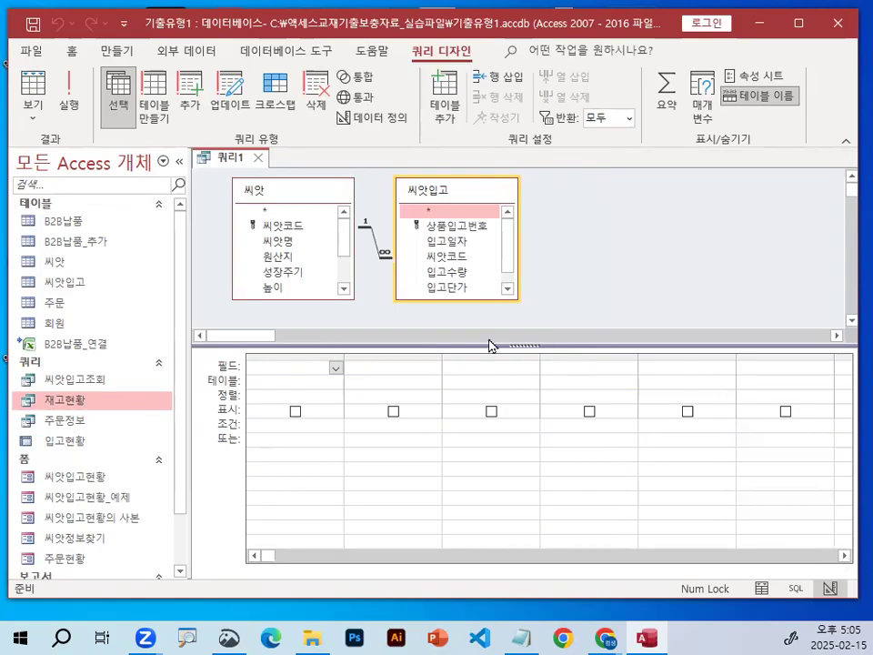
left_click(291, 226)
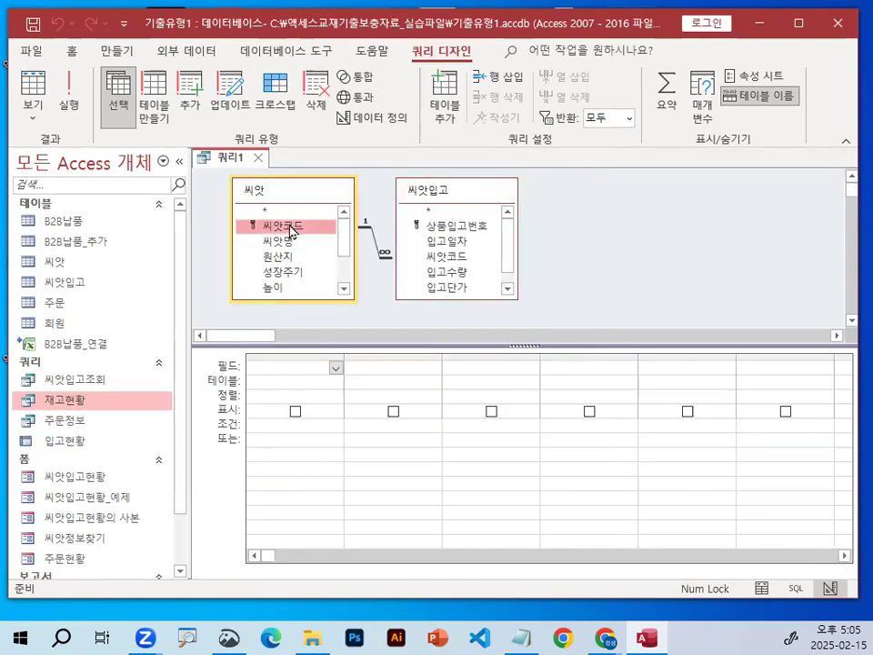
double_click(291, 227)
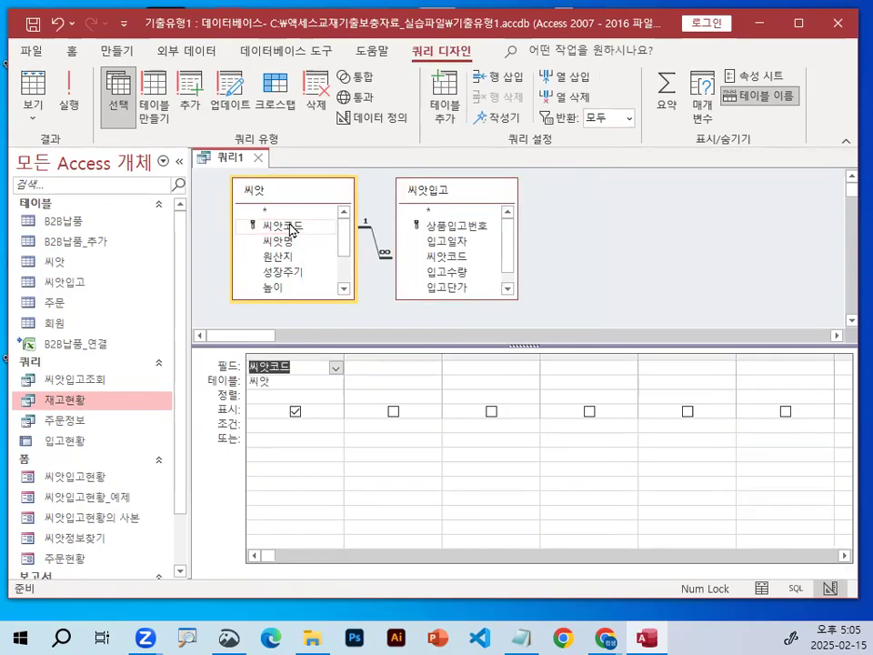
double_click(285, 242)
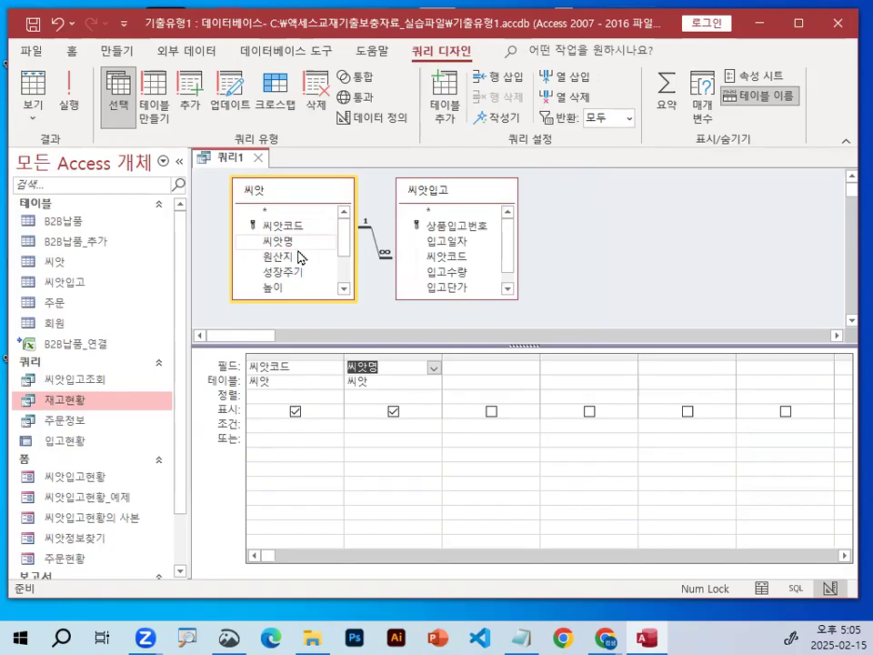
left_click(485, 366)
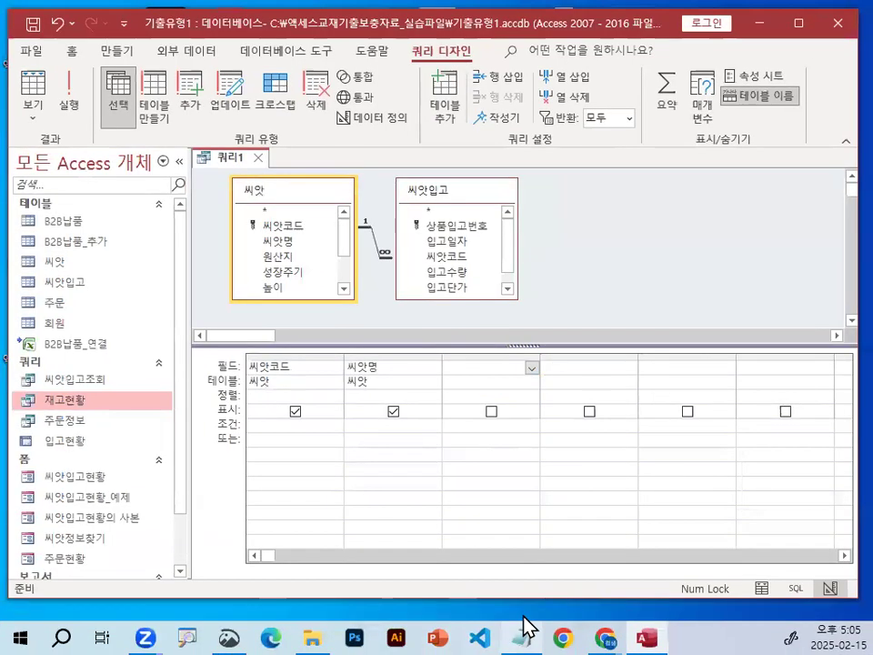
Switch to the Notepad class notes and find the explanation of the dateadd function.
left_click(522, 637)
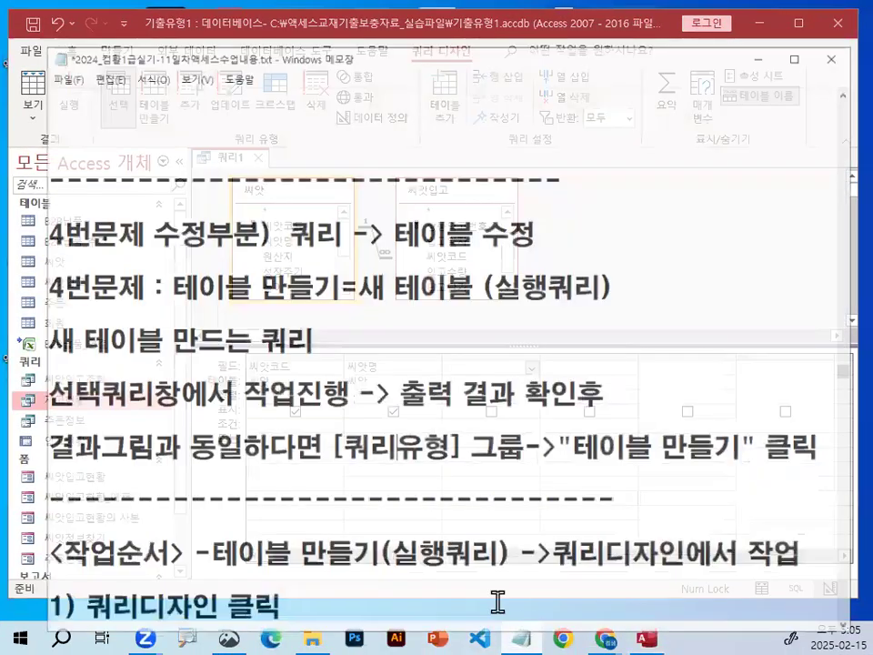
scroll(396, 486, "down", 4)
left_click_drag(33, 346, 158, 344)
scroll(167, 405, "down", 1)
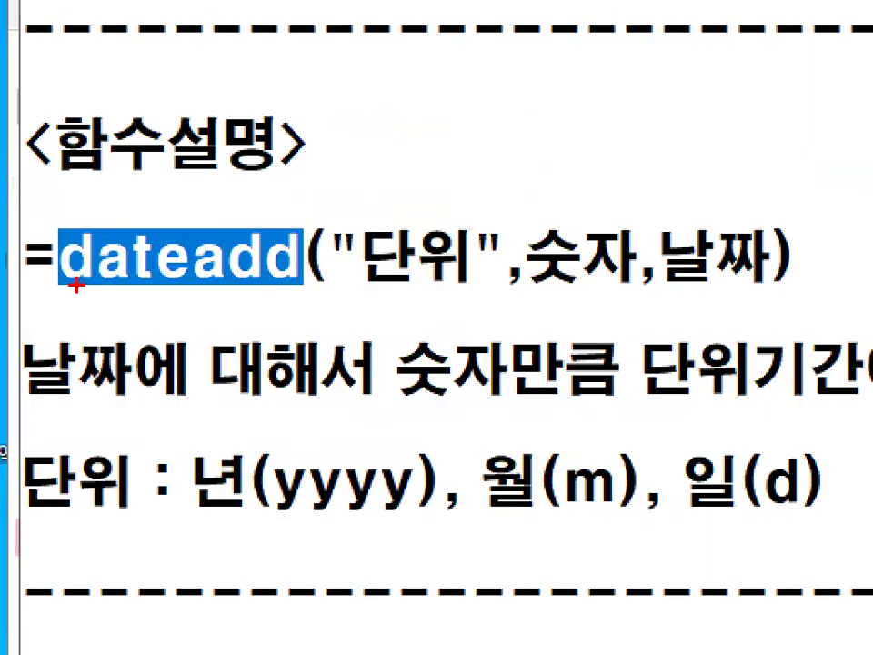
left_click_drag(77, 285, 160, 285)
left_click_drag(260, 279, 211, 247)
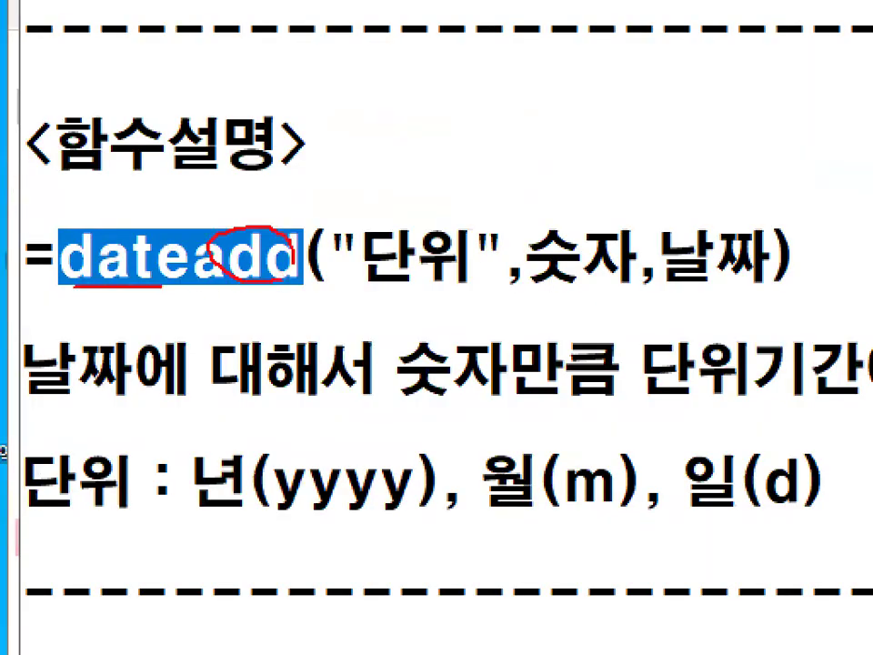
Examine the dateadd syntax in the notes, covering its quoted unit, number and date arguments.
left_click_drag(172, 263, 245, 262)
left_click_drag(189, 260, 188, 255)
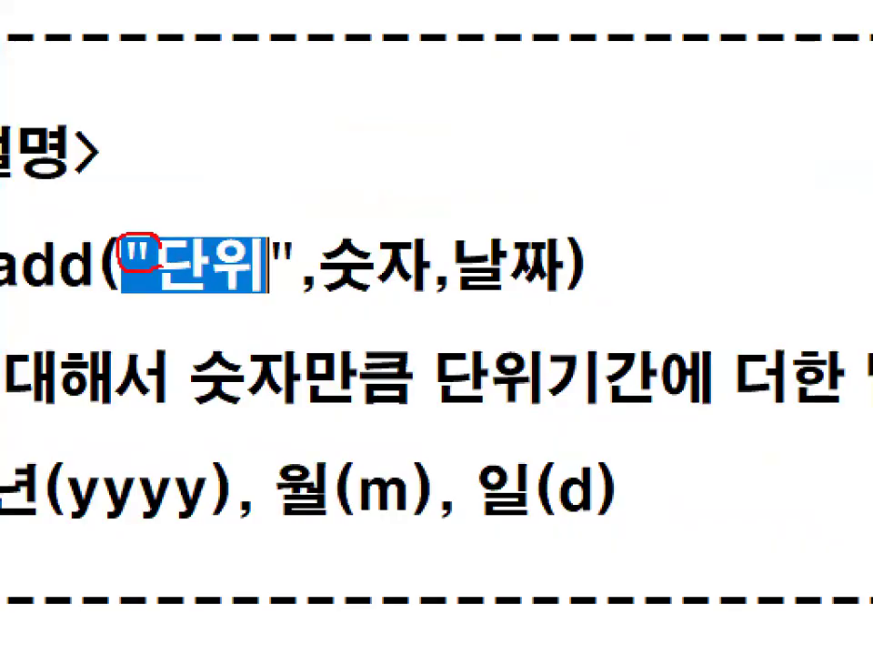
left_click_drag(293, 262, 418, 264)
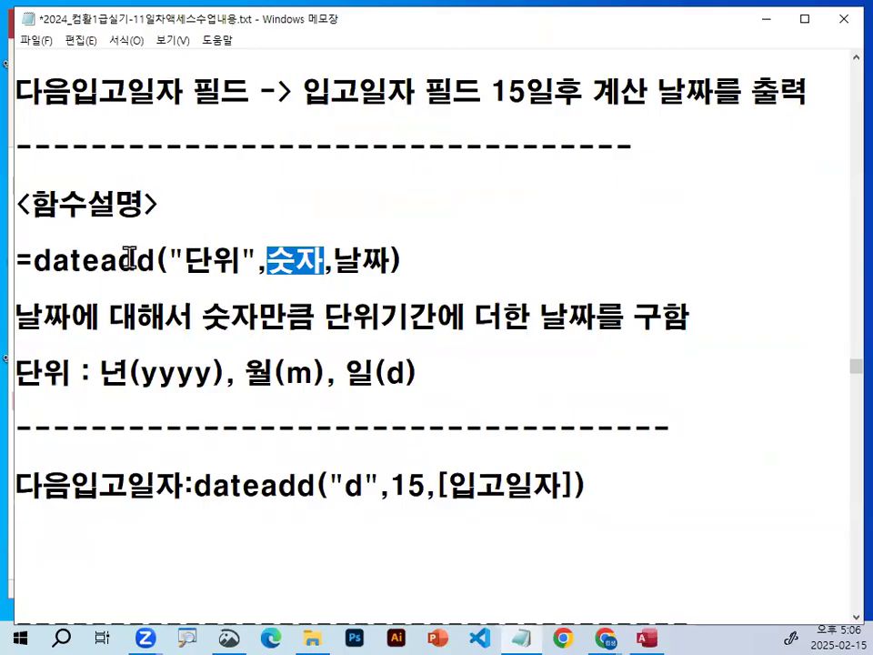
left_click_drag(107, 257, 153, 258)
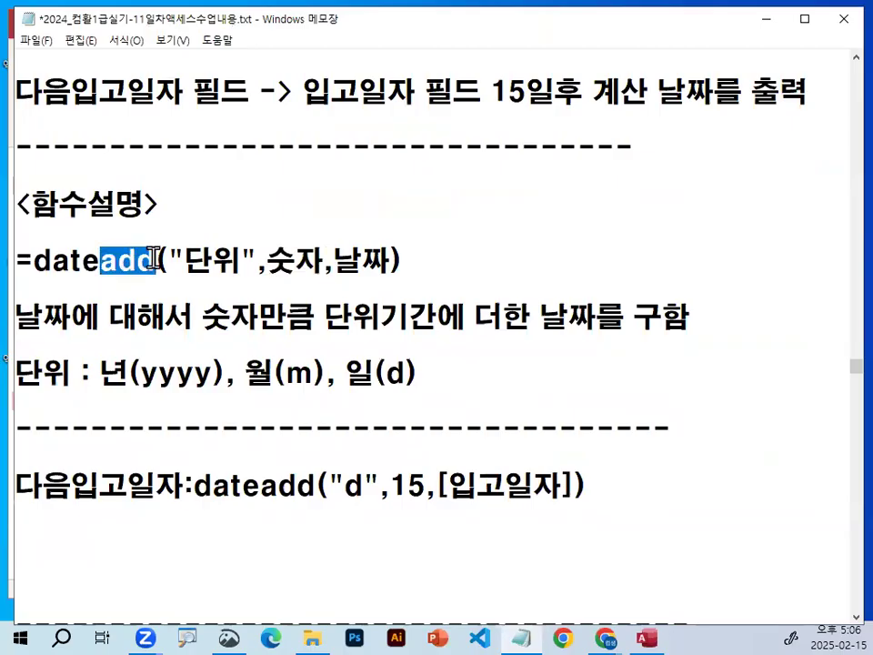
mouse_move(335, 261)
left_mouse_down()
mouse_move(418, 271)
mouse_move(408, 253)
mouse_move(397, 266)
left_mouse_up()
key("ctrl+1")
left_click(405, 252)
mouse_move(141, 266)
left_mouse_down()
mouse_move(38, 251)
mouse_move(123, 259)
left_mouse_up()
mouse_move(328, 273)
left_mouse_down()
mouse_move(194, 261)
mouse_move(297, 269)
left_mouse_up()
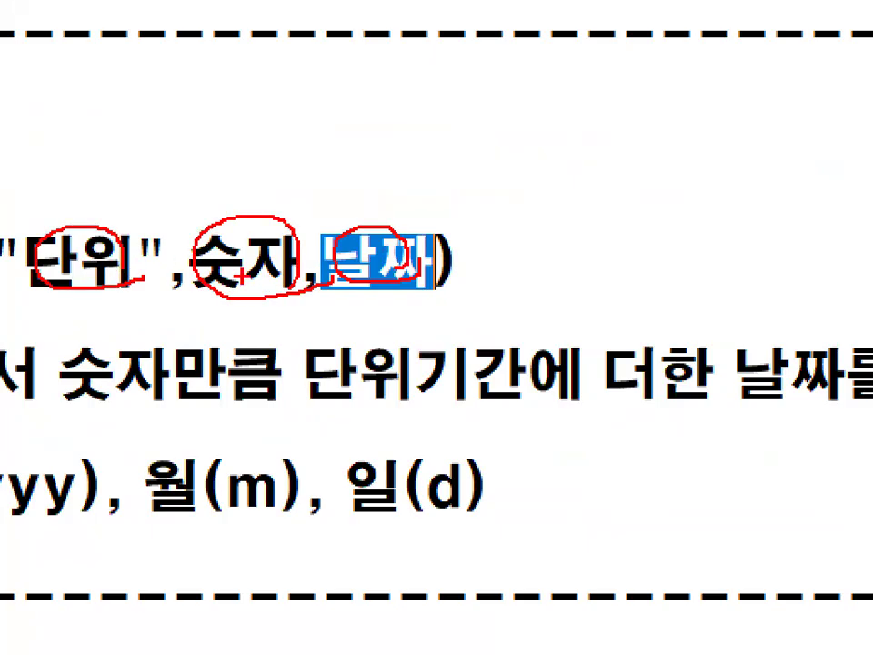
key("Escape")
key("ctrl+1")
left_click(137, 297)
left_click_drag(136, 296, 291, 293)
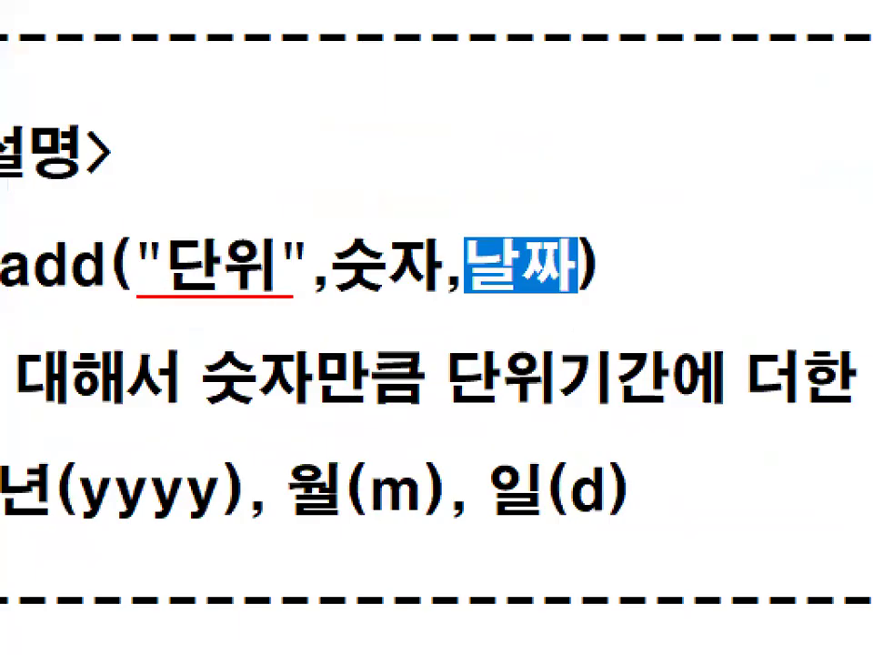
key("Escape")
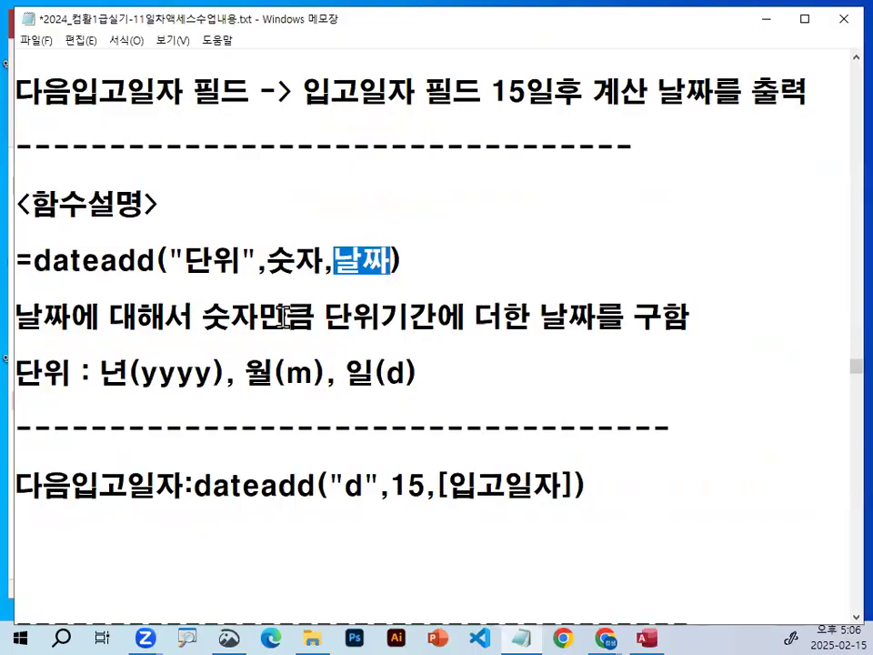
Examine the dateadd unit codes yyyy, m and d for year, month and day in the notes.
left_click_drag(99, 373, 228, 371)
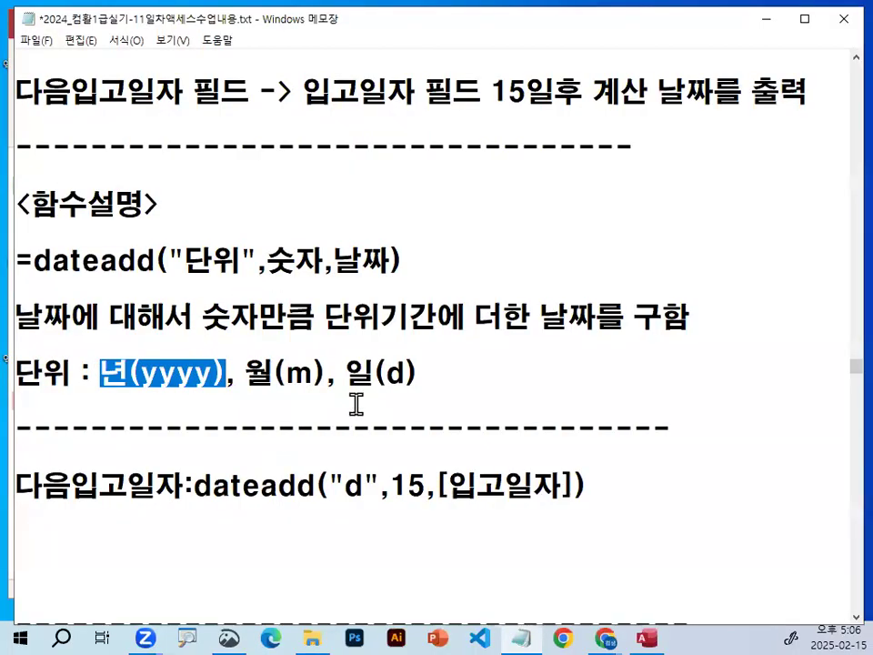
left_click_drag(254, 373, 406, 373)
left_click(408, 372)
key("ctrl+1")
left_click(128, 385)
mouse_move(150, 387)
left_mouse_down()
mouse_move(253, 386)
mouse_move(159, 375)
mouse_move(290, 380)
left_mouse_up()
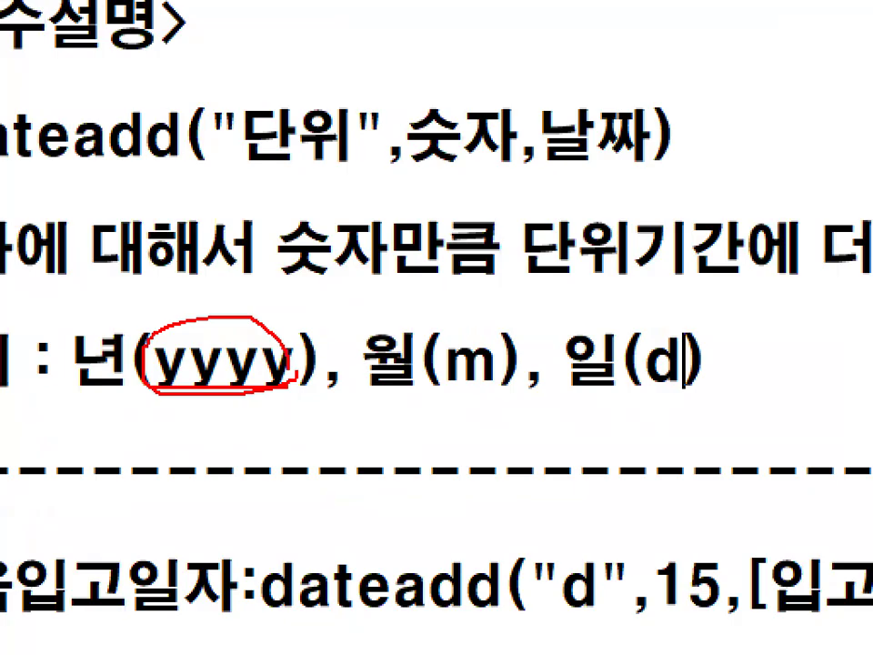
key("Escape")
Insert three blank lines below the 다음입고일자 expression in the notes.
left_click_drag(17, 483, 156, 484)
left_click(133, 553)
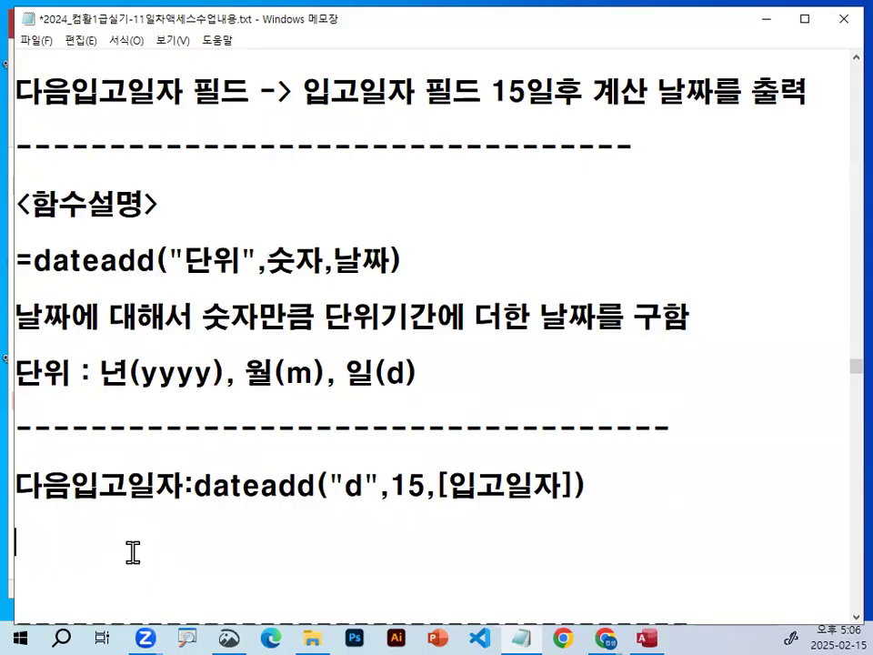
key("Return")
key("Return")
key("Return")
key("Return")
key("Return")
key("Return")
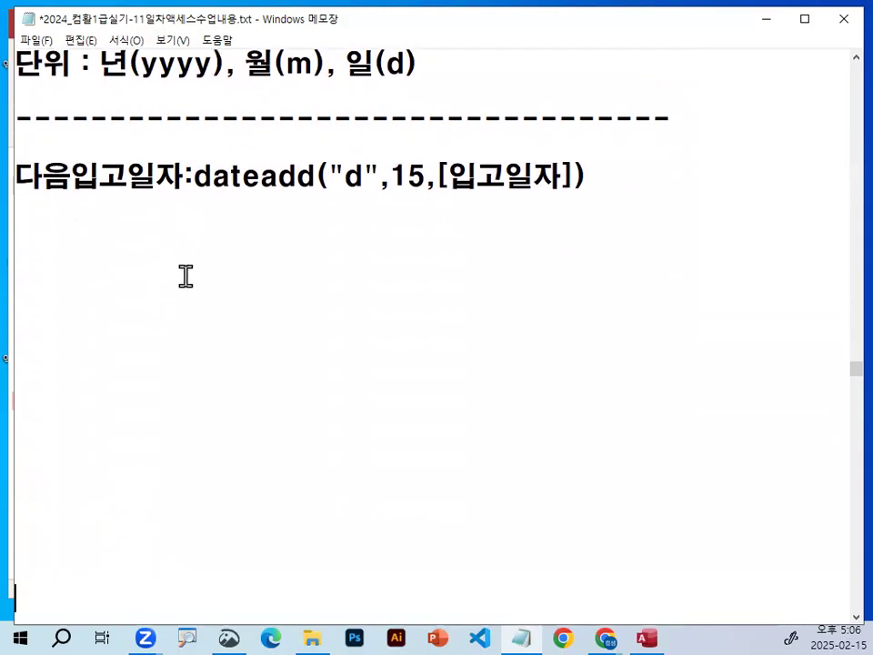
Examine each part of the 다음입고일자 dateadd expression against the function's syntax and unit codes.
scroll(186, 277, "up", 1)
left_click_drag(184, 261, 620, 256)
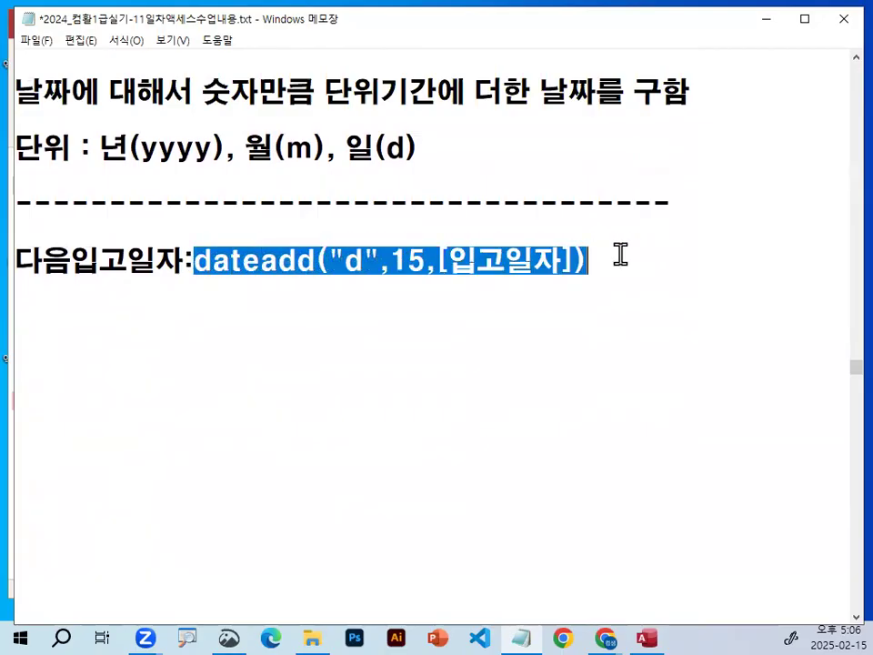
left_click(620, 255)
left_click_drag(195, 262, 314, 257)
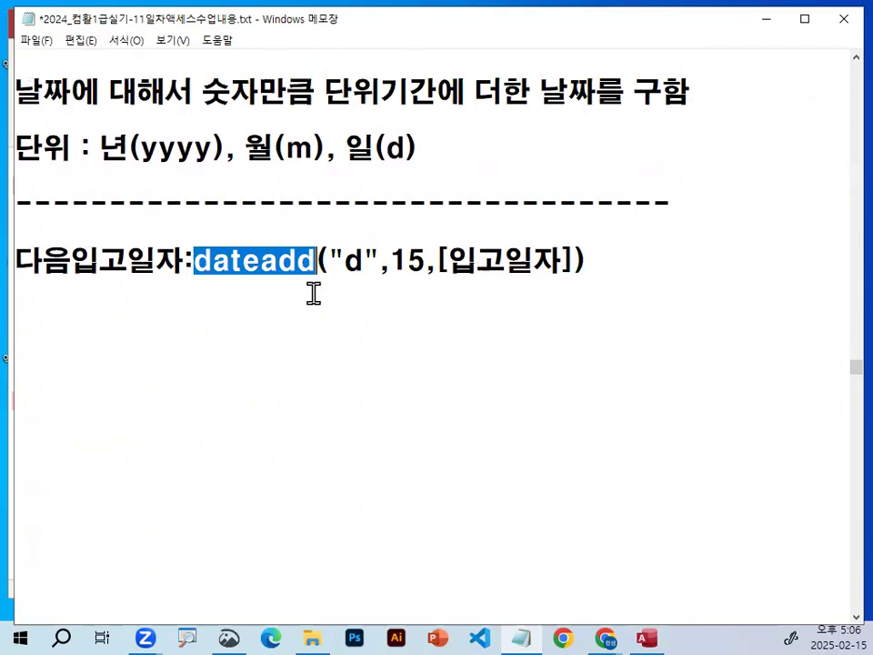
scroll(322, 276, "up", 1)
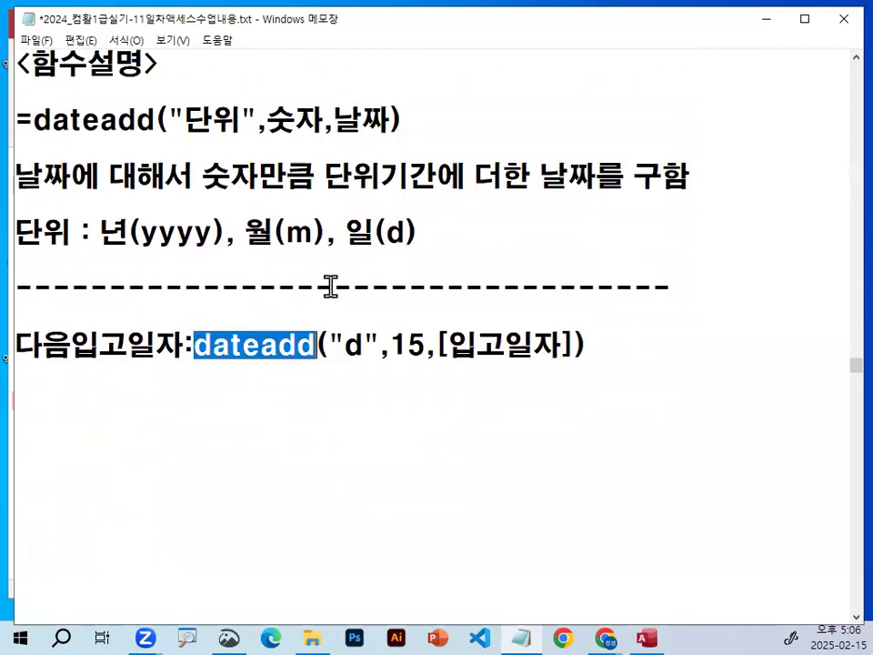
left_click_drag(351, 235, 409, 234)
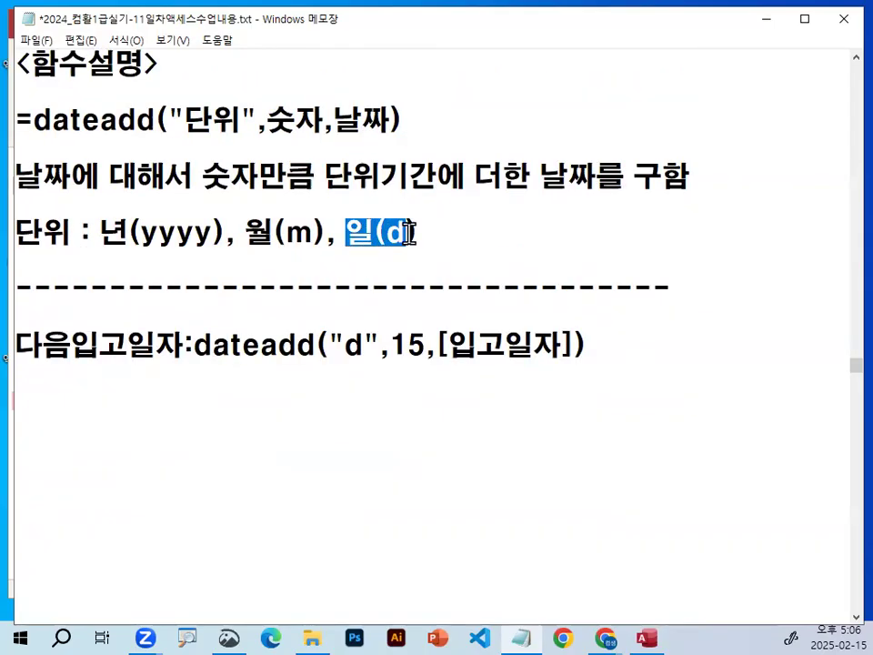
left_click_drag(327, 344, 438, 345)
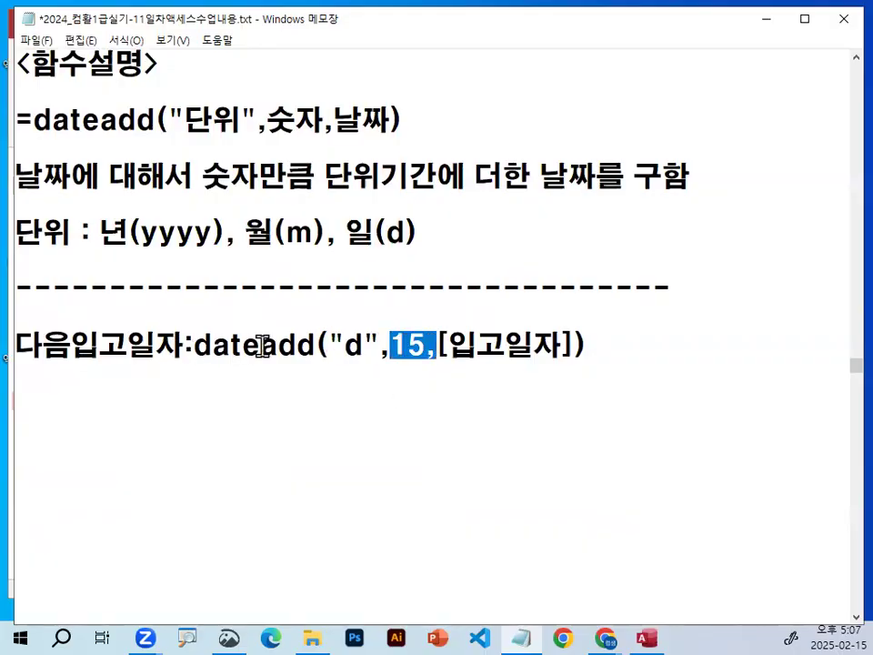
left_click_drag(262, 346, 314, 344)
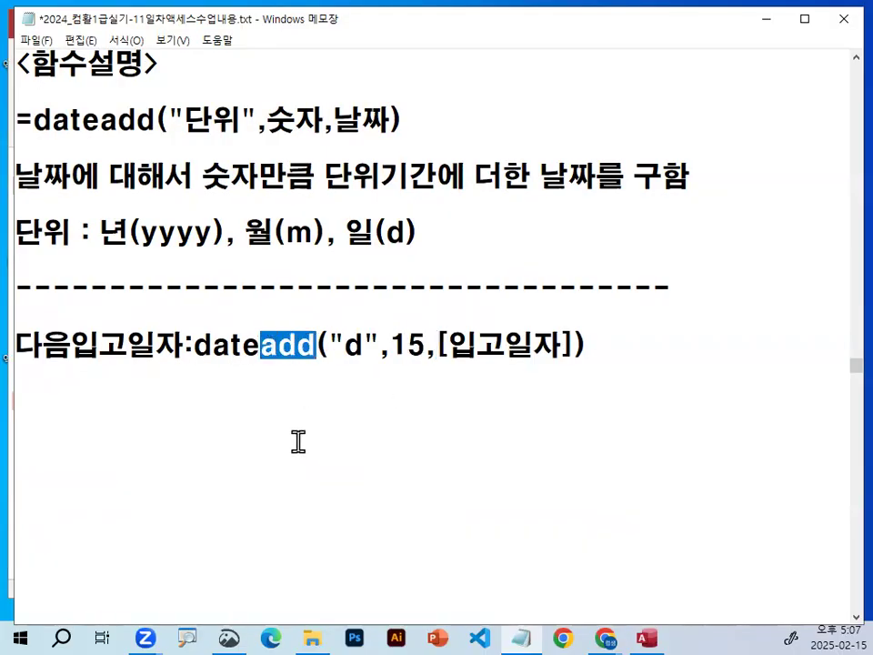
left_click_drag(439, 345, 562, 346)
mouse_move(428, 352)
left_mouse_down()
mouse_move(400, 345)
mouse_move(437, 353)
left_mouse_up()
mouse_move(300, 294)
left_mouse_down()
mouse_move(301, 317)
mouse_move(380, 218)
left_mouse_up()
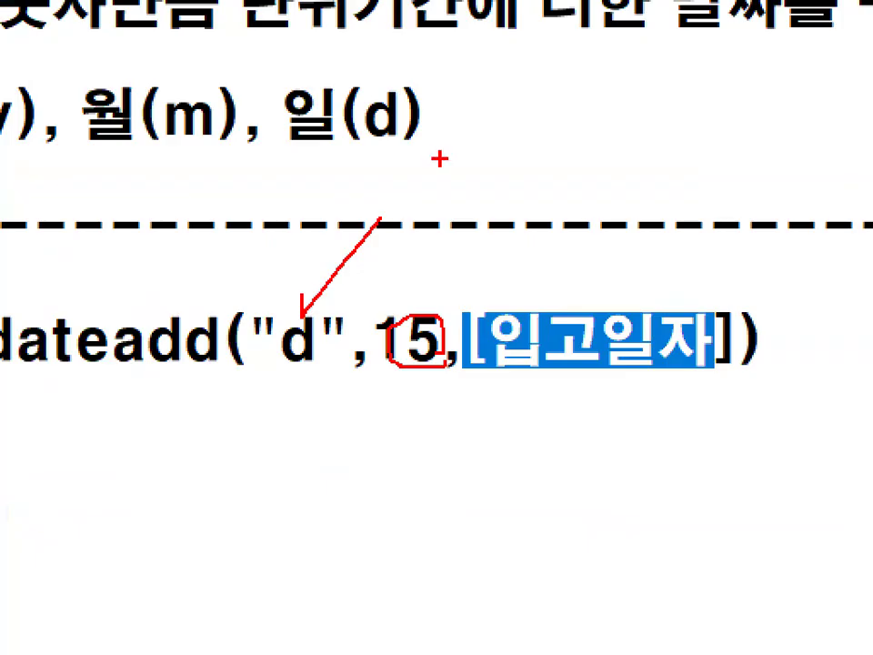
key("Escape")
key("ctrl+1")
left_click(42, 353)
left_click_drag(49, 362, 345, 362)
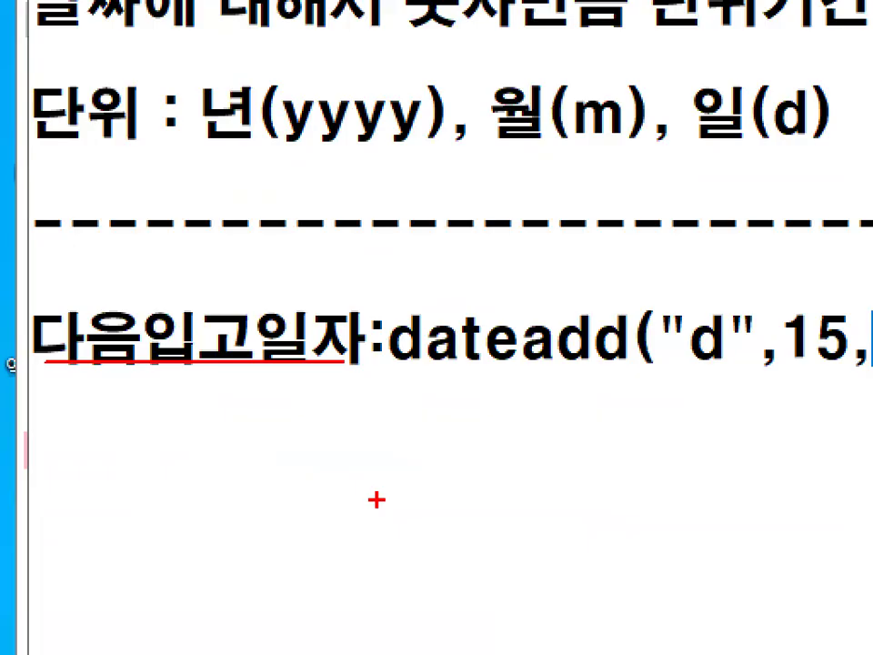
key("Escape")
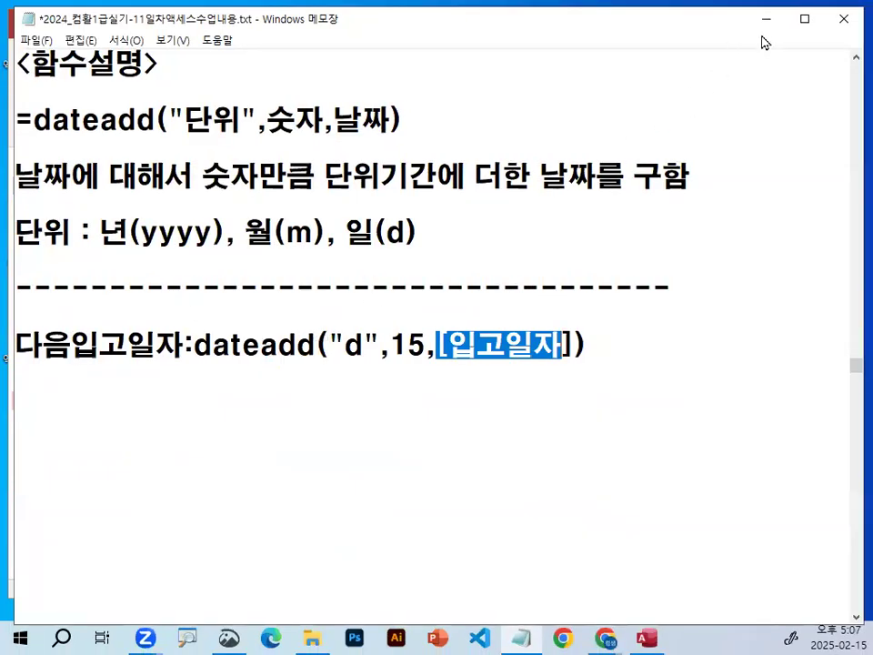
Switch to the Access query and begin the third column's field expression in the zoom box with 다음입고일자:dateadd.
left_click(782, 12)
right_click(495, 366)
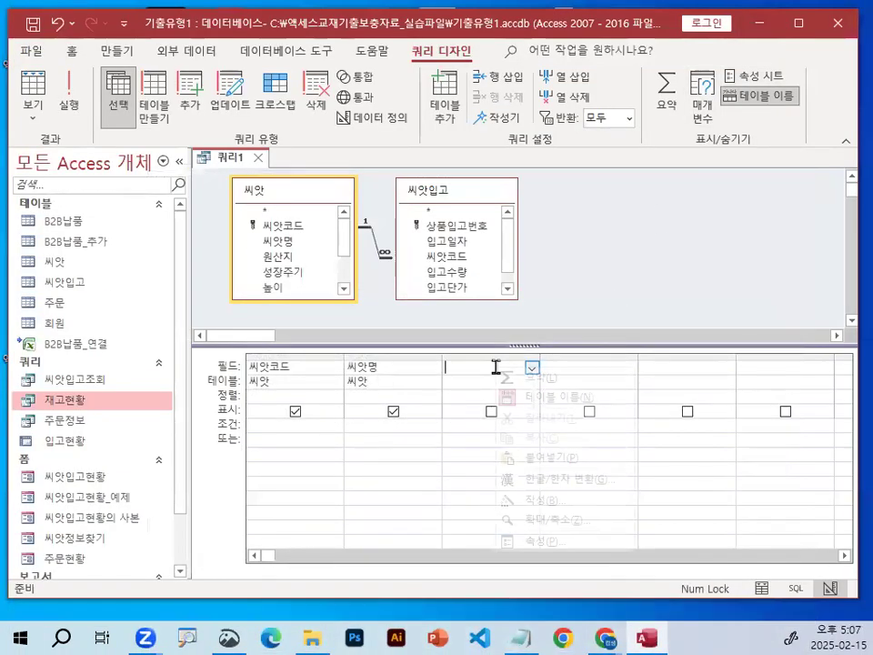
left_click(565, 522)
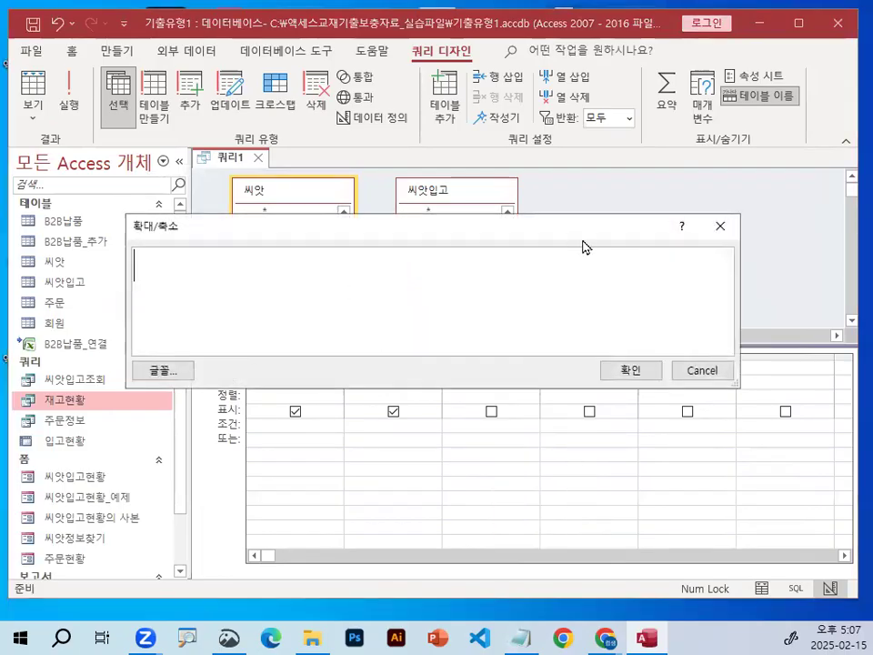
type("다")
type("음입고입")
key("BackSpace")
type("일자")
type(":ㅇㅁ")
key("BackSpace")
key("BackSpace")
key("Hangul")
type("dateadd")
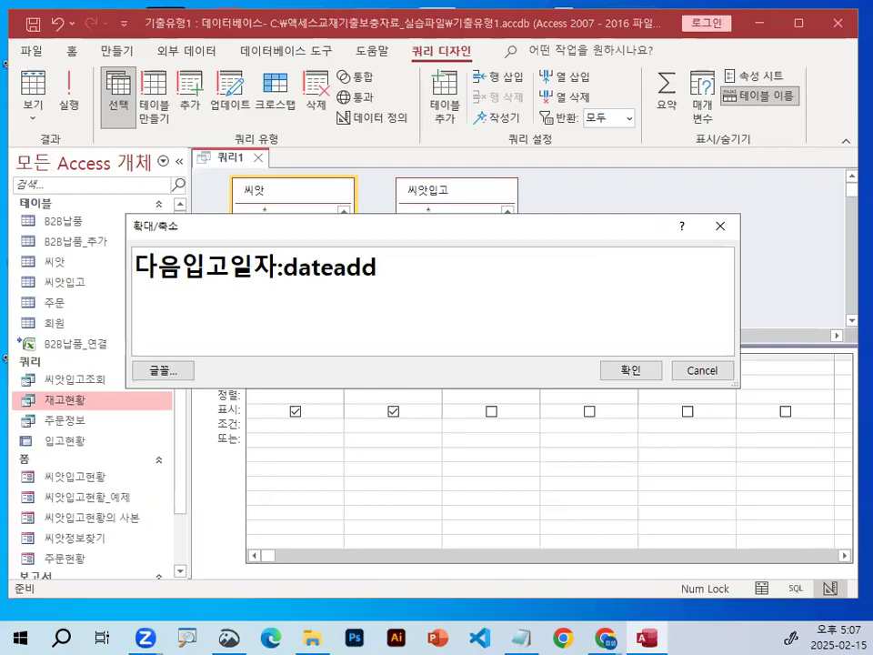
type("(\"ㅇ")
Complete the dateadd expression with the arguments ("d",15,[입고일자]) and accept it as the third field.
key("BackSpace")
key("Hangul")
type("d\",15,[")
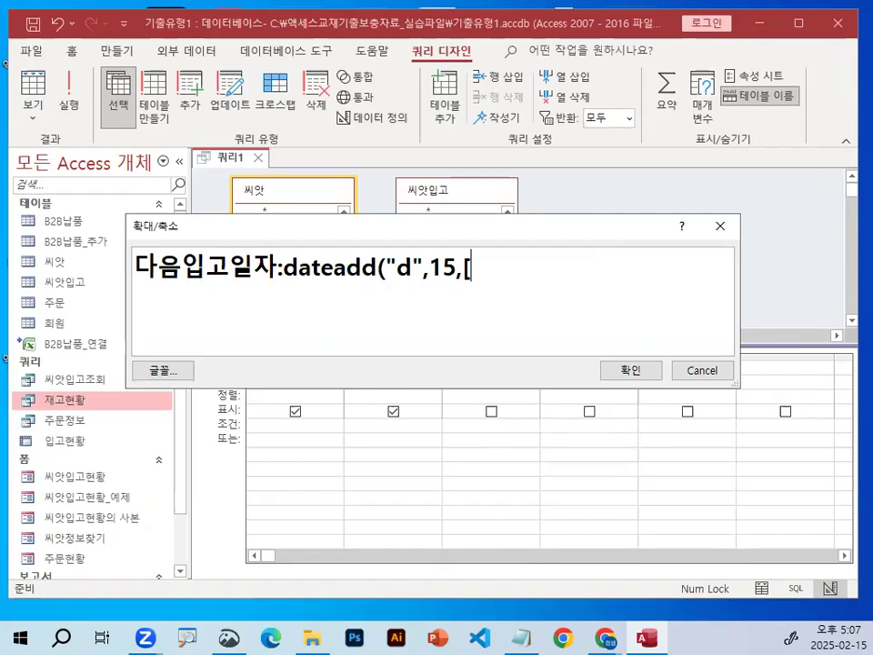
type("입ㄱ소")
key("BackSpace")
key("BackSpace")
type("ㅗㅇㄹㅈ")
key("BackSpace")
key("BackSpace")
key("BackSpace")
type("공")
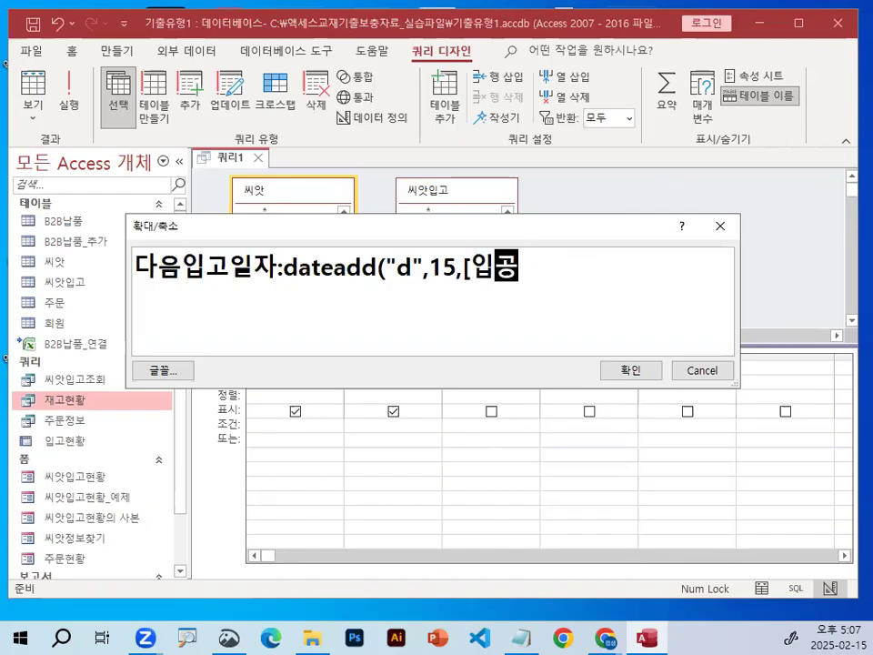
type("ㅣㄹㅈㅏ")
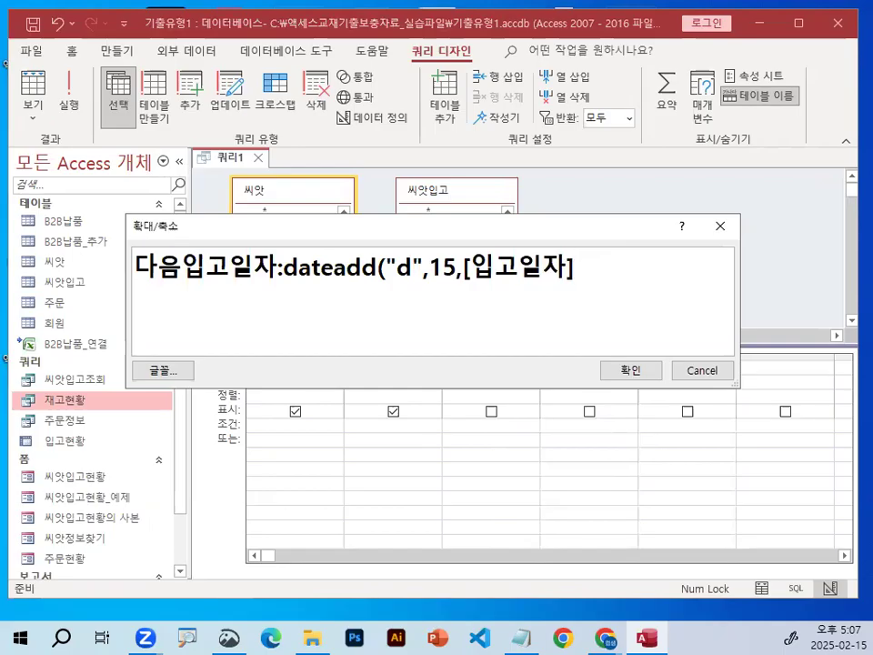
key("ctrl+1")
left_click(468, 273)
left_click_drag(302, 290, 656, 291)
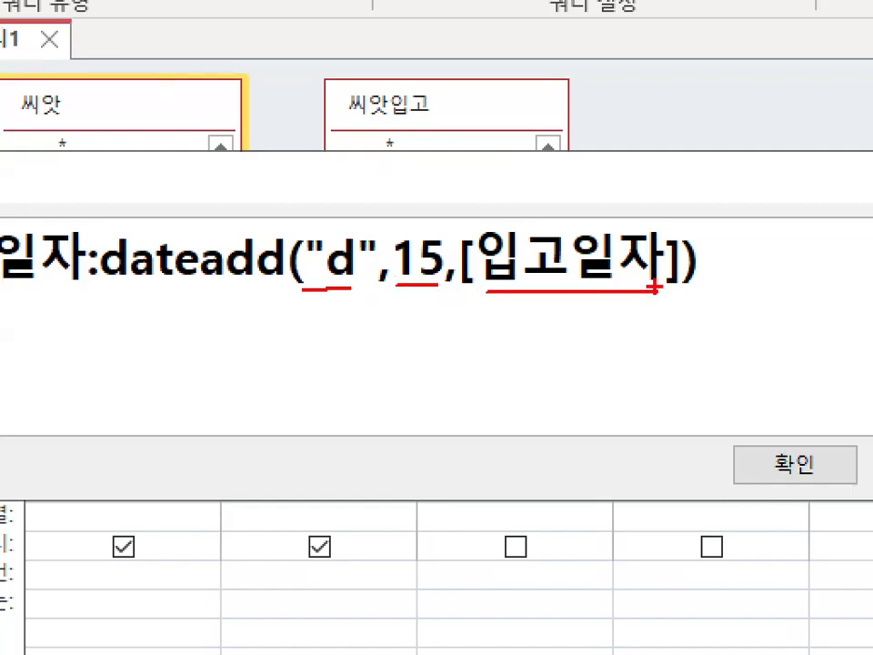
key("Escape")
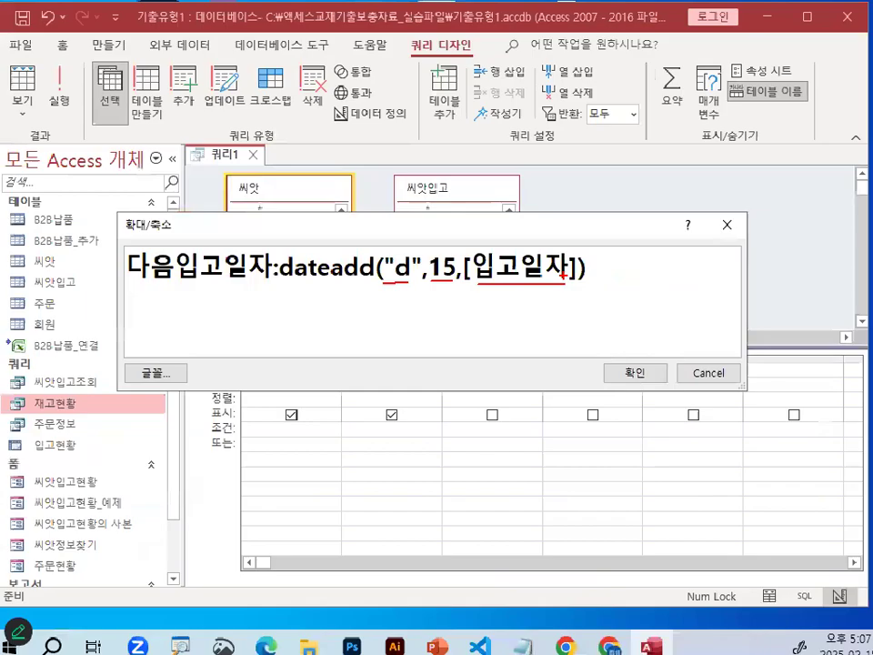
left_click(639, 371)
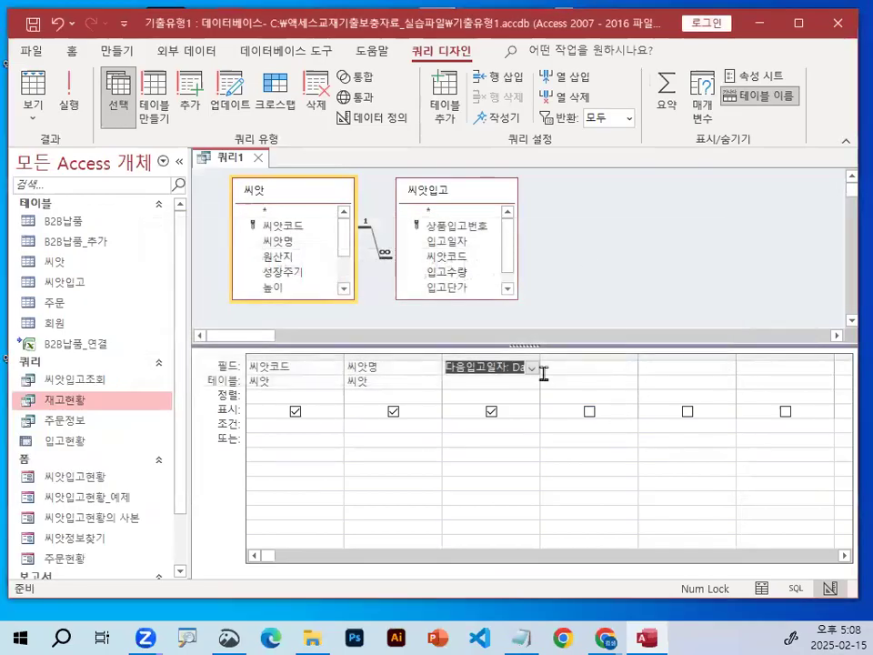
Widen the 다음입고일자 column in the query design grid.
left_click_drag(541, 354, 643, 355)
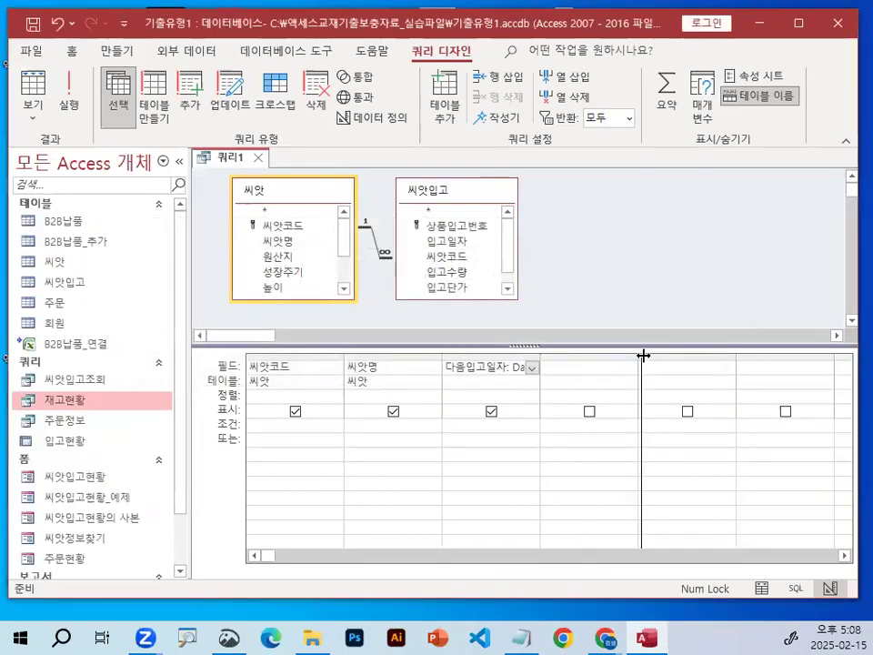
key("ctrl+1")
left_click_drag(339, 357, 680, 358)
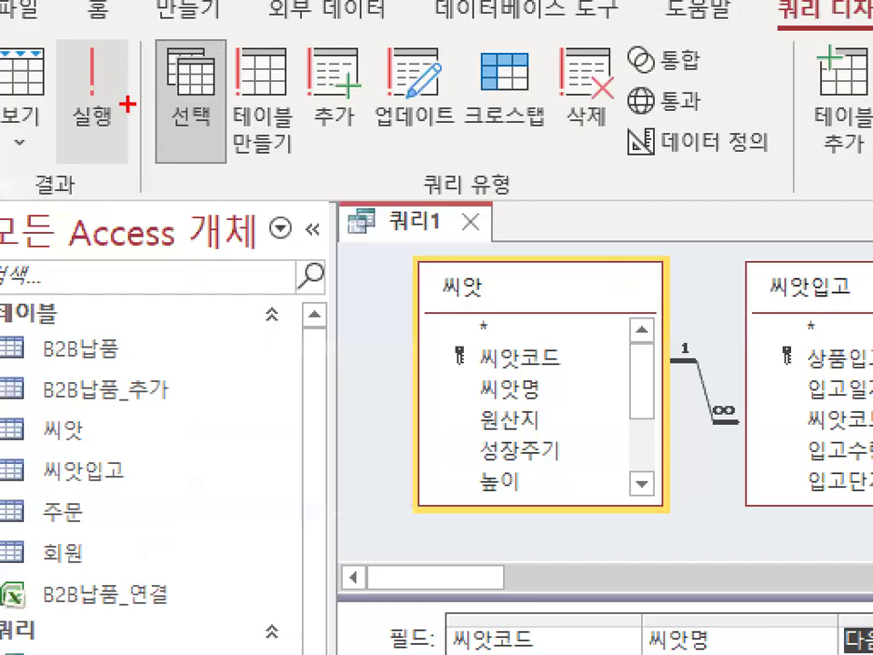
Run the query to check the calculated 다음입고일자 dates and return to Design view.
mouse_move(74, 88)
left_mouse_down()
mouse_move(28, 84)
mouse_move(76, 86)
left_mouse_up()
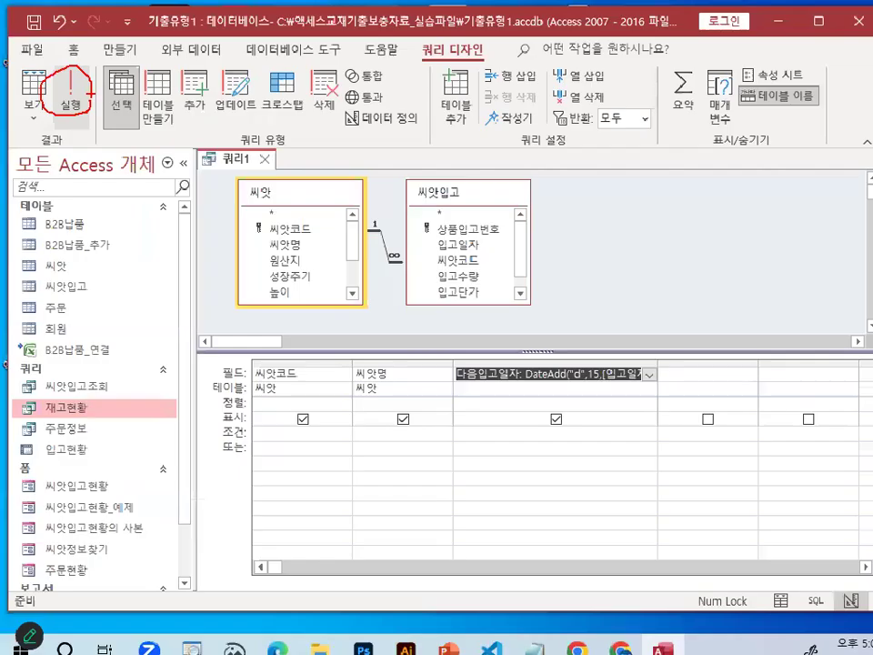
left_click(91, 88)
left_click_drag(342, 214, 464, 214)
left_click_drag(342, 255, 480, 255)
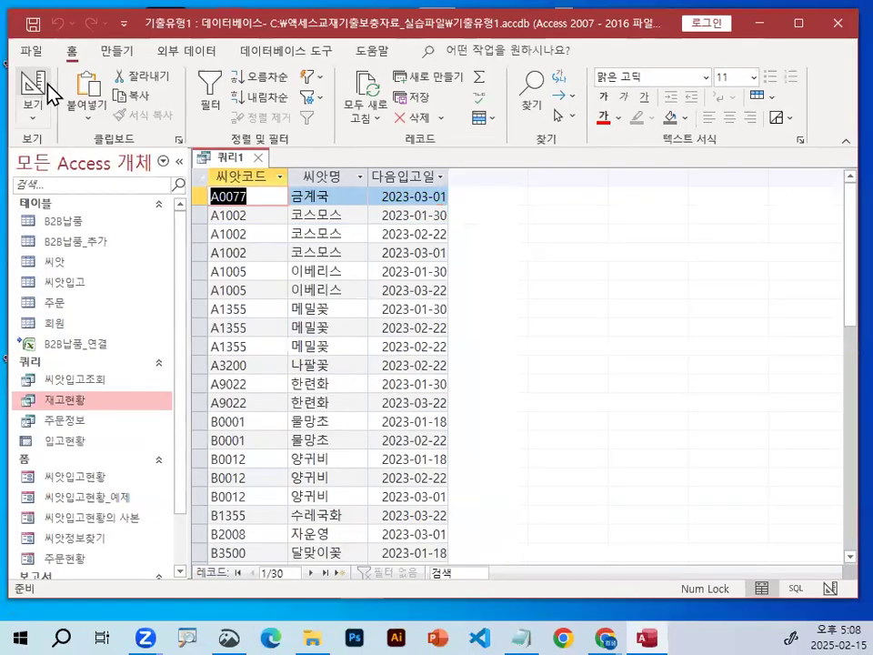
left_click(50, 89)
Begin the fourth column's field expression in the zoom box with the alias 필요수량 and an opening bracket.
left_click(663, 360)
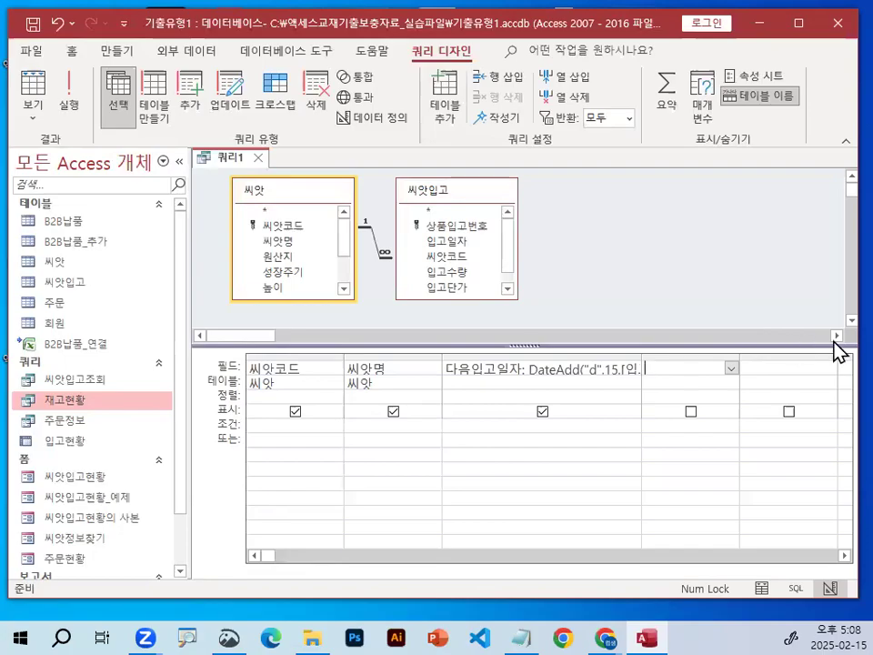
right_click(689, 367)
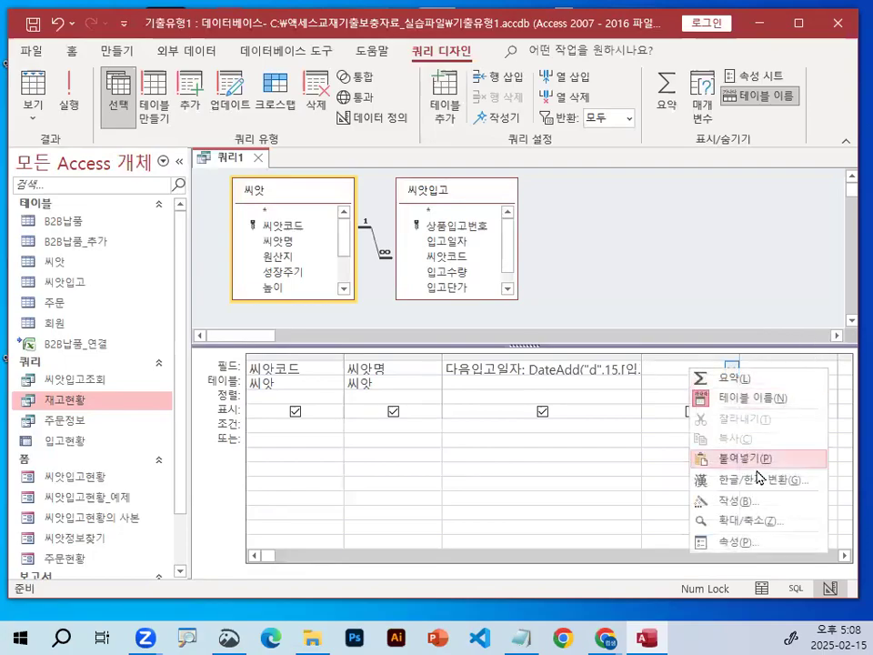
left_click(767, 525)
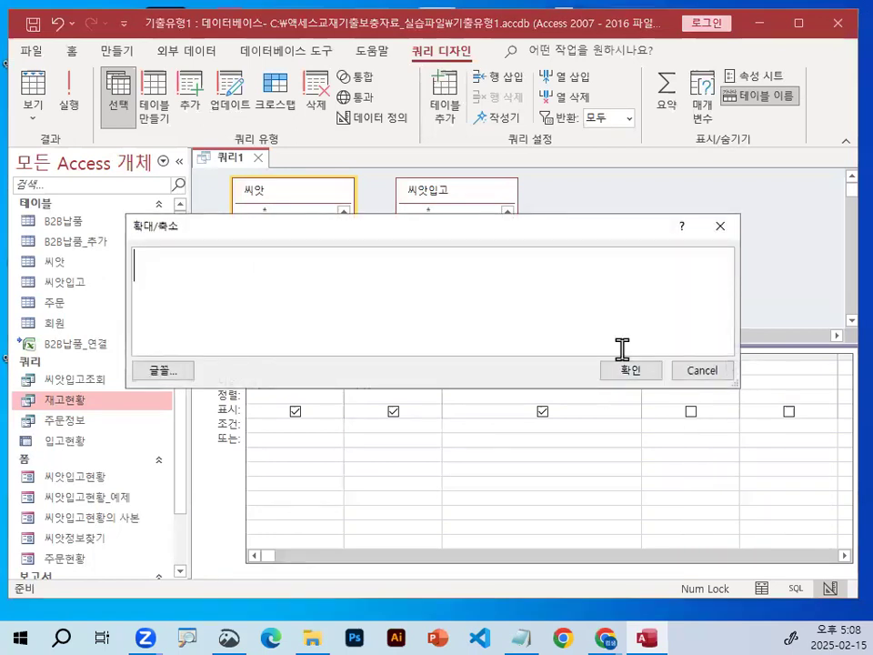
type("필요수")
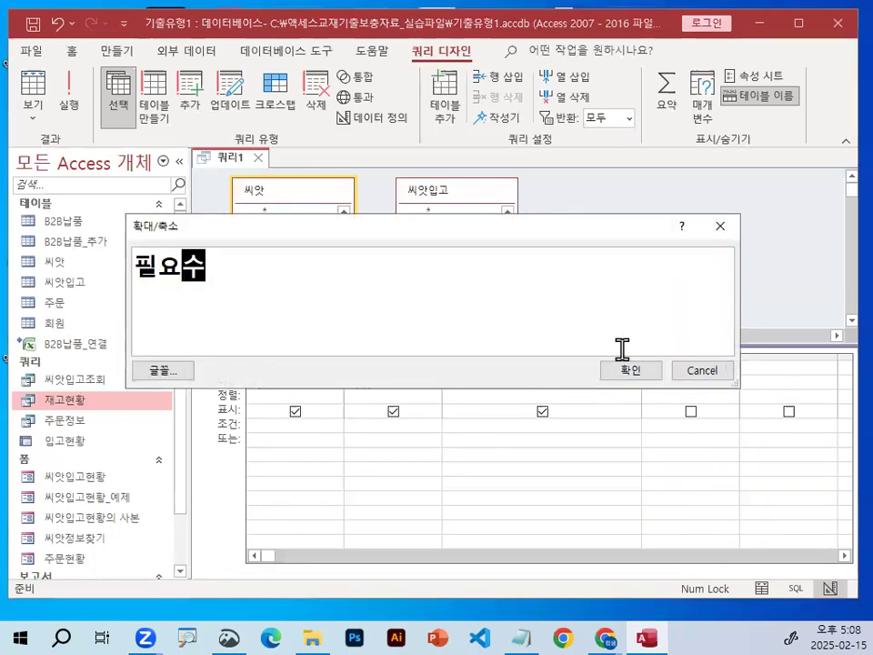
type("량:[")
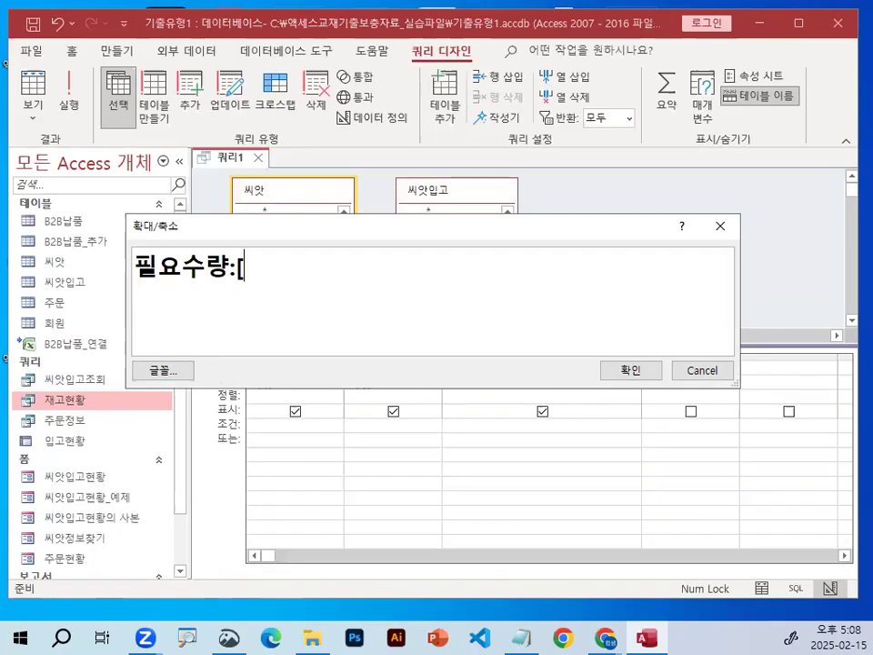
type("ㅇ비")
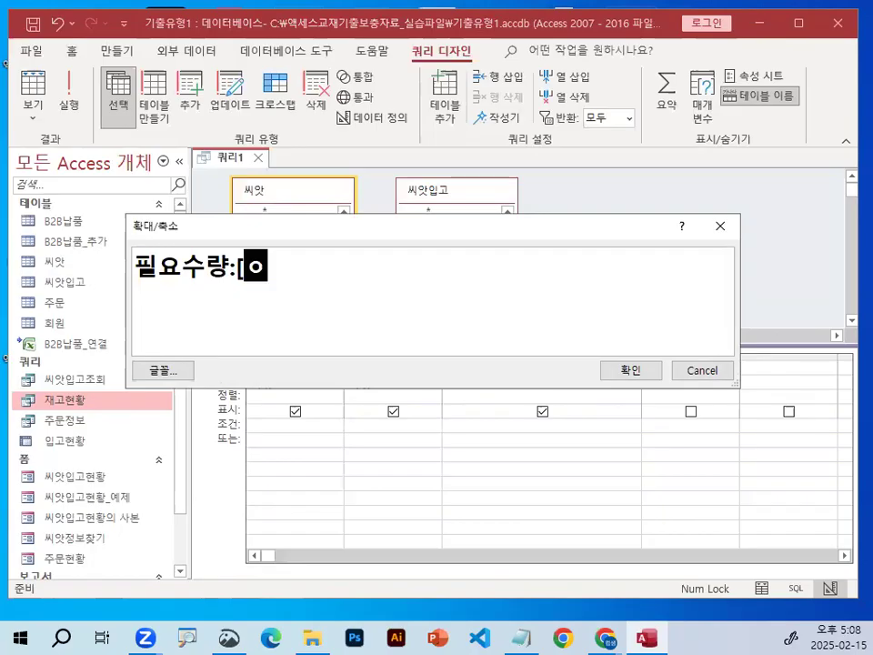
Complete the 필요수량 expression as [입고수량]*2 and accept it as the fourth field.
key("BackSpace")
key("BackSpace")
key("BackSpace")
type("입고")
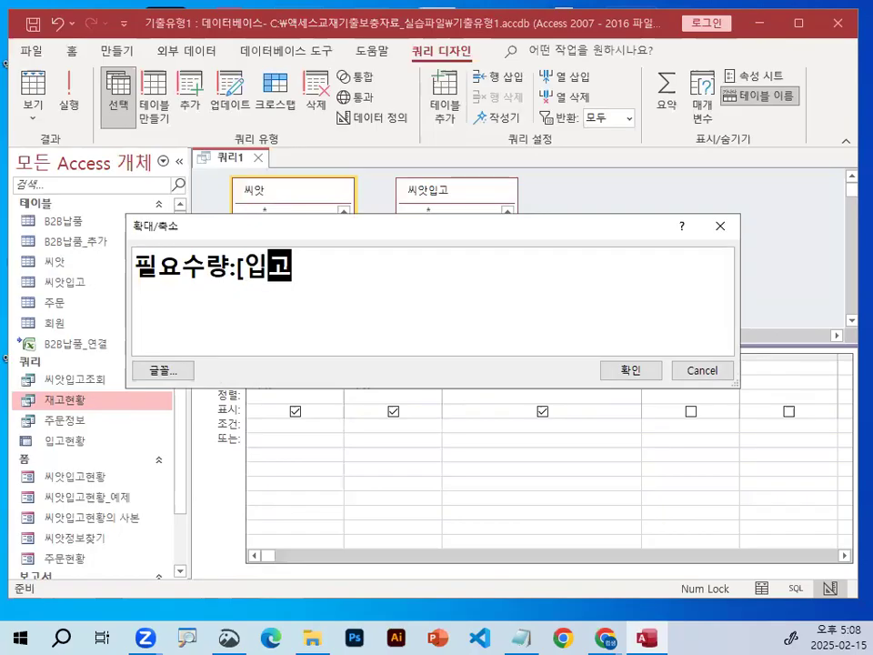
type("수하")
key("BackSpace")
key("BackSpace")
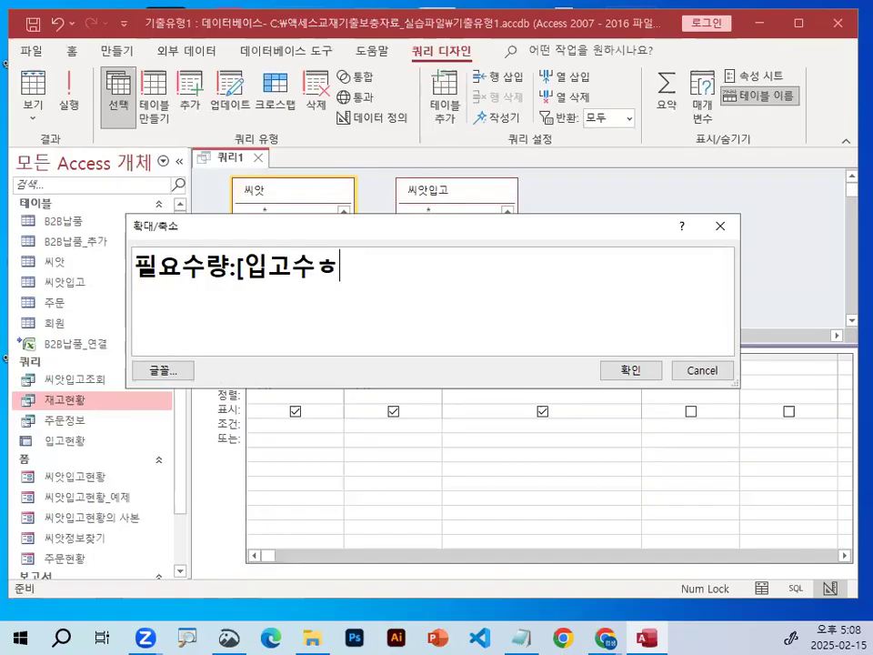
type("량]")
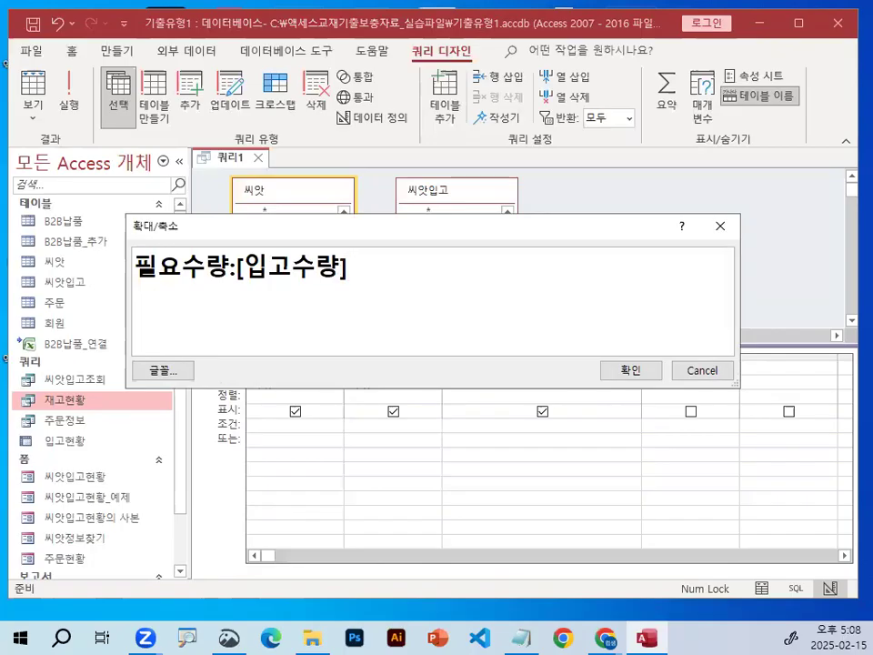
type("*2")
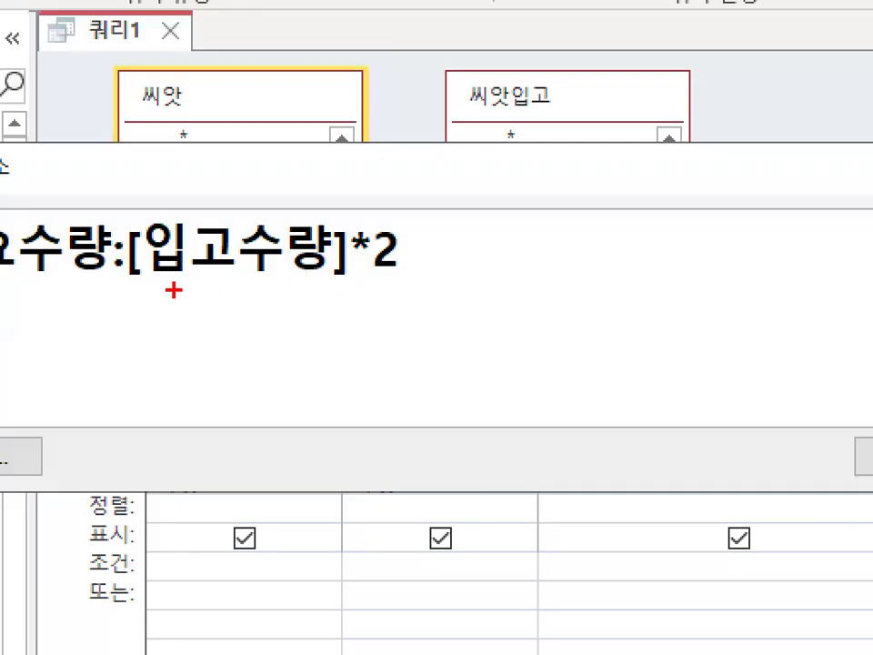
left_click_drag(244, 287, 425, 288)
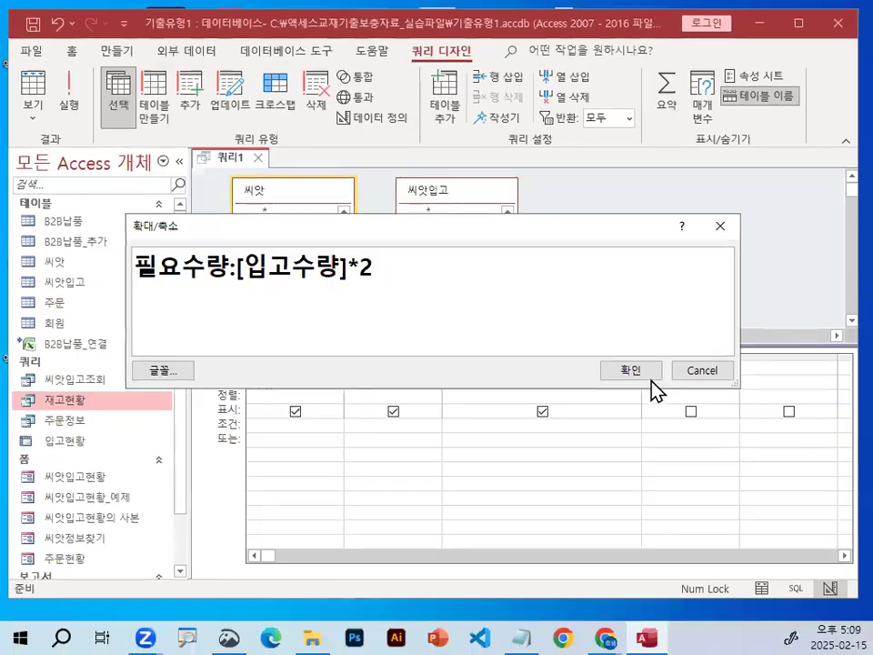
left_click(866, 454)
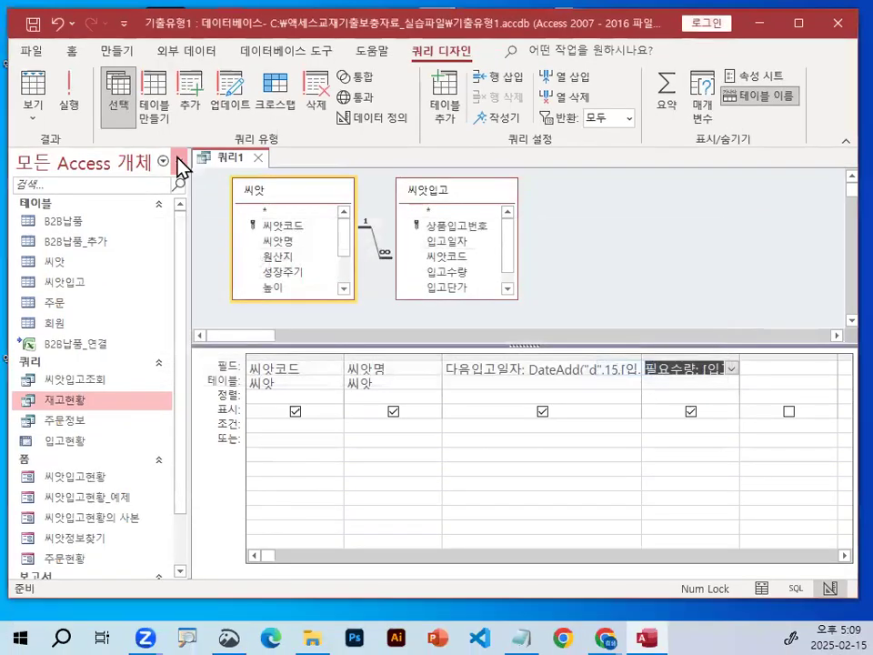
Run the query to check the calculated 필요수량 values.
left_click(70, 105)
mouse_move(517, 206)
left_mouse_down()
mouse_move(537, 202)
mouse_move(496, 216)
left_mouse_up()
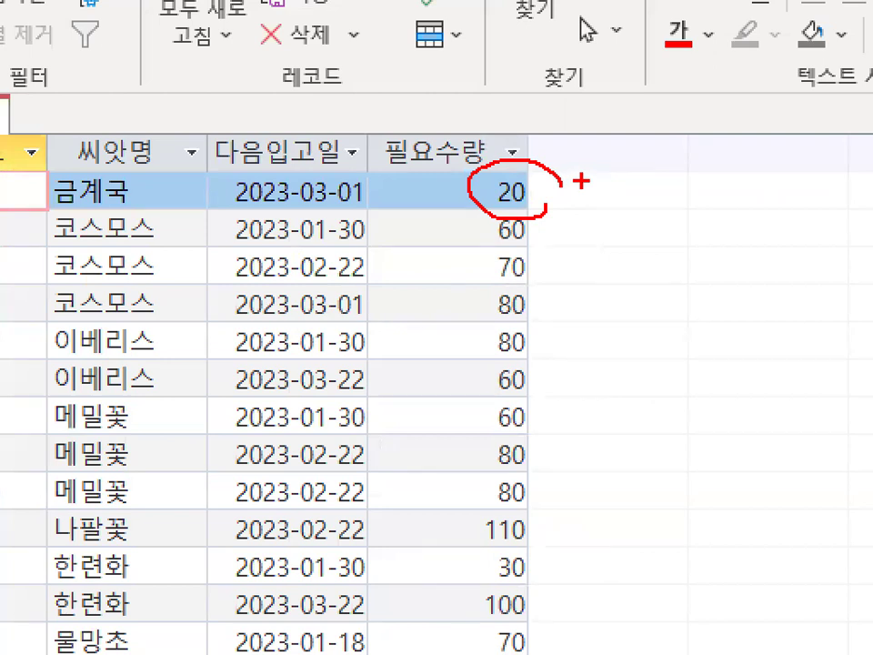
left_click_drag(537, 184, 570, 150)
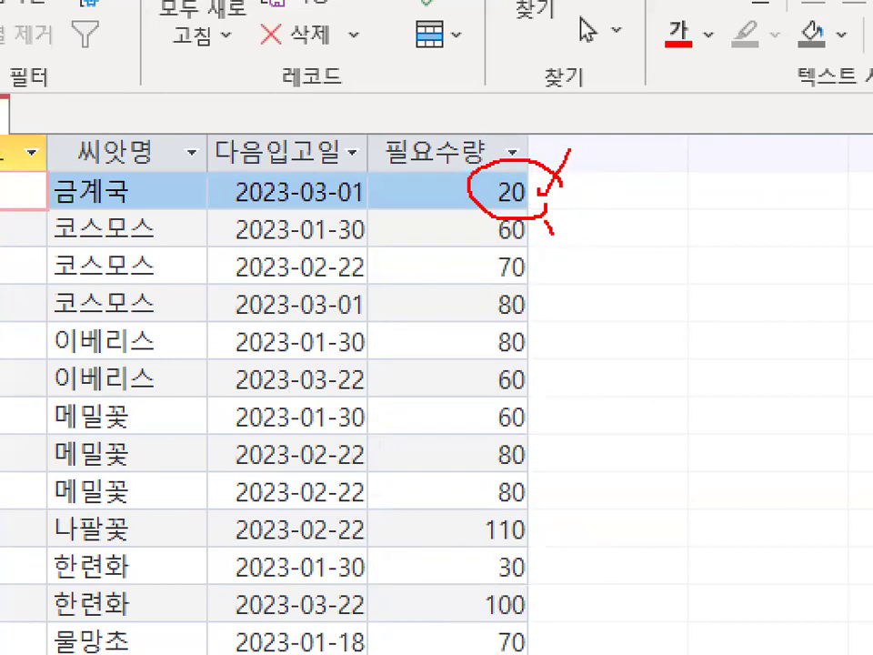
left_click_drag(551, 233, 575, 198)
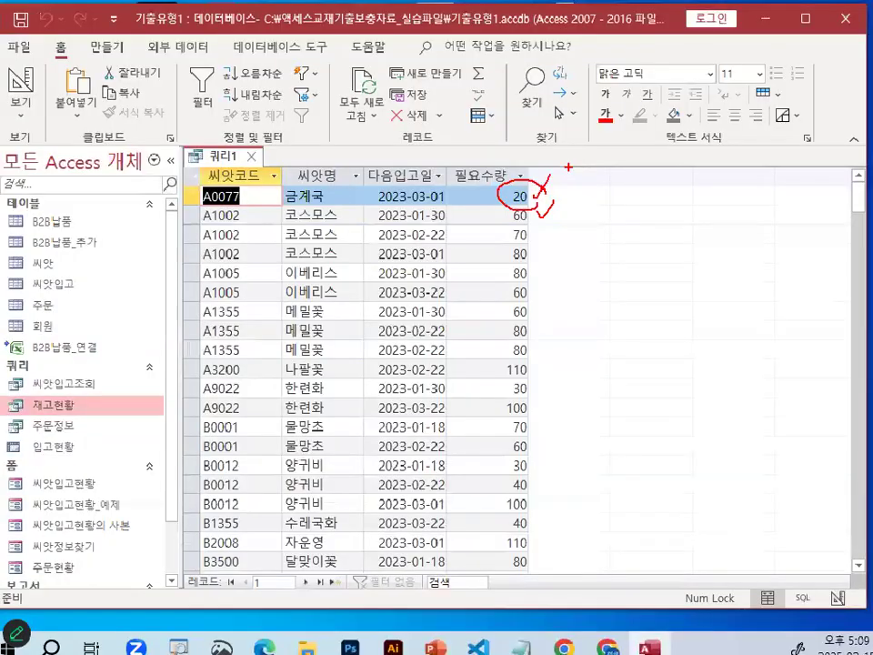
key("ctrl+1")
key("Escape")
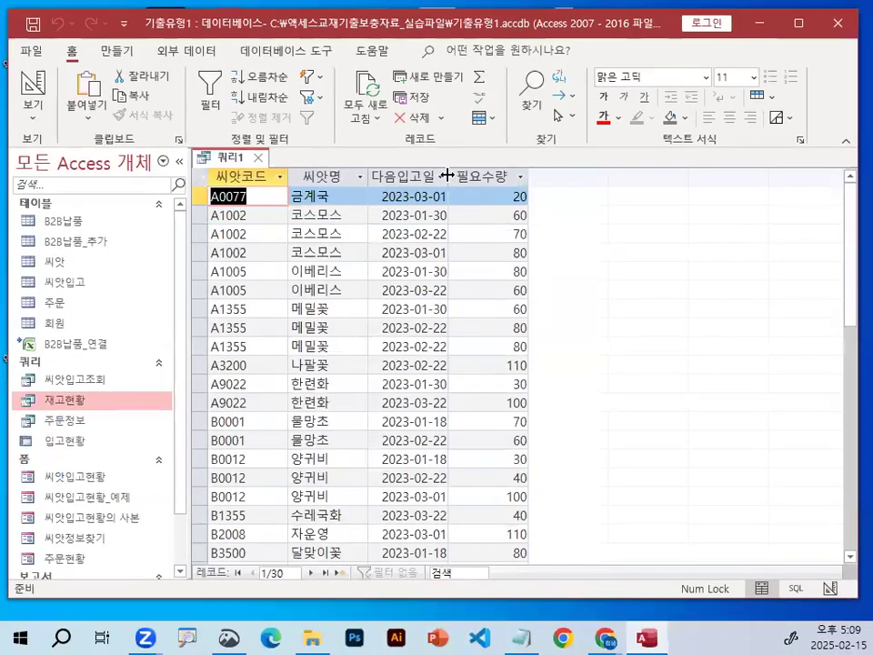
Fit the 다음입고일자 column's width to its heading in the query results.
double_click(446, 176)
key("ctrl+1")
left_click(449, 181)
mouse_move(450, 177)
left_mouse_down()
mouse_move(407, 148)
mouse_move(444, 172)
left_mouse_up()
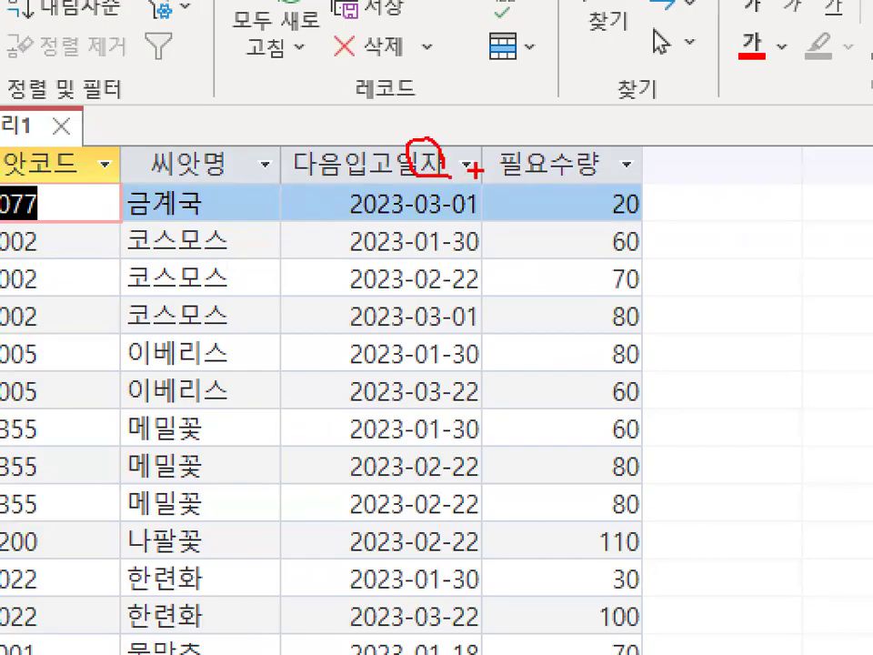
left_click_drag(482, 162, 483, 225)
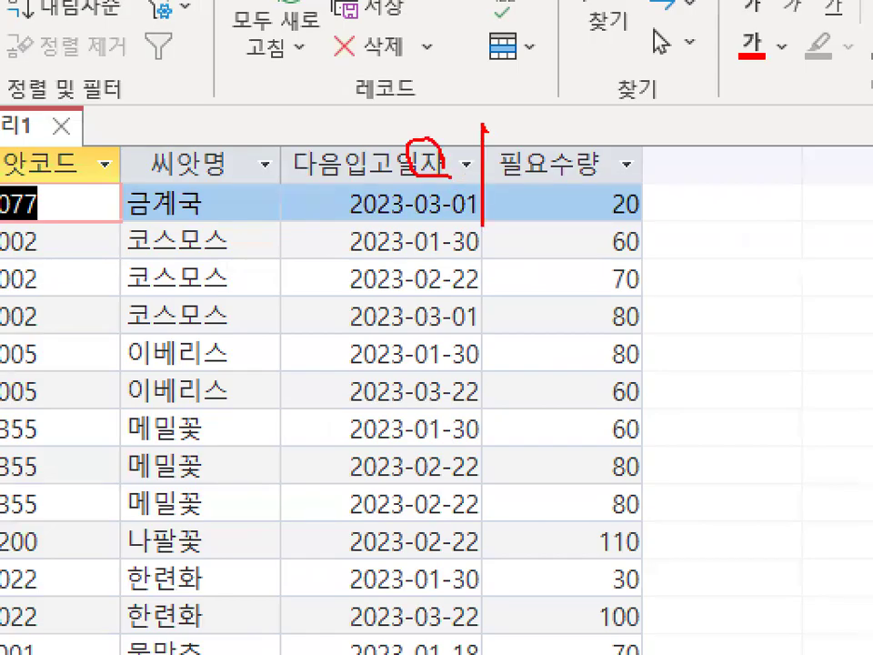
key("Escape")
key("ctrl+1")
left_click(312, 184)
left_click_drag(312, 185, 469, 186)
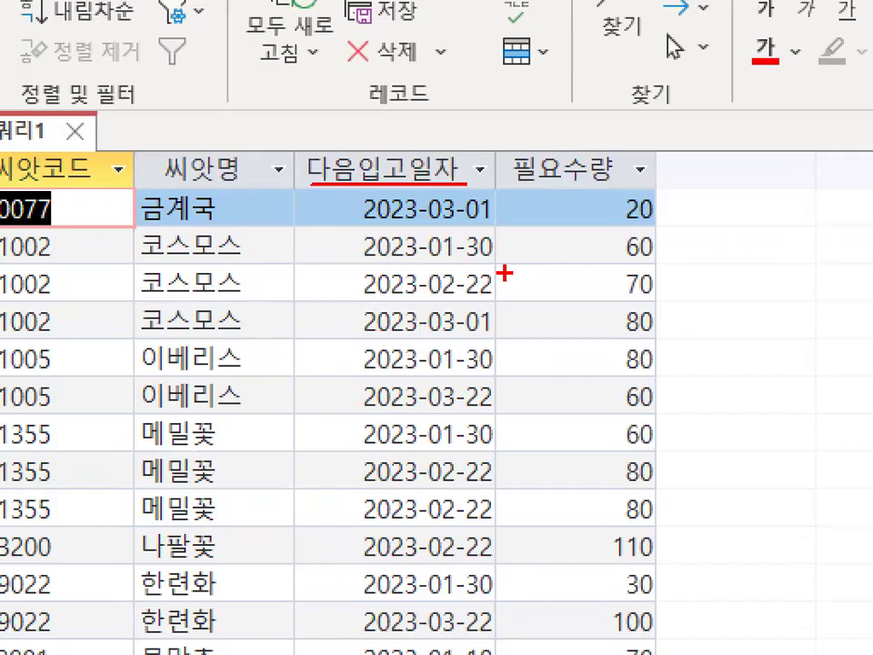
key("Escape")
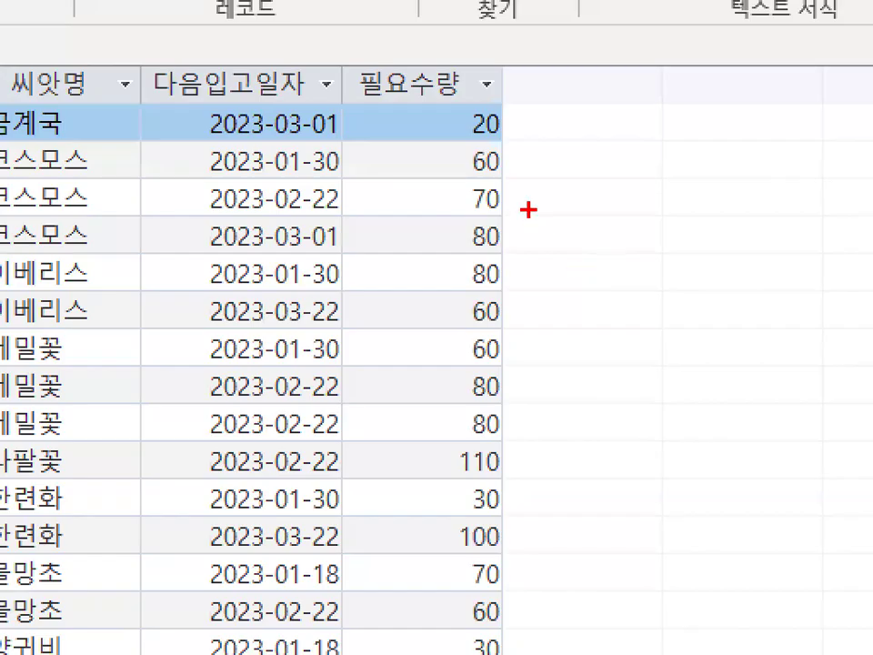
Return to Design view and add 판매단가 from the 씨앗입고 table as the fifth field.
left_click_drag(562, 240, 600, 191)
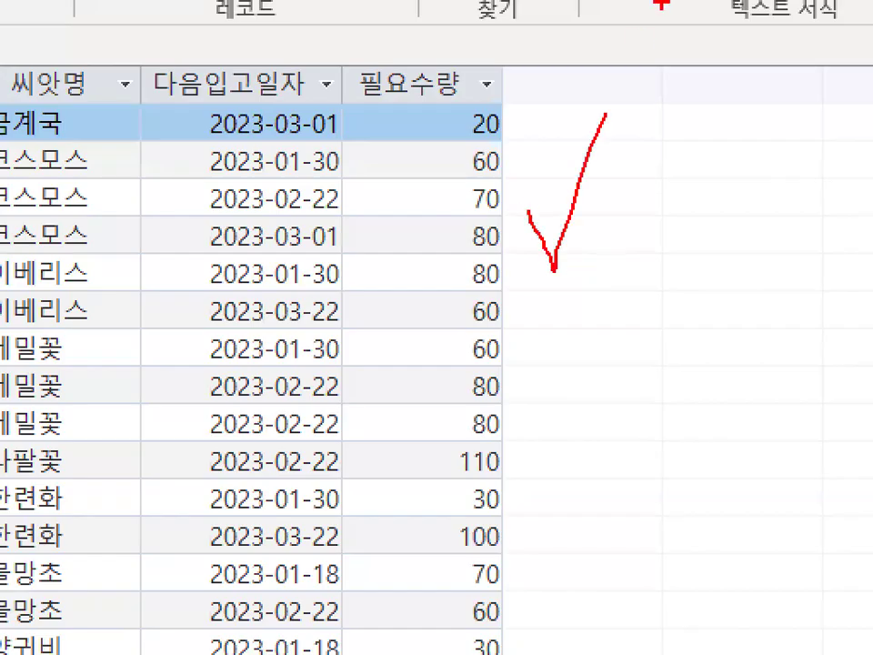
left_click_drag(672, 95, 405, 354)
left_click_drag(459, 135, 638, 376)
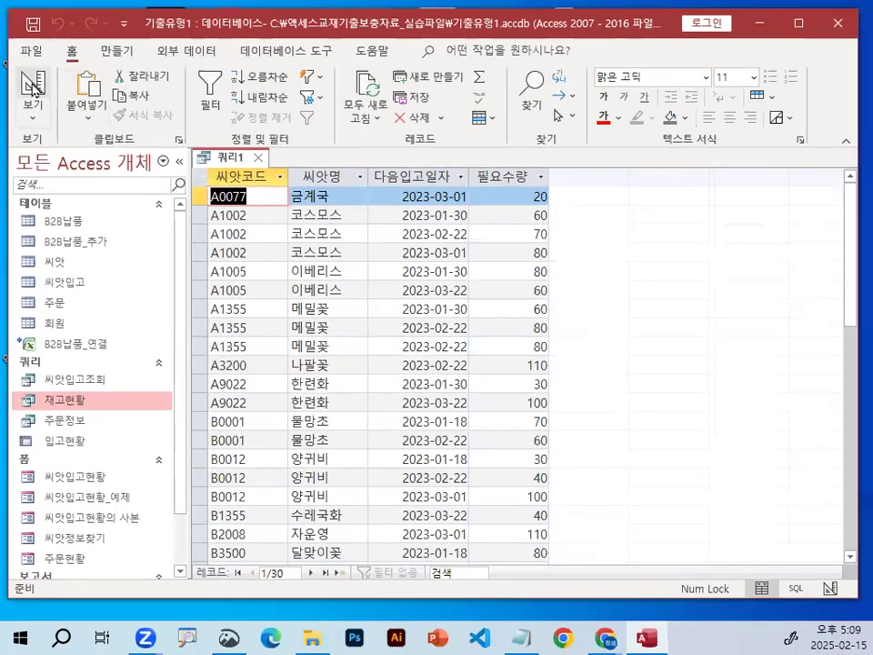
left_click(29, 85)
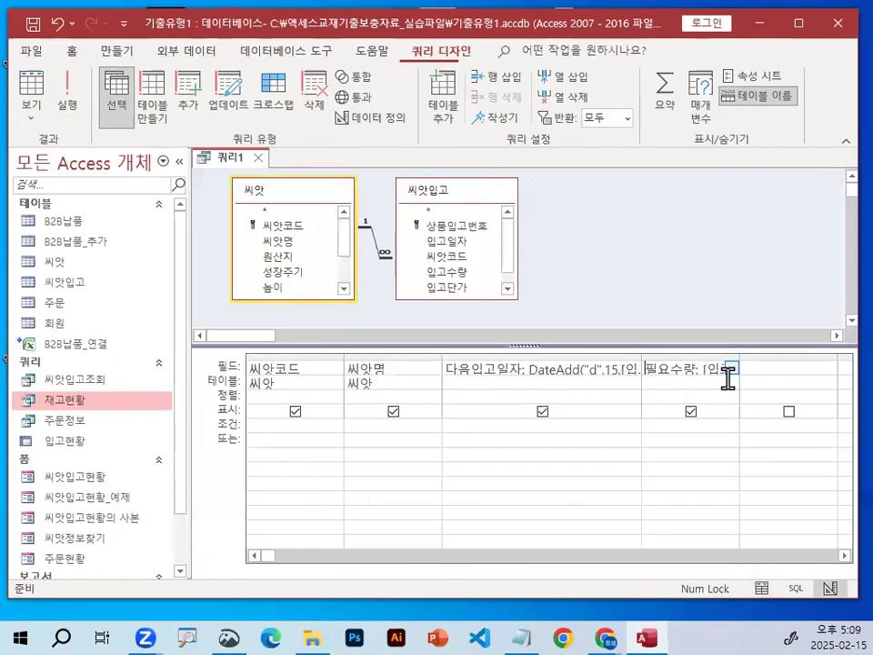
left_click(784, 368)
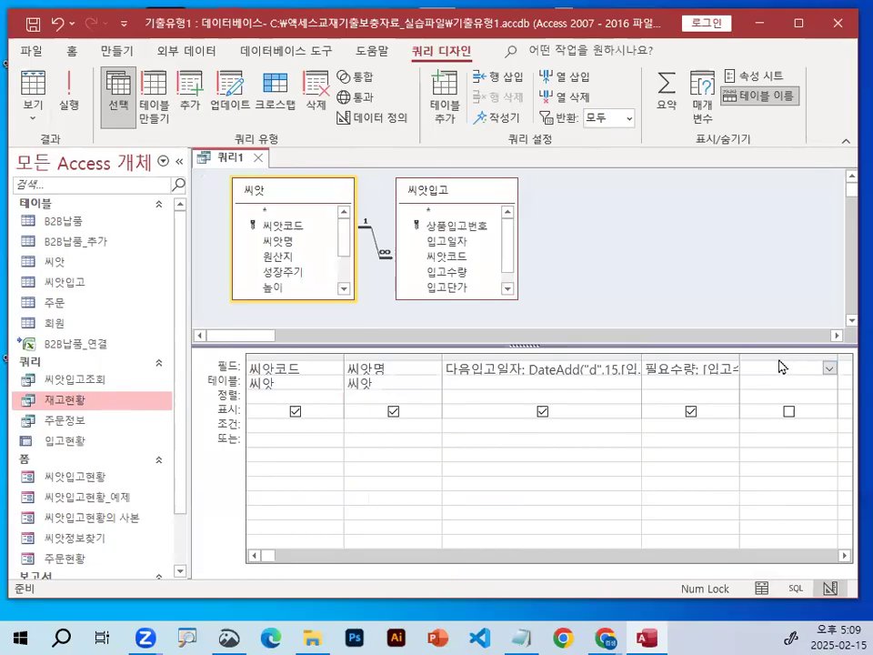
left_click(845, 555)
left_click(844, 556)
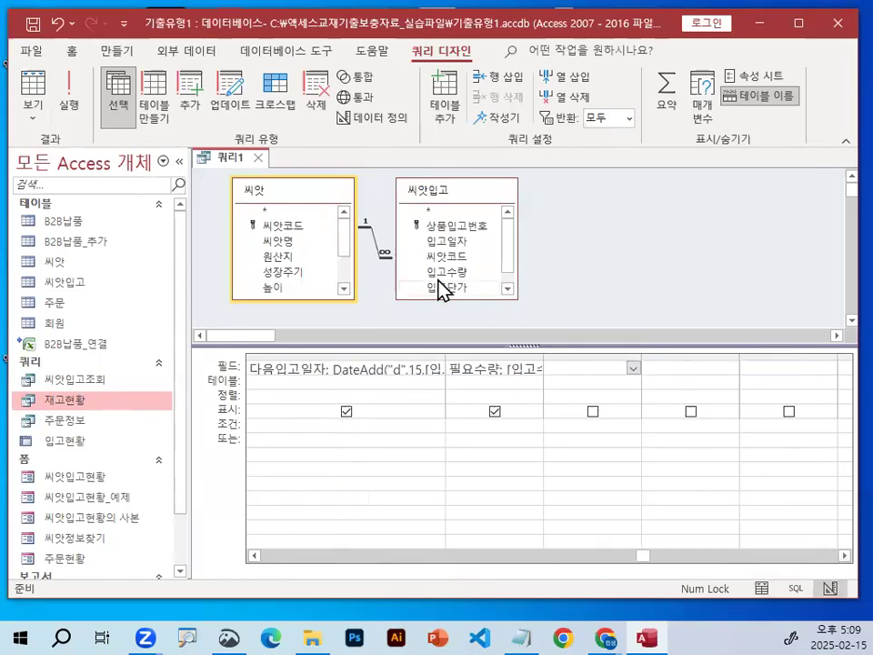
scroll(513, 277, "down", 1)
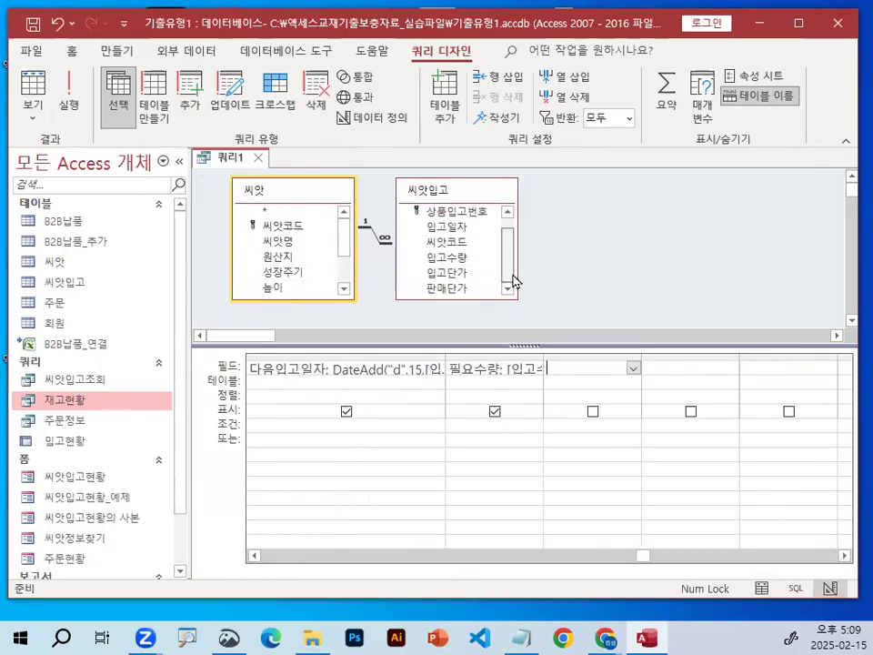
key("ctrl+1")
left_click(437, 189)
mouse_move(473, 197)
left_mouse_down()
mouse_move(413, 165)
mouse_move(455, 183)
left_mouse_up()
key("Escape")
double_click(450, 289)
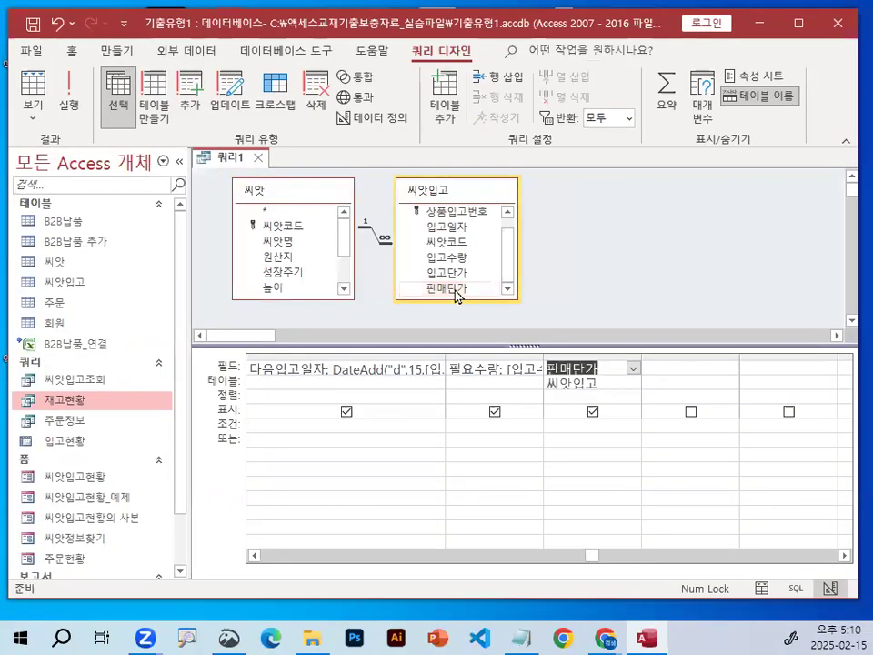
Turn off the display of the 판매단가 field in the query output.
key("ctrl+1")
left_click(594, 411)
mouse_move(624, 417)
left_mouse_down()
mouse_move(623, 425)
mouse_move(623, 418)
left_mouse_up()
key("Escape")
key("ctrl+1")
left_click(211, 411)
mouse_move(264, 416)
left_mouse_down()
mouse_move(220, 401)
mouse_move(275, 403)
left_mouse_up()
key("Escape")
left_click(593, 411)
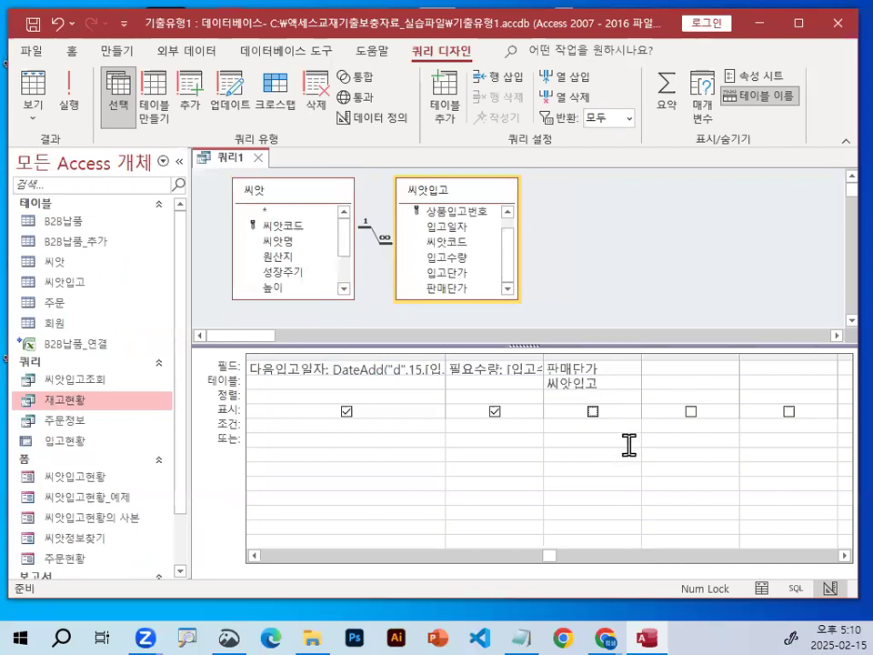
Enter the criterion <=10000 for the 판매단가 field.
key("ctrl+1")
left_click(585, 381)
mouse_move(638, 363)
left_mouse_down()
mouse_move(432, 285)
mouse_move(596, 330)
left_mouse_up()
mouse_move(273, 247)
left_mouse_down()
mouse_move(284, 265)
mouse_move(389, 147)
left_mouse_up()
key("Escape")
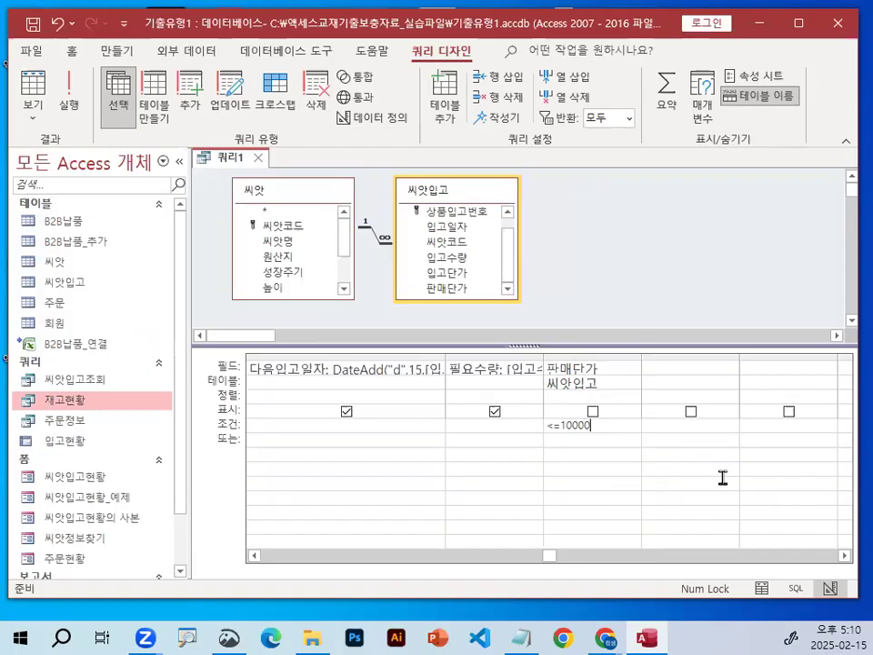
Run the query and review the record count and the rows that meet the 판매단가 criterion.
key("ctrl+1")
left_click(68, 89)
key("ctrl+1")
left_click(264, 621)
mouse_move(316, 530)
left_mouse_down()
mouse_move(262, 551)
mouse_move(348, 516)
left_mouse_up()
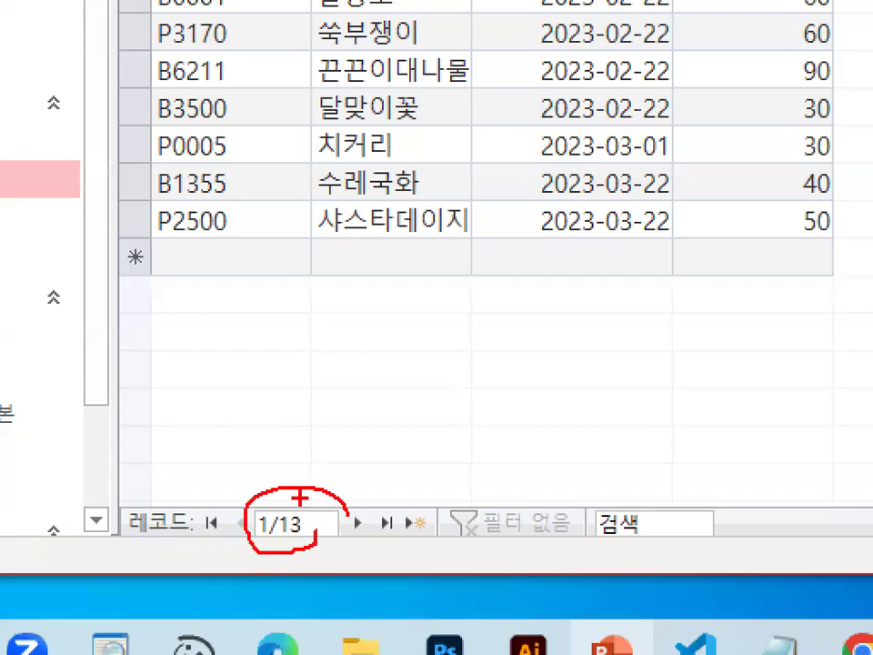
left_click_drag(273, 480, 329, 409)
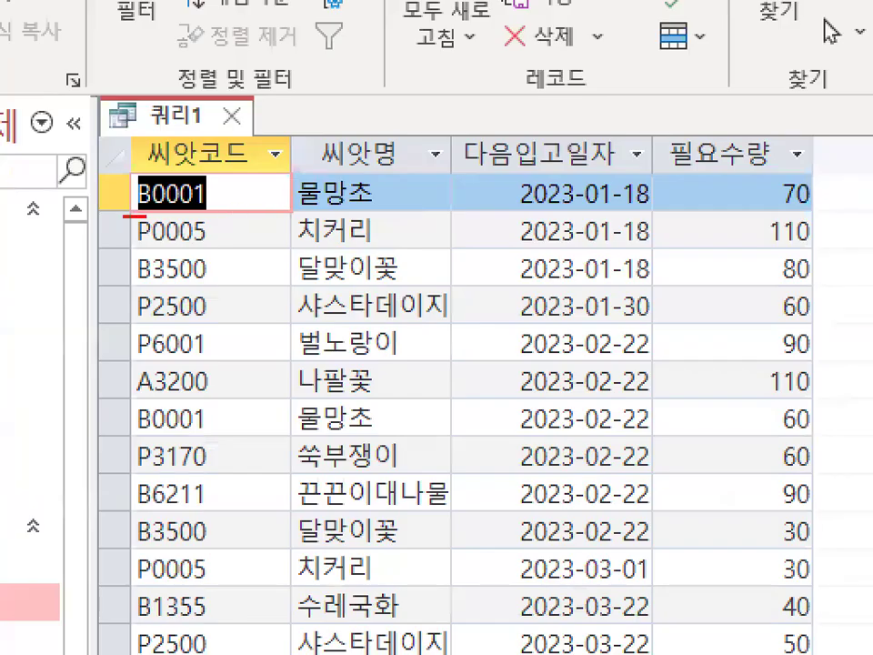
left_click_drag(202, 195, 438, 196)
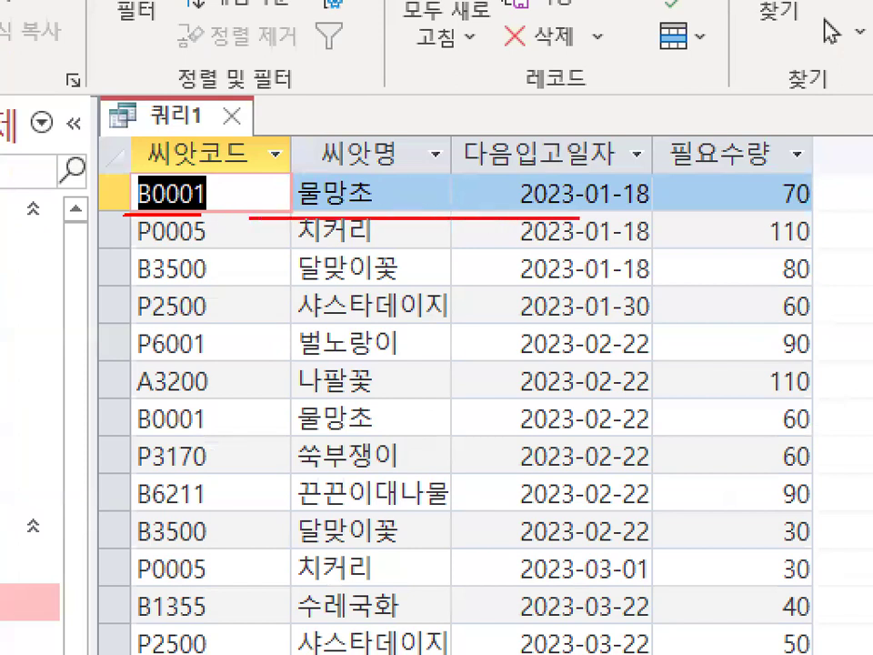
left_click_drag(578, 216, 813, 217)
mouse_move(802, 176)
left_mouse_down()
mouse_move(785, 202)
mouse_move(817, 178)
left_mouse_up()
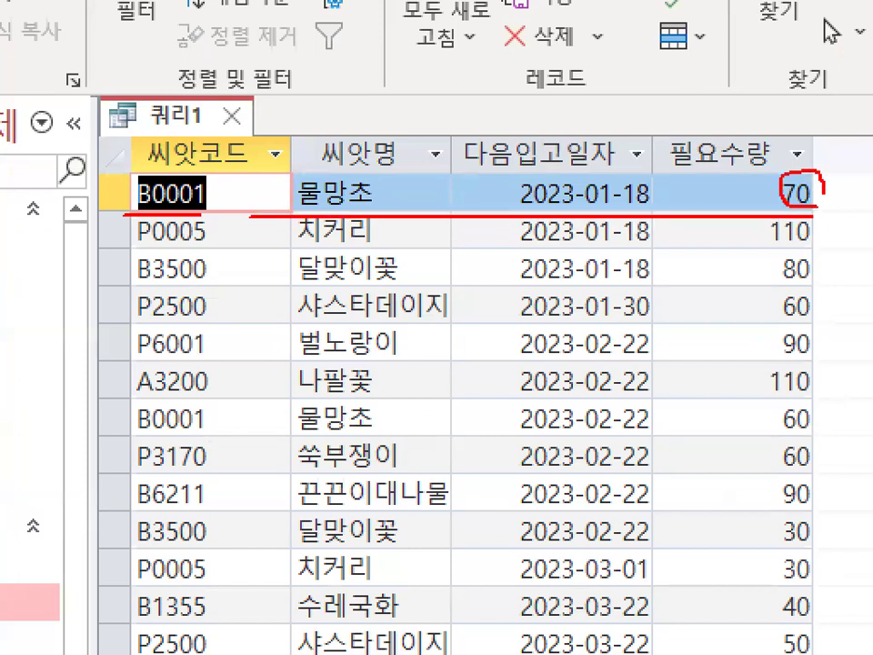
left_click_drag(505, 204, 650, 202)
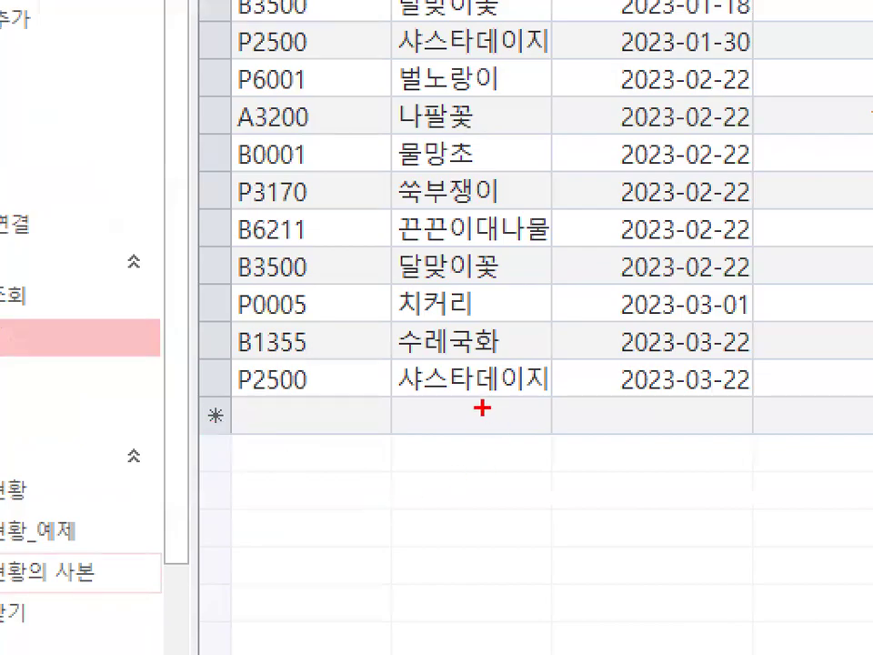
left_click_drag(394, 389, 850, 387)
key("Escape")
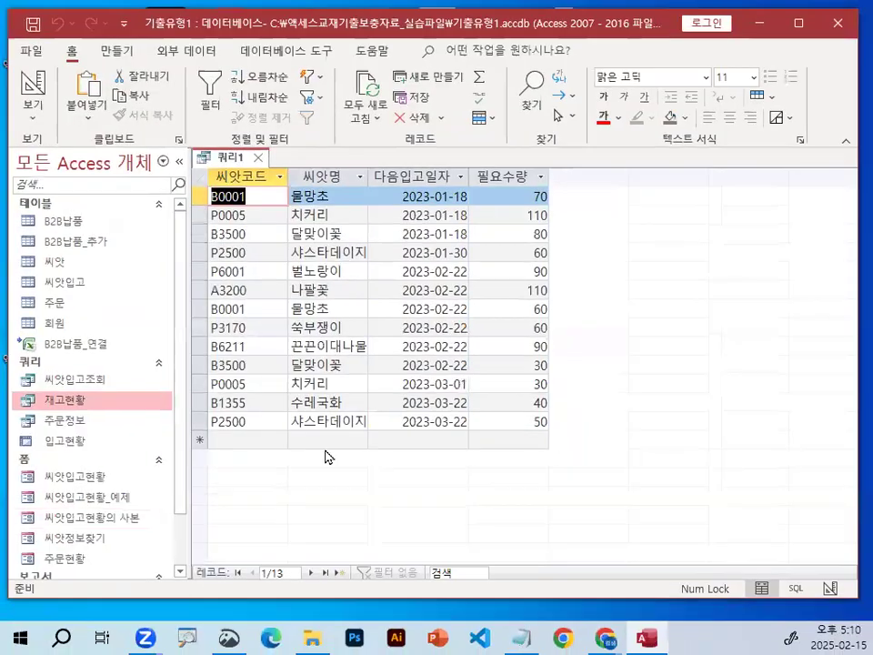
Check the 필요수량 value in the last row of the query results.
key("ctrl+1")
left_click(516, 414)
mouse_move(602, 429)
left_mouse_down()
mouse_move(602, 441)
mouse_move(629, 440)
left_mouse_up()
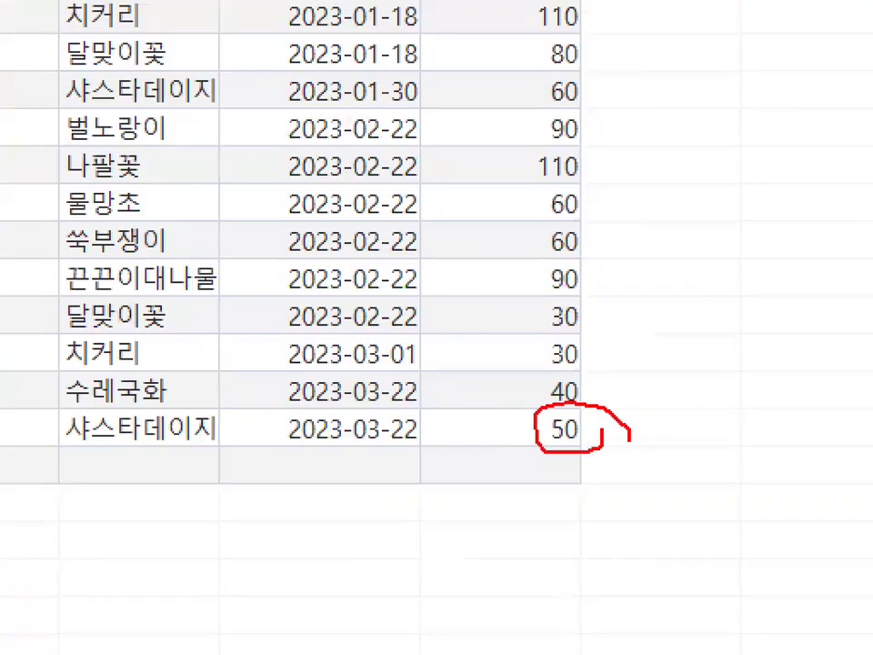
key("Escape")
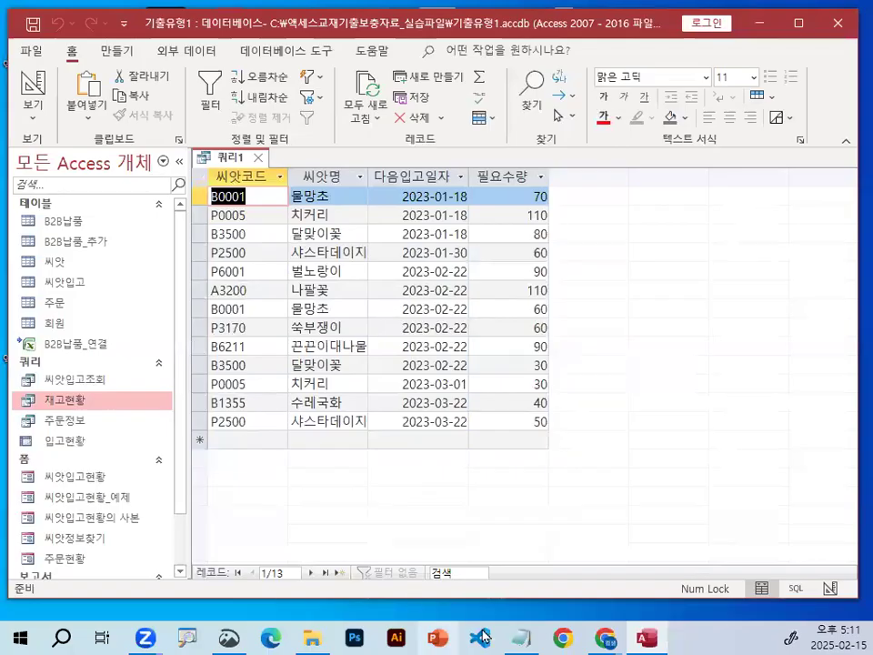
Switch to the Notepad class notes and read the problem 4 instructions on turning the checked select query into a 테이블 만들기 query.
key("alt+Tab")
scroll(418, 510, "up", 2)
scroll(410, 496, "up", 2)
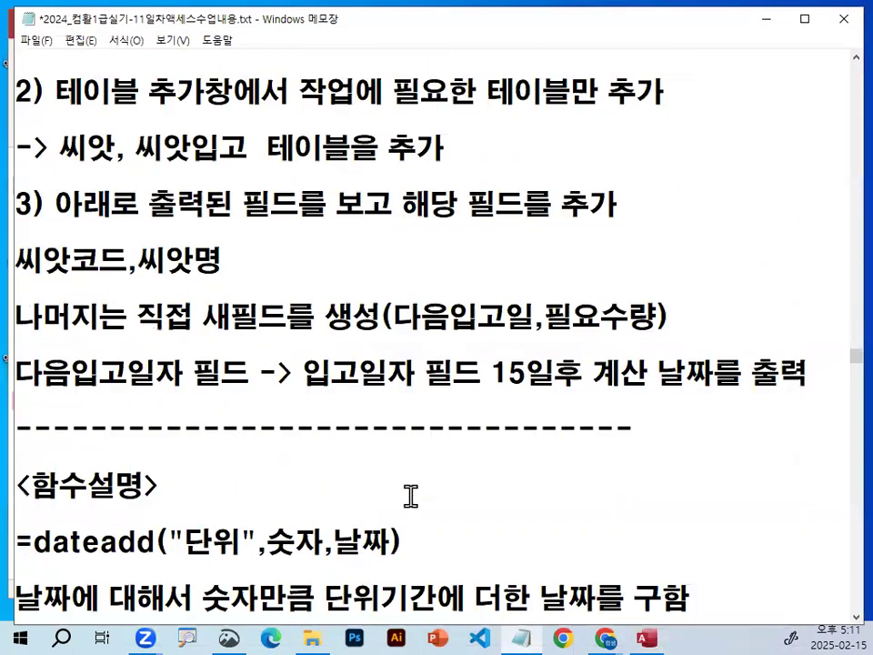
left_click_drag(191, 150, 491, 148)
scroll(382, 523, "up", 2)
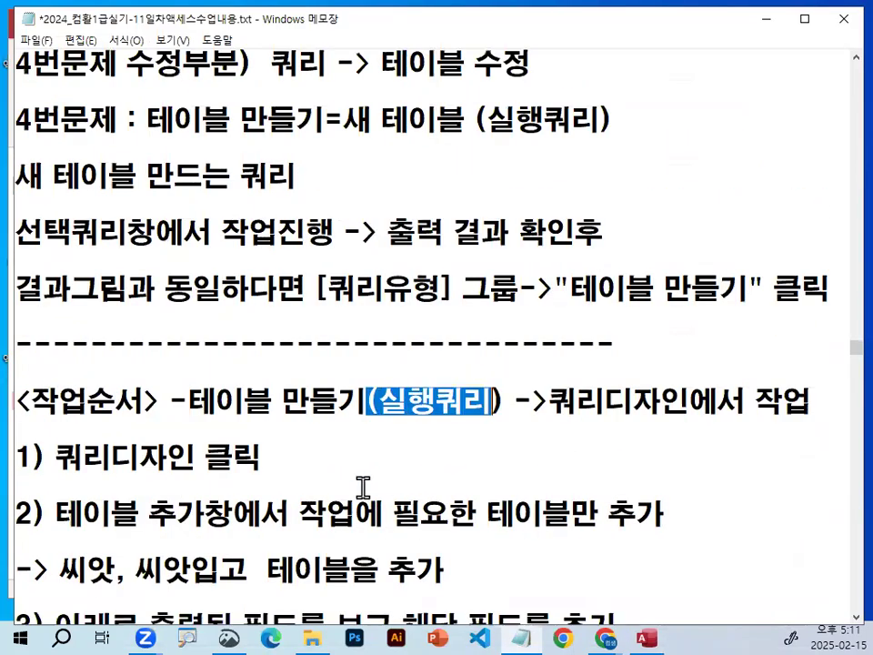
left_click_drag(390, 318, 622, 318)
left_click_drag(16, 373, 245, 372)
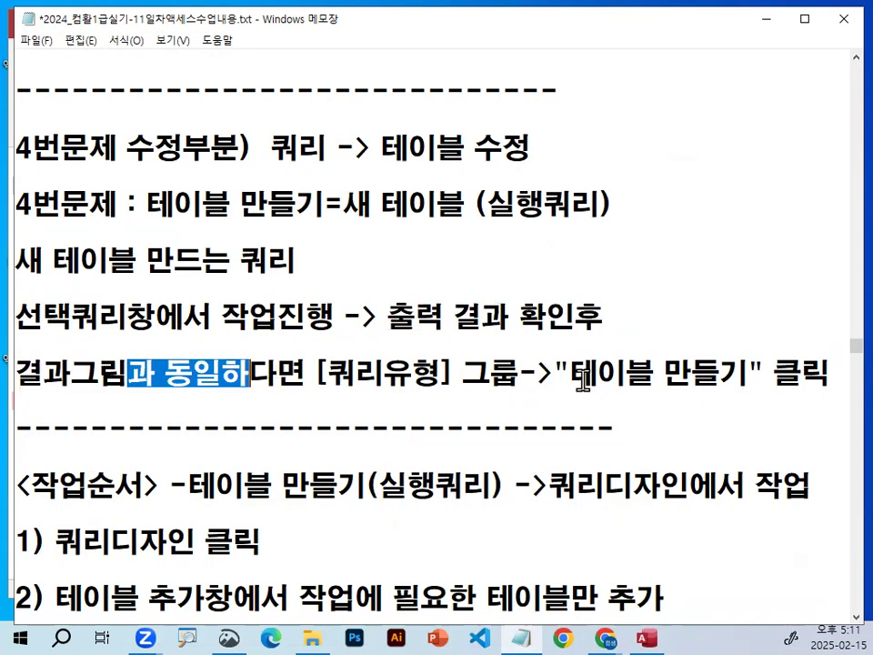
left_click_drag(570, 373, 754, 373)
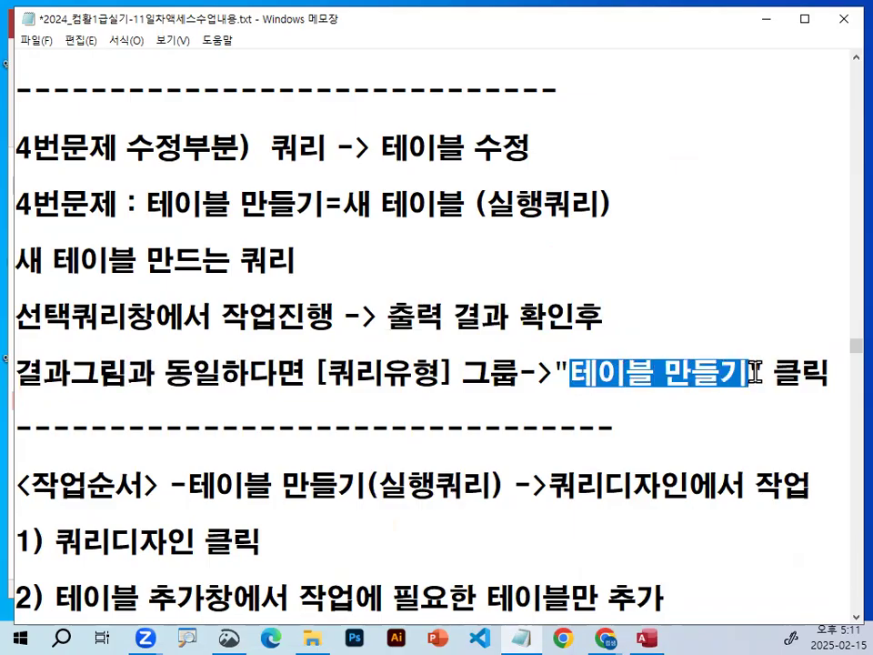
left_click(751, 373)
left_click_drag(324, 373, 724, 375)
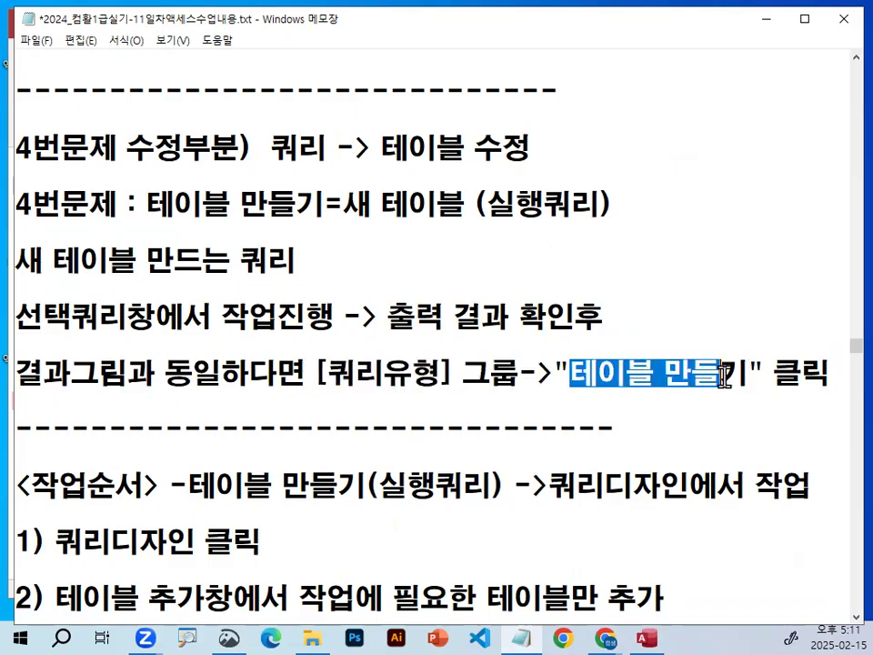
left_click(771, 23)
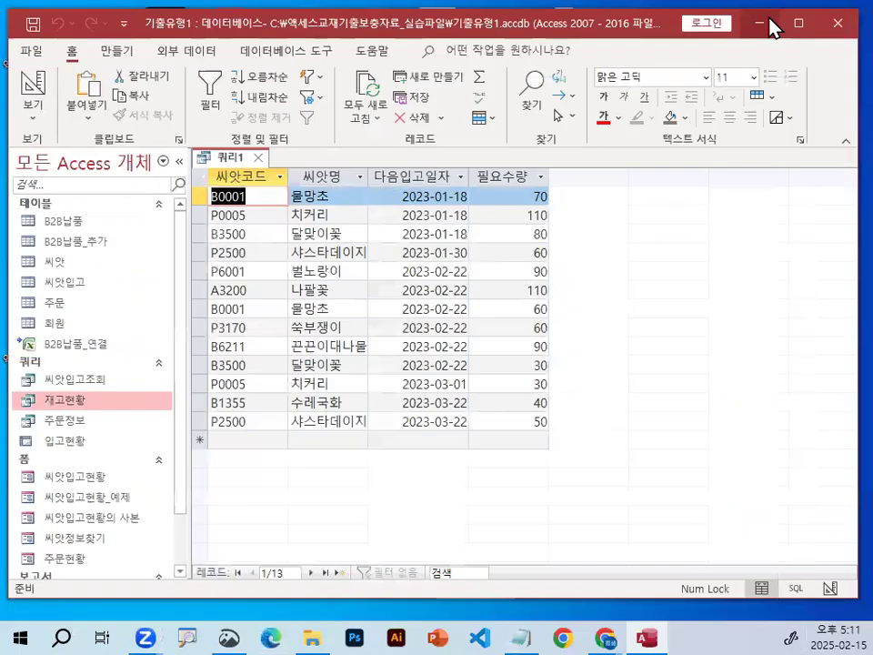
Return the query to Design view and change its type to 테이블 만들기 (Make Table).
left_click(32, 86)
mouse_move(183, 190)
left_mouse_down()
mouse_move(159, 136)
mouse_move(180, 189)
left_mouse_up()
mouse_move(269, 189)
left_mouse_down()
mouse_move(213, 163)
mouse_move(262, 194)
left_mouse_up()
mouse_move(332, 137)
left_mouse_down()
mouse_move(291, 172)
mouse_move(341, 195)
left_mouse_up()
mouse_move(509, 132)
left_mouse_down()
mouse_move(455, 177)
mouse_move(527, 202)
left_mouse_up()
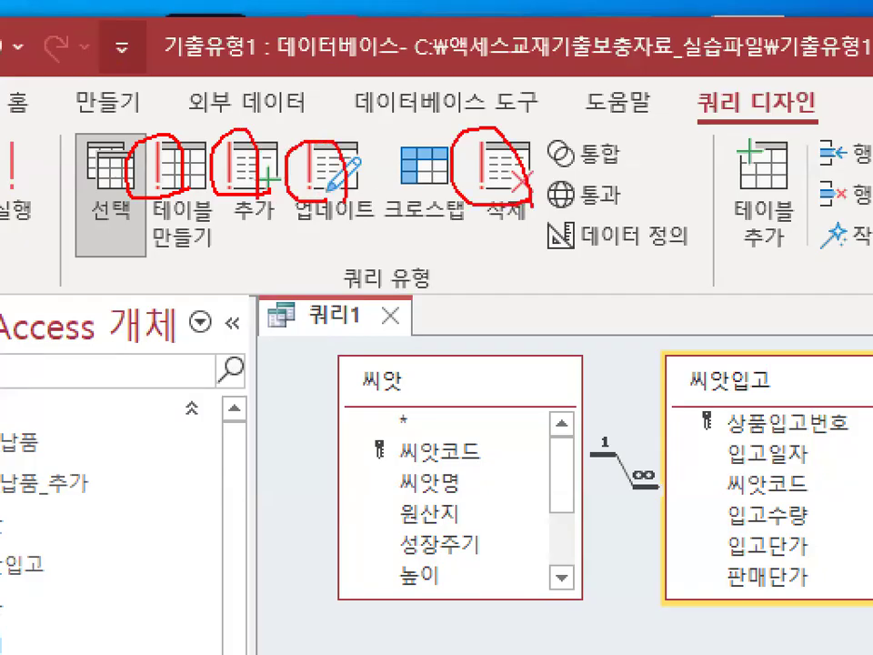
key("Escape")
key("ctrl+1")
left_click(167, 92)
mouse_move(169, 63)
left_mouse_down()
mouse_move(77, 100)
mouse_move(150, 144)
left_mouse_up()
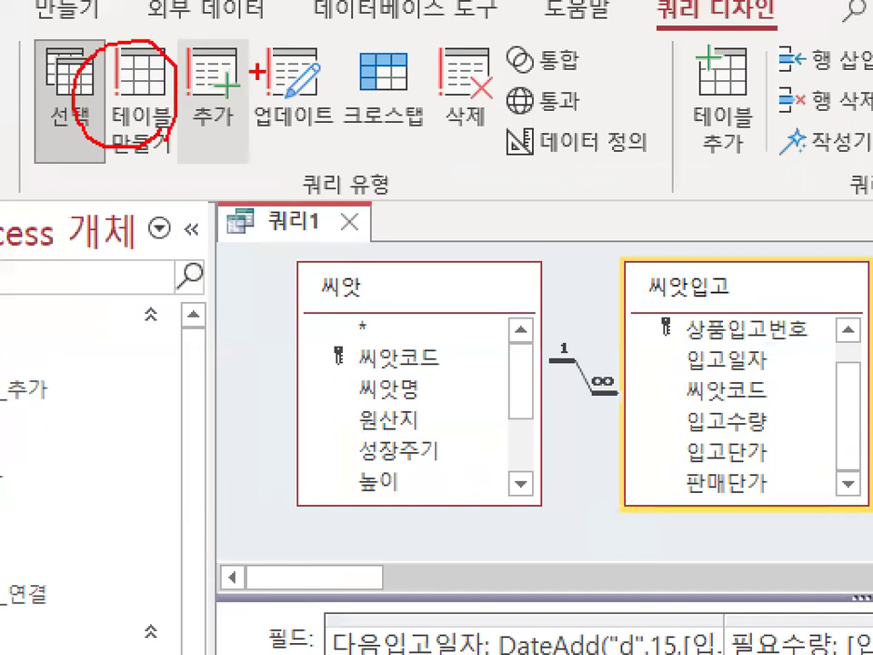
key("Escape")
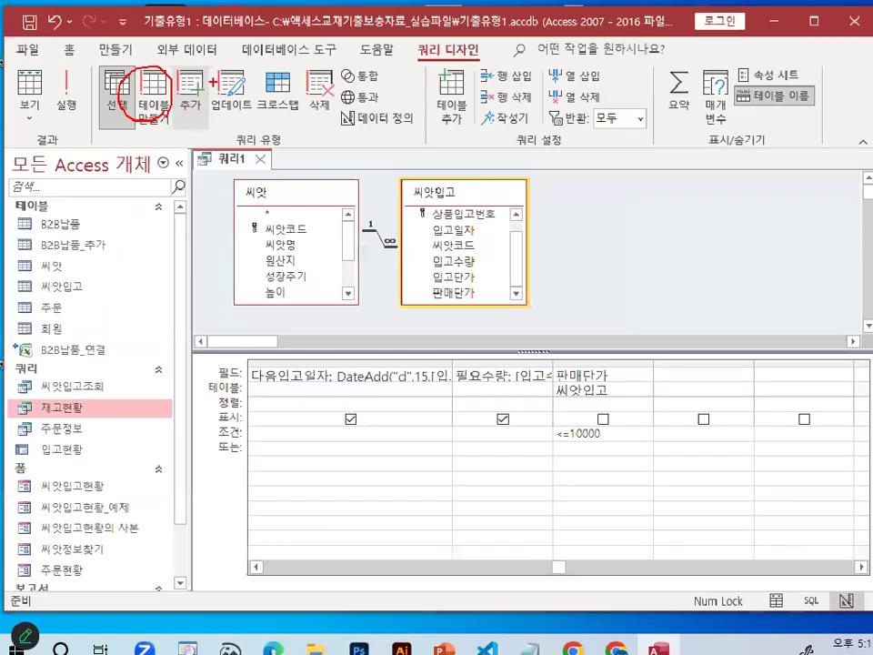
left_click(154, 98)
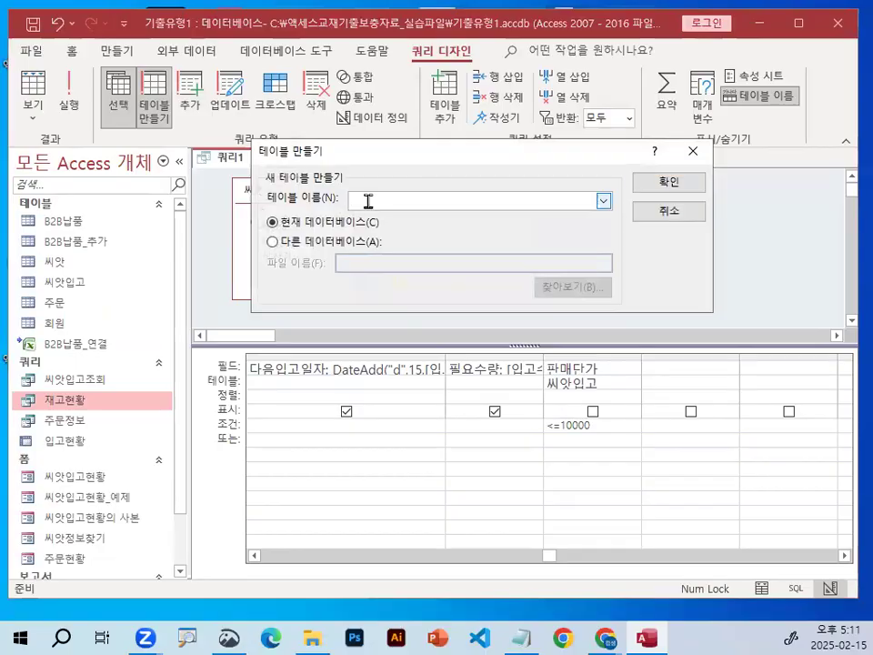
Enter 다음씨앗입고관리 as the name of the new table, keeping the current database as its destination.
key("ctrl+1")
mouse_move(442, 206)
left_mouse_down()
mouse_move(332, 216)
mouse_move(441, 157)
mouse_move(447, 224)
left_mouse_up()
left_click_drag(369, 175, 477, 84)
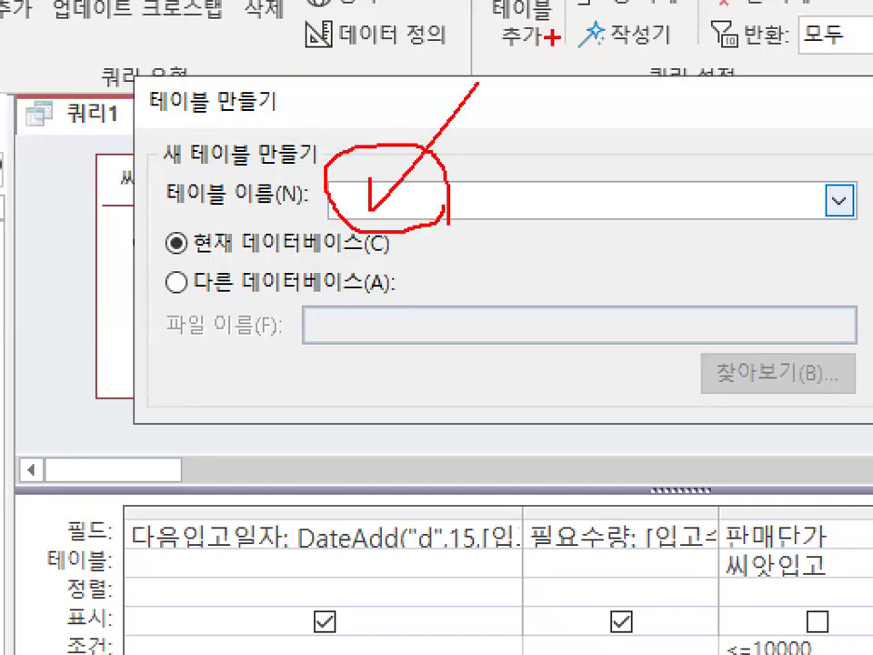
left_click_drag(464, 206, 425, 173)
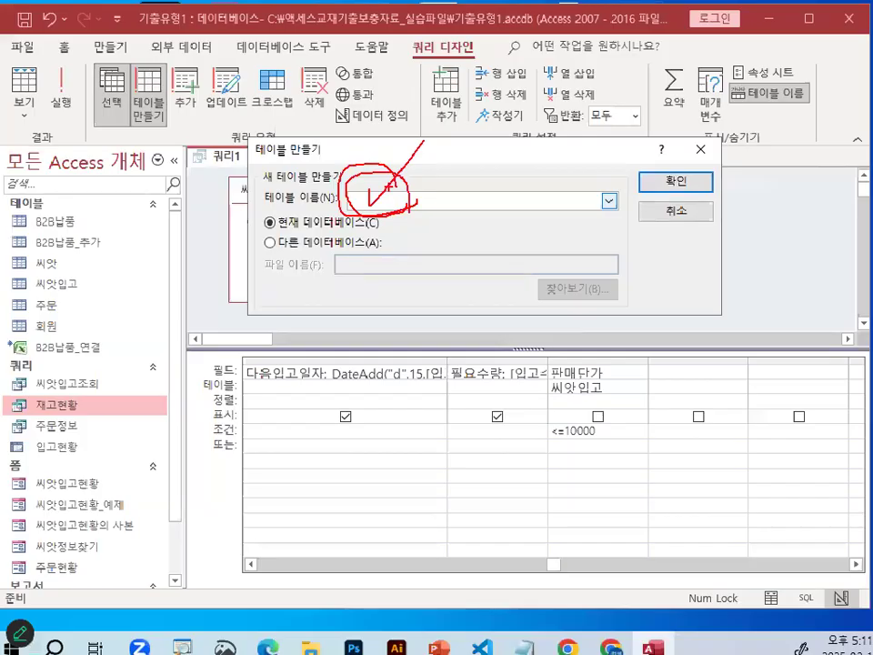
key("Escape")
left_click_drag(0, 276, 178, 318)
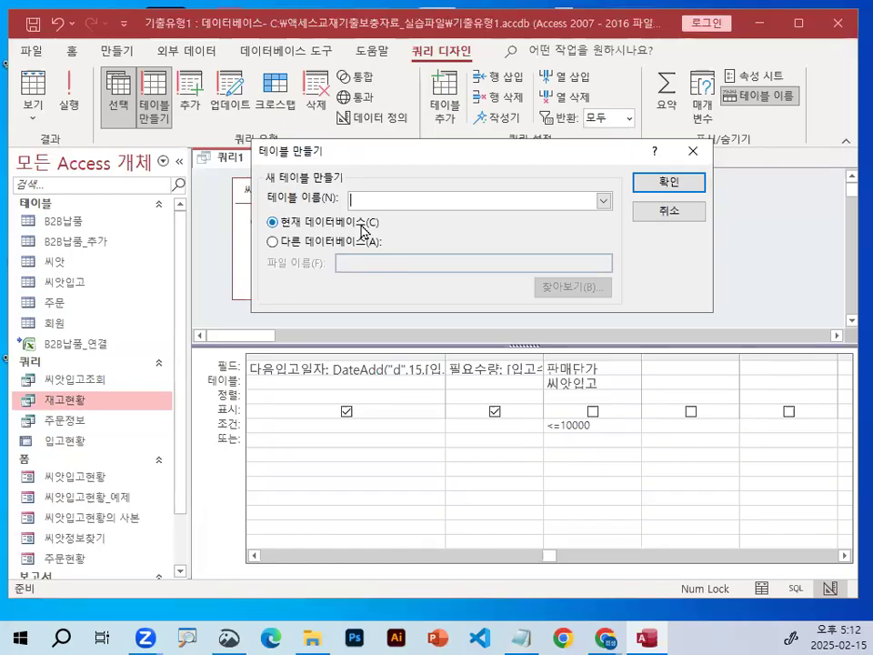
type("ㄷㅏㅁ으")
key("BackSpace")
key("BackSpace")
key("BackSpace")
type("다음입고")
key("BackSpace")
key("BackSpace")
type("씨앗")
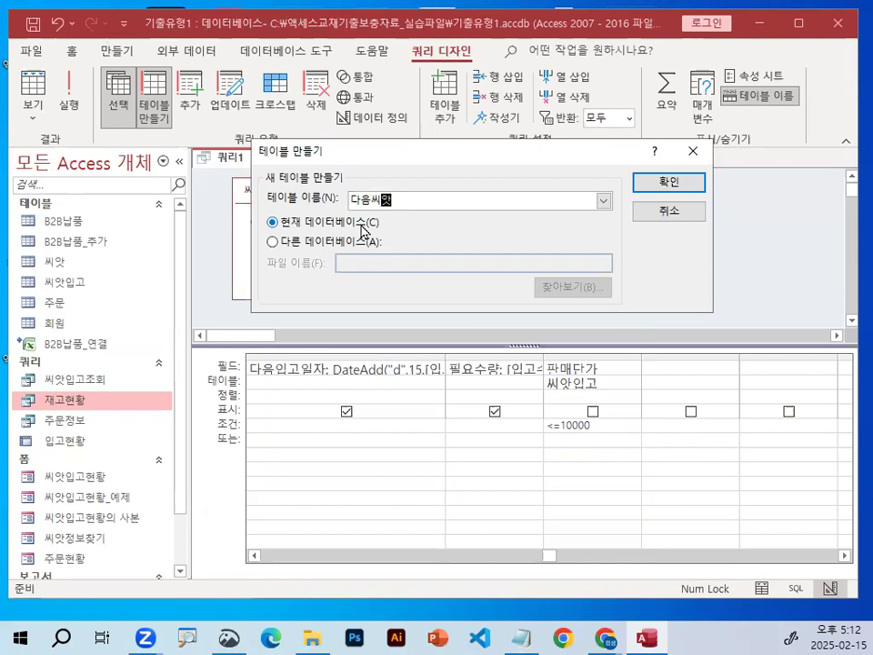
type("입고관리")
Check the entered table name and accept the make-table settings.
key("ctrl+1")
left_click(390, 215)
mouse_move(491, 197)
left_mouse_down()
mouse_move(461, 141)
mouse_move(467, 180)
left_mouse_up()
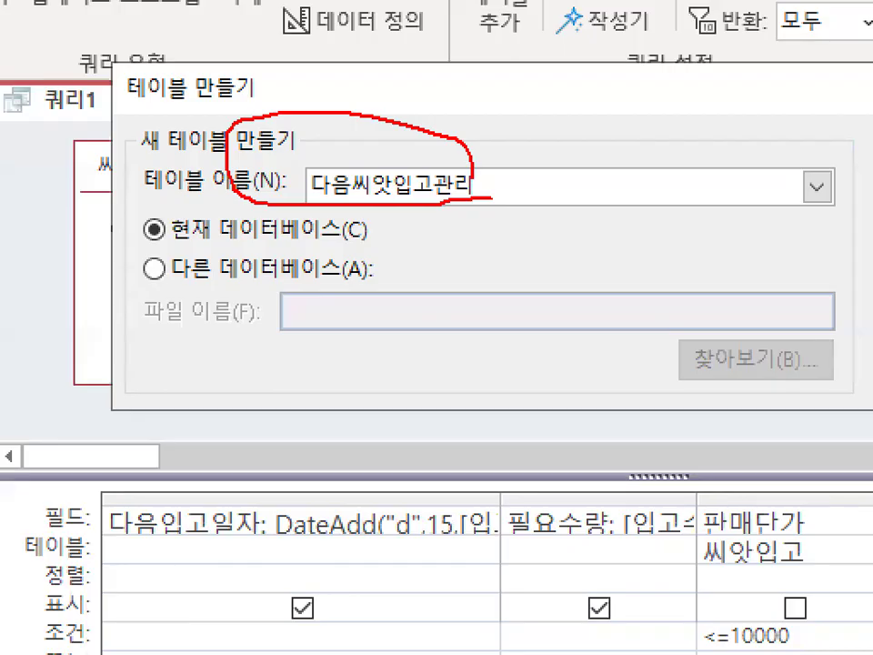
left_click_drag(389, 125, 462, 31)
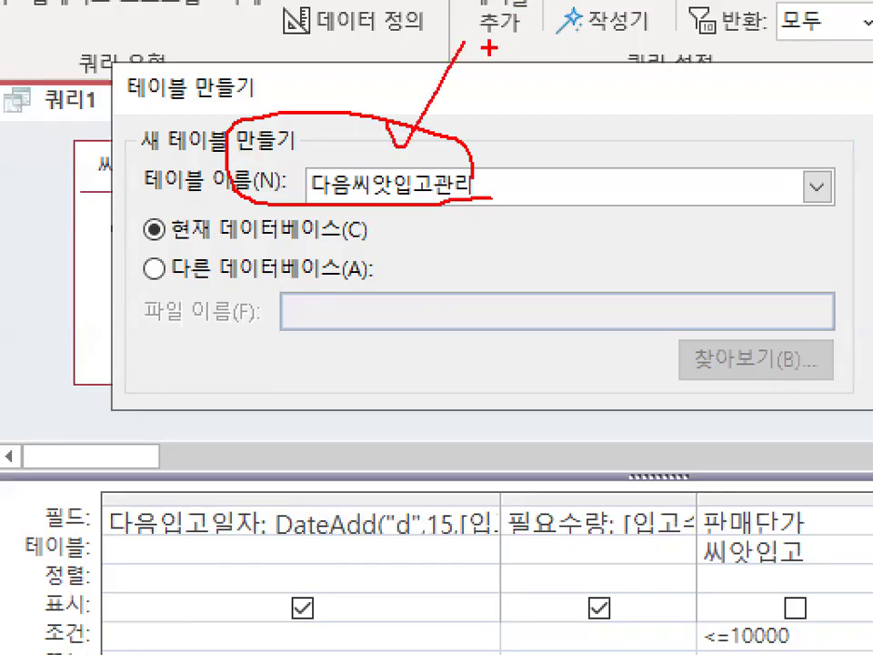
key("Escape")
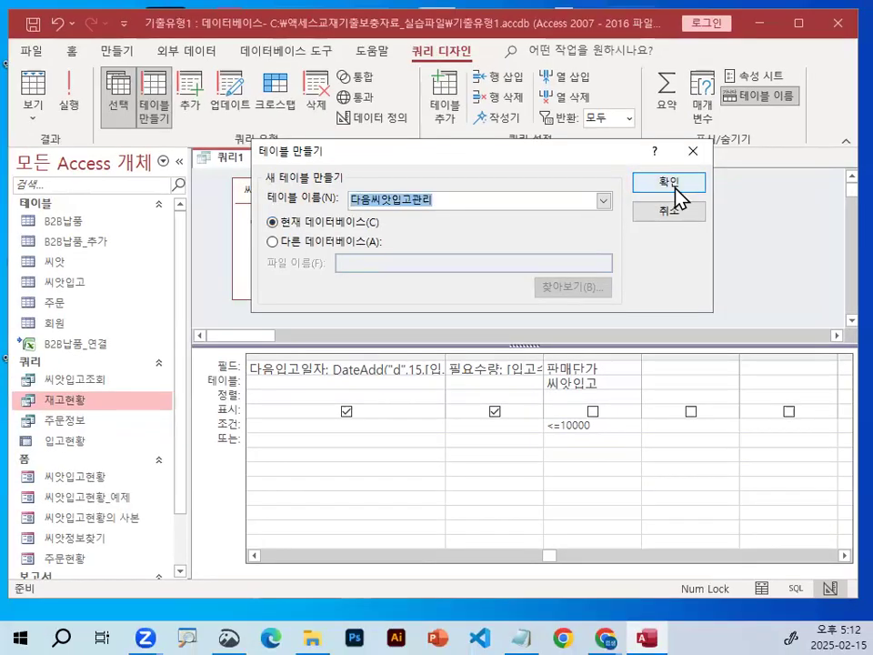
key("ctrl+1")
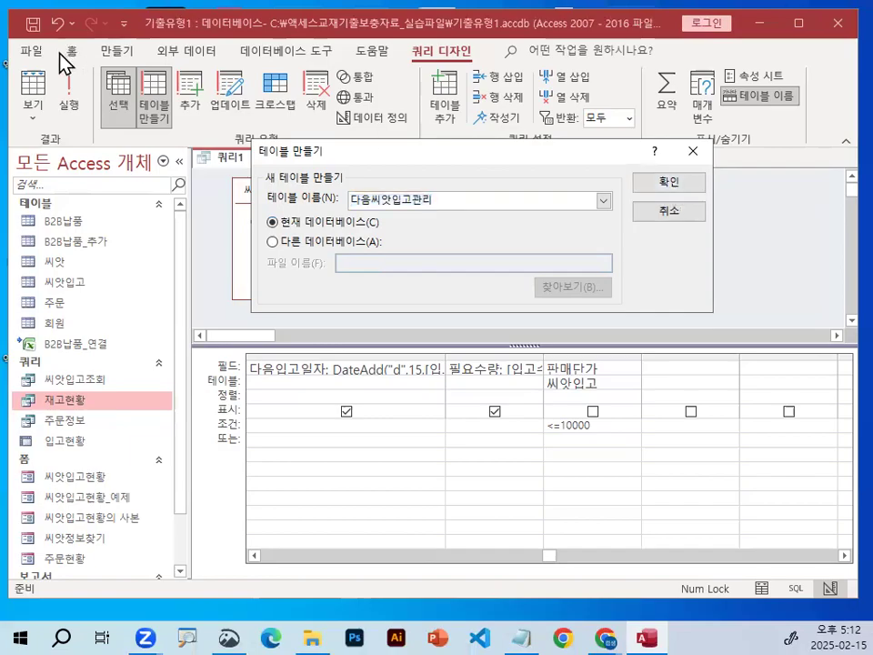
mouse_move(124, 91)
left_mouse_down()
mouse_move(102, 101)
mouse_move(123, 85)
mouse_move(125, 105)
left_mouse_up()
mouse_move(329, 191)
left_mouse_down()
mouse_move(320, 133)
mouse_move(340, 182)
left_mouse_up()
key("Escape")
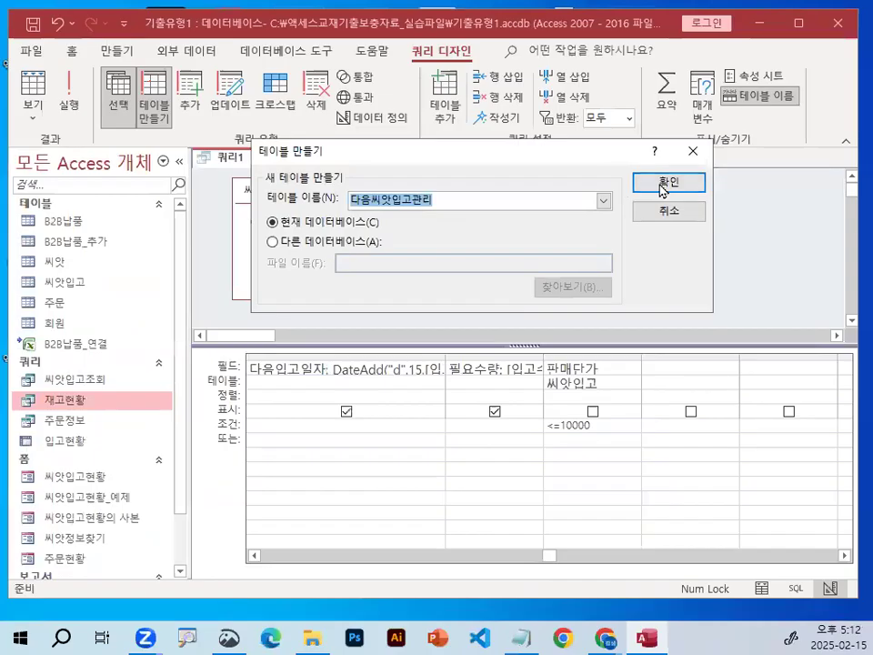
left_click(661, 186)
left_click_drag(98, 103, 161, 121)
mouse_move(214, 180)
left_mouse_down()
mouse_move(233, 166)
mouse_move(302, 199)
left_mouse_up()
key("Escape")
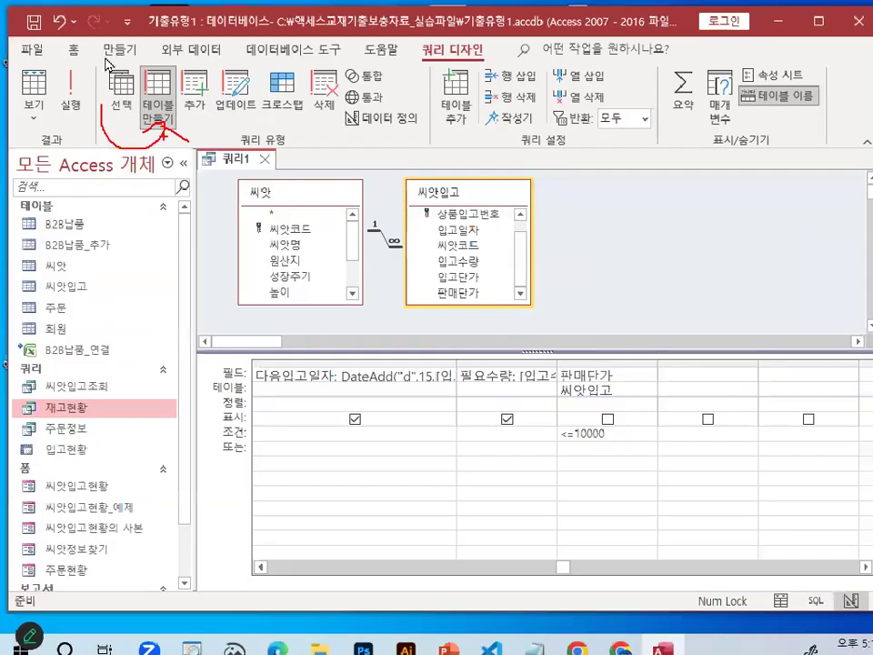
key("ctrl+1")
mouse_move(274, 106)
left_mouse_down()
mouse_move(238, 160)
mouse_move(290, 146)
left_mouse_up()
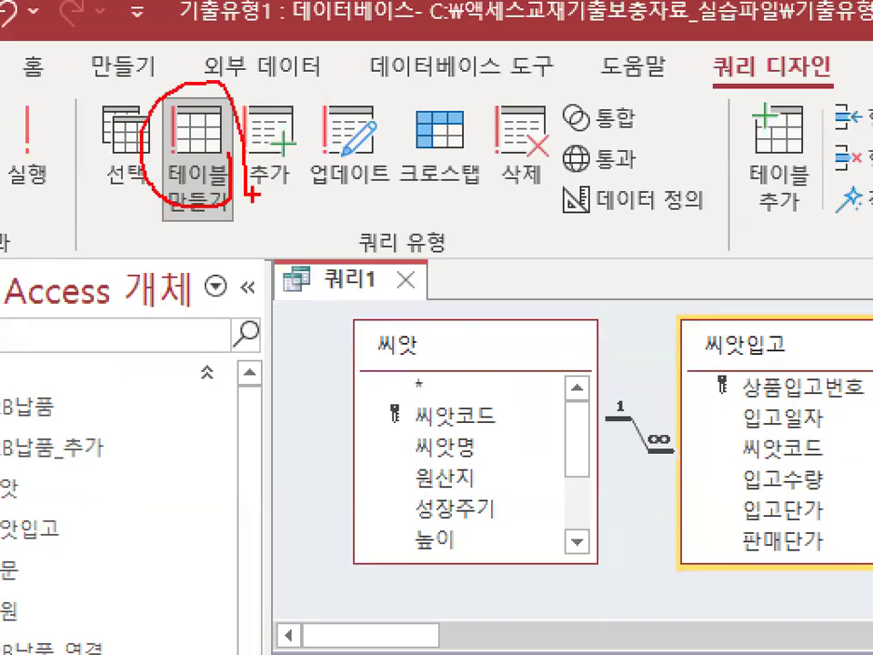
mouse_move(323, 157)
left_mouse_down()
mouse_move(292, 90)
mouse_move(349, 138)
left_mouse_up()
left_click_drag(227, 172, 239, 172)
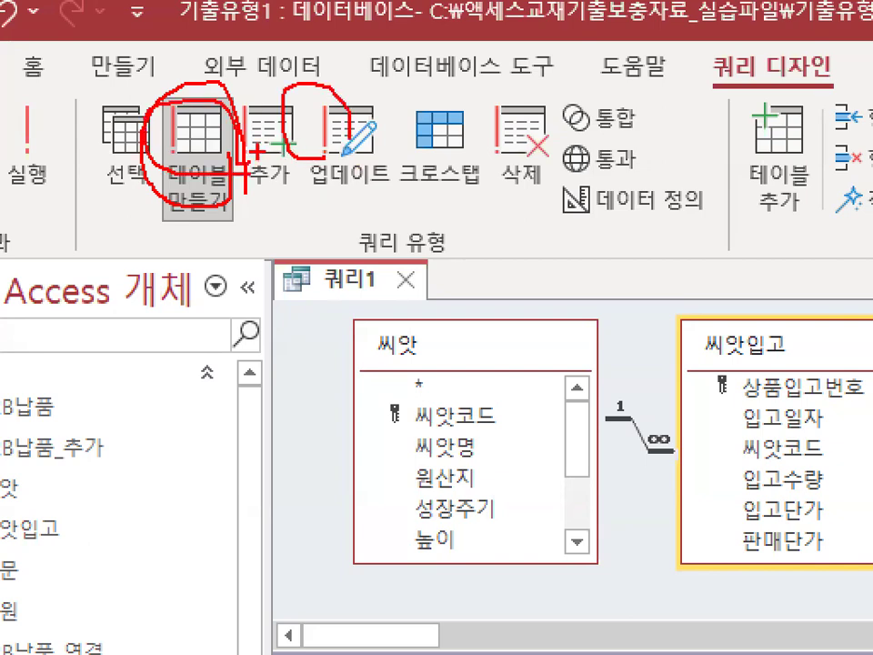
key("Escape")
key("ctrl+1")
mouse_move(167, 114)
left_mouse_down()
mouse_move(164, 121)
mouse_move(174, 105)
mouse_move(173, 115)
left_mouse_up()
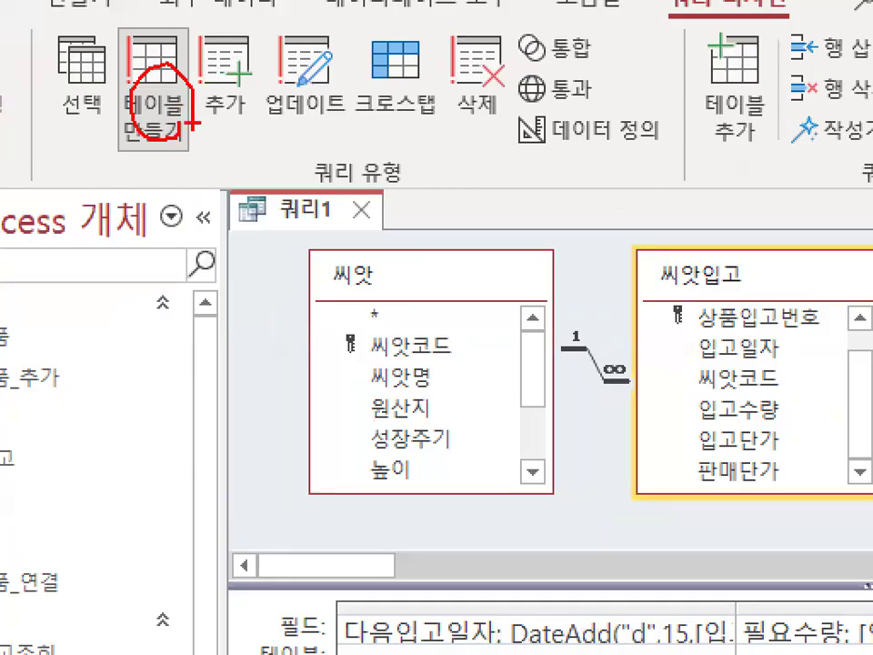
key("Escape")
Run the make-table query and confirm the creation of the new table.
left_click(68, 91)
key("ctrl+1")
left_click_drag(332, 324, 498, 328)
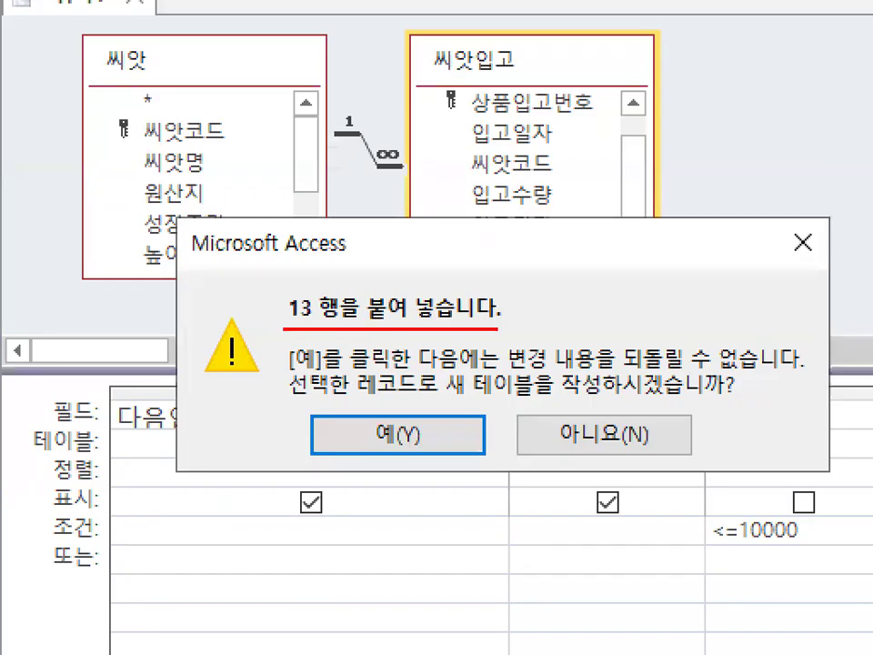
mouse_move(457, 397)
left_mouse_down()
mouse_move(598, 397)
mouse_move(575, 380)
mouse_move(604, 393)
left_mouse_up()
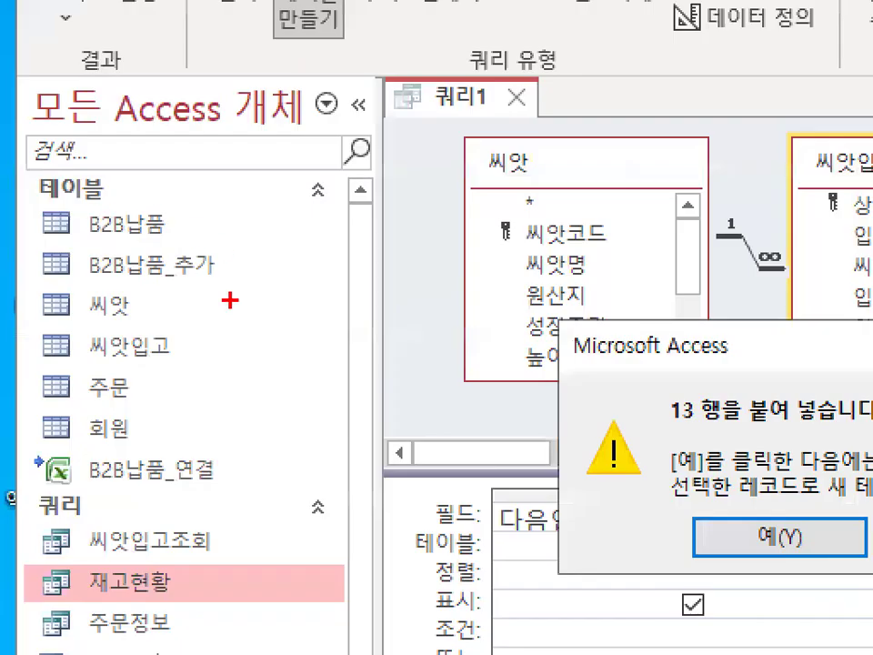
left_click_drag(107, 296, 122, 291)
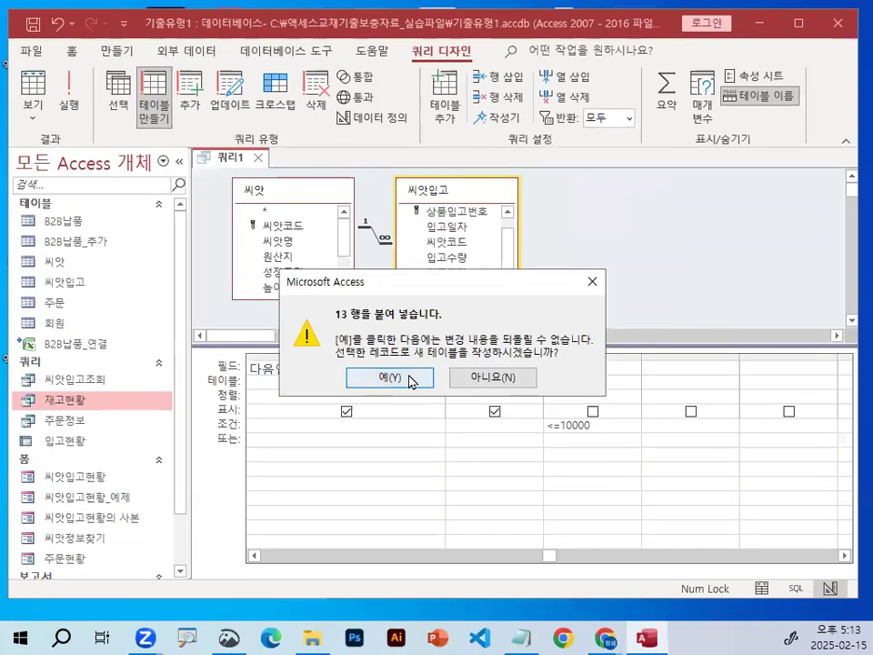
left_click(410, 380)
Check the object list for the 다음씨앗입고관리 table and look over the query design.
left_click_drag(44, 270, 81, 269)
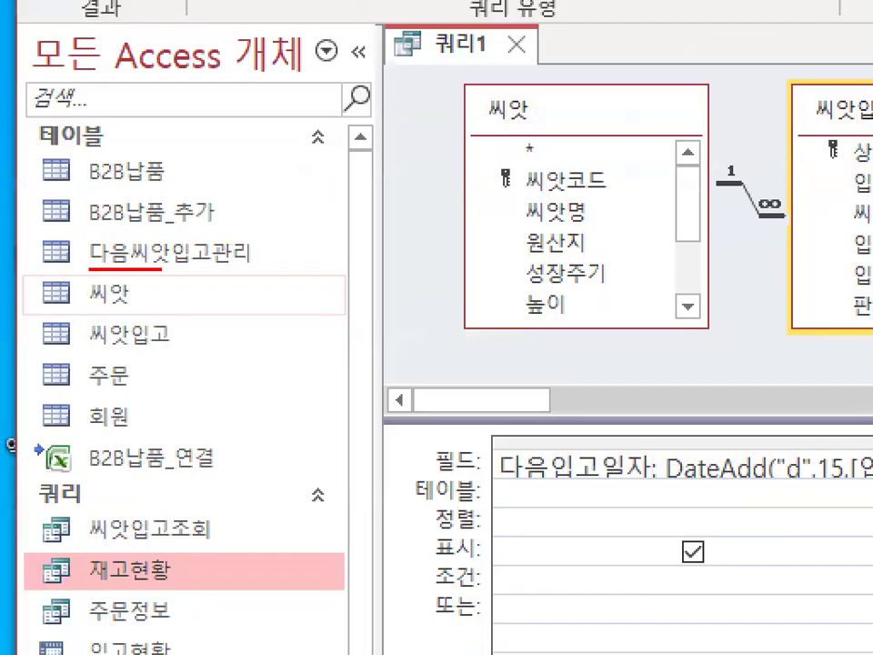
left_click_drag(162, 269, 261, 271)
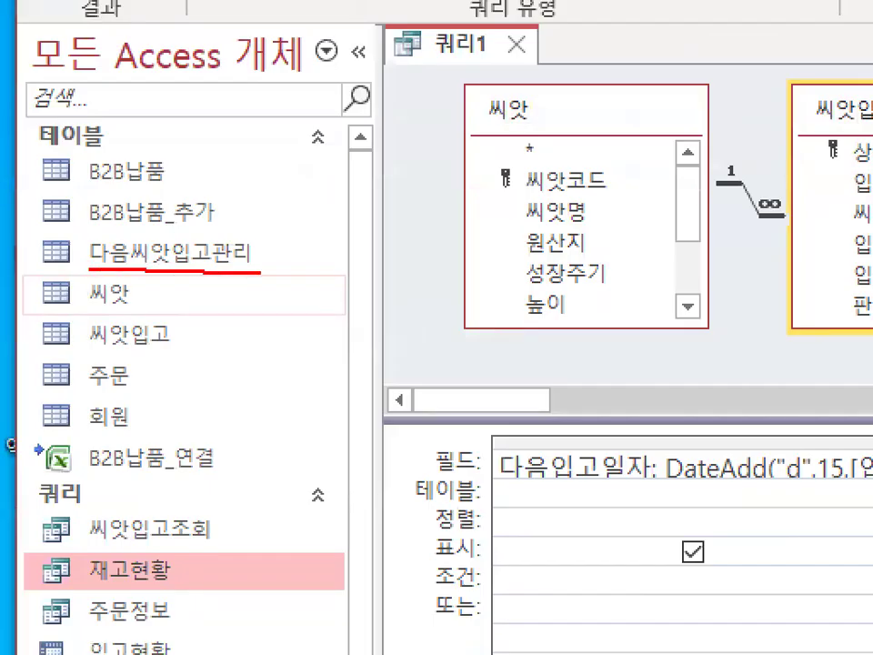
mouse_move(100, 271)
left_mouse_down()
mouse_move(259, 243)
mouse_move(274, 257)
left_mouse_up()
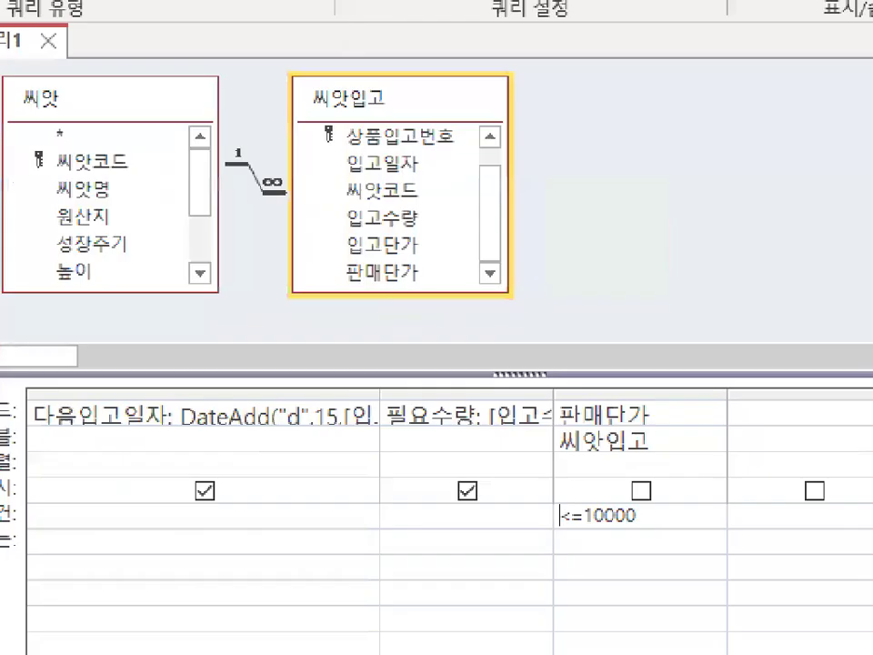
mouse_move(778, 417)
left_mouse_down()
mouse_move(389, 595)
mouse_move(782, 514)
left_mouse_up()
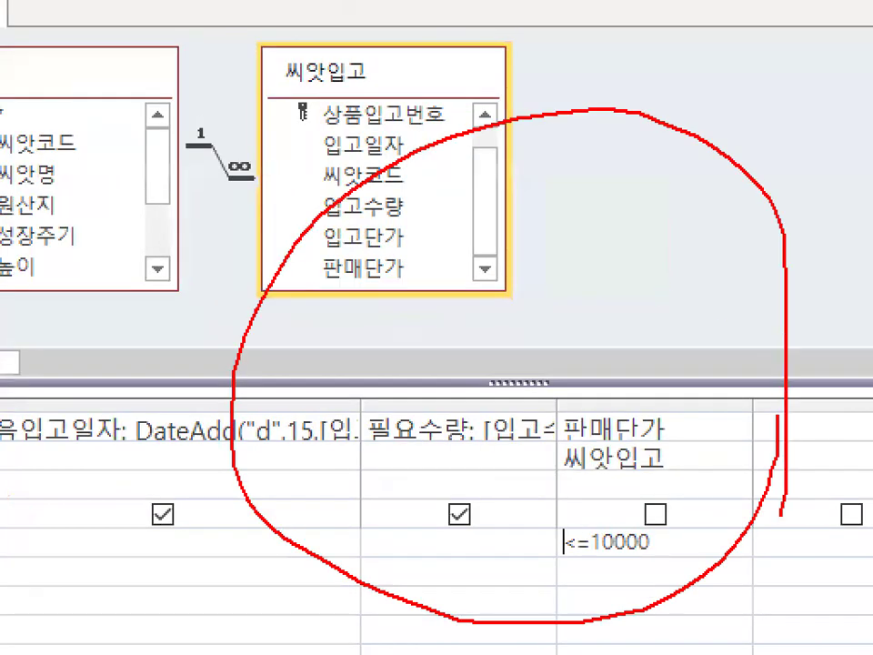
key("Escape")
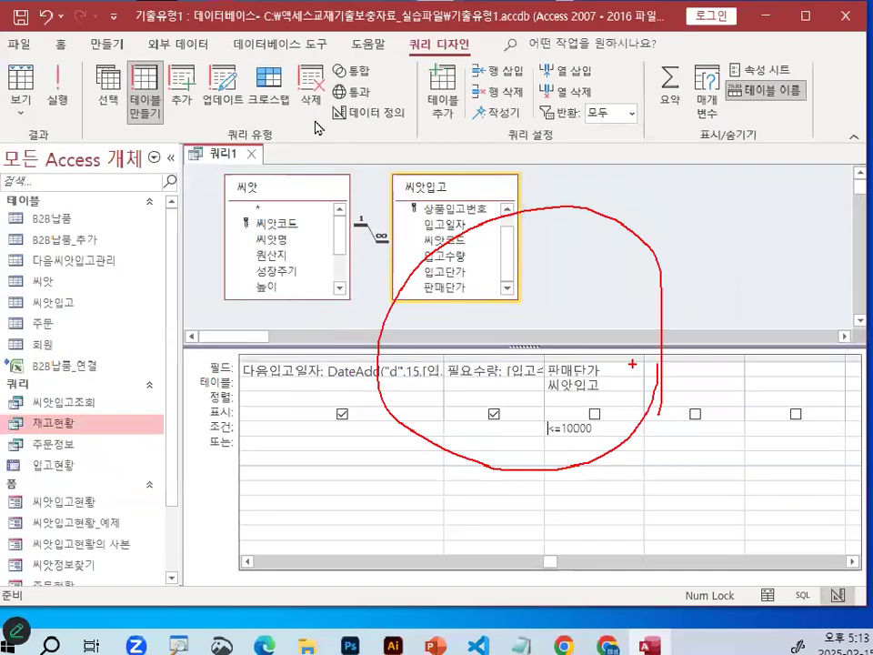
Save the make-table query under the name 다음입고일생성.
left_click(32, 22)
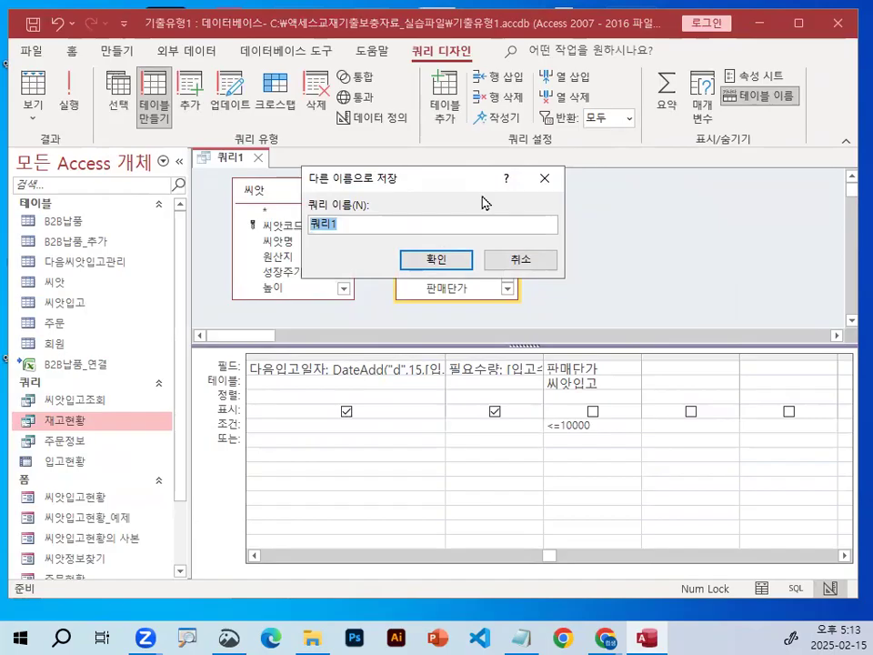
type("다음입고일생성")
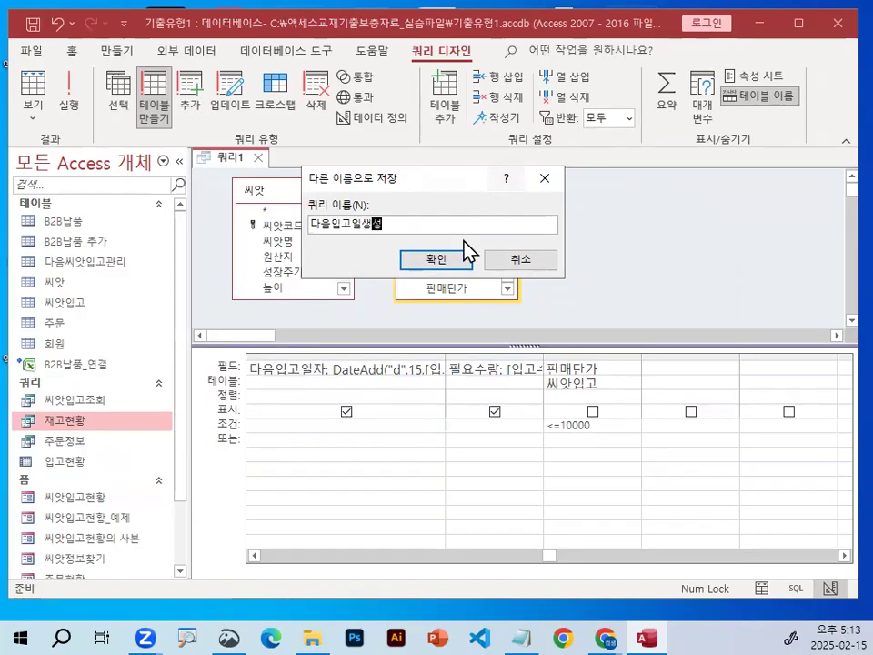
left_click(440, 261)
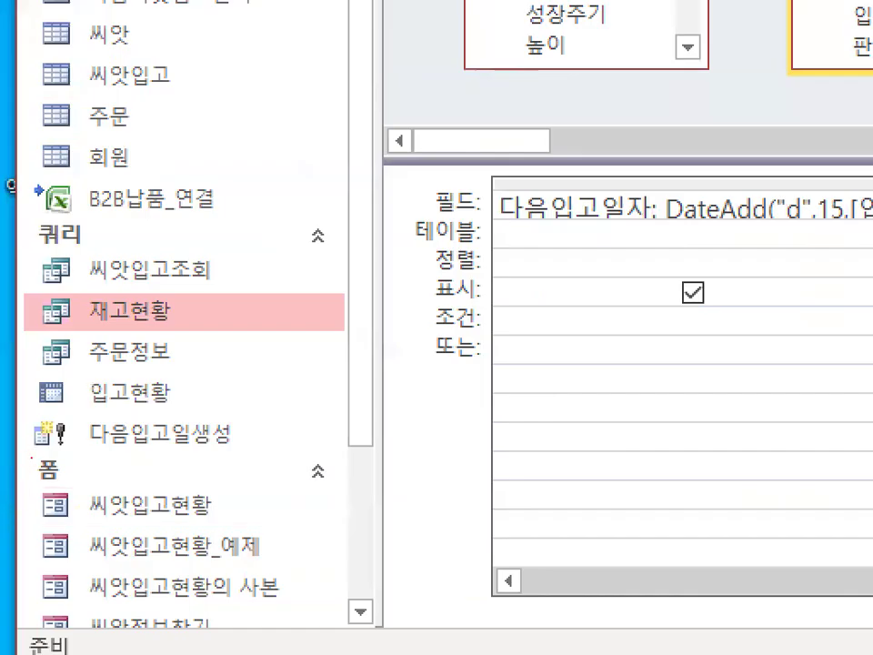
left_click_drag(15, 492, 100, 493)
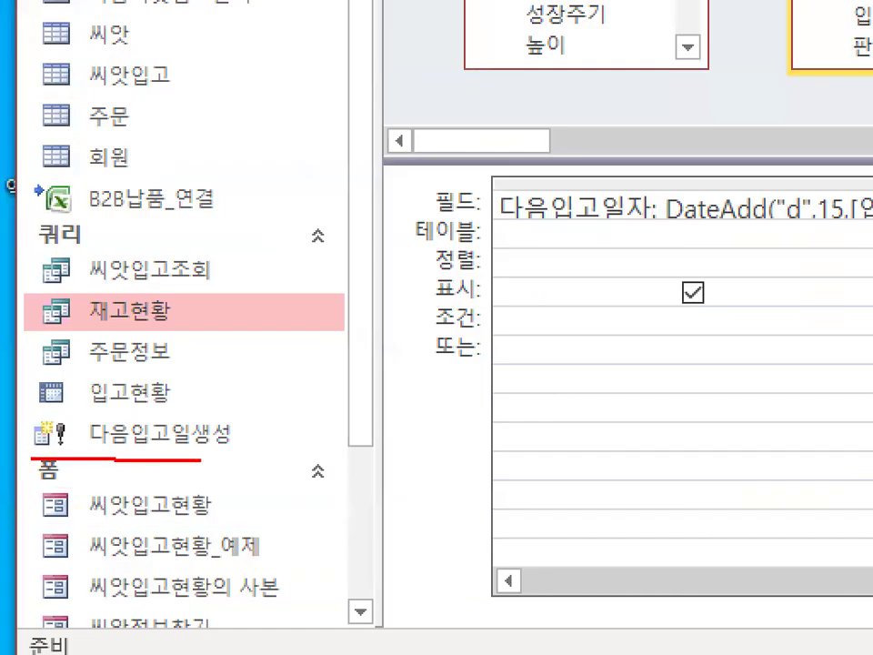
left_click_drag(200, 461, 261, 457)
mouse_move(94, 442)
left_mouse_down()
mouse_move(56, 427)
mouse_move(84, 431)
mouse_move(37, 437)
mouse_move(88, 451)
left_mouse_up()
key("Escape")
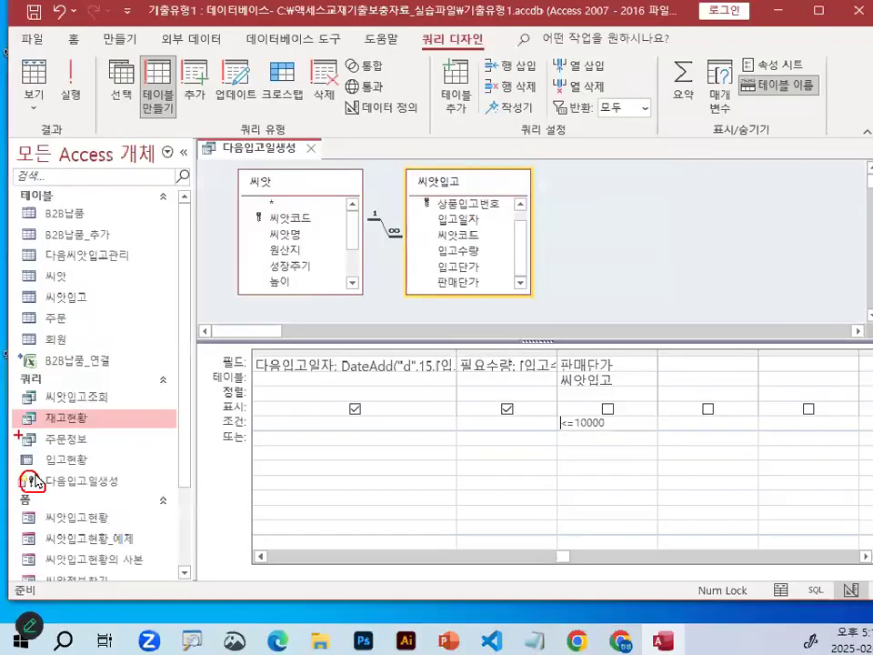
key("ctrl+1")
left_click_drag(24, 487, 37, 471)
mouse_move(282, 248)
left_mouse_down()
mouse_move(171, 354)
mouse_move(253, 293)
left_mouse_up()
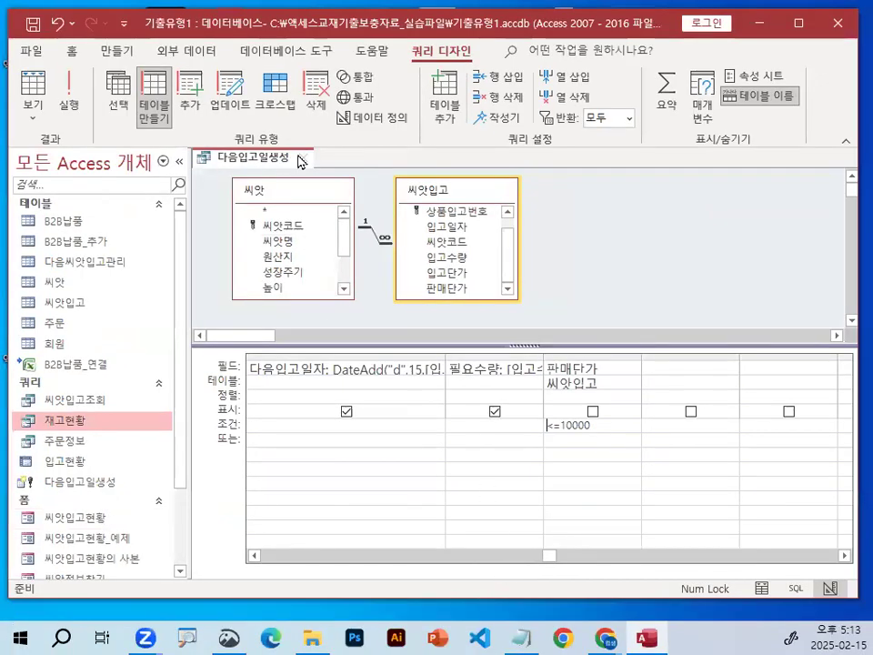
Close the design of the 다음입고일생성 query.
left_click(301, 161)
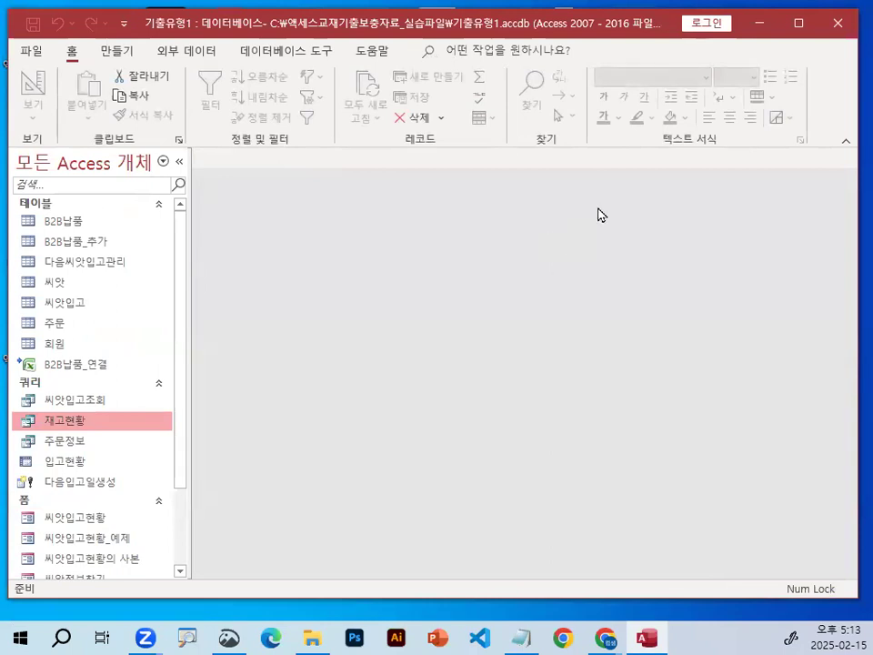
key("ctrl+2")
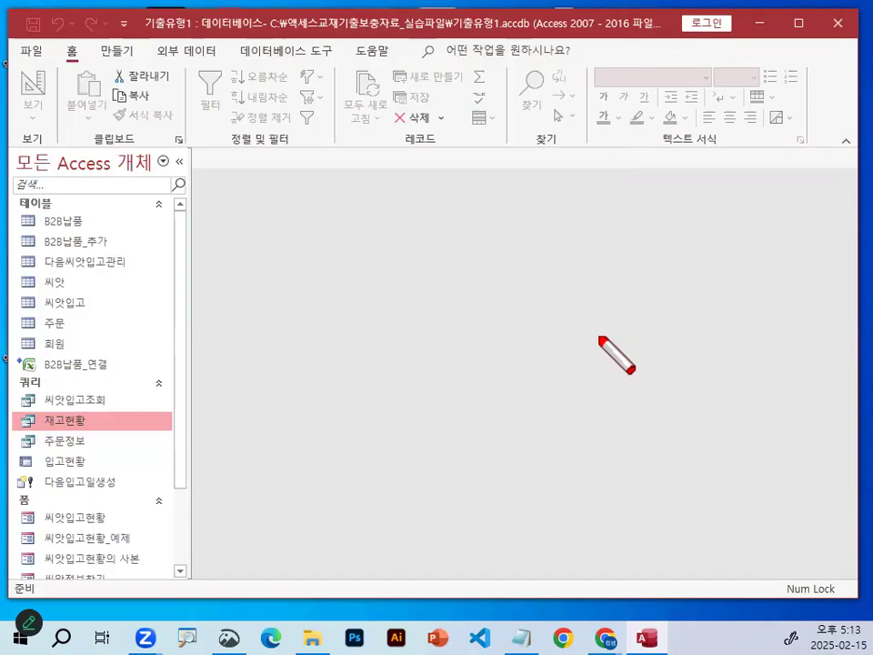
key("Escape")
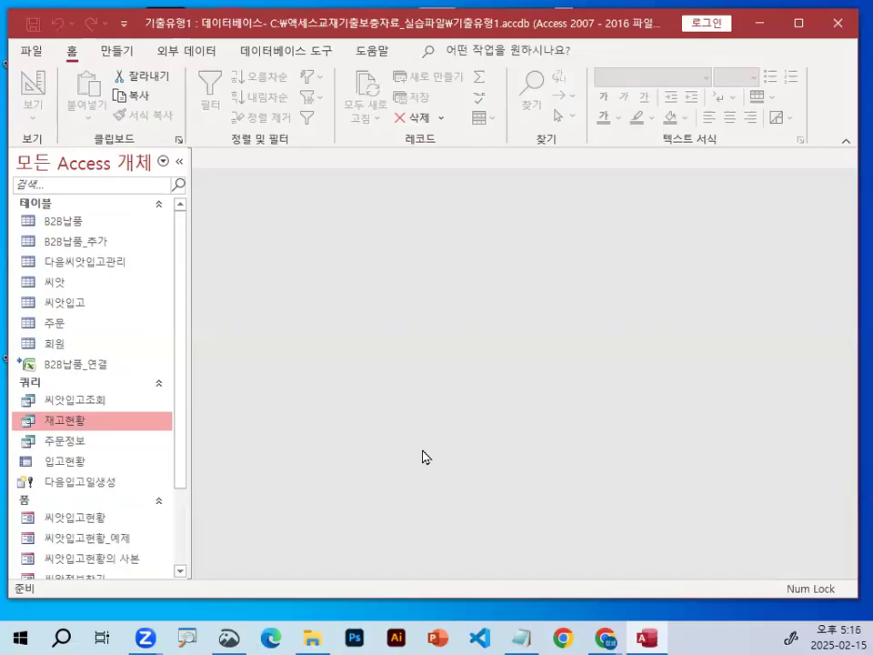
Switch to the Notepad class notes and remove the blank lines above the dashed divider that precedes the 필요수량 line.
left_click(521, 637)
scroll(334, 418, "down", 5)
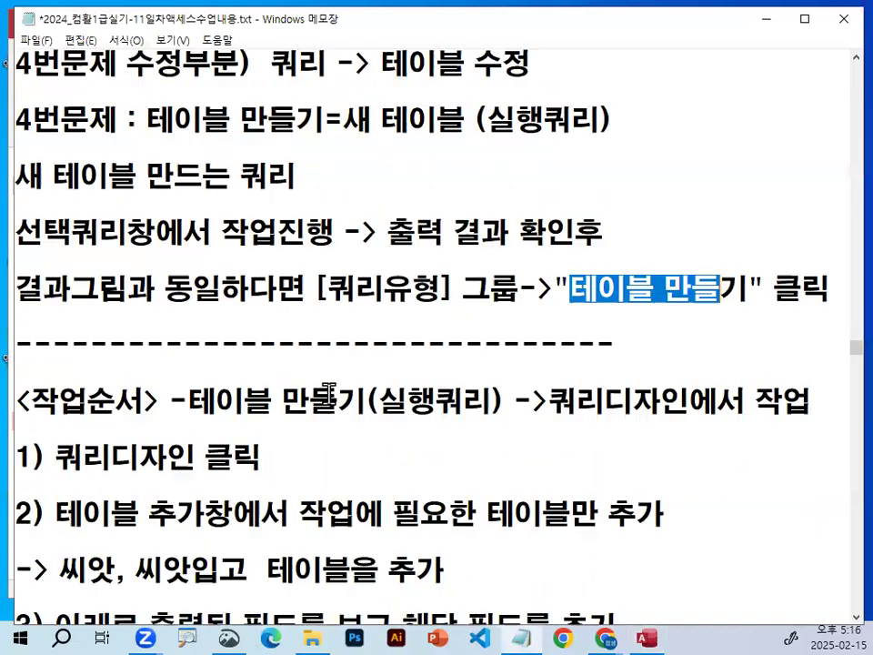
scroll(330, 392, "down", 3)
left_click(266, 238)
key("Delete")
key("Delete")
key("Delete")
key("Delete")
key("Delete")
key("Delete")
key("Delete")
key("Delete")
key("Delete")
key("Delete")
key("Delete")
key("Delete")
key("Delete")
key("Delete")
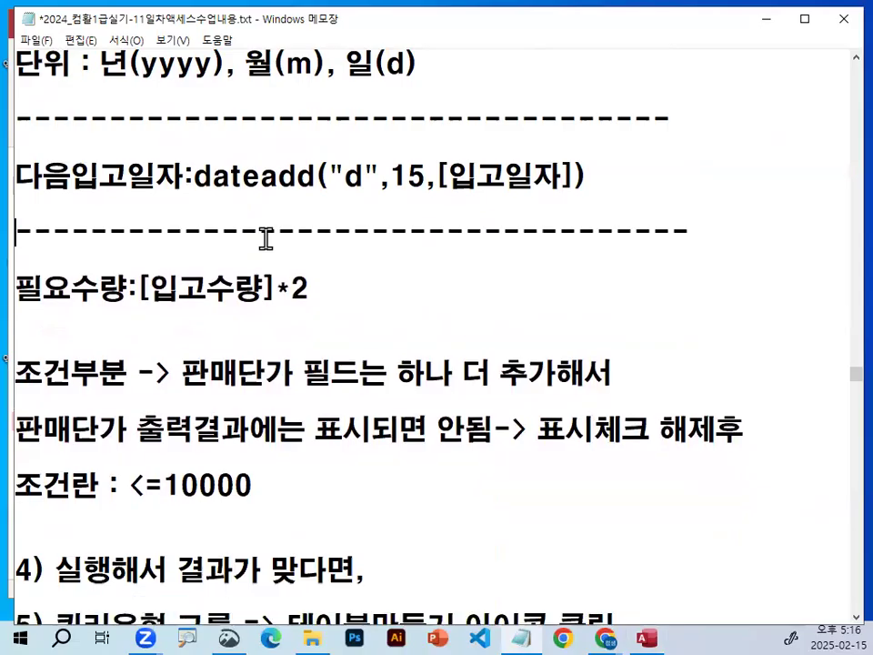
Insert several blank lines between the 5번문제 heading and the 업데이트쿼리 line.
key("Down")
key("Down")
key("Down")
key("Down")
key("Down")
key("Down")
key("Down")
key("Down")
key("Down")
key("Down")
key("Down")
key("Down")
key("Down")
key("Down")
key("Down")
key("Down")
key("Down")
key("Down")
key("Down")
key("Down")
key("Down")
key("Down")
key("Down")
key("Down")
key("Down")
key("Down")
key("Down")
key("Down")
key("Down")
key("Down")
key("Down")
key("Down")
key("Down")
key("Down")
key("Down")
key("Down")
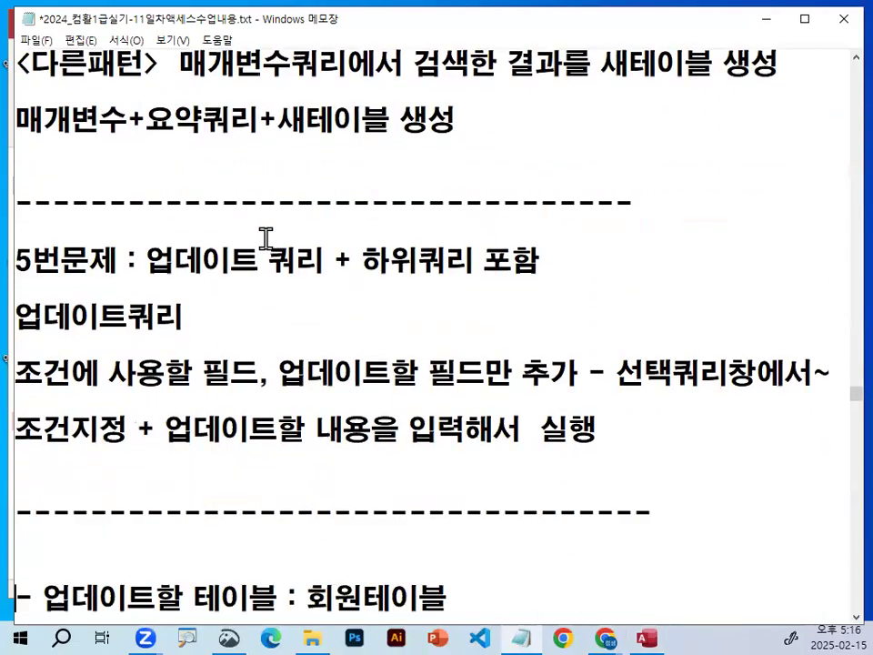
key("Up")
key("Up")
key("Up")
key("Up")
key("Up")
key("Up")
key("Up")
key("Up")
key("Up")
key("Up")
key("Up")
key("Up")
key("Up")
key("Up")
key("Up")
key("Up")
key("Up")
key("Up")
key("Down")
key("Down")
key("Return")
key("Return")
key("Return")
key("Return")
key("Return")
key("Return")
key("Return")
key("Return")
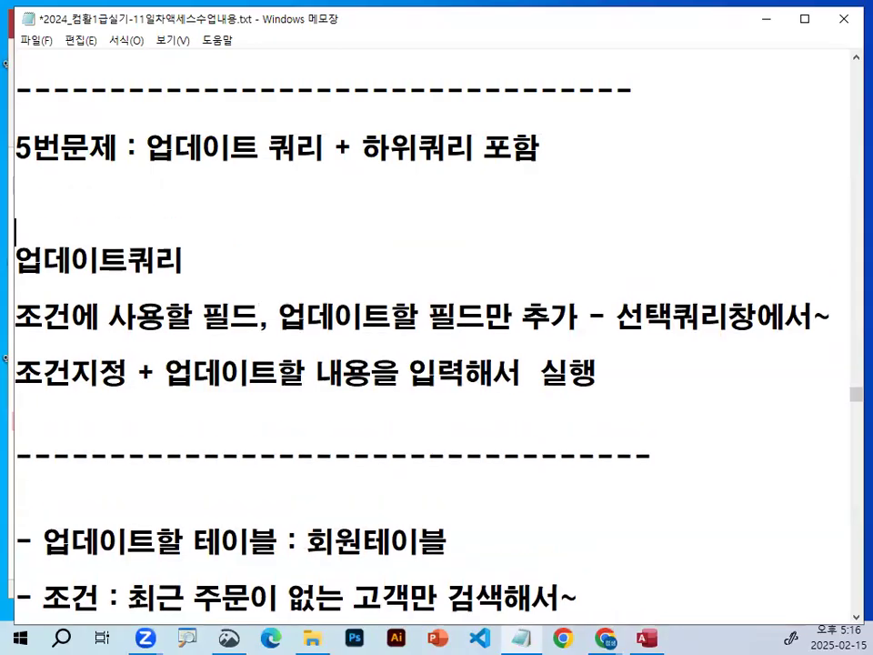
key("Return")
key("Up")
key("Up")
key("Up")
key("Up")
key("Up")
key("Up")
key("Up")
key("Up")
key("Up")
key("Up")
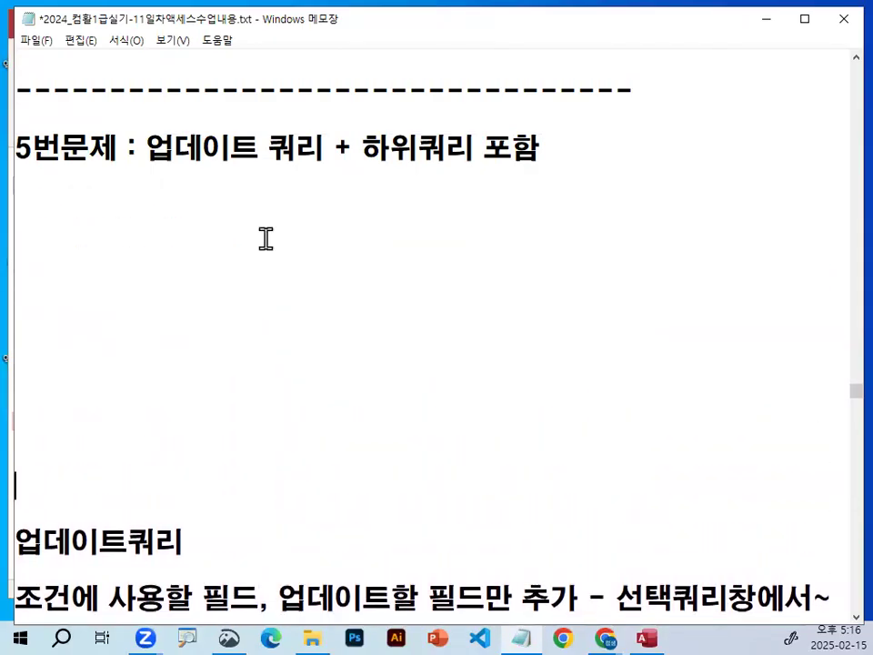
Write the note 회원테이블 : 주문을 한 고객ID under the 5번문제 heading.
type("회원테이블 : ")
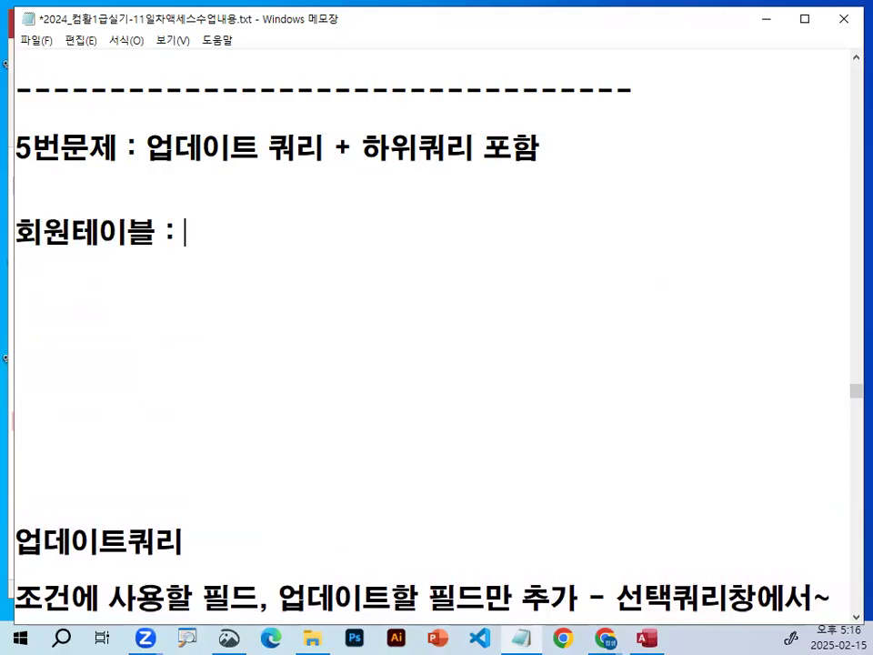
type("주무ㄴ을 한 ㅌ")
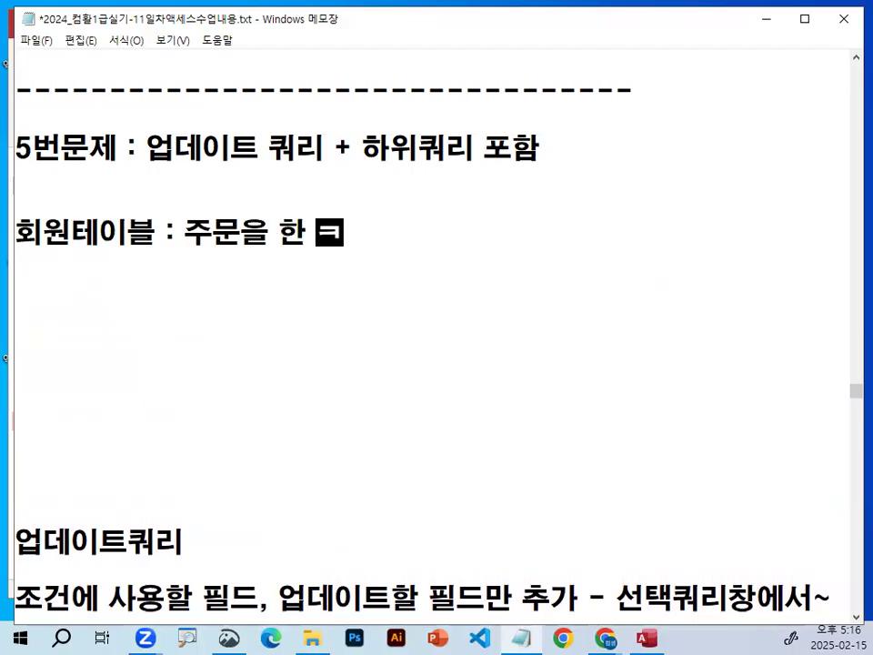
type("ㅗ개ㄱ")
key("Hangul")
type("ID")
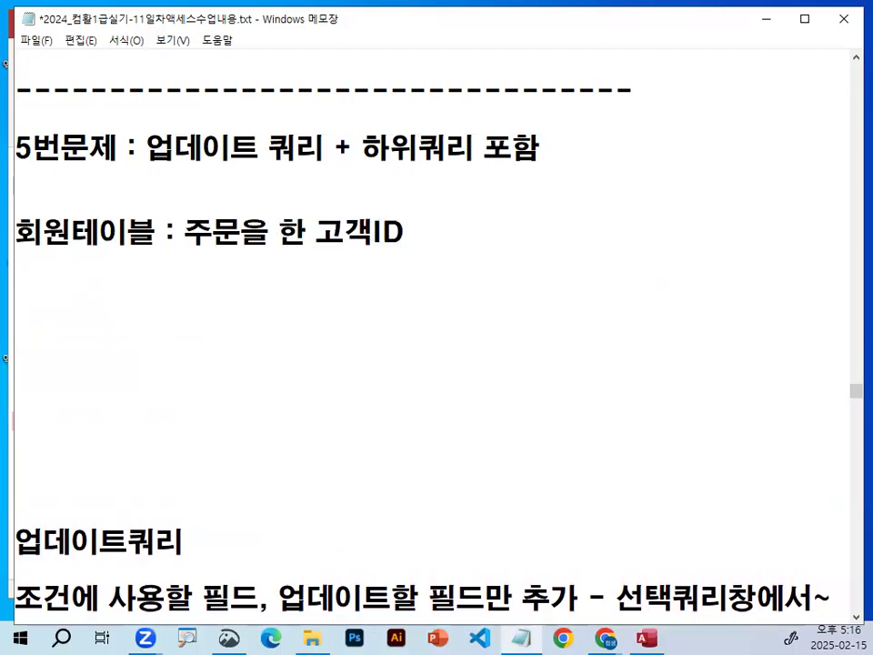
type(" +")
Extend the 회원테이블 note with + 주문을 하지 않은 고객ID.
key("Hangul")
type("주문")
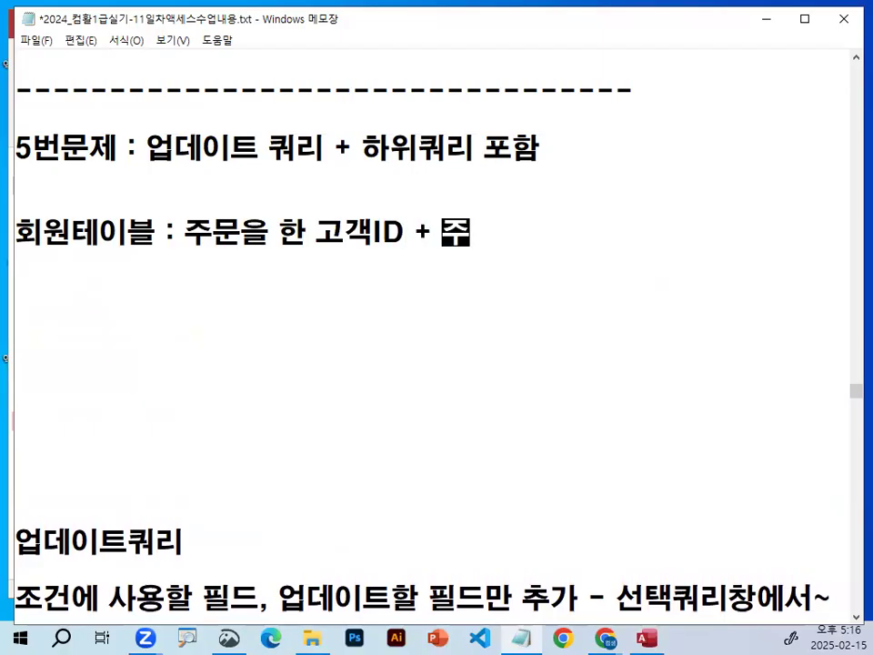
type("을 하지 않")
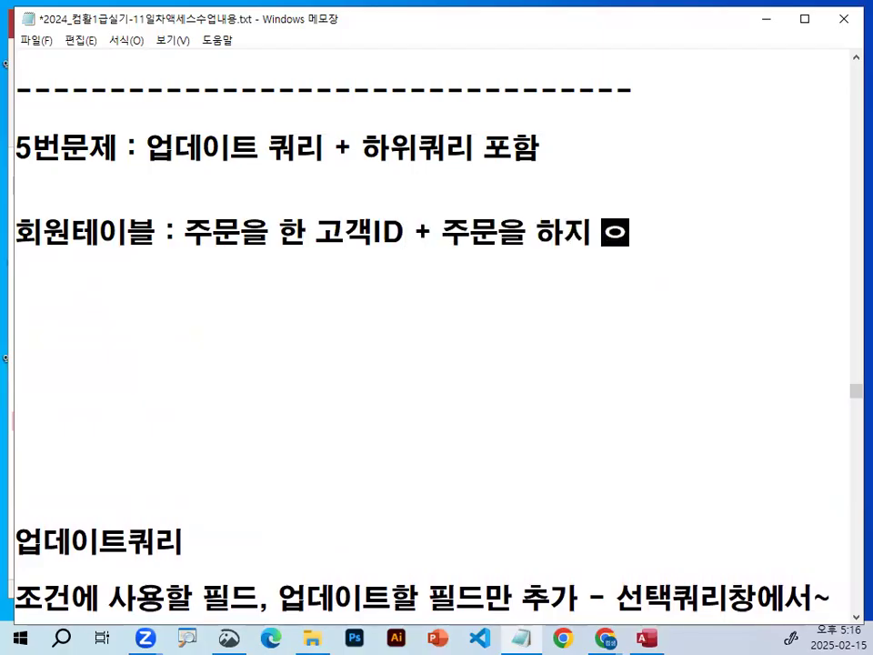
type("은 고객")
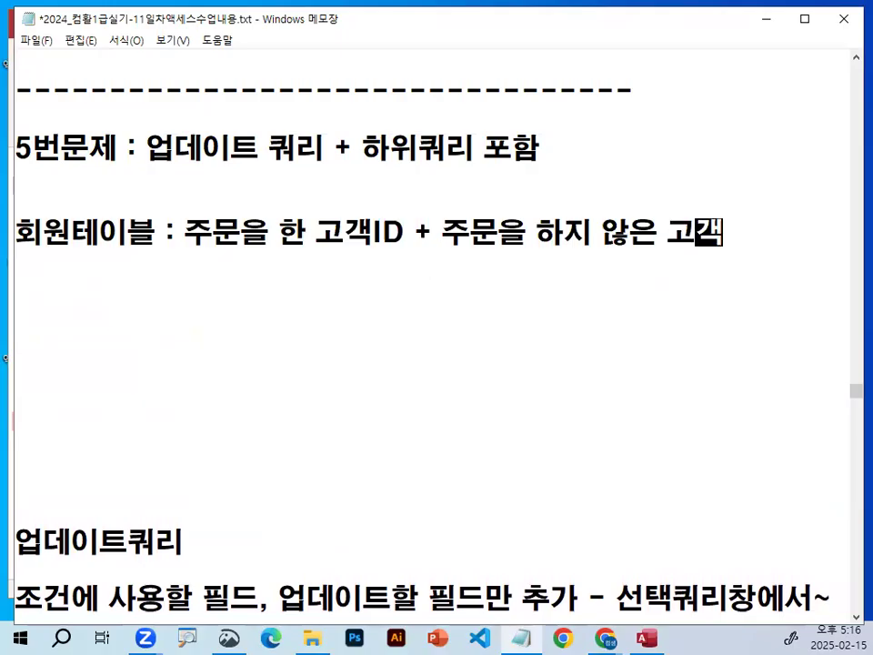
key("Hangul")
type("ID")
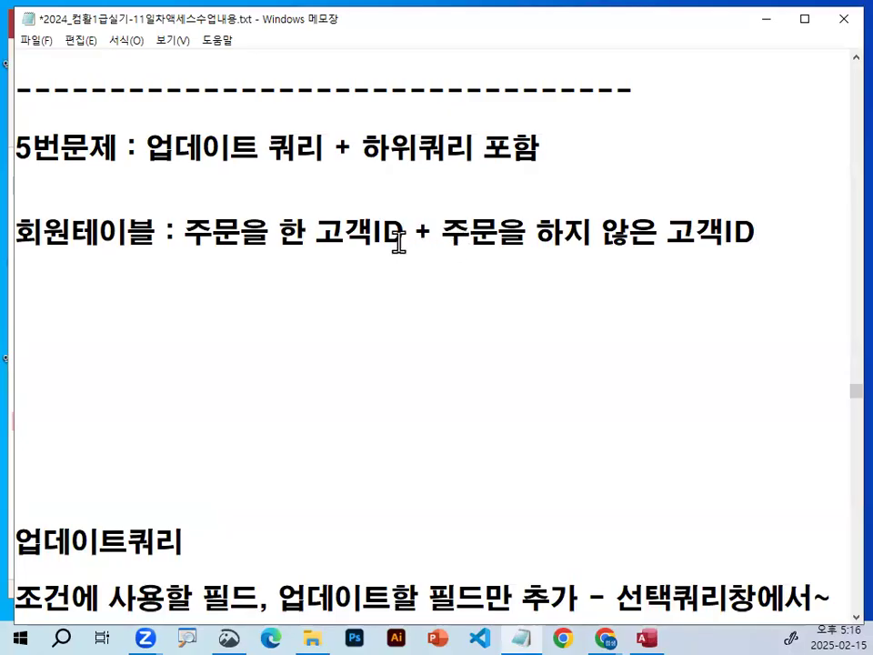
left_click_drag(319, 233, 398, 234)
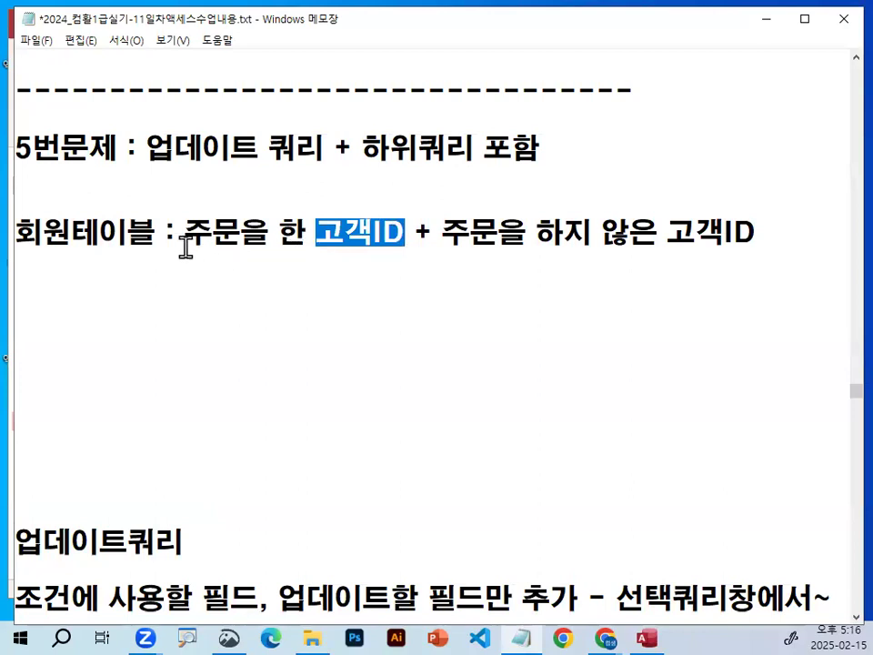
left_click_drag(185, 234, 398, 236)
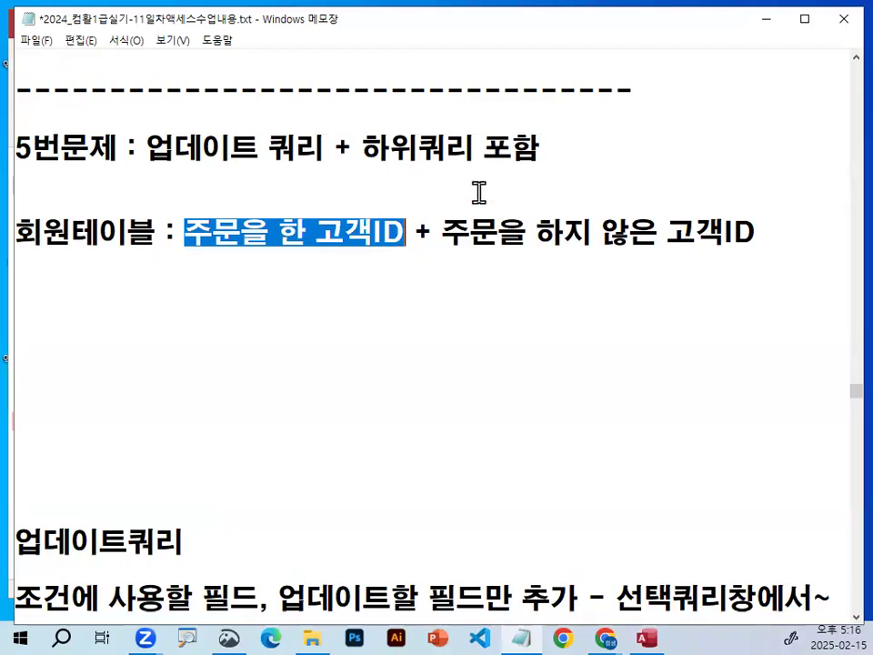
left_click(348, 233)
left_click_drag(186, 233, 693, 227)
double_click(32, 232)
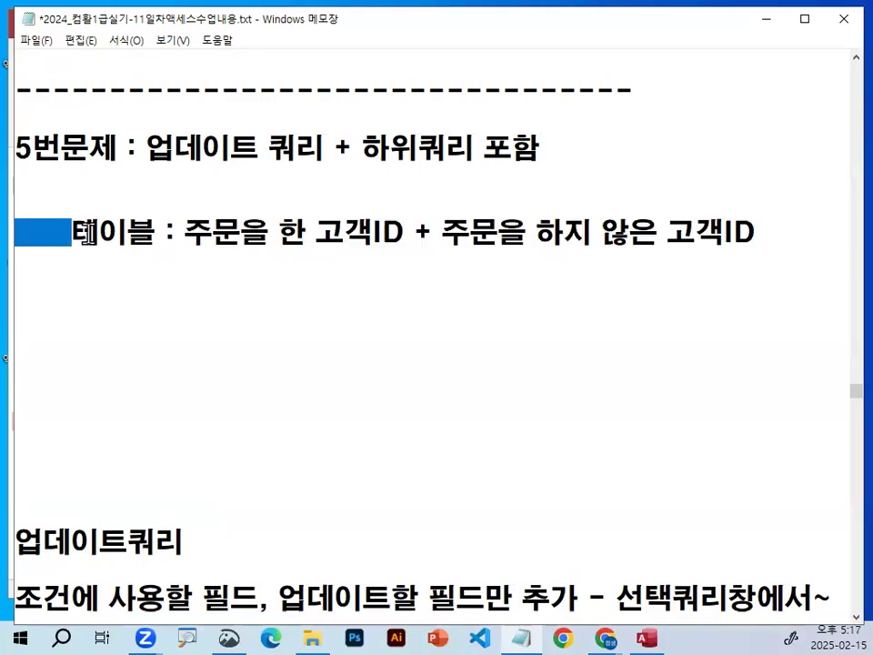
Start a new line under the 회원테이블 note with the label 주문테이블 :.
left_click(93, 283)
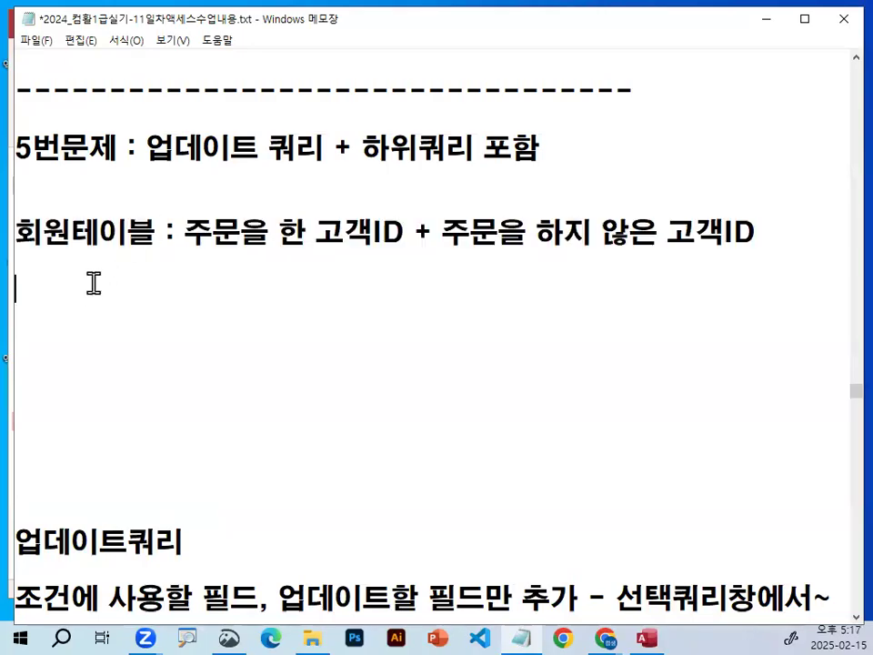
type("w")
key("BackSpace")
type("주문테이ㅂ")
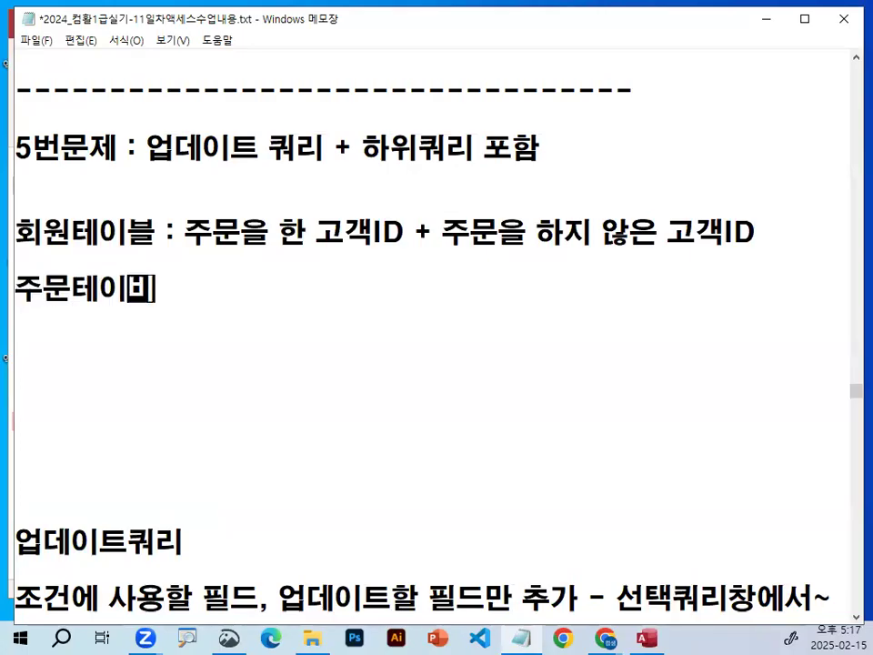
key("BackSpace")
type("블 :")
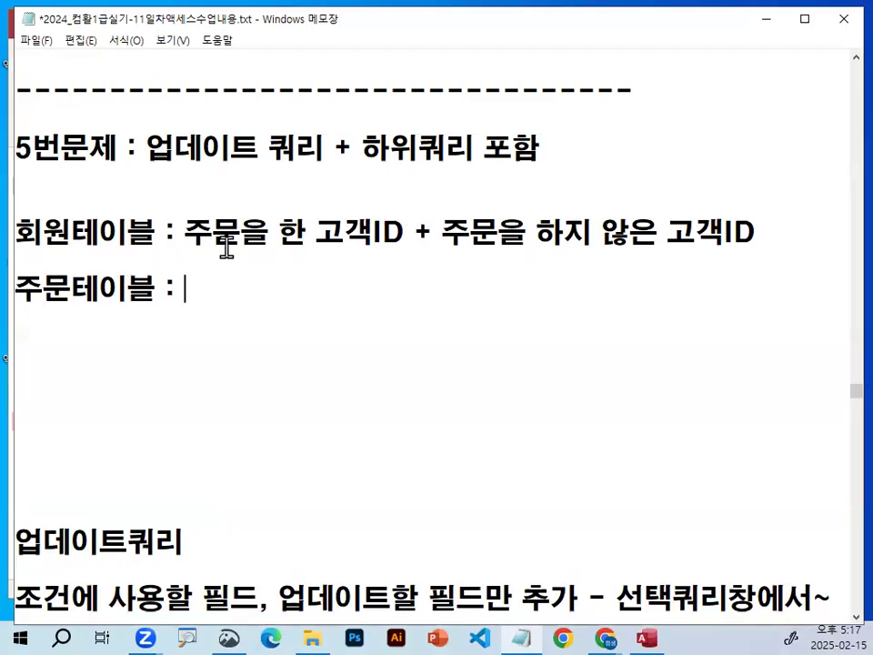
Copy 주문을 한 고객ID from the 회원테이블 line to the end of the 주문테이블 line.
left_click_drag(185, 233, 400, 238)
key("ctrl+c")
left_click(242, 292)
key("ctrl+v")
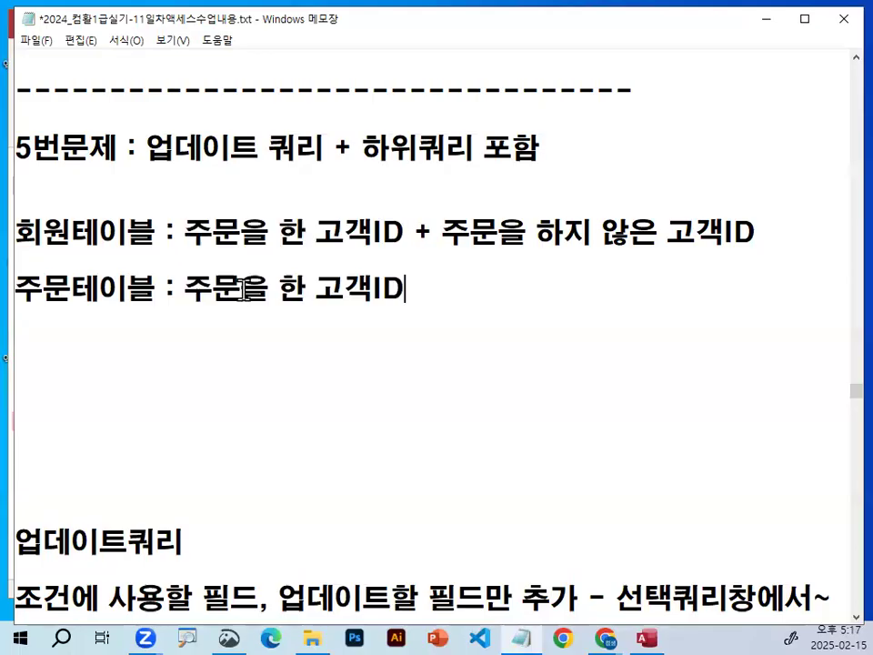
Append an opening parenthesis and 주문일자 to the 주문테이블 line.
type(")")
key("BackSpace")
type("(주문일자")
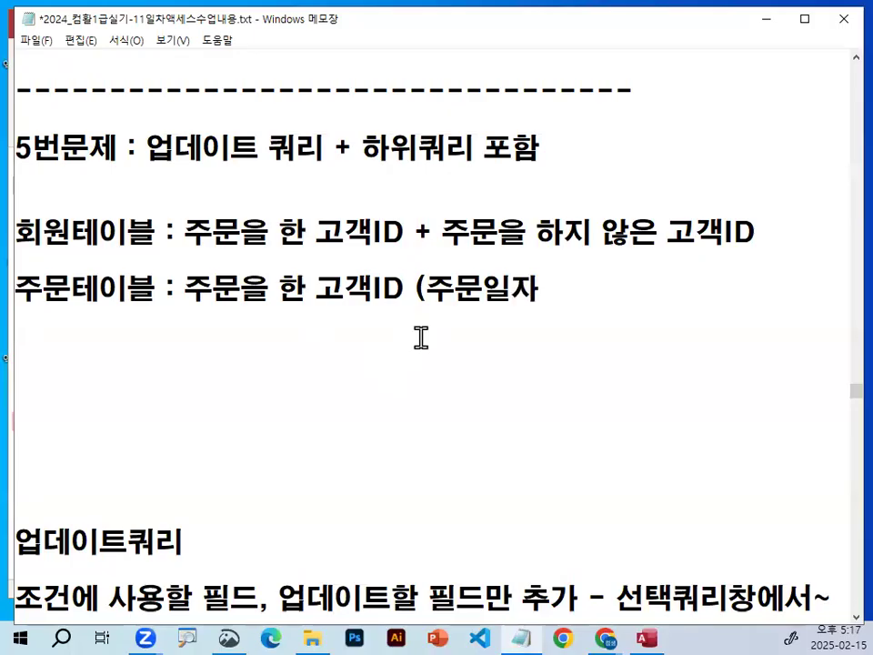
left_click_drag(193, 293, 400, 285)
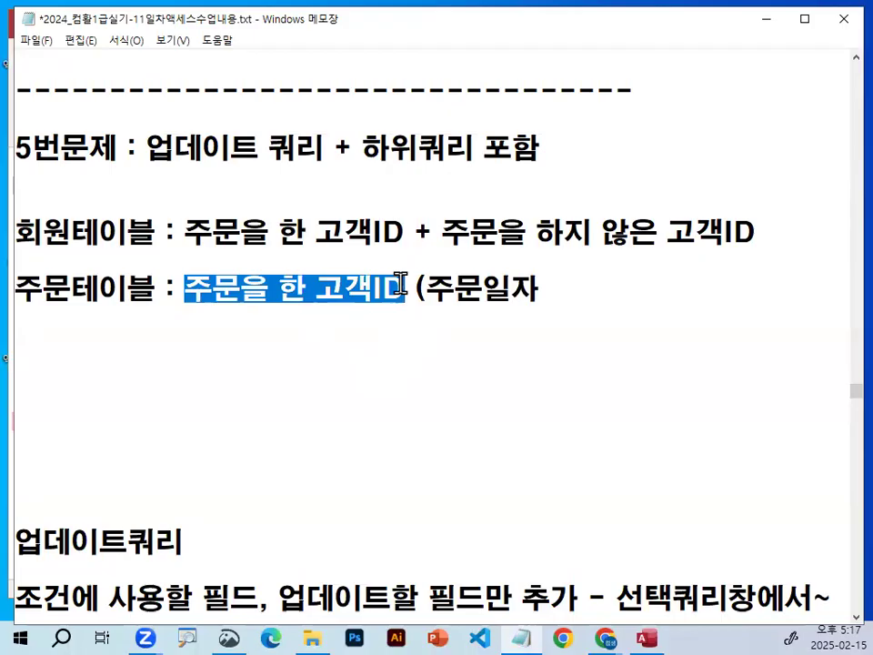
Complete the parenthesis after 주문일자 with the date range : 4/10~4/30).
left_click(536, 289)
type(": 4/30")
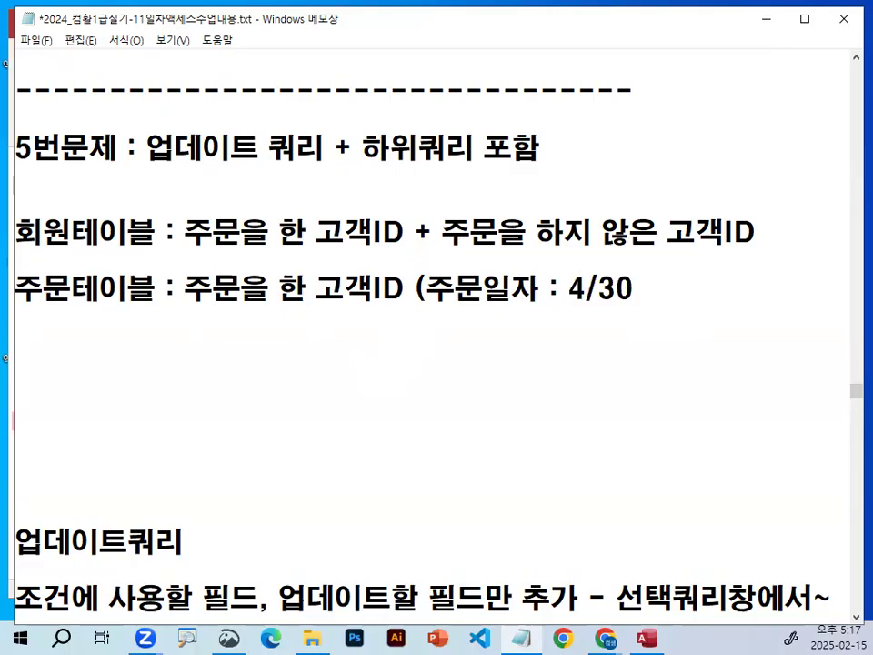
key("Left")
key("Left")
key("Delete")
type("1")
key("Right")
type("~4/3")
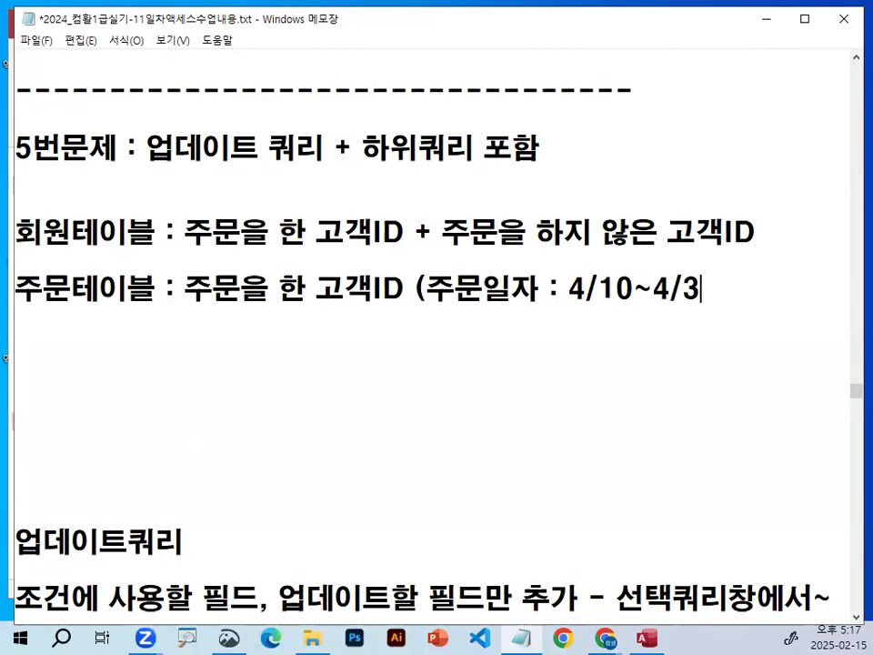
type("0)")
Add line breaks below the 주문테이블 line and a blank line between it and the 회원테이블 line.
key("Return")
key("Return")
key("Up")
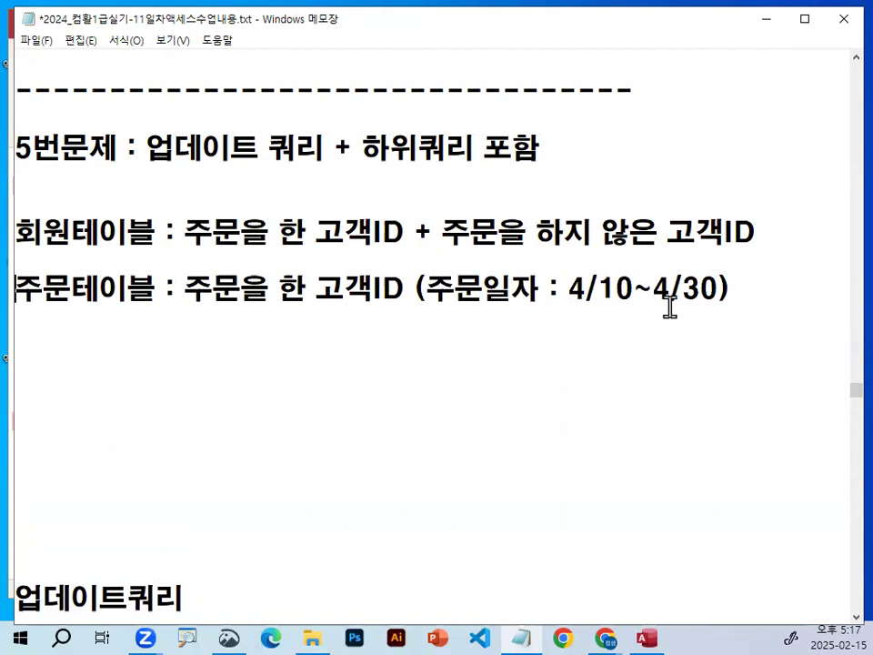
key("Return")
Add the line 주문테이블에서 검색 (하위쿼리) directly below the 주문테이블 line.
key("Down")
type("줌문텔")
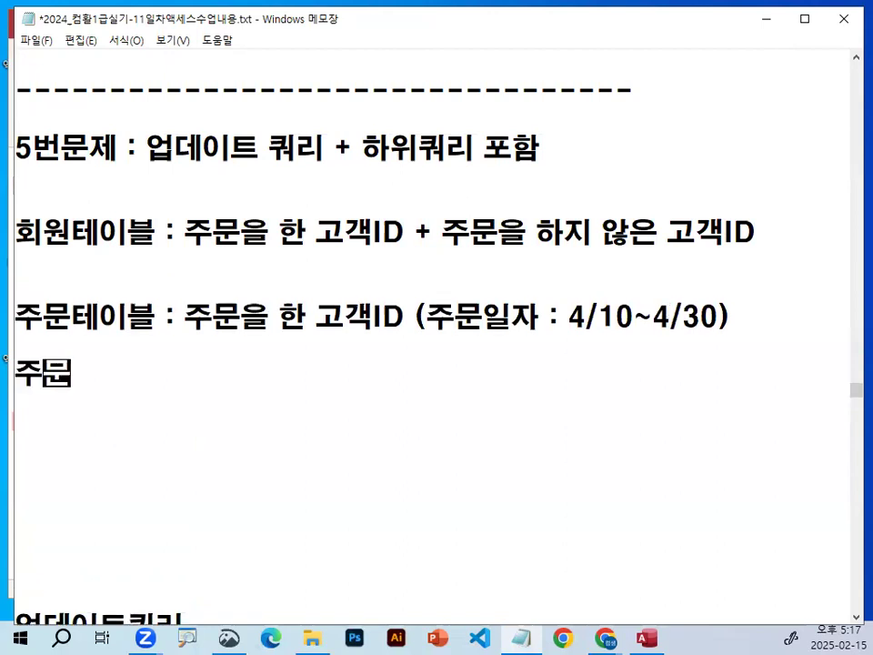
key("BackSpace")
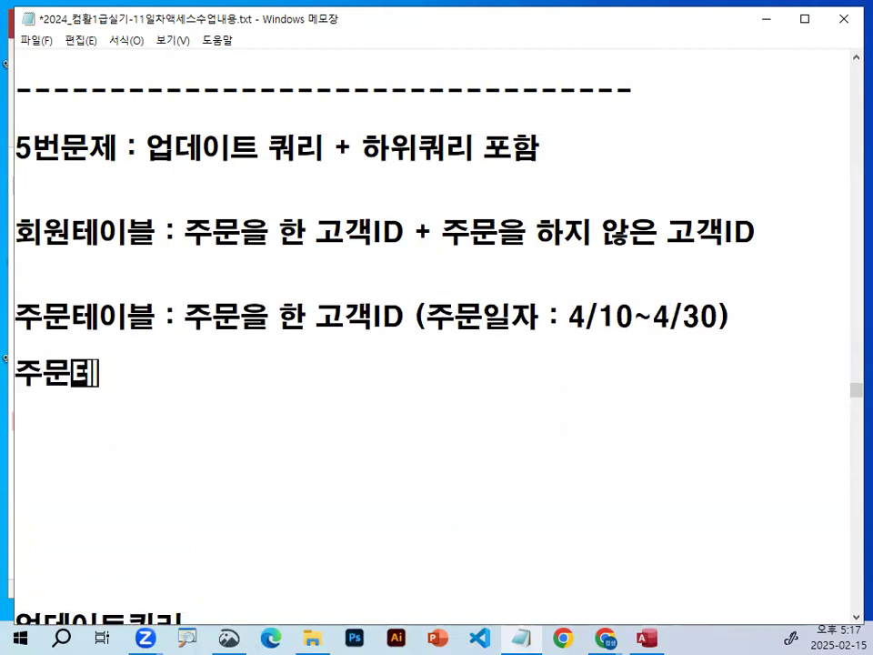
type("이블ㅇ")
type("에서 ㄱㅅ")
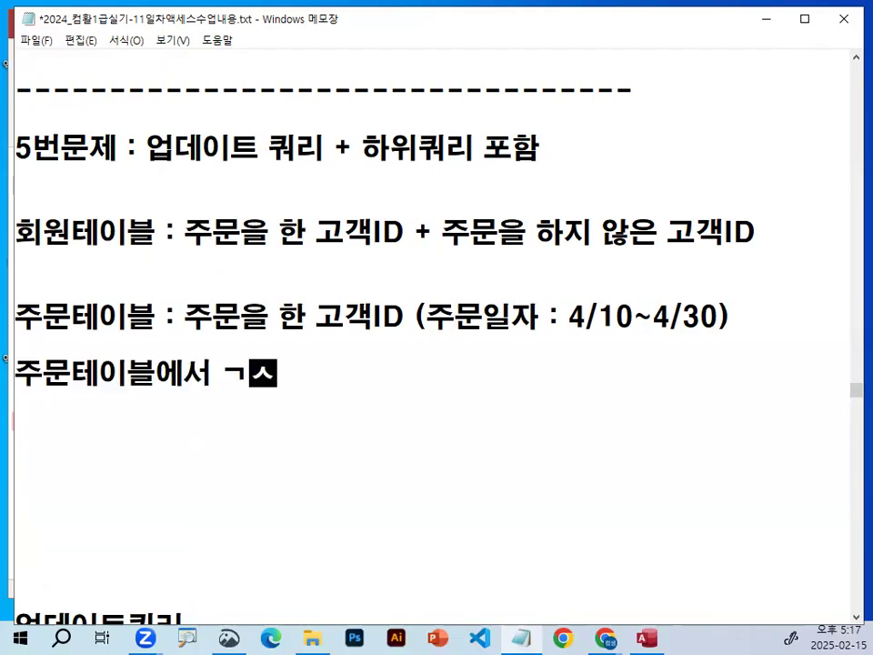
key("BackSpace")
type("ㅓㅁㅅㅐㄱ (ㅎㅏㅇㅟㅋ")
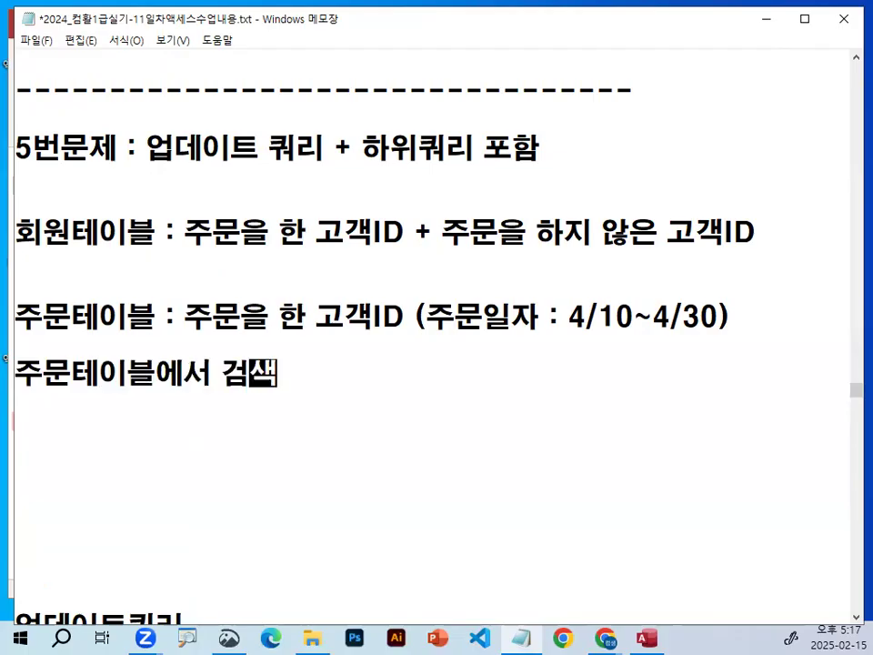
type("ㅜㅓㄹㅣ)")
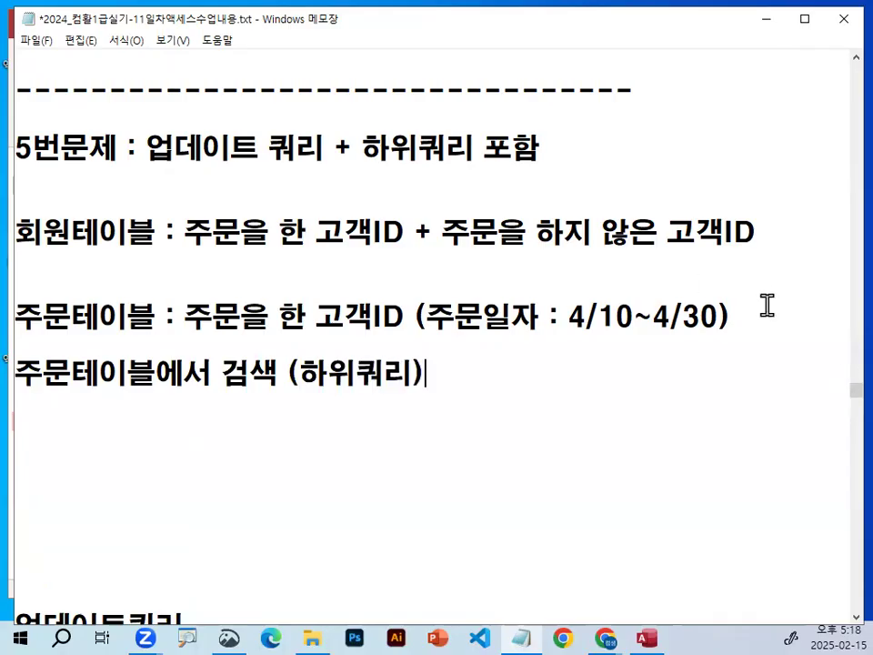
Cross out the two 주문테이블 lines and circle 회원 in red ink, clearing the markings at the end.
mouse_move(125, 287)
left_mouse_down()
mouse_move(122, 309)
mouse_move(66, 404)
left_mouse_up()
left_click_drag(82, 294, 119, 381)
mouse_move(81, 244)
left_mouse_down()
mouse_move(74, 194)
mouse_move(88, 239)
left_mouse_up()
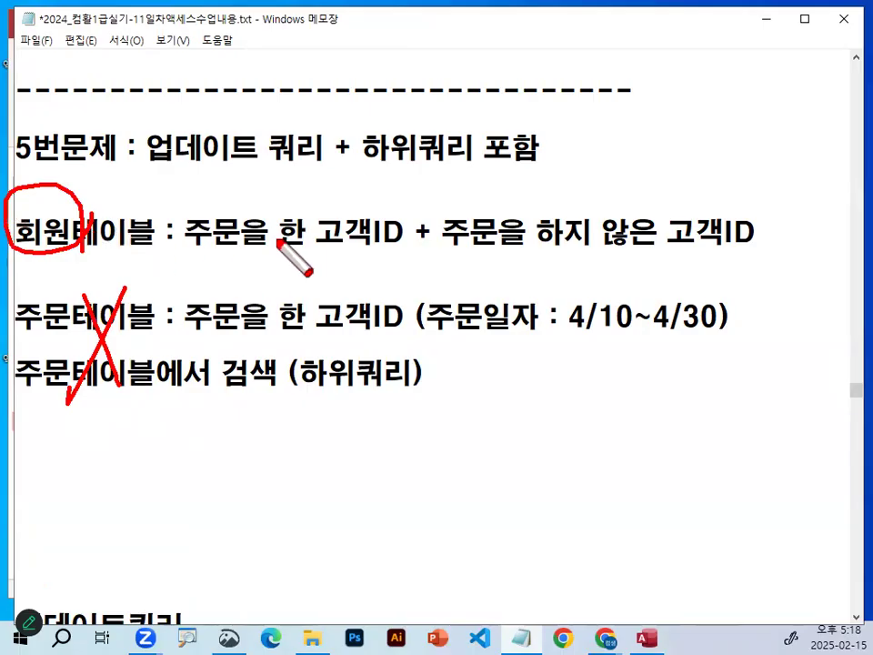
key("Escape")
left_click_drag(21, 320, 181, 320)
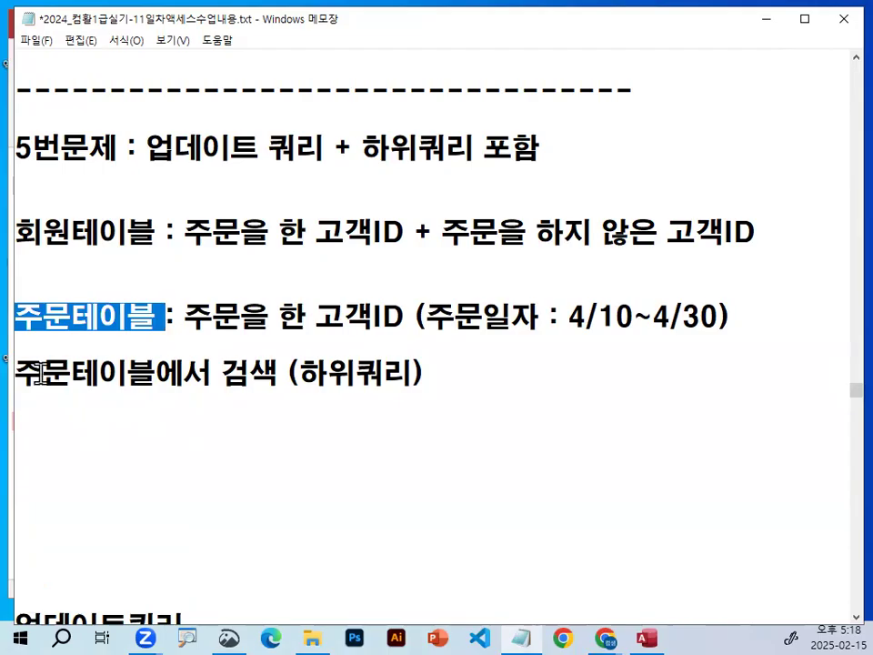
left_click_drag(35, 370, 493, 384)
left_click_drag(17, 233, 156, 233)
mouse_move(319, 229)
left_mouse_down()
mouse_move(406, 227)
mouse_move(358, 246)
mouse_move(344, 212)
mouse_move(402, 229)
left_mouse_up()
Circle 고객ID in both table lines, link them with a red arrow and draw an X beside it, clearing the ink at the end.
key("ctrl+2")
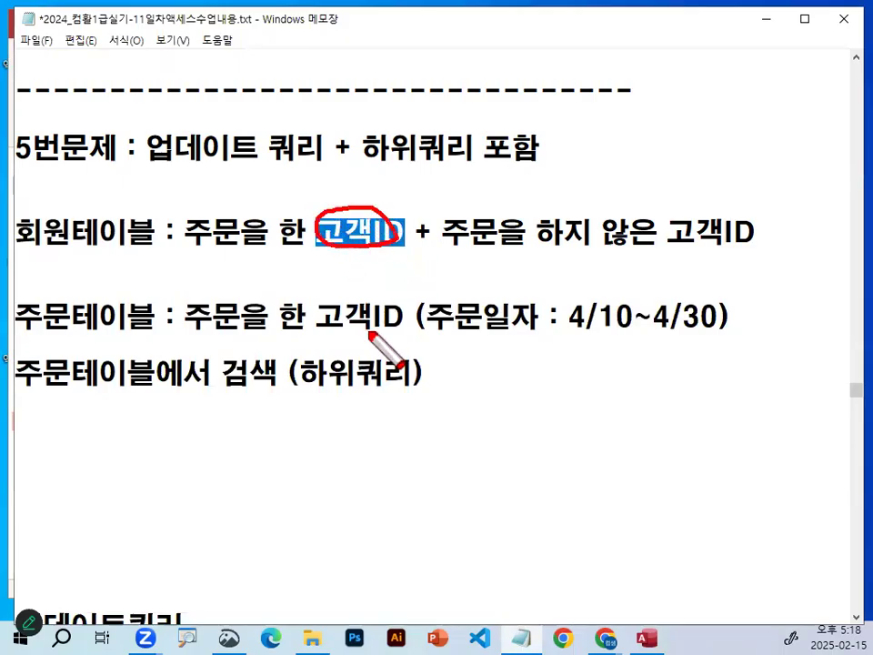
mouse_move(386, 309)
left_mouse_down()
mouse_move(323, 322)
mouse_move(371, 329)
mouse_move(371, 248)
mouse_move(393, 261)
left_mouse_up()
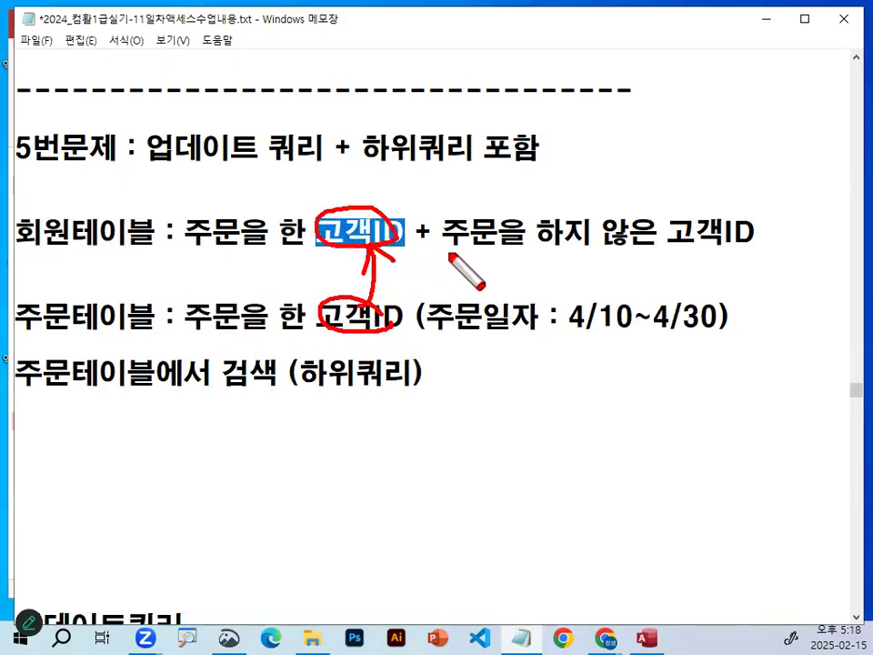
left_click_drag(450, 256, 428, 287)
left_click_drag(423, 259, 466, 285)
mouse_move(396, 219)
left_mouse_down()
mouse_move(392, 243)
mouse_move(381, 200)
mouse_move(414, 232)
left_mouse_up()
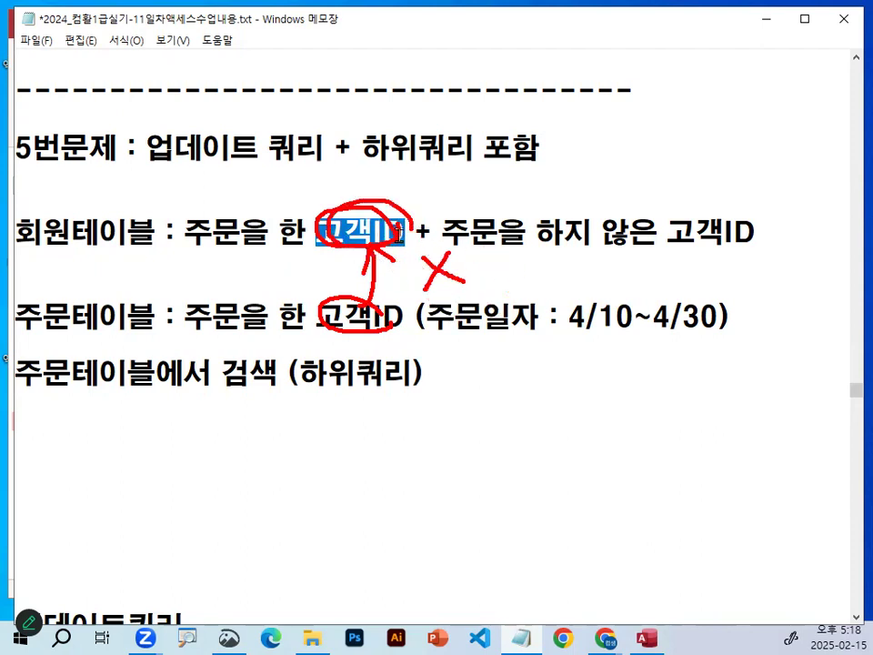
key("Escape")
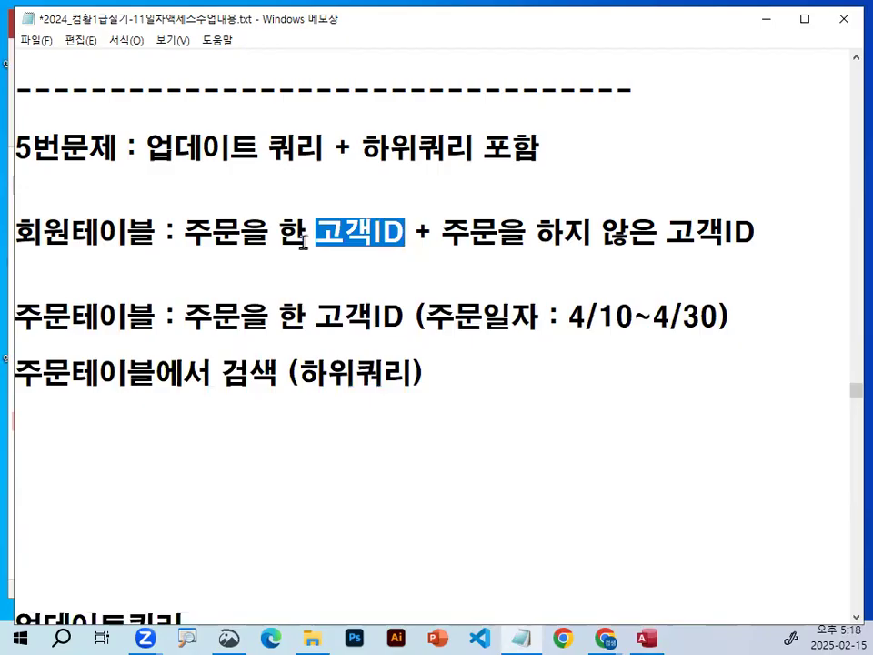
Add the line 하위쿼리 (쿼리안에 또 다른 쿼리 포함되어 있음) below the 5번문제 heading.
left_click_drag(350, 147, 480, 149)
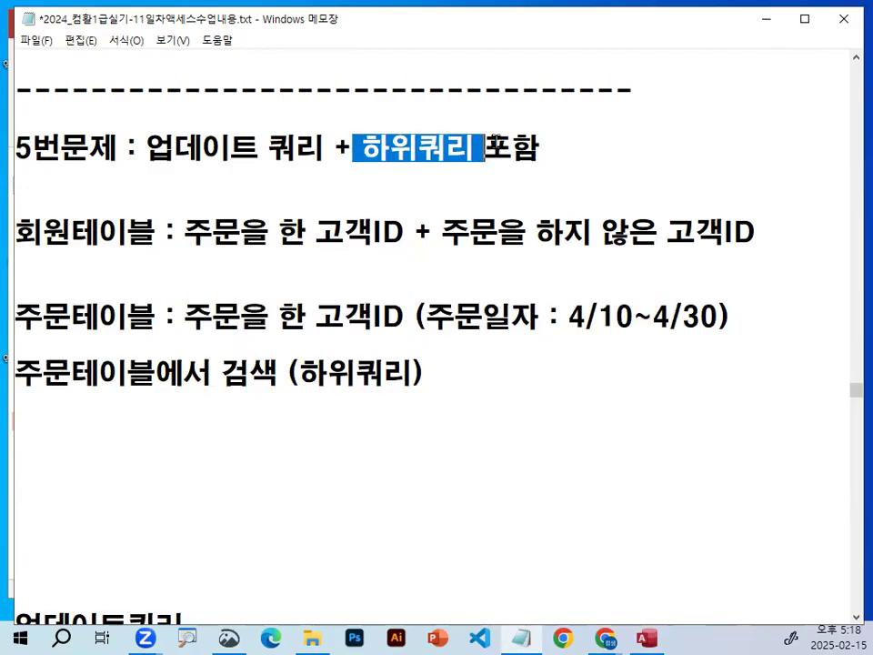
left_click_drag(267, 150, 283, 152)
left_click(219, 169)
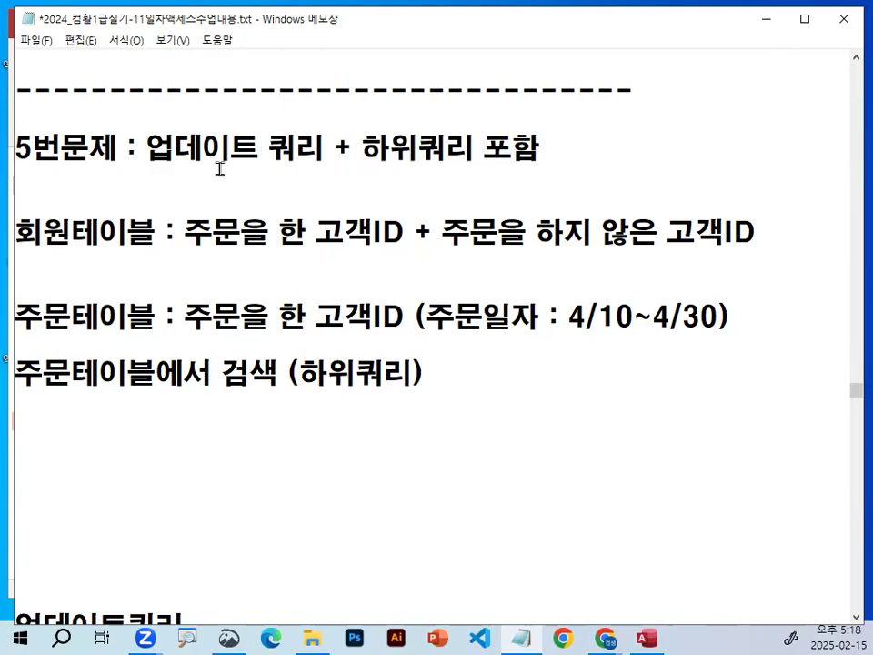
key("Return")
type("하")
key("BackSpace")
key("BackSpace")
key("BackSpace")
key("BackSpace")
type("하위쿼리 (쿼리안에 ")
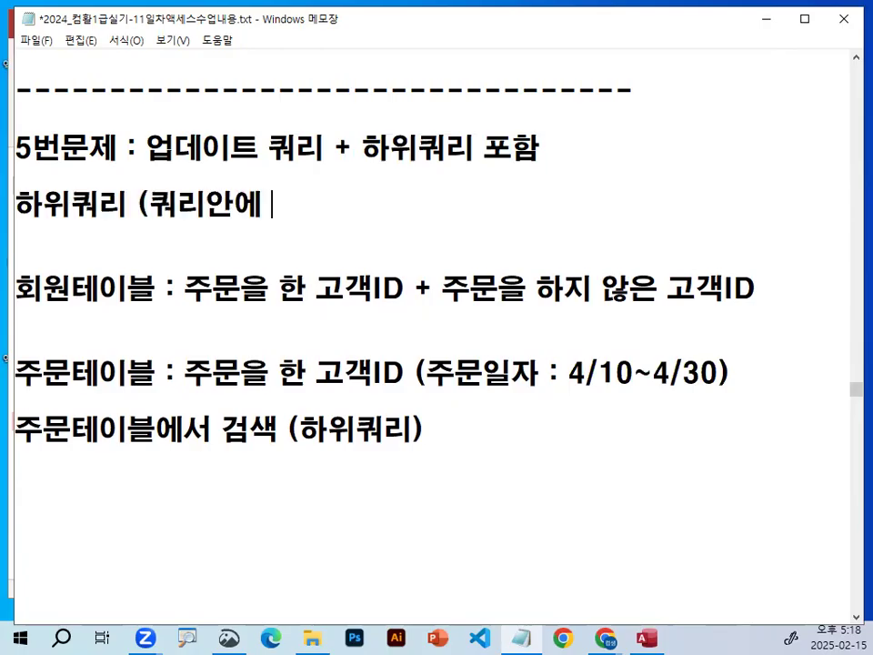
type("또 다른 쿼리")
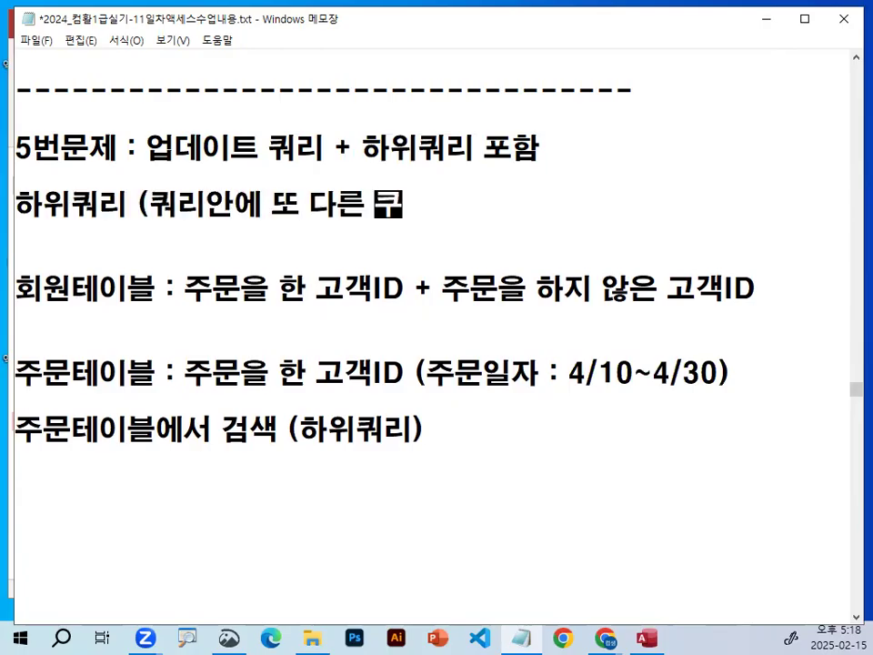
type(" 포함되")
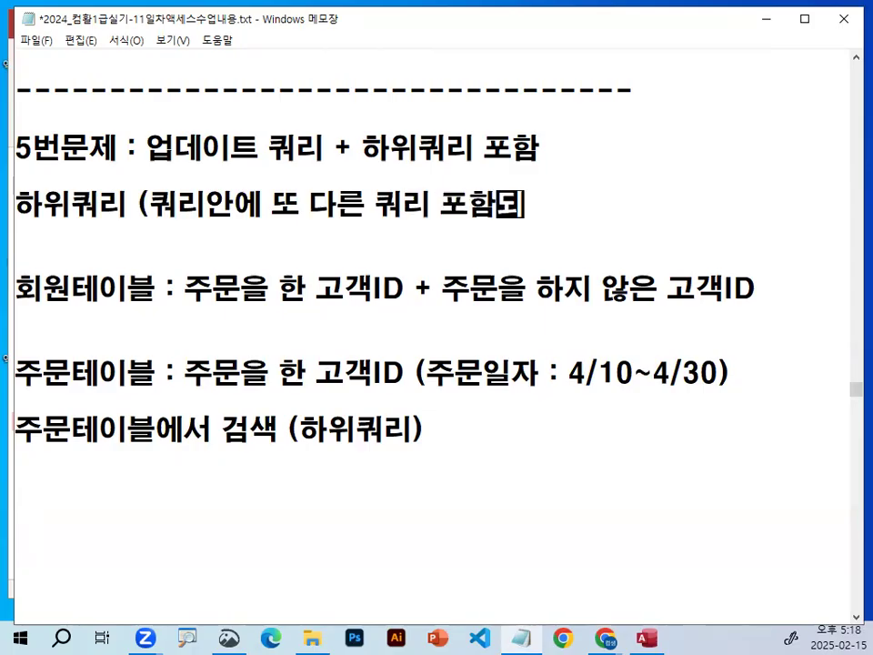
type("어 있음ㄴ")
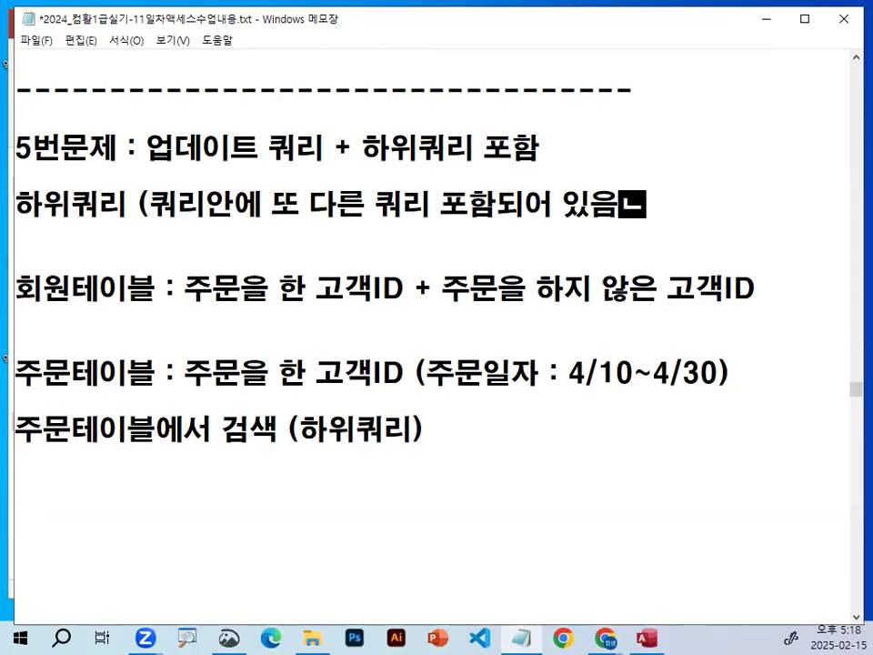
key("BackSpace")
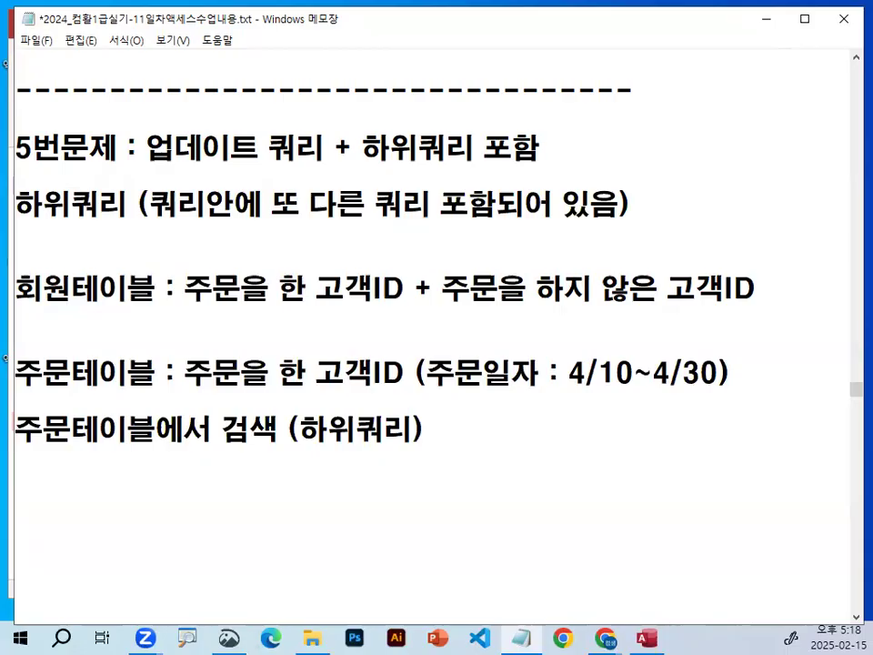
Append -> 검색구문 to the 주문테이블에서 검색 (하위쿼리) line.
left_click_drag(327, 193, 463, 191)
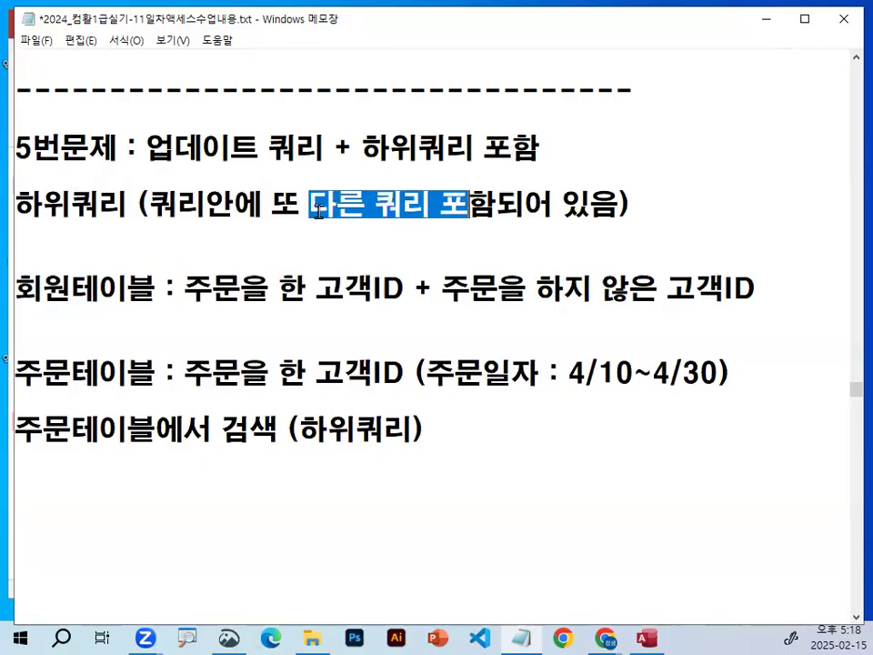
left_click_drag(318, 211, 422, 202)
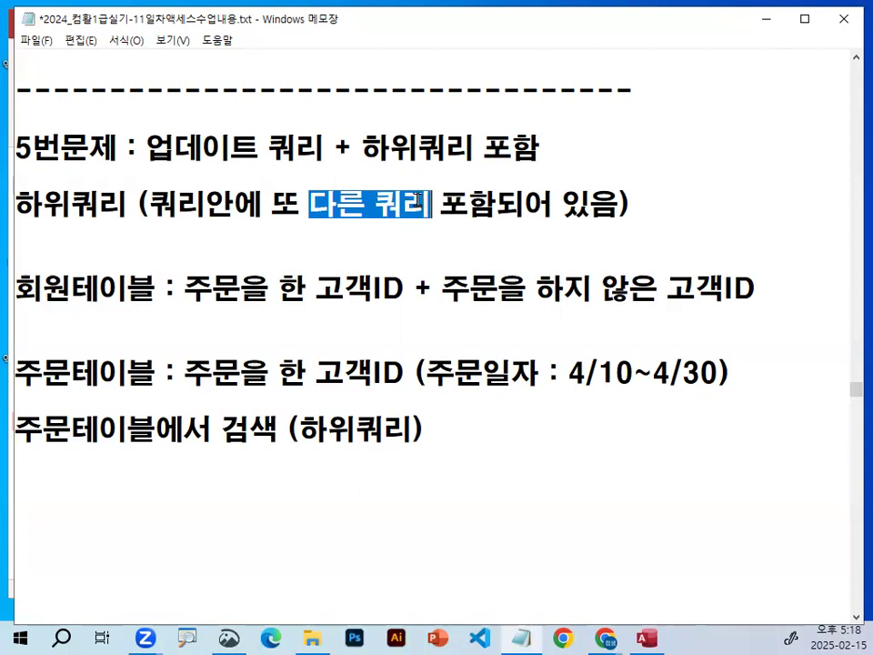
left_click_drag(20, 372, 446, 423)
left_click(472, 415)
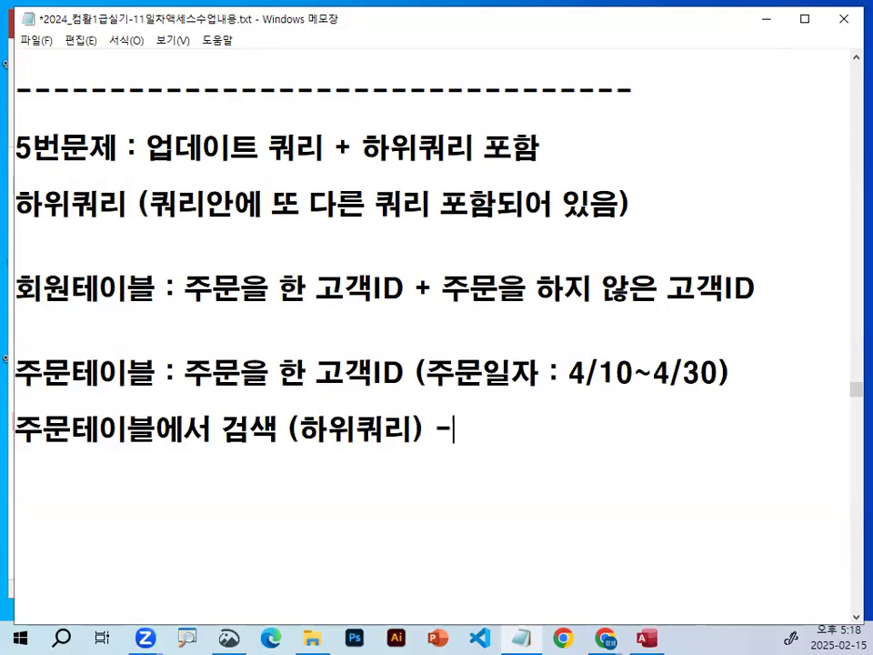
type("검색구문")
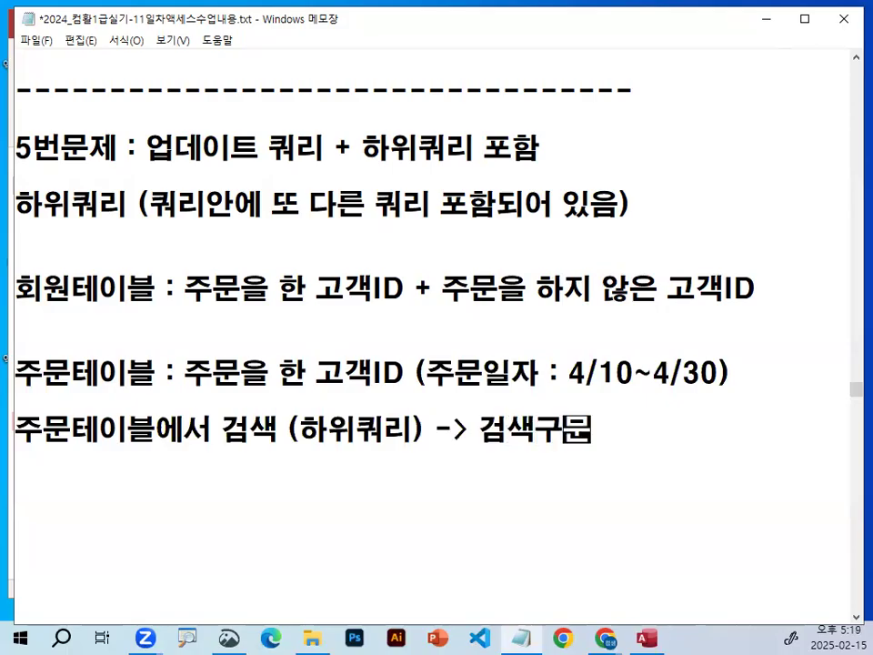
Start a line below the 검색구문 line with the text (조건이 포함된 검색구문.
key("Return")
type("(조건")
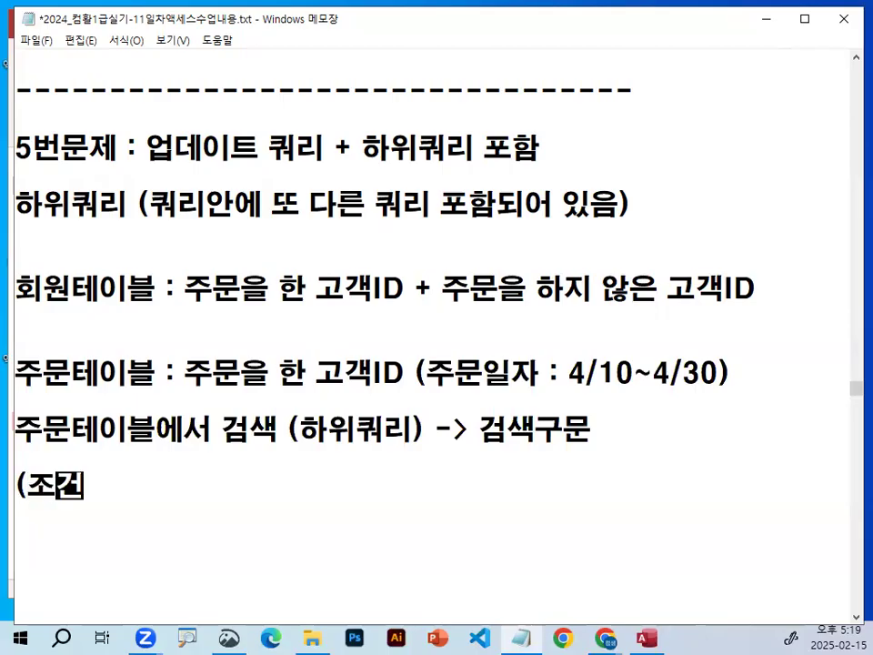
type("이 포함된 거매")
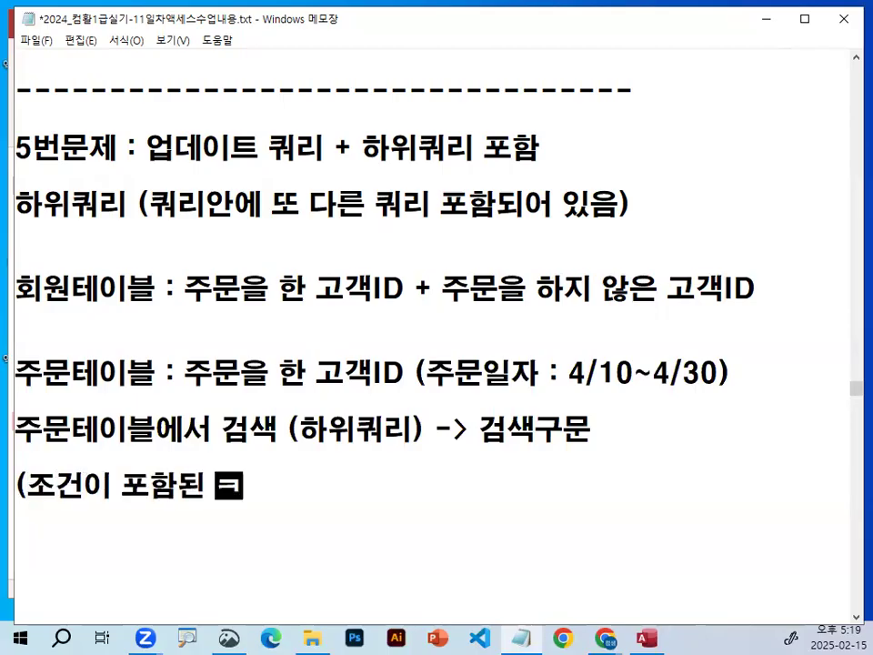
key("BackSpace")
key("BackSpace")
key("BackSpace")
type("검ㅅ")
key("BackSpace")
type("갬")
key("BackSpace")
key("BackSpace")
key("BackSpace")
type("ㅐ")
key("BackSpace")
type("ㅅㅐㄱ구문")
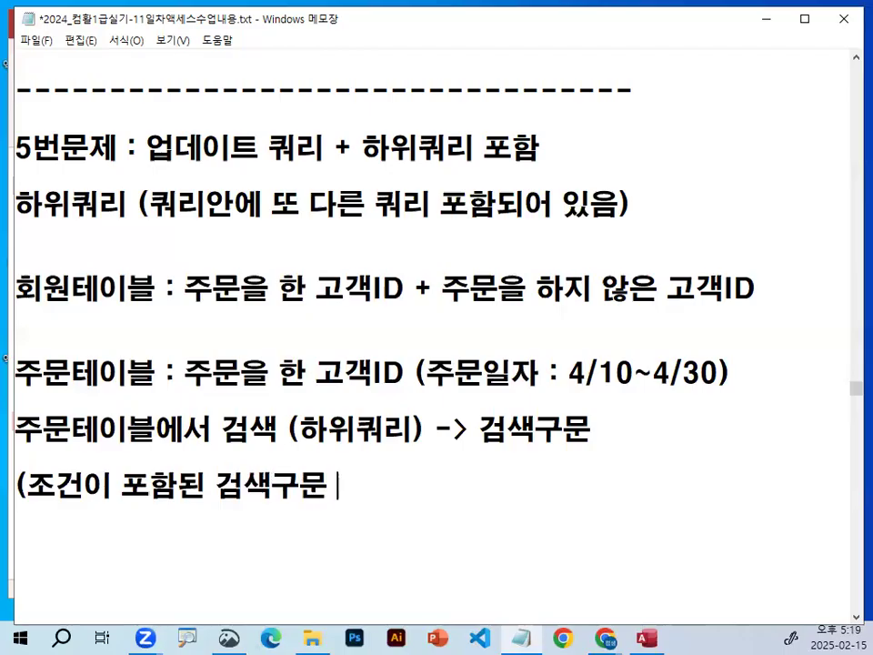
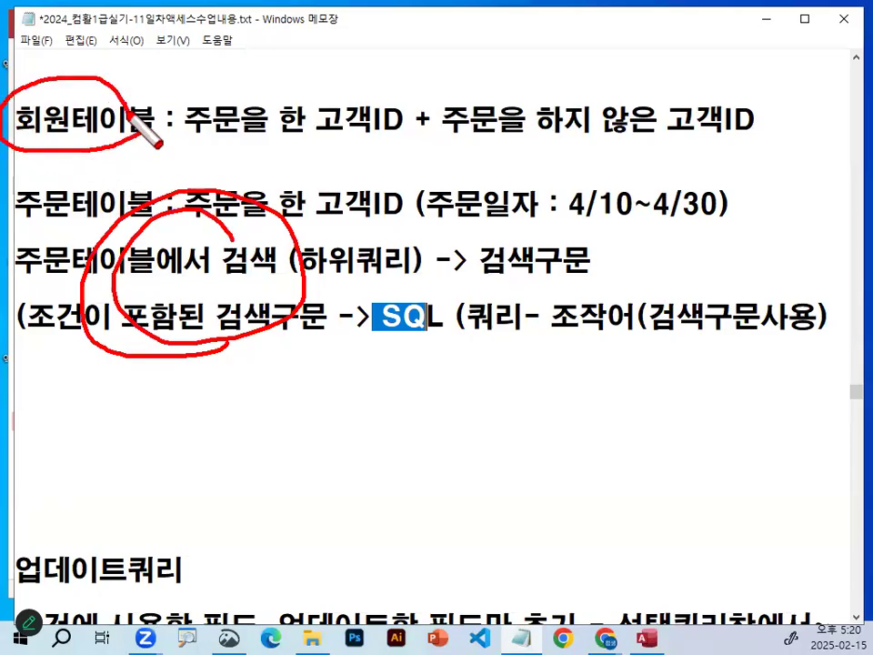
Add a red stroke above 회원테이블, clear the ink and highlight 주문테이블 at the start of its description line.
left_click_drag(84, 63, 89, 82)
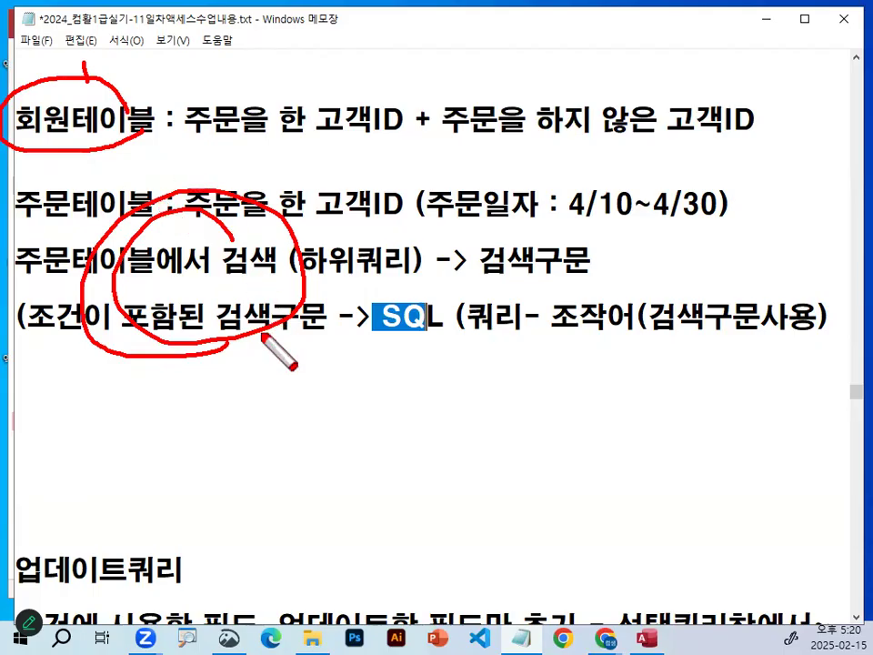
key("Escape")
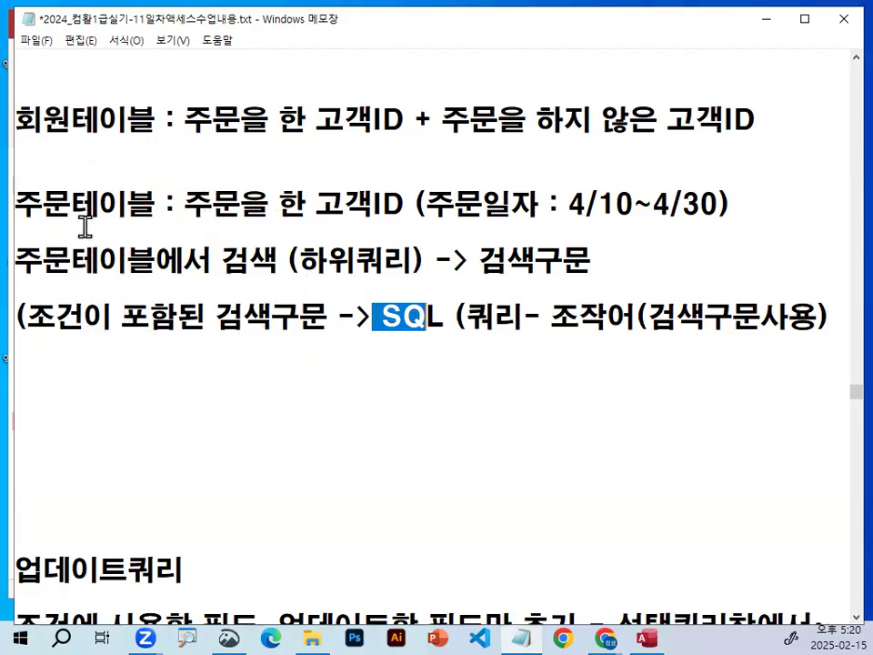
left_click_drag(26, 205, 162, 209)
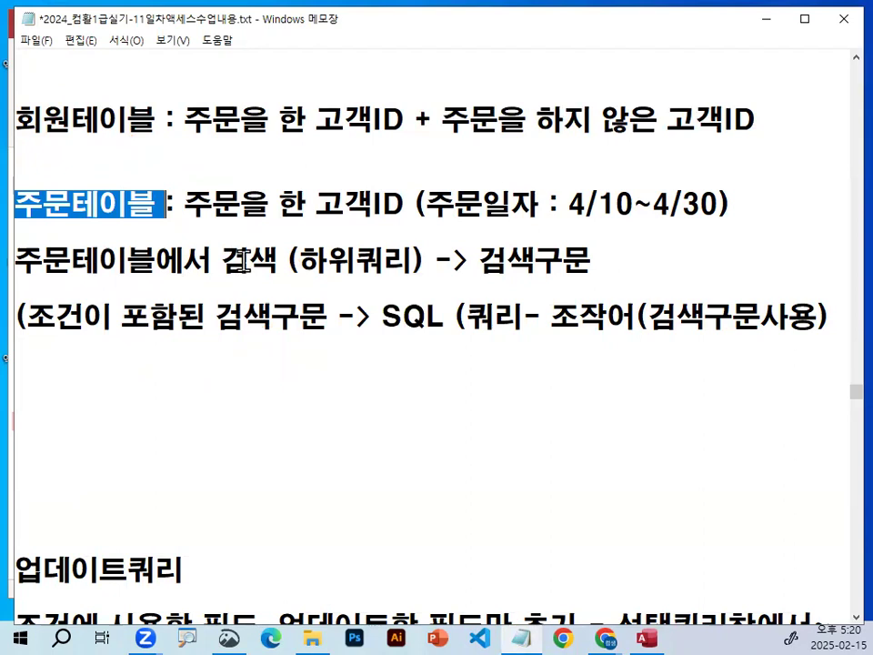
left_click(264, 261)
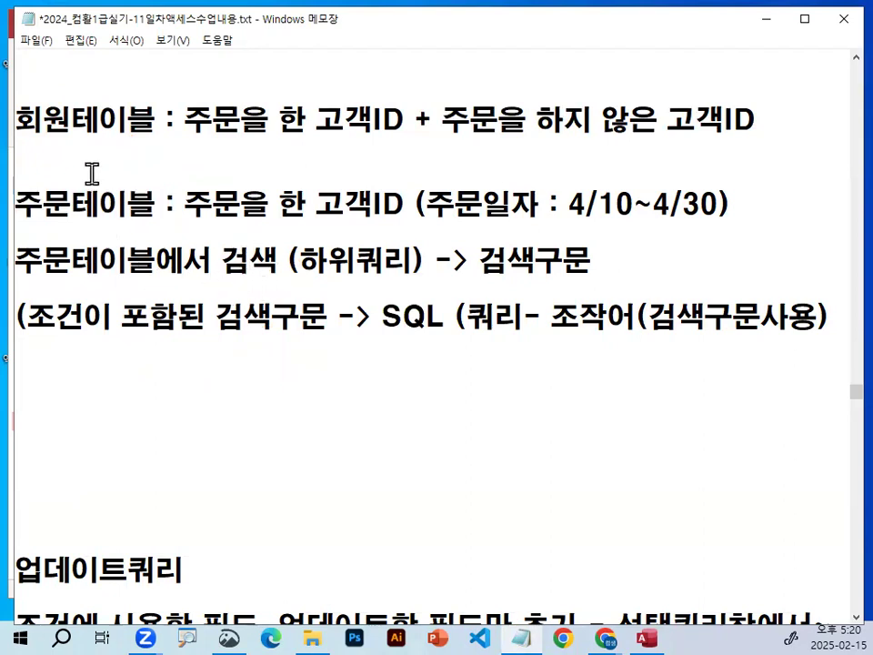
left_click(73, 203)
Circle 고객ID in the 회원테이블 line and the 검색 (하위쿼리) area below in red, clearing the ink at the end.
key("ctrl+2")
mouse_move(423, 263)
left_mouse_down()
mouse_move(435, 302)
mouse_move(206, 320)
mouse_move(300, 187)
mouse_move(425, 284)
mouse_move(398, 148)
mouse_move(329, 138)
mouse_move(343, 97)
mouse_move(391, 88)
mouse_move(417, 127)
left_mouse_up()
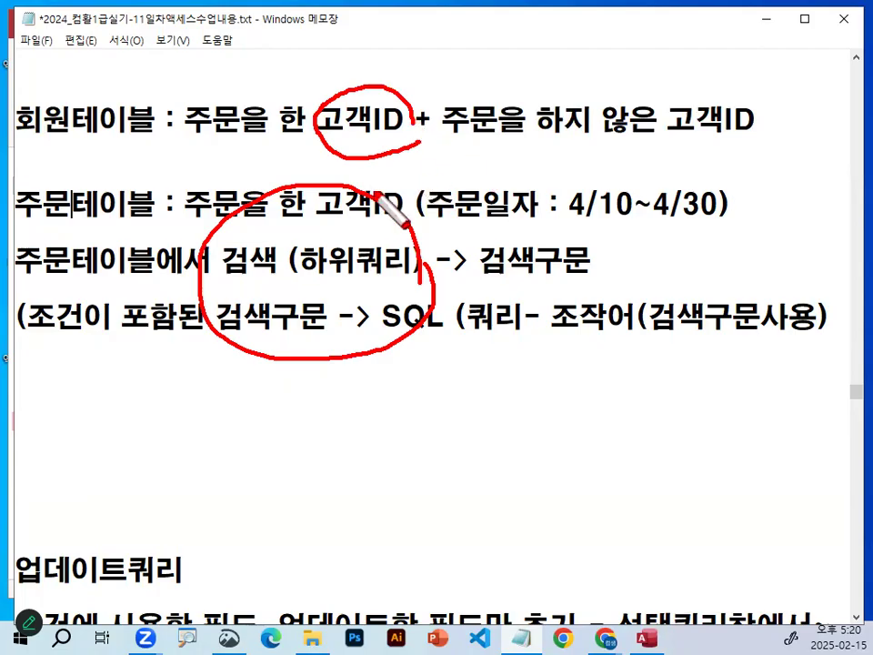
key("Escape")
Add the line -> 조건검색 -> 포함, 포함하지 않는~ below the SQL line, leaving blank lines after it.
left_click(201, 382)
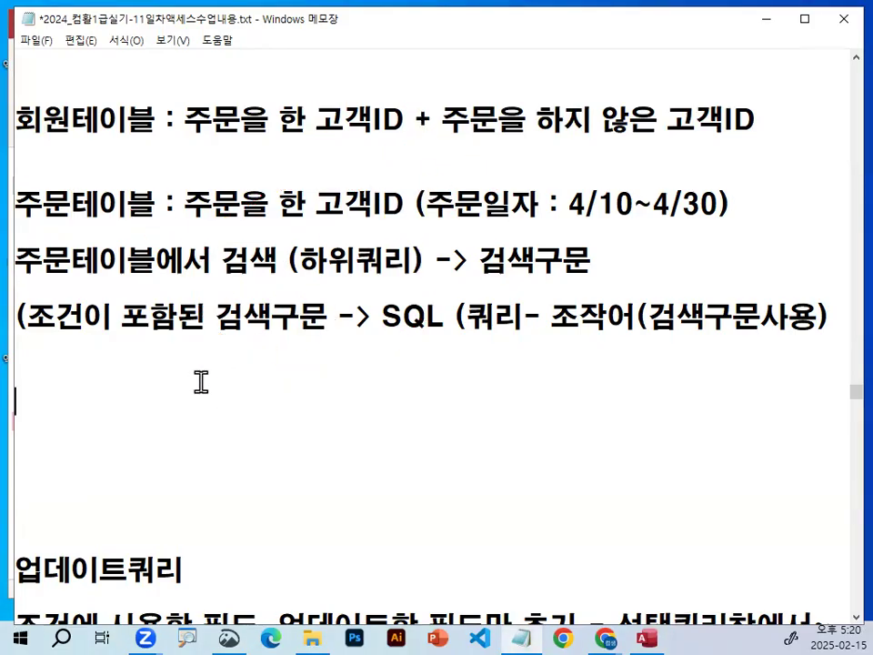
key("Return")
key("Return")
key("Return")
key("Up")
key("Up")
key("Up")
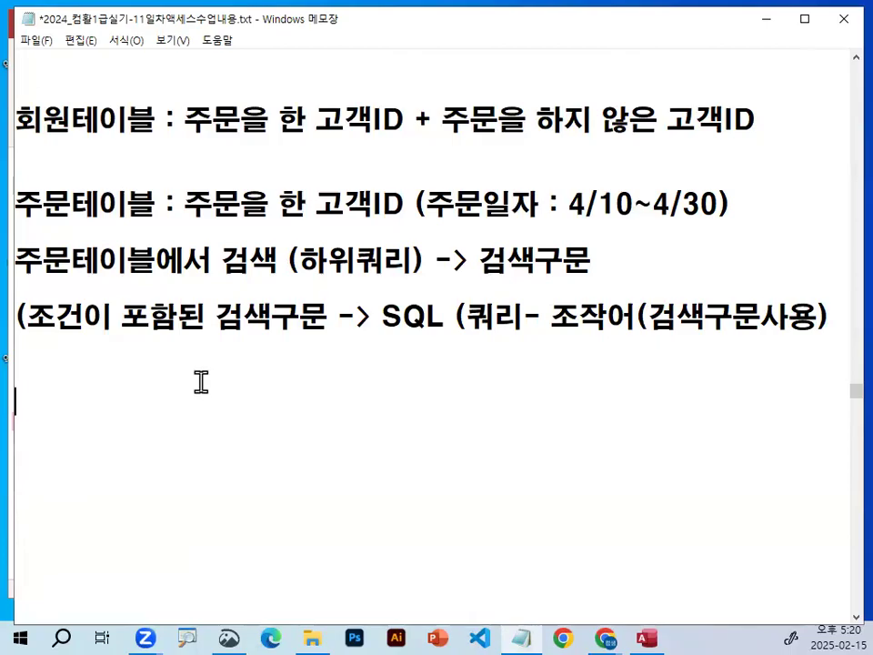
type("-> 조건검색  -> 포")
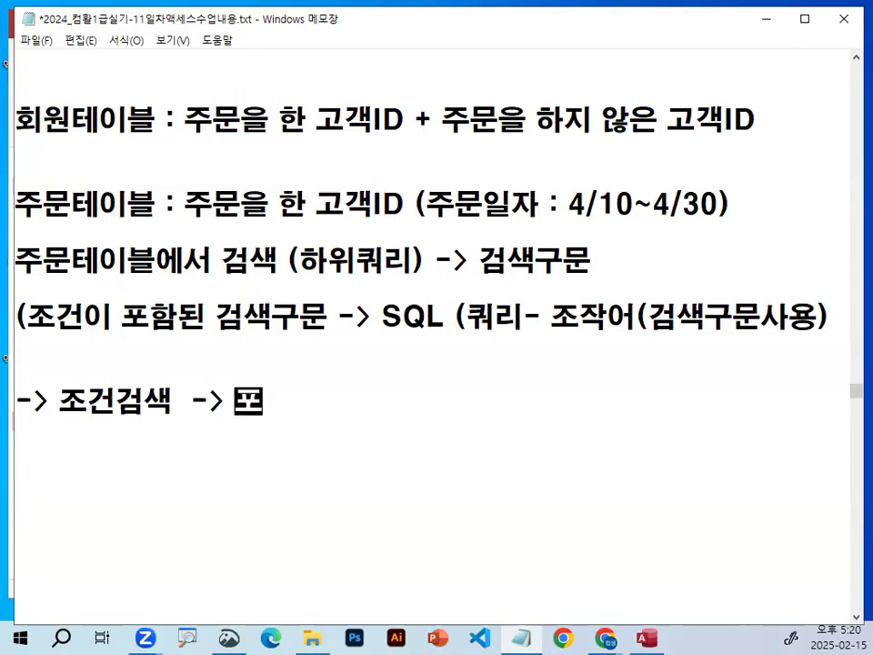
type("함, 퐇함하지 않는~")
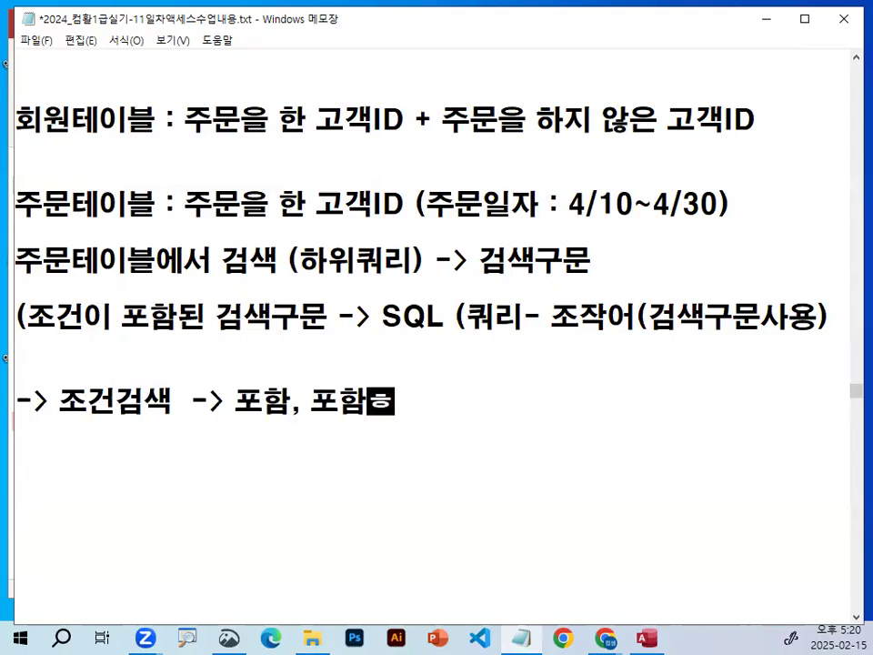
Add the line in : 포함하는 below the 조건검색 line.
key("Return")
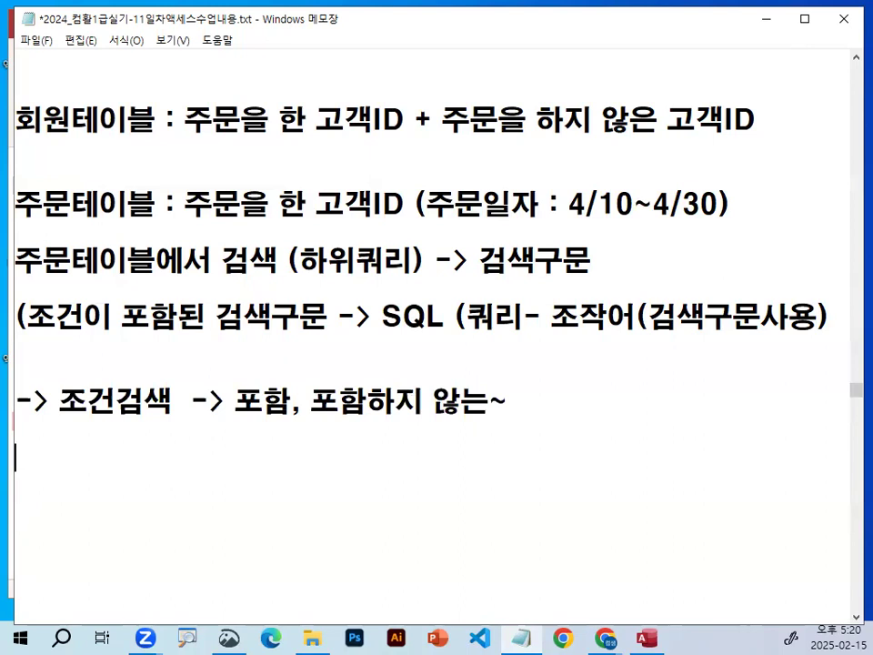
type("in ")
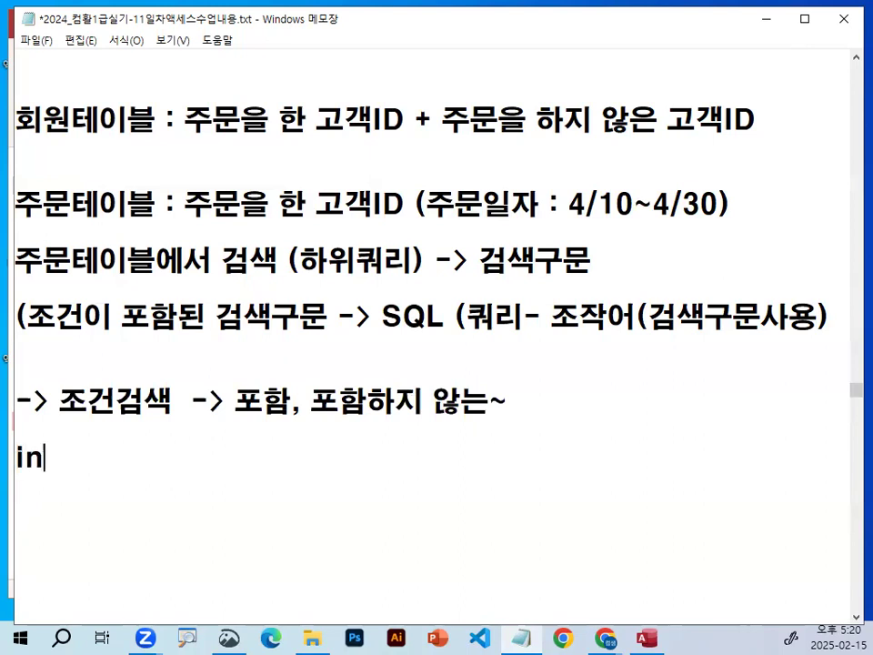
type(": vhgka")
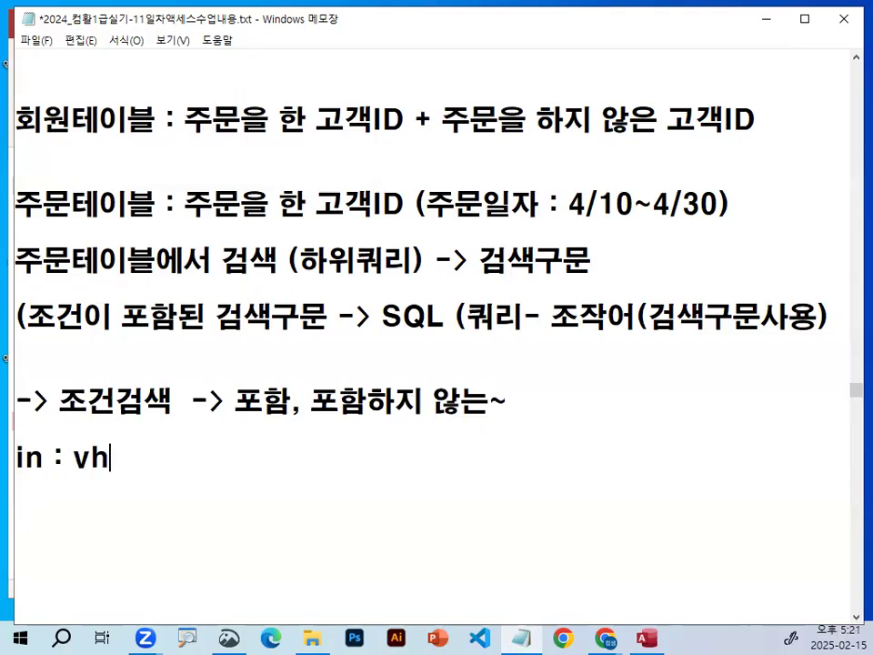
key("BackSpace")
key("BackSpace")
key("BackSpace")
key("BackSpace")
key("BackSpace")
key("BackSpace")
type("포함하")
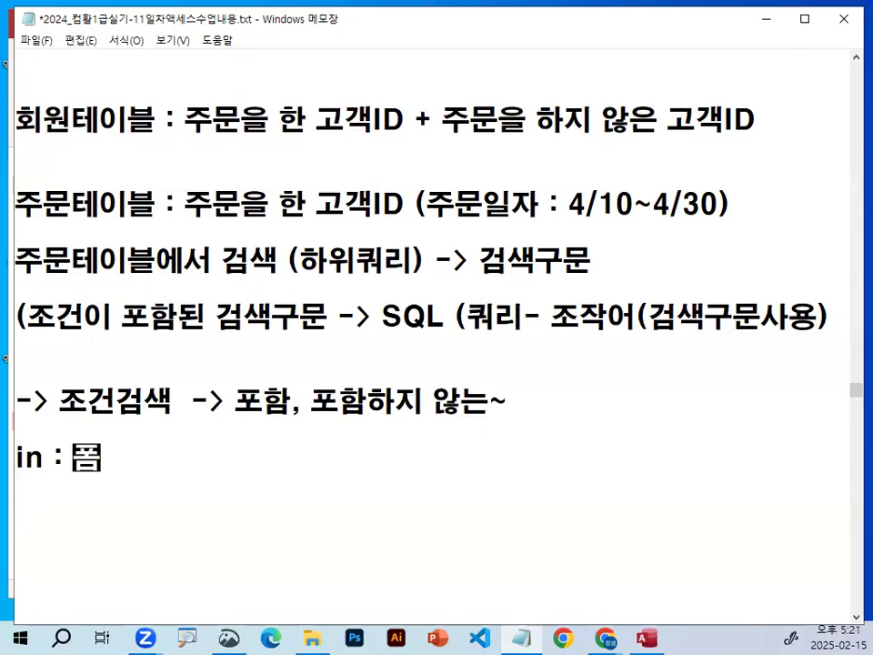
type("는")
Add the line not in : 포함하지 않는~ below the in definition.
key("Return")
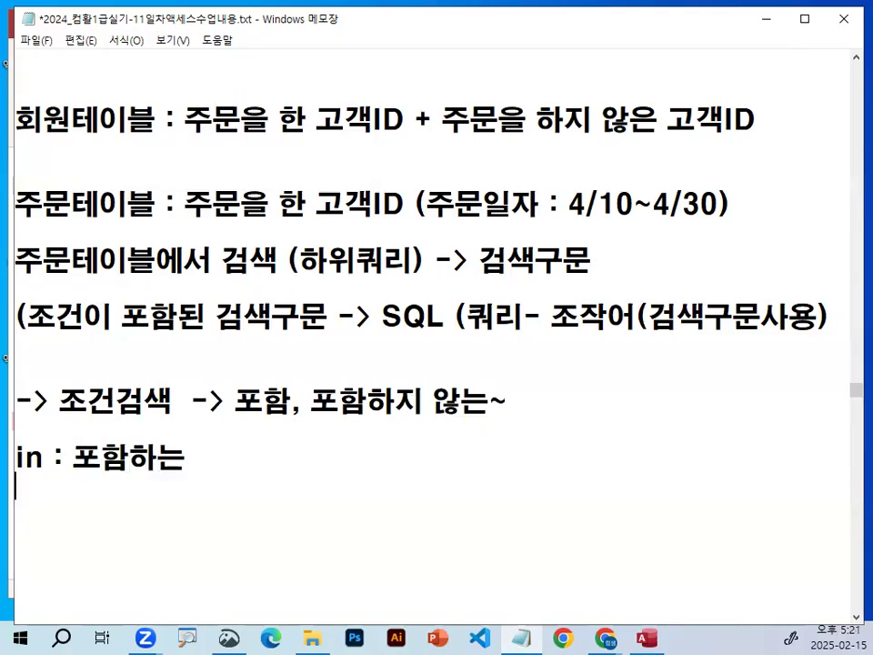
type("not i")
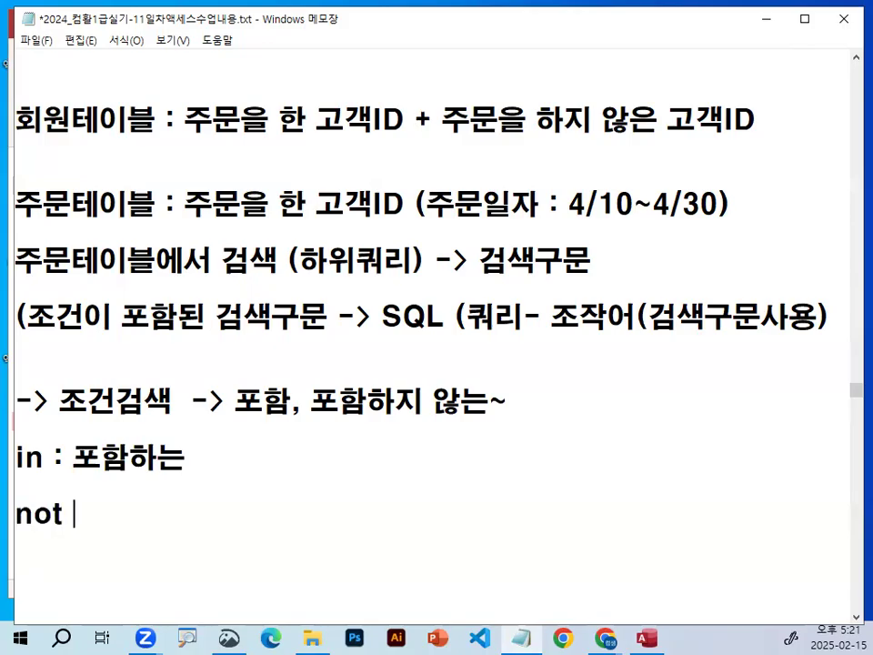
type("n ")
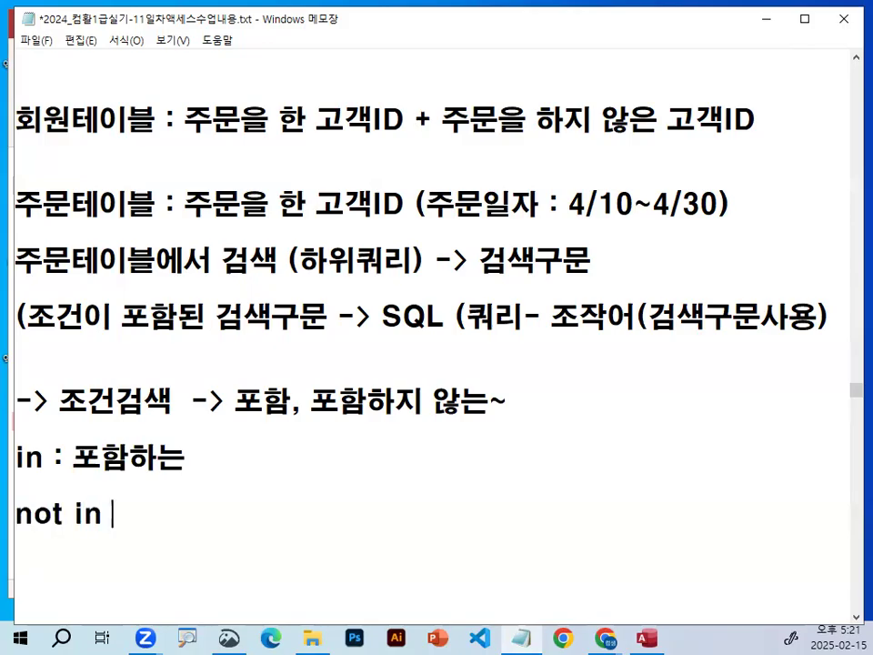
type(": vh")
key("BackSpace")
key("BackSpace")
key("Hangul")
type("ㅍㅗ함하지 않")
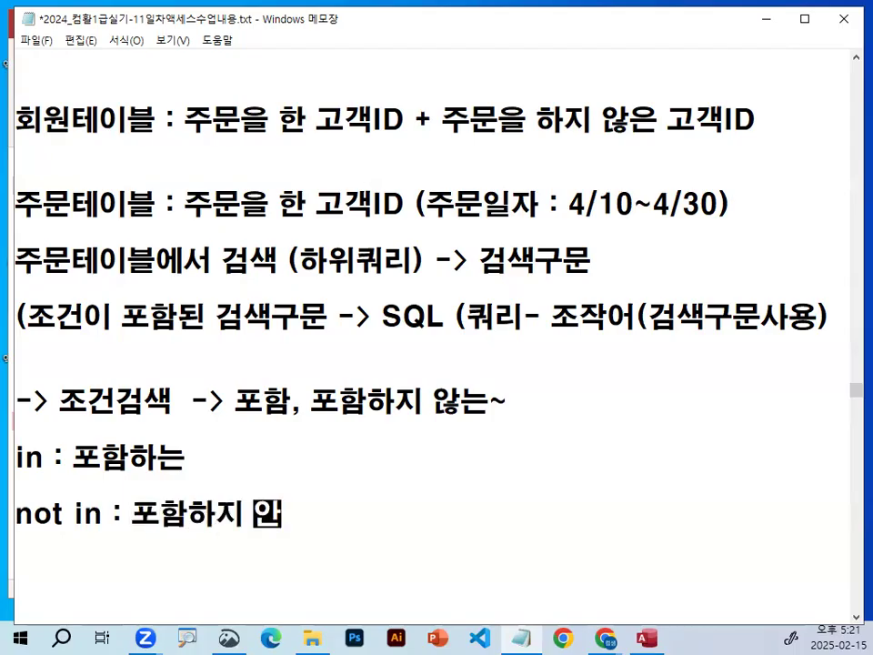
type("는~")
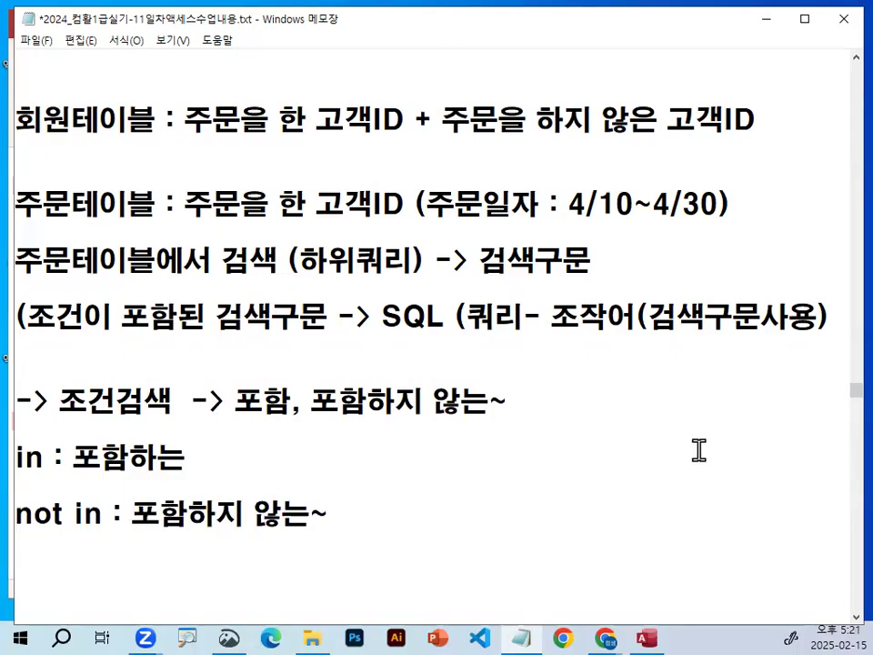
Append ~ = 존재한다 to the in : 포함하는 line.
scroll(359, 448, "down", 1)
scroll(359, 448, "down", 1)
left_click(251, 288)
type("~  = 존재하지 않ㄴ")
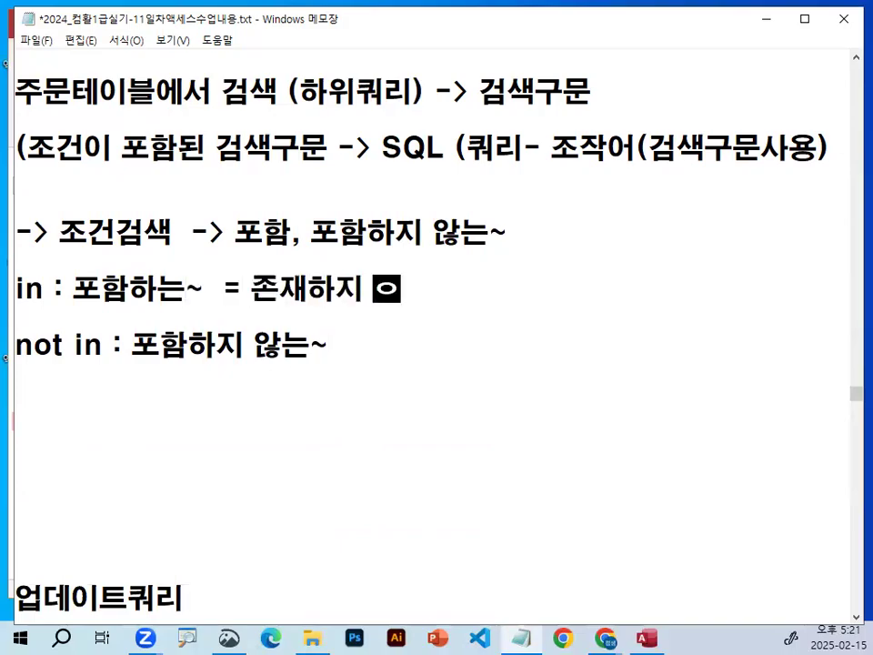
key("BackSpace")
key("BackSpace")
key("BackSpace")
key("BackSpace")
key("BackSpace")
type("한다")
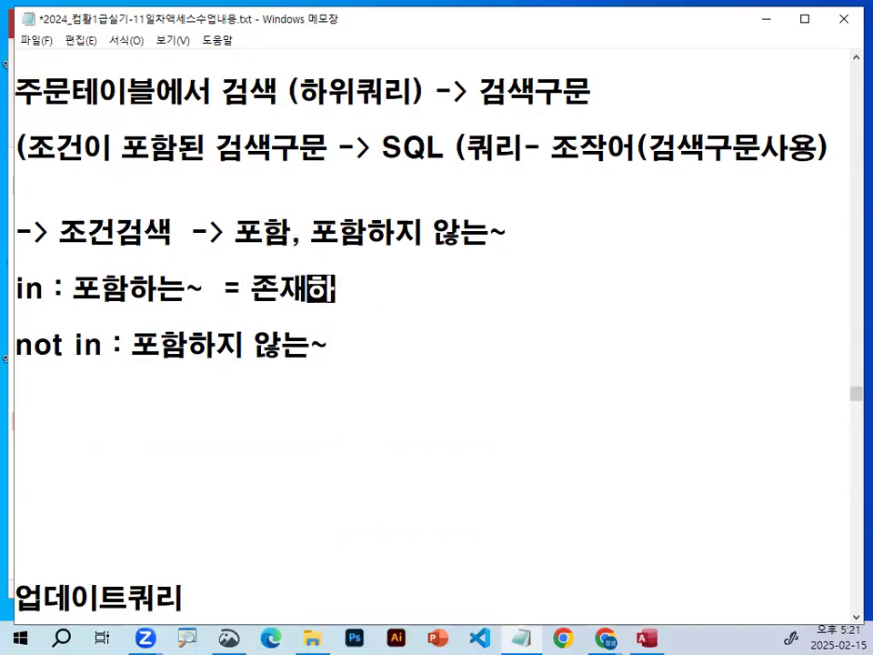
Append = 존재하지 않는다. to the not in line.
key("Down")
key("Down")
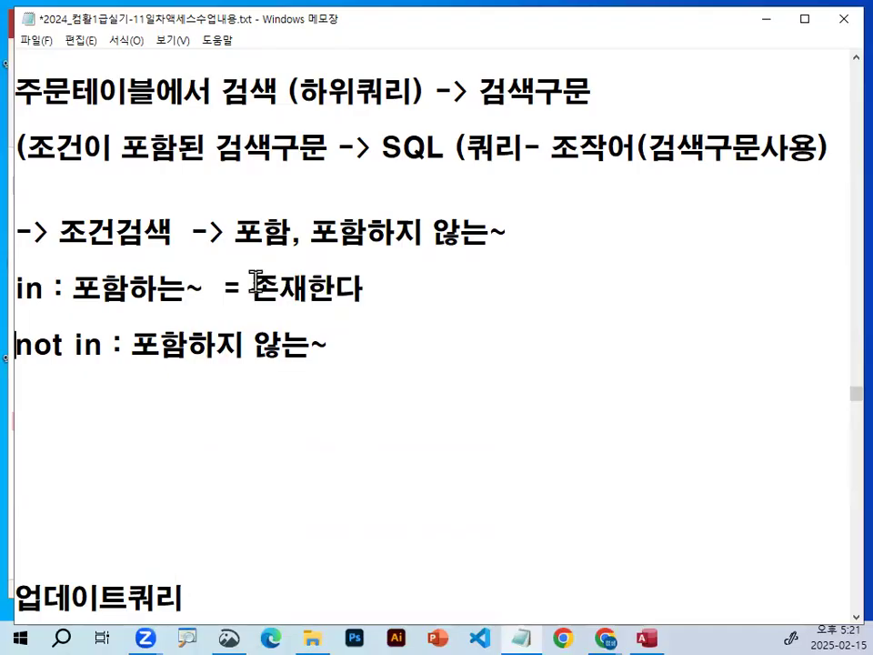
key("Up")
key("Left")
type("= 존재하")
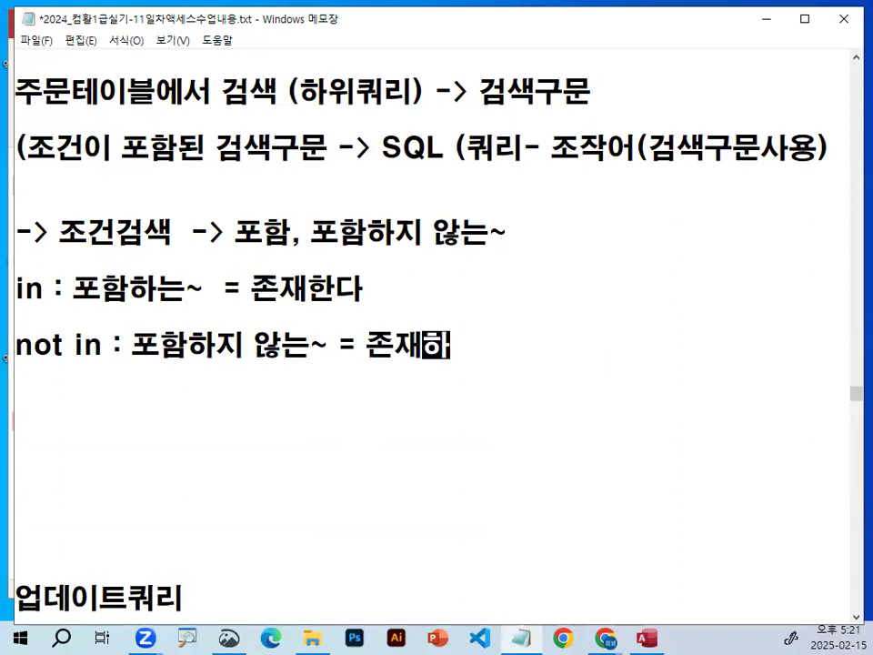
type("지 않는다.")
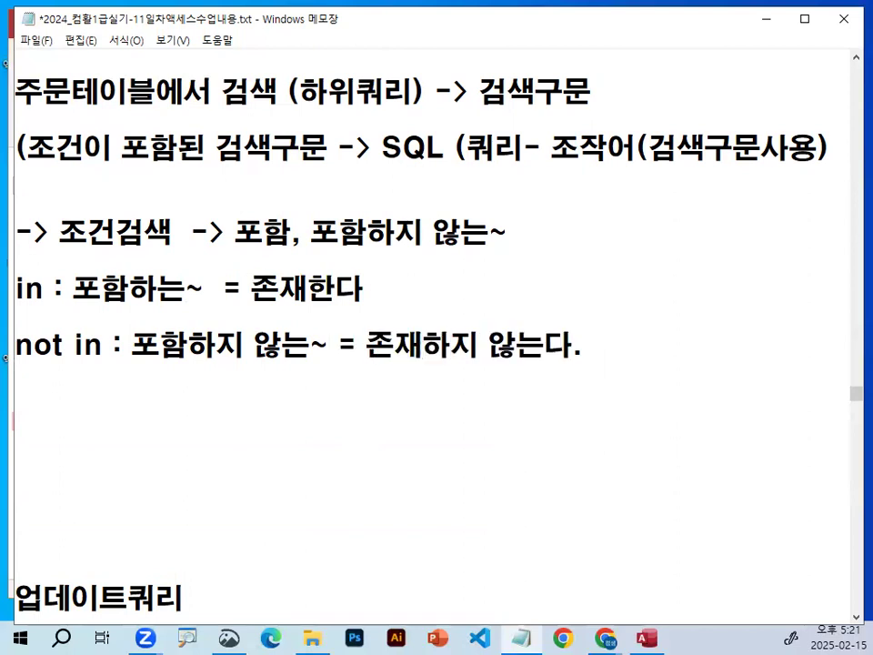
Underline 존재하지 않는다 in red, add a stroke near SQL and clear the ink.
left_click(534, 97)
left_click_drag(369, 363, 550, 364)
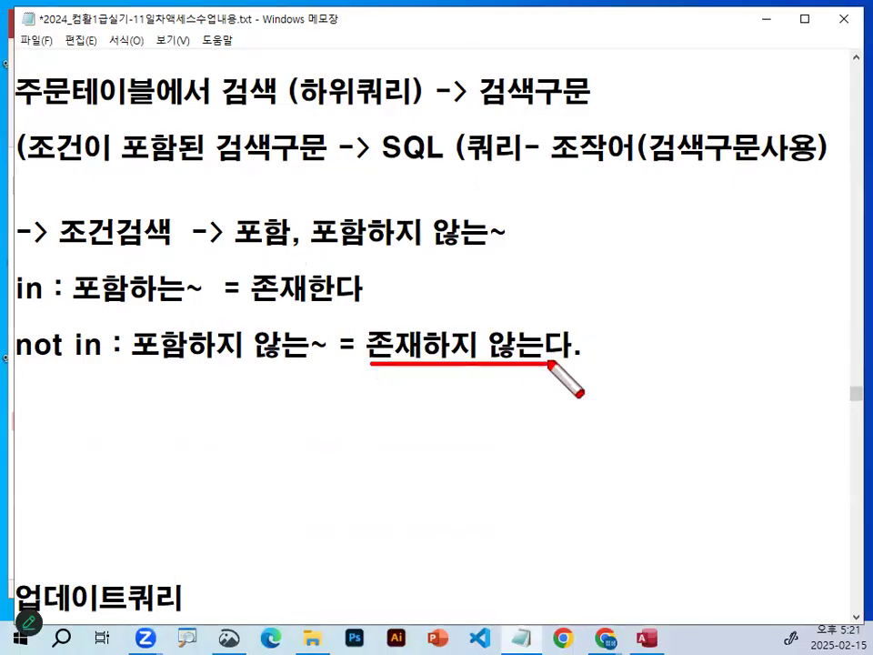
left_click_drag(382, 136, 419, 177)
key("Escape")
Circle 고객ID in both table lines and the 주문일자 range, cross out 고객ID in the 회원테이블 line, and clear the ink.
scroll(407, 211, "up", 1)
key("ctrl+2")
mouse_move(403, 129)
left_mouse_down()
mouse_move(385, 135)
mouse_move(375, 89)
mouse_move(394, 113)
left_mouse_up()
left_click_drag(349, 88, 400, 117)
mouse_move(392, 207)
left_mouse_down()
mouse_move(312, 189)
mouse_move(392, 210)
left_mouse_up()
left_click_drag(223, 205, 390, 182)
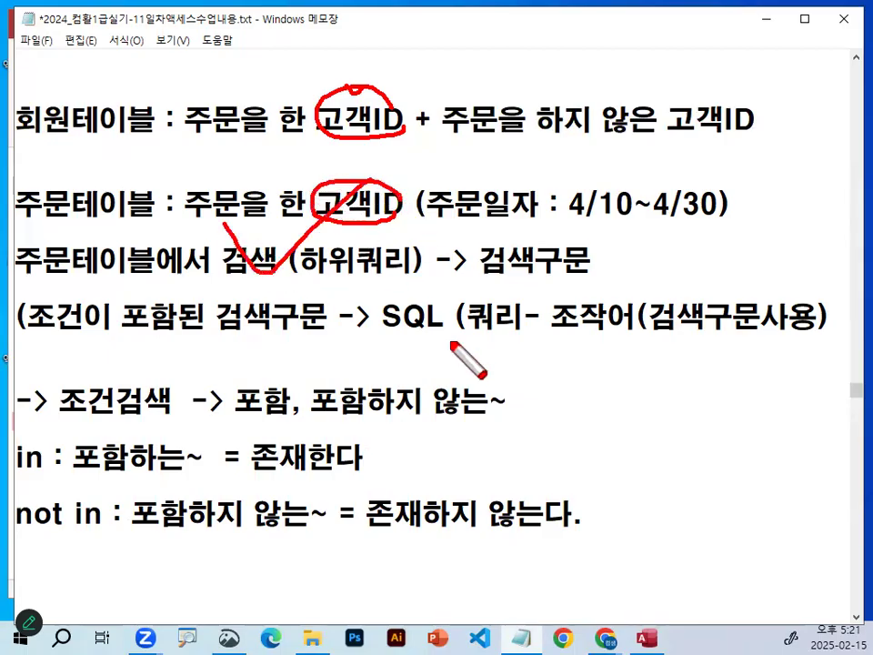
mouse_move(728, 209)
left_mouse_down()
mouse_move(678, 232)
mouse_move(725, 236)
left_mouse_up()
left_click_drag(343, 220, 398, 142)
mouse_move(382, 172)
left_mouse_down()
mouse_move(390, 155)
mouse_move(414, 167)
left_mouse_up()
left_click_drag(343, 225, 399, 213)
mouse_move(306, 223)
left_mouse_down()
mouse_move(301, 188)
mouse_move(400, 211)
left_mouse_up()
left_click_drag(402, 69, 308, 170)
left_click_drag(324, 61, 383, 173)
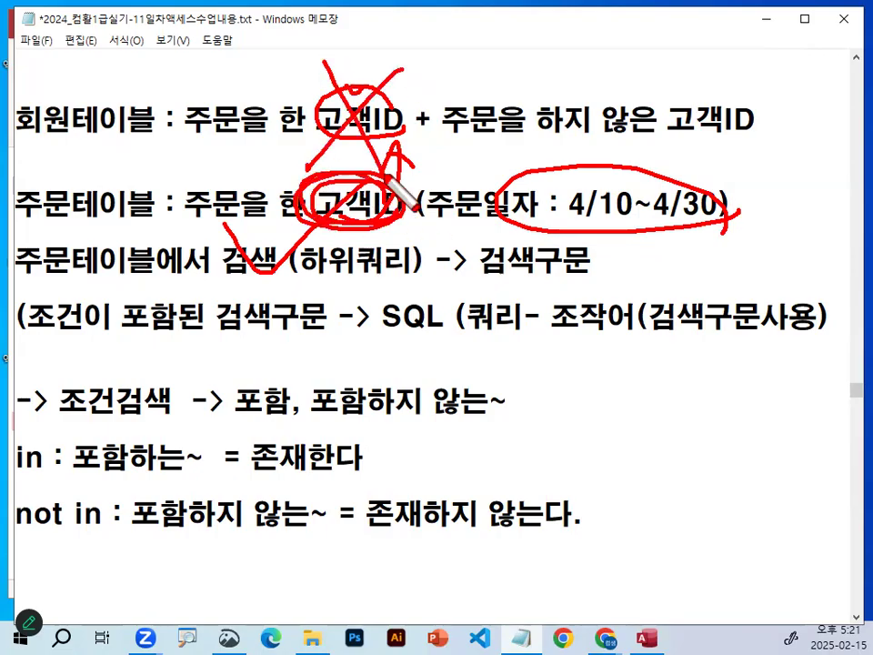
key("Escape")
Add a line with two comma-separated customer IDs below the 회원테이블 line, keeping blank lines before the 주문테이블 line.
left_click_drag(316, 121, 417, 121)
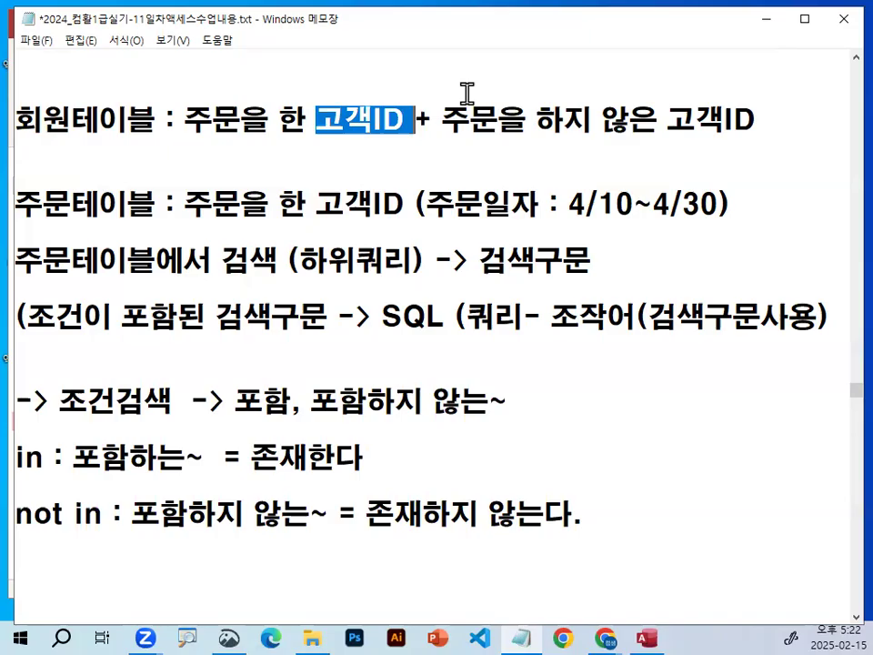
left_click(244, 173)
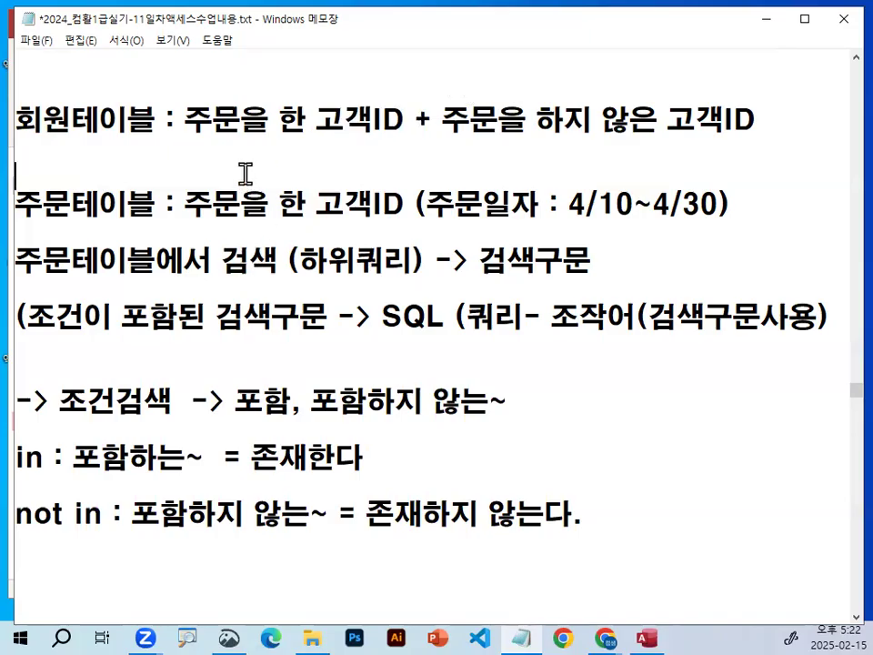
key("Return")
key("Return")
key("Return")
key("Up")
key("Up")
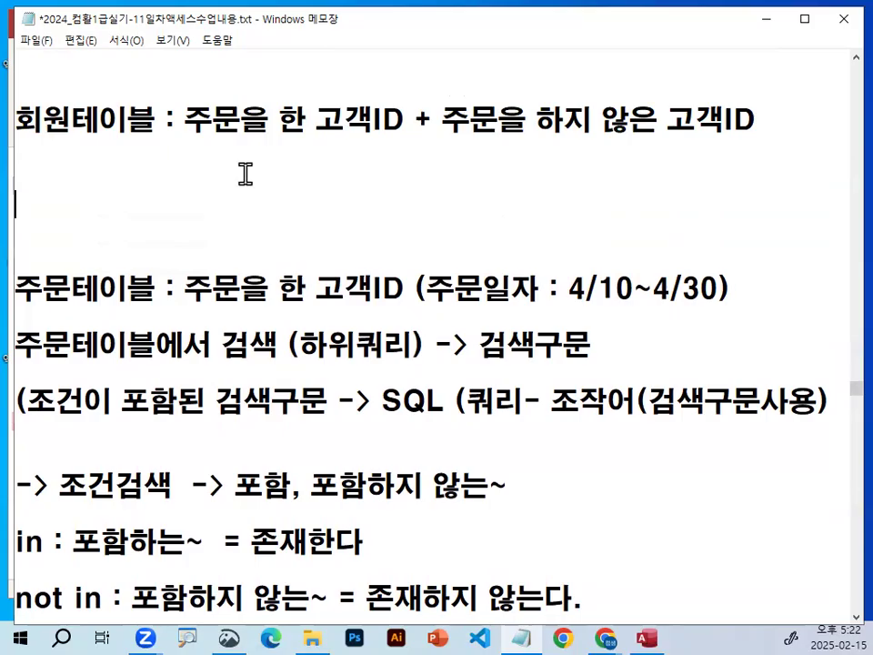
key("Up")
type("2017")
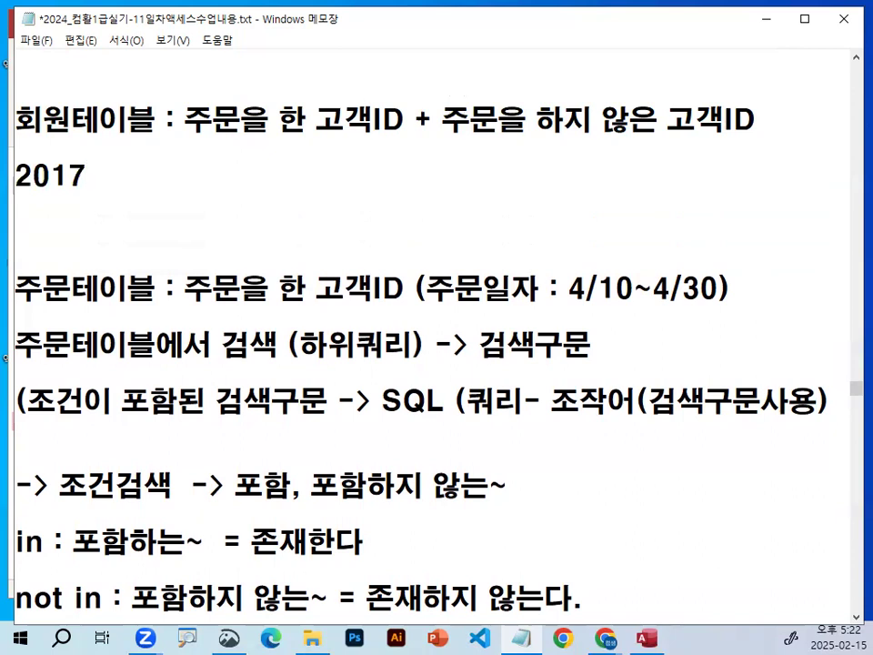
type("0729,")
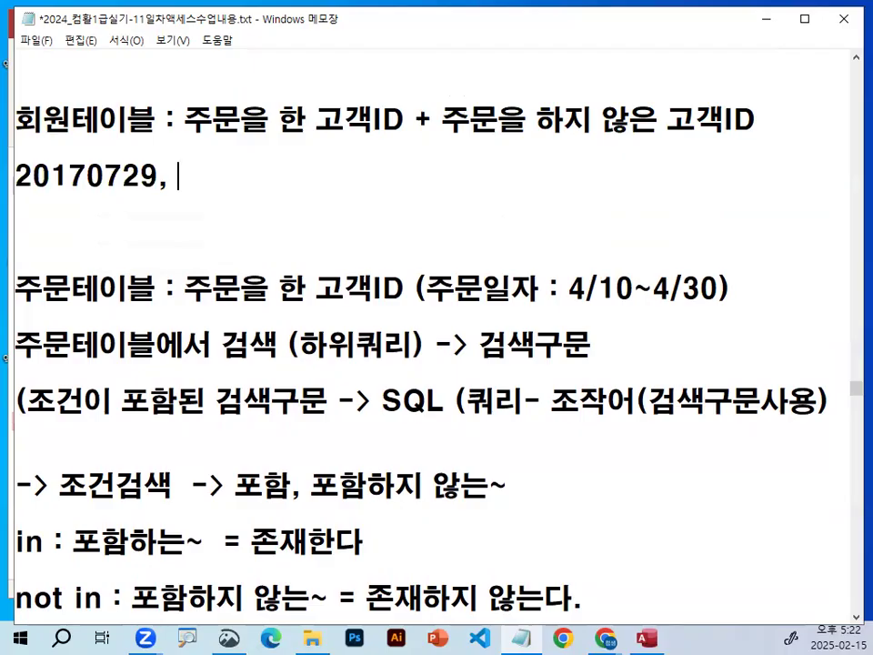
type("2019")
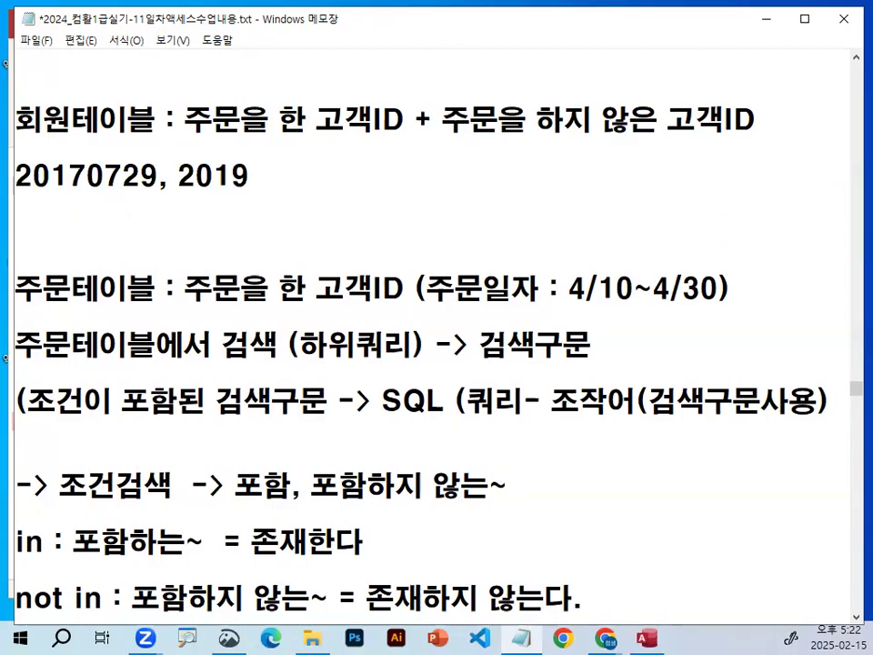
type("1124")
Underline and circle the two customer IDs, underline the 4/10~4/30 date range, strike over the IDs and clear the ink.
key("ctrl+2")
left_click_drag(12, 192, 329, 192)
left_click_drag(544, 309, 759, 309)
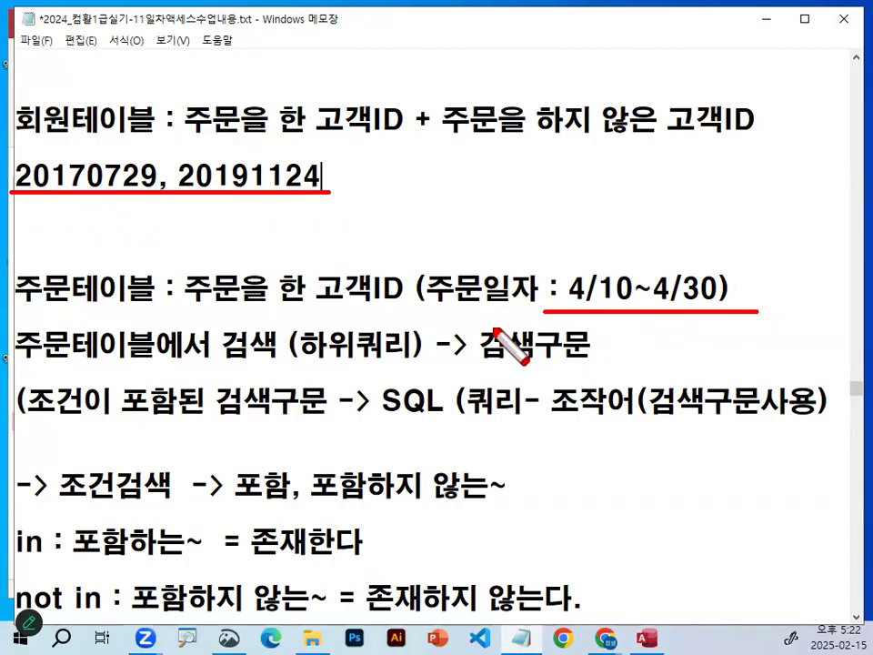
mouse_move(342, 186)
left_mouse_down()
mouse_move(55, 210)
mouse_move(334, 156)
mouse_move(344, 182)
left_mouse_up()
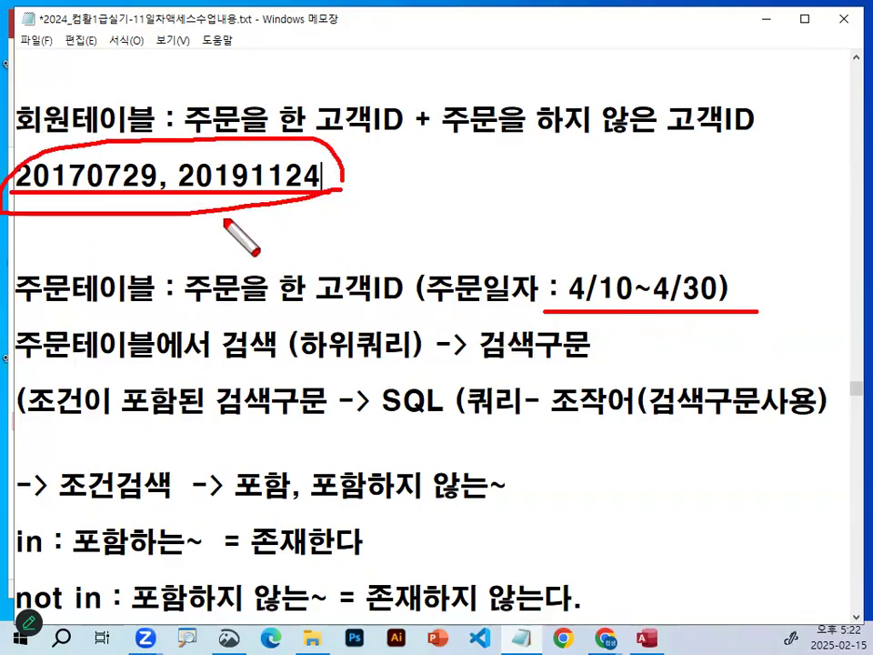
left_click_drag(52, 159, 146, 129)
left_click_drag(209, 160, 285, 91)
key("Escape")
Append "-> 고객ID" after the two customer IDs on the line below 회원테이블.
type("-> 고객")
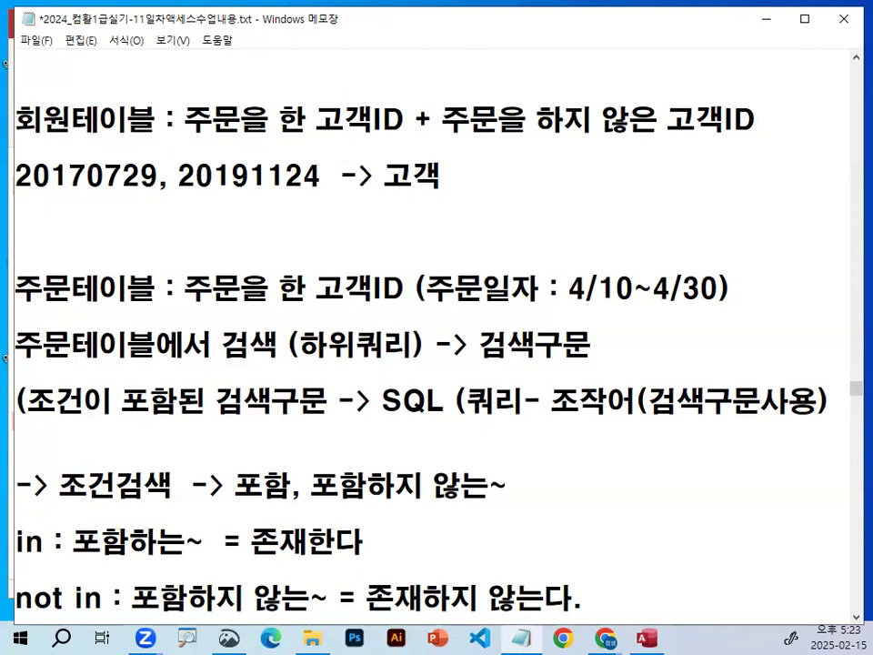
type("ID")
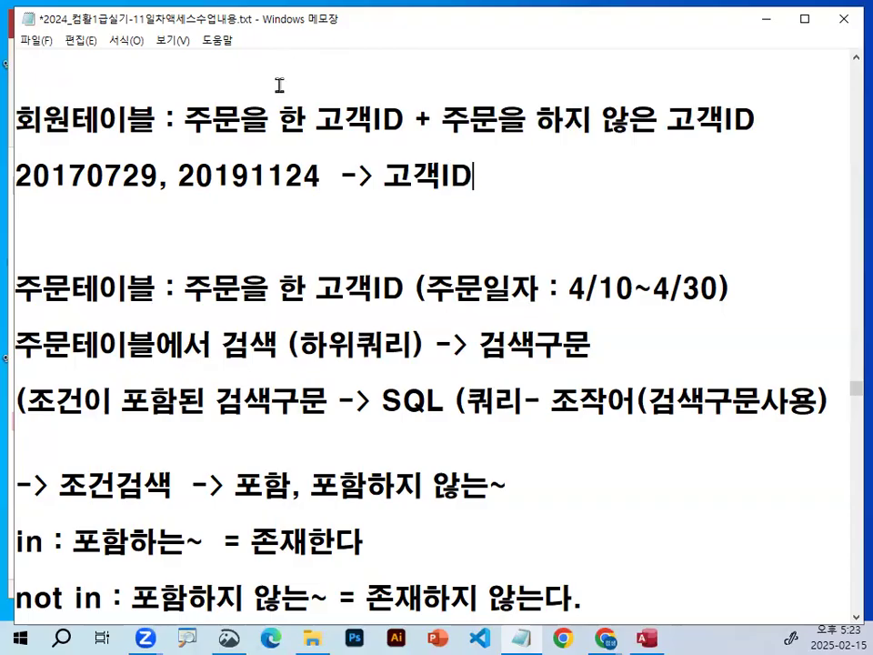
Underline 회원테이블, 주문을 한 고객ID and 주문을 하지 않은 고객ID in red and clear the ink.
left_click_drag(38, 143, 118, 143)
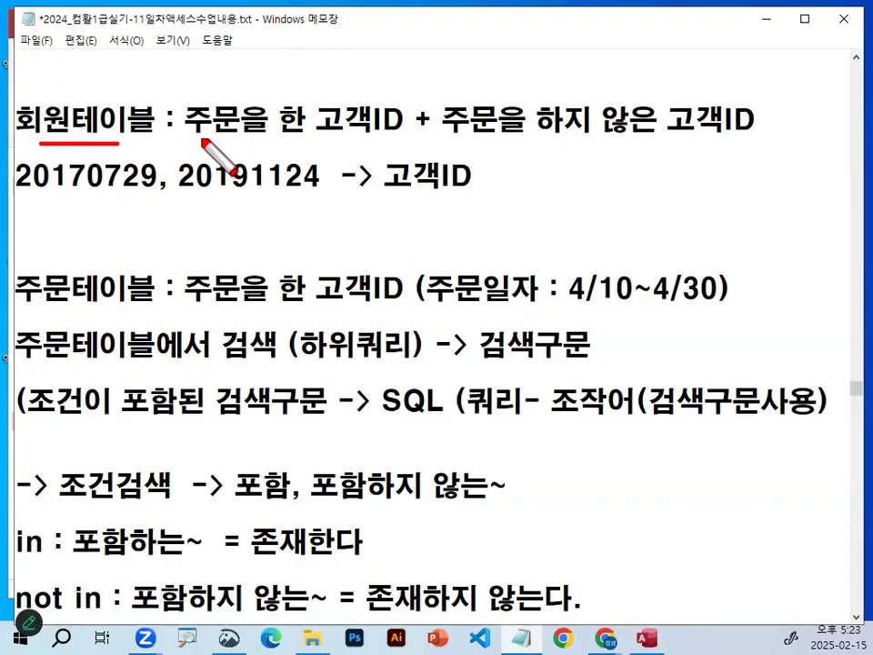
left_click_drag(202, 140, 373, 140)
left_click_drag(452, 140, 741, 141)
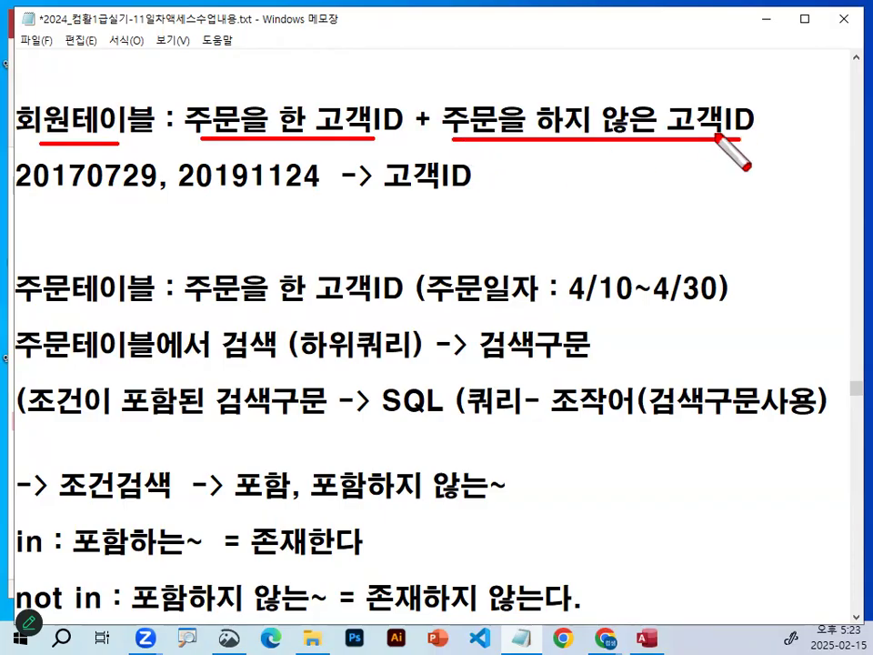
key("Escape")
Highlight the 주문일자 range, the two customer IDs, the 회원테이블 label and the appended 고객ID one after another.
left_click_drag(431, 289, 728, 289)
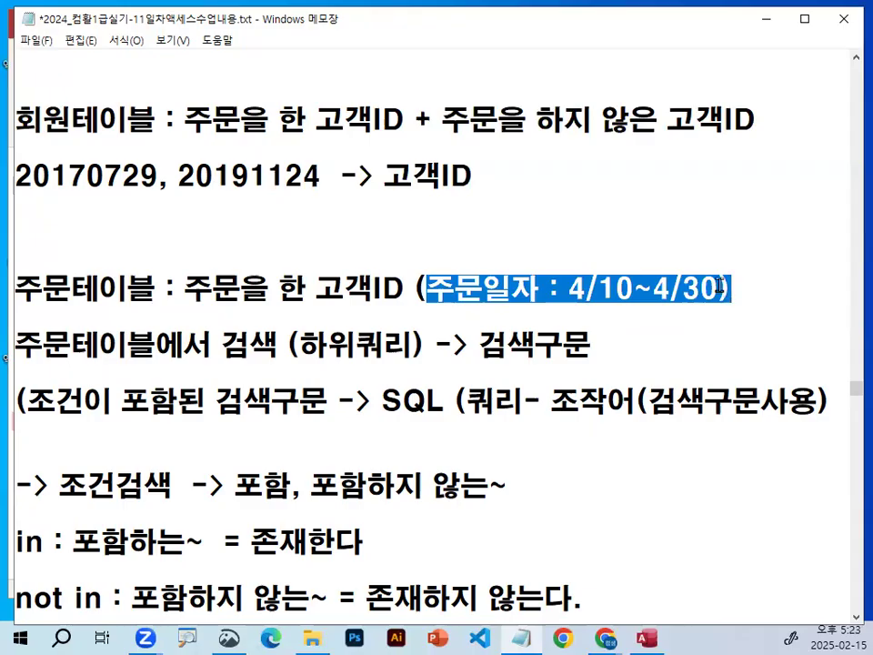
left_click_drag(15, 176, 321, 172)
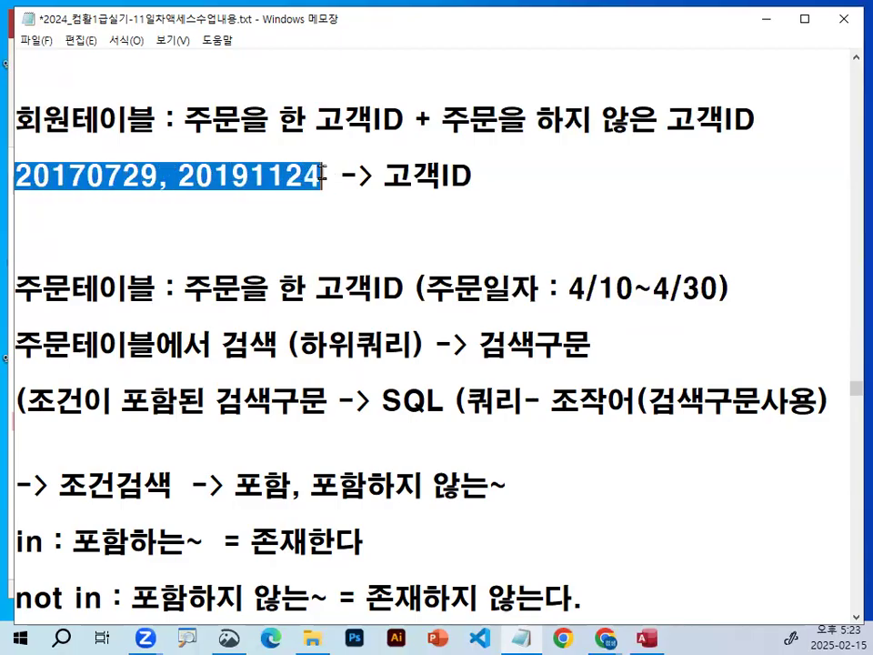
left_click_drag(15, 119, 176, 119)
left_click_drag(384, 175, 469, 178)
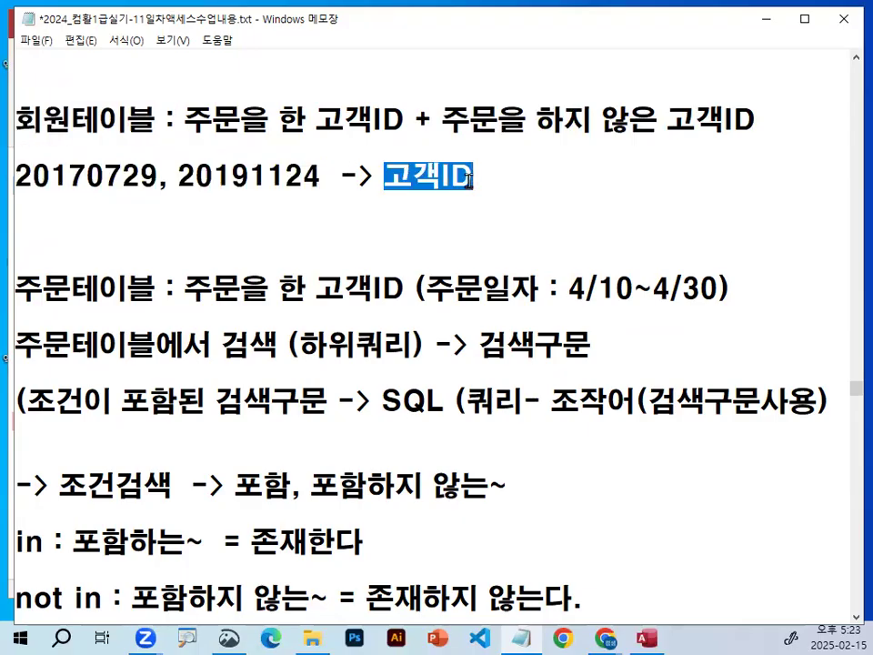
left_click(469, 181)
Underline the two customer IDs below the 회원테이블 line in red and clear the ink.
key("ctrl+2")
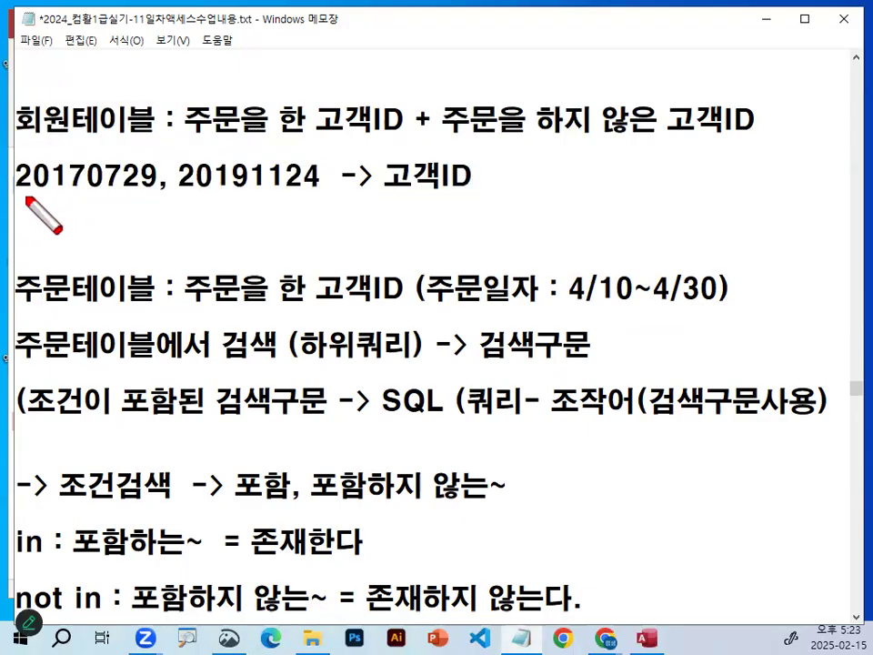
left_click_drag(11, 198, 327, 197)
key("Escape")
Insert an extra blank line above the 주문테이블 line and append 검색해서 after 고객ID on the customer ID line.
left_click(155, 219)
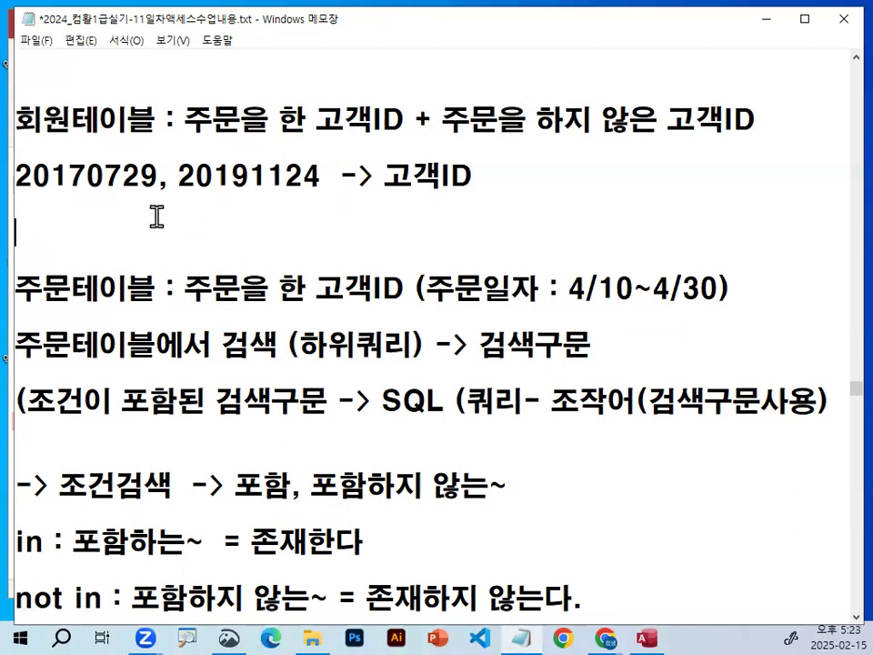
key("Return")
key("End")
key("BackSpace")
key("BackSpace")
key("BackSpace")
key("Hangul")
type("검색해서")
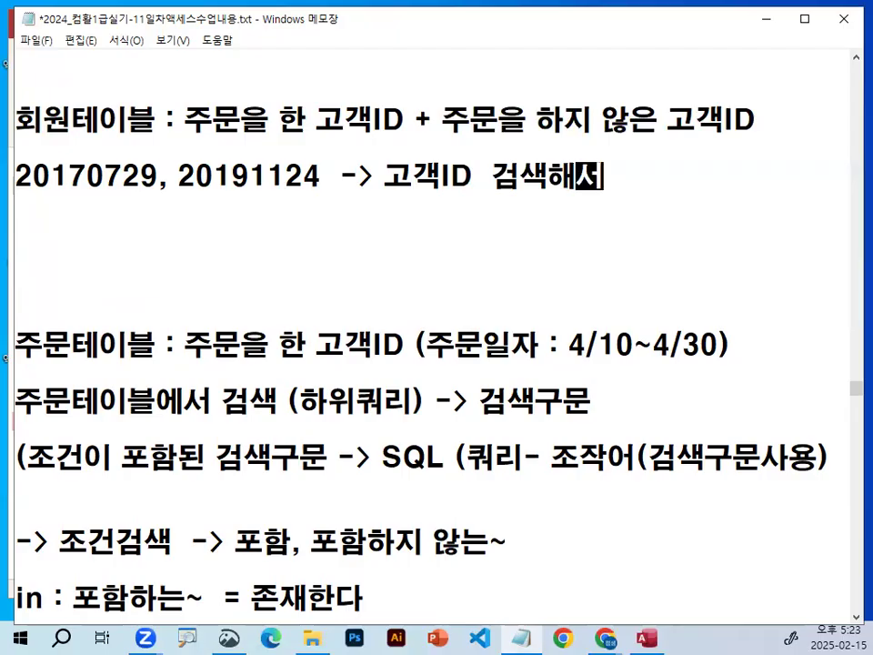
Start a line reading 비고필드에 directly below the customer ID line.
left_click(157, 216)
type("피")
key("BackSpace")
key("BackSpace")
key("BackSpace")
type("비고필드에")
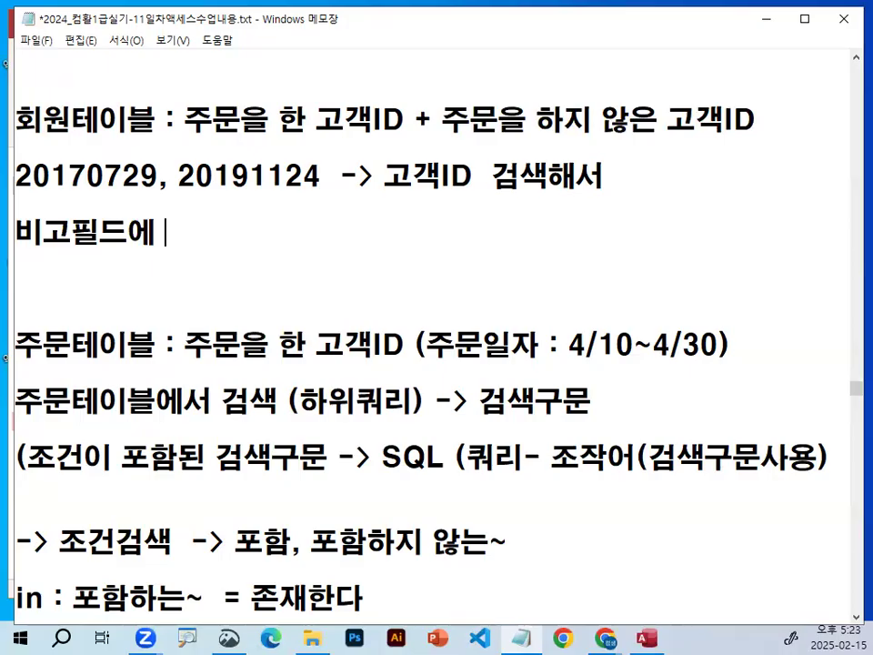
type(" ㅁ")
Add the quoted text "★ 관리대상회원" with the ★ symbol after 비고필드에 and put a space between 비고 and 필드에.
key("Hangul_Hanja")
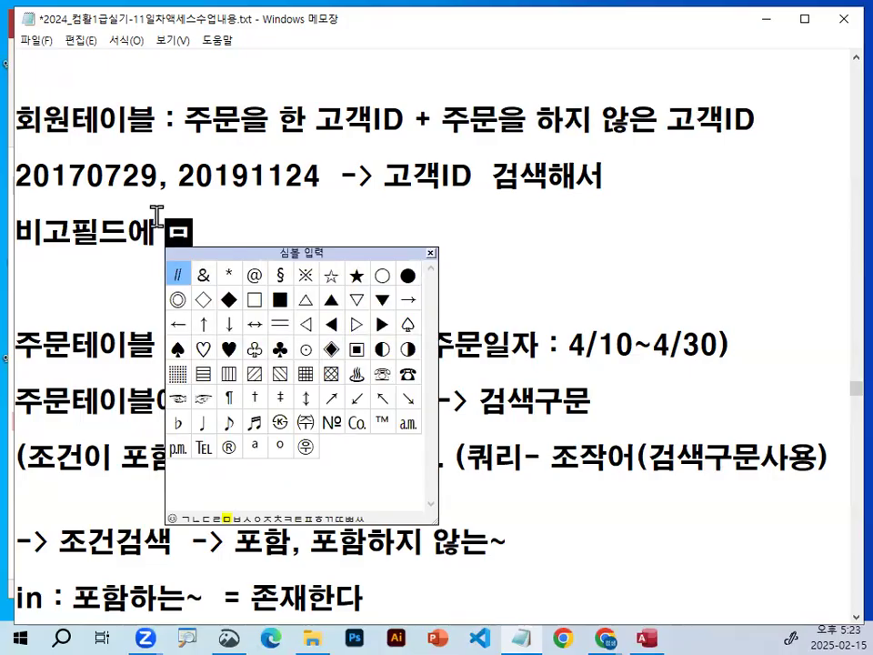
key("Escape")
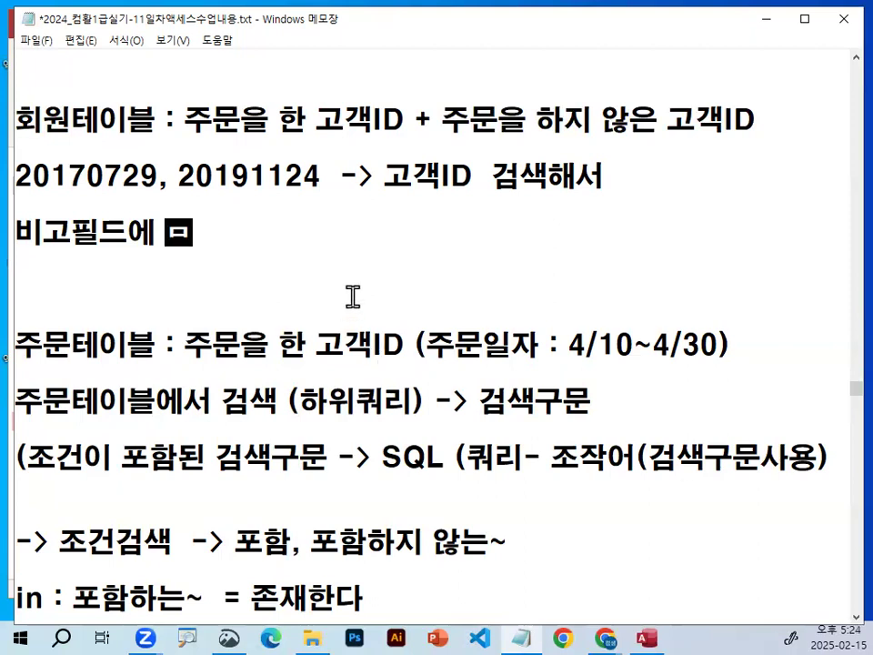
key("Hangul_Hanja")
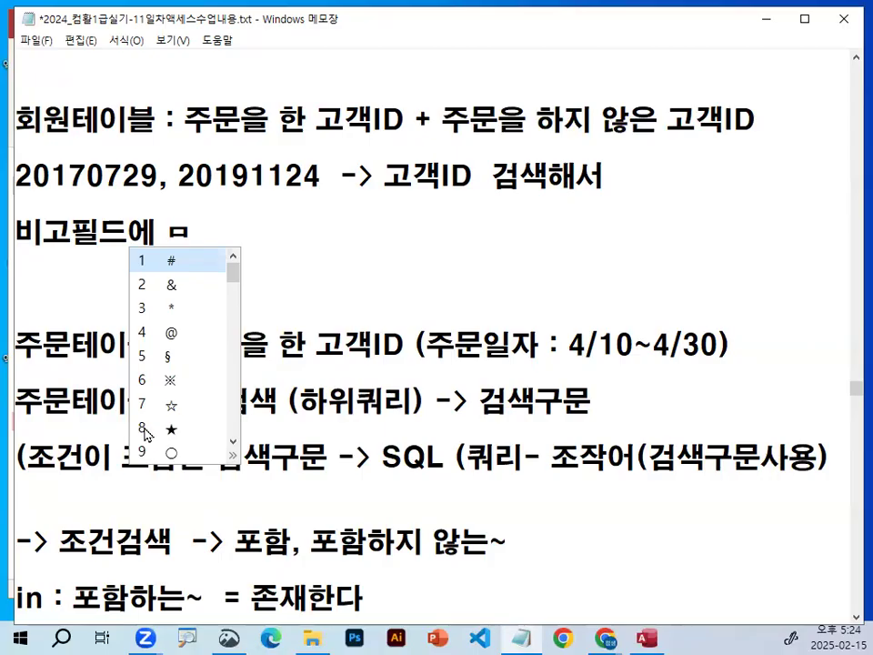
left_click(146, 428)
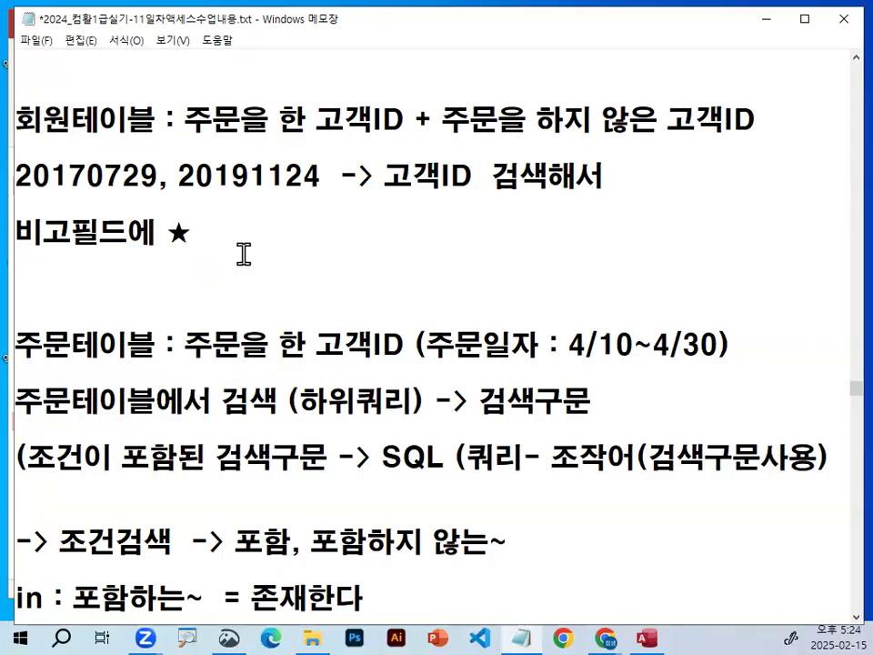
key("Left")
type("\"")
type("관리대사")
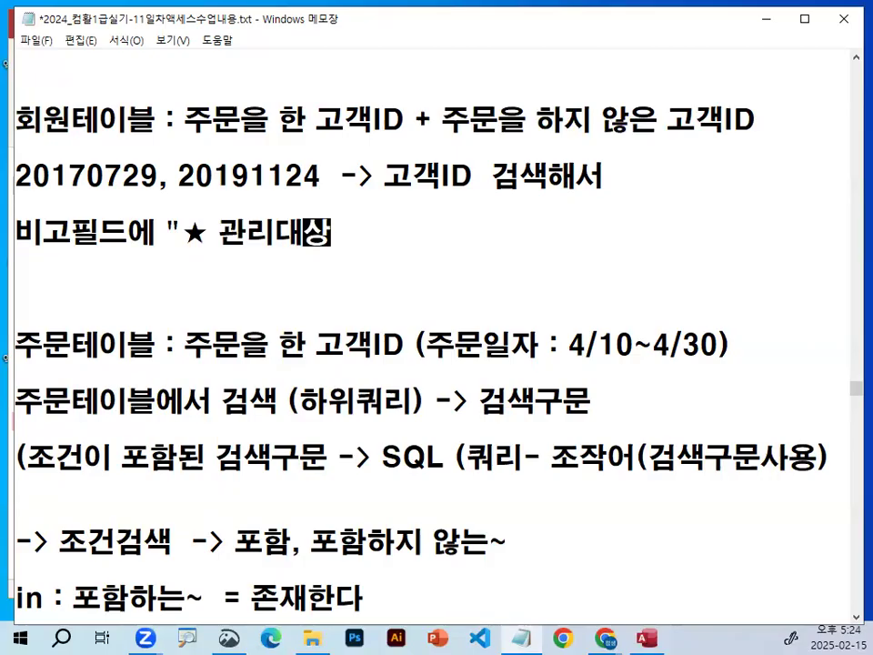
type("회원")
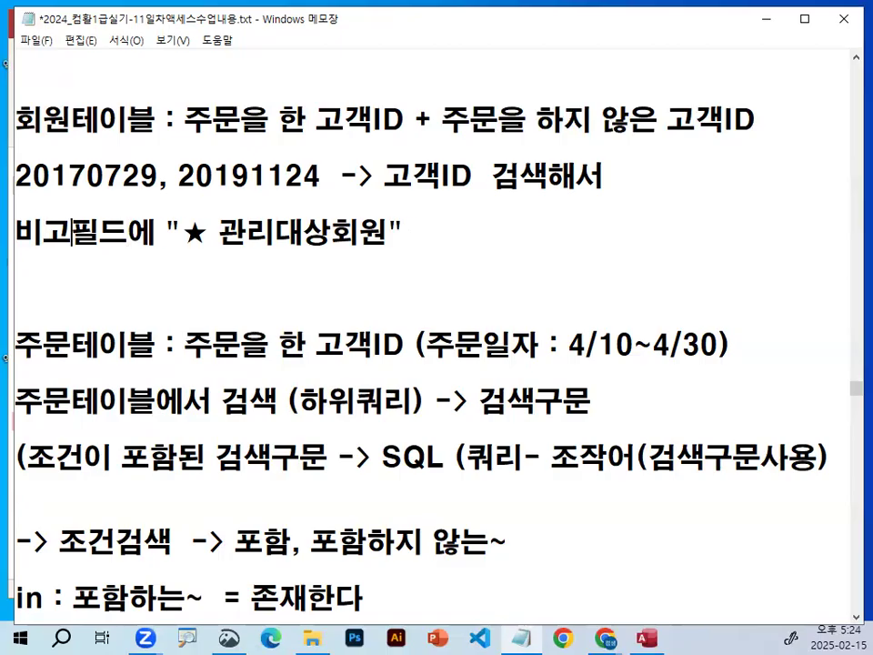
Underline the customer IDs, 비고 필드 and ★ 관리대상회원, circle 검색 and parts of both IDs, and clear the ink.
left_click_drag(16, 192, 298, 192)
mouse_move(514, 191)
left_mouse_down()
mouse_move(538, 190)
mouse_move(526, 175)
mouse_move(539, 173)
left_mouse_up()
left_click_drag(16, 244, 129, 246)
mouse_move(131, 171)
left_mouse_down()
mouse_move(78, 185)
mouse_move(113, 185)
left_mouse_up()
mouse_move(257, 166)
left_mouse_down()
mouse_move(262, 180)
mouse_move(298, 191)
left_mouse_up()
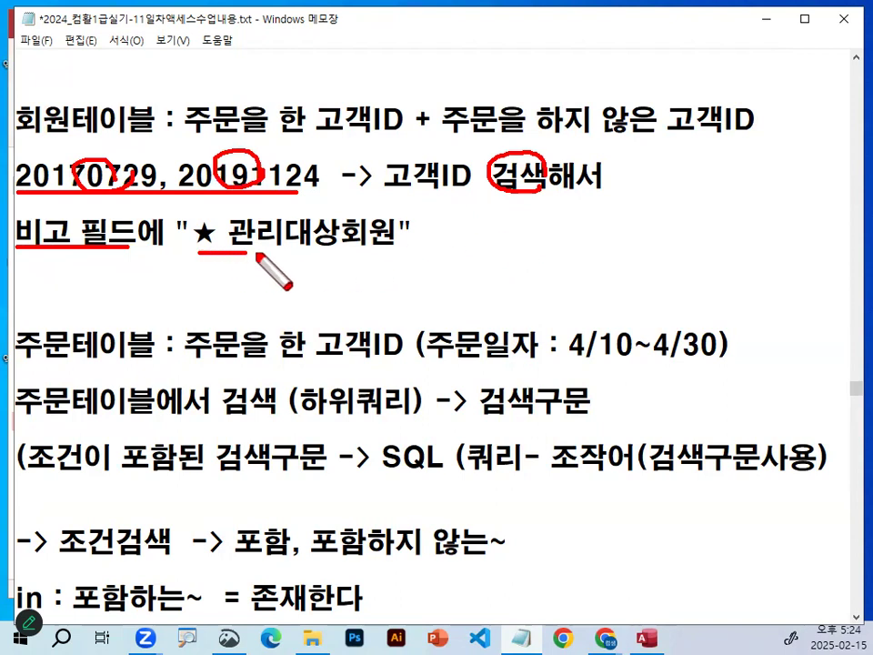
left_click_drag(198, 253, 400, 255)
key("Escape")
Complete the 비고 필드 line with 업데이트를 해라~ after the quoted text.
type("업데이트를 ")
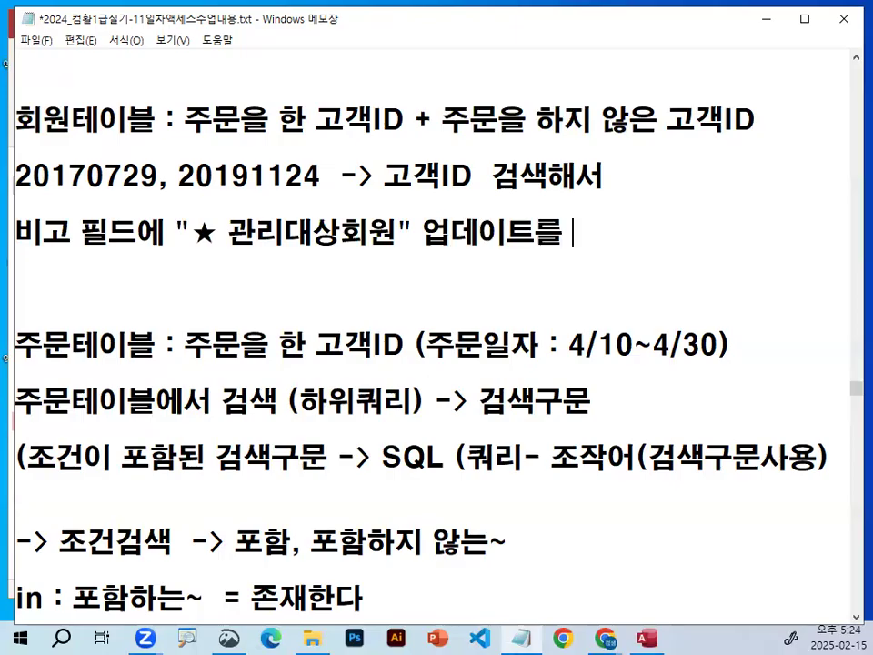
type("해라~")
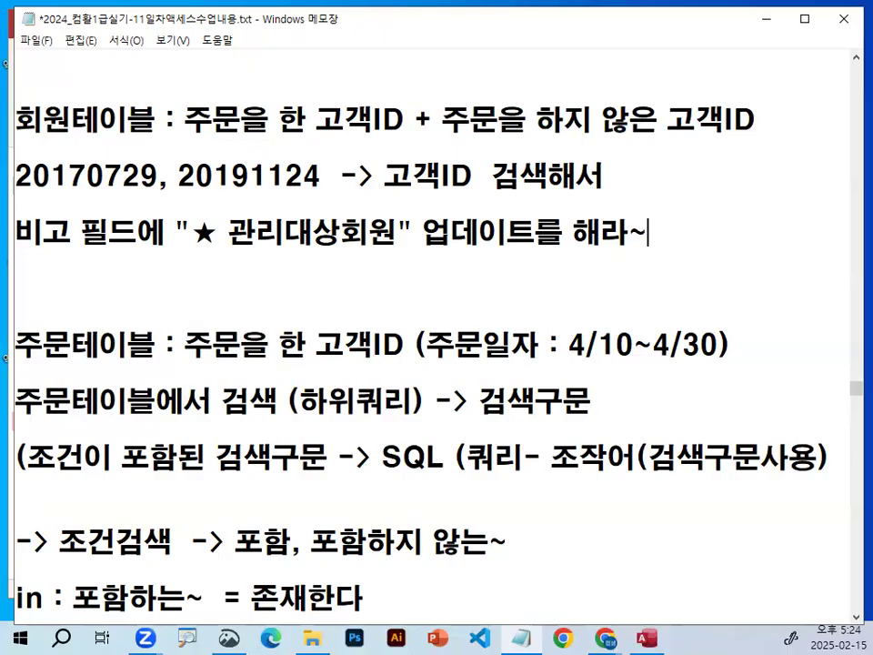
Circle 회원 and 주문 in the two table labels, link them with a curve, cross out 주문을 and clear the ink.
mouse_move(76, 128)
left_mouse_down()
mouse_move(28, 91)
mouse_move(80, 120)
left_mouse_up()
mouse_move(63, 324)
left_mouse_down()
mouse_move(7, 338)
mouse_move(69, 351)
left_mouse_up()
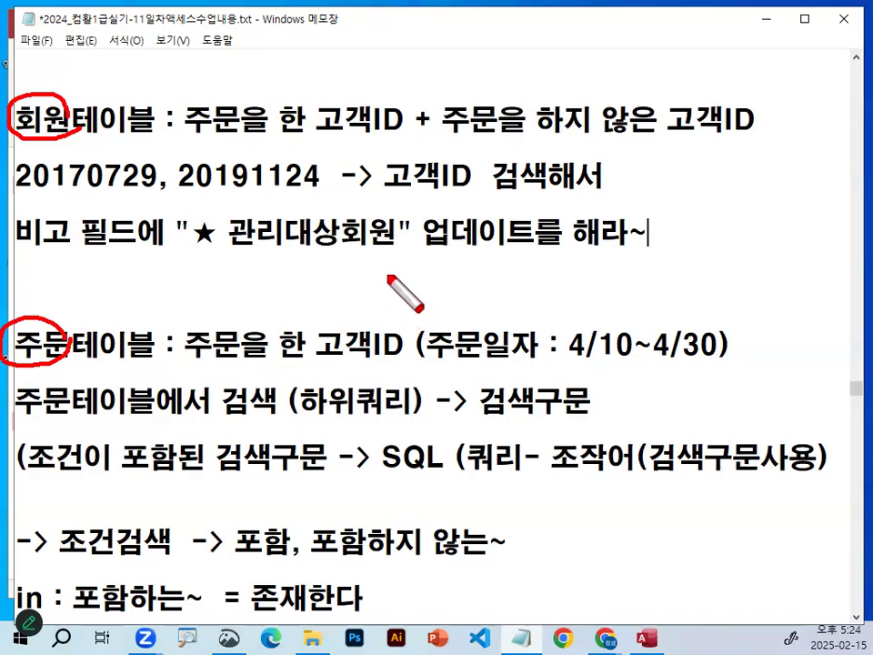
mouse_move(76, 130)
left_mouse_down()
mouse_move(80, 338)
mouse_move(69, 324)
left_mouse_up()
left_click_drag(246, 309, 219, 350)
left_click_drag(221, 320, 247, 350)
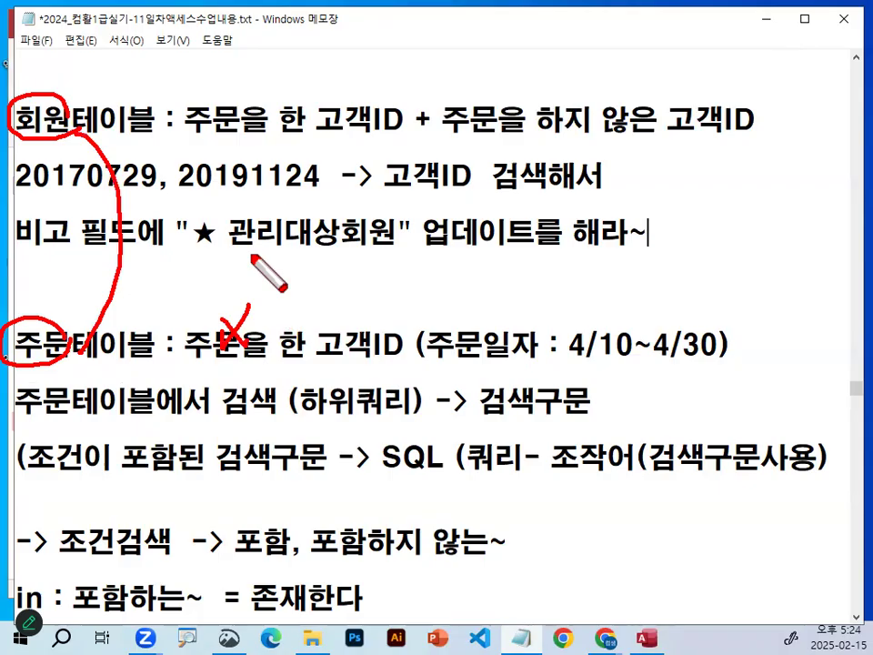
key("Escape")
Add the line 업데이트쿼리 작성시에는 below the 하위쿼리 explanation, followed by blank lines.
scroll(375, 261, "up", 1)
left_click(357, 163)
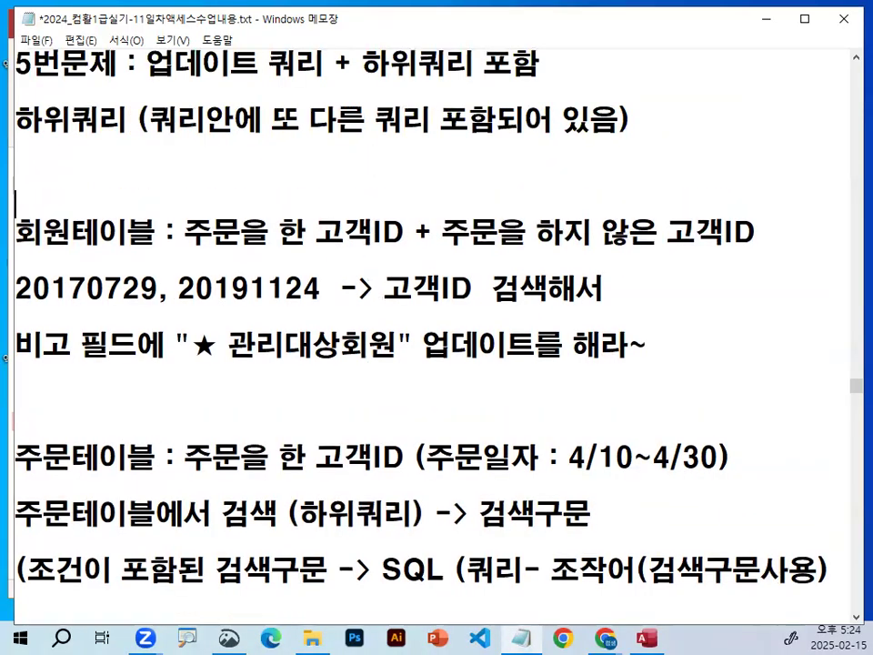
key("Return")
key("Return")
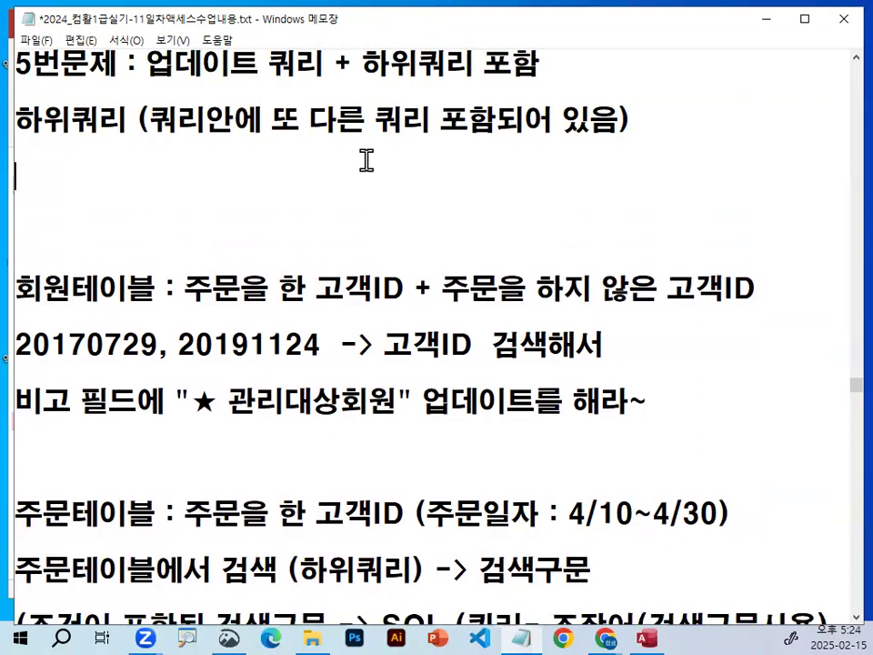
key("Delete")
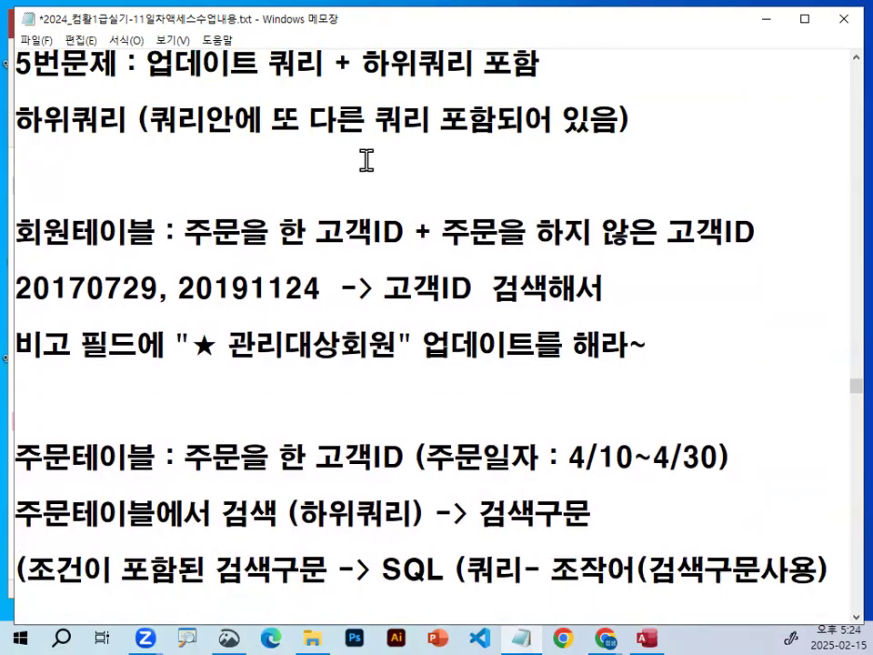
key("Return")
type("업데이트")
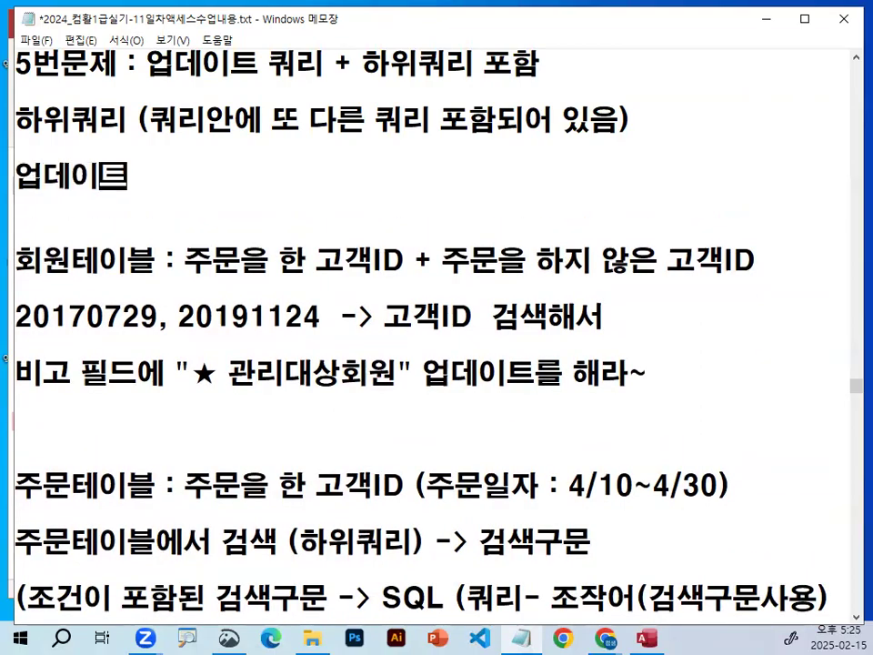
type("쿼리 작성시에는")
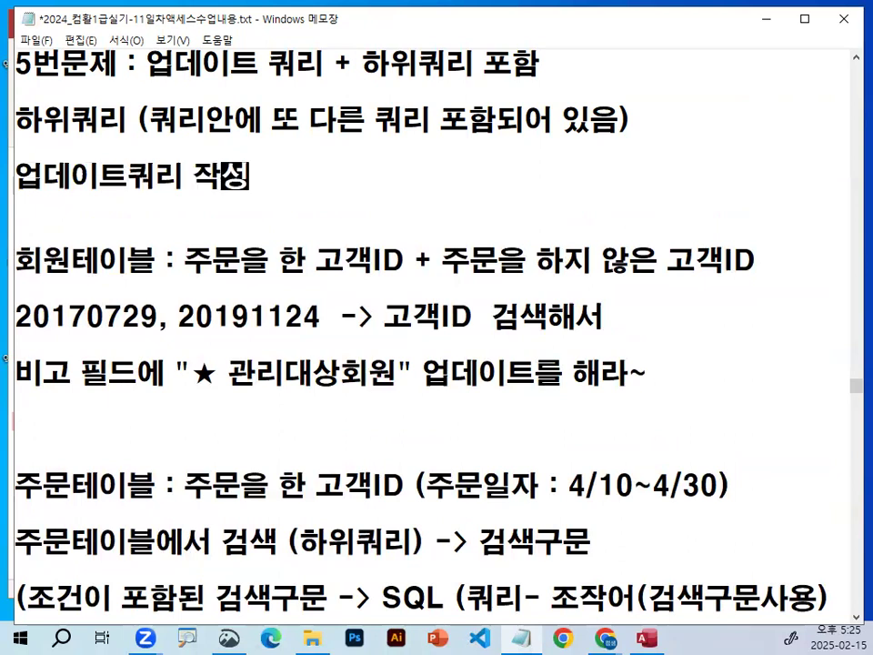
key("Return")
key("Return")
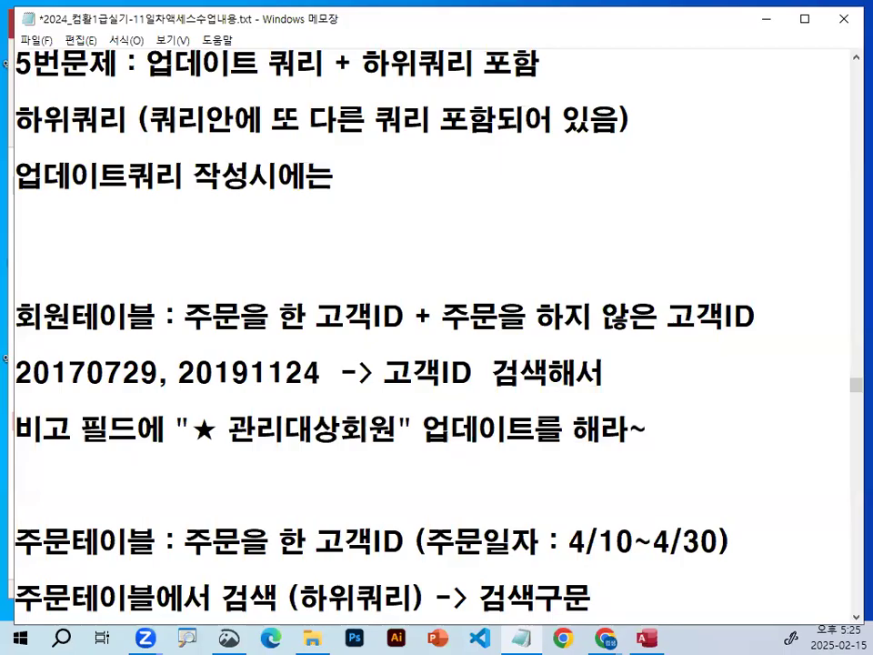
Begin the line below 업데이트쿼리 작성시에는 with "-> 조건에 필요한 필드,".
type("-> 족ㄹ")
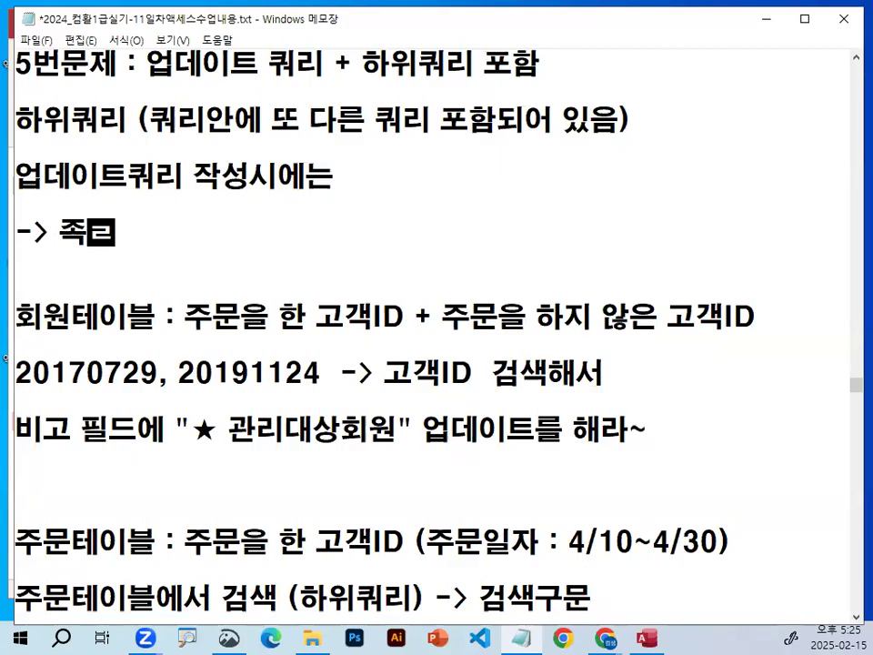
type("건에 피")
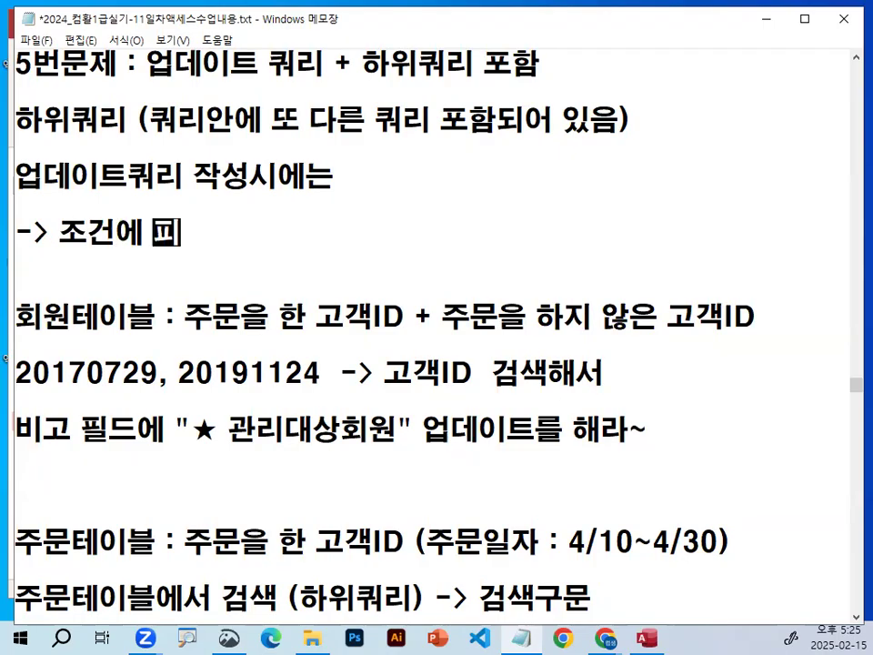
type("ㄹ요한 피르")
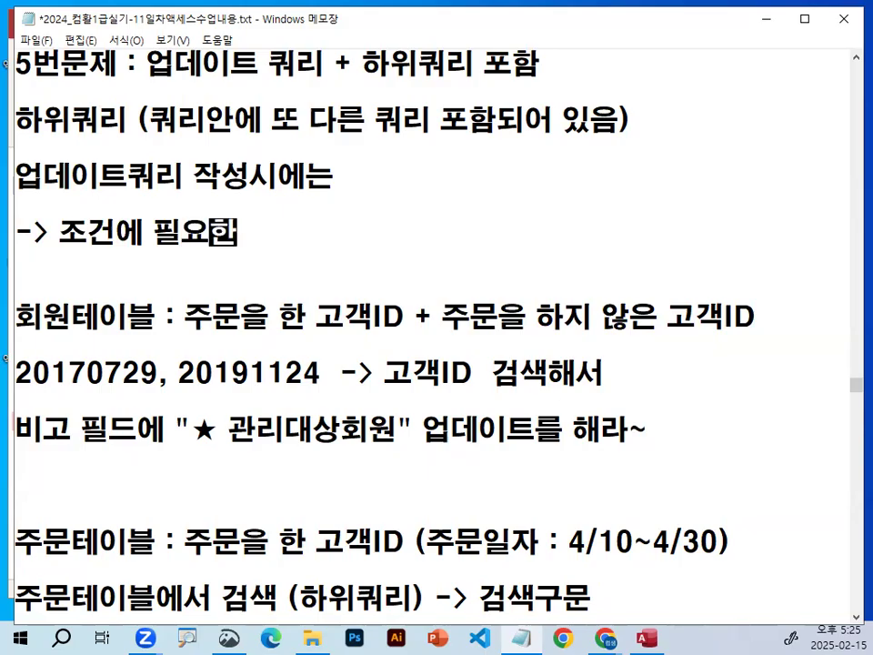
key("BackSpace")
key("BackSpace")
key("BackSpace")
type("ㅍ")
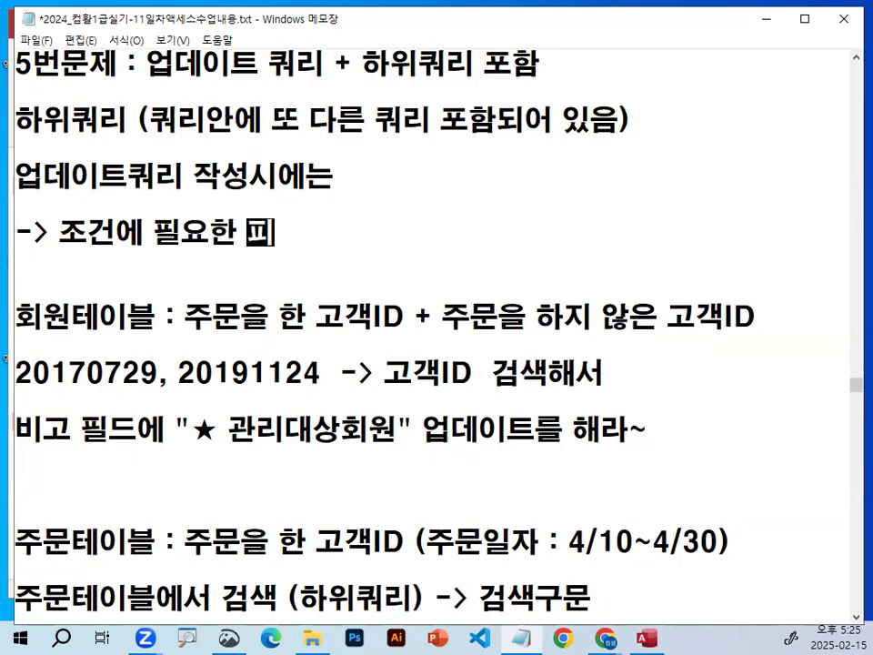
type("ㅣㄹ드,업데읕")
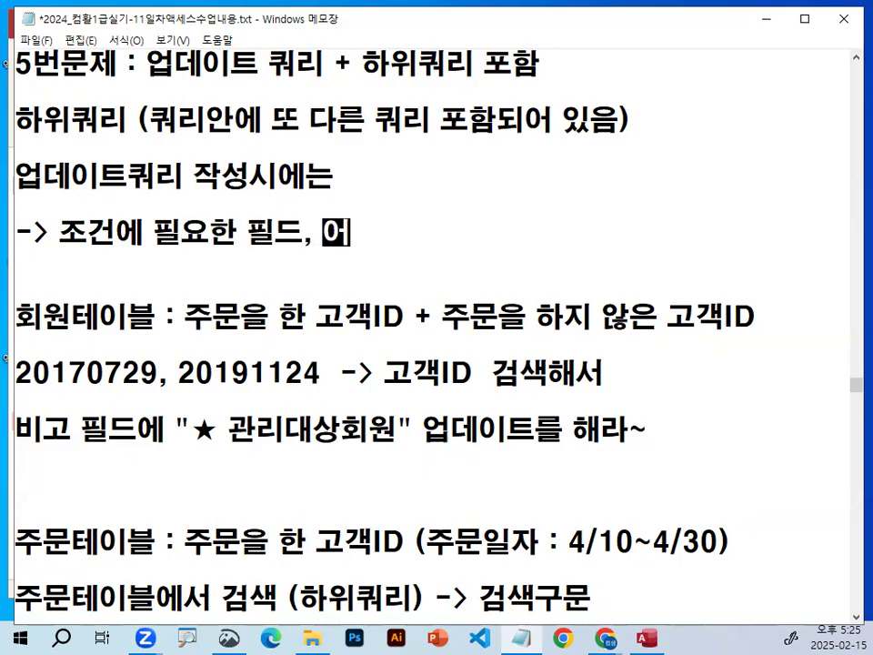
Finish the arrow line under 업데이트쿼리 작성시에는 with "업데이트할 필드만 추가한다!!".
key("BackSpace")
key("BackSpace")
type("ㅌ")
key("BackSpace")
type("이틓ㅏㄹ 필드만 추기")
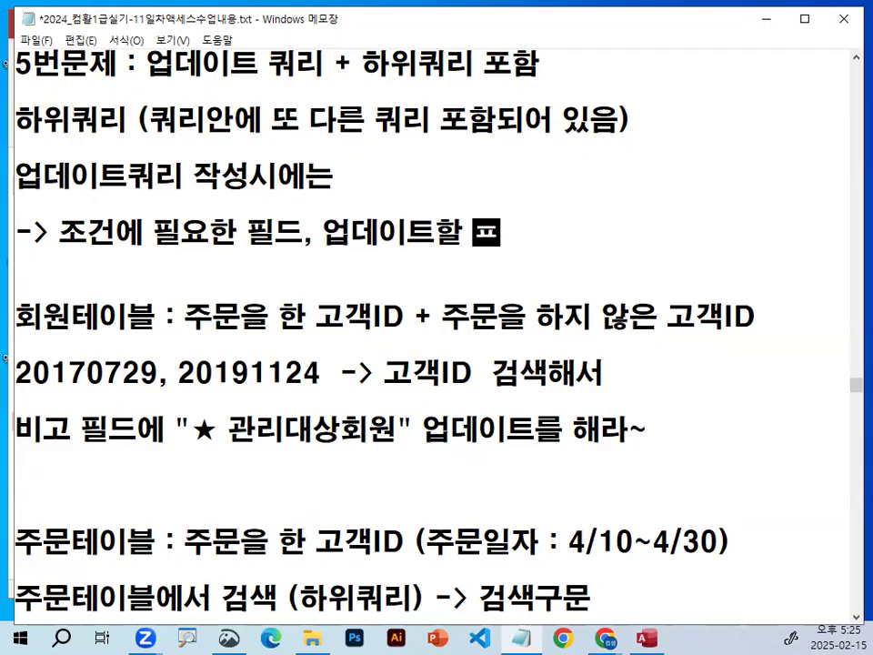
type("한다!!")
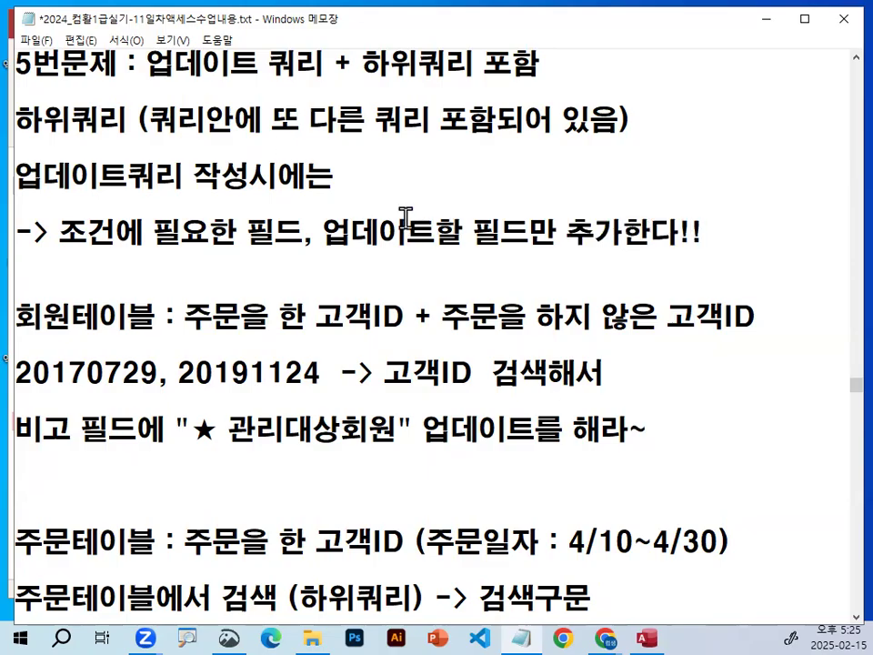
Mark 업데이트쿼리, 조건, 필드 and 업데이트할 필드 in red ink with underlines, circles and arrows, and clear the ink.
left_click_drag(16, 188, 168, 187)
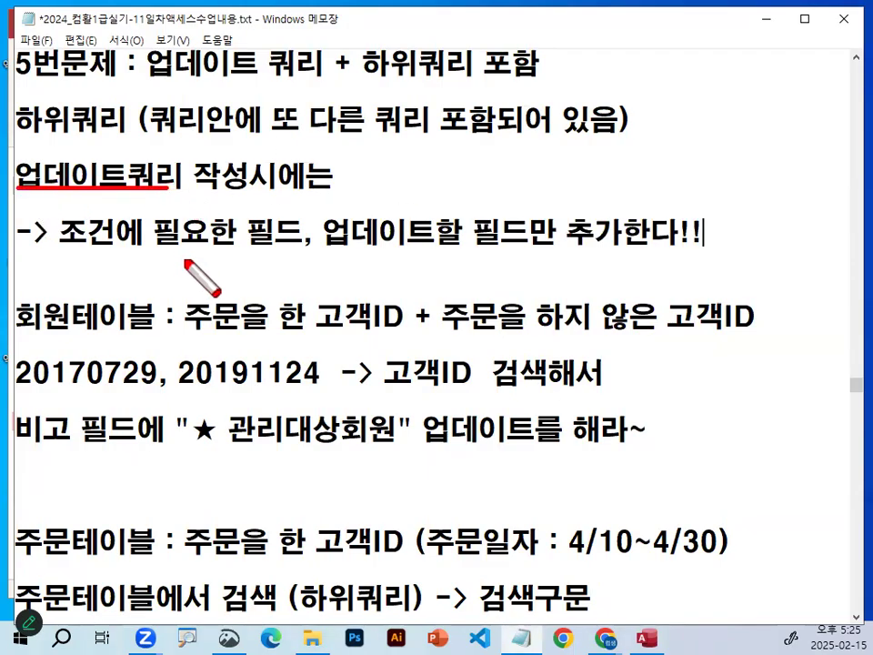
mouse_move(130, 240)
left_mouse_down()
mouse_move(79, 258)
mouse_move(121, 222)
mouse_move(132, 238)
left_mouse_up()
left_click_drag(305, 232, 290, 234)
left_click_drag(85, 214, 130, 187)
left_click_drag(242, 227, 260, 242)
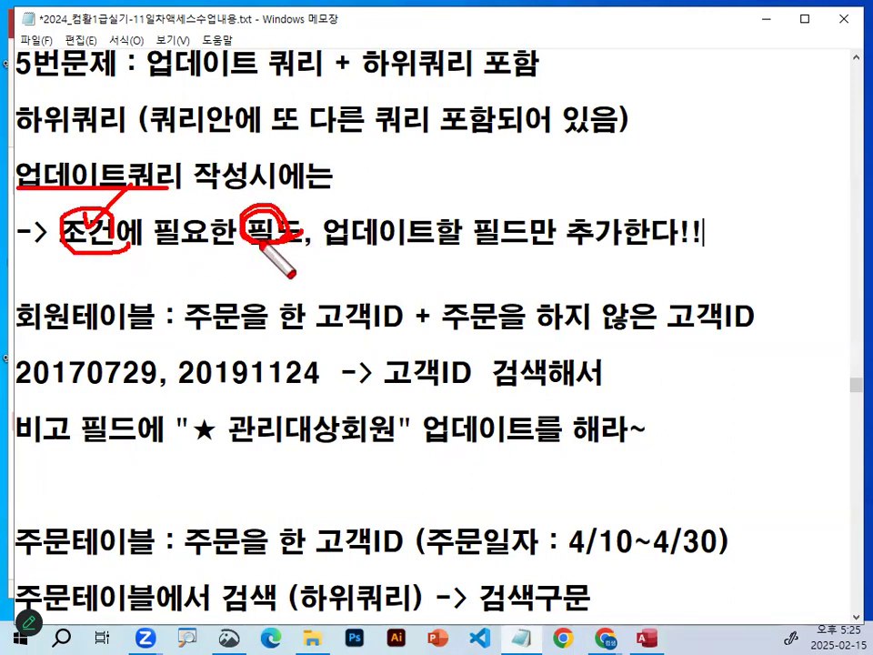
mouse_move(346, 244)
left_mouse_down()
mouse_move(473, 244)
mouse_move(495, 229)
left_mouse_up()
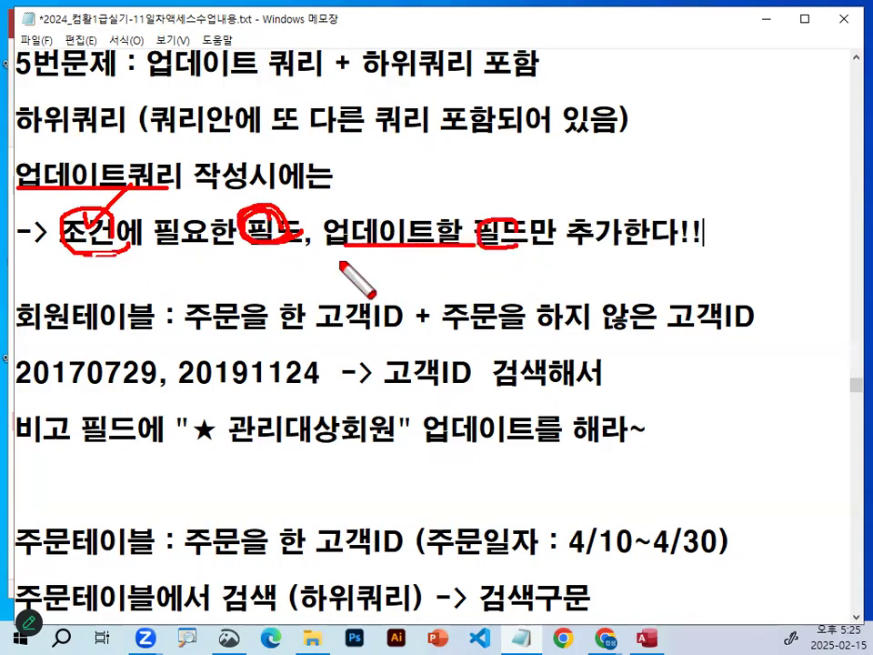
left_click_drag(81, 255, 578, 253)
left_click_drag(490, 191, 542, 141)
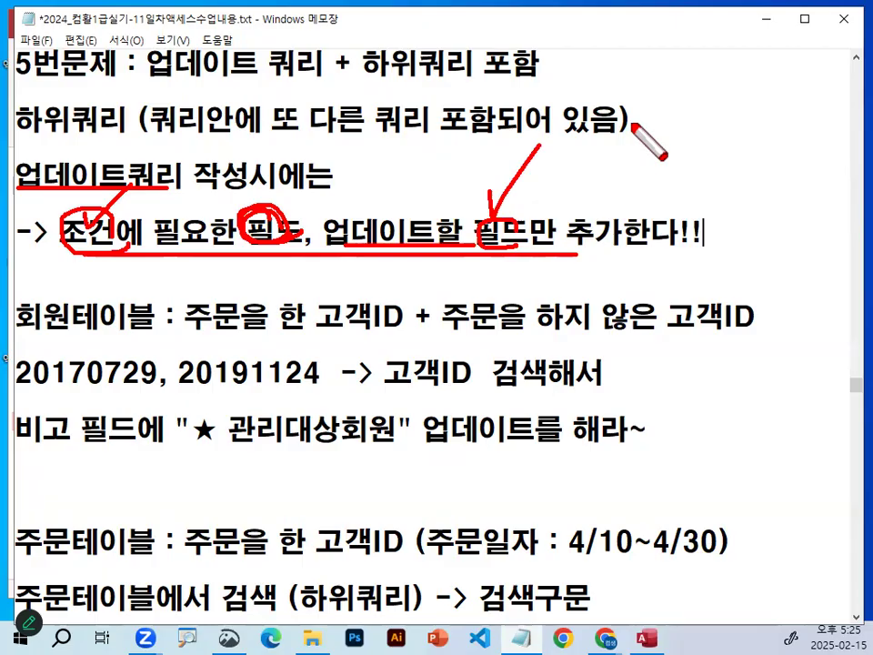
key("Escape")
Sketch a red line with a row of boxes above it beside 업데이트쿼리 작성시에는, mark the outer boxes and clear the ink.
key("ctrl+2")
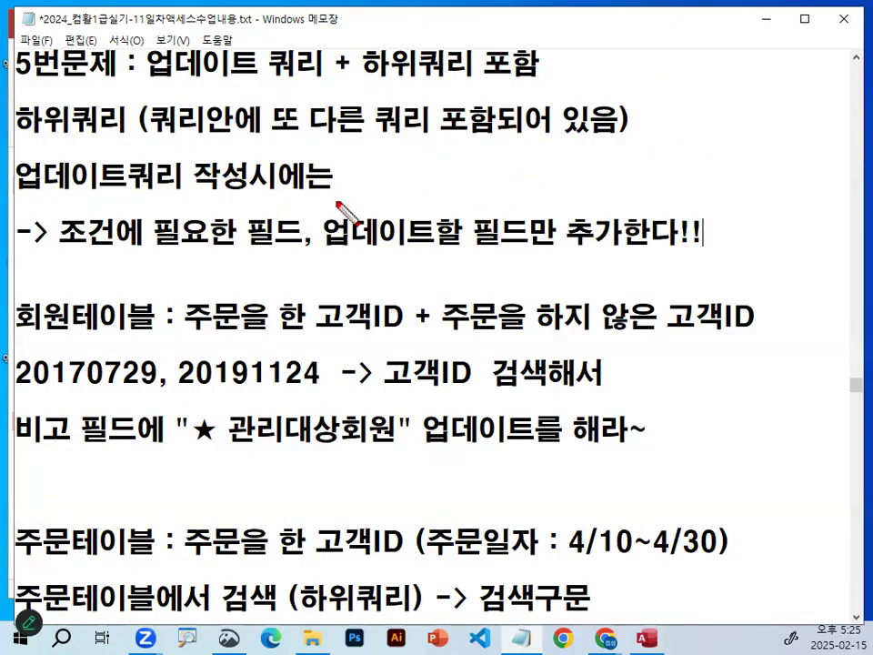
left_click_drag(336, 202, 761, 201)
left_click_drag(368, 148, 389, 170)
mouse_move(482, 150)
left_mouse_down()
mouse_move(458, 160)
mouse_move(486, 155)
left_mouse_up()
mouse_move(546, 148)
left_mouse_down()
mouse_move(550, 157)
mouse_move(665, 148)
left_mouse_up()
mouse_move(749, 172)
left_mouse_down()
mouse_move(711, 175)
mouse_move(752, 171)
left_mouse_up()
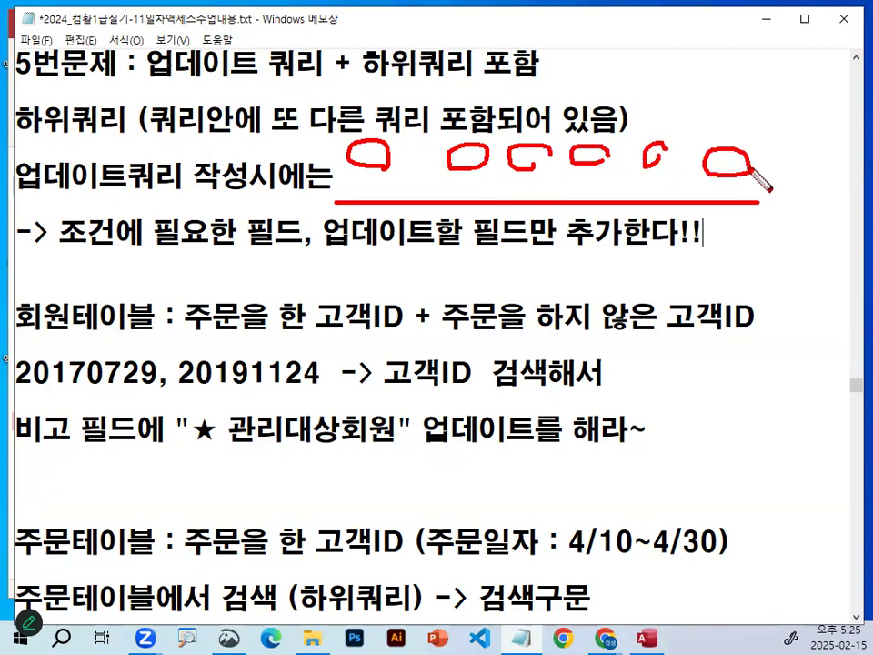
left_click_drag(386, 160, 399, 194)
mouse_move(755, 179)
left_mouse_down()
mouse_move(744, 172)
mouse_move(747, 185)
mouse_move(722, 187)
mouse_move(779, 143)
left_mouse_up()
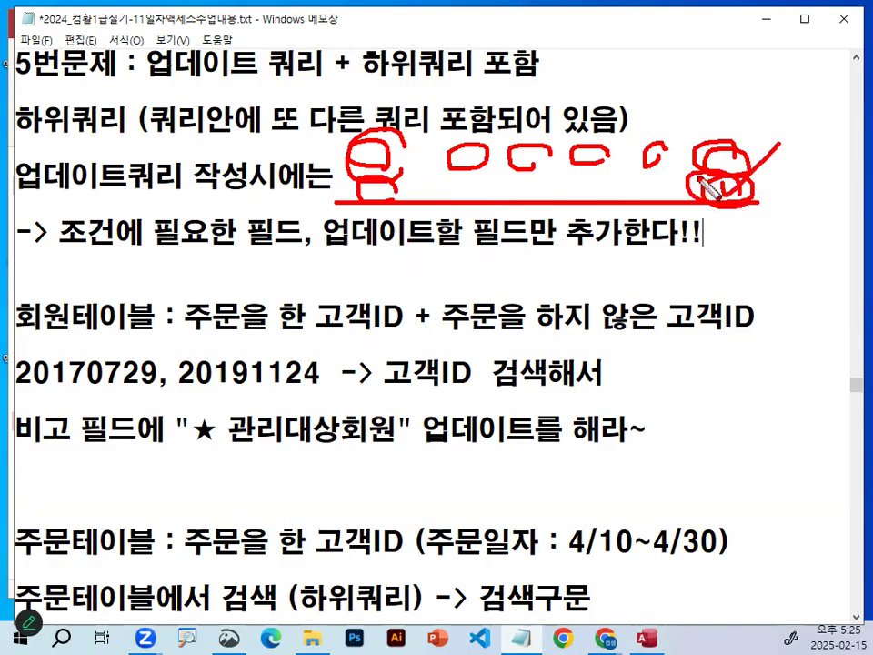
key("Escape")
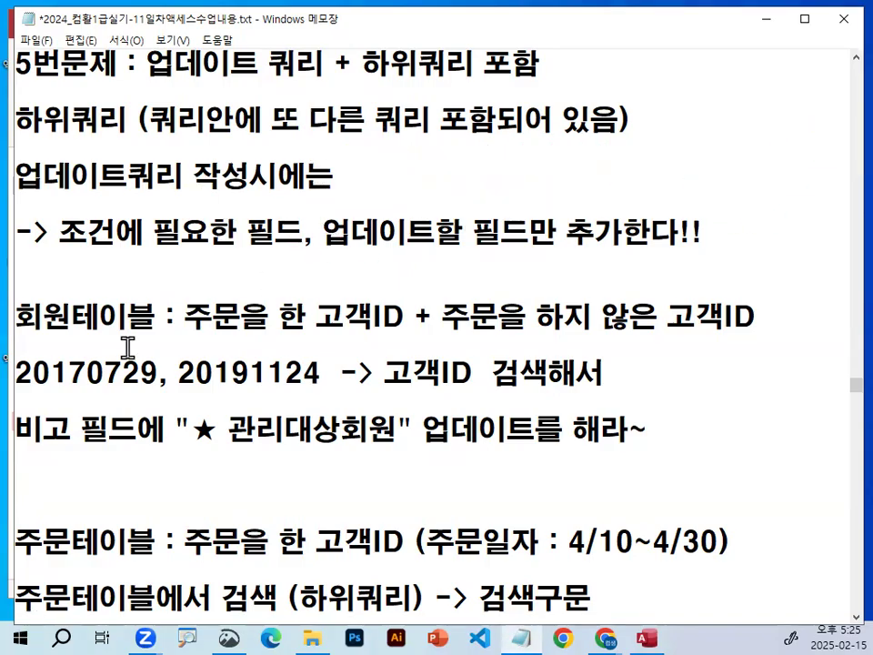
Highlight the two 고객ID values and the "★ 관리대상회원" update text in the 회원테이블 notes.
left_click_drag(18, 371, 328, 373)
left_click_drag(176, 427, 675, 433)
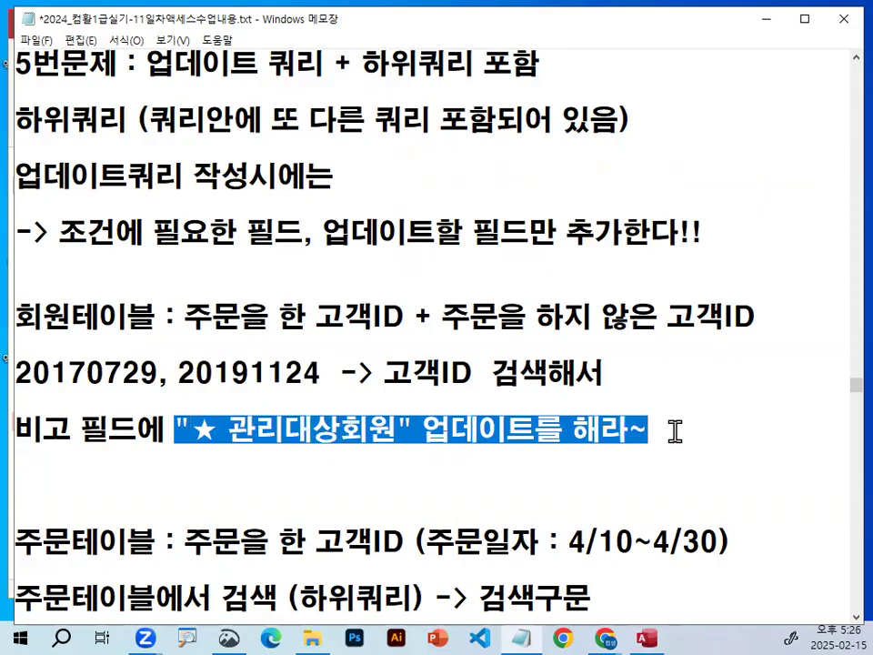
left_click(639, 384)
Circle 하위쿼리 and underline 조건에 필요한 필드 in red ink, and clear the ink.
key("ctrl+alt+g")
mouse_move(118, 128)
left_mouse_down()
mouse_move(11, 121)
mouse_move(107, 109)
left_mouse_up()
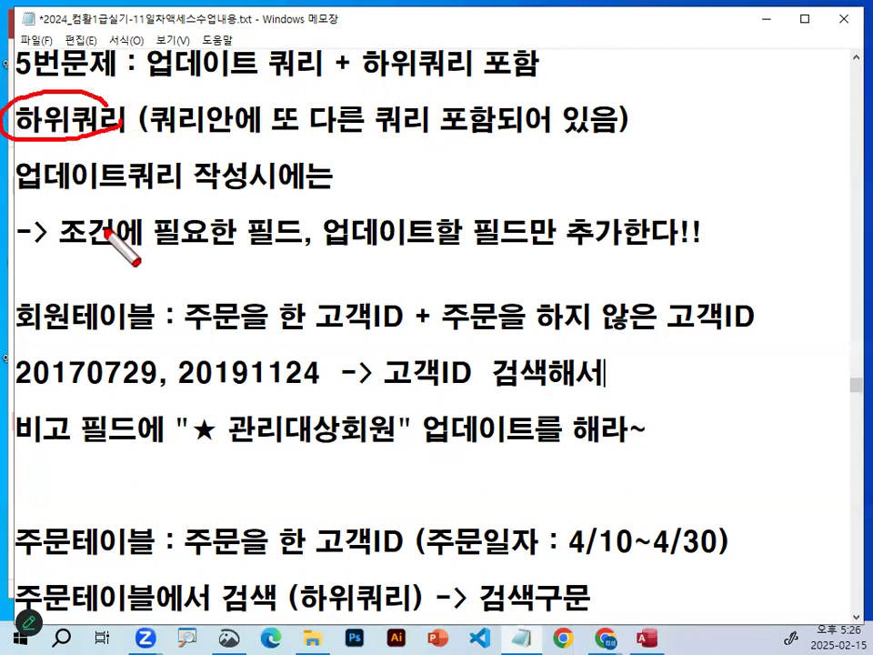
left_click_drag(63, 244, 263, 245)
key("Escape")
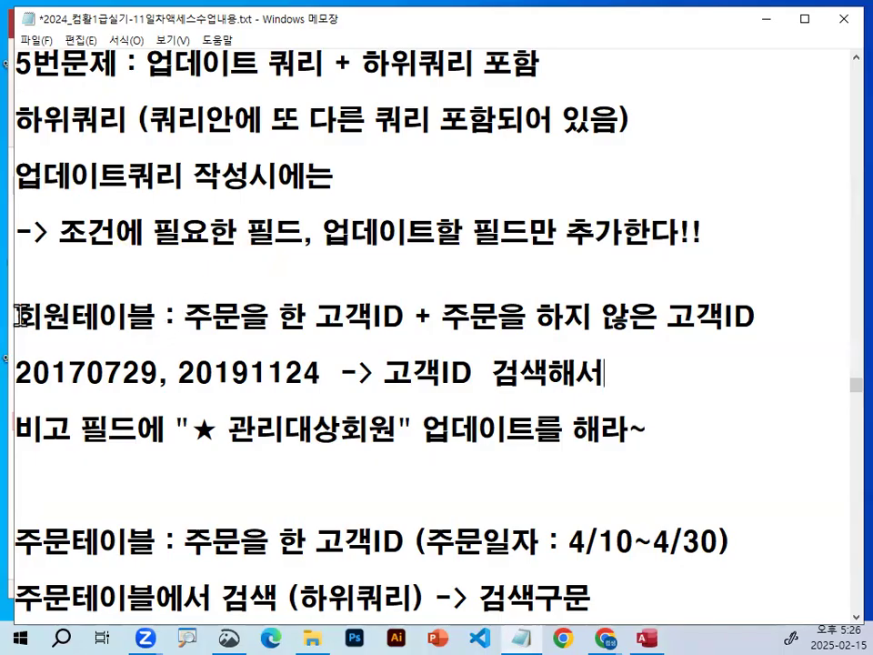
Highlight 회원 and the first 고객ID in the 회원테이블 line.
left_click_drag(15, 316, 36, 316)
left_click_drag(315, 317, 392, 316)
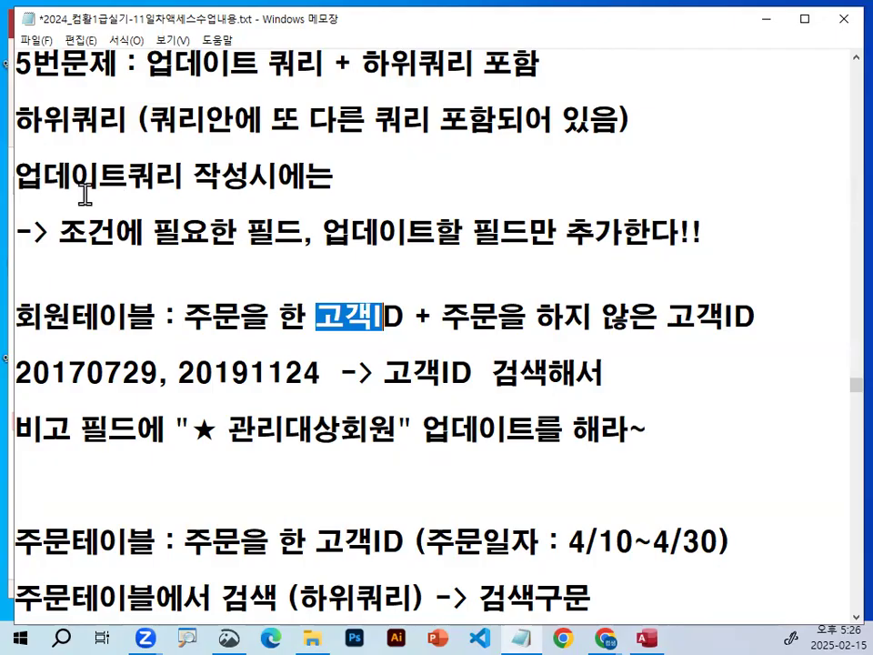
left_click(154, 269)
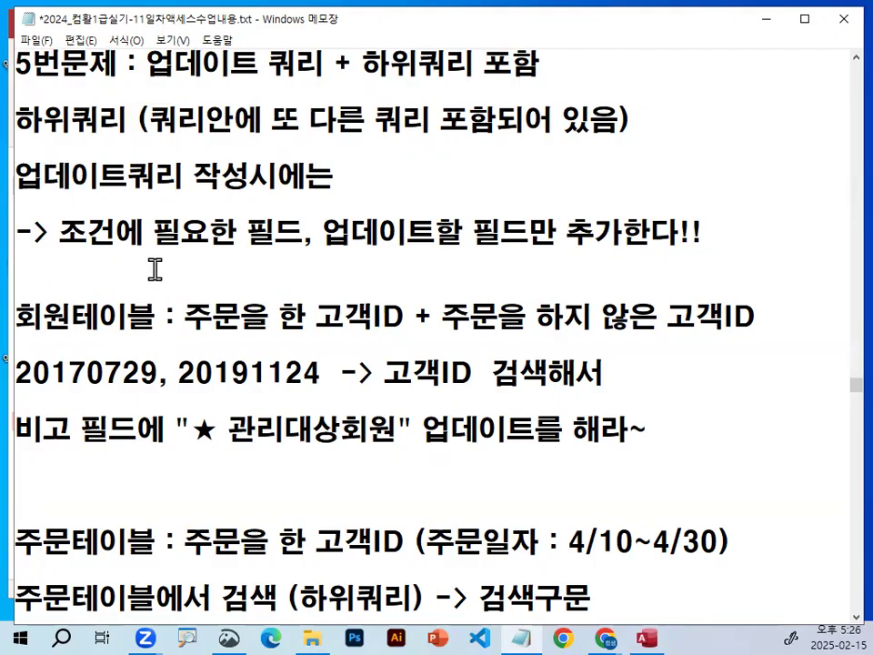
Append "-> 어느테이블에서" to the line 업데이트쿼리 작성시에는.
type("-> 어늘")
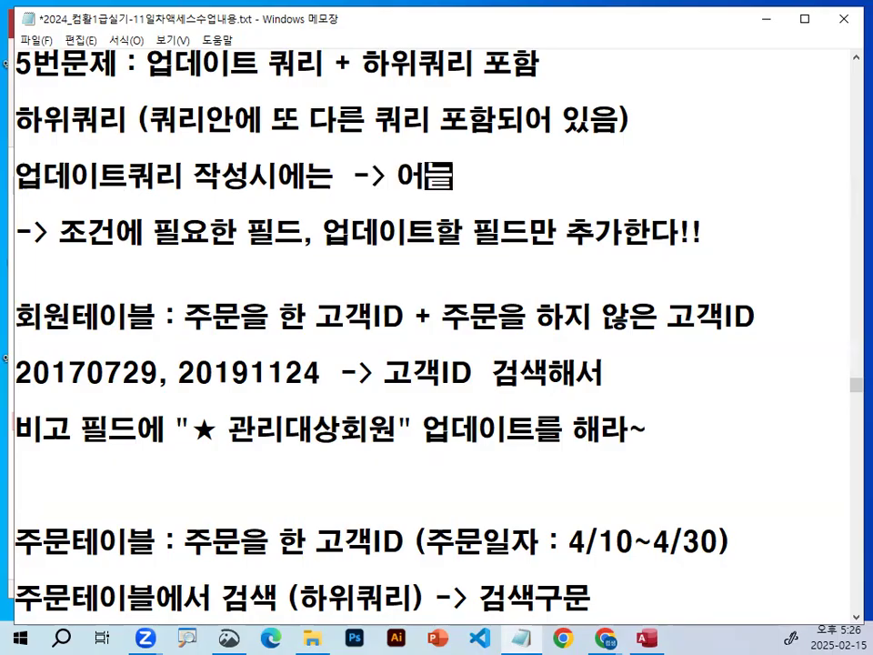
key("BackSpace")
type("테이블에")
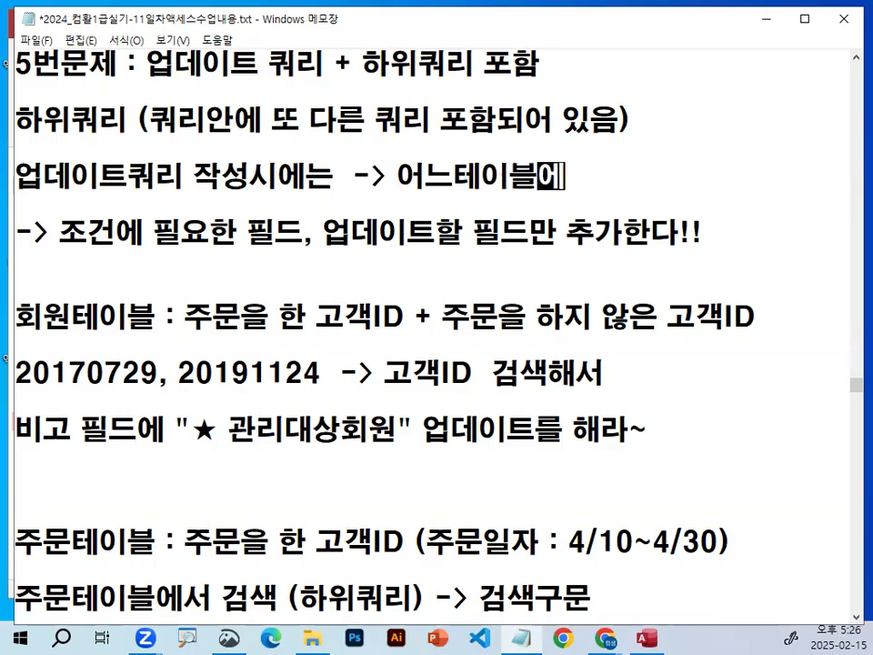
type("ㅅ허 어")
key("BackSpace")
key("BackSpace")
key("BackSpace")
key("BackSpace")
key("BackSpace")
type("에서 ")
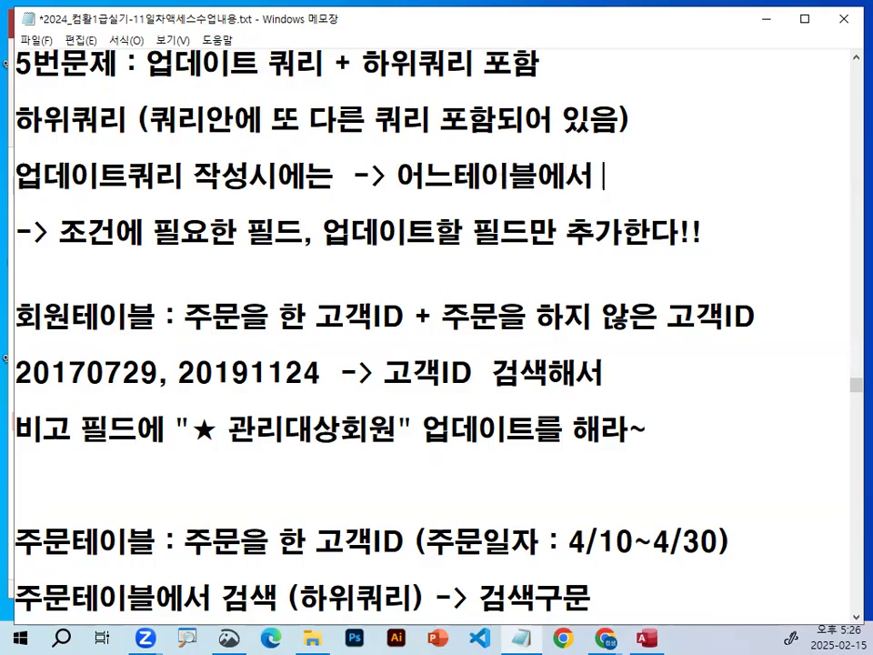
type("업데으")
Finish the 업데이트쿼리 작성시에는 line with "업데이트하느냐?".
key("BackSpace")
key("BackSpace")
type("이트하느나")
type("?")
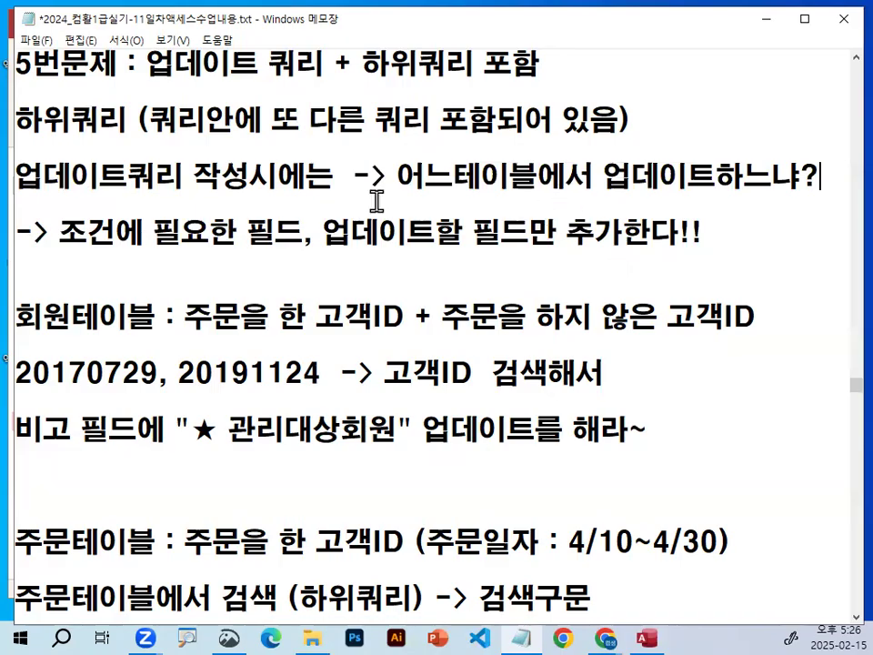
Highlight 어느테이블, 회원테이블 and 업데이트쿼리 one after another in the problem 5 notes.
left_click_drag(477, 175, 483, 176)
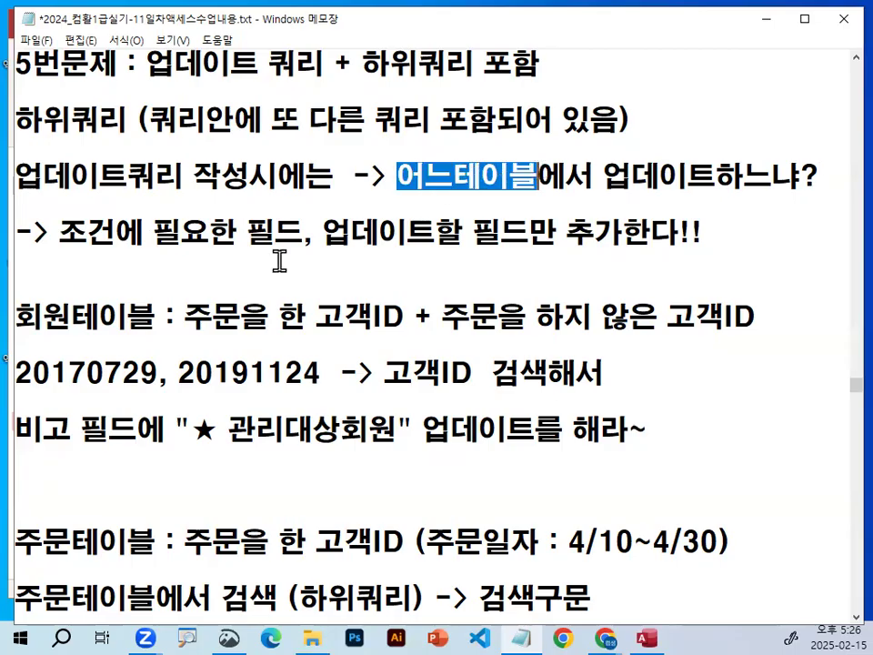
left_click_drag(15, 318, 143, 318)
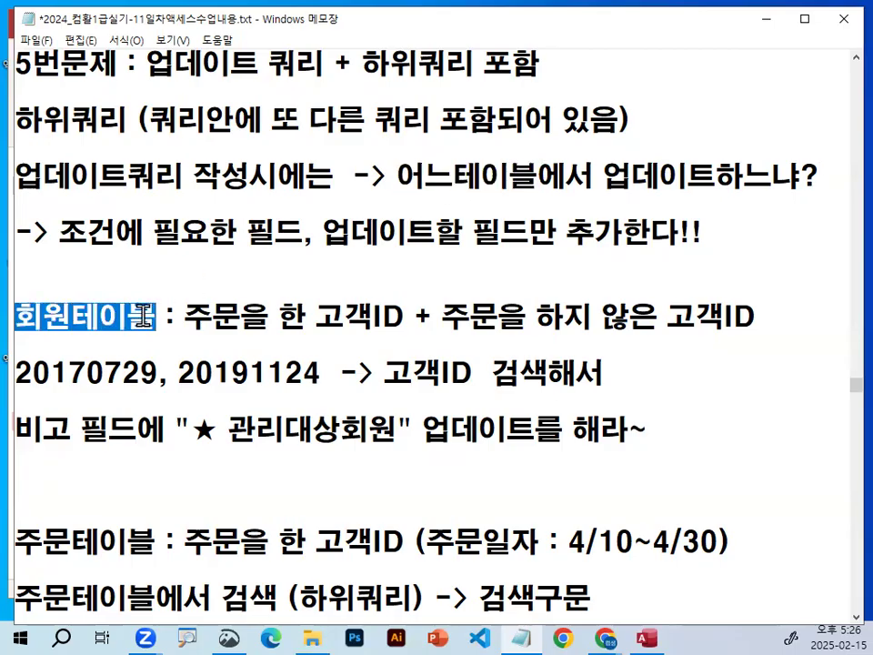
left_click(88, 232)
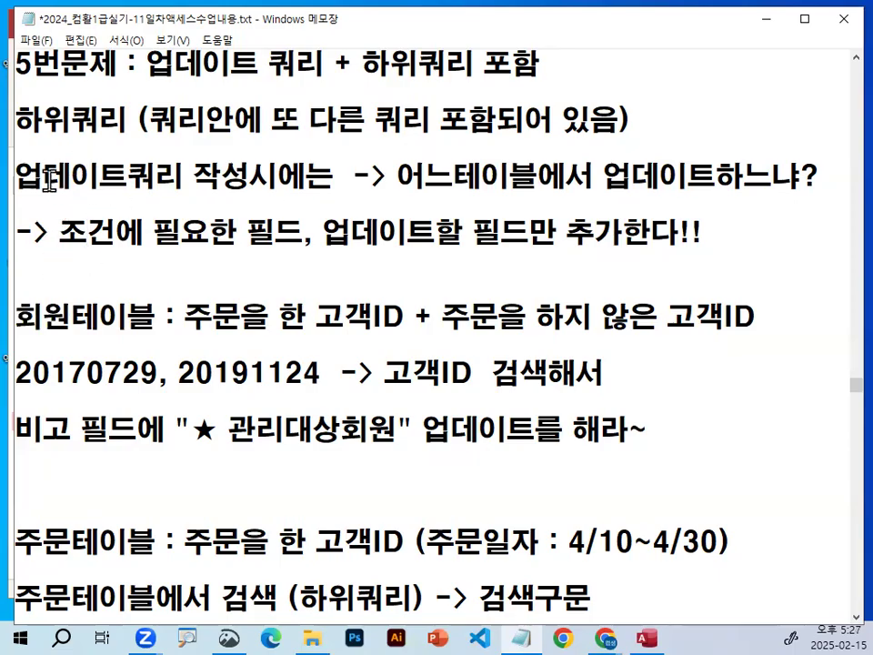
left_click_drag(16, 175, 183, 176)
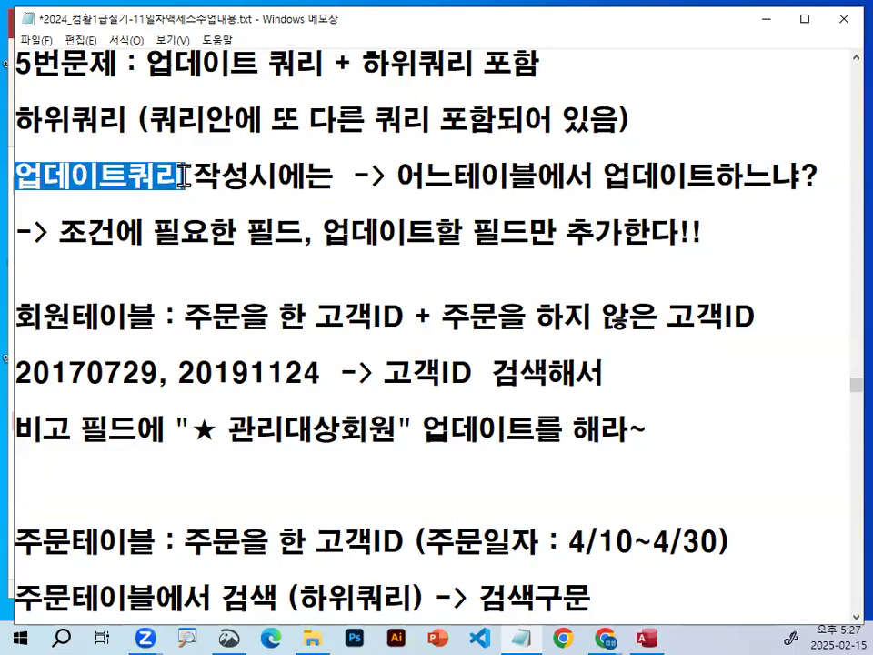
left_click(183, 175)
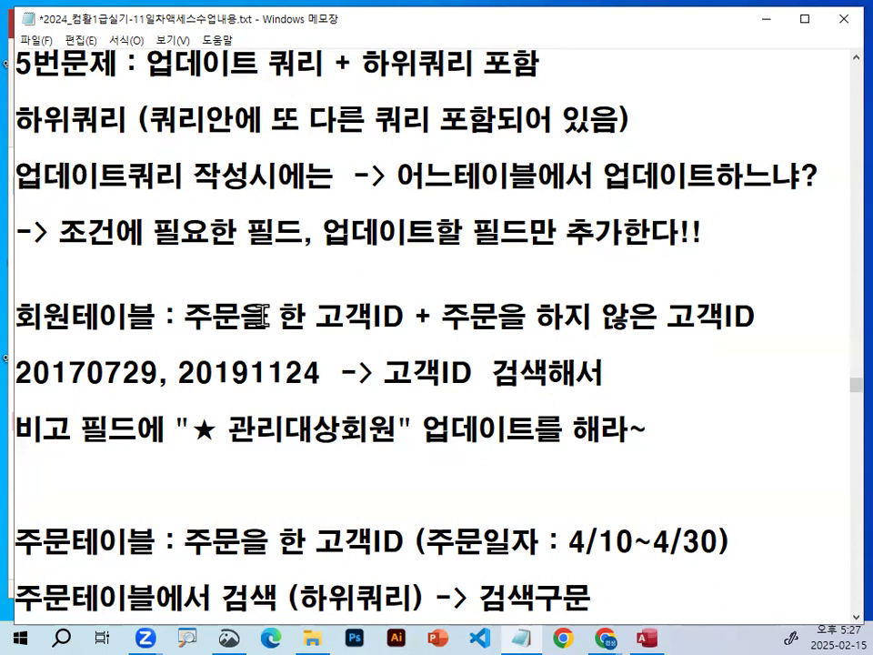
Add a dashed separator line below the not in explanation.
scroll(259, 315, "down", 1)
scroll(232, 328, "down", 2)
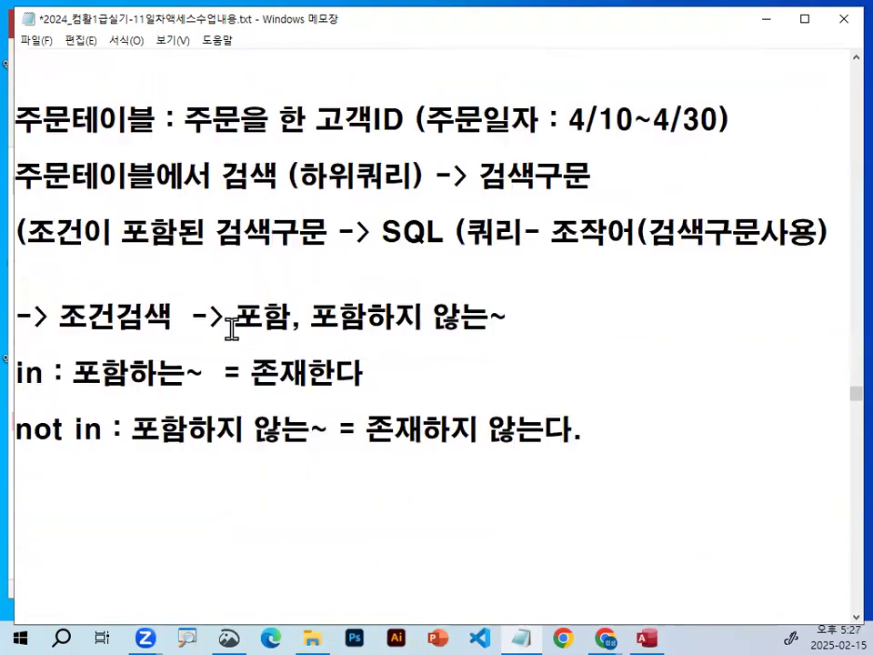
left_click(113, 500)
type("----------------------------------------")
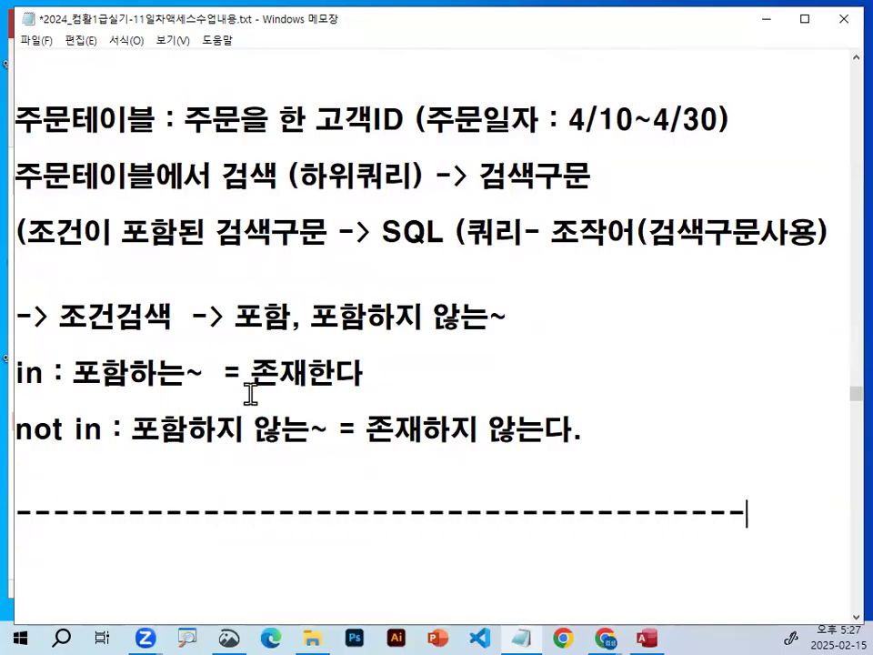
Review the existing 업데이트쿼리 notes below the separator, highlighting the heading and 조건에 사용할 필드.
scroll(250, 393, "down", 3)
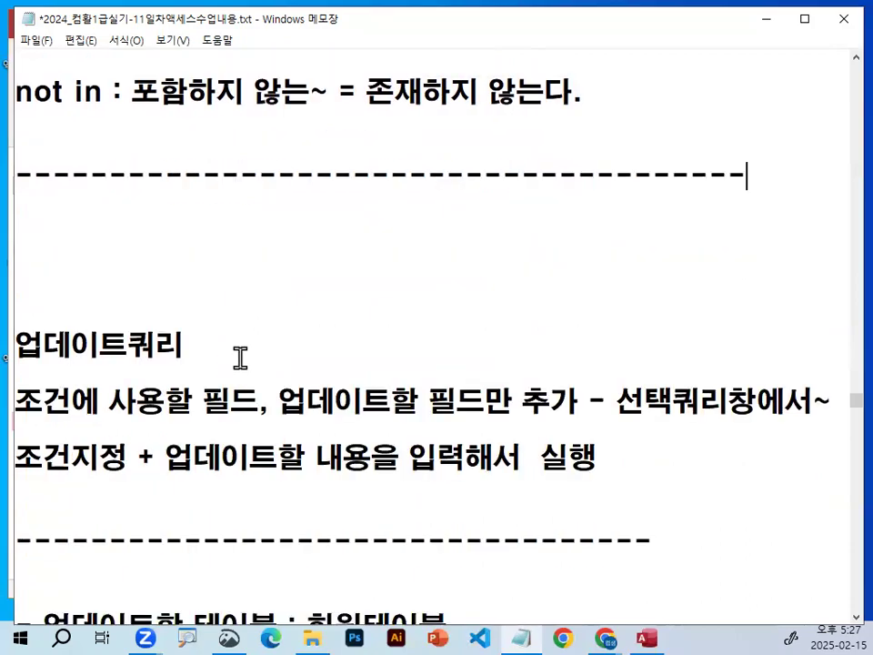
scroll(289, 362, "up", 3)
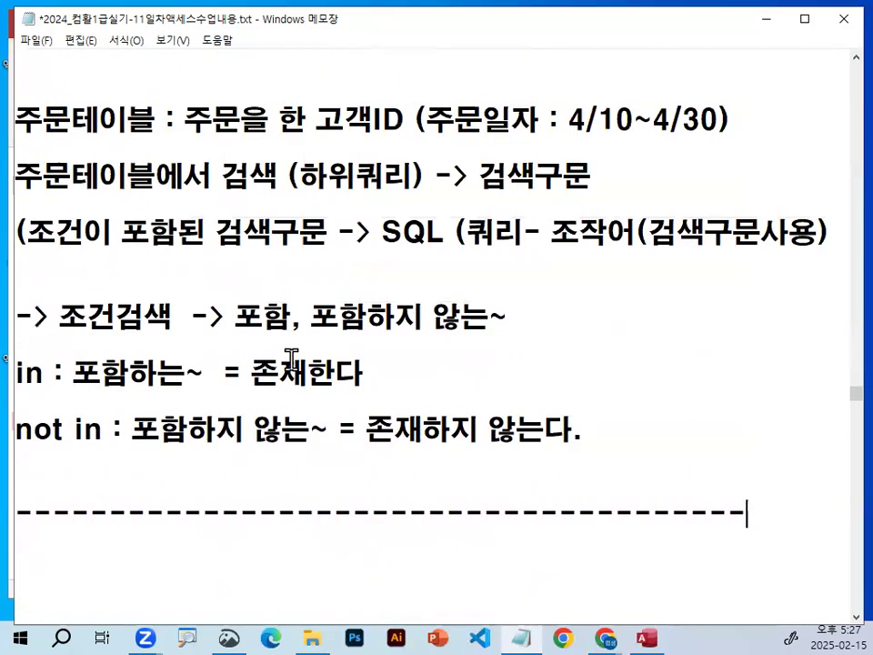
mouse_move(641, 327)
left_mouse_down()
mouse_move(128, 386)
mouse_move(611, 134)
left_mouse_up()
key("Escape")
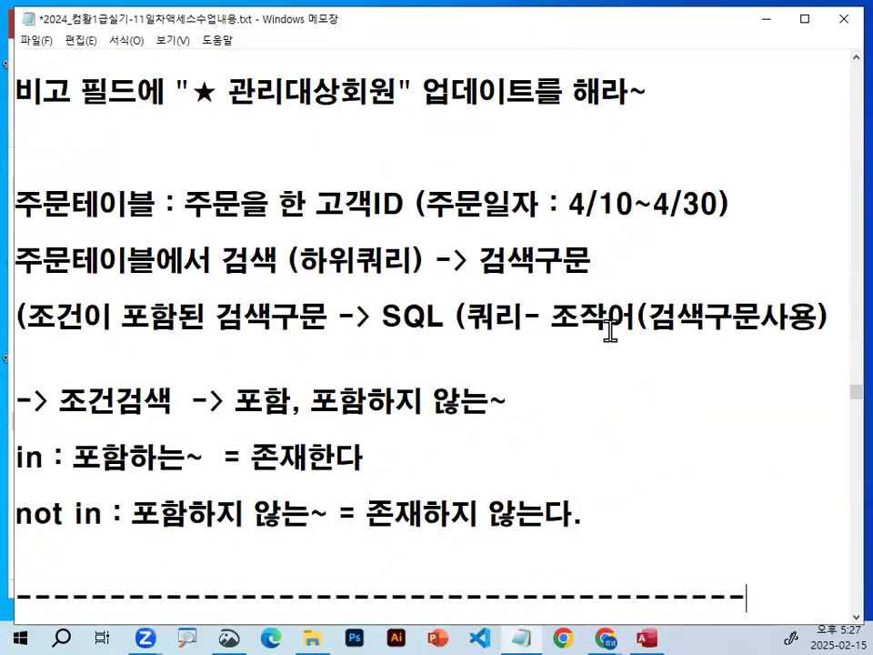
scroll(579, 335, "down", 2)
scroll(579, 335, "down", 2)
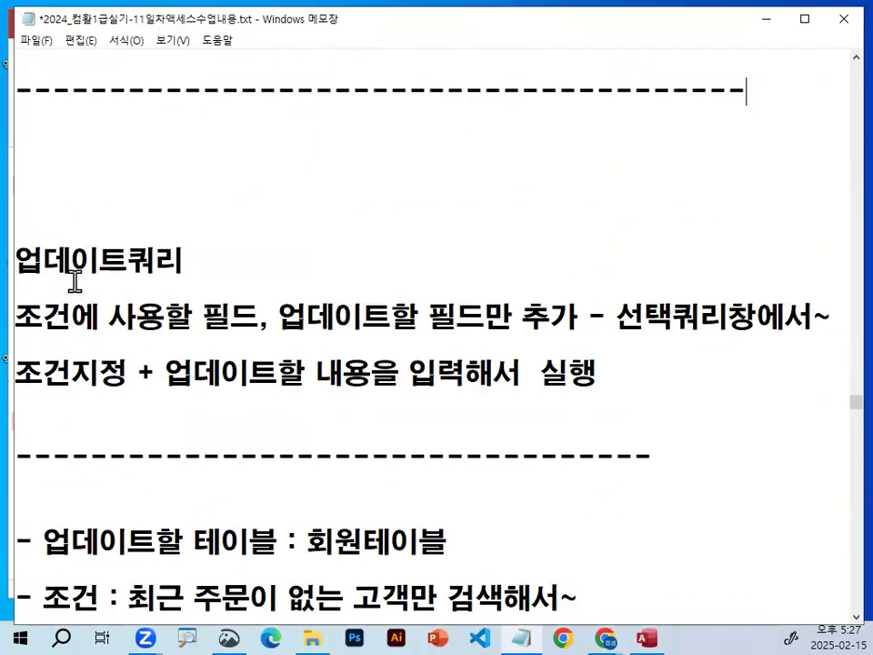
left_click_drag(31, 261, 181, 260)
left_click_drag(19, 313, 259, 315)
Enclose the 업데이트쿼리 heading below the separator in angle brackets.
left_click(18, 262)
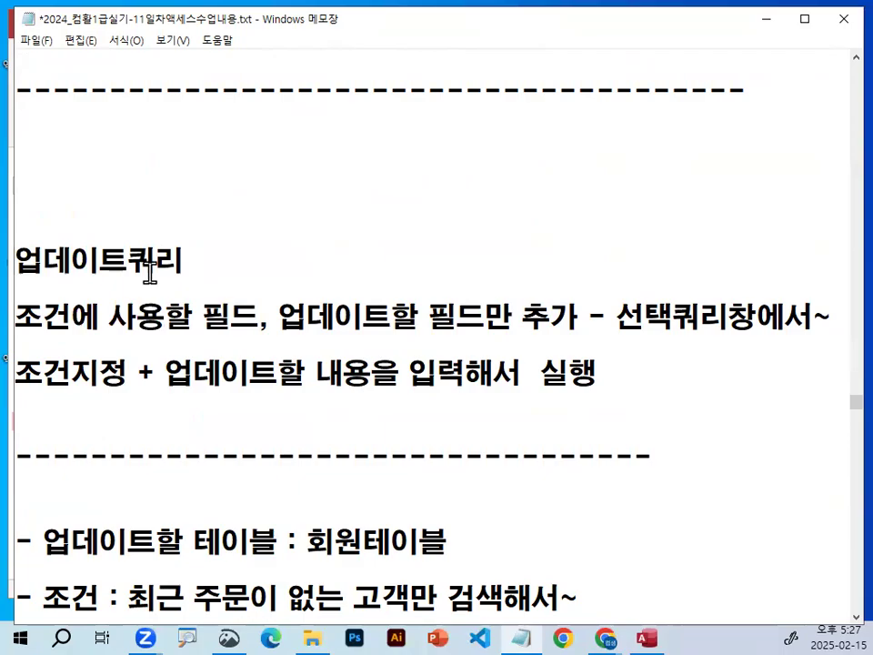
type("<")
key("Right")
key("Right")
key("Right")
key("Right")
key("Right")
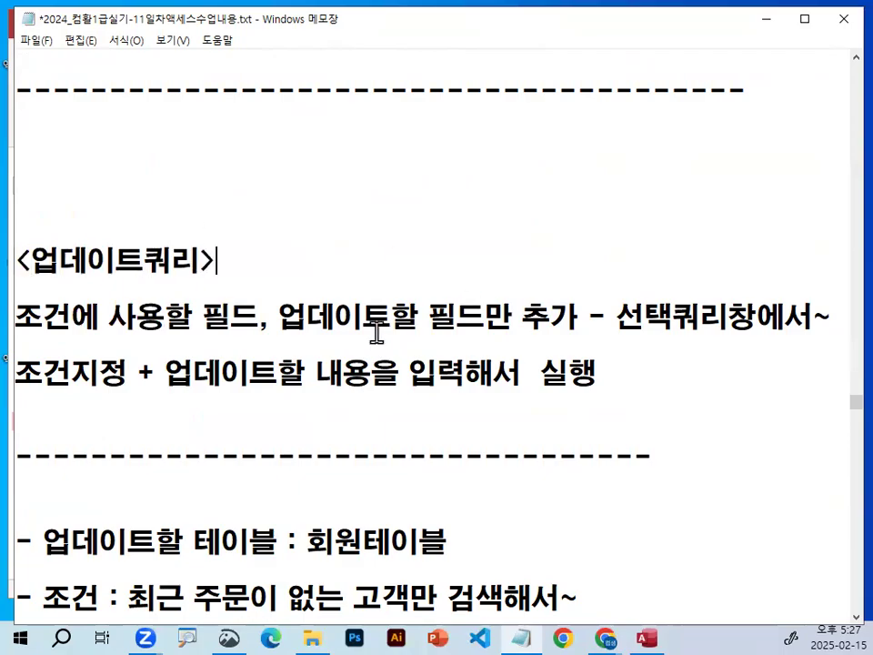
Highlight the fields to add, the 업데이트할 내용을 입력해서 실행 text and 조건 under the <업데이트쿼리> heading.
left_click_drag(306, 317, 755, 317)
left_click_drag(15, 371, 599, 372)
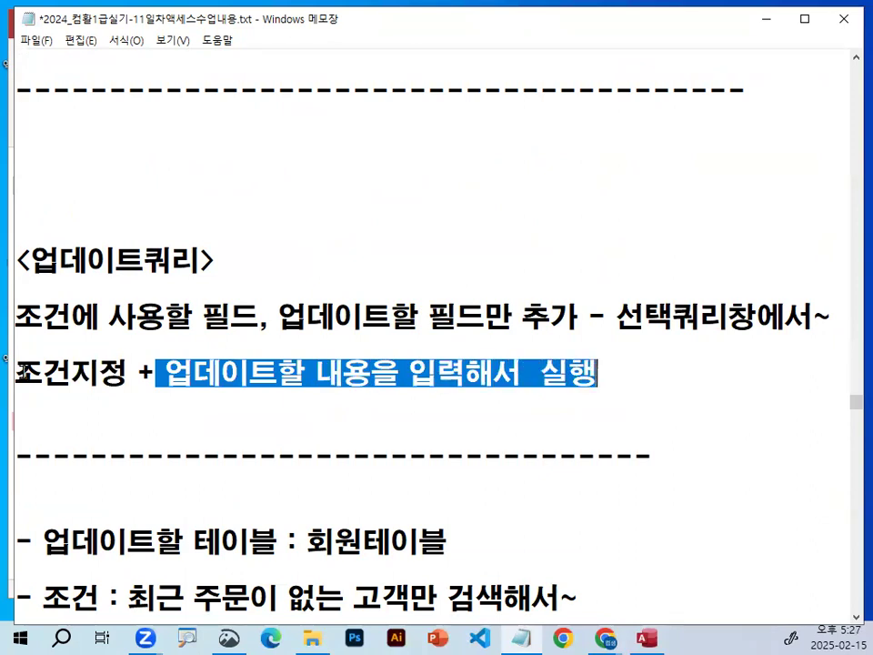
left_click_drag(15, 371, 65, 371)
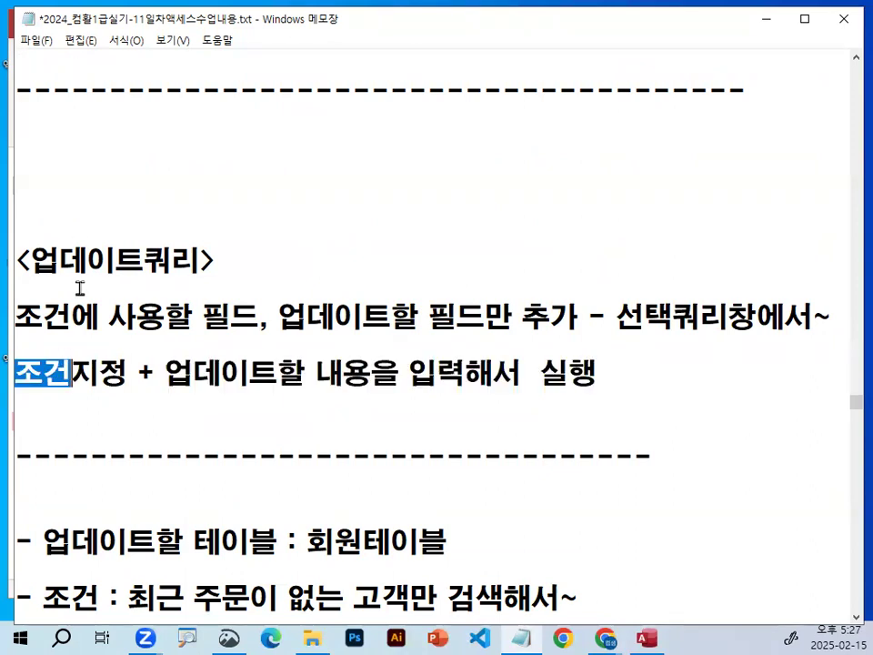
left_click(82, 349)
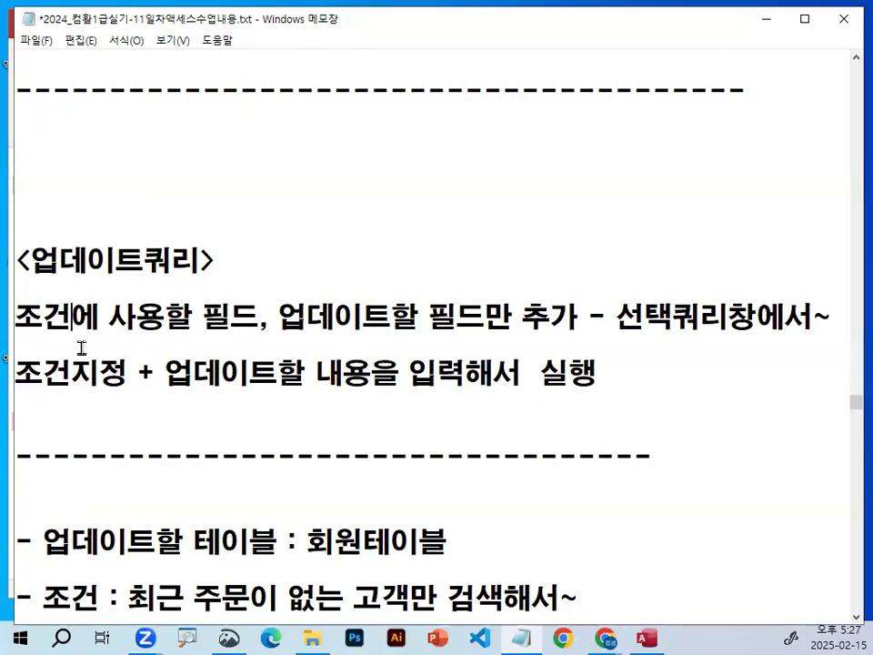
Highlight 업데이트할 테이블 and its value 회원테이블 in the notes below the second separator.
scroll(207, 403, "down", 1)
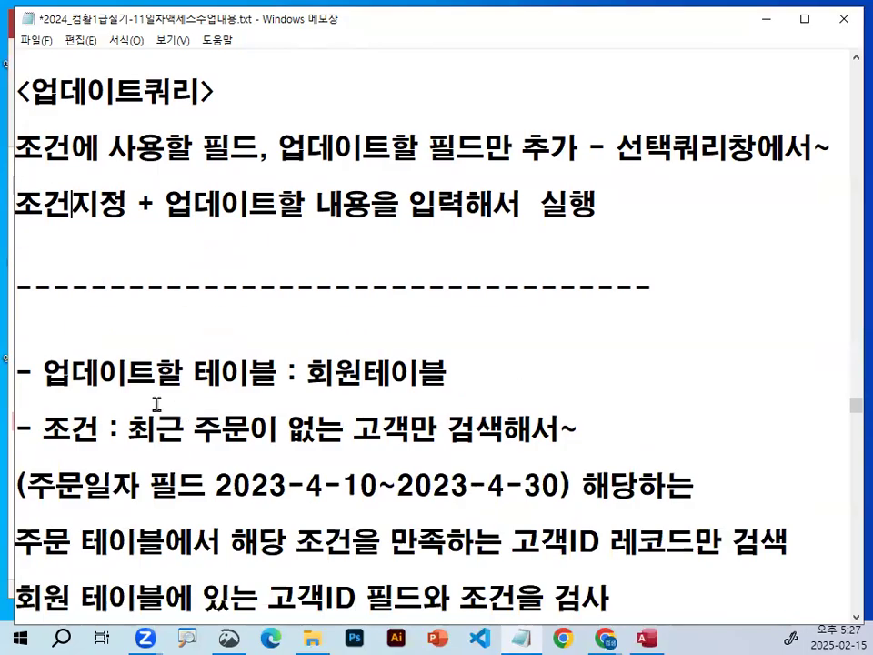
left_click_drag(43, 372, 252, 373)
left_click_drag(307, 373, 456, 373)
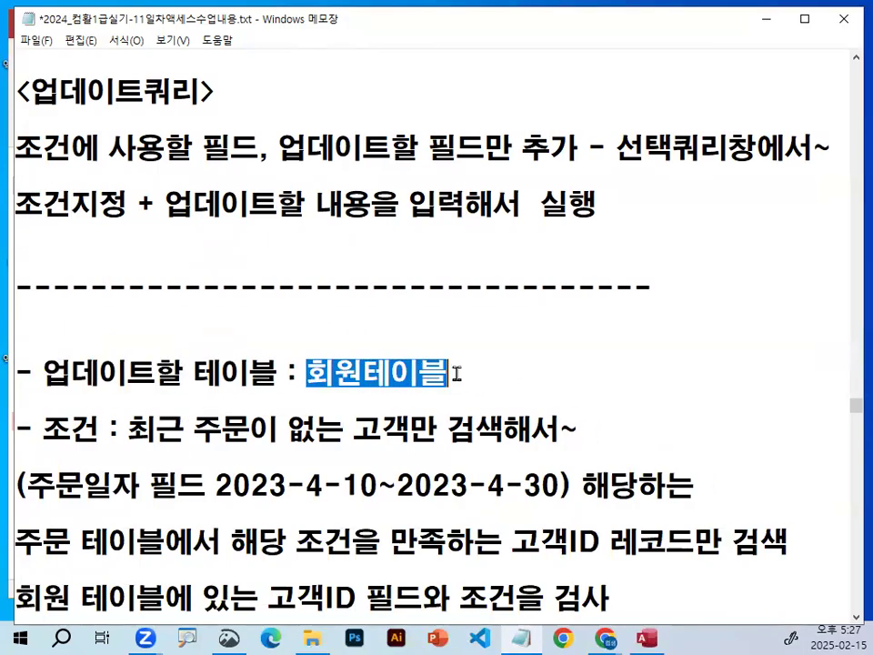
Highlight the 조건 text about customers without recent orders and the 주문일자 필드 2023-4-10~2023-4-30 range in the notes.
scroll(455, 374, "down", 1)
left_click_drag(128, 343, 584, 346)
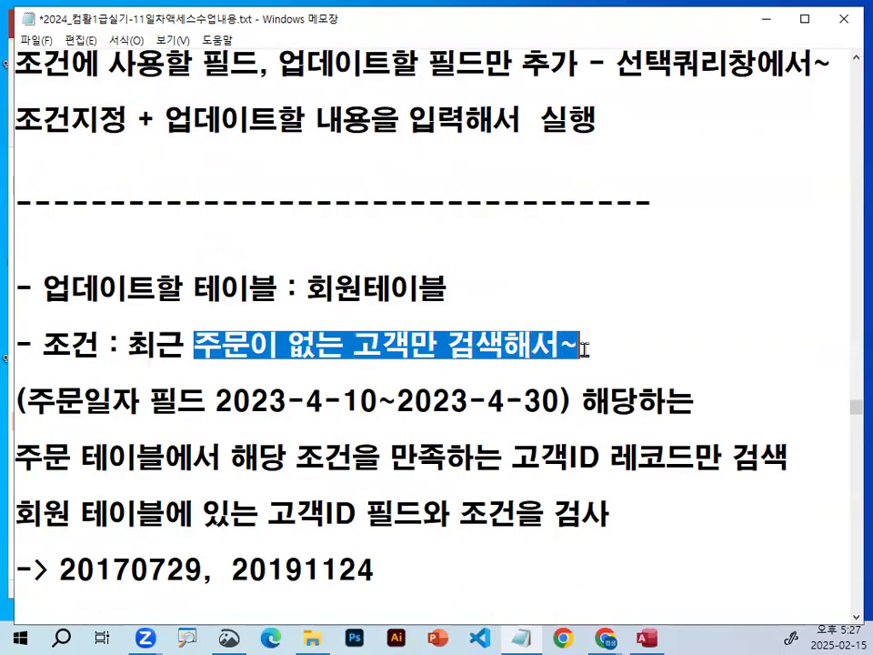
left_click_drag(27, 401, 379, 401)
left_click_drag(498, 401, 510, 406)
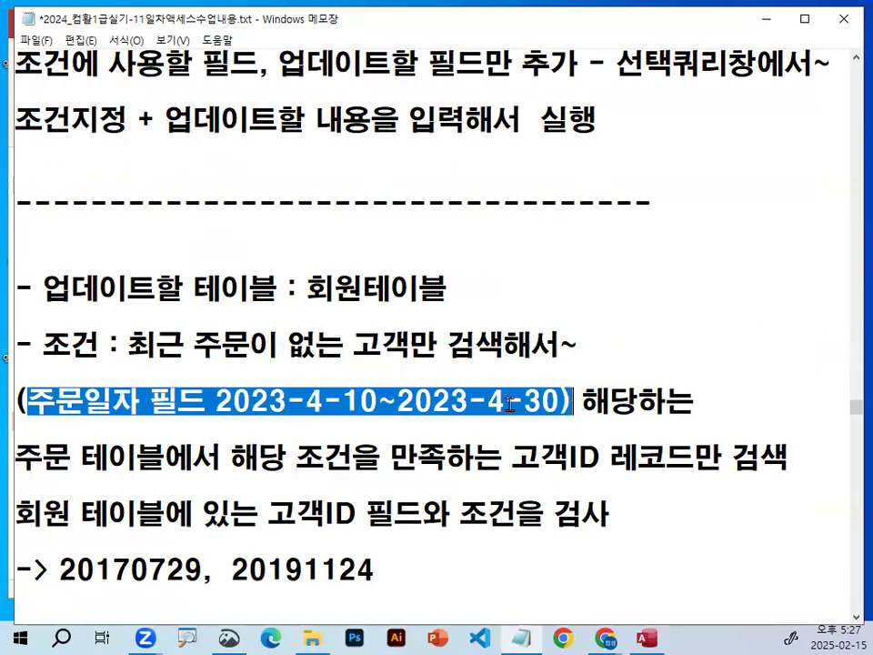
left_click(356, 400)
Highlight the note lines on searching 고객ID records in the 주문 table and checking them against the 회원 table, including the resulting IDs.
scroll(356, 403, "down", 1)
left_click_drag(20, 372, 789, 373)
left_click_drag(20, 426, 140, 427)
left_click_drag(231, 427, 353, 426)
left_click(395, 426)
left_click_drag(461, 427, 610, 428)
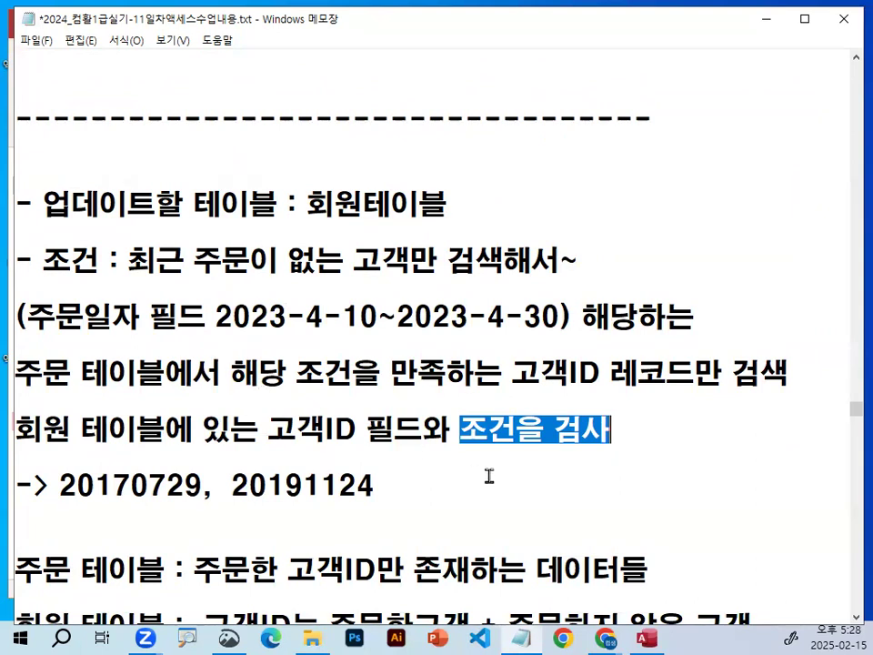
left_click_drag(269, 429, 347, 429)
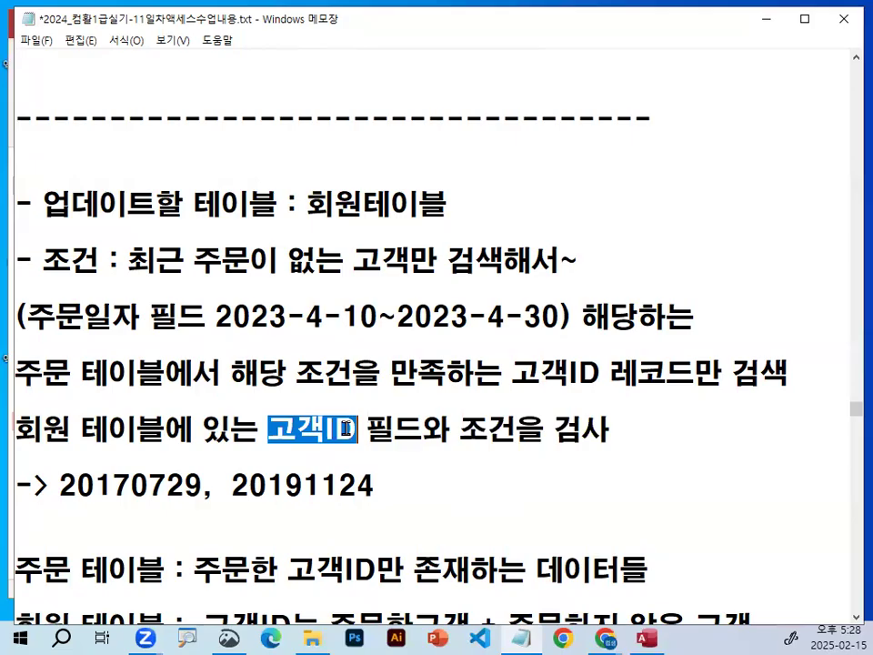
left_click_drag(50, 485, 385, 489)
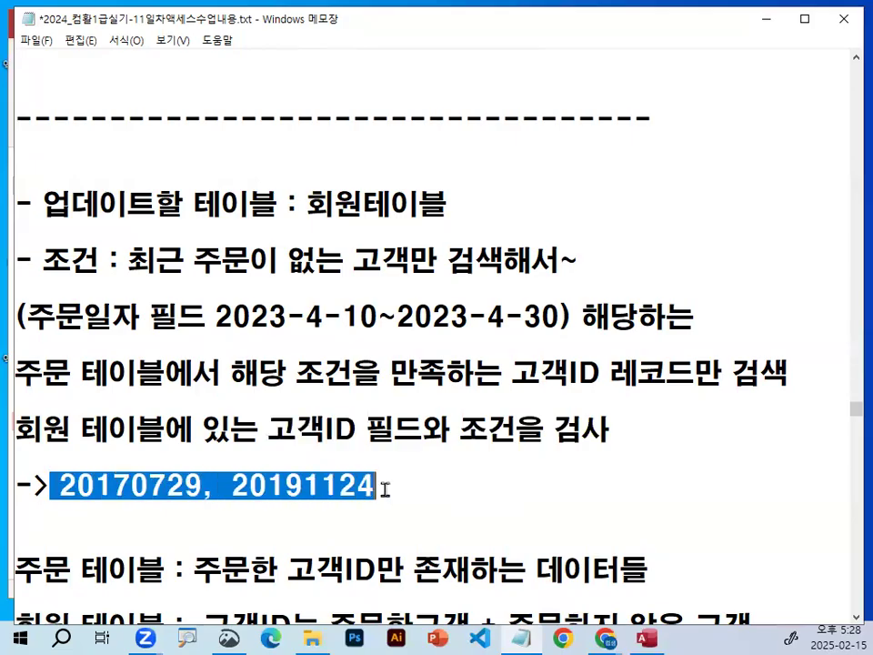
Review the 주문/회원 테이블 and not in / in notes, highlighting 비고 필드 and the two resulting IDs.
scroll(382, 488, "down", 1)
left_click(152, 399)
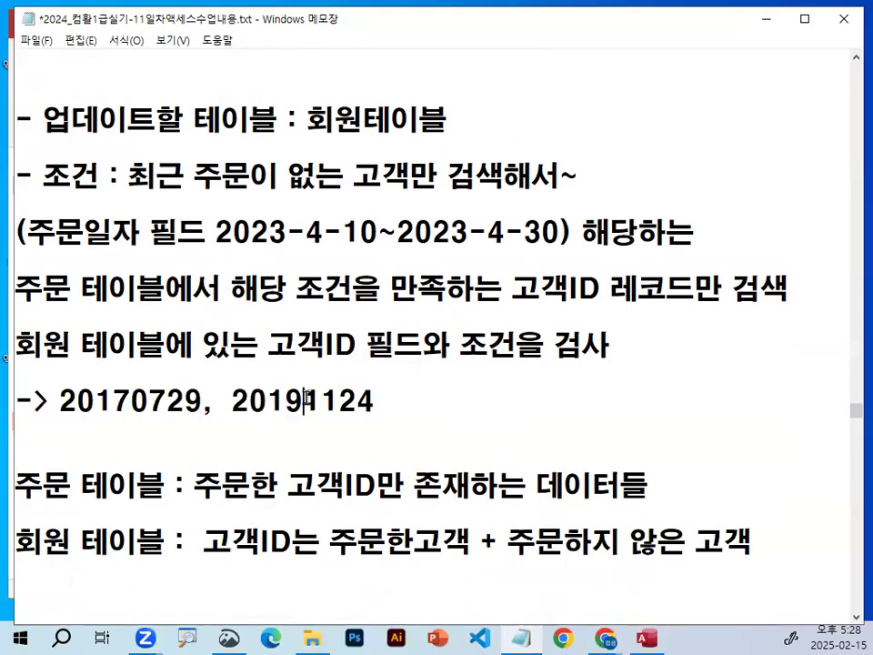
scroll(304, 406, "down", 1)
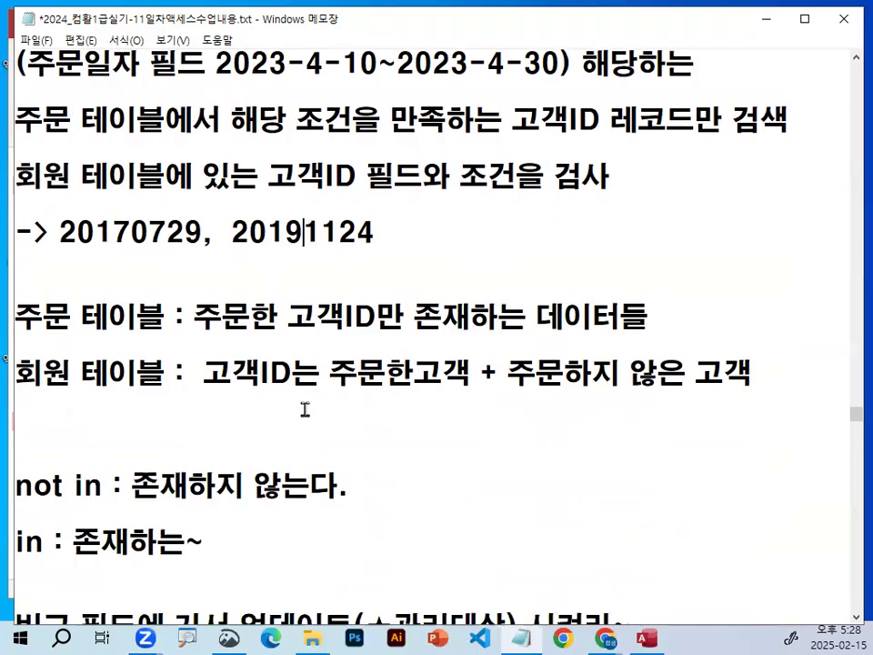
scroll(166, 502, "down", 1)
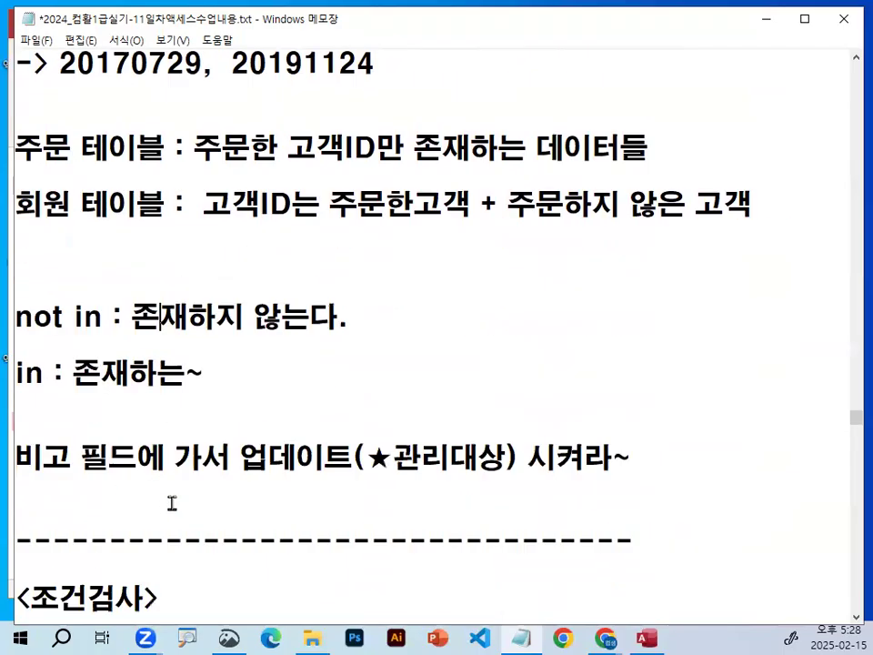
left_click_drag(15, 459, 136, 459)
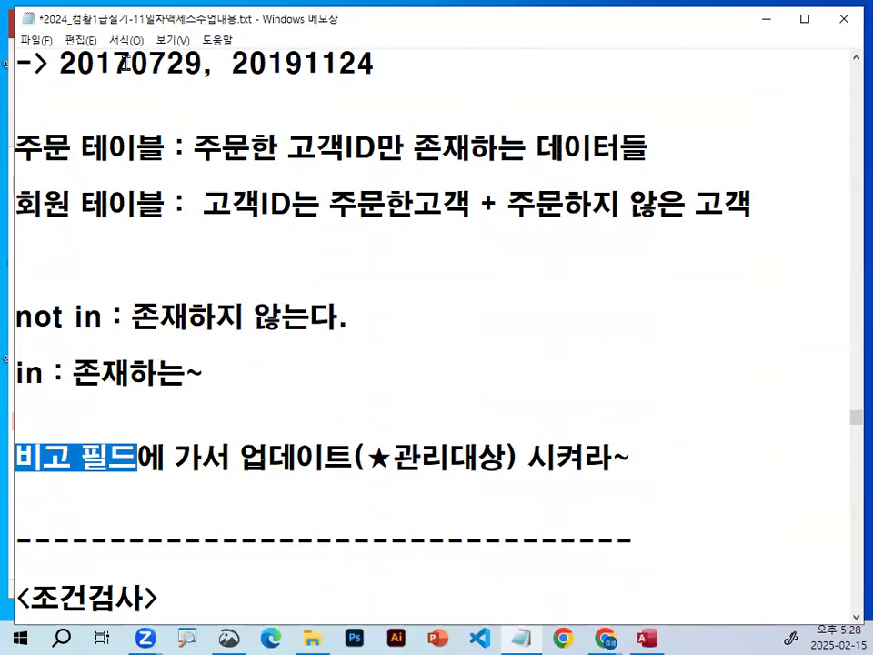
left_click_drag(60, 62, 145, 66)
left_click_drag(247, 62, 373, 66)
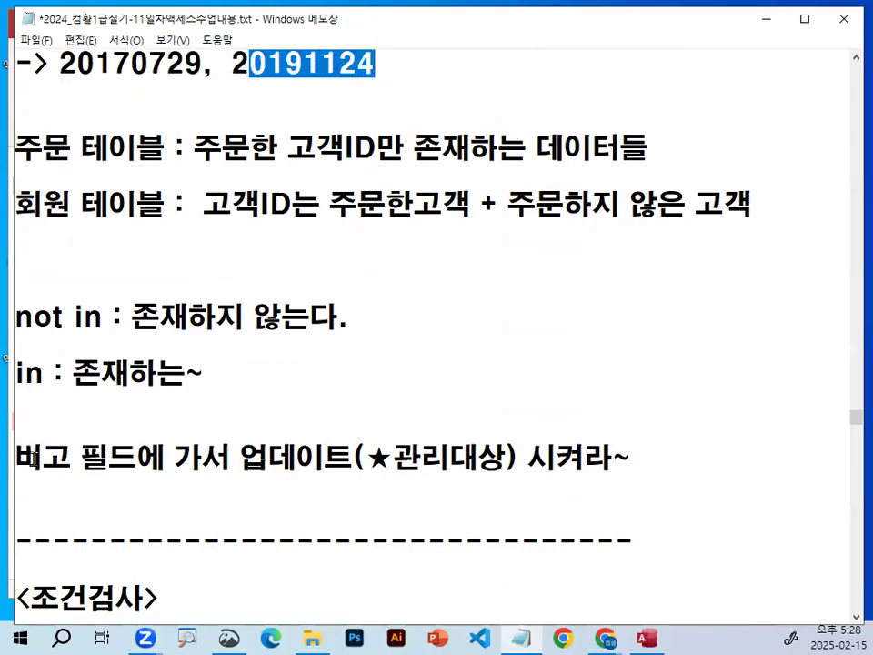
left_click_drag(41, 459, 137, 459)
Insert a space between ★ and 관리대상 in the 비고 필드 update note and highlight ★ 관리대상.
left_click_drag(353, 459, 529, 459)
left_click(401, 459)
left_click_drag(366, 459, 516, 459)
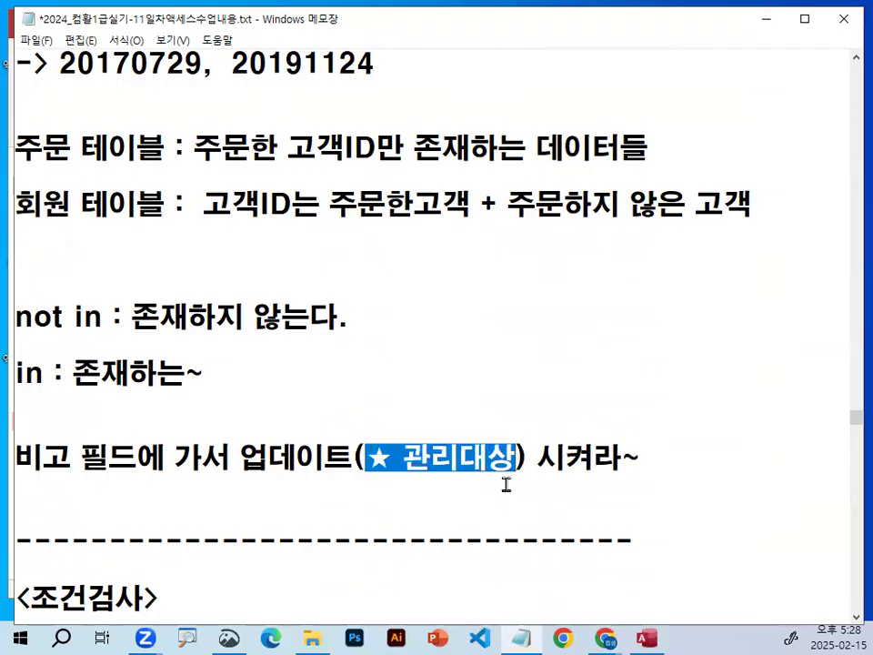
left_click(240, 295)
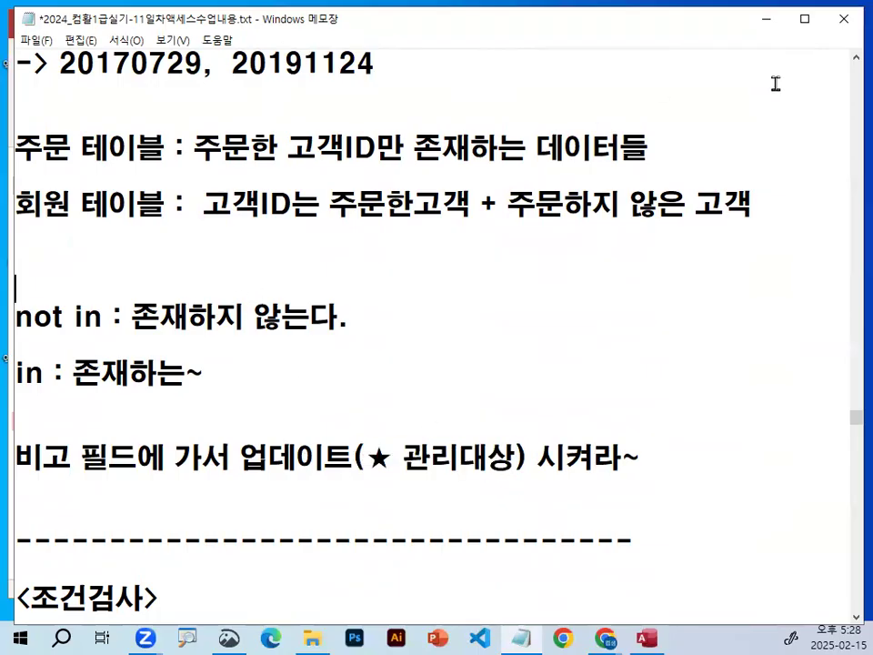
Switch to Access with the 기술유형1 database and create a new query in design view.
left_click(766, 20)
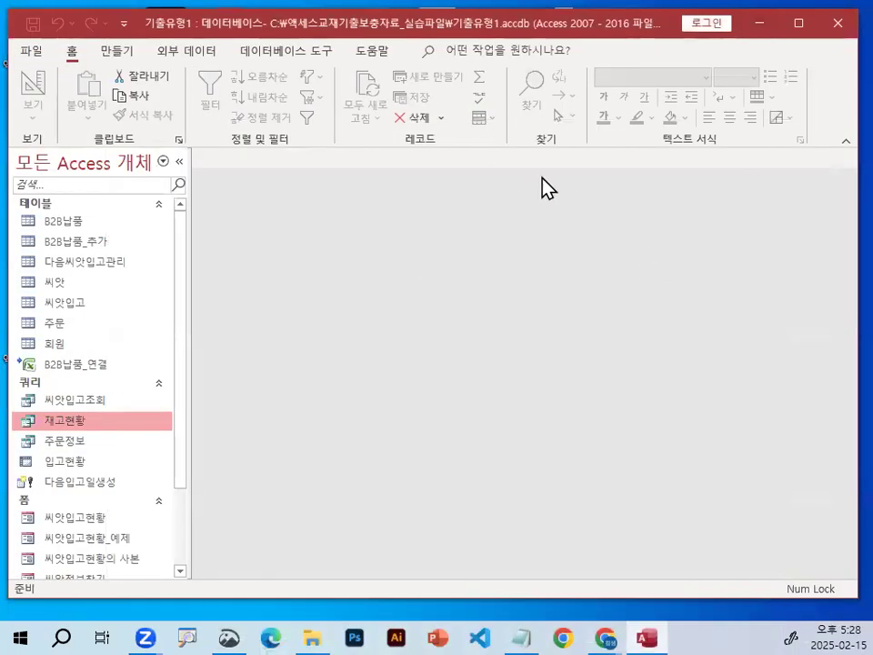
left_click(520, 638)
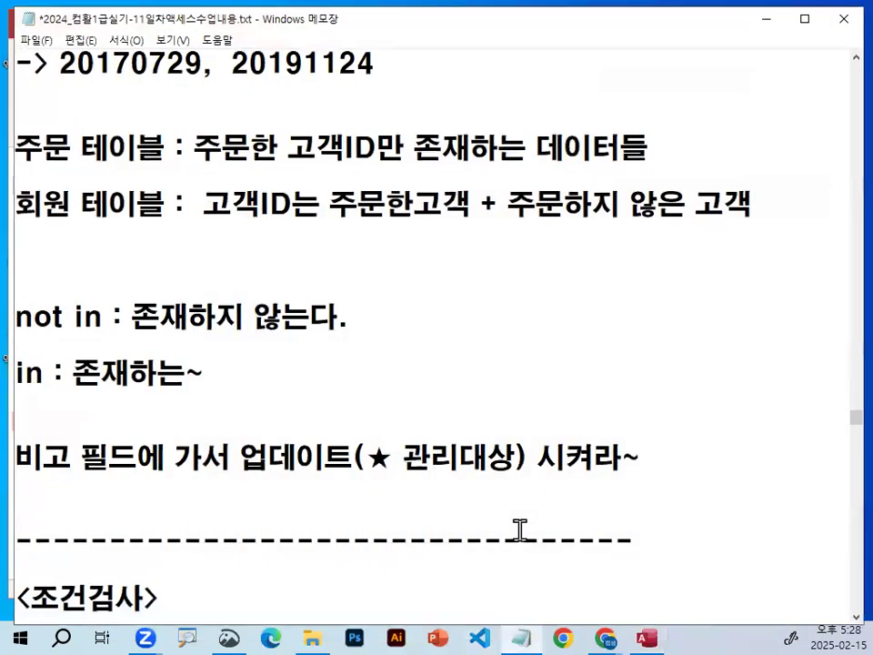
left_click(762, 28)
left_click(114, 54)
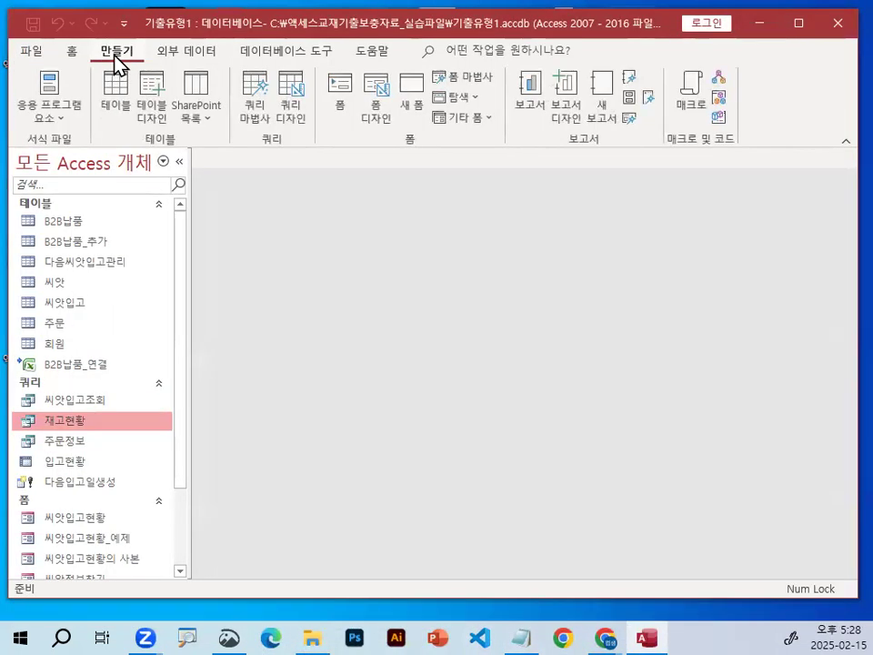
key("ctrl+1")
left_click(170, 66)
left_click_drag(169, 69, 148, 79)
key("Escape")
key("ctrl+1")
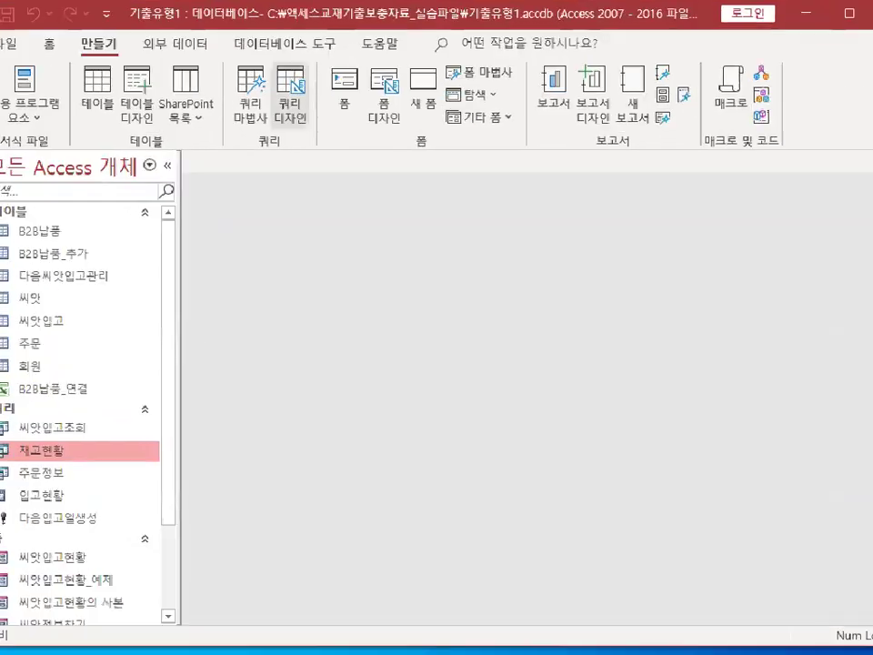
left_click(325, 107)
mouse_move(326, 107)
left_mouse_down()
mouse_move(231, 94)
mouse_move(308, 96)
left_mouse_up()
key("Escape")
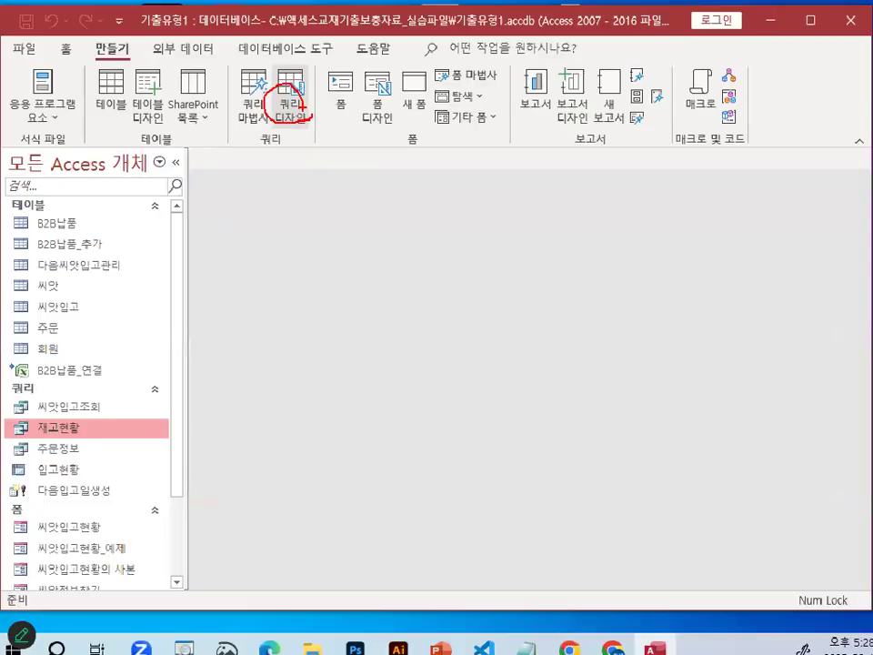
left_click(289, 93)
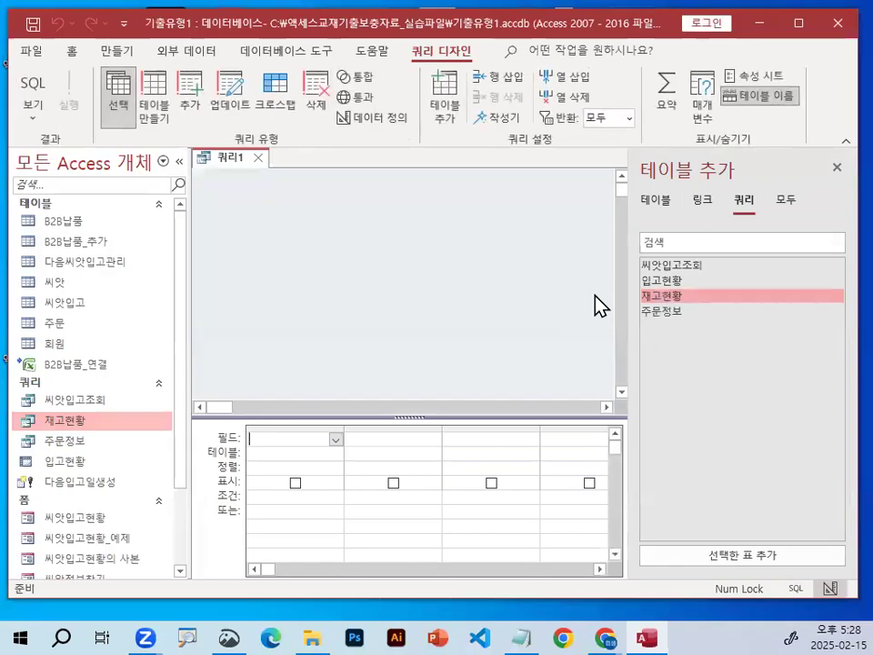
key("ctrl+1")
left_click(605, 300)
mouse_move(712, 258)
left_mouse_down()
mouse_move(718, 311)
mouse_move(400, 202)
left_mouse_up()
left_click_drag(253, 201, 292, 254)
left_click_drag(292, 298, 316, 311)
key("Escape")
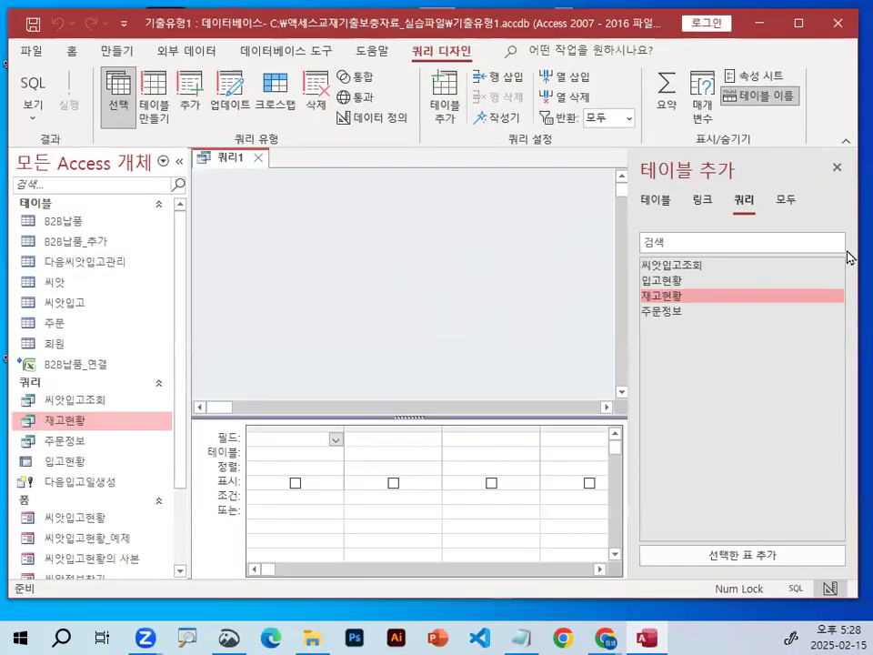
List the available tables and add the 회원 table to the query.
left_click(659, 201)
key("ctrl+1")
left_click(673, 198)
left_click_drag(667, 189, 678, 195)
key("Escape")
double_click(663, 333)
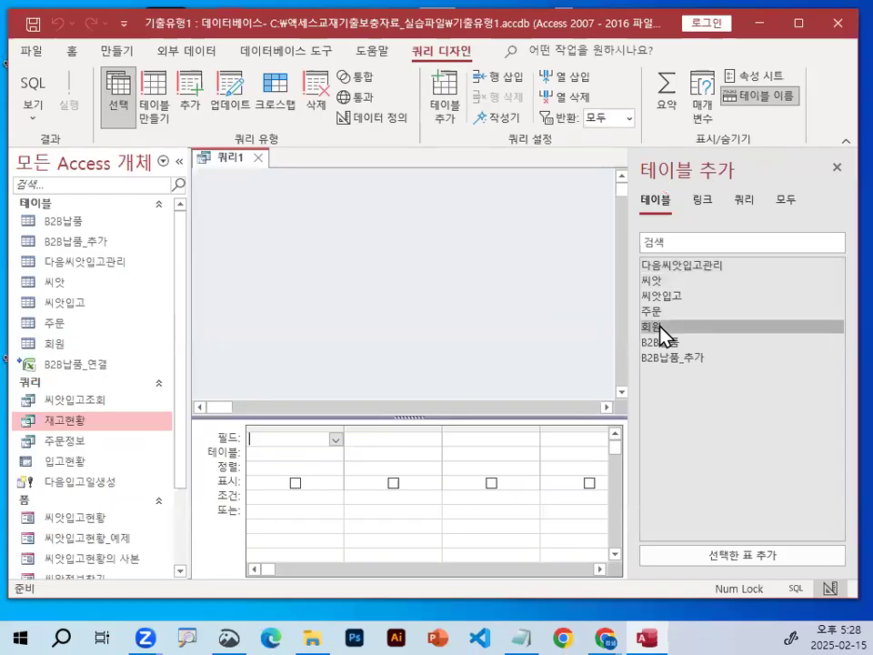
Close the 테이블 추가 list and enlarge the query's design grid.
key("ctrl+1")
left_click(404, 246)
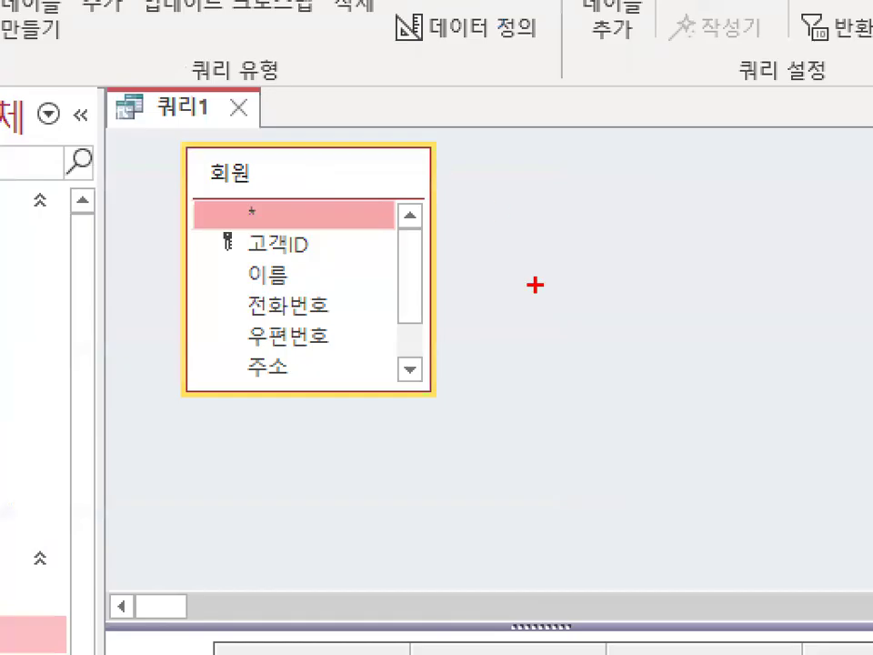
left_click_drag(404, 254, 417, 307)
key("Escape")
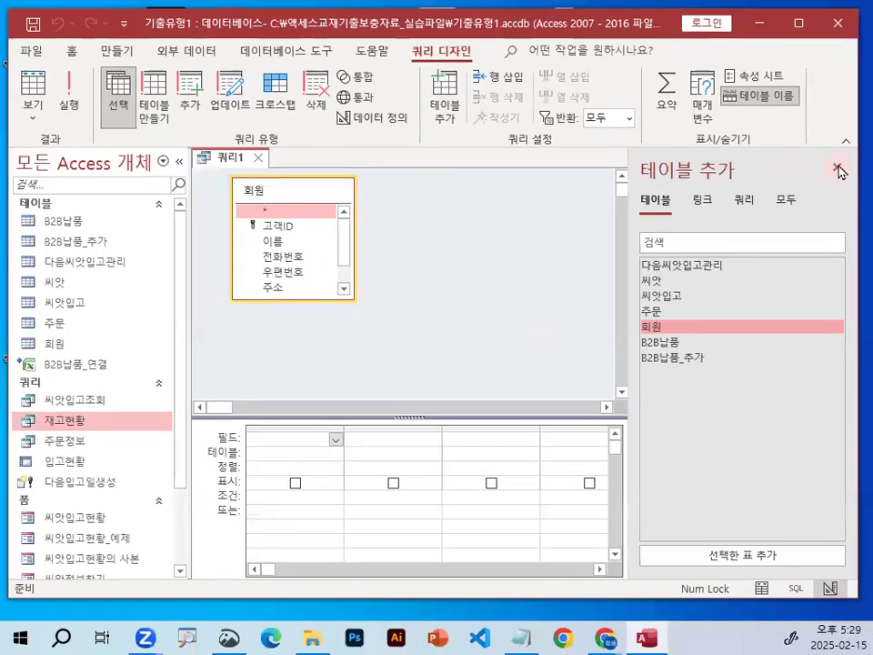
left_click(837, 170)
left_click_drag(444, 417, 443, 347)
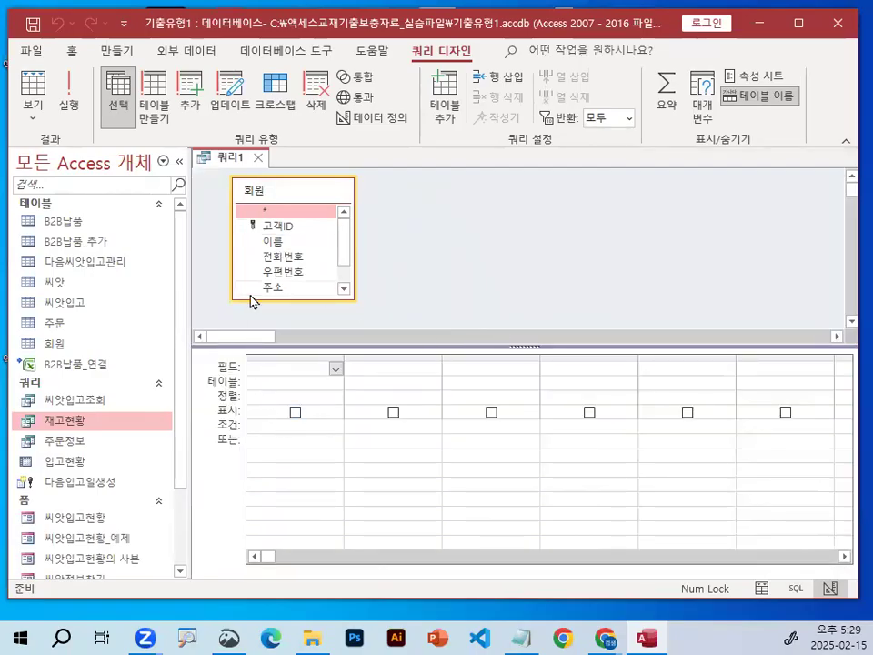
Add the 고객ID and 비고 fields of the 회원 table to the design grid.
double_click(276, 226)
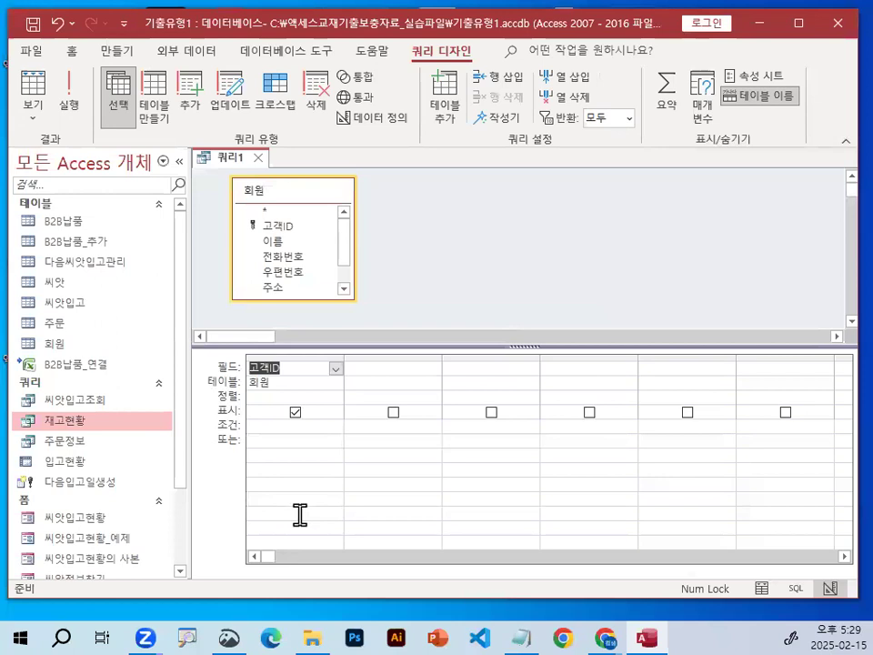
left_click(340, 274)
double_click(273, 288)
mouse_move(400, 387)
left_mouse_down()
mouse_move(277, 330)
mouse_move(391, 393)
left_mouse_up()
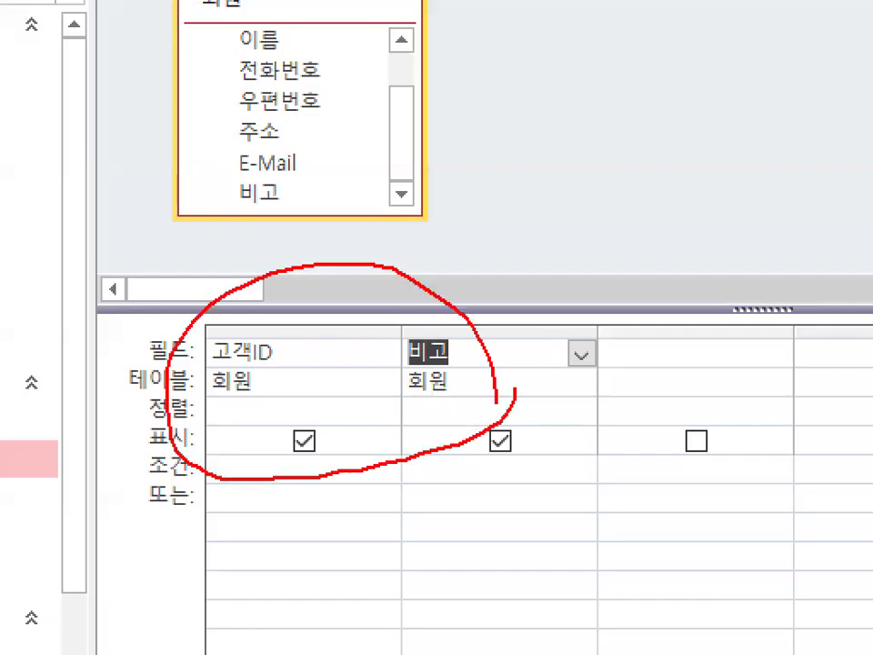
key("Escape")
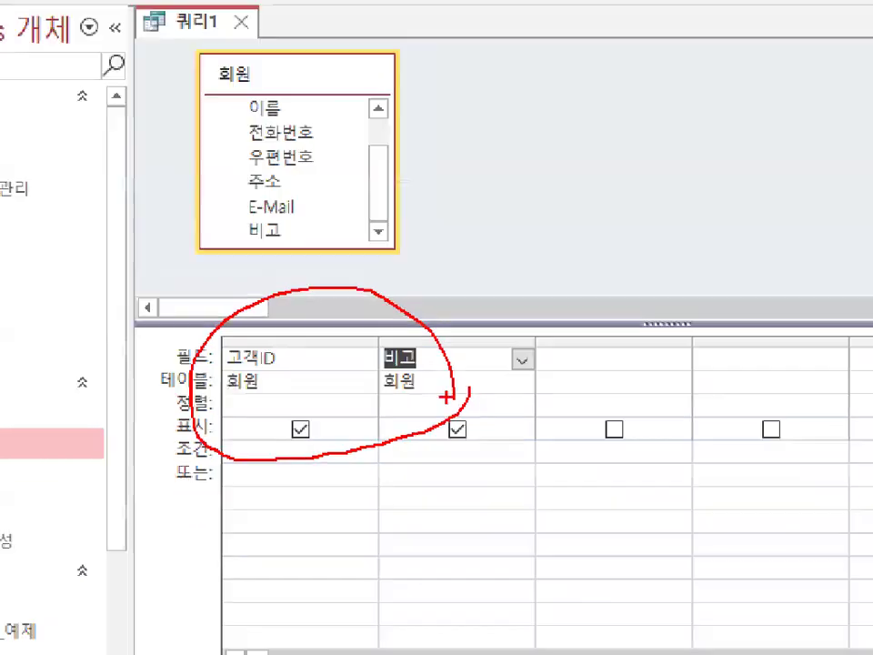
key("ctrl+1")
left_click(227, 381)
mouse_move(304, 360)
left_mouse_down()
mouse_move(257, 362)
mouse_move(304, 363)
left_mouse_up()
left_click_drag(253, 480, 326, 482)
left_click_drag(266, 449, 386, 371)
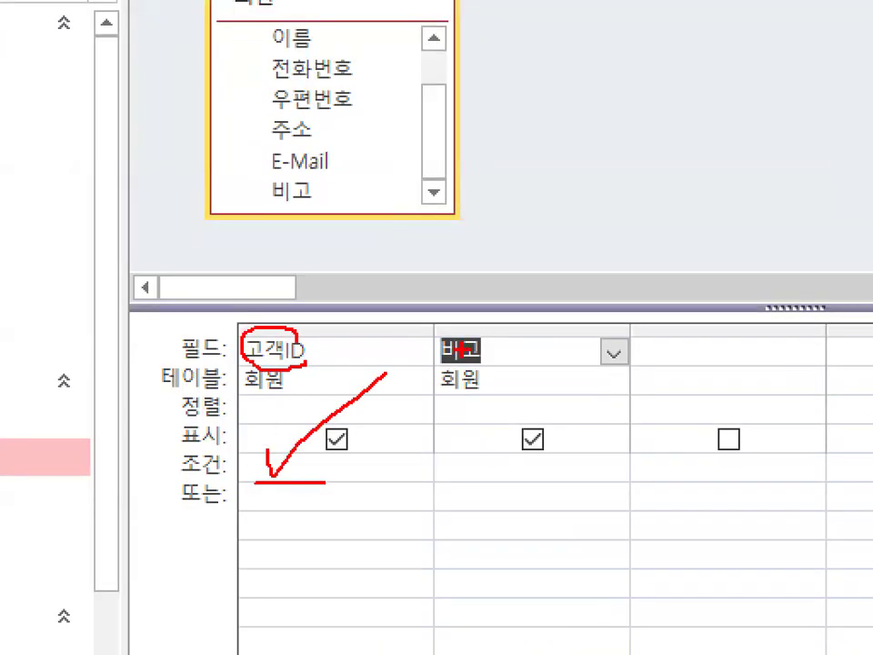
key("Escape")
key("ctrl+1")
left_click(313, 437)
mouse_move(315, 454)
left_mouse_down()
mouse_move(279, 469)
mouse_move(314, 460)
left_mouse_up()
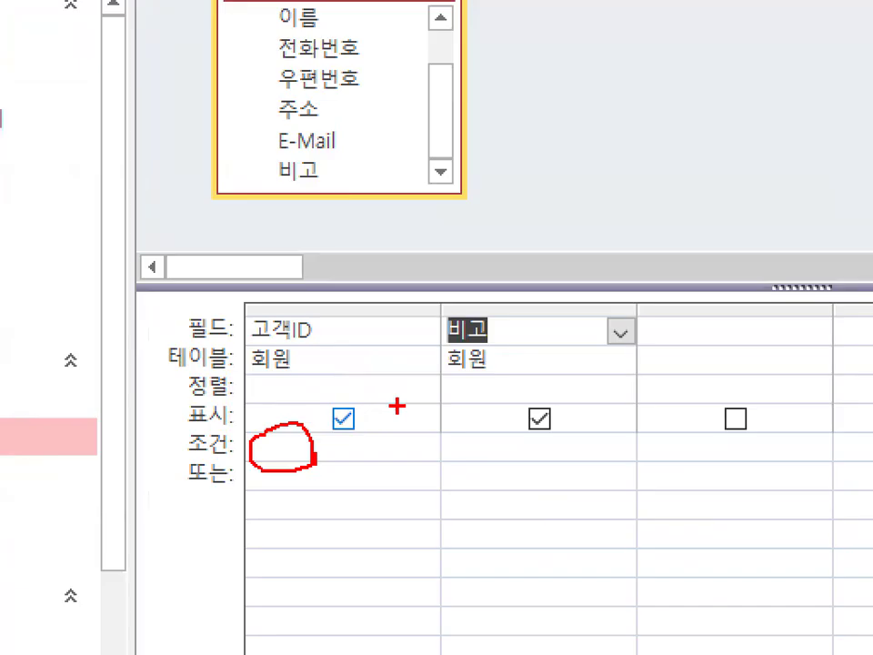
mouse_move(394, 473)
left_mouse_down()
mouse_move(414, 420)
mouse_move(424, 473)
left_mouse_up()
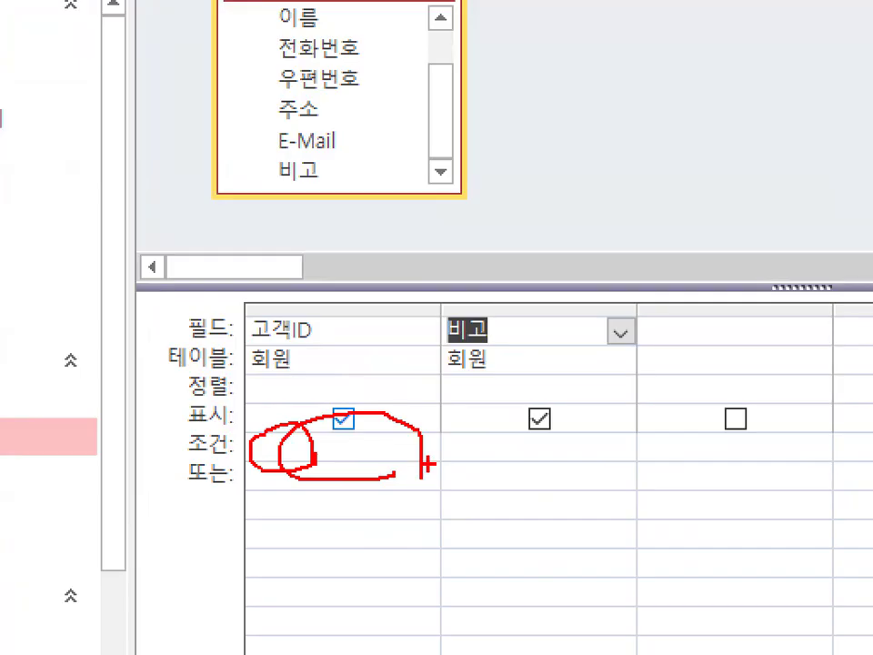
mouse_move(389, 418)
left_mouse_down()
mouse_move(397, 477)
mouse_move(478, 351)
left_mouse_up()
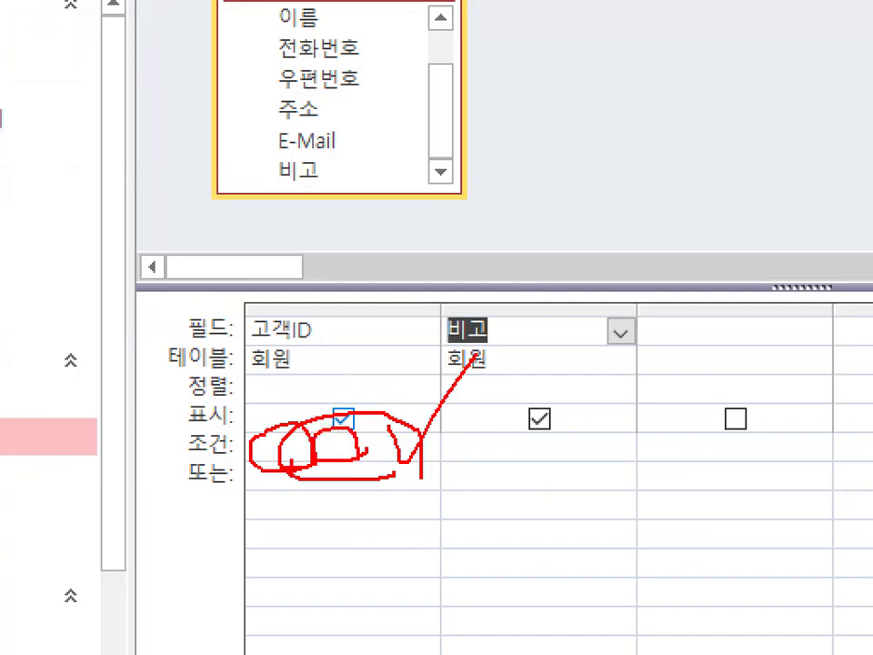
mouse_move(254, 450)
left_mouse_down()
mouse_move(309, 469)
mouse_move(282, 436)
left_mouse_up()
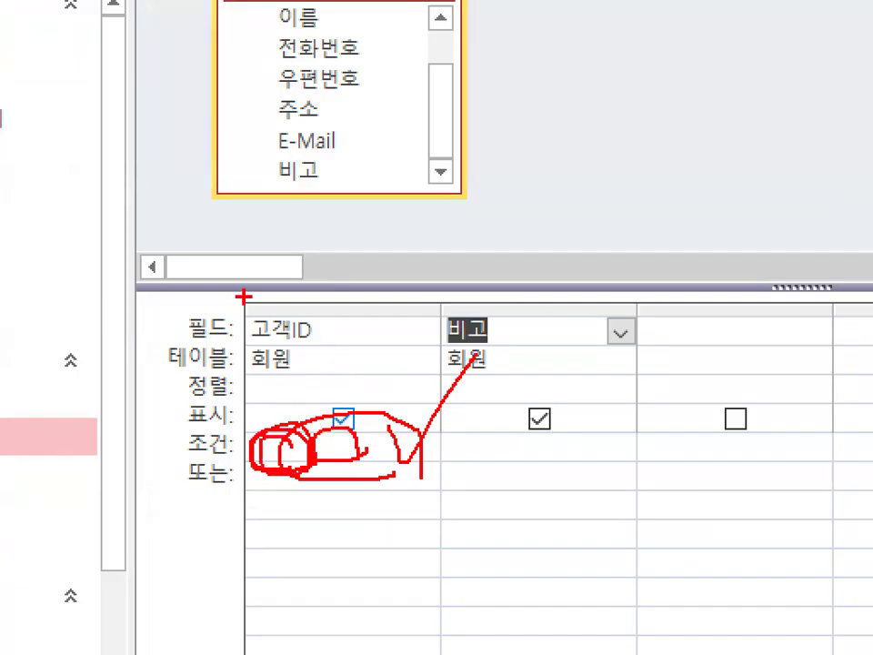
left_click_drag(241, 295, 362, 179)
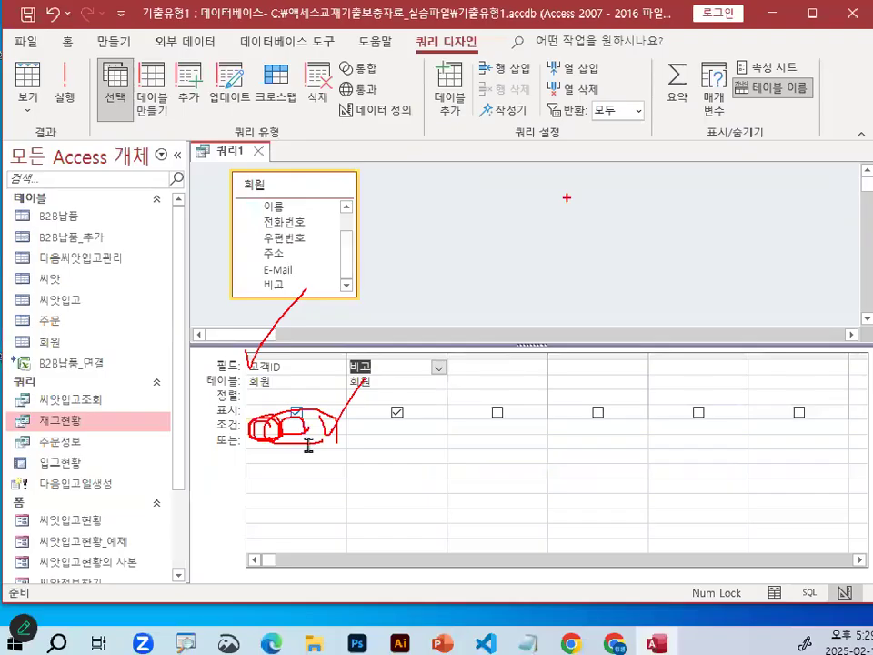
key("Escape")
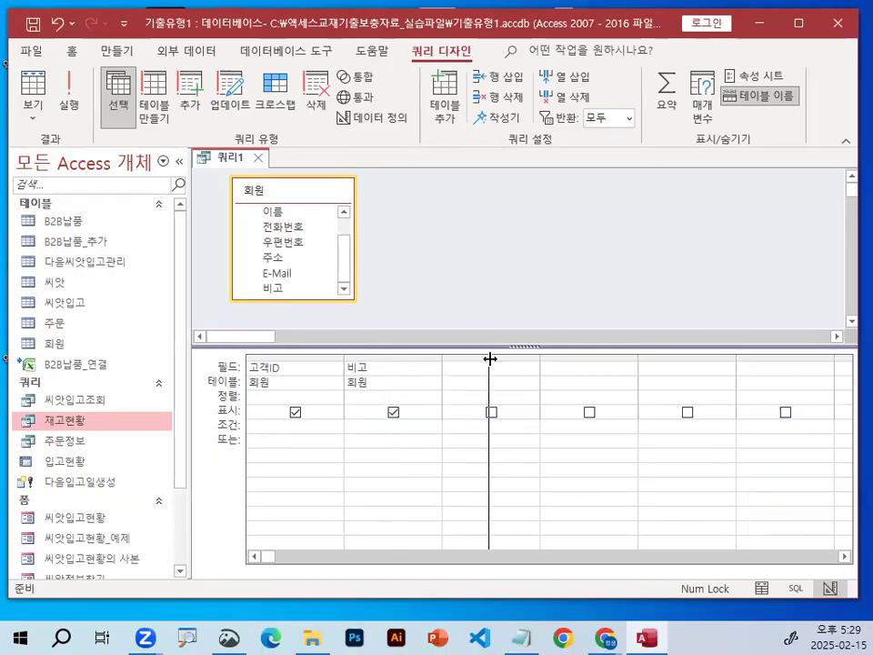
Widen the 고객ID column of the design grid and open its criteria cell in the 확대/축소 editor.
left_click_drag(489, 359, 489, 358)
right_click(260, 424)
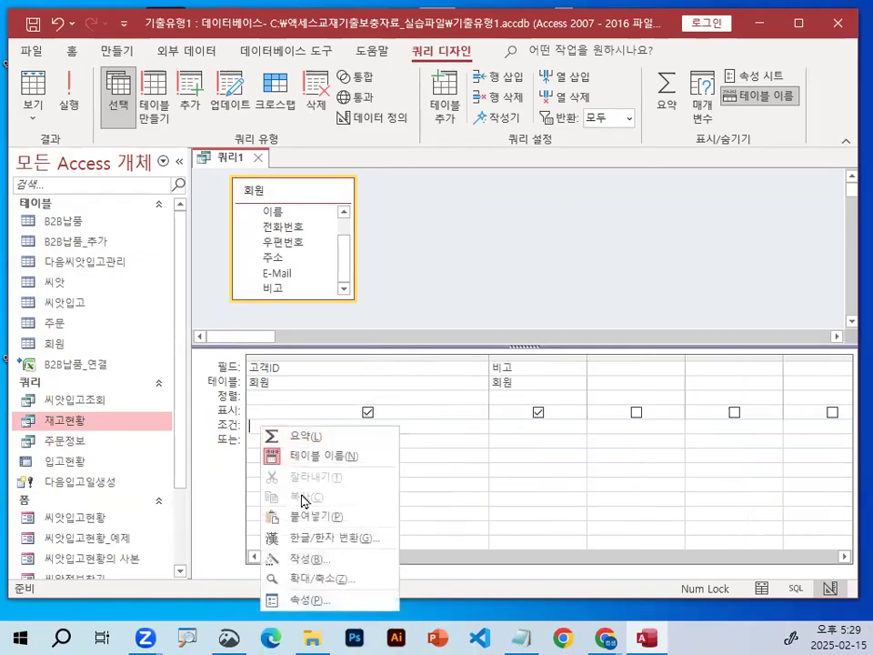
left_click(318, 579)
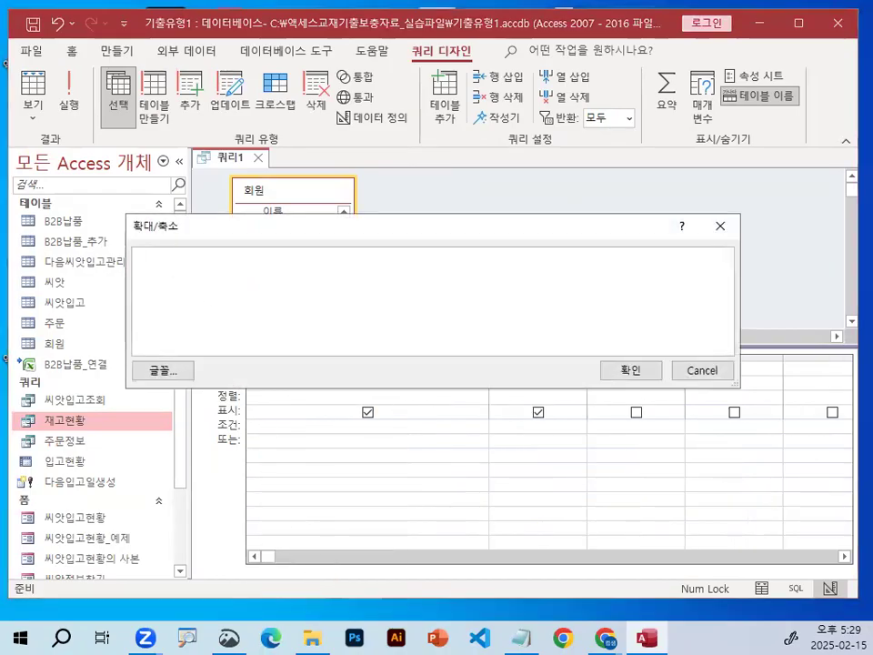
key("ctrl+1")
left_click(175, 265)
left_click_drag(196, 300, 219, 315)
mouse_move(266, 289)
left_mouse_down()
mouse_move(257, 296)
mouse_move(270, 292)
left_mouse_up()
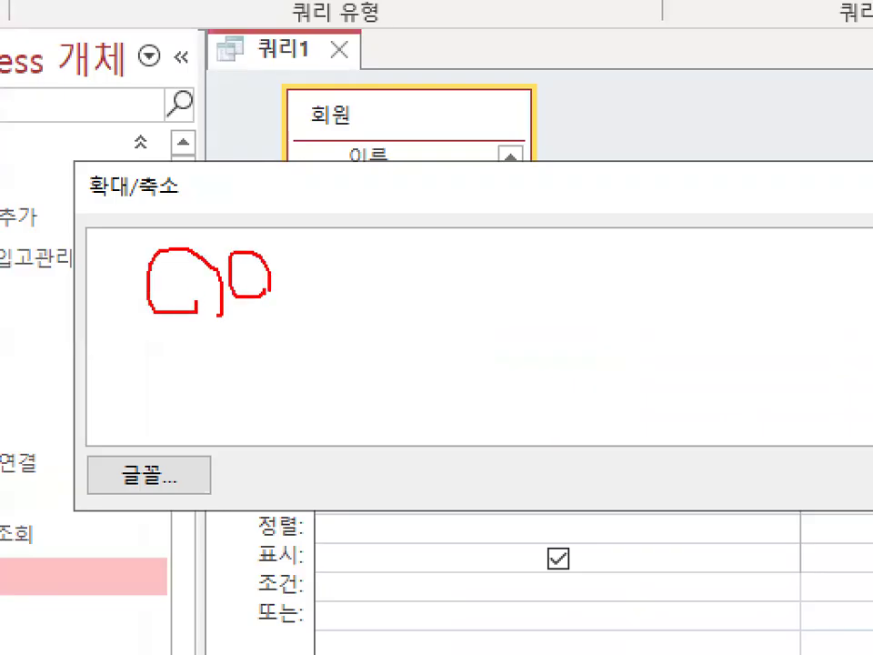
key("Escape")
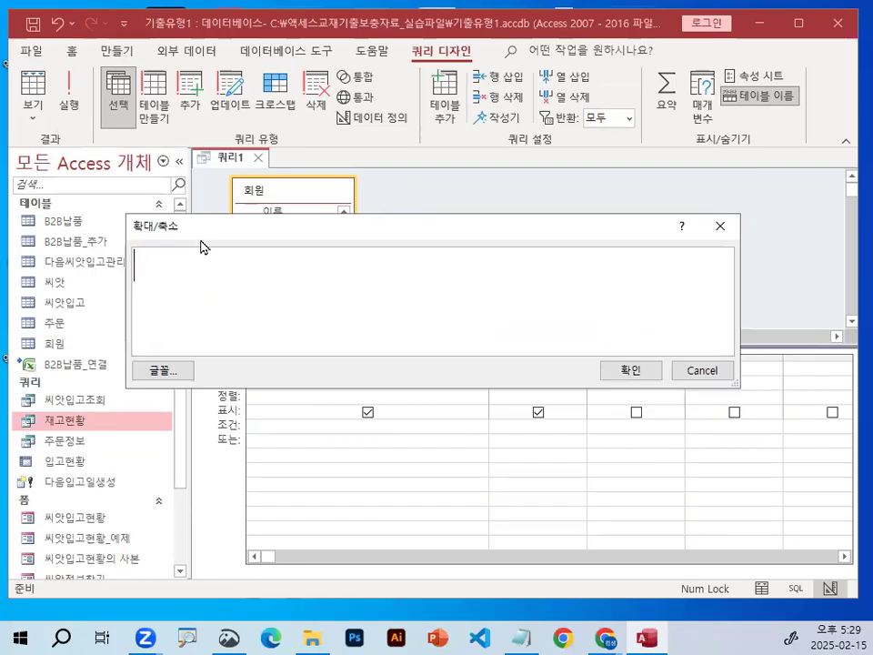
Begin the 고객ID condition with "not in(".
type("ㅜㅐ")
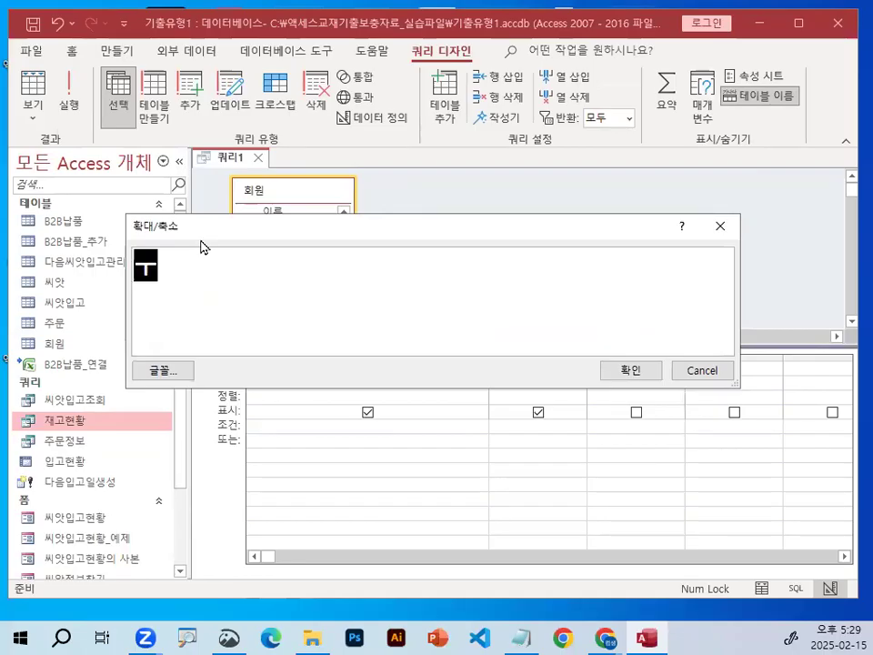
key("BackSpace")
key("BackSpace")
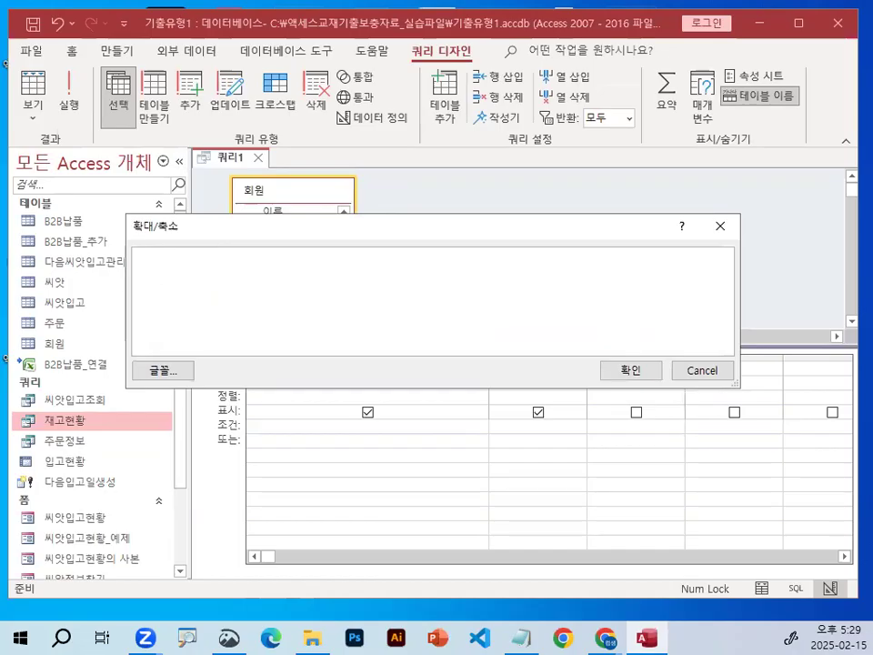
type("not in(")
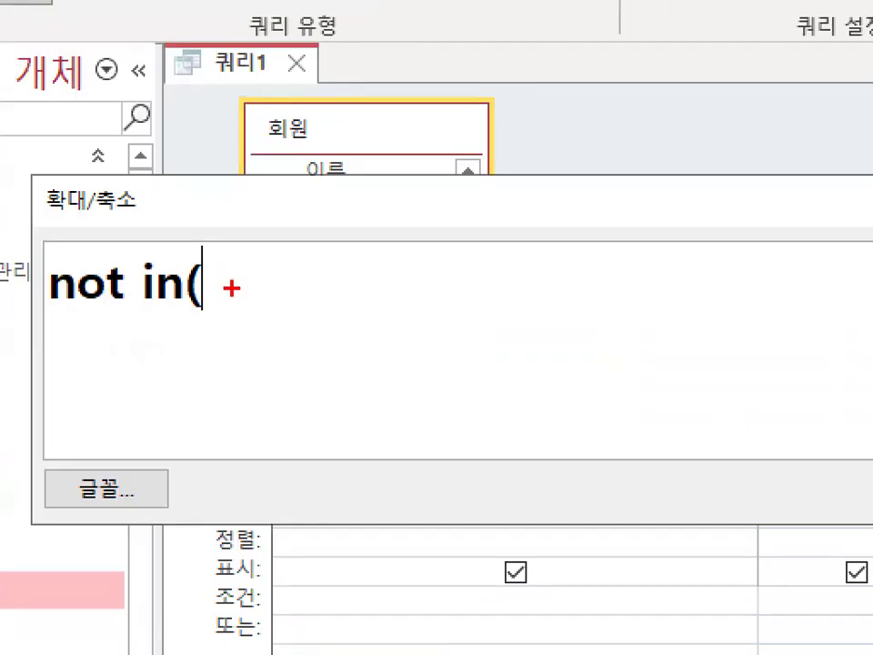
left_click_drag(217, 278, 437, 277)
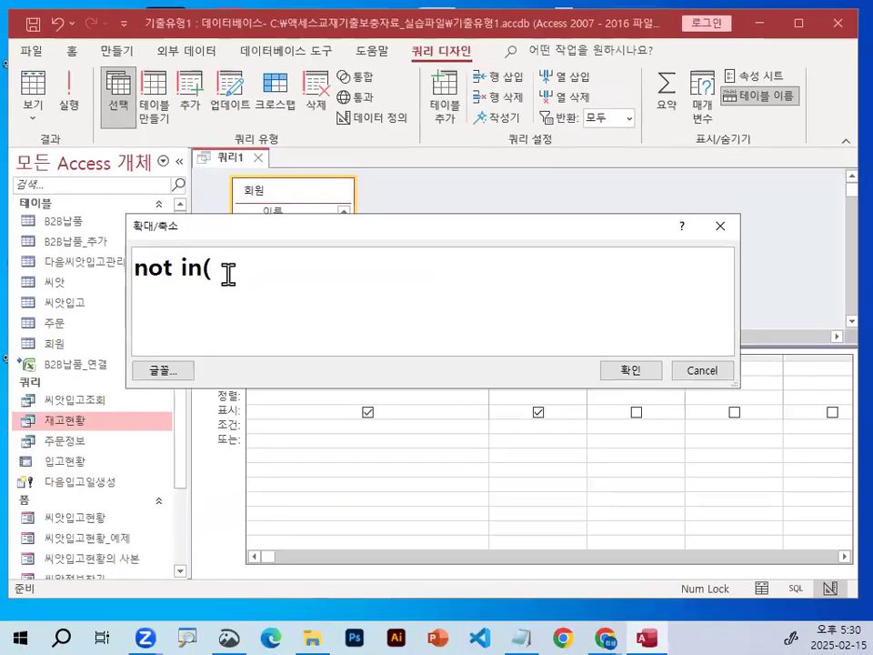
Start the subquery inside the parenthesis with "select 고객ID".
type("sel")
type("ect")
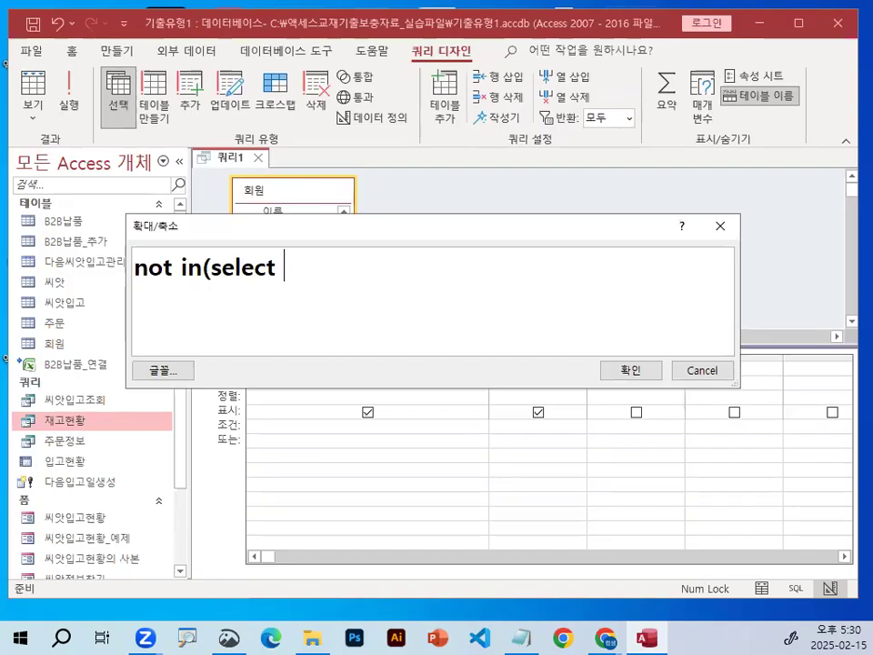
type(" rh")
key("BackSpace")
key("BackSpace")
type("고객id")
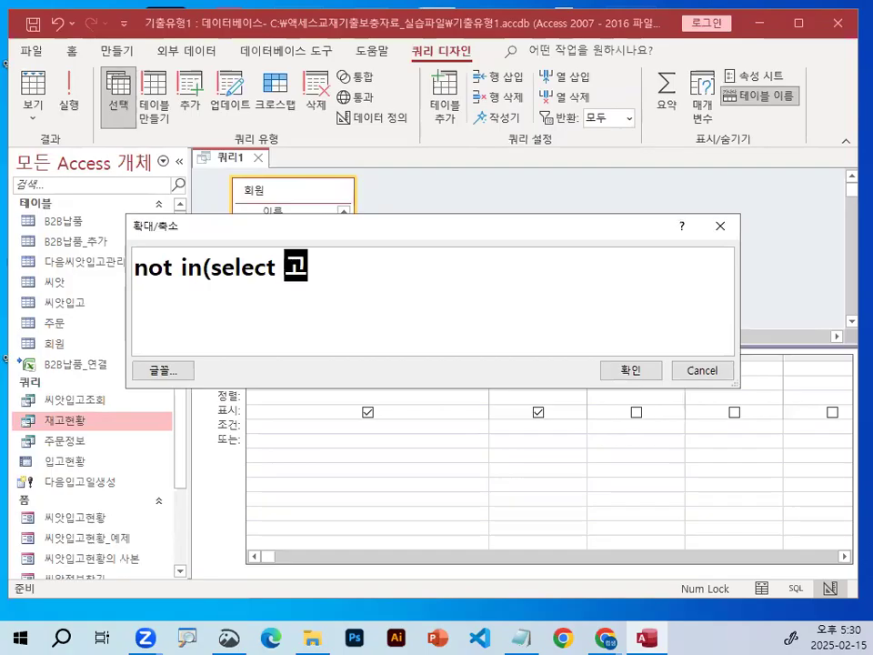
key("BackSpace")
key("BackSpace")
type("ID")
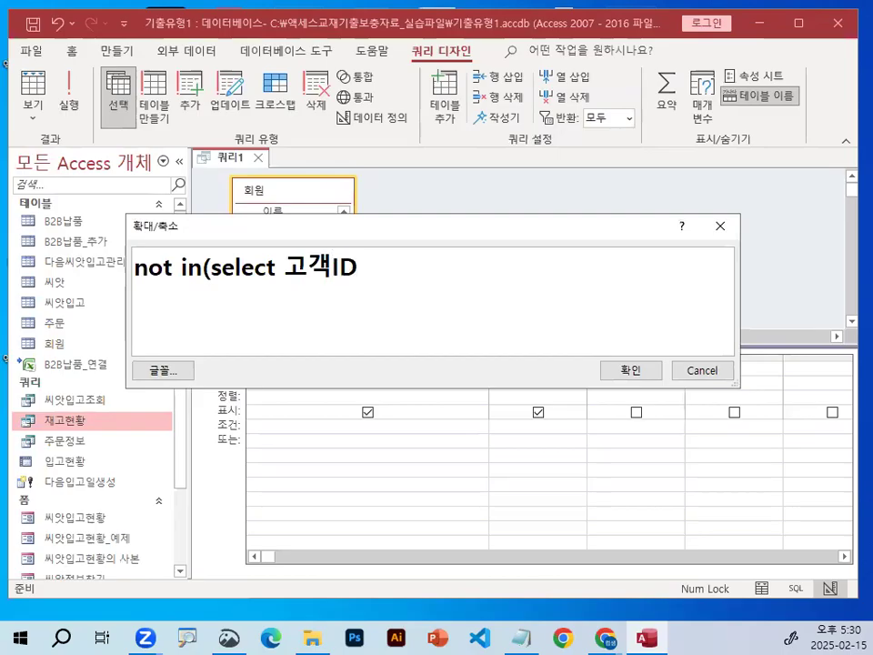
type(" ㄹ개ㅡ")
Continue the subquery with "from 주문" so it draws on the order table.
key("BackSpace")
key("BackSpace")
key("BackSpace")
type("form")
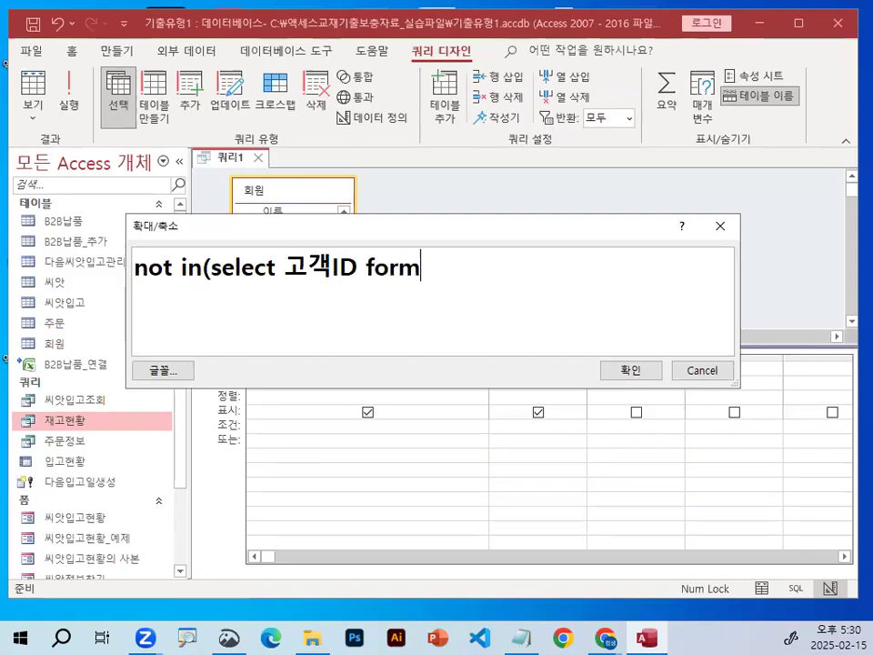
key("BackSpace")
key("BackSpace")
key("BackSpace")
key("BackSpace")
type("rom ")
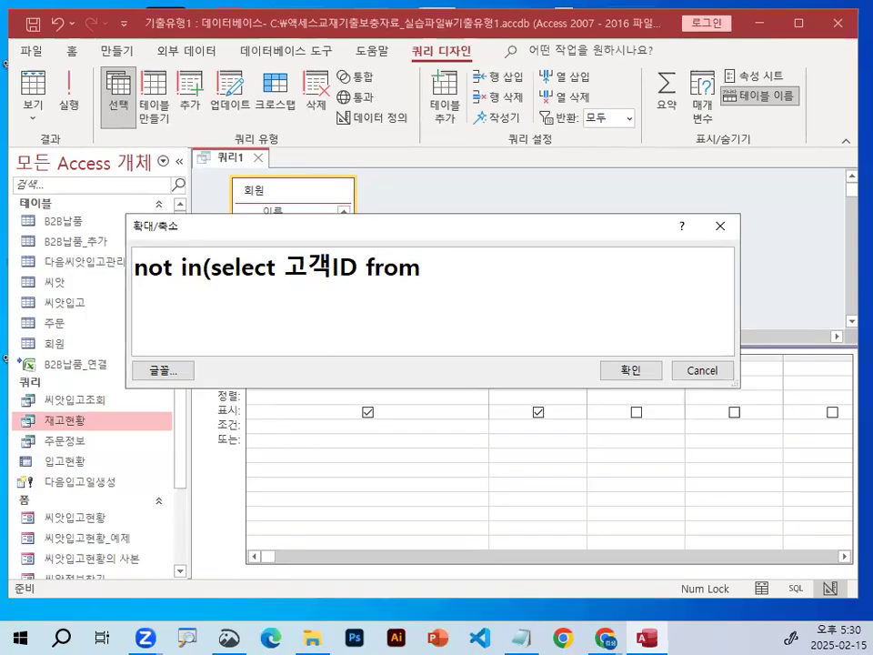
type("주문")
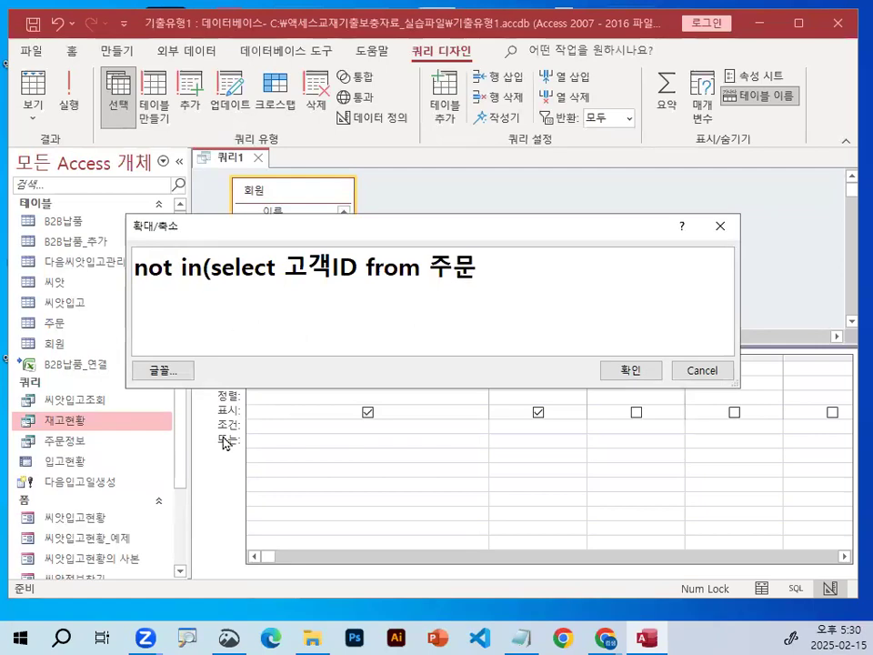
key("ctrl+1")
left_click(293, 295)
mouse_move(407, 264)
left_mouse_down()
mouse_move(302, 258)
mouse_move(399, 209)
left_mouse_up()
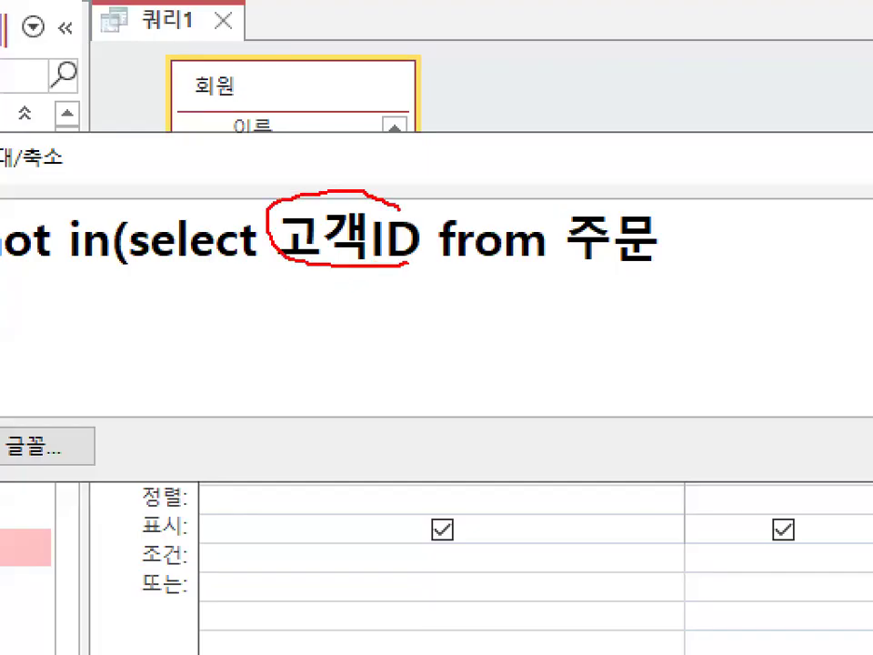
mouse_move(278, 257)
left_mouse_down()
mouse_move(205, 210)
mouse_move(278, 238)
left_mouse_up()
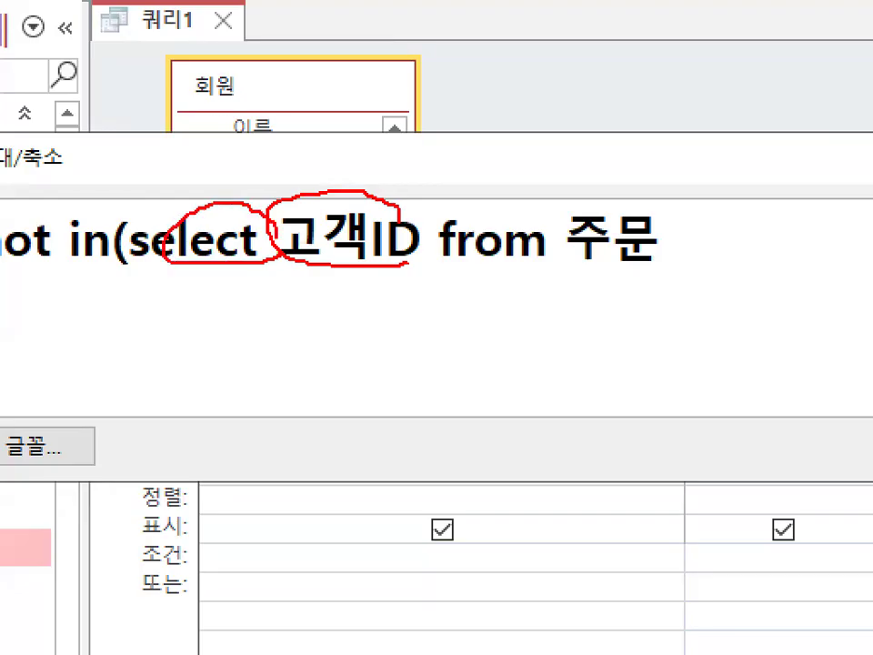
key("Escape")
left_click_drag(205, 270, 462, 273)
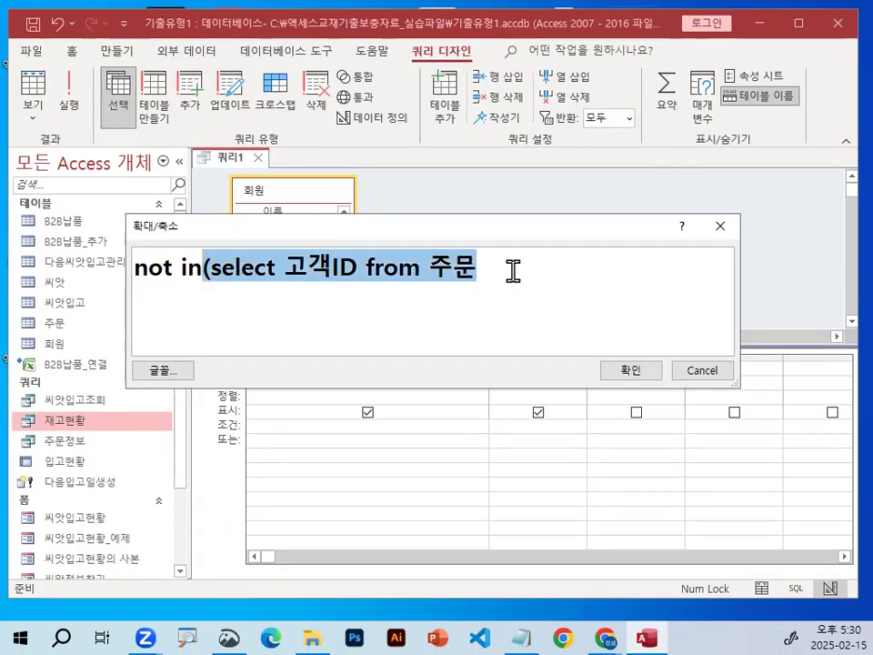
left_click(513, 275)
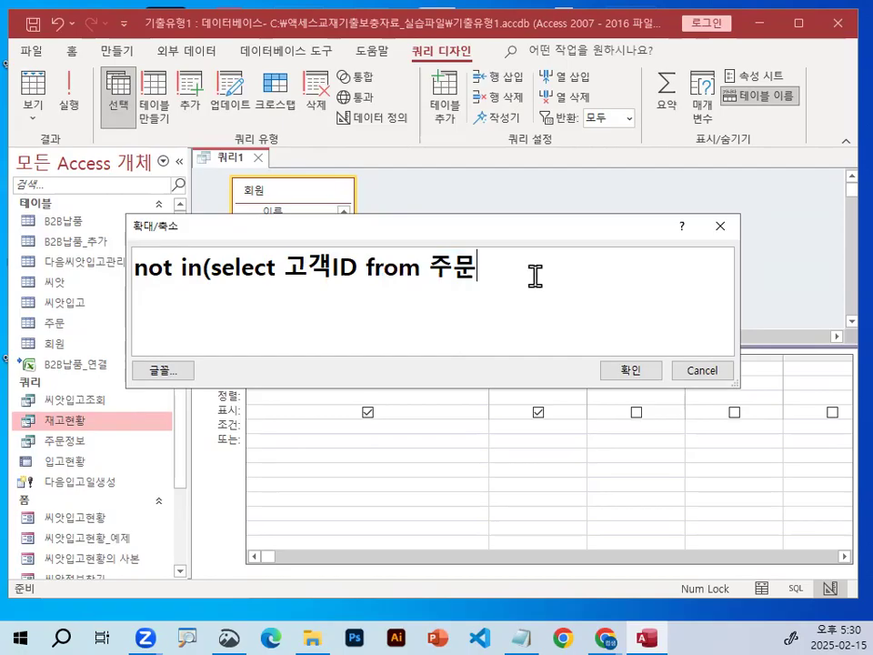
Add a filter on the order date to the subquery by appending "where 주문일자".
type("조")
key("BackSpace")
key("BackSpace")
type("where wnan")
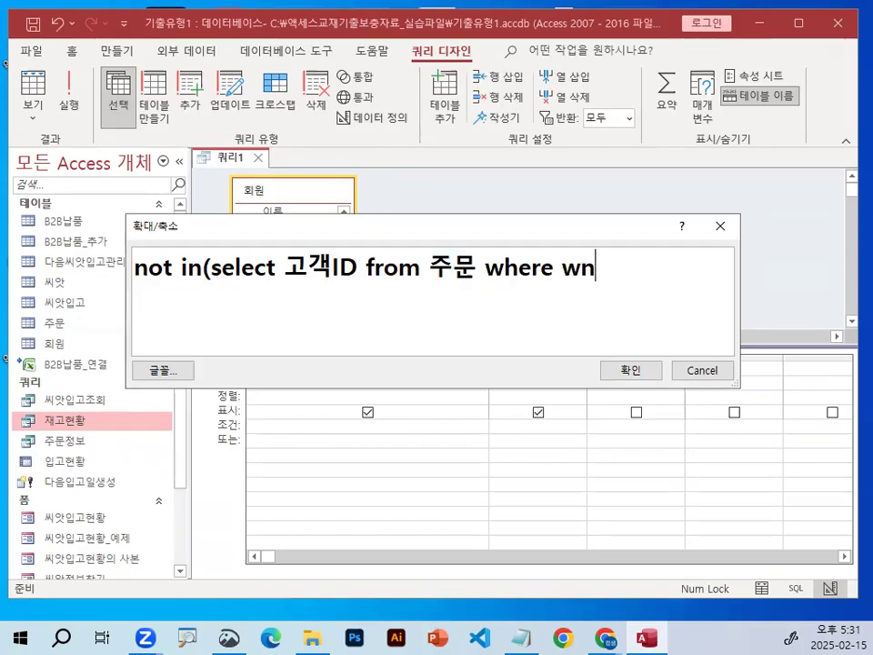
key("BackSpace")
key("BackSpace")
key("BackSpace")
key("BackSpace")
key("Hangul")
type("주문일자")
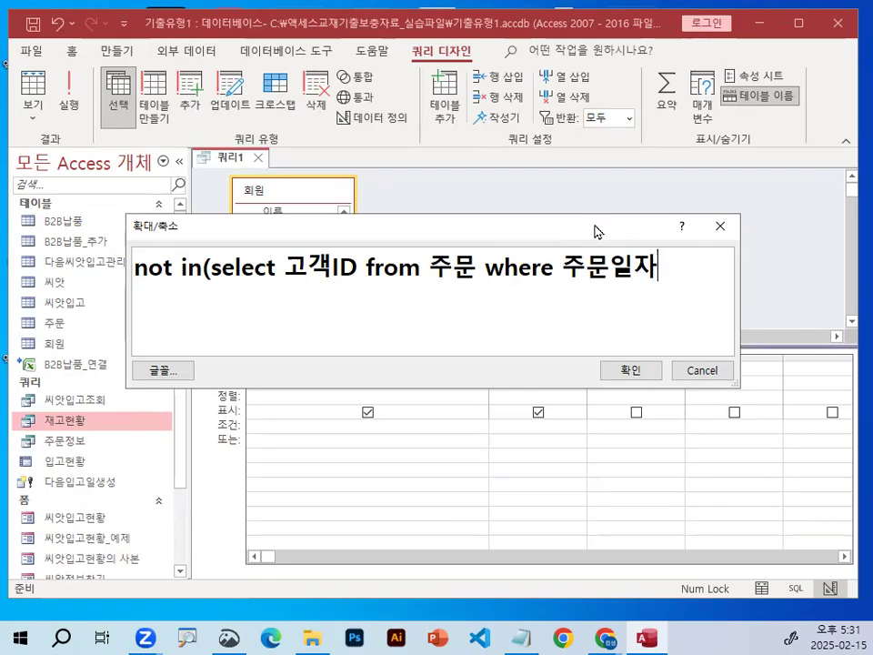
Reposition and widen the 확대/축소 window, and append "between #" to the subquery's date filter.
left_click_drag(595, 231, 459, 199)
left_click_drag(608, 262, 853, 263)
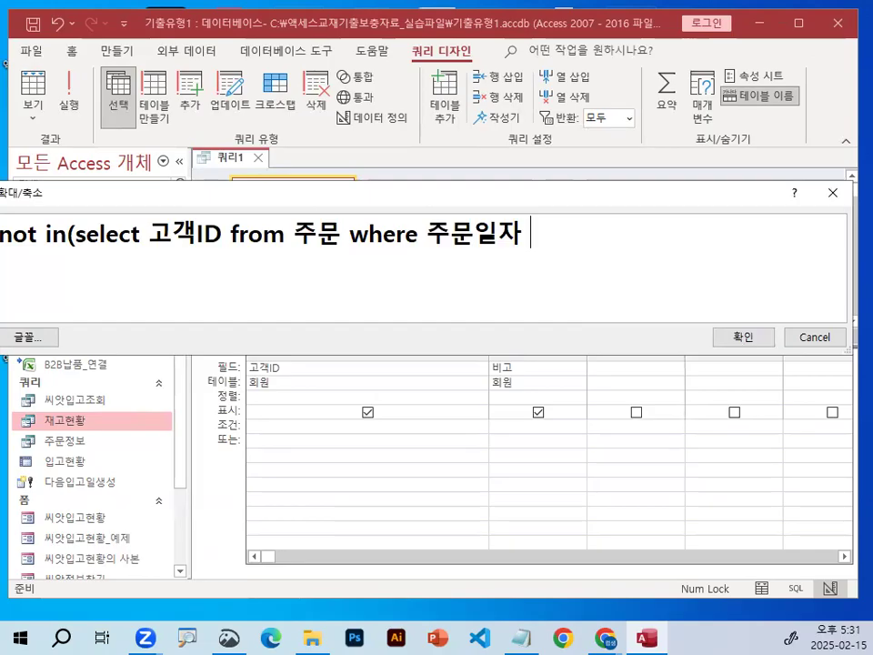
type("ㅠㄷ")
key("BackSpace")
key("BackSpace")
key("Hangul")
type("between")
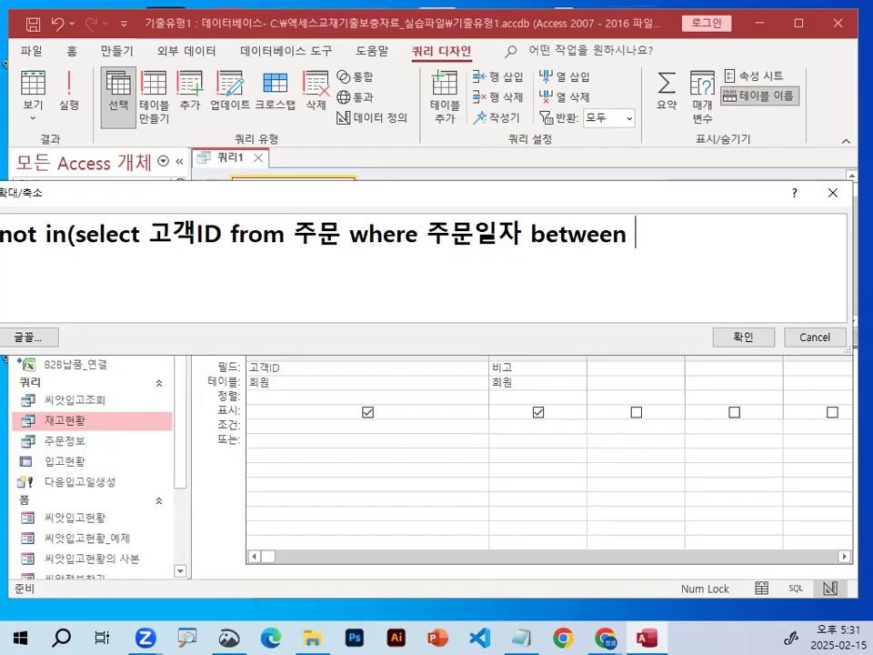
type("#")
key("ctrl+1")
left_click(657, 229)
mouse_move(660, 230)
left_mouse_down()
mouse_move(617, 229)
mouse_move(661, 227)
left_mouse_up()
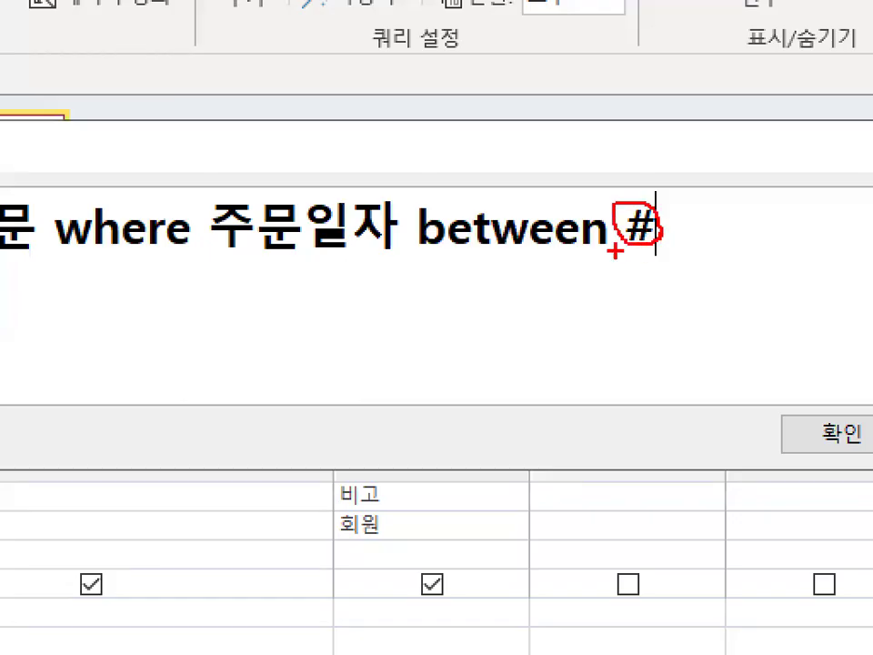
key("Escape")
key("ctrl+1")
left_click(186, 244)
left_click_drag(125, 248, 689, 248)
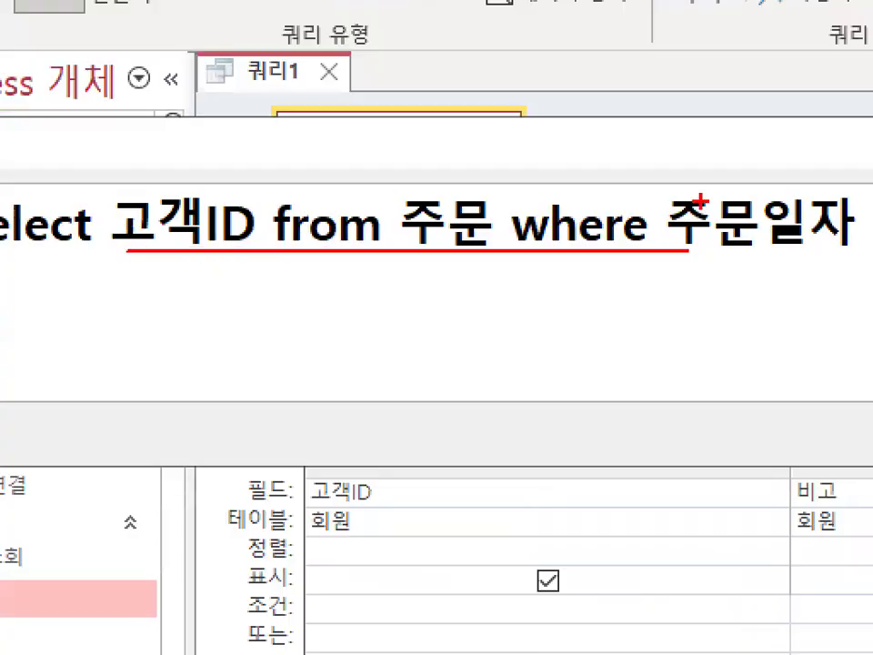
key("Escape")
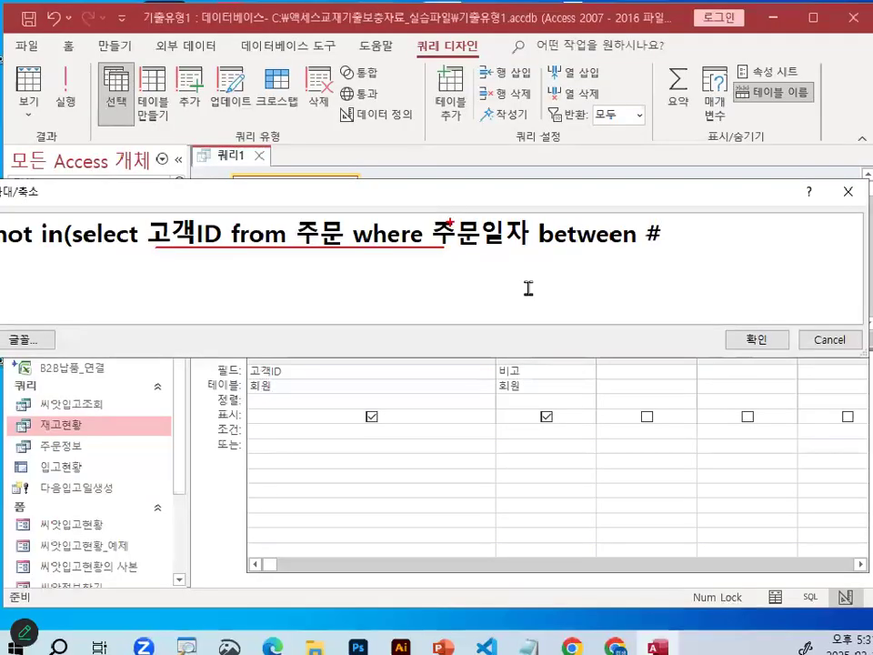
key("ctrl+1")
left_click(493, 376)
left_click_drag(495, 377, 448, 377)
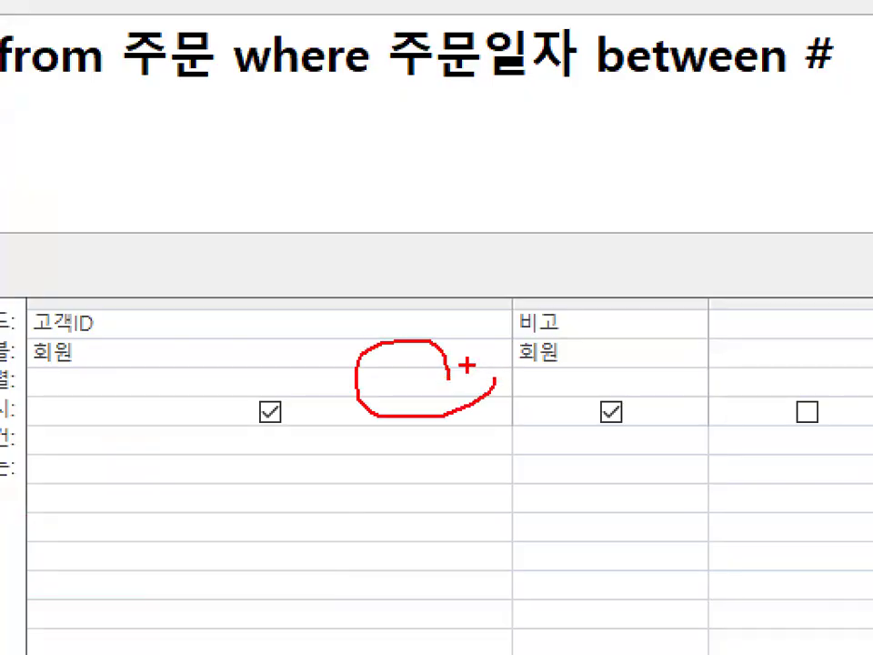
key("Escape")
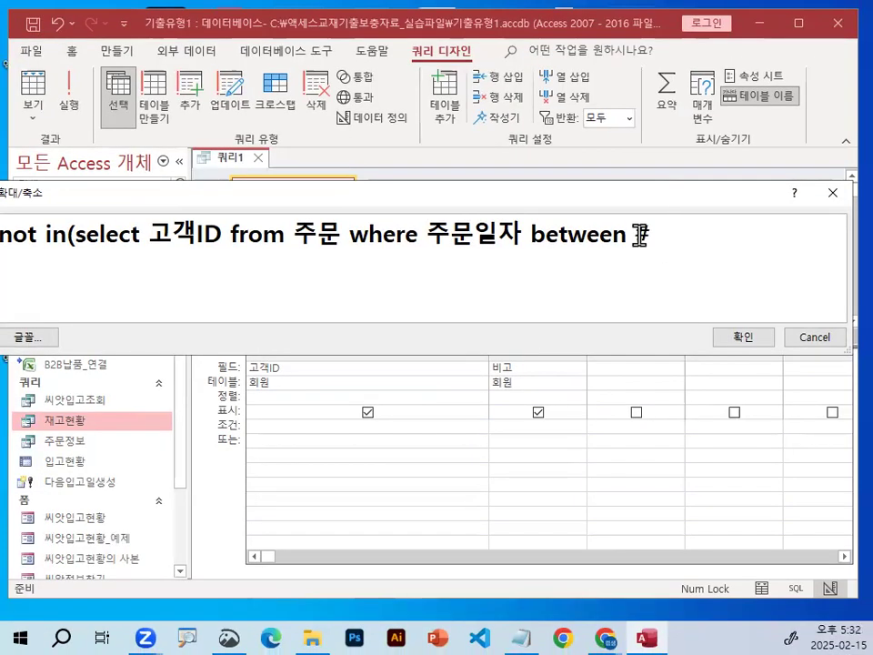
left_click_drag(638, 236, 649, 236)
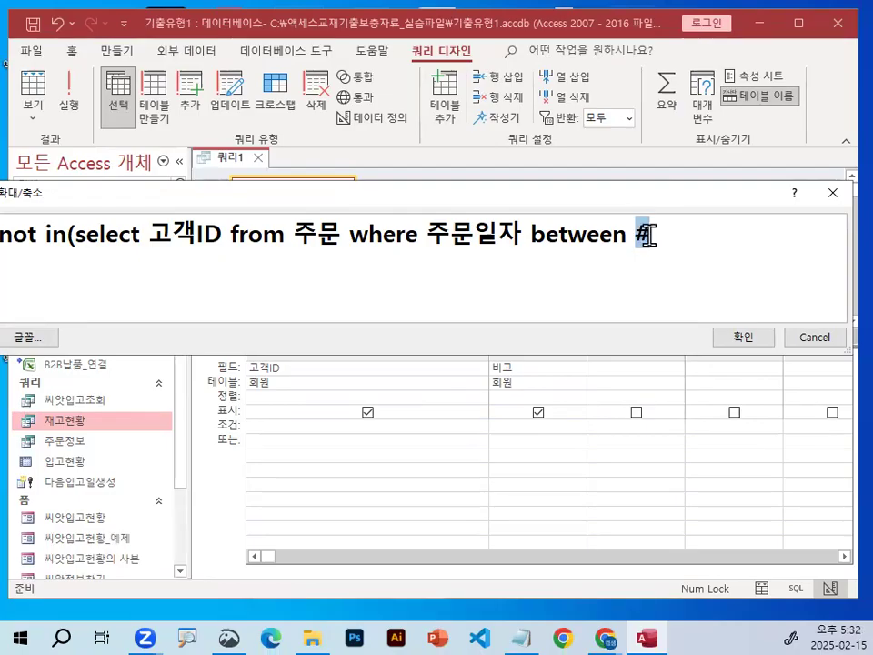
key("ctrl+1")
mouse_move(689, 260)
left_mouse_down()
mouse_move(617, 259)
mouse_move(646, 247)
left_mouse_up()
key("Escape")
Complete the start date of the between range as #2023-4-10#.
left_click(659, 227)
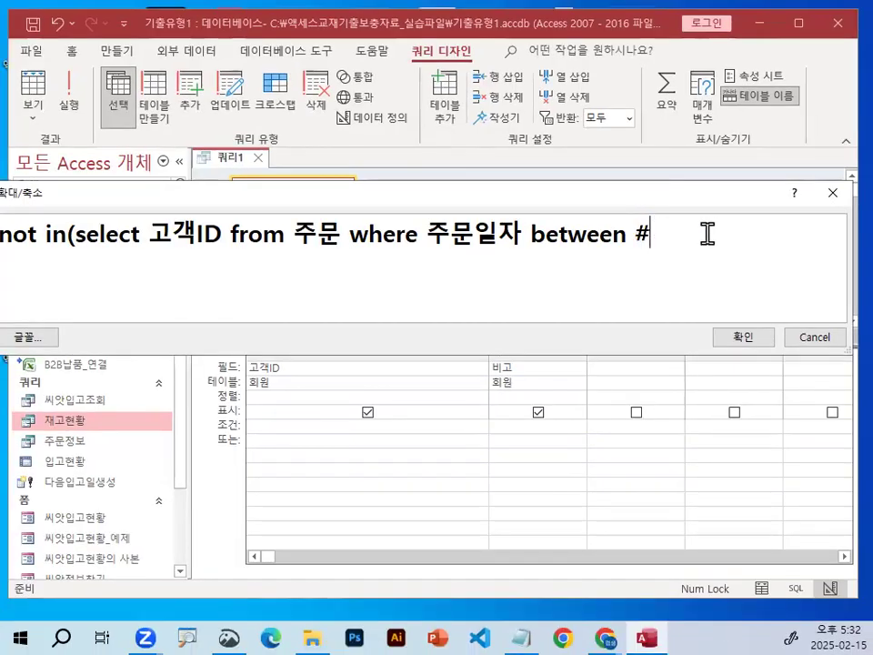
type("2023")
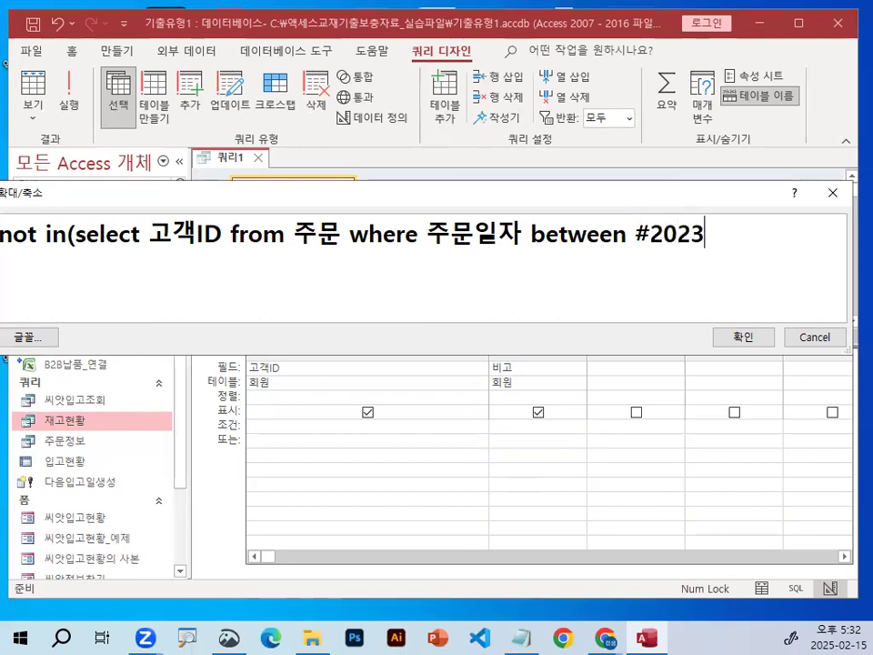
type("-4-10")
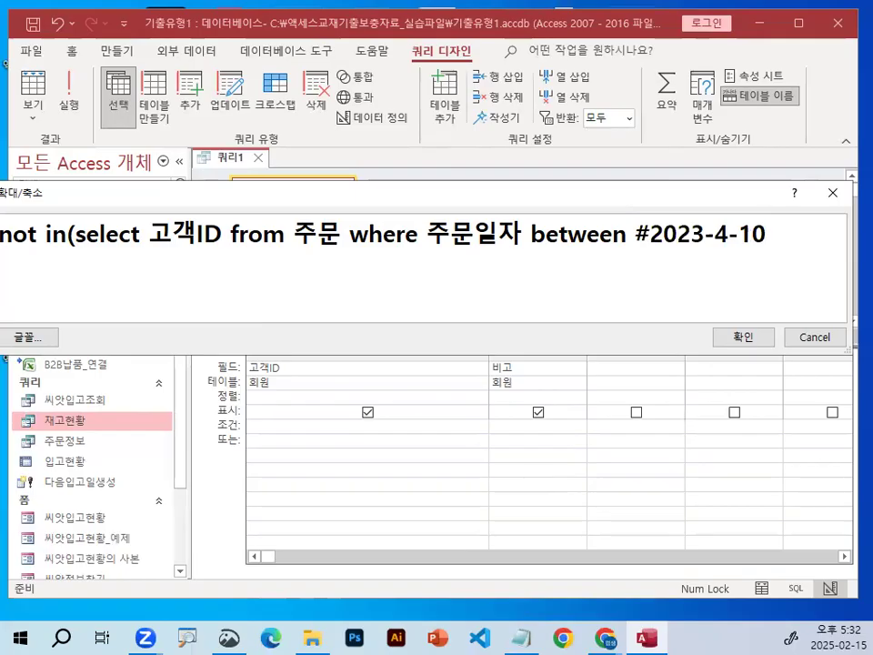
type("#2023-4-10#")
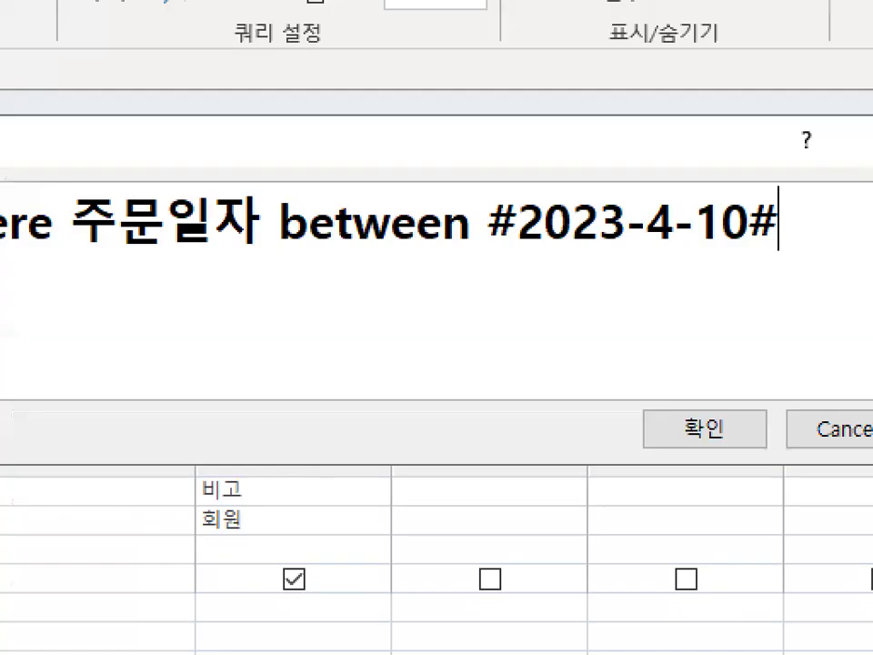
mouse_move(518, 238)
left_mouse_down()
mouse_move(488, 219)
mouse_move(526, 235)
left_mouse_up()
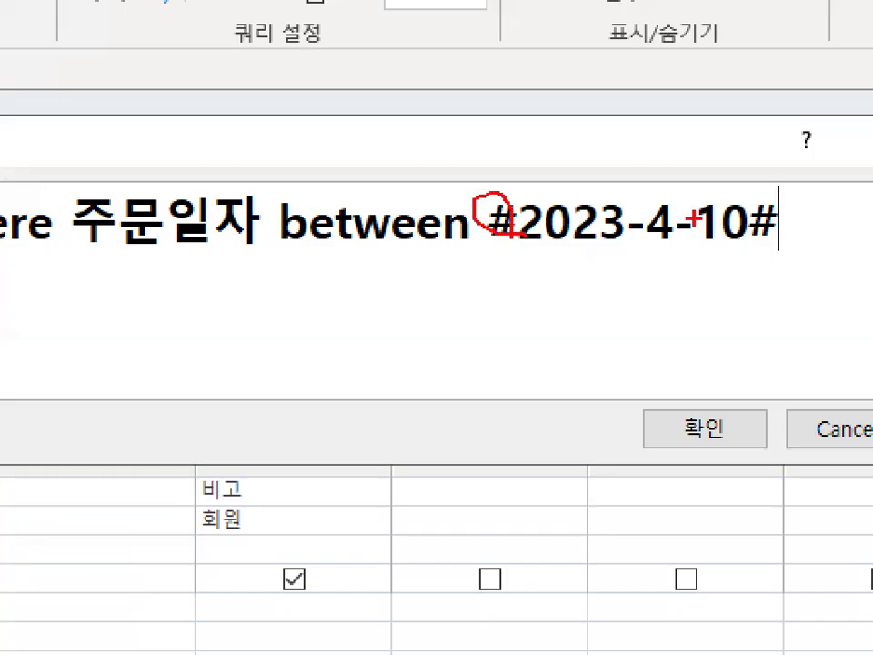
mouse_move(780, 194)
left_mouse_down()
mouse_move(751, 231)
mouse_move(786, 228)
left_mouse_up()
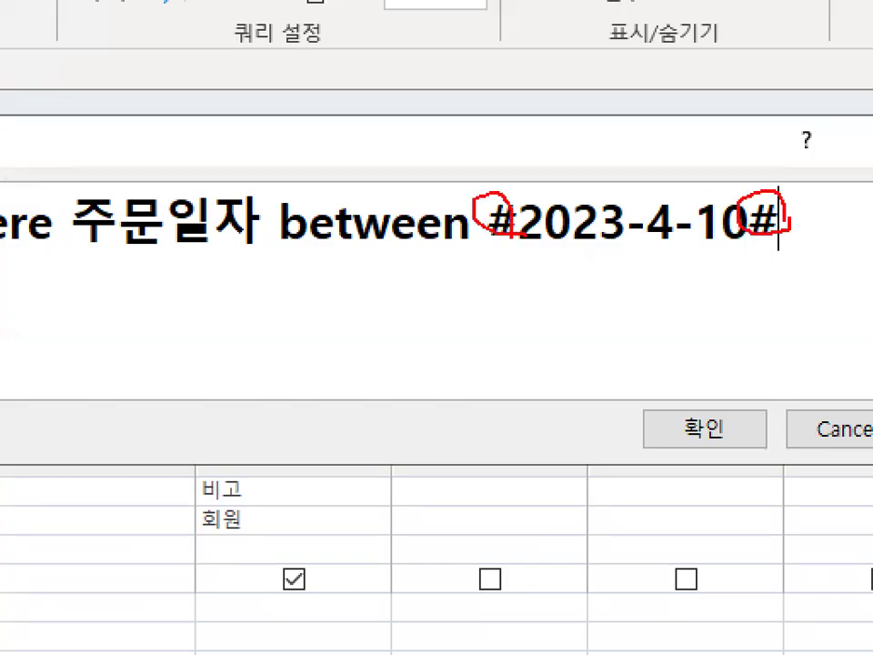
left_click_drag(521, 247, 768, 242)
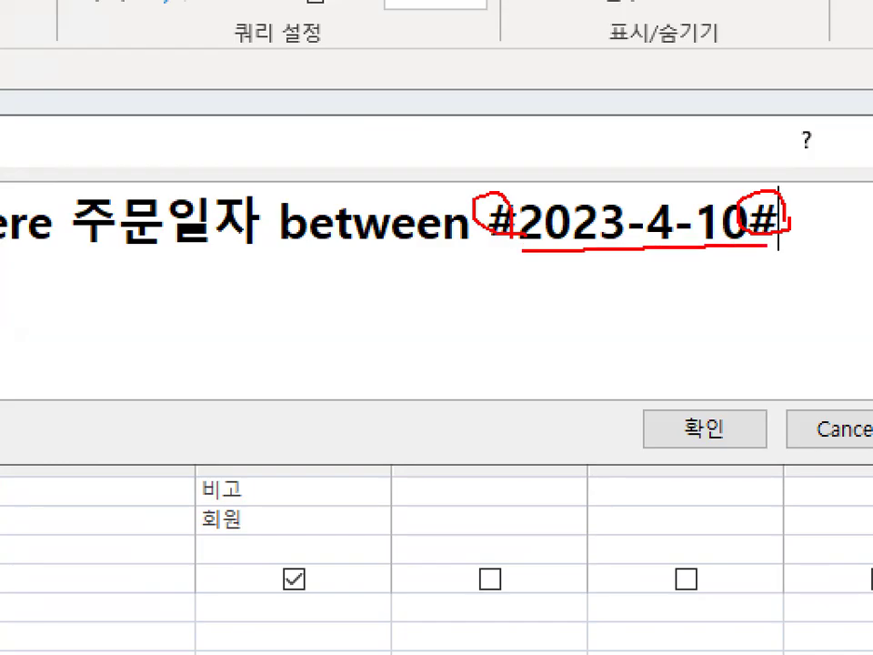
Widen the 확대/축소 window and complete the subquery's between range by appending "and #2023-4-30#".
key("Escape")
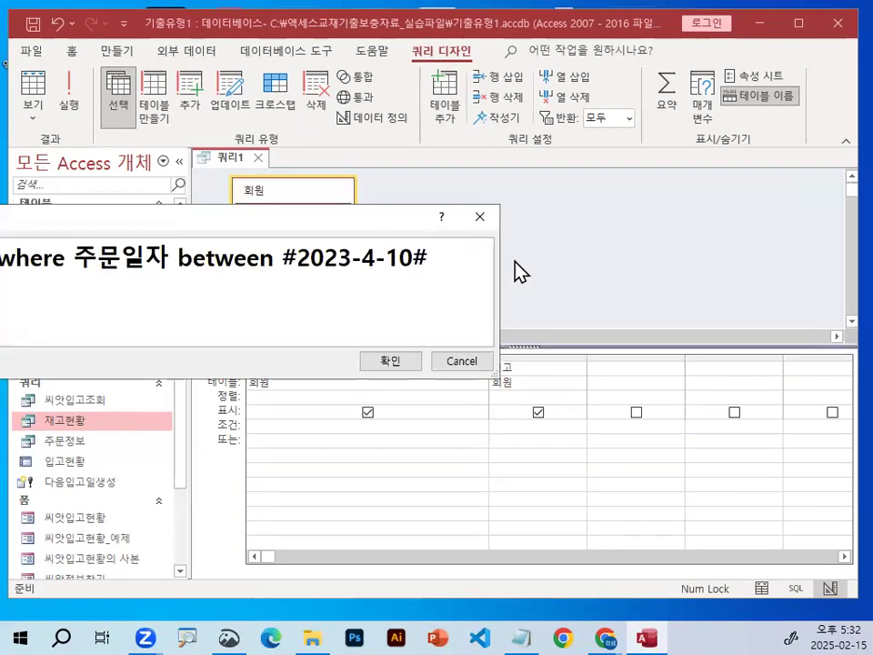
left_click_drag(499, 261, 798, 272)
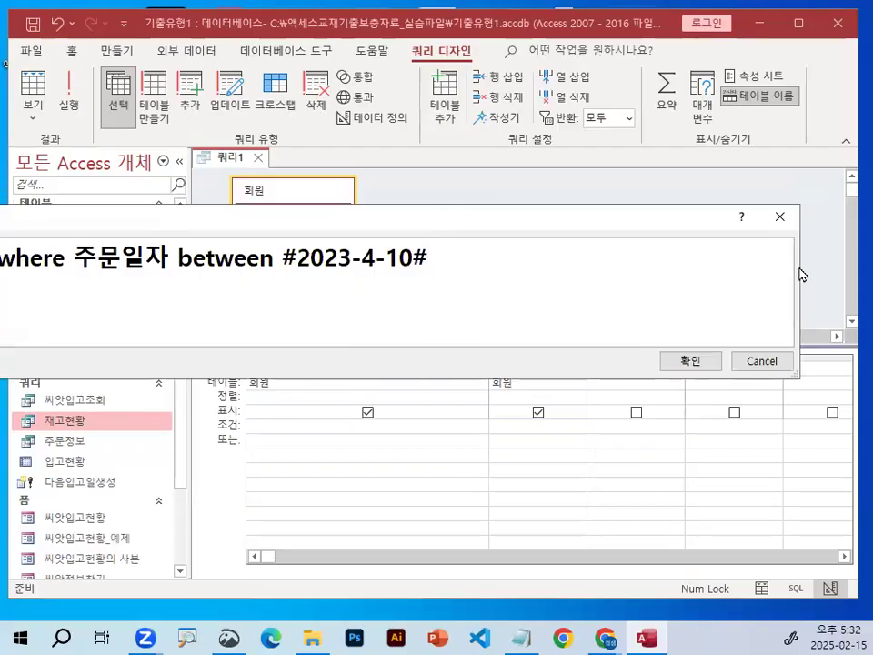
type("and")
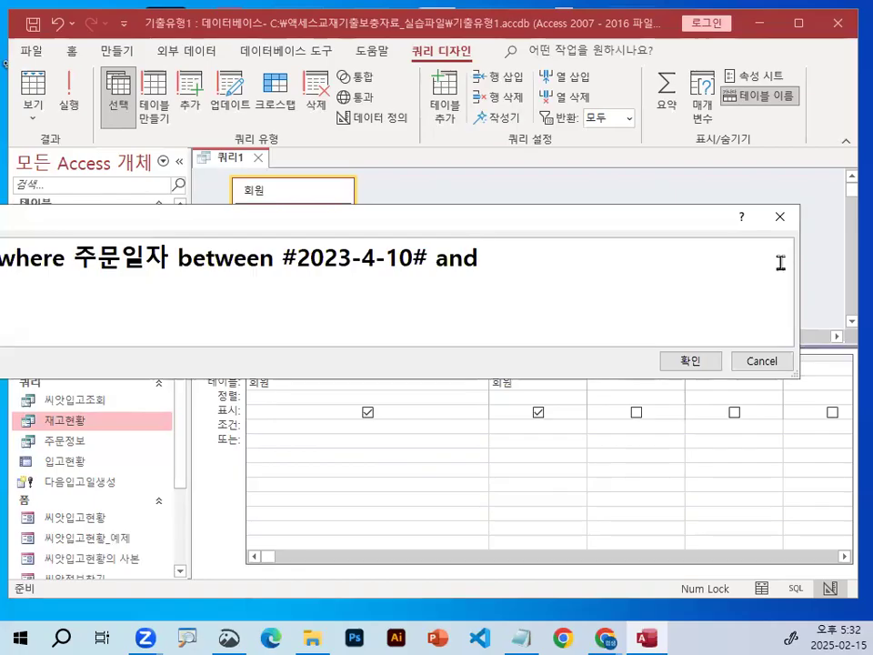
left_click_drag(283, 257, 433, 254)
key("ctrl+c")
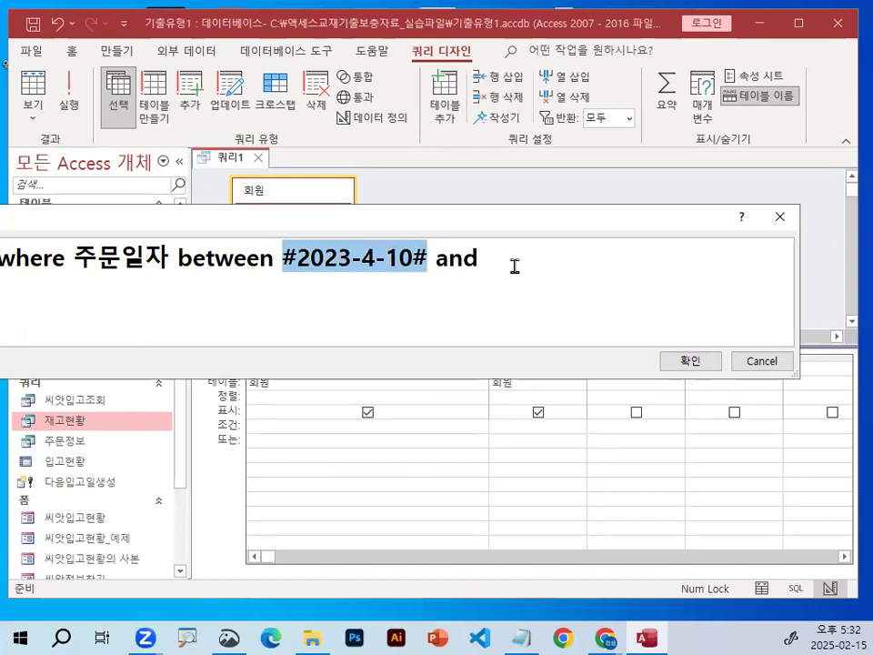
left_click(514, 267)
key("ctrl+v")
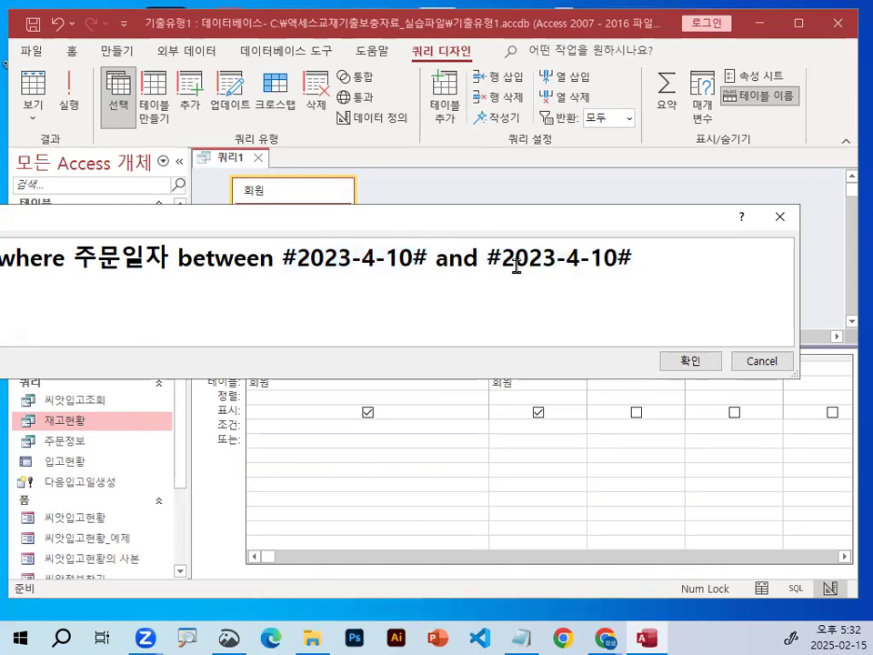
left_click_drag(590, 258, 612, 258)
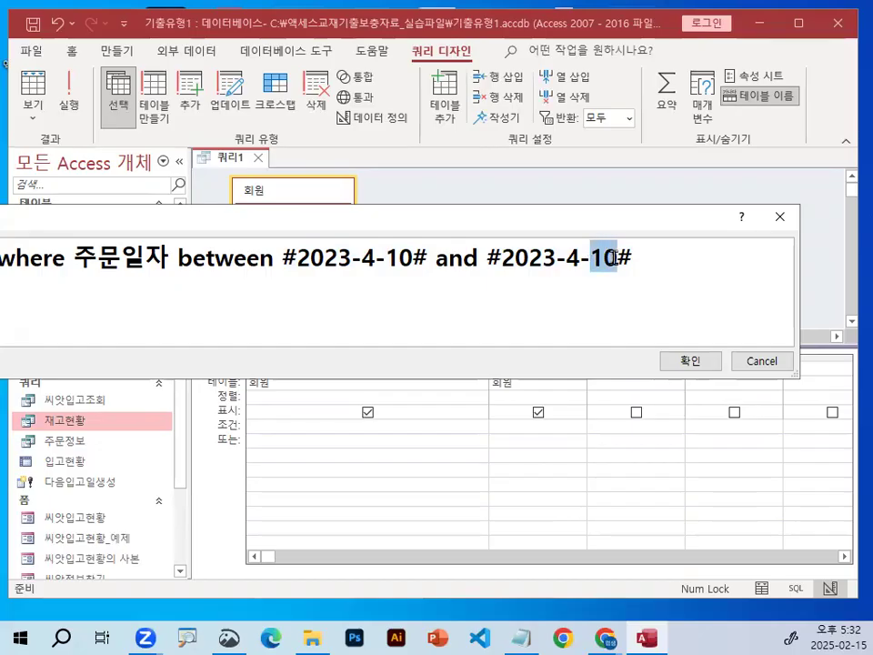
type("30")
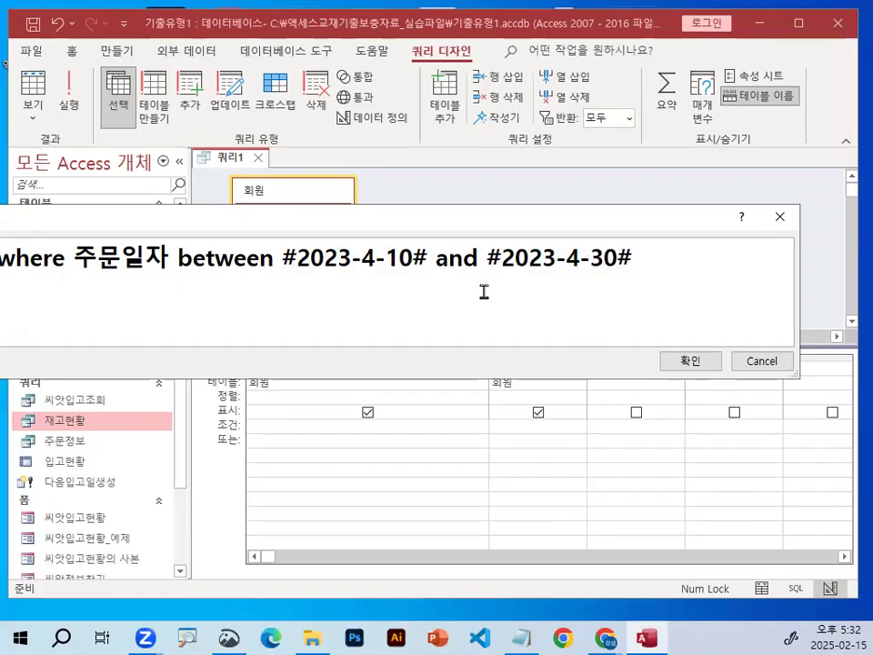
Review the criterion in the 확대/축소 window, from the 주문일자 date range back to the selected 고객ID field.
key("ctrl+2")
left_click_drag(297, 276, 398, 275)
left_click_drag(503, 275, 605, 275)
left_click_drag(179, 270, 274, 270)
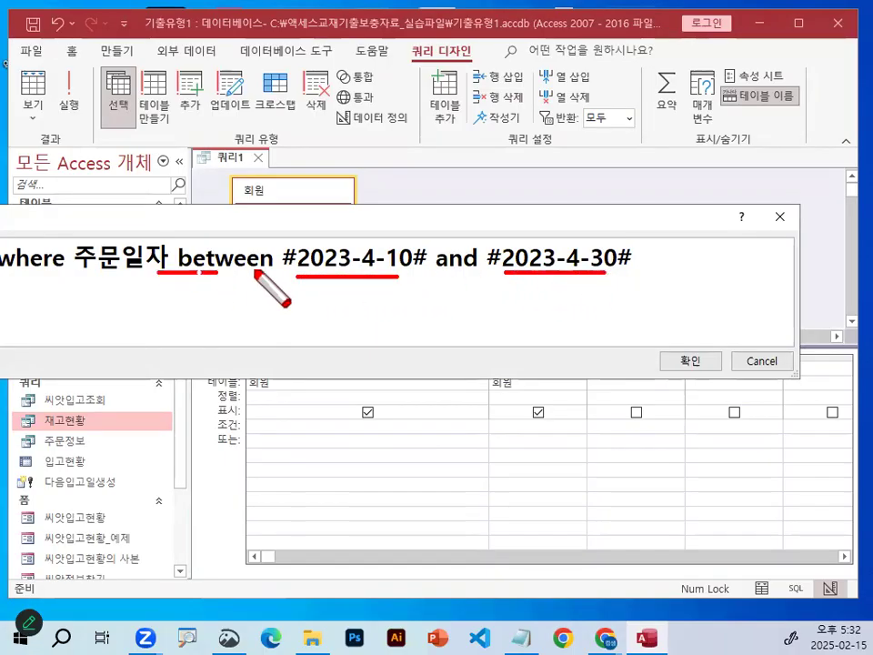
mouse_move(163, 271)
left_mouse_down()
mouse_move(128, 238)
mouse_move(165, 266)
left_mouse_up()
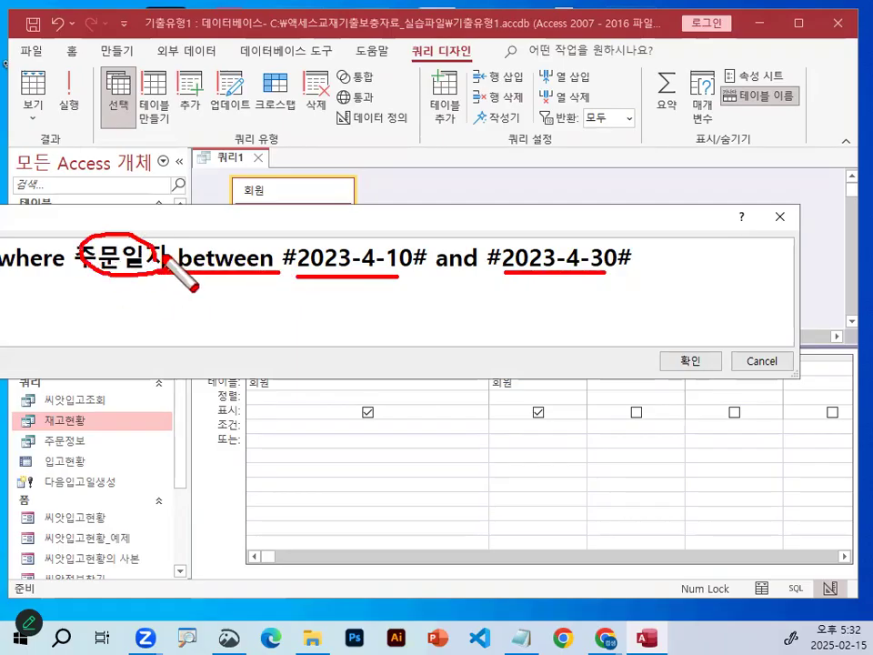
key("Escape")
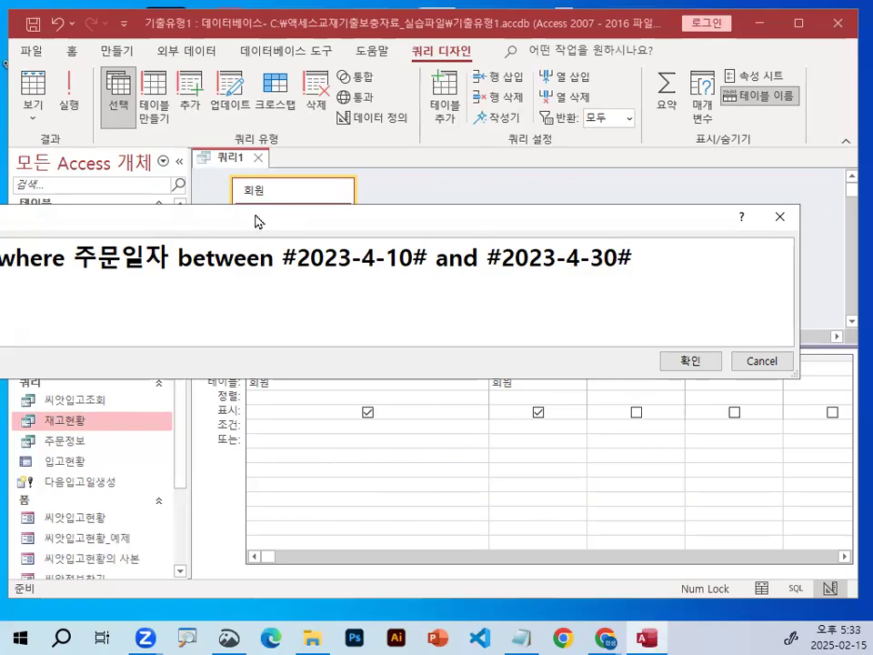
left_click_drag(261, 221, 523, 219)
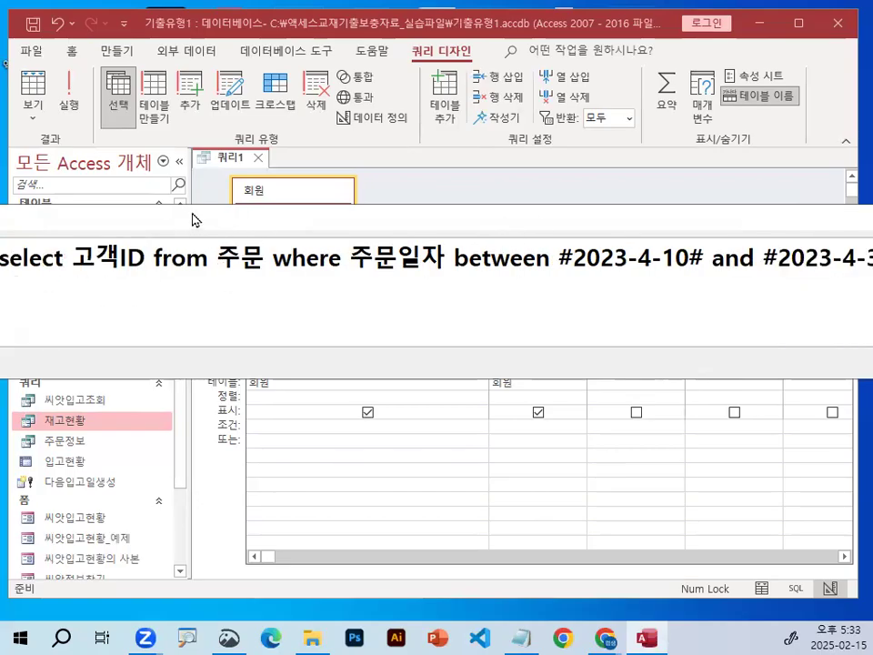
left_click_drag(190, 218, 297, 206)
key("ctrl+1")
left_click(188, 250)
mouse_move(306, 247)
left_mouse_down()
mouse_move(172, 210)
mouse_move(305, 233)
left_mouse_up()
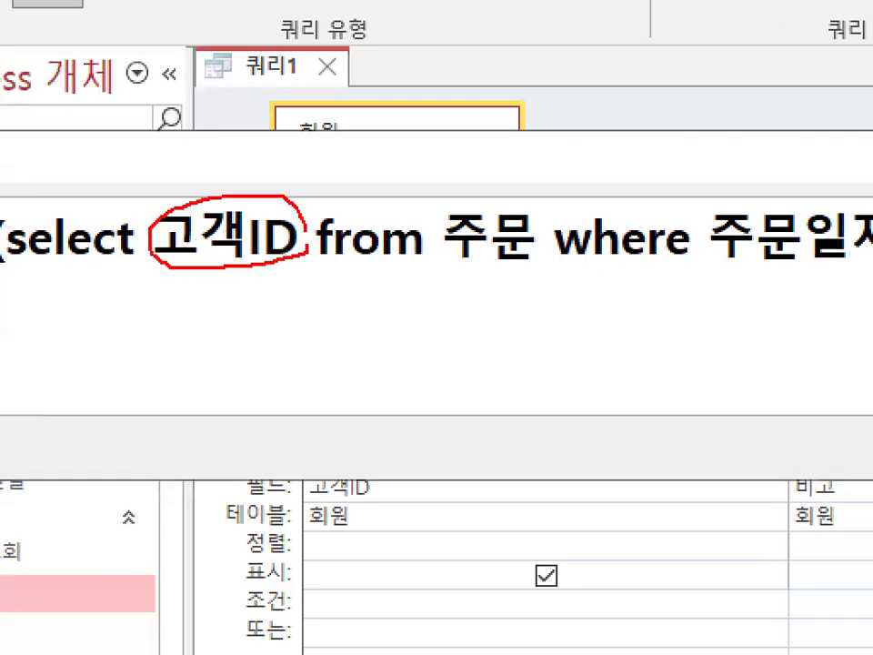
mouse_move(12, 188)
left_mouse_down()
mouse_move(20, 228)
mouse_move(156, 50)
left_mouse_up()
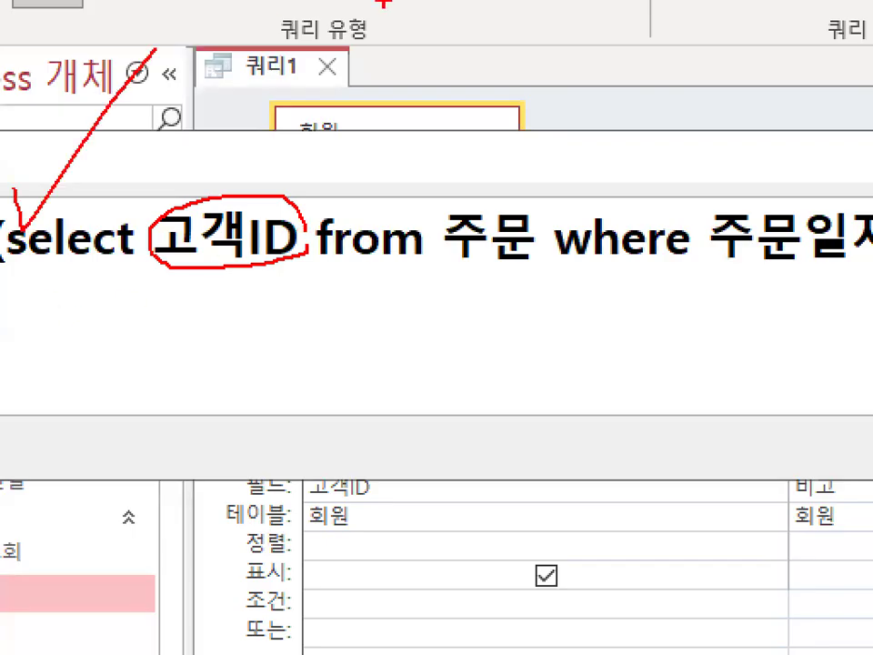
key("Escape")
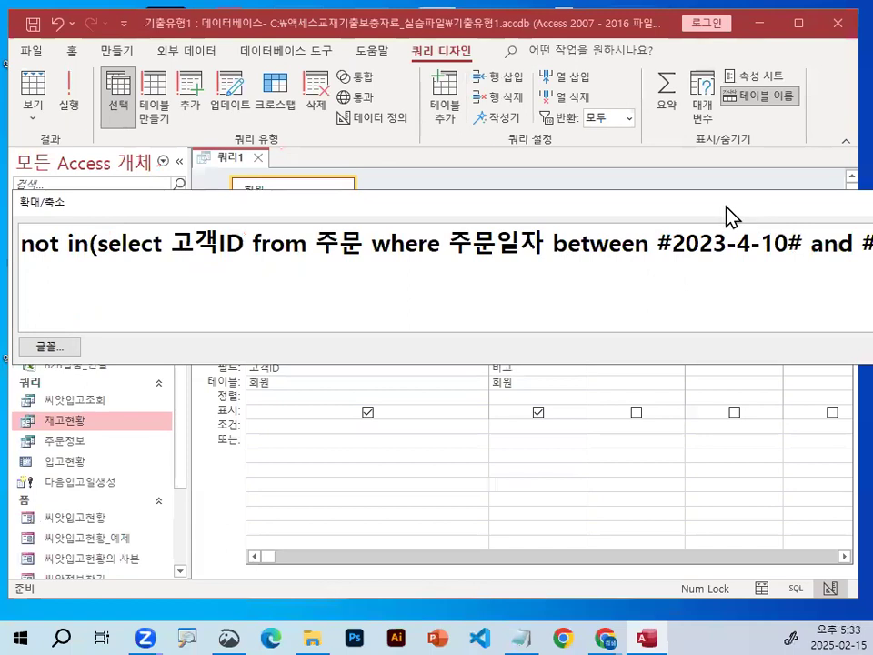
Close the subquery with ")" and apply the finished expression as the 고객ID criterion.
left_click_drag(727, 216, 313, 228)
left_click(570, 254)
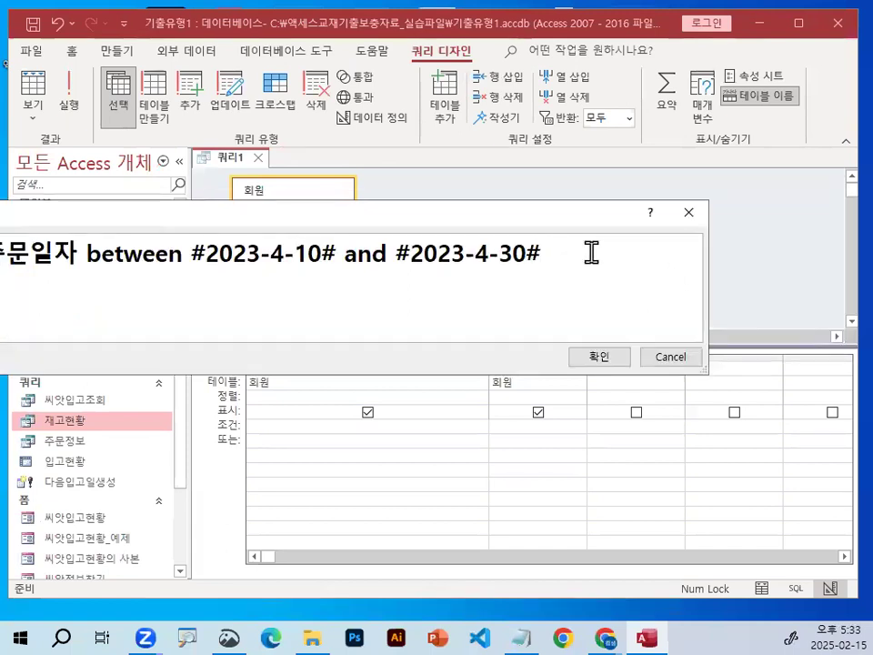
type(")")
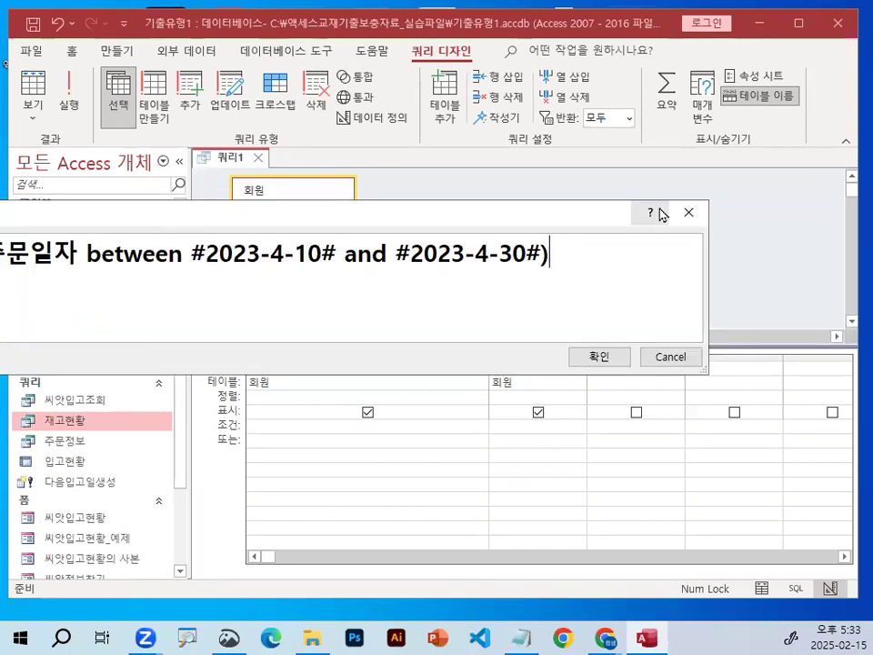
key("ctrl+1")
mouse_move(150, 240)
left_mouse_down()
mouse_move(326, 278)
mouse_move(151, 242)
left_mouse_up()
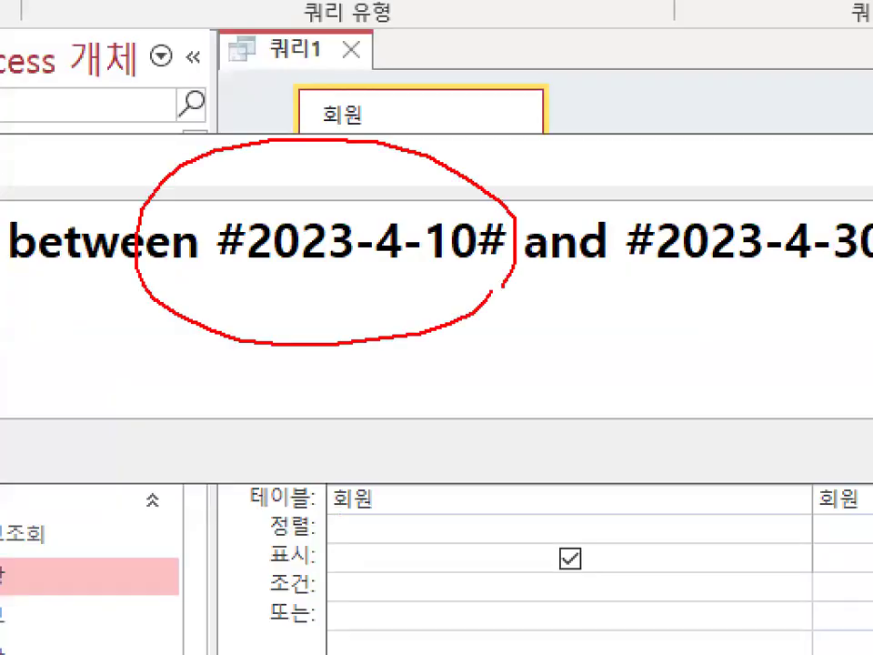
key("Escape")
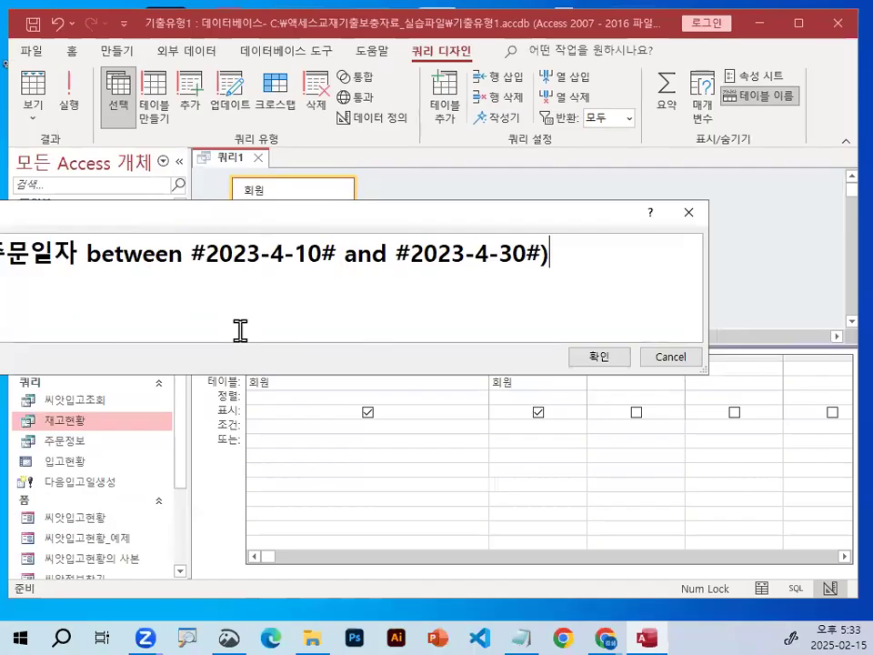
left_click(607, 360)
Widen the 고객ID column and examine how its full Not In criterion relates to the 고객ID field.
left_click_drag(491, 357, 756, 363)
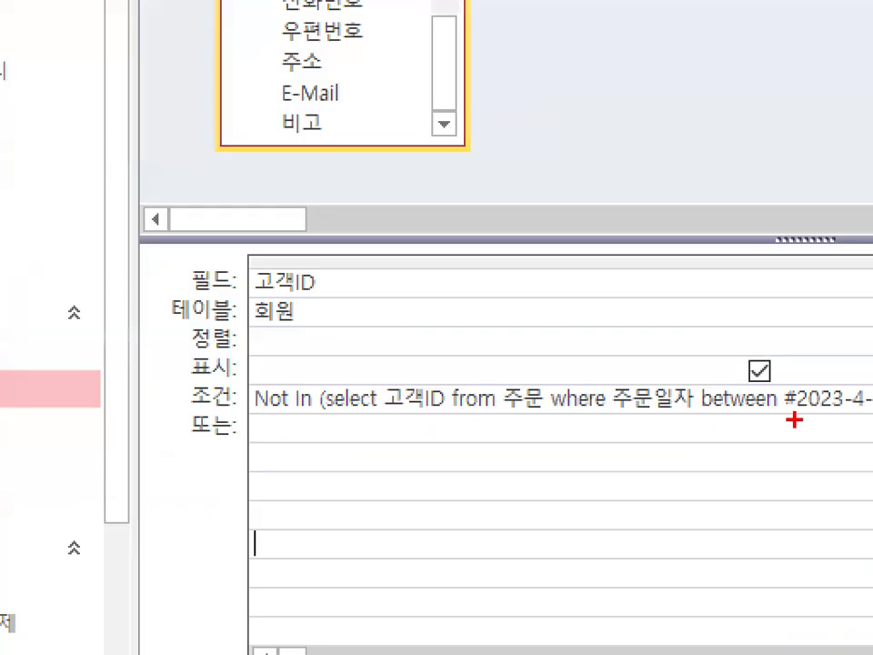
mouse_move(445, 417)
left_mouse_down()
mouse_move(378, 389)
mouse_move(448, 411)
left_mouse_up()
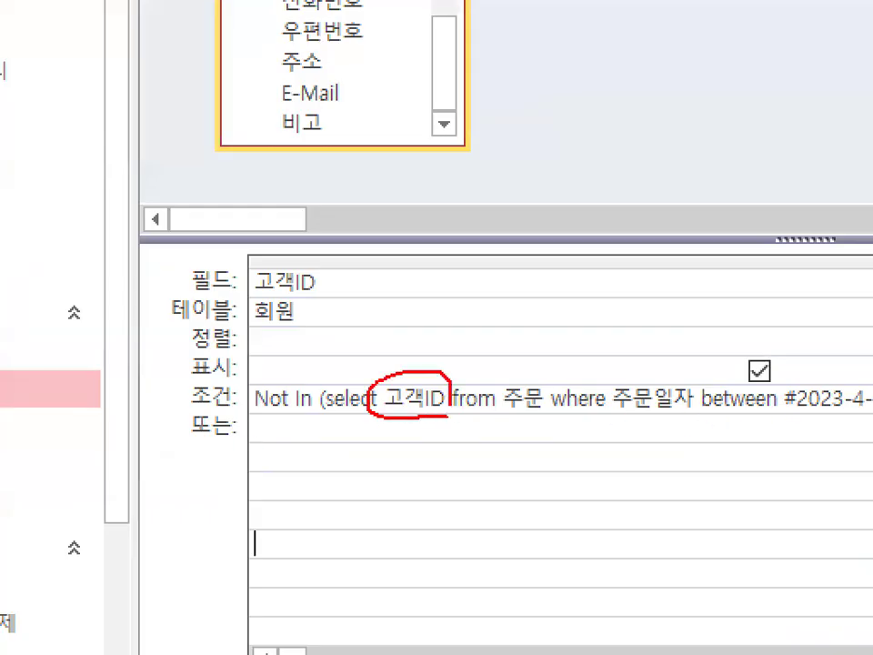
mouse_move(399, 461)
left_mouse_down()
mouse_move(414, 490)
mouse_move(400, 455)
left_mouse_up()
mouse_move(384, 545)
left_mouse_down()
mouse_move(421, 569)
mouse_move(386, 543)
left_mouse_up()
mouse_move(370, 619)
left_mouse_down()
mouse_move(390, 635)
mouse_move(345, 650)
left_mouse_up()
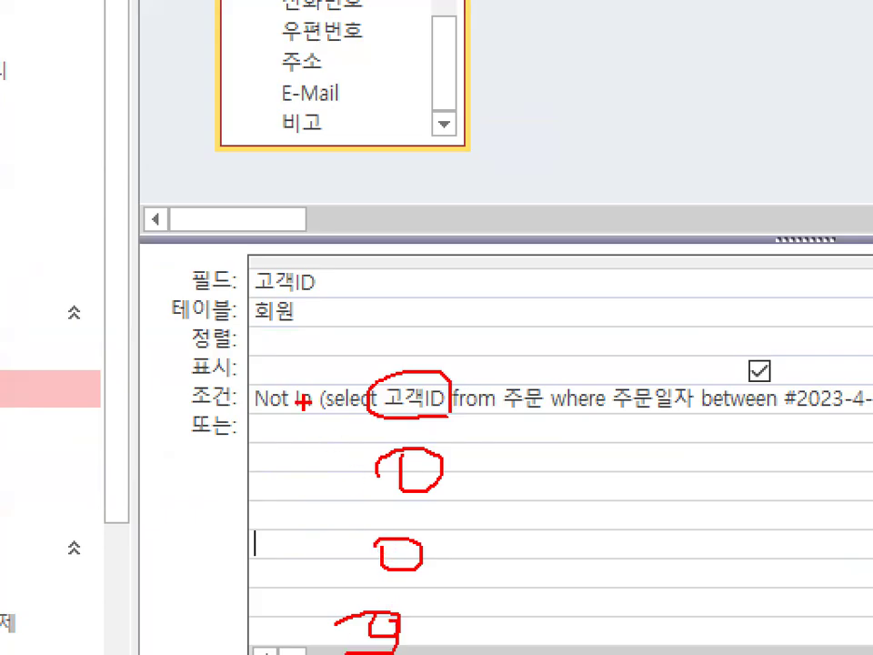
mouse_move(323, 283)
left_mouse_down()
mouse_move(305, 289)
mouse_move(316, 262)
left_mouse_up()
mouse_move(211, 382)
left_mouse_down()
mouse_move(184, 411)
mouse_move(238, 393)
left_mouse_up()
key("Escape")
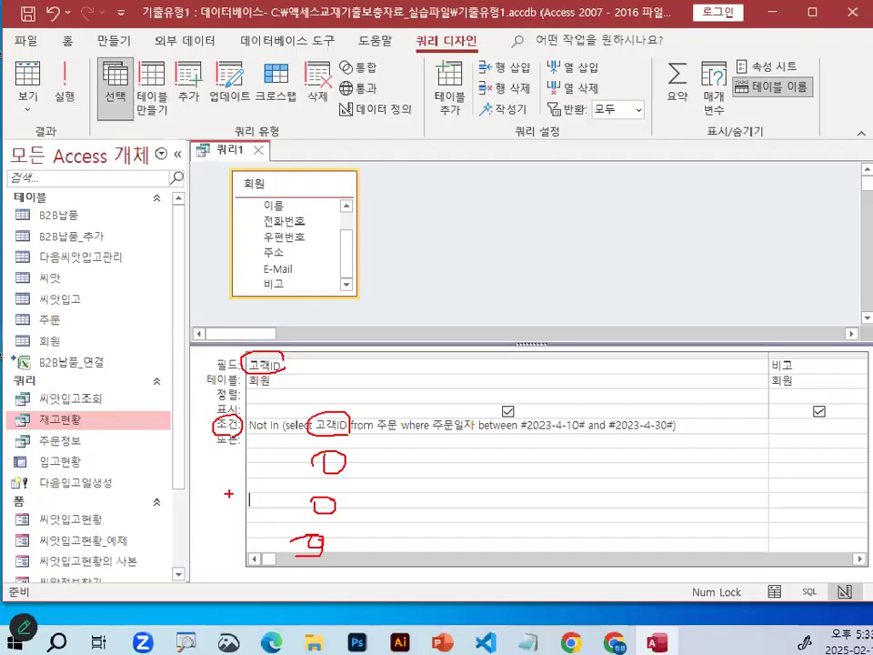
key("ctrl+1")
scroll(257, 436, "up", 1)
left_click(250, 411)
left_click_drag(198, 383, 329, 383)
mouse_move(393, 125)
left_mouse_down()
mouse_move(218, 155)
mouse_move(351, 93)
mouse_move(369, 116)
left_mouse_up()
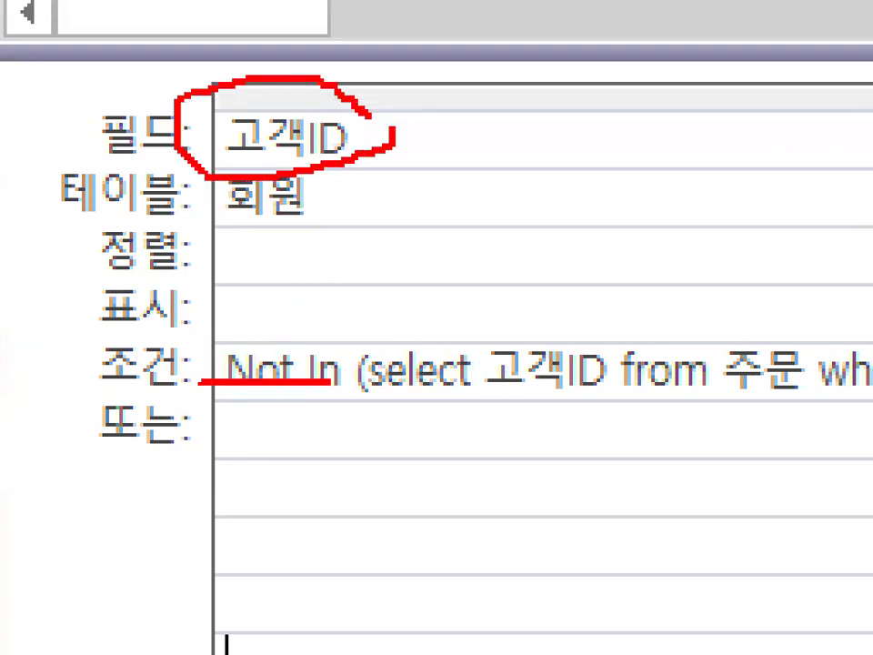
mouse_move(869, 405)
left_mouse_down()
mouse_move(415, 409)
mouse_move(715, 465)
left_mouse_up()
left_click_drag(121, 0, 0, 194)
left_click_drag(372, 126, 287, 314)
left_click_drag(317, 154, 443, 365)
key("Escape")
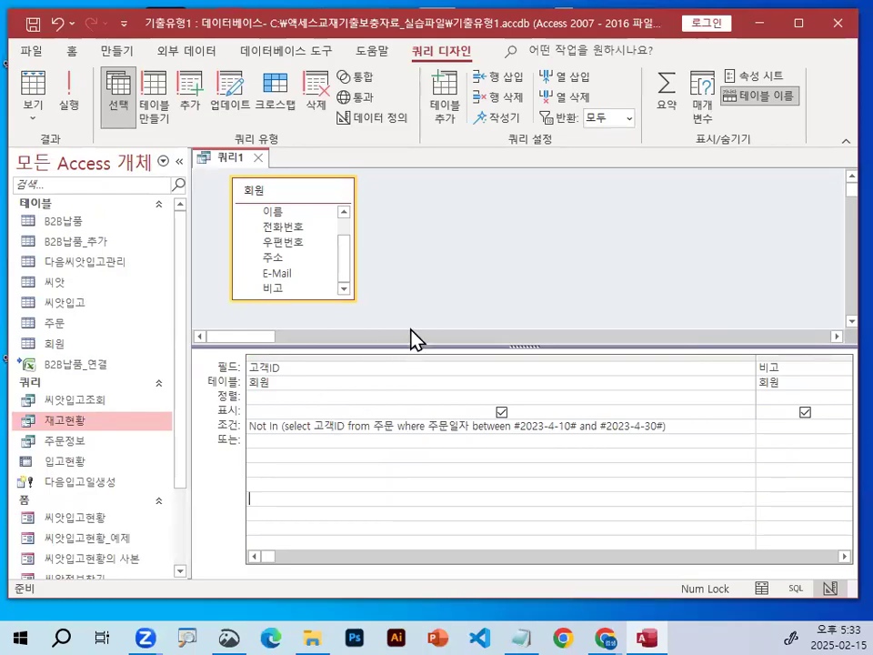
Run the select query and examine which customers it returns and their 비고 values.
key("ctrl+1")
mouse_move(187, 120)
left_mouse_down()
mouse_move(161, 146)
mouse_move(165, 90)
left_mouse_up()
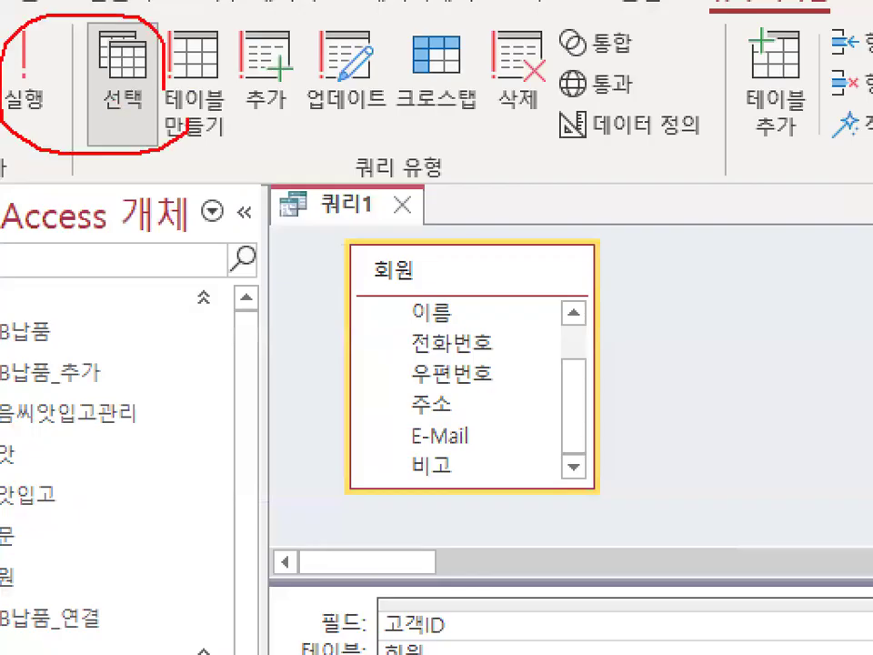
key("Escape")
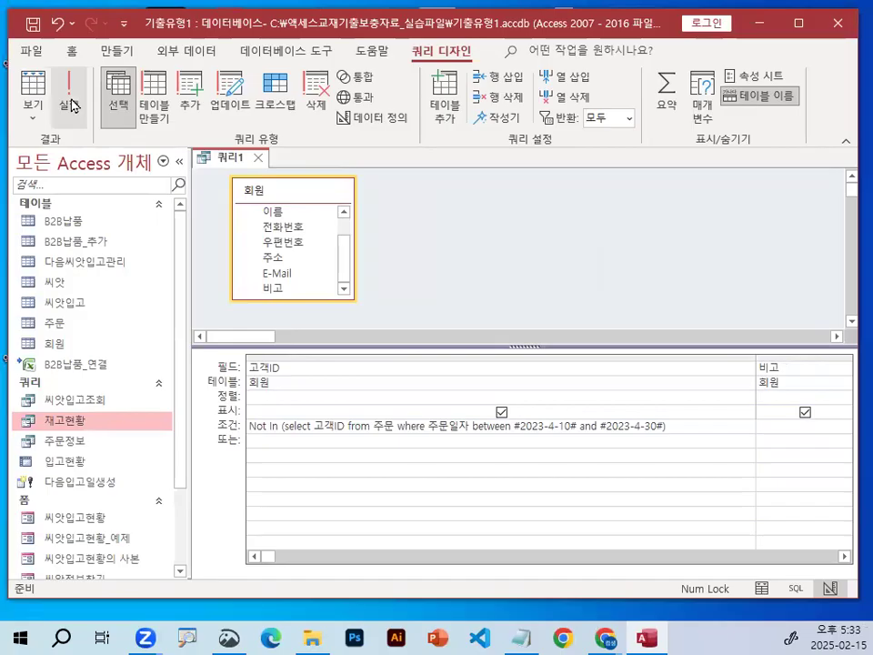
left_click(73, 106)
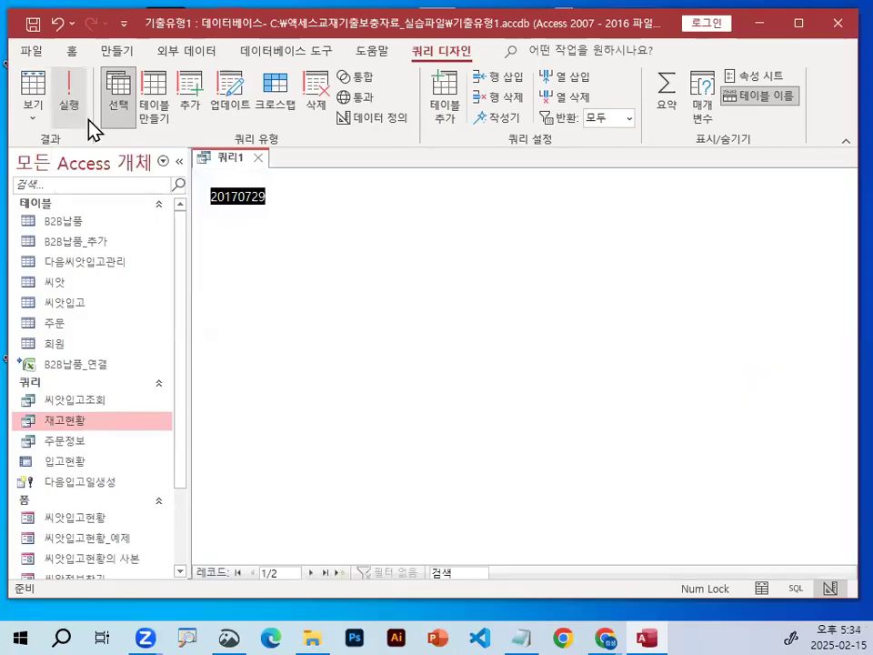
key("ctrl+1")
mouse_move(307, 225)
left_mouse_down()
mouse_move(280, 243)
mouse_move(293, 234)
left_mouse_up()
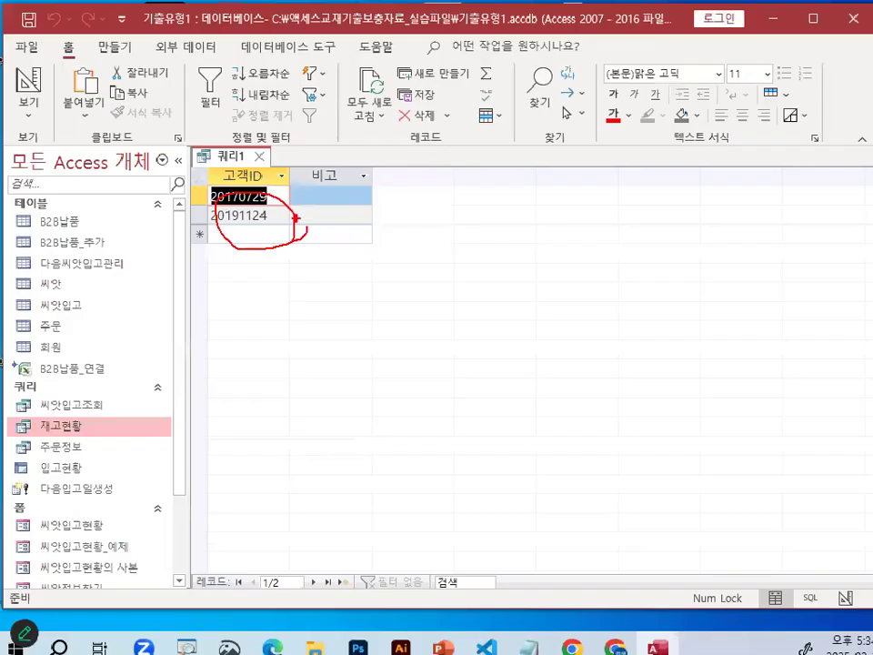
key("ctrl+1")
mouse_move(292, 209)
left_mouse_down()
mouse_move(218, 223)
mouse_move(289, 211)
left_mouse_up()
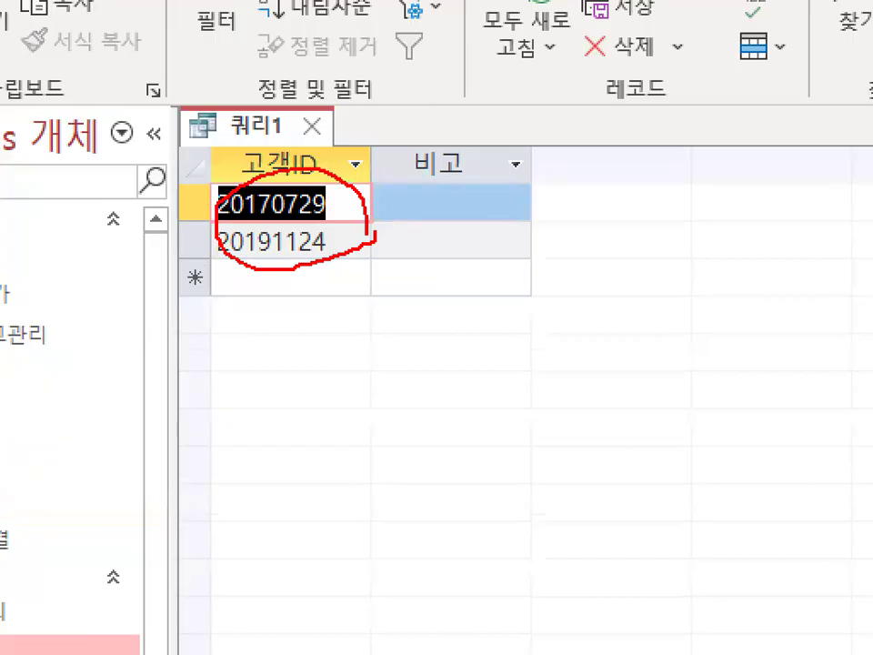
mouse_move(219, 230)
left_mouse_down()
mouse_move(750, 270)
mouse_move(766, 217)
mouse_move(765, 227)
left_mouse_up()
mouse_move(460, 173)
left_mouse_down()
mouse_move(425, 174)
mouse_move(459, 150)
left_mouse_up()
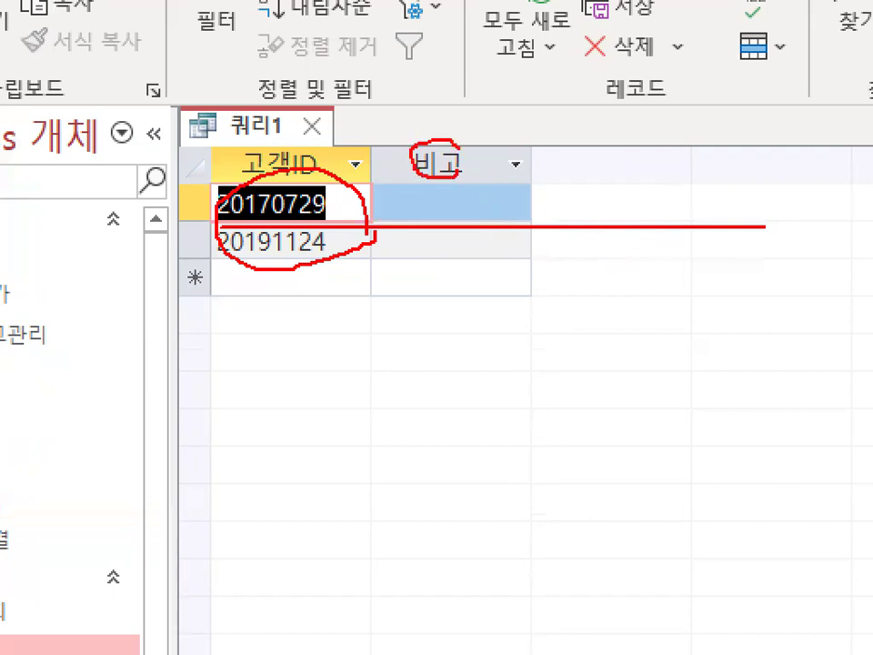
left_click_drag(422, 198, 455, 208)
left_click_drag(429, 210, 475, 210)
left_click_drag(434, 254, 474, 254)
left_click_drag(418, 221, 416, 257)
left_click_drag(420, 194, 420, 212)
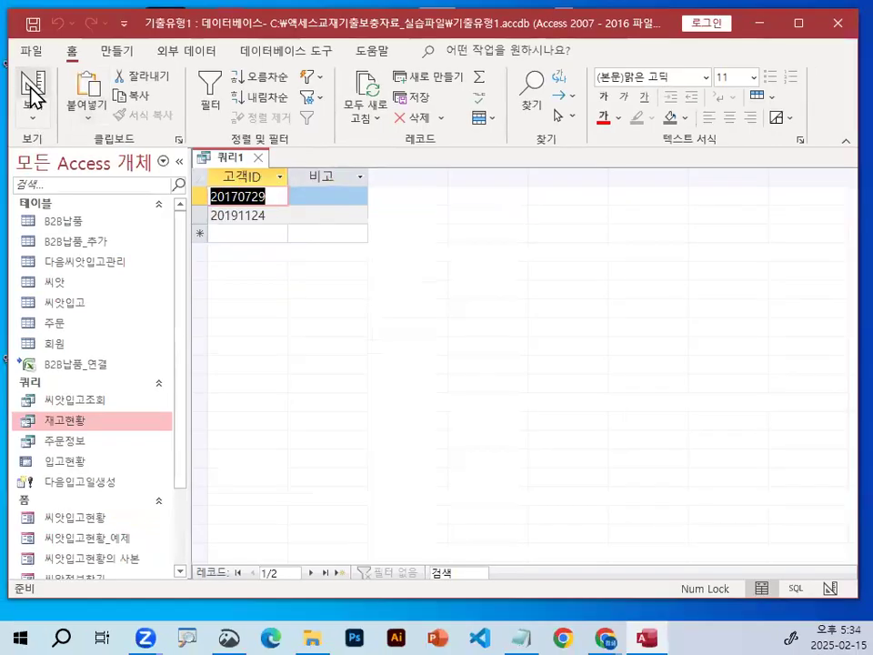
Return to design view, convert the select query to an update query, and narrow the 고객ID column.
left_click(33, 87)
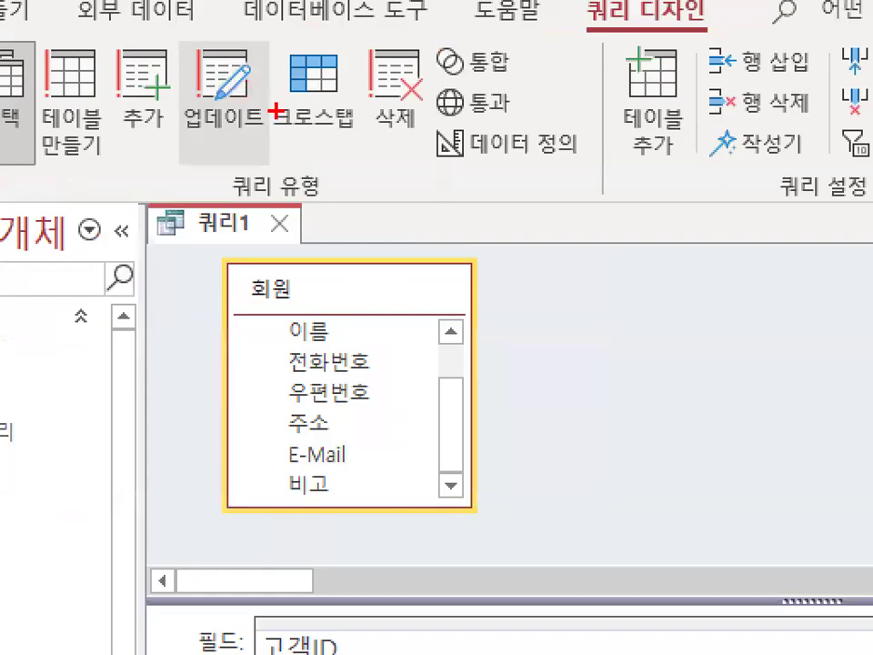
mouse_move(276, 111)
left_mouse_down()
mouse_move(169, 145)
mouse_move(283, 67)
mouse_move(285, 109)
left_mouse_up()
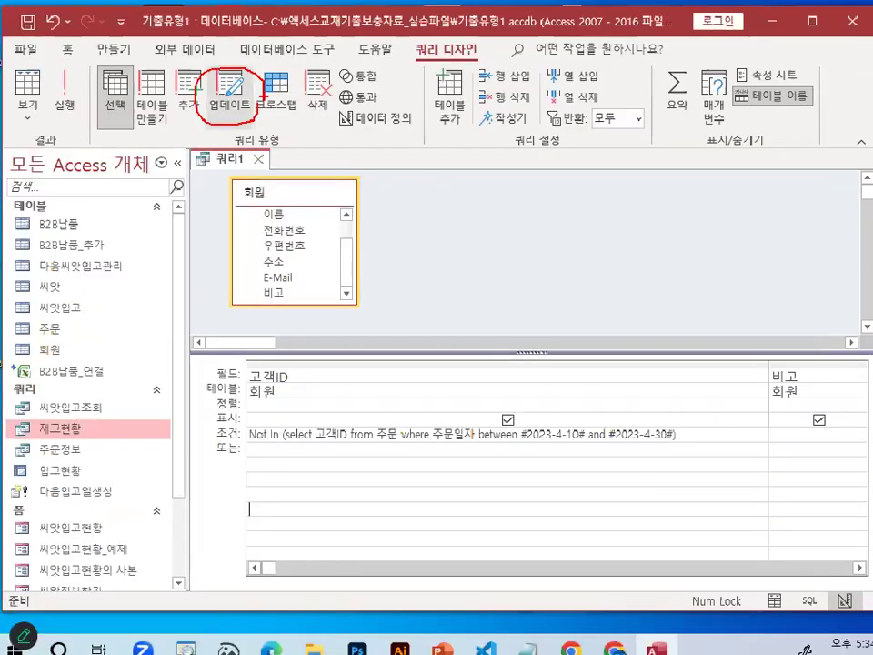
left_click(231, 97)
mouse_move(240, 405)
left_mouse_down()
mouse_move(211, 411)
mouse_move(226, 394)
left_mouse_up()
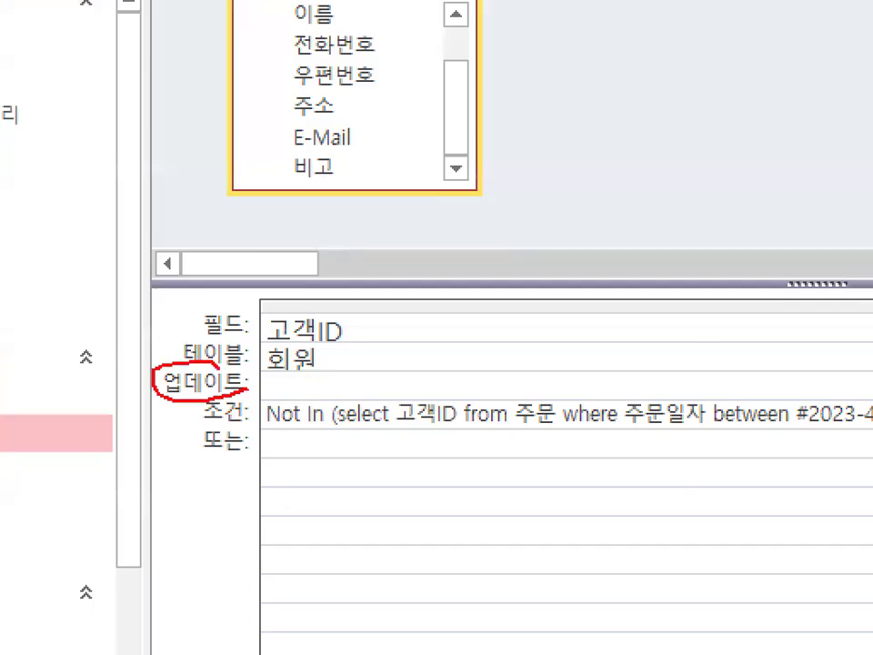
key("Escape")
mouse_move(755, 359)
left_mouse_down()
mouse_move(518, 368)
mouse_move(504, 329)
left_mouse_up()
key("Escape")
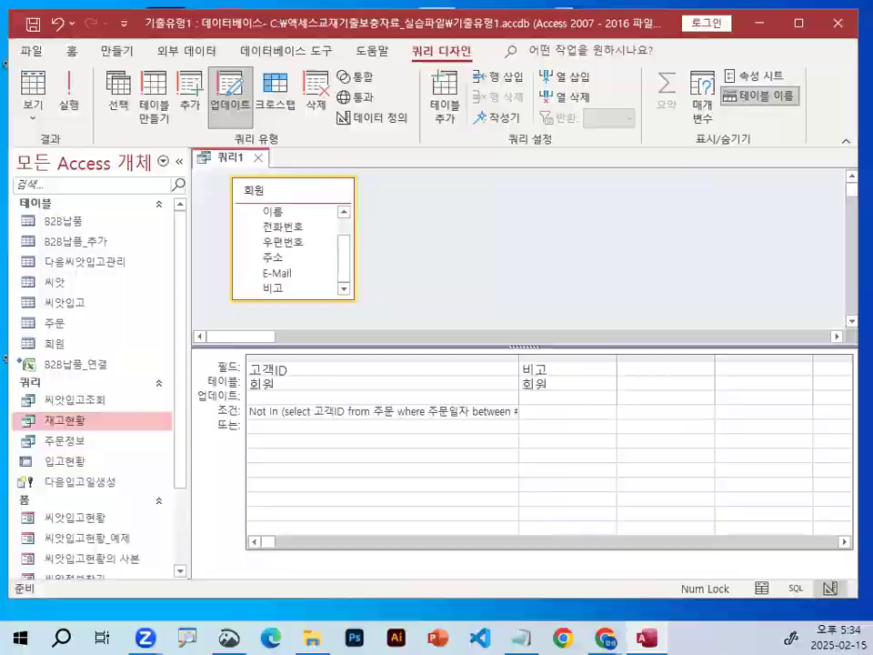
Insert the ★ symbol as the start of the update value for the 비고 field.
mouse_move(591, 403)
left_mouse_down()
mouse_move(522, 392)
mouse_move(701, 417)
left_mouse_up()
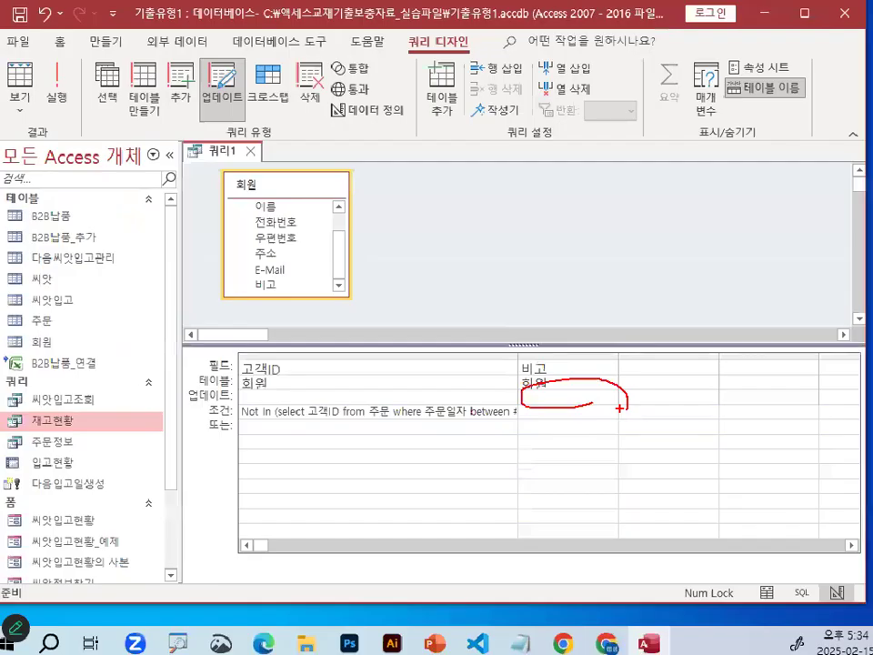
key("Escape")
left_click(543, 402)
type("a")
key("Hangul_Hanja")
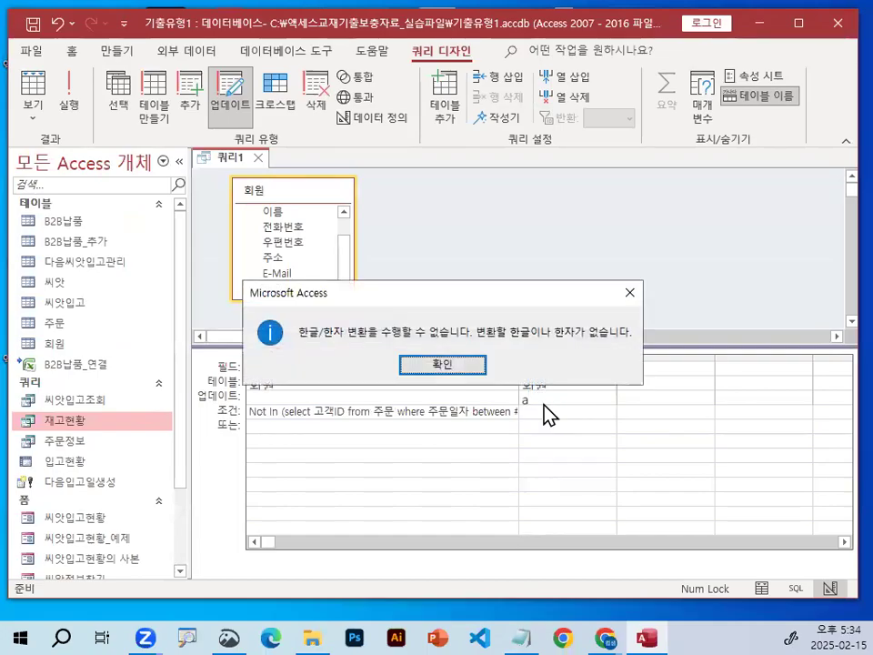
key("Return")
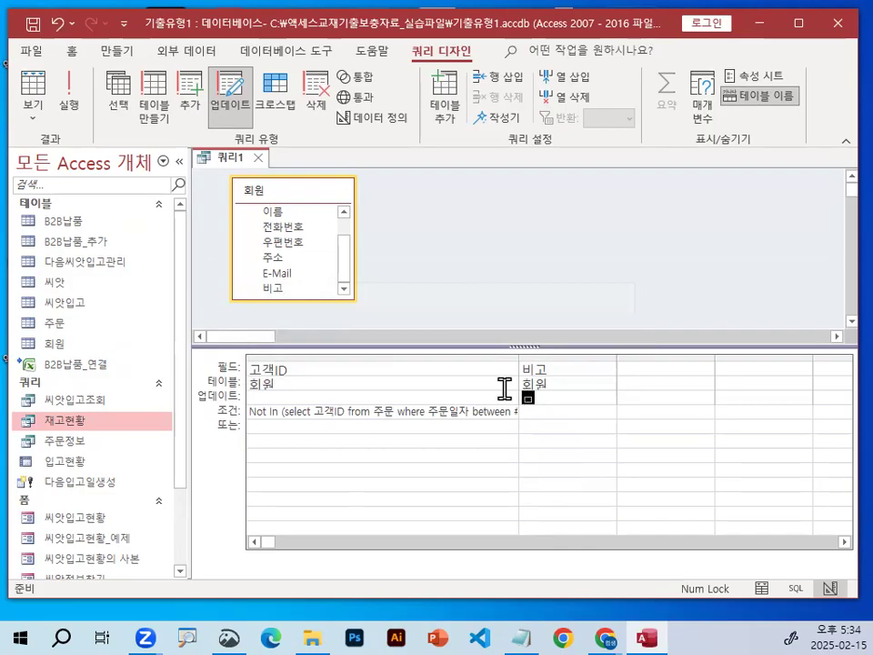
key("Hangul_Hanja")
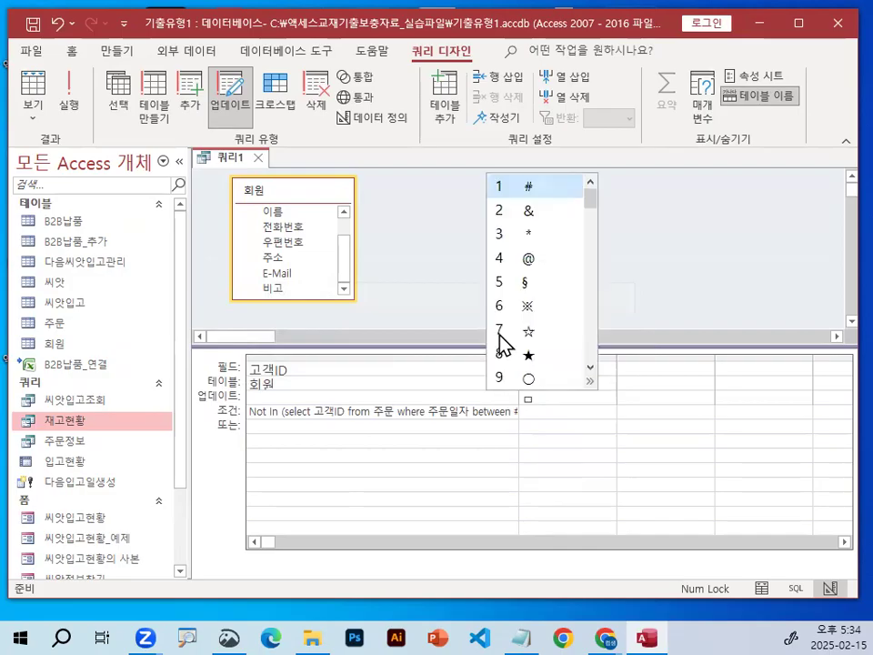
left_click(549, 356)
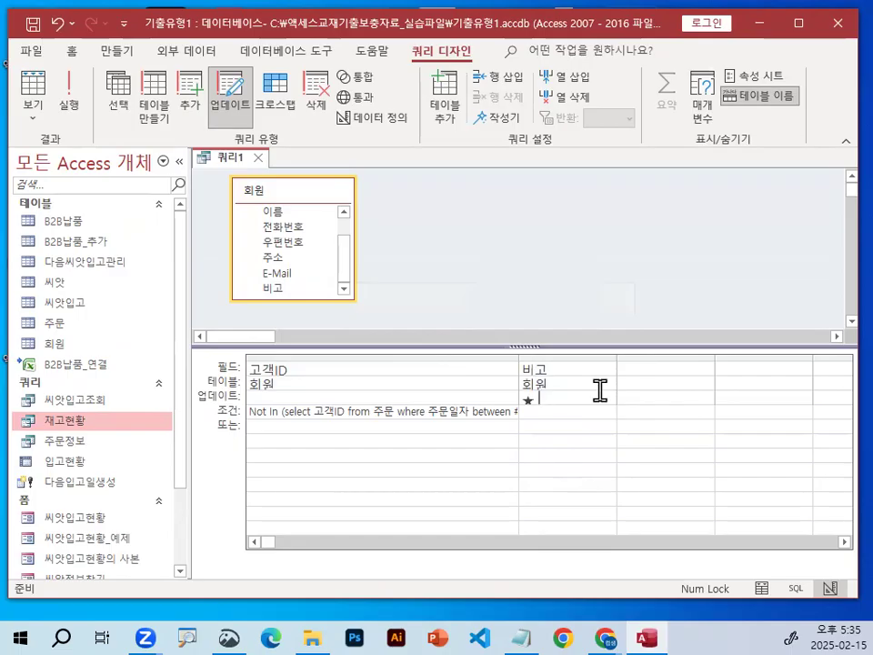
Complete the 비고 update value as "★ 관리대상회원" and widen the 비고 column to show it fully.
type("관리대상회원")
key("Tab")
left_click_drag(617, 358, 711, 360)
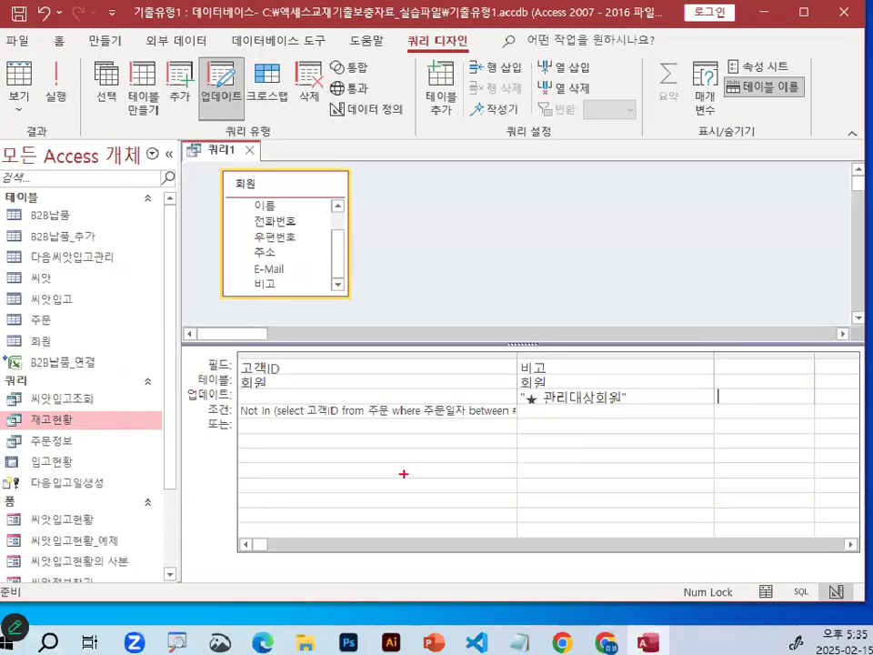
Examine how the Not In criterion on 고객ID determines which records get the 비고 update value.
mouse_move(397, 423)
left_mouse_down()
mouse_move(347, 401)
mouse_move(358, 410)
left_mouse_up()
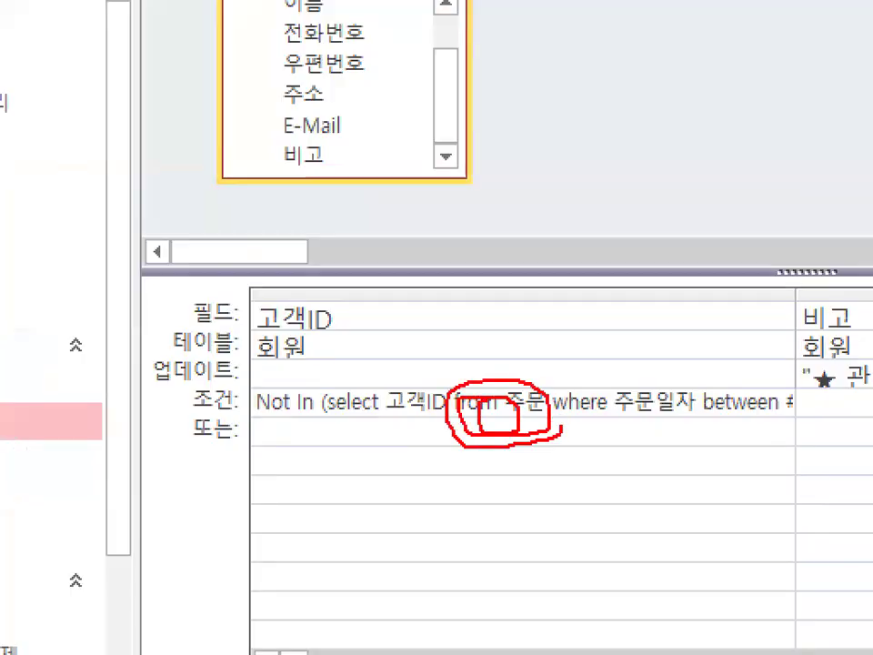
mouse_move(361, 332)
left_mouse_down()
mouse_move(273, 300)
mouse_move(320, 298)
mouse_move(378, 198)
mouse_move(397, 241)
left_mouse_up()
mouse_move(495, 168)
left_mouse_down()
mouse_move(498, 193)
mouse_move(556, 244)
left_mouse_up()
mouse_move(664, 242)
left_mouse_down()
mouse_move(665, 253)
mouse_move(664, 238)
left_mouse_up()
key("Escape")
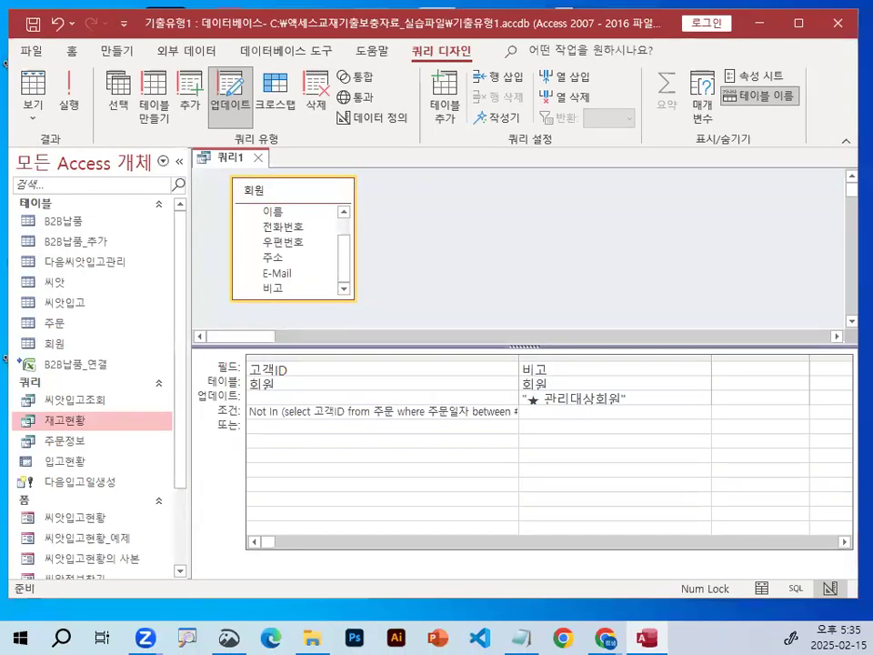
mouse_move(556, 370)
left_mouse_down()
mouse_move(535, 374)
mouse_move(549, 361)
left_mouse_up()
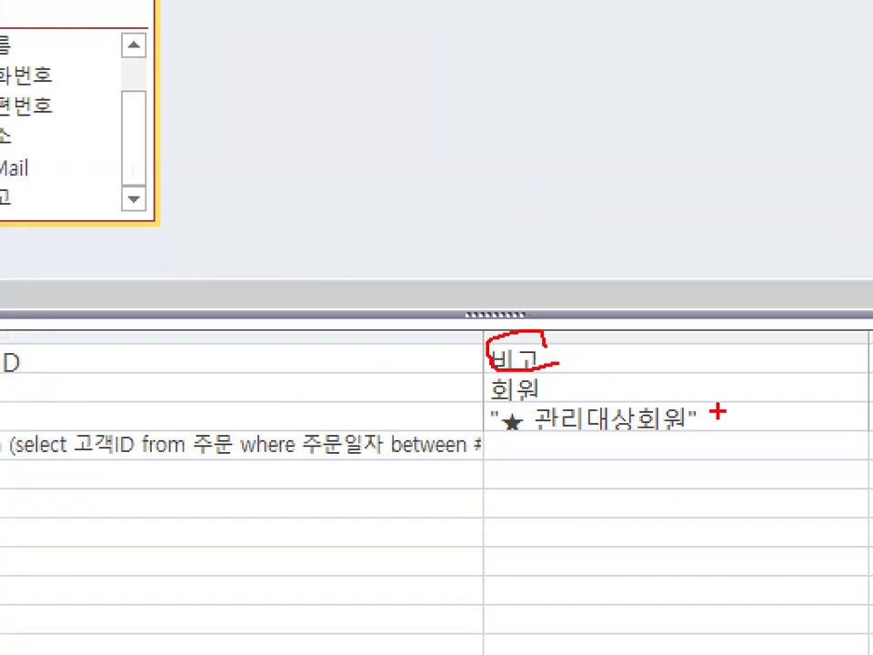
left_click_drag(719, 416, 641, 455)
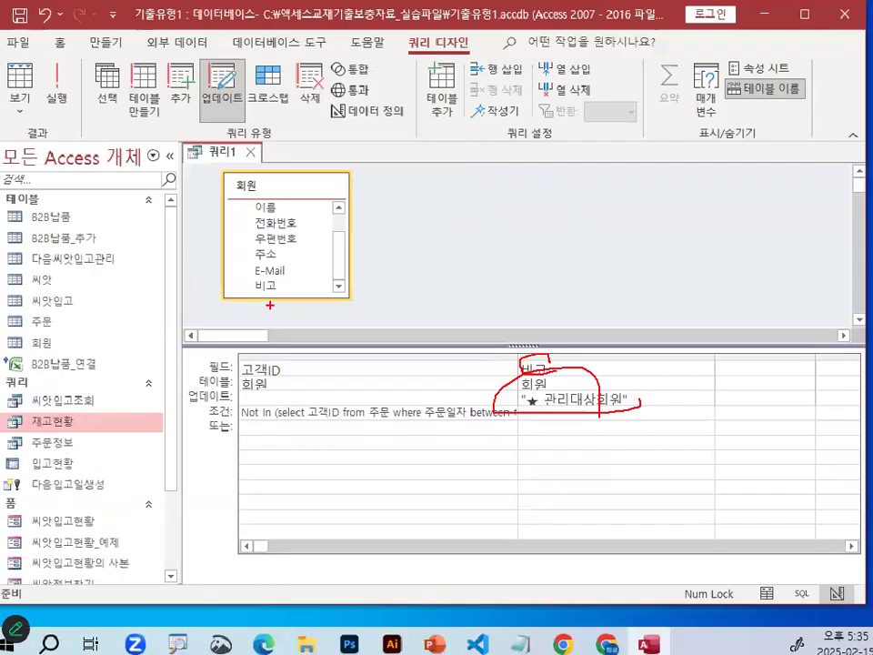
key("Escape")
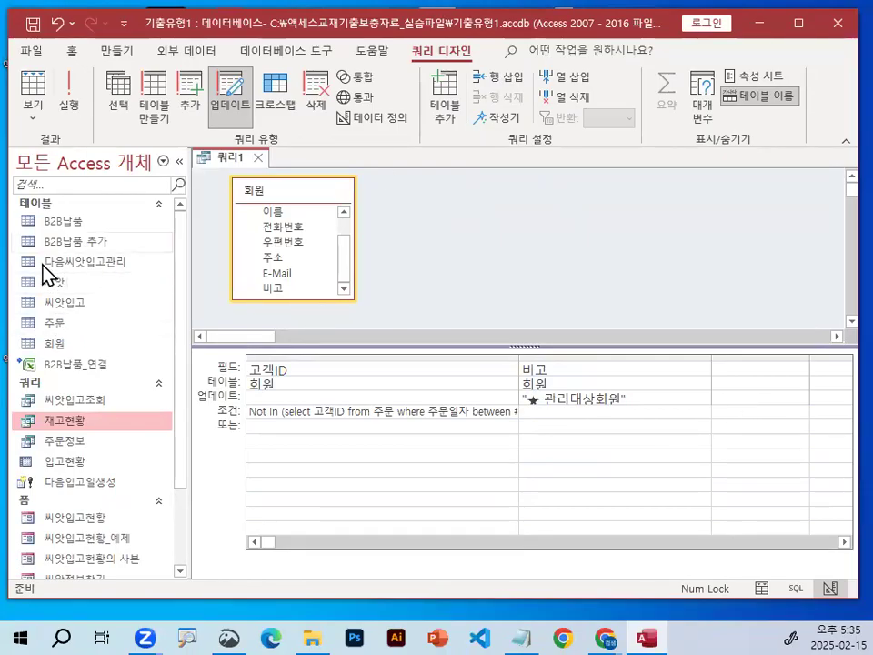
Open the 회원 table, check its 비고 column before the update, and close the table.
key("ctrl+1")
left_click(68, 342)
mouse_move(135, 336)
left_mouse_down()
mouse_move(109, 356)
mouse_move(157, 346)
left_mouse_up()
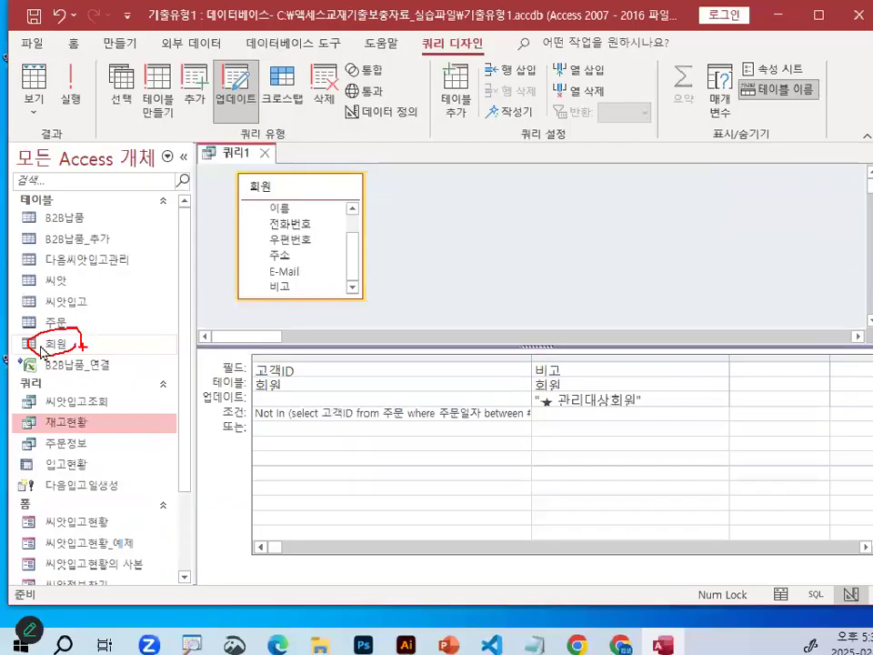
key("Escape")
double_click(57, 345)
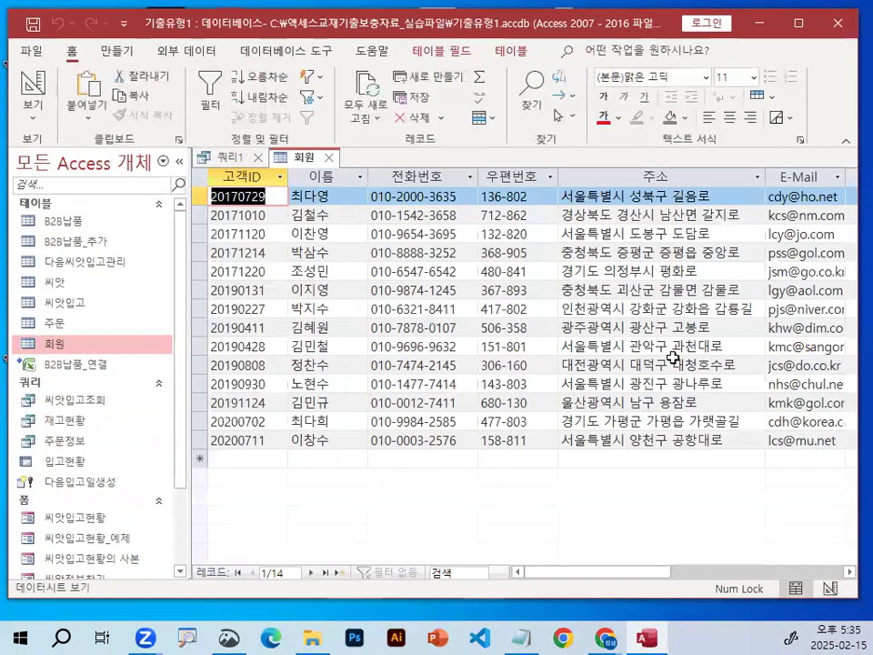
left_click_drag(646, 571, 758, 571)
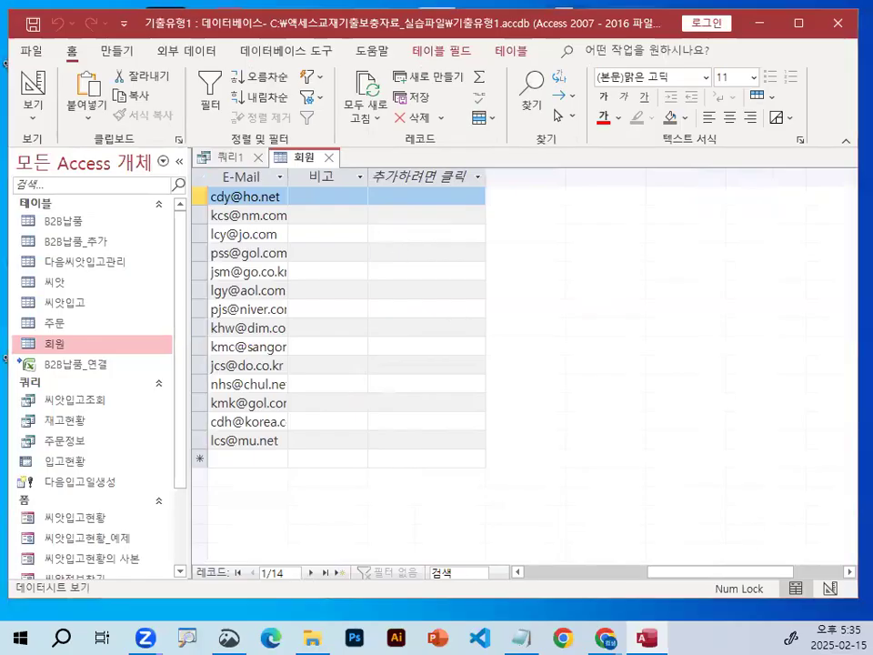
mouse_move(462, 359)
left_mouse_down()
mouse_move(430, 257)
mouse_move(432, 371)
left_mouse_up()
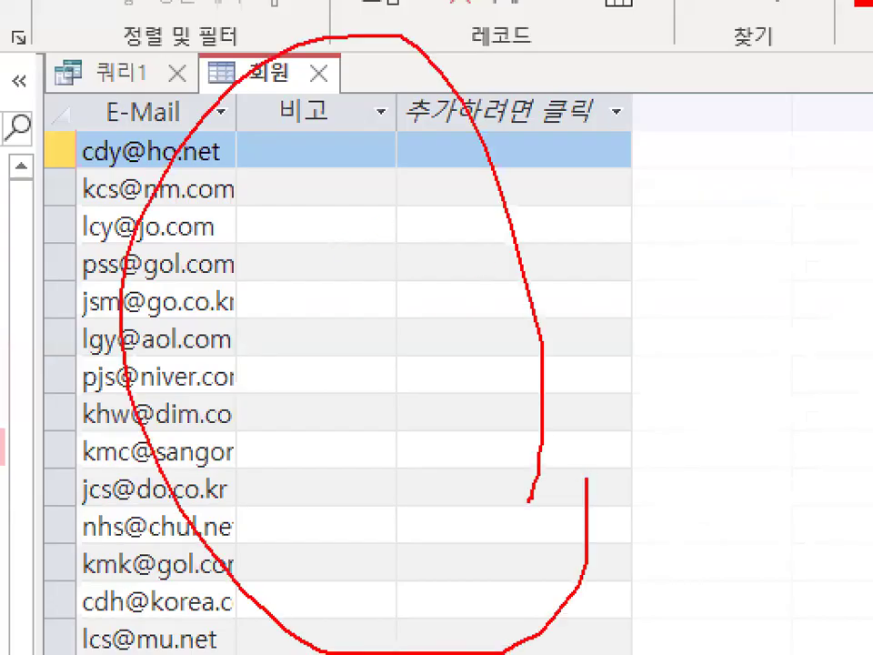
left_click_drag(238, 136, 373, 12)
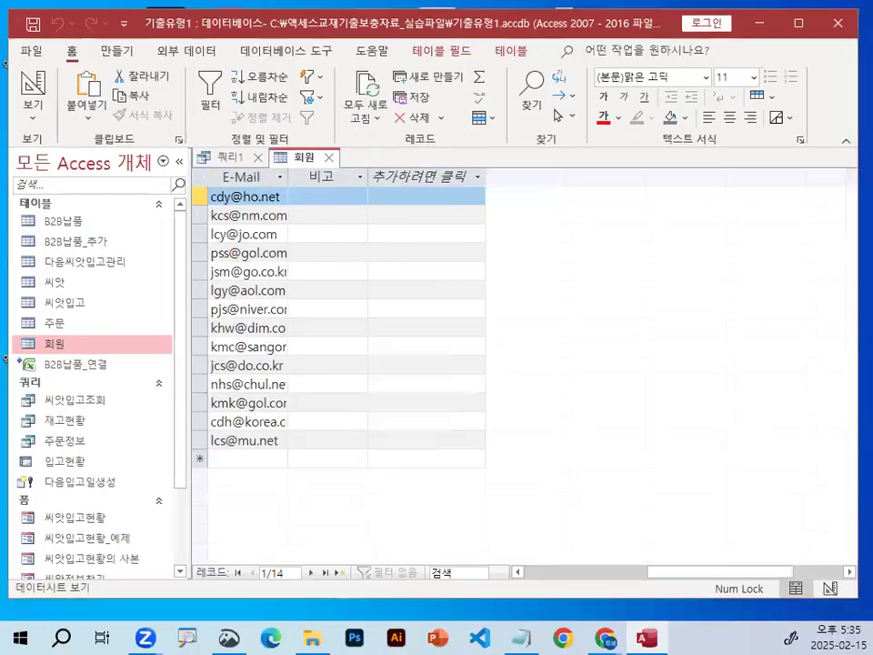
mouse_move(514, 399)
left_mouse_down()
mouse_move(514, 439)
mouse_move(445, 545)
left_mouse_up()
key("Escape")
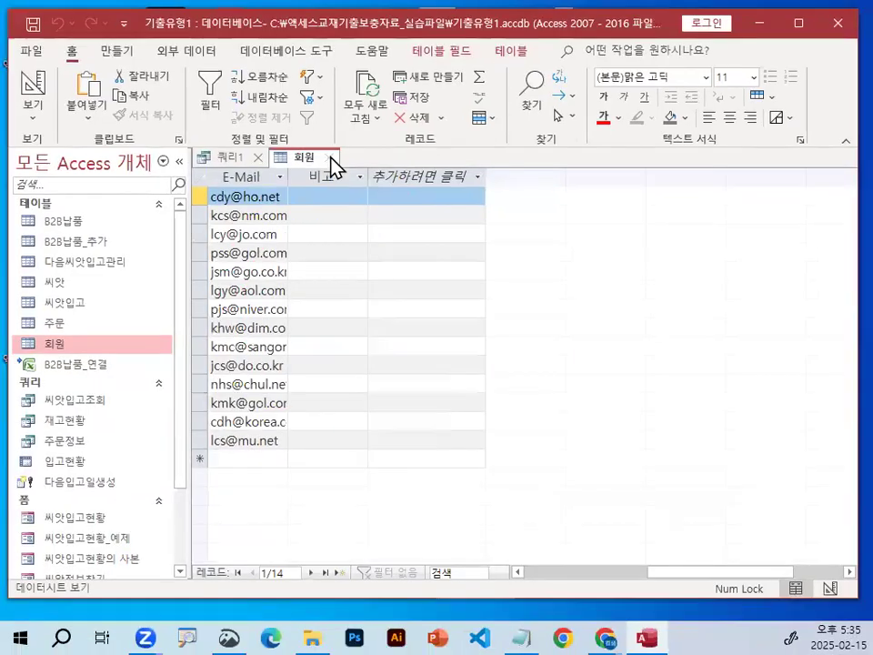
left_click(330, 158)
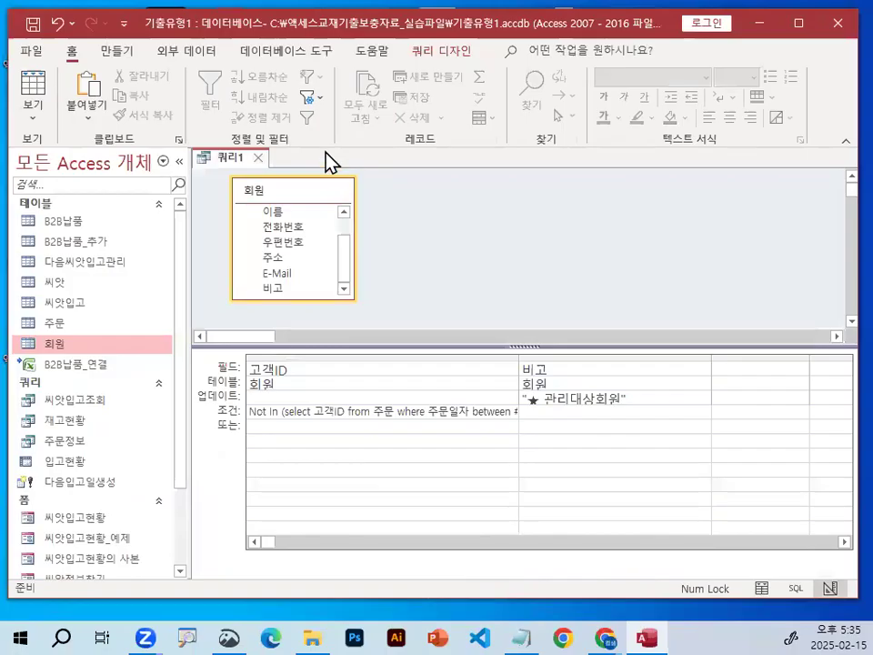
Run the update query on the 회원 table and accept updating the matching records.
left_click(440, 55)
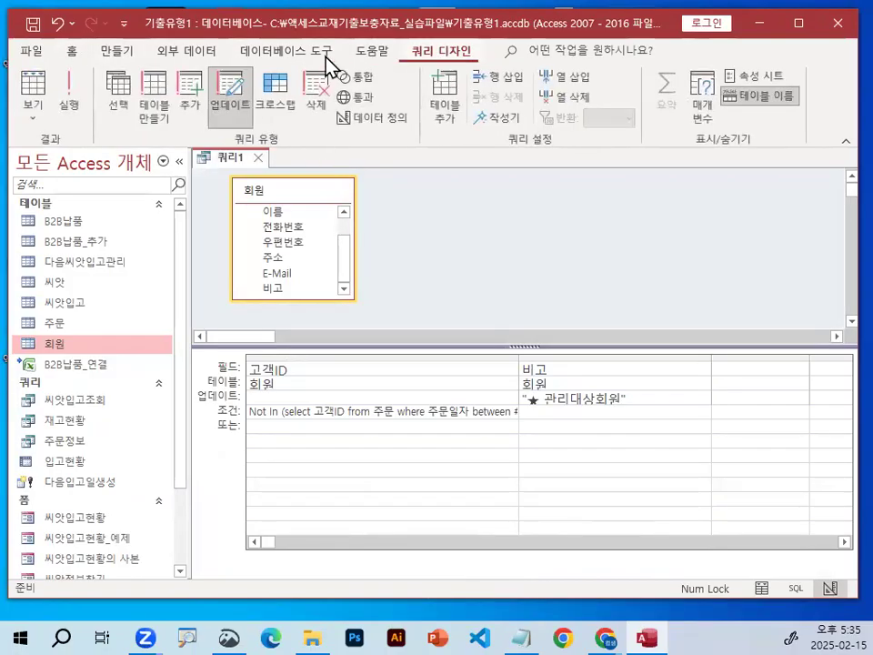
key("ctrl+1")
mouse_move(107, 93)
left_mouse_down()
mouse_move(78, 65)
mouse_move(103, 111)
left_mouse_up()
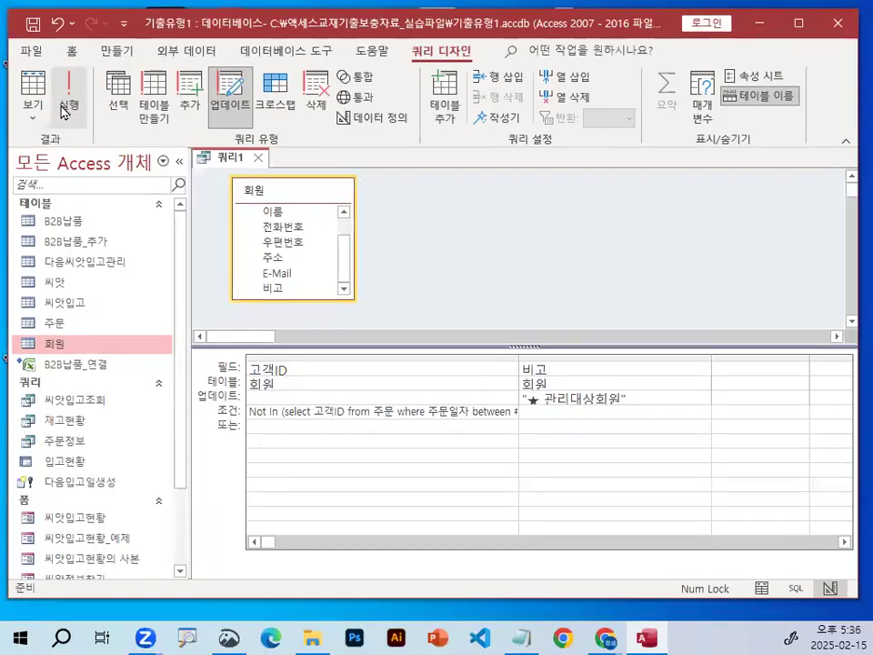
left_click(136, 100)
key("ctrl+1")
left_click_drag(327, 326, 414, 325)
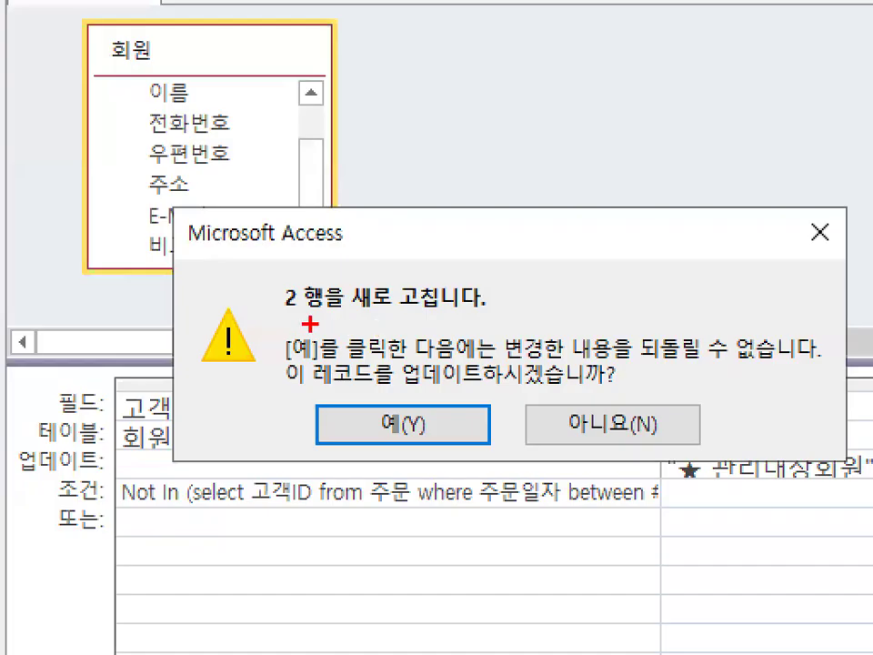
left_click_drag(470, 320, 472, 322)
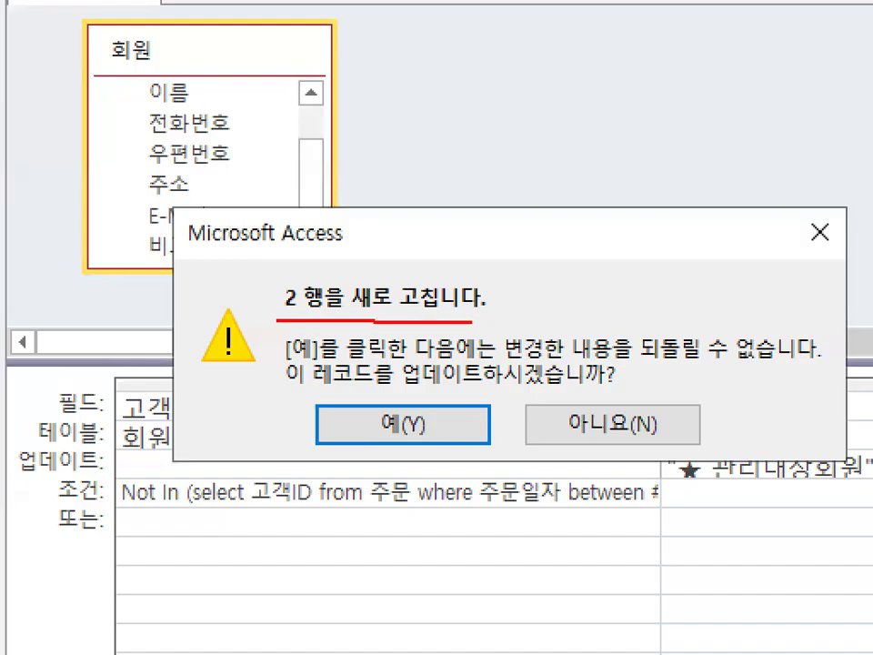
left_click_drag(391, 388, 591, 389)
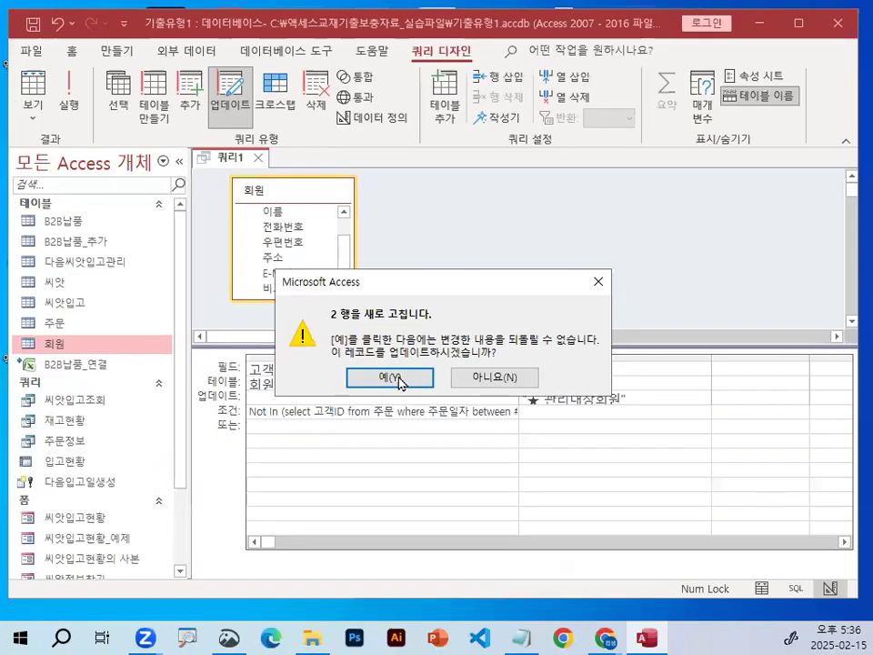
left_click(418, 432)
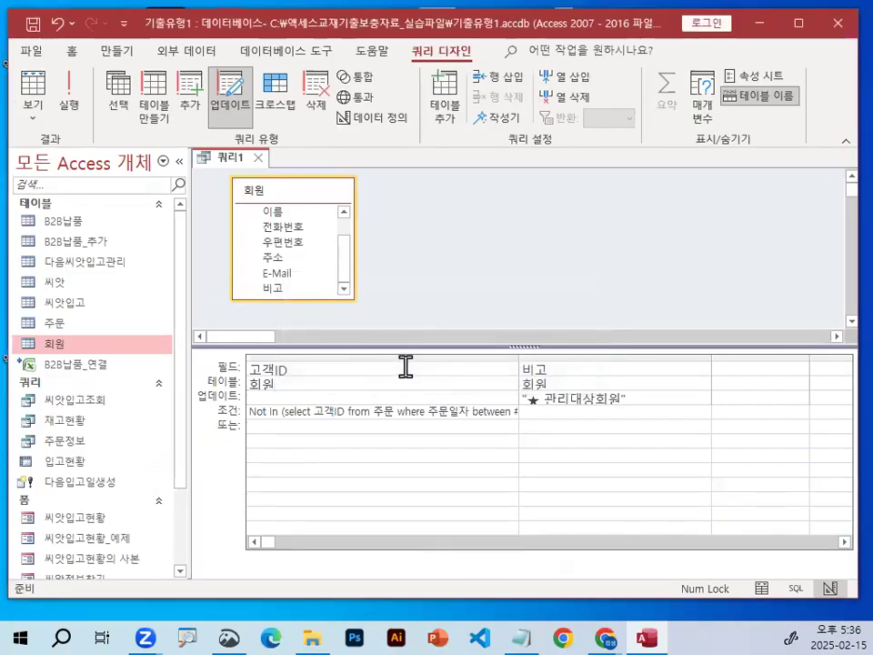
Save the update query under the name 관리대상회원처리.
left_click(33, 26)
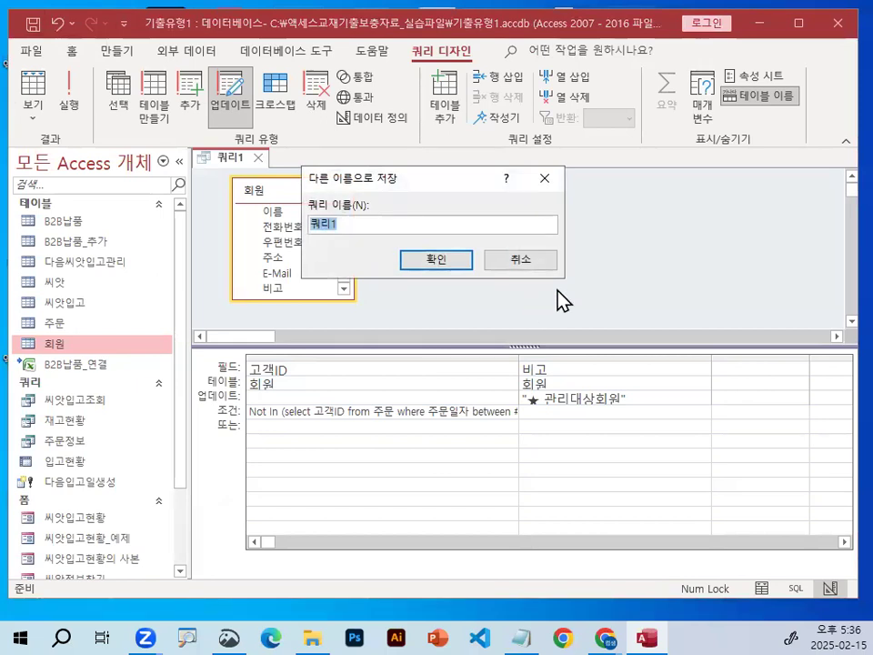
type("관리대상회원처리")
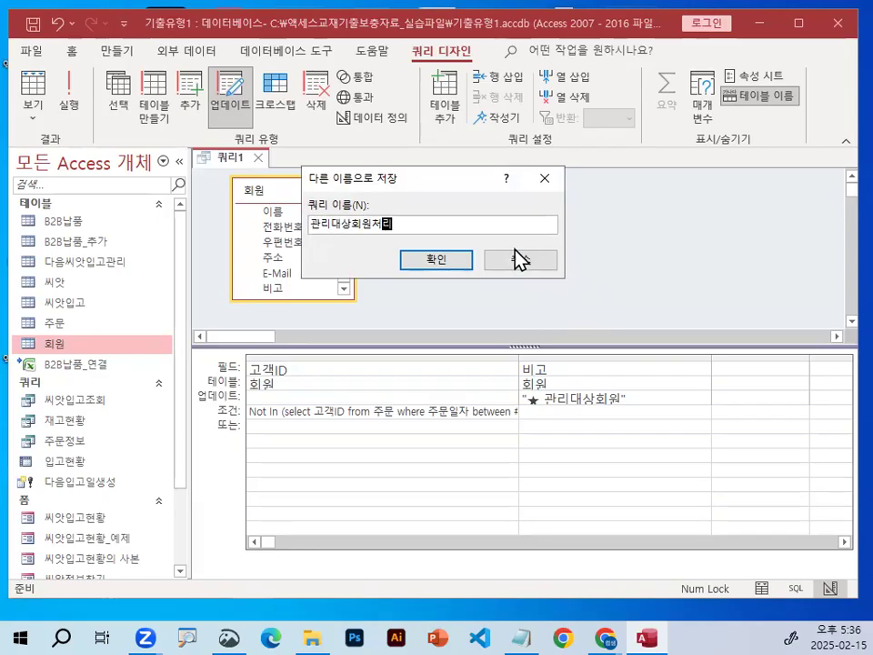
left_click(450, 261)
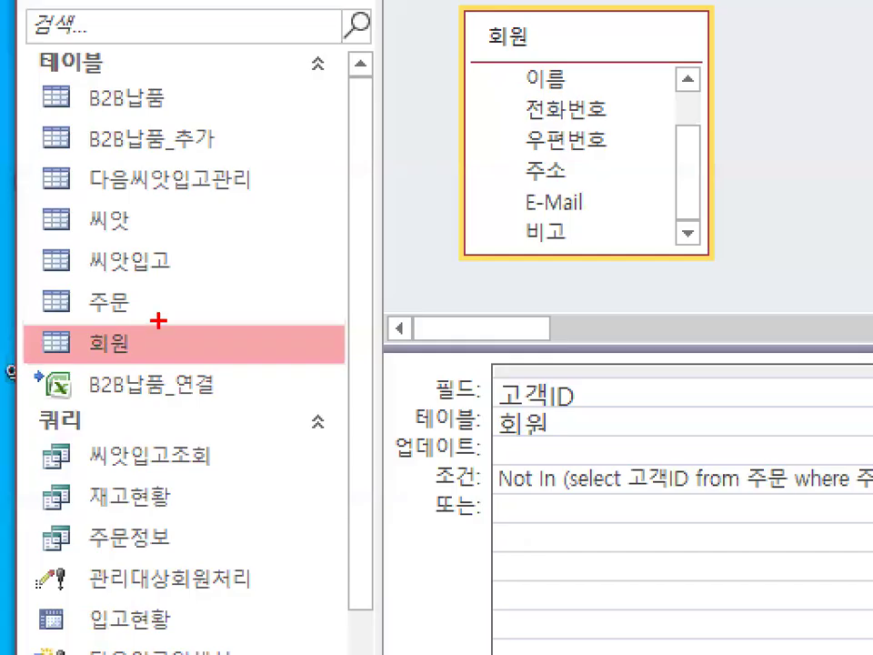
Open the 회원 table again and check which customers carry the new 비고 value.
mouse_move(148, 345)
left_mouse_down()
mouse_move(80, 349)
mouse_move(143, 313)
left_mouse_up()
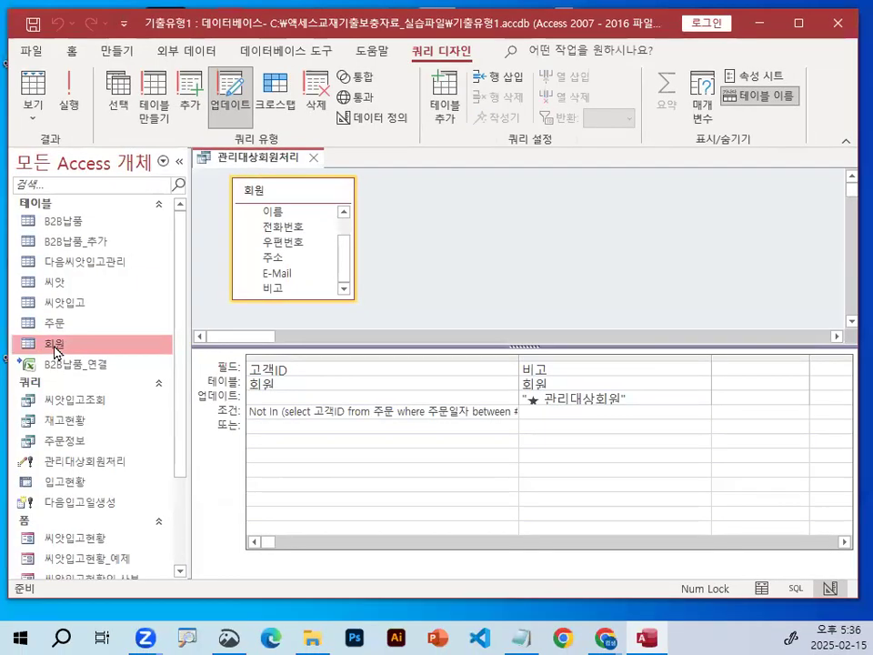
double_click(111, 342)
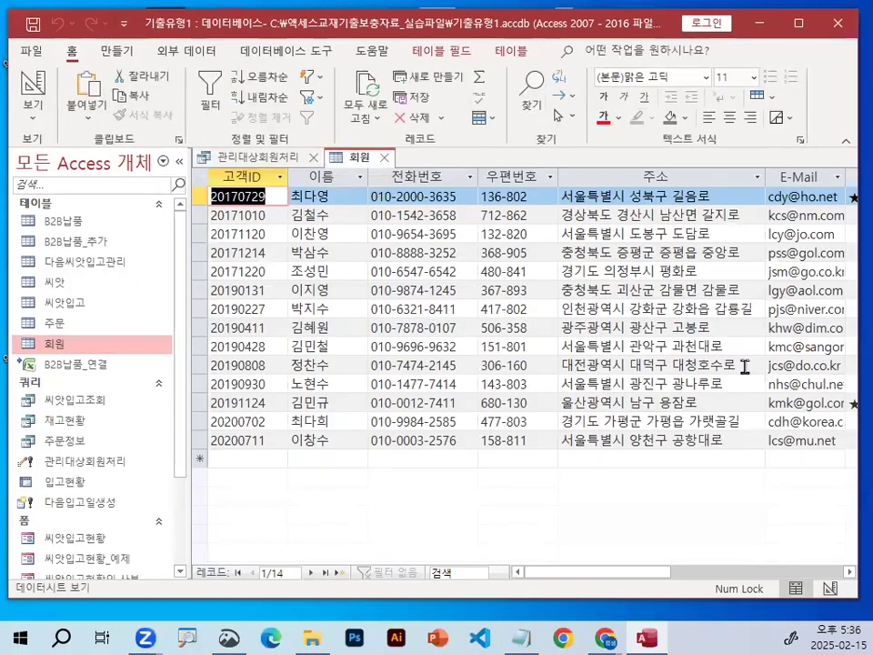
scroll(694, 380, "right", 5)
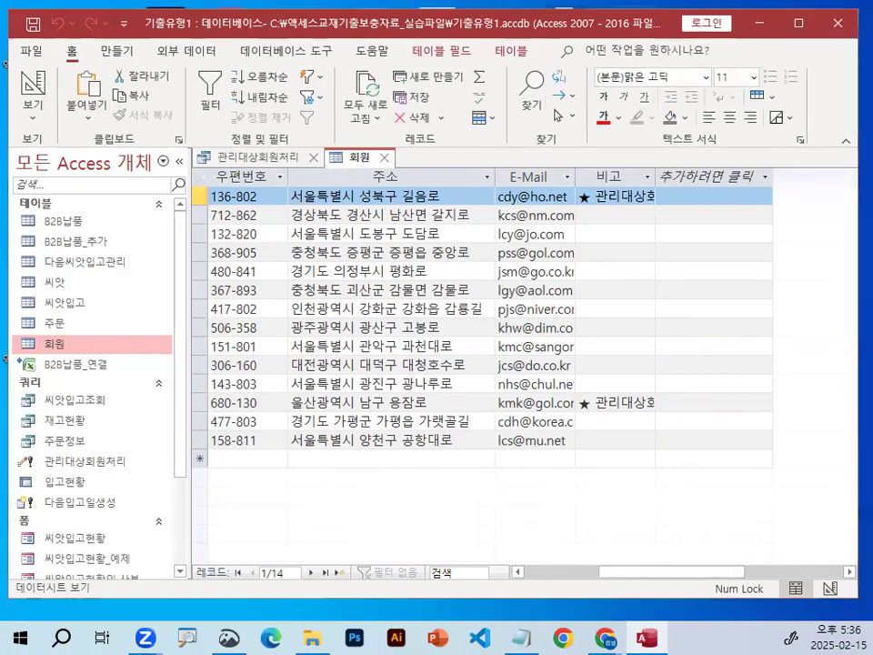
left_click_drag(598, 171, 575, 183)
left_click_drag(654, 413, 691, 428)
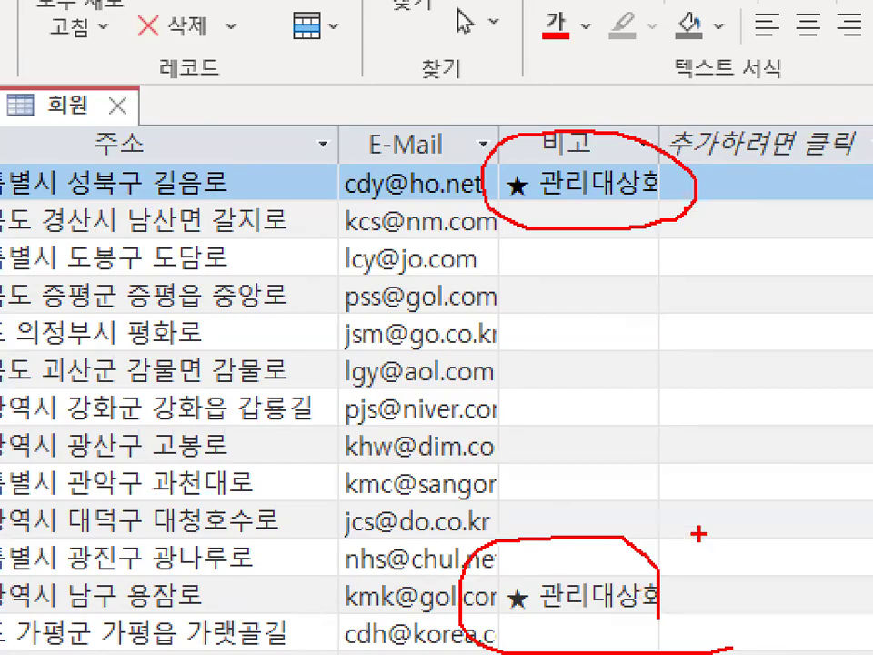
key("Escape")
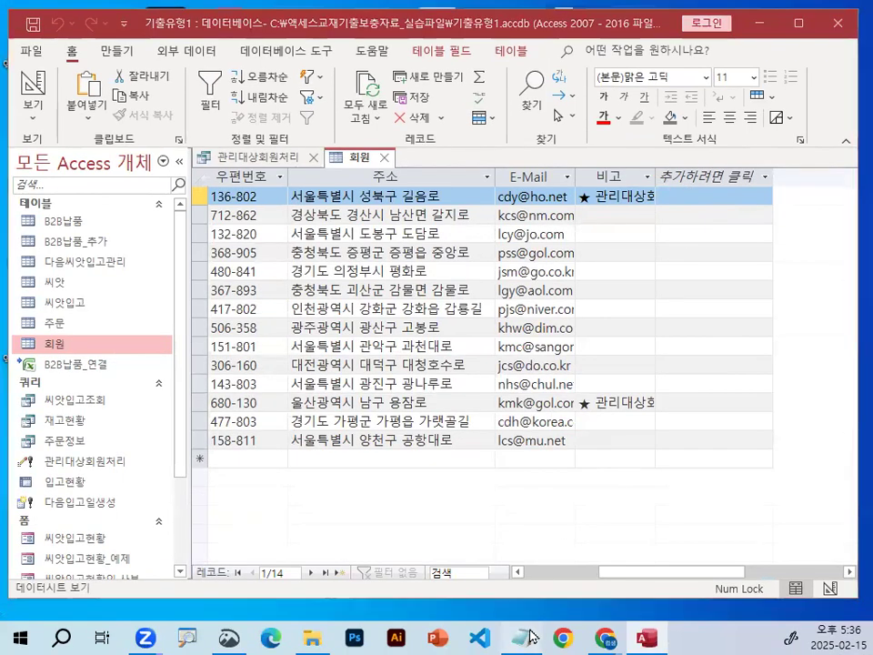
Switch to the Notepad lesson notes and append "= 불일치검색쿼리" to the "not in : 존재하지 않는다." line.
key("alt+Tab")
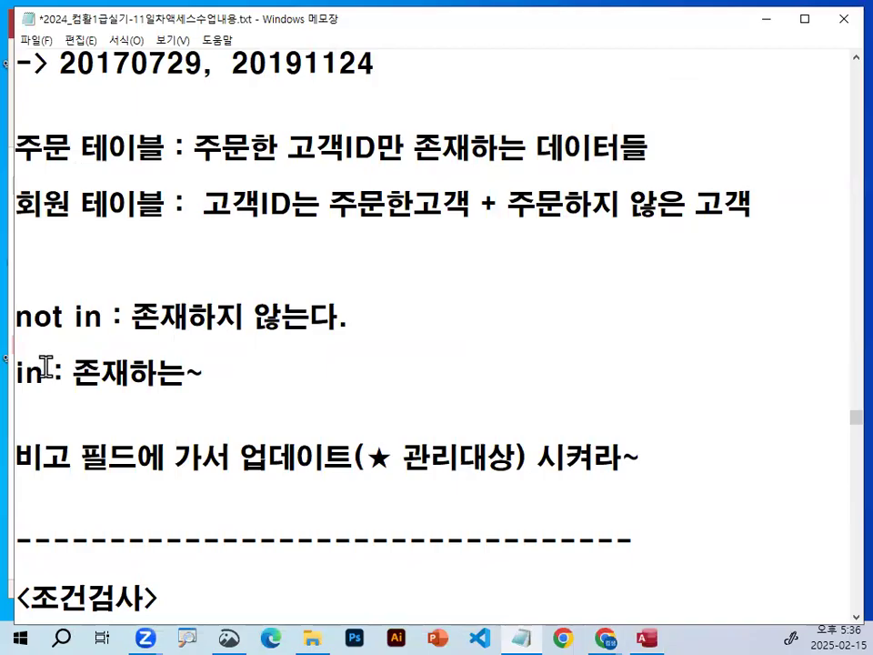
left_click_drag(18, 367, 214, 376)
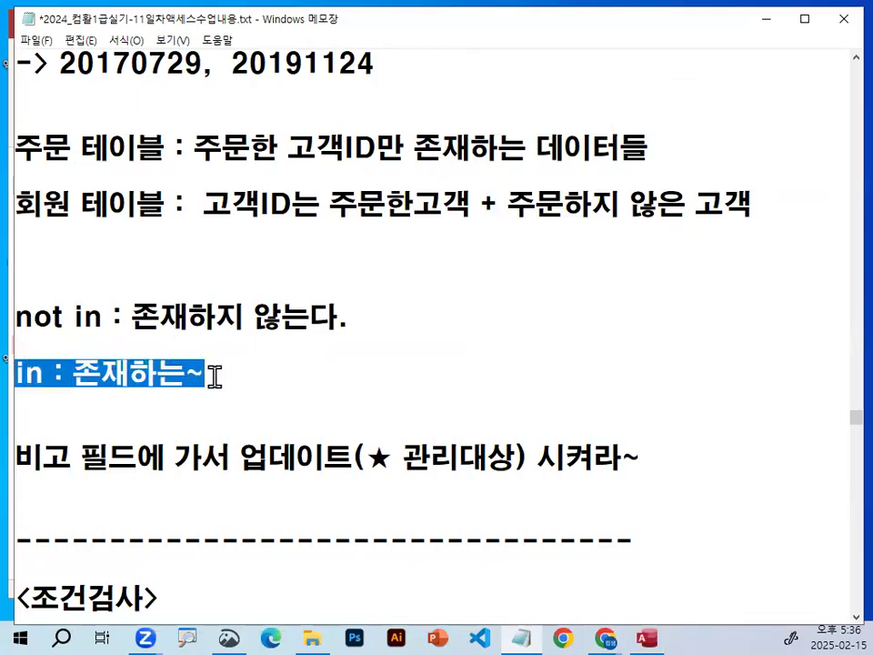
left_click_drag(18, 317, 109, 317)
left_click(501, 325)
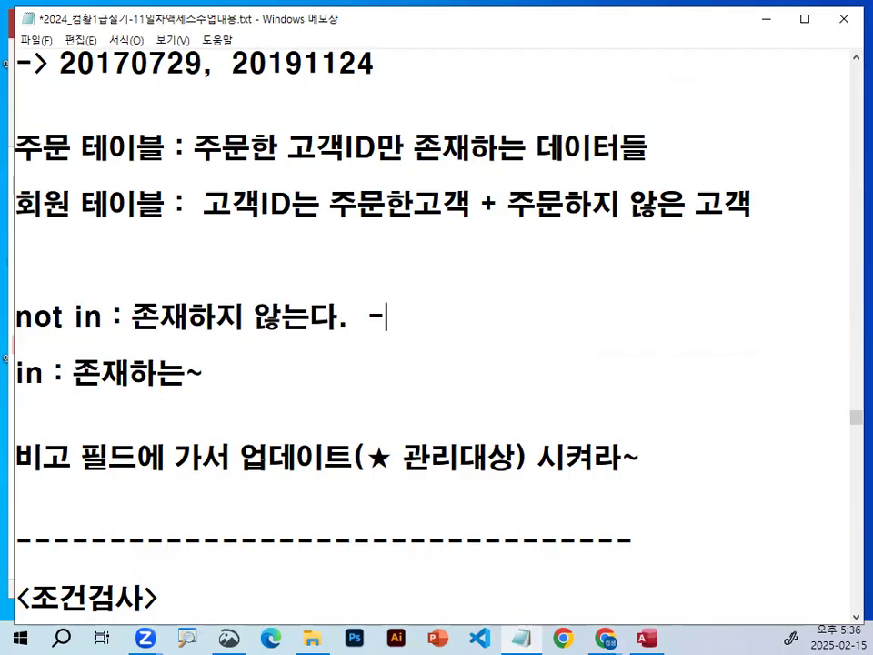
type("= 불일치검ㅅ색쿼리")
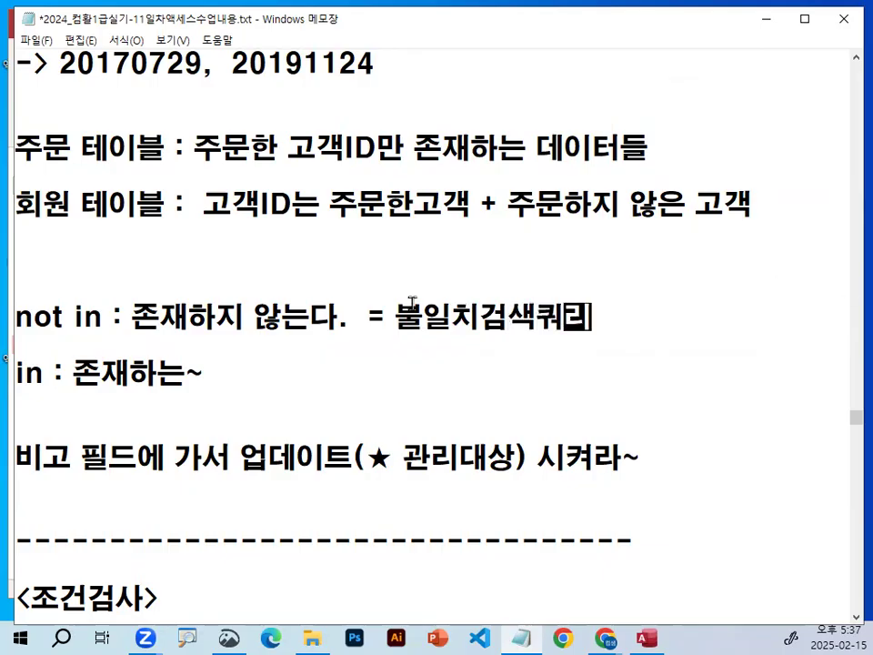
left_click_drag(132, 316, 284, 316)
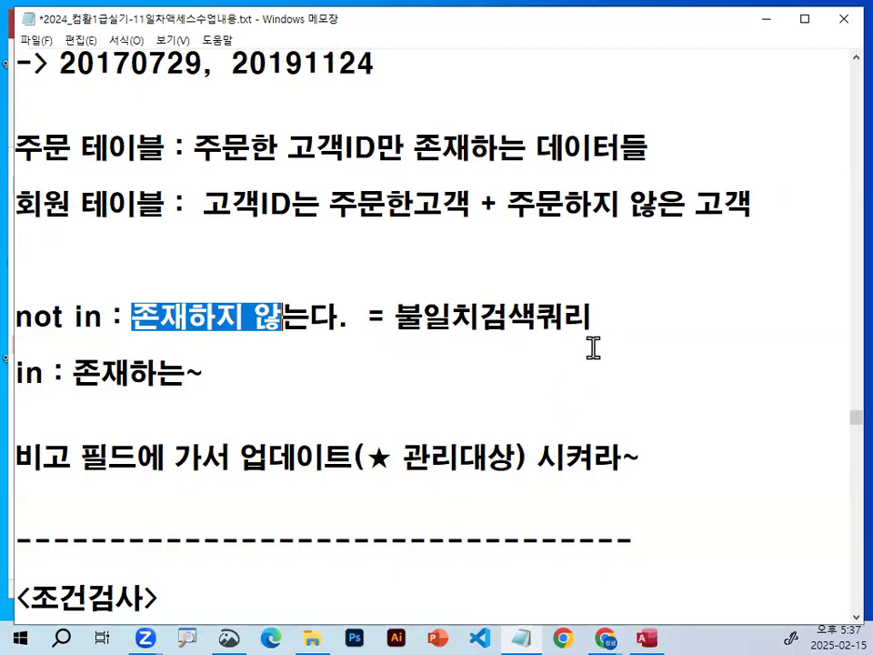
Review the notes equating not in with 불일치검색쿼리 and the select, from and where parts of the step 5 고객ID condition syntax.
left_click_drag(396, 317, 589, 320)
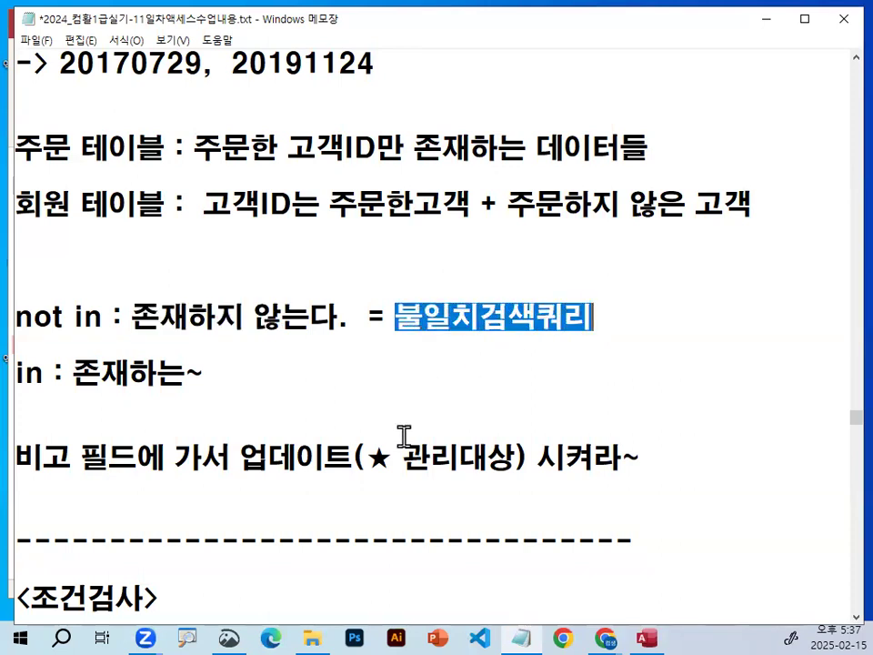
scroll(311, 275, "up", 1)
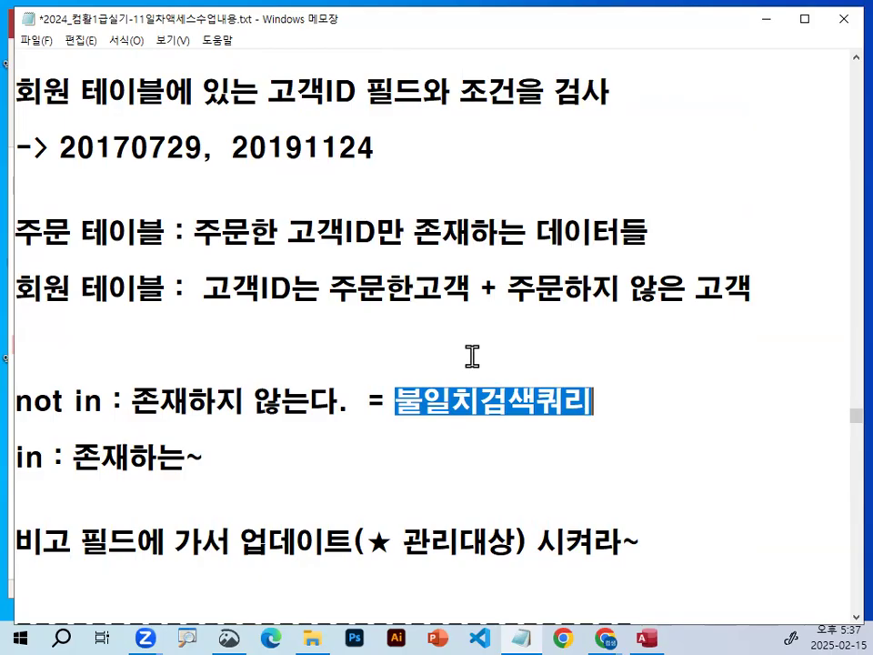
scroll(472, 356, "down", 1)
left_click_drag(393, 316, 596, 317)
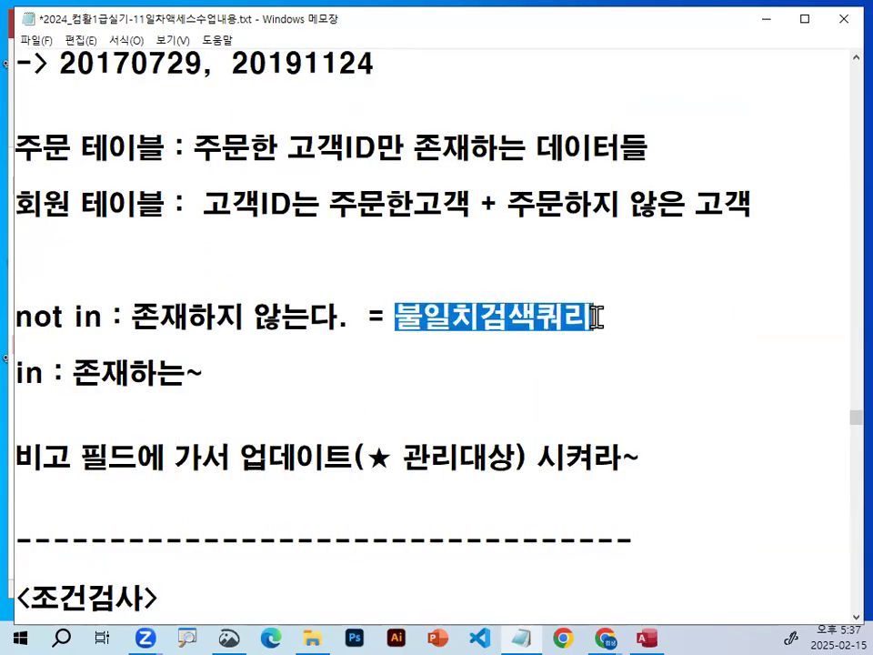
left_click_drag(18, 316, 102, 320)
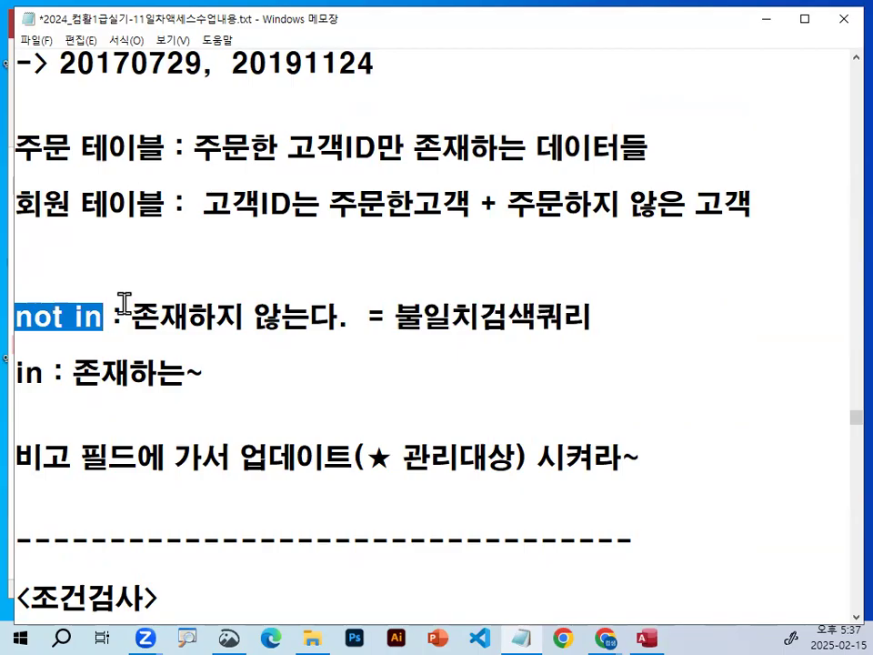
left_click(220, 309)
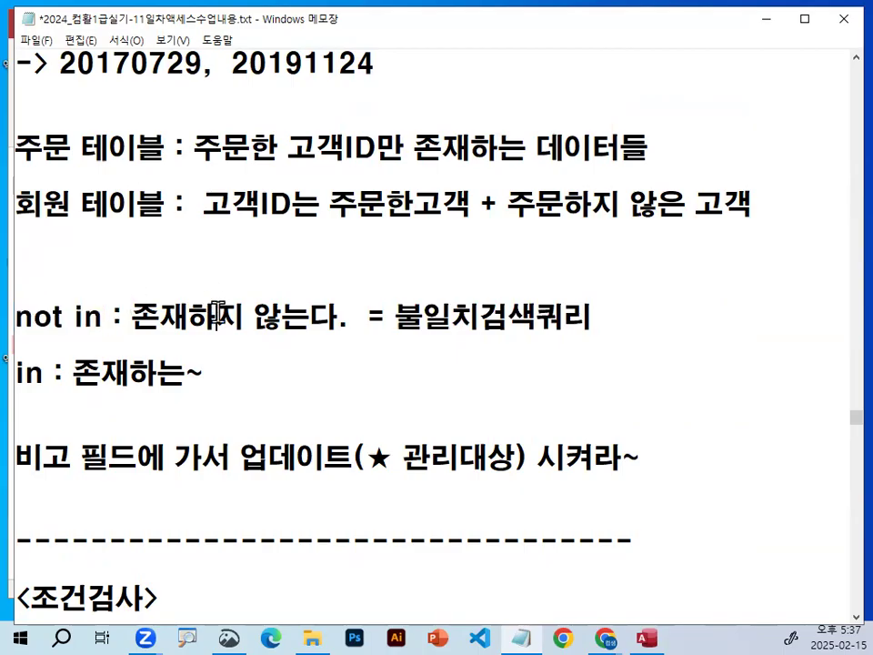
scroll(221, 311, "down", 5)
scroll(222, 311, "down", 10)
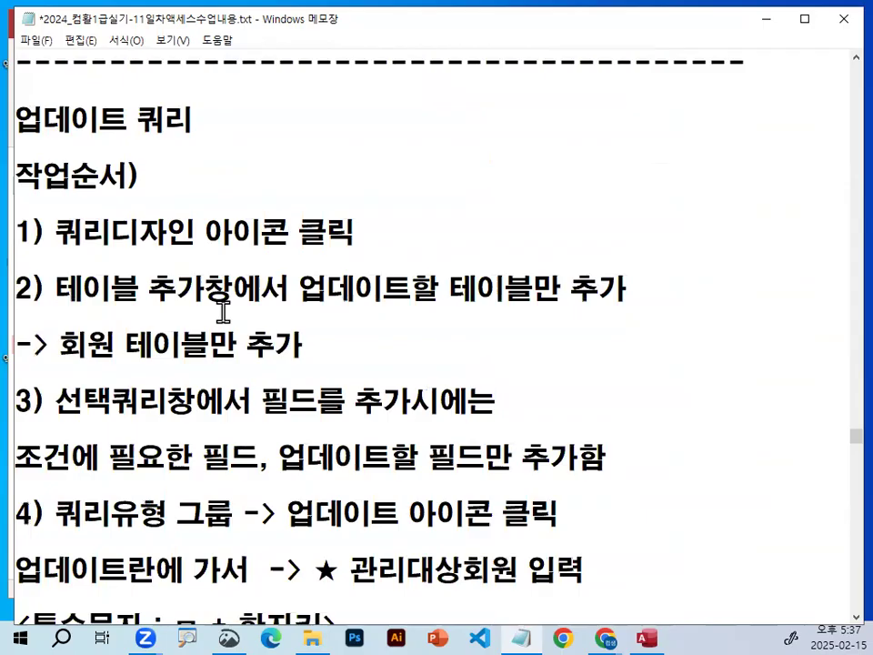
left_click_drag(126, 400, 632, 395)
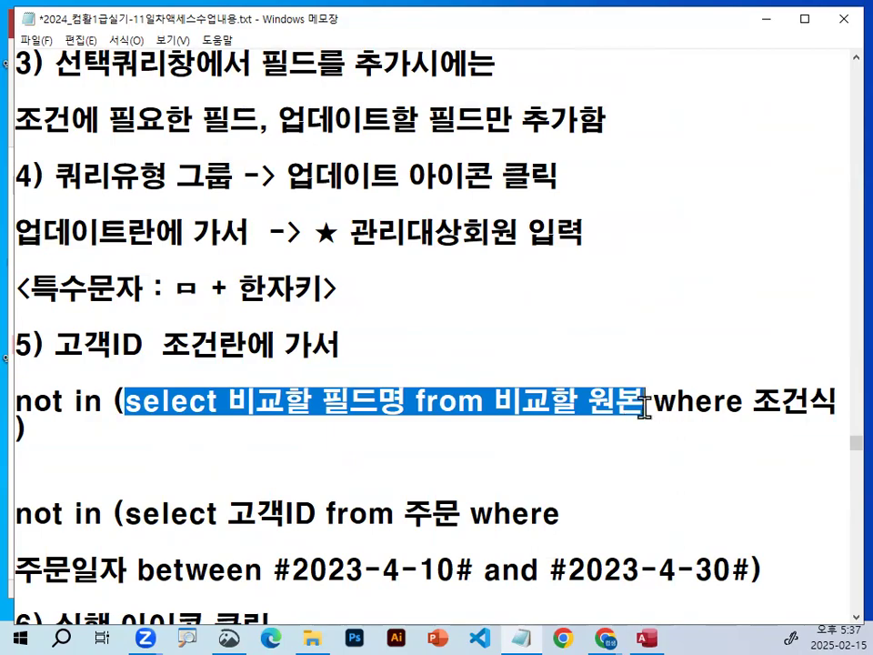
left_click_drag(644, 409, 852, 406)
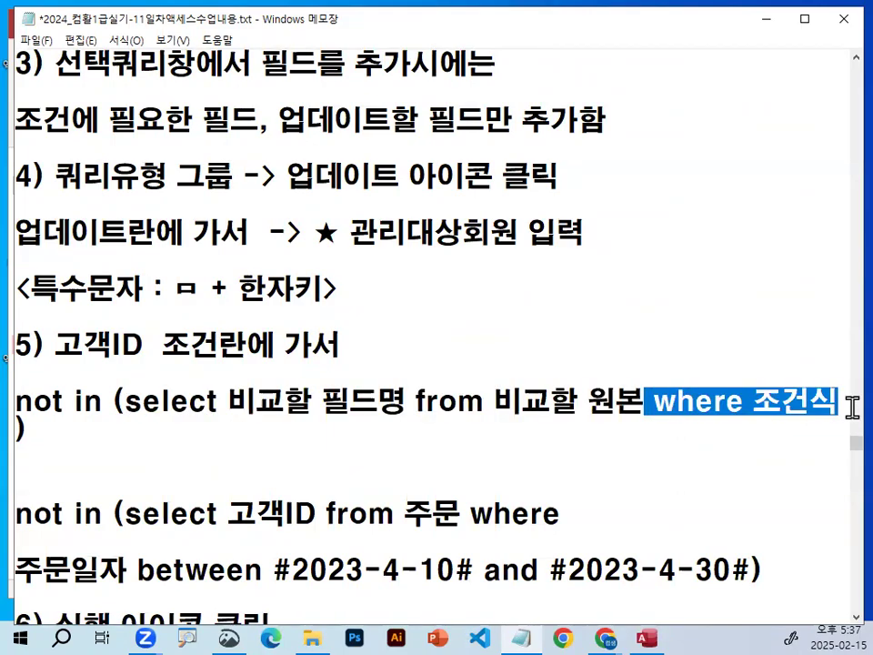